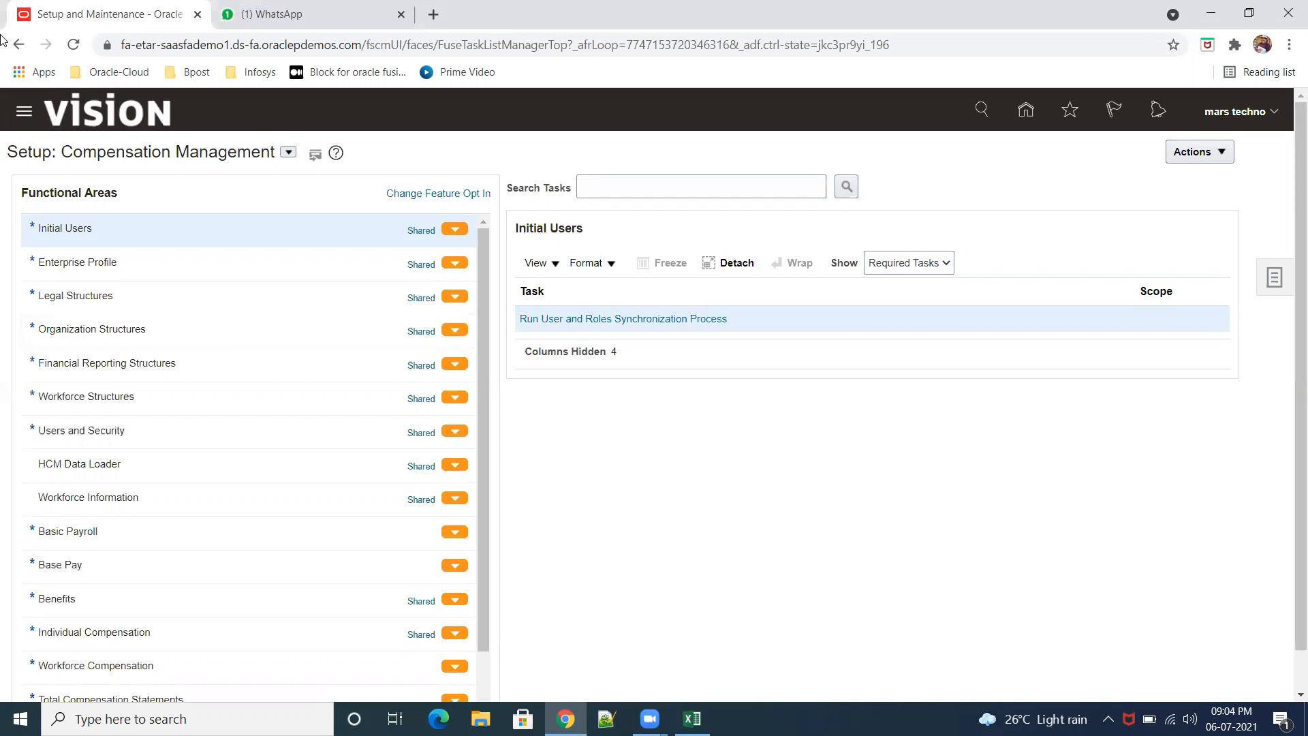
Step: Switch the setup offering from Compensation Management to Financials
{"action": "left_click", "coordinate": [288, 151]}
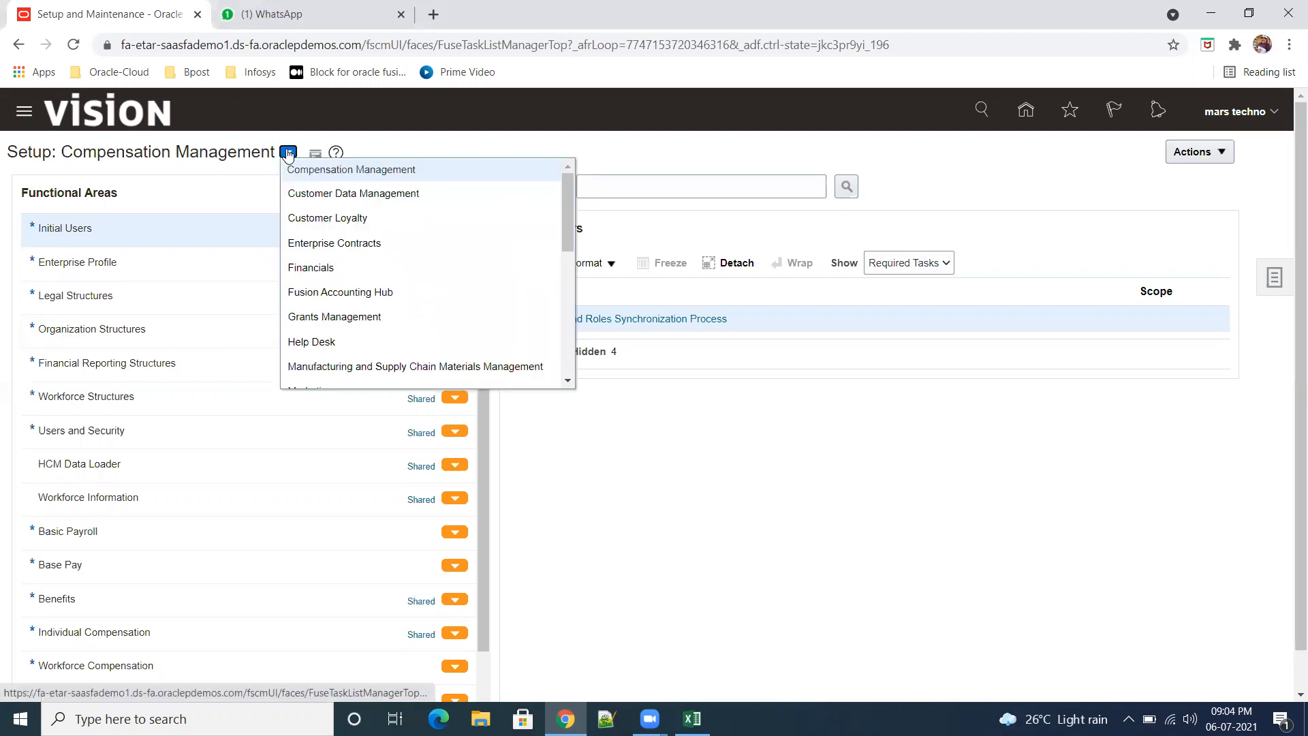
{"action": "scroll", "coordinate": [354, 259], "scroll_direction": "down", "scroll_amount": 3}
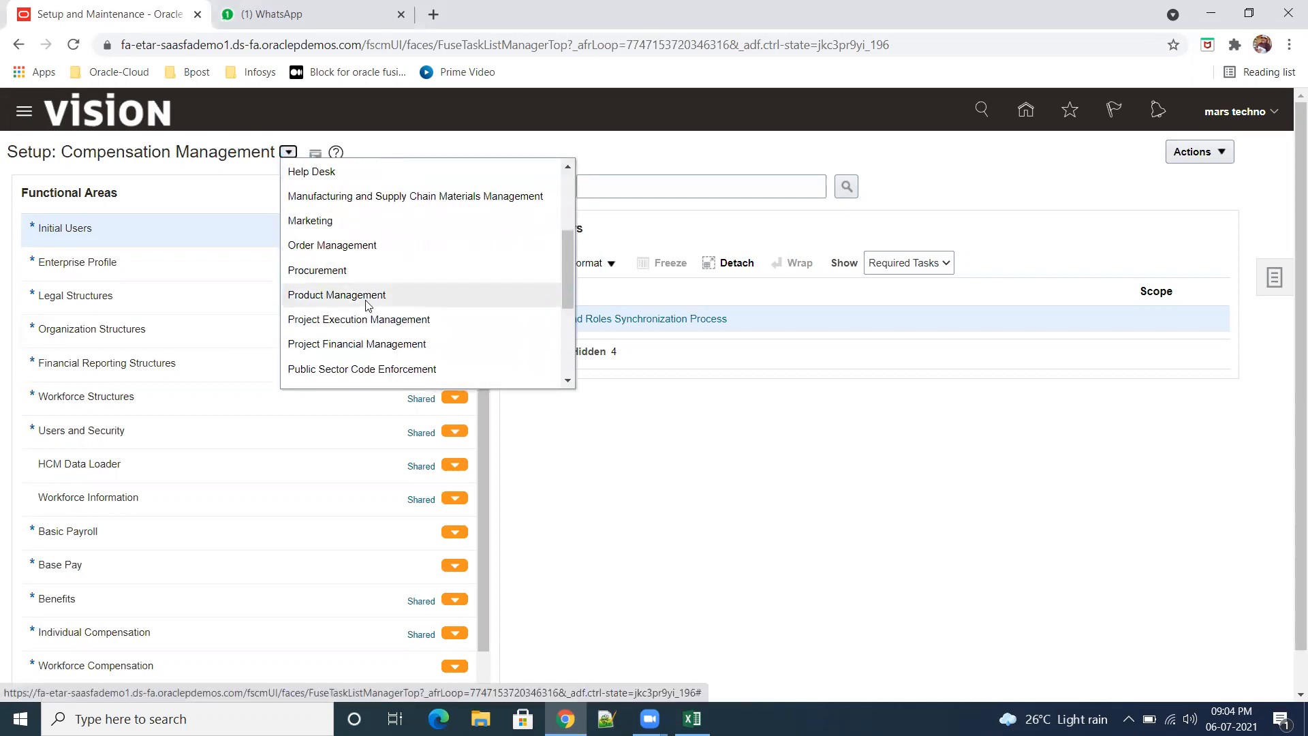
{"action": "scroll", "coordinate": [363, 320], "scroll_direction": "down", "scroll_amount": 3}
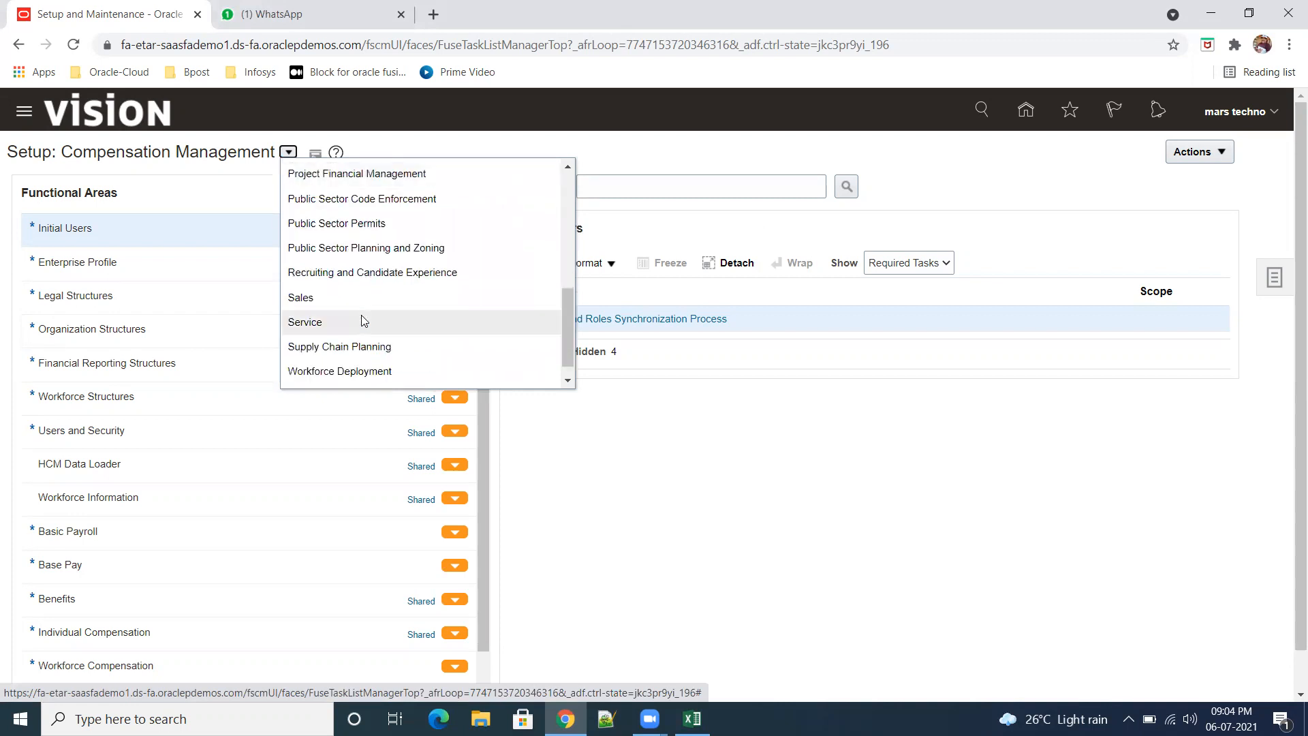
{"action": "scroll", "coordinate": [361, 320], "scroll_direction": "up", "scroll_amount": 4}
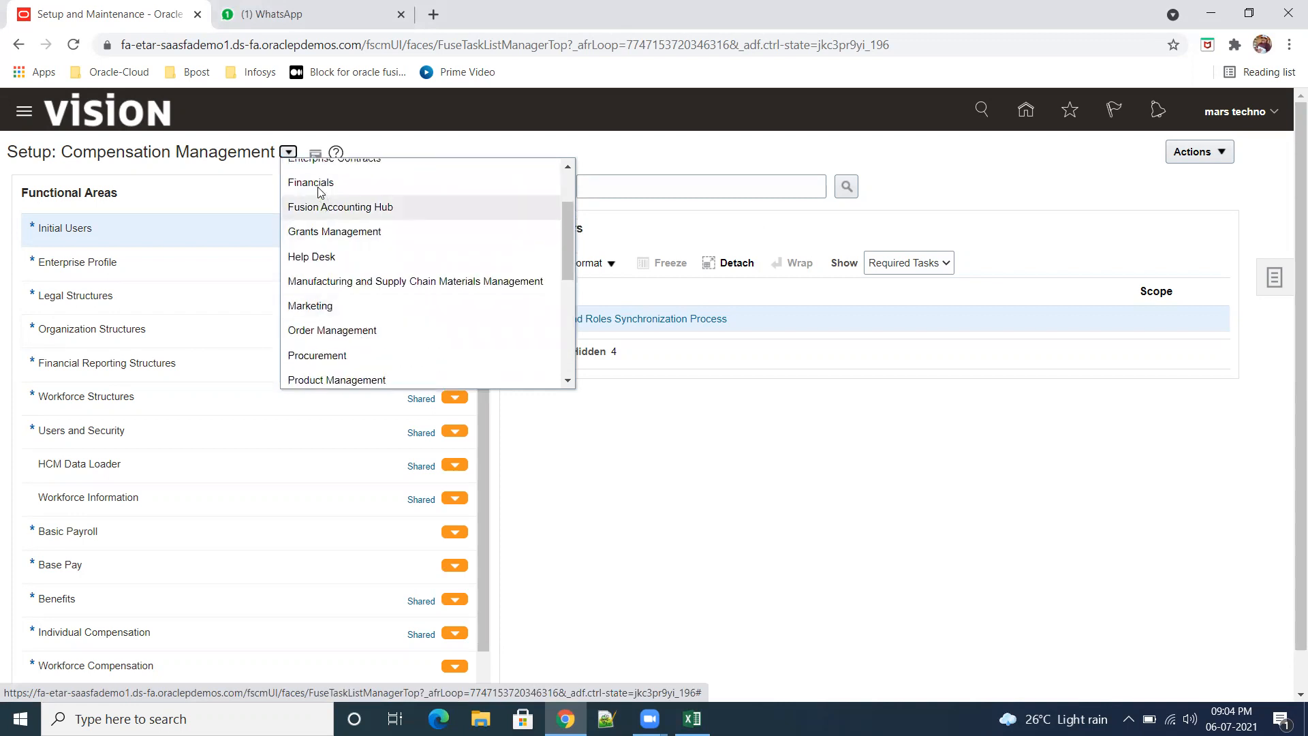
{"action": "left_click", "coordinate": [327, 207]}
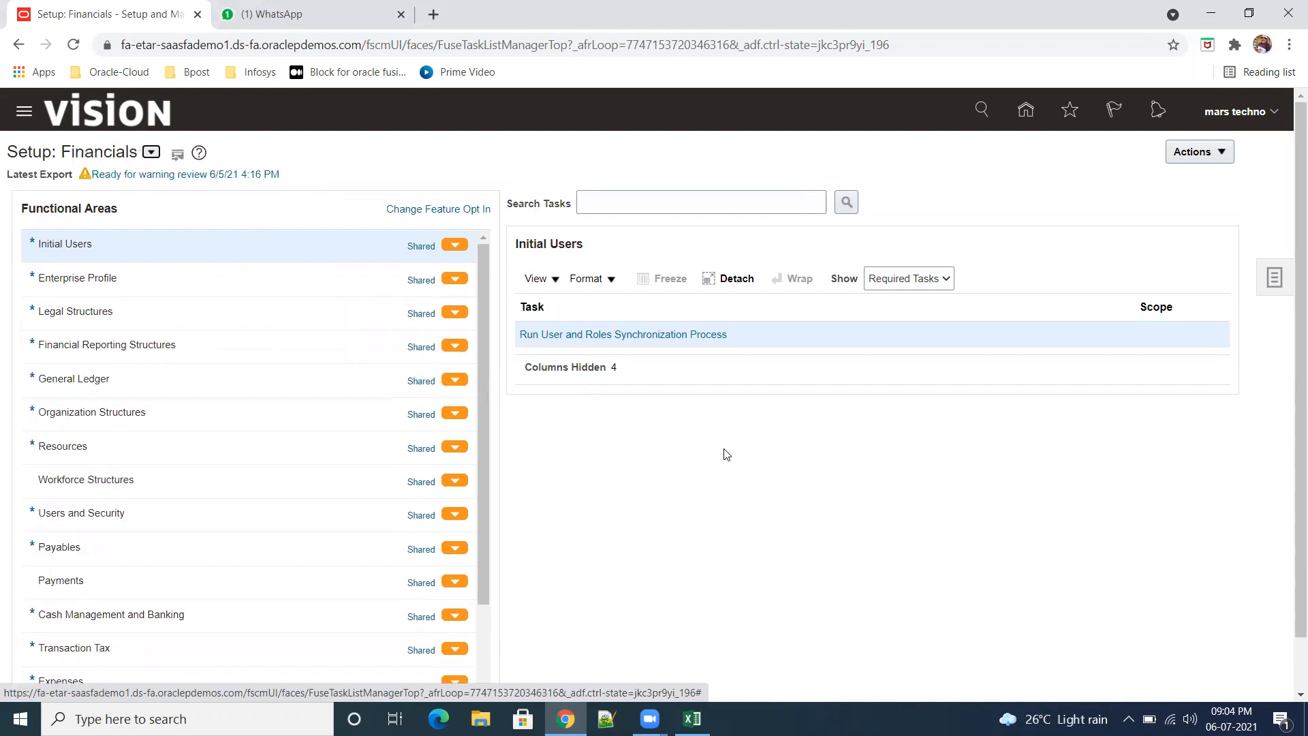
Step: Open the Specify Ledger Options task for ABC_Primary Ledger in the General Ledger functional area
{"action": "left_click", "coordinate": [113, 386]}
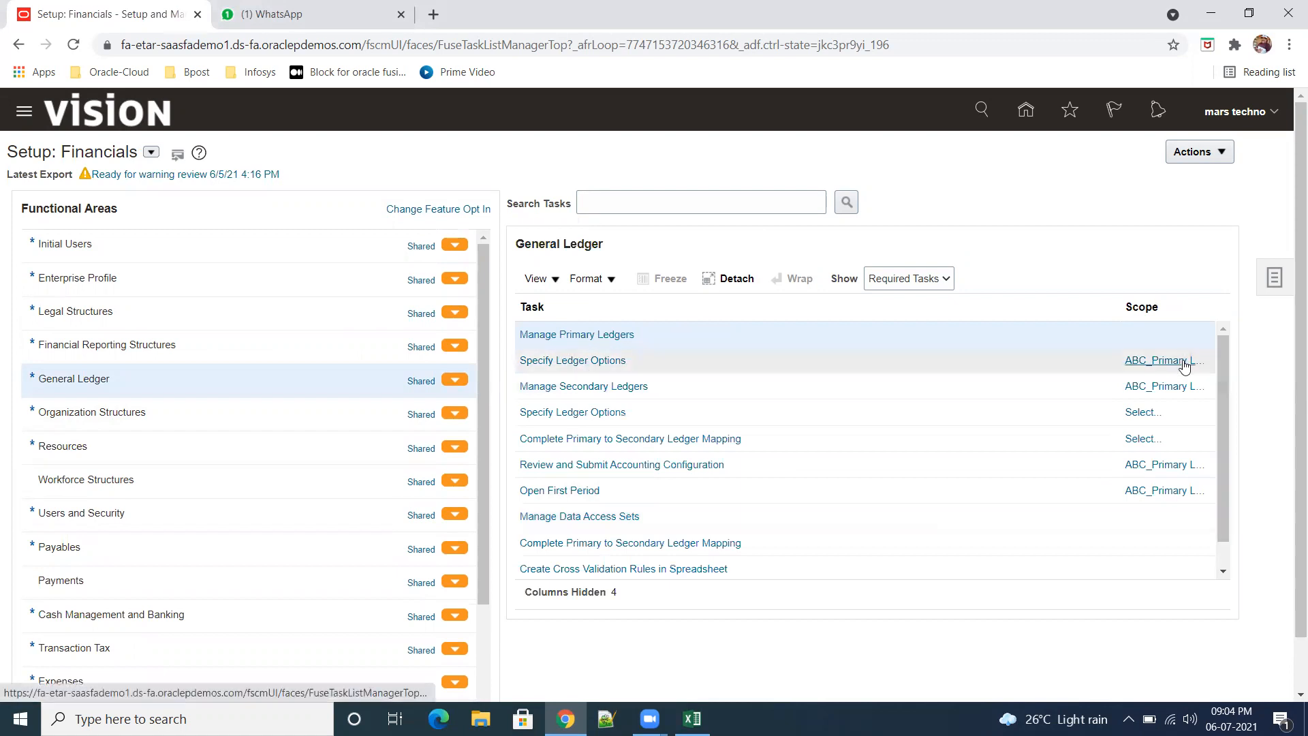
{"action": "mouse_move", "coordinate": [1187, 366]}
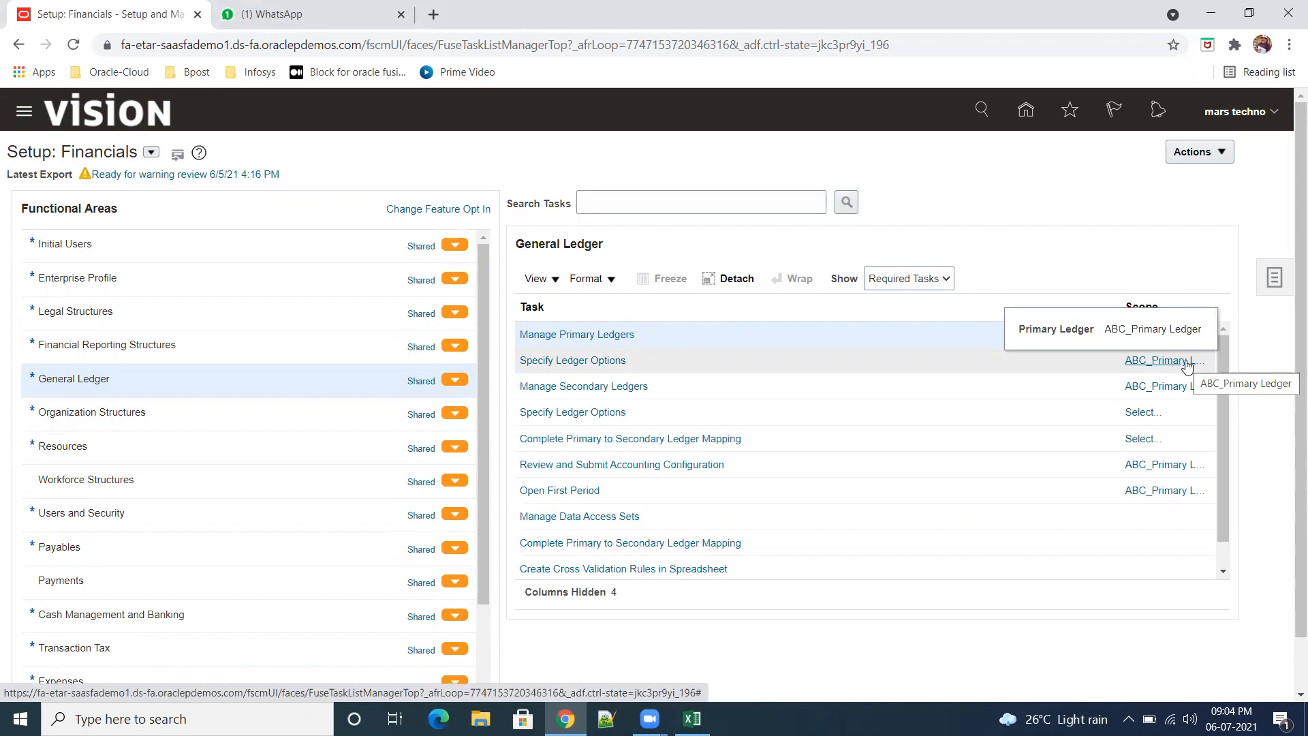
{"action": "left_click", "coordinate": [564, 361]}
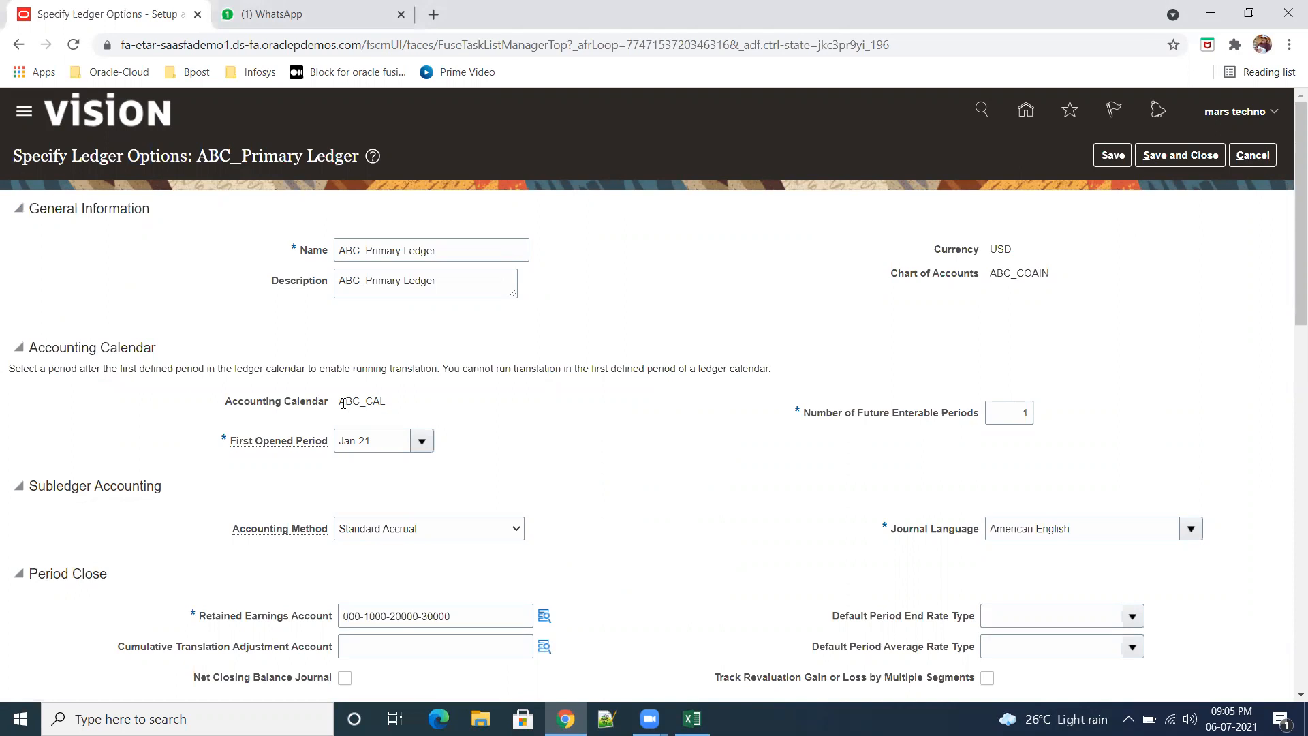
Step: Review the ledger's name, accounting calendar and chart of accounts, and leave the ledger options without saving
{"action": "left_click_drag", "start_coordinate": [339, 402], "coordinate": [380, 403]}
{"action": "left_click_drag", "start_coordinate": [447, 254], "coordinate": [341, 251]}
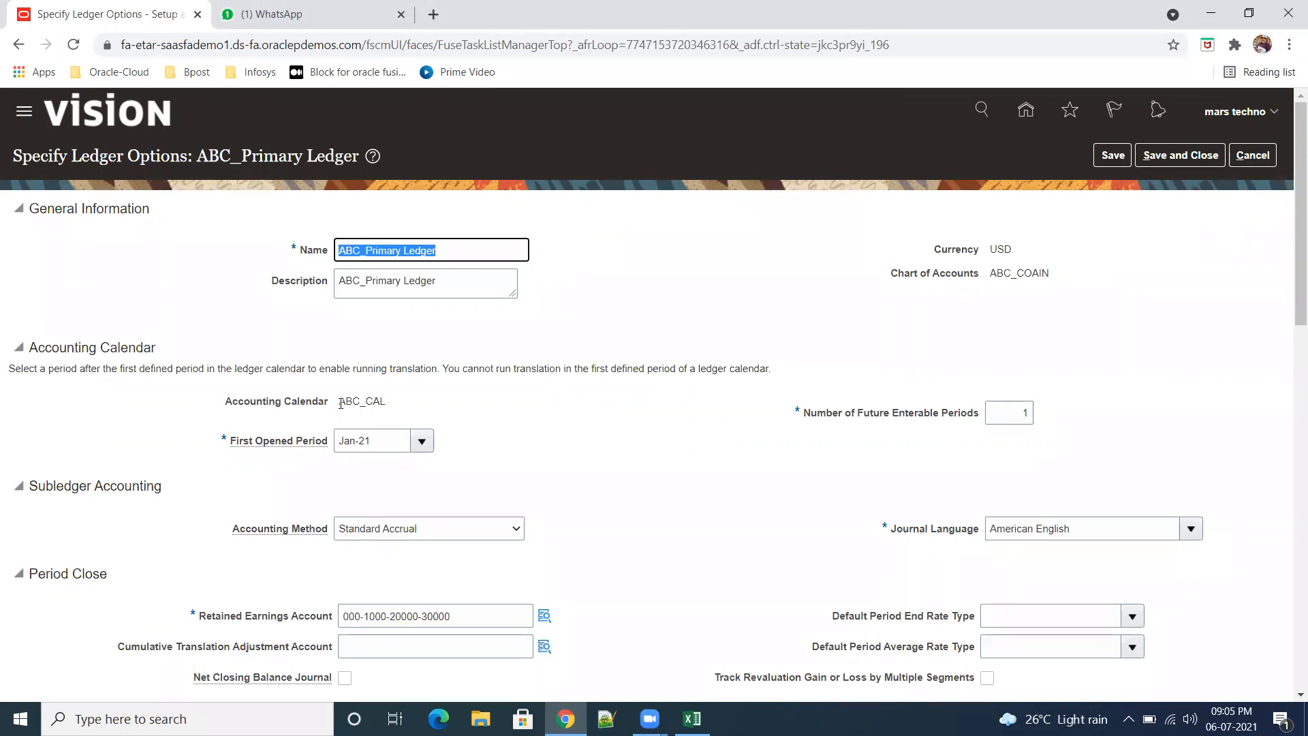
{"action": "left_click", "coordinate": [661, 440]}
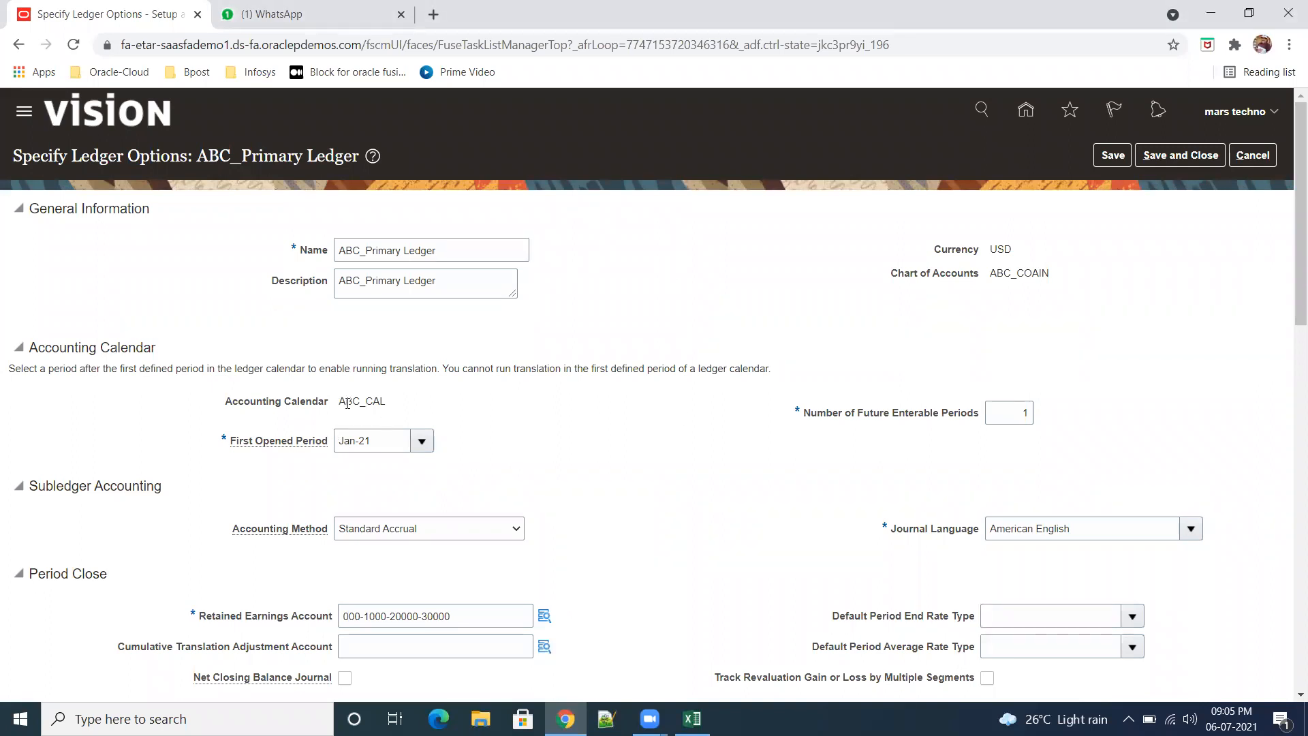
{"action": "left_click_drag", "start_coordinate": [348, 404], "coordinate": [397, 410]}
{"action": "left_click_drag", "start_coordinate": [1054, 276], "coordinate": [996, 274]}
{"action": "left_click", "coordinate": [1256, 156]}
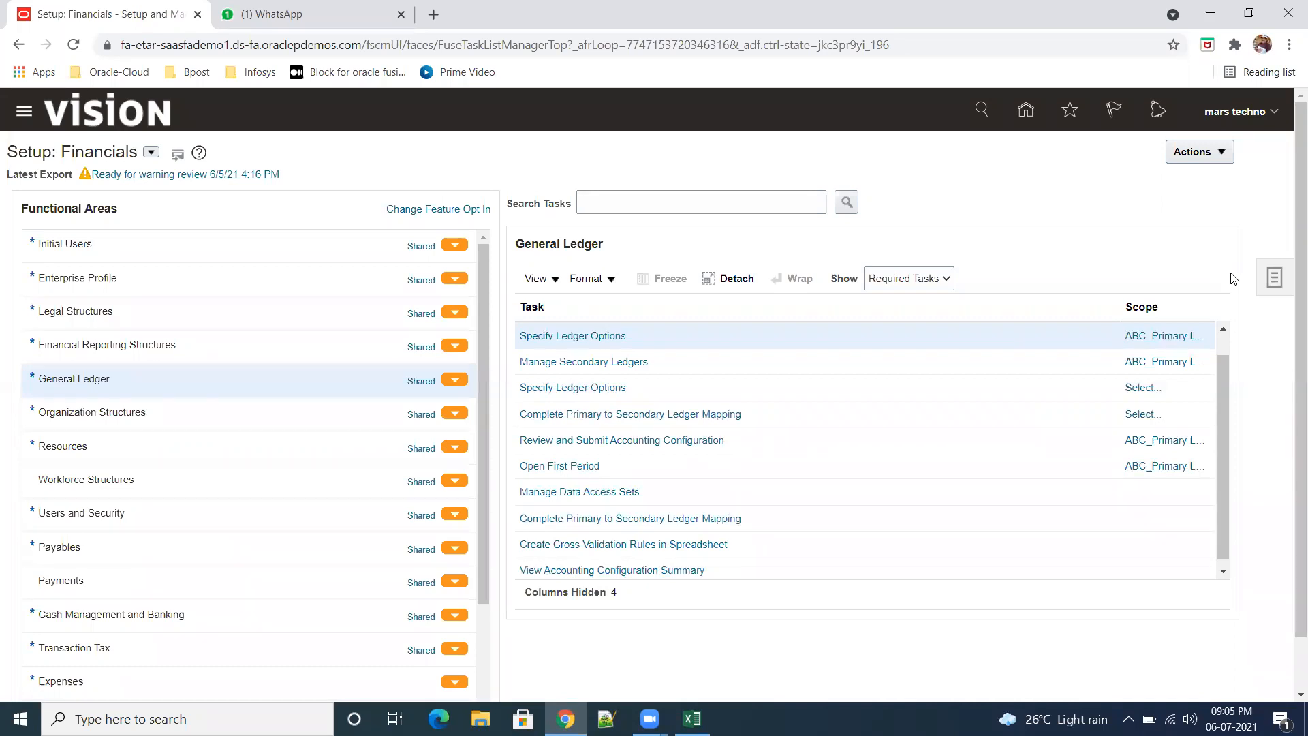
Step: Reopen the ledger options of ABC_Primary Ledger and examine the Number of Future Enterable Periods setting and its guidance
{"action": "left_click", "coordinate": [545, 335]}
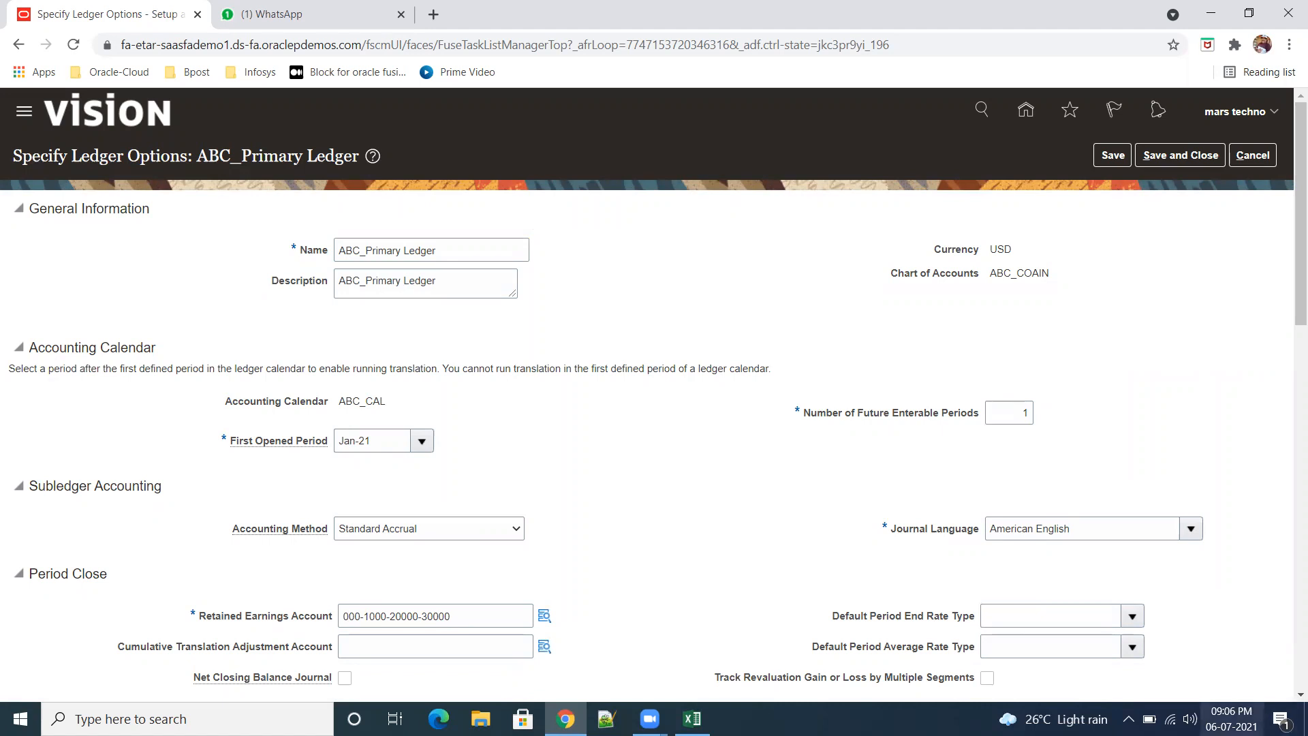
{"action": "mouse_move", "coordinate": [1231, 719]}
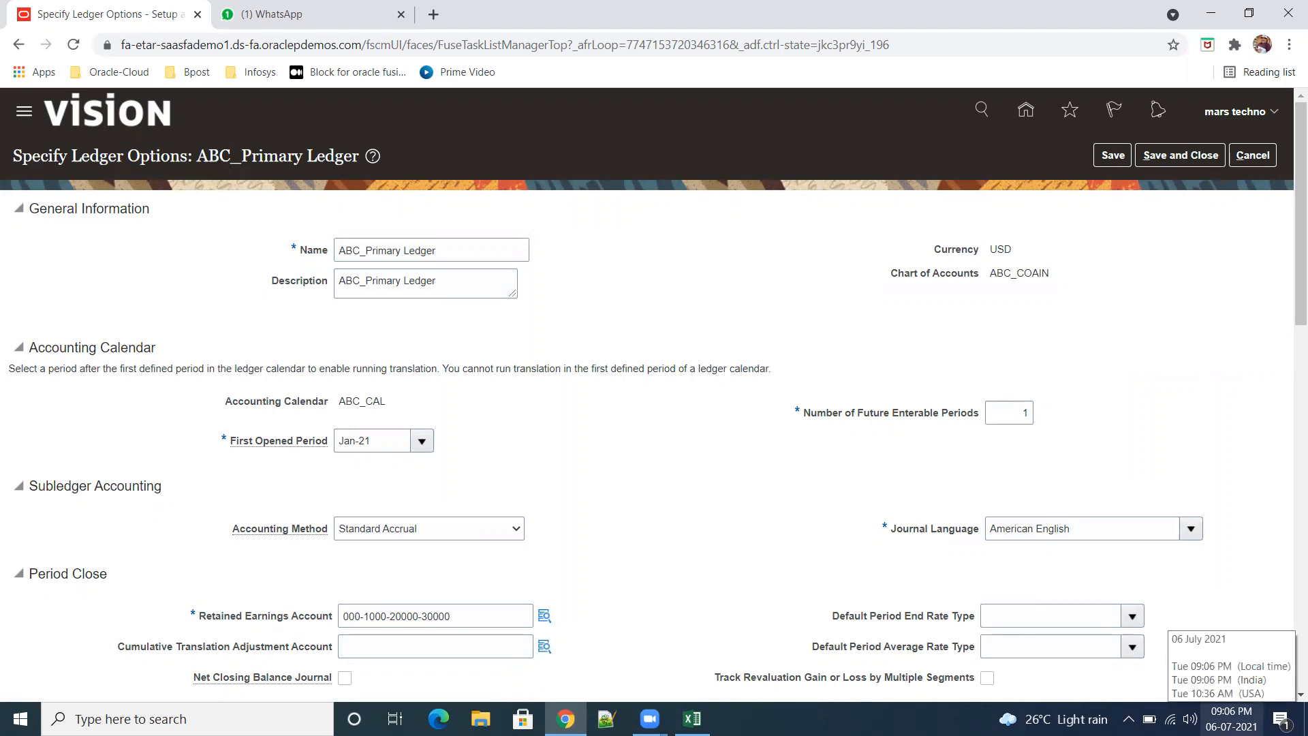
{"action": "left_click", "coordinate": [1022, 412]}
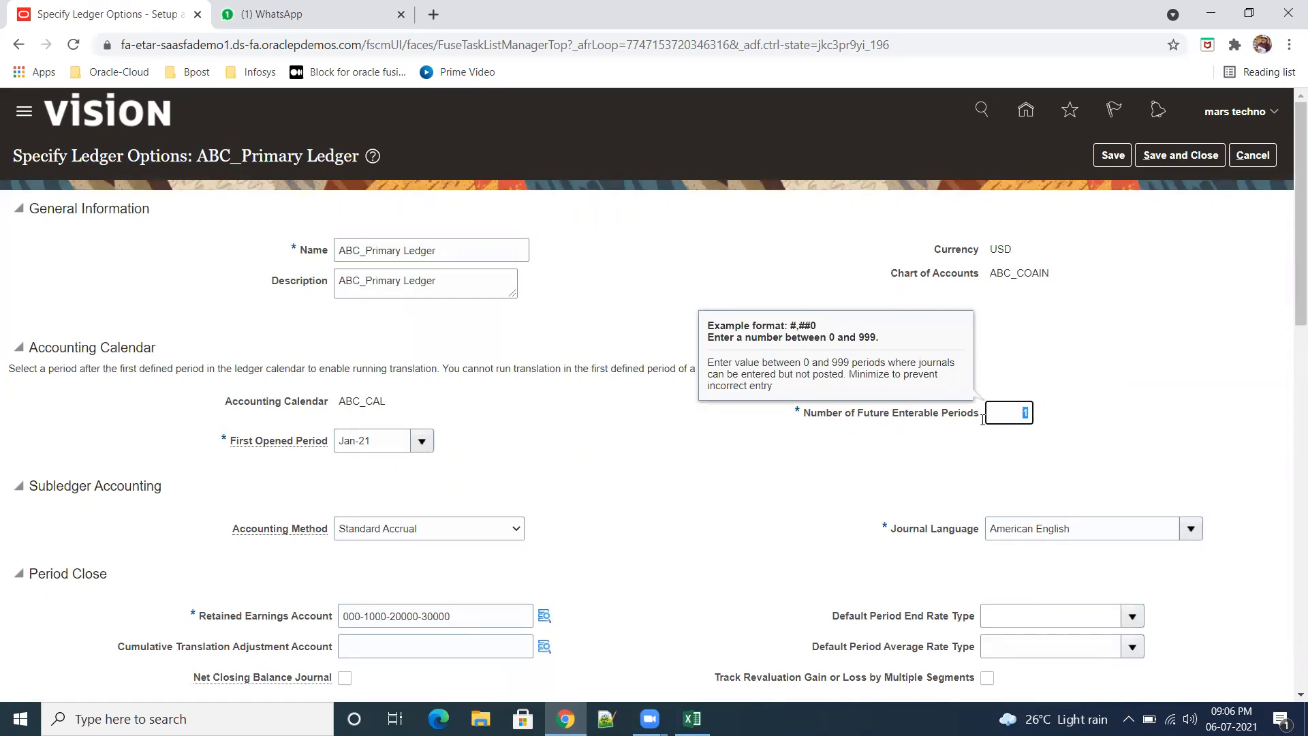
{"action": "left_click", "coordinate": [1130, 438]}
{"action": "left_click", "coordinate": [1024, 415]}
{"action": "left_click", "coordinate": [1106, 416]}
{"action": "scroll", "coordinate": [1079, 423], "scroll_direction": "down", "scroll_amount": 1}
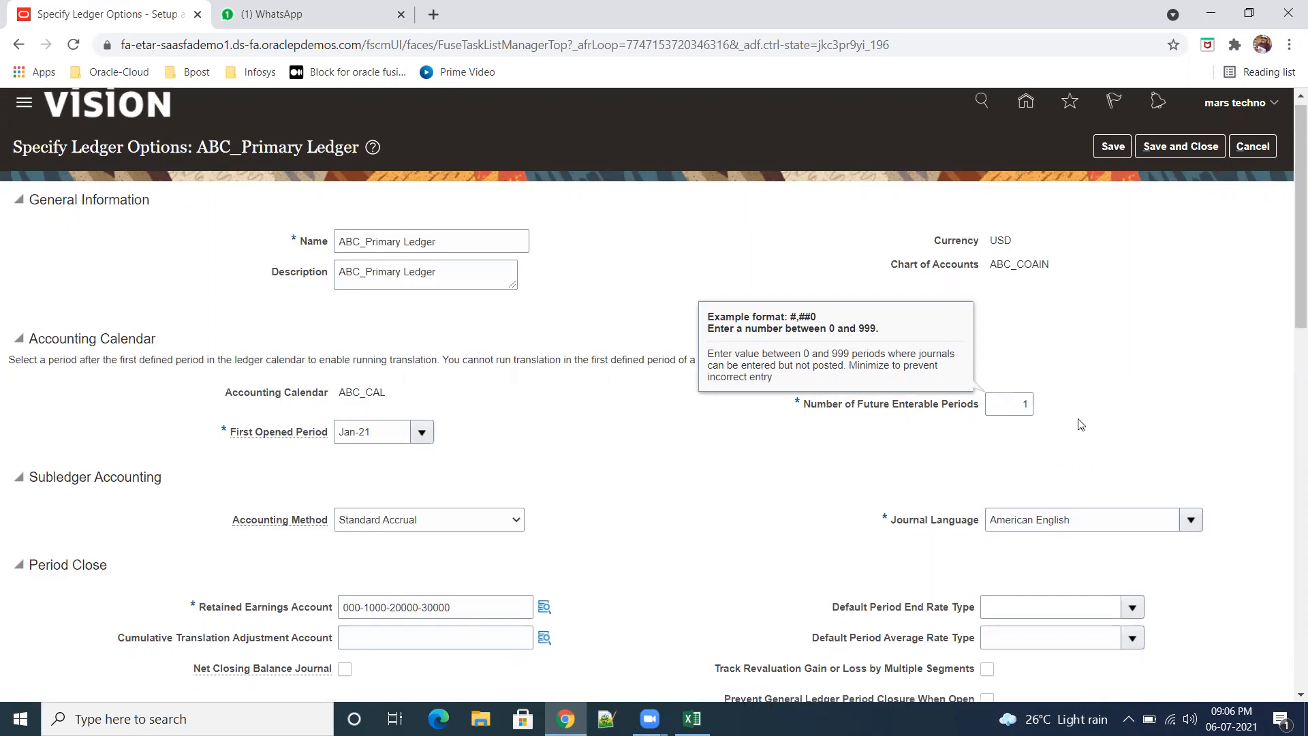
{"action": "left_click", "coordinate": [760, 431]}
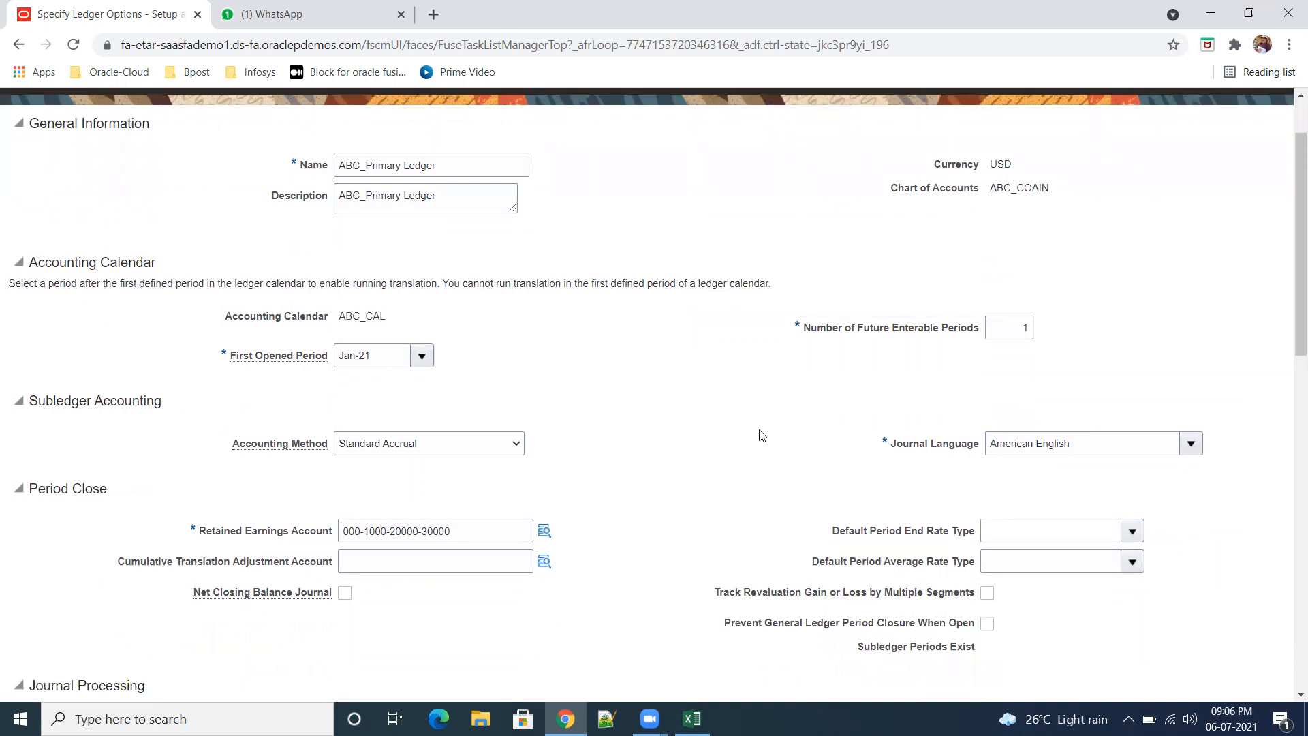
{"action": "left_click", "coordinate": [1023, 328]}
Step: Look over the Period Close and Journal Processing options, and leave the ledger options without saving
{"action": "scroll", "coordinate": [866, 421], "scroll_direction": "down", "scroll_amount": 2}
{"action": "left_click", "coordinate": [758, 427]}
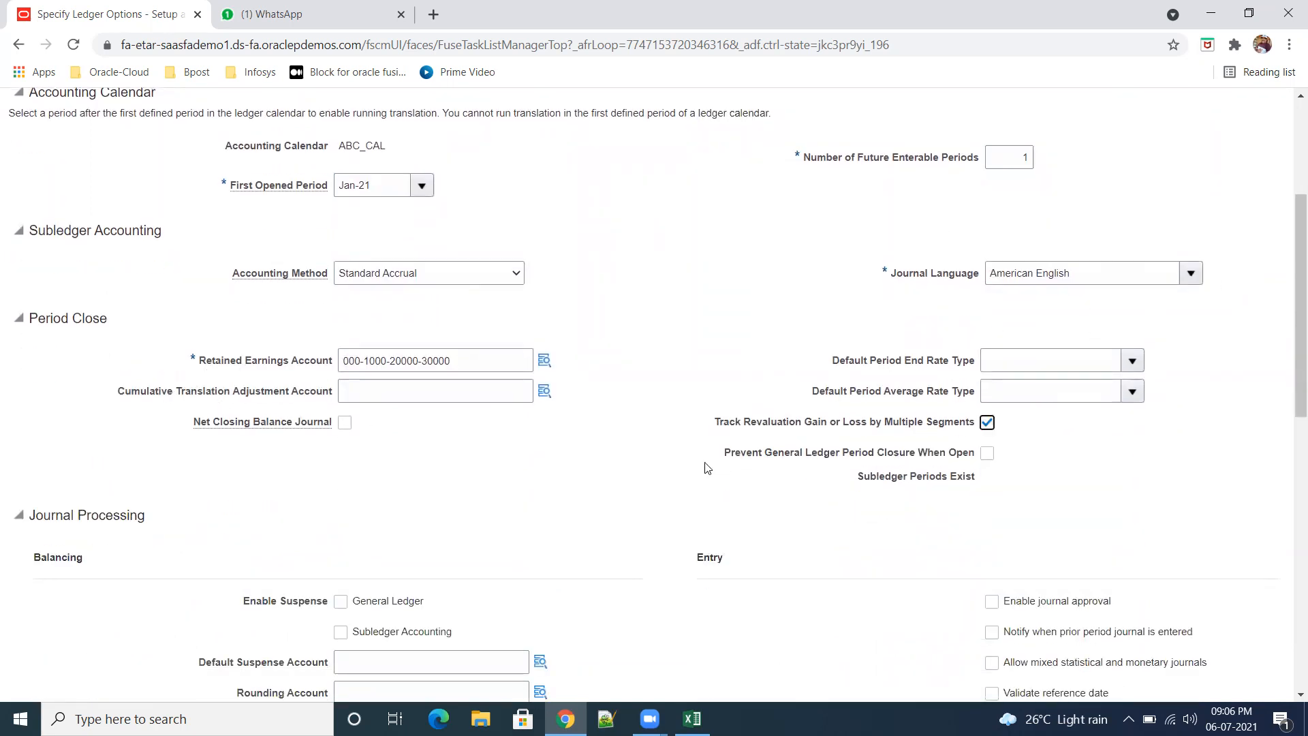
{"action": "scroll", "coordinate": [481, 490], "scroll_direction": "down", "scroll_amount": 3}
{"action": "scroll", "coordinate": [900, 460], "scroll_direction": "up", "scroll_amount": 6}
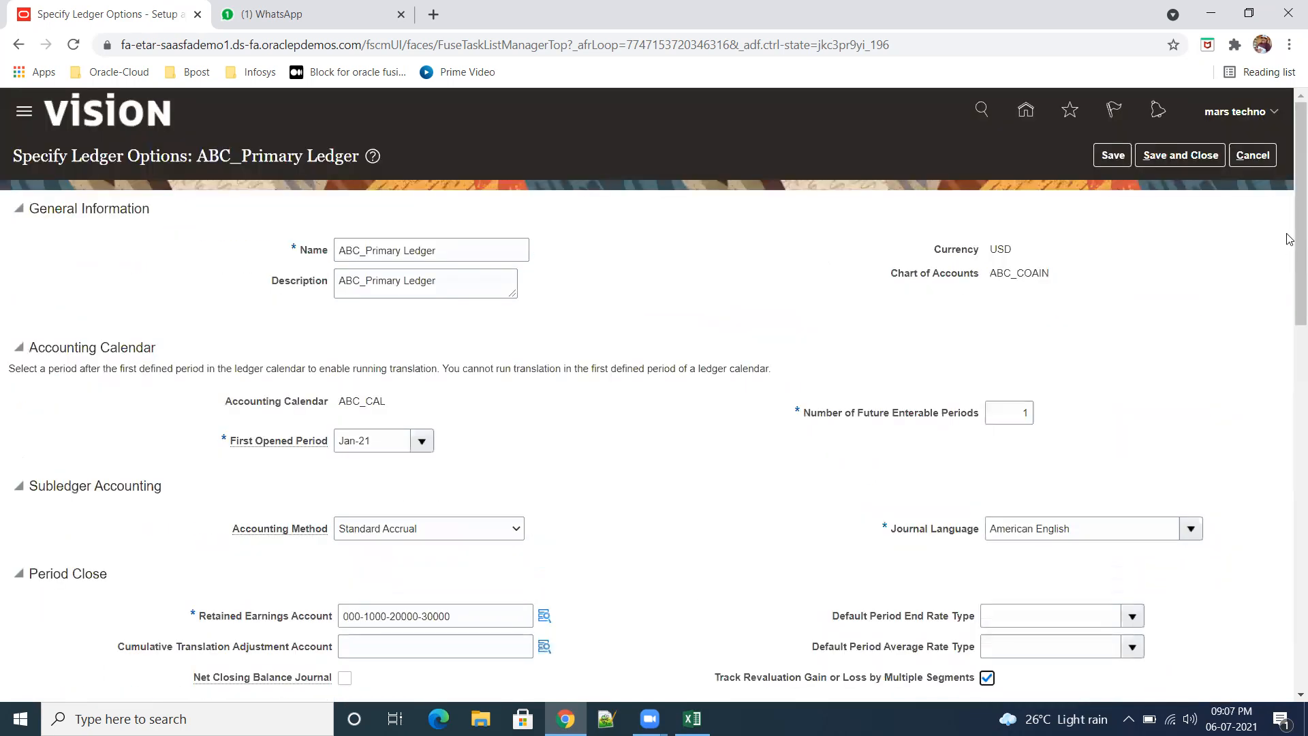
{"action": "left_click", "coordinate": [1257, 158]}
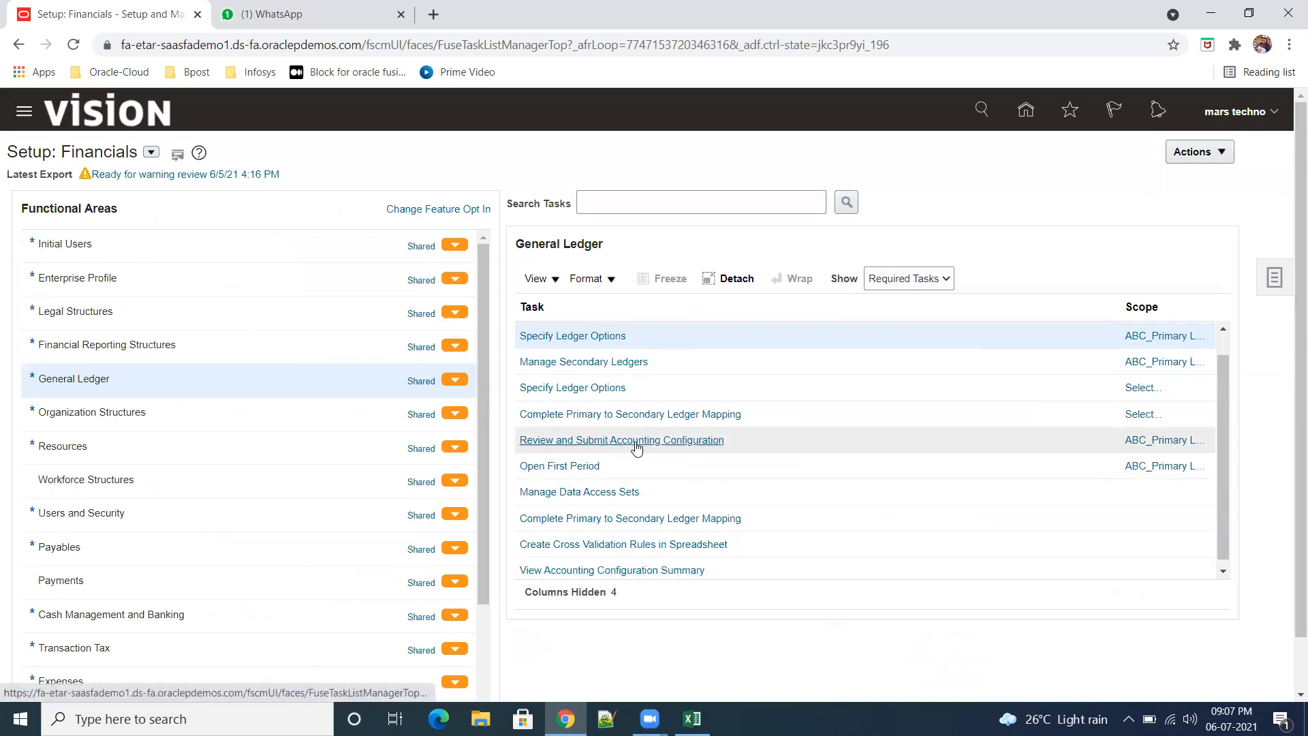
Step: Check the ABC_Primary Ledger's options in Review and Submit Accounting Configuration and submit the configuration
{"action": "left_click", "coordinate": [693, 443]}
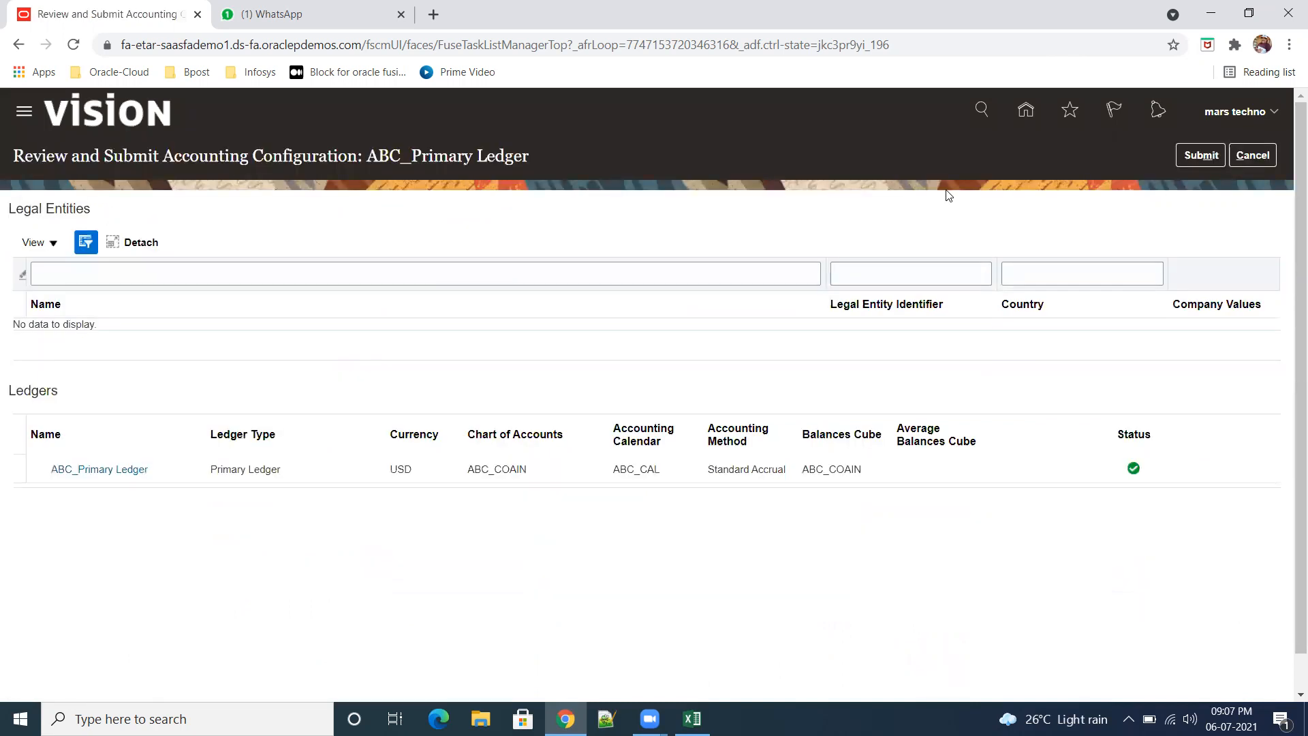
{"action": "left_click", "coordinate": [133, 469]}
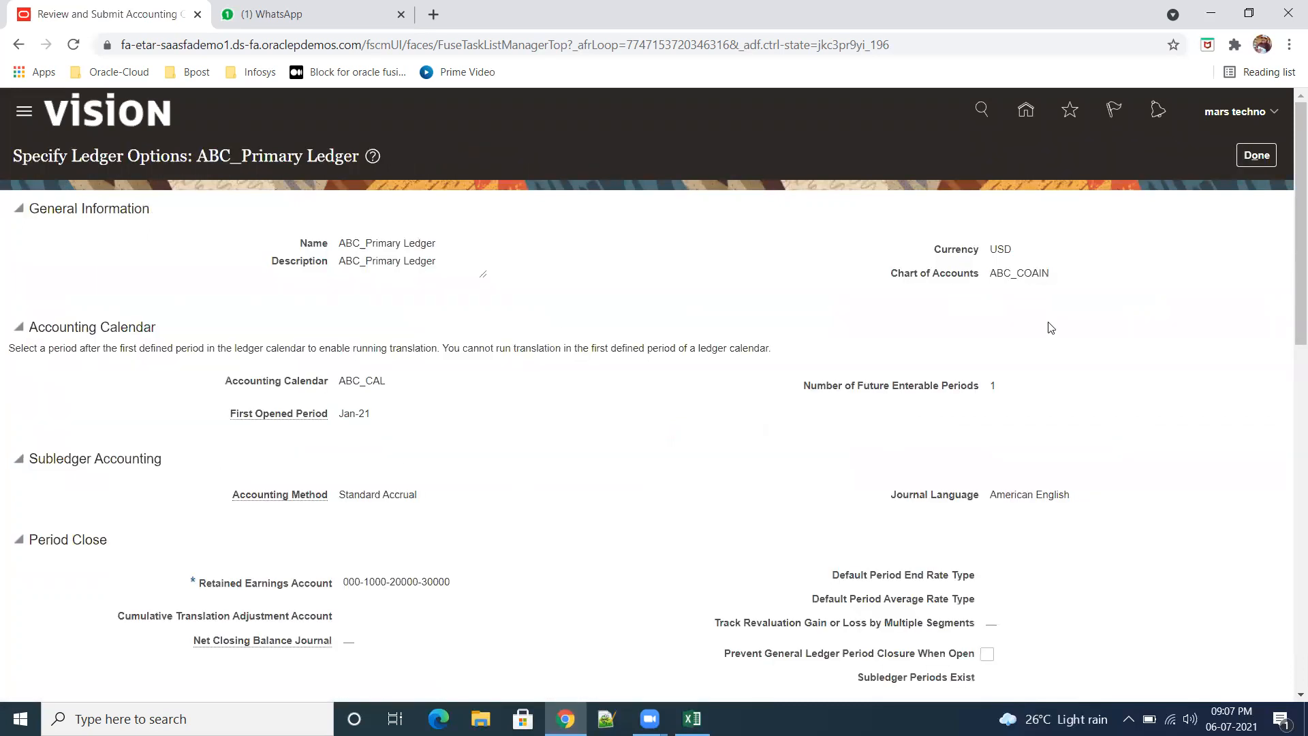
{"action": "left_click", "coordinate": [1258, 156]}
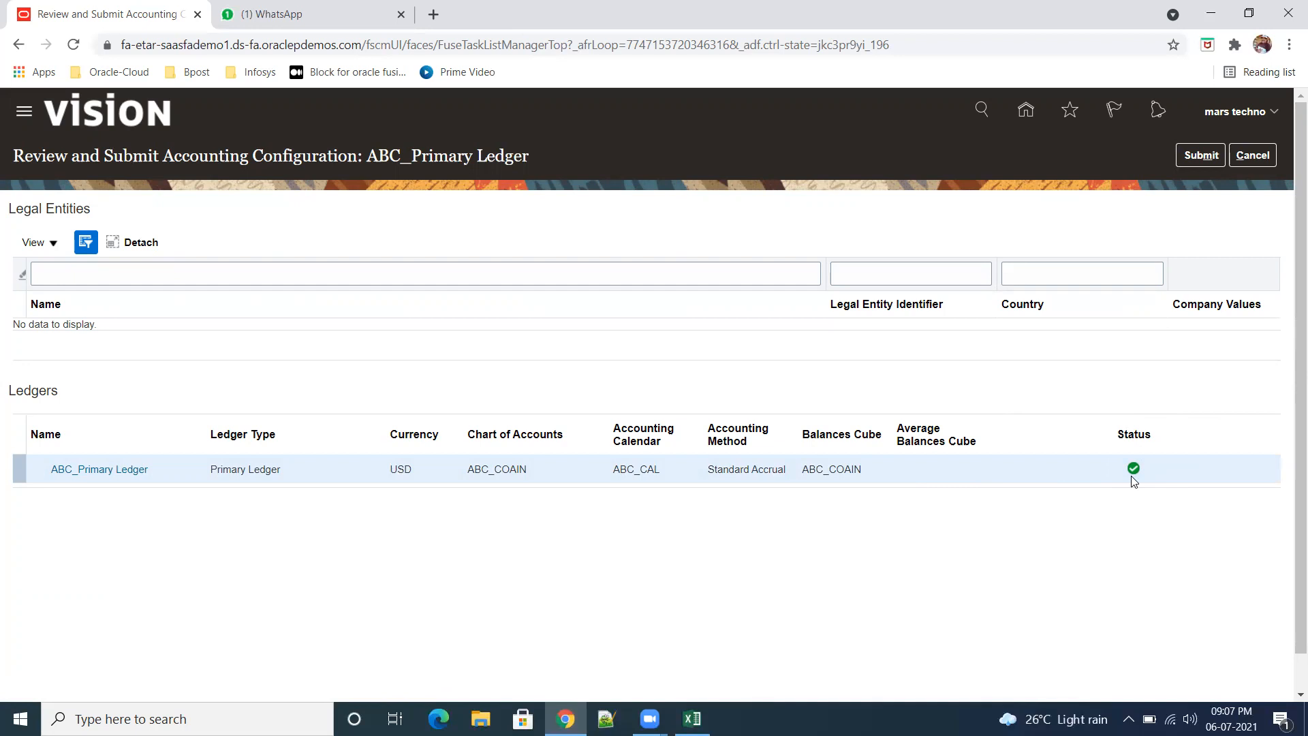
{"action": "left_click", "coordinate": [1195, 159]}
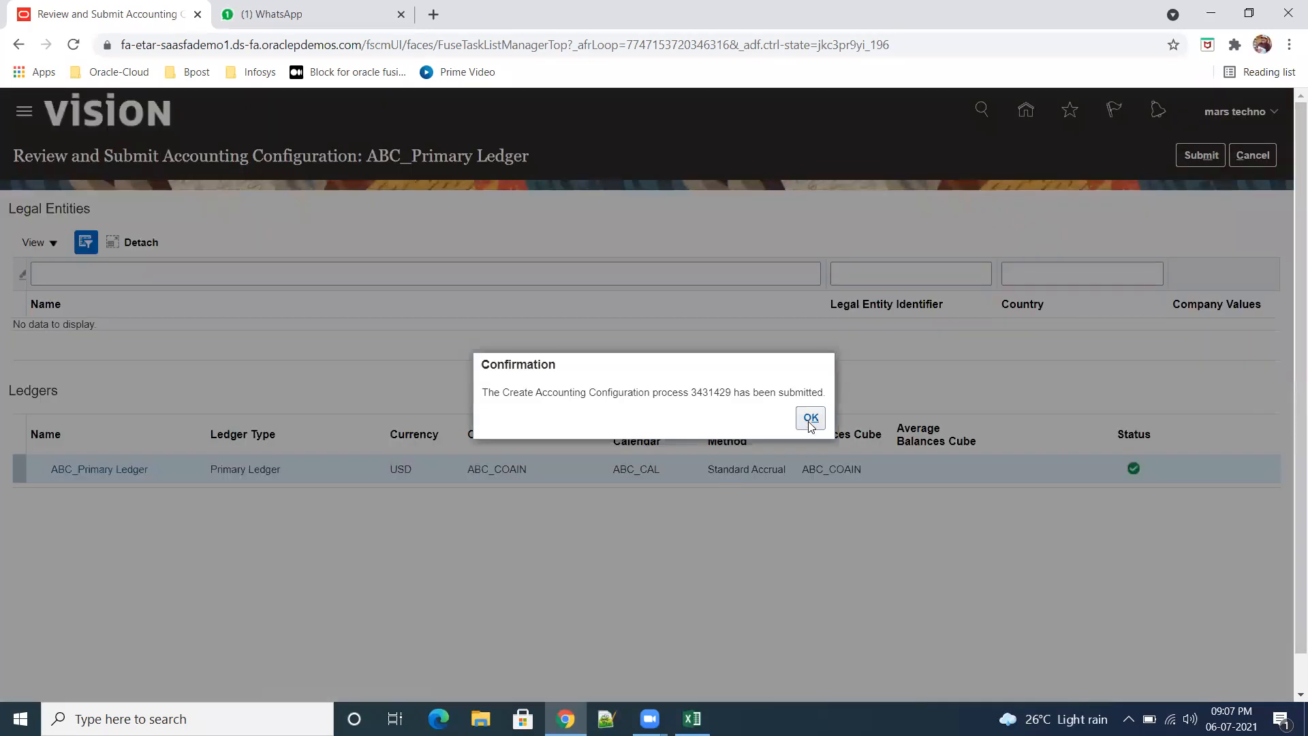
{"action": "left_click", "coordinate": [810, 420]}
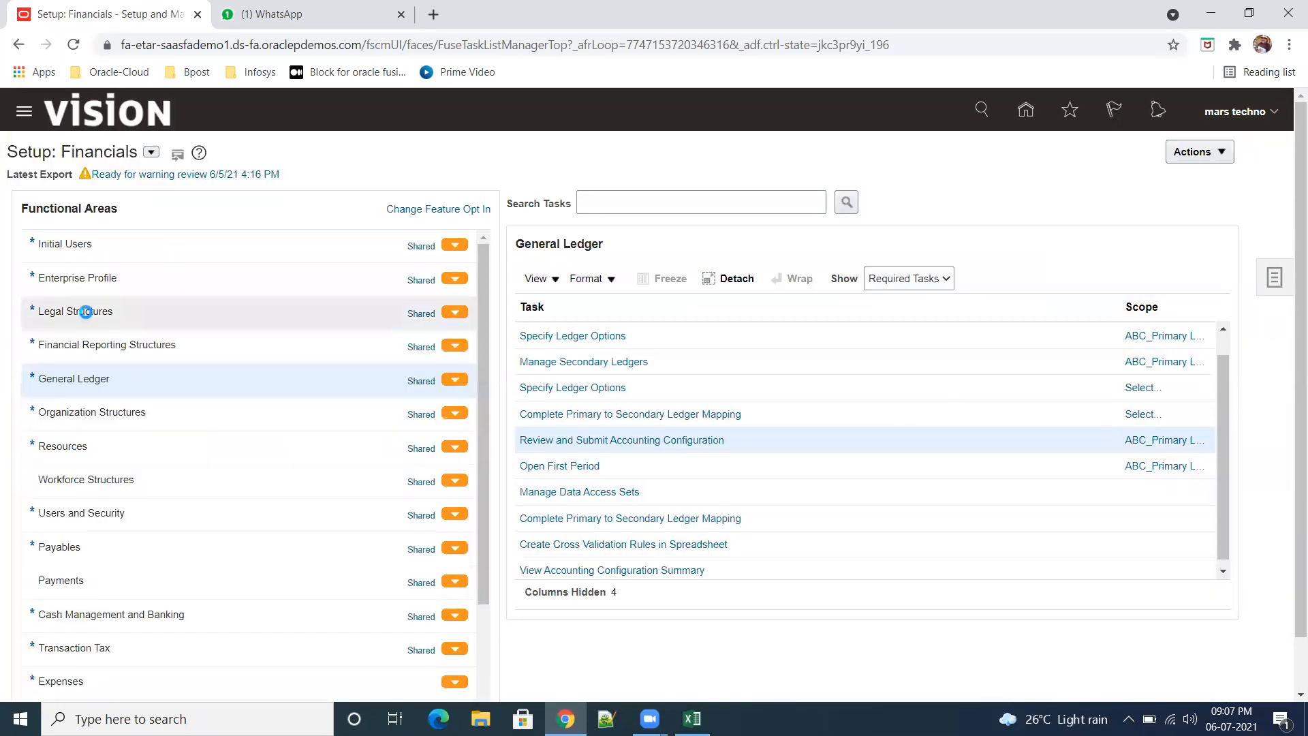
Step: Show All Tasks instead of only the required ones for the General Ledger functional area
{"action": "left_click", "coordinate": [84, 313]}
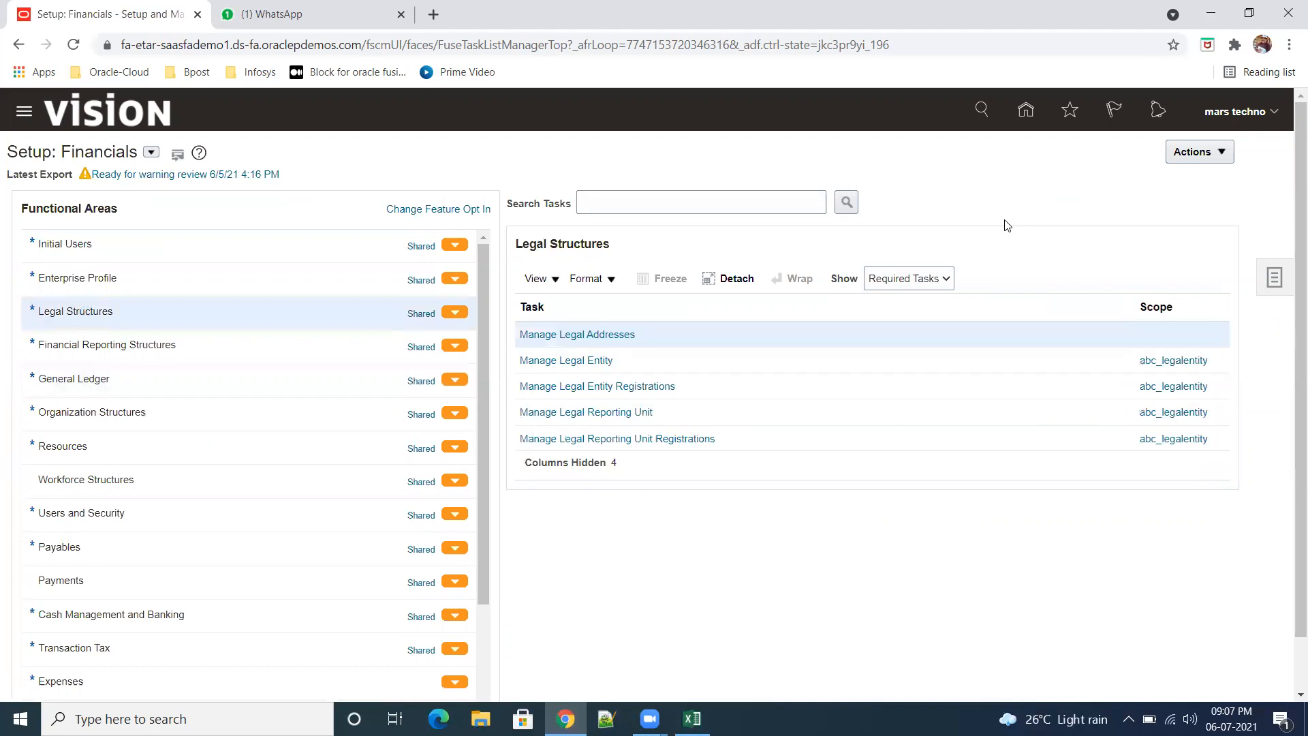
{"action": "left_click", "coordinate": [947, 280]}
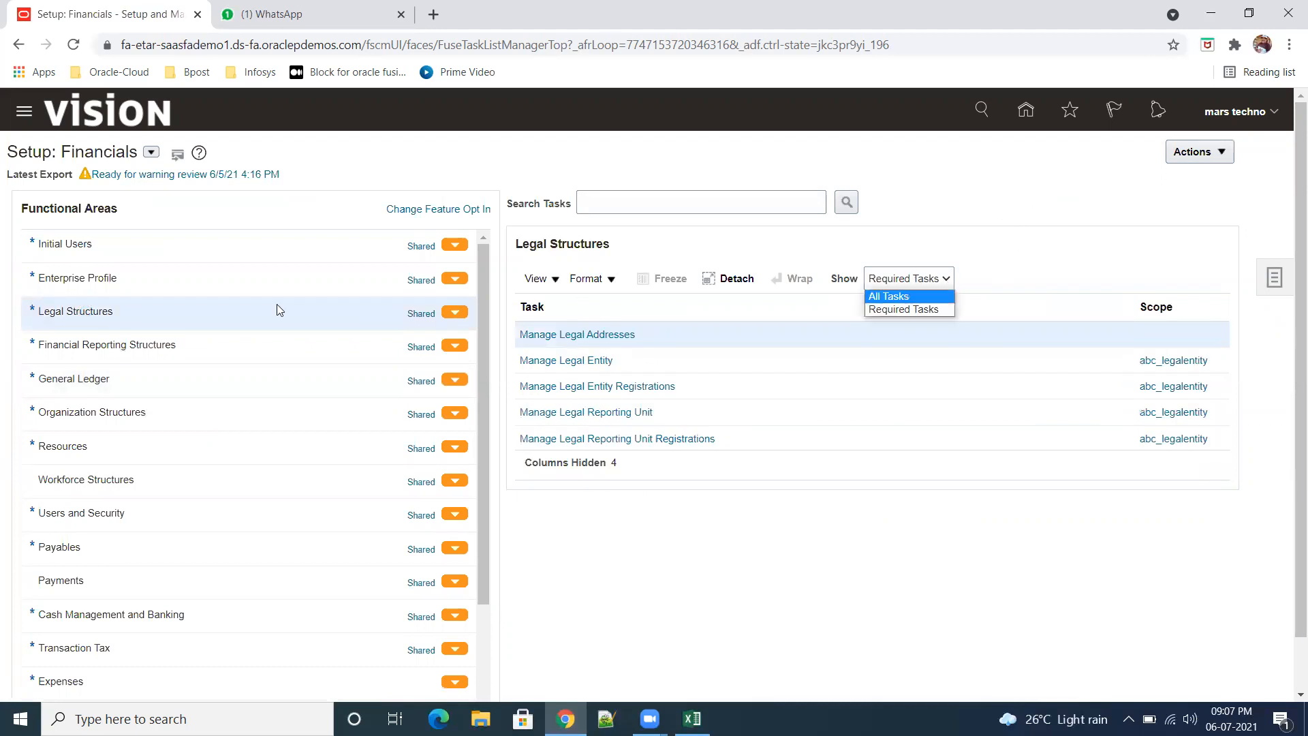
{"action": "left_click", "coordinate": [97, 386]}
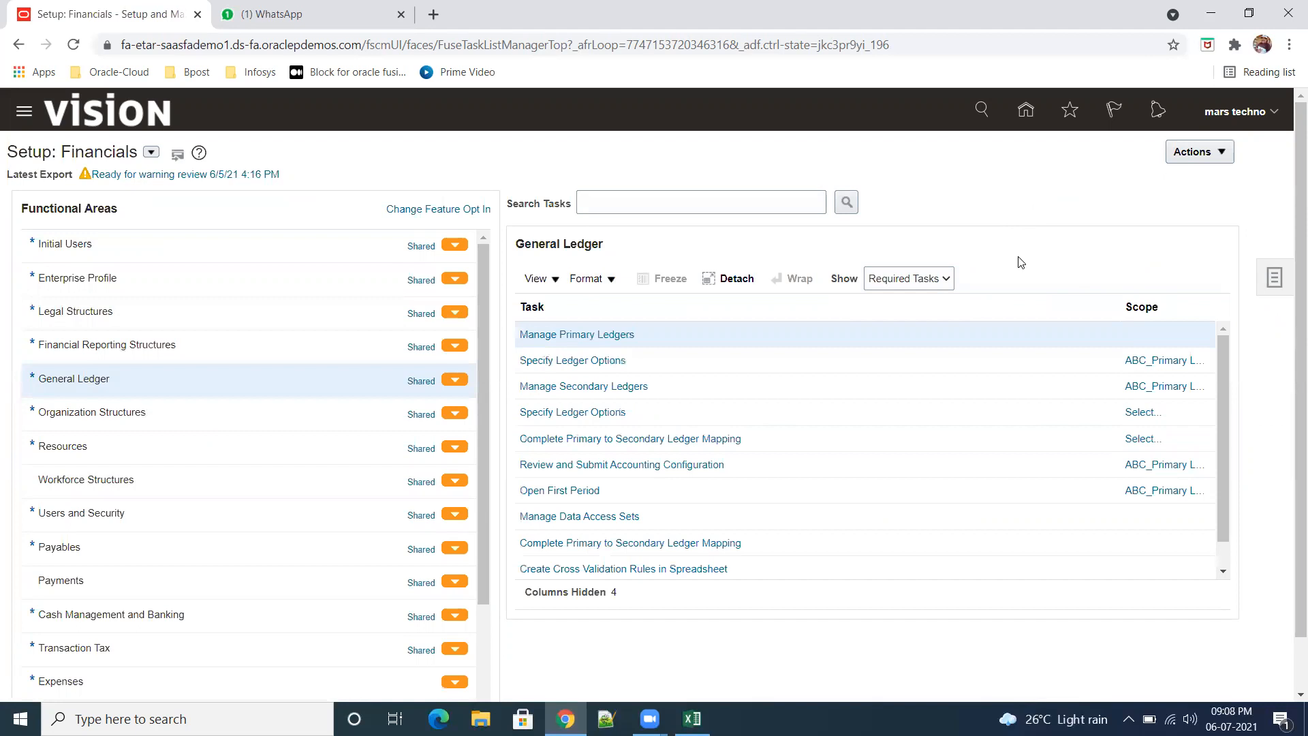
{"action": "left_click", "coordinate": [946, 279]}
{"action": "left_click", "coordinate": [886, 293]}
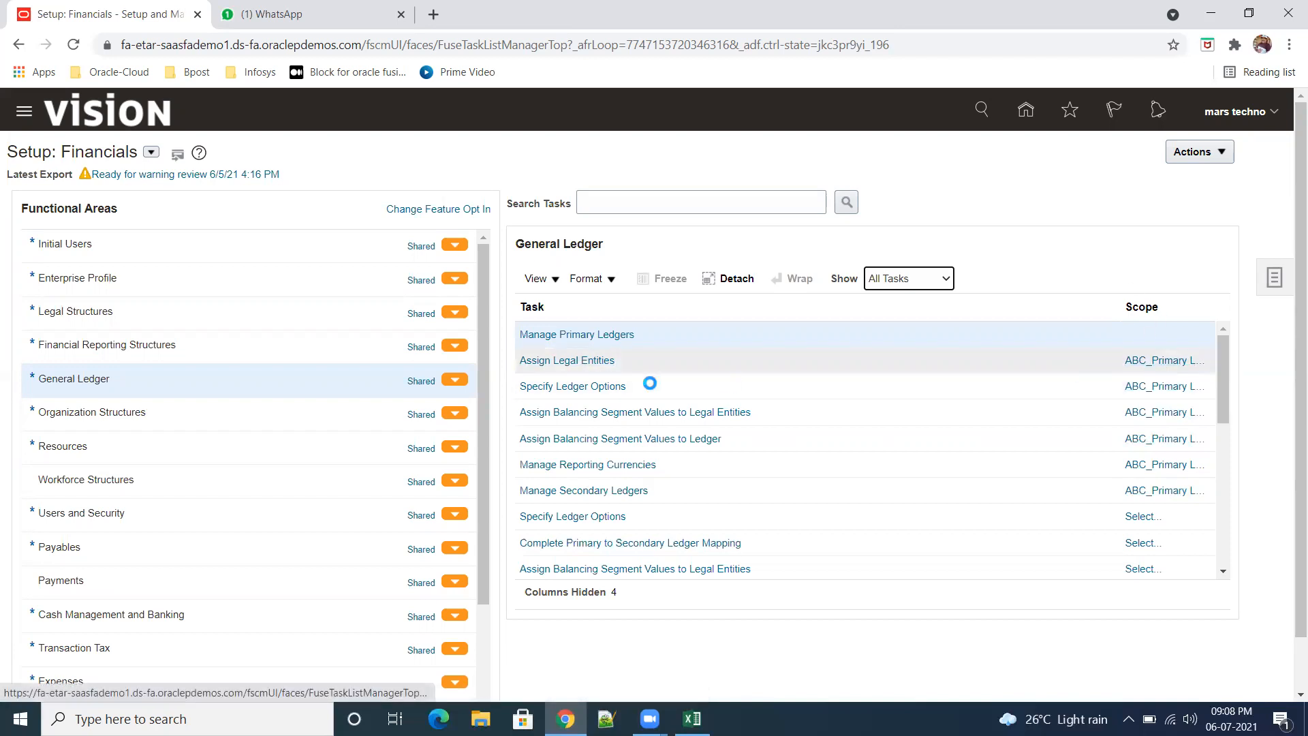
Step: Open Assign Legal Entities for ABC_Primary Ledger and search the legal entities to add for "abc"
{"action": "left_click", "coordinate": [588, 368]}
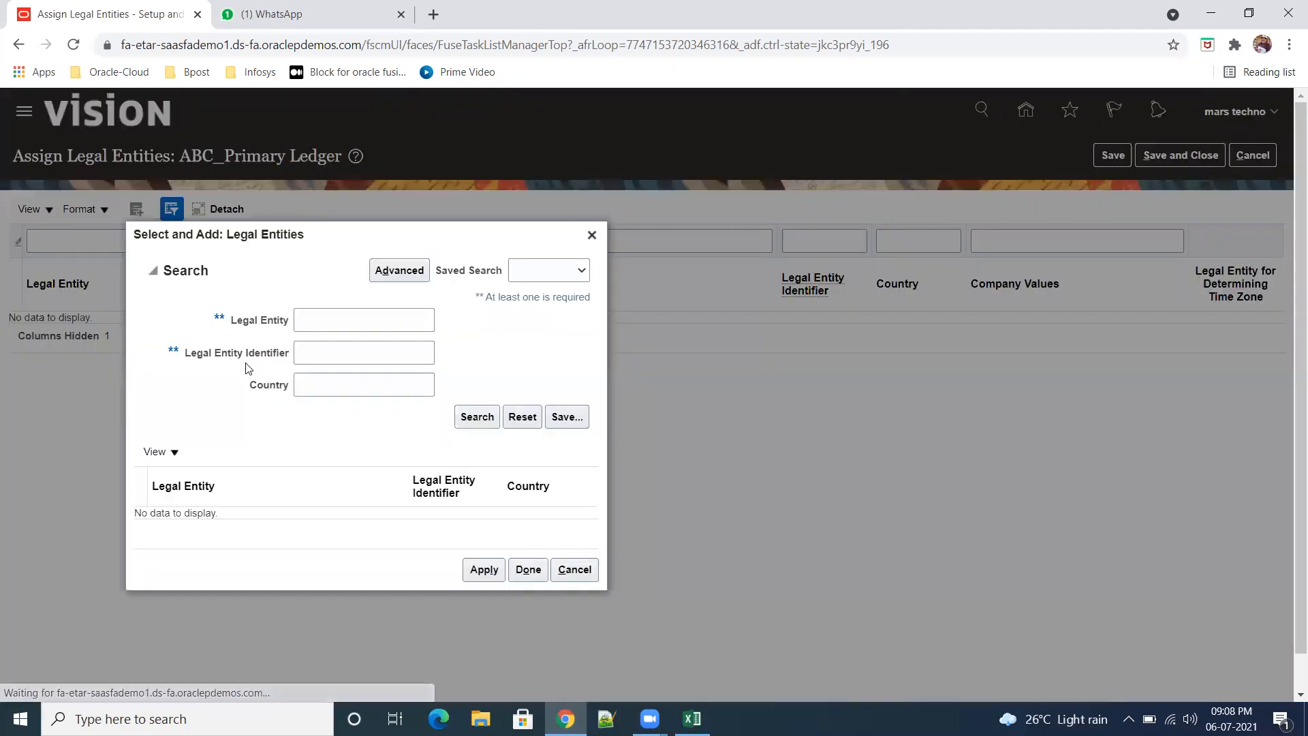
{"action": "left_click", "coordinate": [332, 322]}
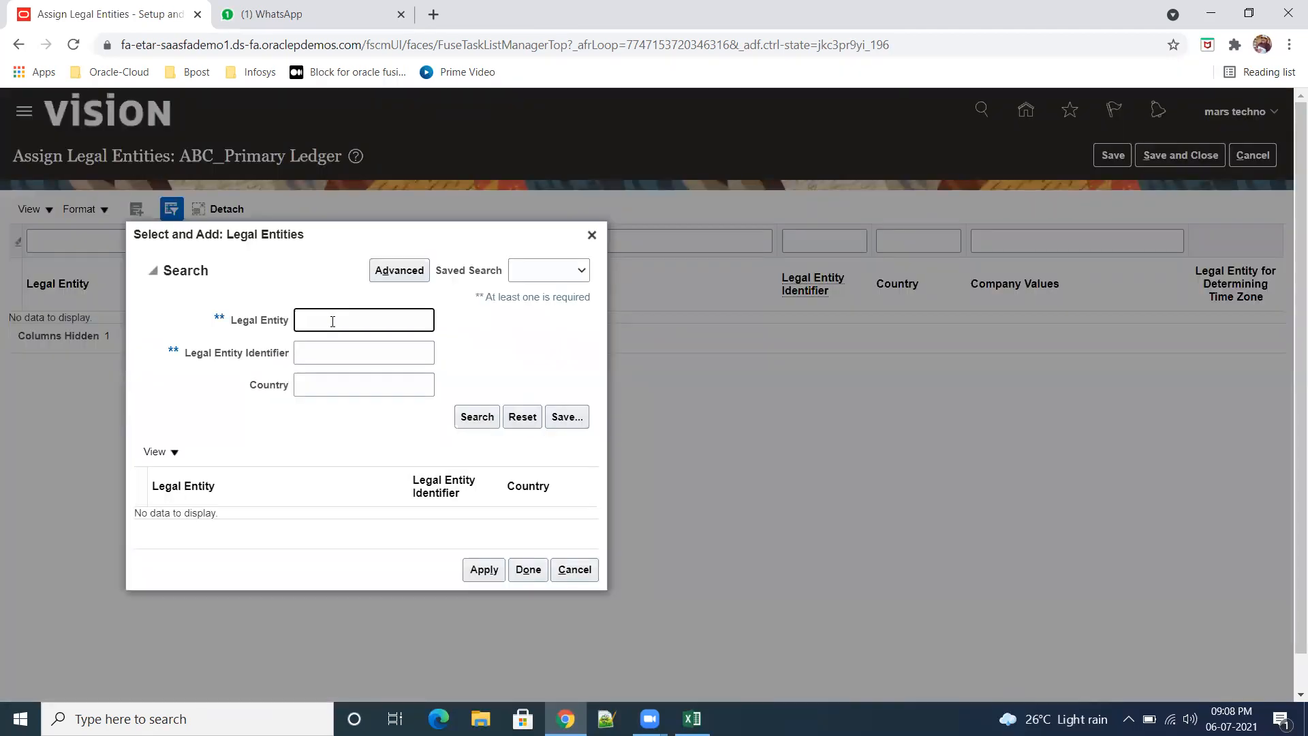
{"action": "left_click", "coordinate": [477, 415]}
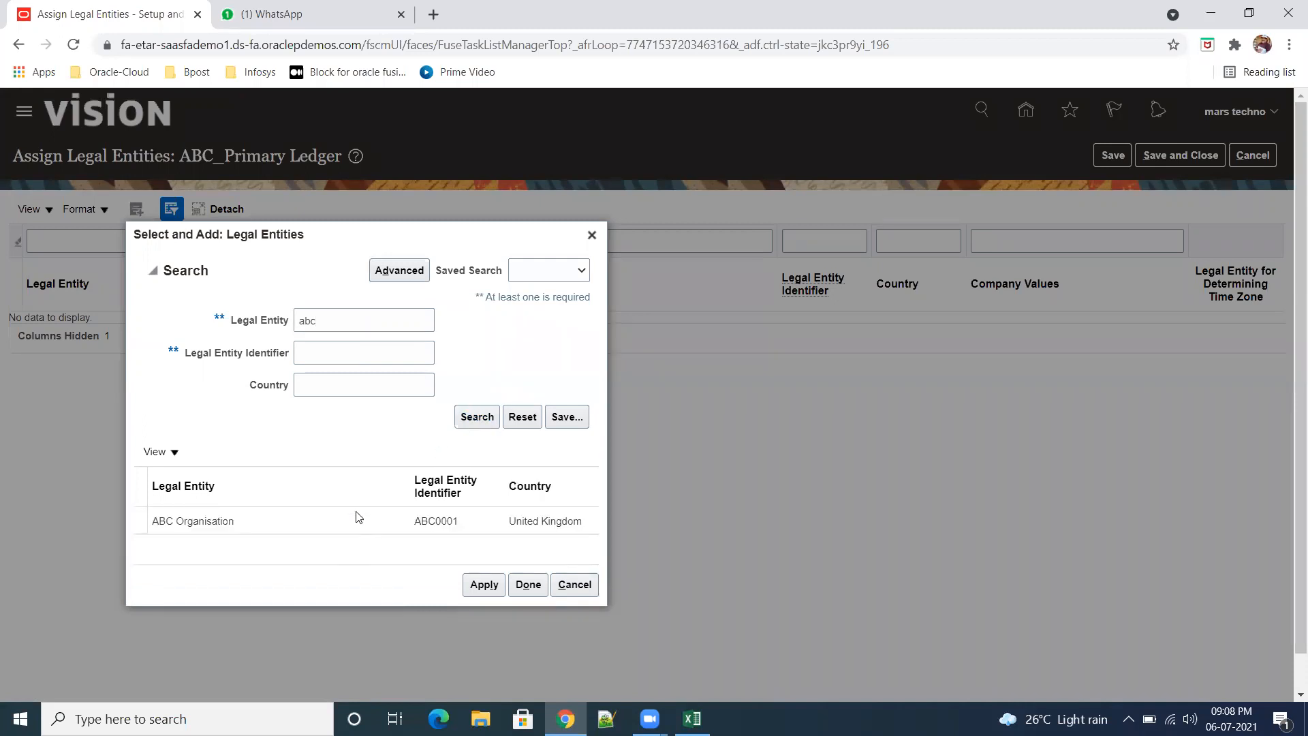
Step: Run an advanced search for legal entities whose name does not contain "ssddd" and look through the listed entities
{"action": "left_click", "coordinate": [351, 323]}
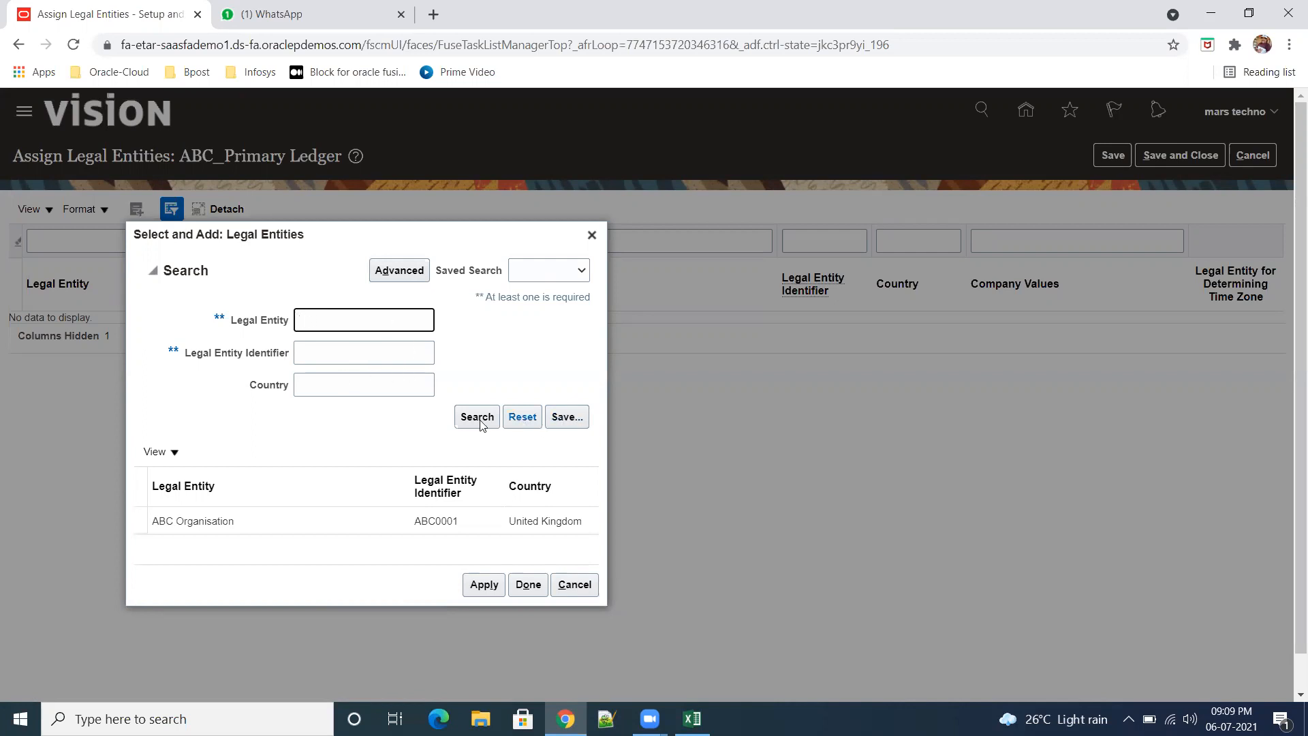
{"action": "left_click", "coordinate": [385, 266]}
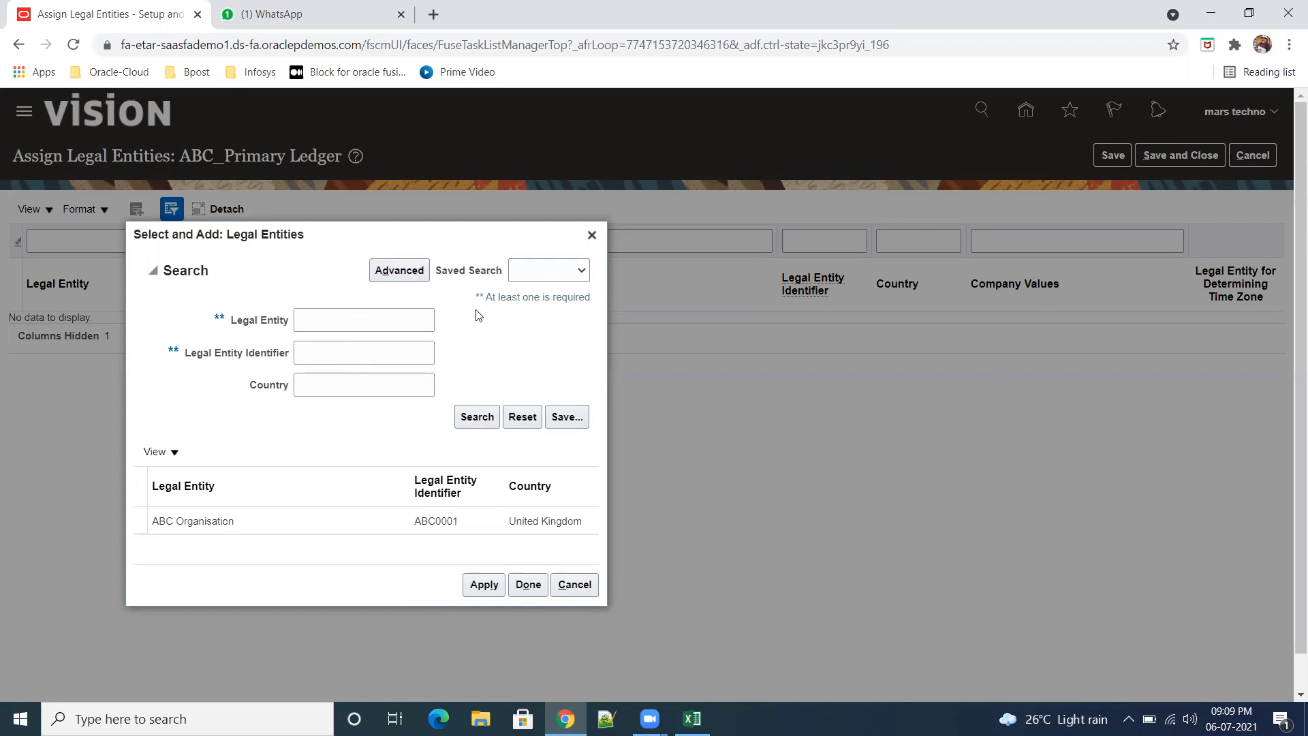
{"action": "left_click", "coordinate": [413, 322]}
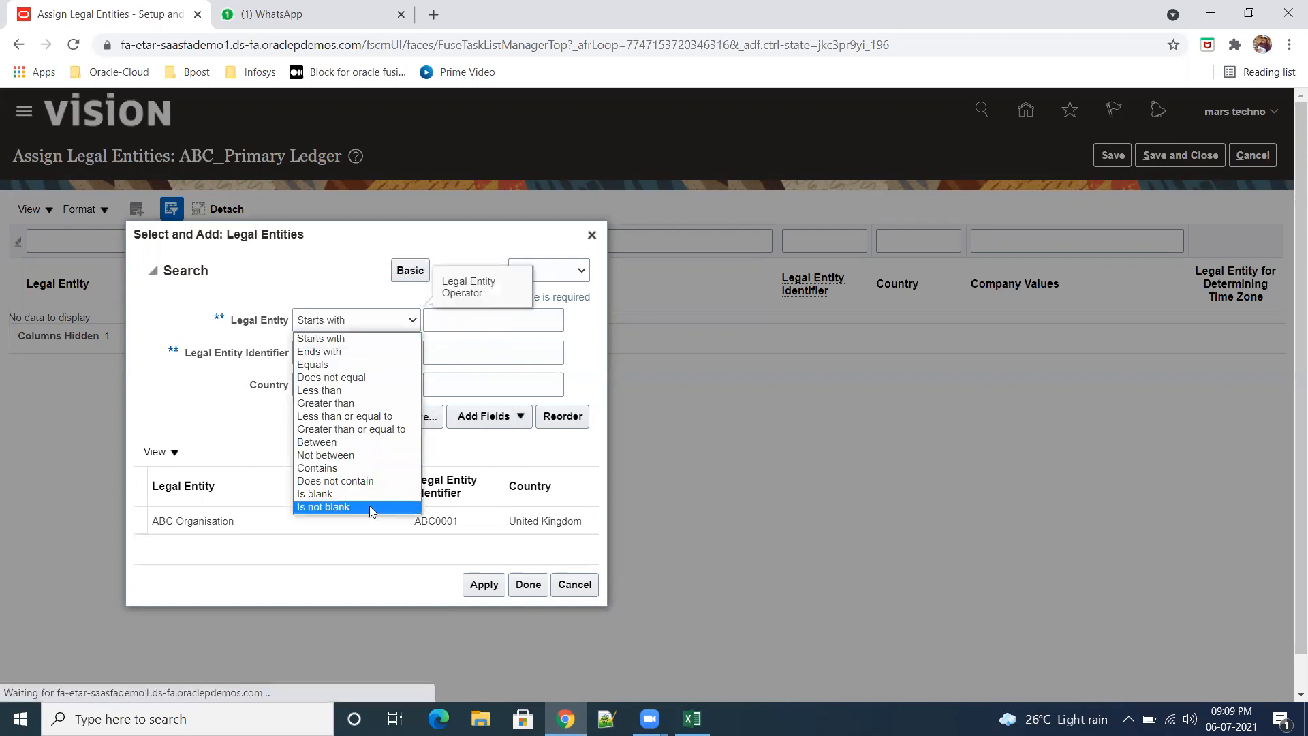
{"action": "left_click", "coordinate": [371, 482]}
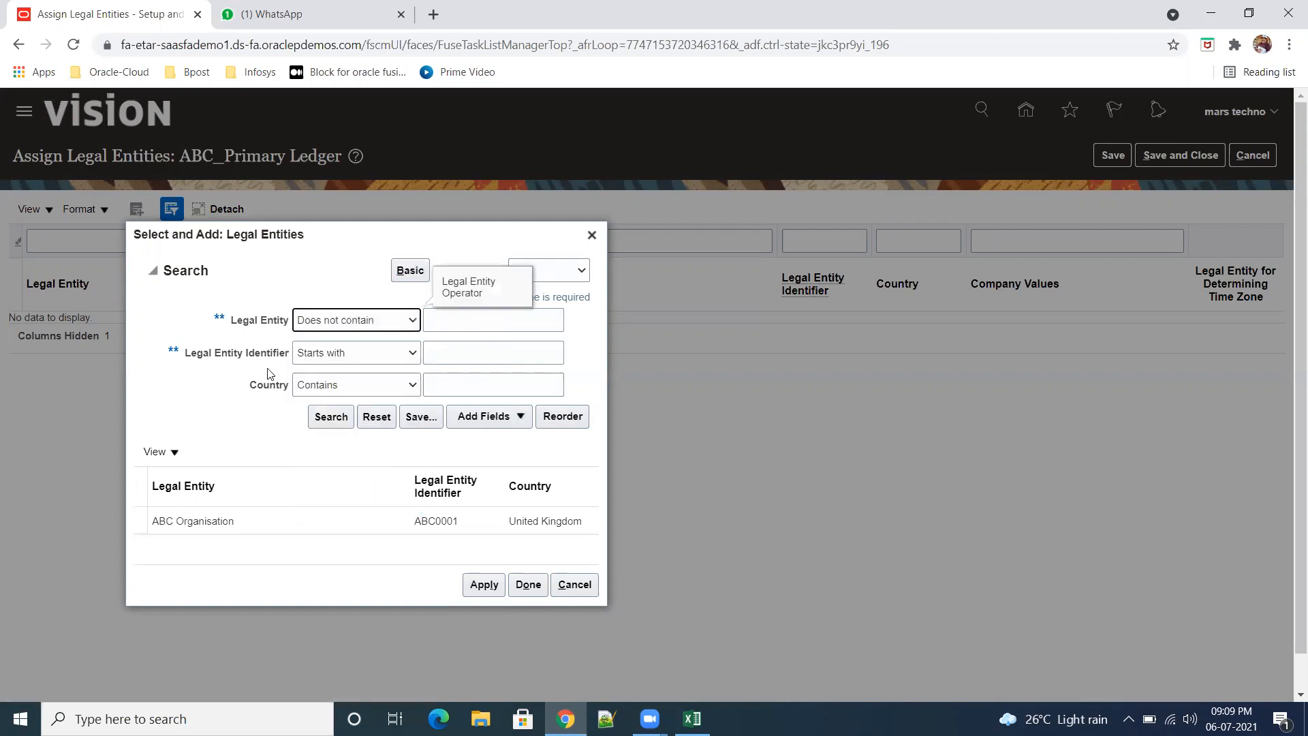
{"action": "left_click", "coordinate": [414, 322]}
{"action": "left_click", "coordinate": [355, 482]}
{"action": "left_click", "coordinate": [494, 323]}
{"action": "type", "text": "ssddd"}
{"action": "left_click", "coordinate": [331, 416]}
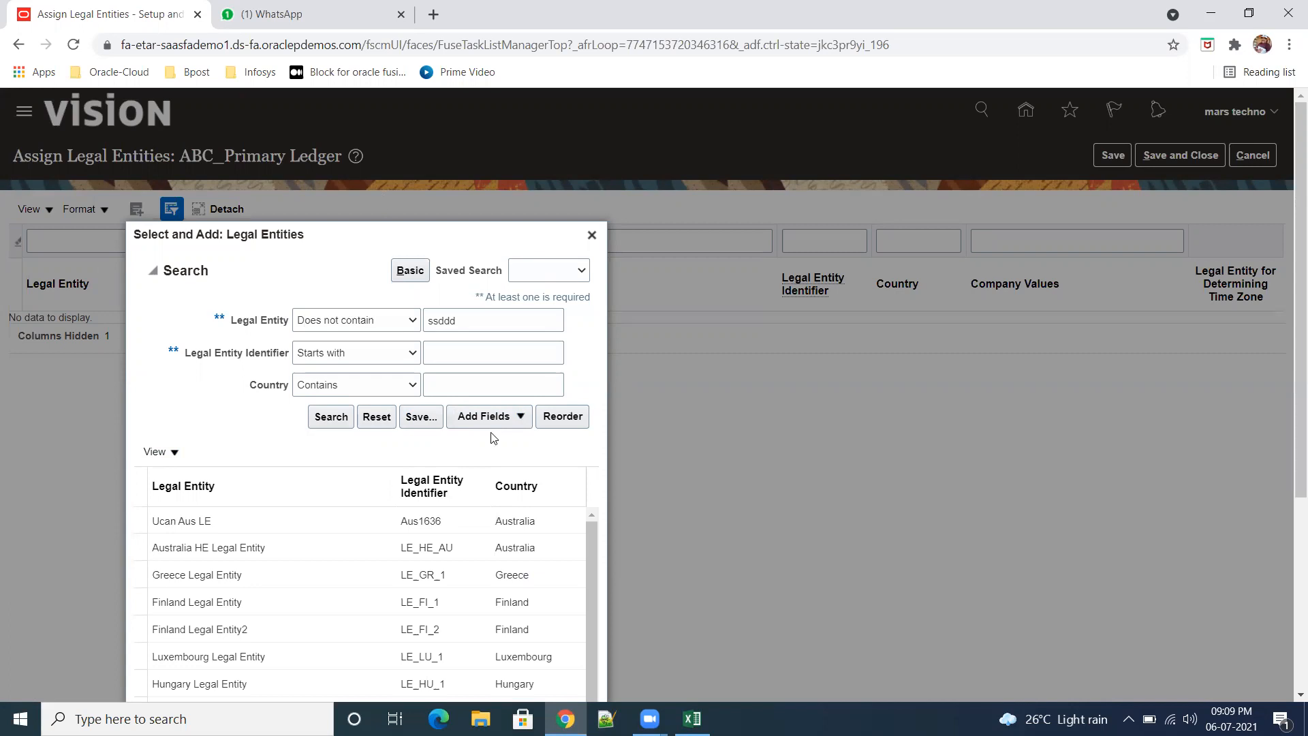
{"action": "left_click_drag", "start_coordinate": [1290, 395], "coordinate": [1288, 579]}
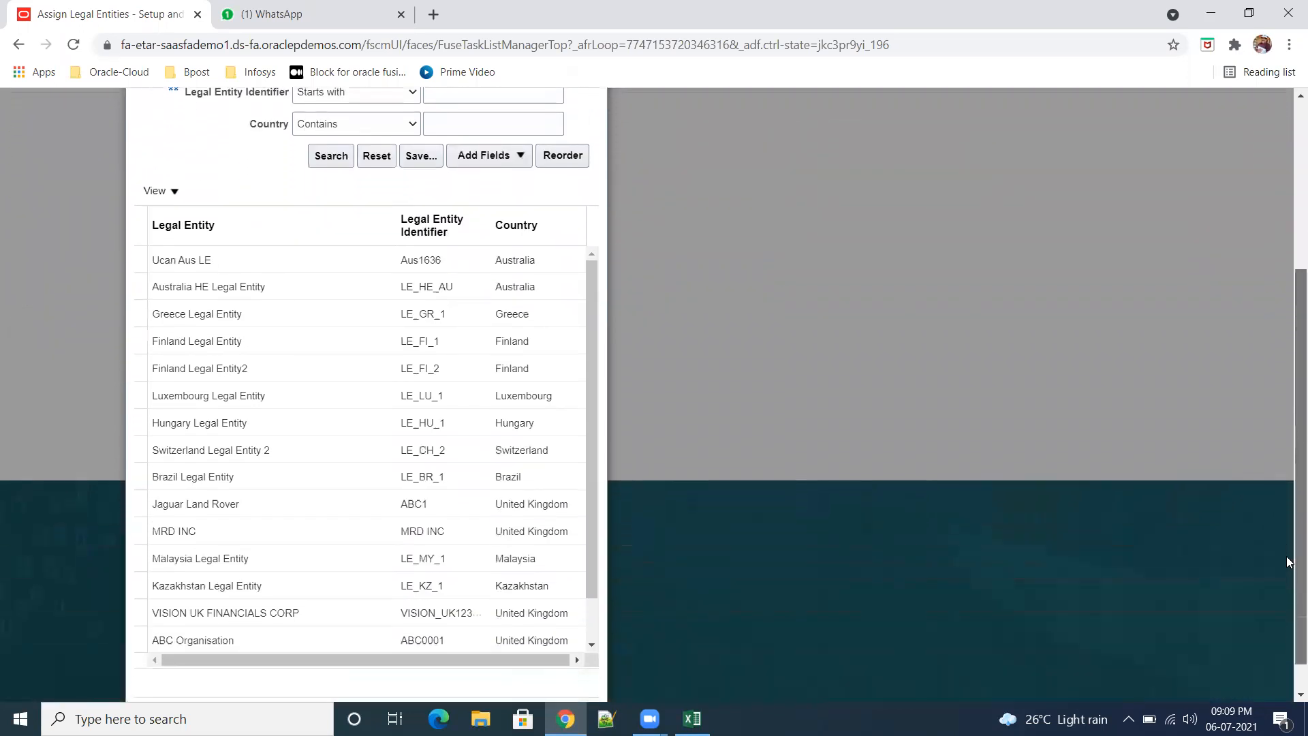
{"action": "left_click_drag", "start_coordinate": [590, 400], "coordinate": [603, 441]}
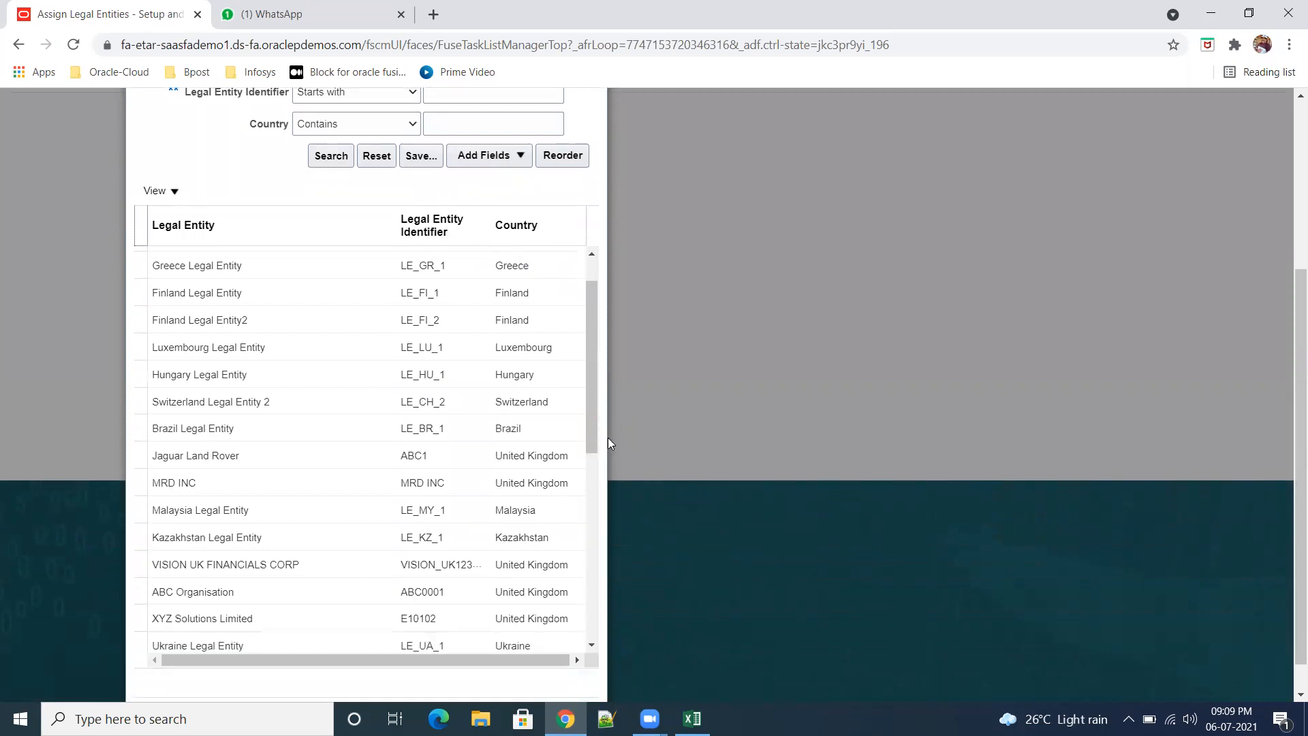
{"action": "left_click_drag", "start_coordinate": [593, 369], "coordinate": [593, 303]}
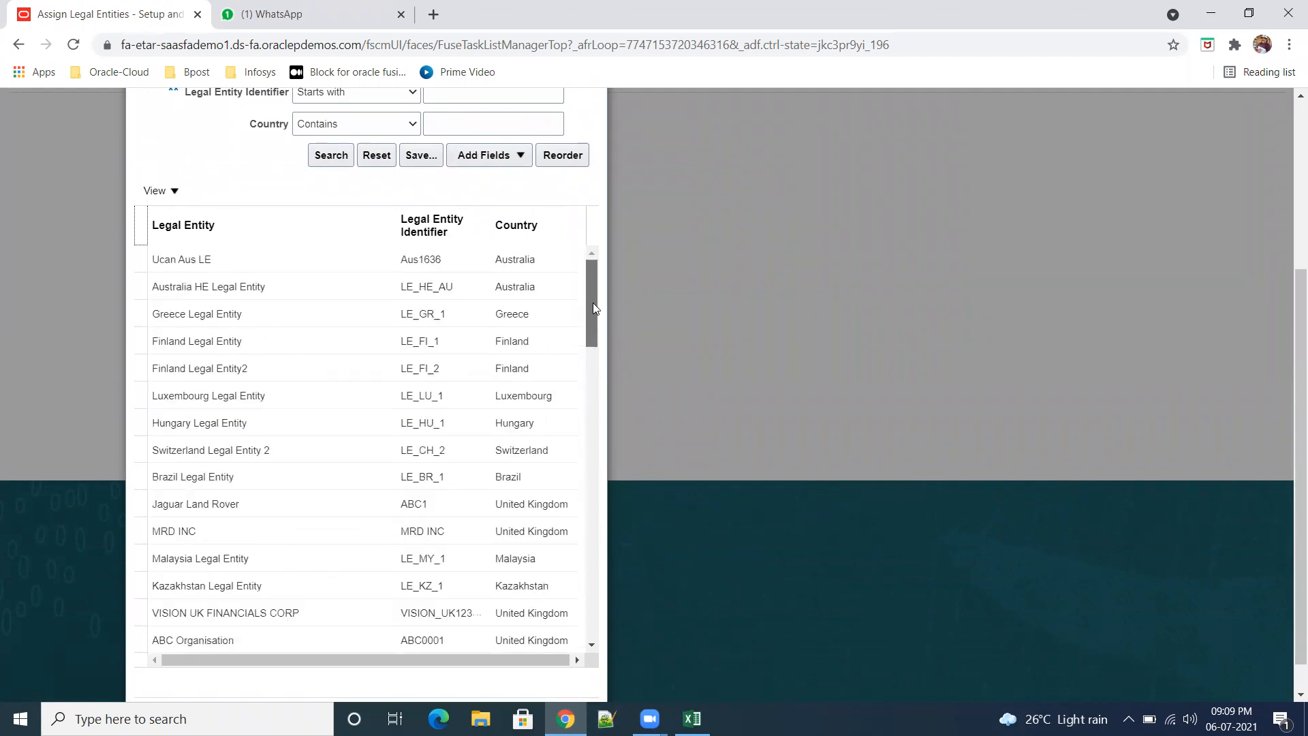
{"action": "scroll", "coordinate": [593, 396], "scroll_direction": "up", "scroll_amount": 3}
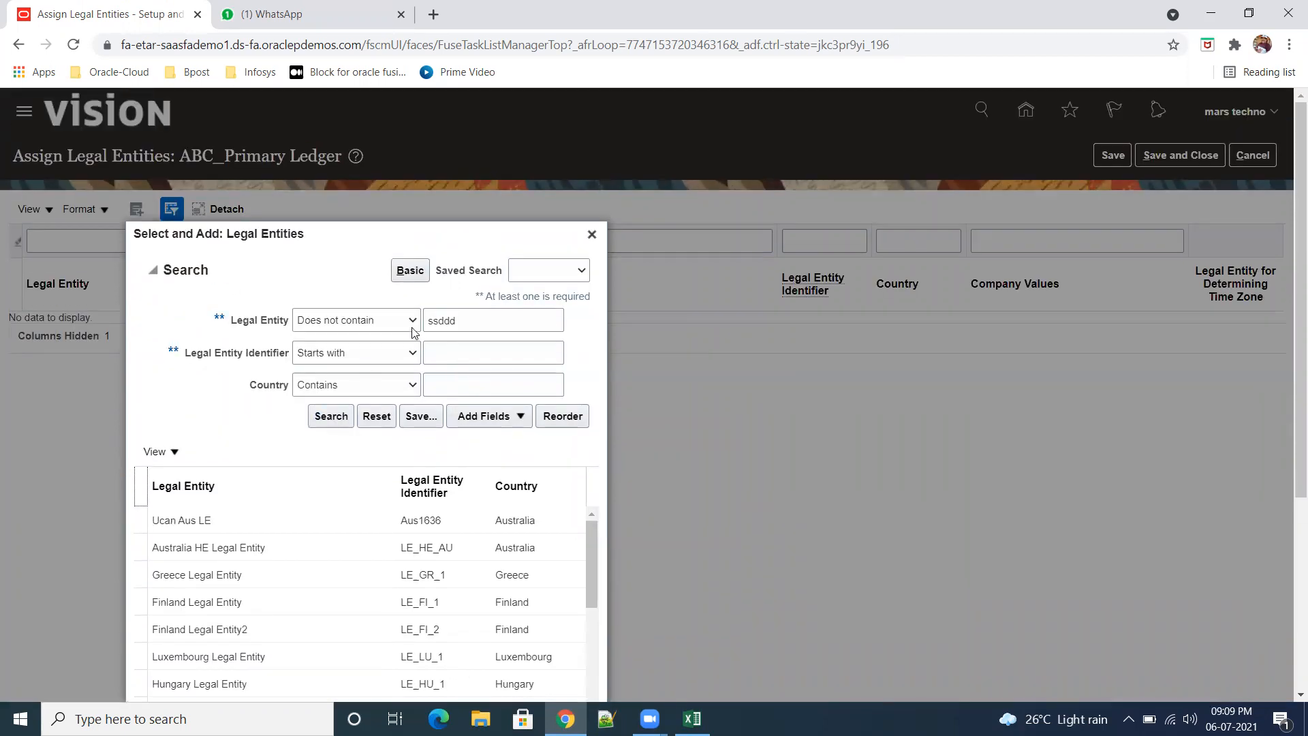
Step: Search the legal entities whose name starts with "abc" and leave the selection without adding one
{"action": "left_click", "coordinate": [413, 322]}
{"action": "left_click", "coordinate": [387, 345]}
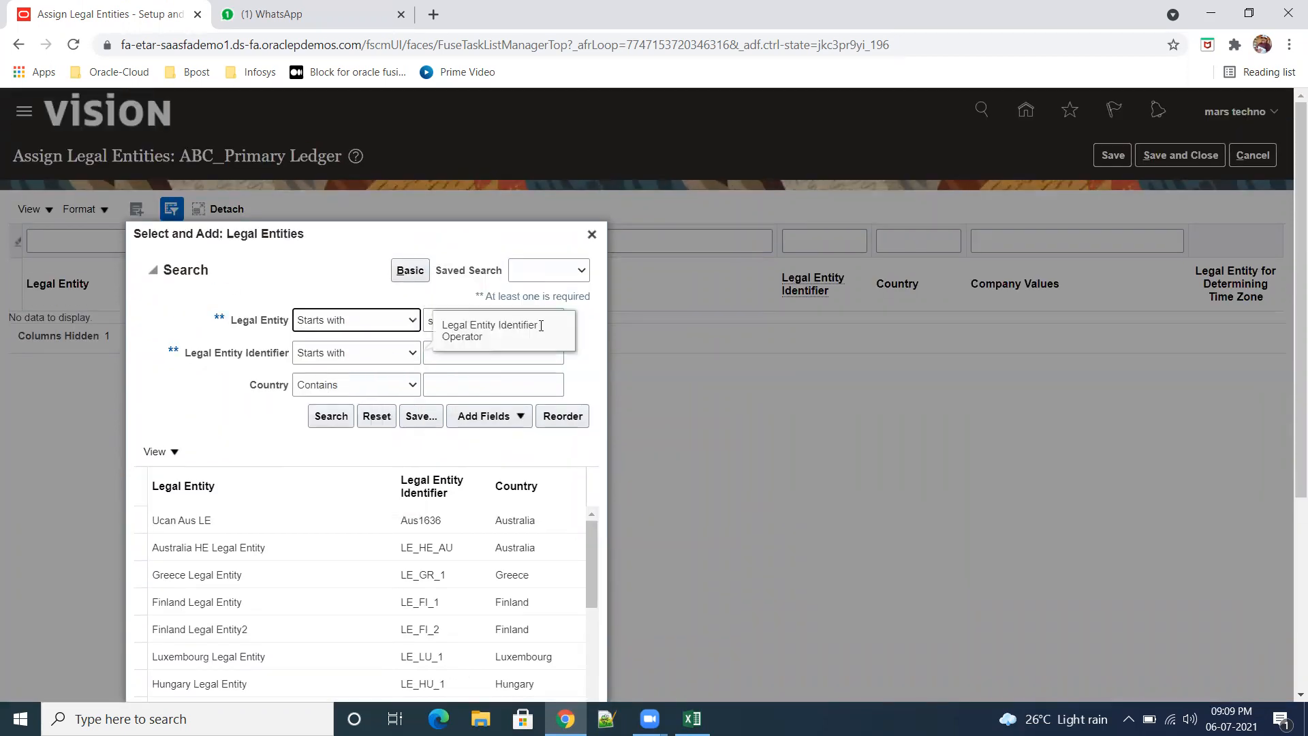
{"action": "double_click", "coordinate": [503, 323]}
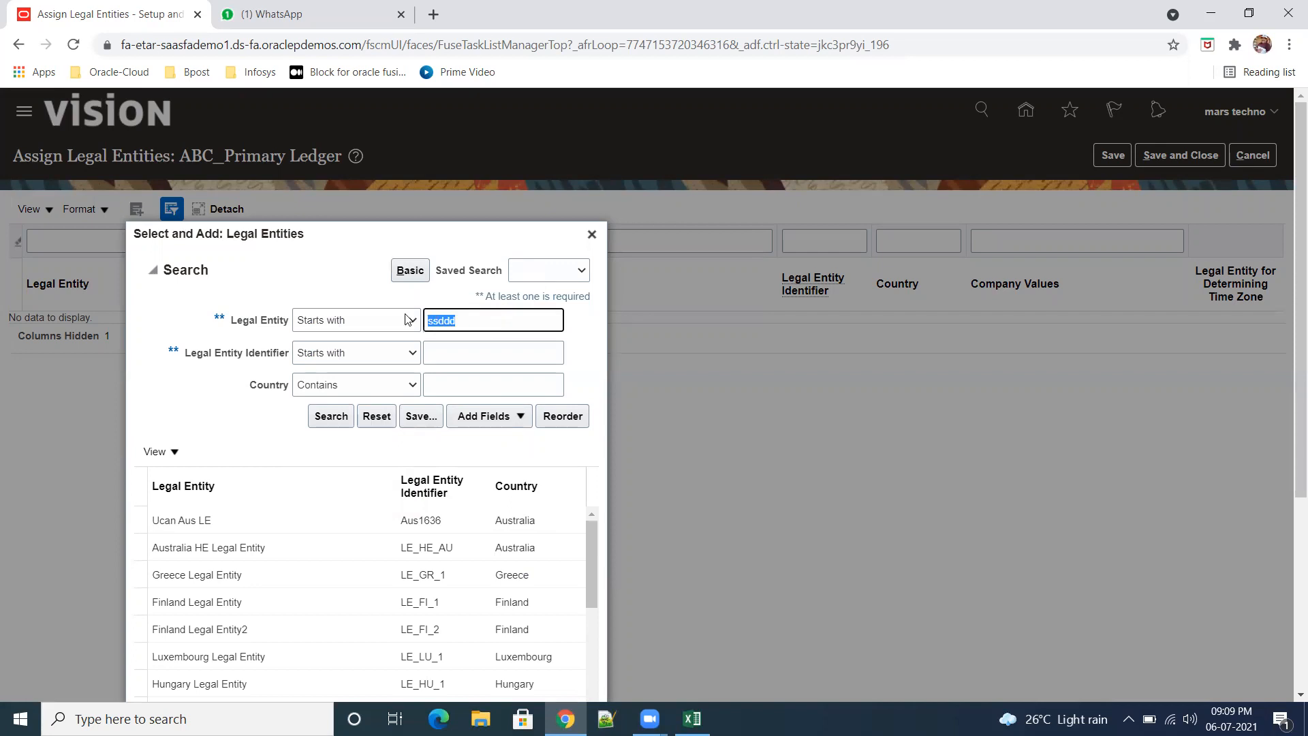
{"action": "type", "text": "abc"}
{"action": "left_click", "coordinate": [330, 421]}
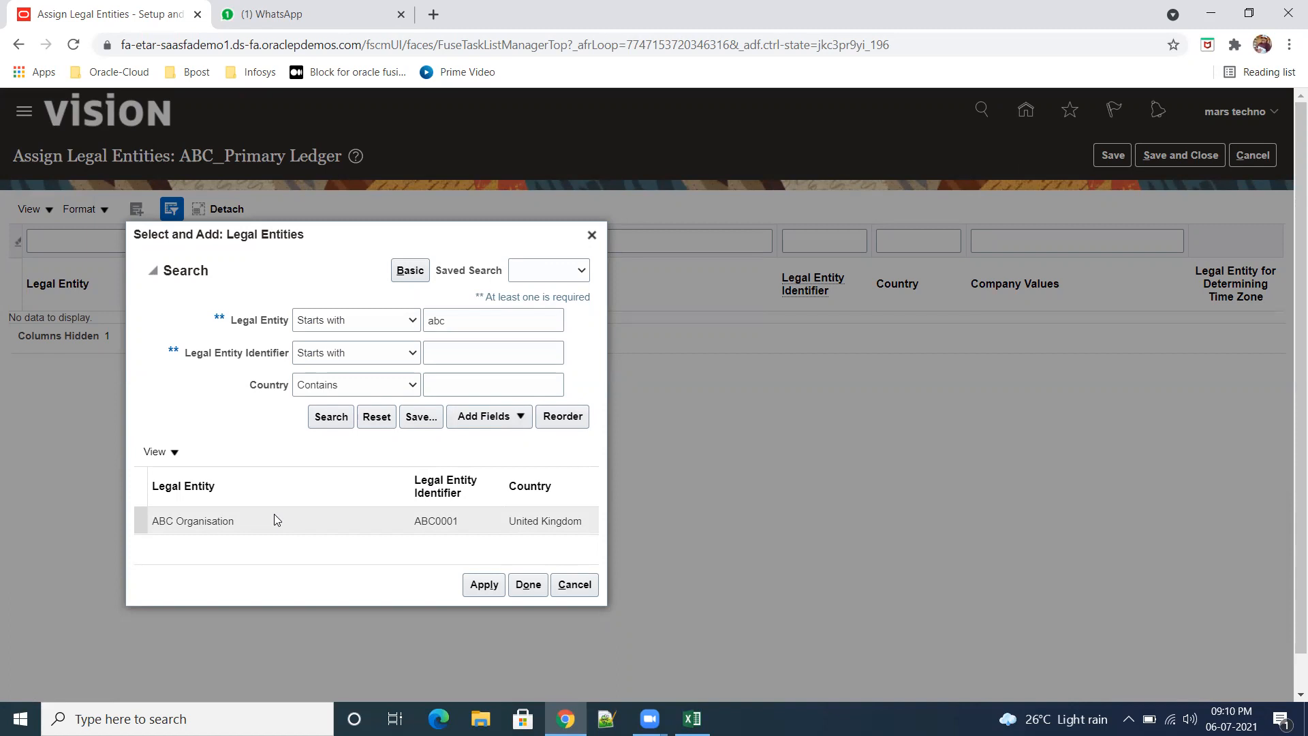
{"action": "left_click", "coordinate": [575, 585]}
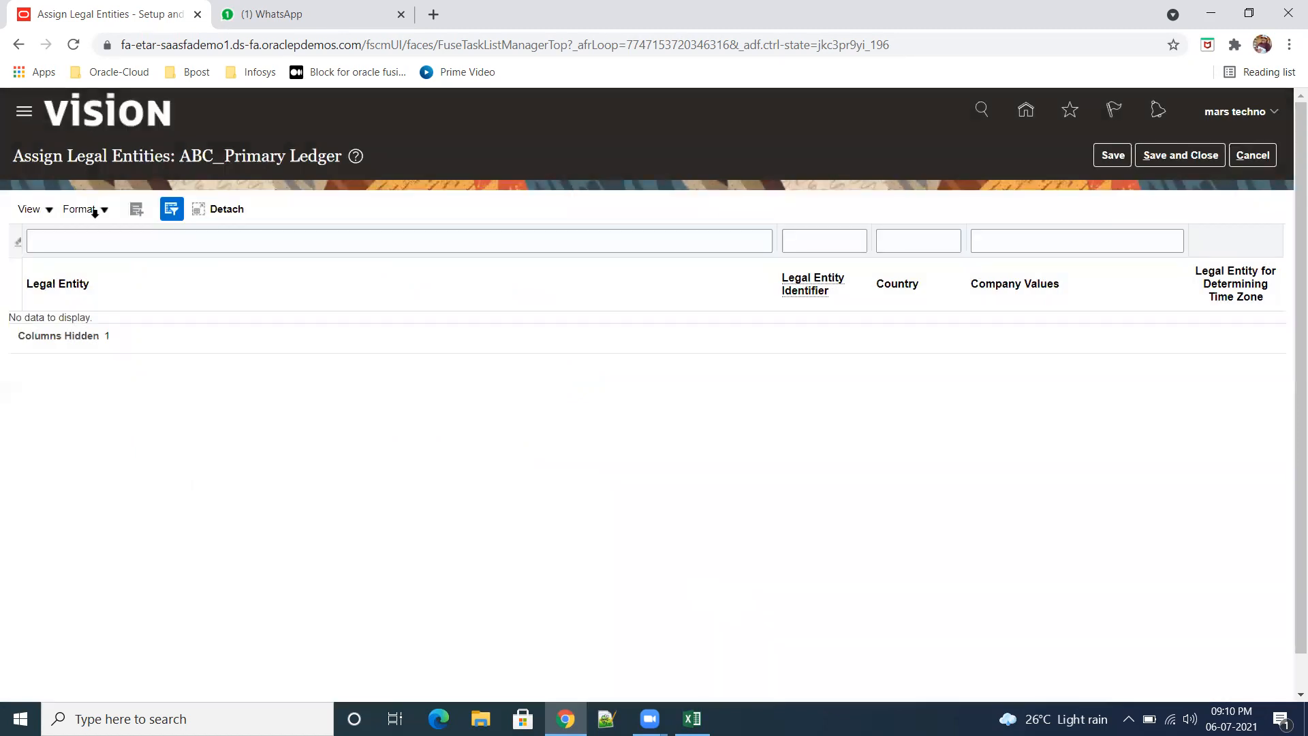
Step: Open Setup and Maintenance in a duplicated browser tab and display the Legal Structures tasks of the Financials setup
{"action": "right_click", "coordinate": [129, 15]}
{"action": "left_click", "coordinate": [247, 137]}
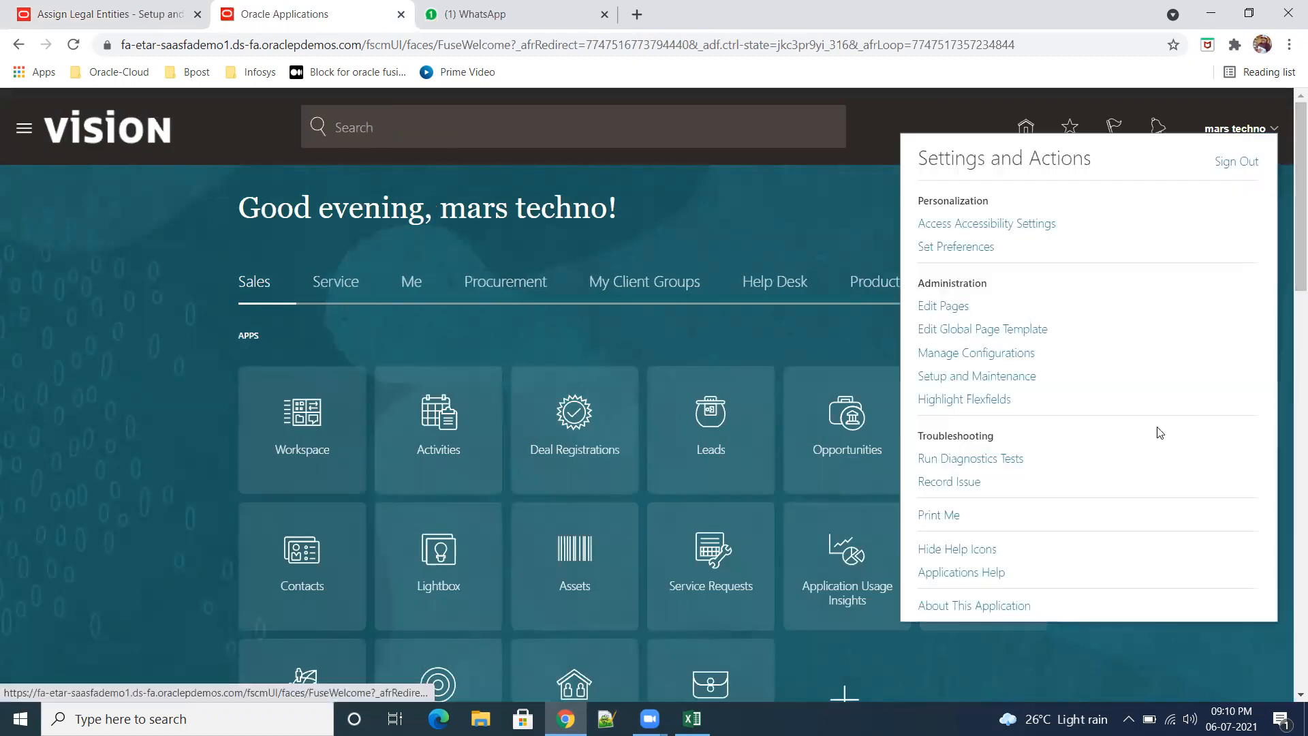
{"action": "left_click", "coordinate": [1026, 379]}
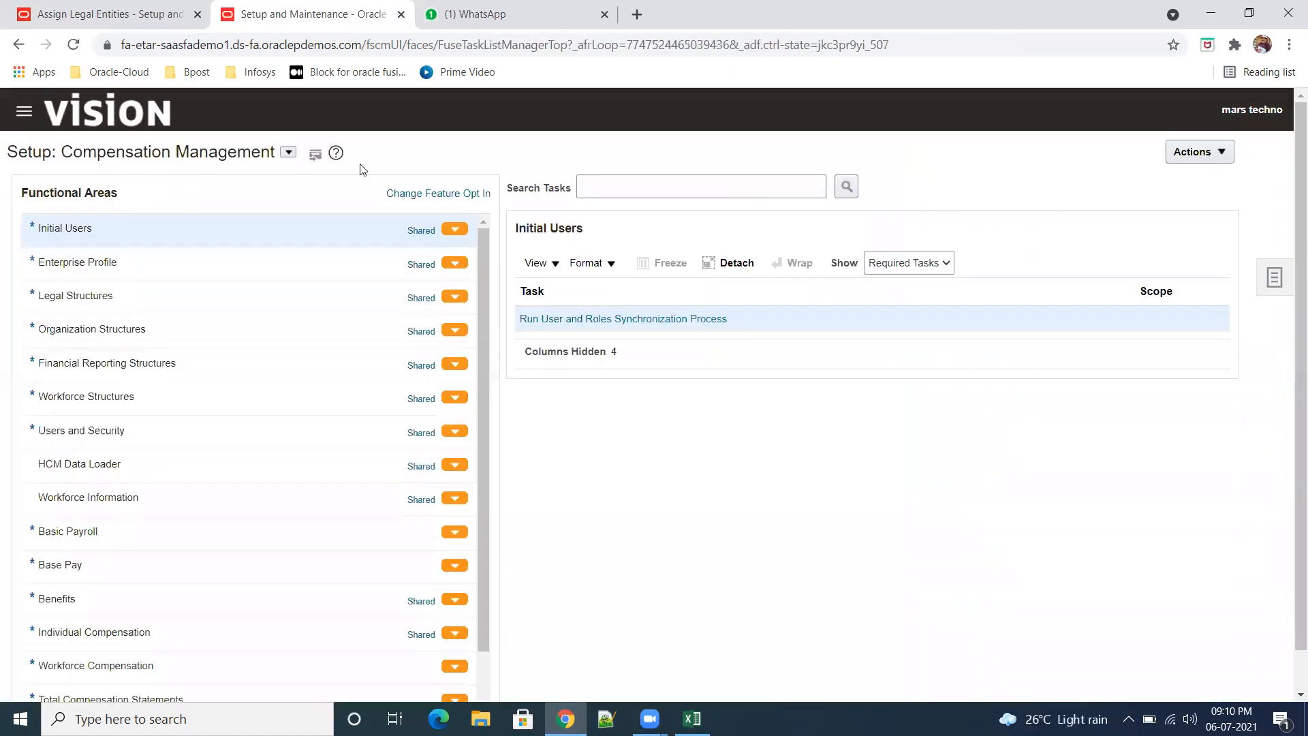
{"action": "left_click", "coordinate": [289, 151]}
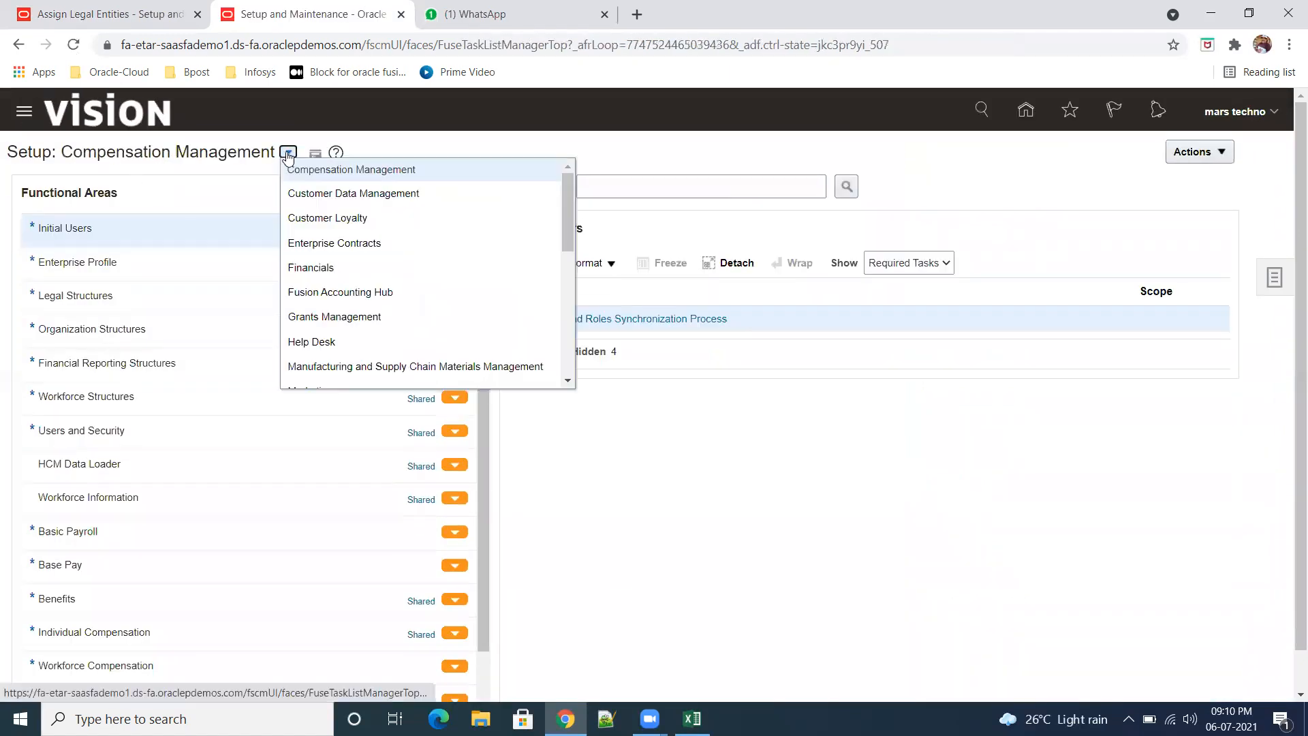
{"action": "left_click", "coordinate": [366, 266]}
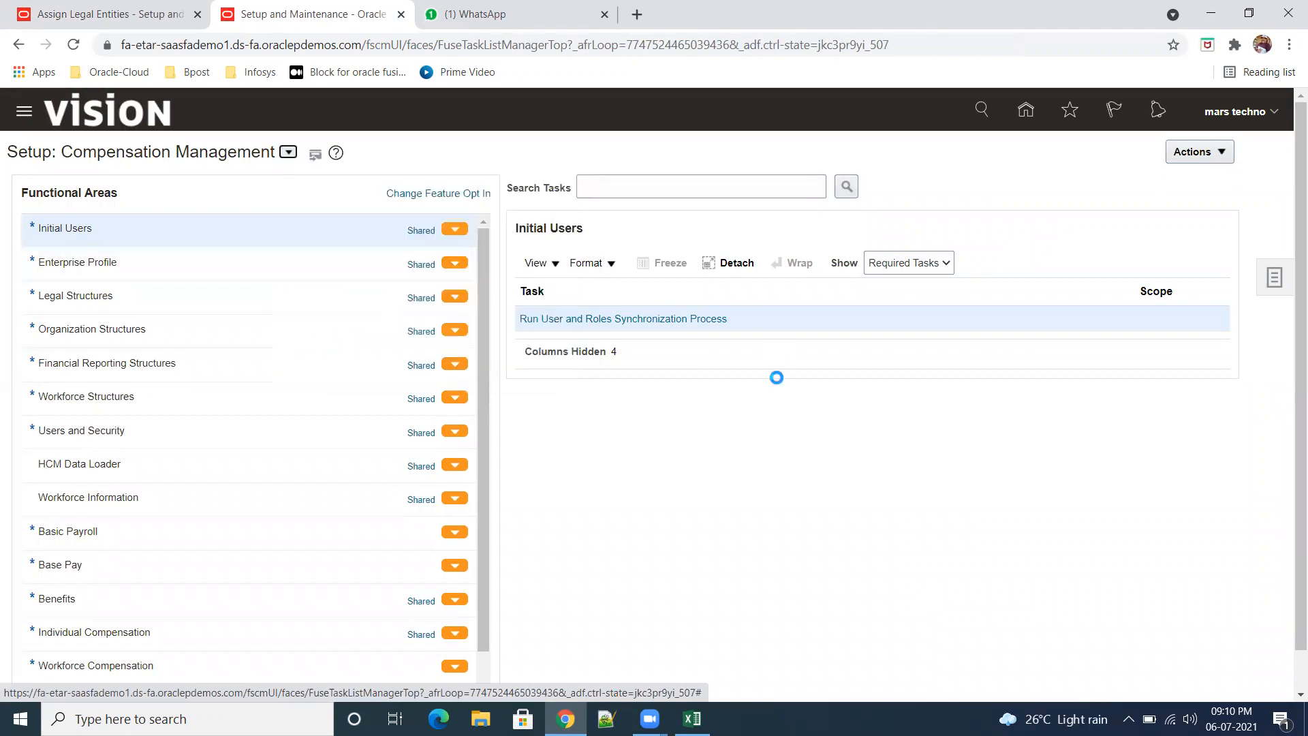
{"action": "left_click", "coordinate": [78, 312]}
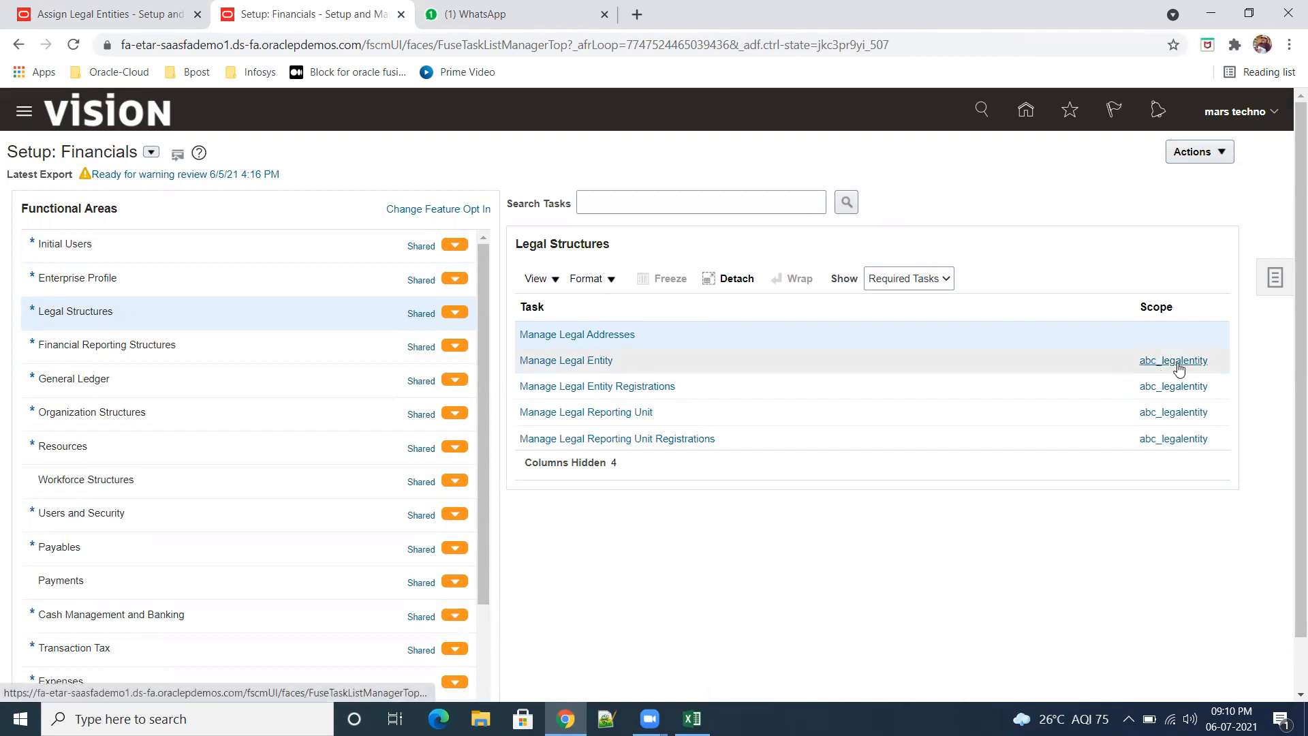
Step: View the abc_legalentity record without saving, and go to the Manage Legal Entity task with the scope Create New
{"action": "left_click", "coordinate": [578, 361]}
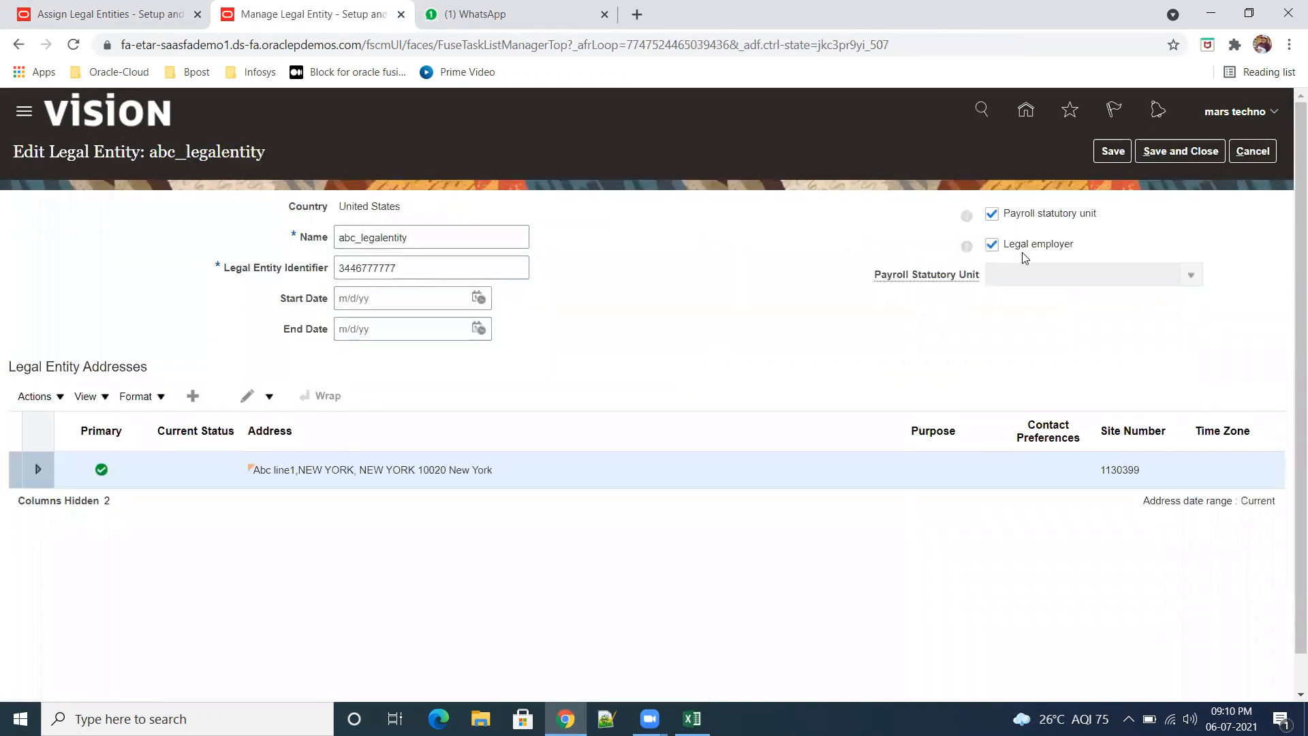
{"action": "left_click", "coordinate": [1261, 157]}
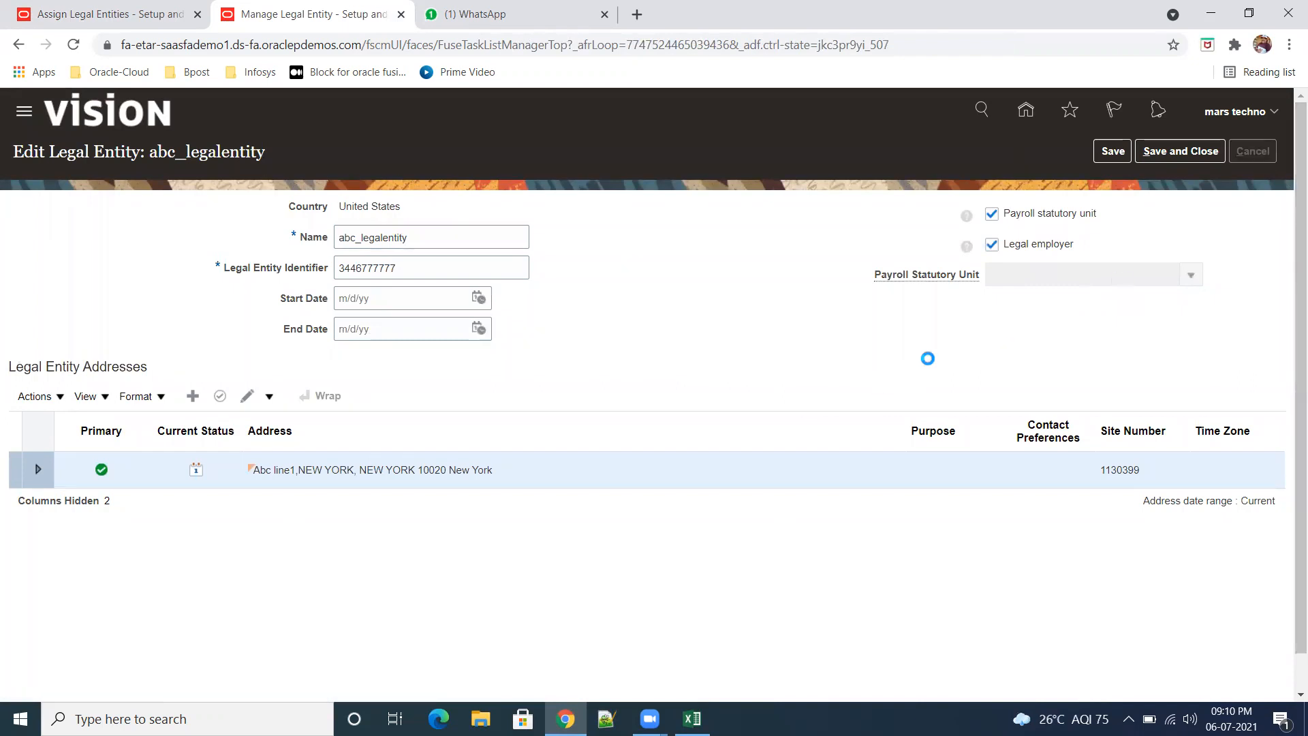
{"action": "left_click", "coordinate": [1172, 361]}
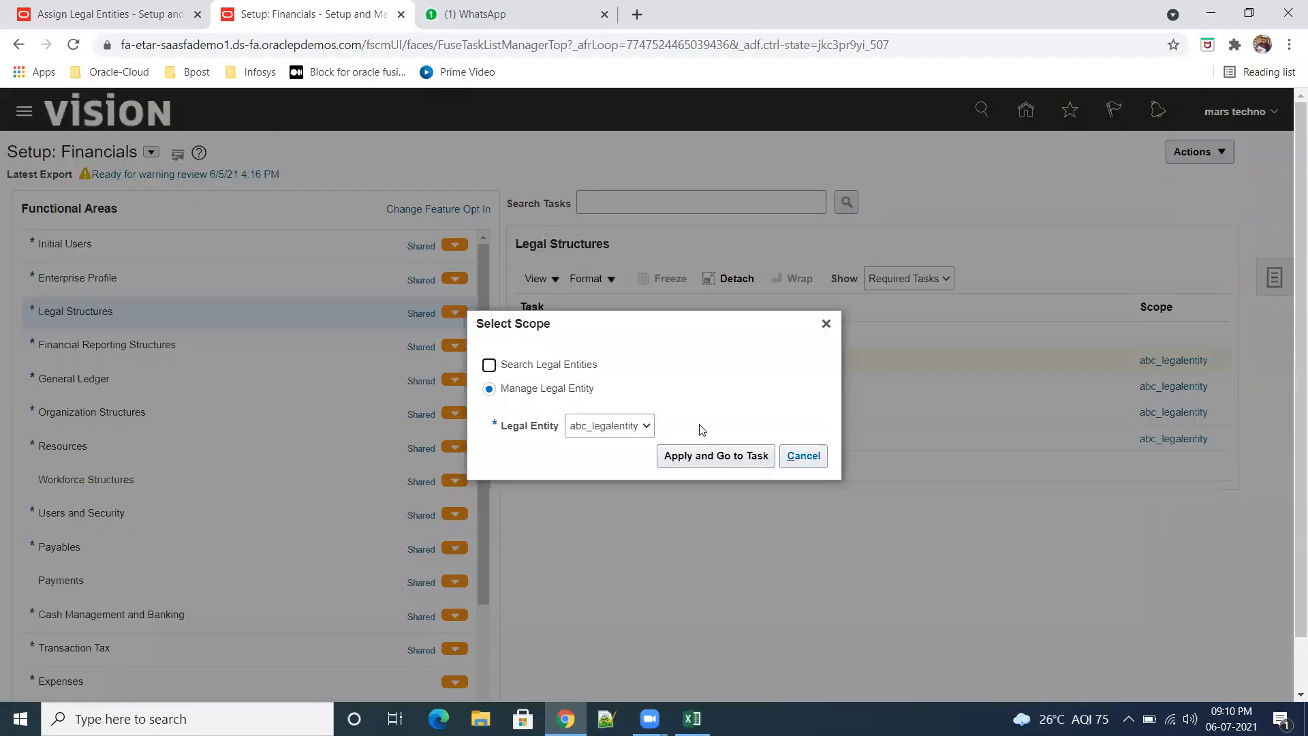
{"action": "left_click", "coordinate": [645, 426]}
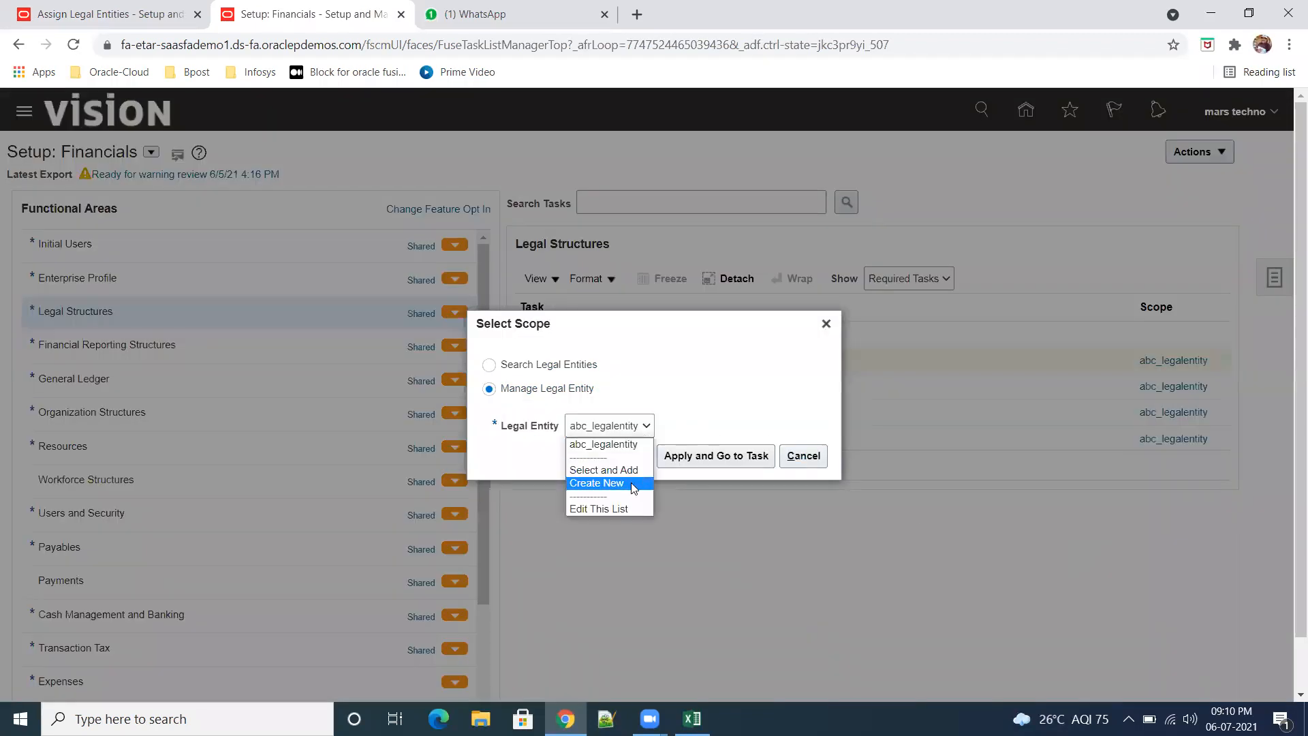
{"action": "left_click", "coordinate": [613, 482]}
{"action": "left_click", "coordinate": [727, 460]}
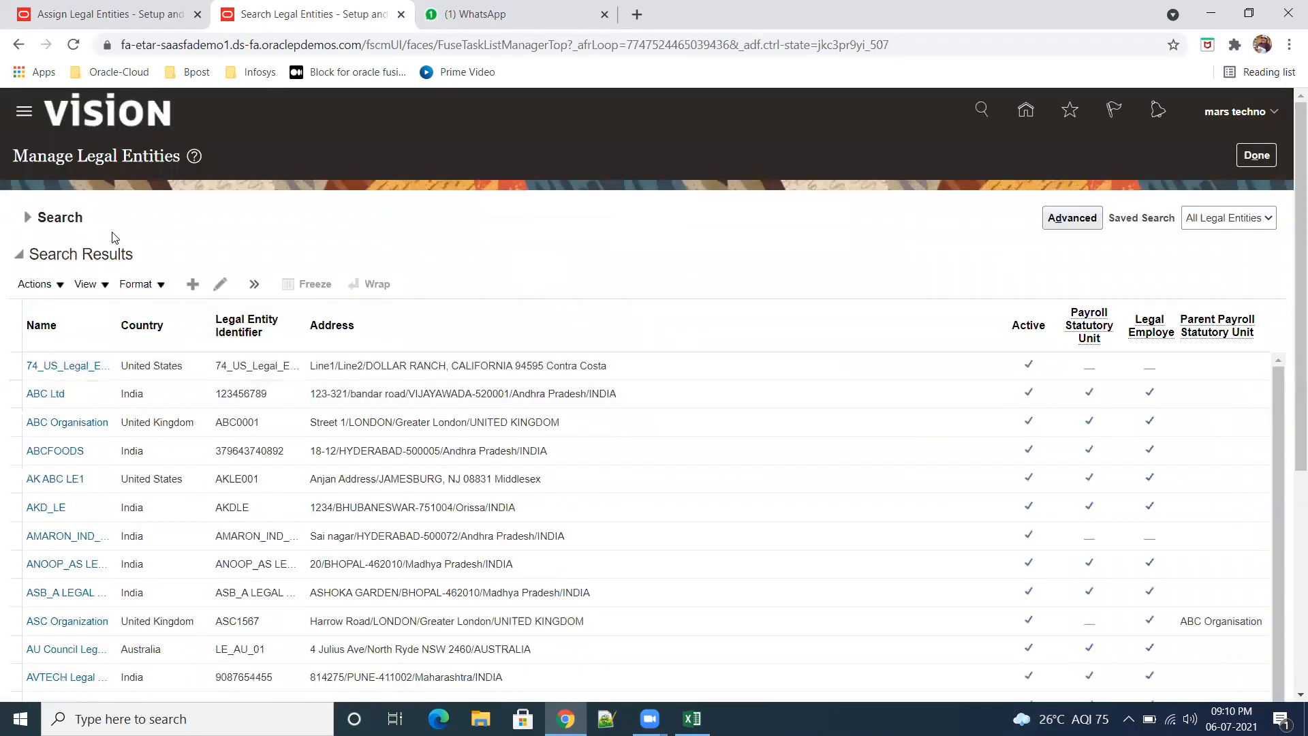
Step: Start a new United States legal entity named abc_US_Legalentity and enter its legal entity identifier, leaving the dates empty
{"action": "left_click", "coordinate": [192, 285]}
{"action": "left_click", "coordinate": [426, 248]}
{"action": "type", "text": "abc_"}
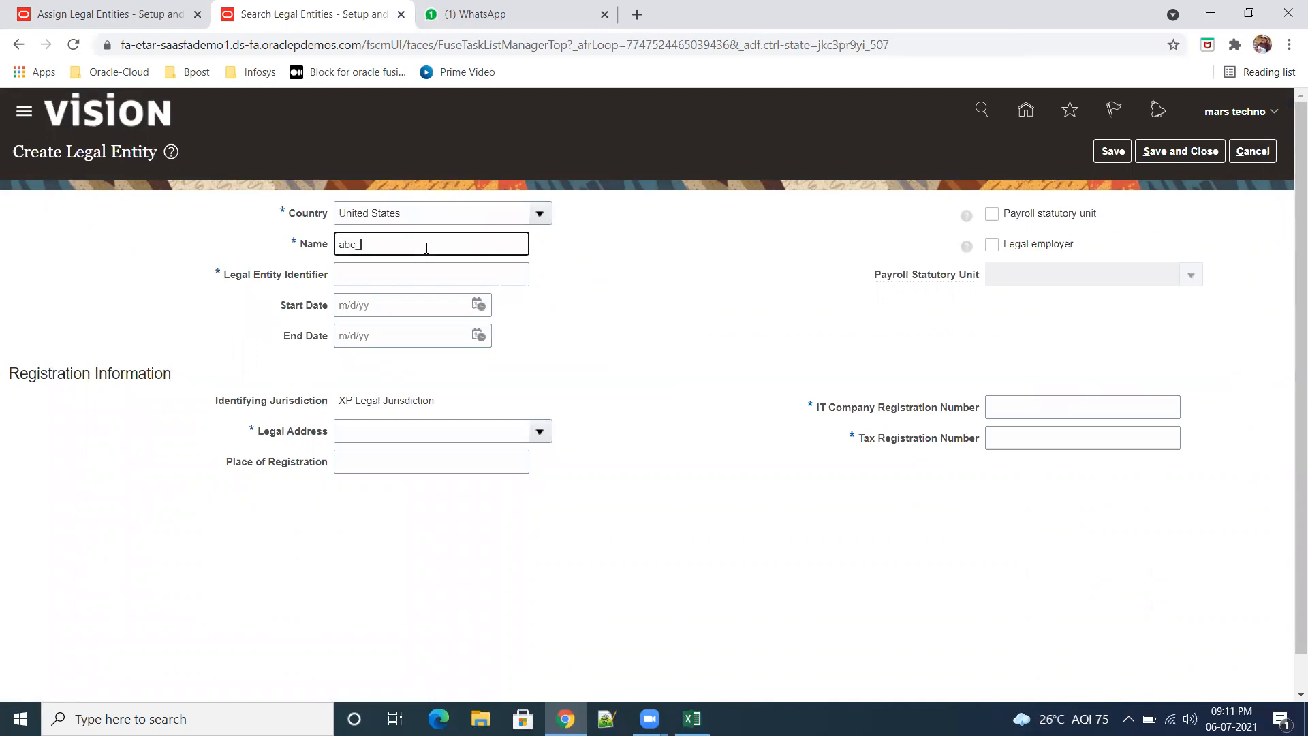
{"action": "type", "text": "US_Legalentity"}
{"action": "left_click_drag", "start_coordinate": [439, 245], "coordinate": [297, 225]}
{"action": "left_click", "coordinate": [379, 269]}
{"action": "type", "text": "3434343434"}
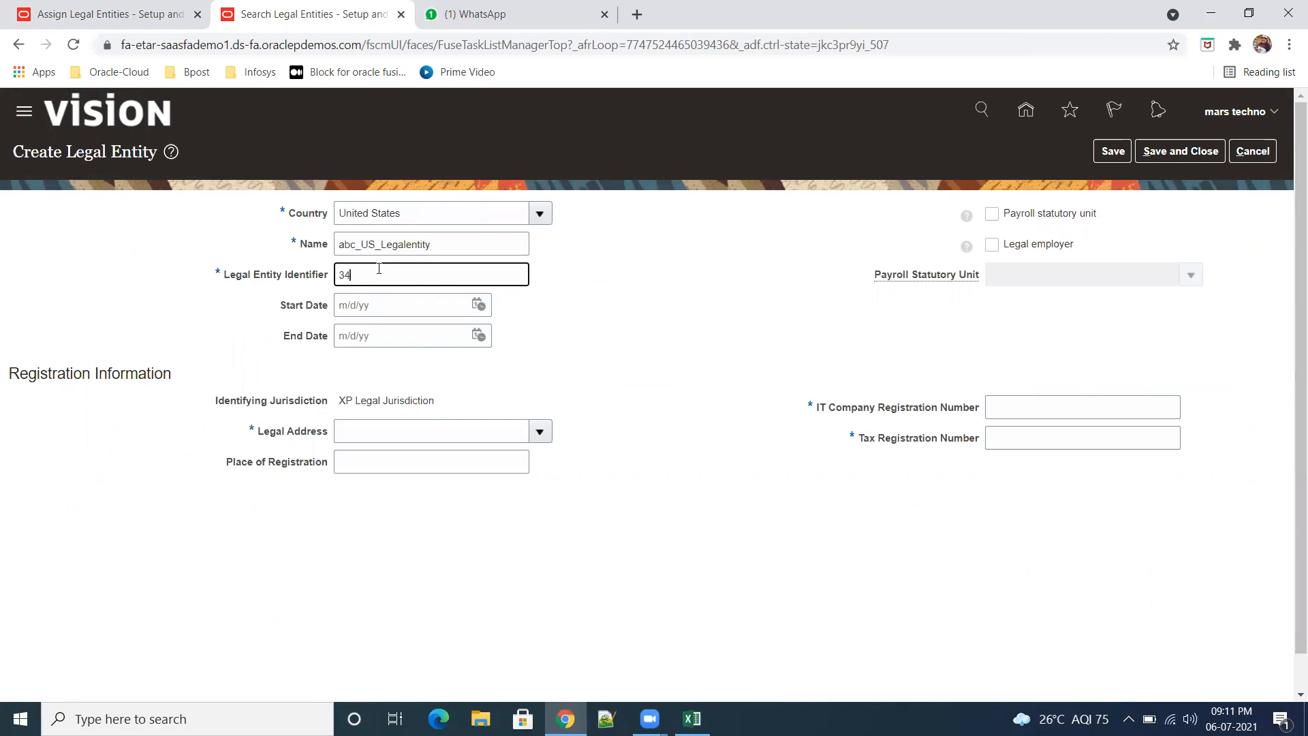
{"action": "key", "text": "Tab"}
{"action": "key", "text": "Tab"}
{"action": "key", "text": "Tab"}
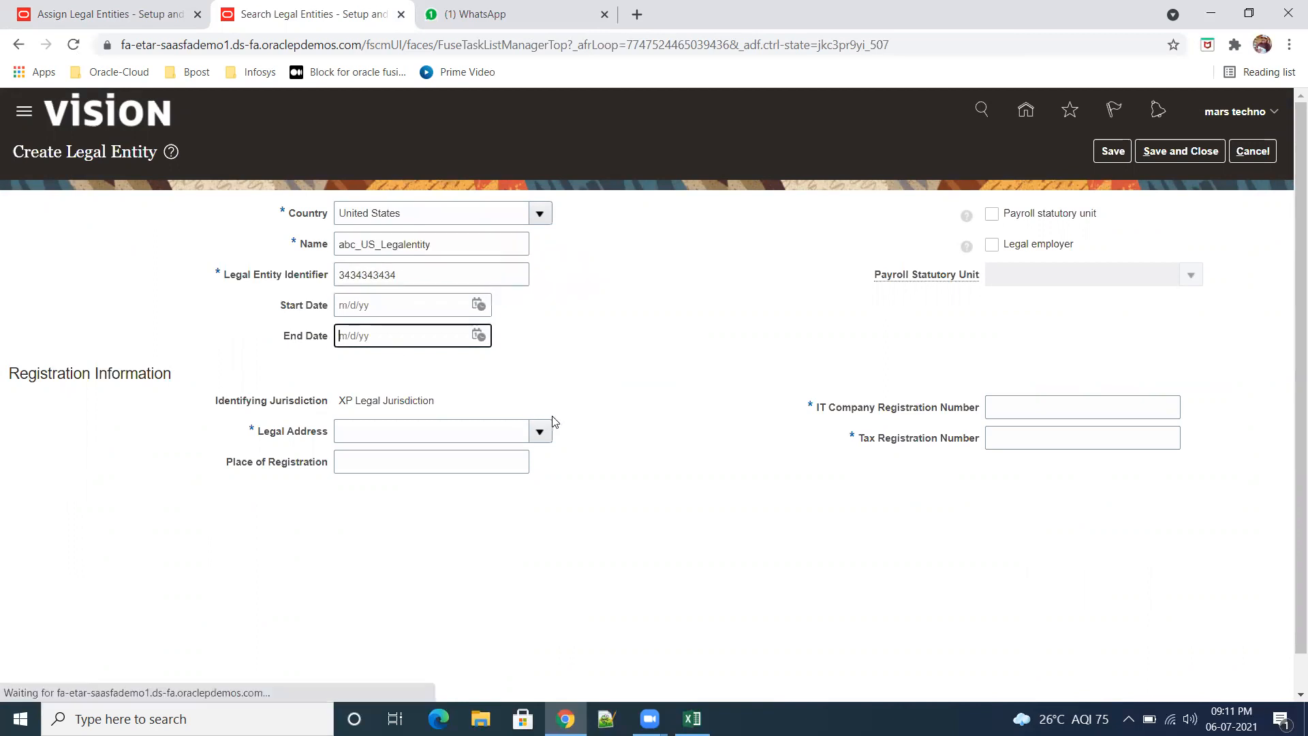
Step: Search the legal addresses for Address Line 1 "abc" and assign the New York address to the legal entity
{"action": "left_click", "coordinate": [461, 437]}
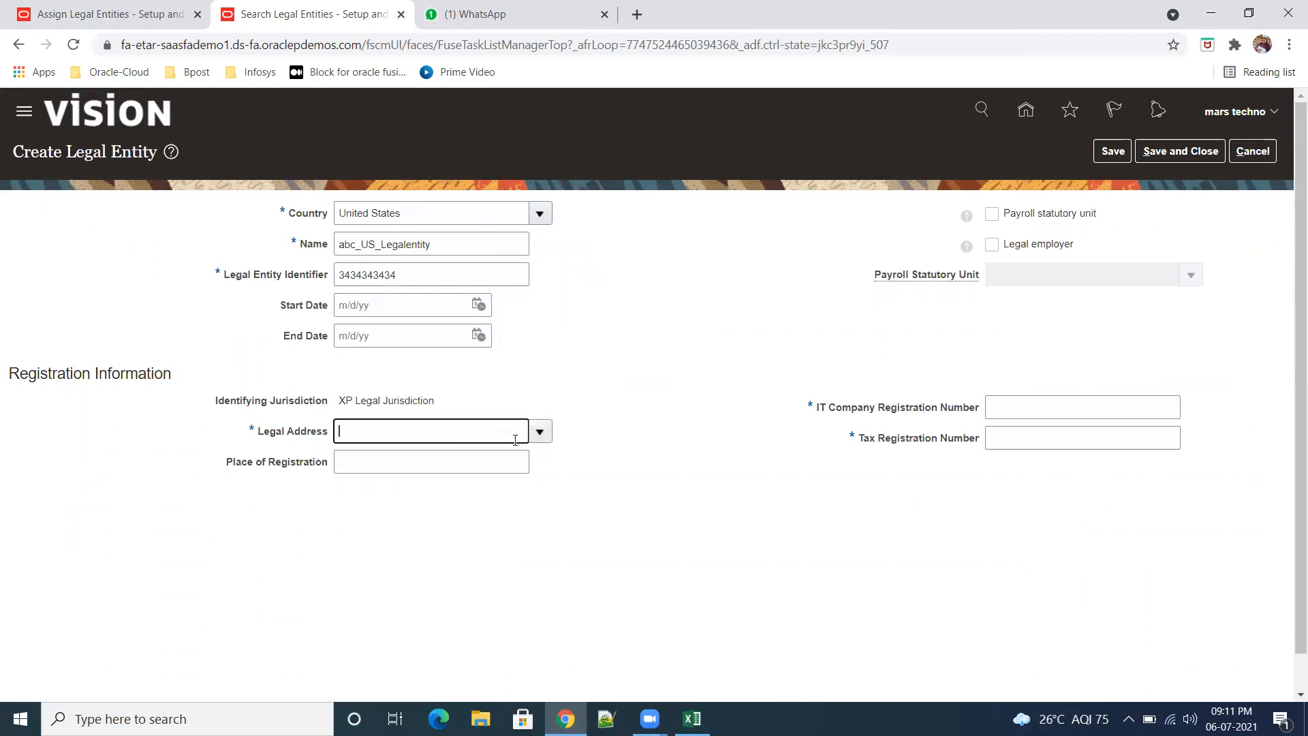
{"action": "type", "text": "abc"}
{"action": "key", "text": "Tab"}
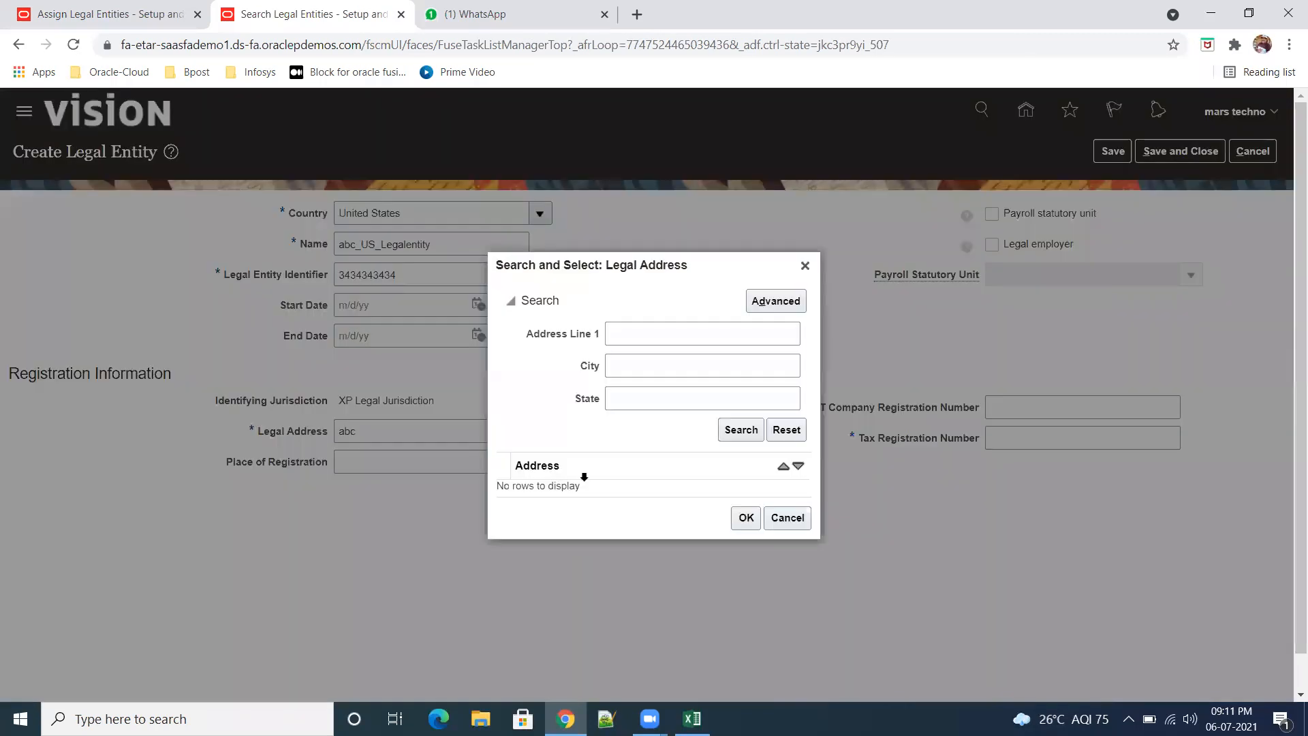
{"action": "left_click", "coordinate": [672, 332]}
{"action": "type", "text": "abc"}
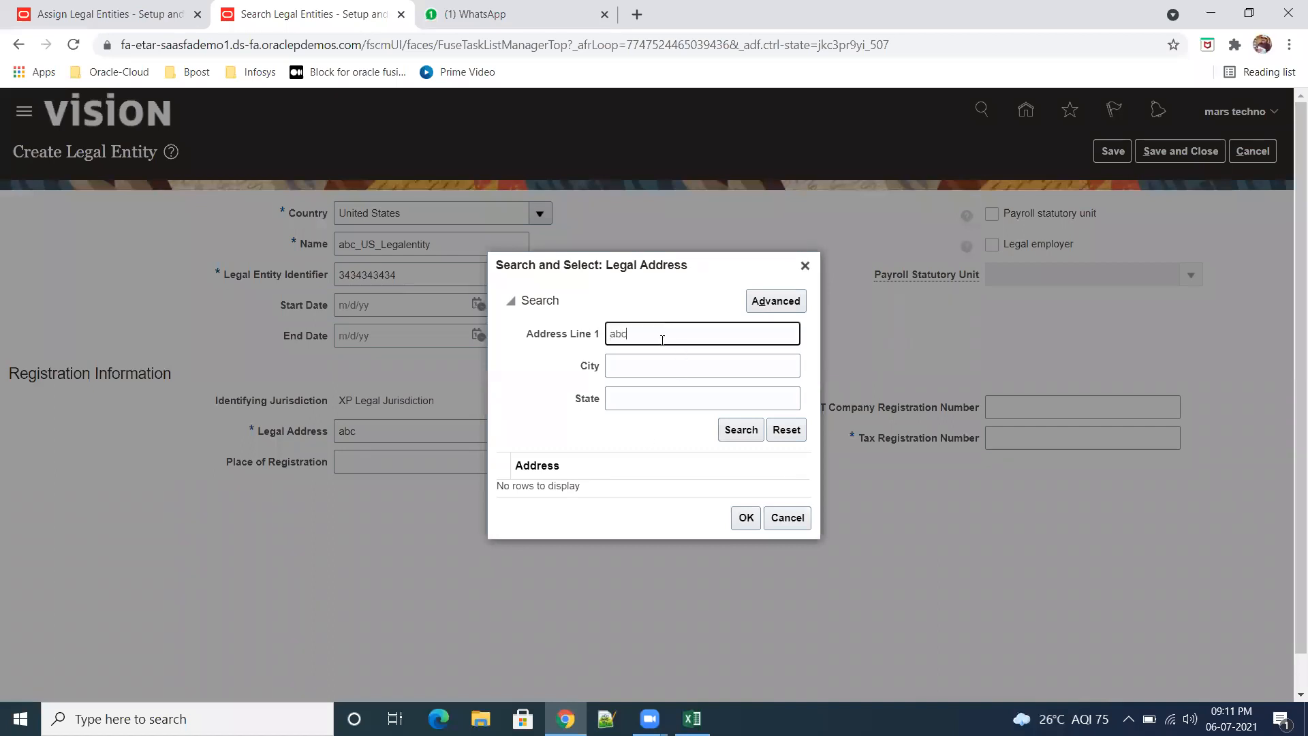
{"action": "left_click", "coordinate": [738, 430]}
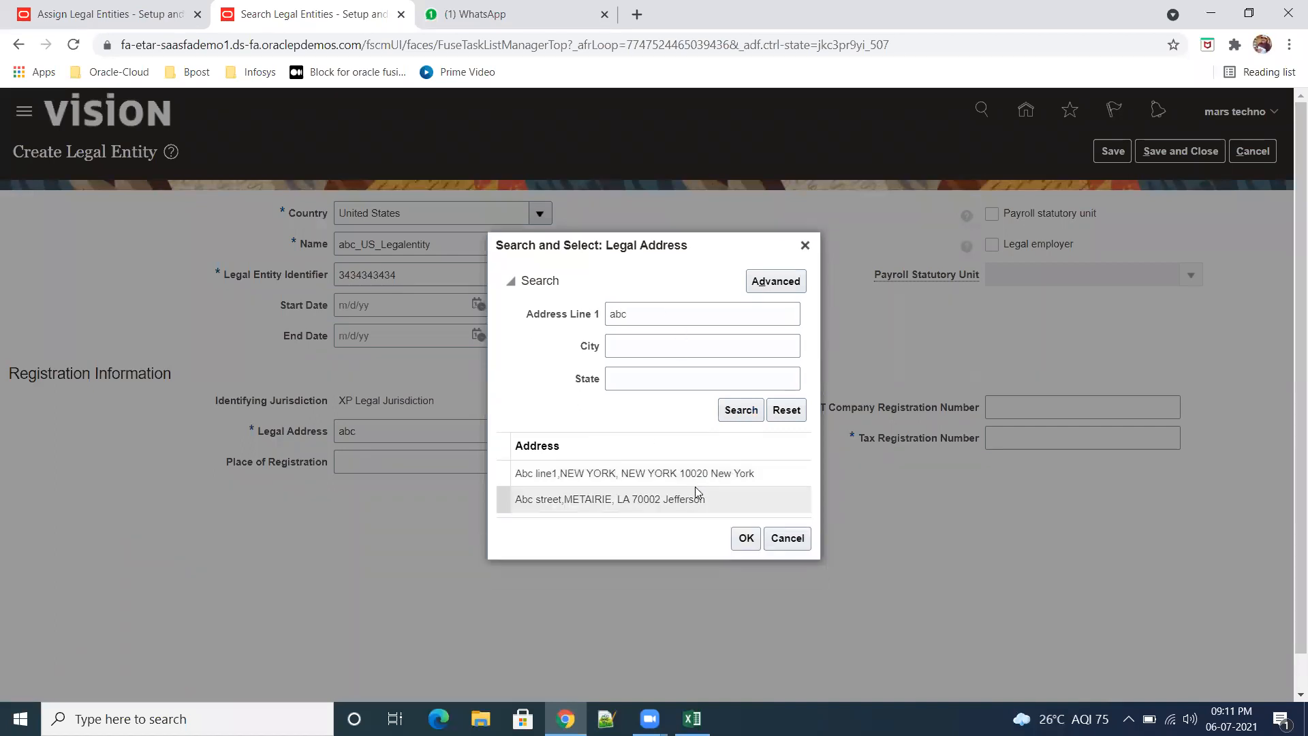
{"action": "left_click", "coordinate": [746, 538]}
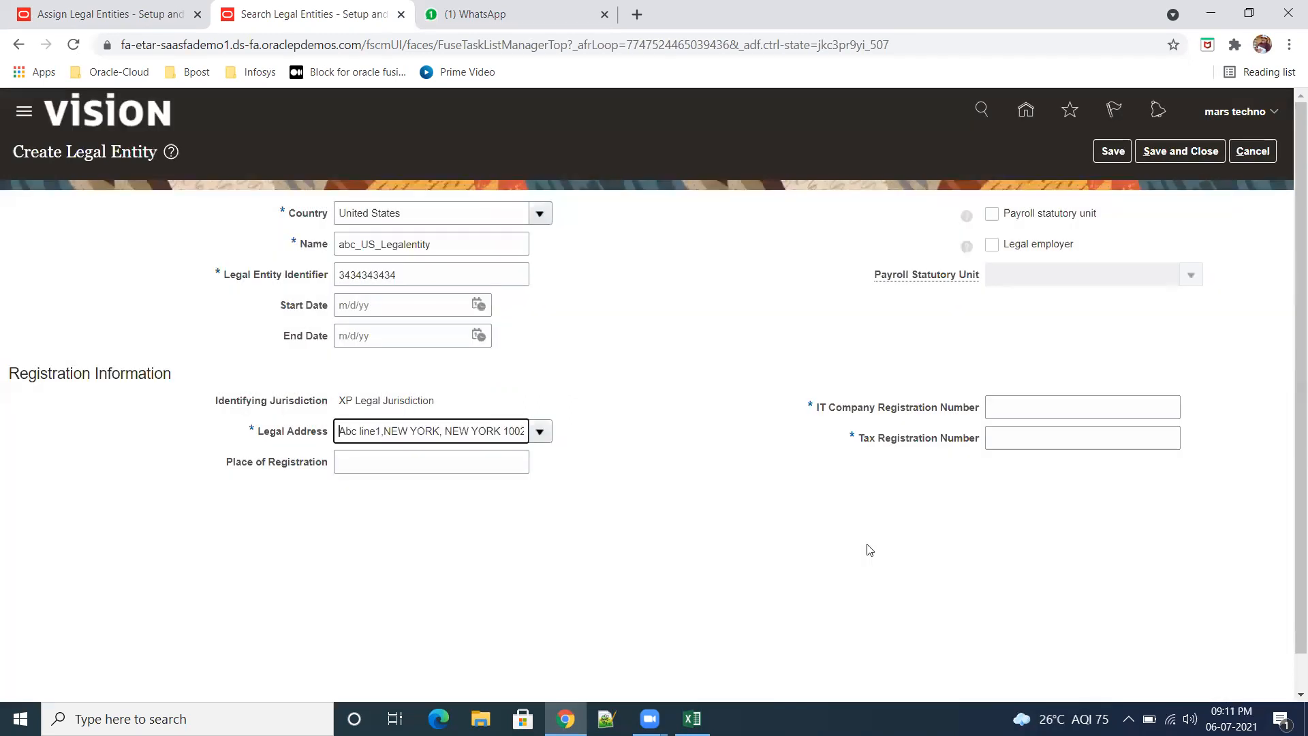
Step: Mark the entity as Payroll statutory unit and Legal employer, and enter its IT company and tax registration numbers
{"action": "left_click", "coordinate": [992, 215]}
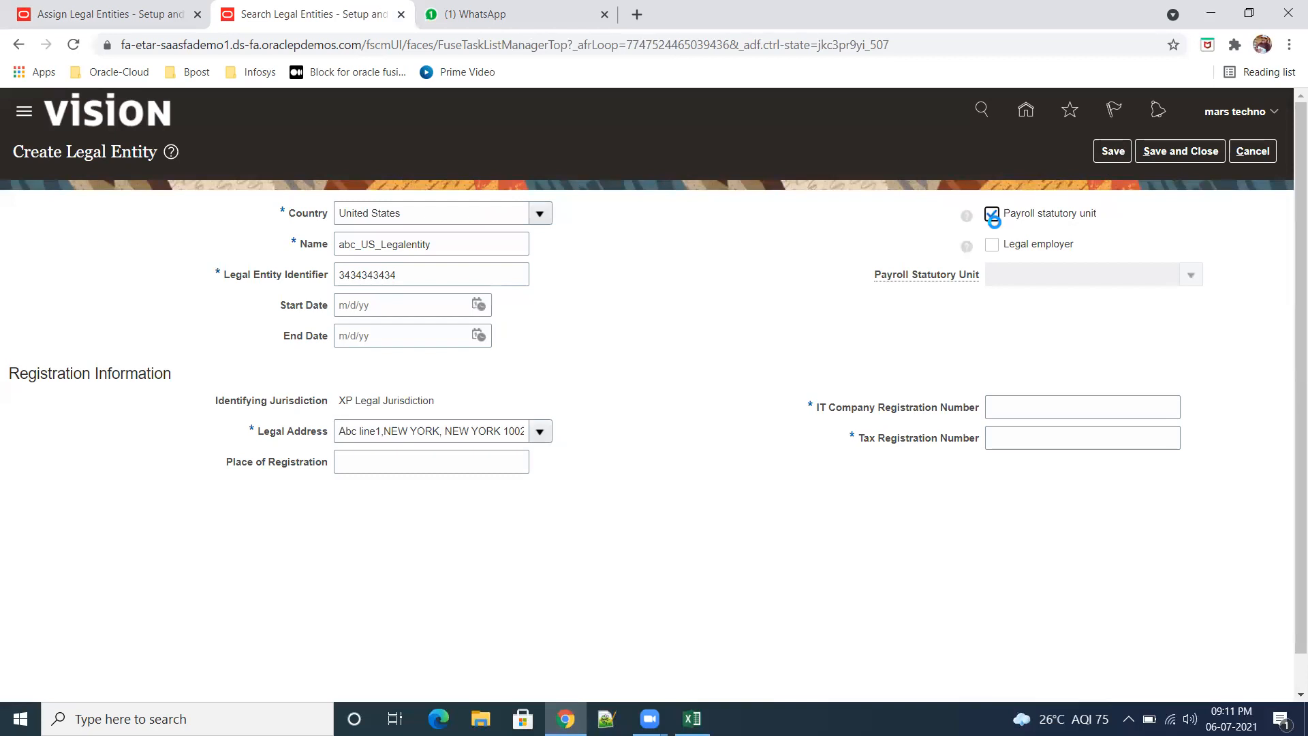
{"action": "left_click", "coordinate": [993, 244]}
{"action": "left_click", "coordinate": [1056, 402]}
{"action": "type", "text": "435435435454"}
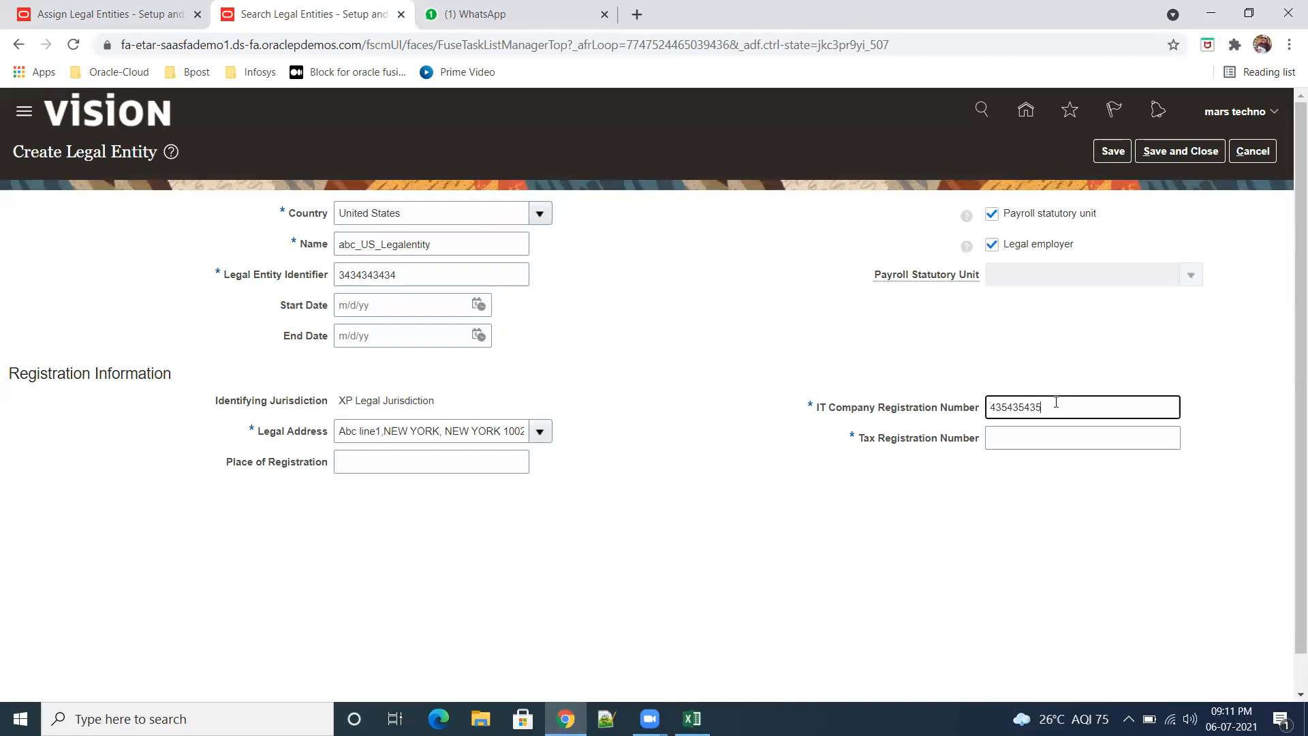
{"action": "left_click", "coordinate": [1068, 441]}
{"action": "type", "text": "4545454545"}
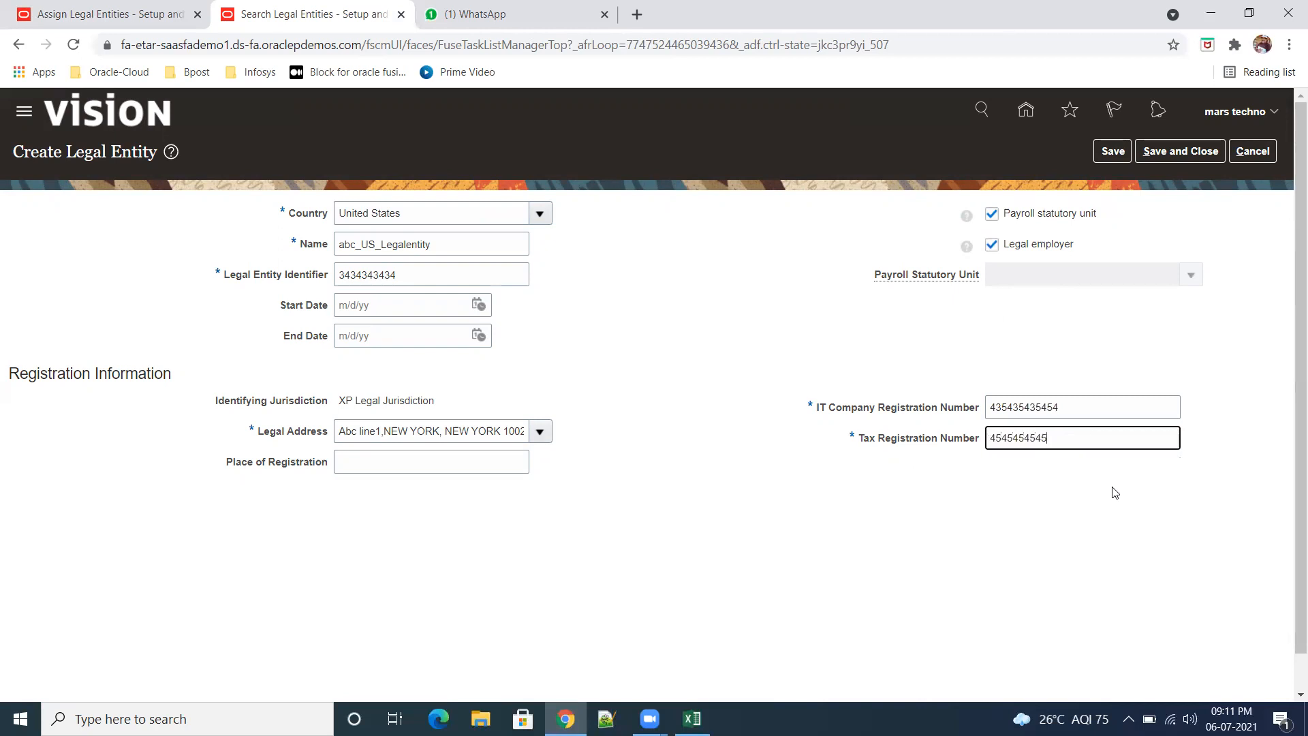
Step: Save the new legal entity, copy its name abc_US_Legalentity, and save and close the record
{"action": "left_click", "coordinate": [1114, 152]}
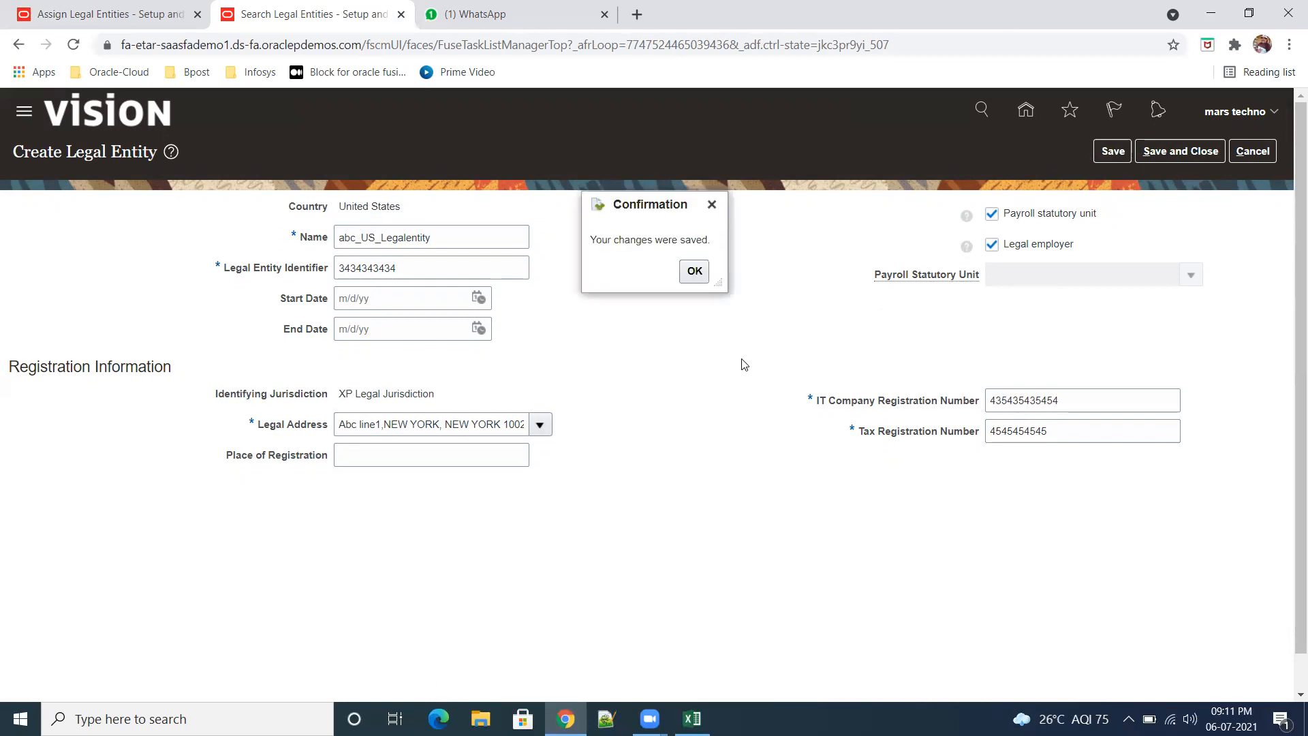
{"action": "left_click", "coordinate": [693, 268]}
{"action": "double_click", "coordinate": [447, 245]}
{"action": "key", "text": "ctrl+c"}
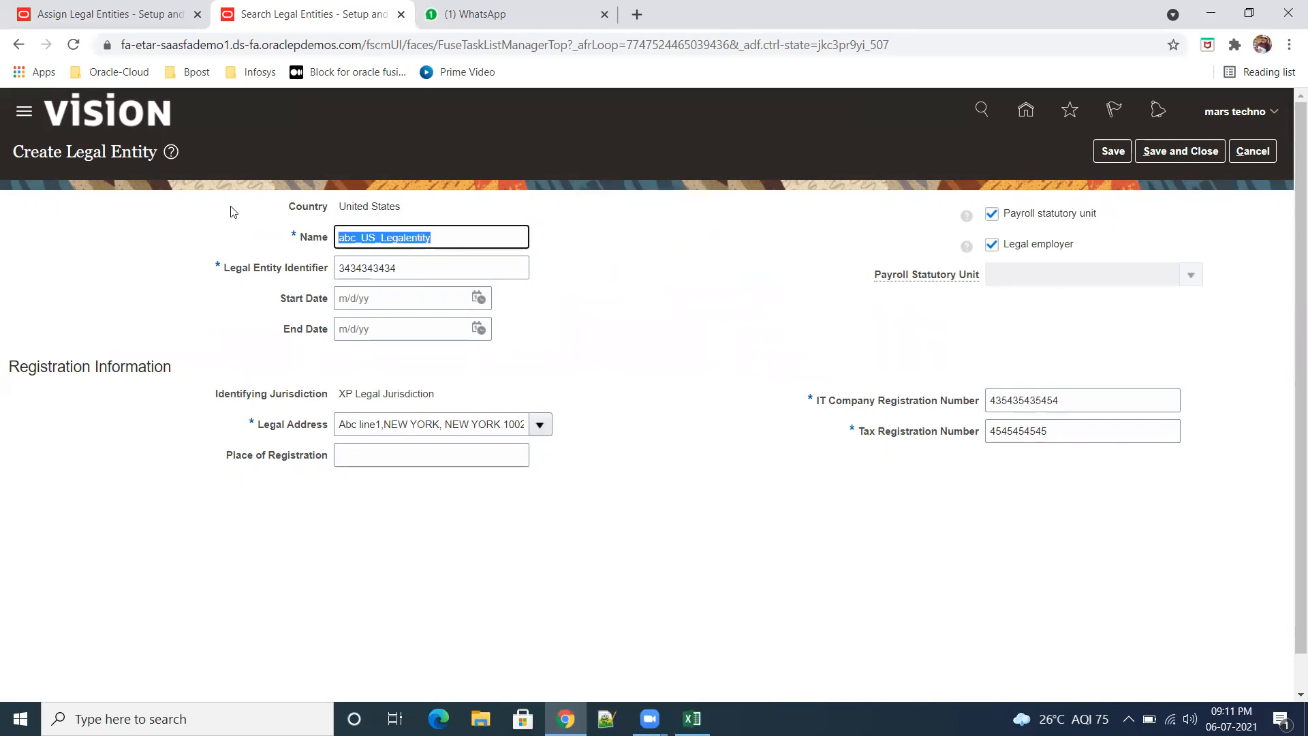
{"action": "left_click", "coordinate": [1168, 151]}
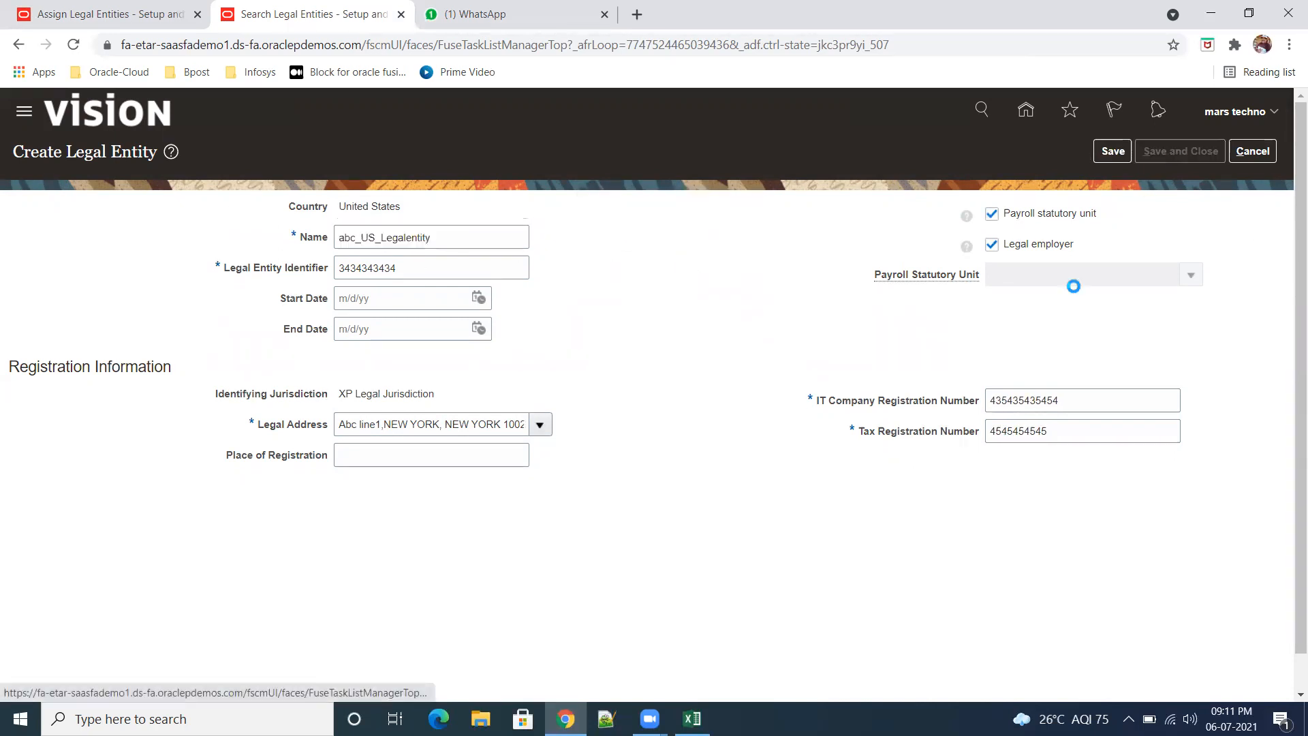
Step: Switch to the Training practice-sheet workbook in Excel, replace abc_legalentity in M27 with abc_US_Legalentity, and return to the browser
{"action": "left_click", "coordinate": [693, 719]}
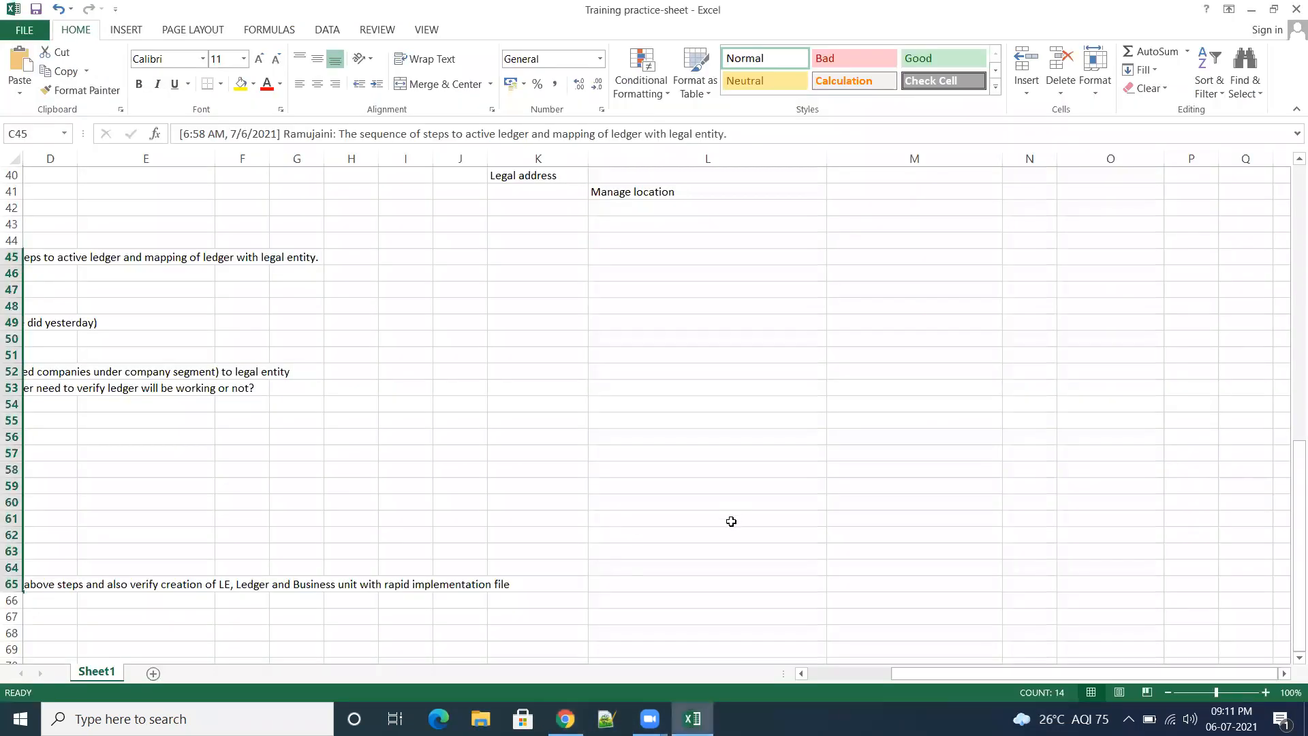
{"action": "scroll", "coordinate": [730, 522], "scroll_direction": "up", "scroll_amount": 7}
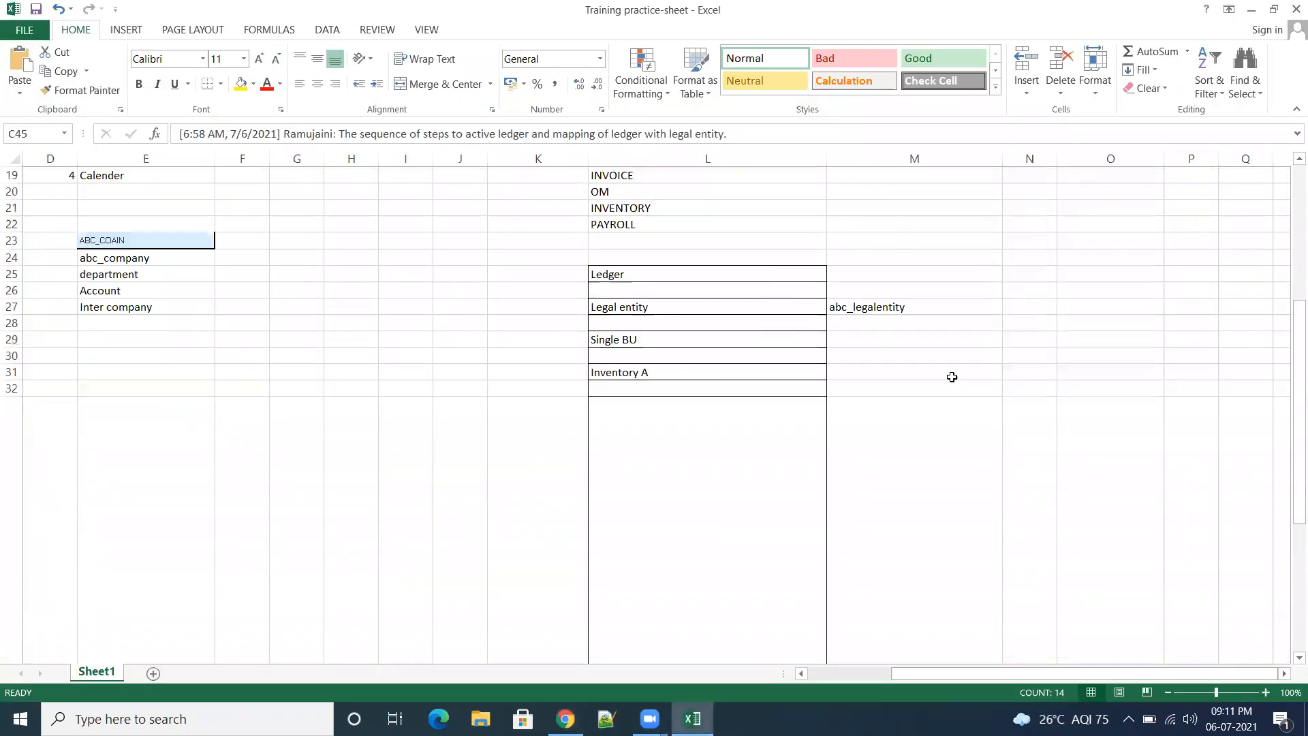
{"action": "left_click", "coordinate": [938, 307]}
{"action": "double_click", "coordinate": [940, 307]}
{"action": "left_click_drag", "start_coordinate": [940, 306], "coordinate": [830, 306]}
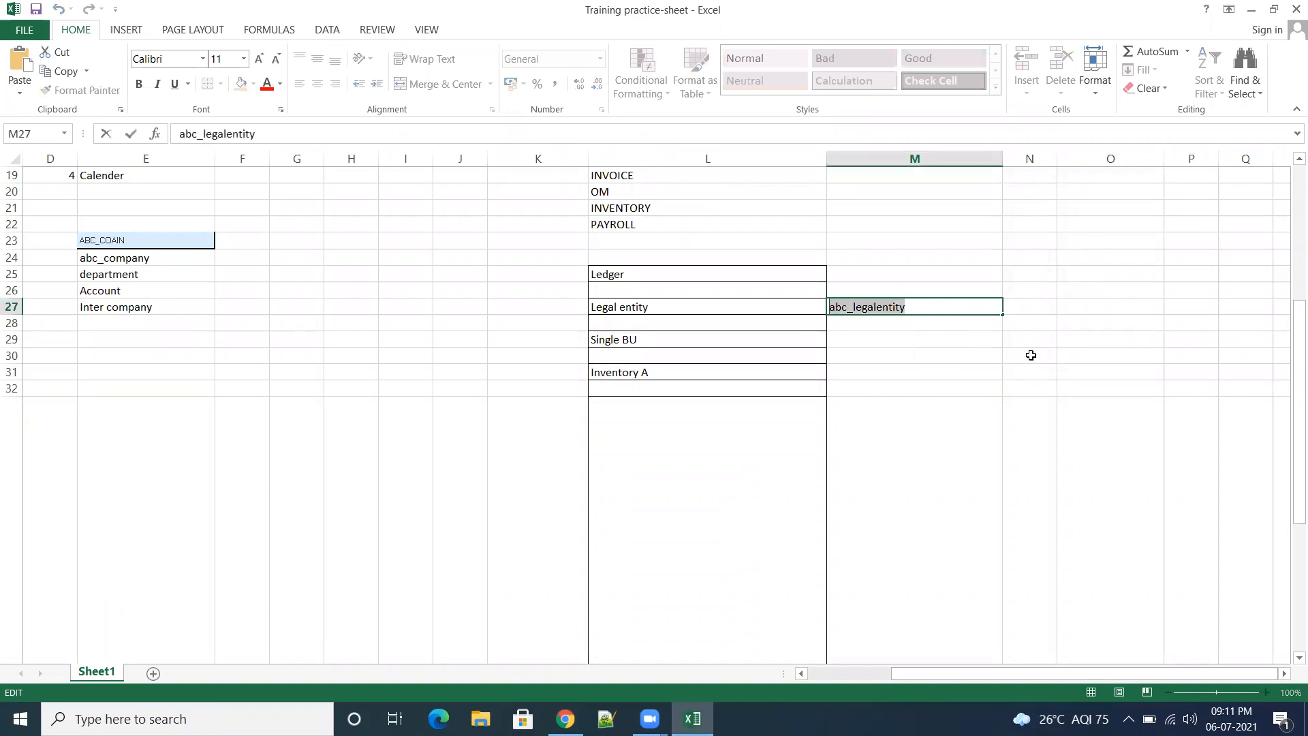
{"action": "key", "text": "ctrl+v"}
{"action": "left_click", "coordinate": [1118, 409]}
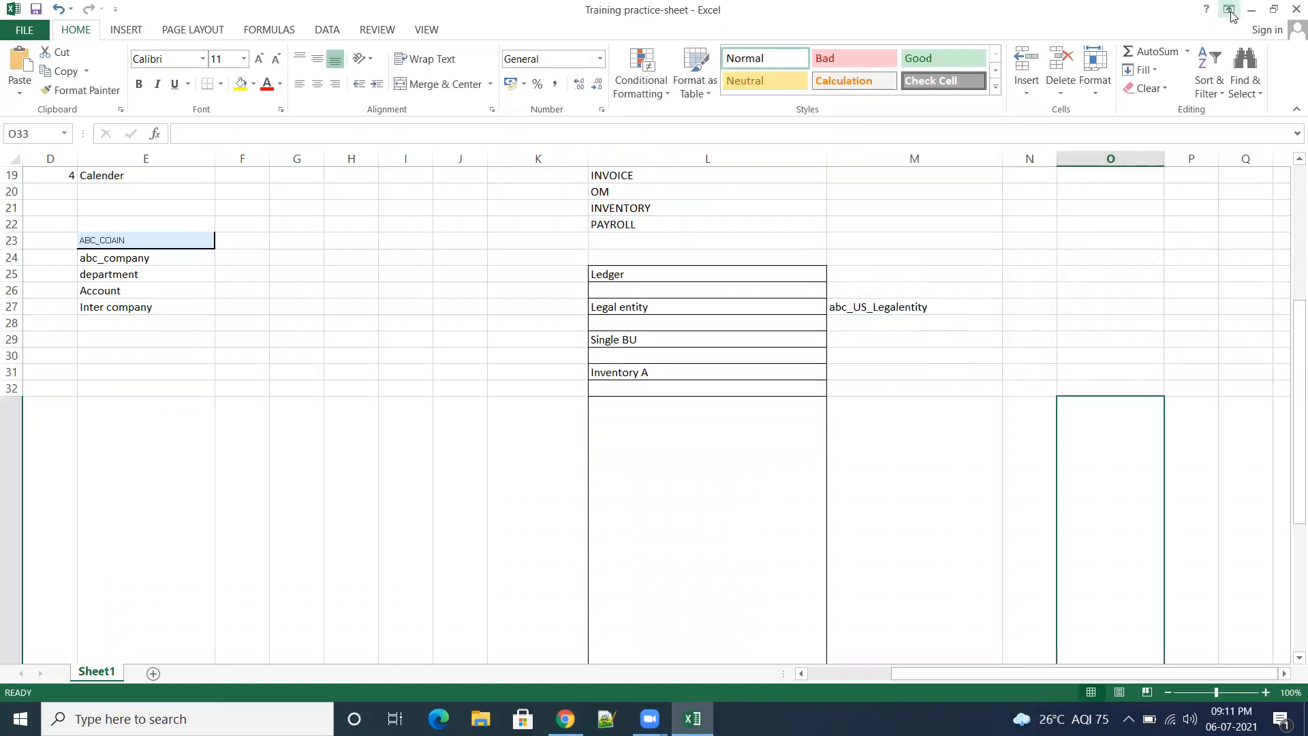
{"action": "left_click", "coordinate": [1252, 10]}
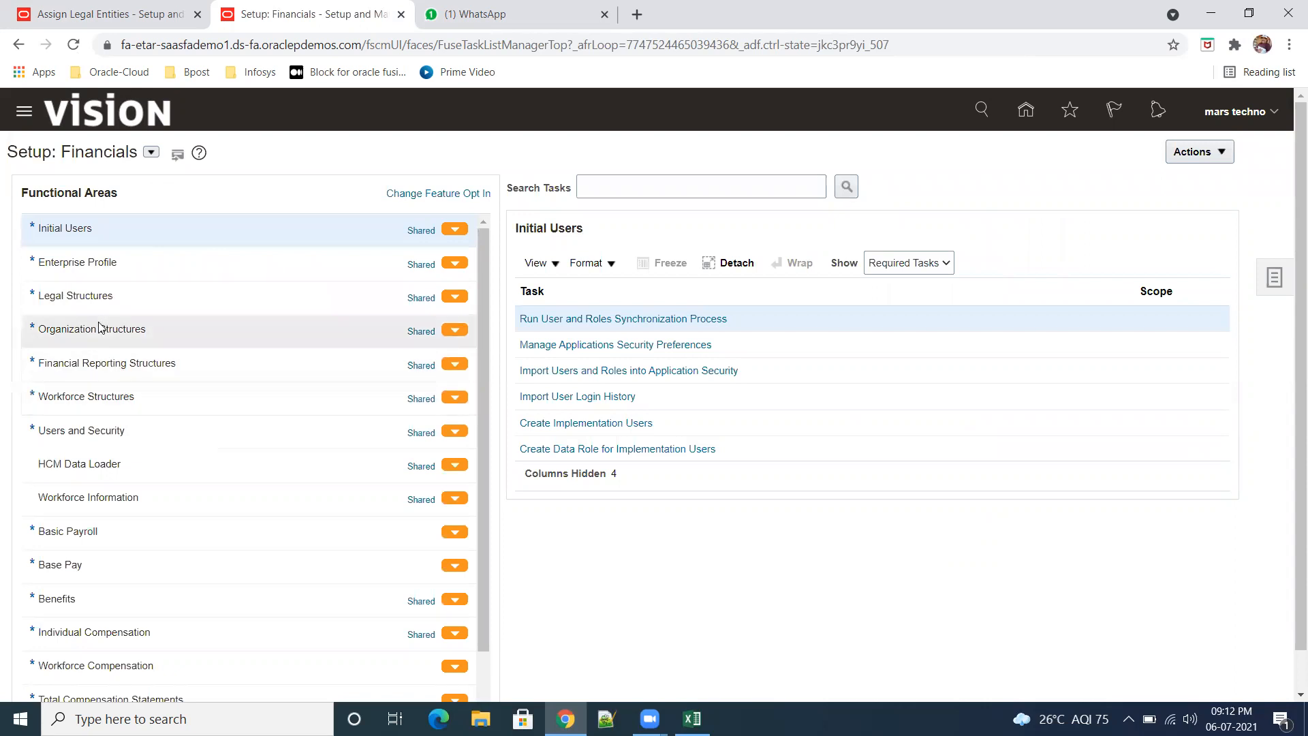
Step: Reload the Financials setup by switching to the Enterprise Contracts offering and back to Financials
{"action": "left_click", "coordinate": [125, 328]}
{"action": "scroll", "coordinate": [124, 327], "scroll_direction": "down", "scroll_amount": 1}
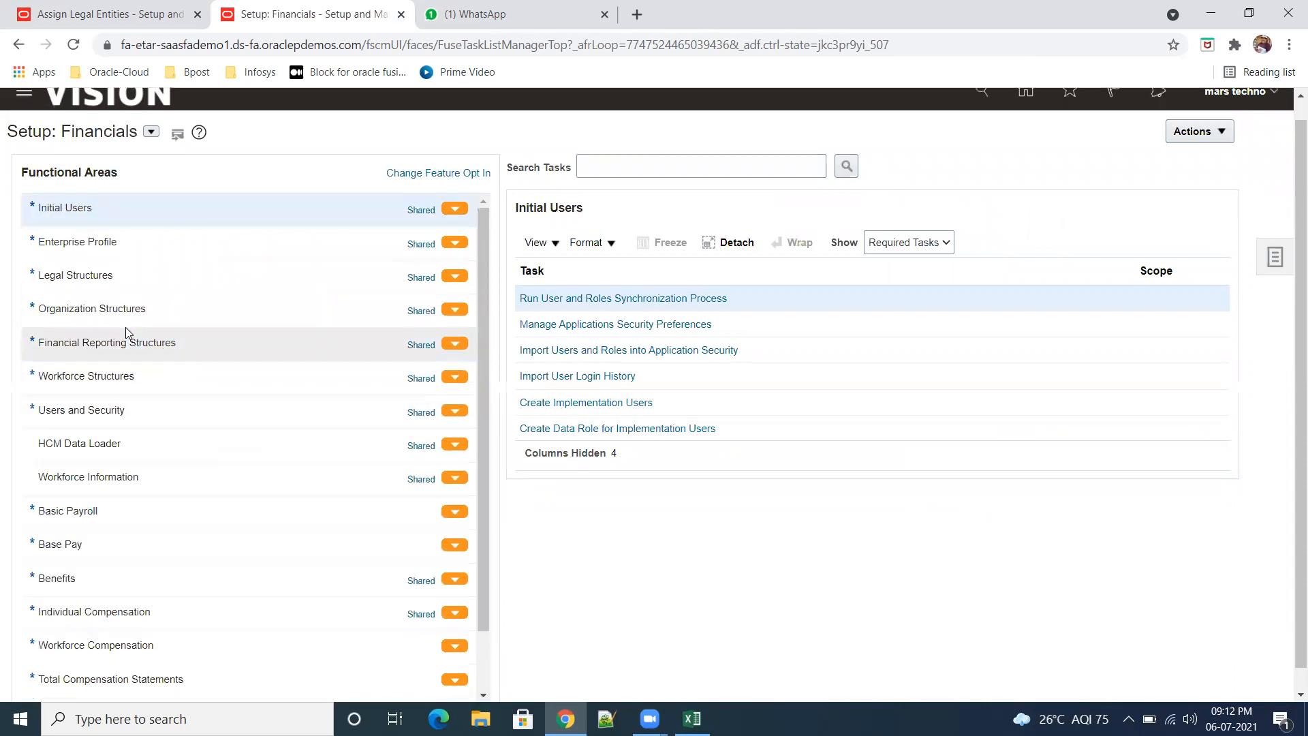
{"action": "left_click", "coordinate": [151, 152]}
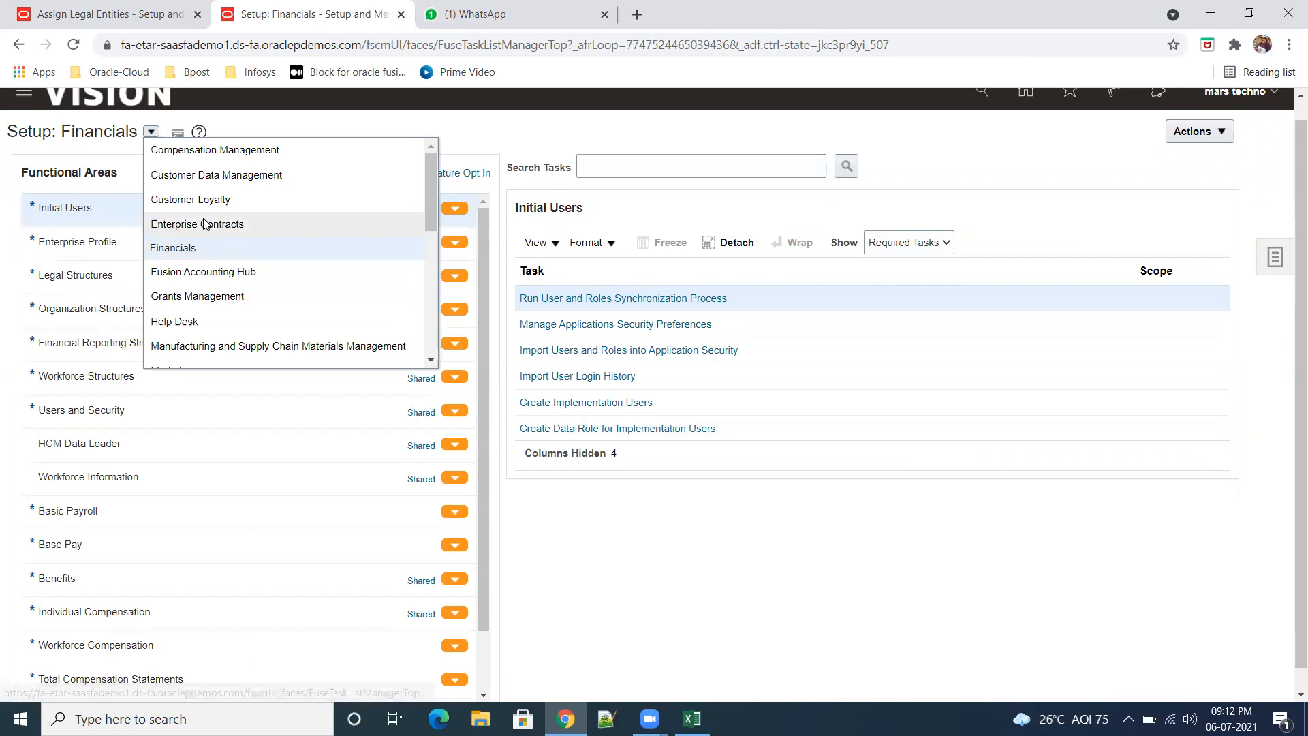
{"action": "left_click", "coordinate": [194, 224]}
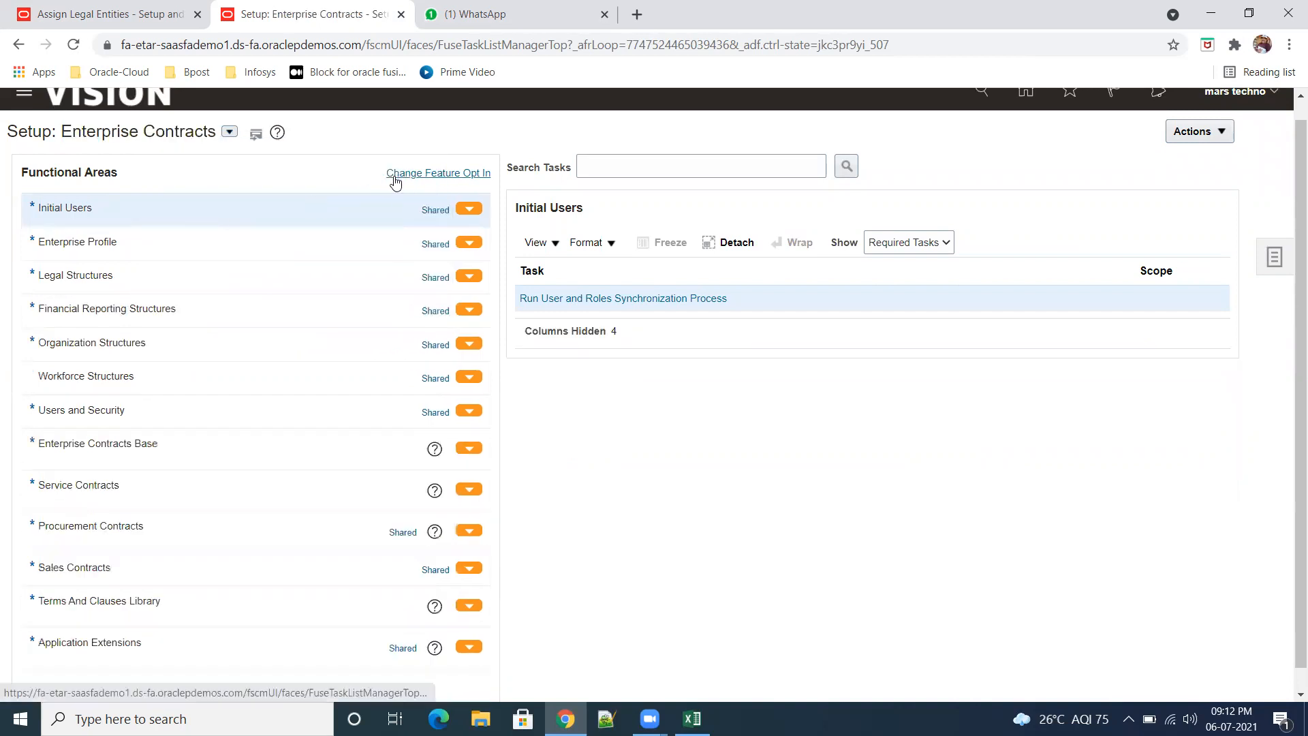
{"action": "left_click", "coordinate": [231, 132]}
{"action": "left_click", "coordinate": [308, 249]}
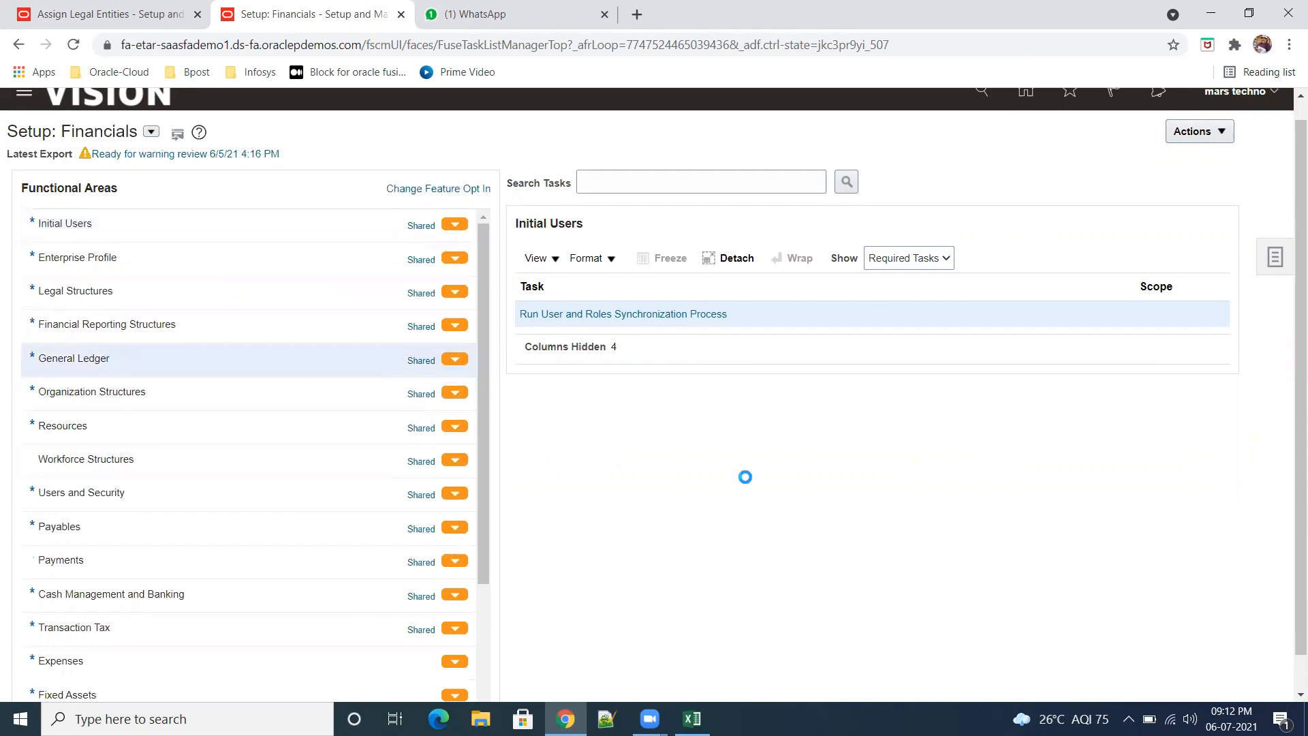
Step: Show all General Ledger tasks and open Assign Legal Entities for the ABC_Primary Ledger
{"action": "left_click", "coordinate": [936, 262]}
{"action": "left_click", "coordinate": [899, 272]}
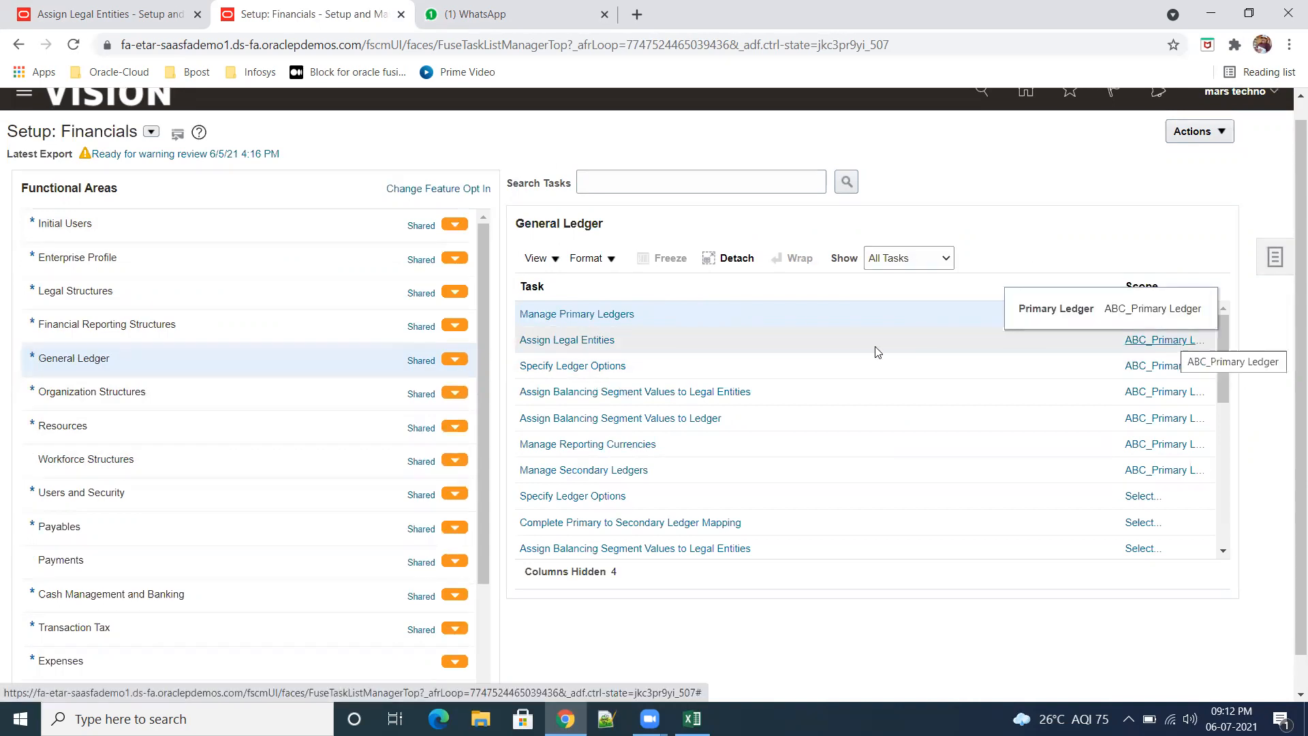
{"action": "left_click", "coordinate": [566, 339]}
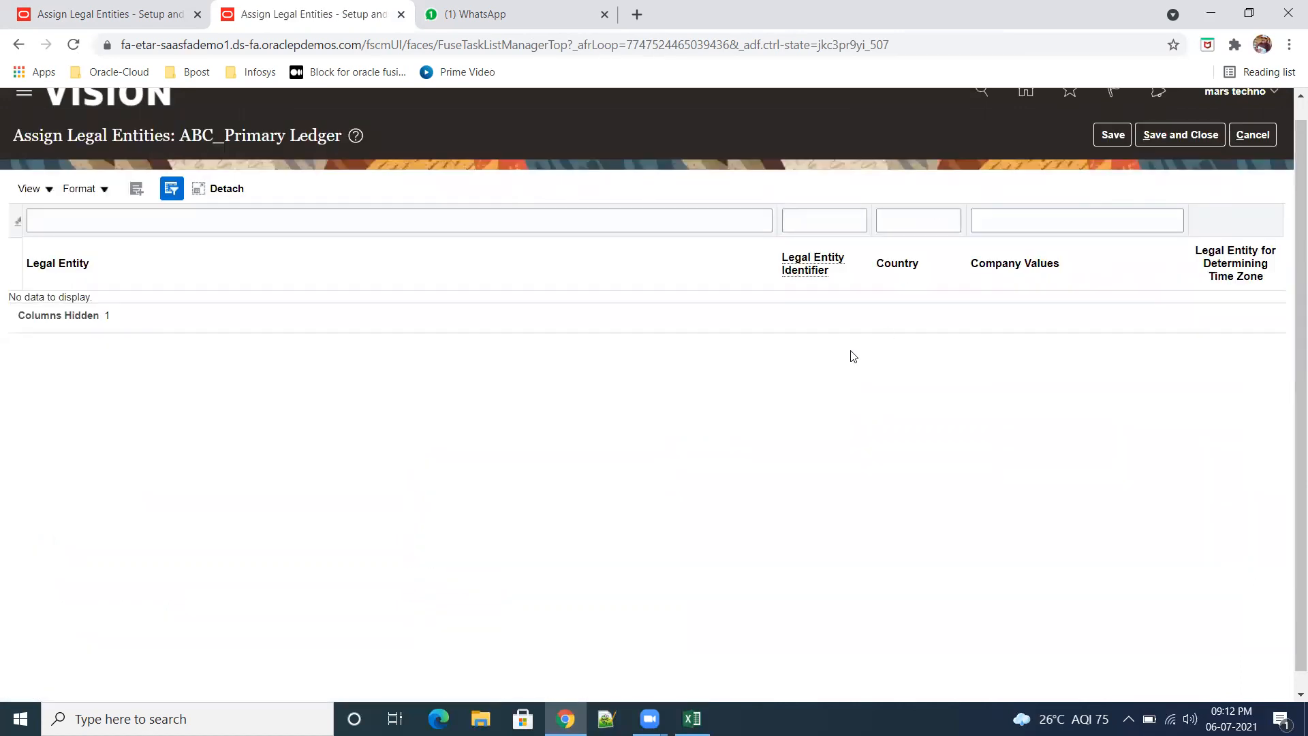
Step: Search the legal entities for "abc_us", add abc_US_Legalentity to the ABC_Primary Ledger, and save and close the assignment
{"action": "left_click", "coordinate": [143, 186]}
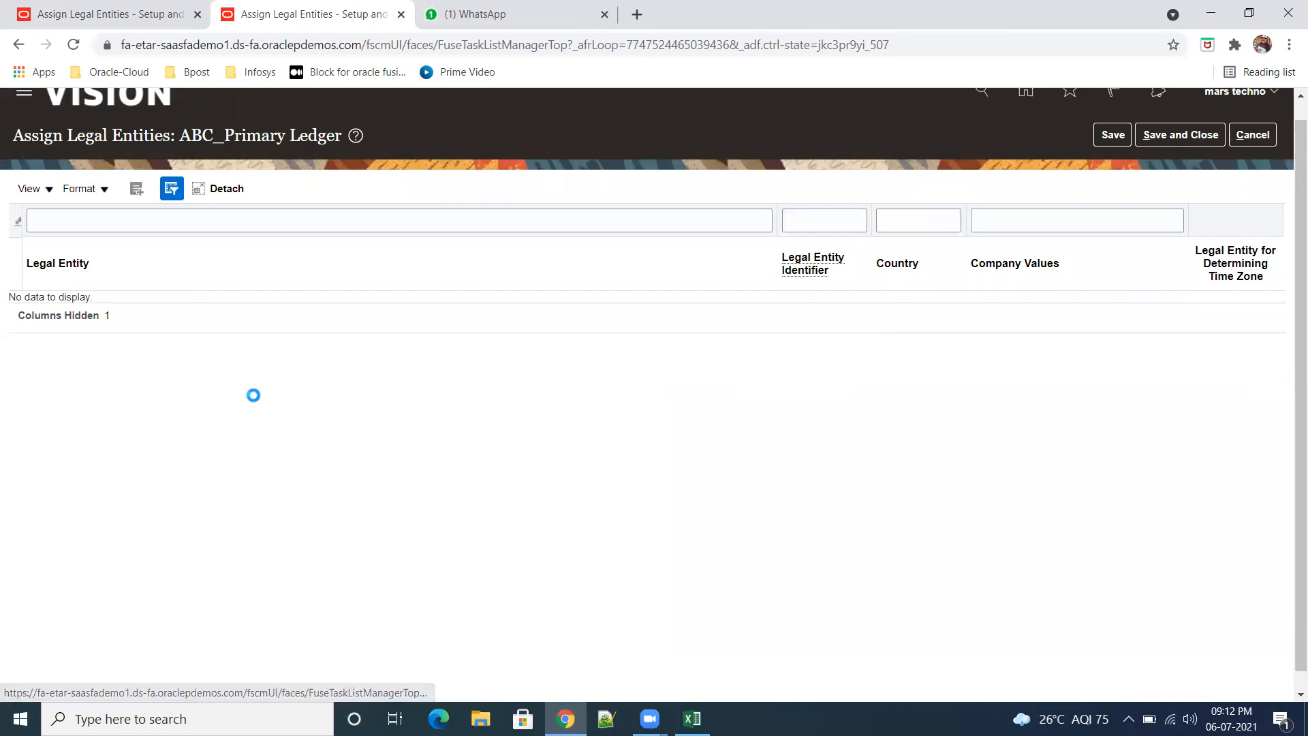
{"action": "left_click", "coordinate": [338, 303]}
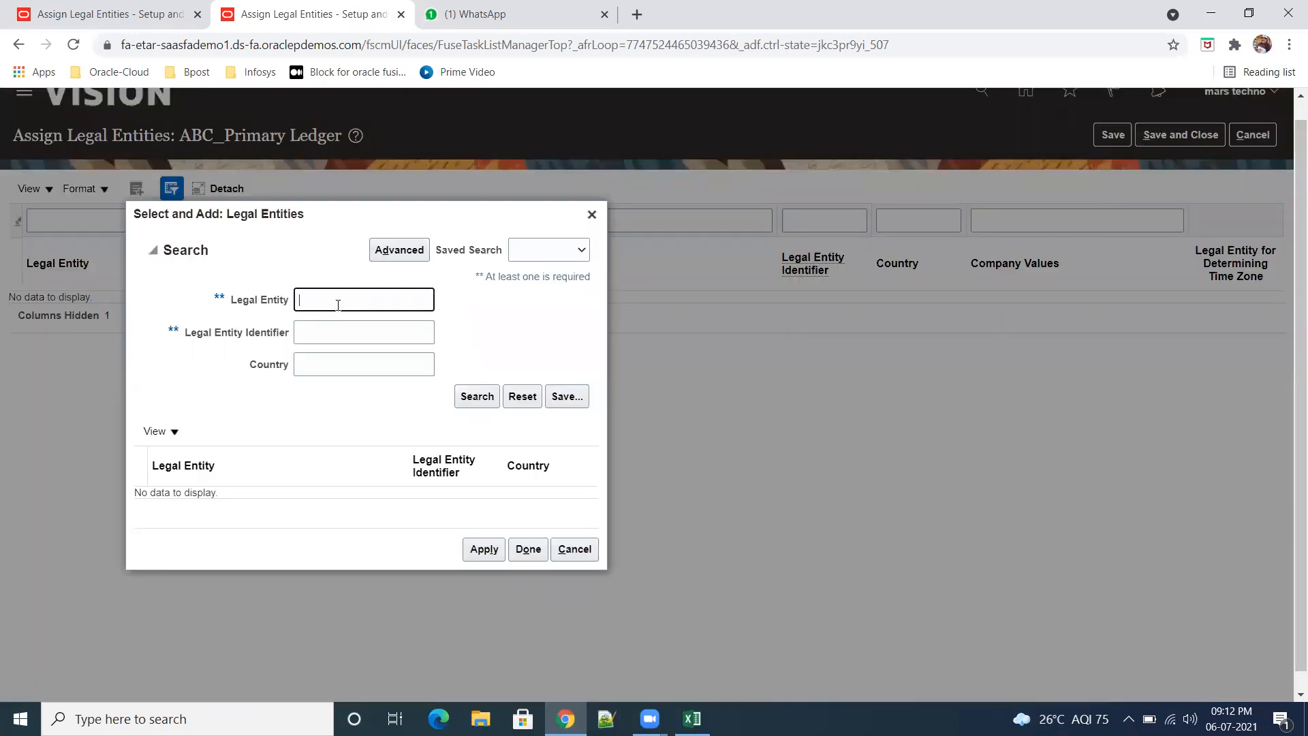
{"action": "type", "text": "abc_us"}
{"action": "left_click", "coordinate": [476, 397]}
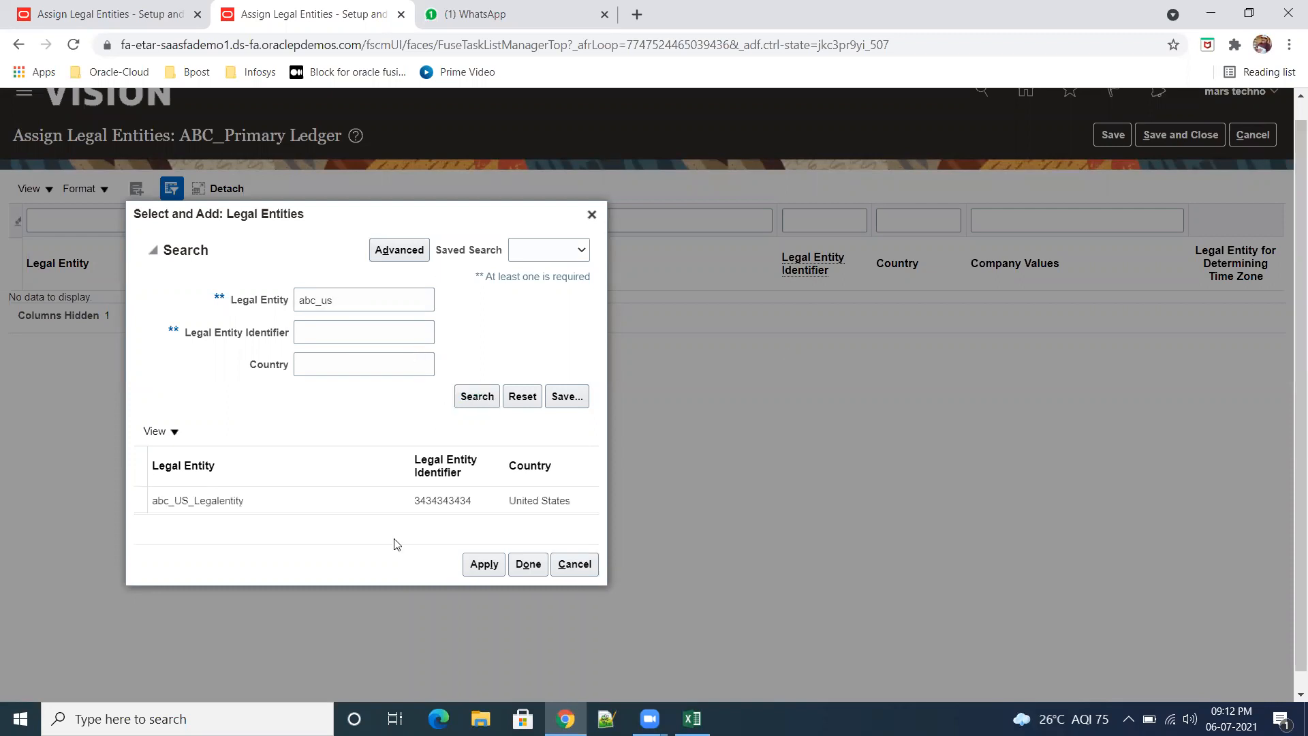
{"action": "left_click", "coordinate": [341, 503]}
{"action": "left_click", "coordinate": [484, 564]}
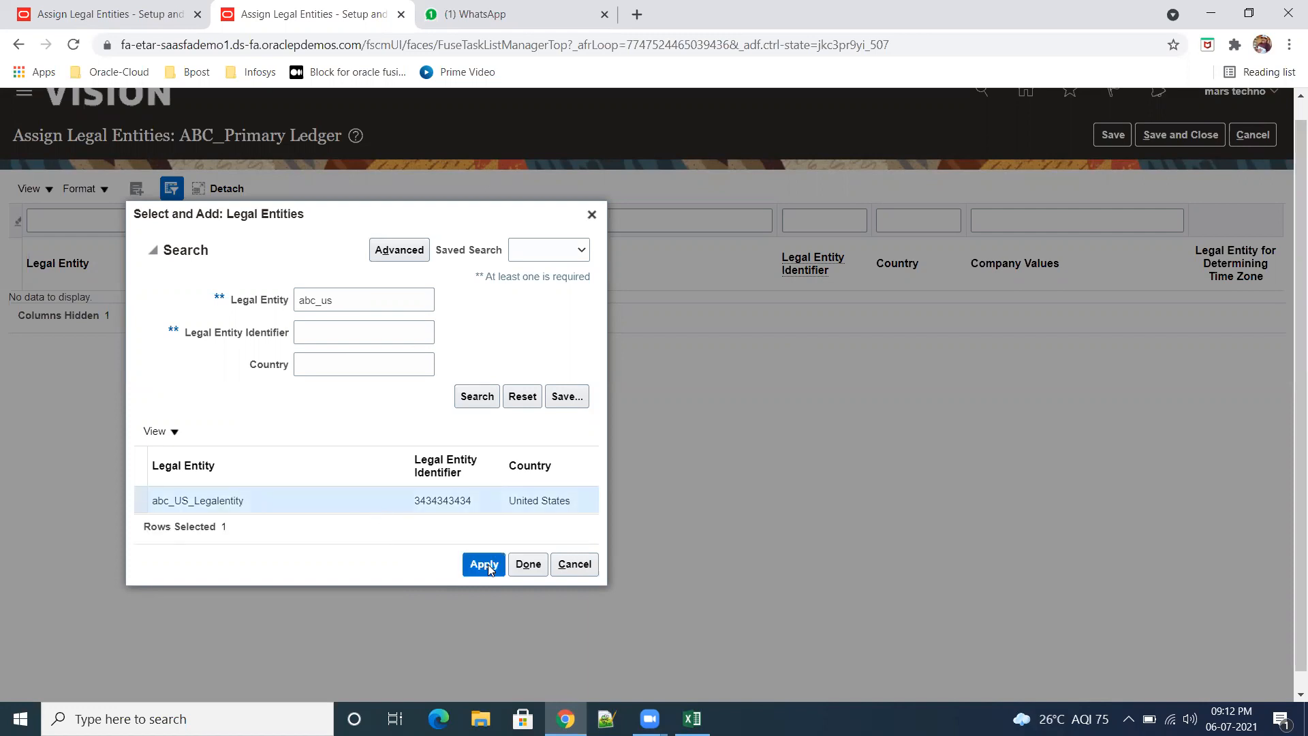
{"action": "left_click", "coordinate": [526, 565]}
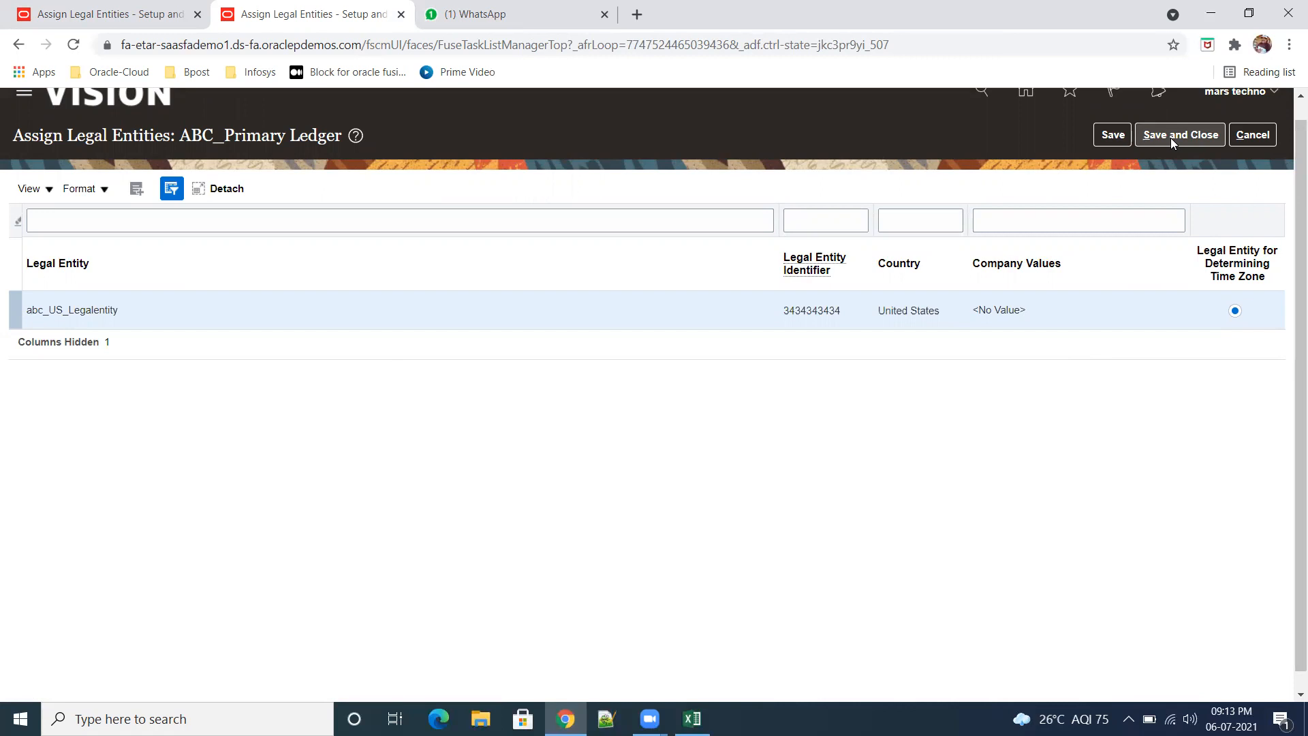
{"action": "left_click", "coordinate": [1170, 139]}
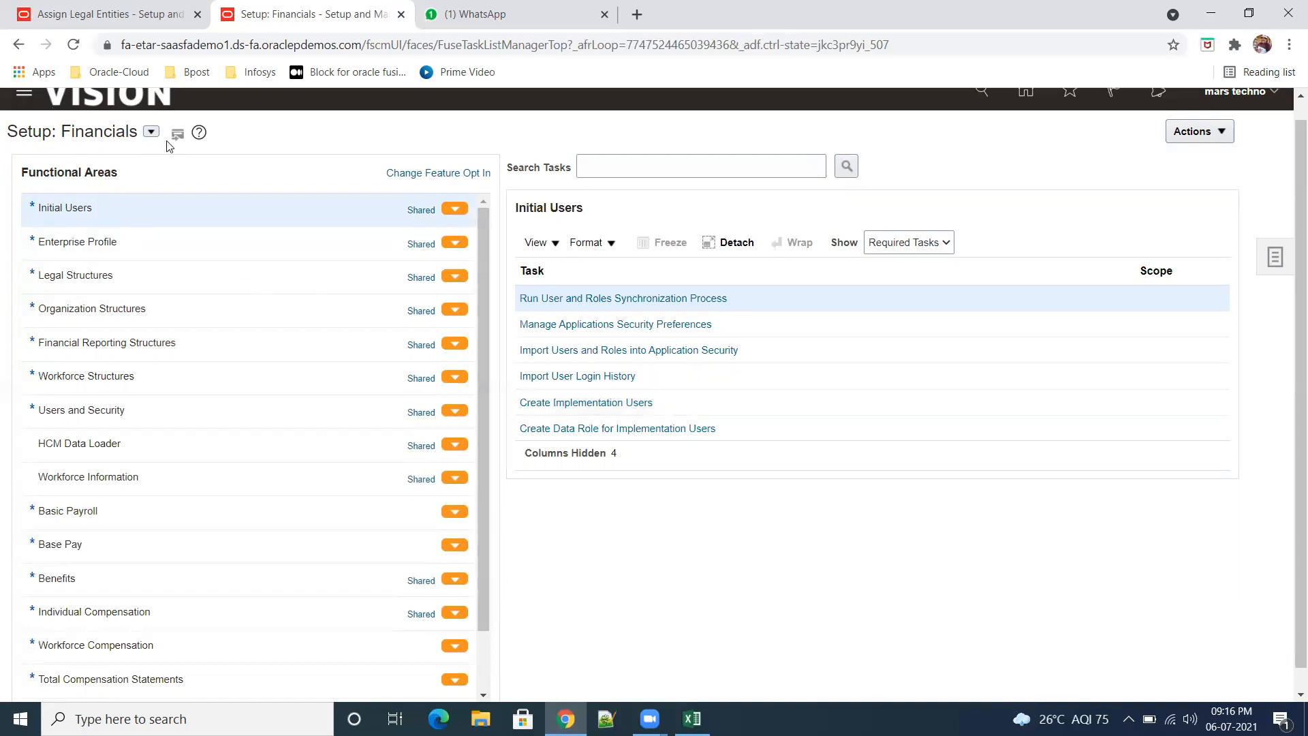
Step: Change the setup offering to Enterprise Contracts and back to Financials to refresh the functional areas
{"action": "left_click", "coordinate": [151, 132]}
{"action": "left_click", "coordinate": [225, 224]}
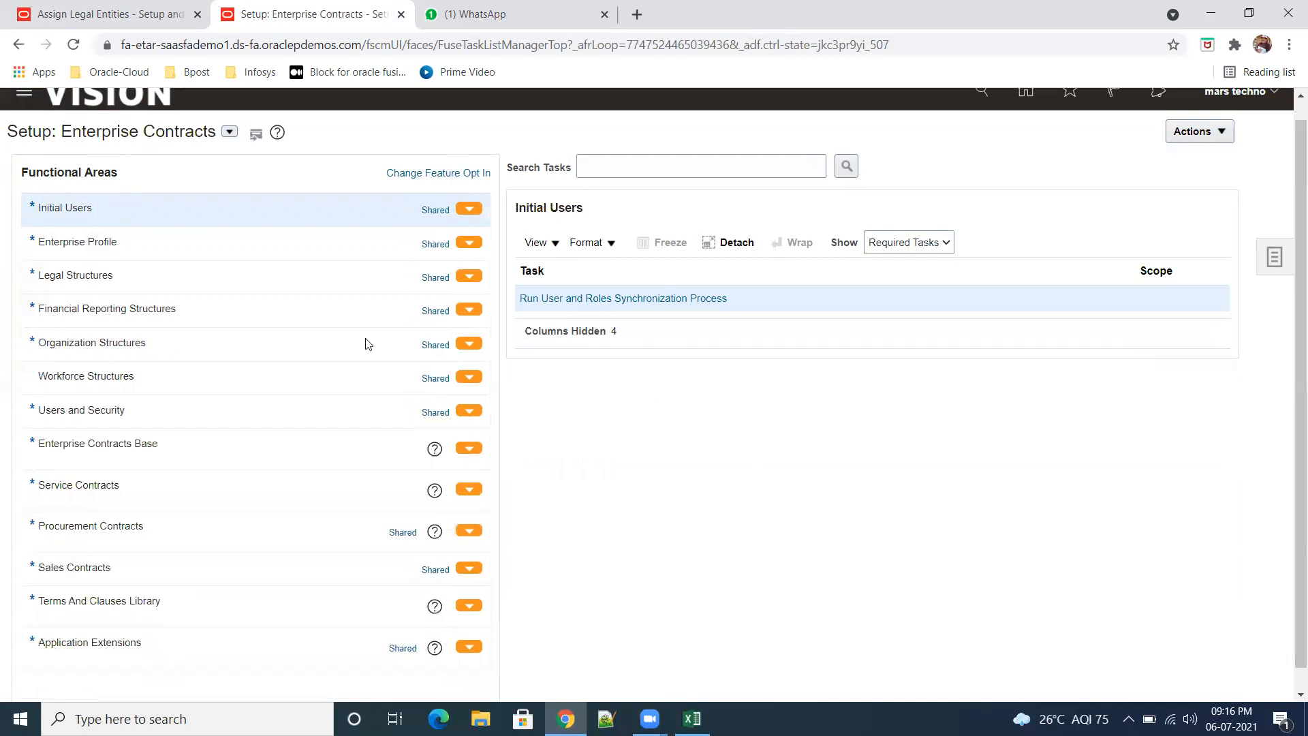
{"action": "left_click", "coordinate": [229, 133]}
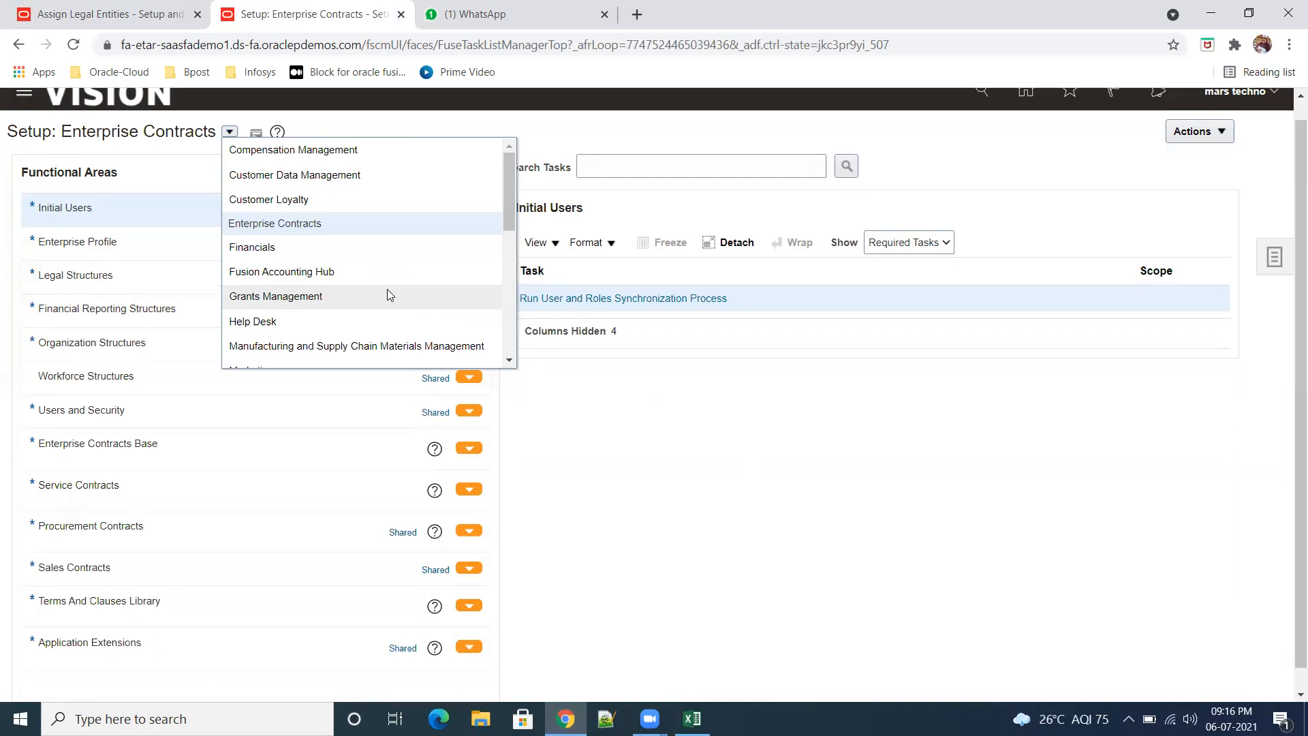
{"action": "left_click", "coordinate": [297, 249]}
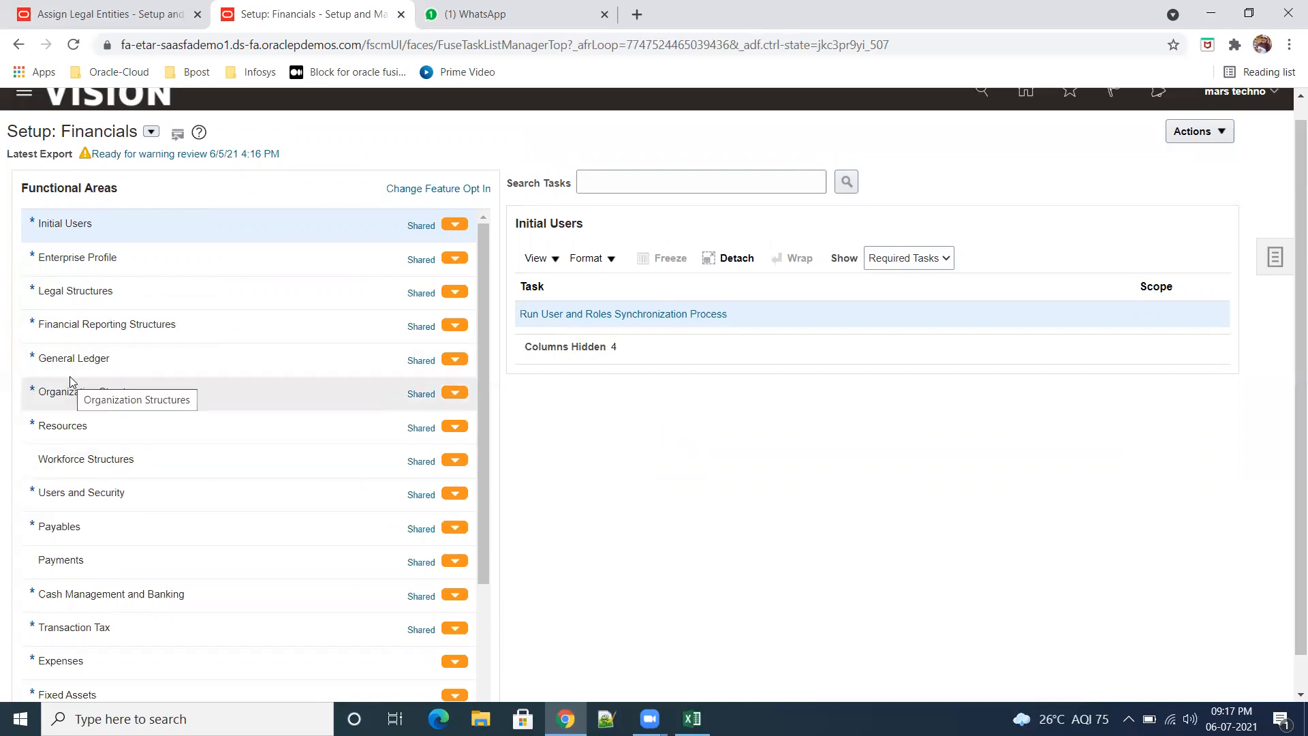
Step: Show all General Ledger tasks and open Assign Balancing Segment Values to Legal Entities for the ABC_Primary Ledger
{"action": "left_click", "coordinate": [102, 367]}
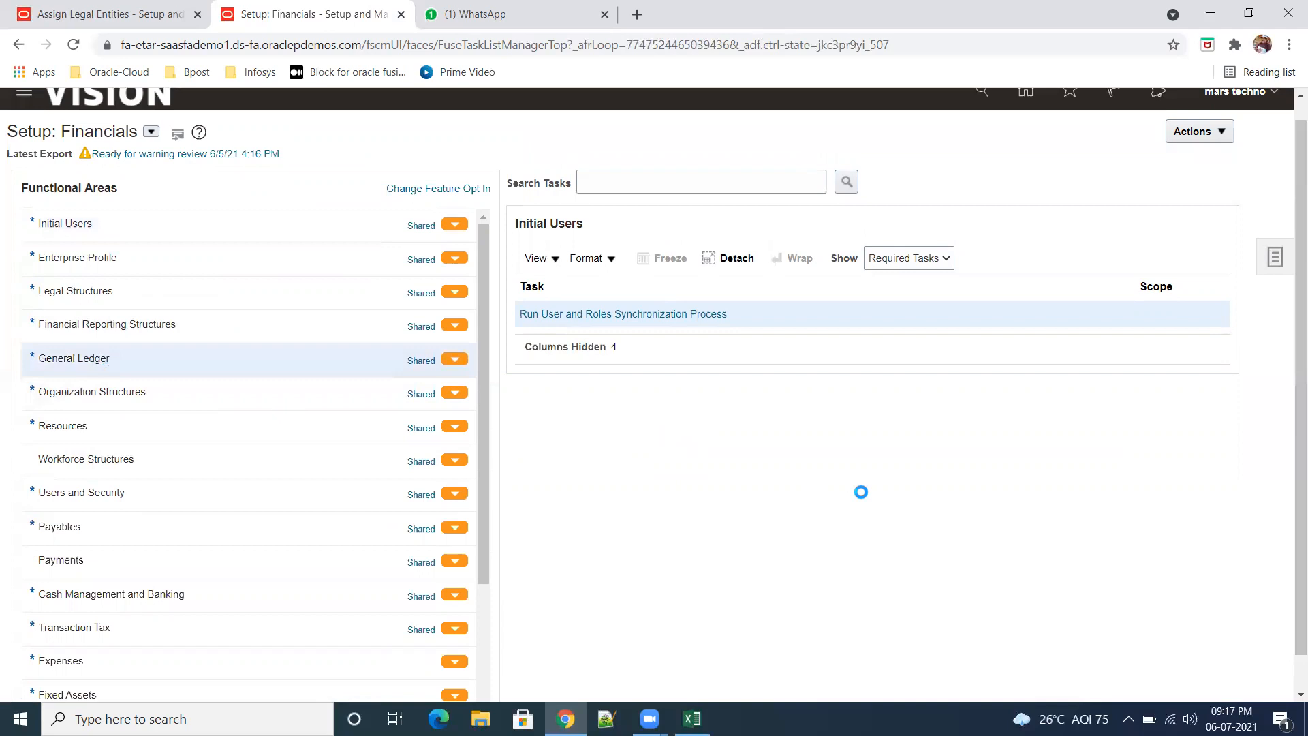
{"action": "left_click", "coordinate": [939, 265]}
{"action": "left_click", "coordinate": [941, 273]}
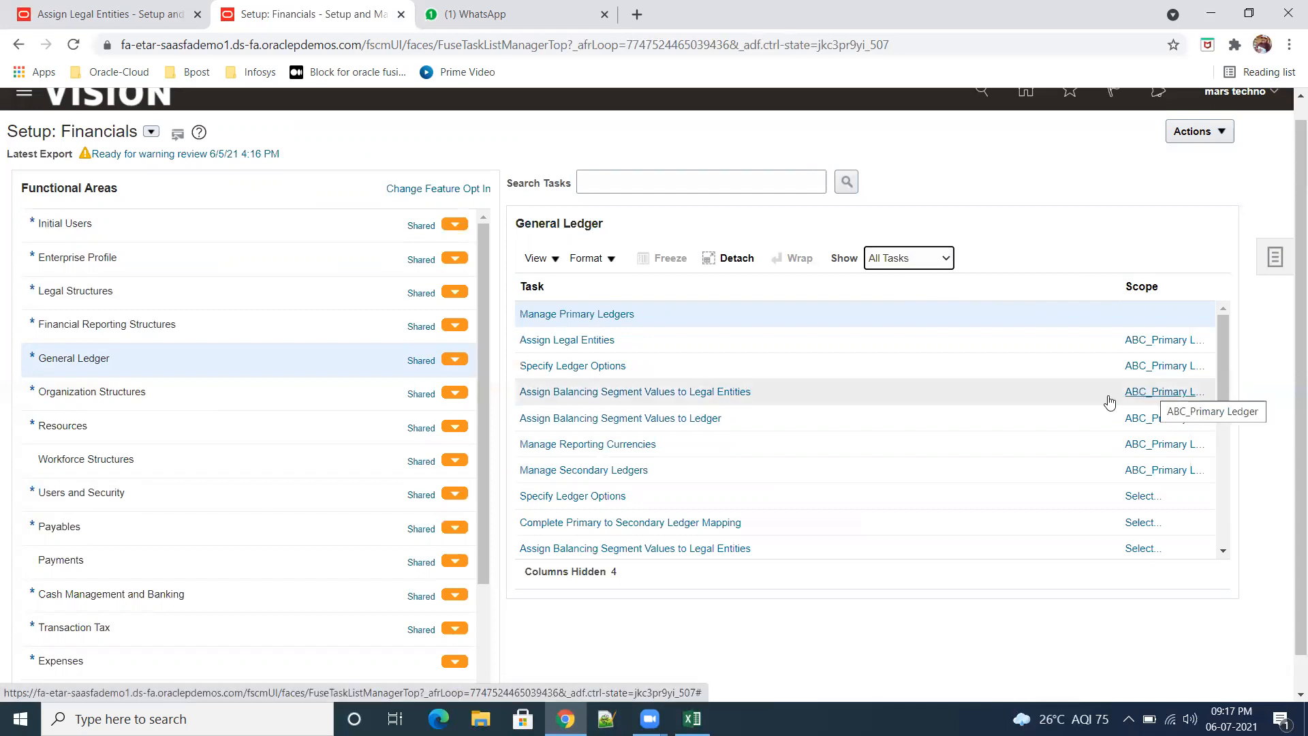
{"action": "left_click", "coordinate": [631, 394]}
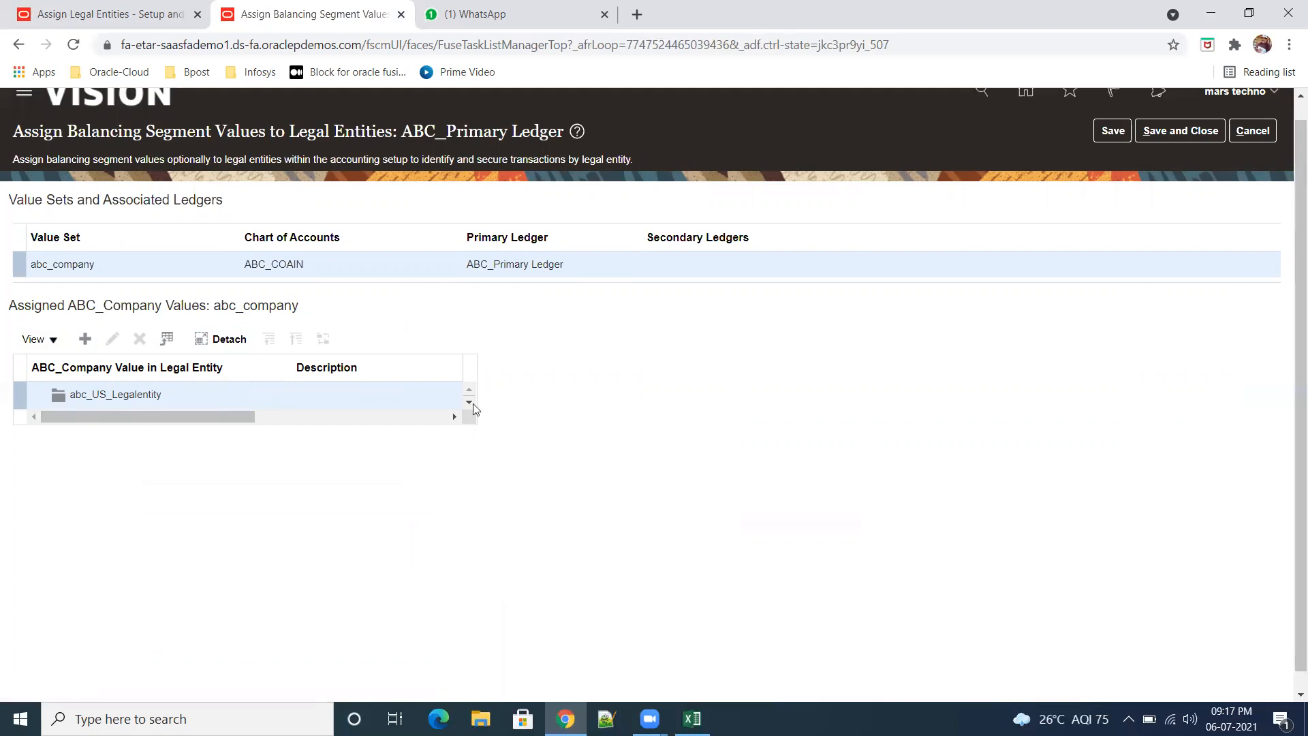
Step: Start a new ABC_Company value assignment for abc_US_Legalentity and search the company values for 000
{"action": "left_click", "coordinate": [85, 339]}
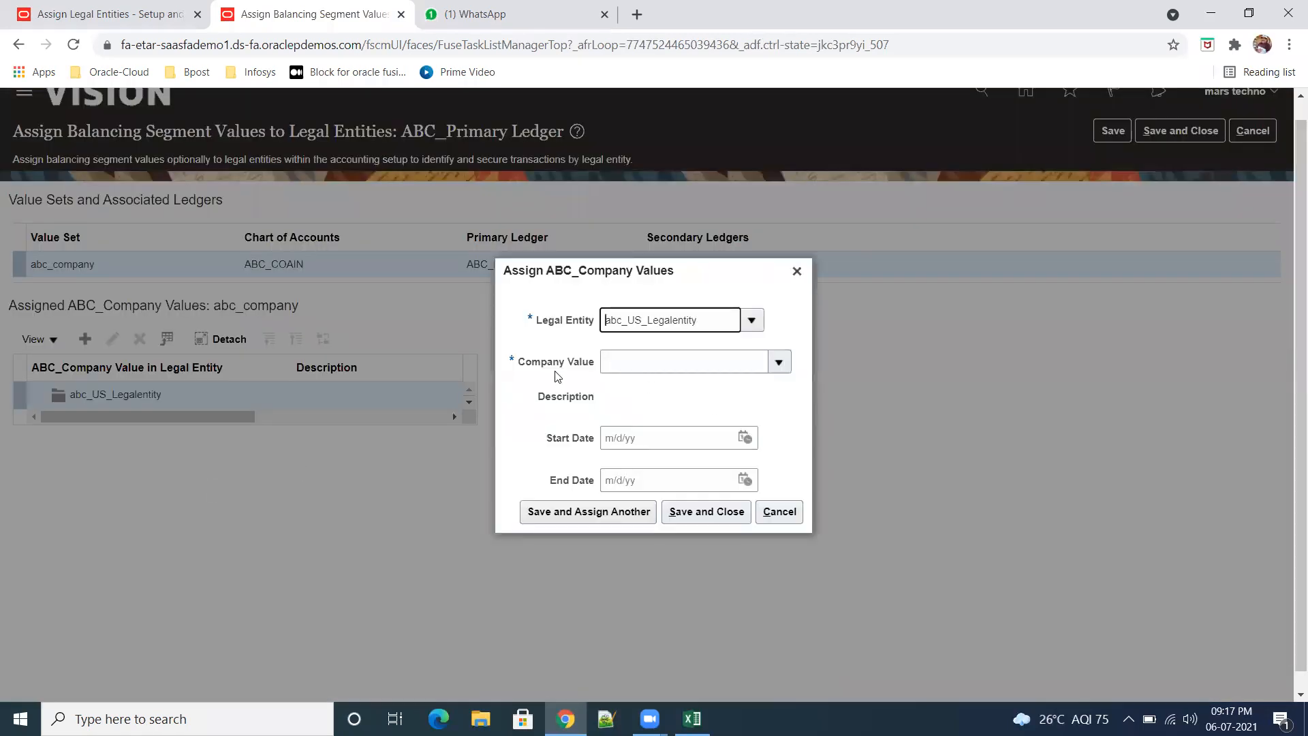
{"action": "left_click", "coordinate": [779, 362]}
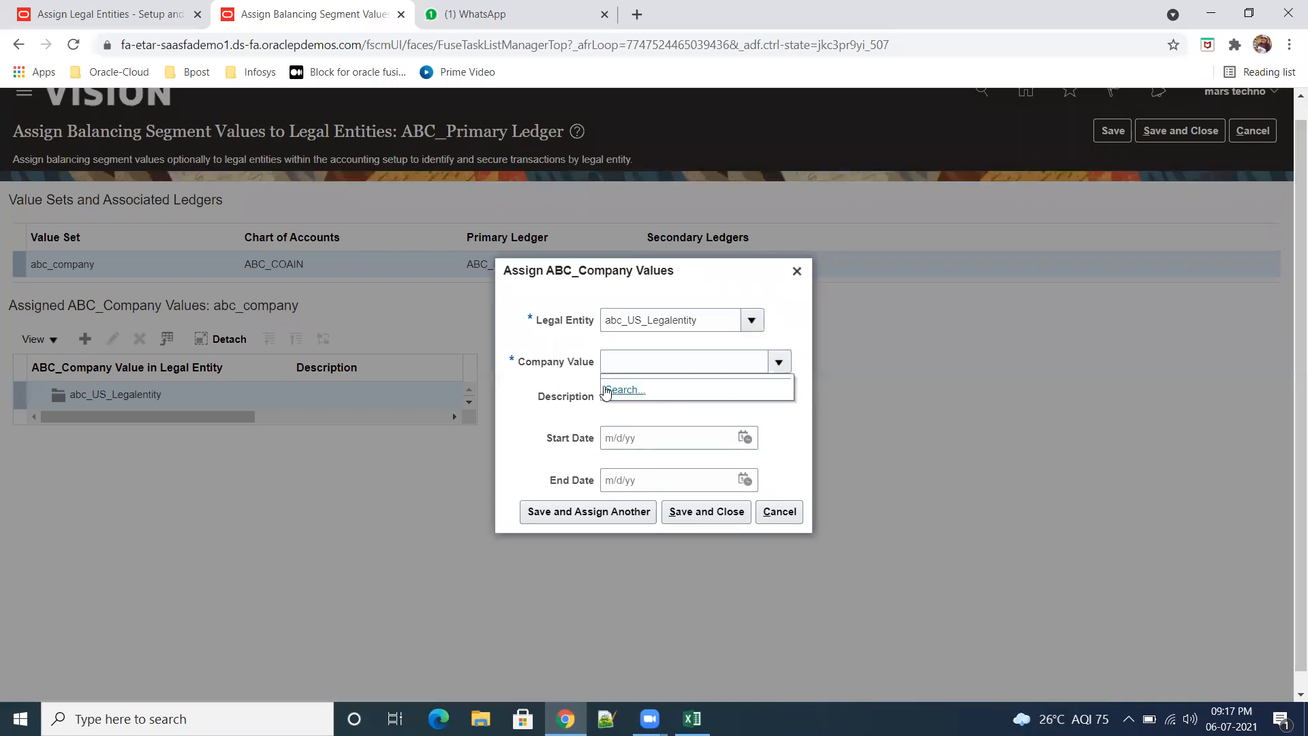
{"action": "left_click", "coordinate": [622, 391]}
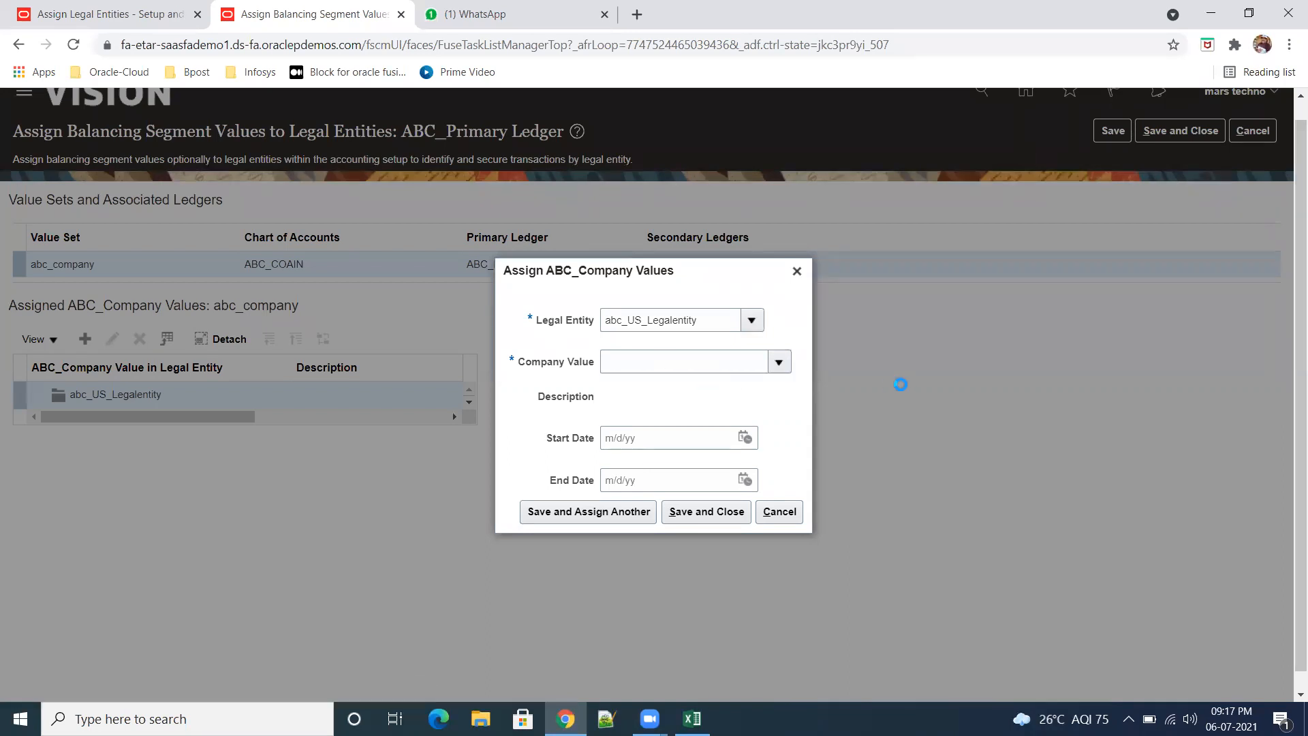
{"action": "left_click", "coordinate": [361, 371]}
{"action": "type", "text": "000"}
{"action": "left_click", "coordinate": [976, 396]}
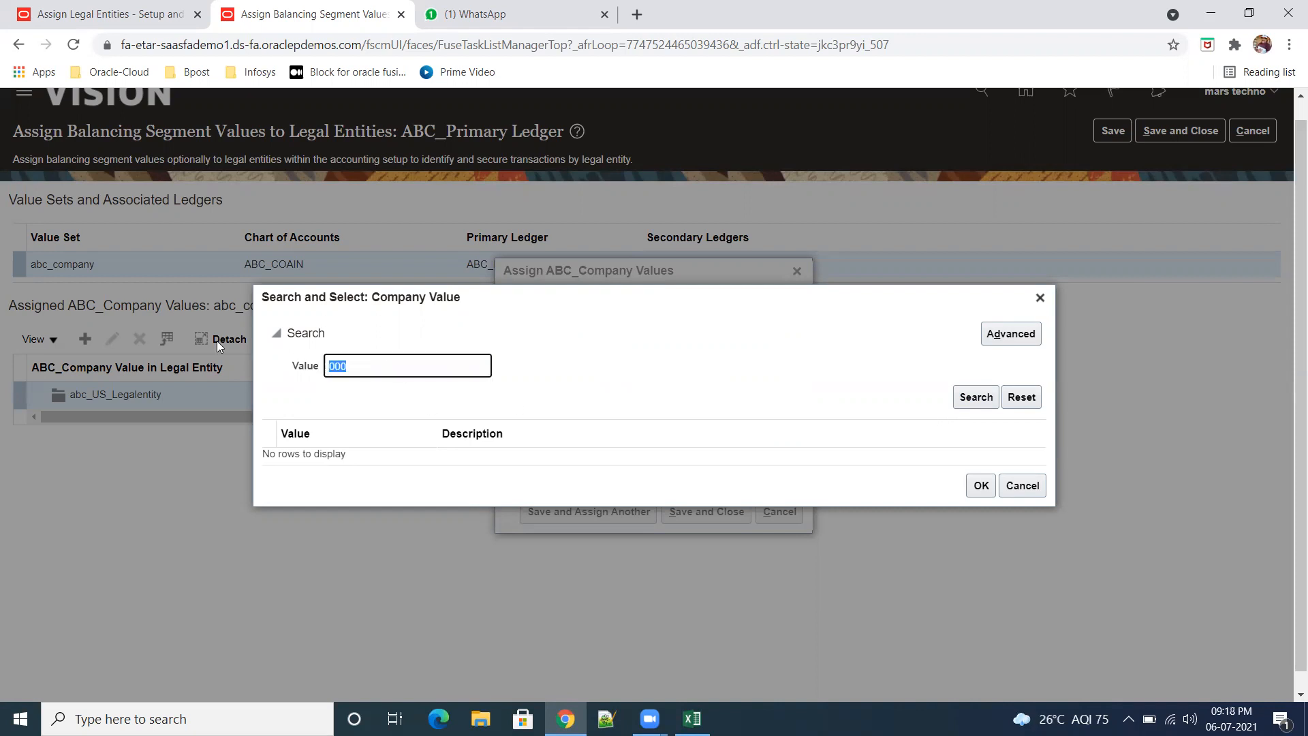
Step: Search the company values again with the value left empty, and cancel the value selection
{"action": "key", "text": "BackSpace"}
{"action": "left_click", "coordinate": [964, 402]}
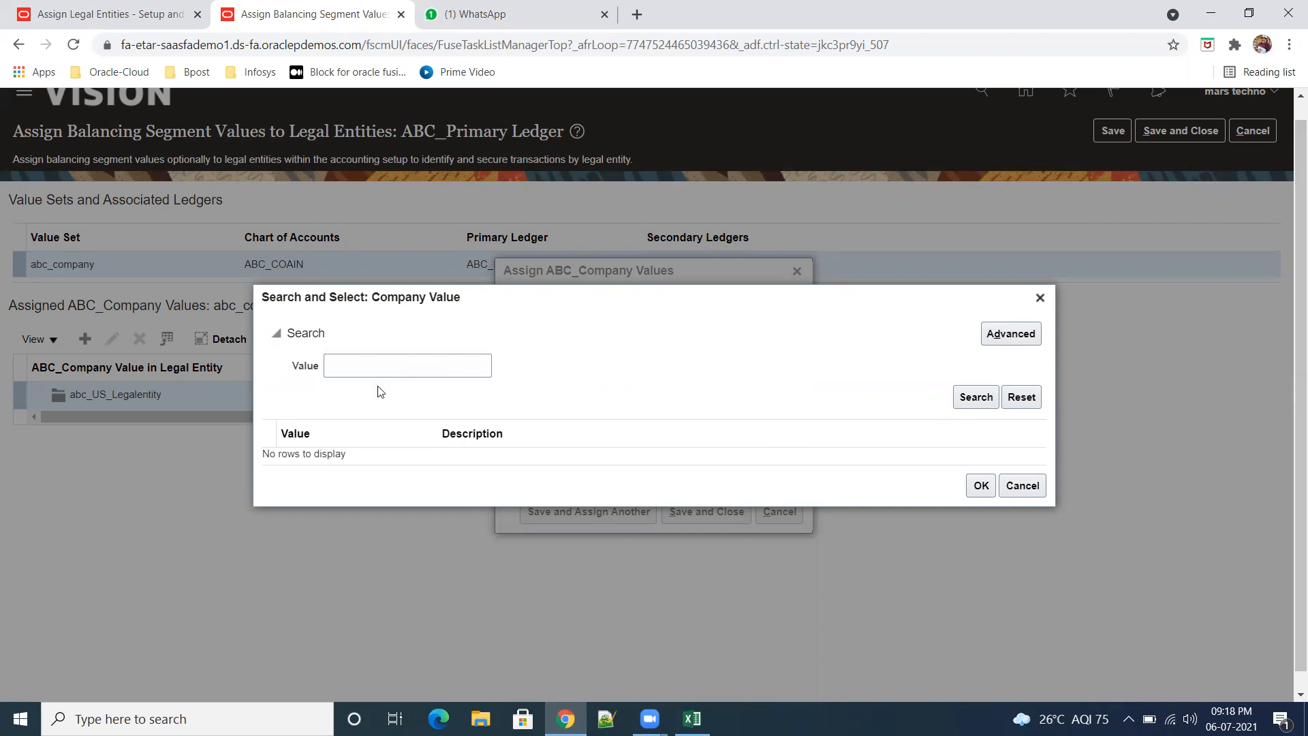
{"action": "left_click", "coordinate": [460, 359]}
{"action": "left_click_drag", "start_coordinate": [602, 316], "coordinate": [827, 518]}
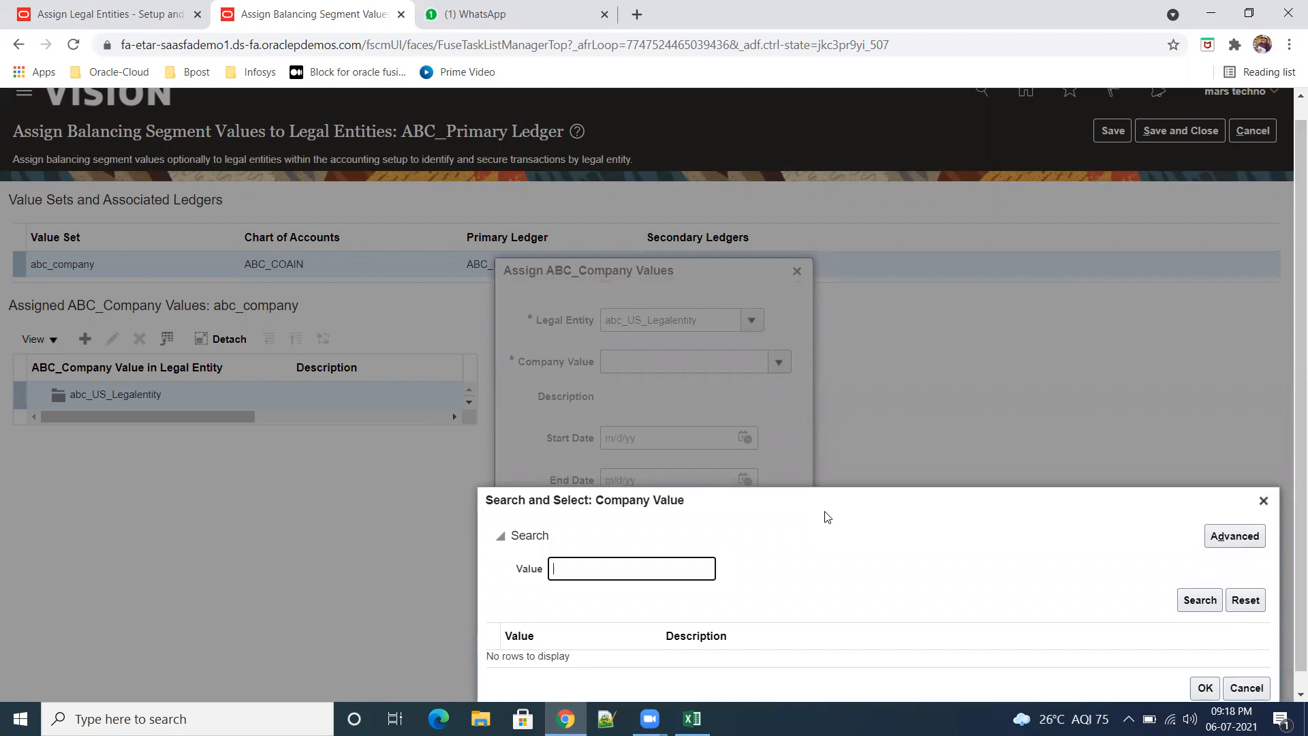
{"action": "left_click_drag", "start_coordinate": [827, 518], "coordinate": [497, 316]}
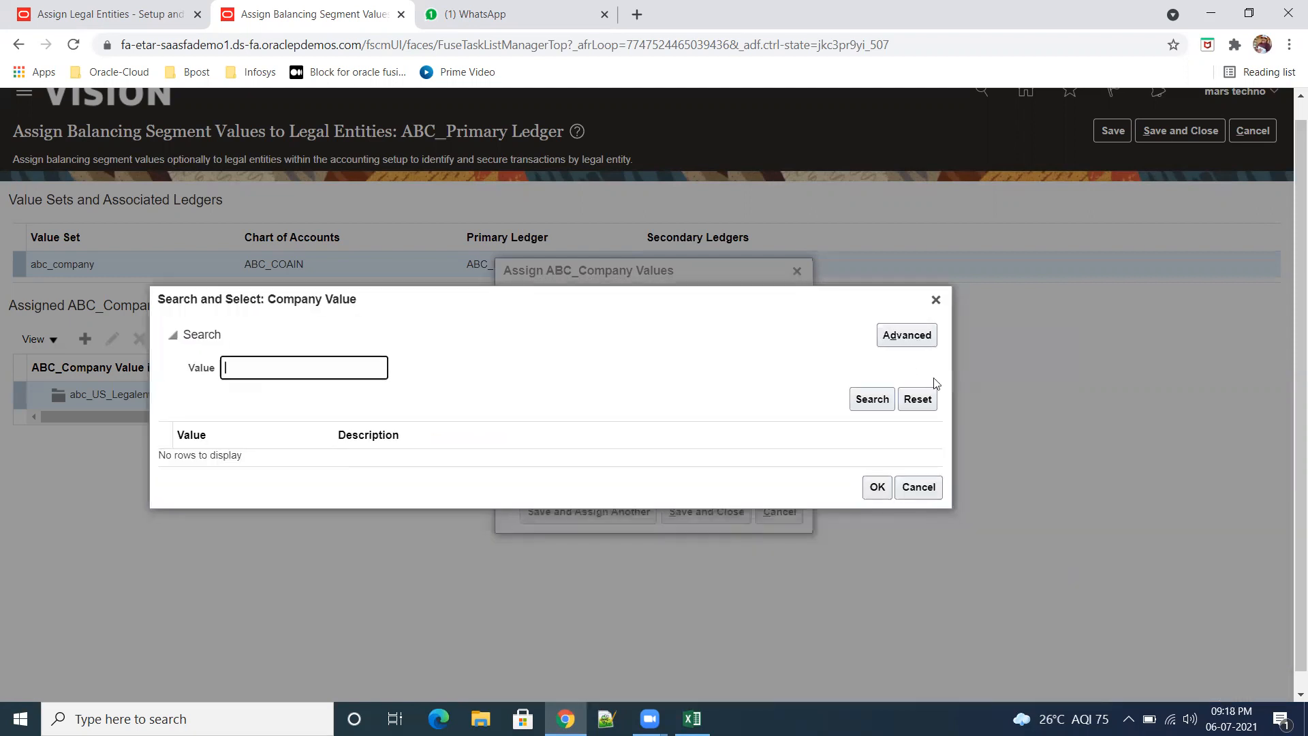
{"action": "left_click", "coordinate": [873, 400]}
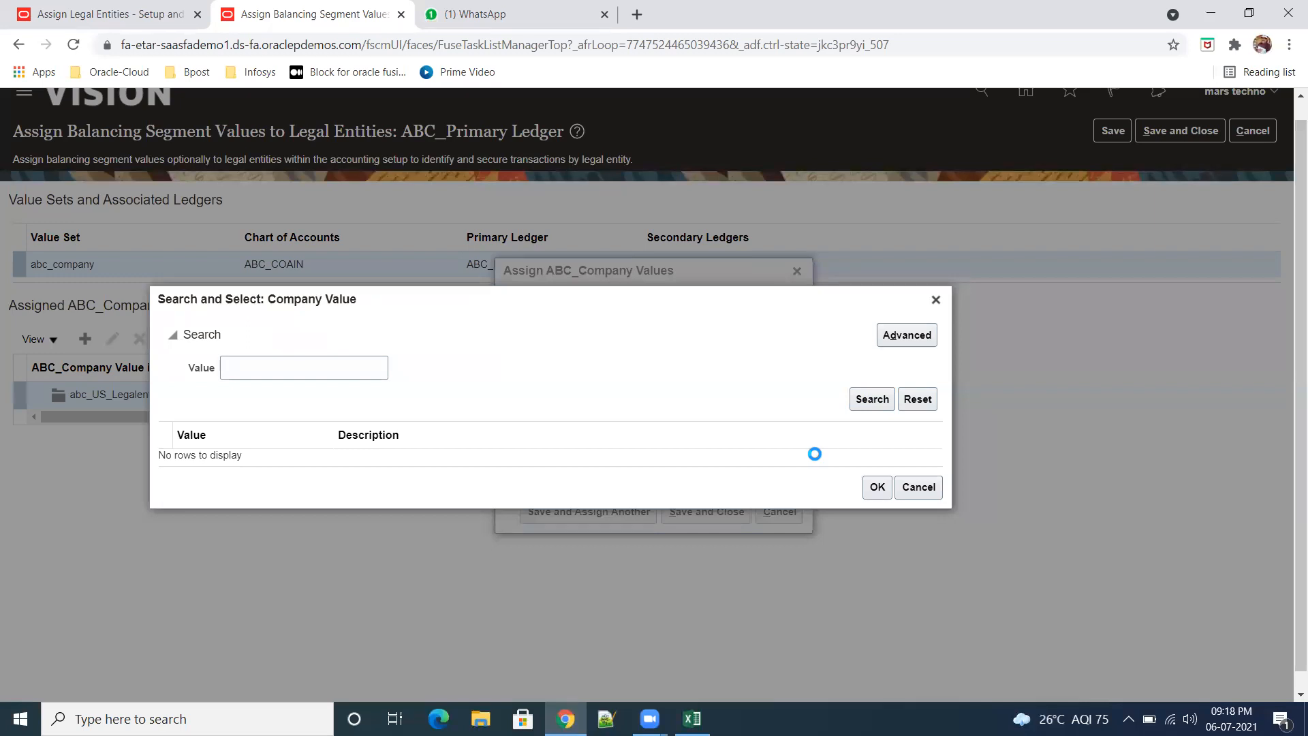
{"action": "left_click", "coordinate": [929, 486]}
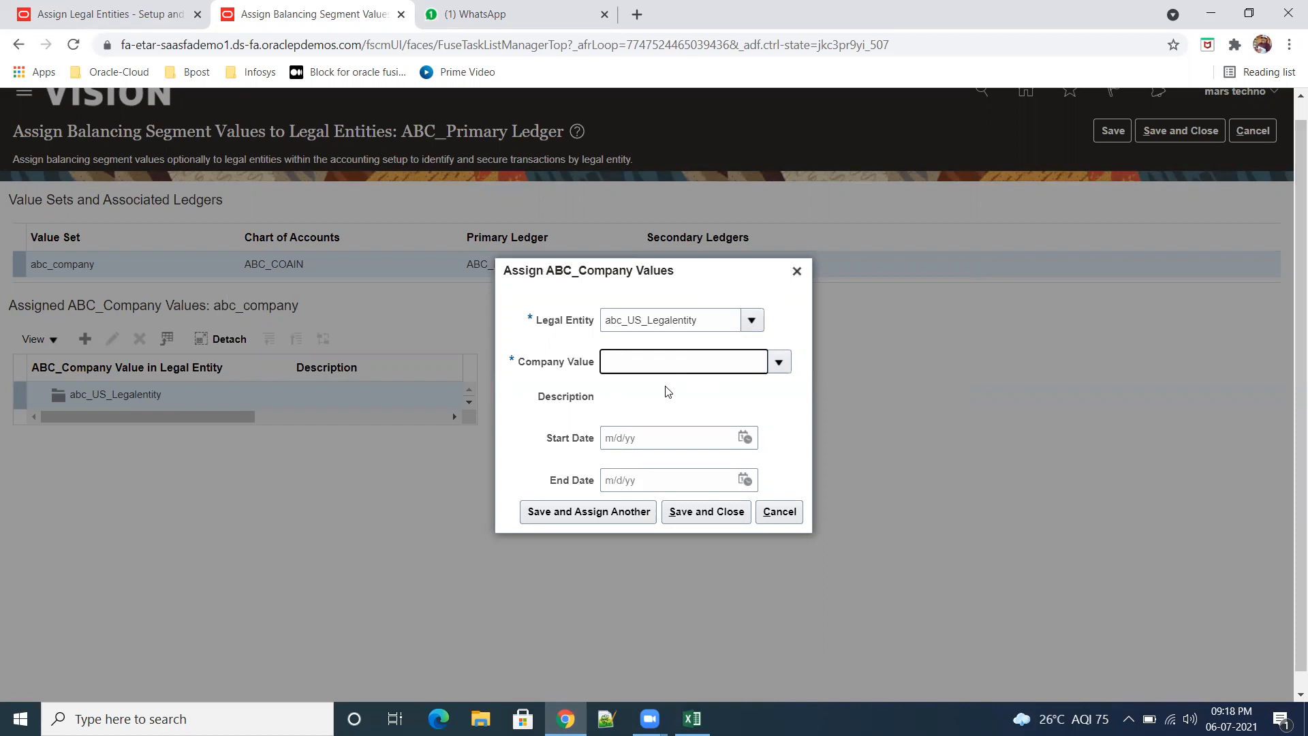
Step: Search the company values once more without a search value, and cancel the ABC_Company value assignment
{"action": "left_click", "coordinate": [779, 362]}
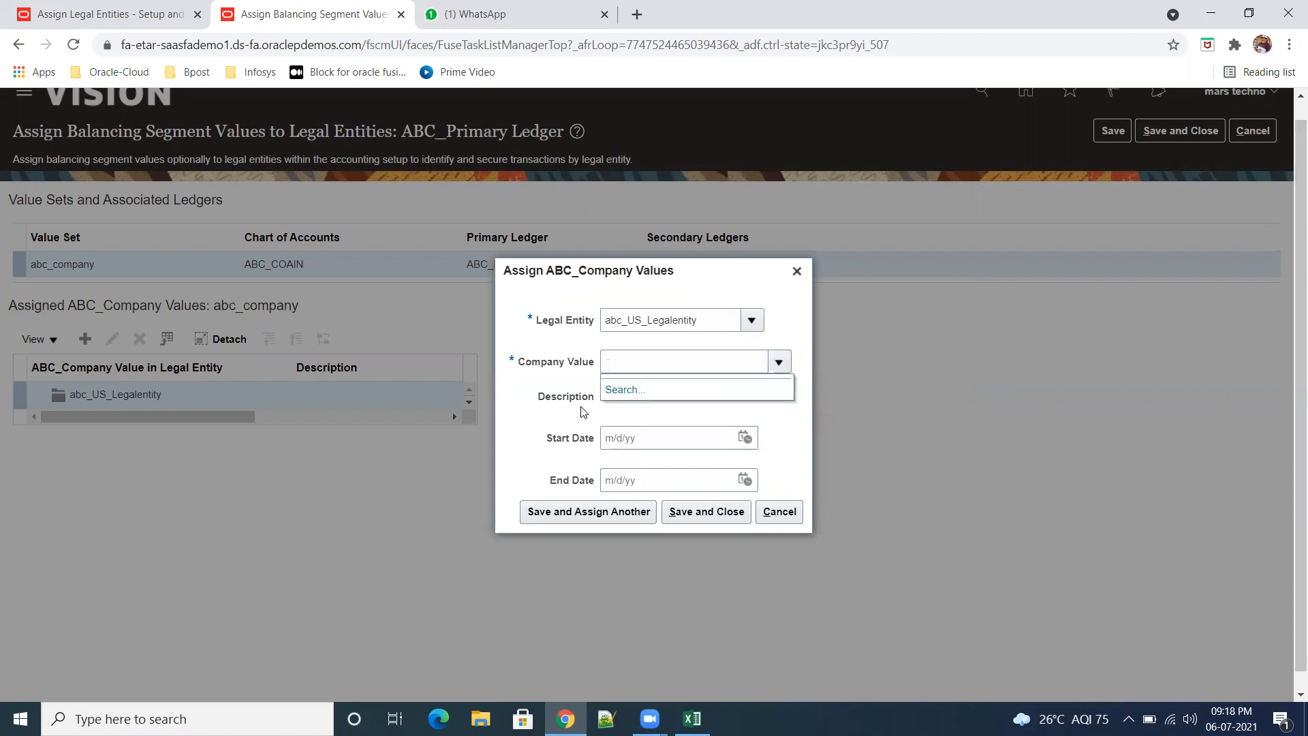
{"action": "left_click", "coordinate": [621, 390]}
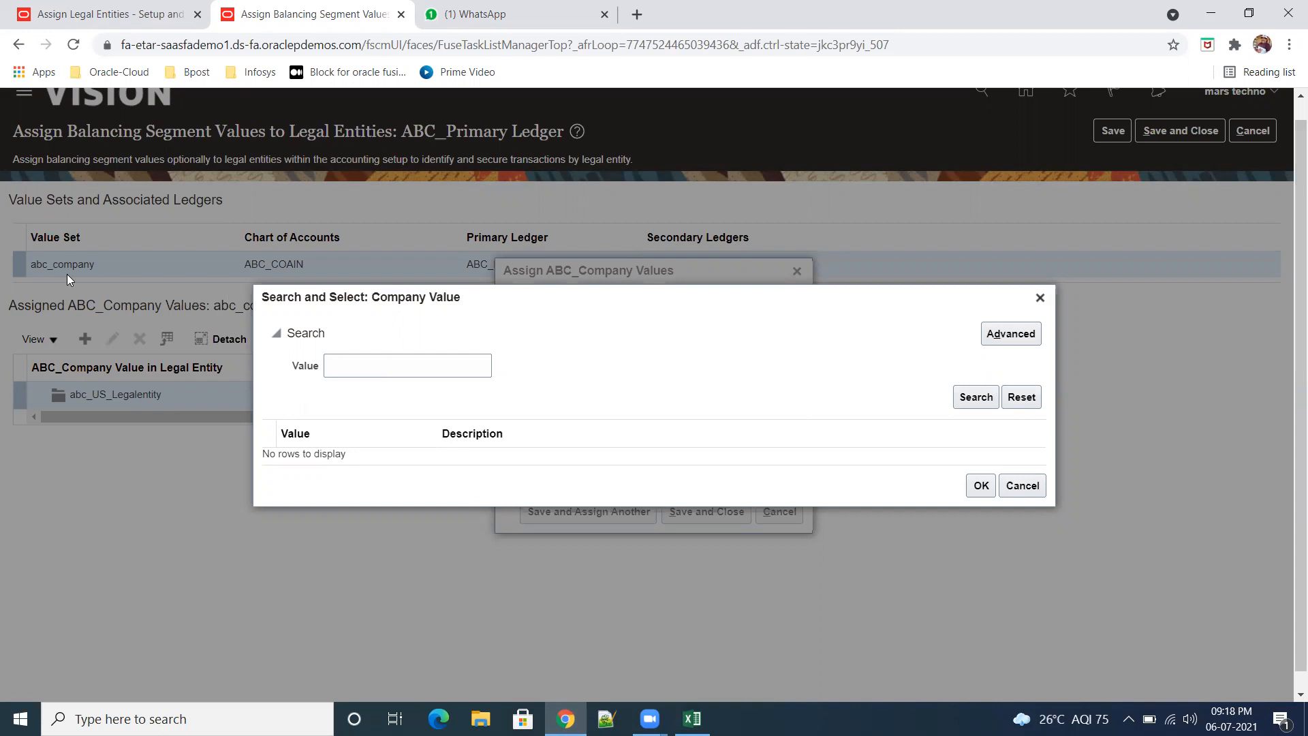
{"action": "left_click", "coordinate": [966, 398]}
{"action": "left_click", "coordinate": [1022, 486]}
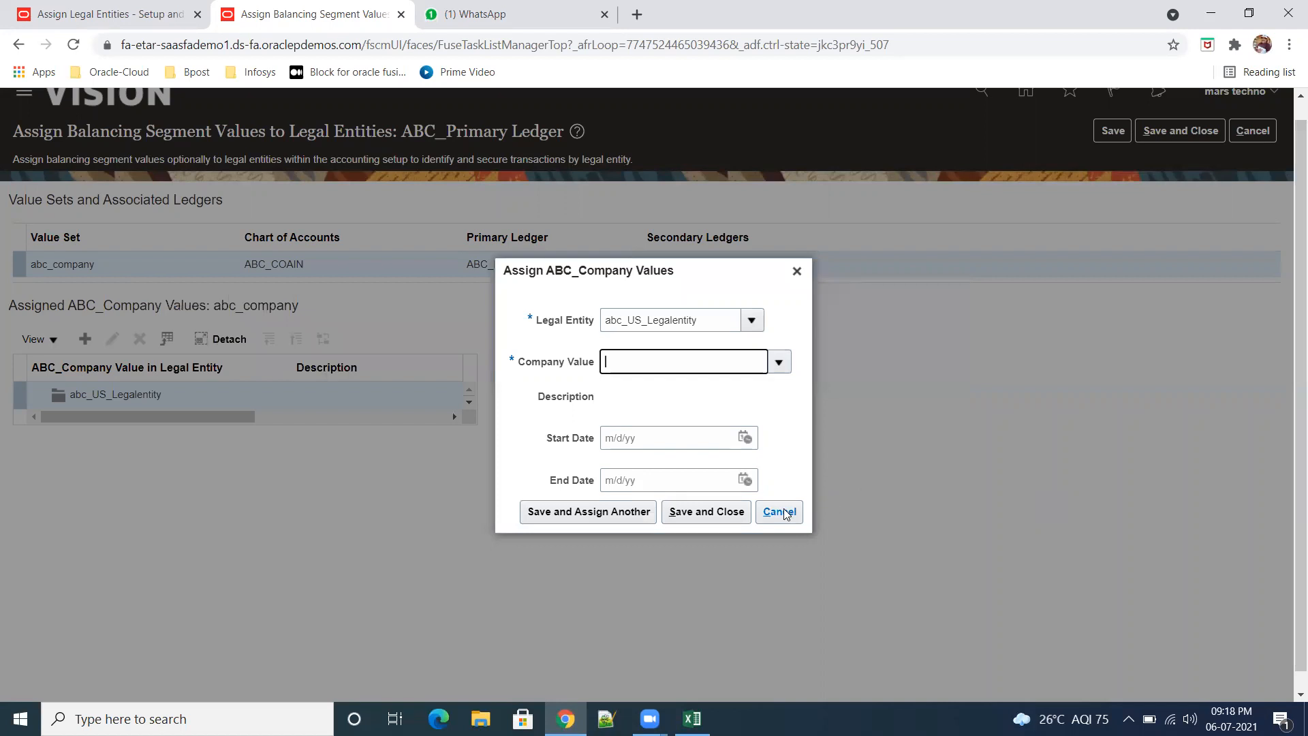
{"action": "left_click", "coordinate": [783, 511]}
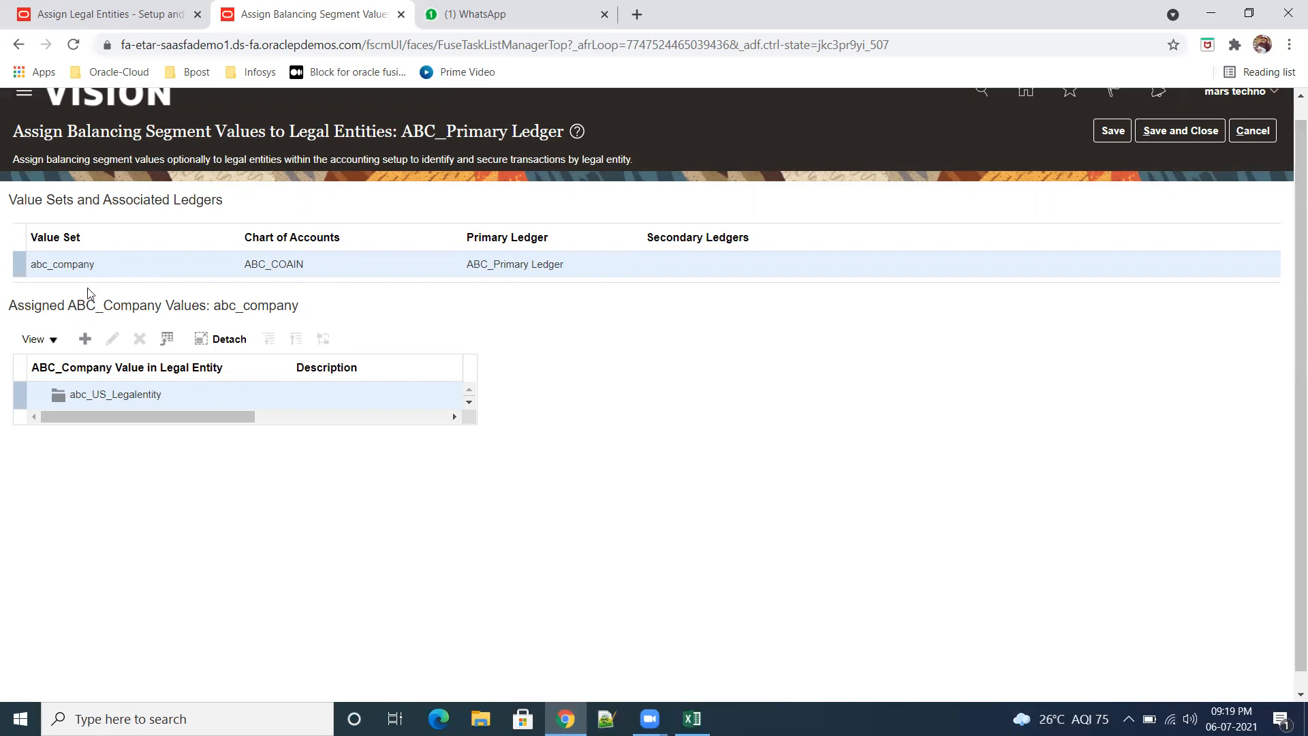
Step: Start a new ABC_Company value assignment, search the legal entities for abc_, and cancel both the search and the assignment
{"action": "left_click", "coordinate": [87, 340]}
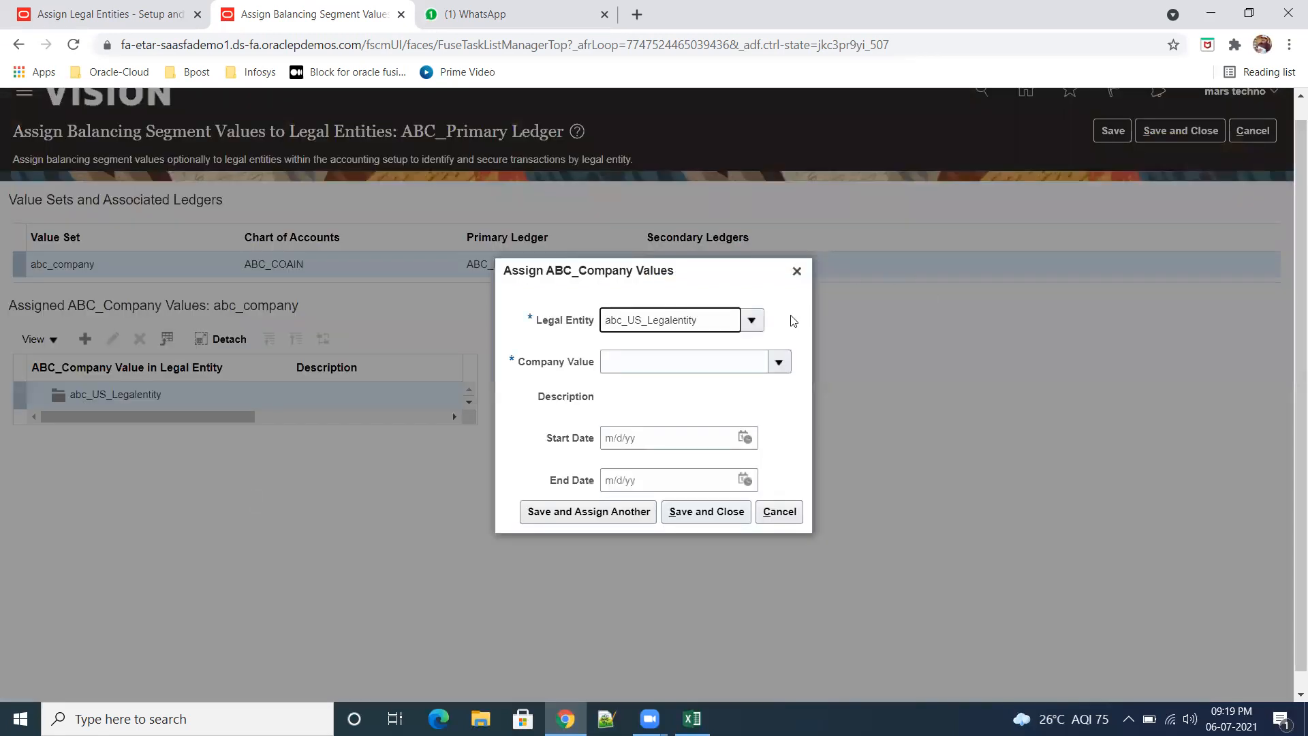
{"action": "left_click", "coordinate": [755, 321]}
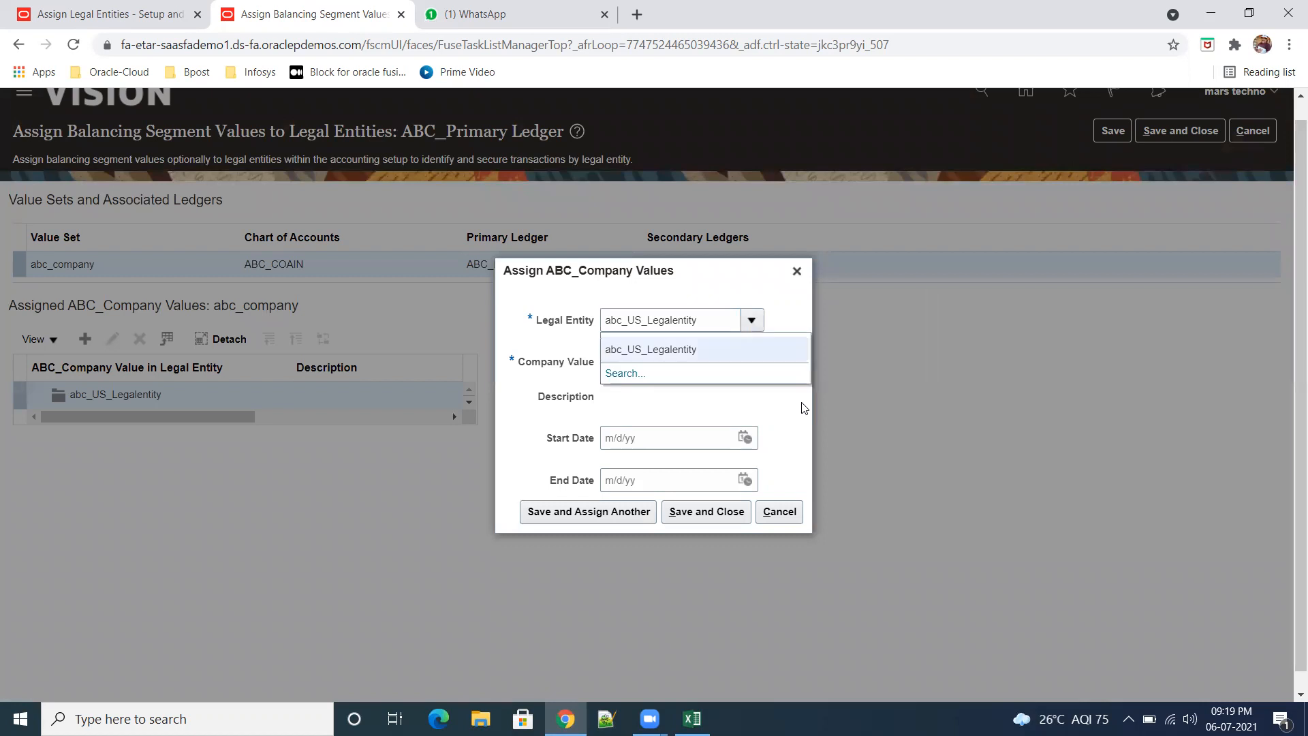
{"action": "left_click", "coordinate": [622, 373]}
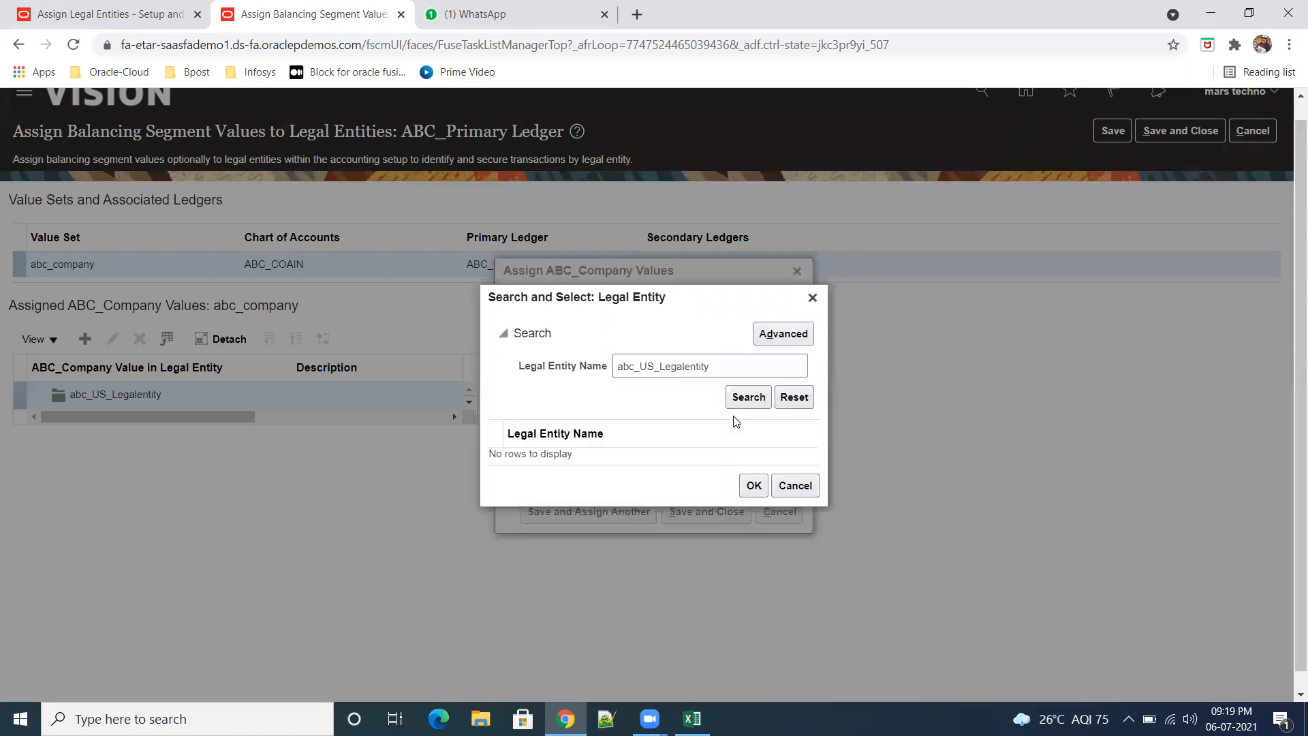
{"action": "left_click_drag", "start_coordinate": [713, 367], "coordinate": [638, 356]}
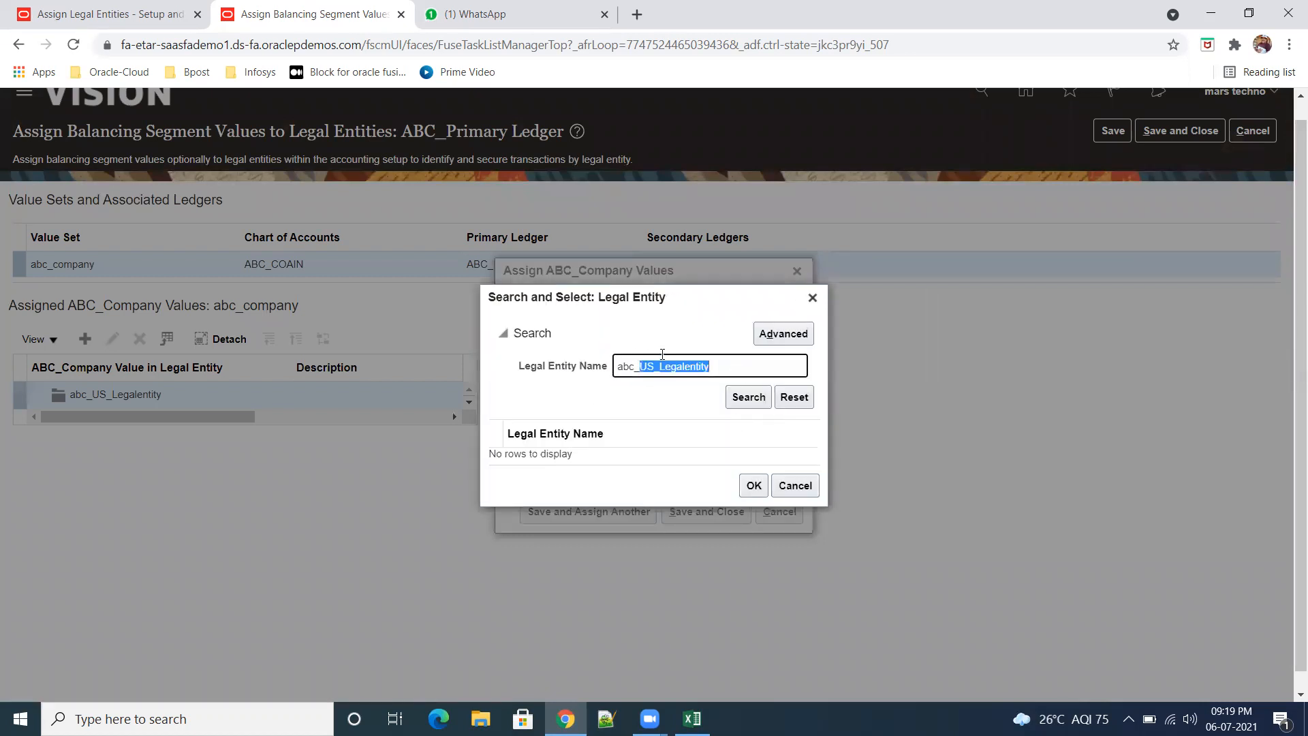
{"action": "key", "text": "BackSpace"}
{"action": "left_click", "coordinate": [749, 400]}
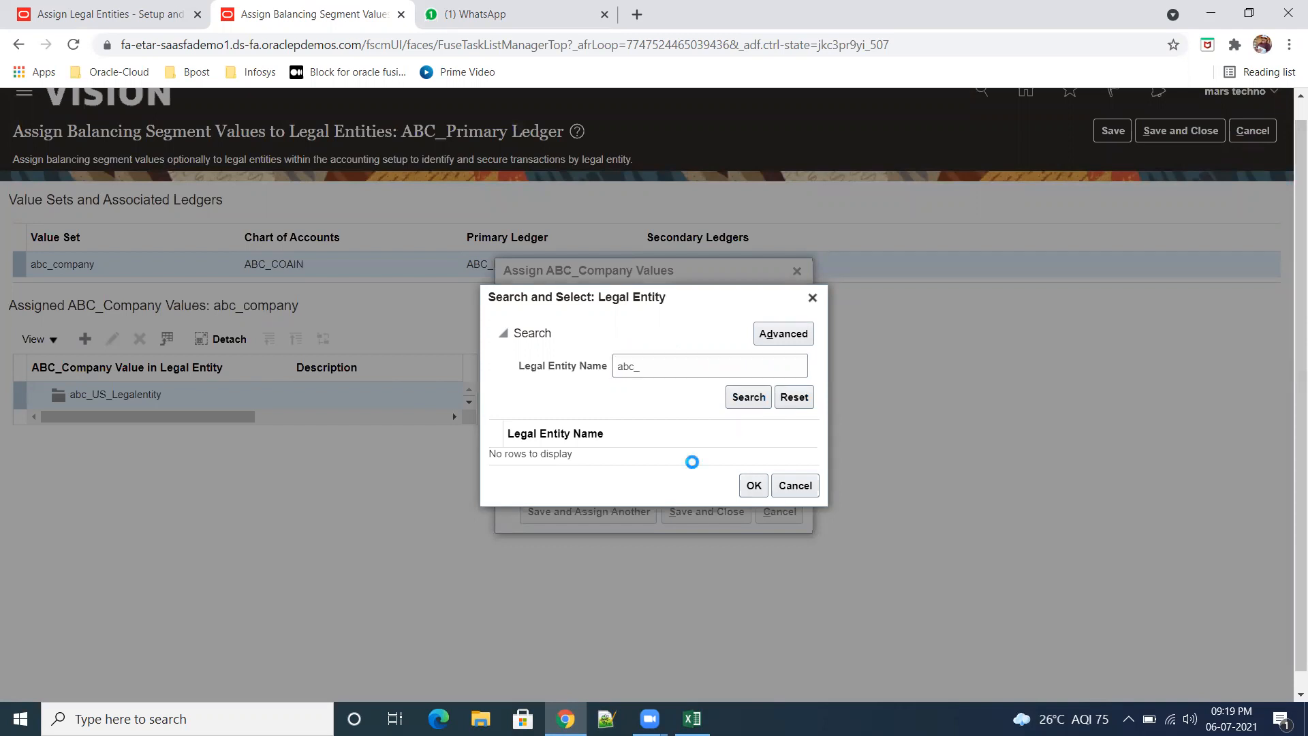
{"action": "left_click", "coordinate": [671, 366]}
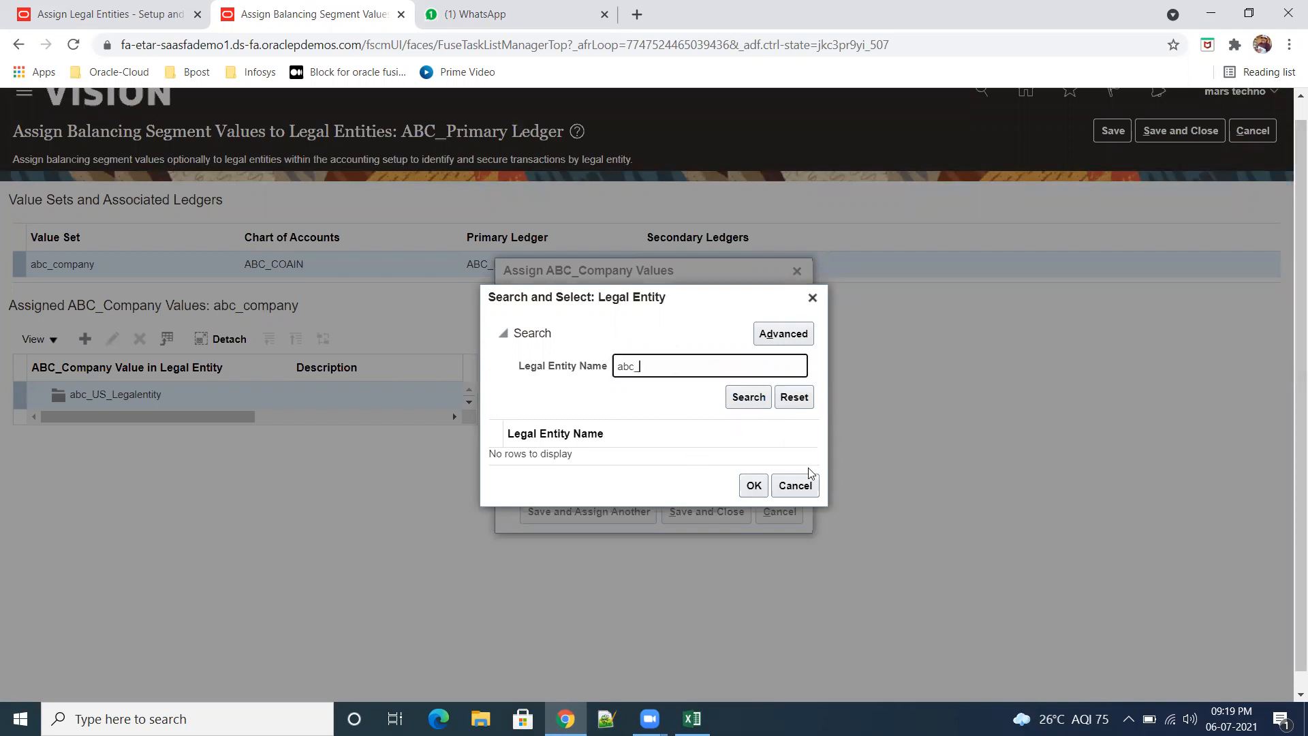
{"action": "left_click", "coordinate": [808, 482]}
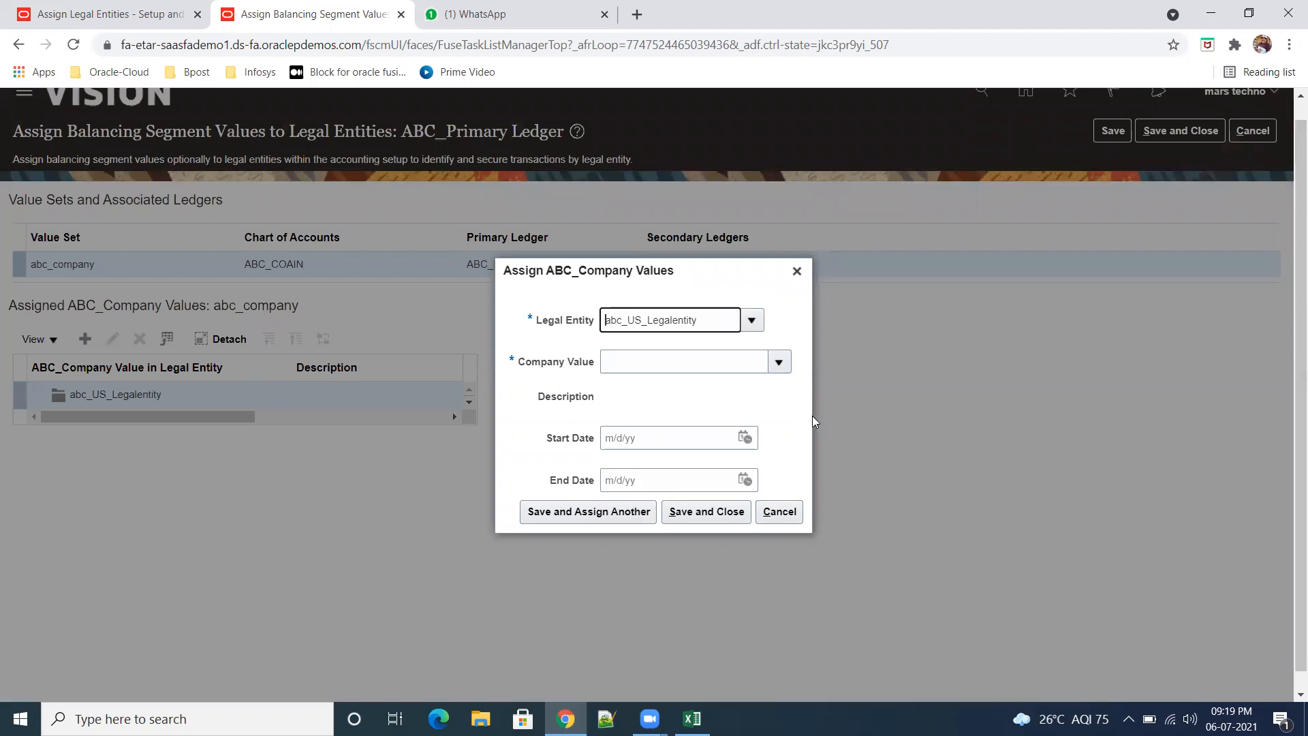
{"action": "left_click", "coordinate": [797, 271]}
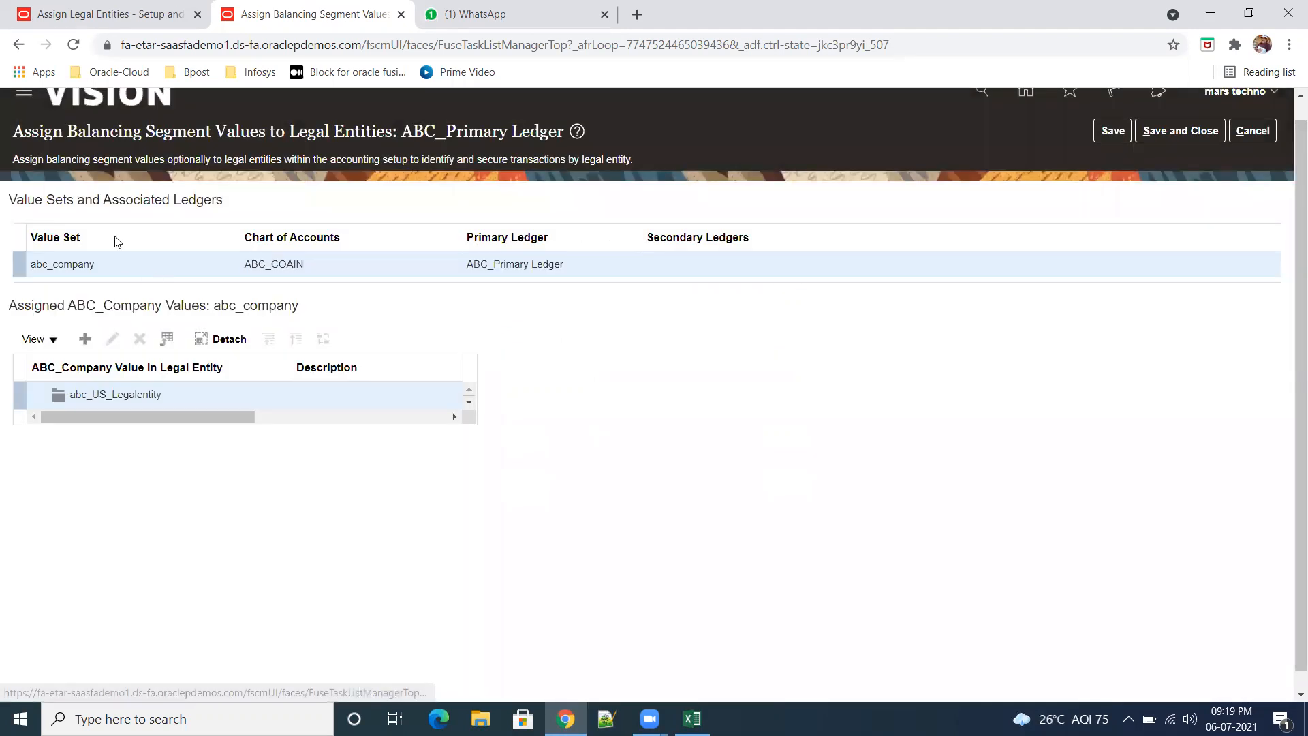
Step: Duplicate the Assign Balancing Segment Values to Legal Entities page in a new browser tab and return to the original page
{"action": "right_click", "coordinate": [283, 20]}
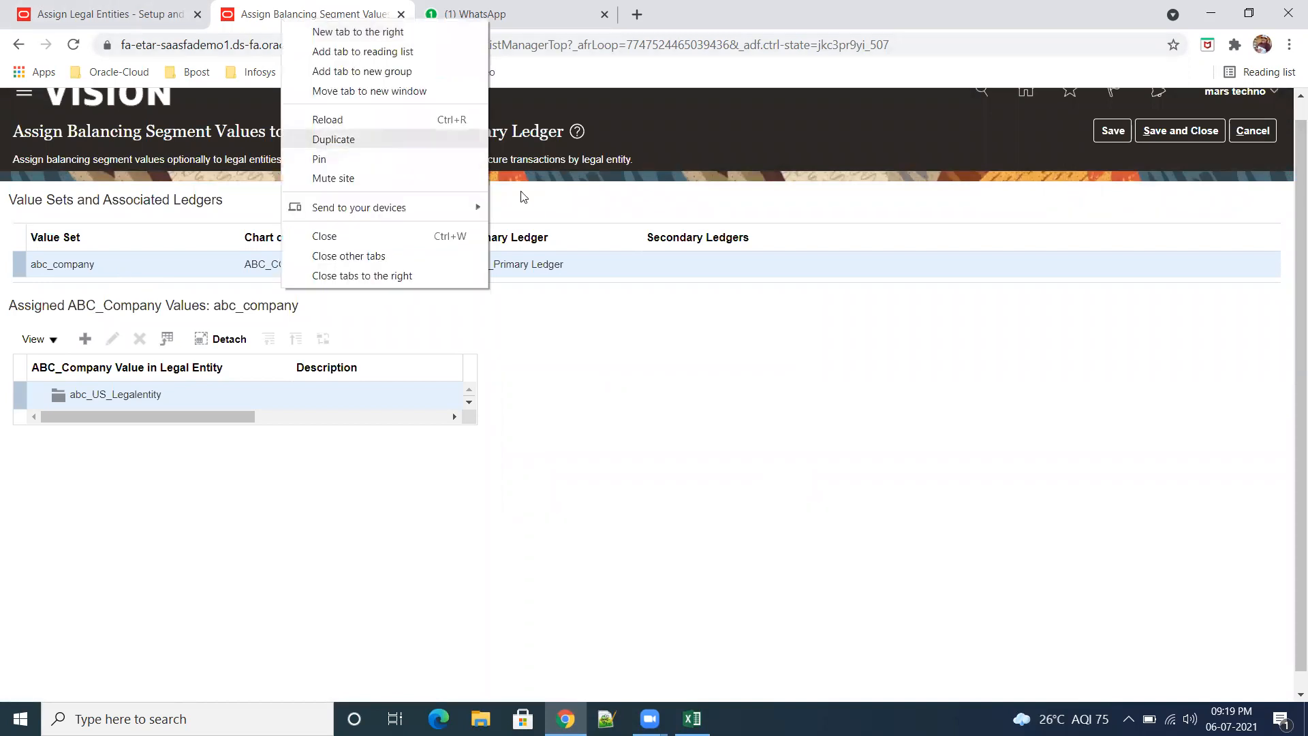
{"action": "left_click", "coordinate": [354, 141]}
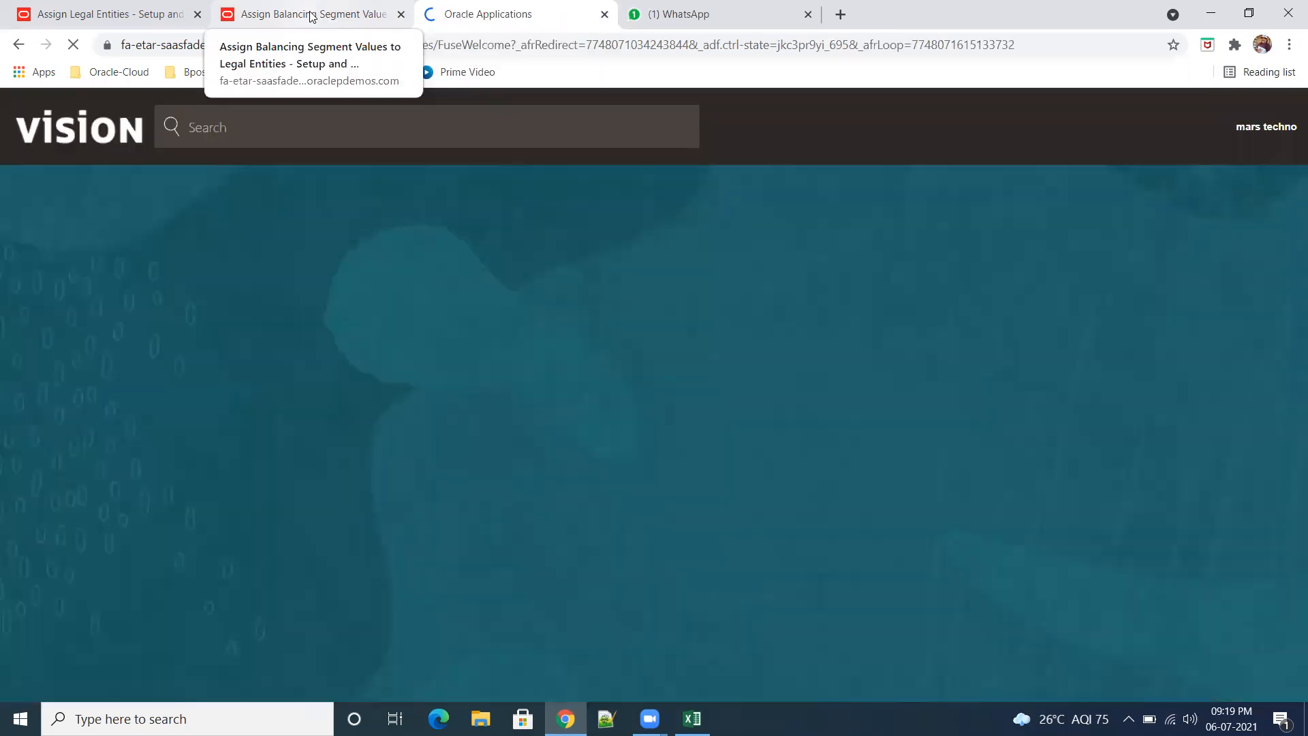
{"action": "left_click", "coordinate": [308, 14]}
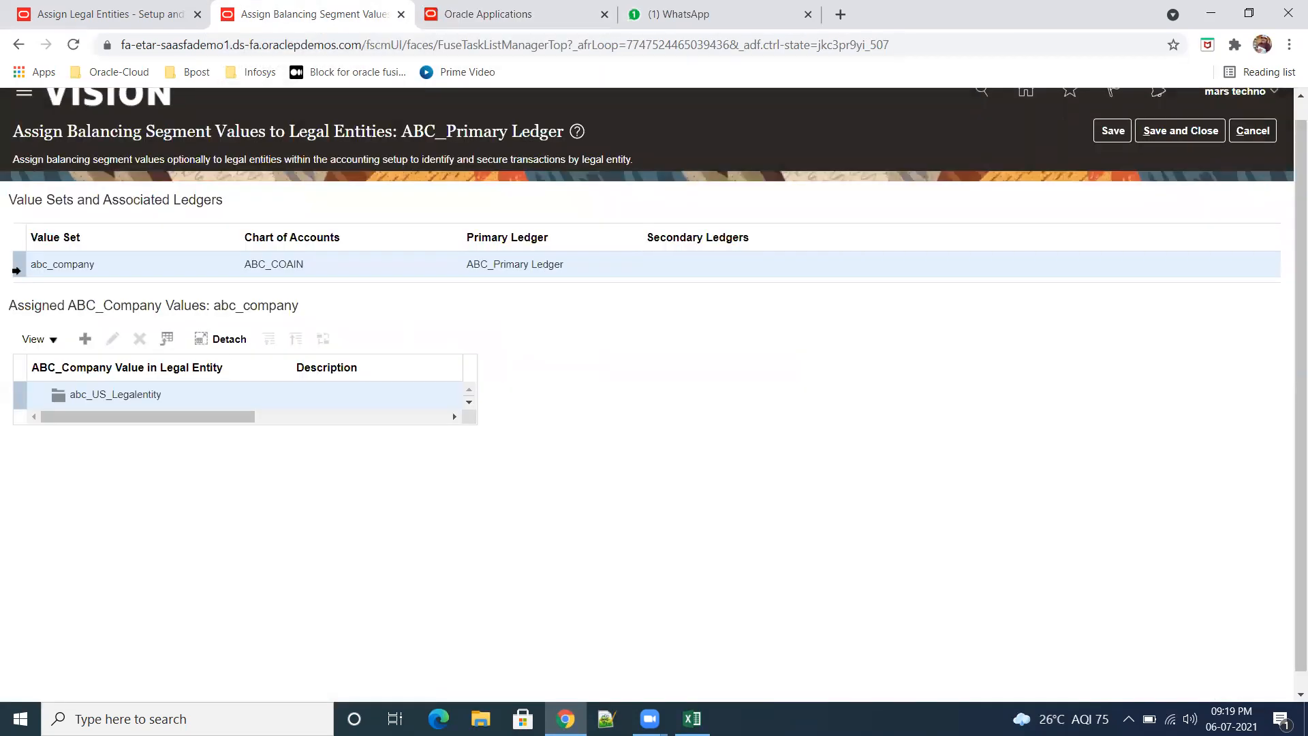
{"action": "left_click_drag", "start_coordinate": [34, 265], "coordinate": [103, 271]}
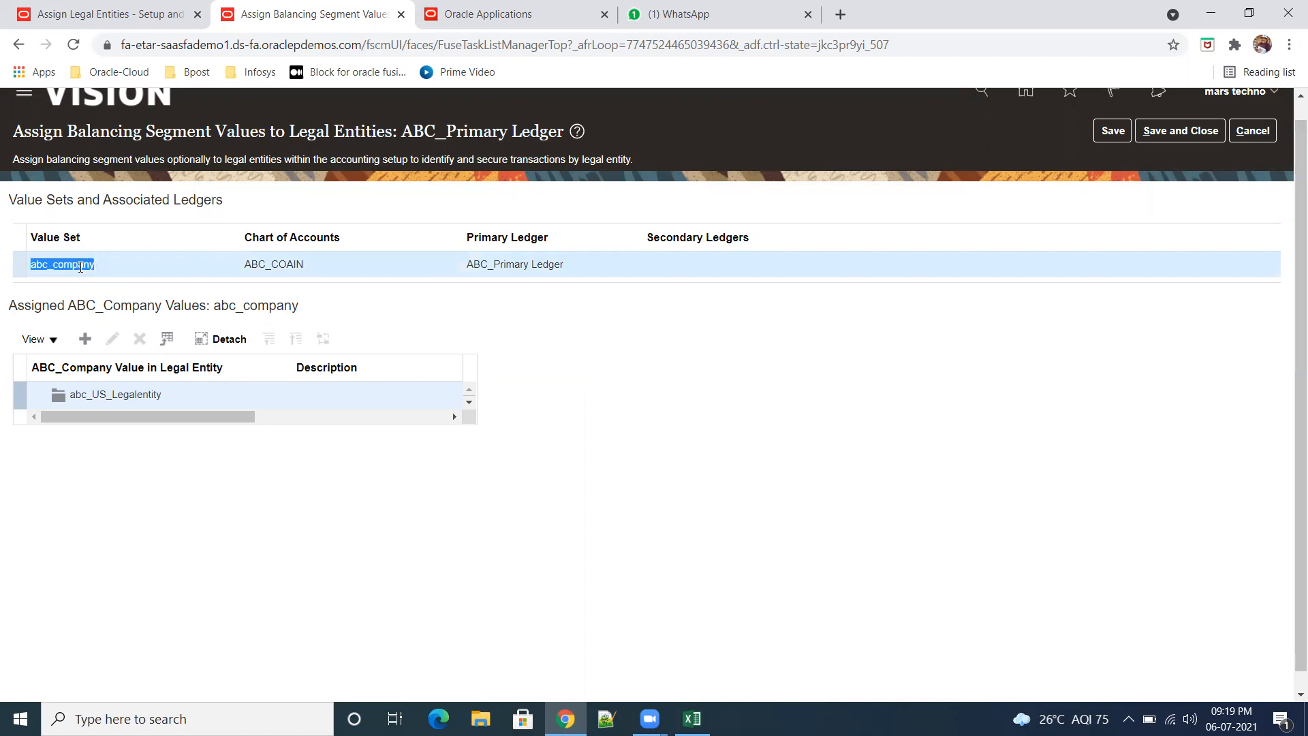
{"action": "left_click", "coordinate": [264, 395]}
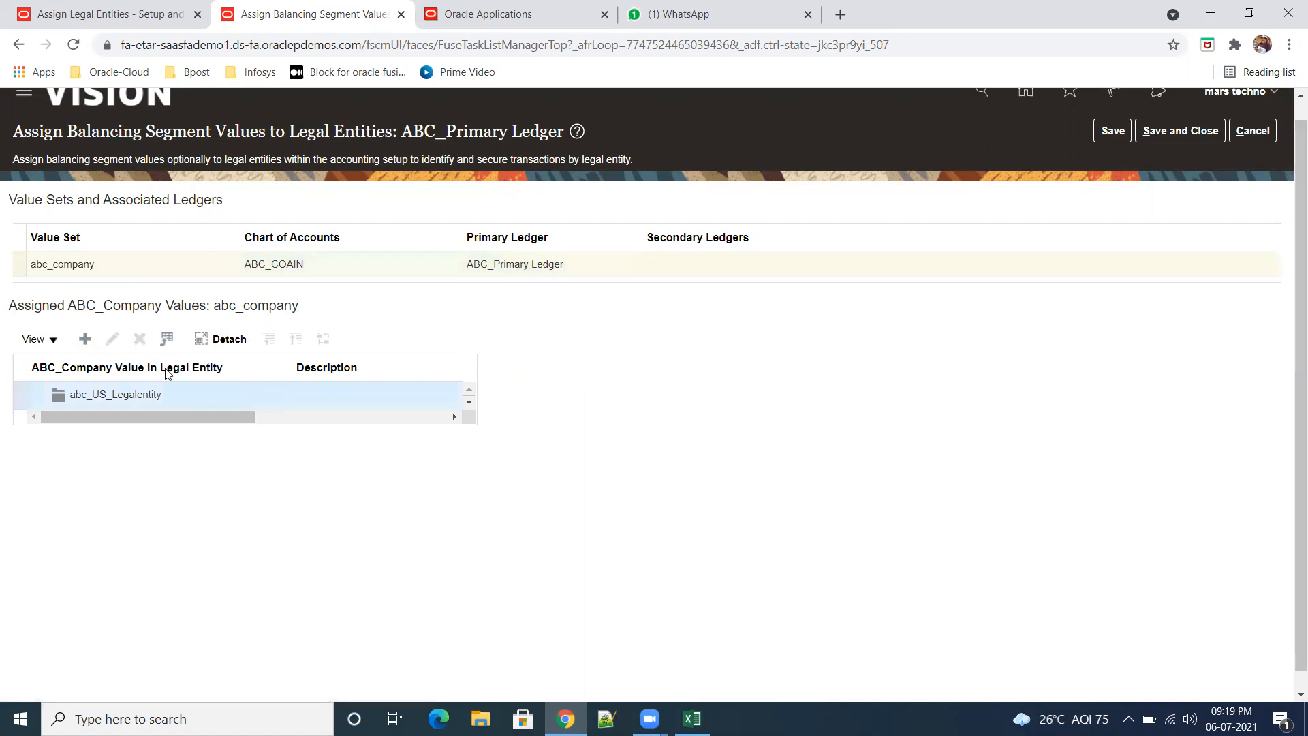
{"action": "left_click", "coordinate": [85, 339]}
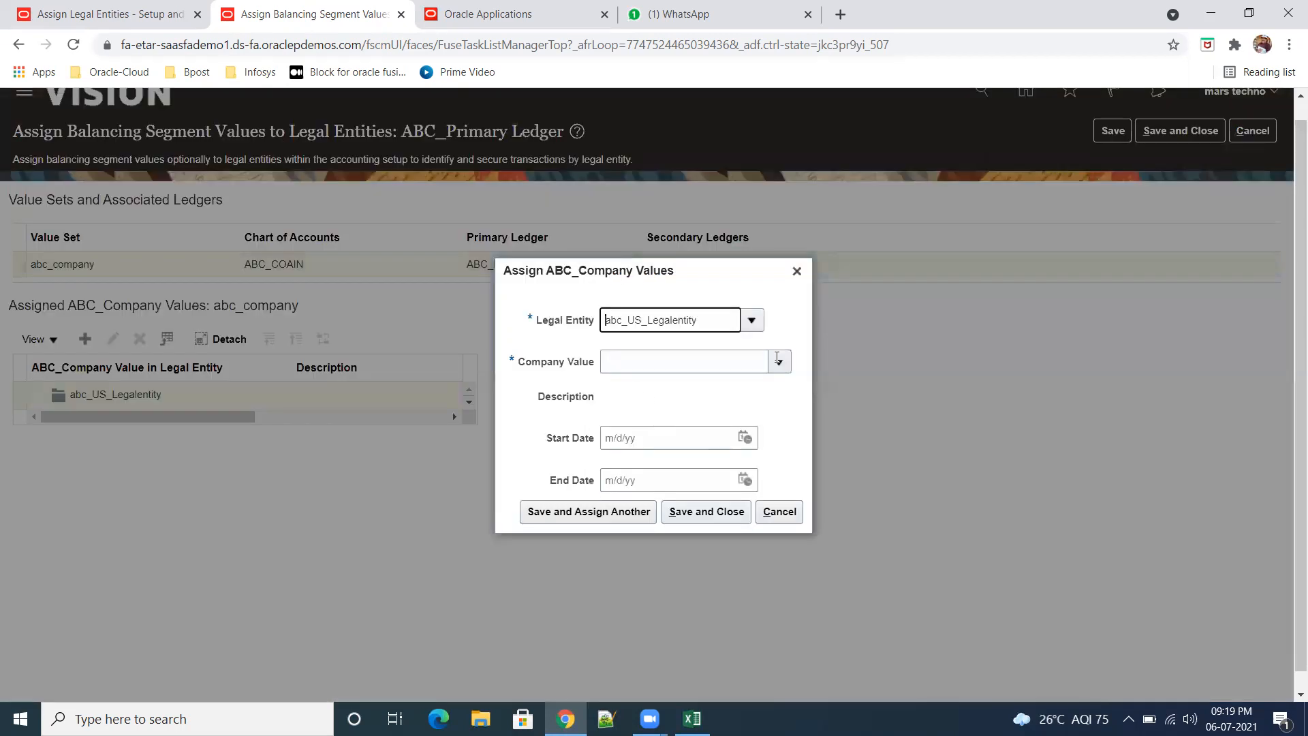
{"action": "left_click", "coordinate": [778, 360]}
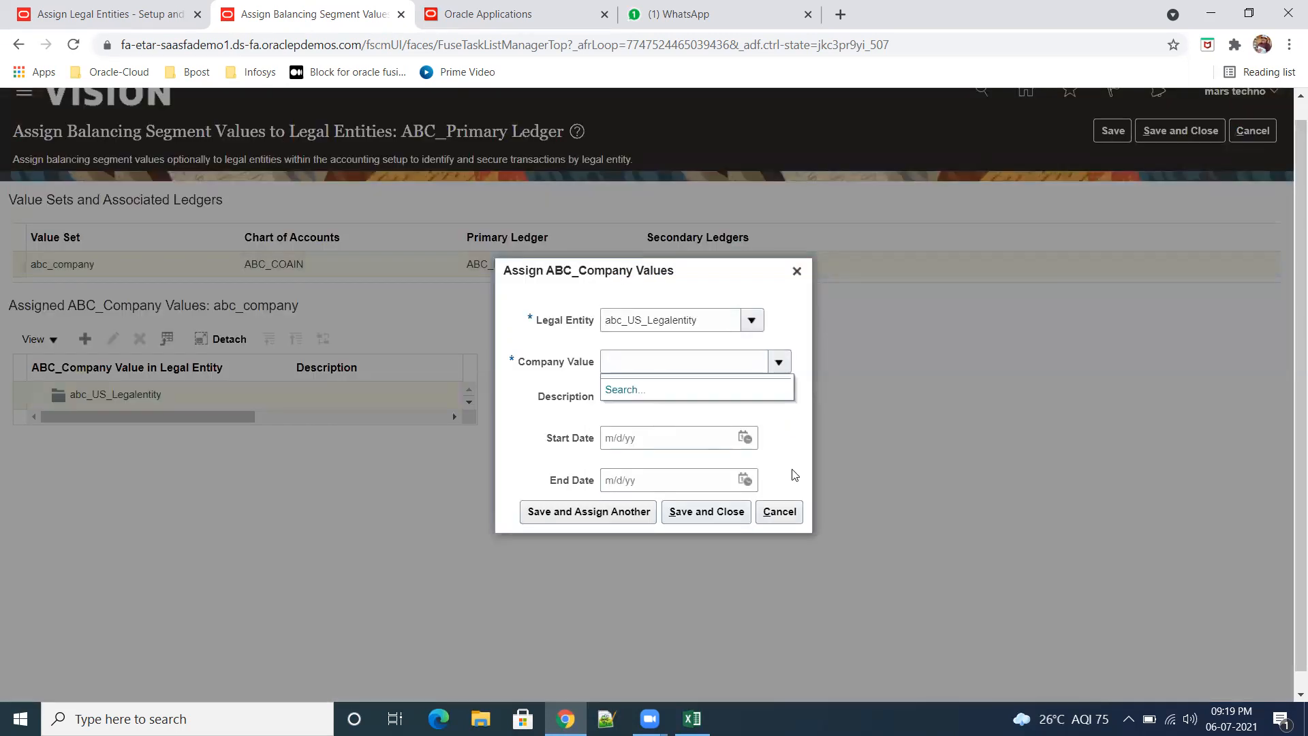
{"action": "left_click", "coordinate": [782, 512]}
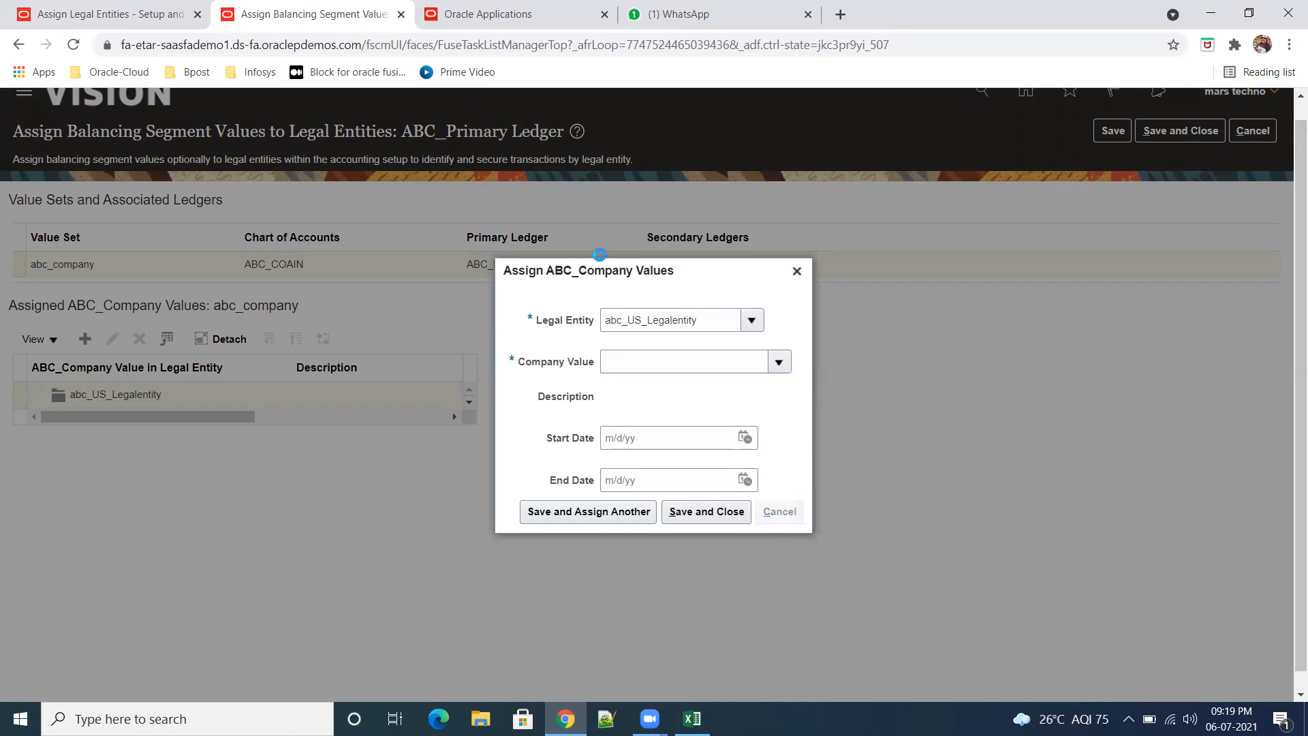
Step: Open Setup and Maintenance in the duplicated browser tab and change the setup offering to Financials
{"action": "key", "text": "ctrl+Tab"}
{"action": "left_click", "coordinate": [1269, 136]}
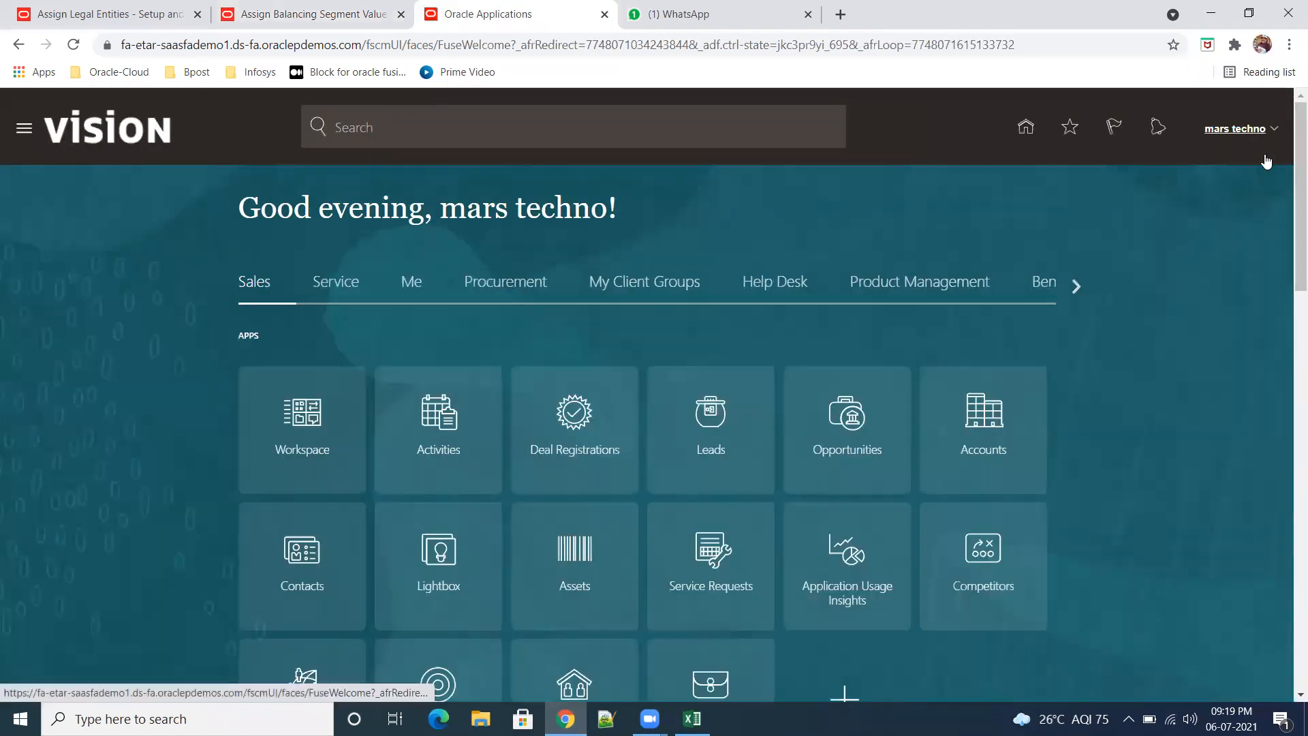
{"action": "left_click", "coordinate": [1009, 377]}
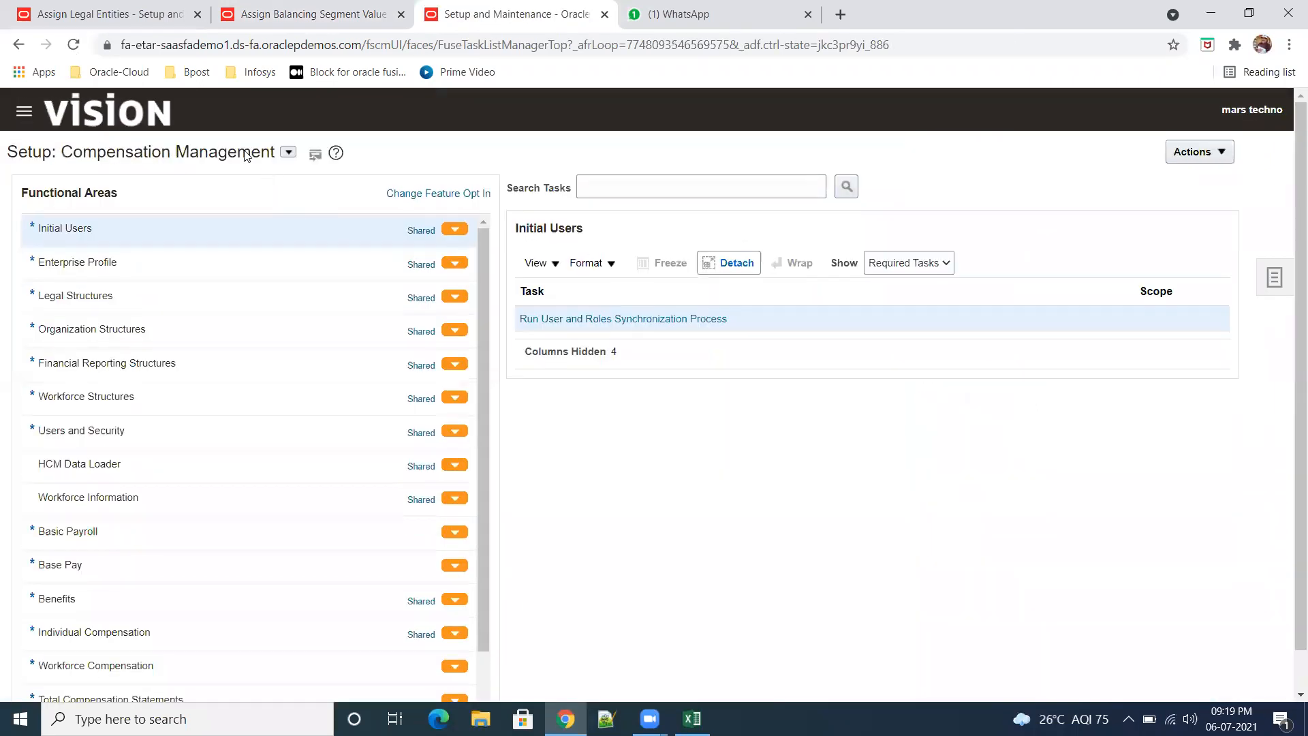
{"action": "left_click", "coordinate": [289, 151]}
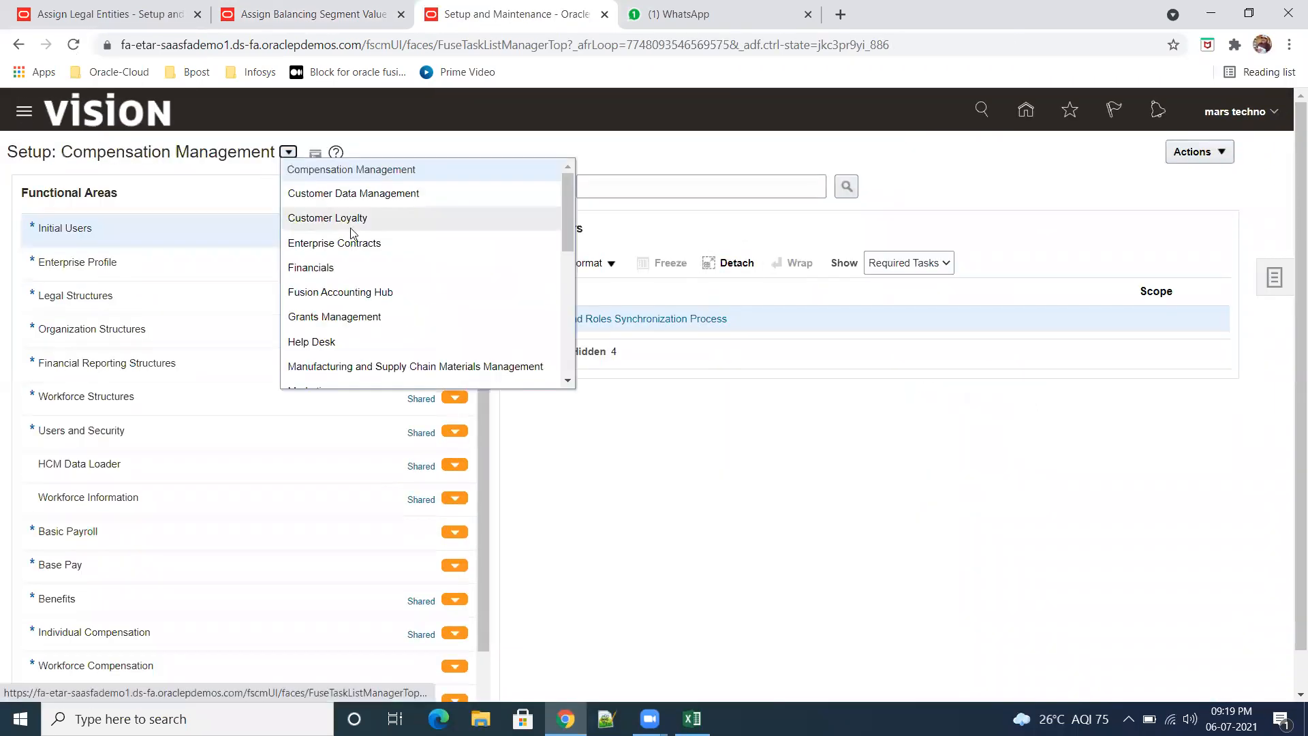
{"action": "left_click", "coordinate": [347, 273]}
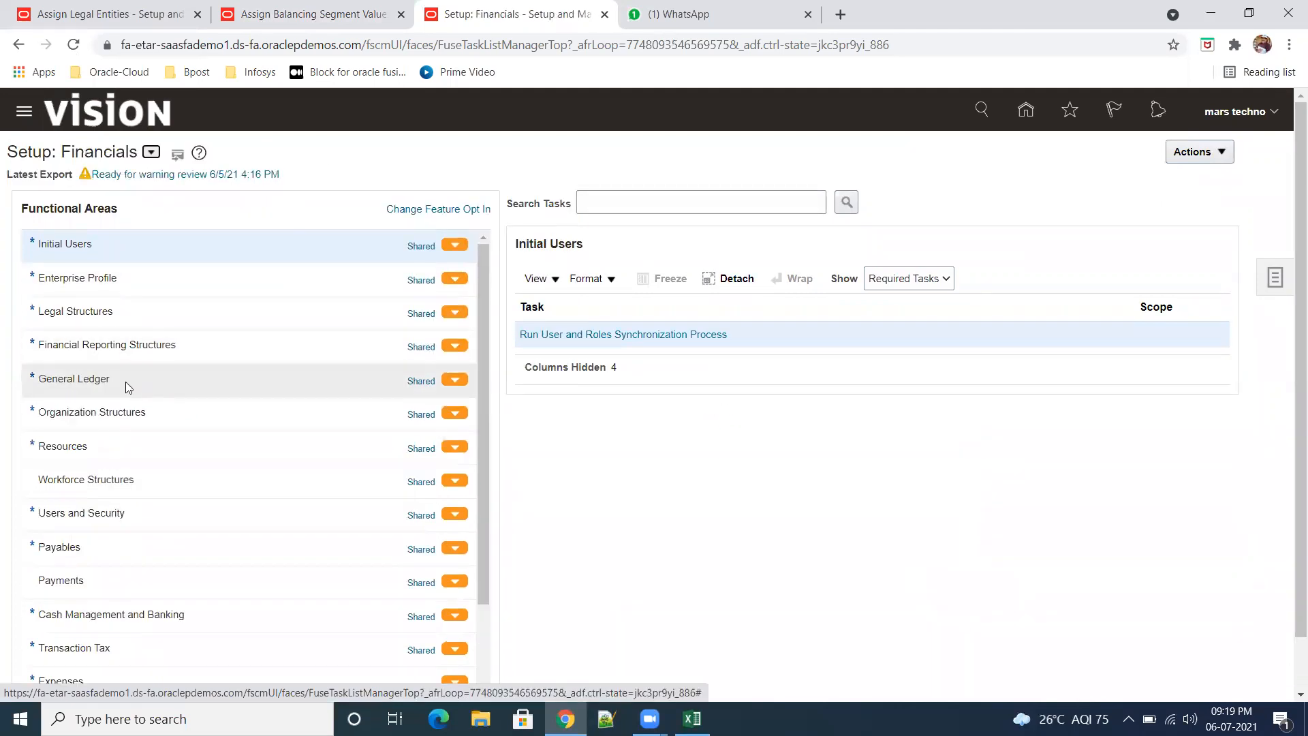
Step: Show all tasks of the General Ledger functional area
{"action": "left_click", "coordinate": [128, 387]}
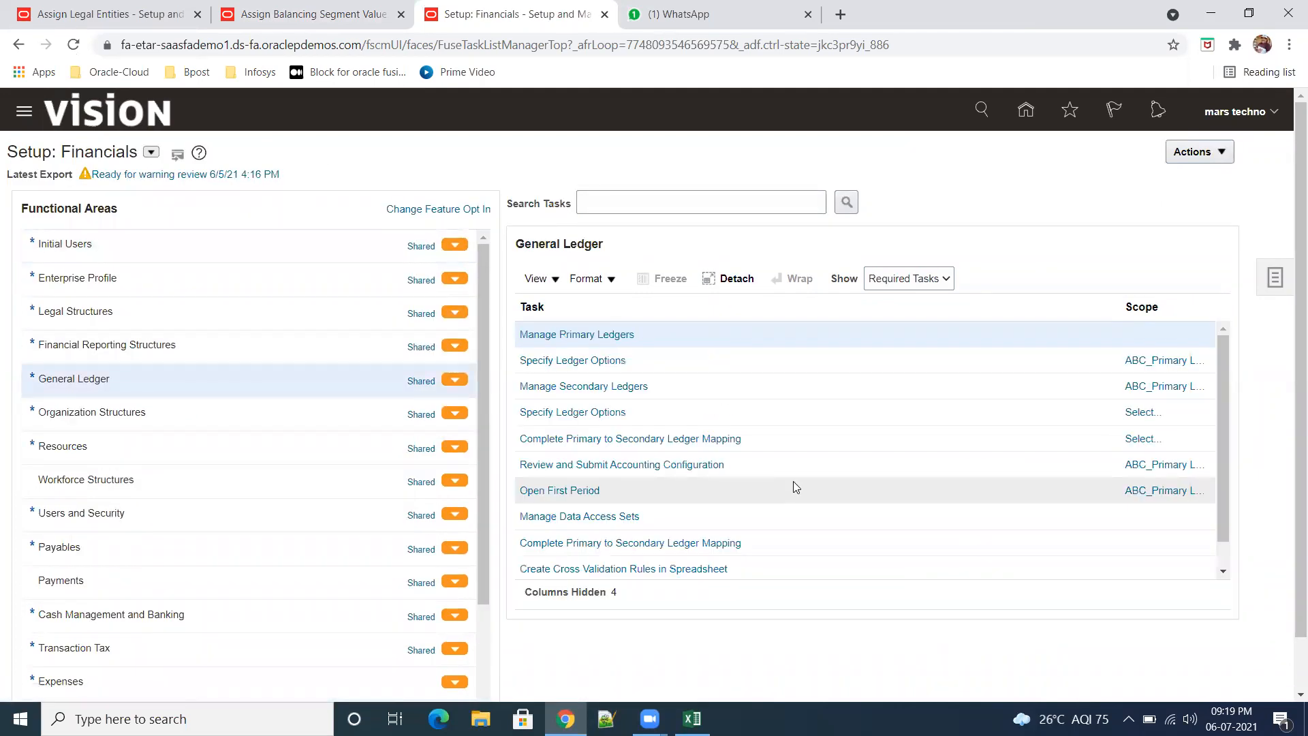
{"action": "left_click", "coordinate": [935, 284]}
{"action": "left_click", "coordinate": [931, 298]}
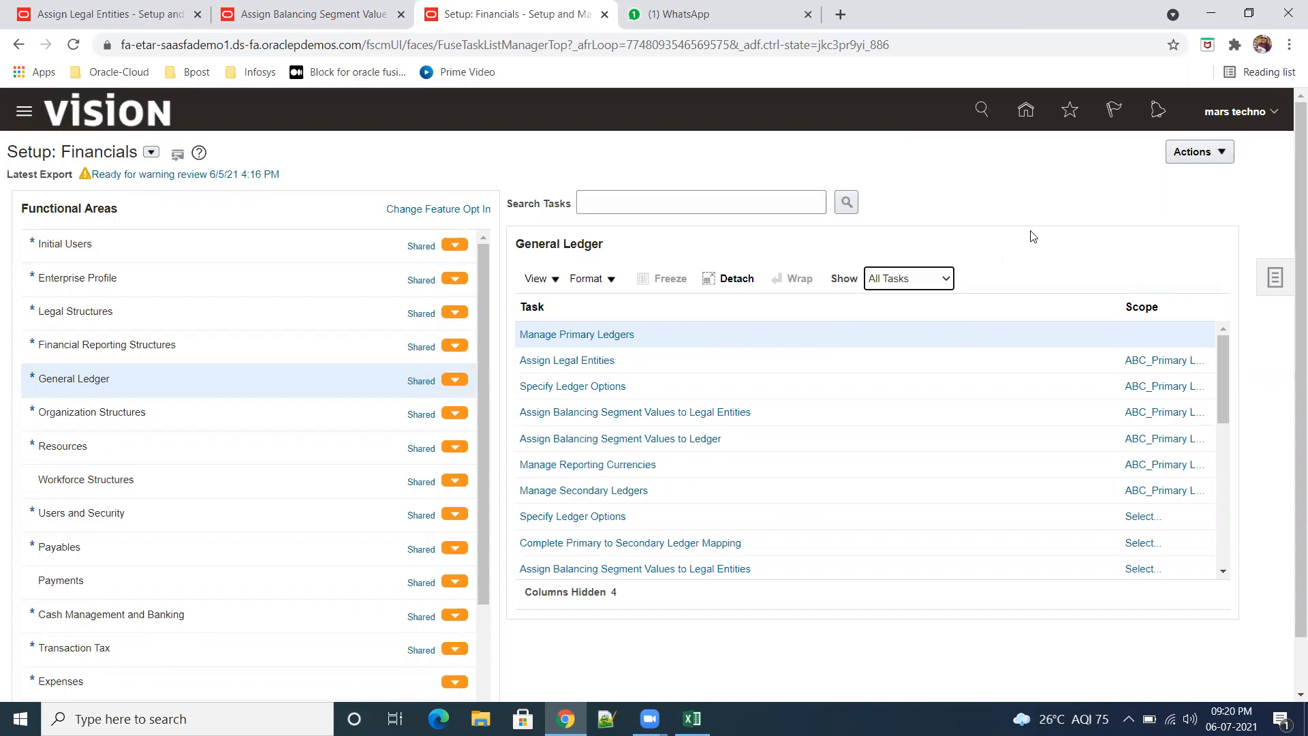
{"action": "mouse_move", "coordinate": [1225, 353]}
{"action": "left_mouse_down"}
{"action": "mouse_move", "coordinate": [1228, 389]}
{"action": "mouse_move", "coordinate": [1224, 348]}
{"action": "left_mouse_up"}
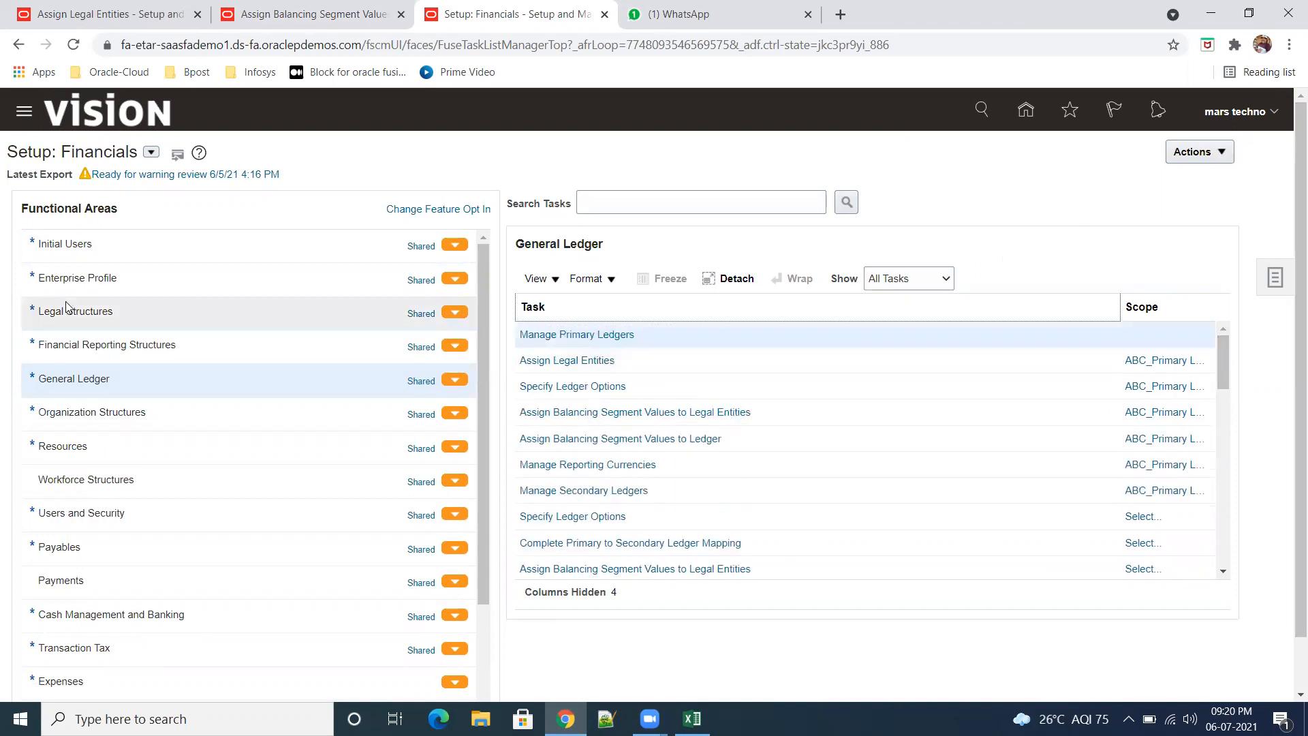
Step: Open Manage Chart of Accounts Structure Instances under Financial Reporting Structures, search the key flexfields, and open the Accounting Flexfield's structure instances
{"action": "left_click", "coordinate": [126, 344]}
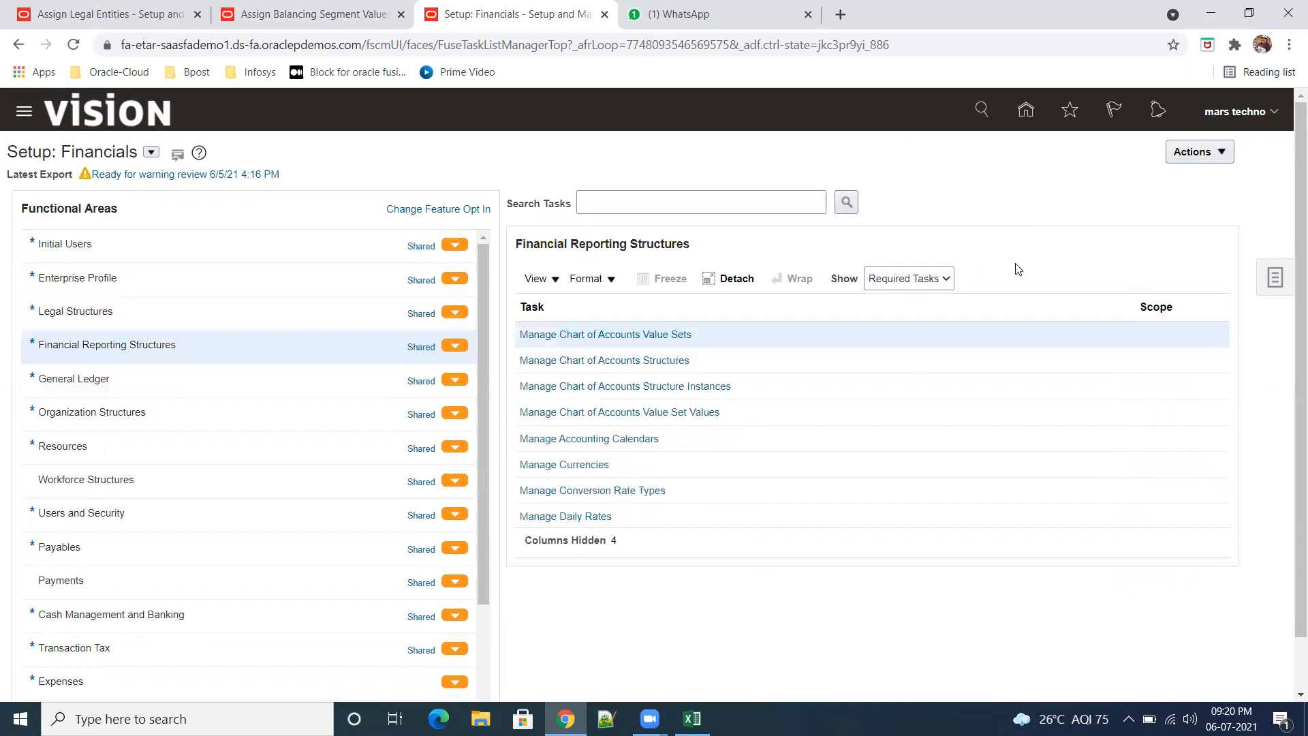
{"action": "left_click", "coordinate": [681, 394]}
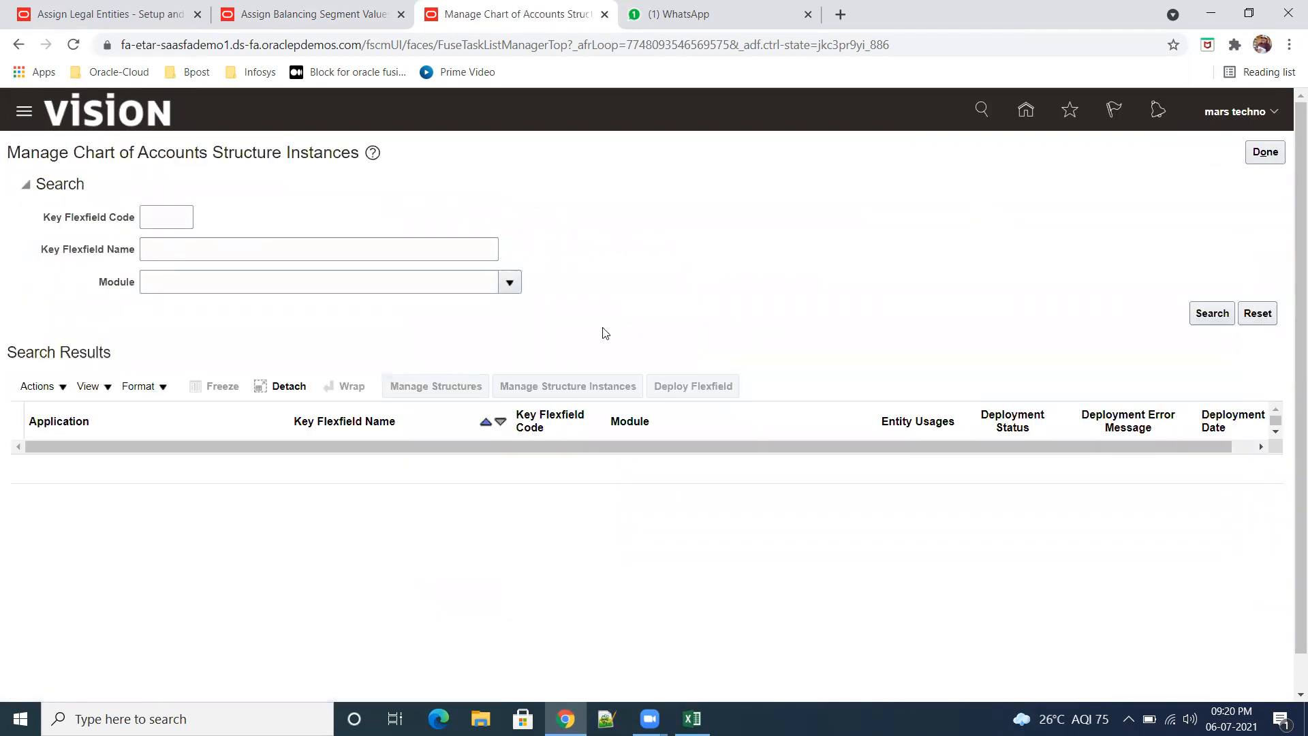
{"action": "left_click", "coordinate": [1201, 319]}
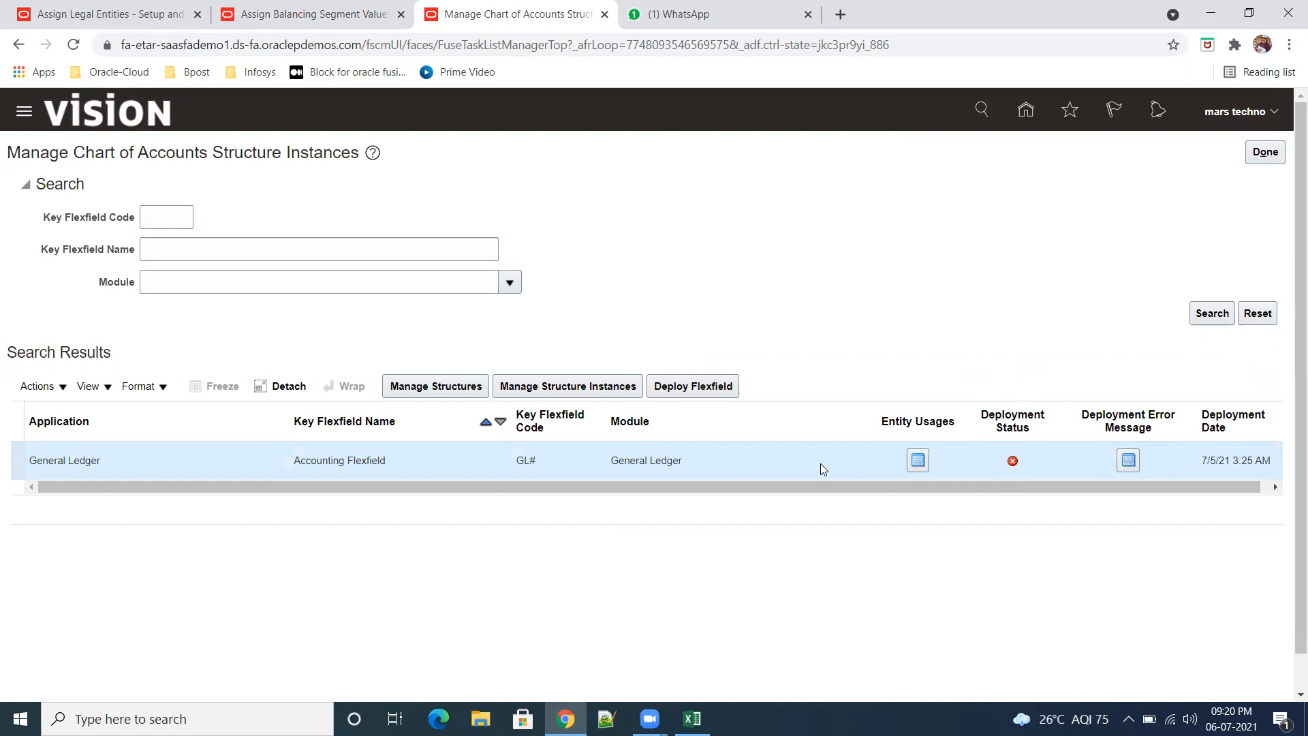
{"action": "left_click", "coordinate": [587, 389]}
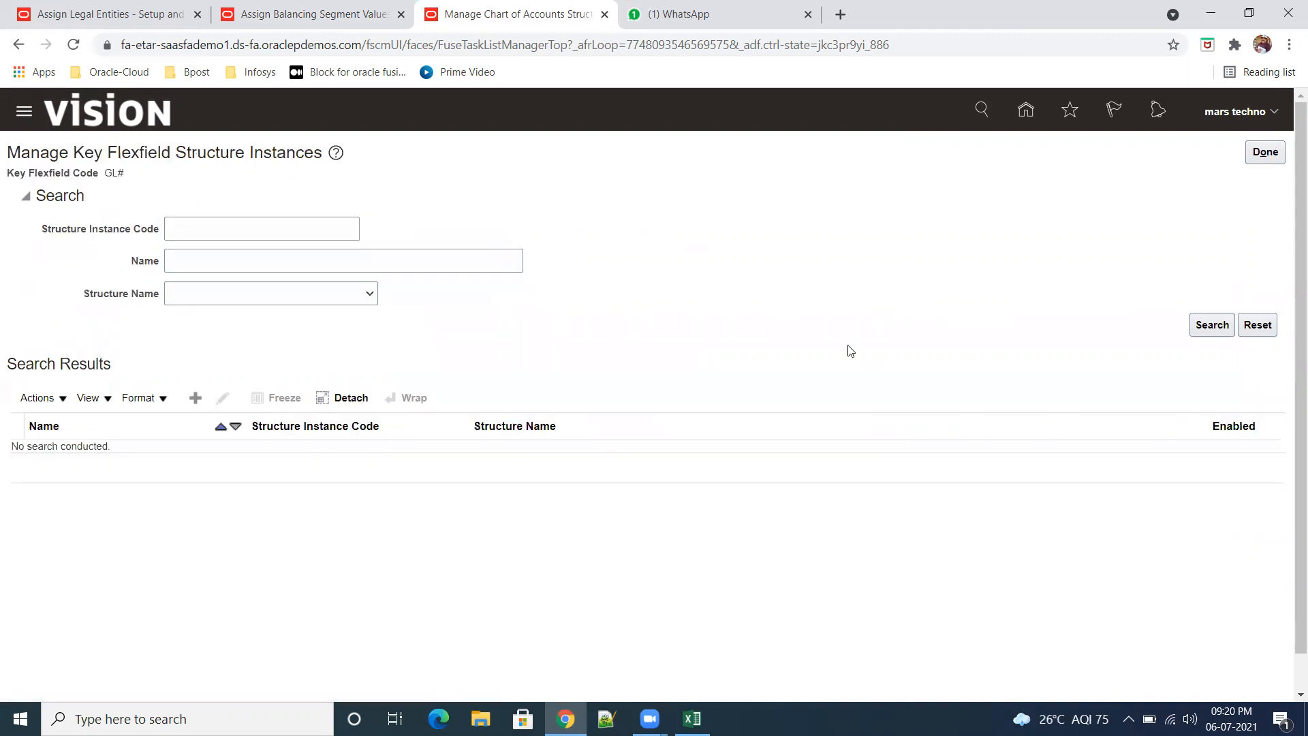
Step: Search the structure instances for the code abc and open ABC_COAIN for editing
{"action": "left_click", "coordinate": [255, 232]}
{"action": "left_click", "coordinate": [1199, 328]}
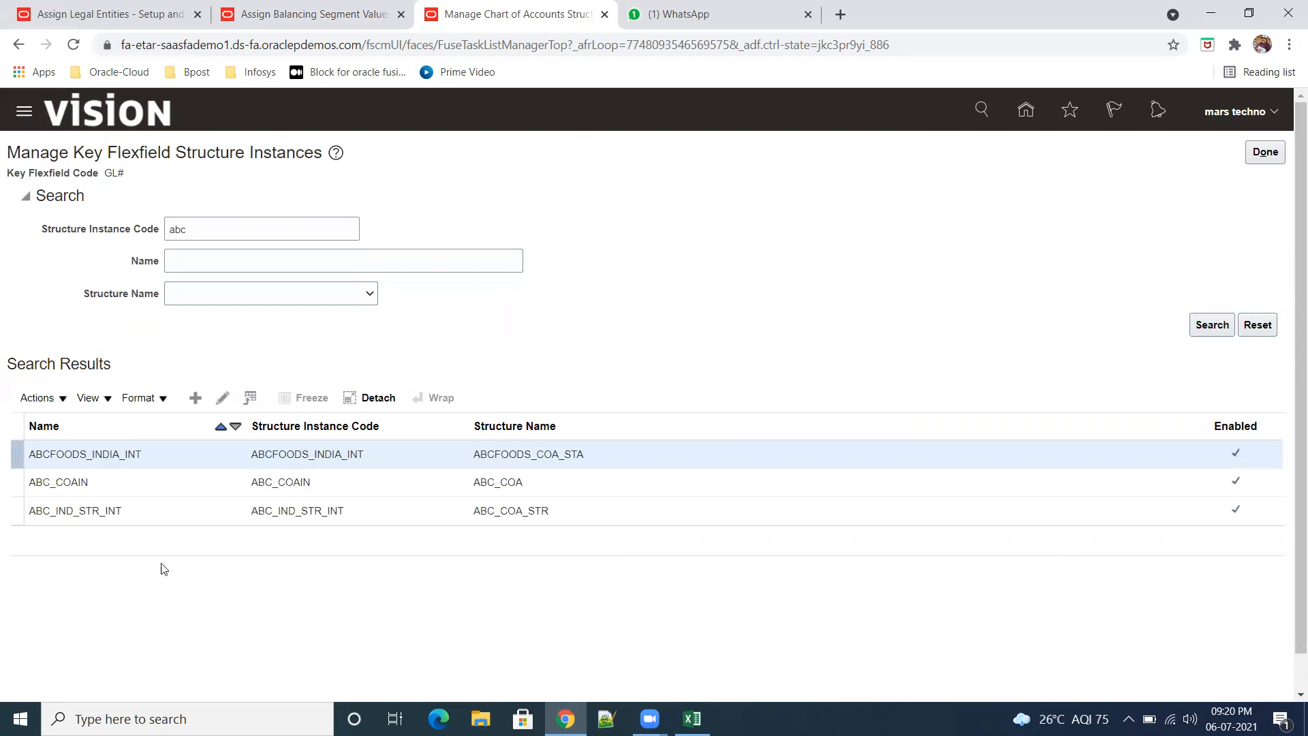
{"action": "left_click", "coordinate": [166, 485]}
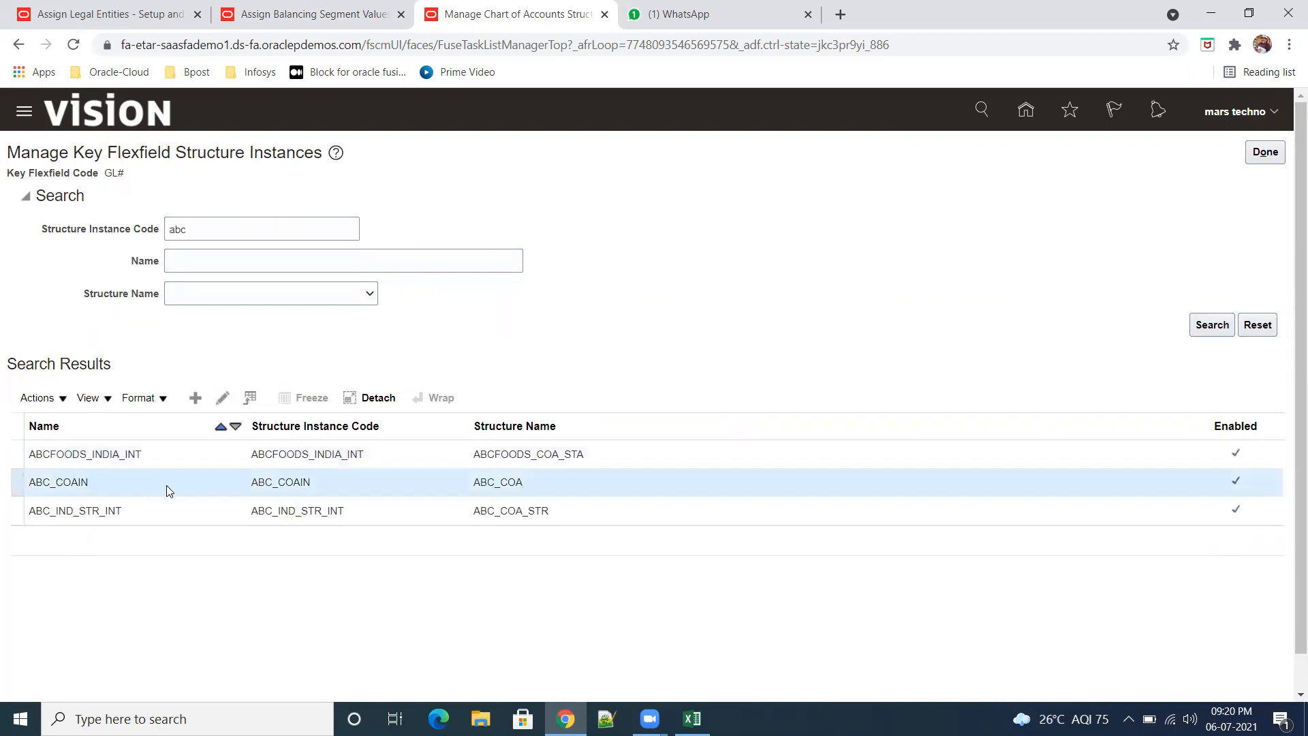
{"action": "left_click", "coordinate": [223, 397]}
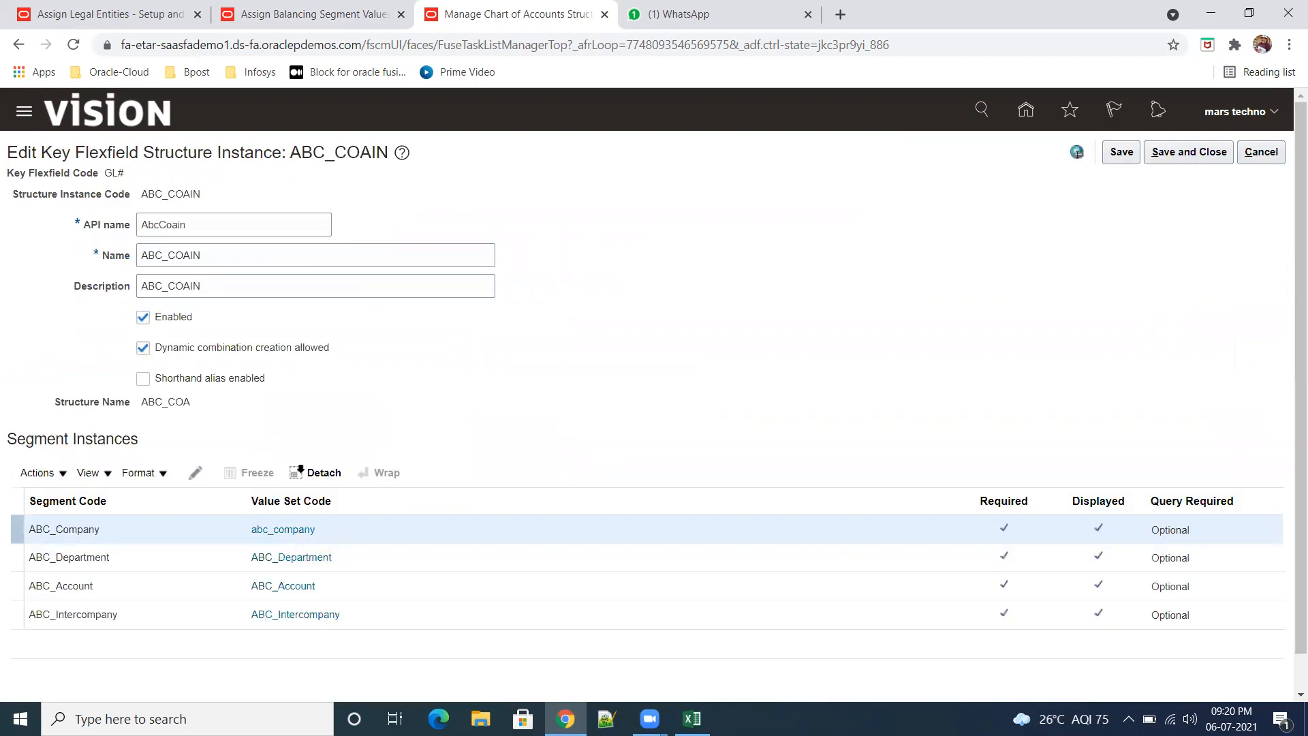
Step: Inspect the settings of the ABC_Company segment instance in ABC_COAIN and close them without changes
{"action": "left_click_drag", "start_coordinate": [156, 323], "coordinate": [185, 327]}
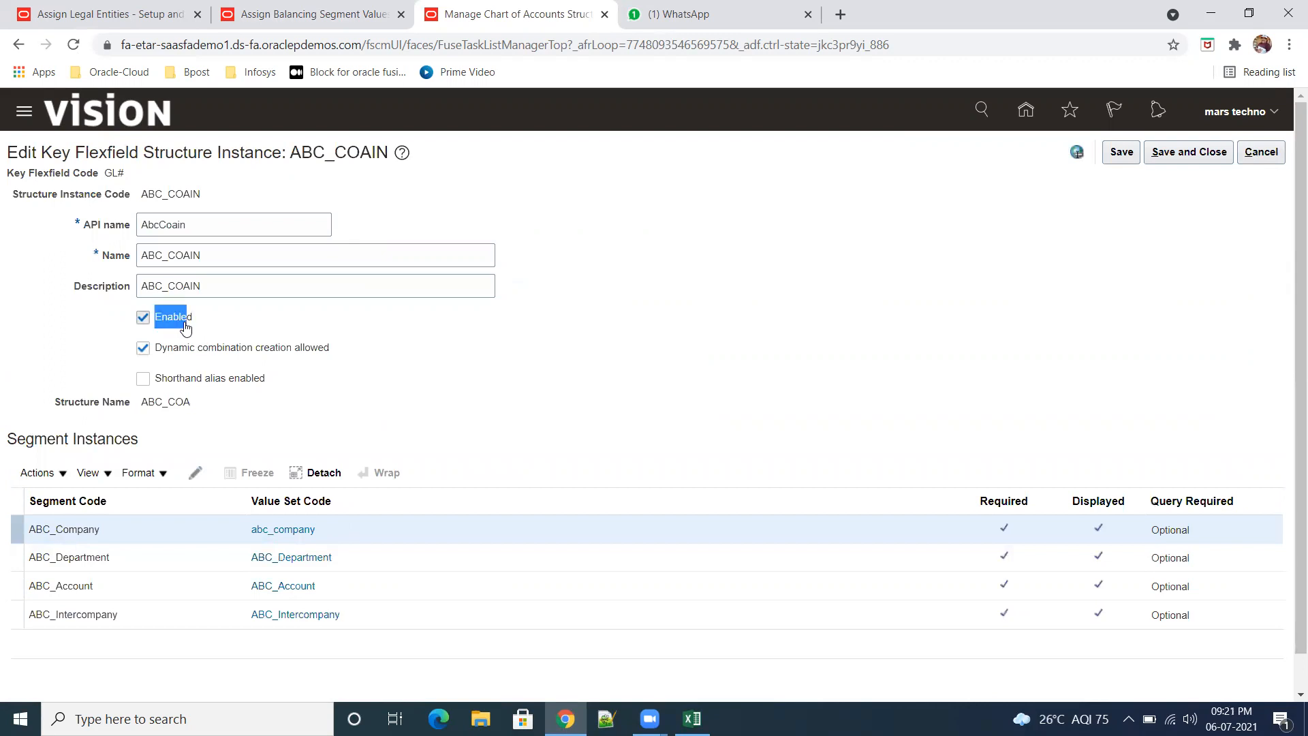
{"action": "left_click", "coordinate": [421, 411]}
{"action": "left_click", "coordinate": [196, 475]}
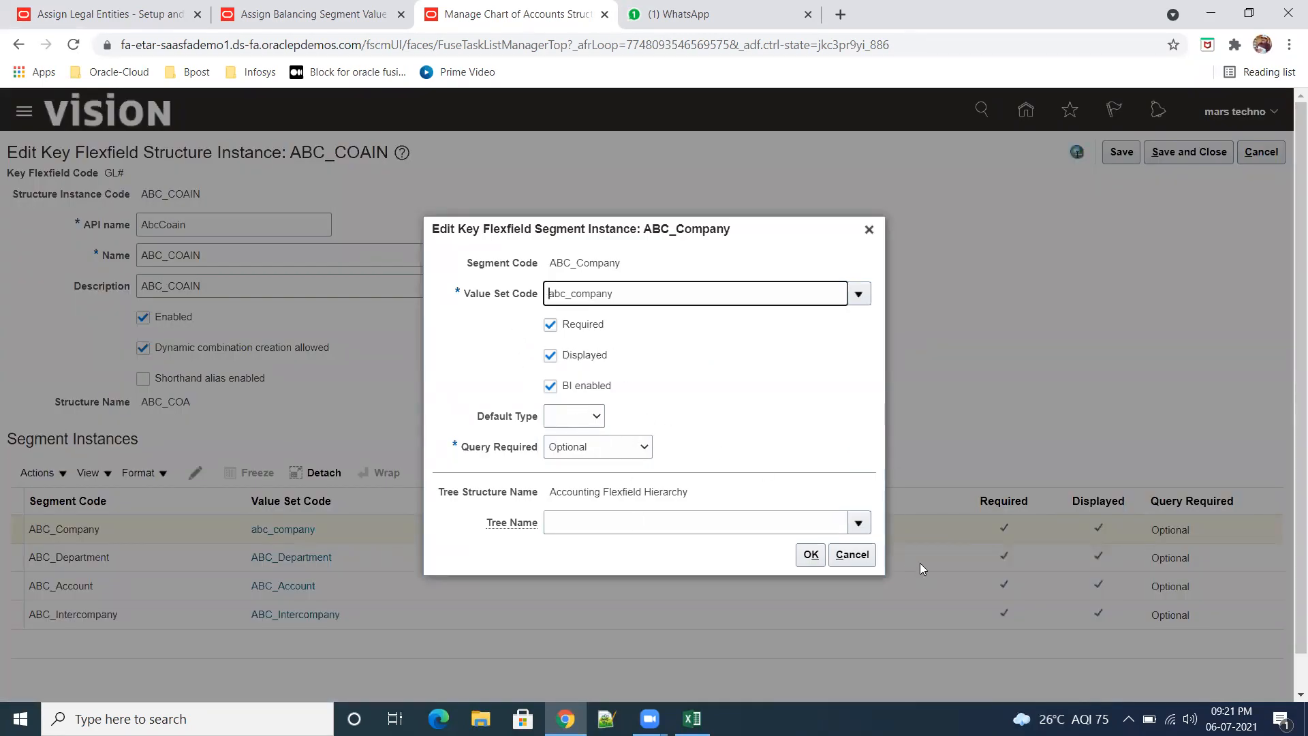
{"action": "left_click", "coordinate": [856, 555]}
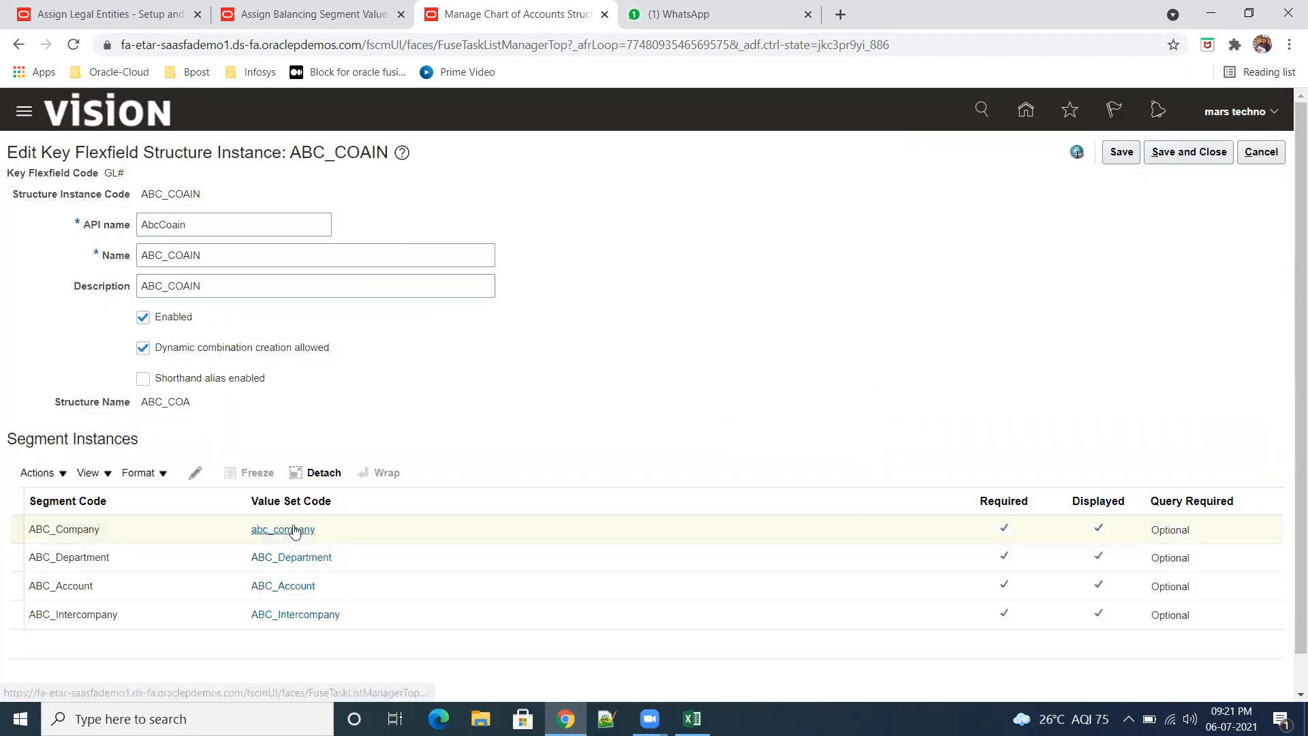
Step: Look up all values of the abc_company value set, and return to Manage Chart of Accounts Structure Instances without saving
{"action": "left_click", "coordinate": [295, 531]}
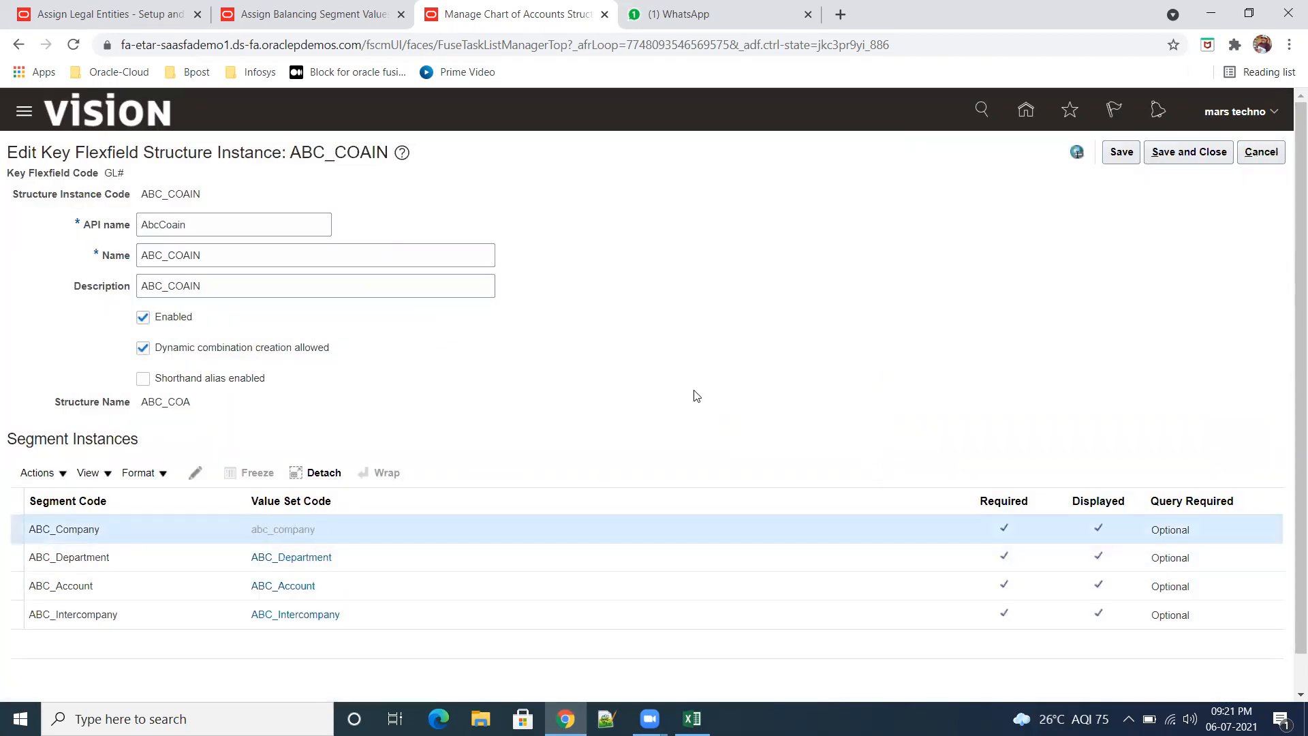
{"action": "left_click", "coordinate": [535, 207]}
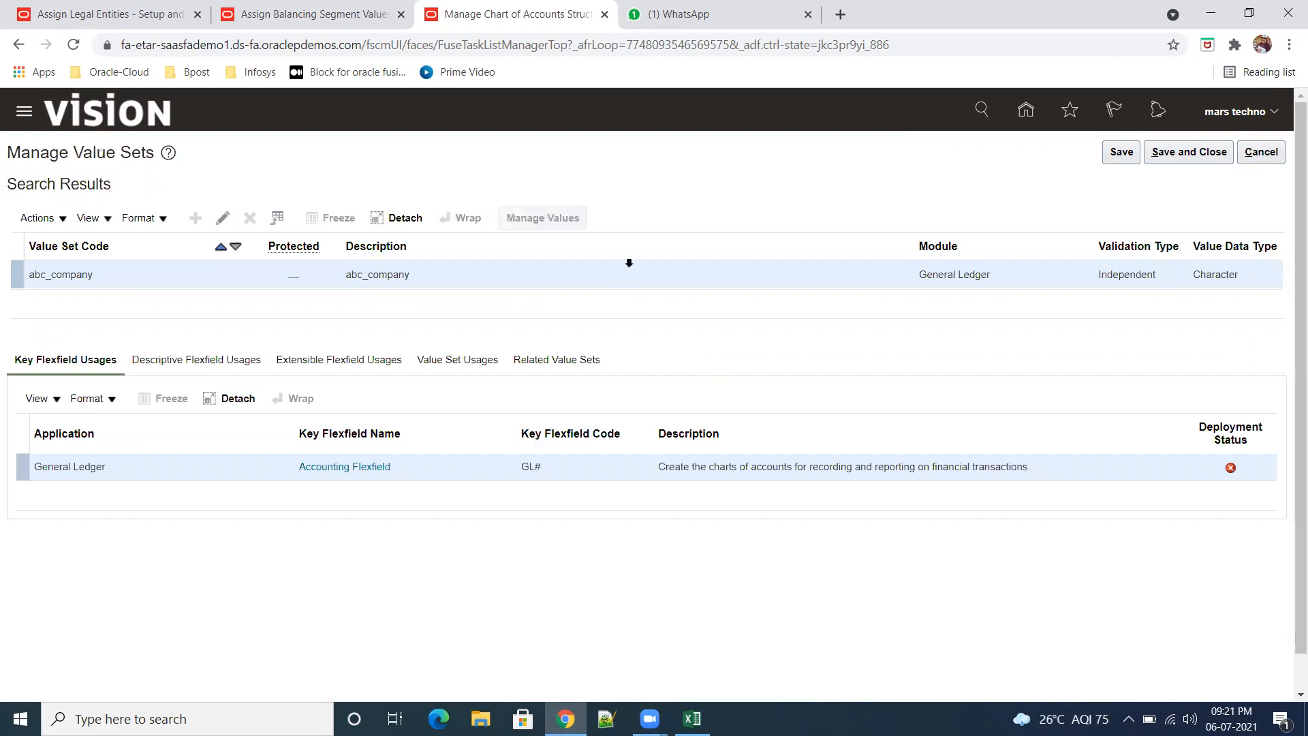
{"action": "left_click", "coordinate": [1207, 331]}
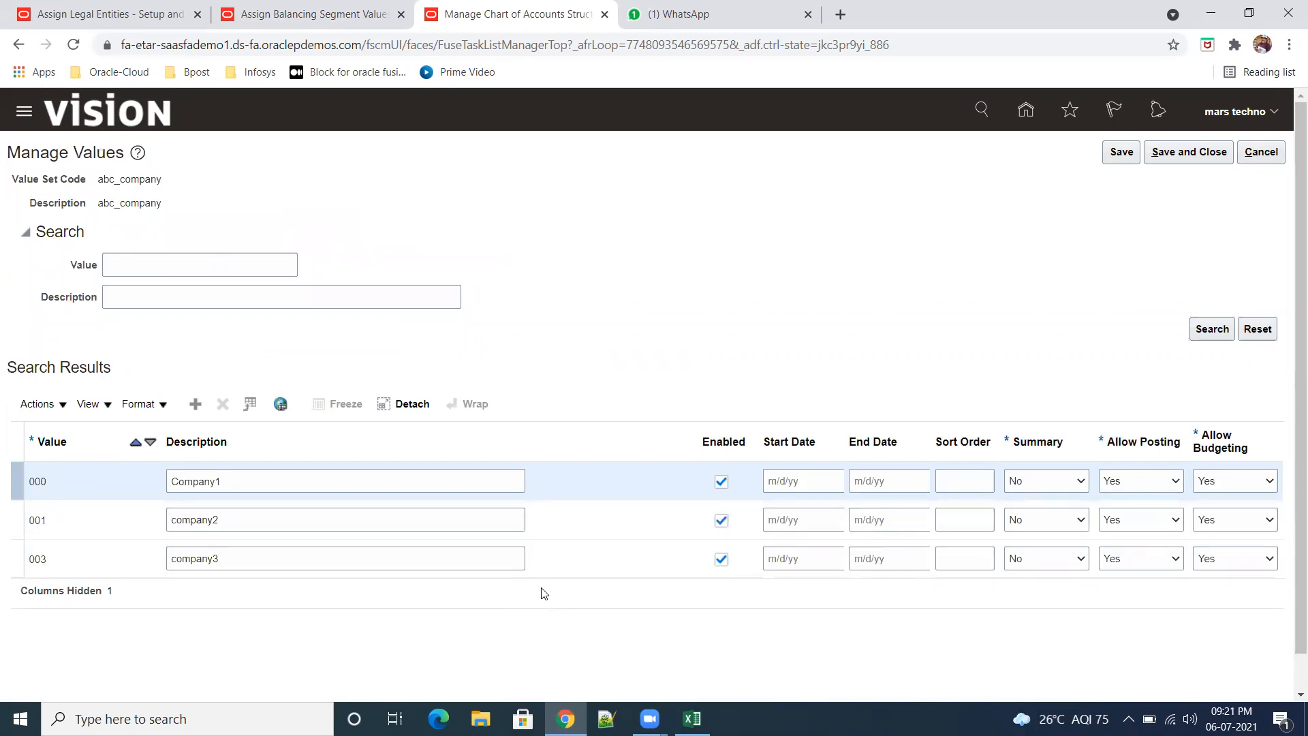
{"action": "left_click", "coordinate": [1266, 157]}
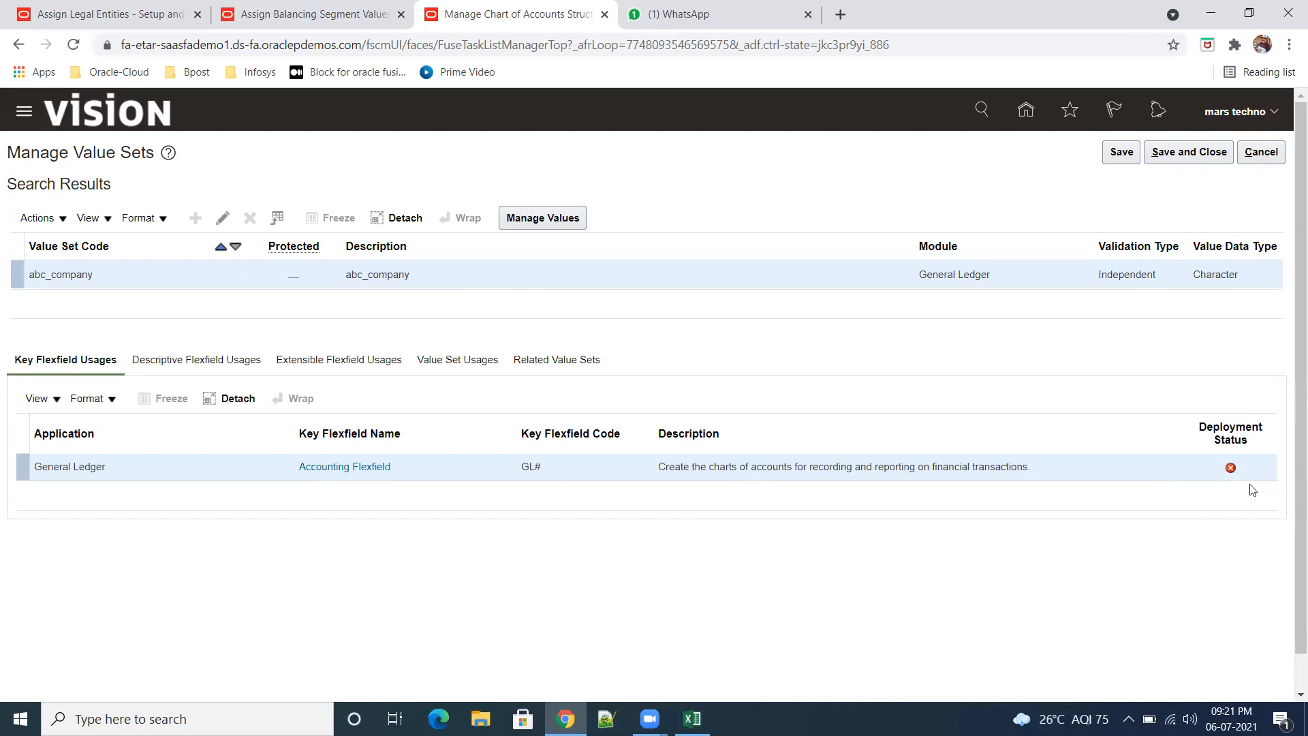
{"action": "left_click", "coordinate": [1260, 154]}
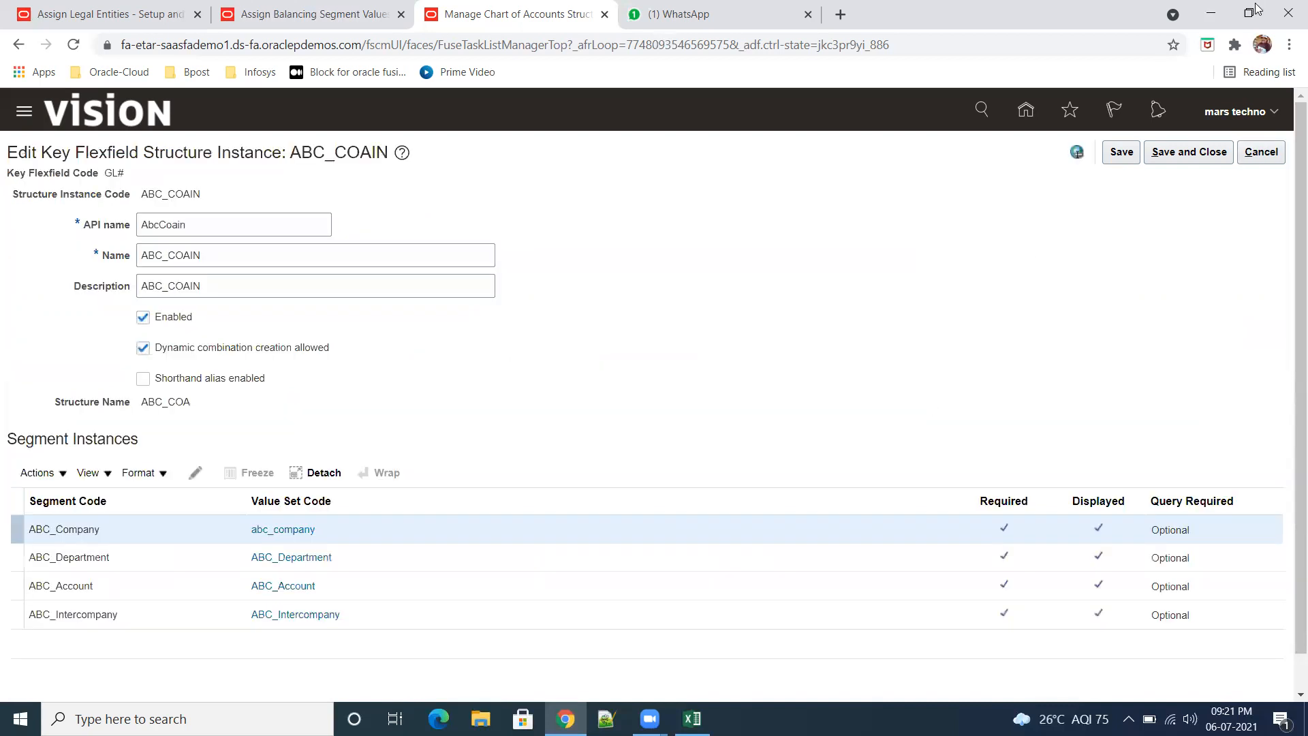
{"action": "left_click", "coordinate": [1261, 152]}
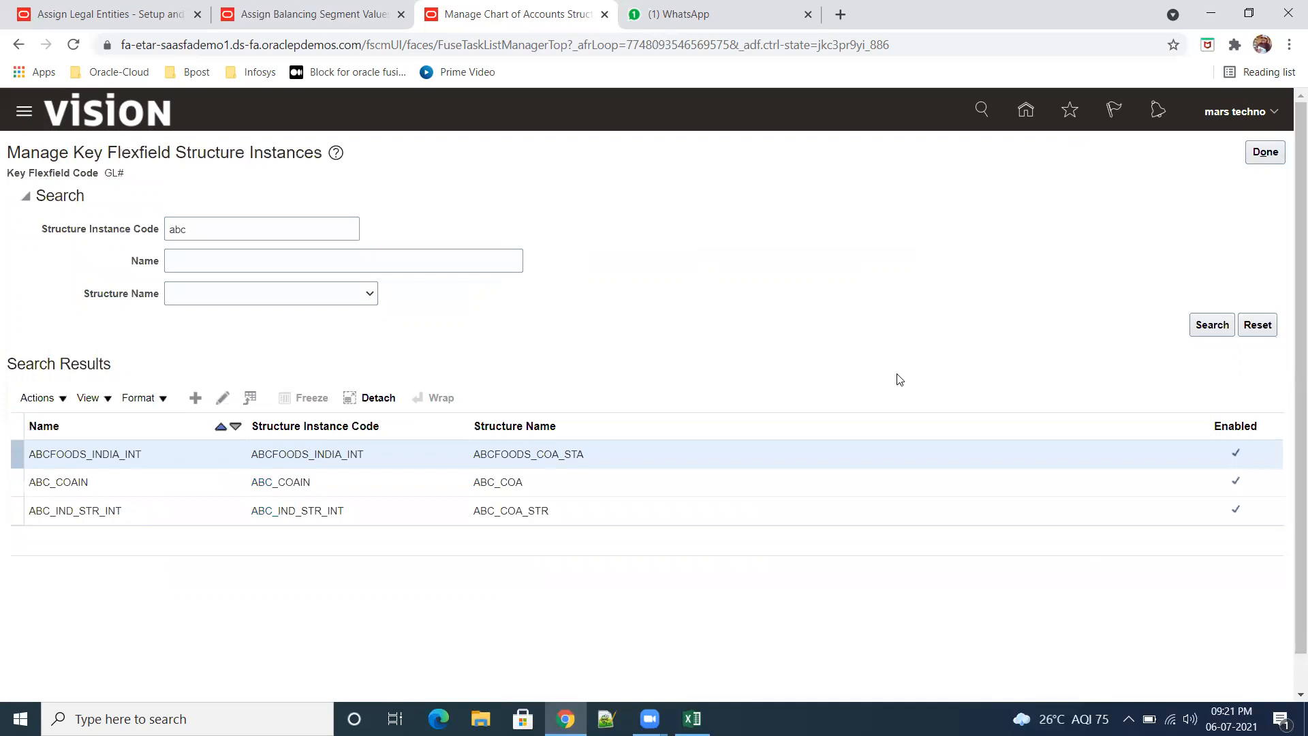
{"action": "left_click", "coordinate": [1266, 152]}
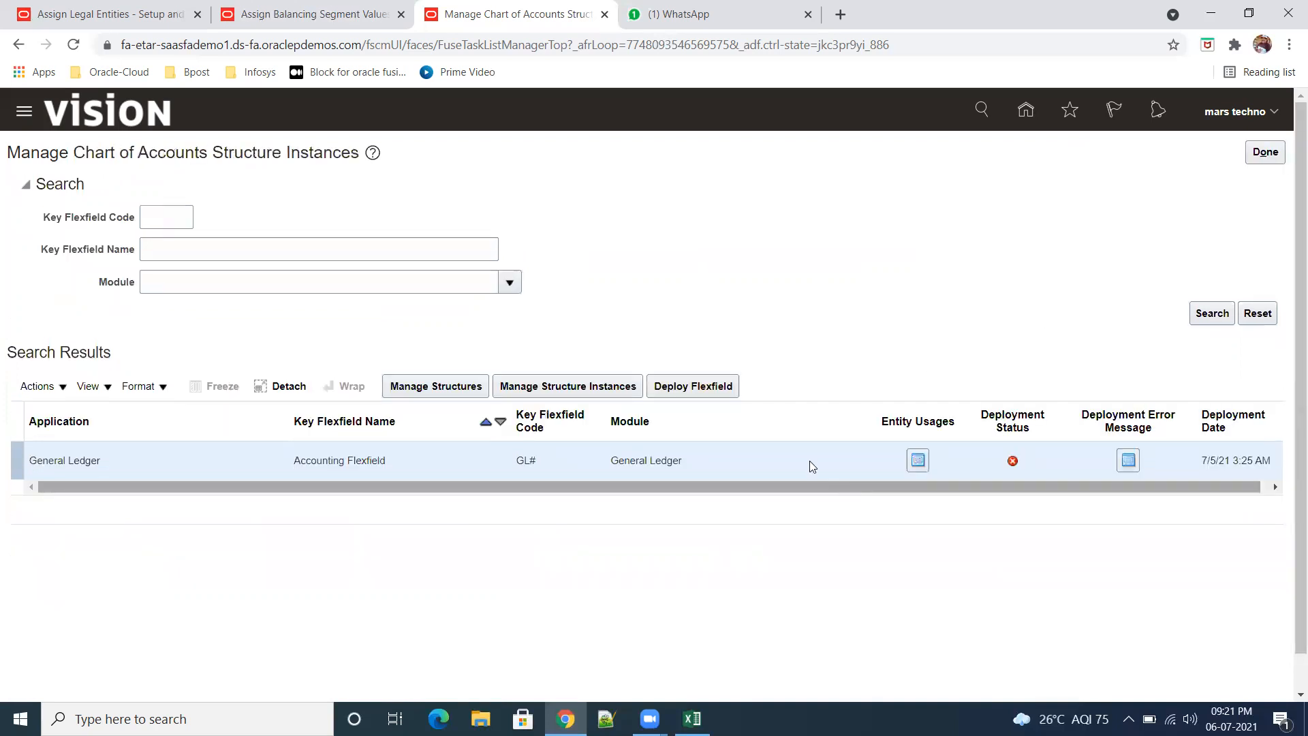
Step: Deploy the Accounting Flexfield and expand the Flexfield Metadata Validation details to read the report
{"action": "left_click", "coordinate": [700, 388]}
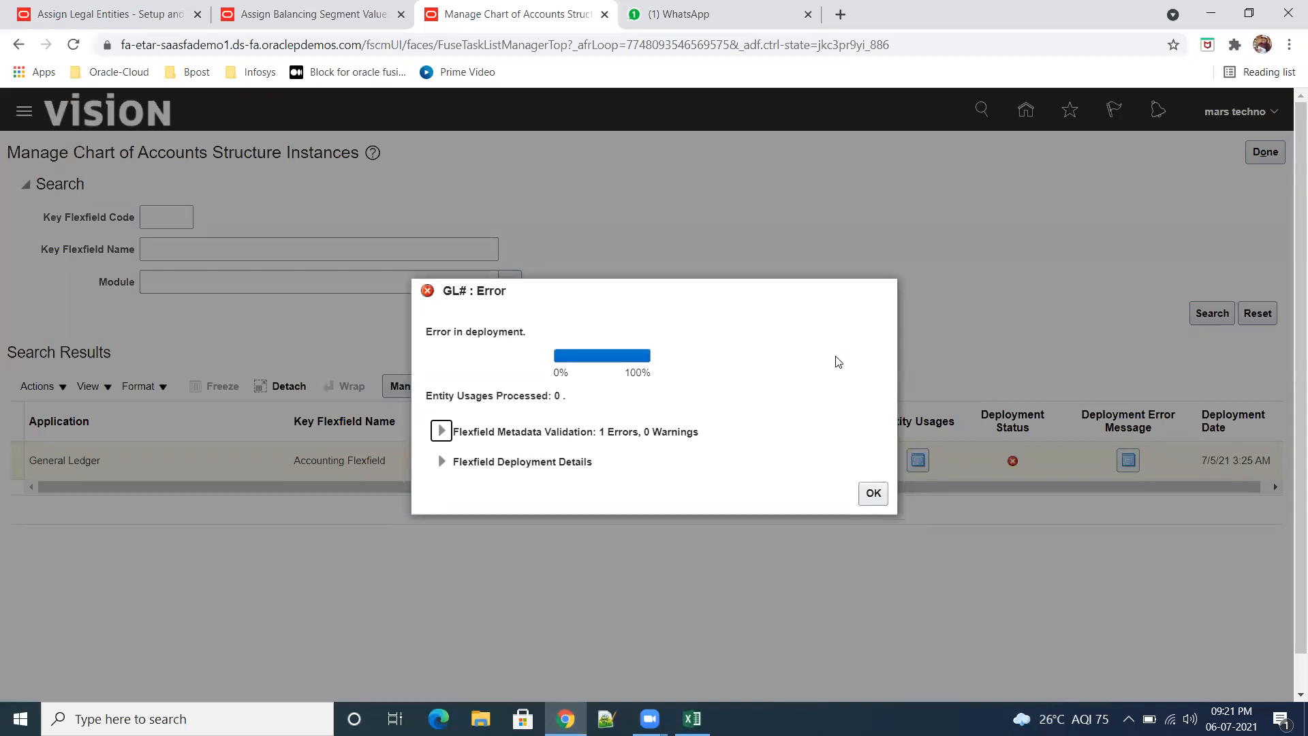
{"action": "left_click", "coordinate": [441, 430]}
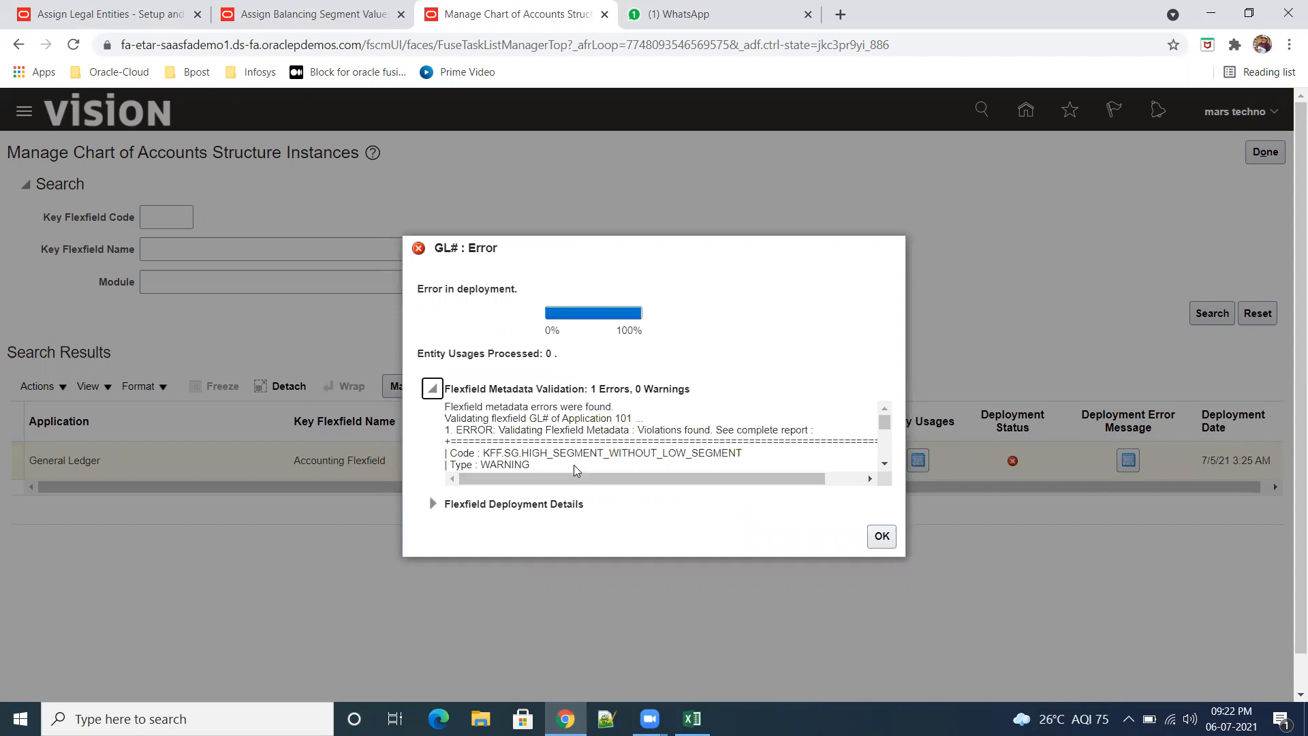
{"action": "left_click", "coordinate": [886, 465]}
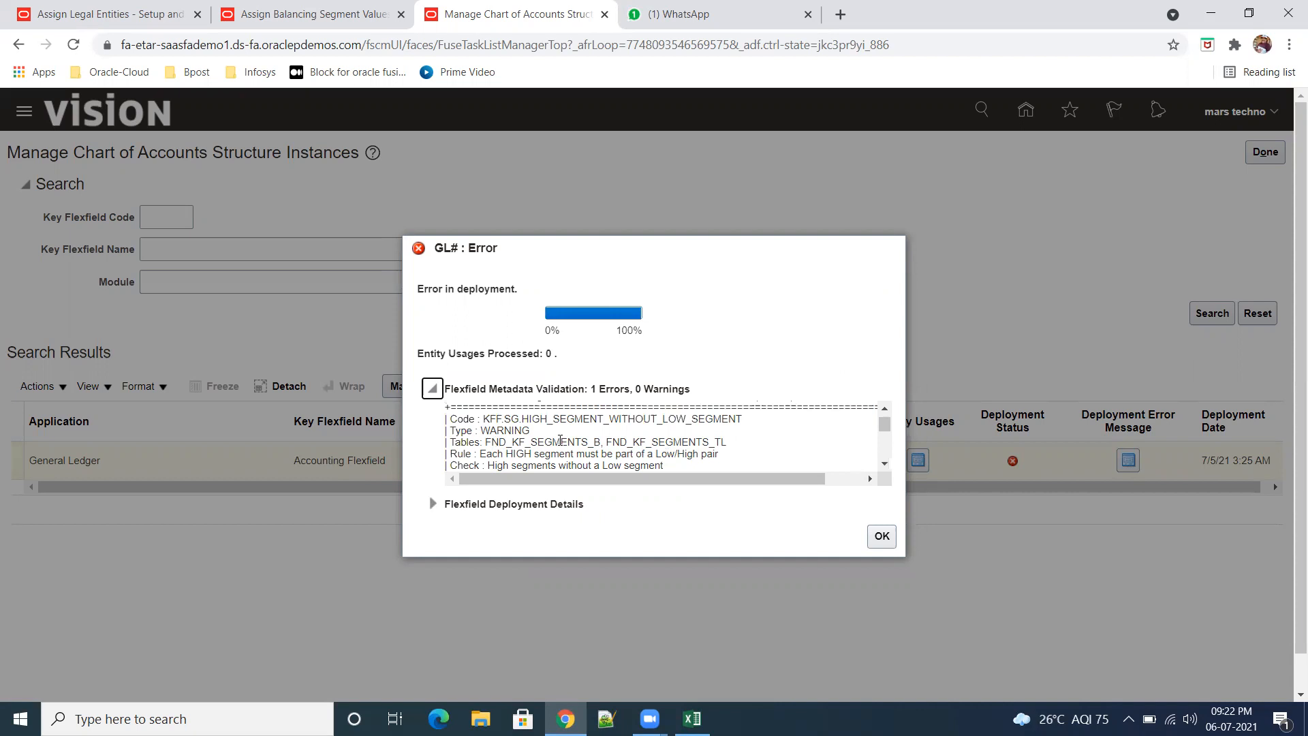
{"action": "scroll", "coordinate": [668, 446], "scroll_direction": "up", "scroll_amount": 1}
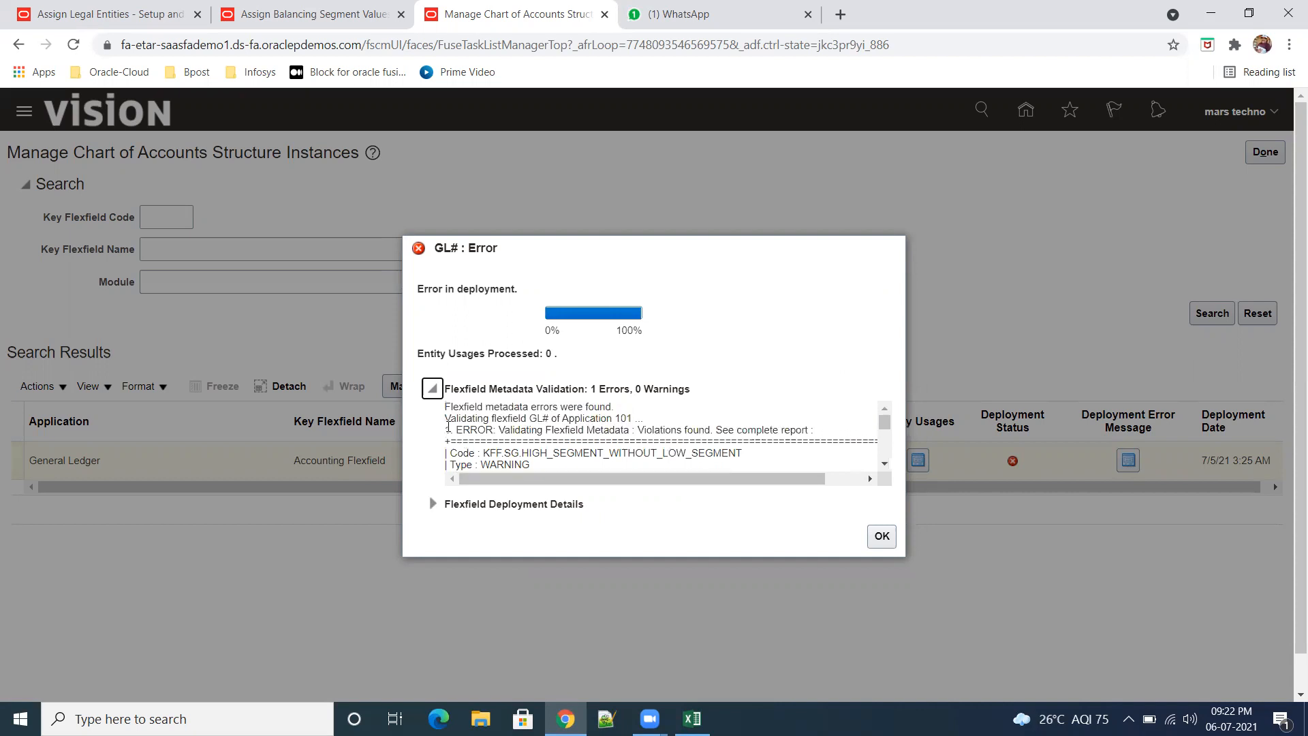
Step: Copy the full flexfield validation report from the deployment dialog and paste it into cell D69 of the Training practice-sheet in Excel
{"action": "left_click_drag", "start_coordinate": [445, 417], "coordinate": [668, 463]}
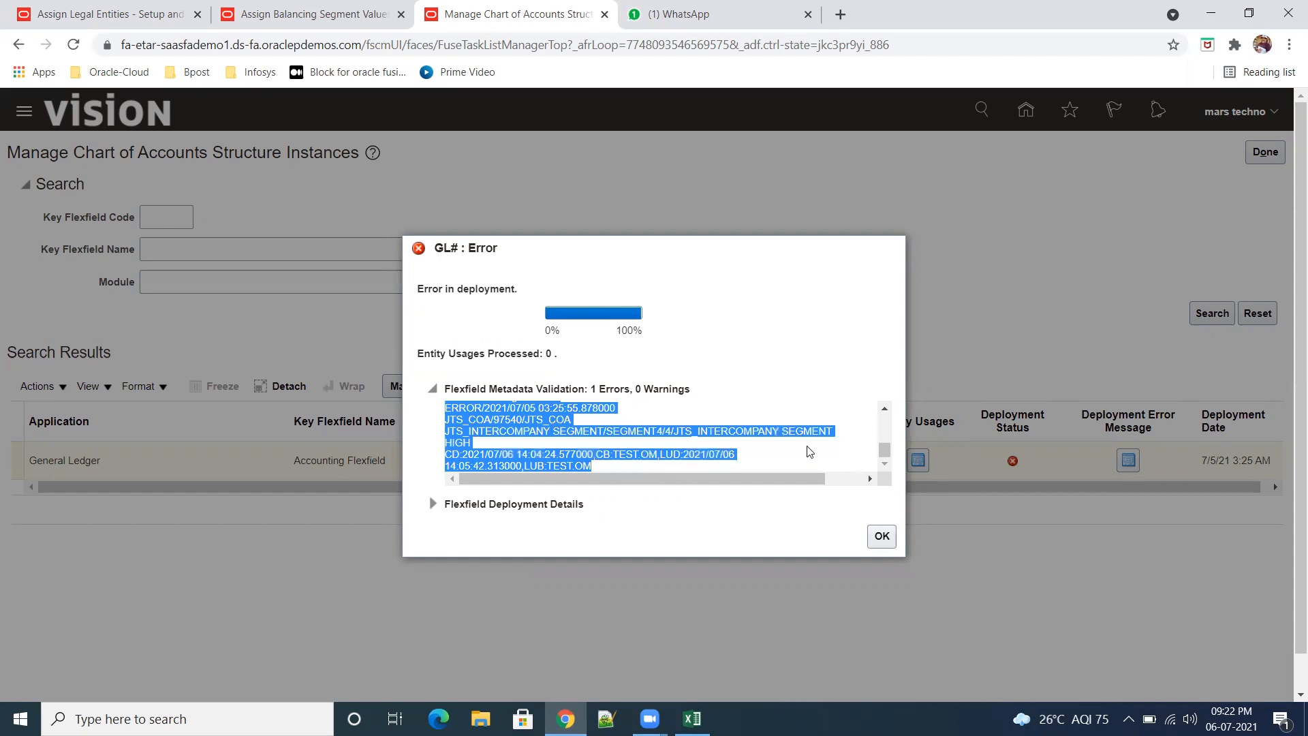
{"action": "left_click", "coordinate": [886, 536]}
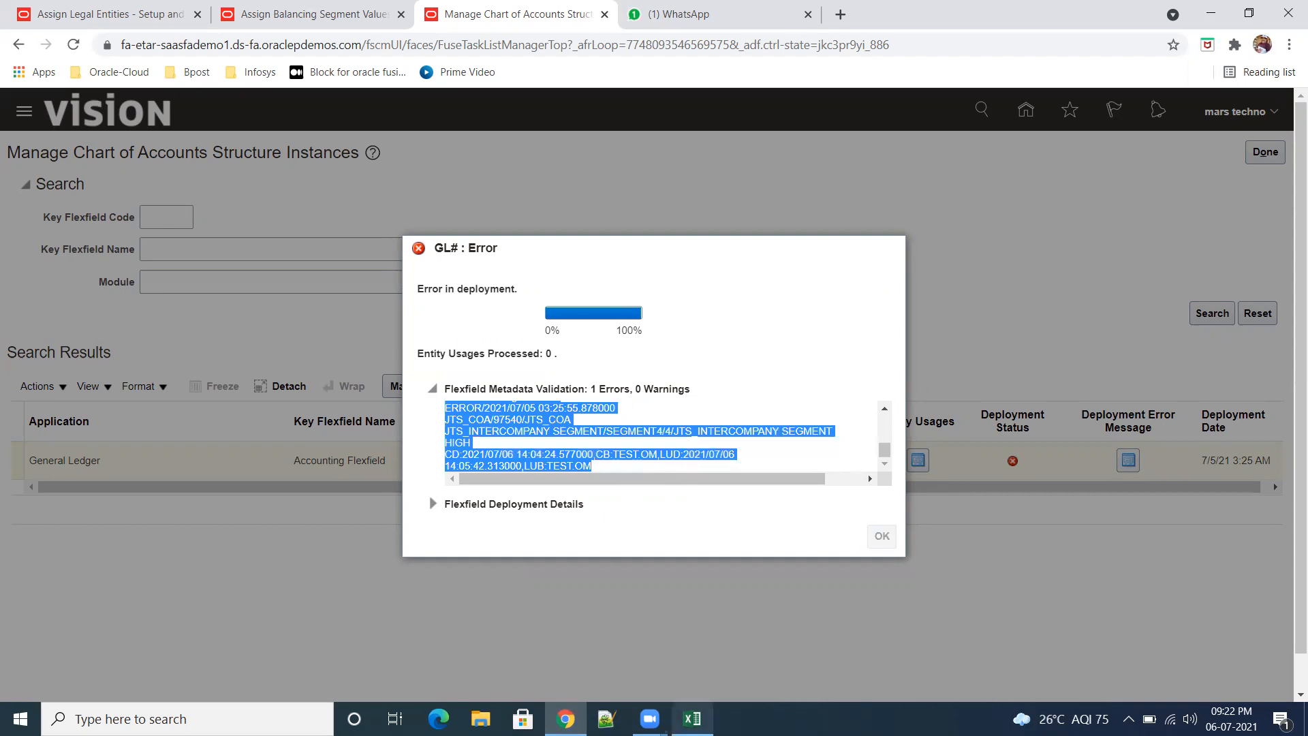
{"action": "left_click", "coordinate": [639, 655]}
{"action": "scroll", "coordinate": [687, 543], "scroll_direction": "down", "scroll_amount": 4}
{"action": "scroll", "coordinate": [698, 540], "scroll_direction": "down", "scroll_amount": 8}
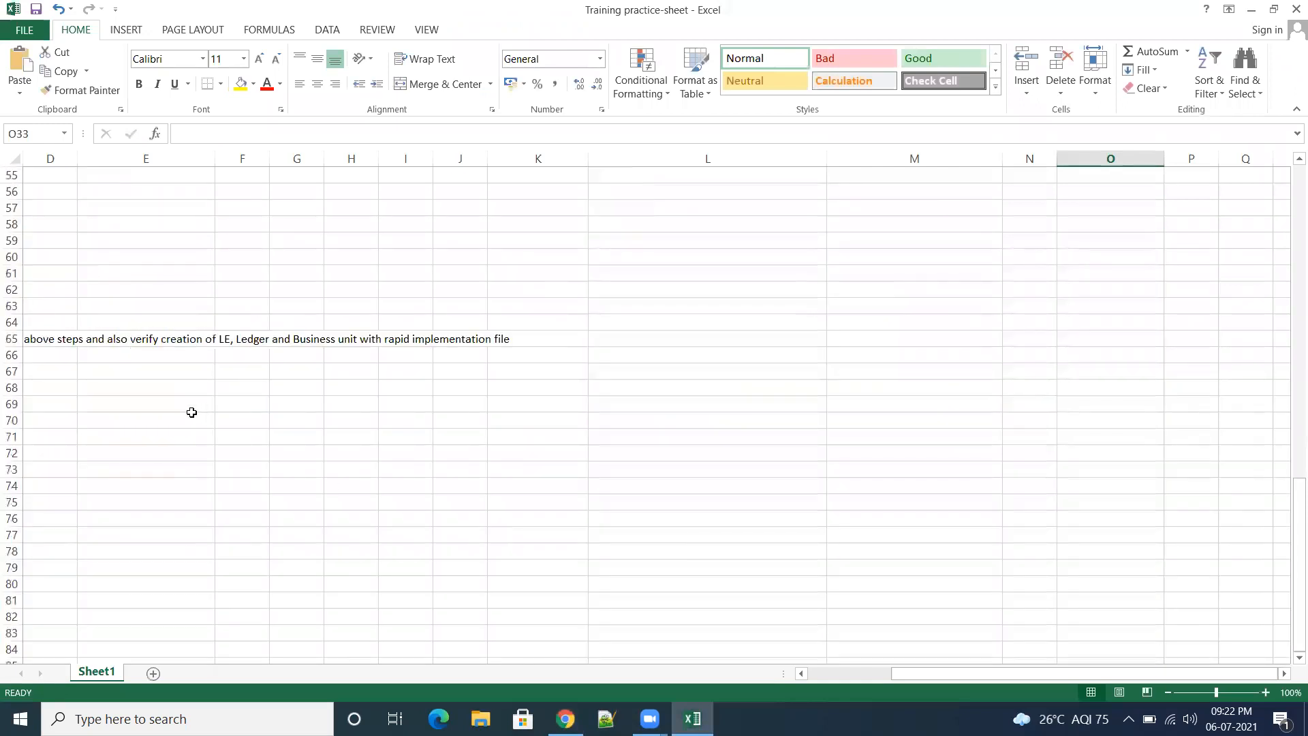
{"action": "left_click", "coordinate": [62, 404]}
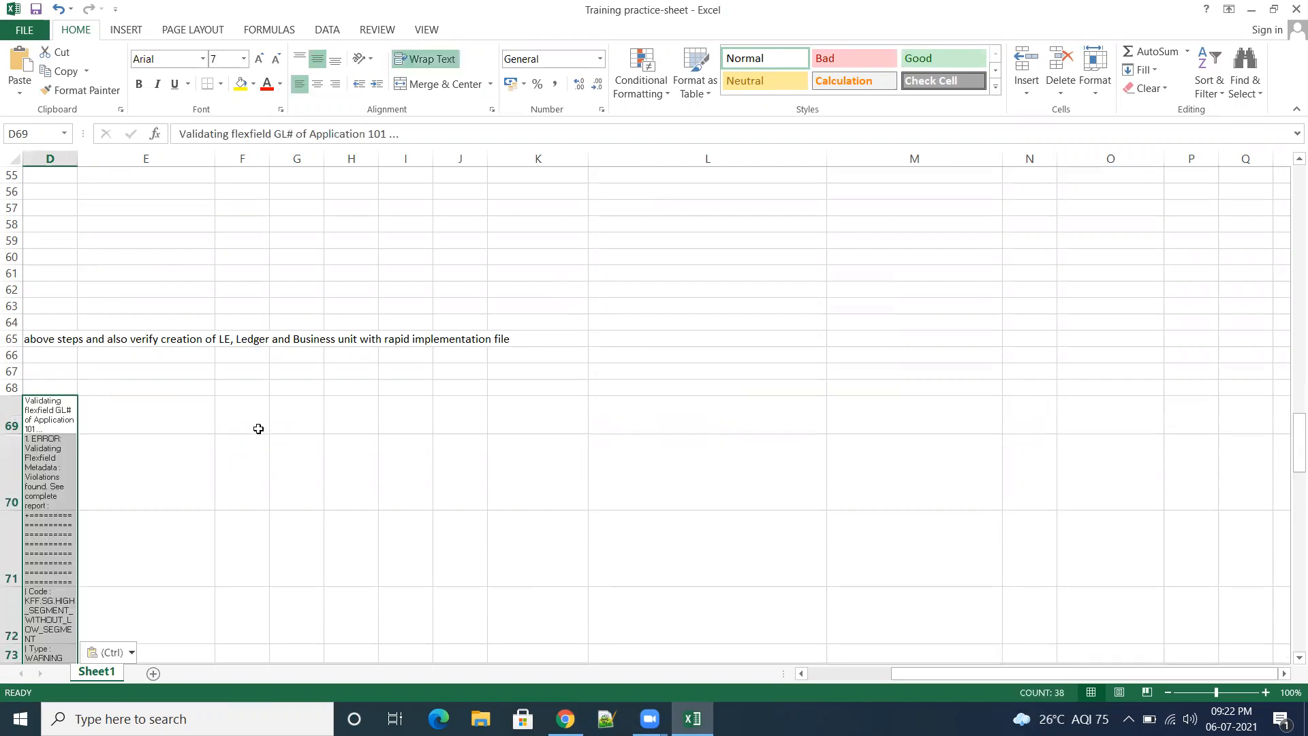
Step: Widen column D of the practice sheet so each line of the pasted validation report fits on one line
{"action": "left_click", "coordinate": [178, 505]}
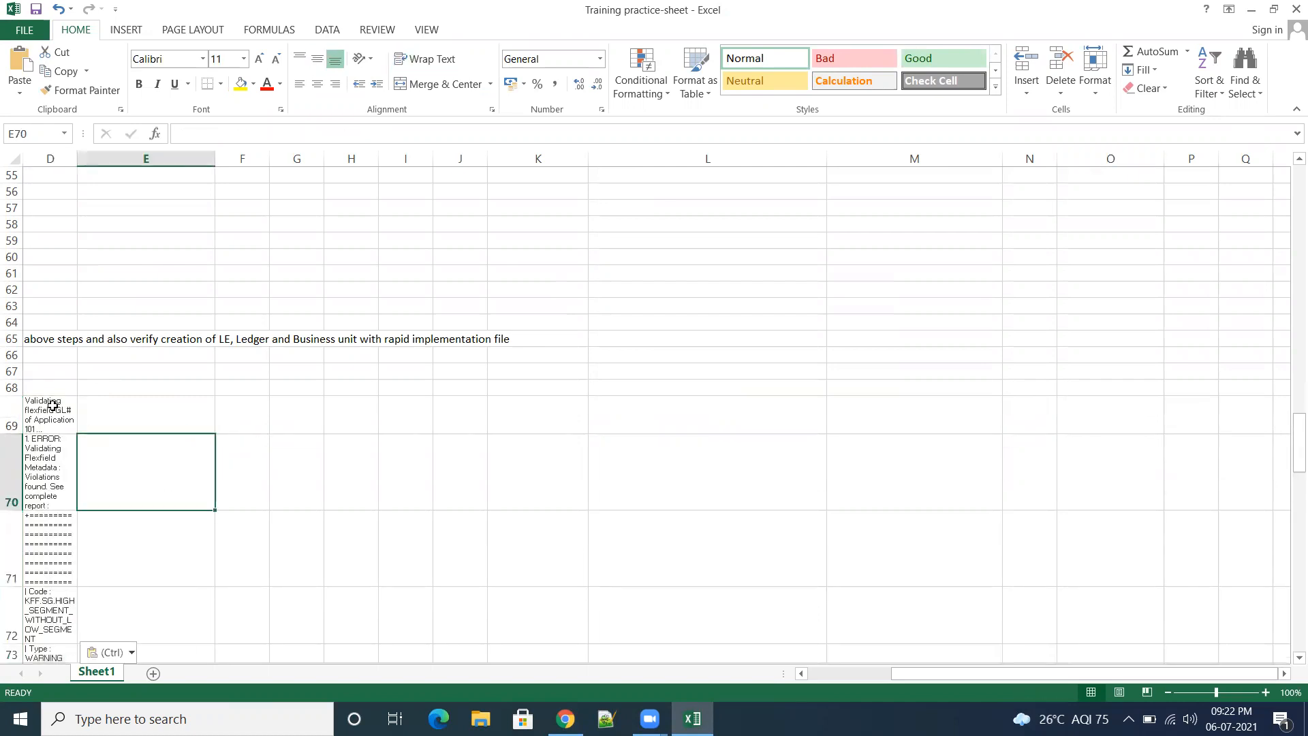
{"action": "left_click", "coordinate": [51, 409]}
{"action": "left_click_drag", "start_coordinate": [80, 164], "coordinate": [523, 224]}
Step: Read through the pasted validation report, examining the violated rule and the structure and segments it names
{"action": "scroll", "coordinate": [689, 380], "scroll_direction": "down", "scroll_amount": 3}
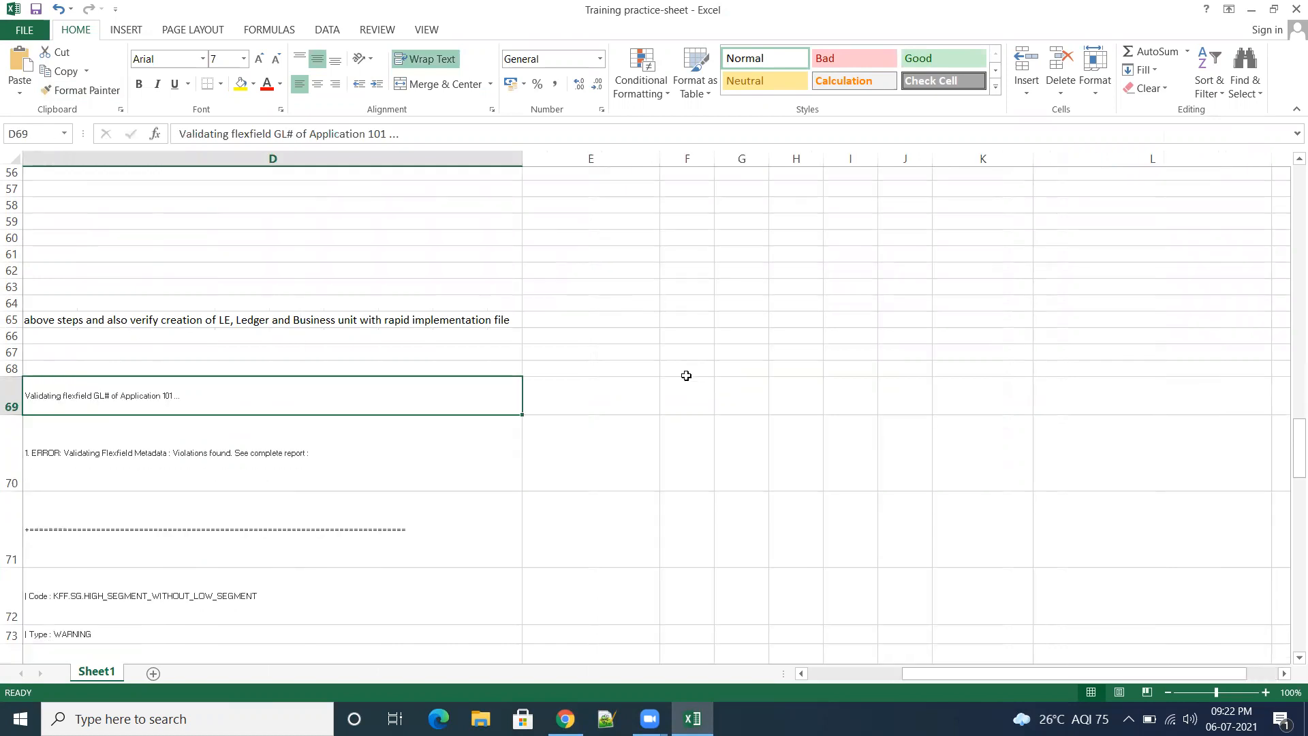
{"action": "scroll", "coordinate": [686, 375], "scroll_direction": "down", "scroll_amount": 1}
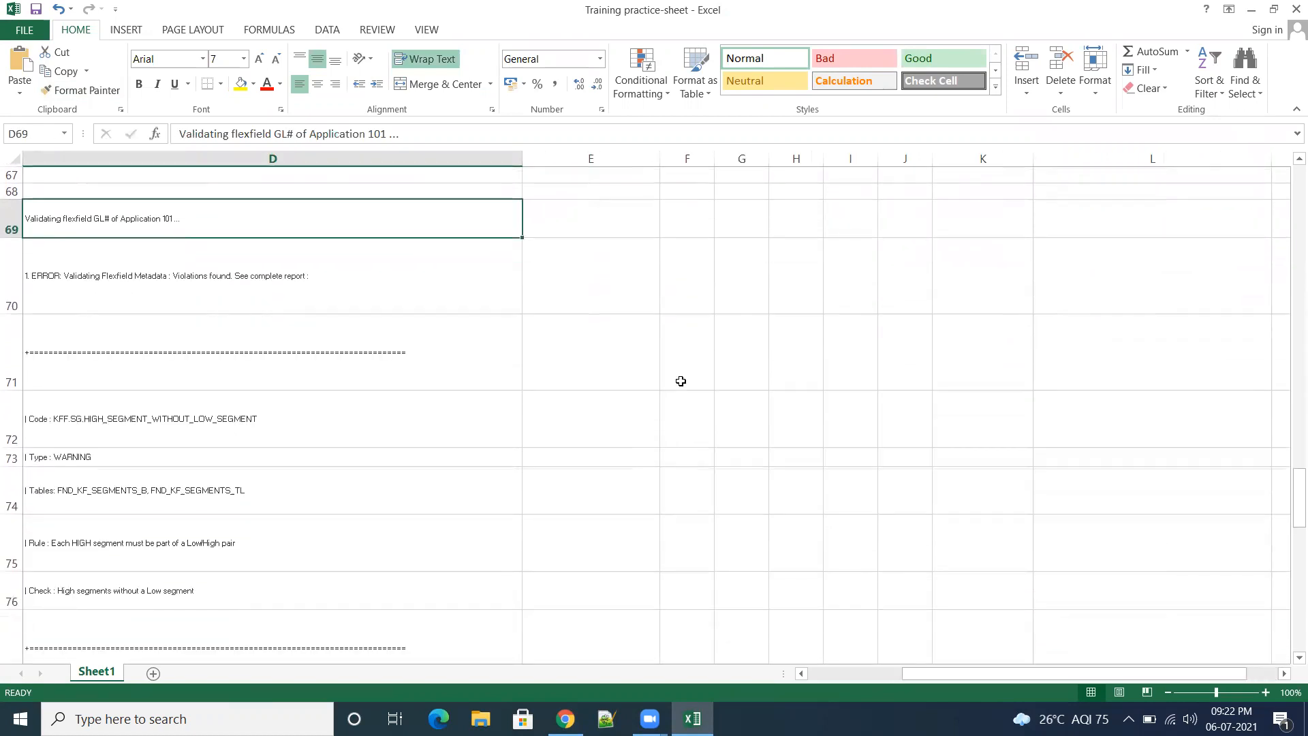
{"action": "scroll", "coordinate": [681, 378], "scroll_direction": "down", "scroll_amount": 1}
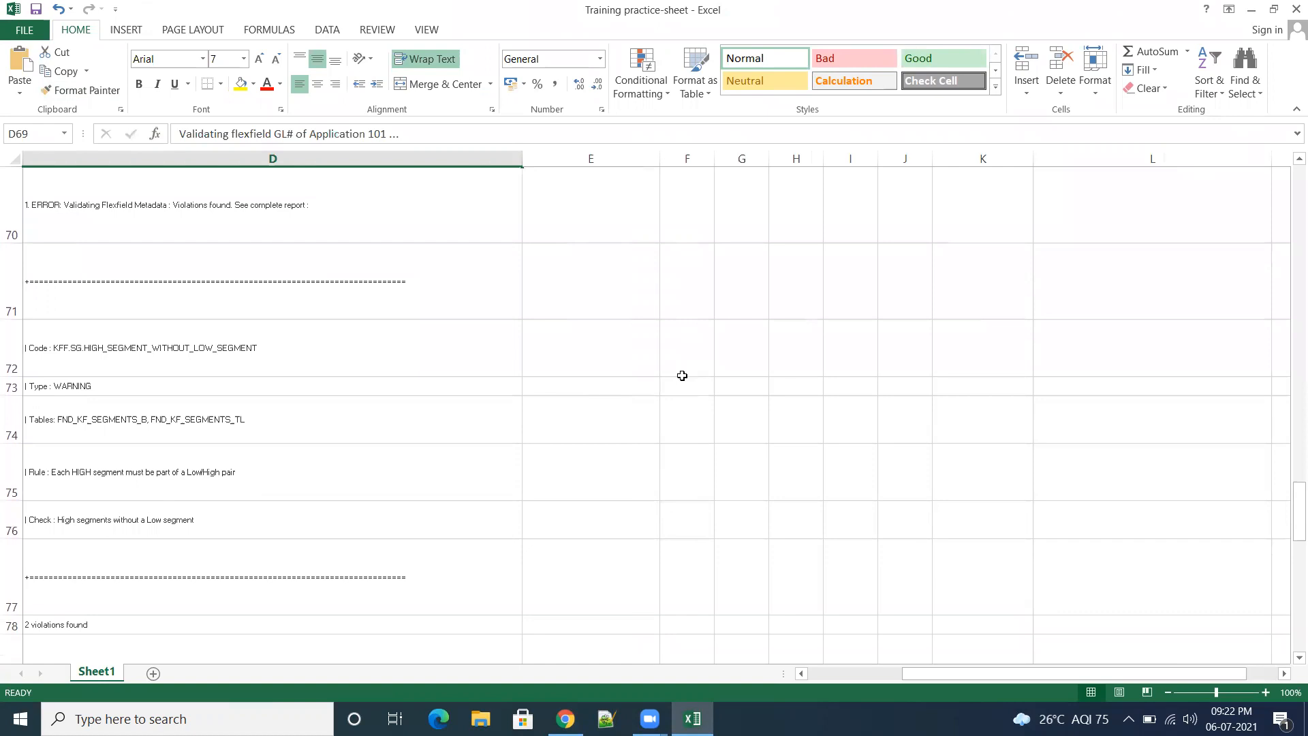
{"action": "scroll", "coordinate": [682, 376], "scroll_direction": "down", "scroll_amount": 2}
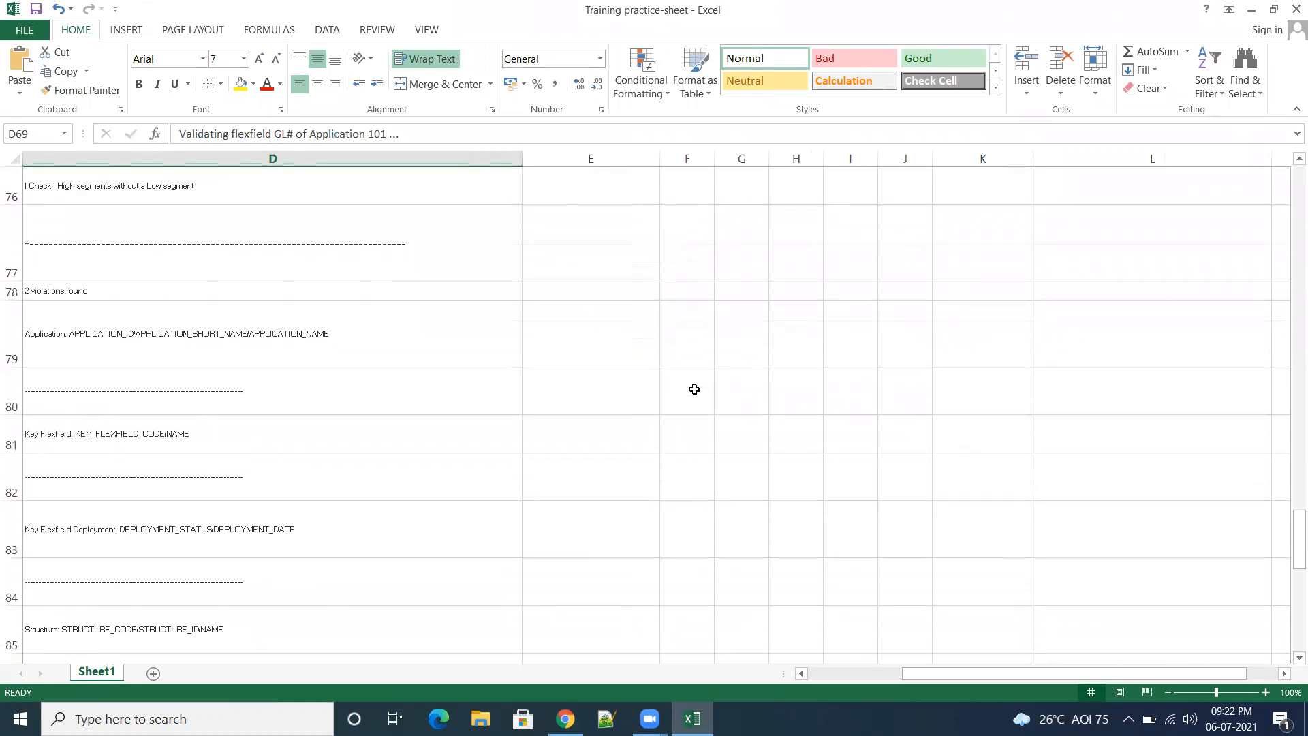
{"action": "scroll", "coordinate": [695, 391], "scroll_direction": "down", "scroll_amount": 2}
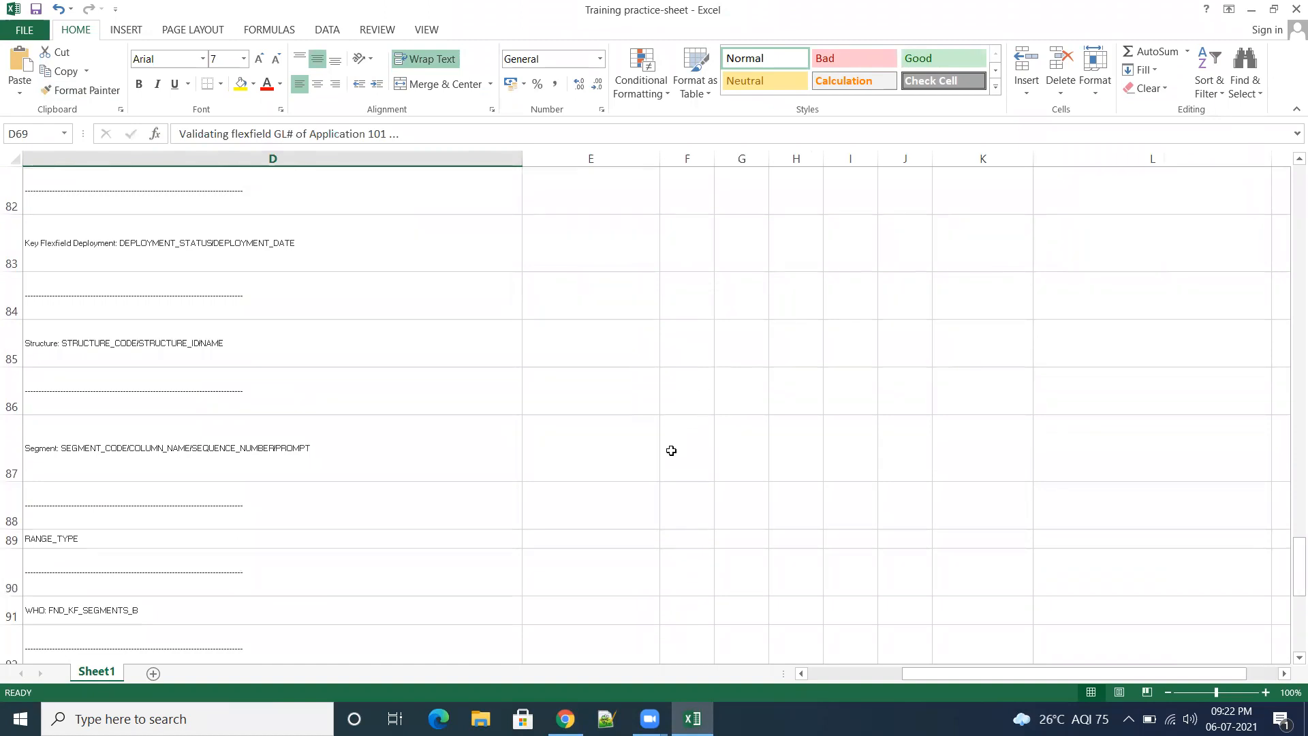
{"action": "scroll", "coordinate": [672, 451], "scroll_direction": "down", "scroll_amount": 3}
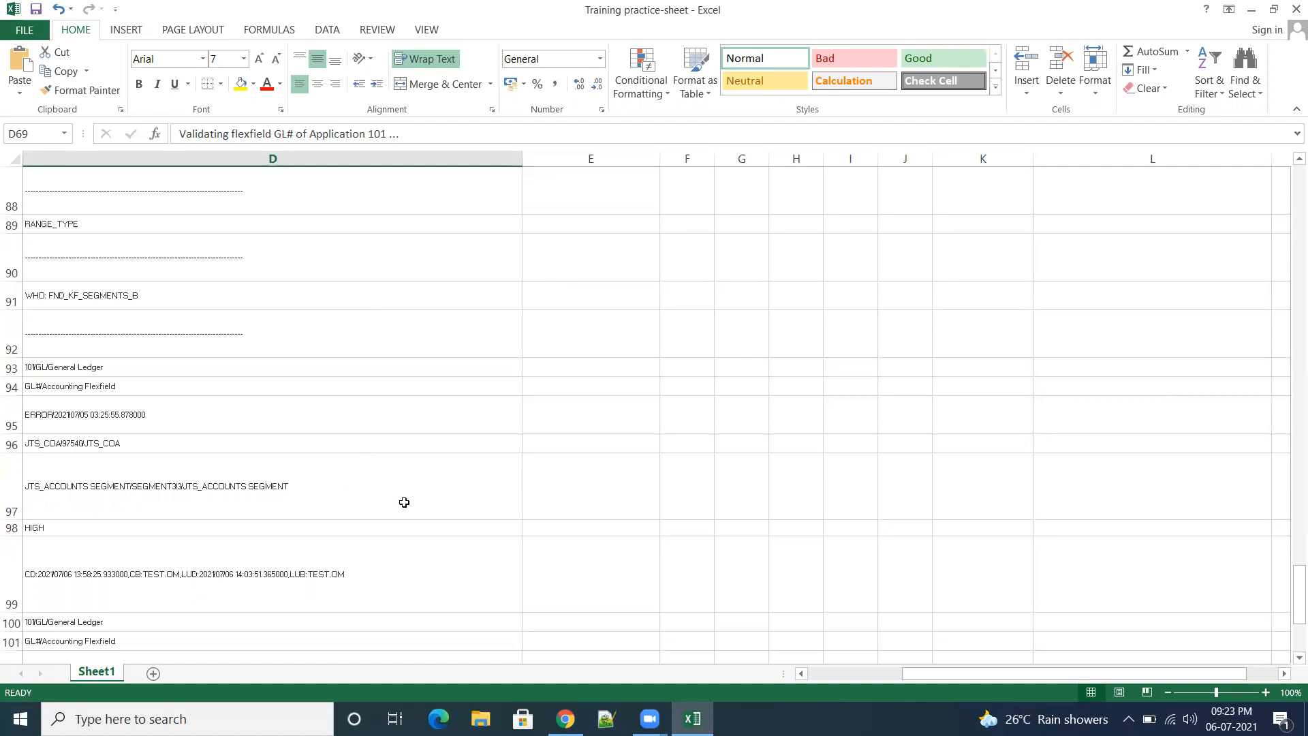
{"action": "left_click", "coordinate": [133, 435]}
{"action": "left_click", "coordinate": [139, 446]}
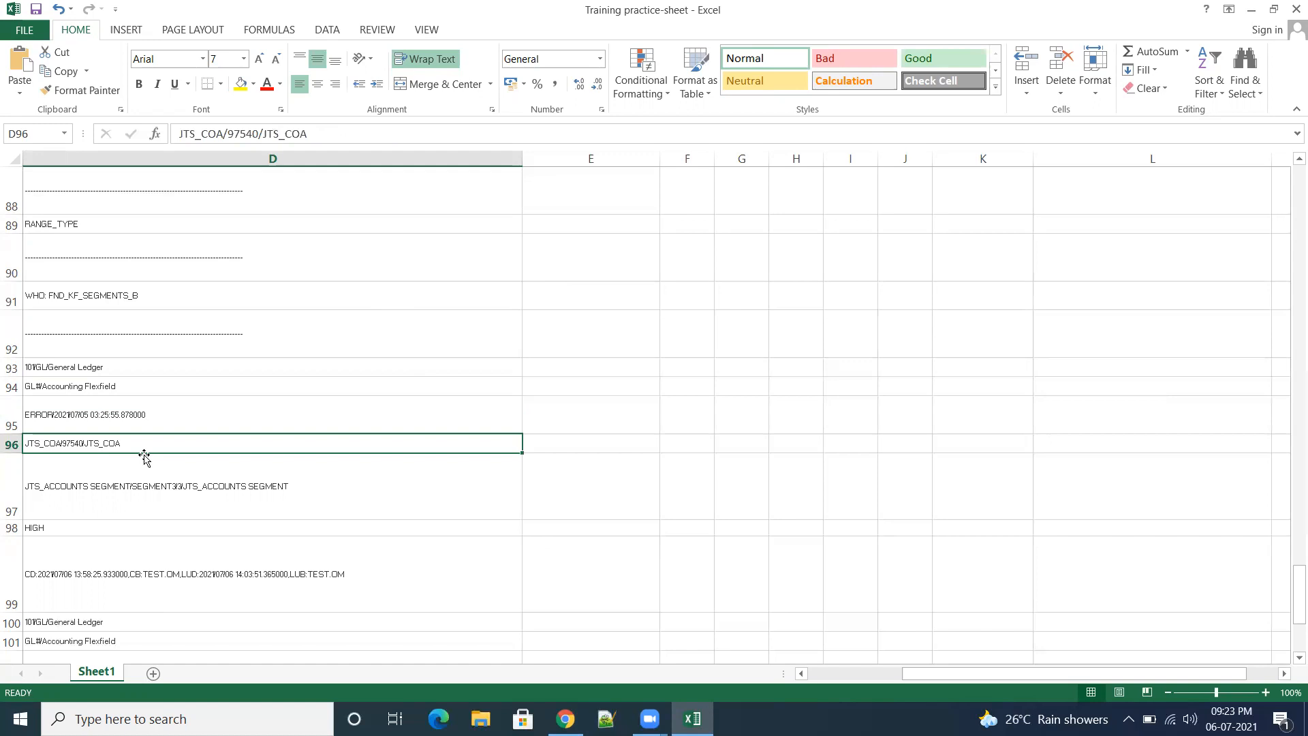
{"action": "scroll", "coordinate": [186, 467], "scroll_direction": "down", "scroll_amount": 1}
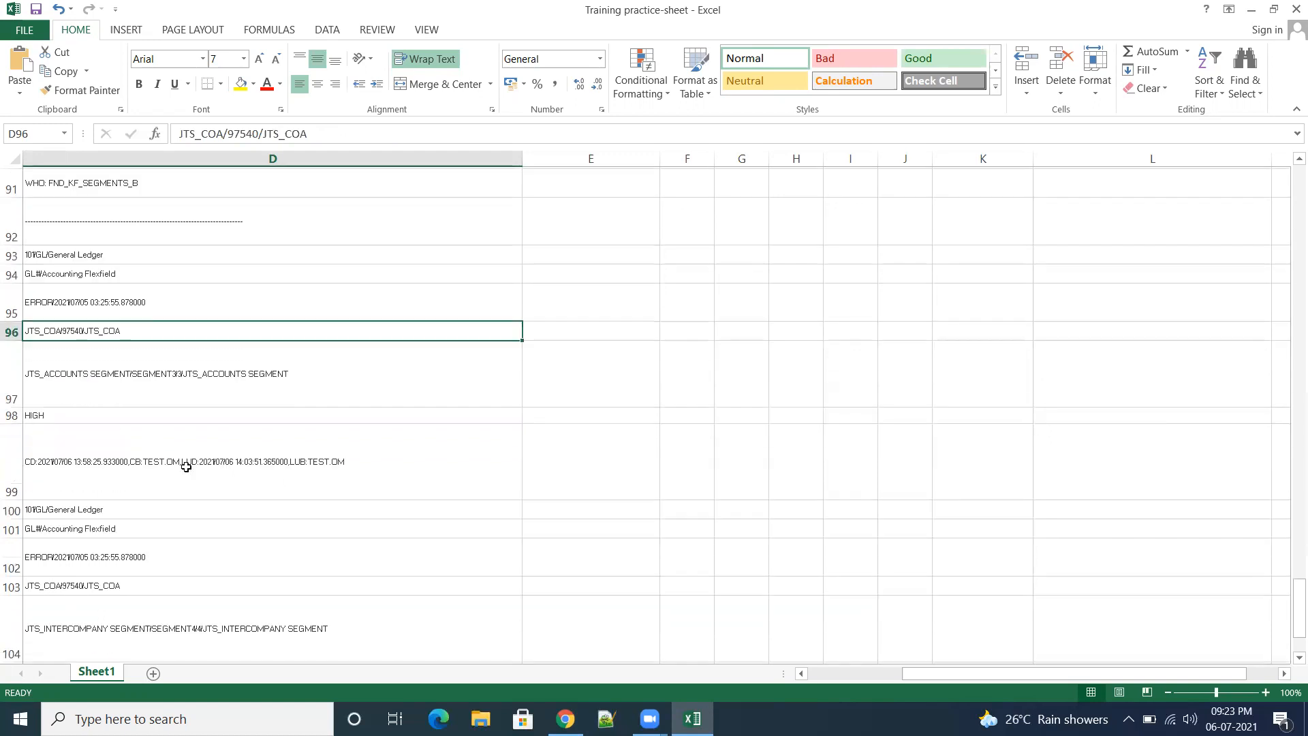
{"action": "scroll", "coordinate": [204, 520], "scroll_direction": "down", "scroll_amount": 3}
{"action": "scroll", "coordinate": [208, 516], "scroll_direction": "up", "scroll_amount": 1}
{"action": "scroll", "coordinate": [208, 516], "scroll_direction": "up", "scroll_amount": 12}
{"action": "scroll", "coordinate": [220, 511], "scroll_direction": "up", "scroll_amount": 2}
{"action": "scroll", "coordinate": [229, 501], "scroll_direction": "down", "scroll_amount": 5}
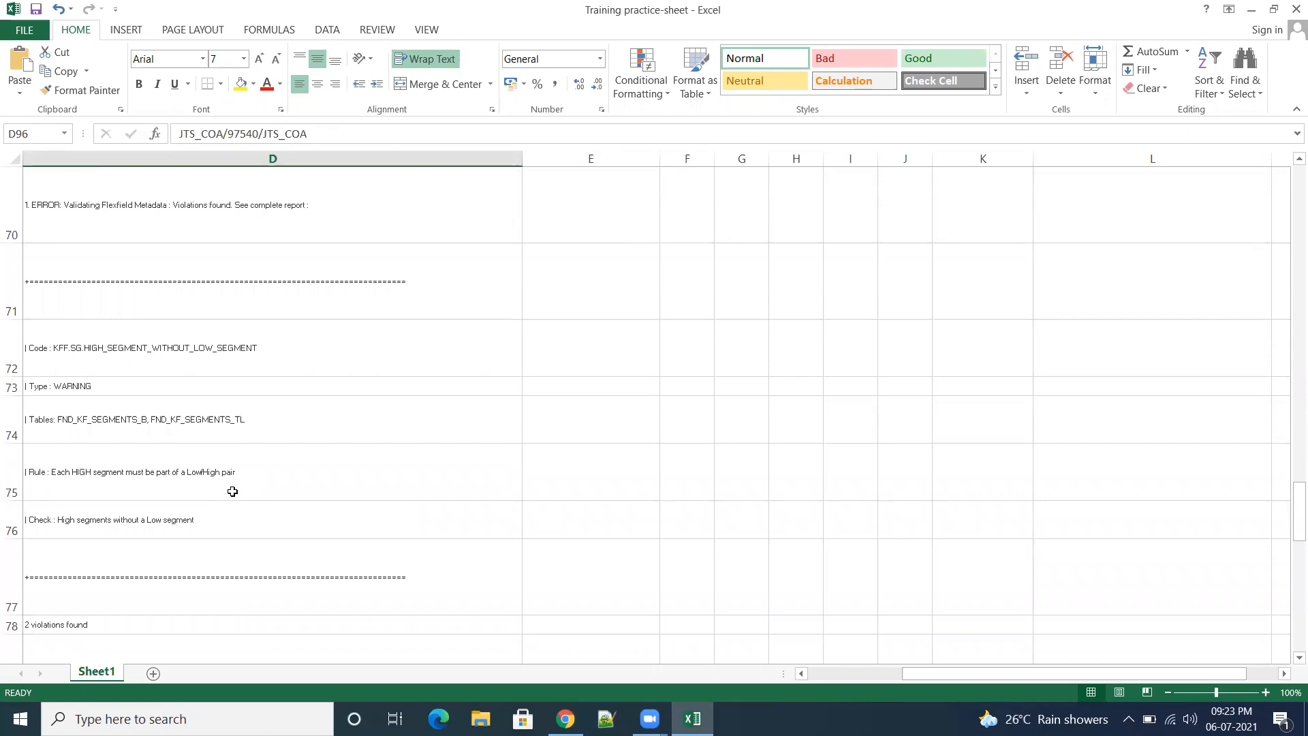
{"action": "scroll", "coordinate": [240, 492], "scroll_direction": "down", "scroll_amount": 4}
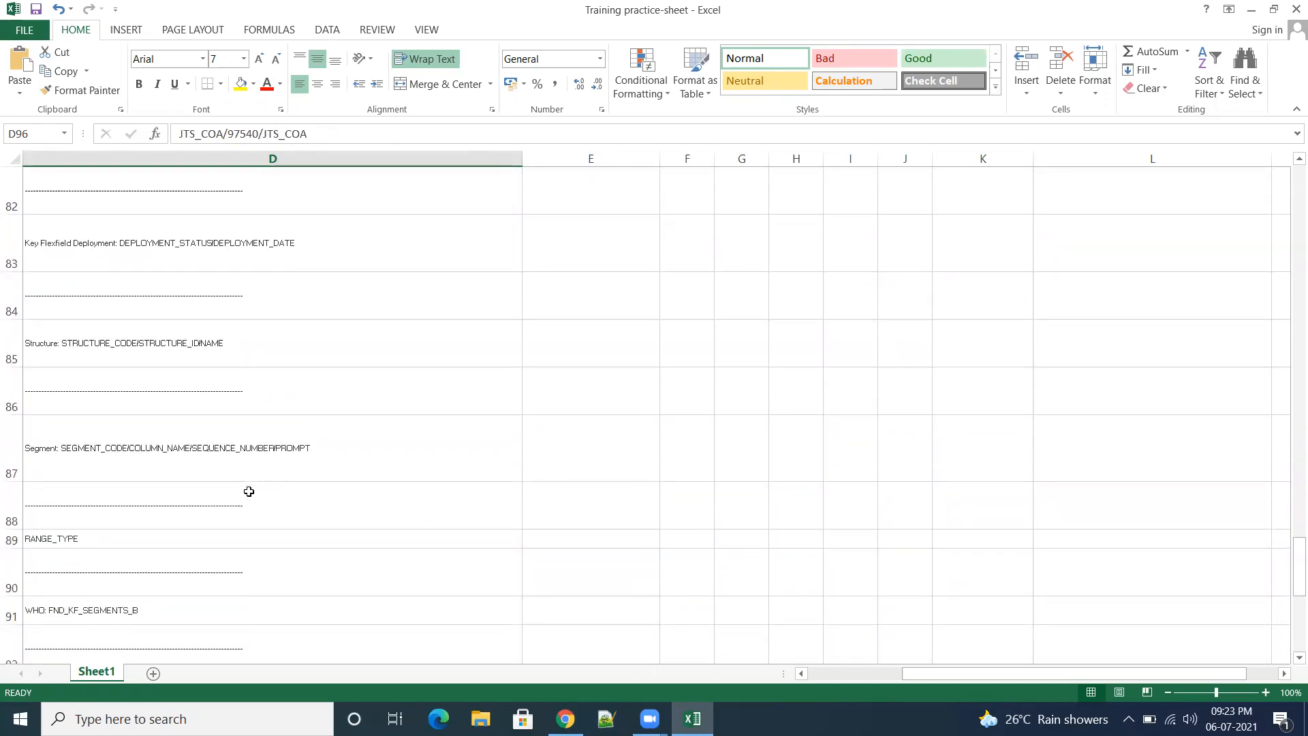
{"action": "scroll", "coordinate": [254, 491], "scroll_direction": "up", "scroll_amount": 1}
{"action": "scroll", "coordinate": [254, 491], "scroll_direction": "up", "scroll_amount": 1}
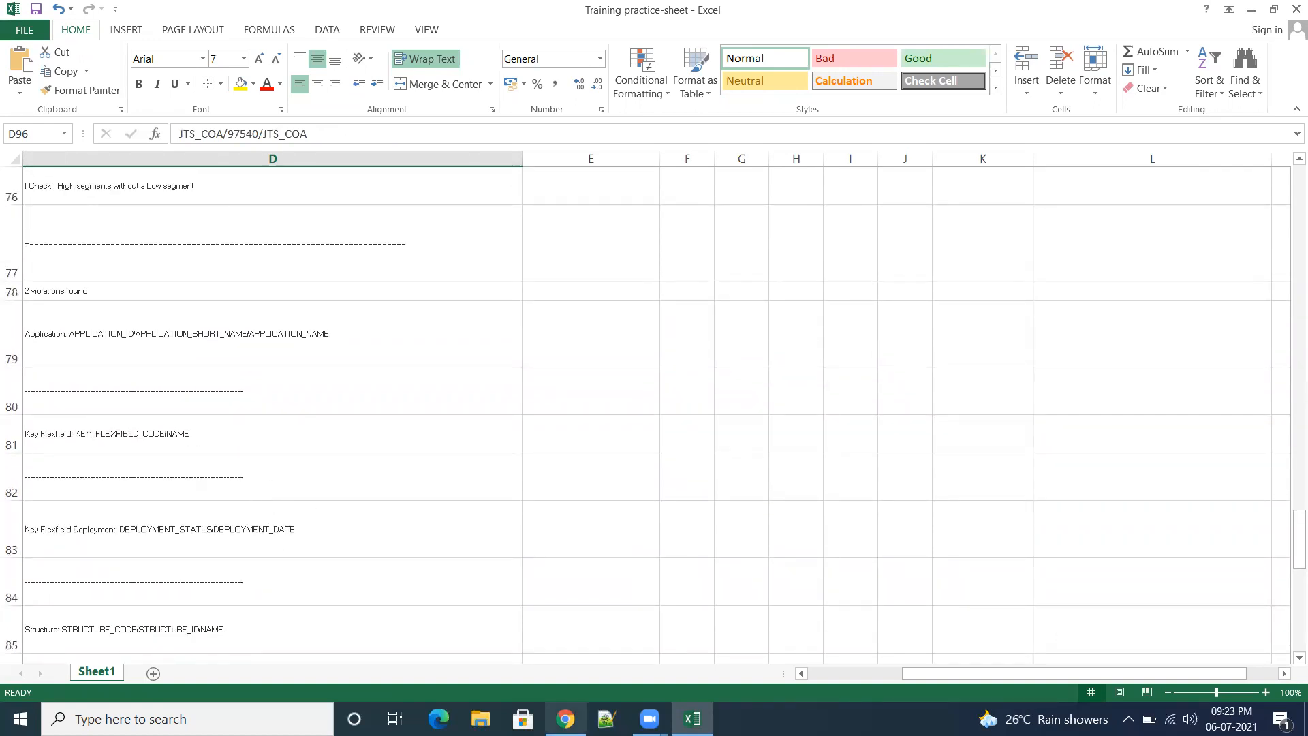
Step: Switch back to Chrome and leave Manage Chart of Accounts Structure Instances to return to the Financials setup
{"action": "mouse_move", "coordinate": [566, 719]}
{"action": "left_click", "coordinate": [565, 669]}
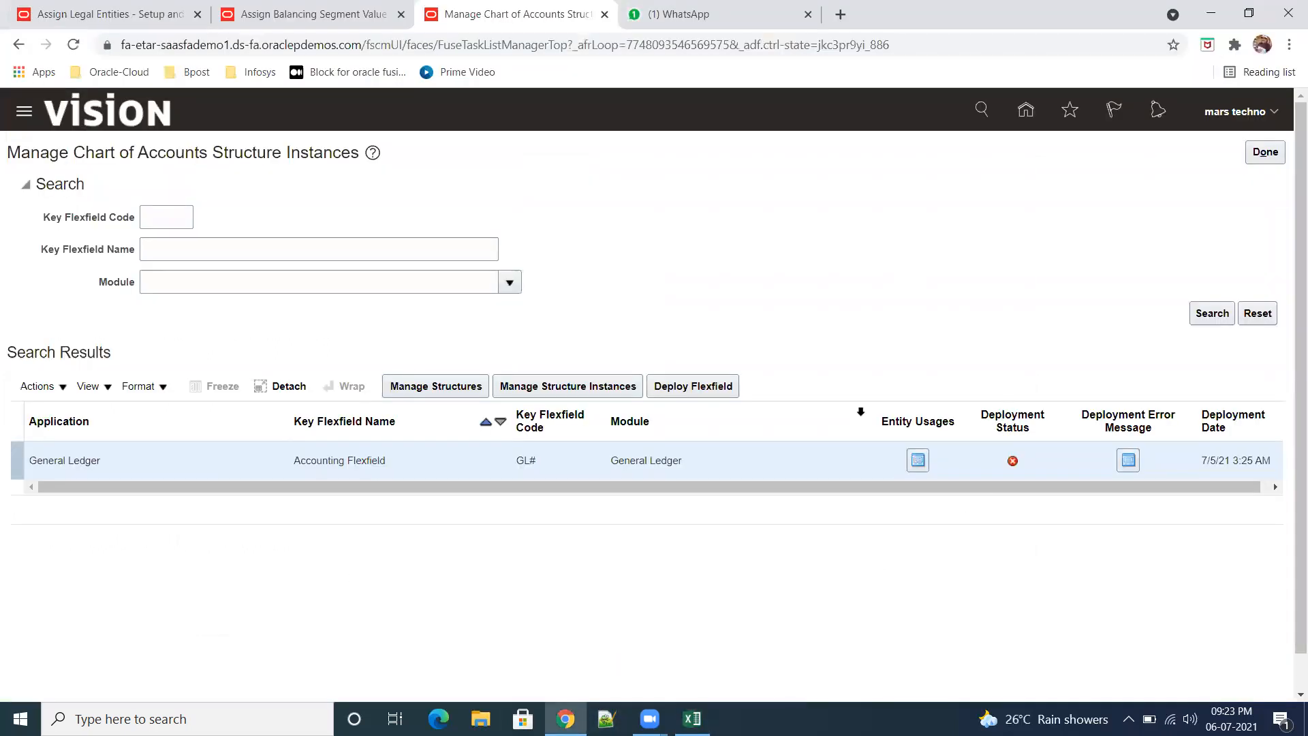
{"action": "left_click", "coordinate": [1265, 152]}
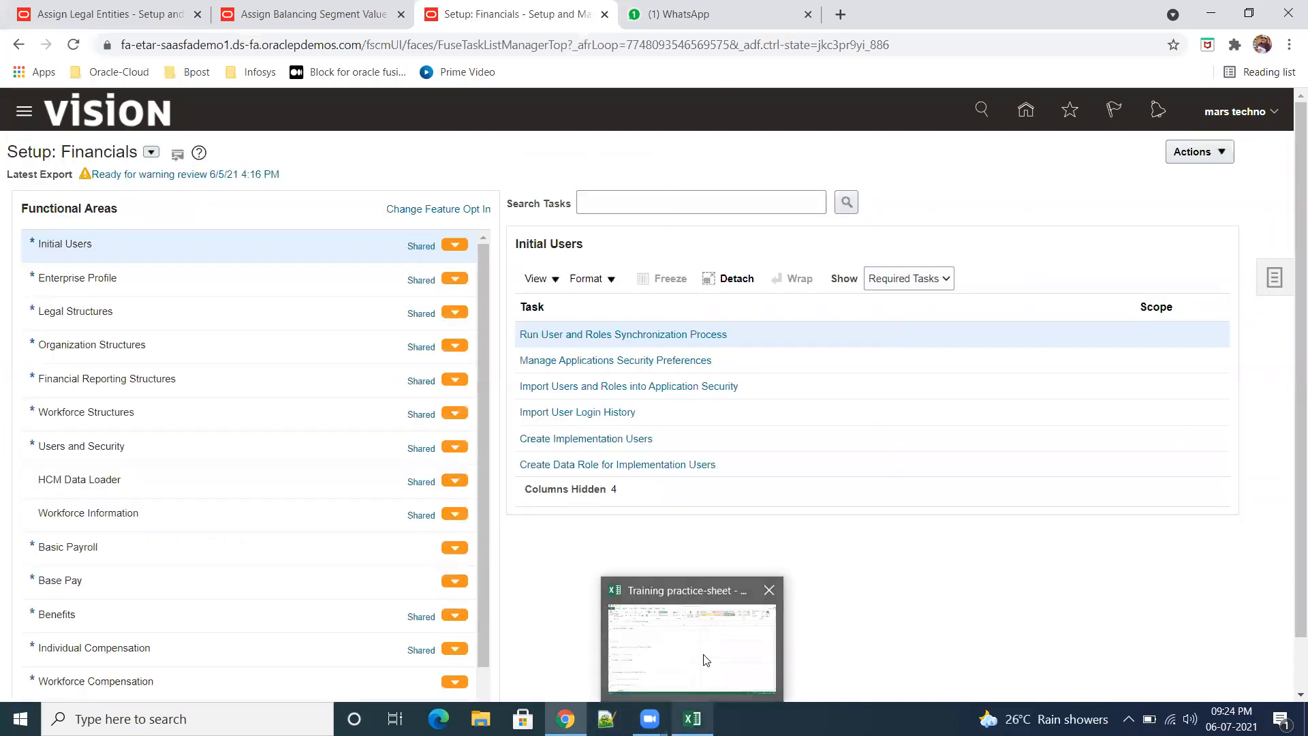
Step: Switch to the Training practice-sheet in Excel and widen column G beside the pasted validation report
{"action": "left_click", "coordinate": [689, 641]}
{"action": "scroll", "coordinate": [540, 467], "scroll_direction": "up", "scroll_amount": 13}
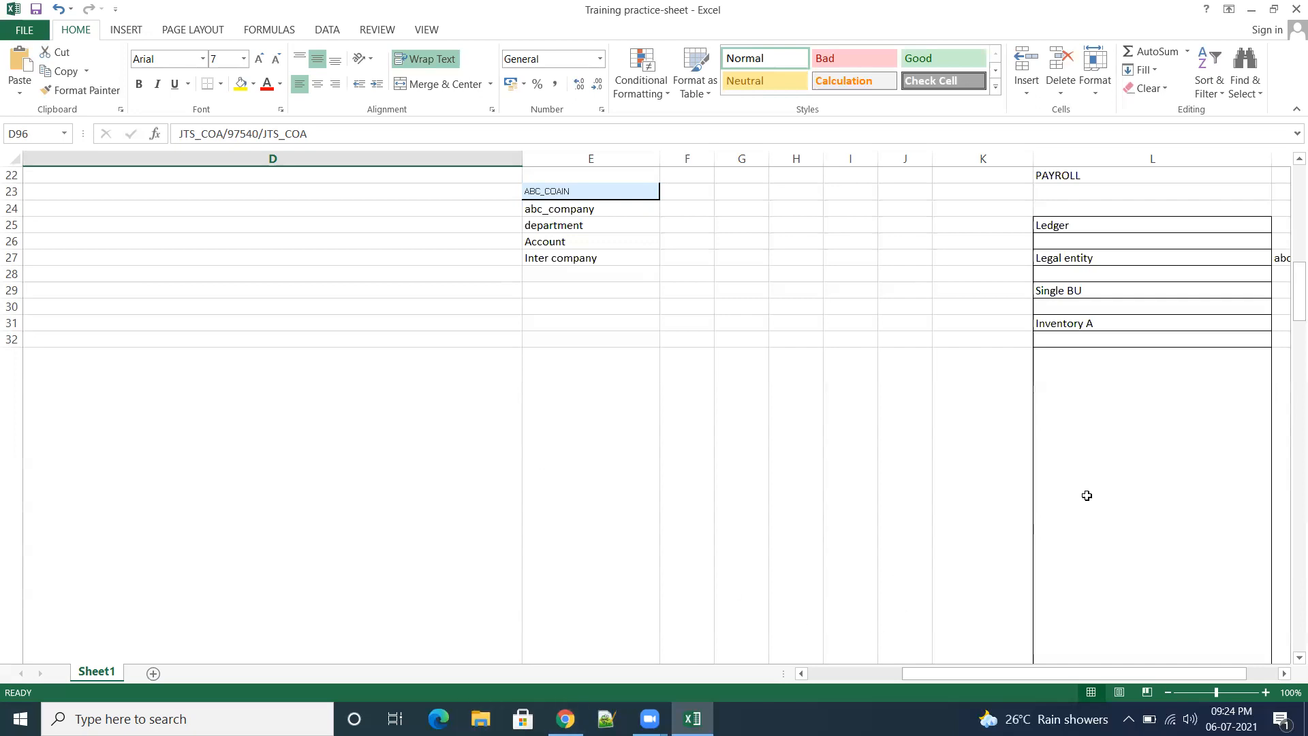
{"action": "scroll", "coordinate": [1086, 497], "scroll_direction": "down", "scroll_amount": 14}
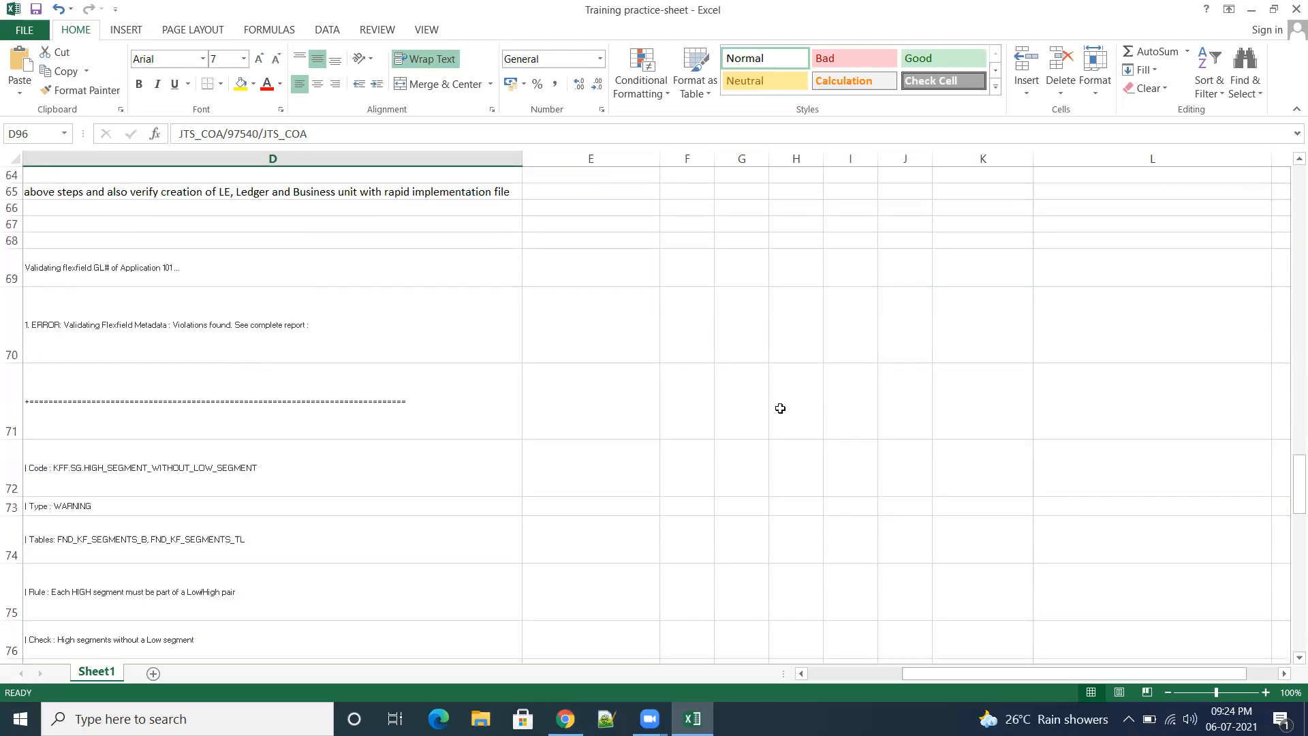
{"action": "left_click_drag", "start_coordinate": [768, 161], "coordinate": [945, 161]}
Step: Enter "General Accountant" in column G just above the pasted validation report's rows
{"action": "left_click", "coordinate": [804, 224]}
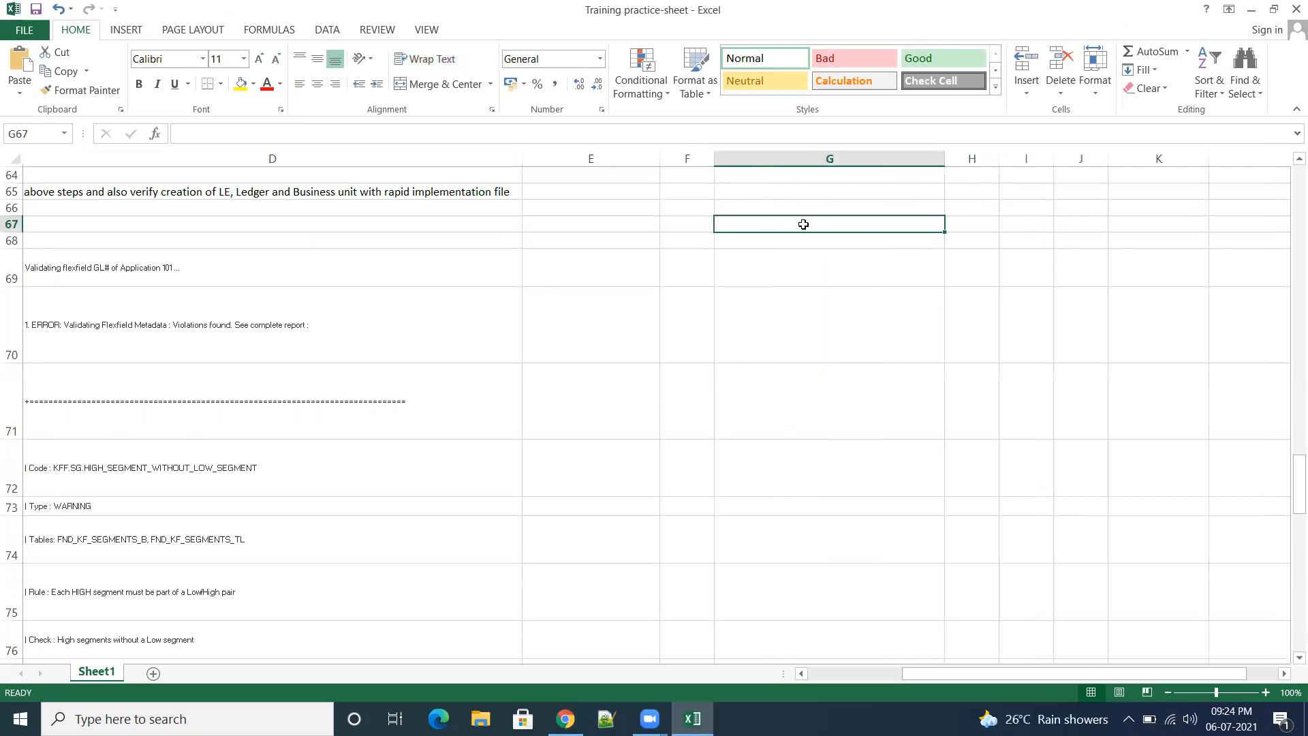
{"action": "type", "text": "General"}
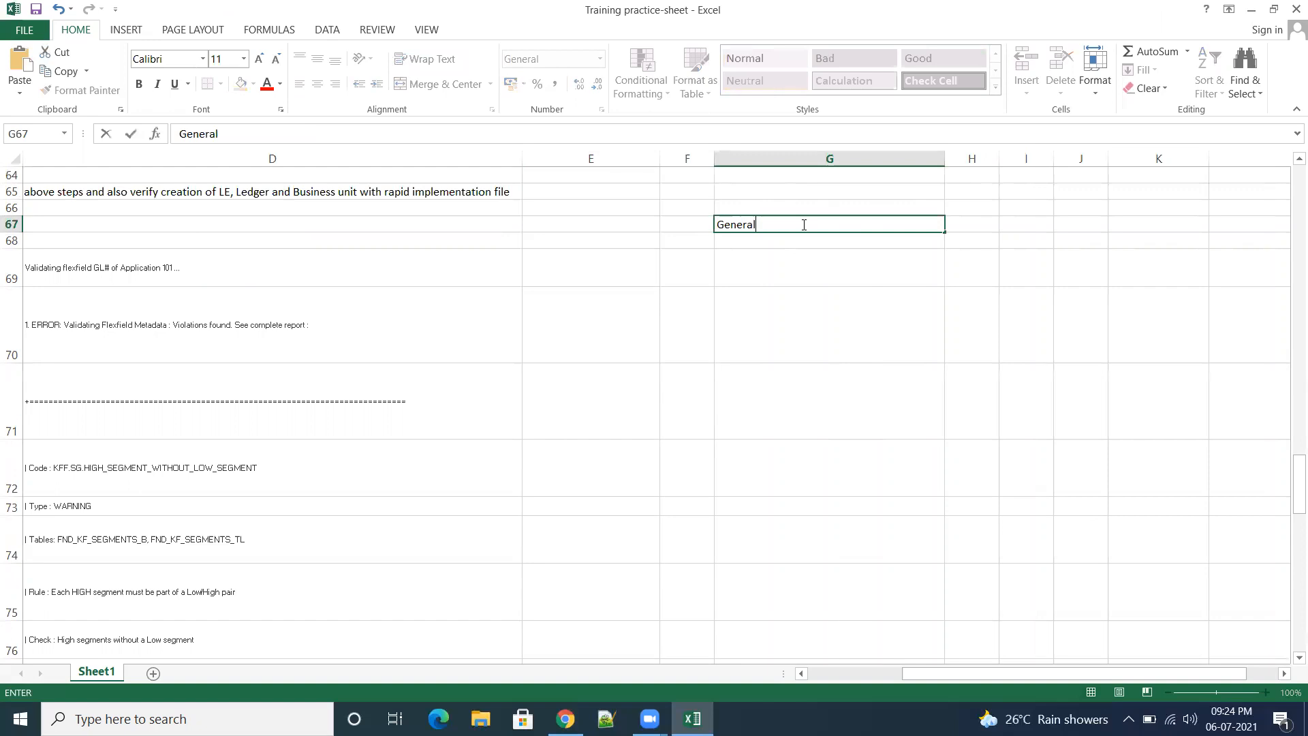
{"action": "type", "text": " Accountant"}
{"action": "key", "text": "Return"}
{"action": "left_click", "coordinate": [833, 257]}
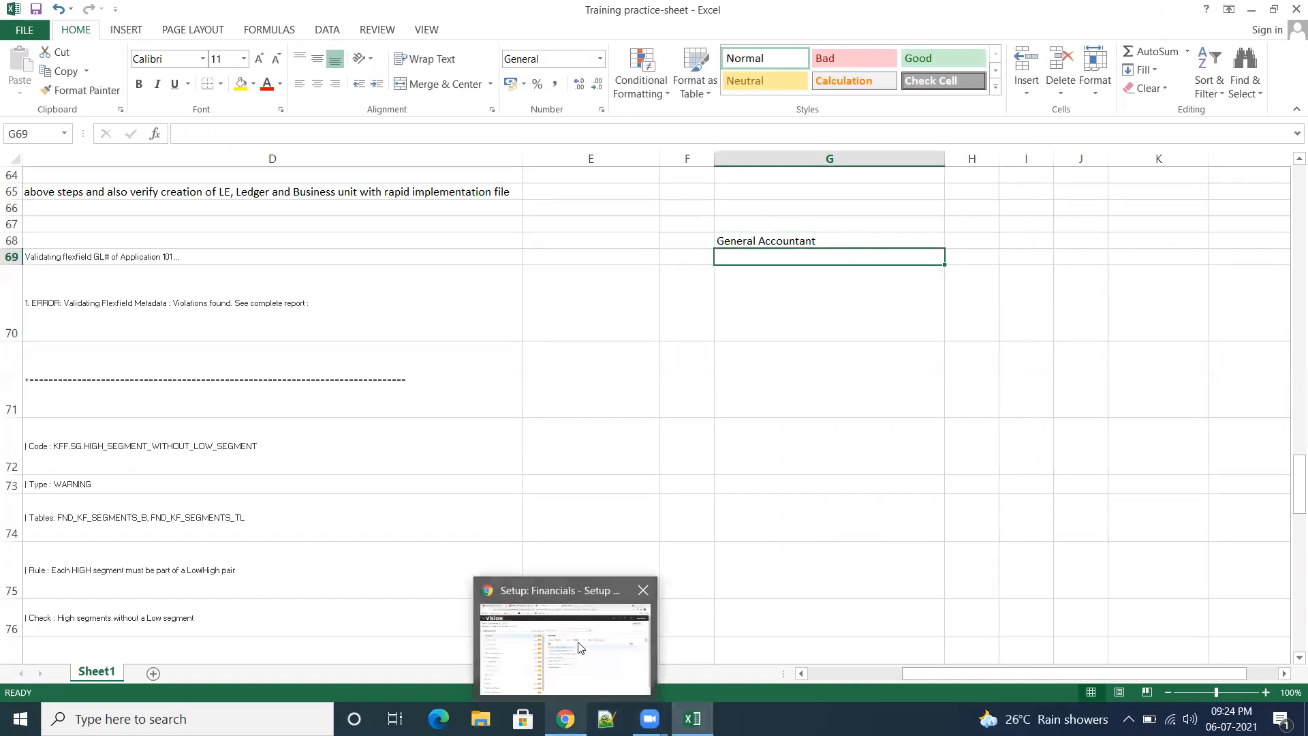
Step: Switch back to Chrome and scan the Vision instance's navigator for a General Accounting group
{"action": "left_click", "coordinate": [579, 647]}
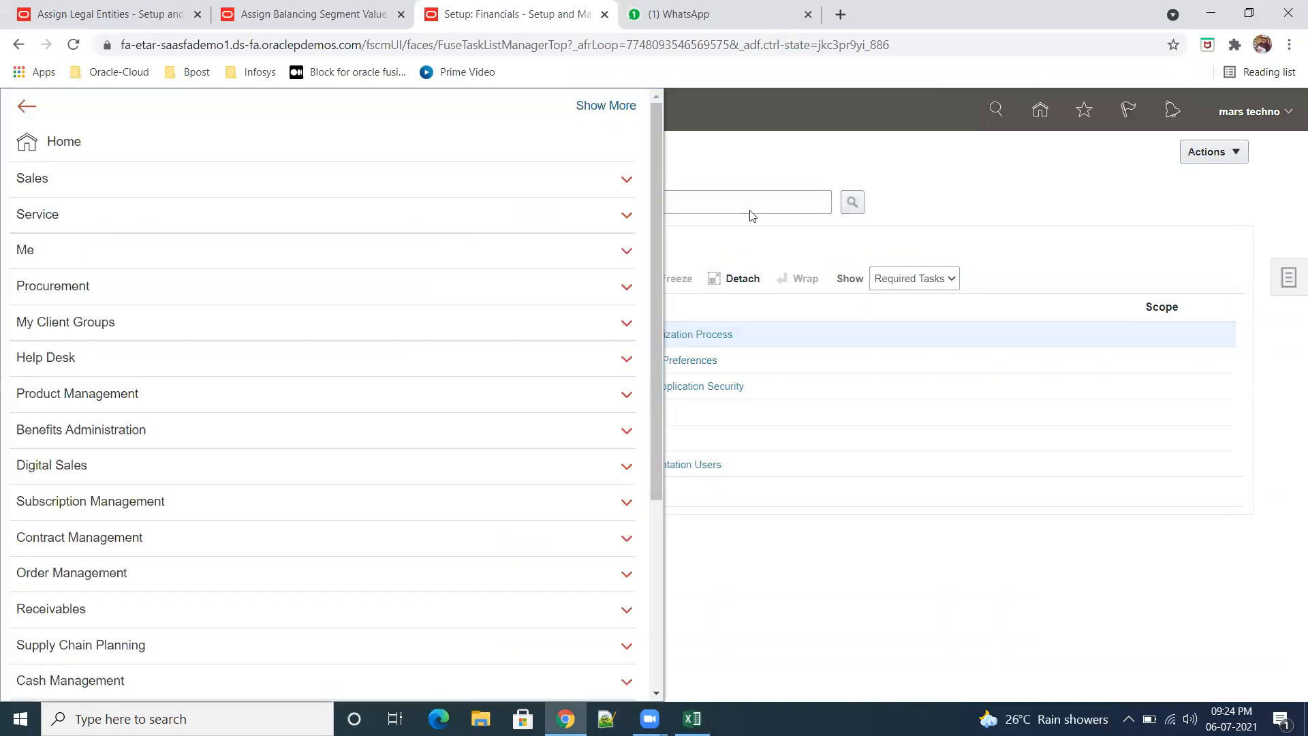
{"action": "left_click", "coordinate": [1022, 215]}
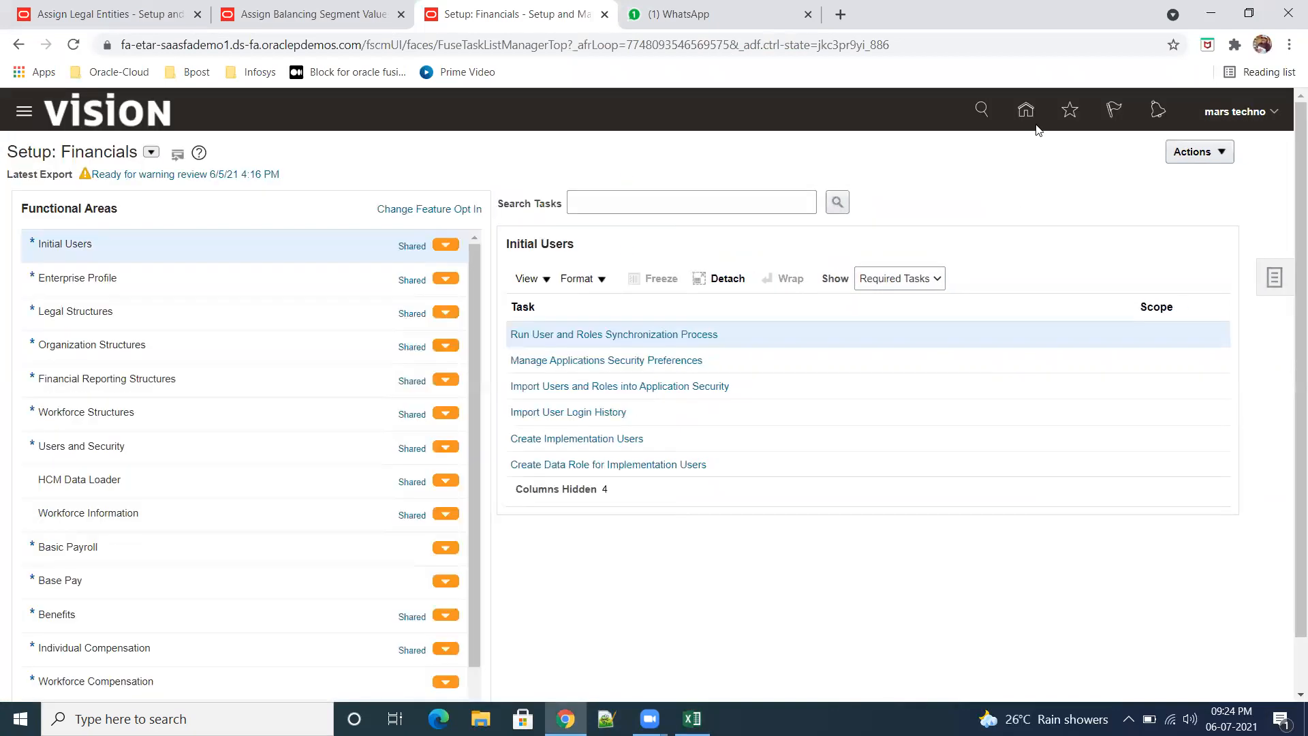
{"action": "left_click", "coordinate": [23, 111]}
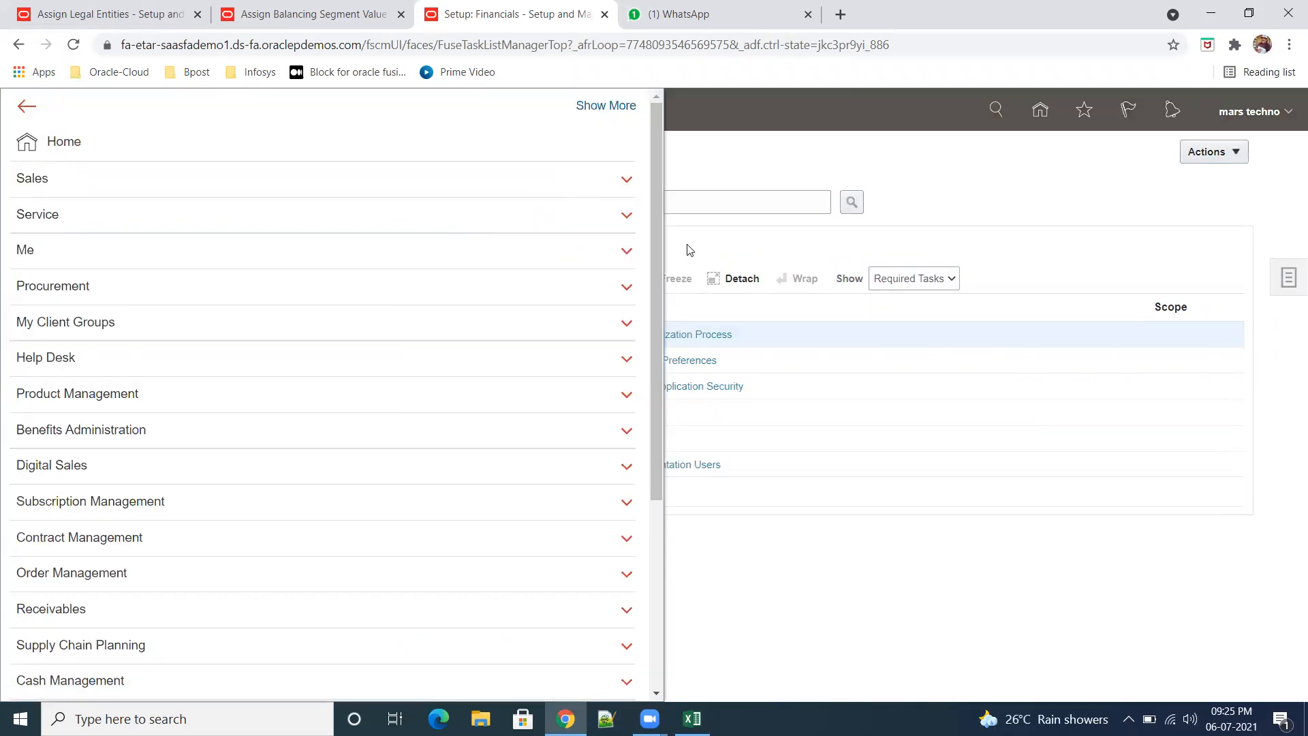
{"action": "scroll", "coordinate": [658, 228], "scroll_direction": "down", "scroll_amount": 1}
{"action": "scroll", "coordinate": [668, 289], "scroll_direction": "down", "scroll_amount": 4}
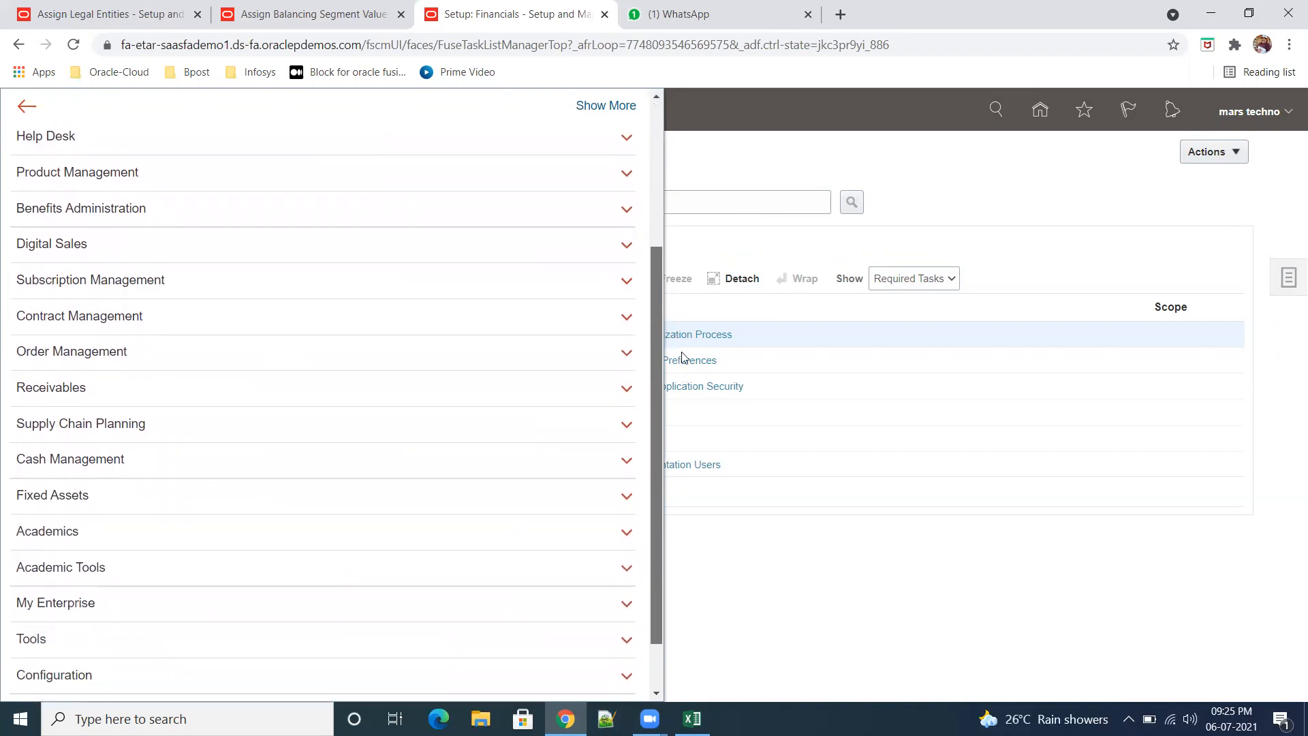
{"action": "scroll", "coordinate": [683, 358], "scroll_direction": "up", "scroll_amount": 2}
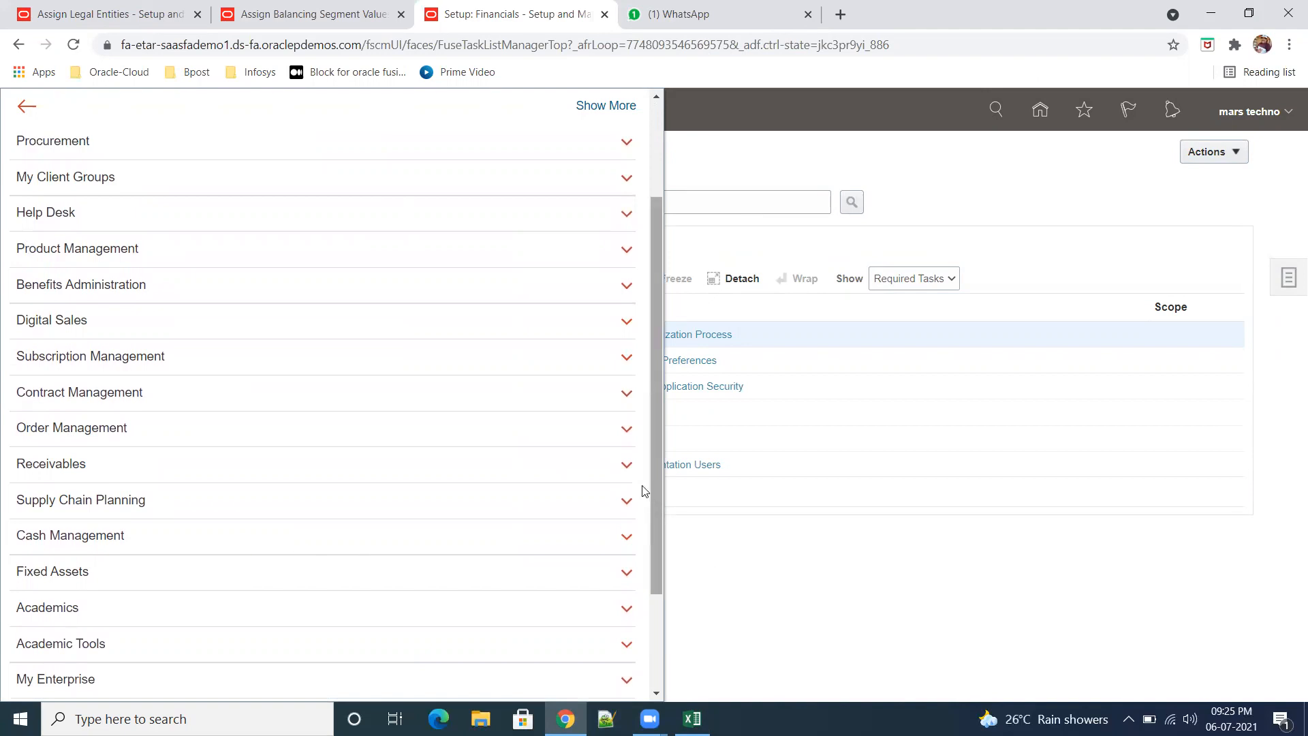
Step: Examine the navigator entries under Order Management, Receivables, Supply Chain Planning, Cash Management and Fixed Assets, and close the navigator
{"action": "left_click", "coordinate": [627, 430]}
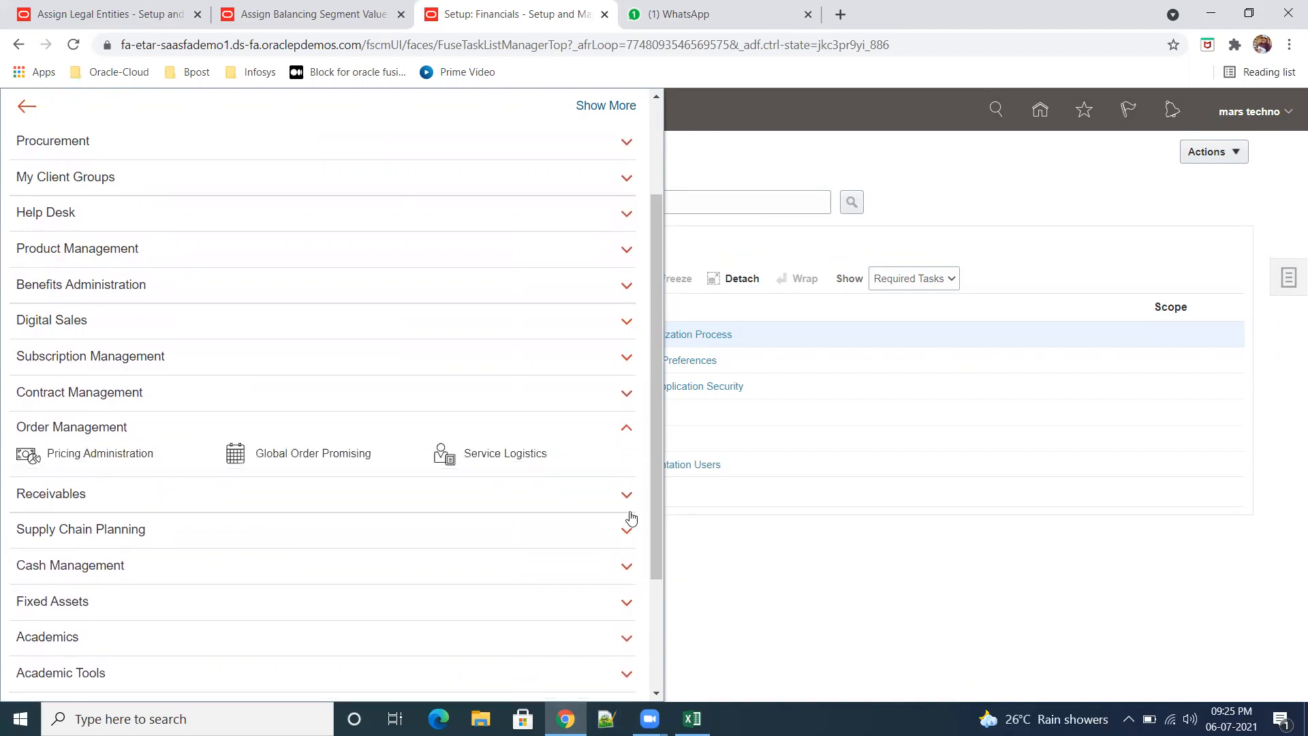
{"action": "left_click", "coordinate": [625, 496]}
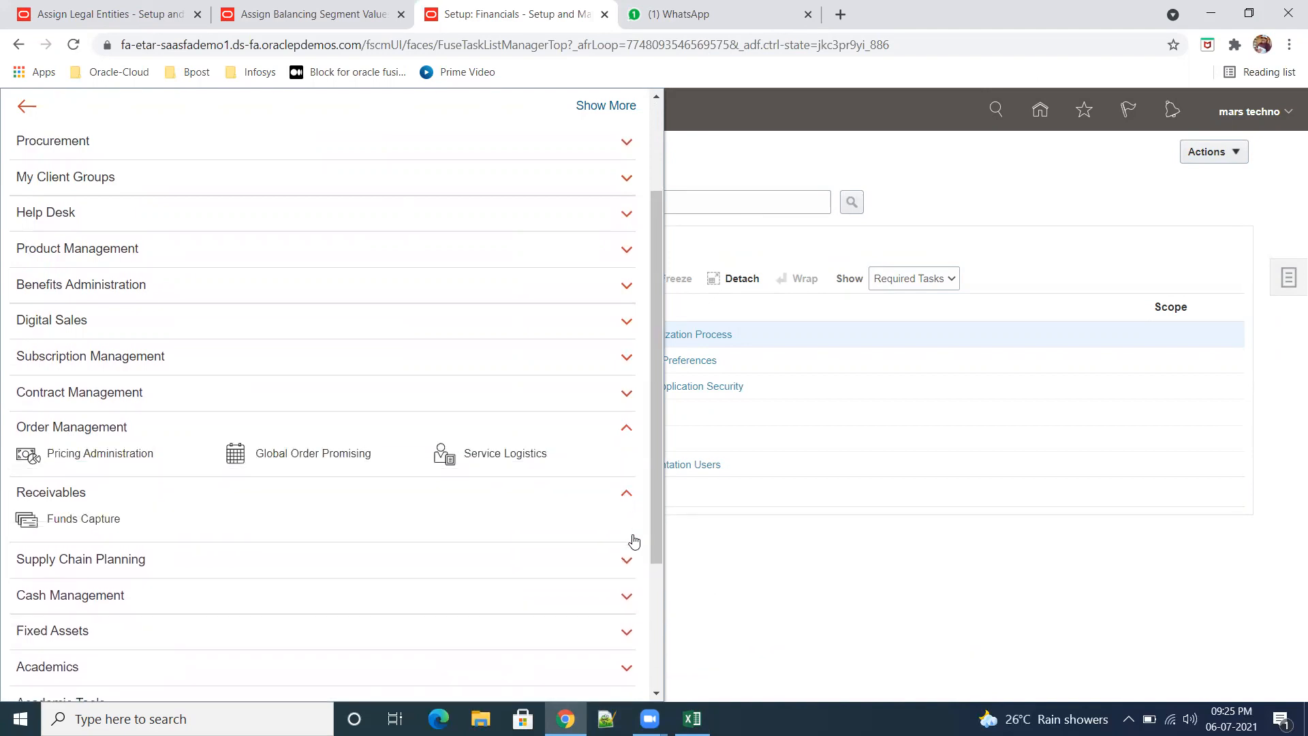
{"action": "left_click", "coordinate": [627, 561]}
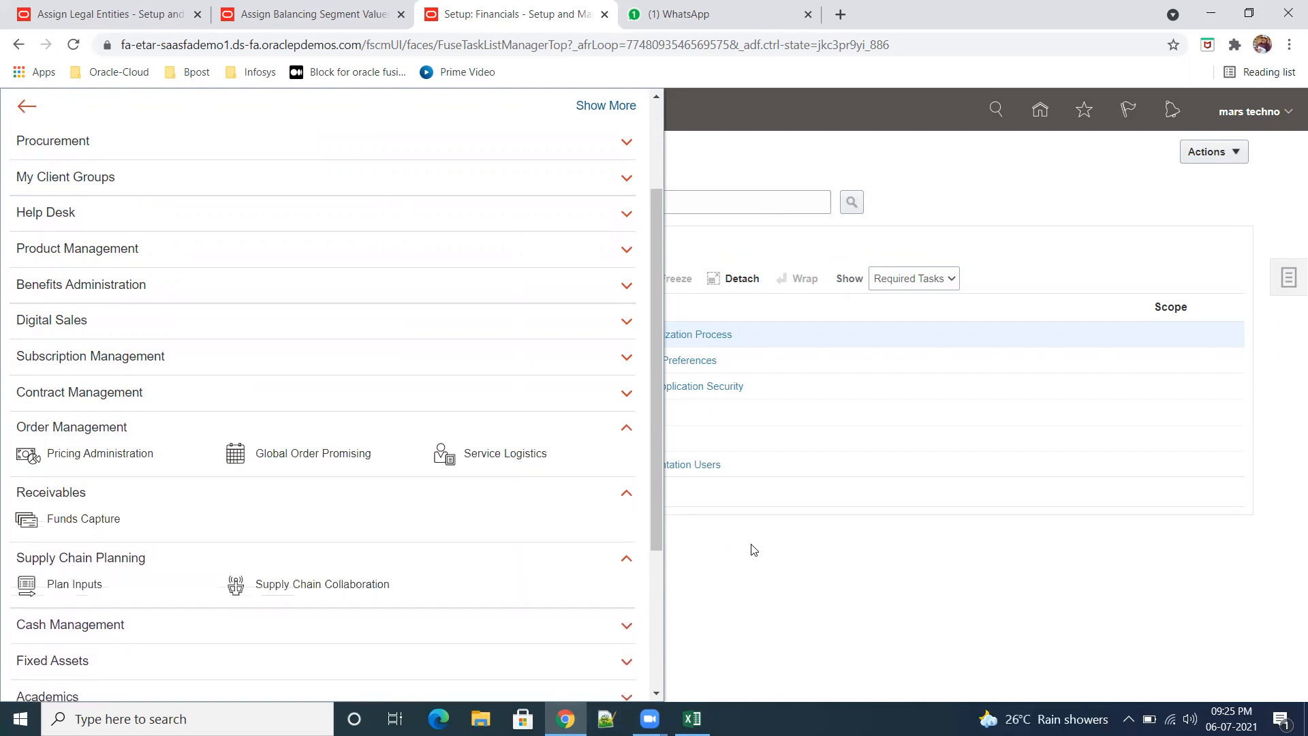
{"action": "scroll", "coordinate": [528, 545], "scroll_direction": "down", "scroll_amount": 1}
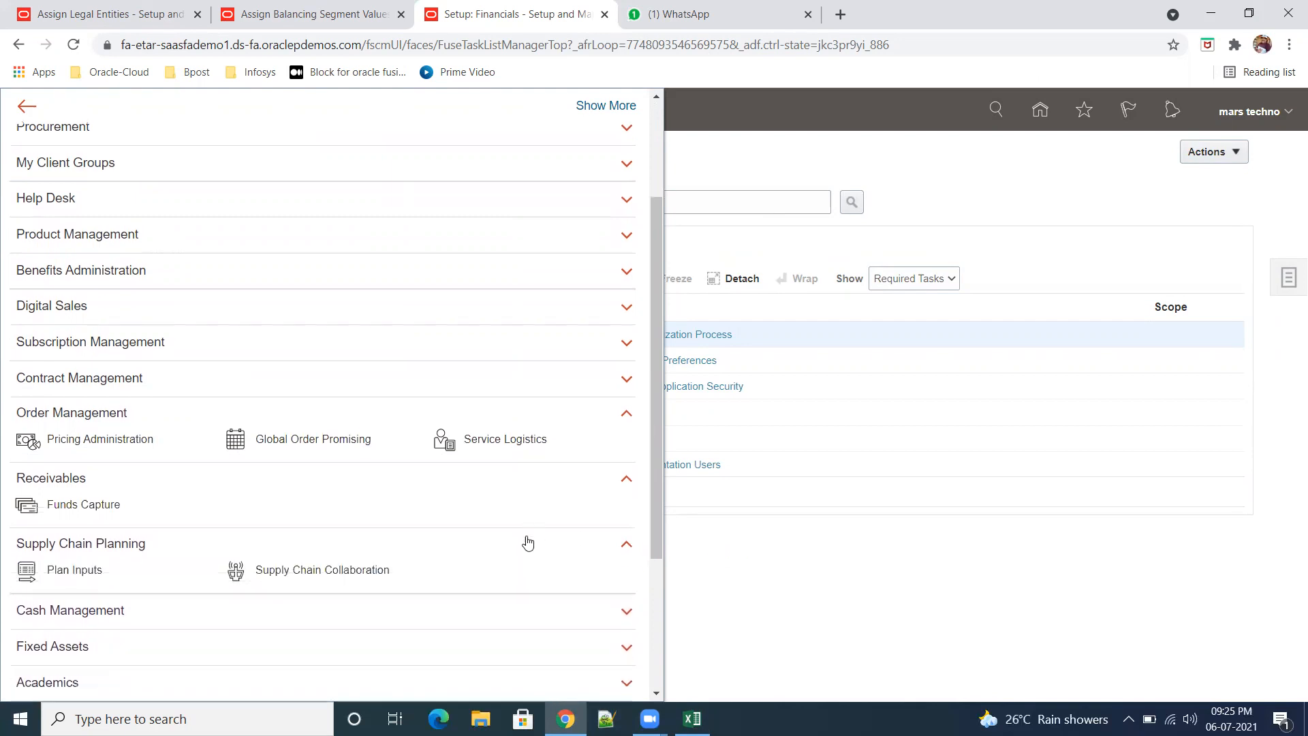
{"action": "left_click", "coordinate": [627, 545]}
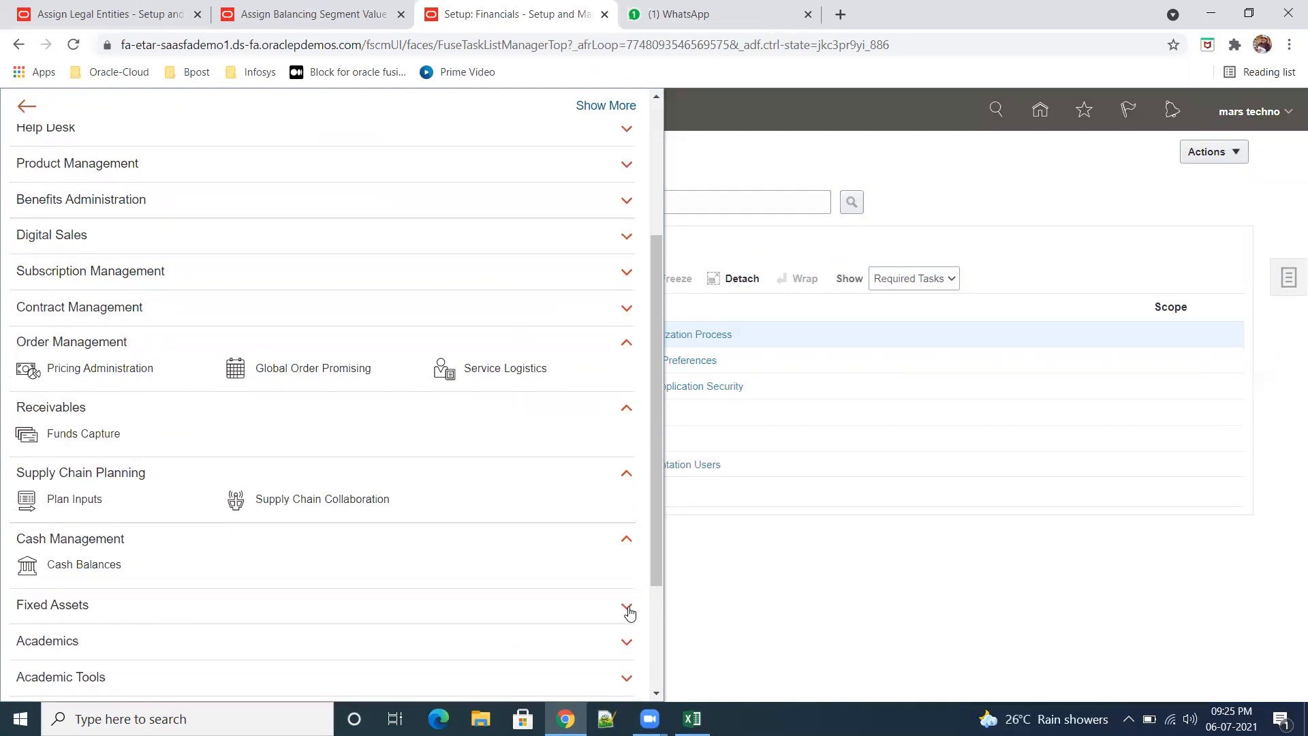
{"action": "left_click", "coordinate": [627, 609]}
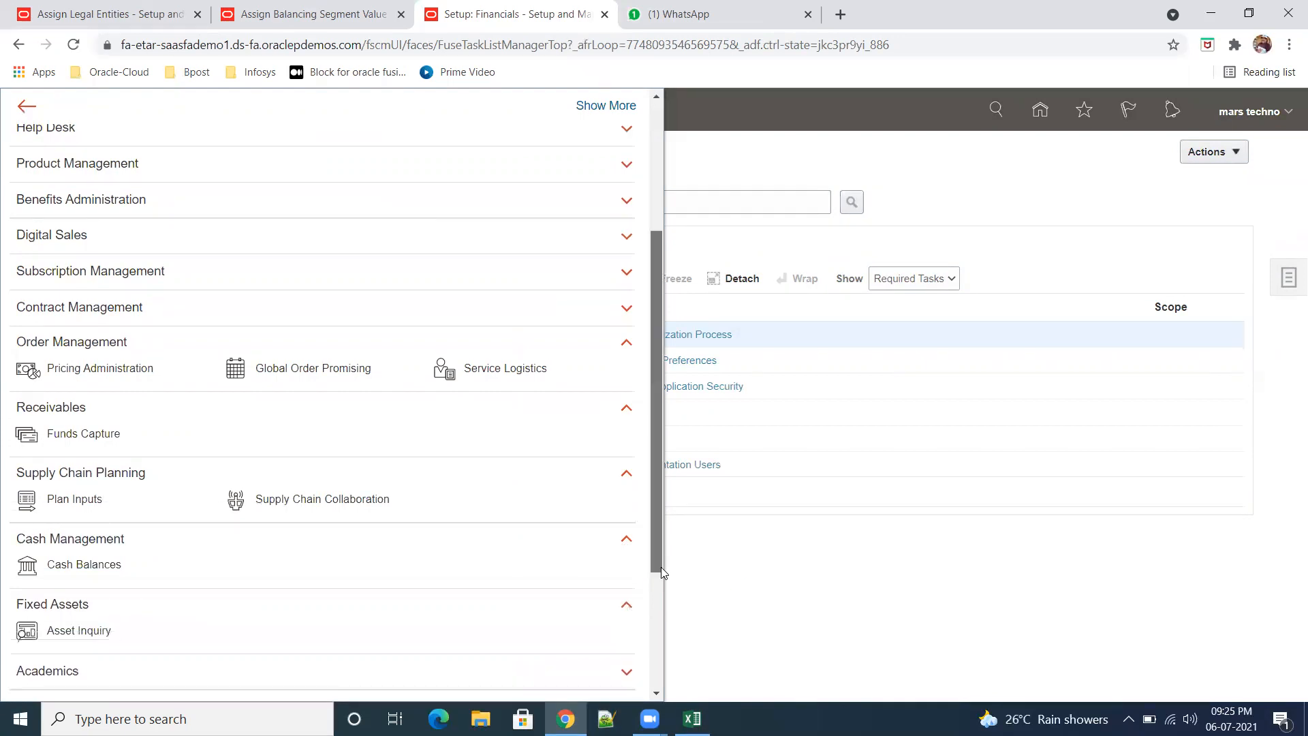
{"action": "scroll", "coordinate": [661, 567], "scroll_direction": "down", "scroll_amount": 2}
{"action": "scroll", "coordinate": [651, 488], "scroll_direction": "up", "scroll_amount": 3}
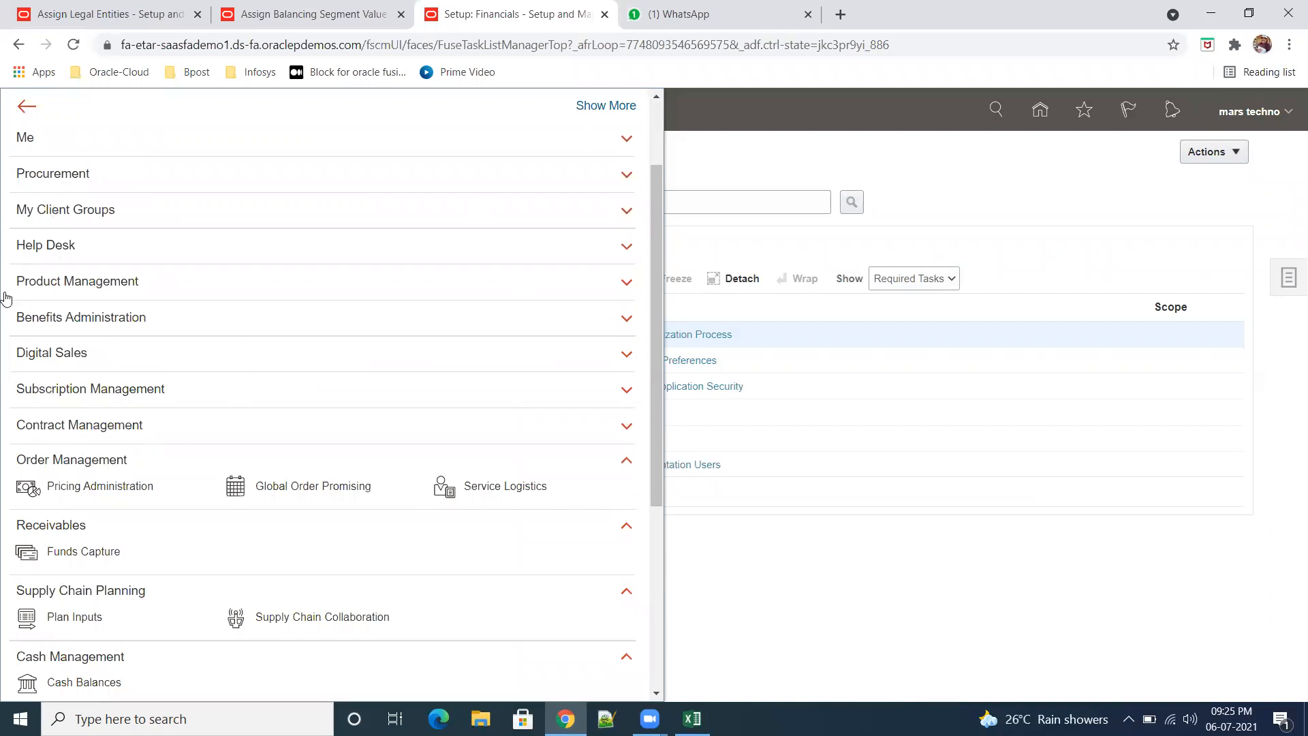
{"action": "left_click", "coordinate": [997, 443]}
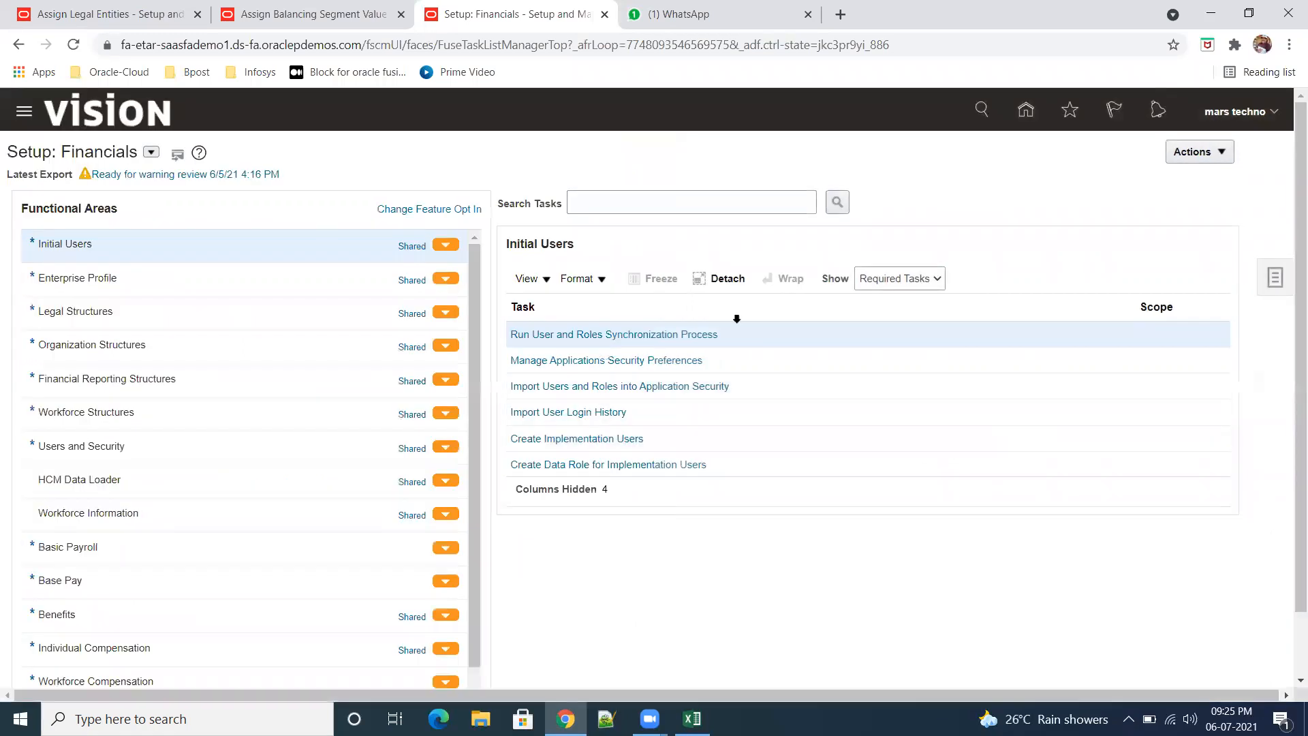
Step: Open the practice-session bookmark from the Oracle-Cloud folder in a new window and go to that instance's home page
{"action": "left_click", "coordinate": [111, 72]}
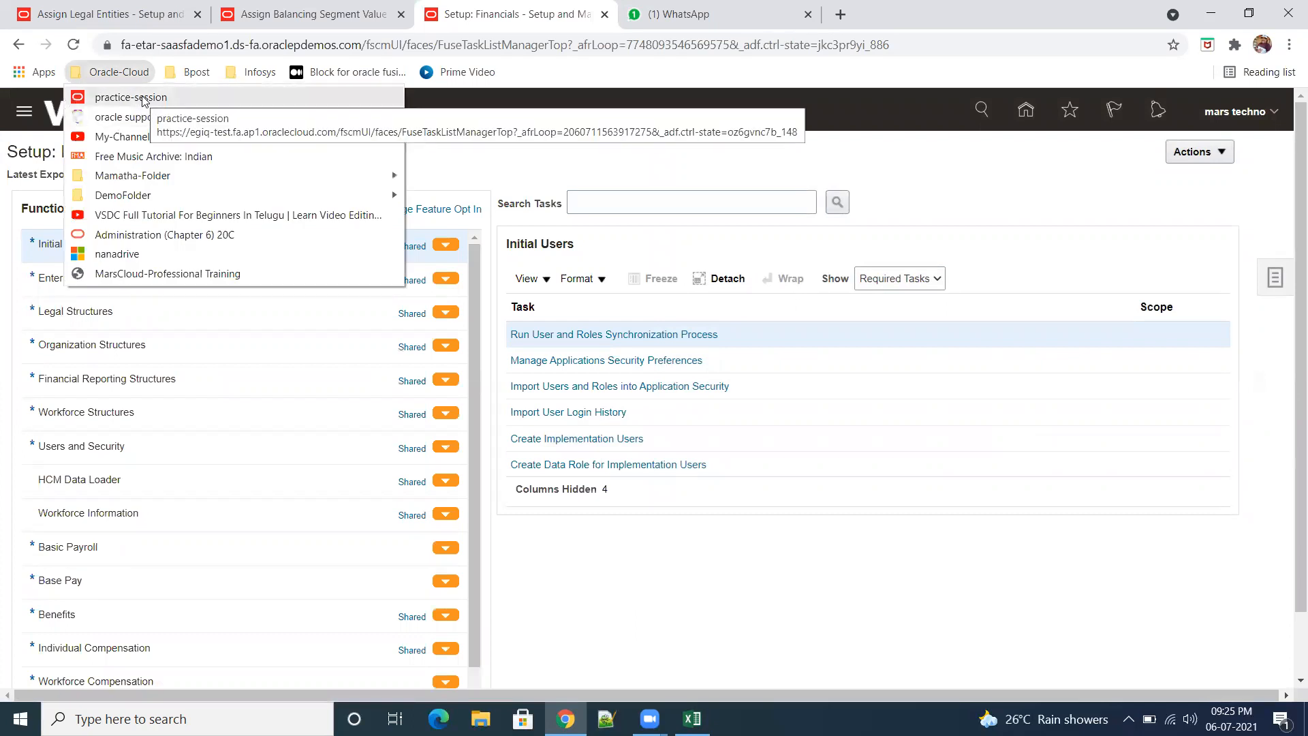
{"action": "right_click", "coordinate": [142, 100]}
{"action": "left_click", "coordinate": [204, 120]}
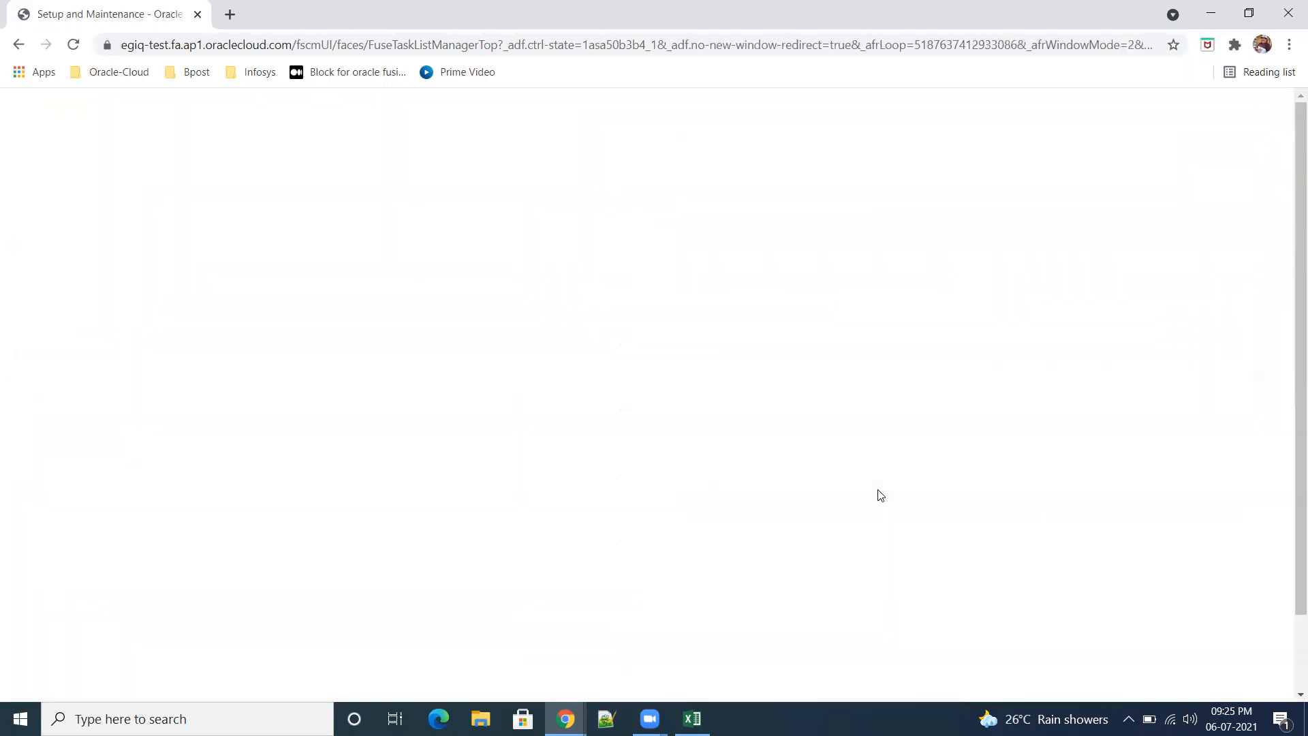
{"action": "left_click", "coordinate": [1069, 110]}
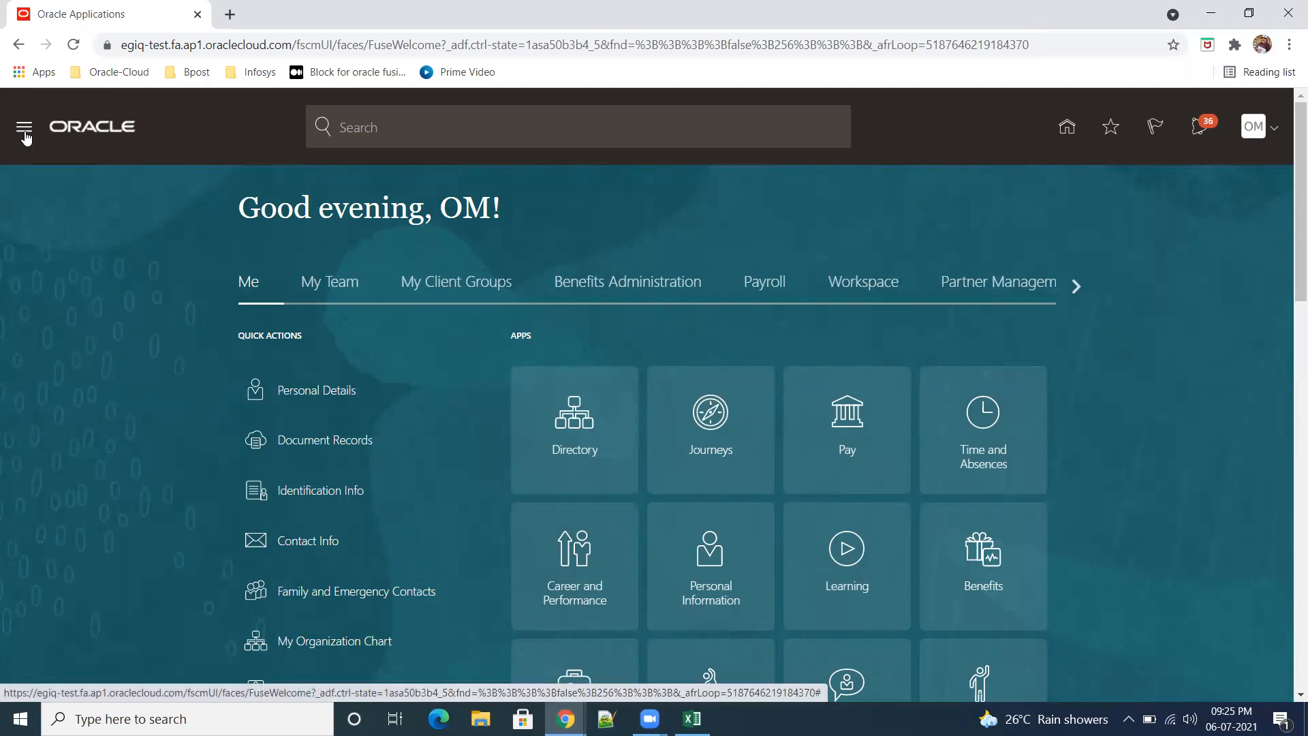
Step: Expand General Accounting in the practice instance's navigator to examine its entries
{"action": "left_click", "coordinate": [24, 129]}
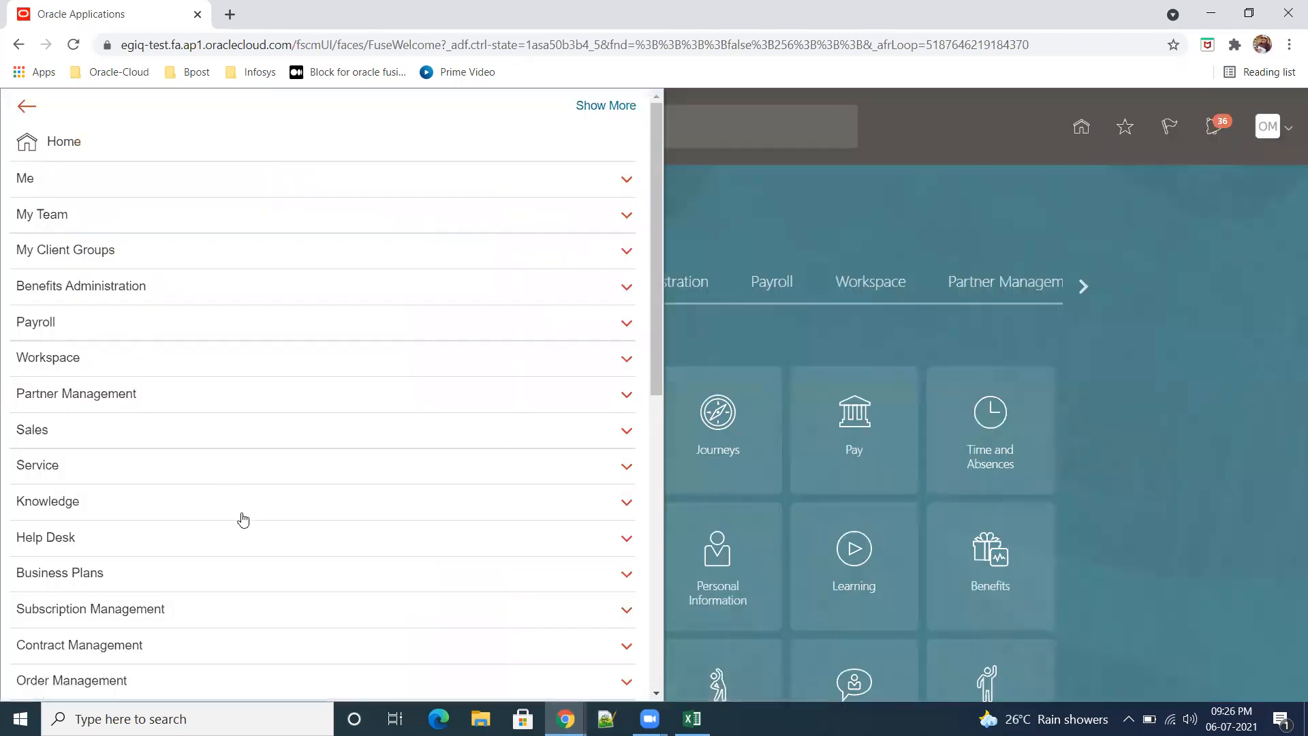
{"action": "scroll", "coordinate": [243, 520], "scroll_direction": "down", "scroll_amount": 5}
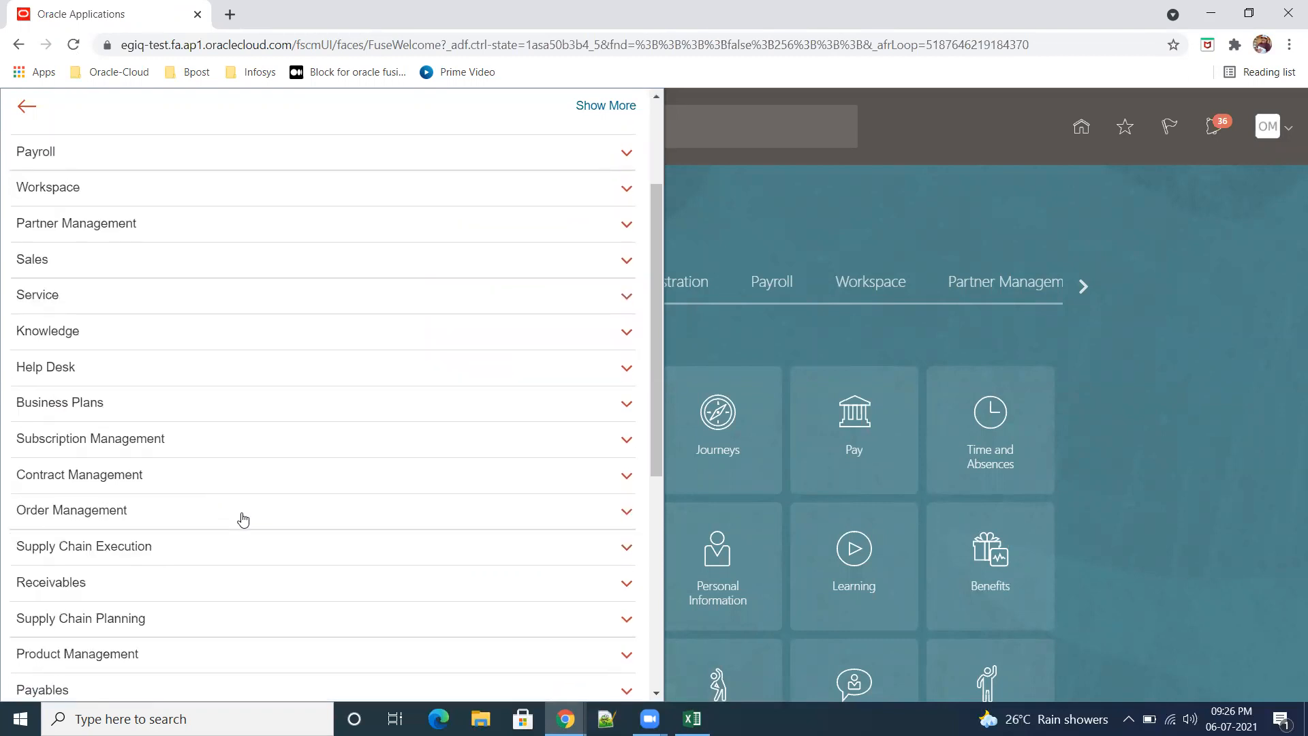
{"action": "scroll", "coordinate": [244, 520], "scroll_direction": "down", "scroll_amount": 4}
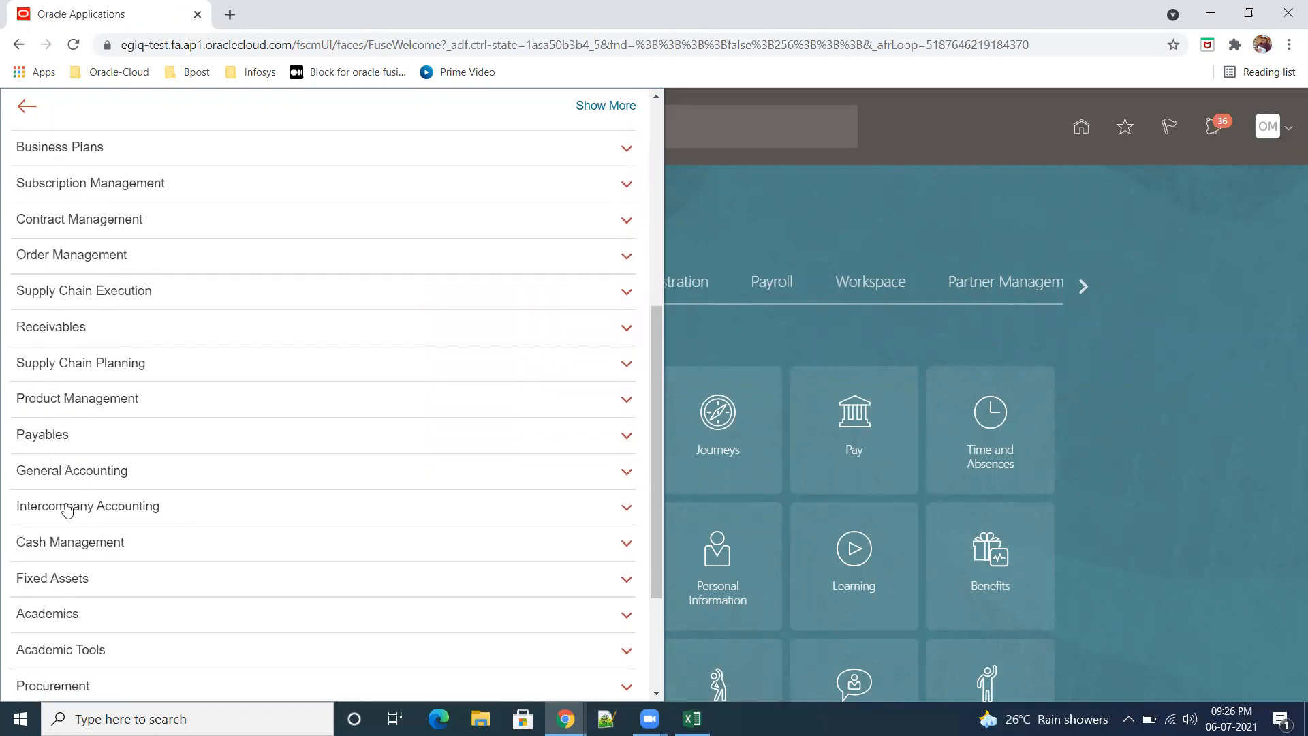
{"action": "left_click", "coordinate": [627, 472]}
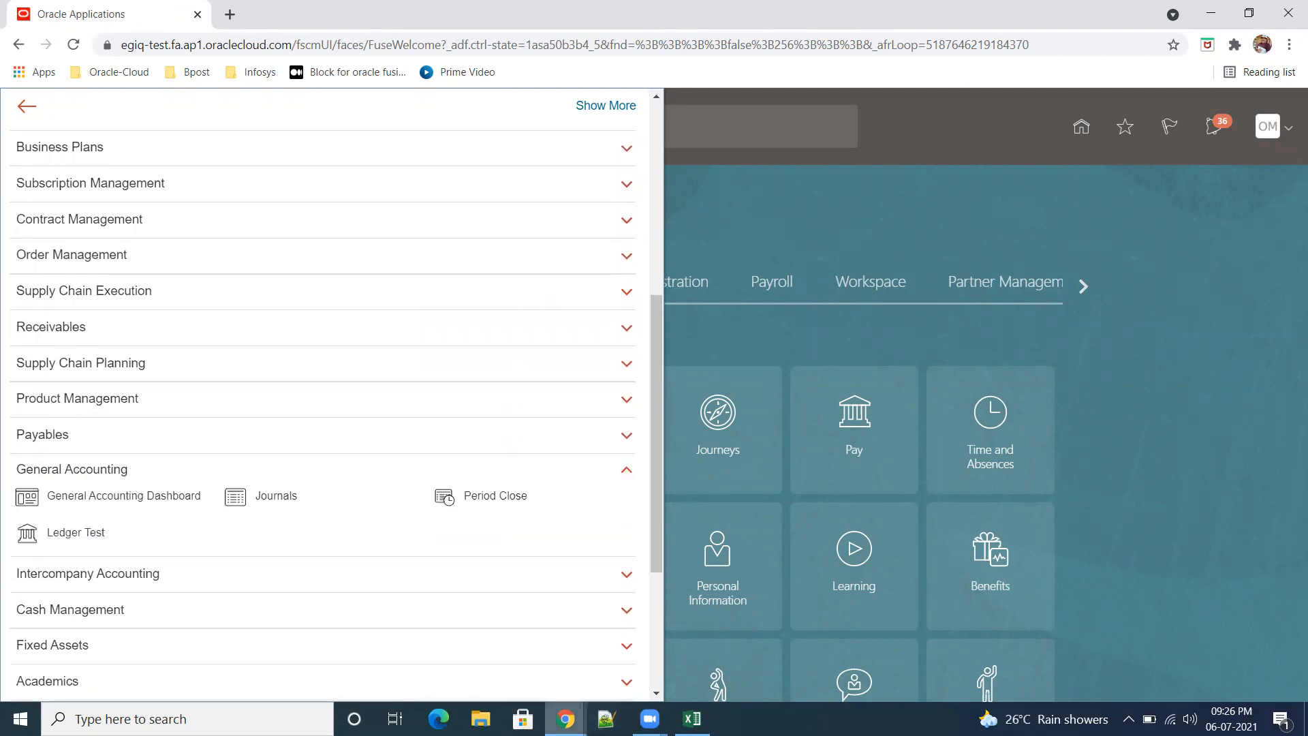
Step: Return to the Vision Financials setup window and compare its navigator groups with those of the practice instance
{"action": "mouse_move", "coordinate": [565, 719]}
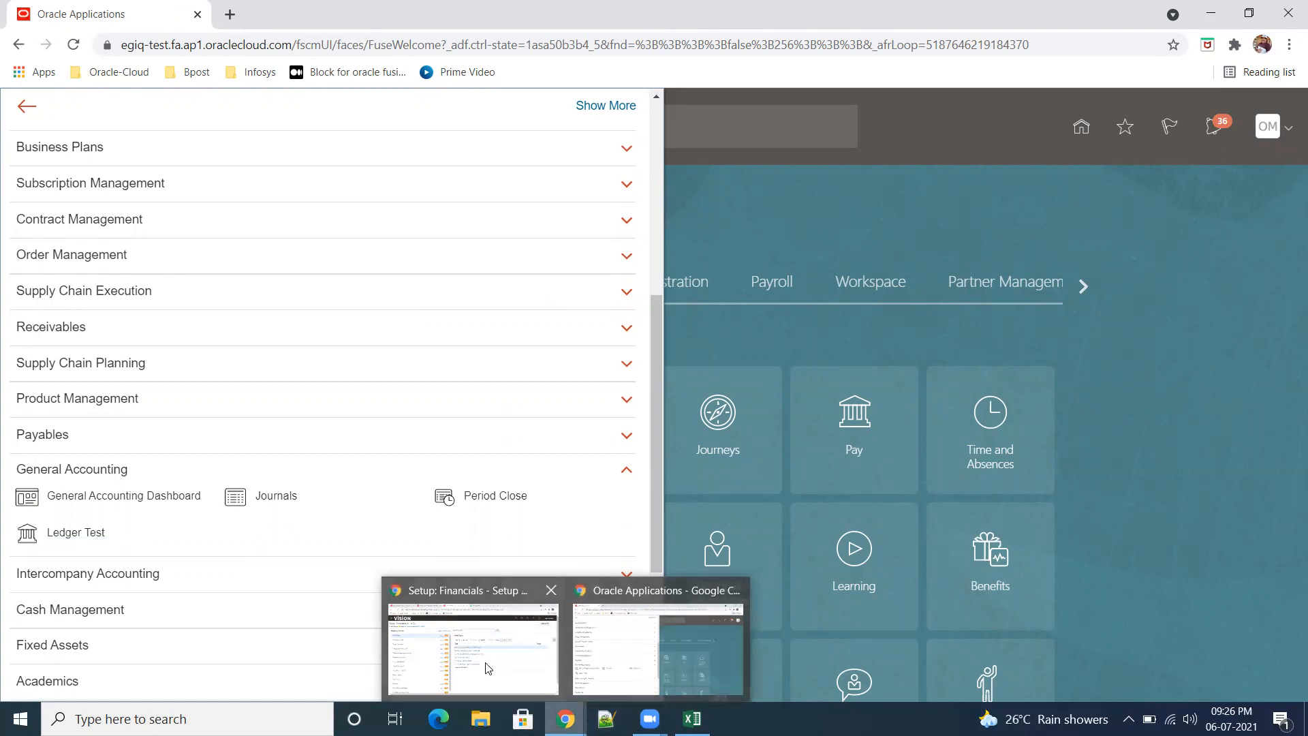
{"action": "left_click", "coordinate": [481, 674]}
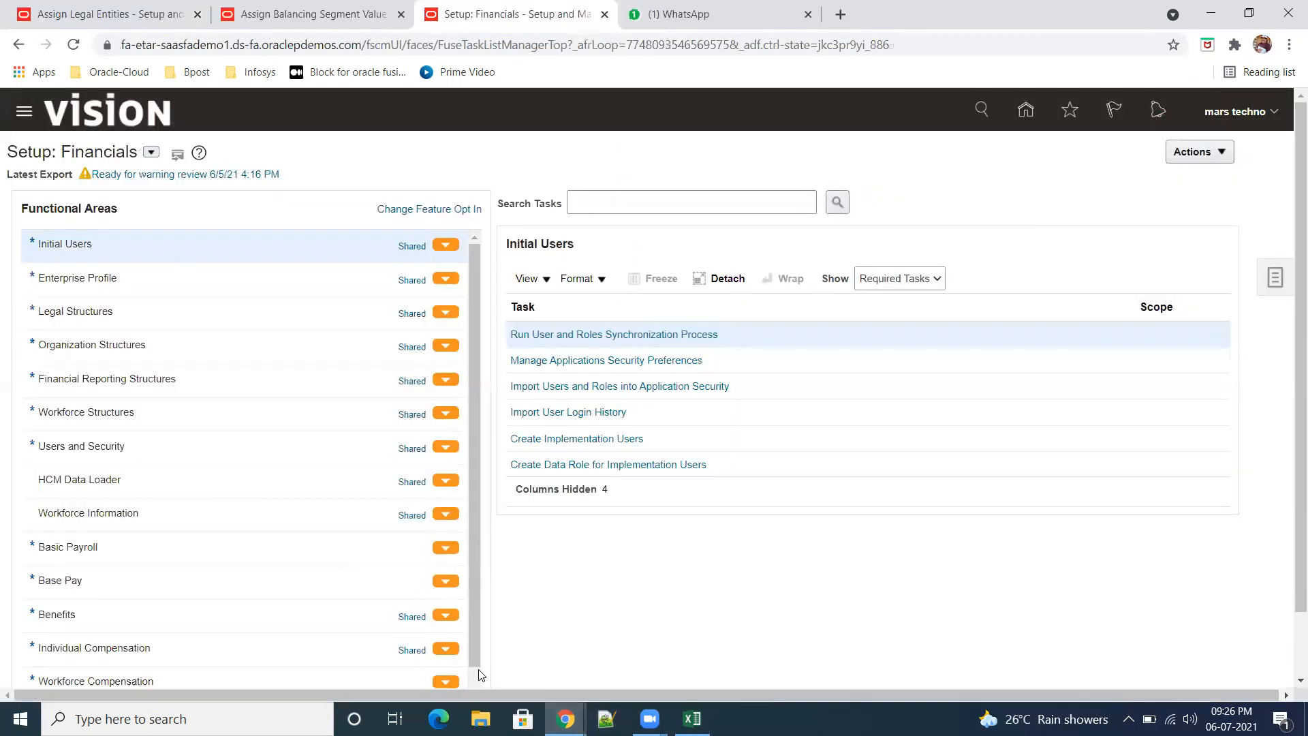
{"action": "left_click", "coordinate": [23, 115]}
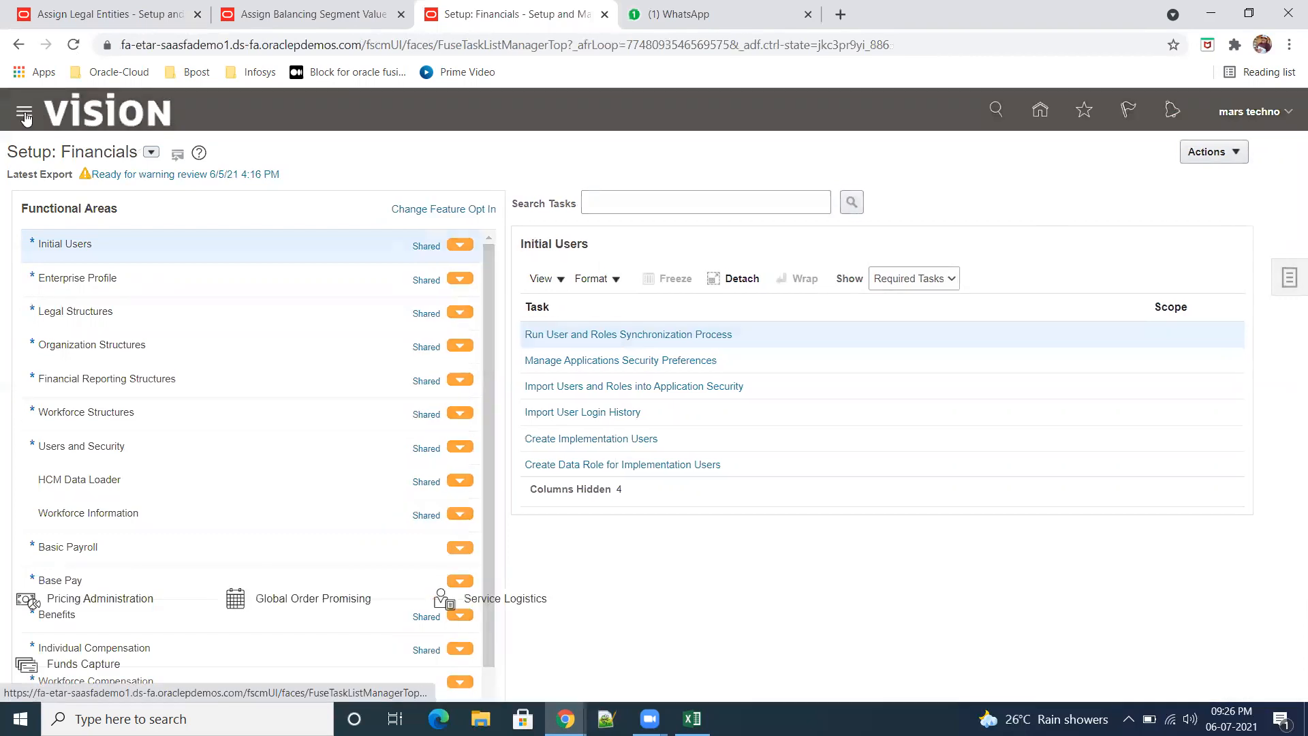
{"action": "scroll", "coordinate": [400, 520], "scroll_direction": "down", "scroll_amount": 3}
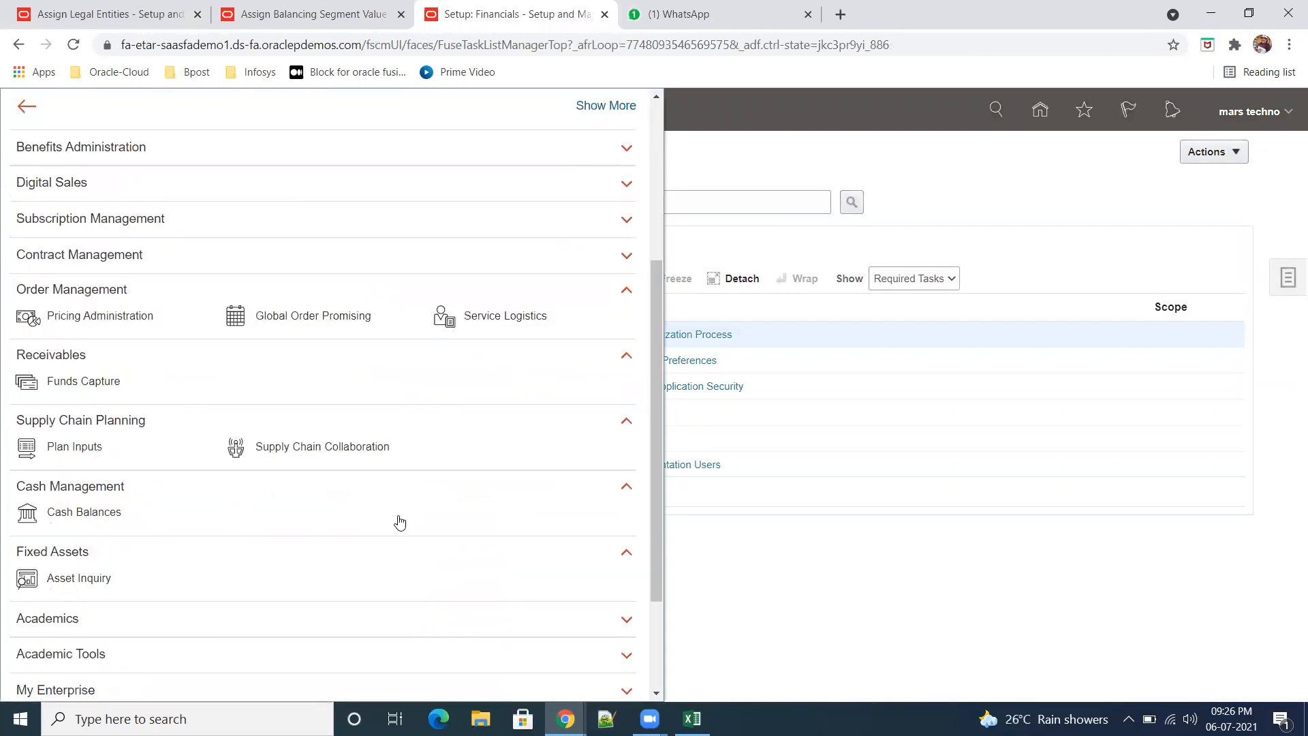
{"action": "scroll", "coordinate": [399, 522], "scroll_direction": "down", "scroll_amount": 2}
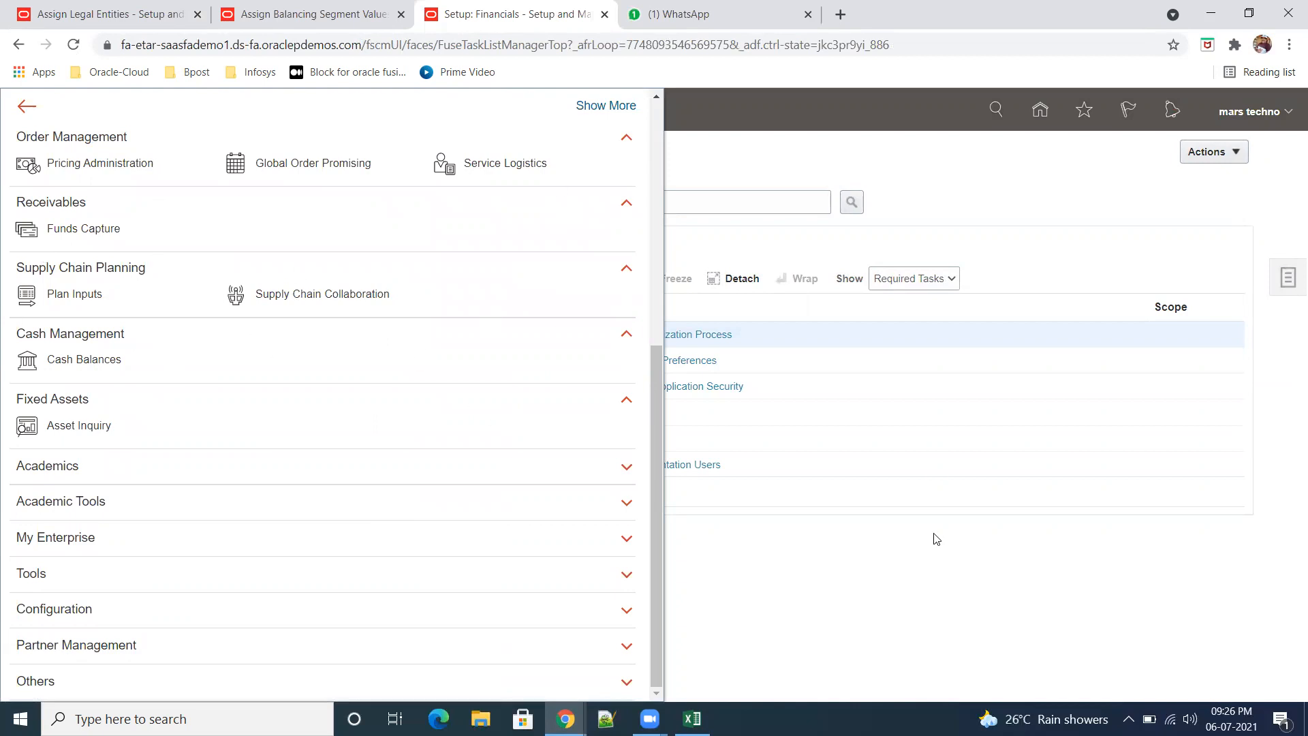
{"action": "scroll", "coordinate": [247, 346], "scroll_direction": "up", "scroll_amount": 1}
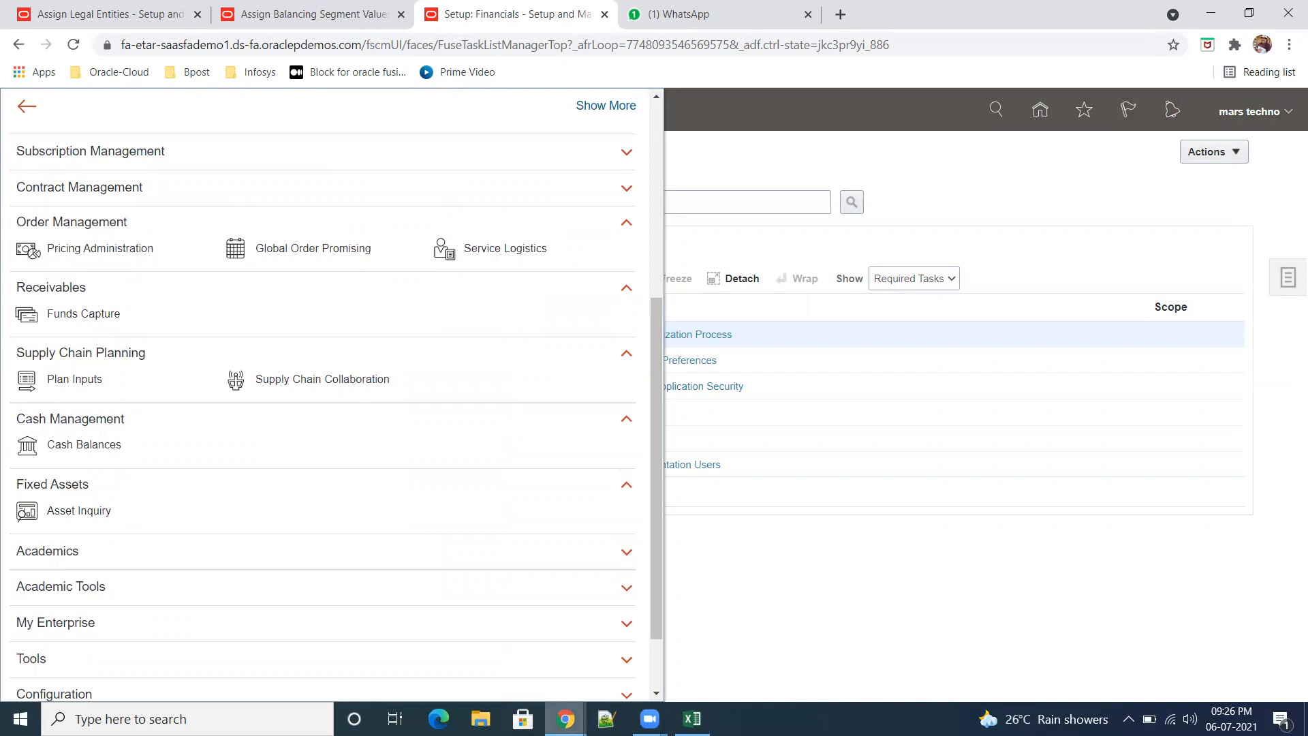
Step: Switch to the practice instance's window and open the Security Console from its Tools group
{"action": "mouse_move", "coordinate": [565, 719]}
{"action": "left_click", "coordinate": [684, 670]}
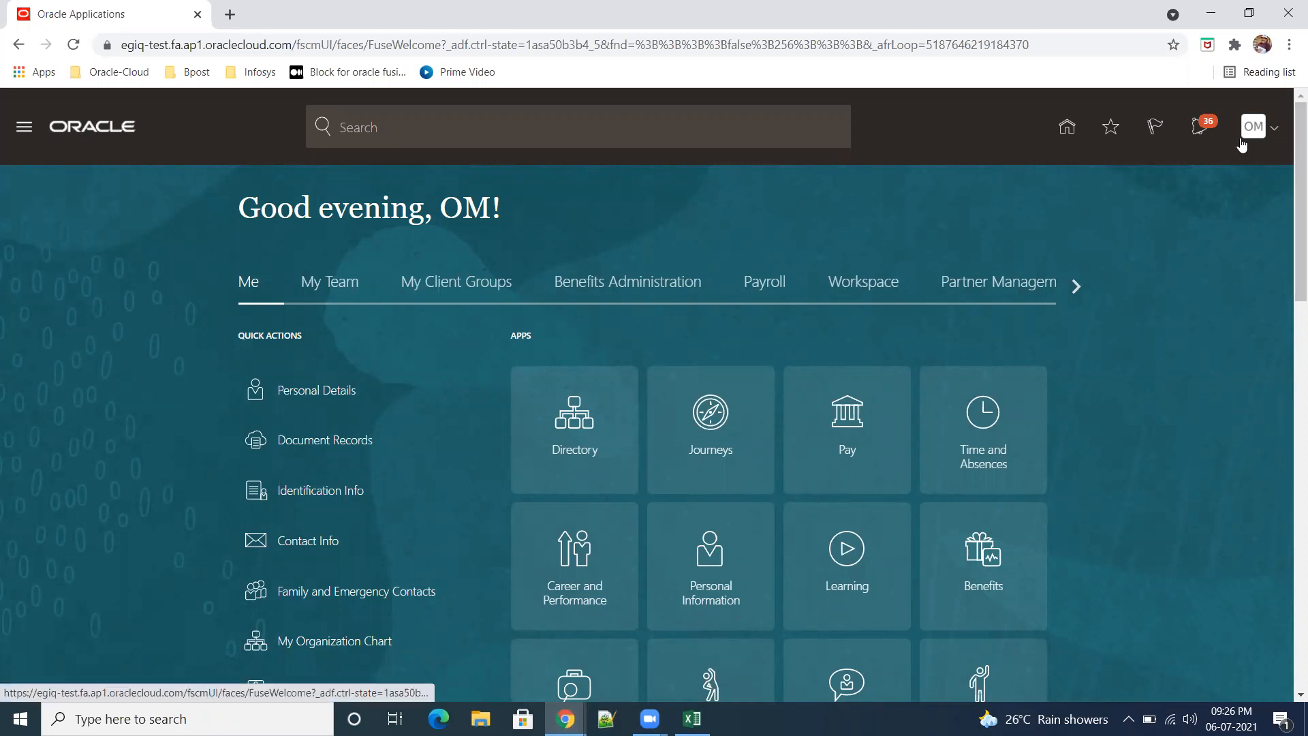
{"action": "left_click", "coordinate": [1067, 292]}
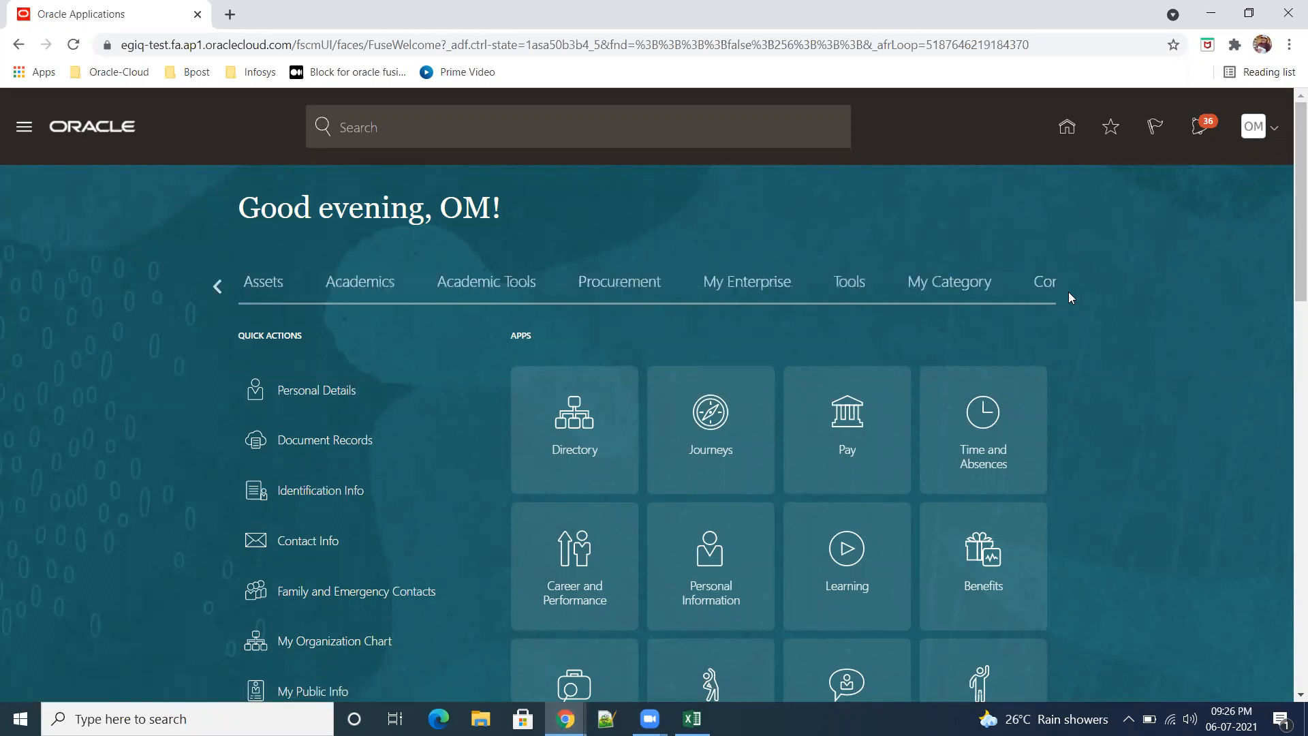
{"action": "left_click", "coordinate": [504, 289]}
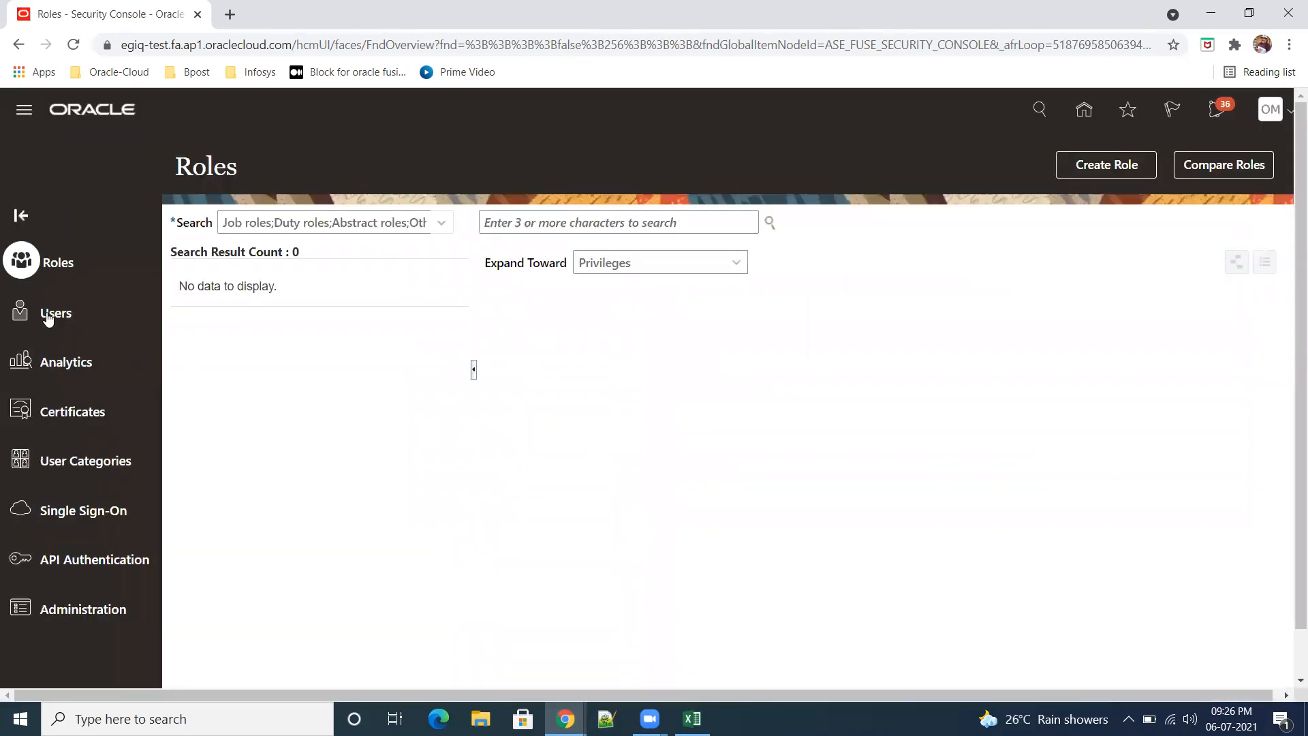
Step: Open the user accounts in the Security Console and try to find the signed-in account by its user name
{"action": "left_click", "coordinate": [48, 315]}
{"action": "left_click", "coordinate": [470, 222]}
{"action": "type", "text": "om"}
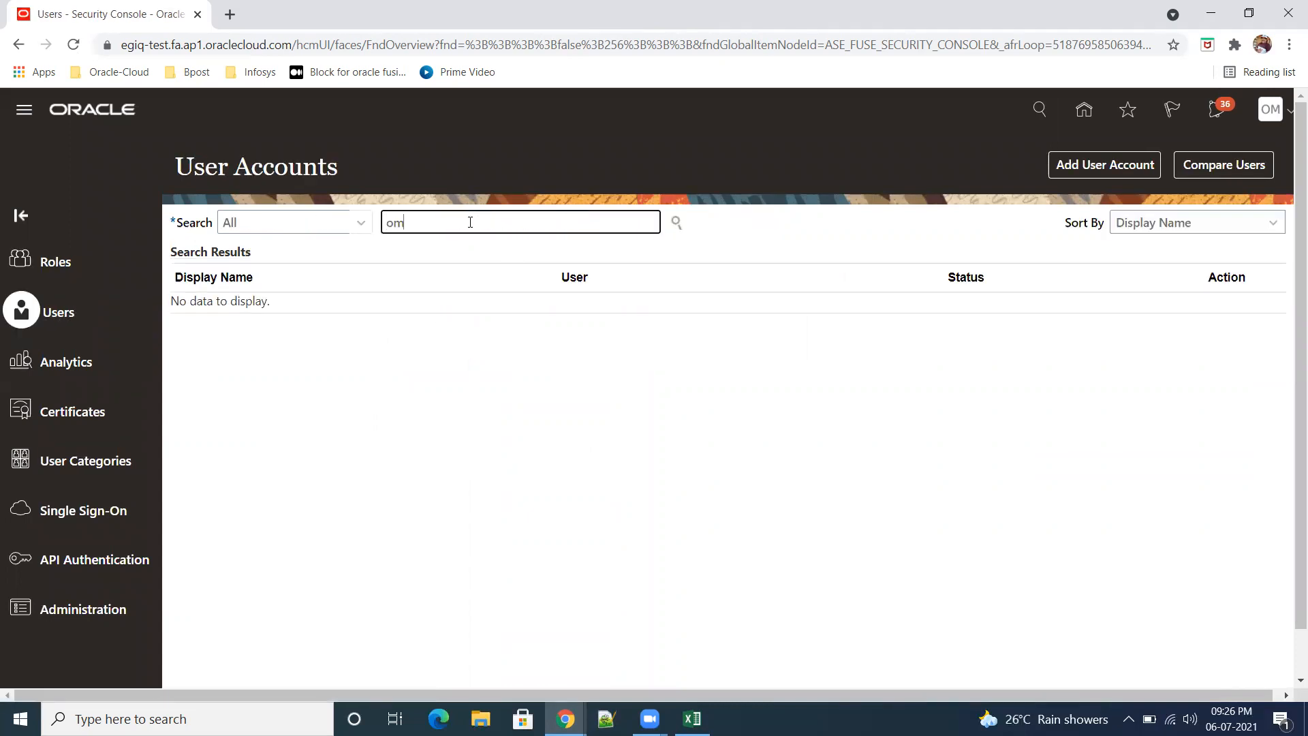
{"action": "key", "text": "Return"}
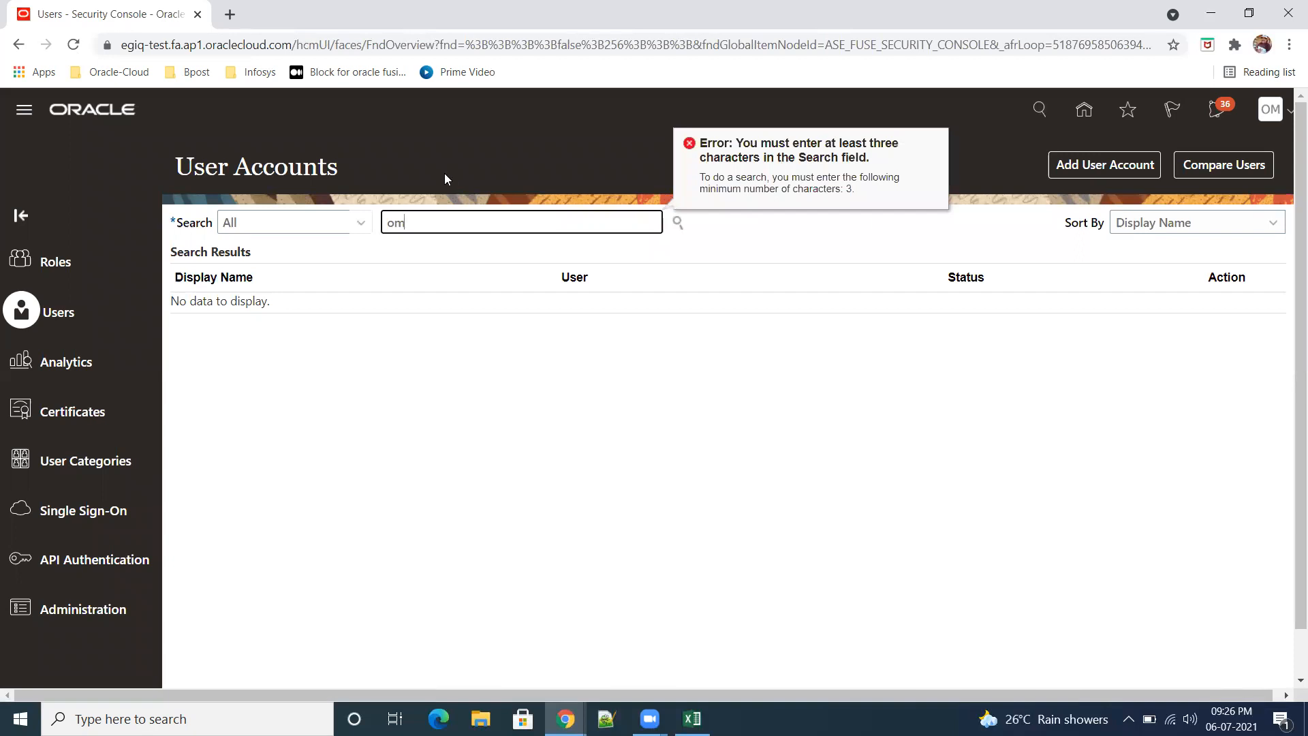
{"action": "left_click_drag", "start_coordinate": [450, 226], "coordinate": [346, 214]}
{"action": "key", "text": "BackSpace"}
{"action": "type", "text": "MORNING"}
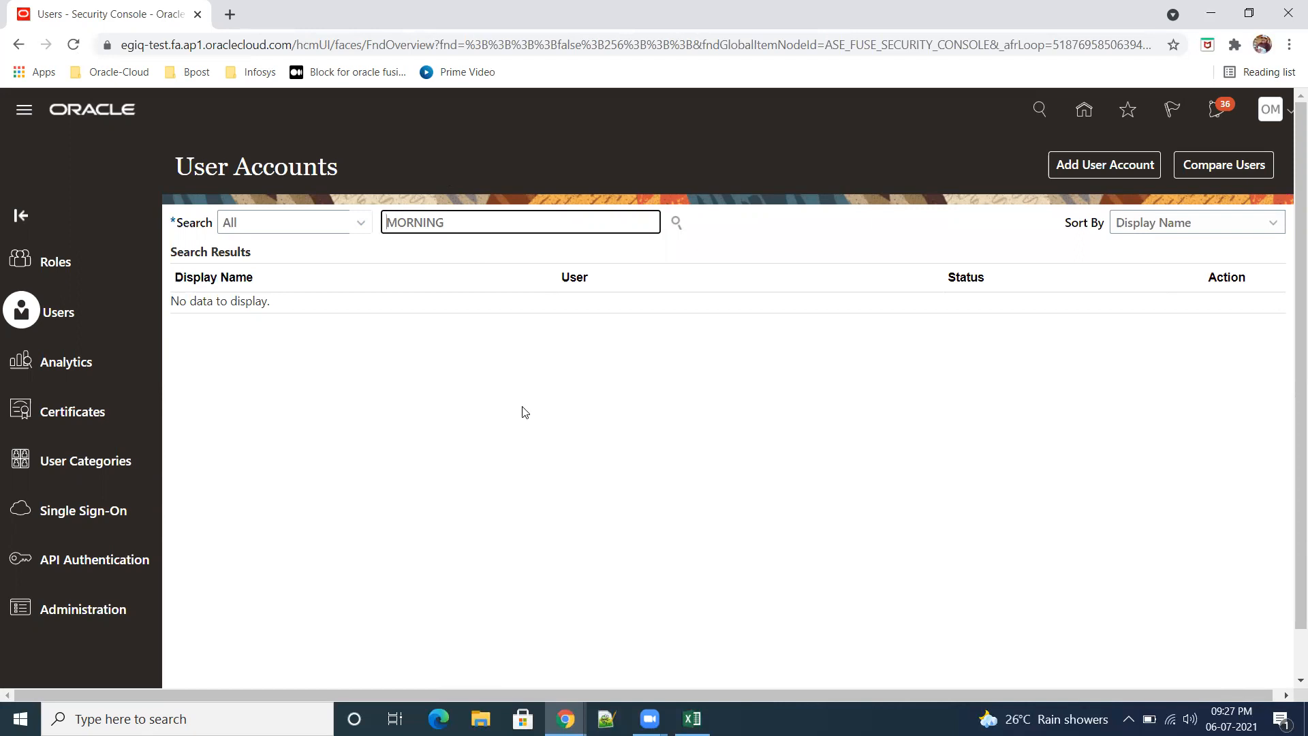
{"action": "left_click_drag", "start_coordinate": [473, 225], "coordinate": [352, 221]}
{"action": "left_click", "coordinate": [359, 224]}
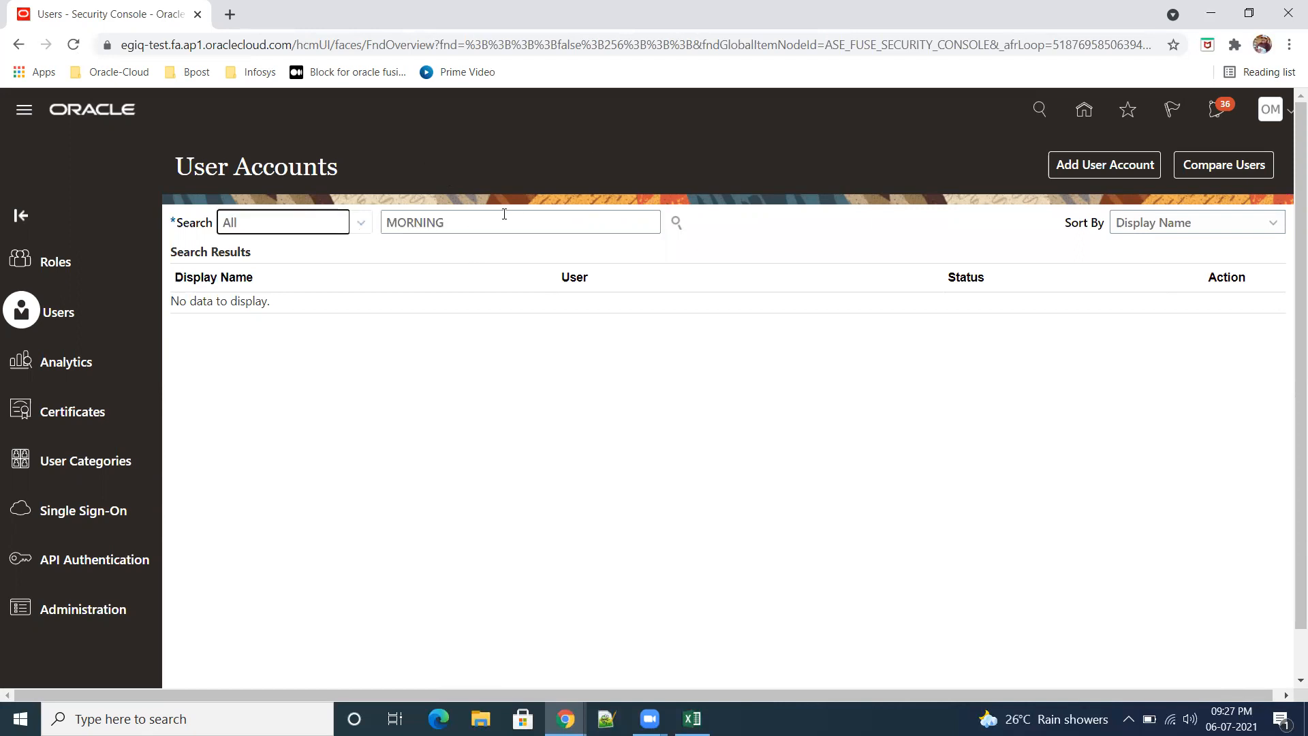
Step: Search the user accounts for the signed-in account by the beginning of its e-mail address
{"action": "left_click_drag", "start_coordinate": [504, 214], "coordinate": [331, 203]}
{"action": "key", "text": "BackSpace"}
{"action": "type", "text": "om,"}
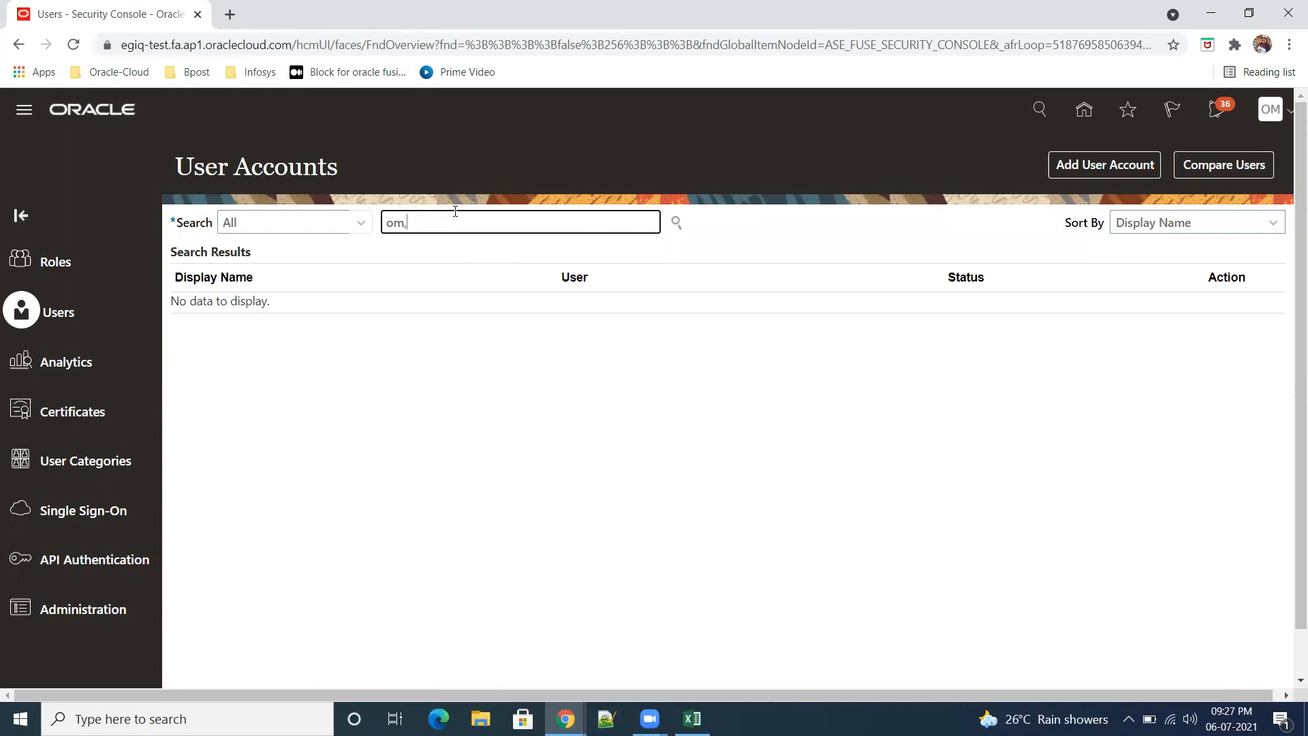
{"action": "key", "text": "BackSpace"}
{"action": "key", "text": "BackSpace"}
{"action": "key", "text": "BackSpace"}
{"action": "type", "text": "ramuj"}
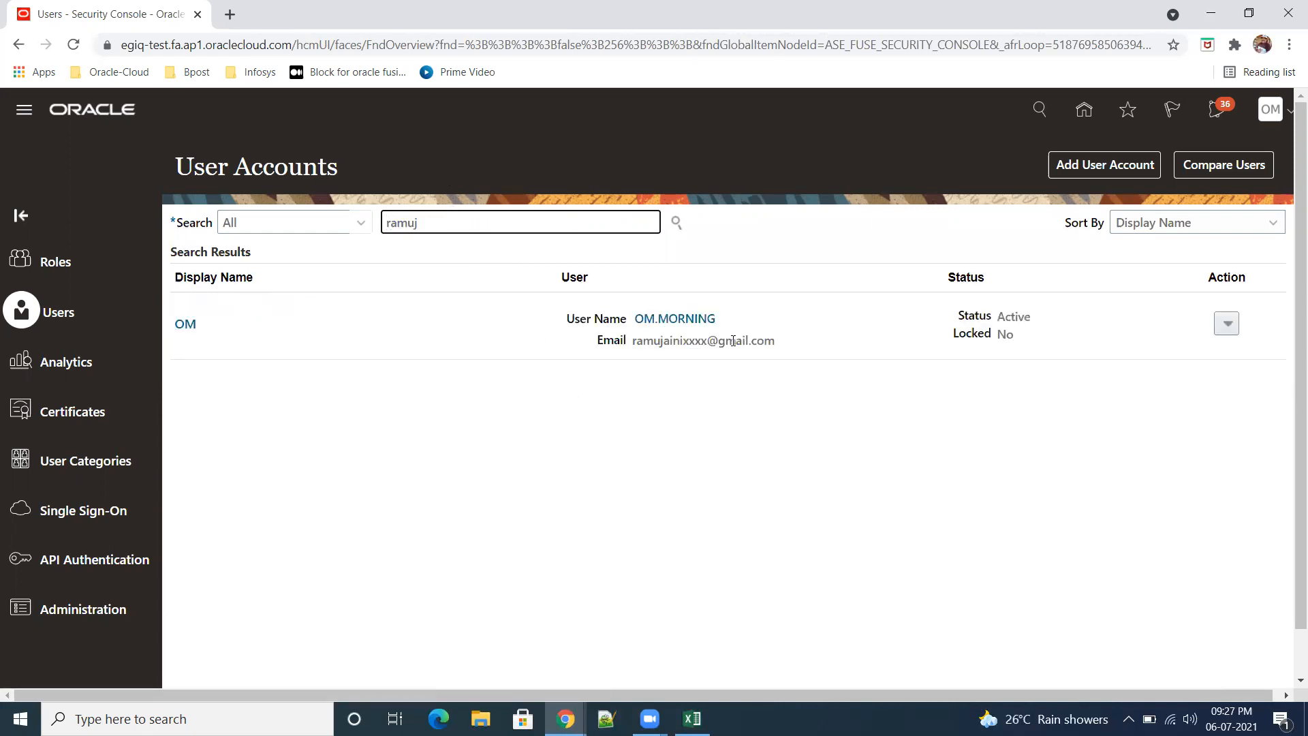
Step: Open the found account's details and examine its assigned roles, including General Accountant
{"action": "left_click", "coordinate": [684, 326]}
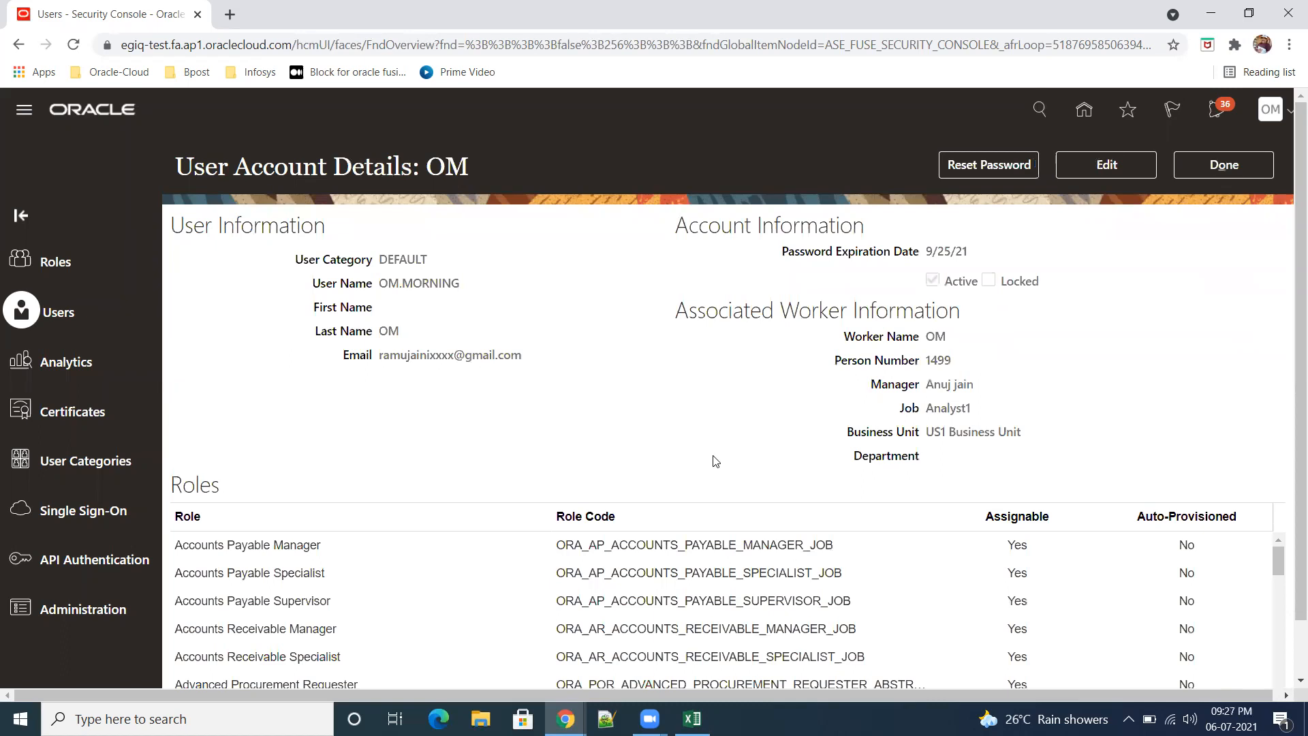
{"action": "scroll", "coordinate": [713, 462], "scroll_direction": "down", "scroll_amount": 1}
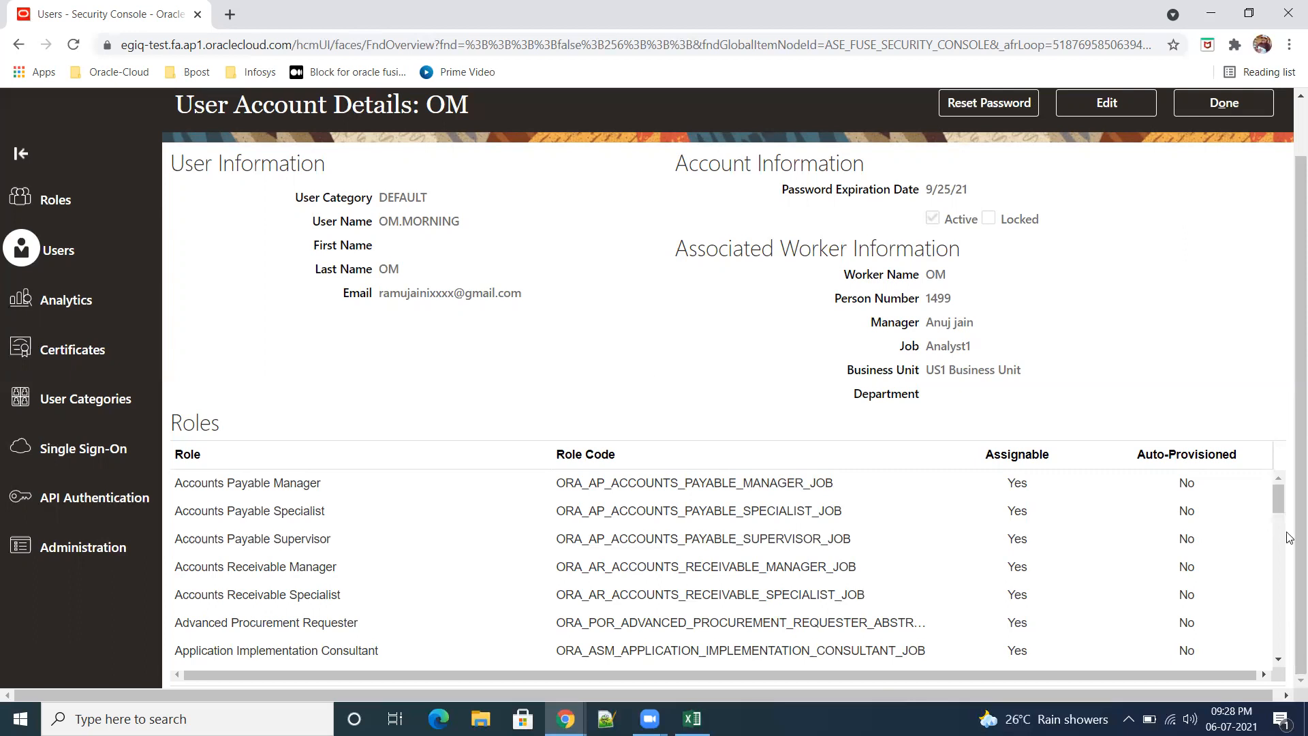
{"action": "scroll", "coordinate": [1281, 662], "scroll_direction": "down", "scroll_amount": 3}
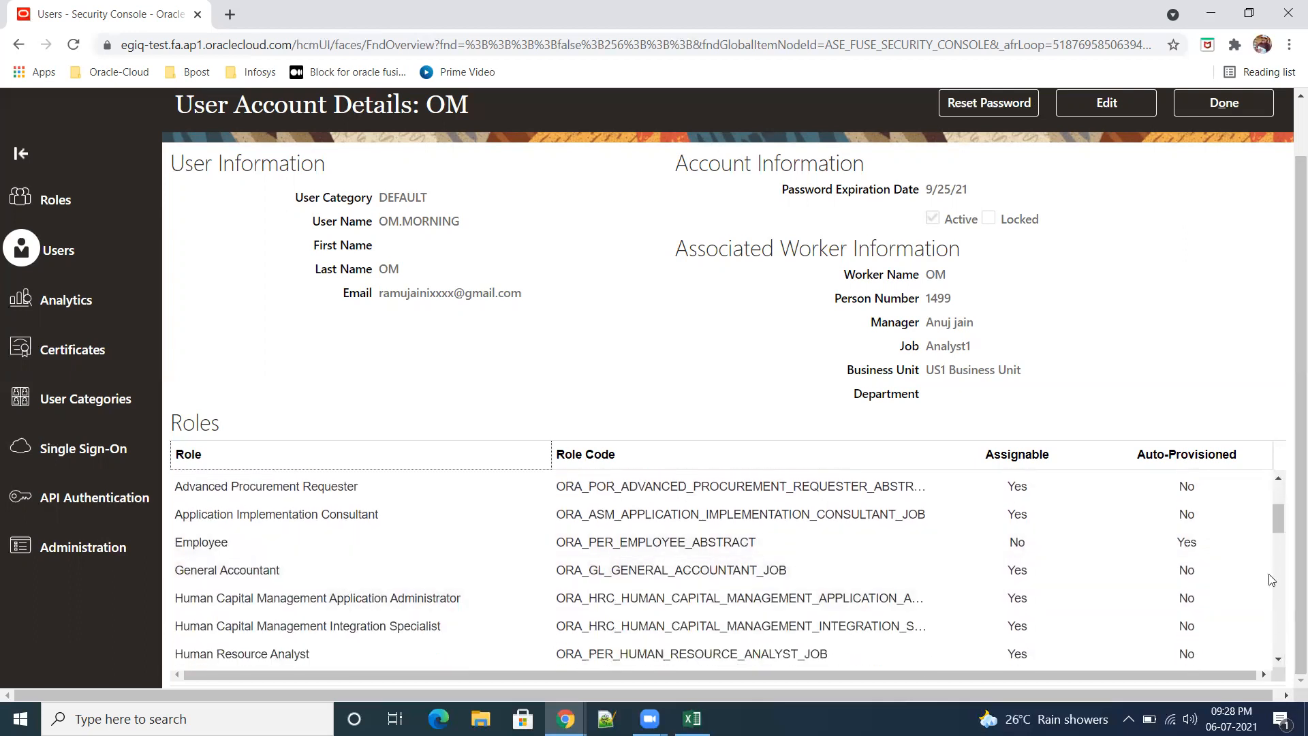
{"action": "left_click_drag", "start_coordinate": [1276, 528], "coordinate": [1281, 488]}
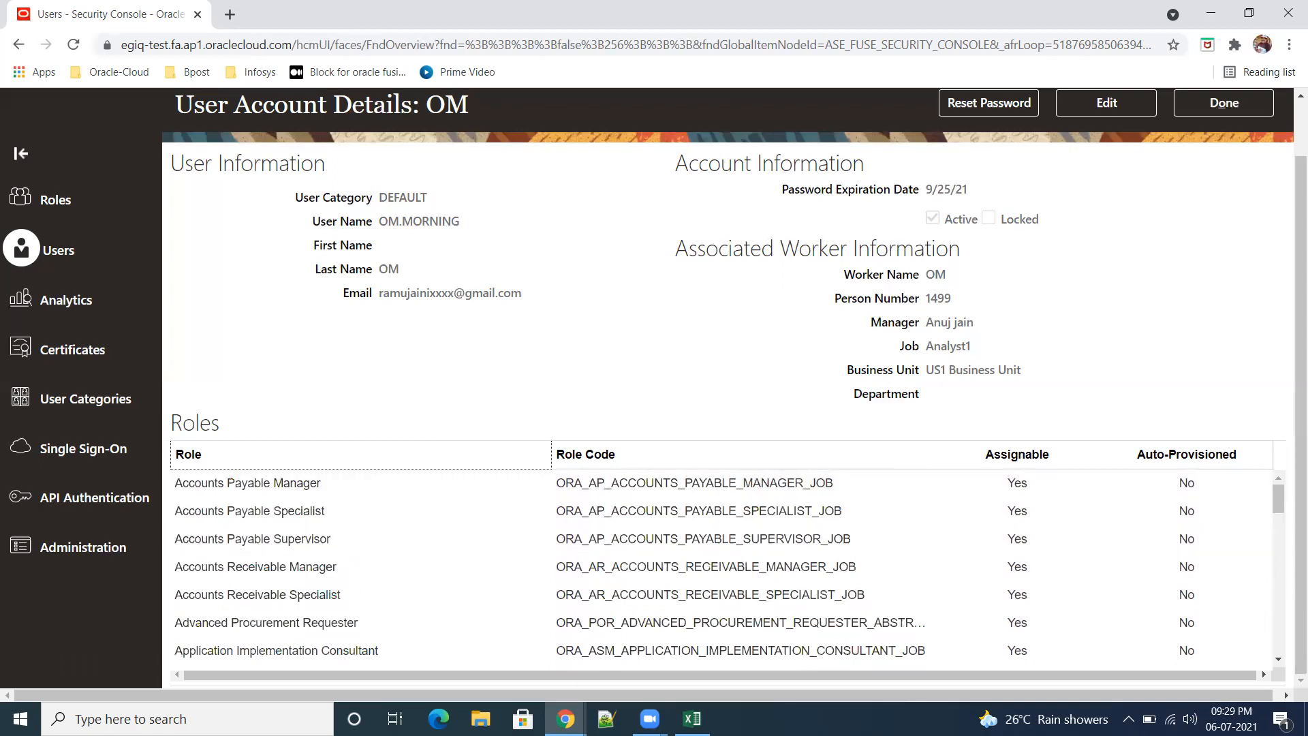
Step: Switch to the Vision Financials setup window, close the navigator and go to the home page
{"action": "mouse_move", "coordinate": [566, 719]}
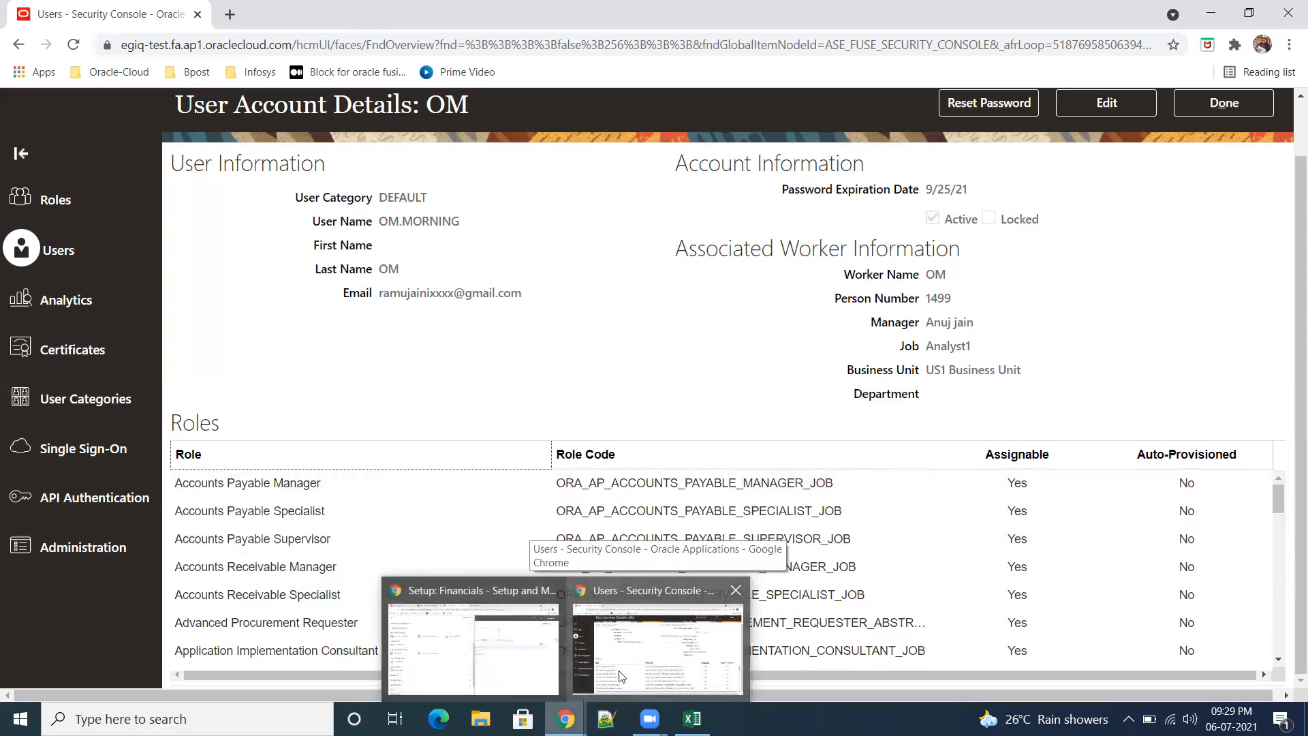
{"action": "left_click", "coordinate": [674, 670]}
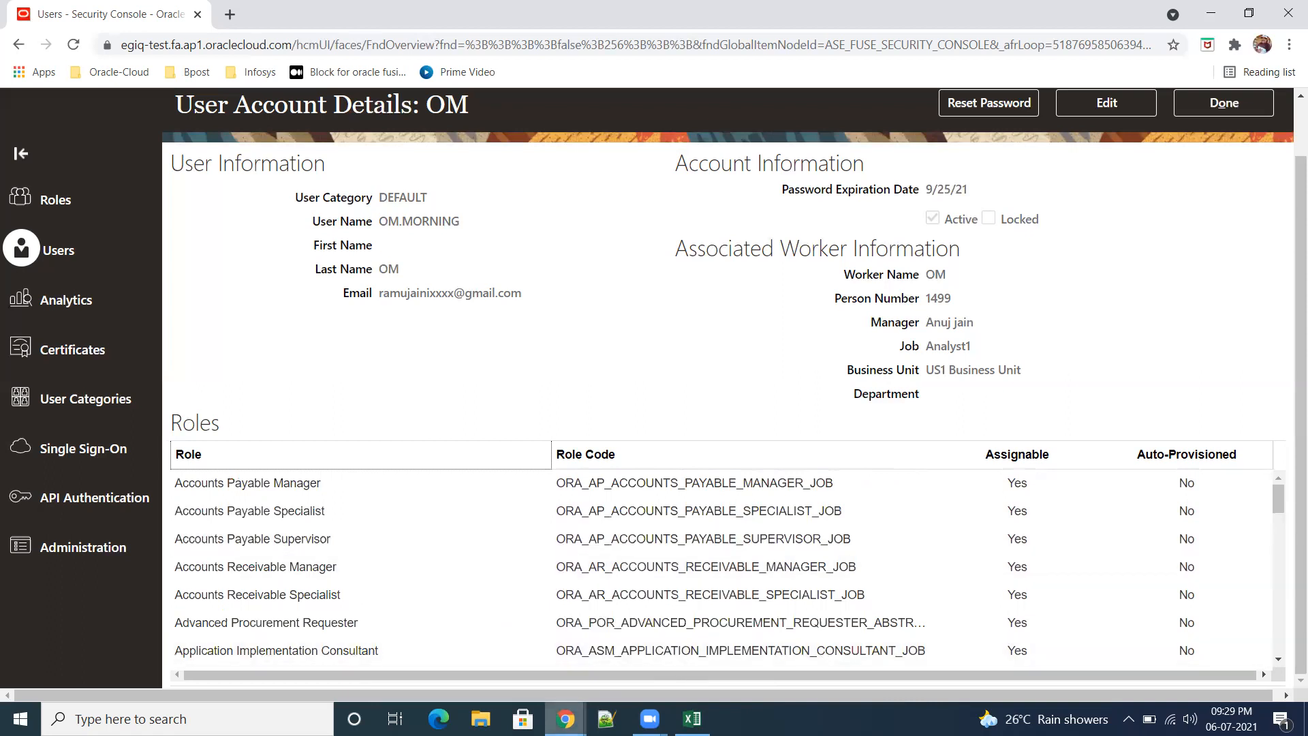
{"action": "mouse_move", "coordinate": [565, 719]}
{"action": "left_click", "coordinate": [477, 658]}
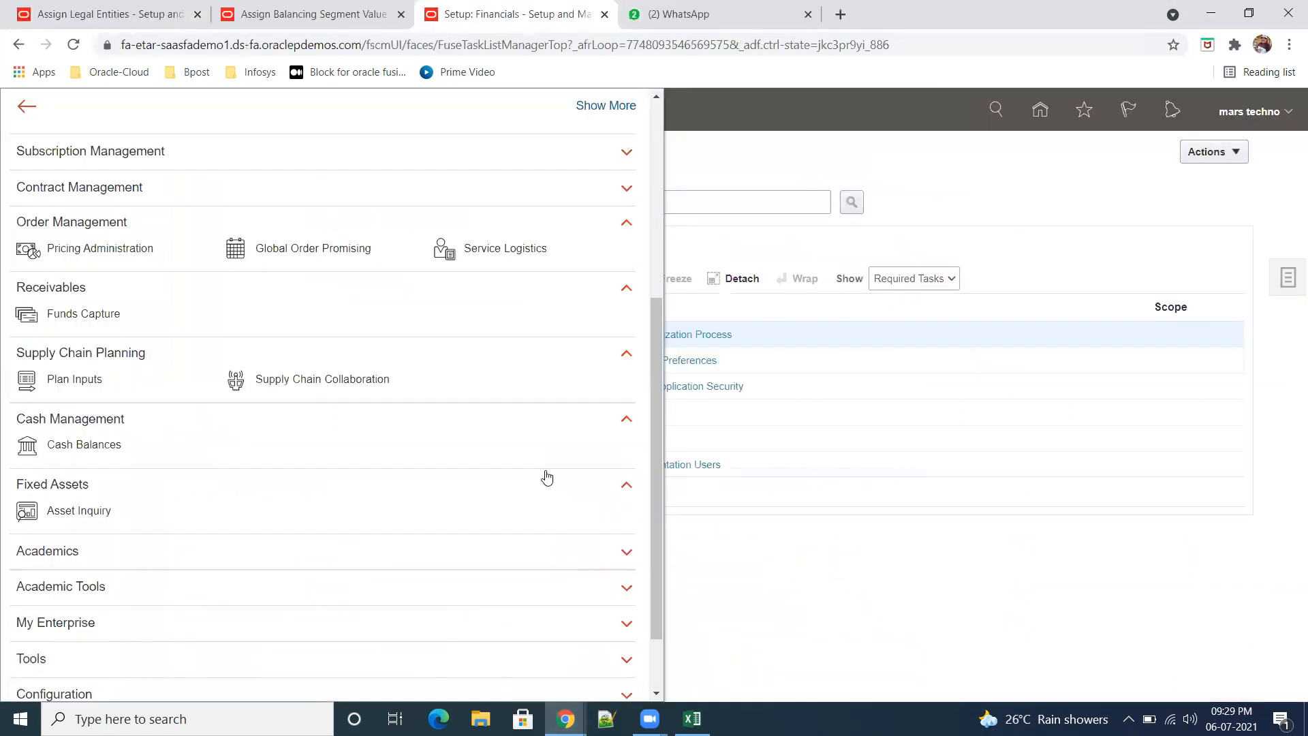
{"action": "left_click", "coordinate": [951, 527]}
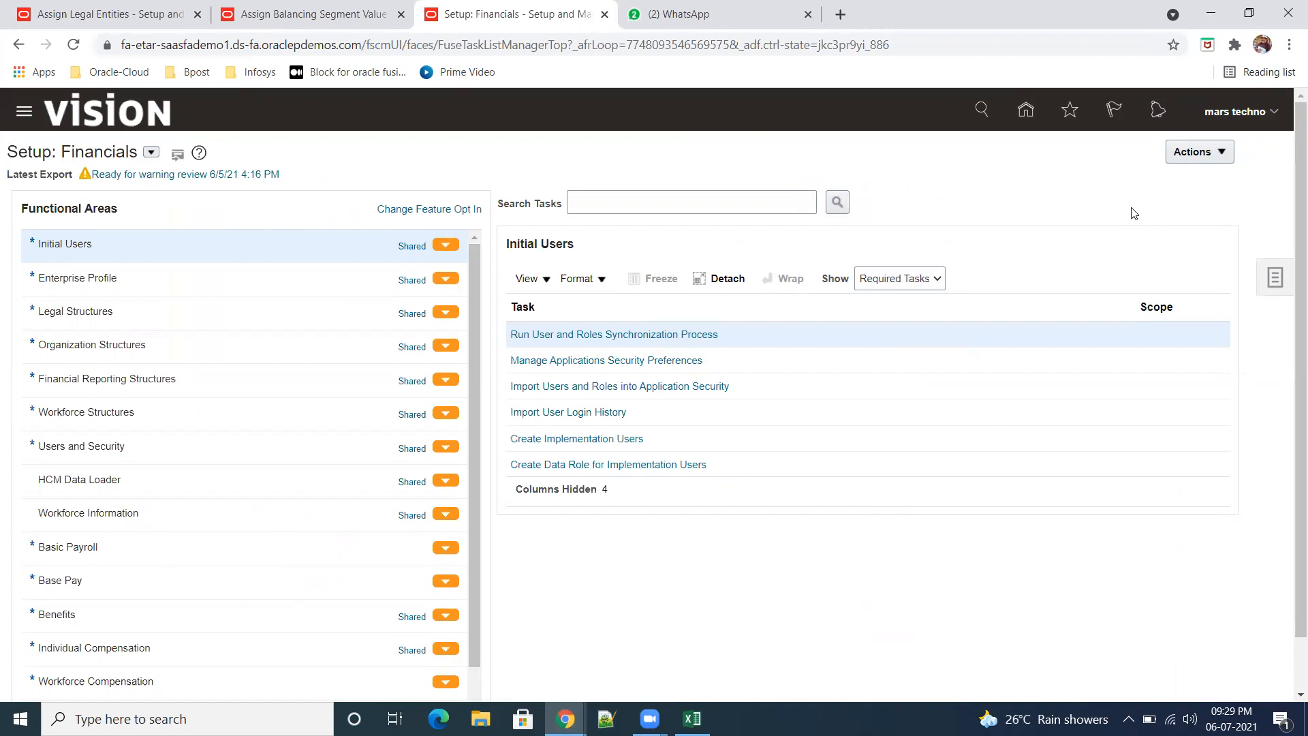
{"action": "left_click", "coordinate": [1026, 111]}
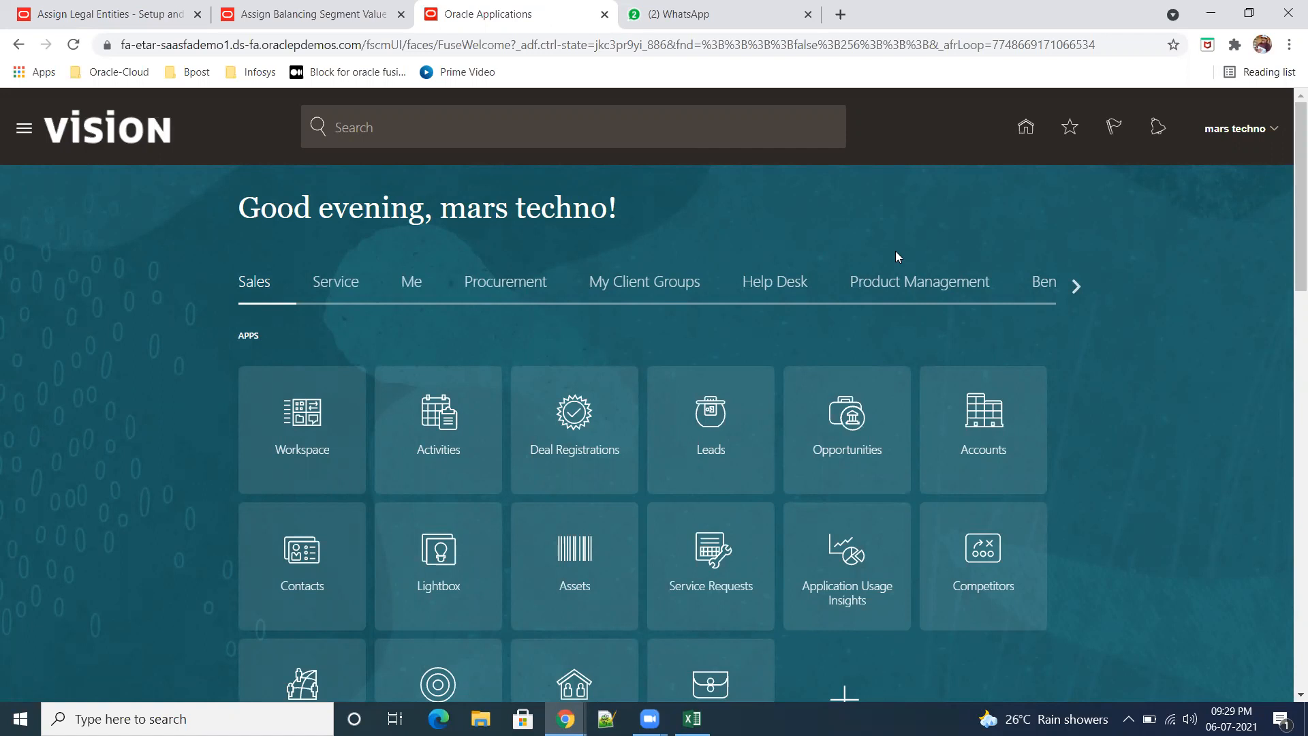
Step: Open the Security Console from the Vision instance's Tools group, dismiss the warning and show the user accounts
{"action": "left_click", "coordinate": [1069, 288]}
{"action": "left_click", "coordinate": [1071, 287]}
{"action": "left_click", "coordinate": [1073, 288]}
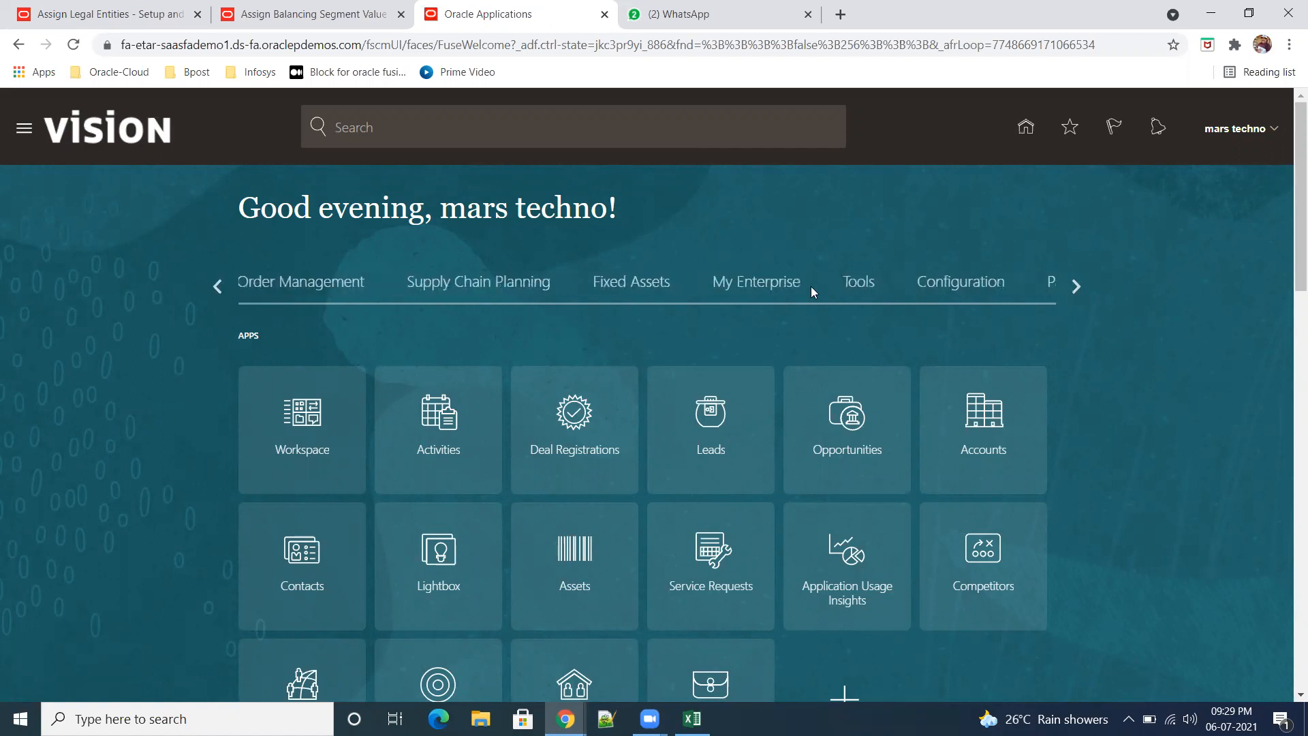
{"action": "left_click", "coordinate": [865, 281]}
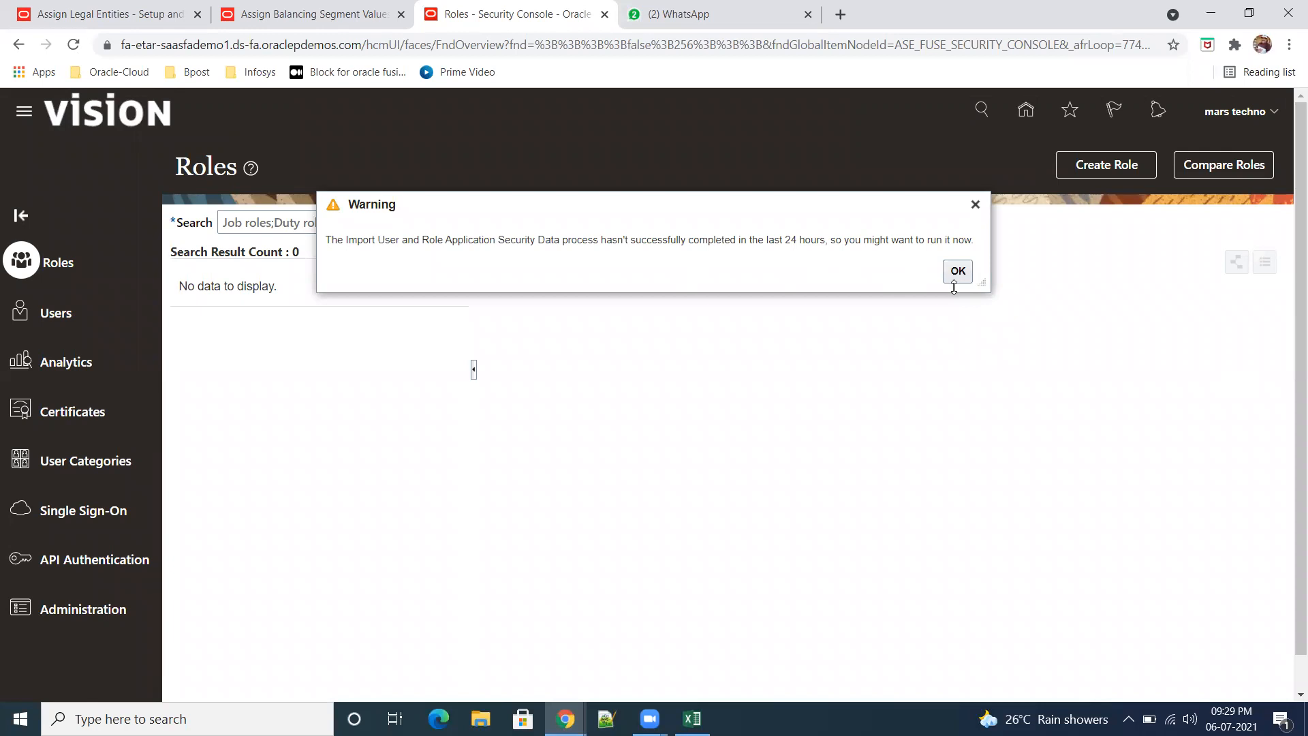
{"action": "left_click", "coordinate": [957, 273]}
{"action": "left_click", "coordinate": [54, 313]}
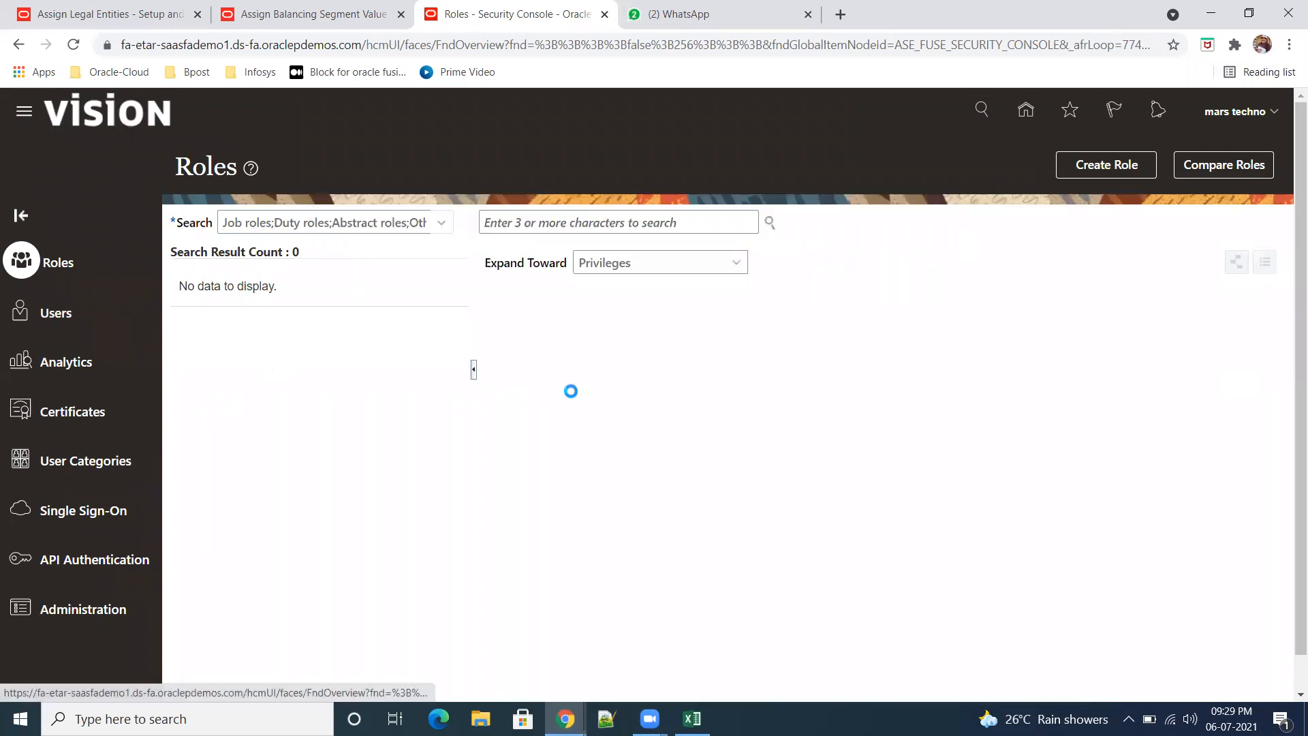
Step: Search for the signed-in Vision user by name and open the account details to examine the assigned roles
{"action": "left_click", "coordinate": [515, 218]}
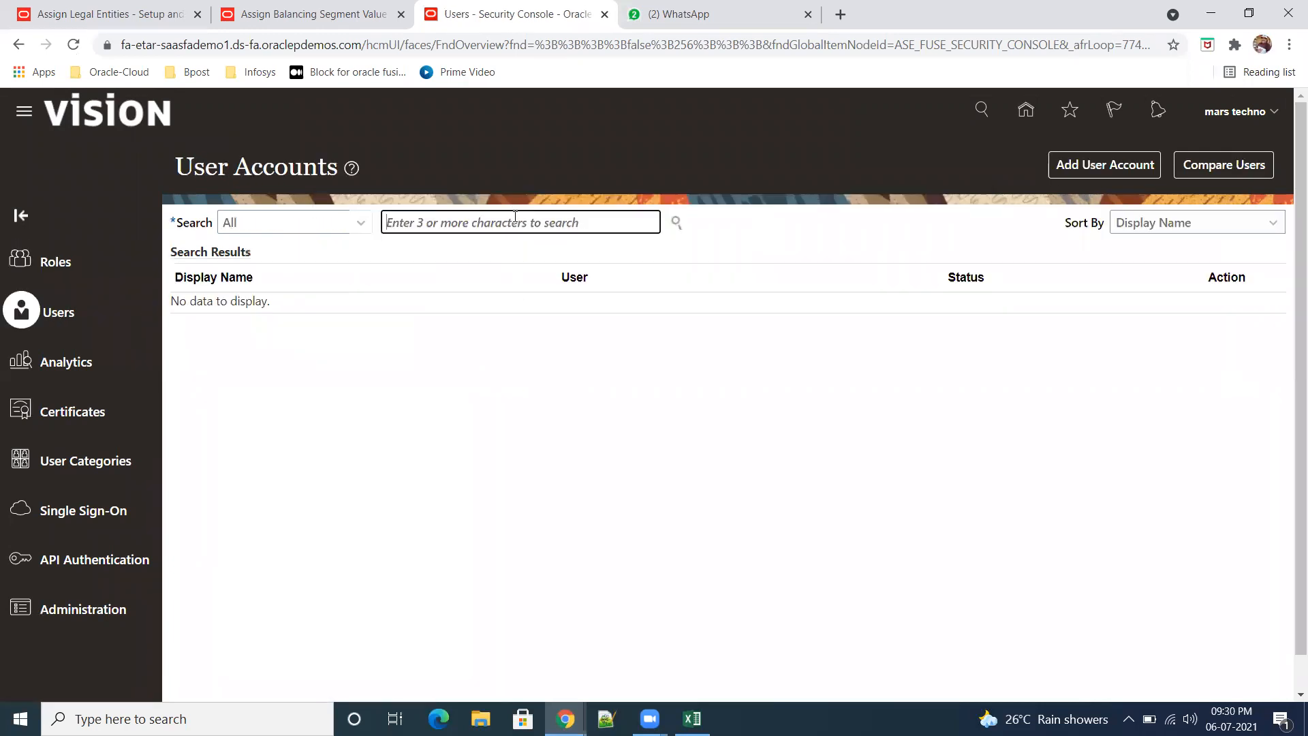
{"action": "type", "text": "techno"}
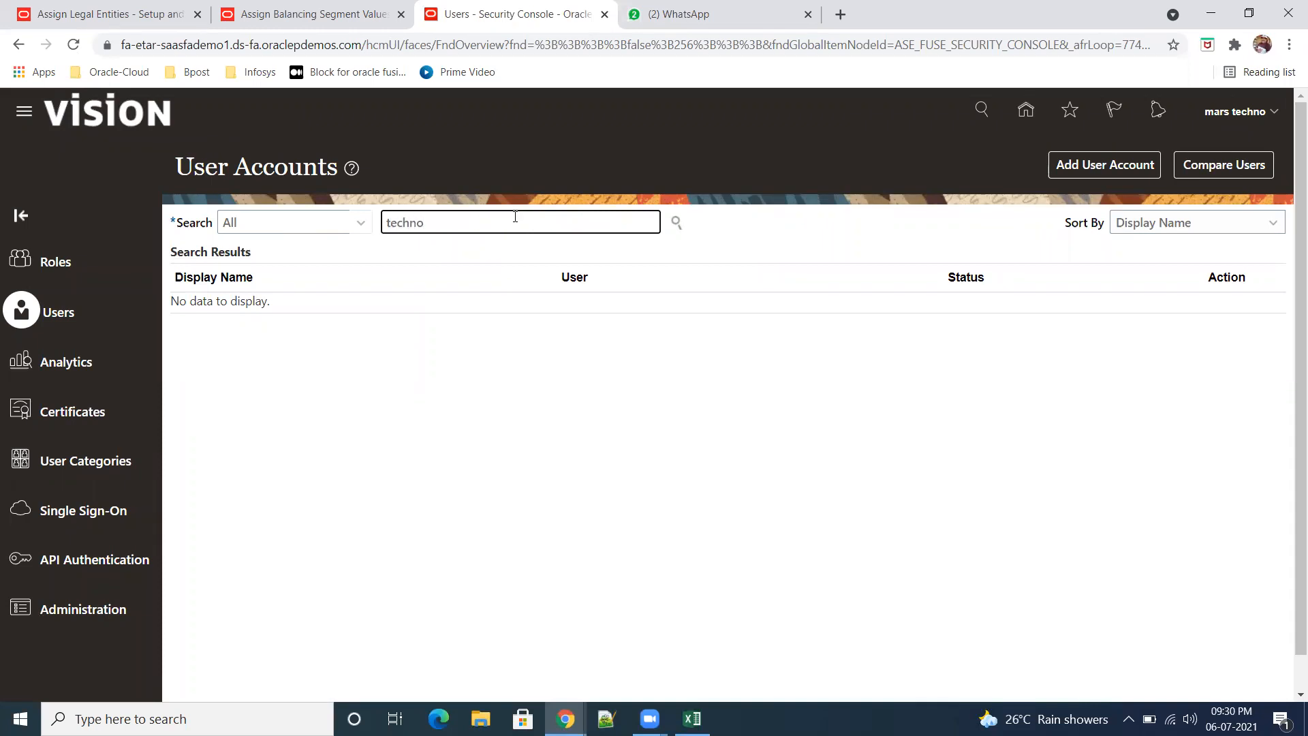
{"action": "key", "text": "Return"}
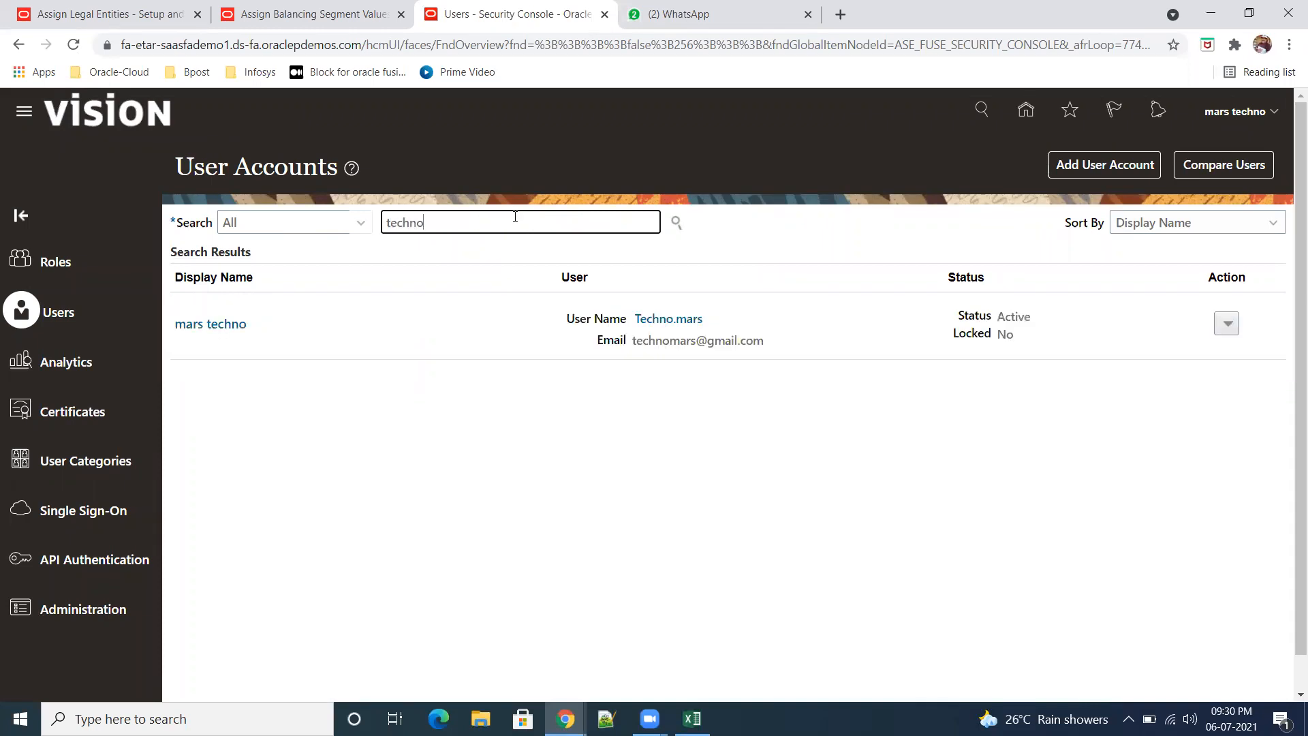
{"action": "left_click", "coordinate": [678, 321]}
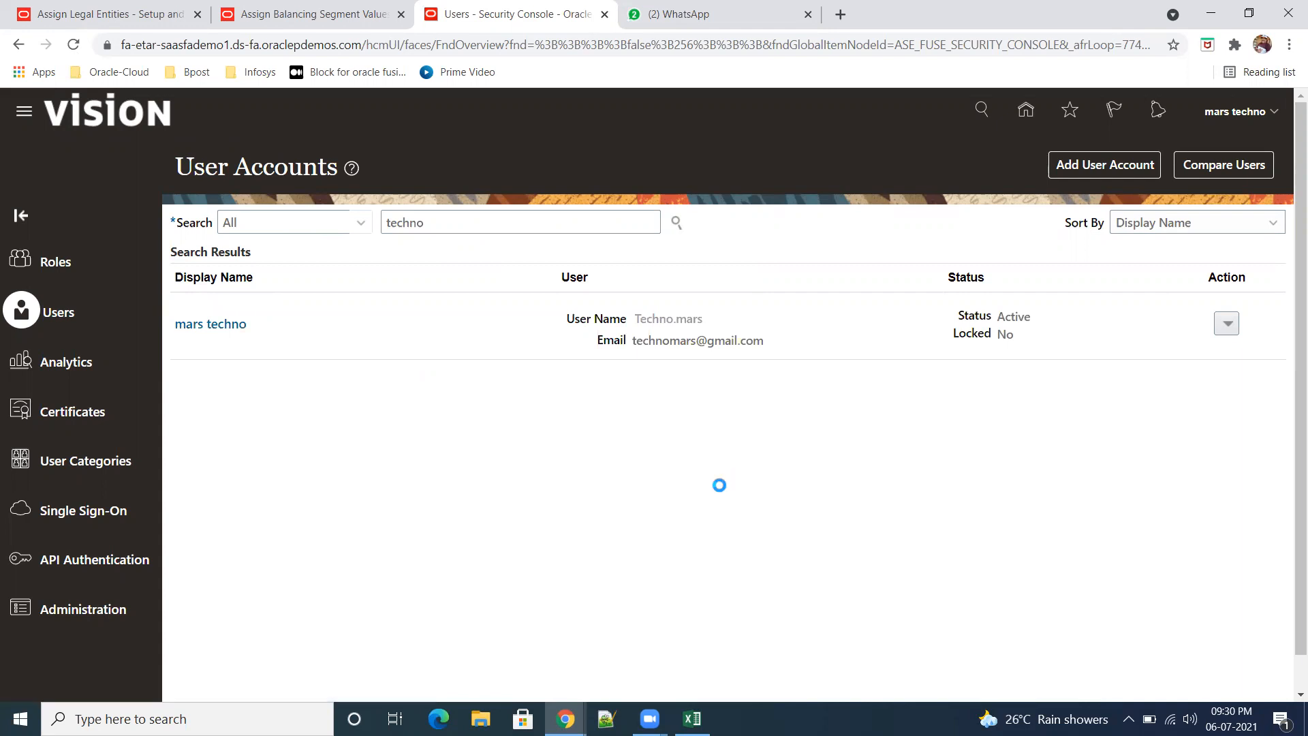
{"action": "scroll", "coordinate": [821, 441], "scroll_direction": "down", "scroll_amount": 1}
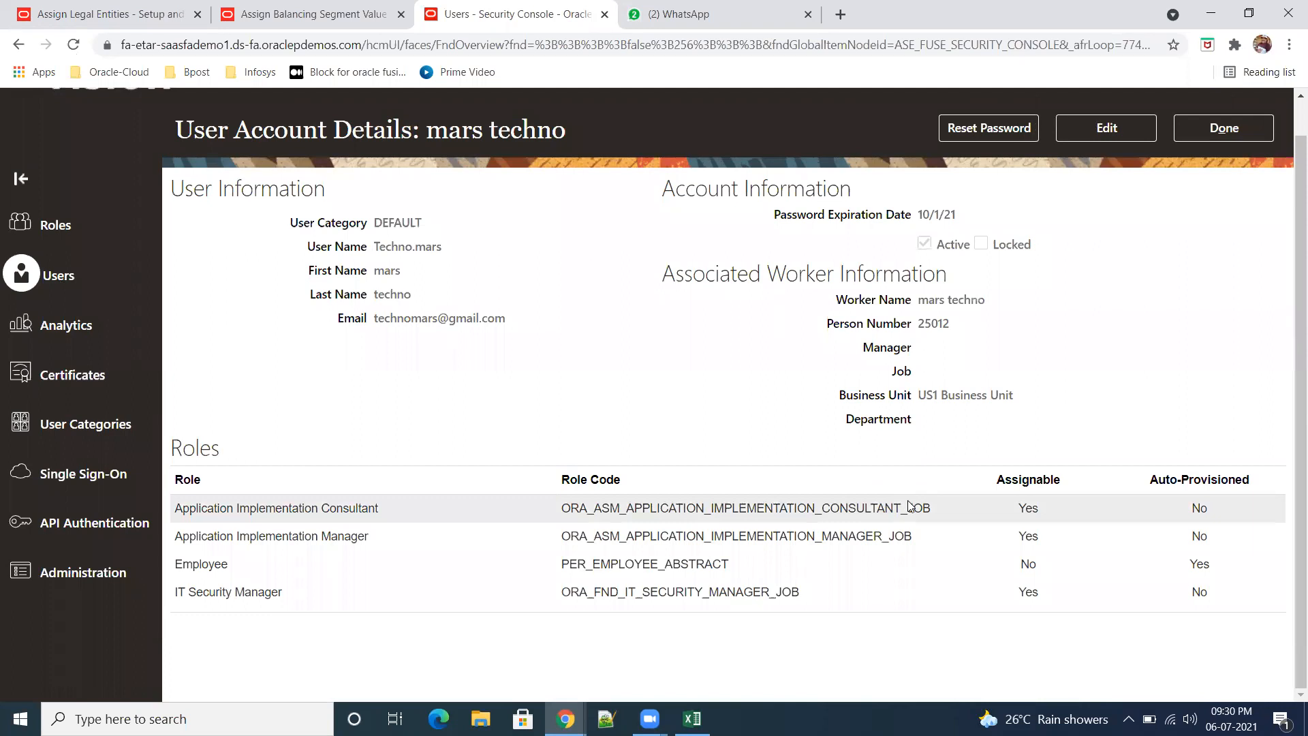
{"action": "scroll", "coordinate": [449, 558], "scroll_direction": "up", "scroll_amount": 1}
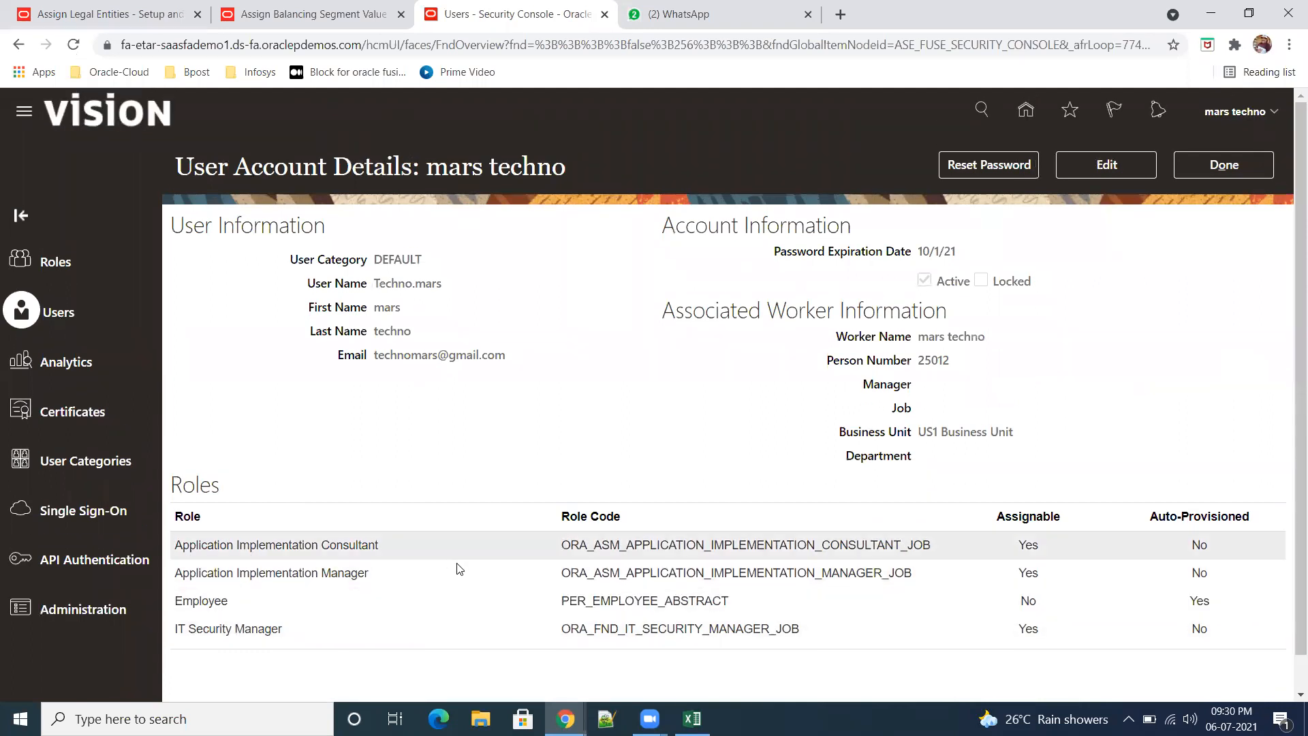
Step: Edit the user account and add the General Accountant role with code ORA_GL_GENERAL_ACCOUNTANT_JOB
{"action": "left_click", "coordinate": [1106, 167]}
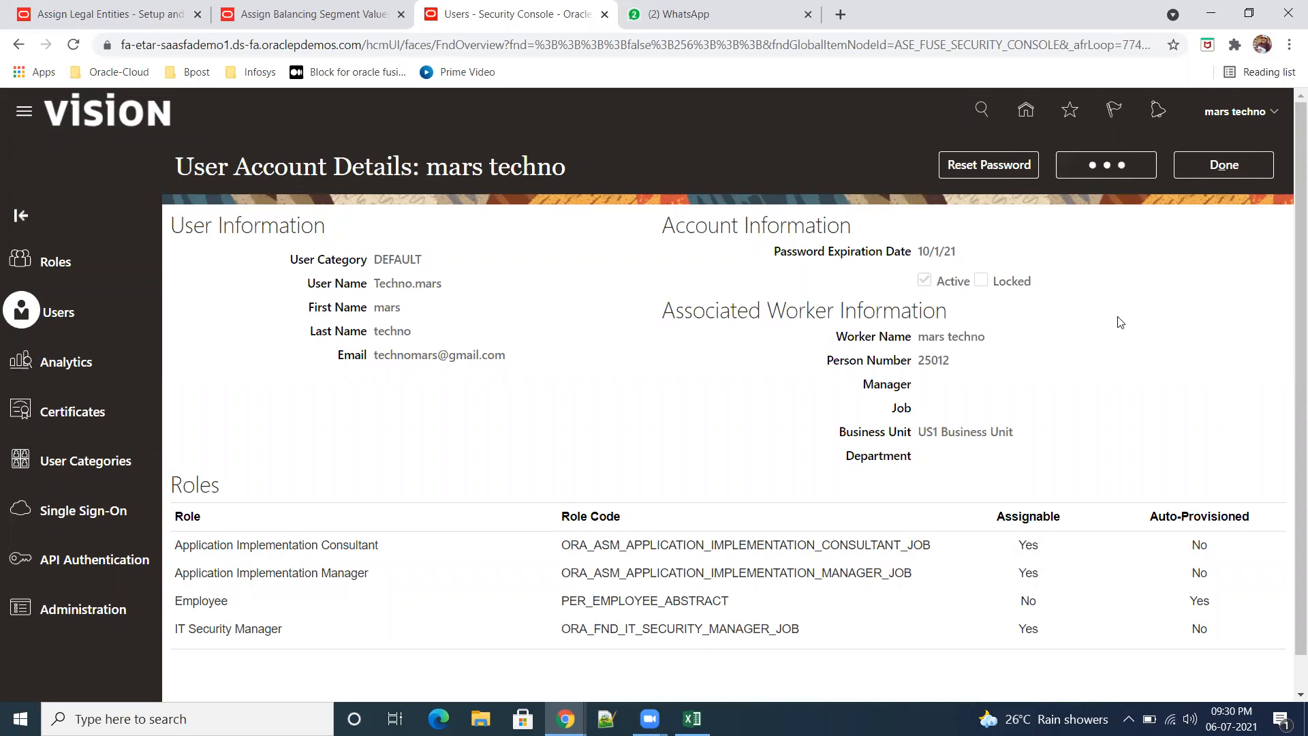
{"action": "scroll", "coordinate": [1179, 416], "scroll_direction": "down", "scroll_amount": 3}
{"action": "left_click", "coordinate": [939, 513]}
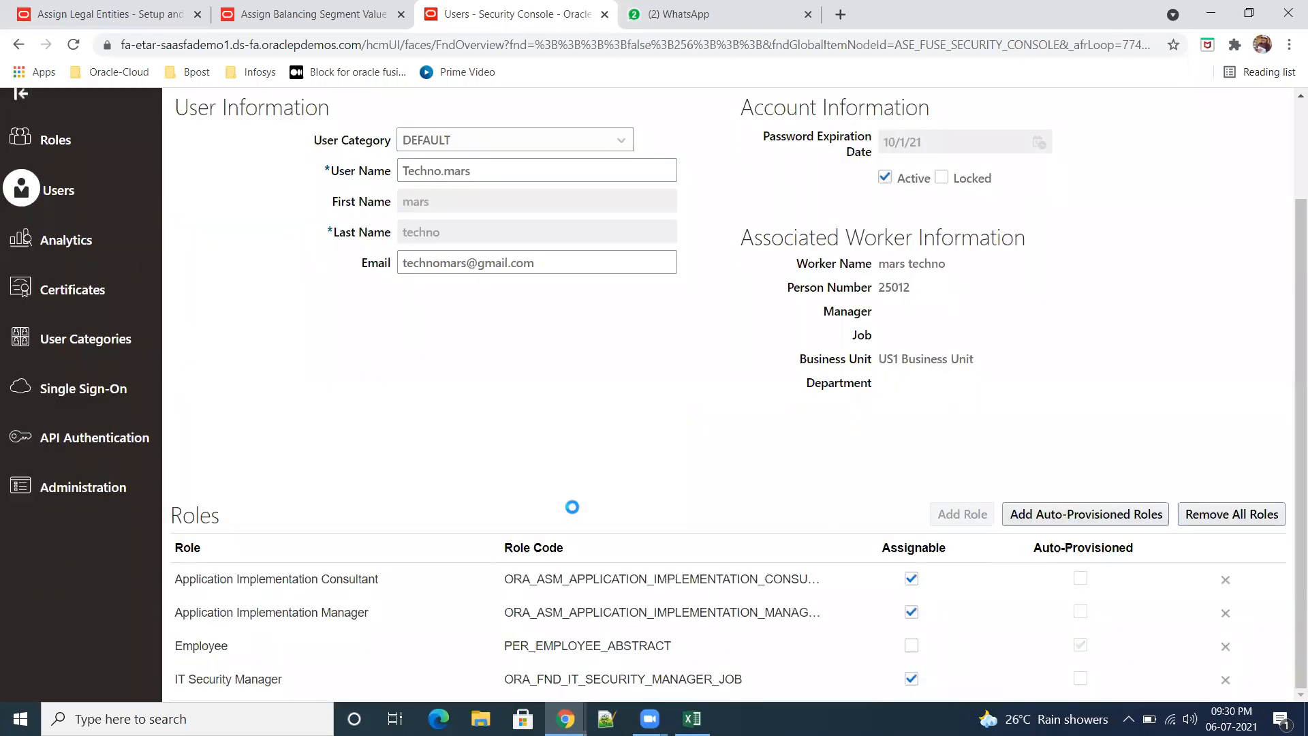
{"action": "type", "text": "general"}
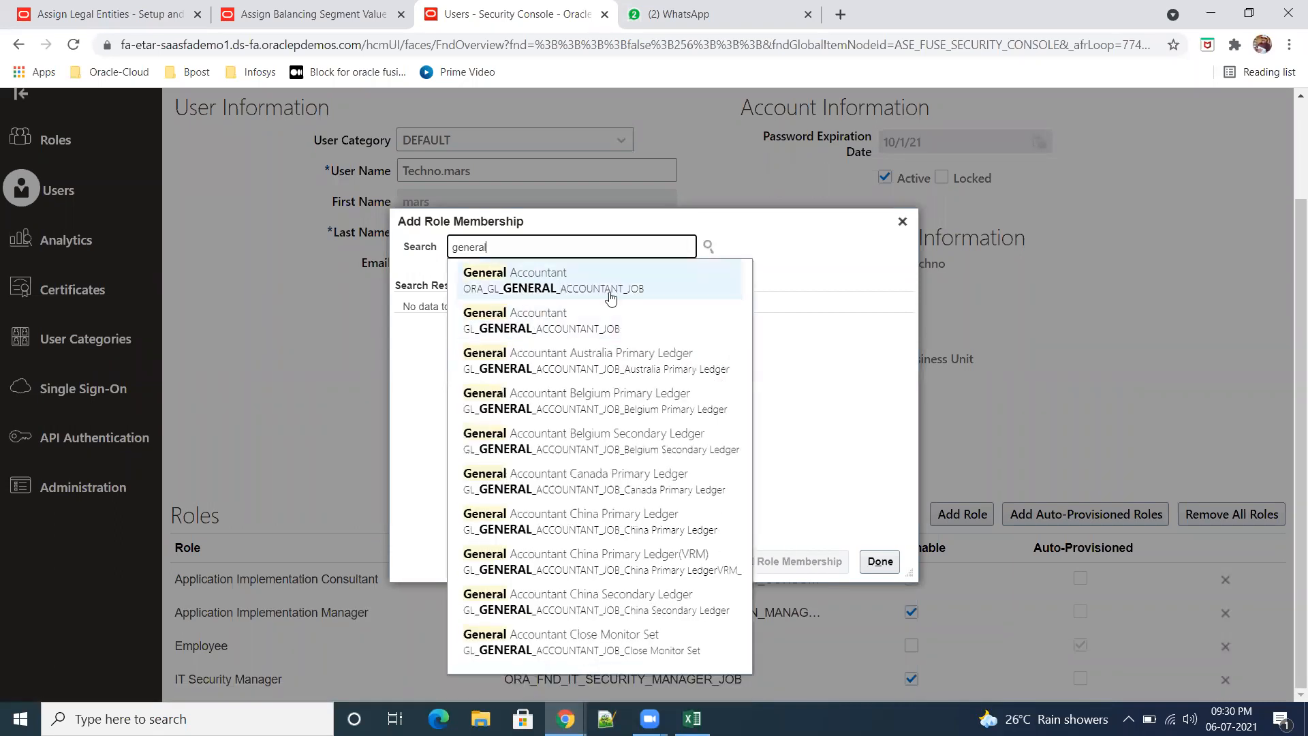
{"action": "left_click", "coordinate": [564, 286]}
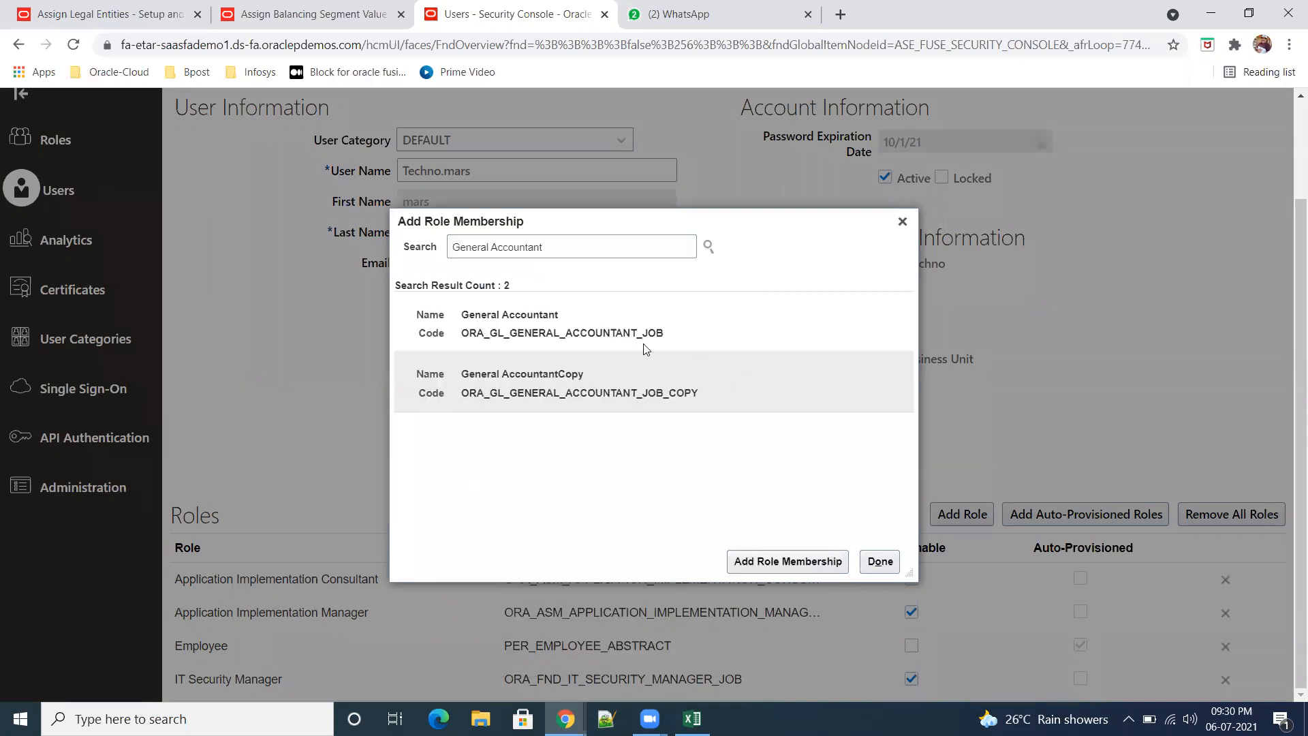
{"action": "left_click", "coordinate": [586, 333]}
{"action": "left_click", "coordinate": [786, 571]}
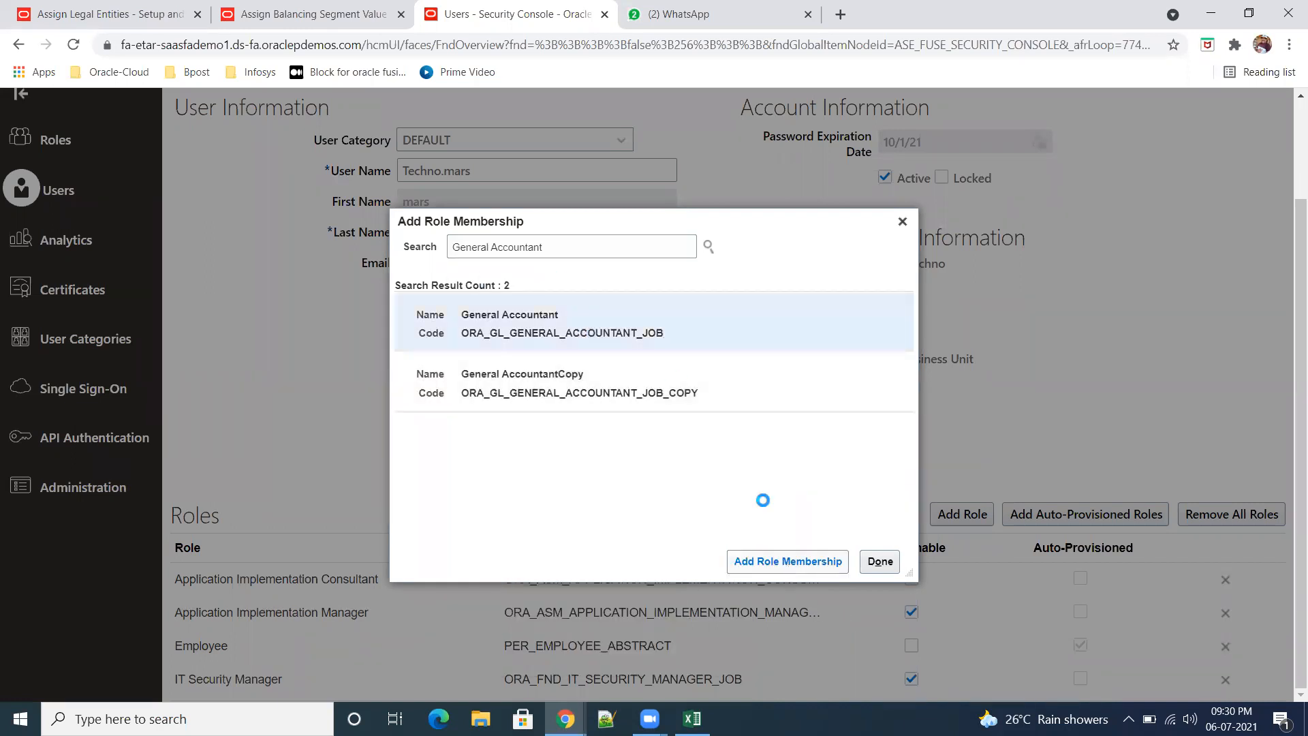
Step: Add the Receipt Accounting role with code ORA_CMR_RECEIPT_ACCOUNTING_DISCRETIONARY to the same user account
{"action": "left_click_drag", "start_coordinate": [566, 247], "coordinate": [492, 237]}
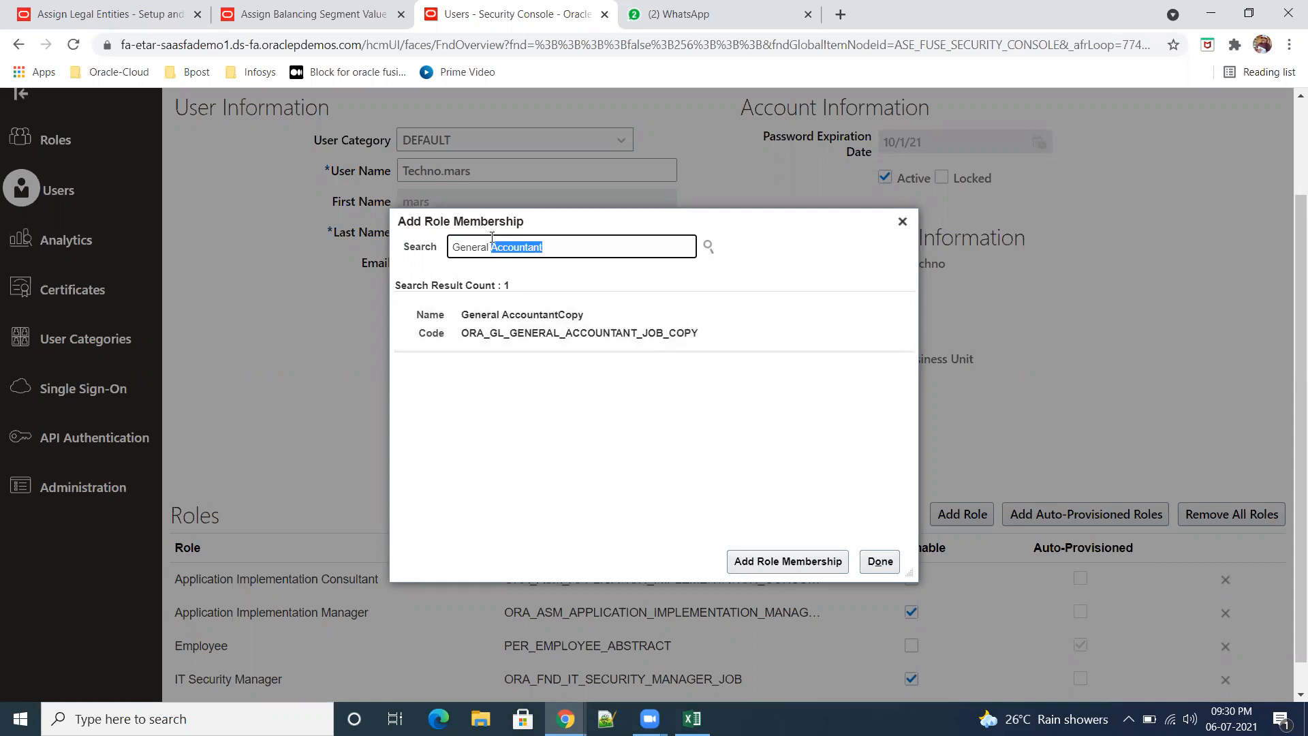
{"action": "key", "text": "BackSpace"}
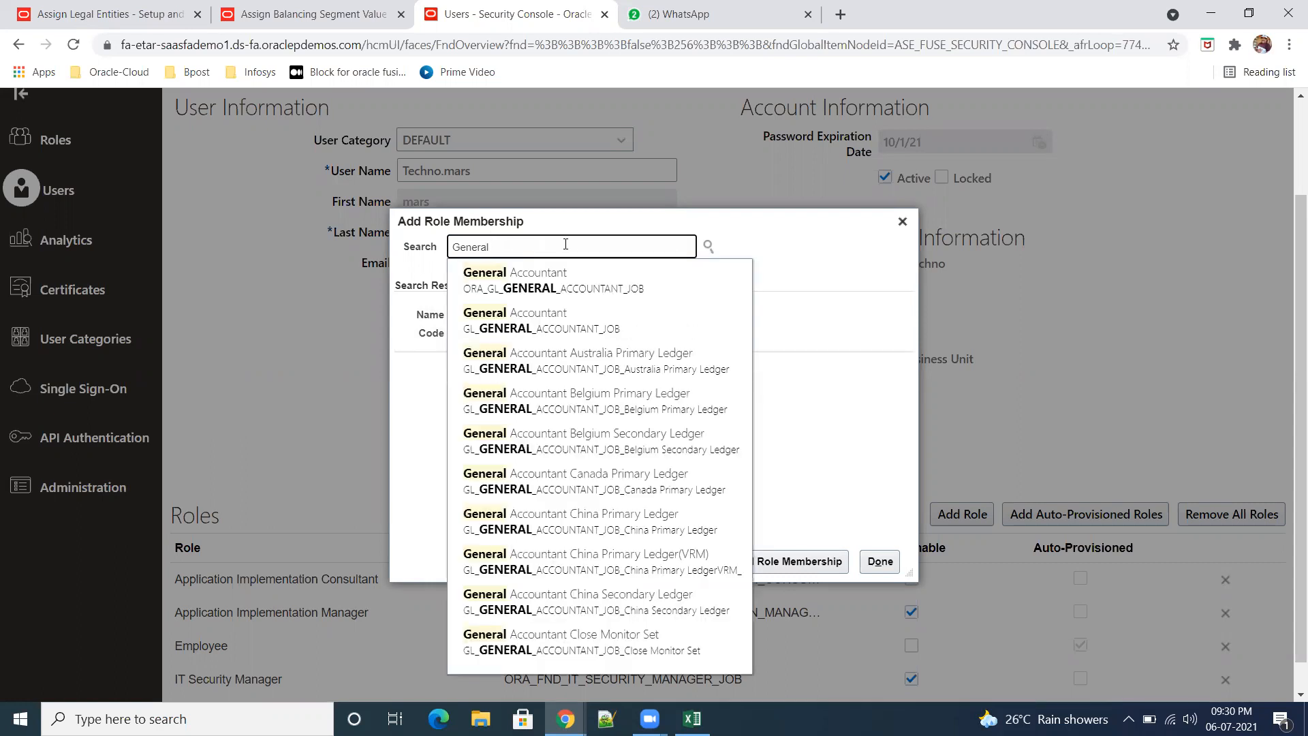
{"action": "key", "text": "BackSpace"}
{"action": "key", "text": "BackSpace"}
{"action": "key", "text": "BackSpace"}
{"action": "key", "text": "BackSpace"}
{"action": "key", "text": "BackSpace"}
{"action": "key", "text": "BackSpace"}
{"action": "type", "text": "rece"}
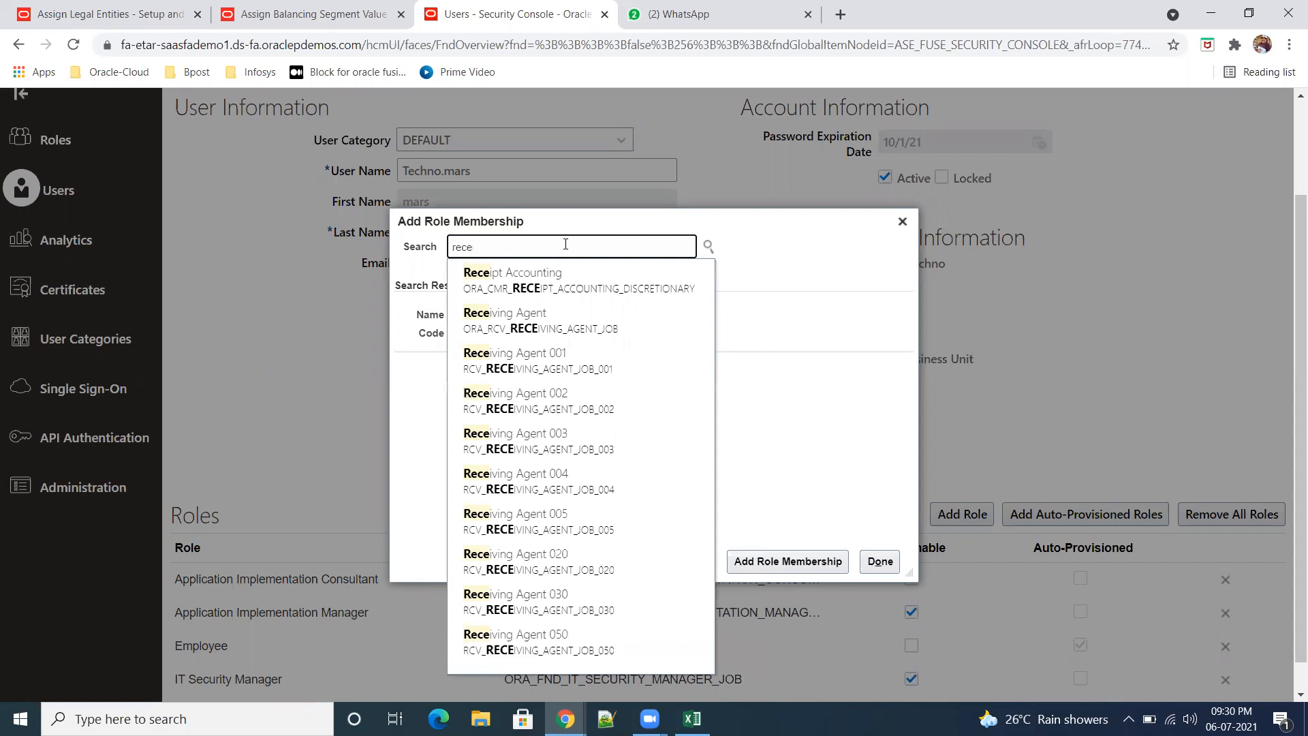
{"action": "left_click", "coordinate": [570, 284]}
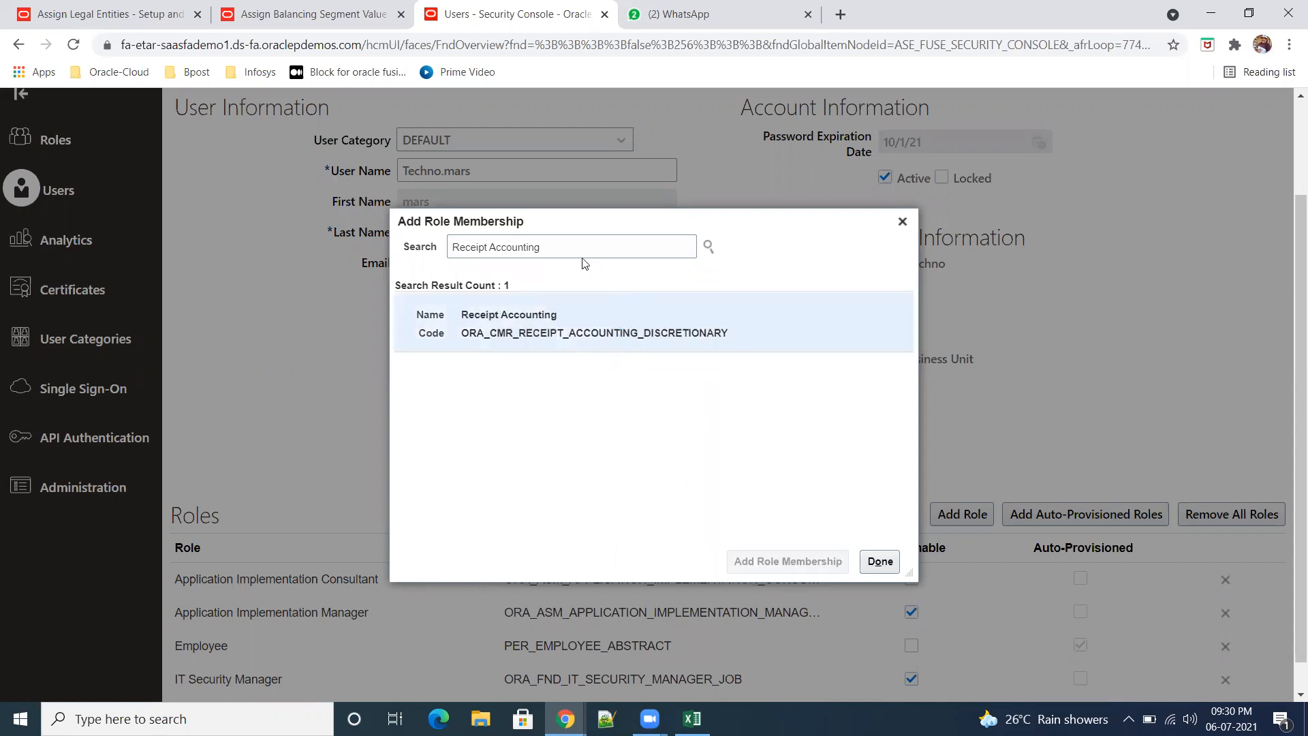
Step: Add the Accounts Payable Manager role with code ORA_AP_ACCOUNTS_PAYABLE_MANAGER_JOB to the user account
{"action": "left_click_drag", "start_coordinate": [578, 247], "coordinate": [437, 232]}
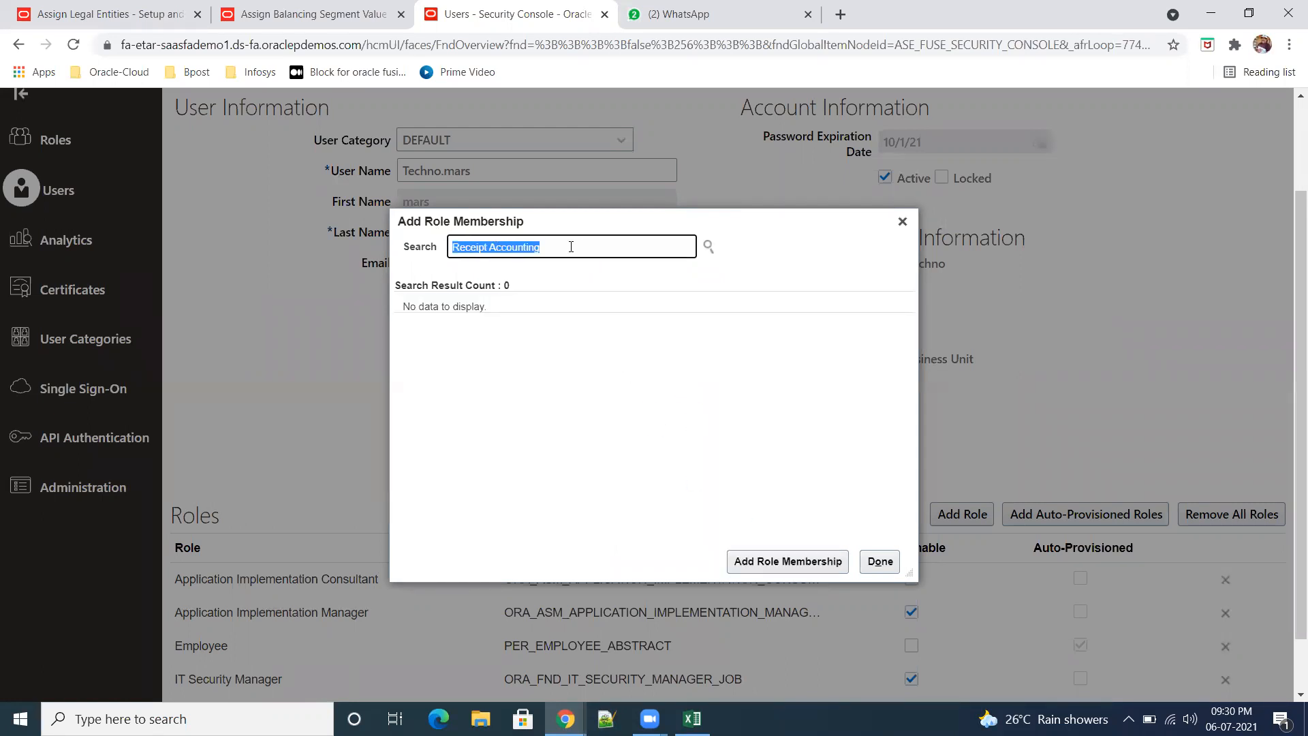
{"action": "type", "text": "Account"}
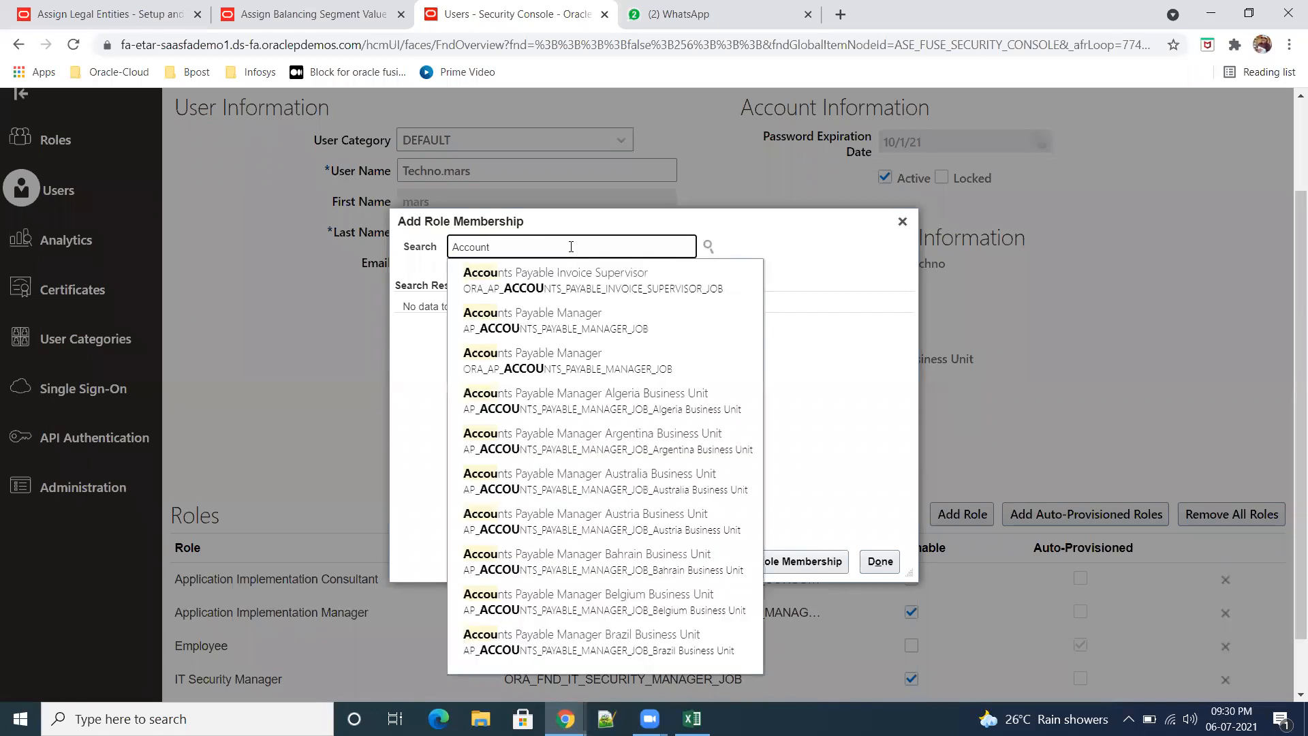
{"action": "left_click", "coordinate": [578, 368]}
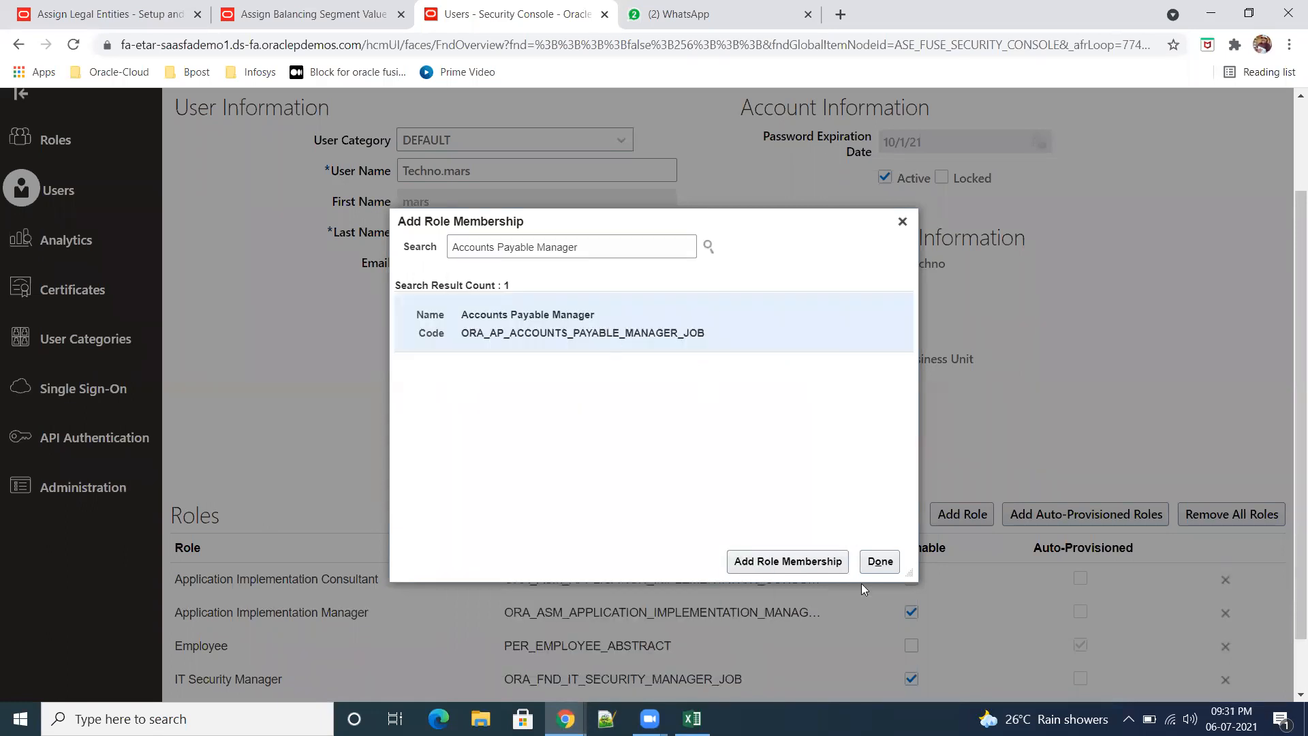
{"action": "left_click", "coordinate": [805, 561]}
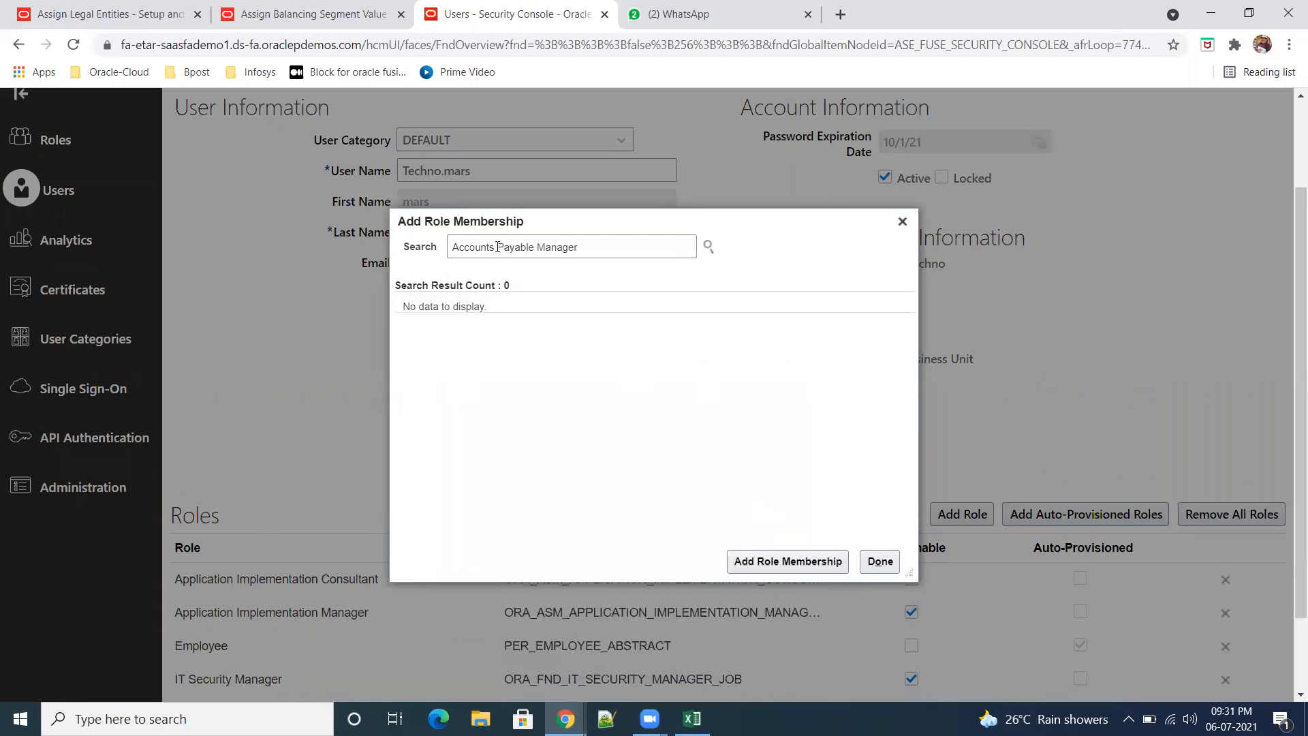
Step: Add the Accounts Receivable Manager role with code ORA_AR_ACCOUNTS_RECEIVABLE_MANAGER_JOB and finish adding role memberships
{"action": "left_click_drag", "start_coordinate": [498, 246], "coordinate": [579, 247]}
{"action": "key", "text": "BackSpace"}
{"action": "type", "text": "recei"}
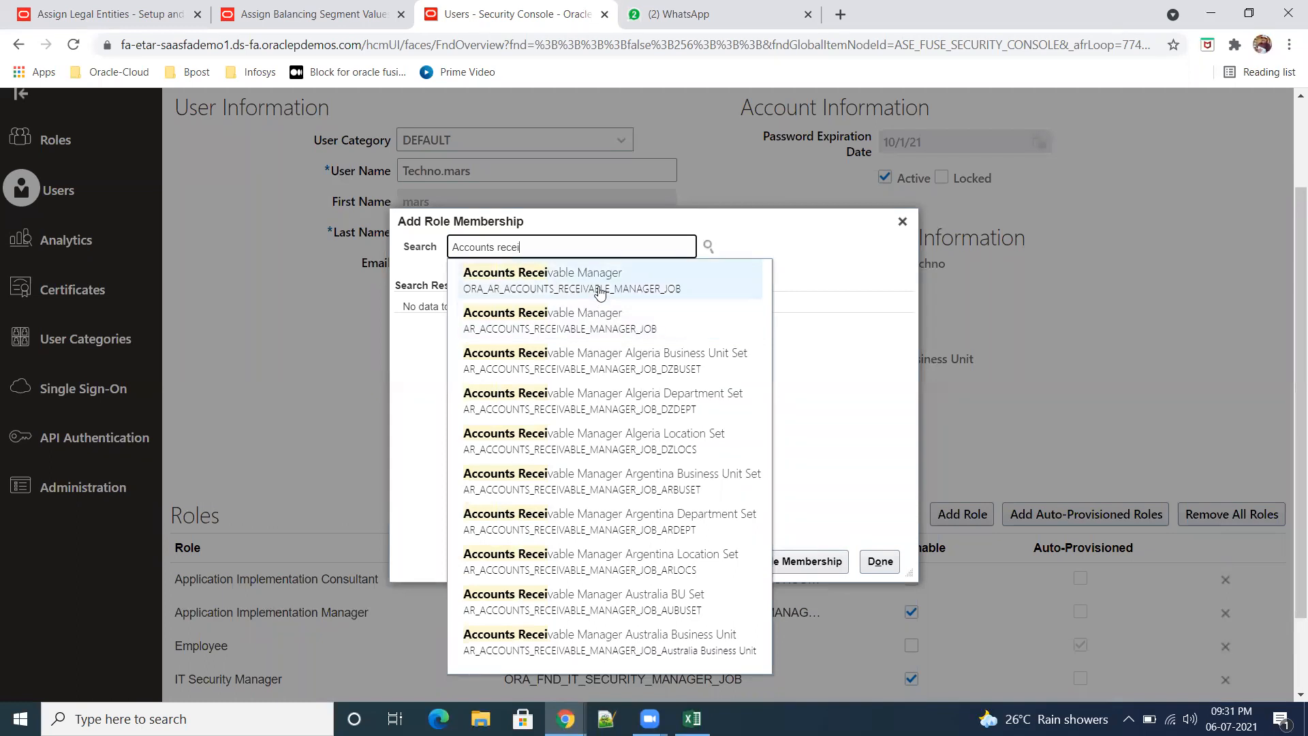
{"action": "left_click", "coordinate": [600, 293]}
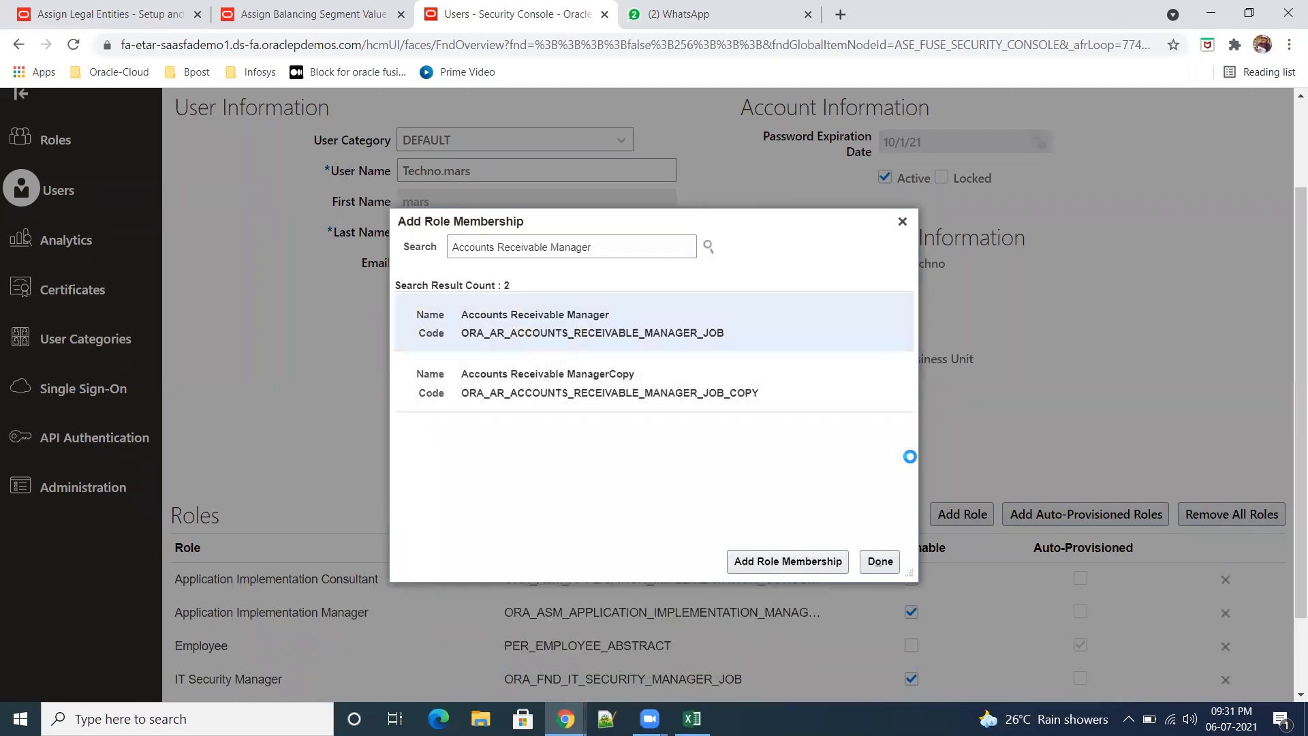
{"action": "left_click", "coordinate": [818, 562]}
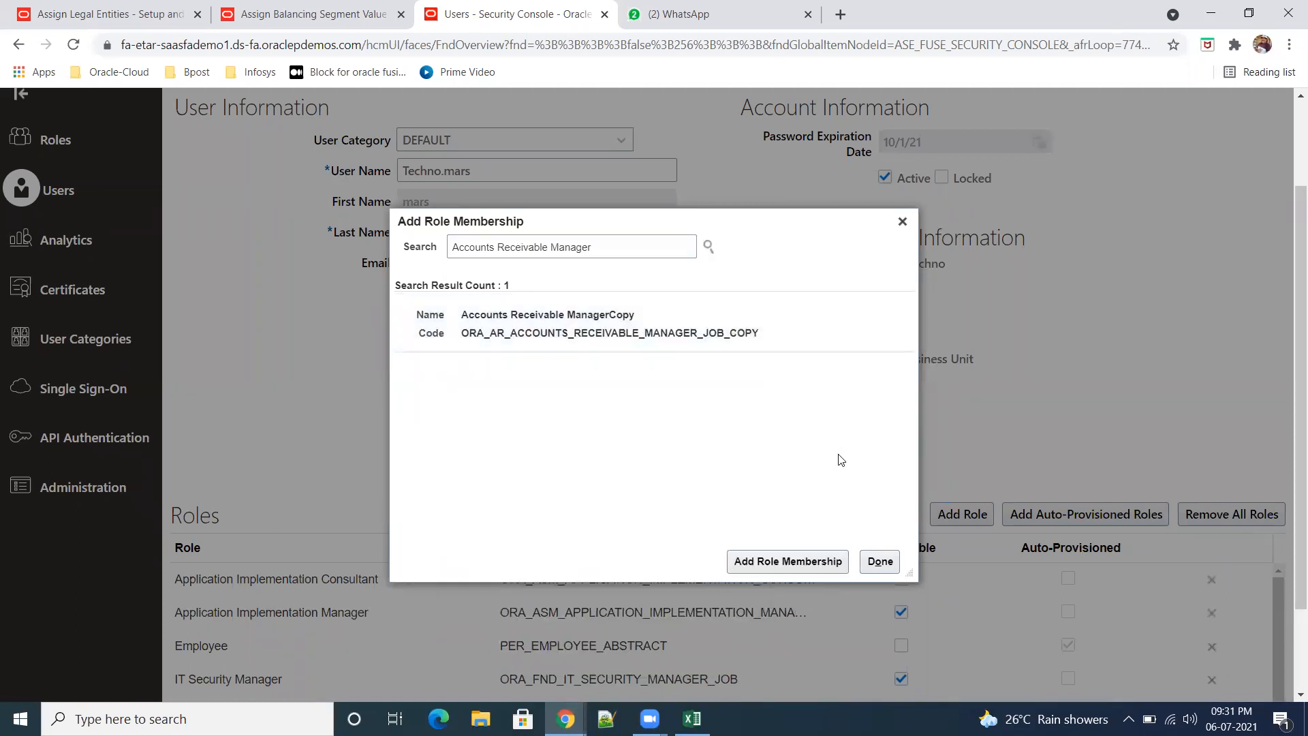
{"action": "left_click", "coordinate": [880, 561]}
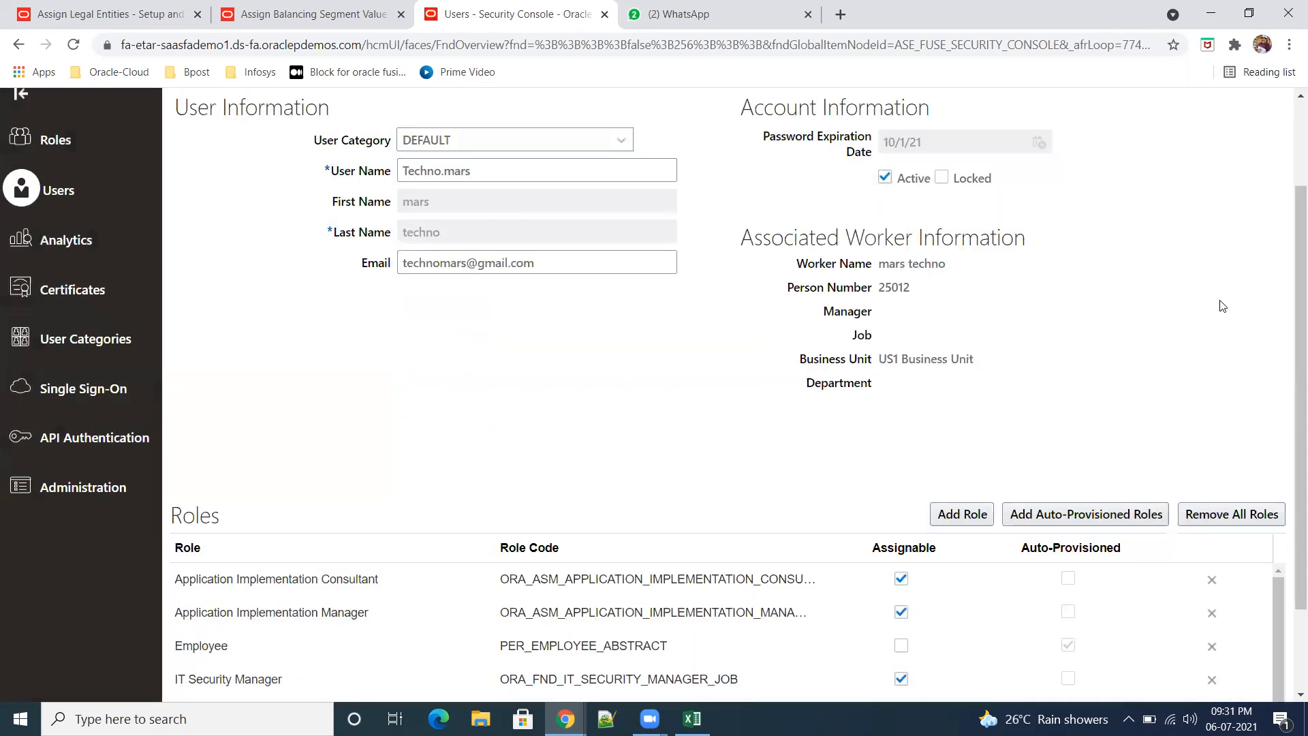
Step: Save the user account with its new roles, leave the account details and return to the home page
{"action": "scroll", "coordinate": [1158, 259], "scroll_direction": "up", "scroll_amount": 2}
{"action": "left_click", "coordinate": [1083, 166]}
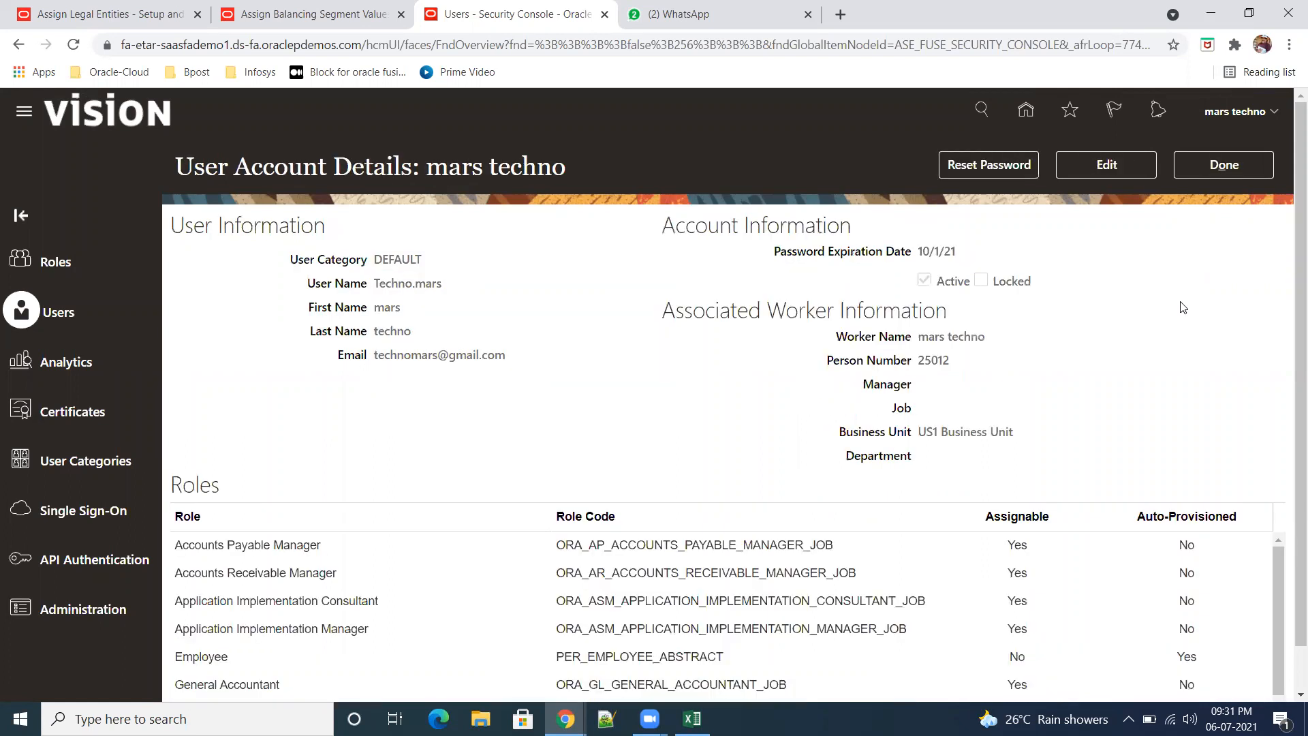
{"action": "left_click", "coordinate": [1218, 170]}
{"action": "left_click", "coordinate": [1026, 110]}
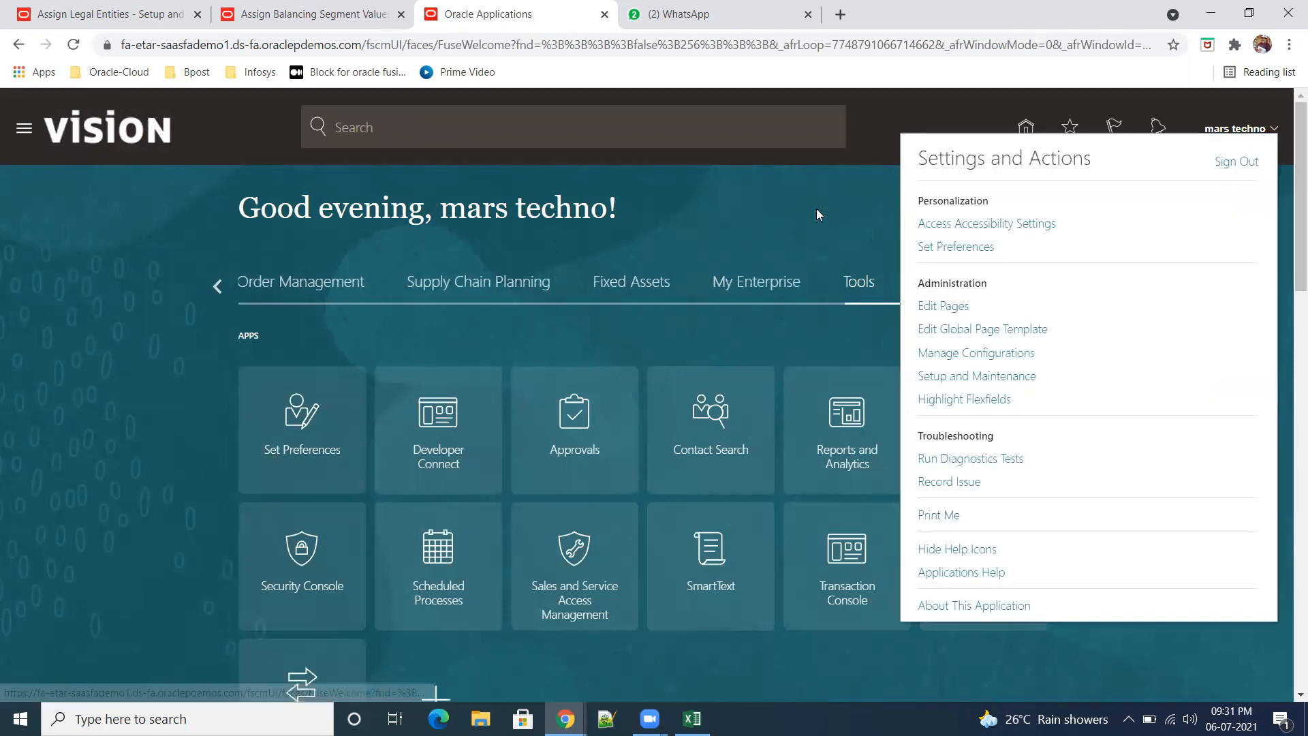
Step: Open Setup and Maintenance and examine which setup offerings are available to the user
{"action": "left_click", "coordinate": [816, 208]}
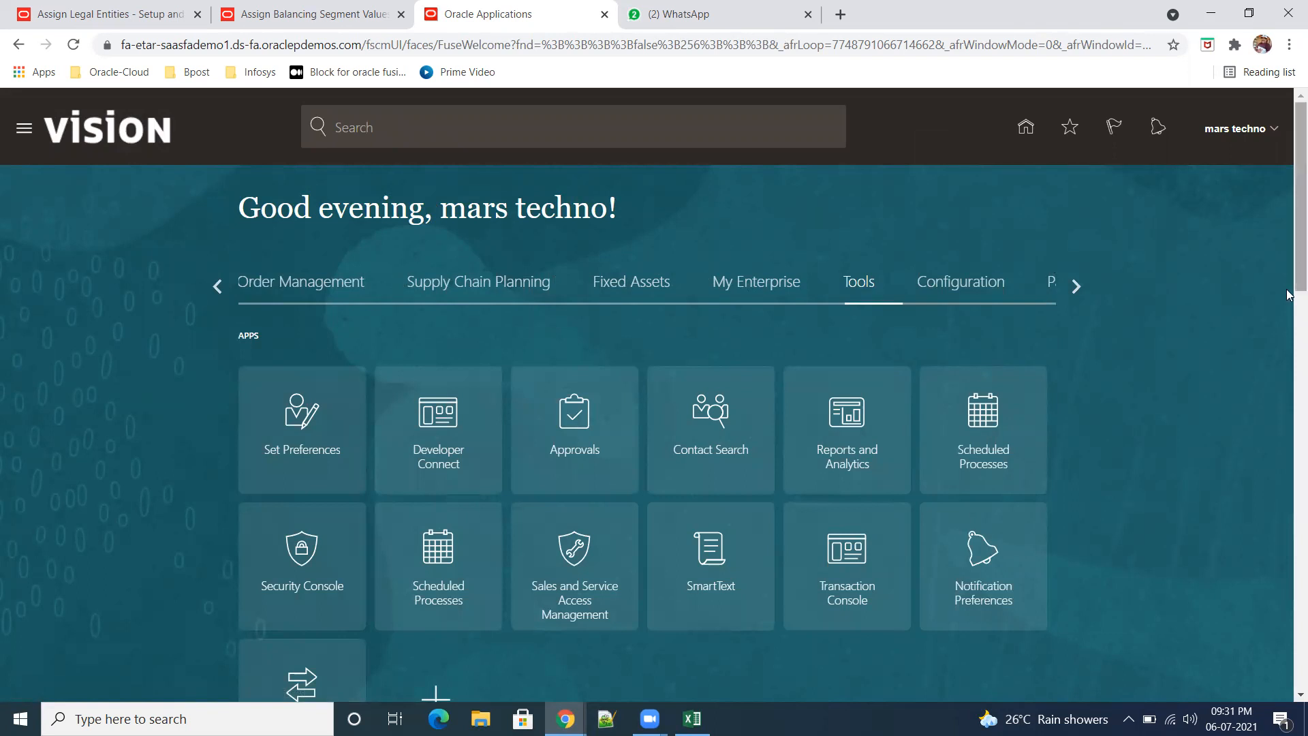
{"action": "left_click", "coordinate": [1274, 131]}
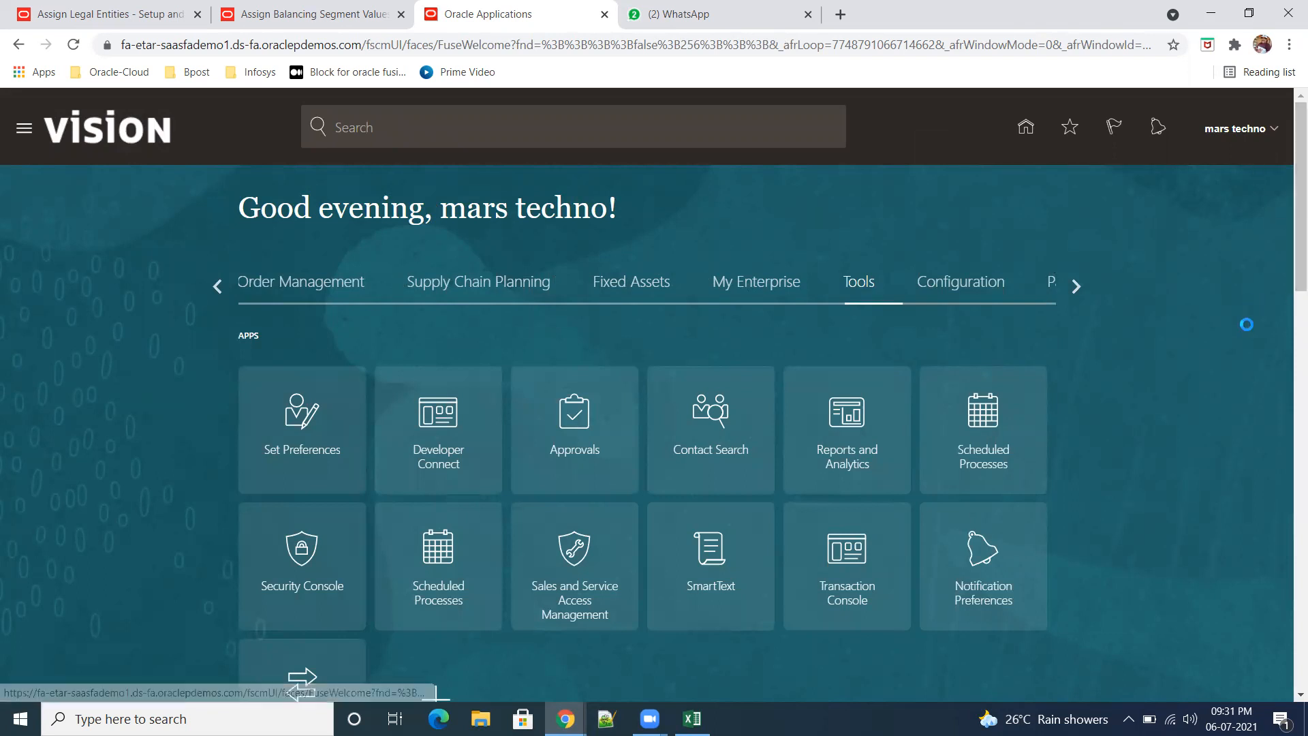
{"action": "left_click", "coordinate": [1015, 380]}
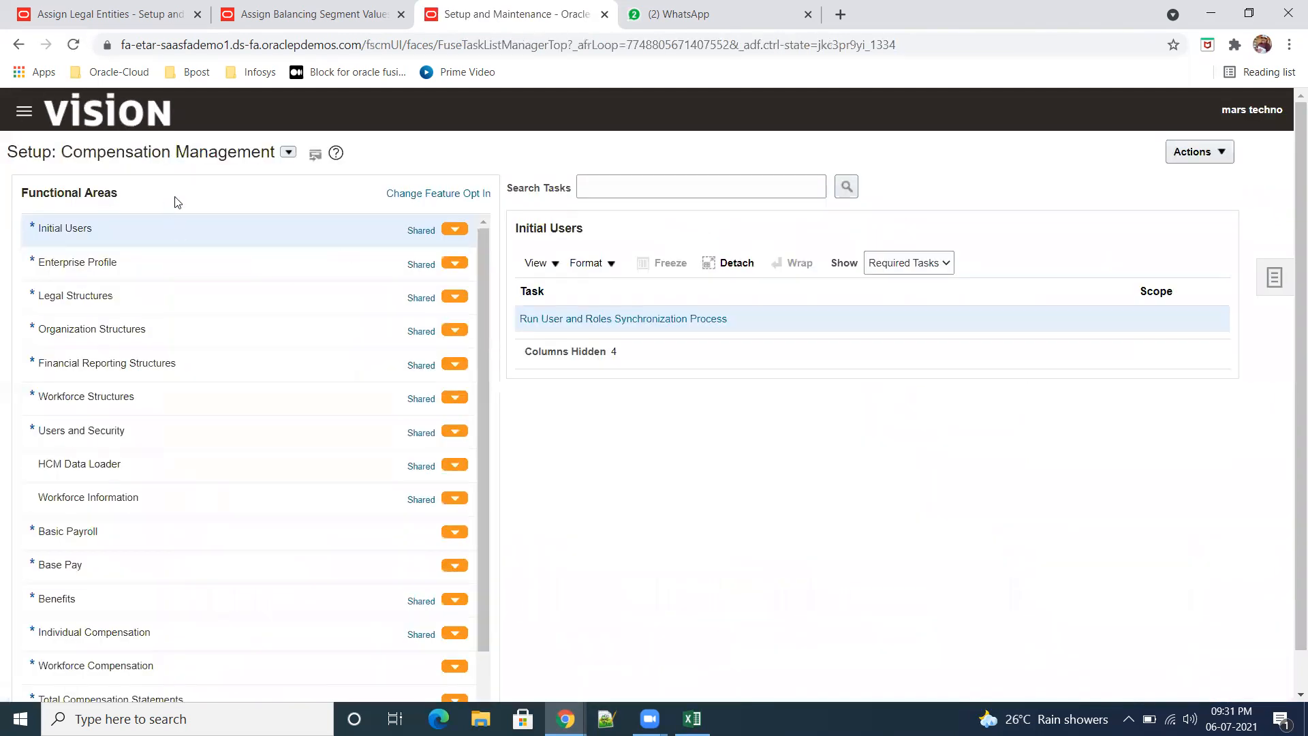
{"action": "left_click", "coordinate": [288, 152]}
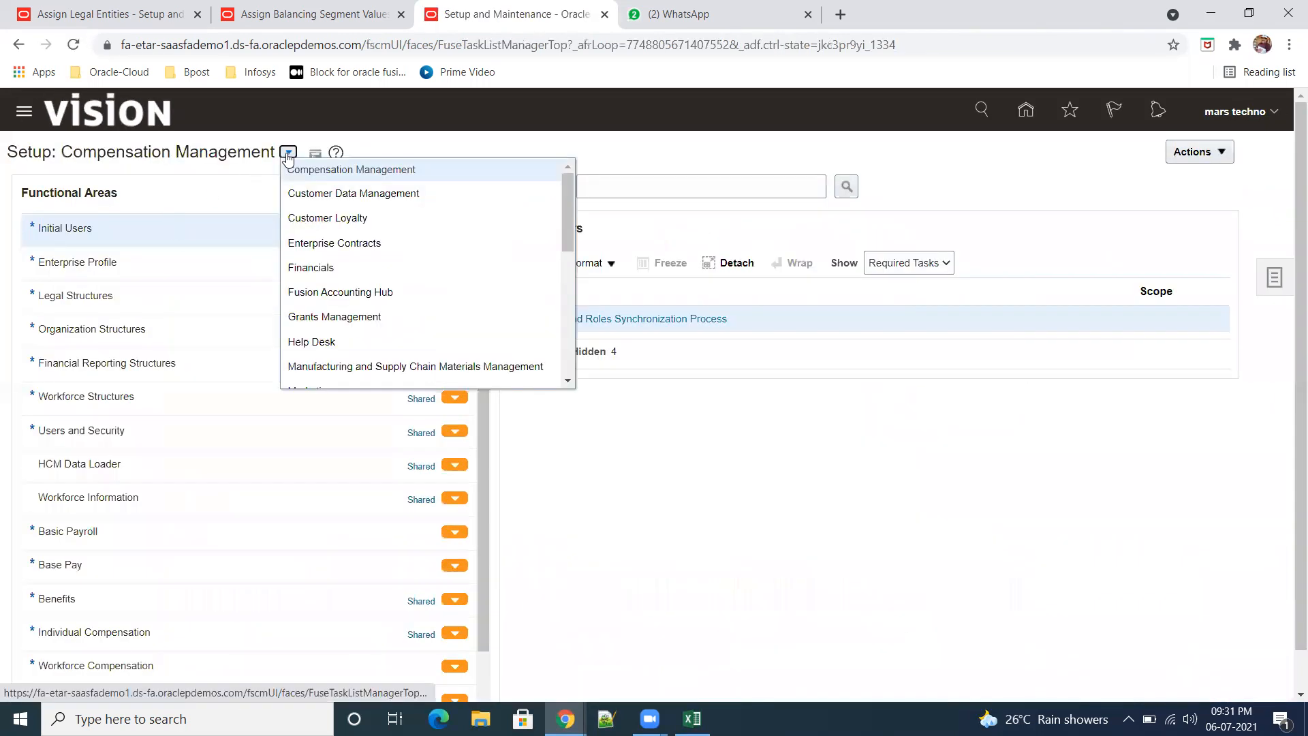
{"action": "left_click", "coordinate": [789, 501]}
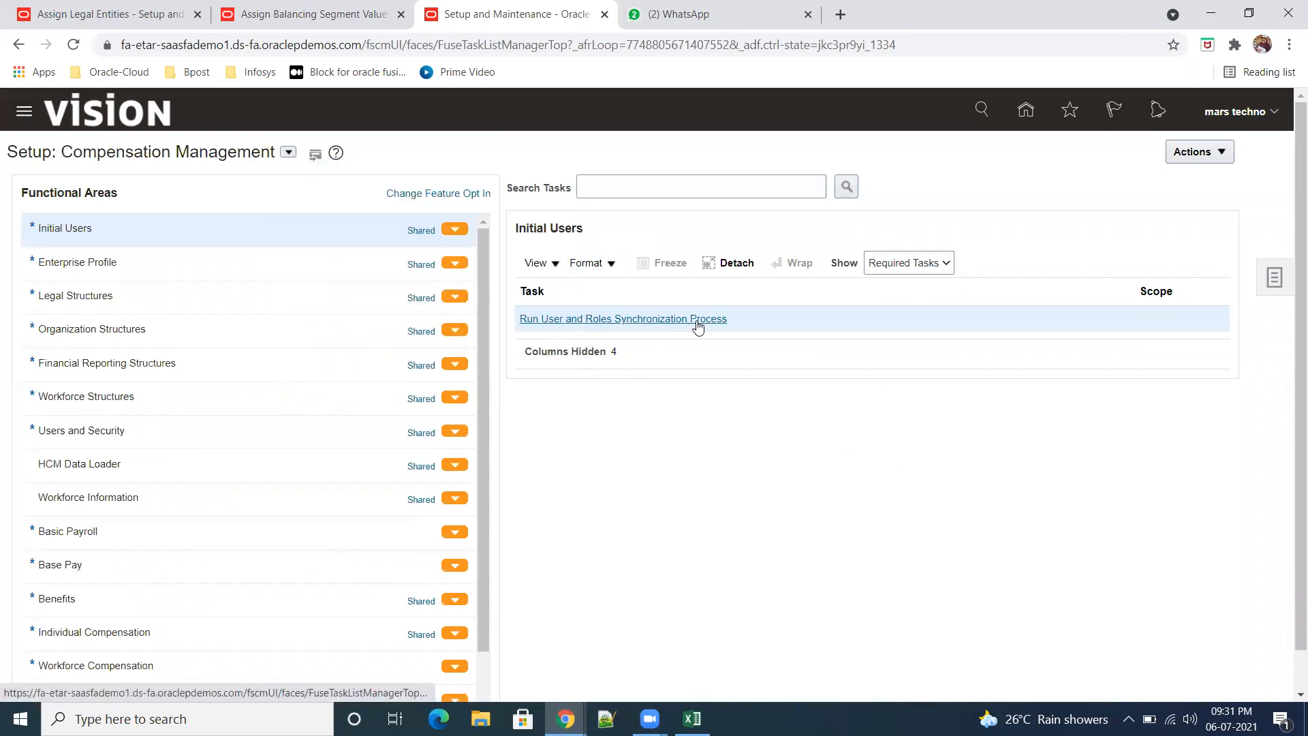
Step: Sign out of the Vision instance and sign back in with the same user's saved credentials
{"action": "left_click", "coordinate": [1273, 118]}
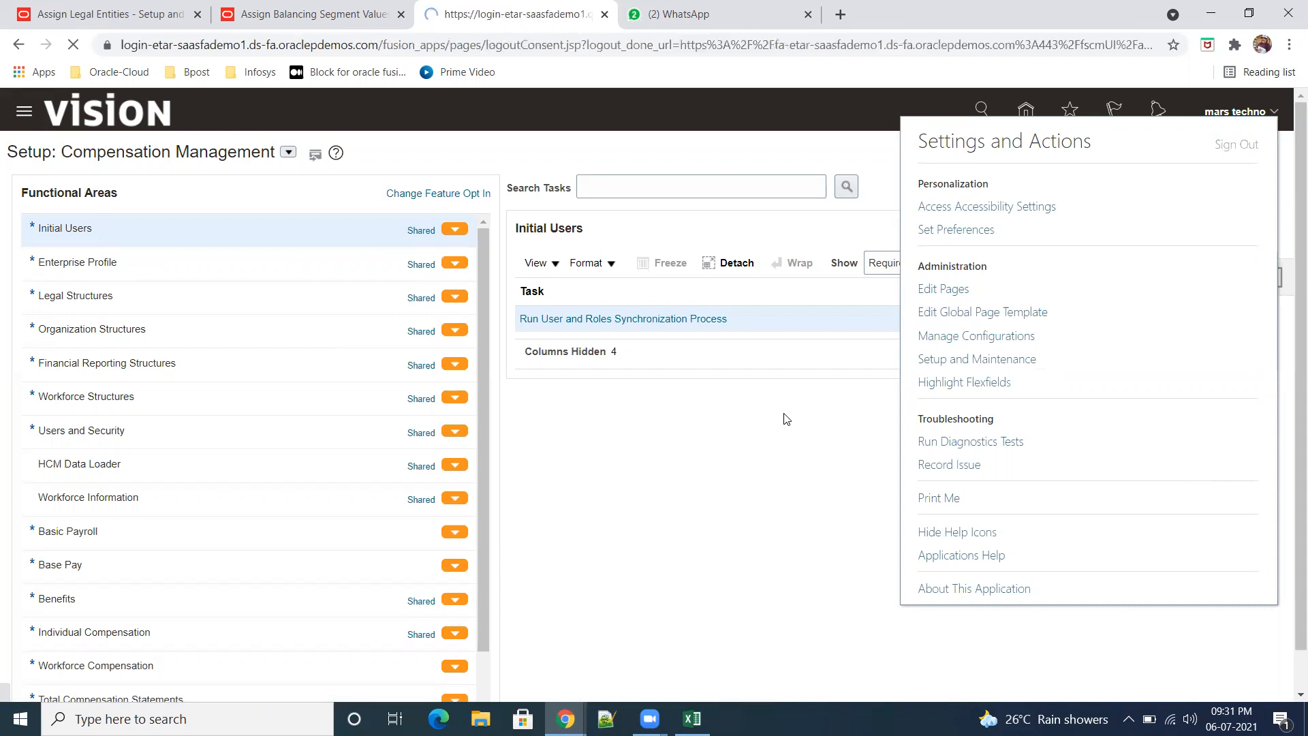
{"action": "left_click", "coordinate": [657, 440]}
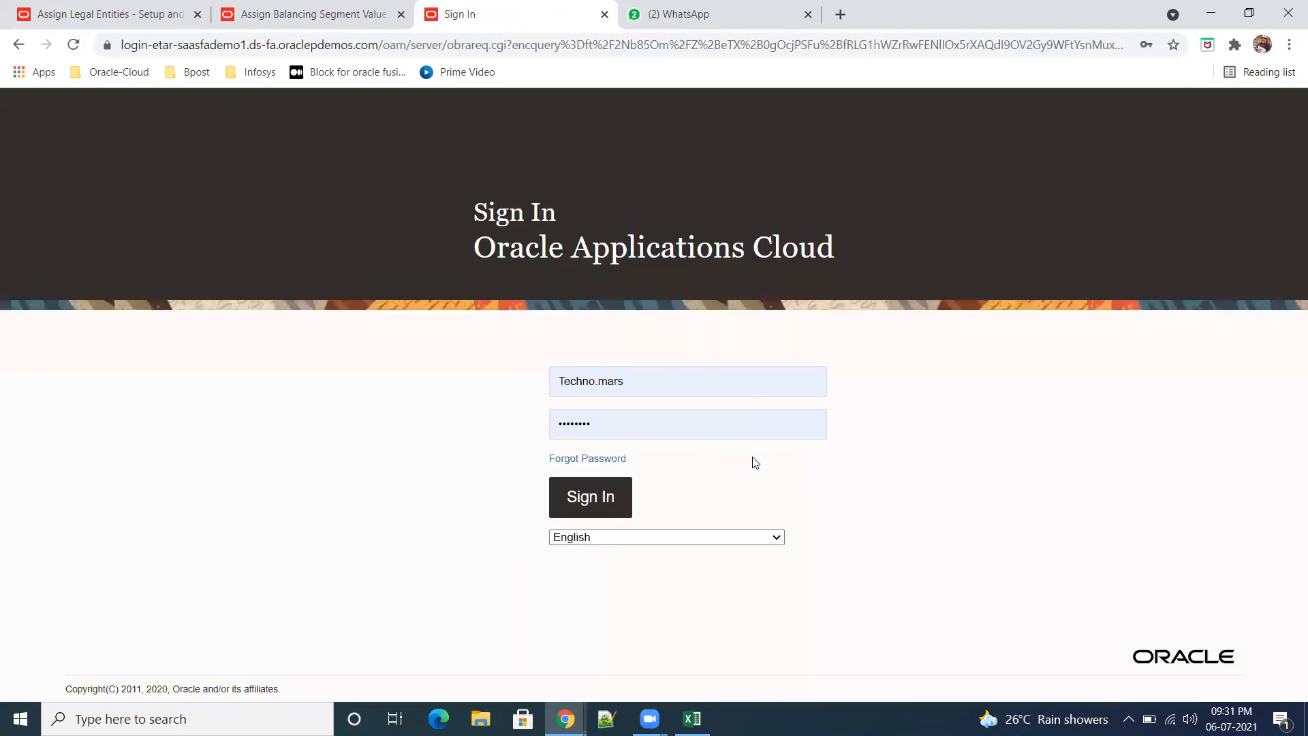
{"action": "left_click", "coordinate": [587, 497]}
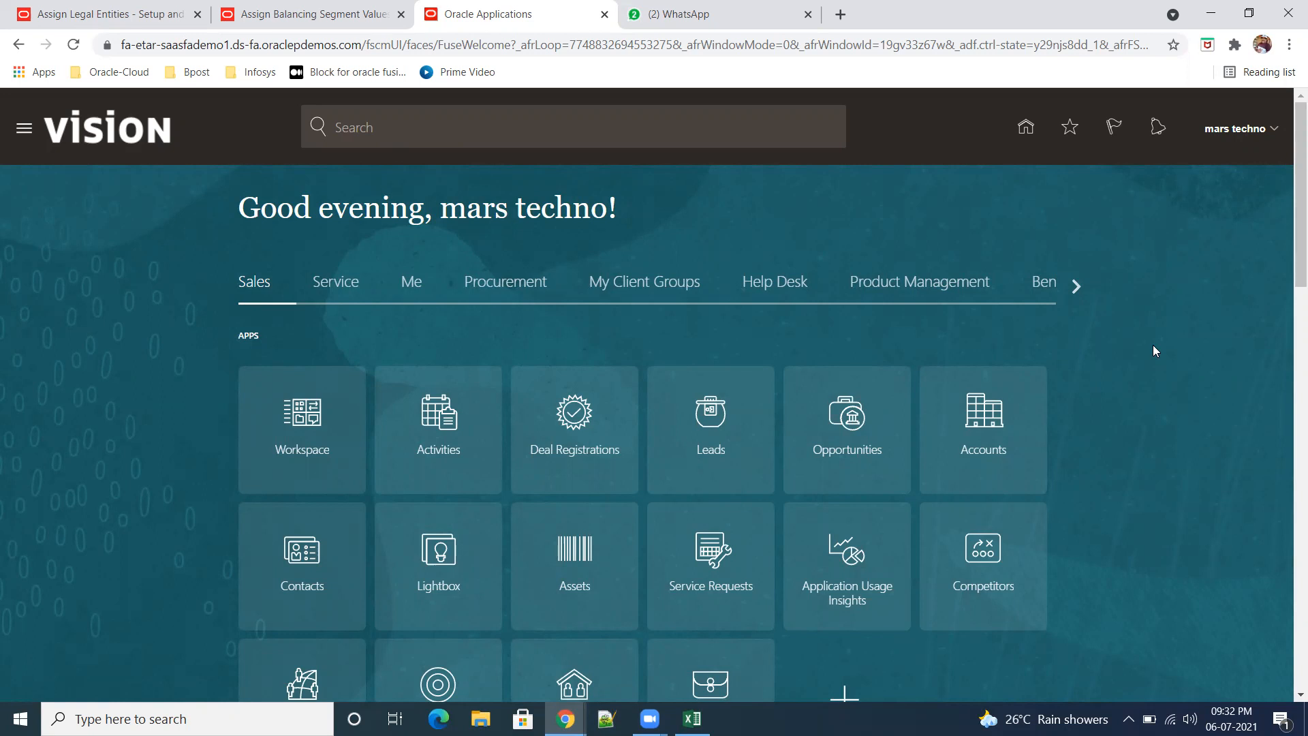
Step: Open the General Accounting Dashboard from the General Accounting group of the navigator
{"action": "left_click", "coordinate": [22, 129]}
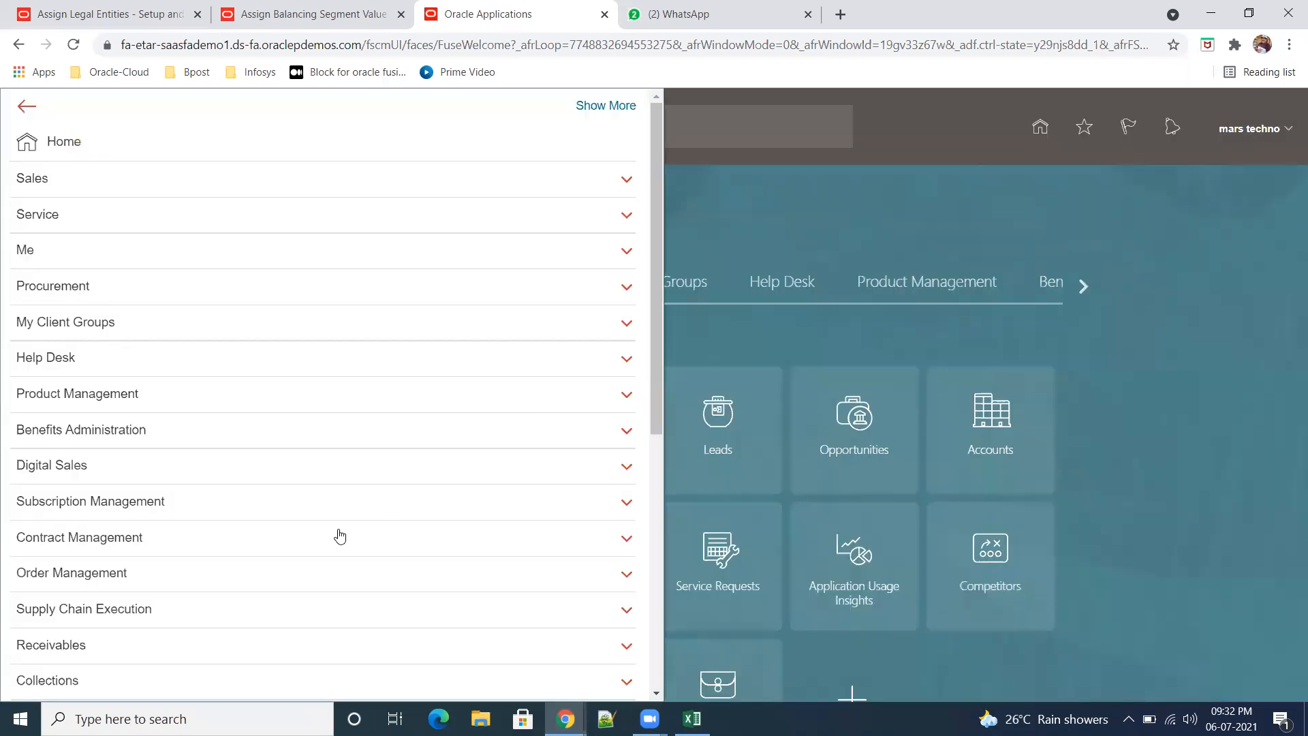
{"action": "scroll", "coordinate": [339, 526], "scroll_direction": "down", "scroll_amount": 1}
{"action": "scroll", "coordinate": [338, 526], "scroll_direction": "down", "scroll_amount": 3}
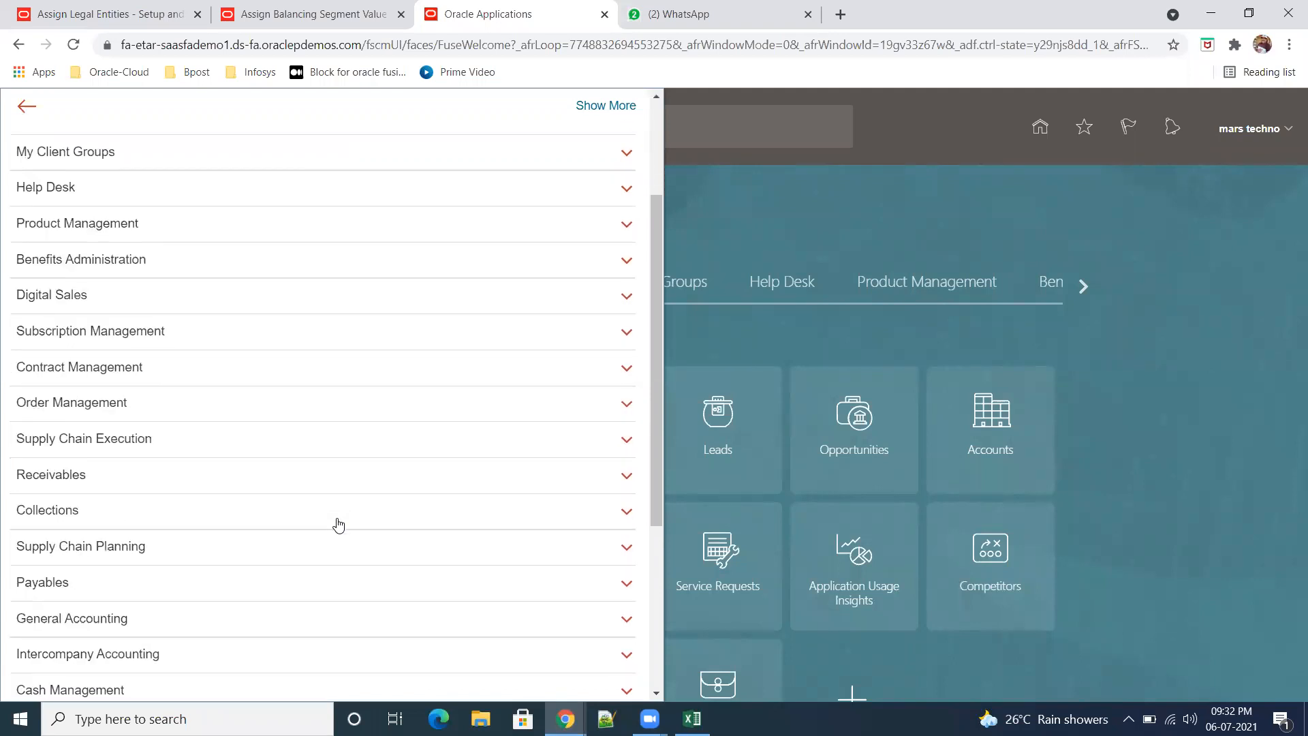
{"action": "scroll", "coordinate": [339, 526], "scroll_direction": "down", "scroll_amount": 2}
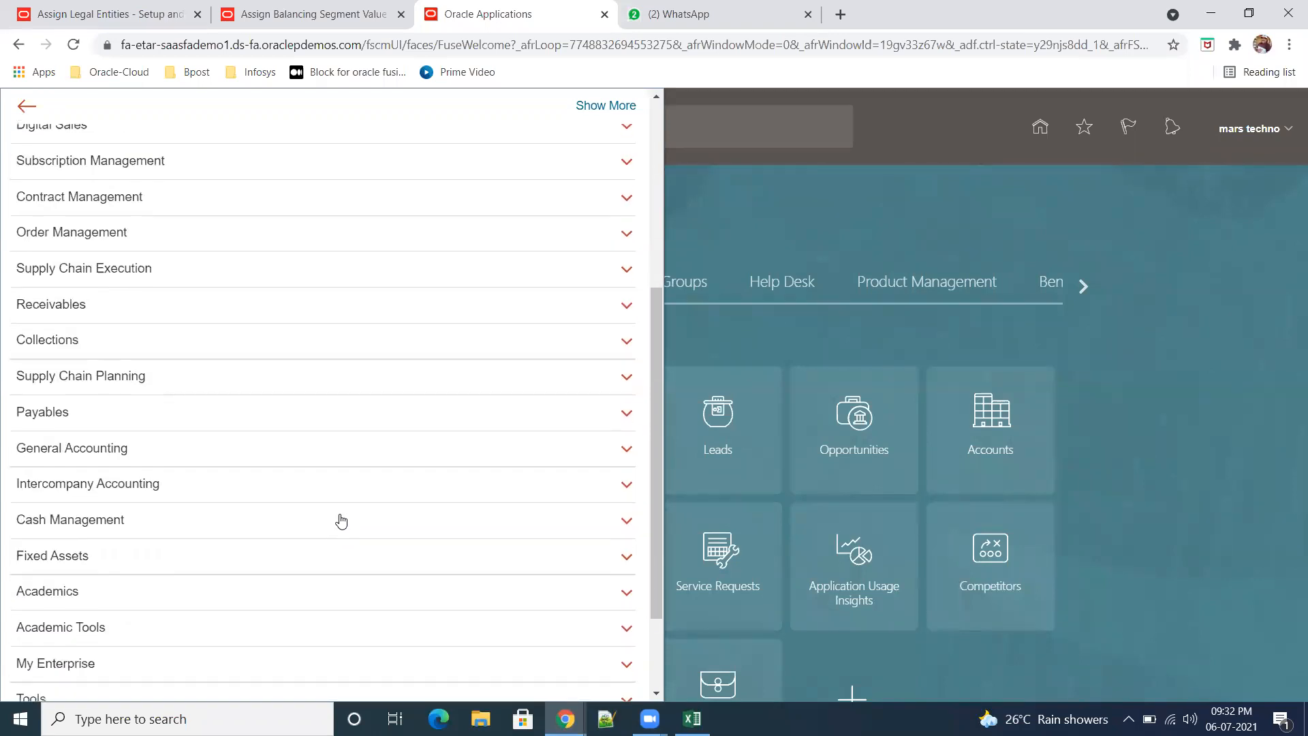
{"action": "left_click", "coordinate": [100, 454]}
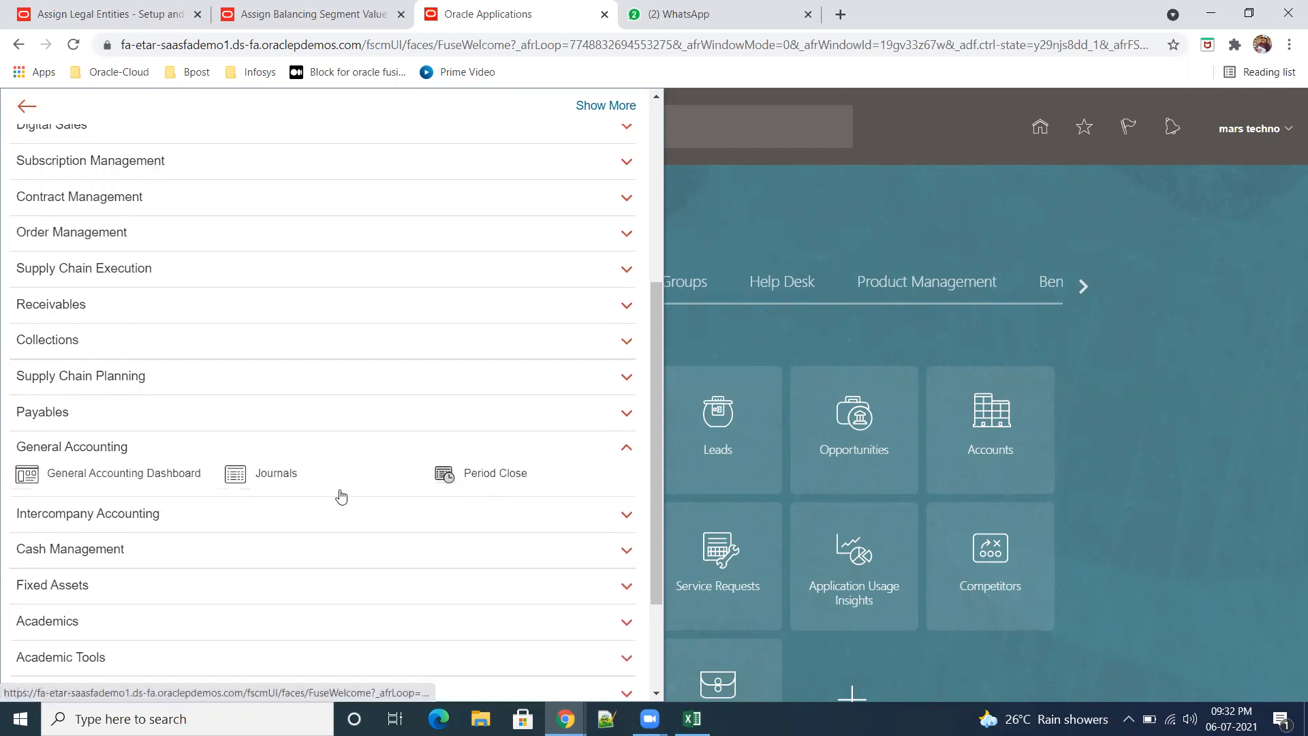
{"action": "left_click", "coordinate": [126, 478]}
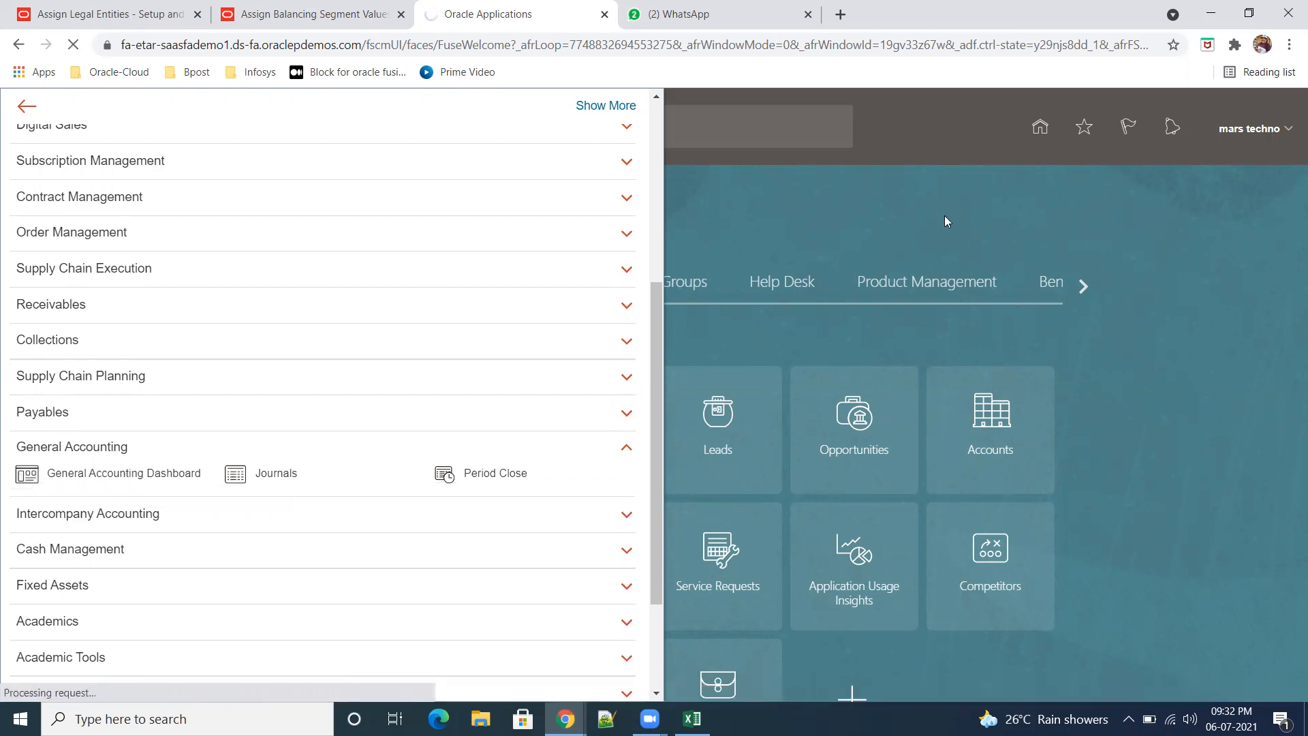
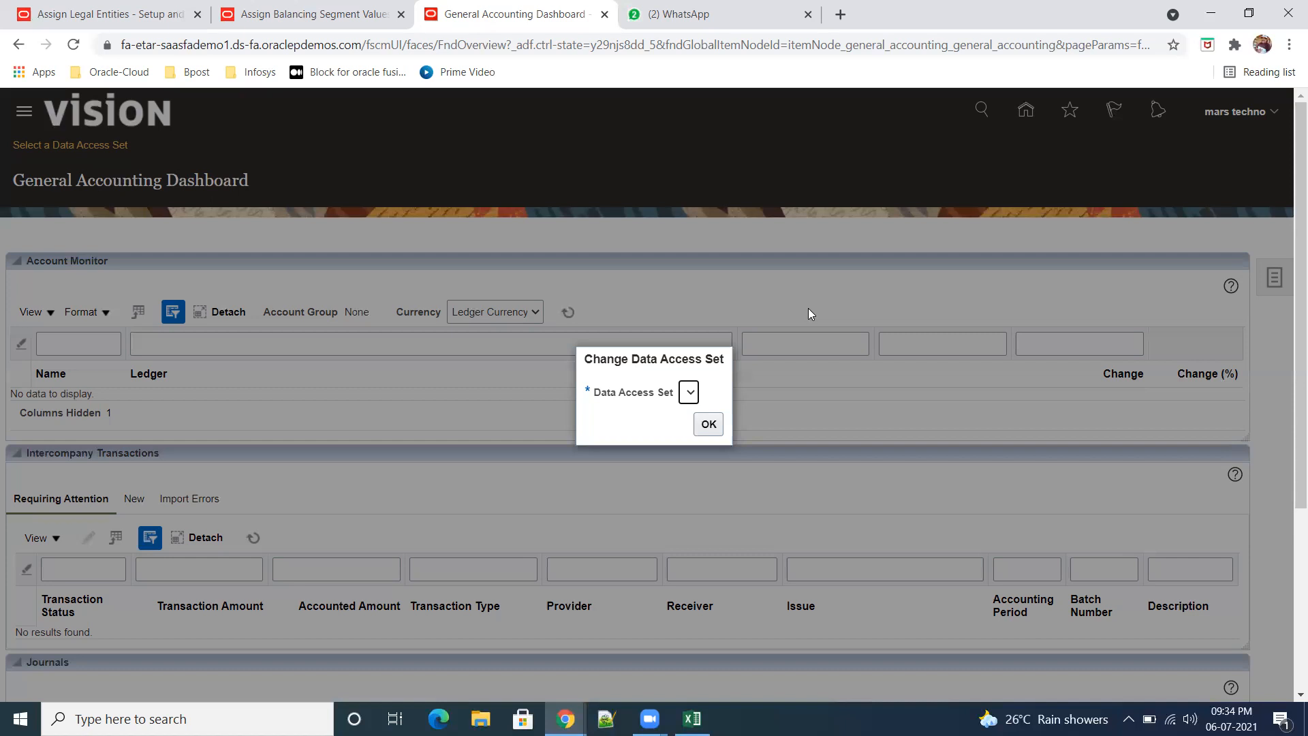
Step: Try to confirm the data access set prompt without a data access set and dismiss the resulting error
{"action": "left_click", "coordinate": [719, 426]}
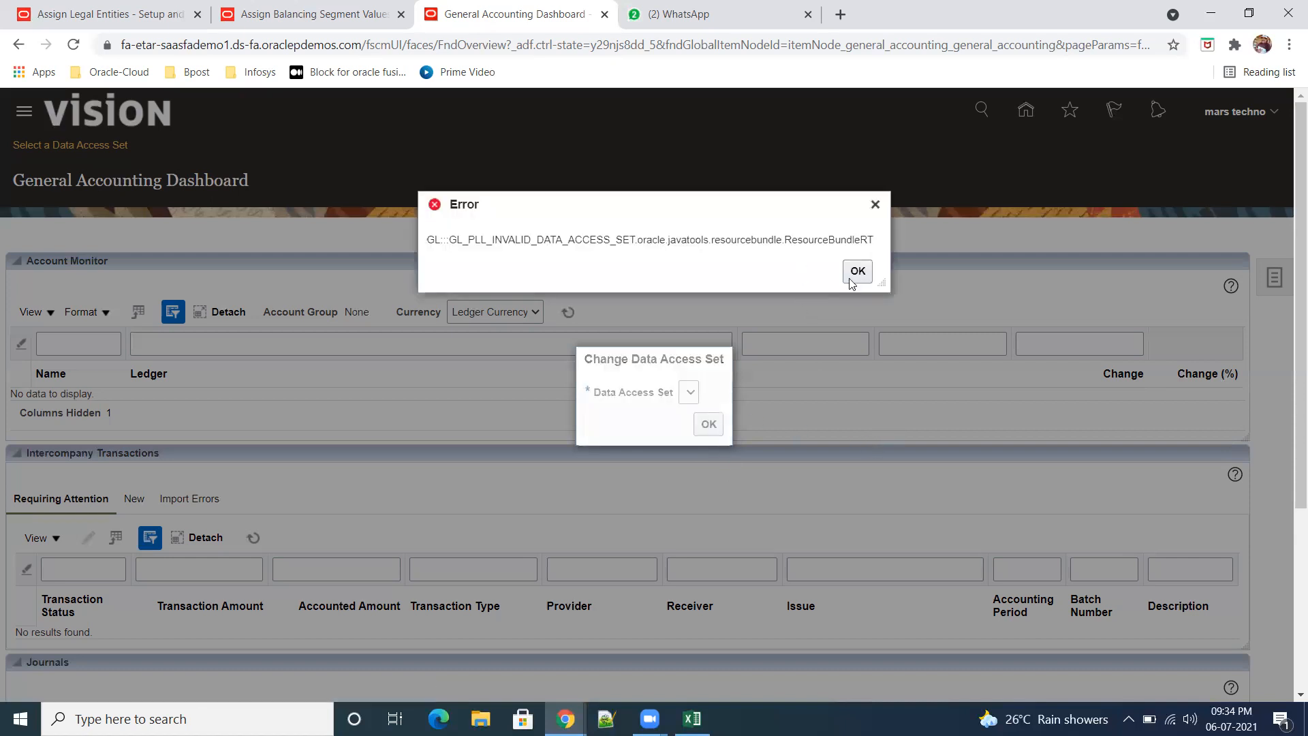
{"action": "left_click", "coordinate": [856, 285]}
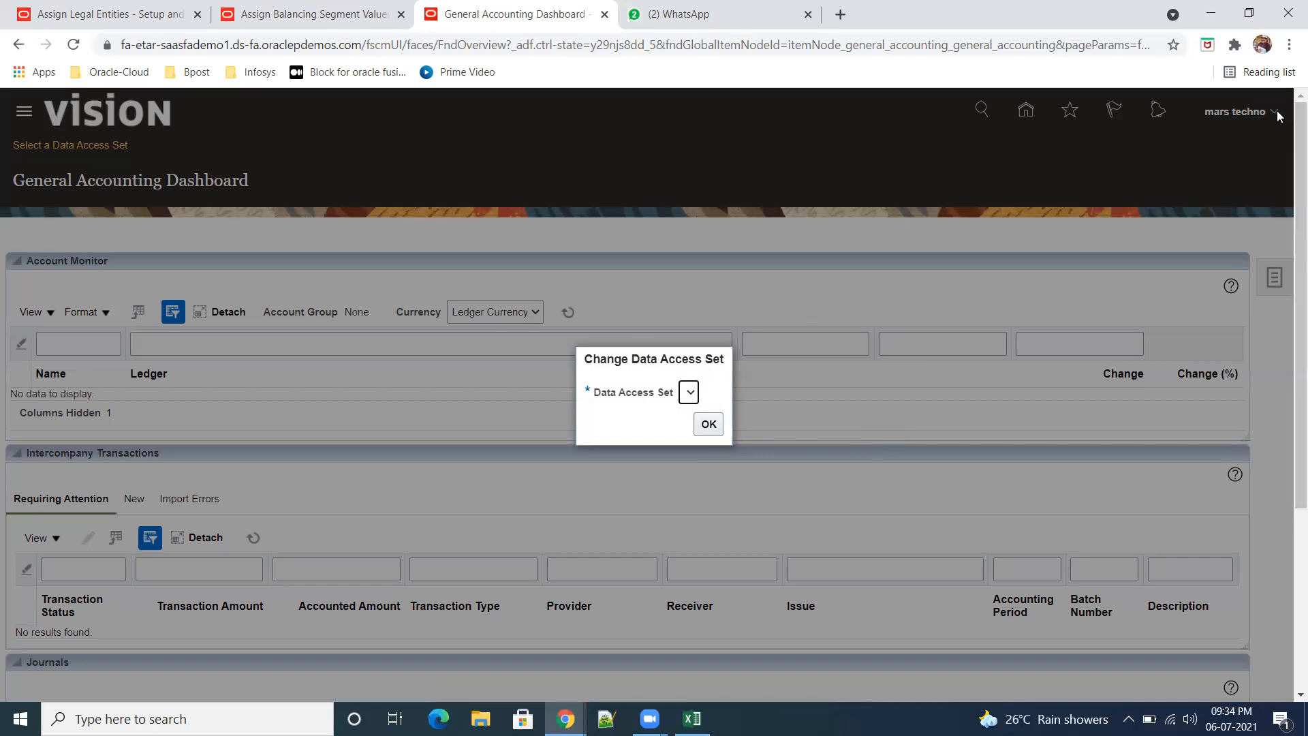
Step: Cancel the balancing segment value assignment for ABC_Primary Ledger and reload the timed-out session
{"action": "left_click", "coordinate": [330, 13]}
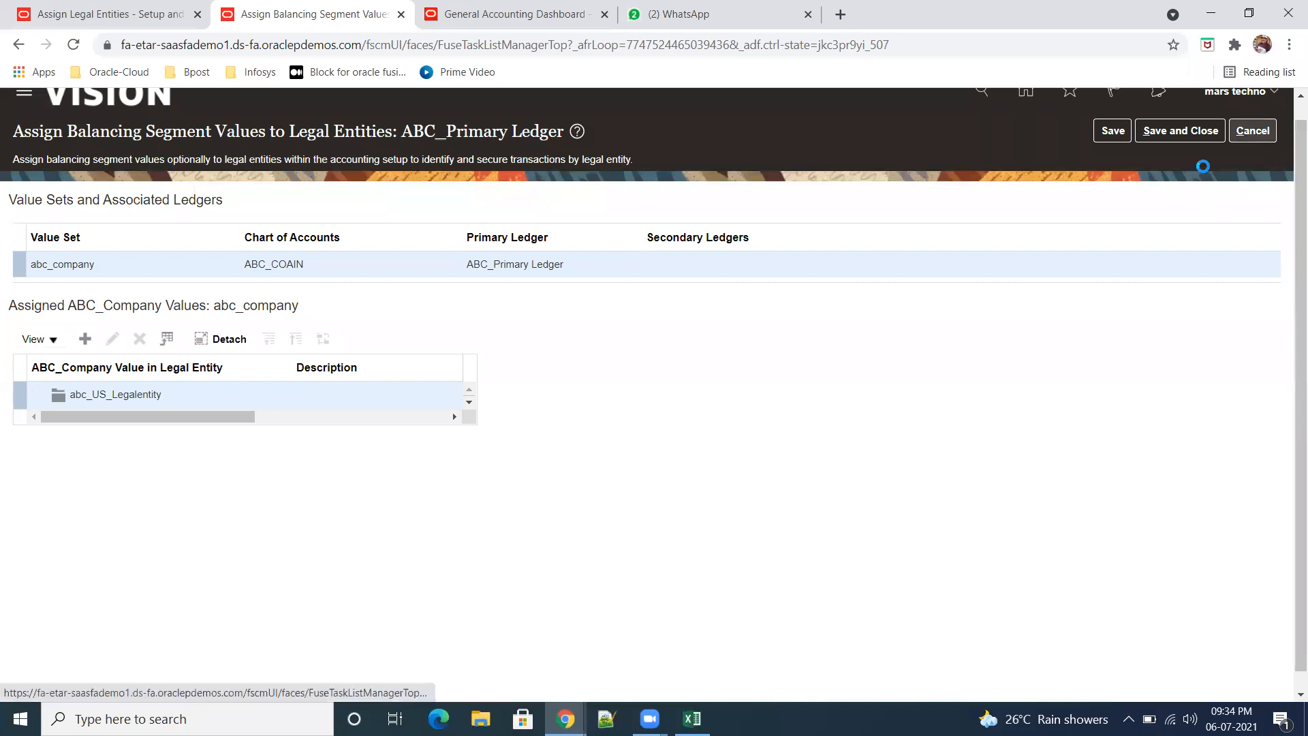
{"action": "left_click", "coordinate": [1252, 131]}
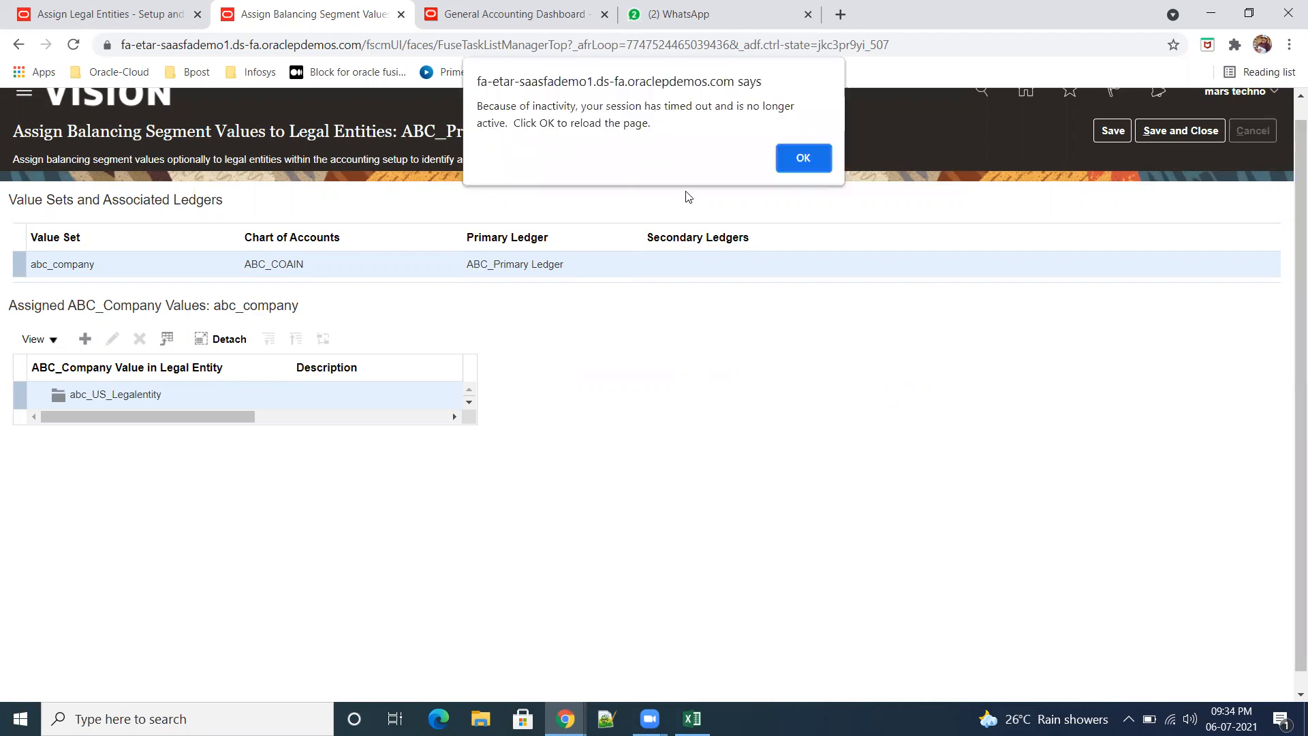
{"action": "left_click", "coordinate": [803, 159]}
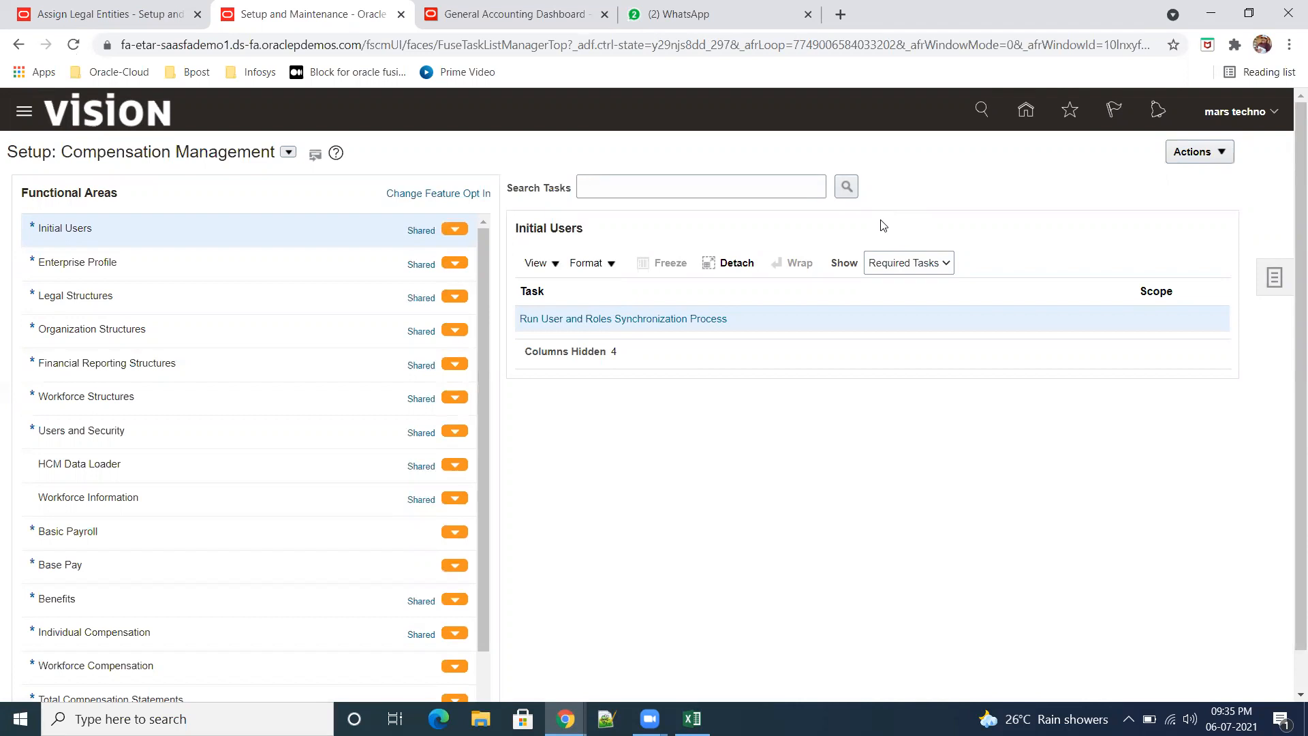
Step: Search the setup tasks for "Manage data" and open Manage Data Access for Users
{"action": "left_click", "coordinate": [1273, 280]}
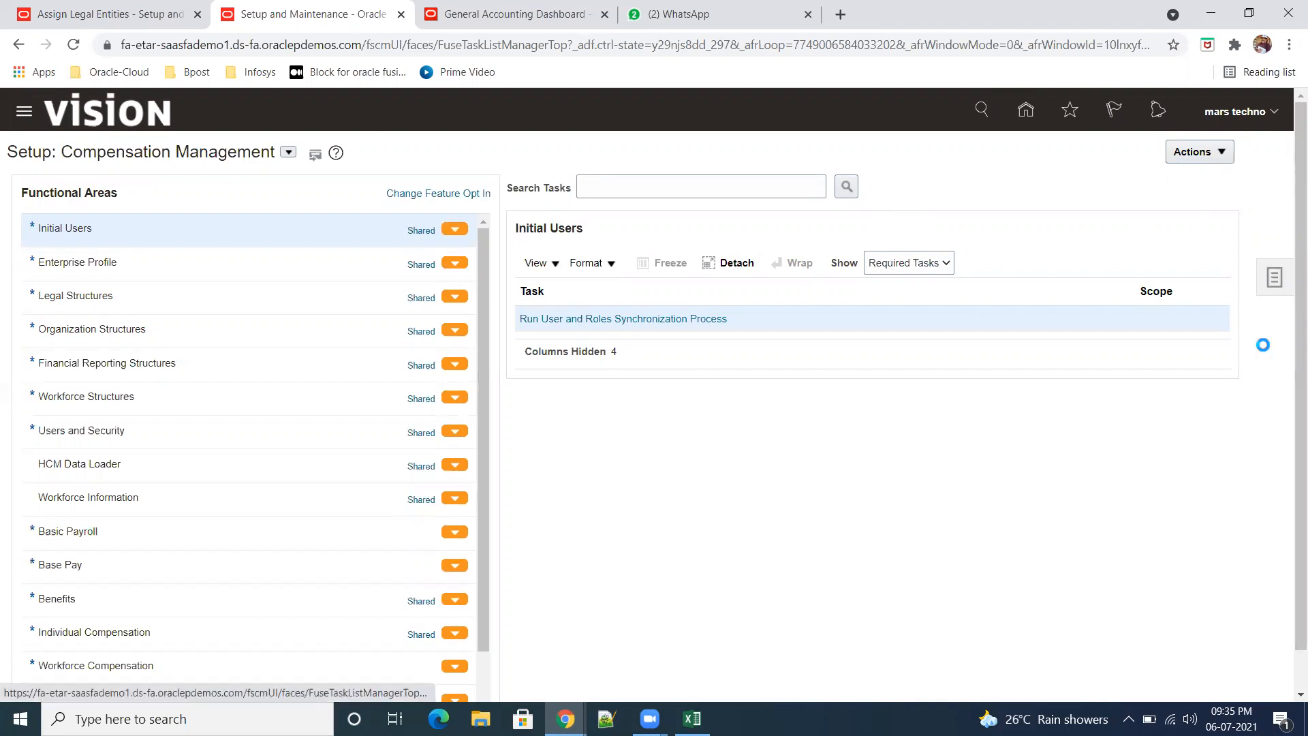
{"action": "left_click", "coordinate": [1125, 283]}
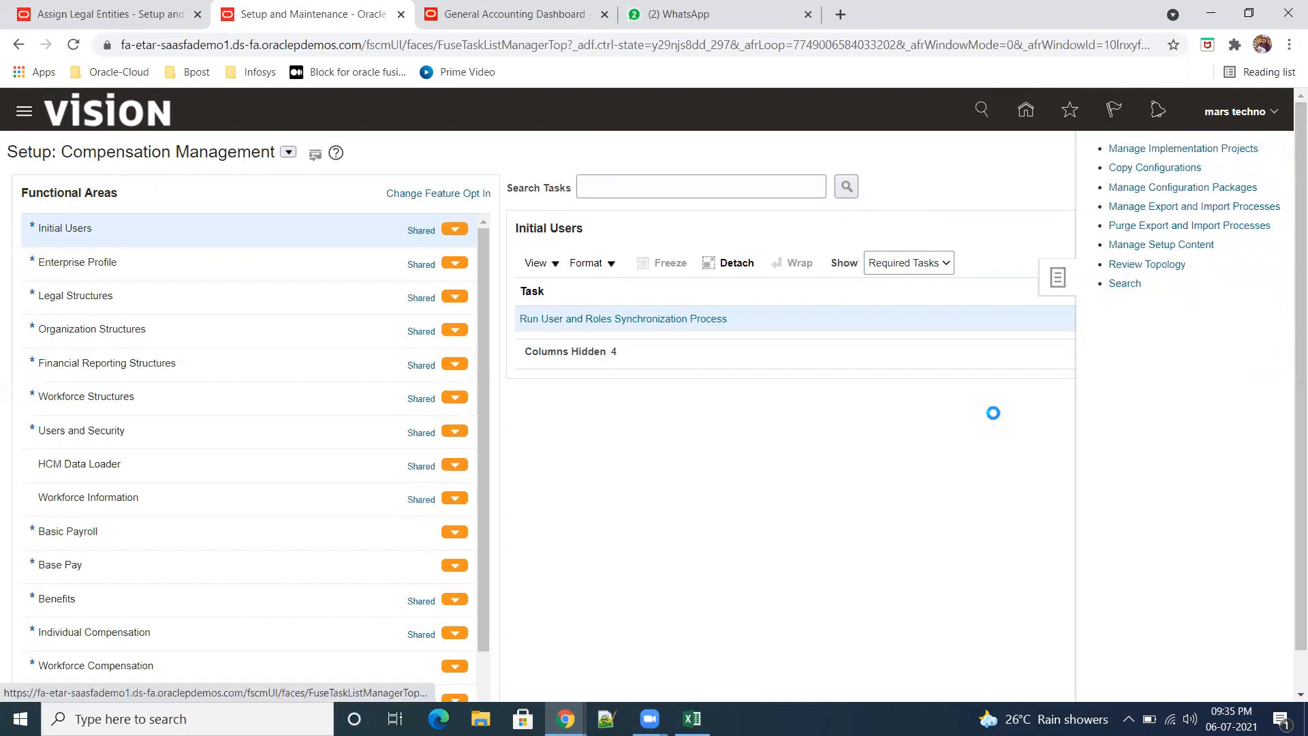
{"action": "left_click", "coordinate": [316, 187]}
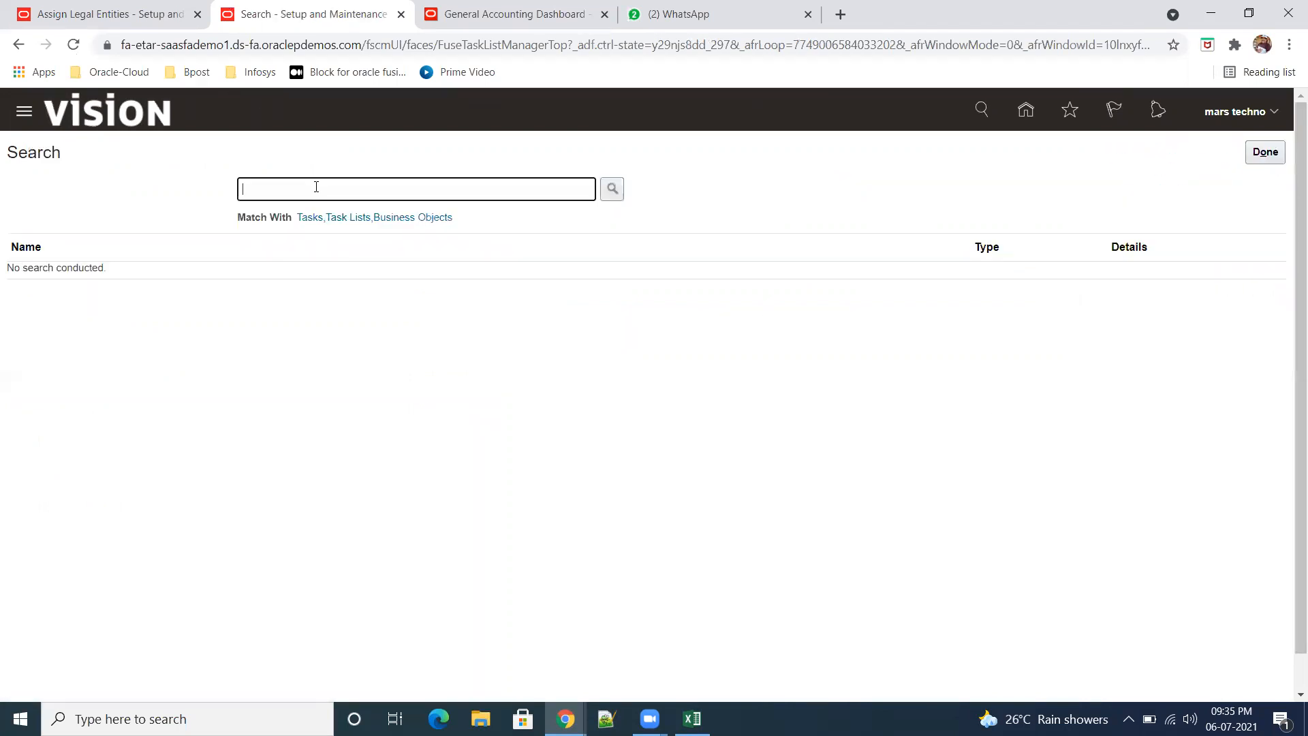
{"action": "type", "text": "Manaege"}
{"action": "key", "text": "BackSpace"}
{"action": "key", "text": "BackSpace"}
{"action": "key", "text": "BackSpace"}
{"action": "type", "text": "ge data"}
{"action": "key", "text": "Return"}
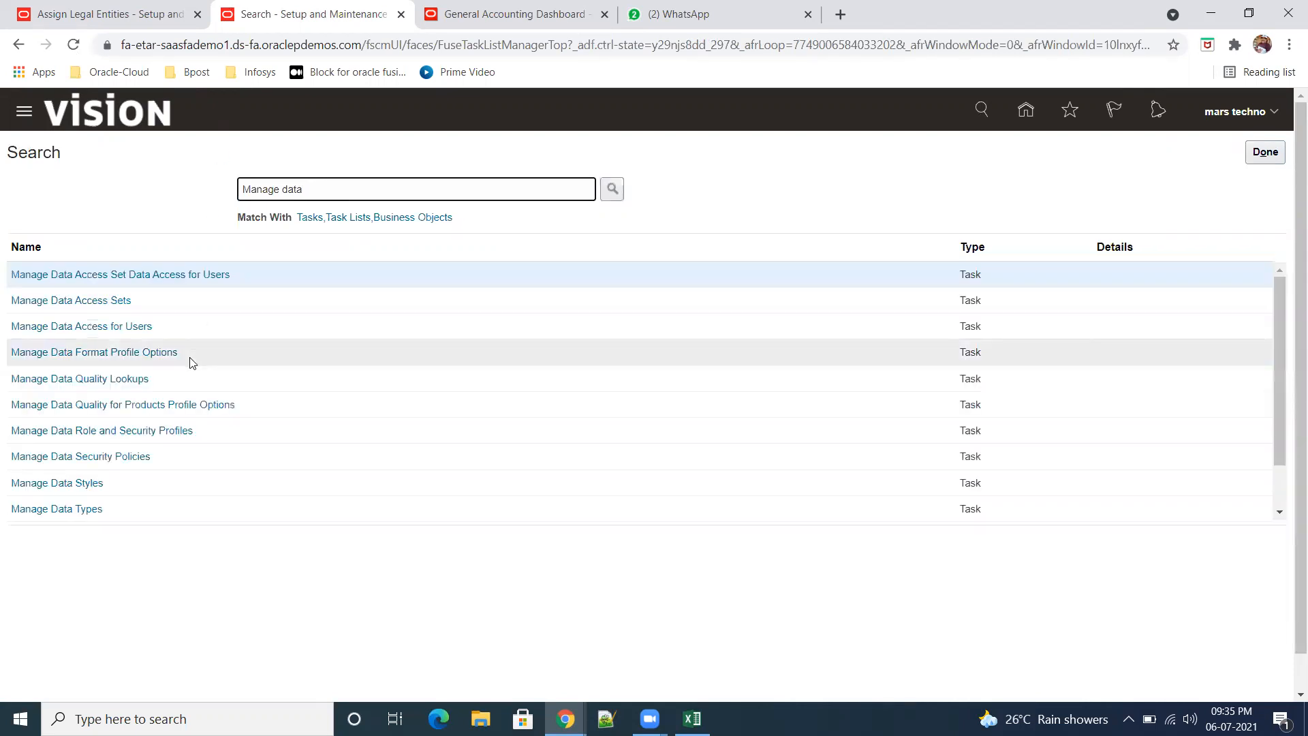
{"action": "left_click", "coordinate": [119, 328]}
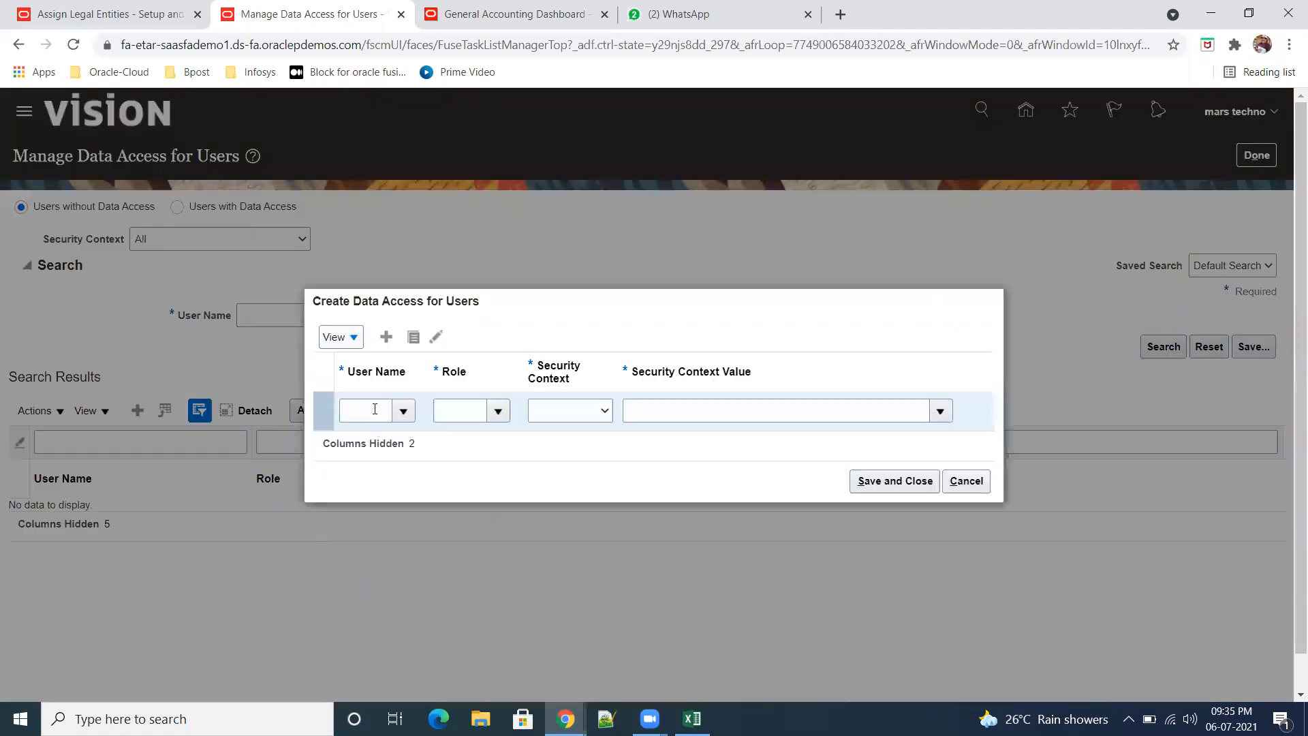
Step: Enter the account's user name and the General Accountant role in the new data access row, and check which security contexts it offers
{"action": "left_click", "coordinate": [374, 409]}
{"action": "type", "text": "tech"}
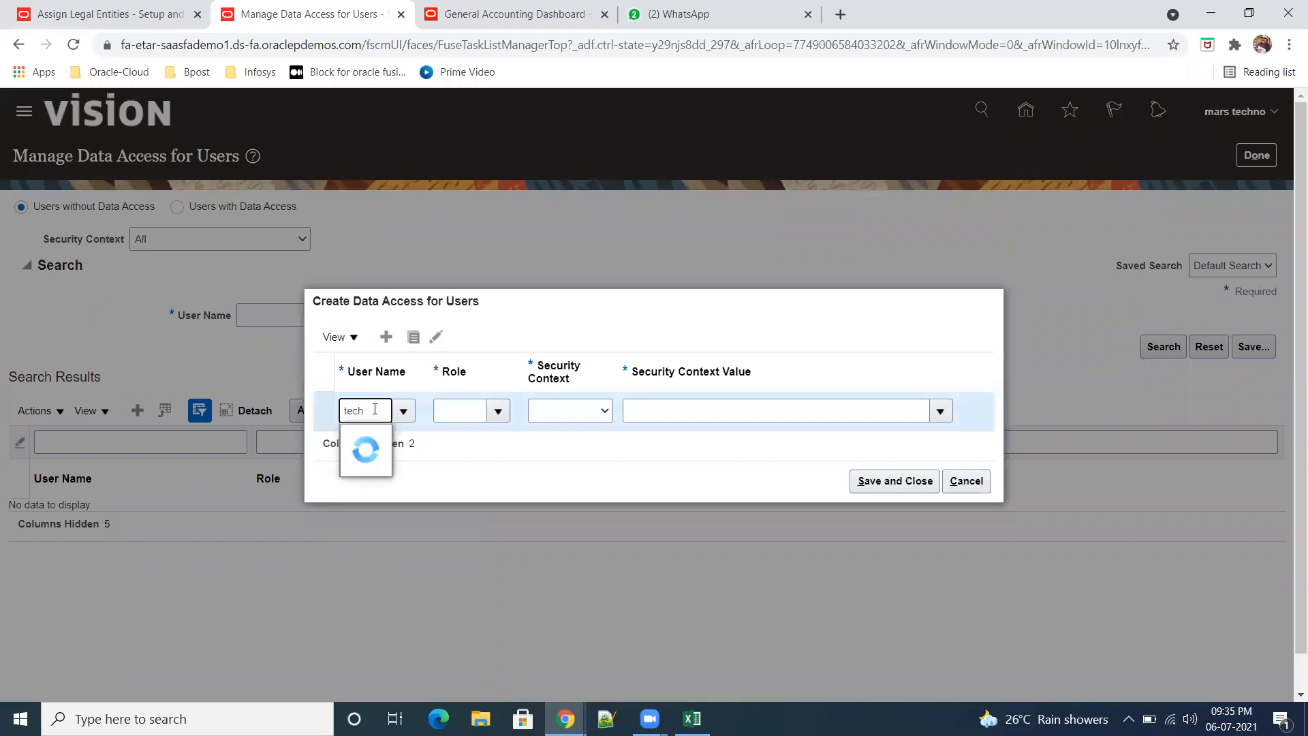
{"action": "left_click", "coordinate": [376, 441]}
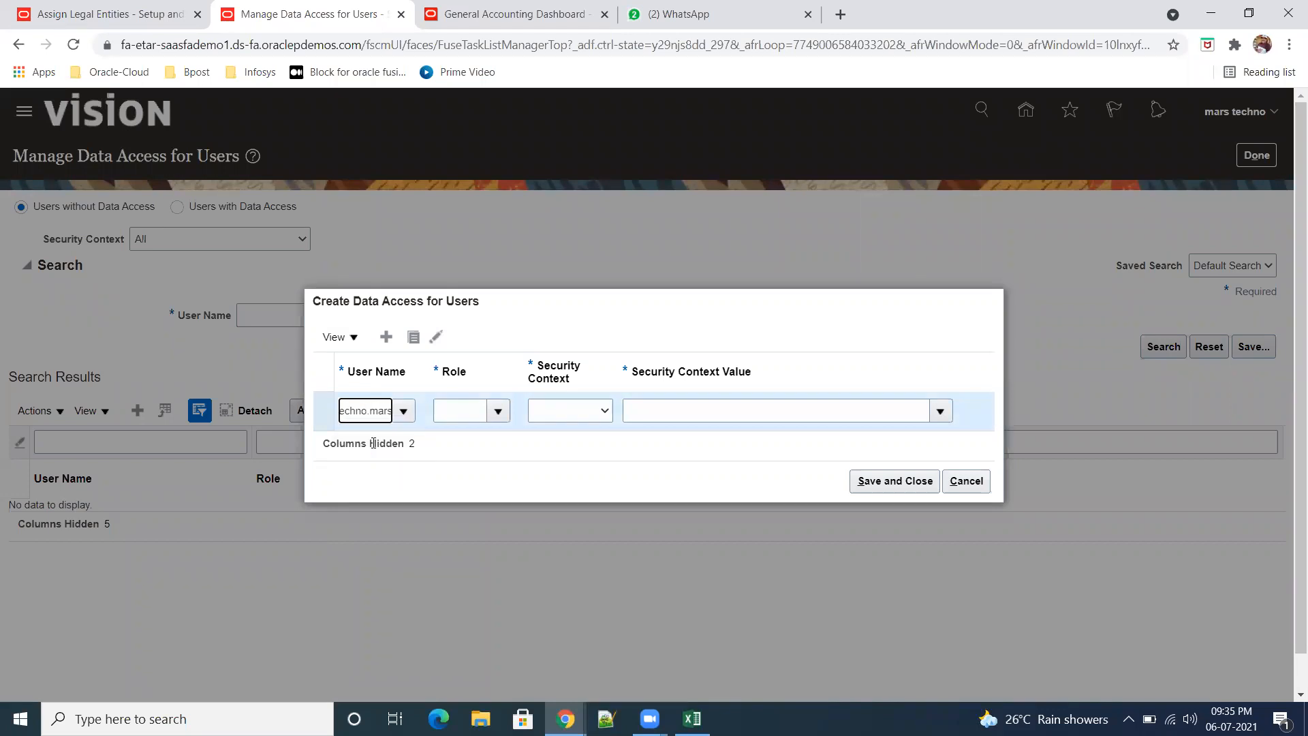
{"action": "left_click", "coordinate": [459, 410]}
{"action": "type", "text": "genera"}
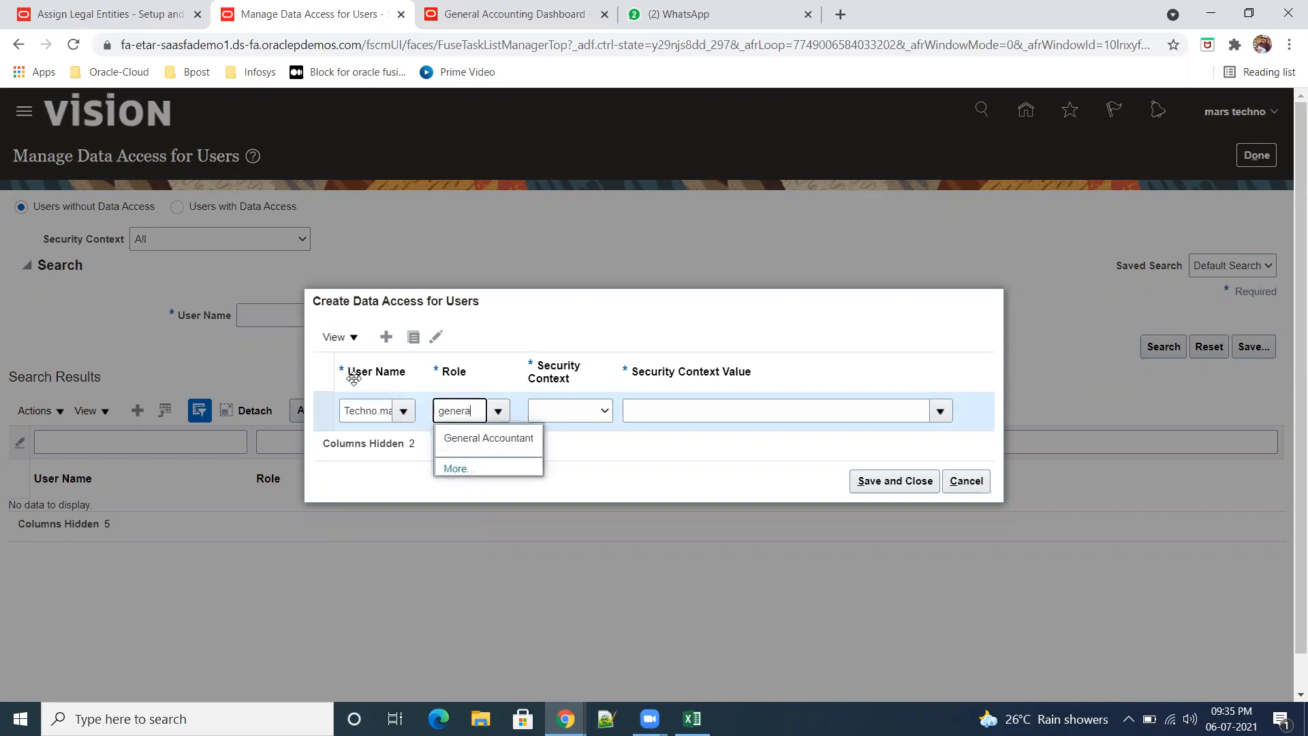
{"action": "left_click", "coordinate": [488, 439]}
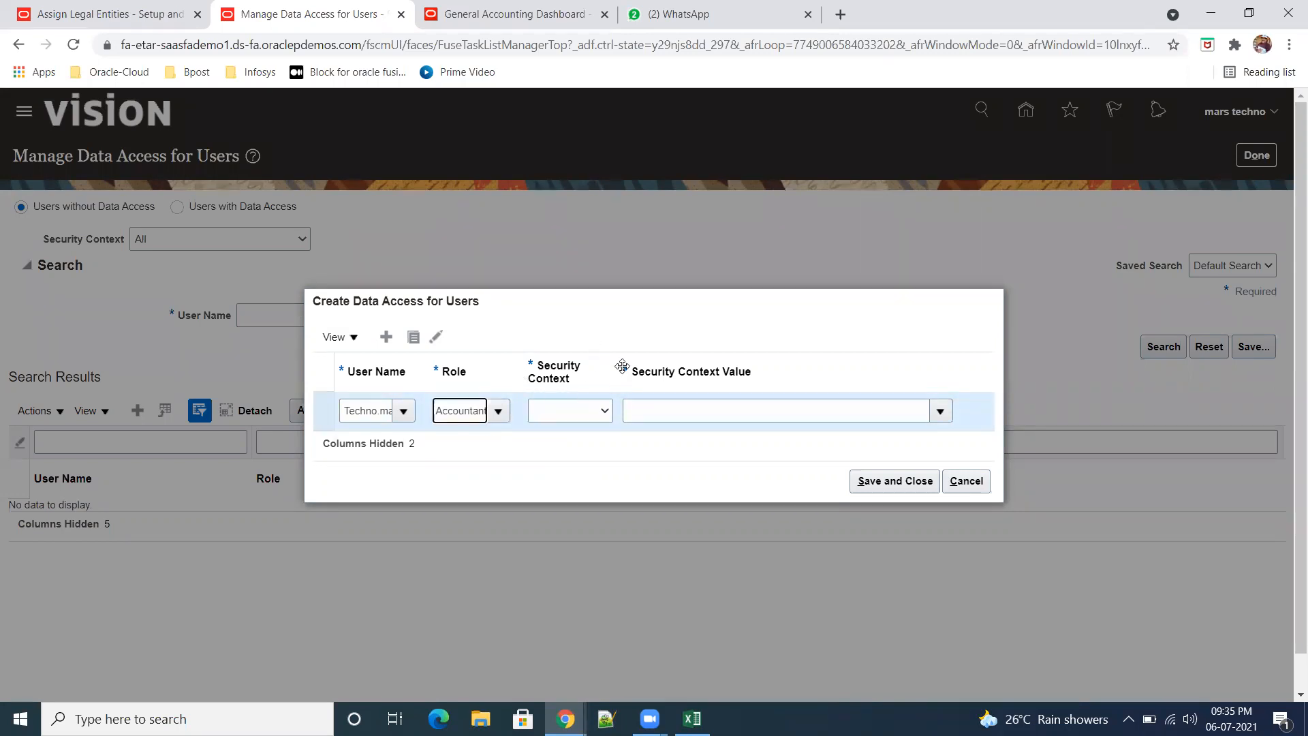
{"action": "left_click", "coordinate": [606, 411]}
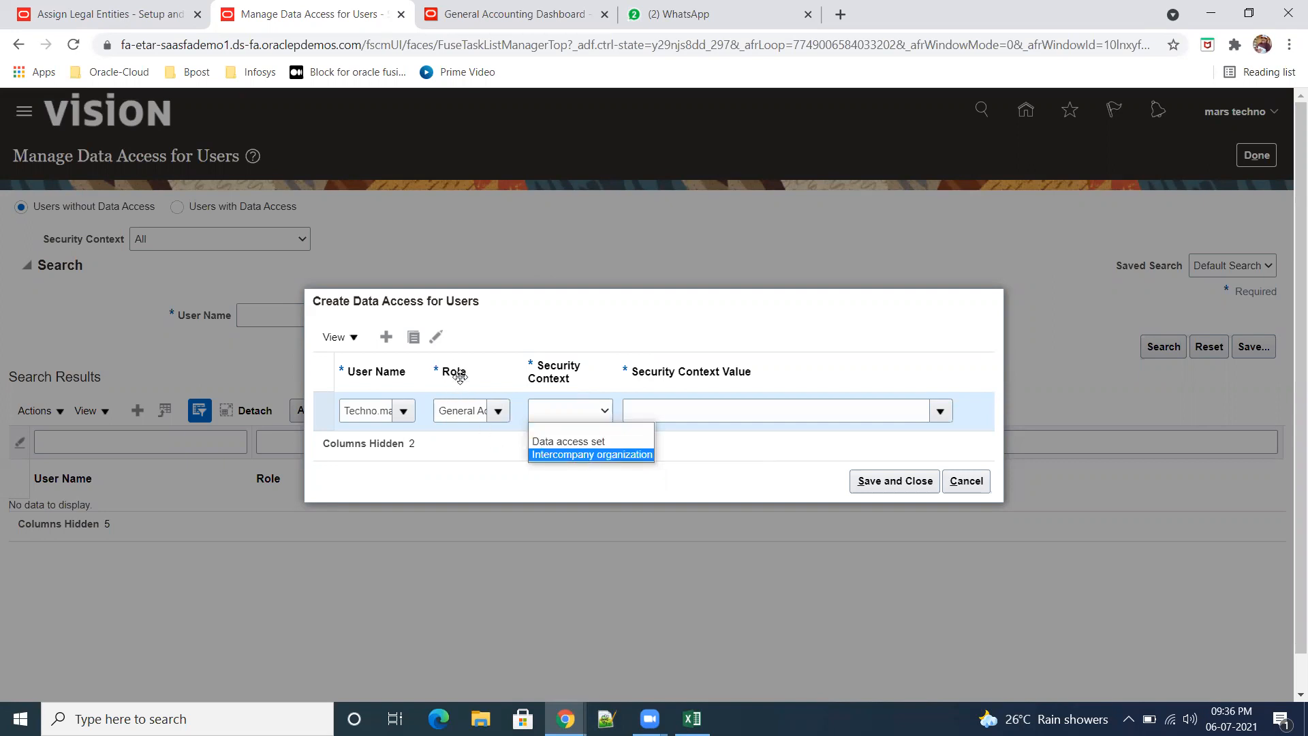
{"action": "left_click", "coordinate": [698, 464]}
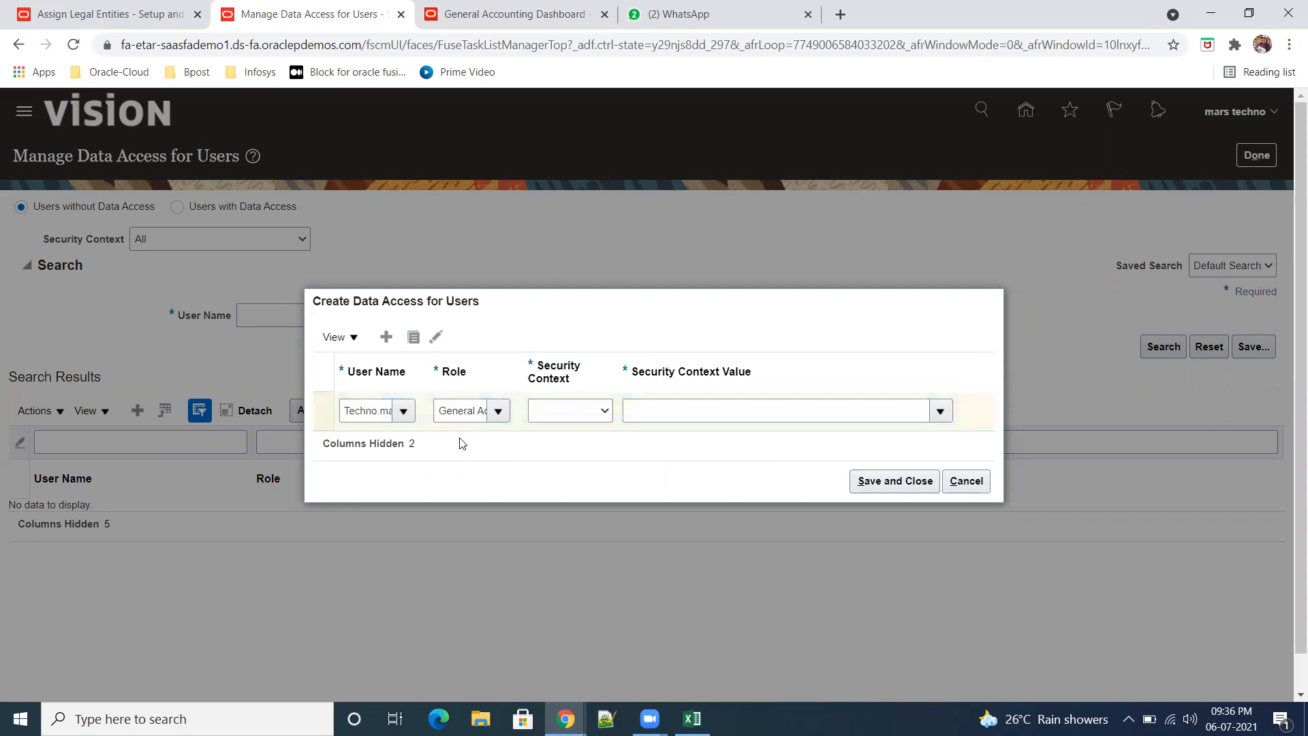
Step: Change the row's role to Accounts Payable Manager and check which security contexts that role offers
{"action": "left_click", "coordinate": [439, 411]}
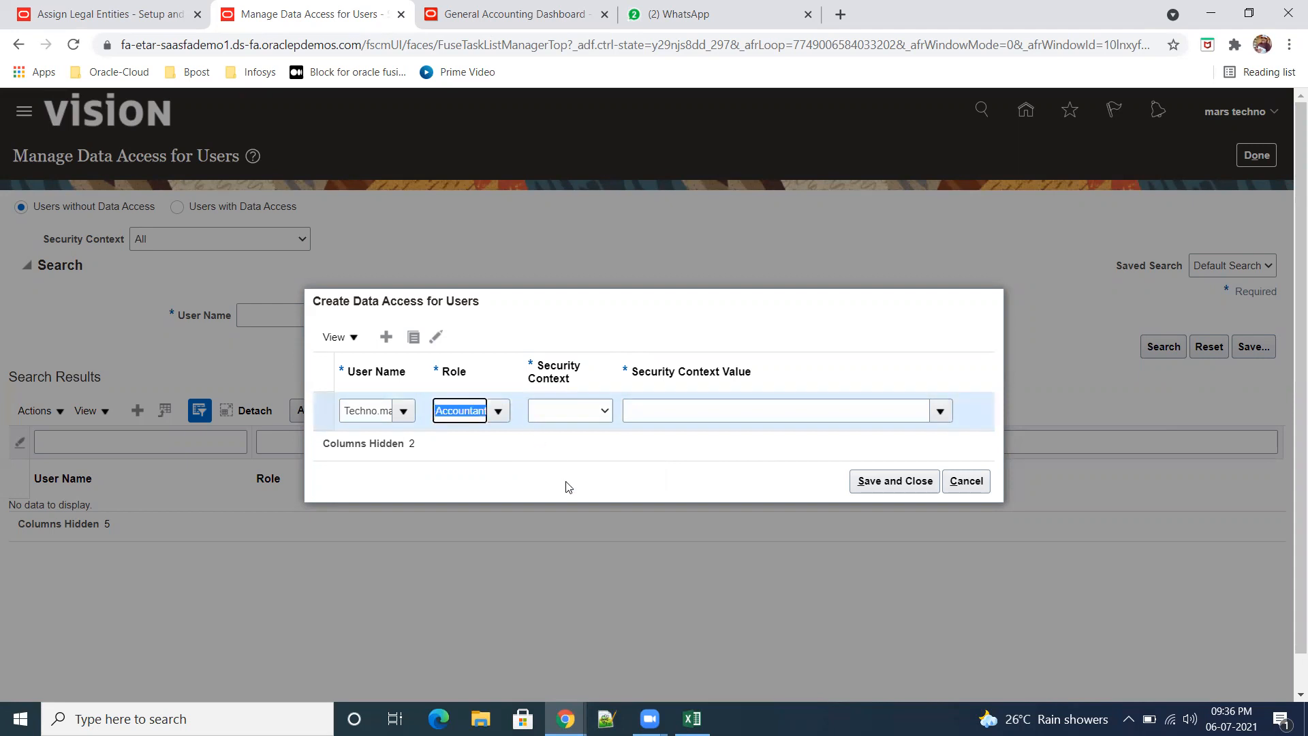
{"action": "key", "text": "BackSpace"}
{"action": "type", "text": "acc"}
{"action": "key", "text": "BackSpace"}
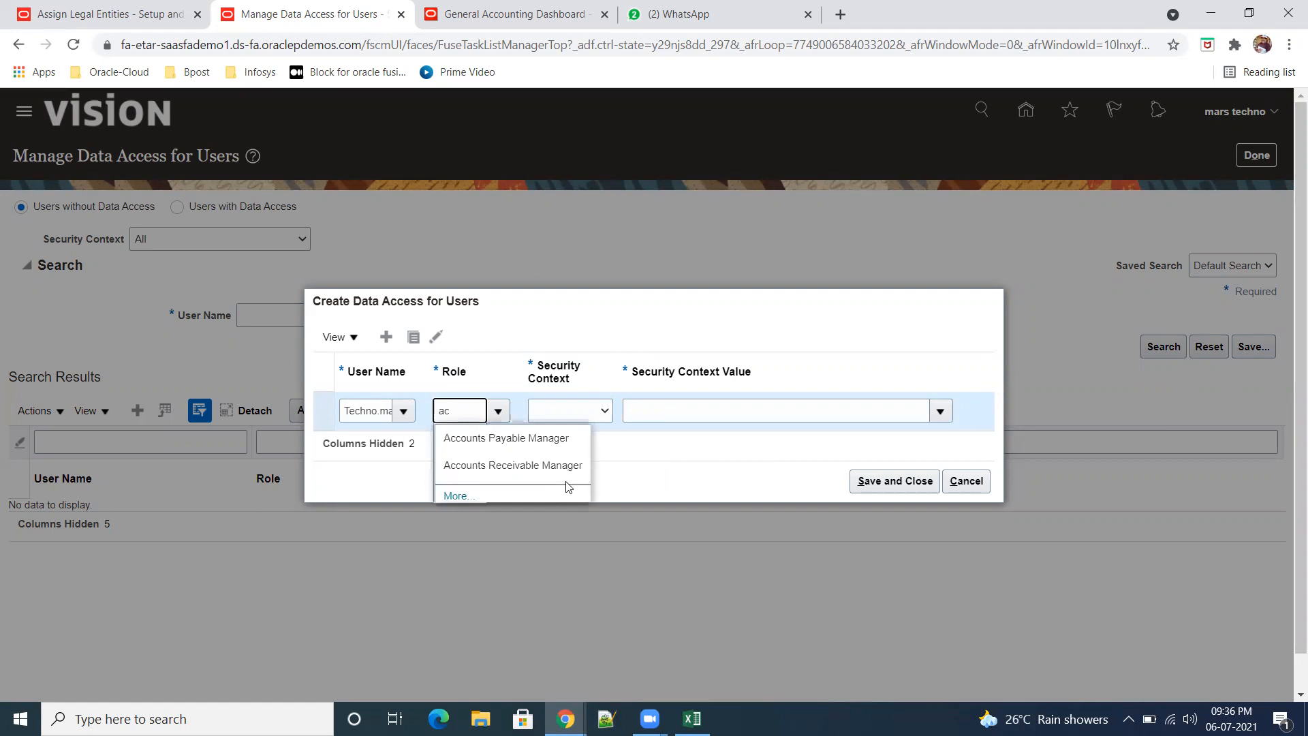
{"action": "left_click", "coordinate": [558, 443]}
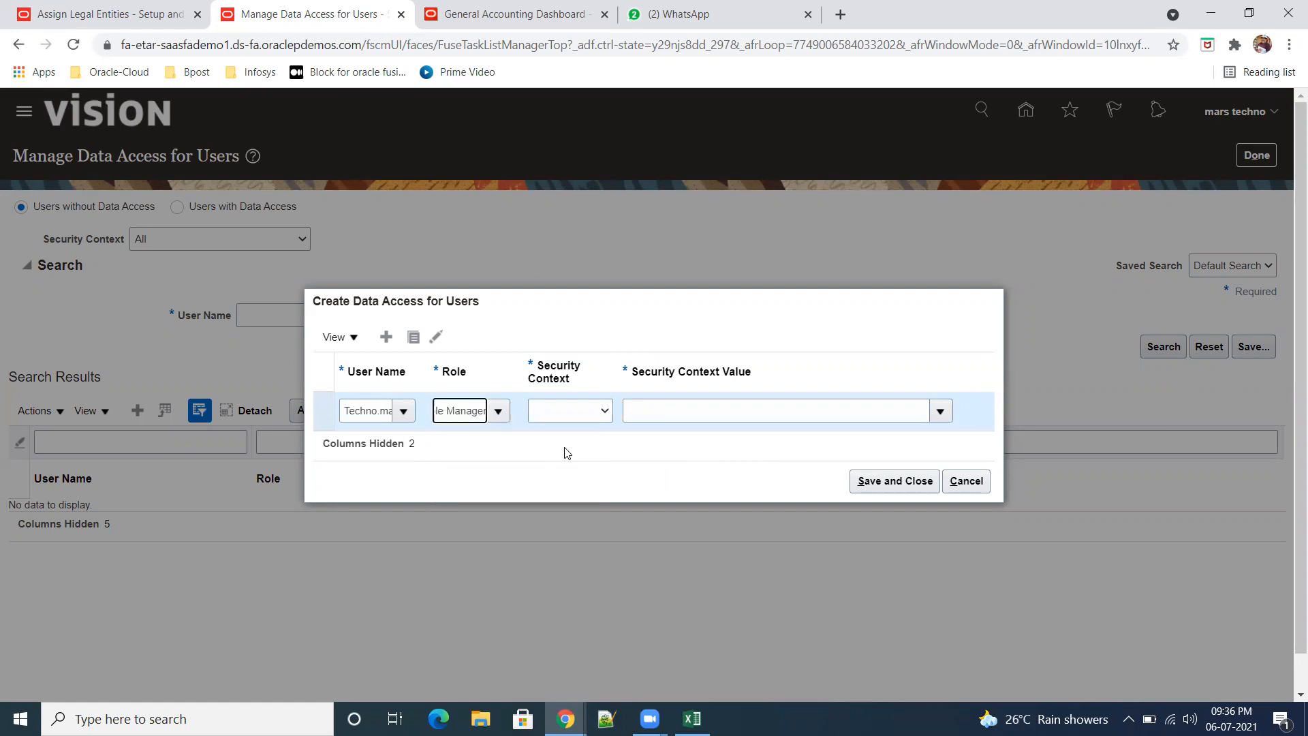
{"action": "left_click", "coordinate": [613, 411]}
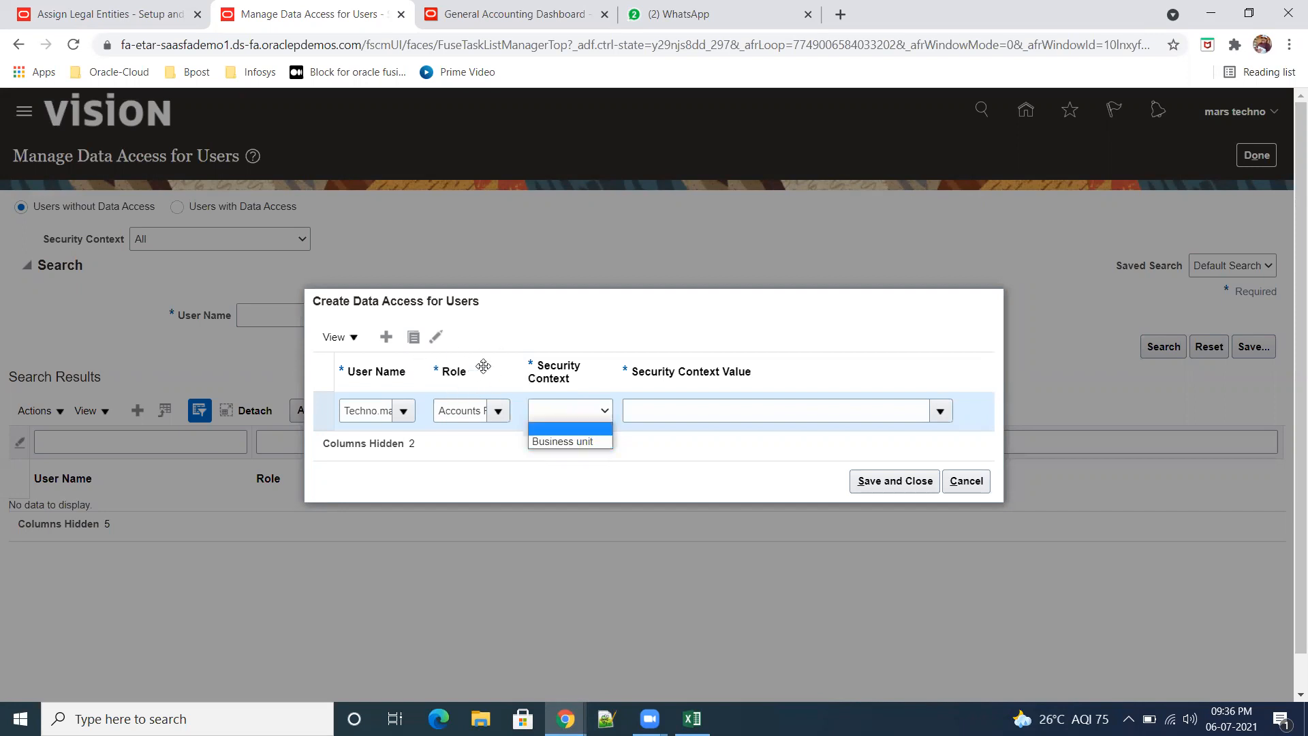
{"action": "left_click", "coordinate": [479, 455]}
Step: Set the role of the data access row back to General Accountant
{"action": "left_click_drag", "start_coordinate": [442, 413], "coordinate": [536, 417]}
{"action": "type", "text": "ge"}
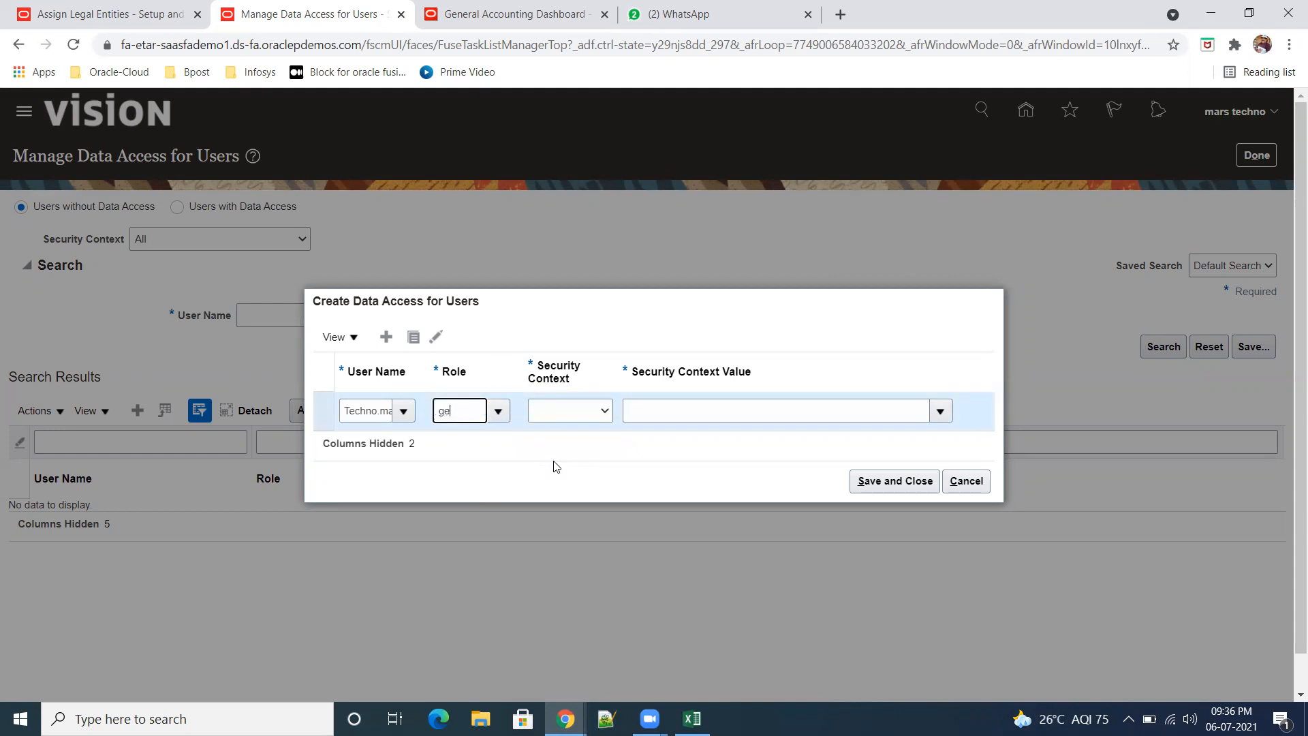
{"action": "type", "text": "ner"}
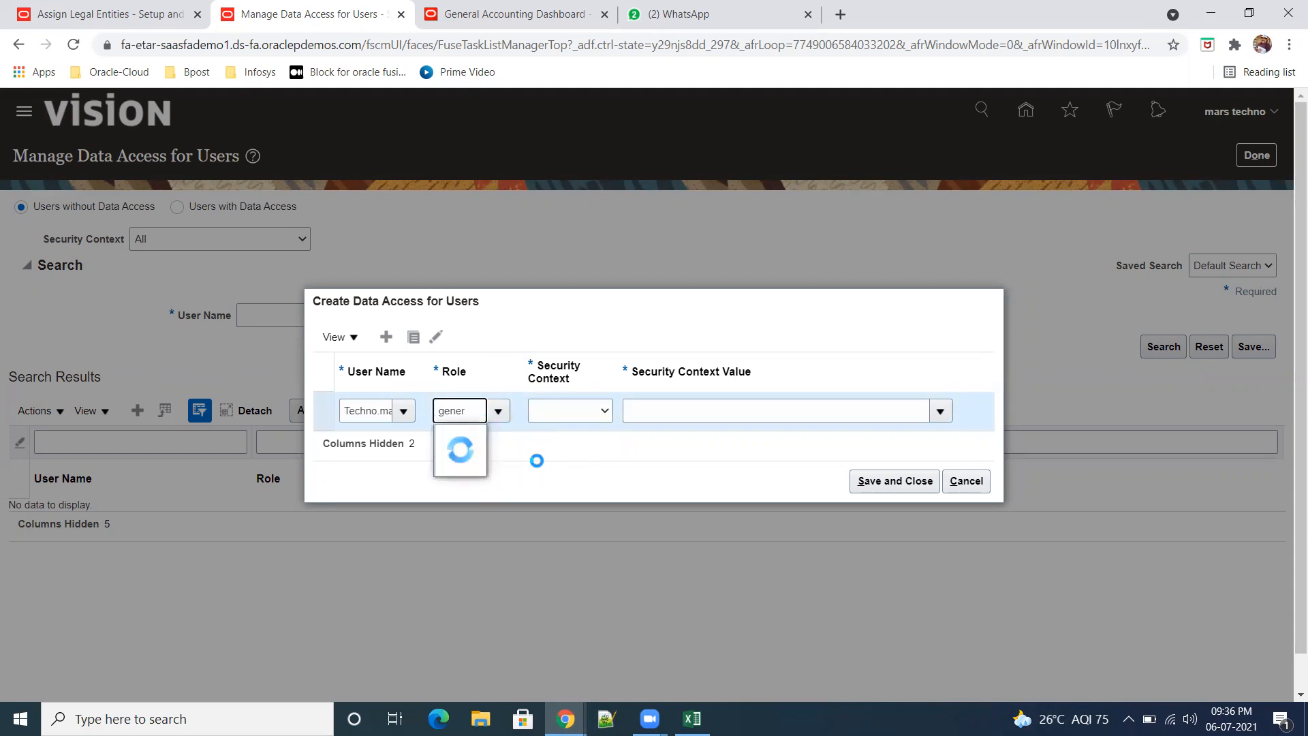
{"action": "left_click", "coordinate": [499, 443]}
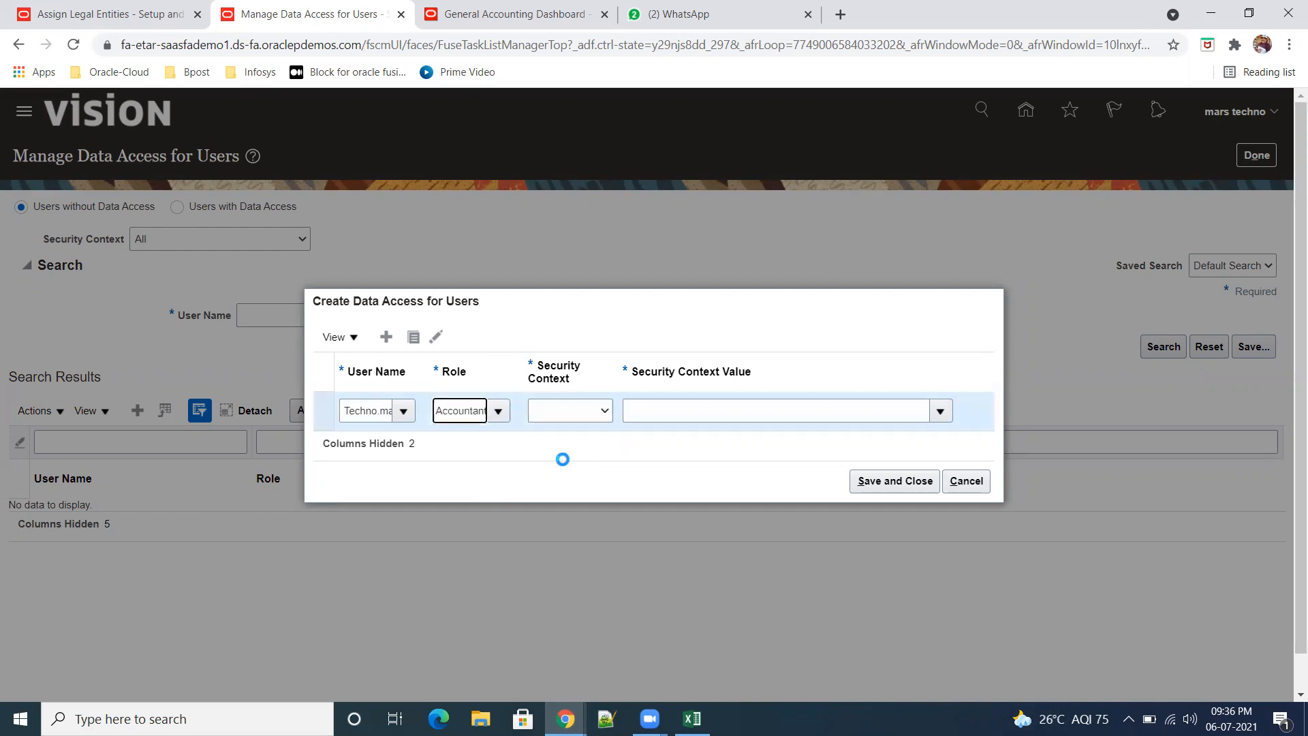
Step: Set the security context to Data access set with the value ABC_Primary Ledger, and save the user's data access
{"action": "left_click", "coordinate": [605, 411]}
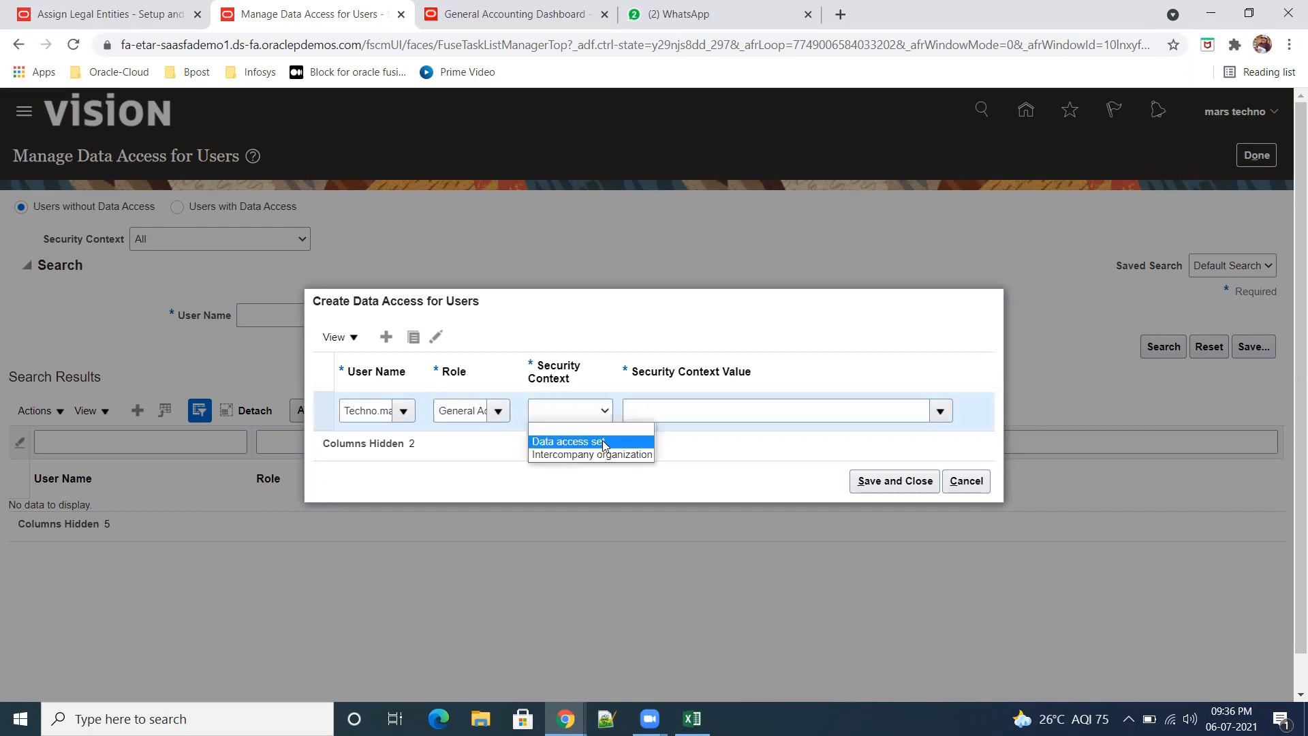
{"action": "left_click", "coordinate": [586, 435]}
{"action": "left_click", "coordinate": [672, 411]}
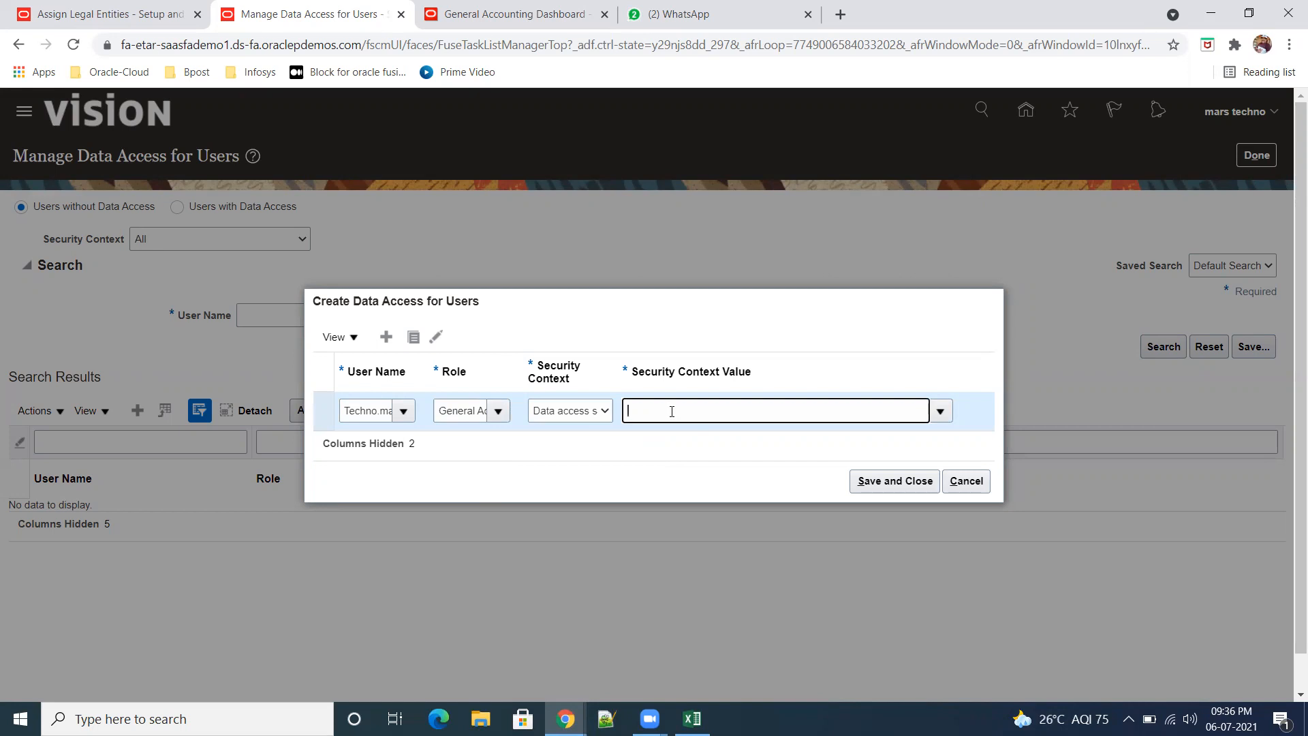
{"action": "type", "text": "abc"}
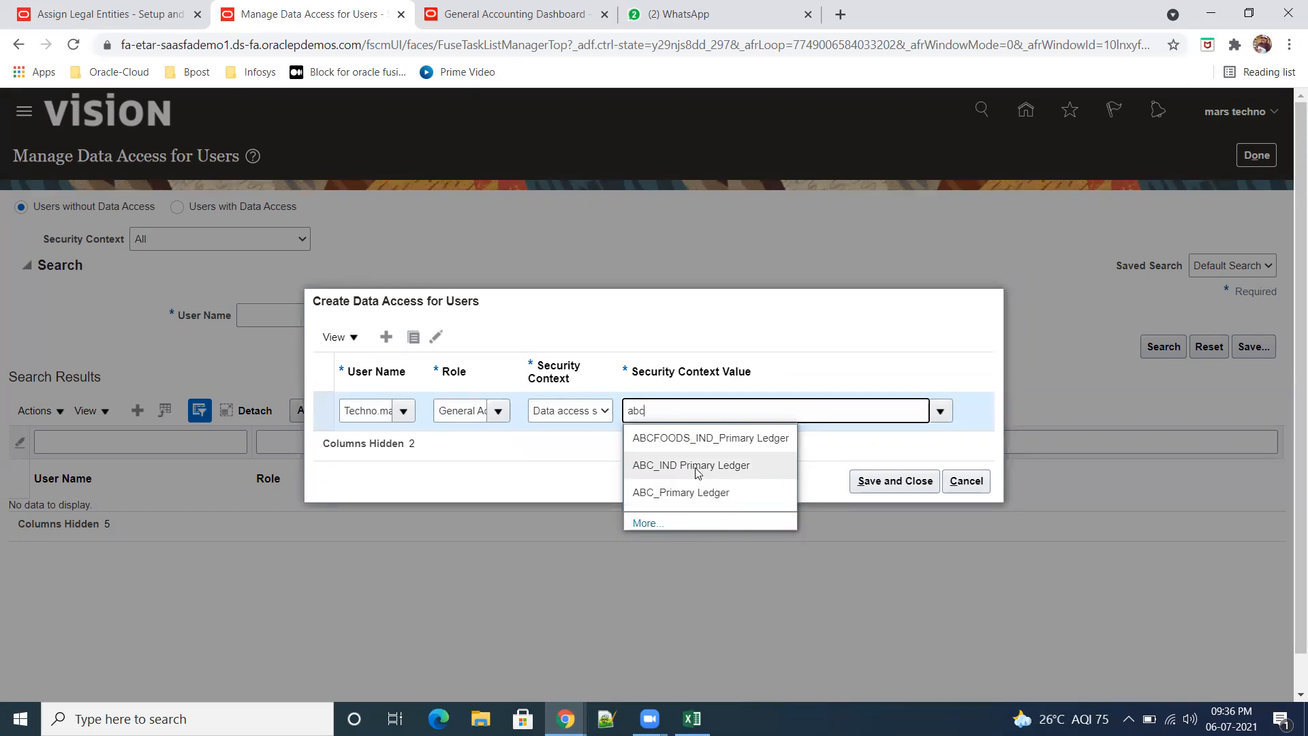
{"action": "left_click", "coordinate": [737, 494]}
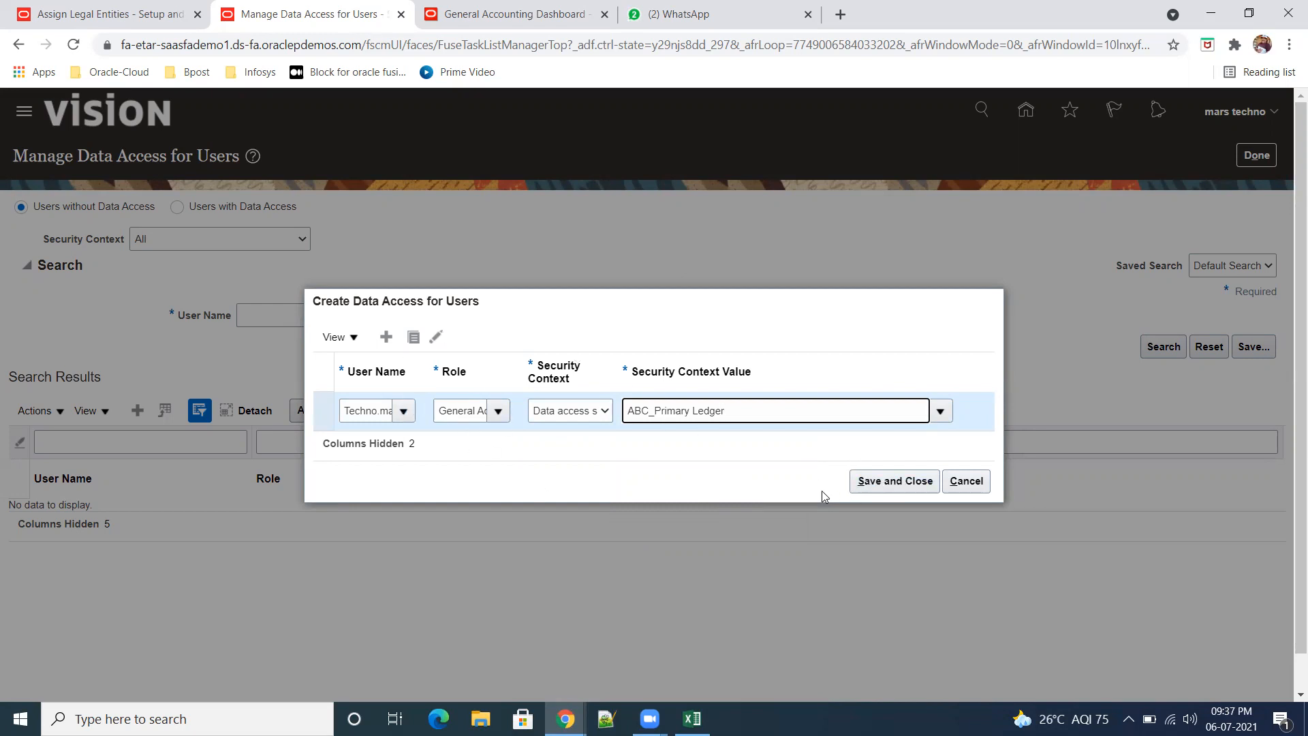
{"action": "left_click", "coordinate": [885, 481]}
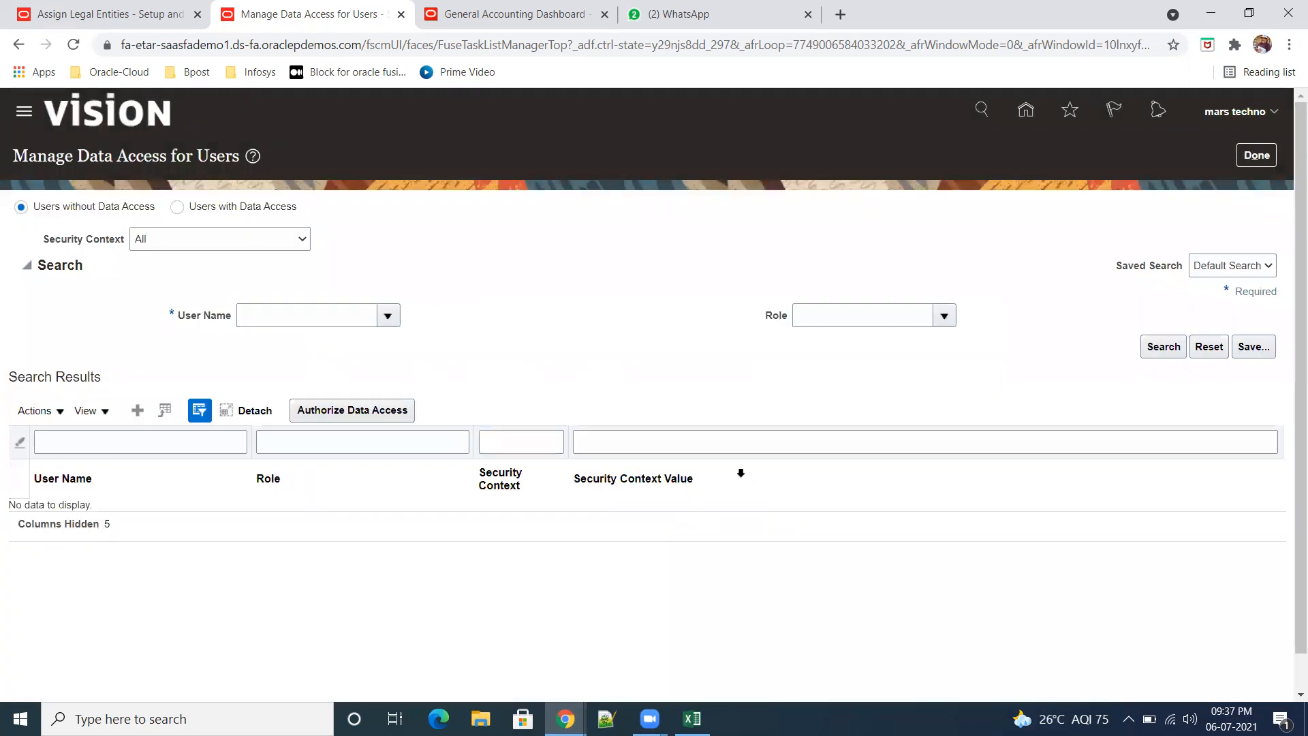
Step: Return to the home page and open the General Accounting Dashboard with the ABC_Primary Ledger data access set
{"action": "left_click", "coordinate": [1026, 111]}
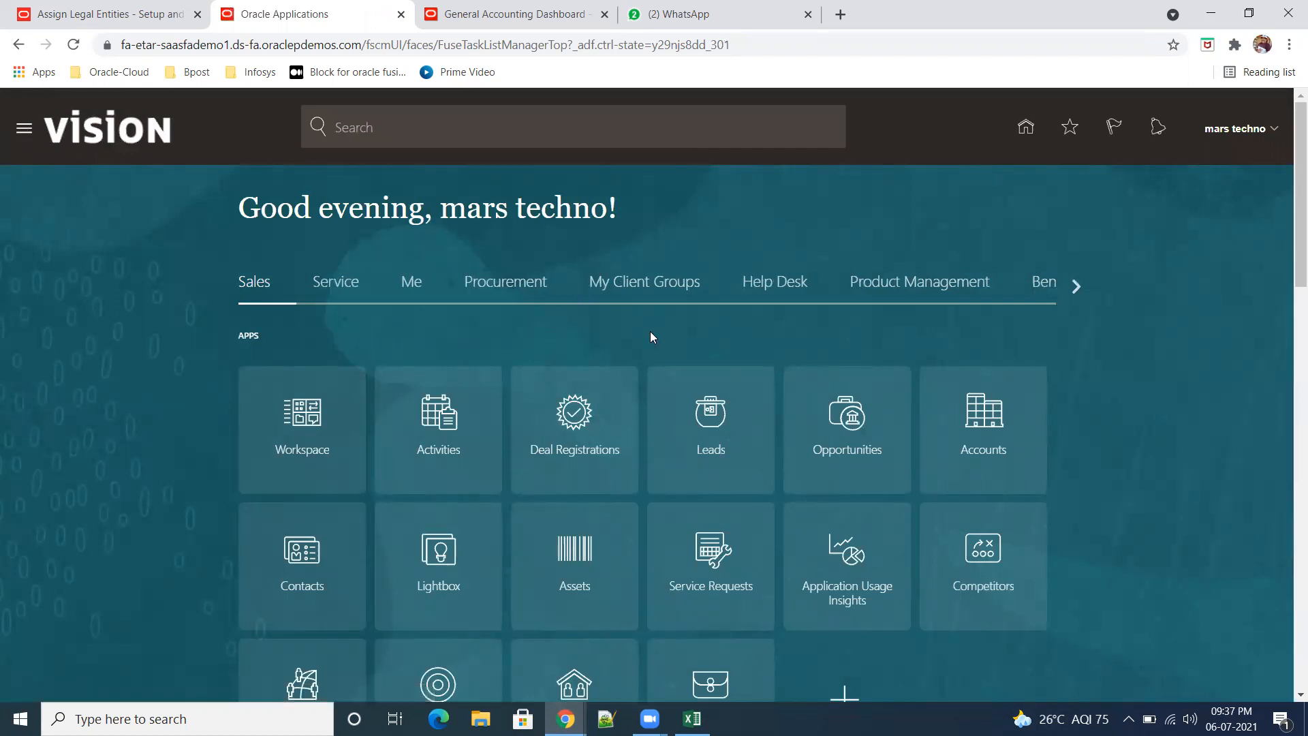
{"action": "scroll", "coordinate": [518, 399], "scroll_direction": "down", "scroll_amount": 3}
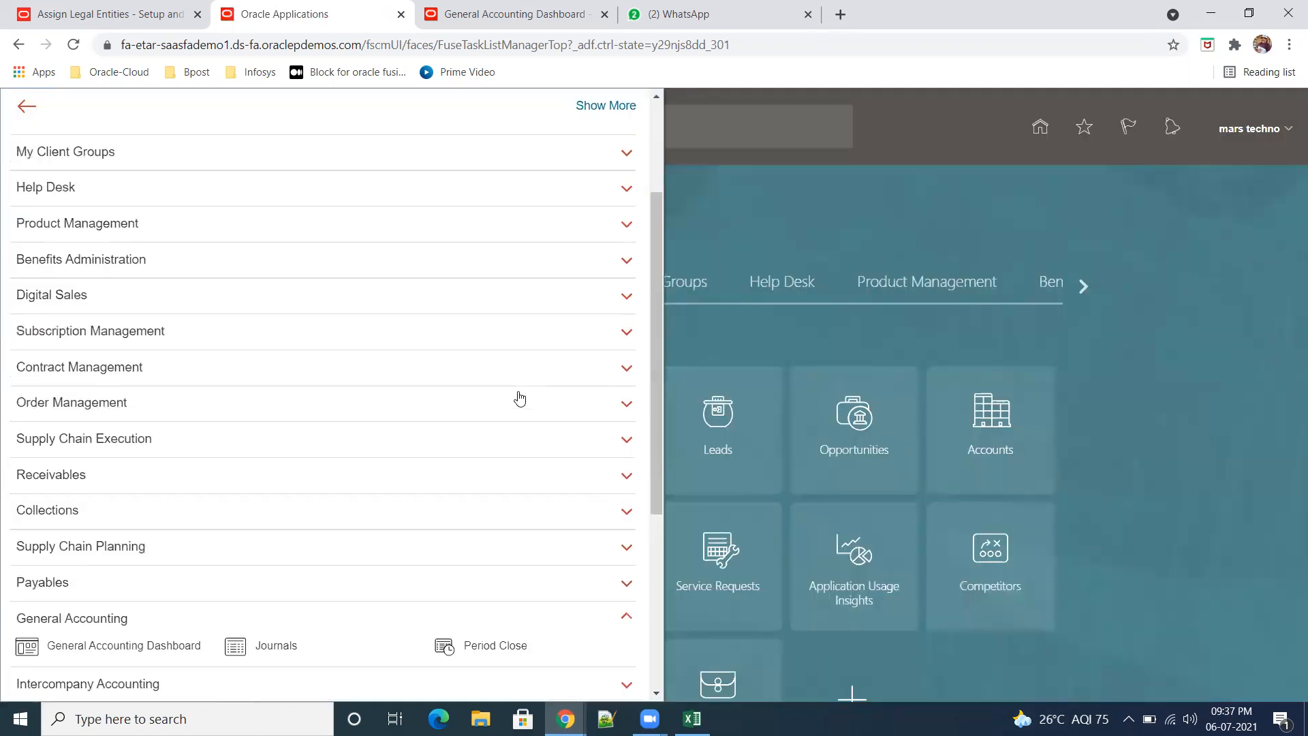
{"action": "scroll", "coordinate": [520, 399], "scroll_direction": "down", "scroll_amount": 3}
{"action": "left_click", "coordinate": [161, 477]}
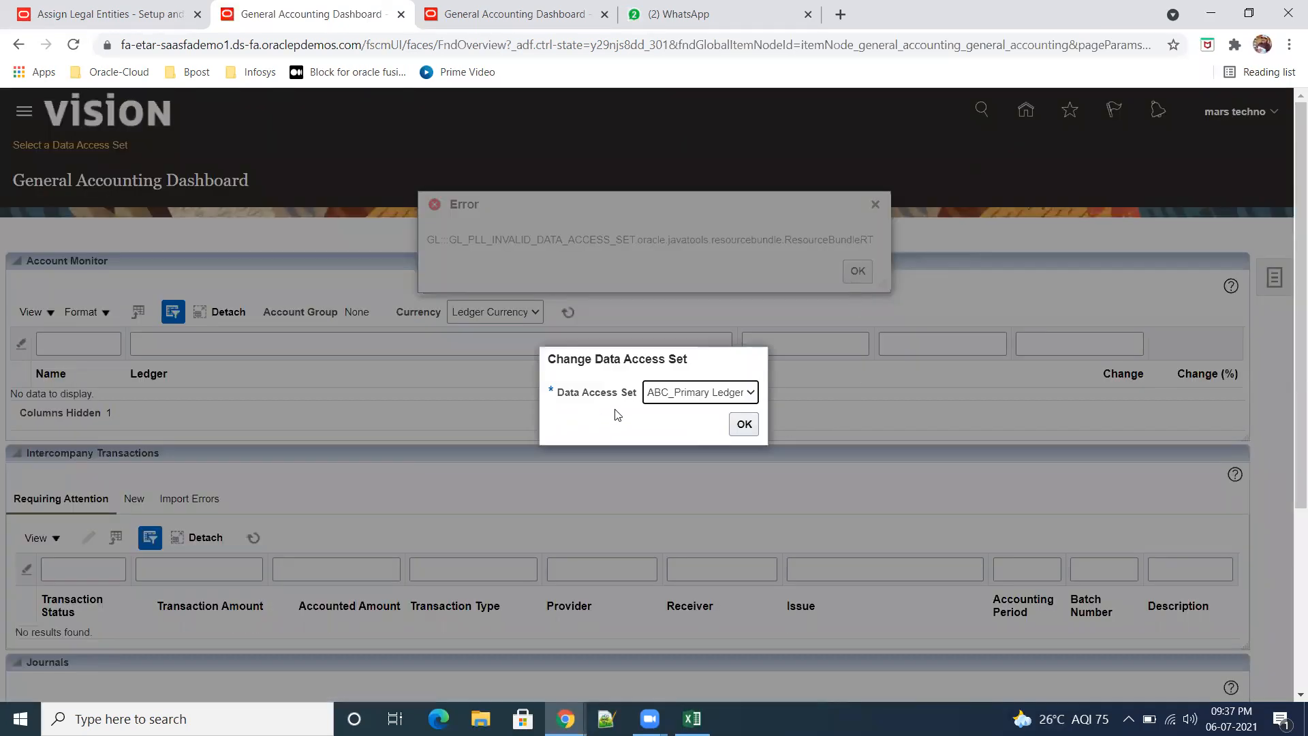
{"action": "left_click", "coordinate": [743, 426]}
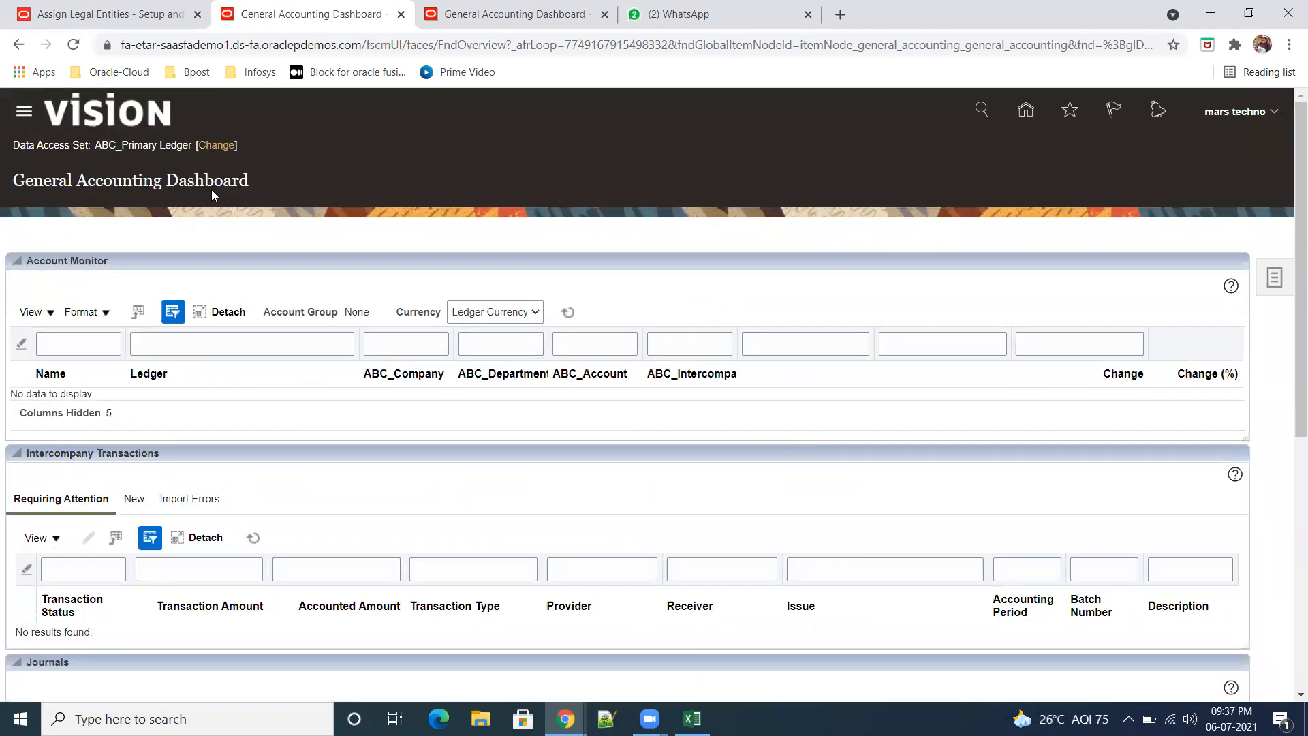
Step: Check the tasks offered on the General Accounting Dashboard and open the Period Close page of General Accounting
{"action": "left_click", "coordinate": [1277, 285]}
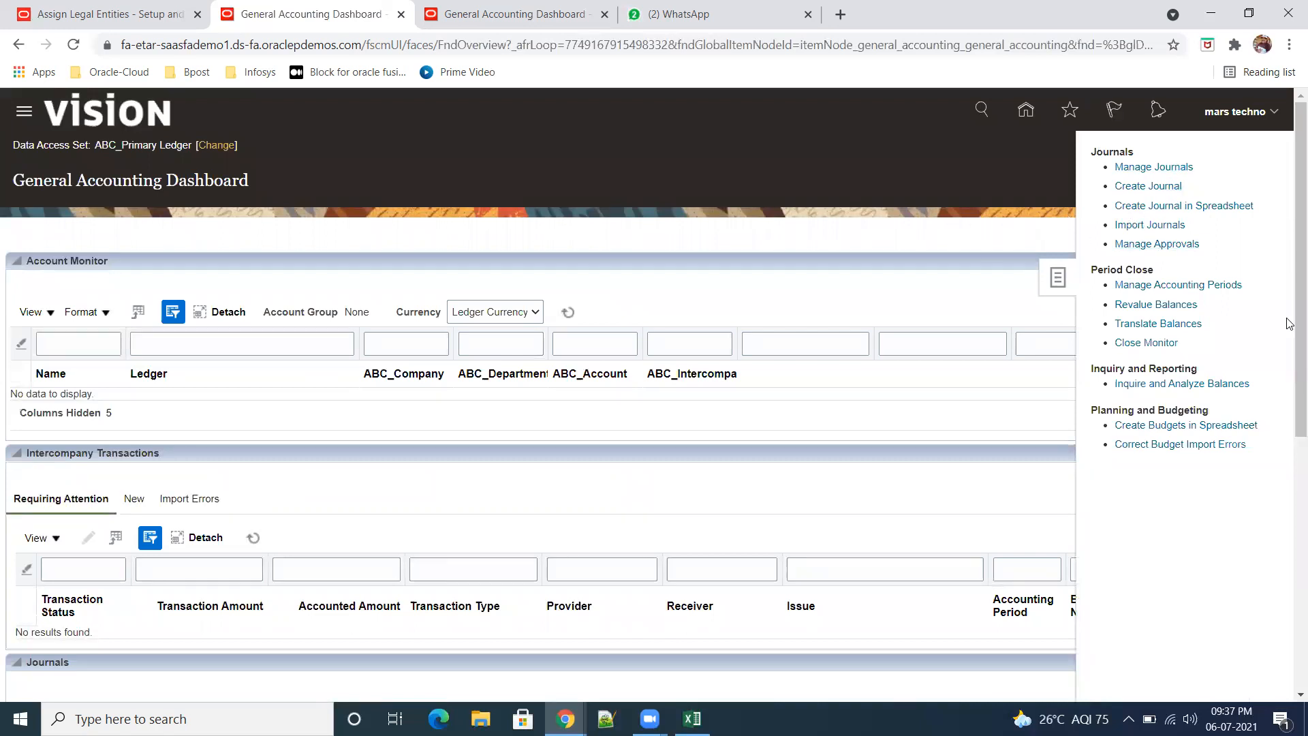
{"action": "left_click", "coordinate": [890, 199]}
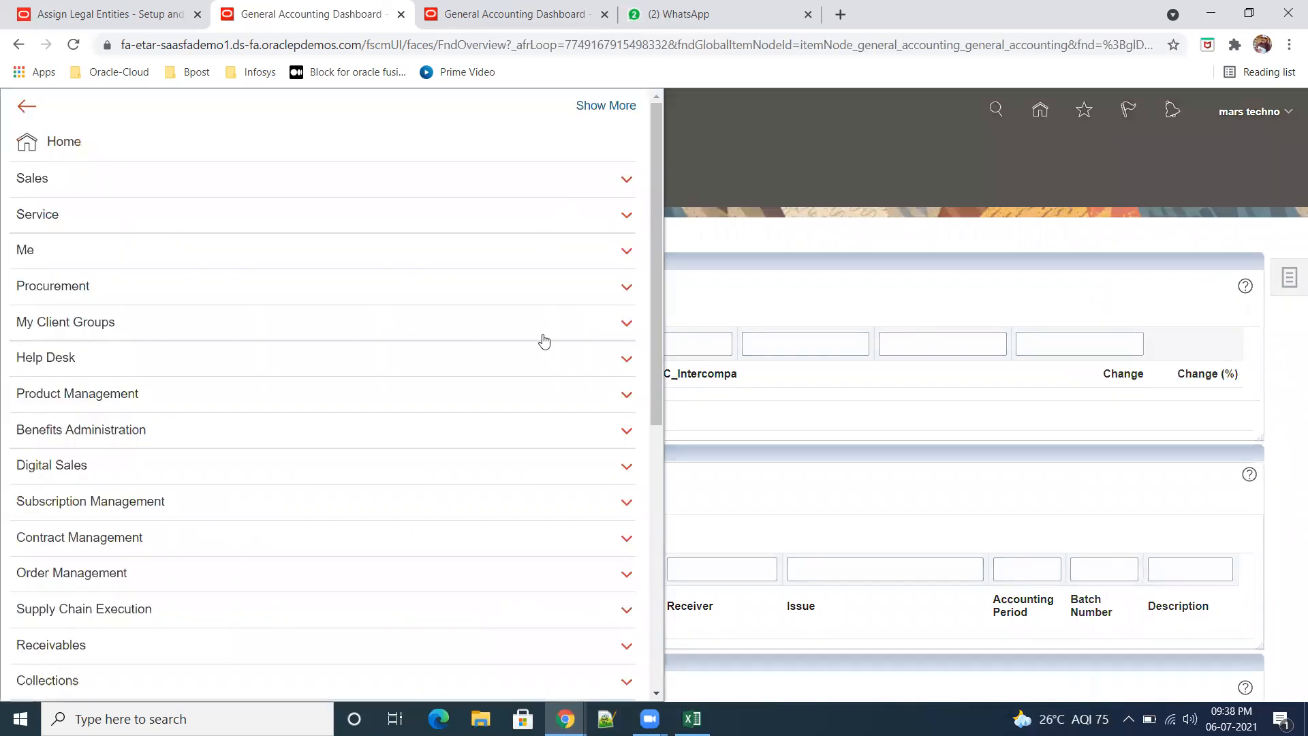
{"action": "scroll", "coordinate": [356, 569], "scroll_direction": "down", "scroll_amount": 3}
{"action": "scroll", "coordinate": [362, 550], "scroll_direction": "down", "scroll_amount": 2}
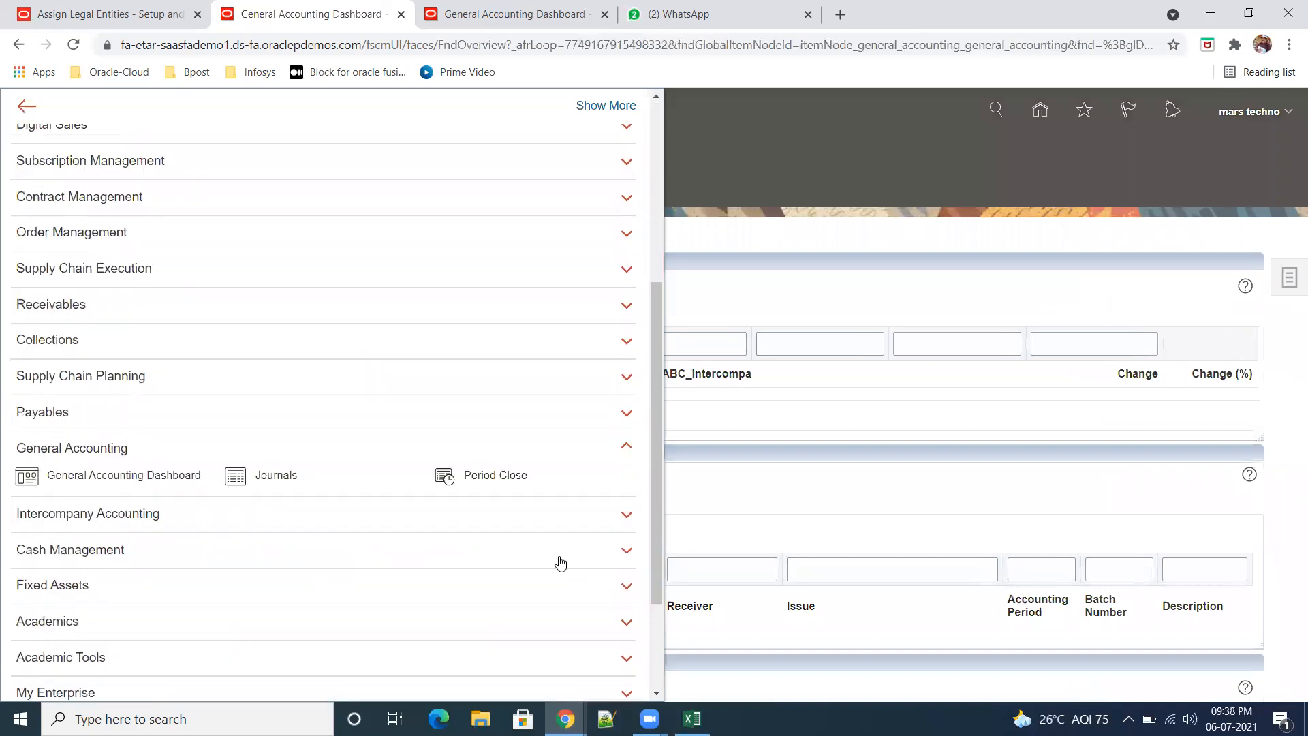
{"action": "left_click", "coordinate": [465, 481]}
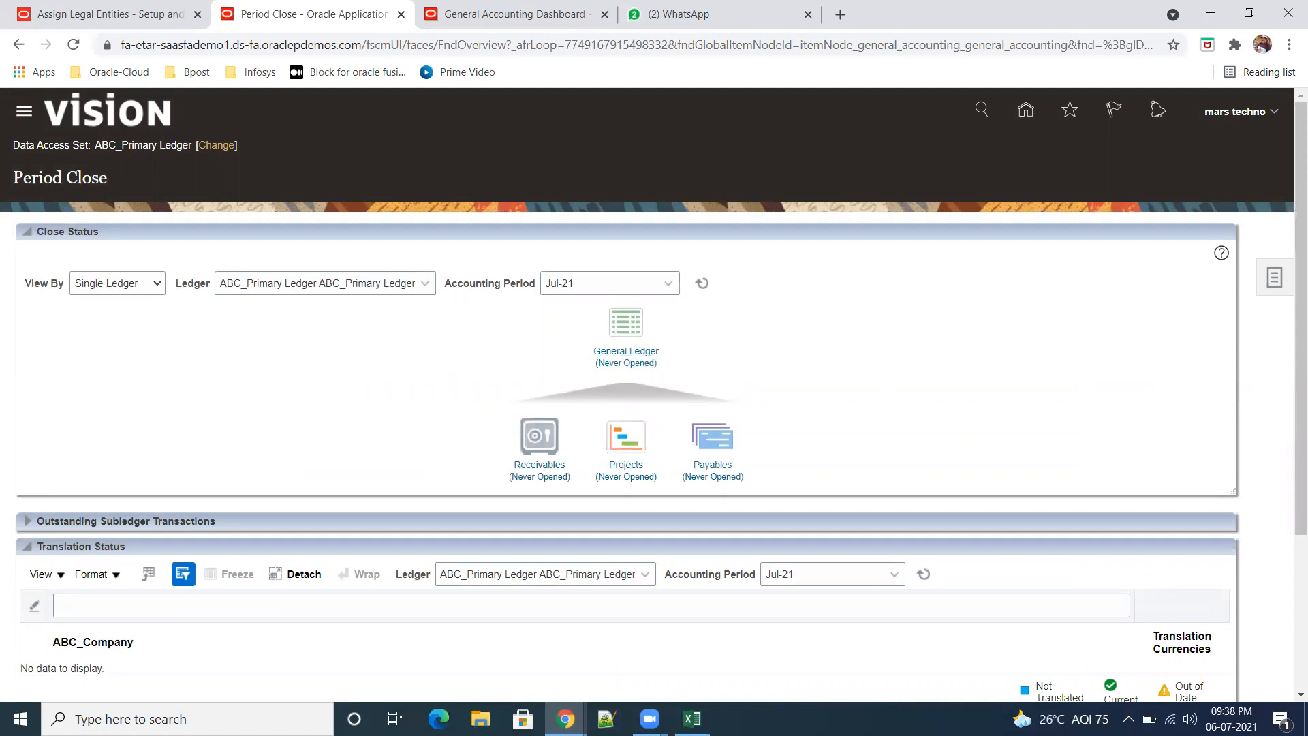
Step: Open Jan-21 as the first General Ledger accounting period of ABC_Primary Ledger and return to the Period Close page
{"action": "mouse_move", "coordinate": [1231, 719]}
{"action": "left_click", "coordinate": [1275, 280]}
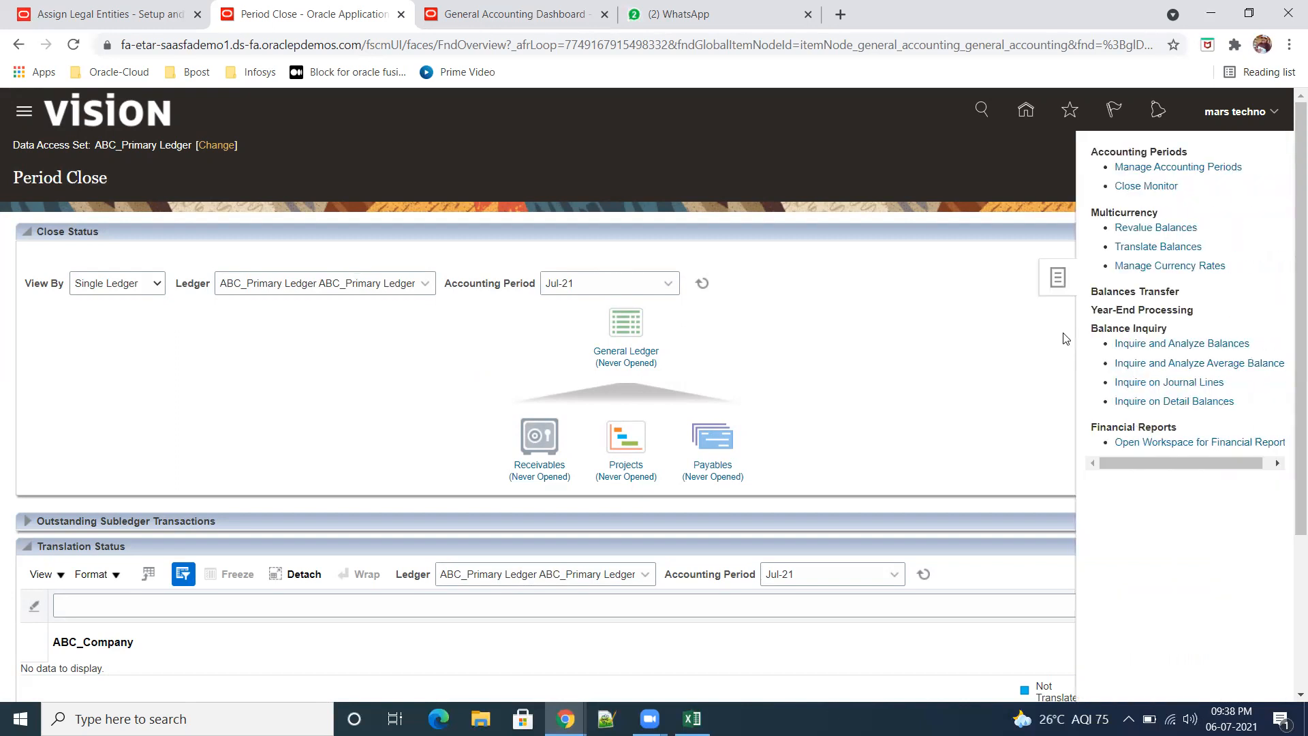
{"action": "left_click", "coordinate": [864, 385]}
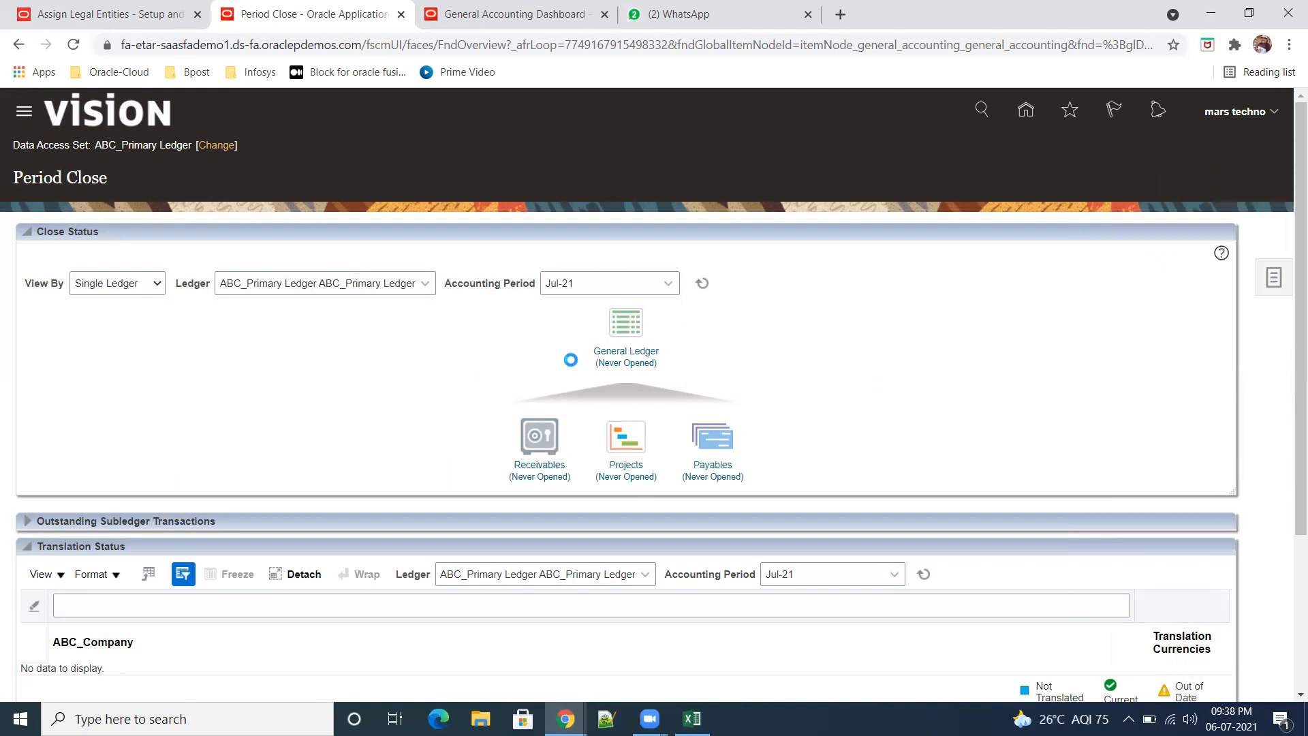
{"action": "left_click", "coordinate": [642, 357]}
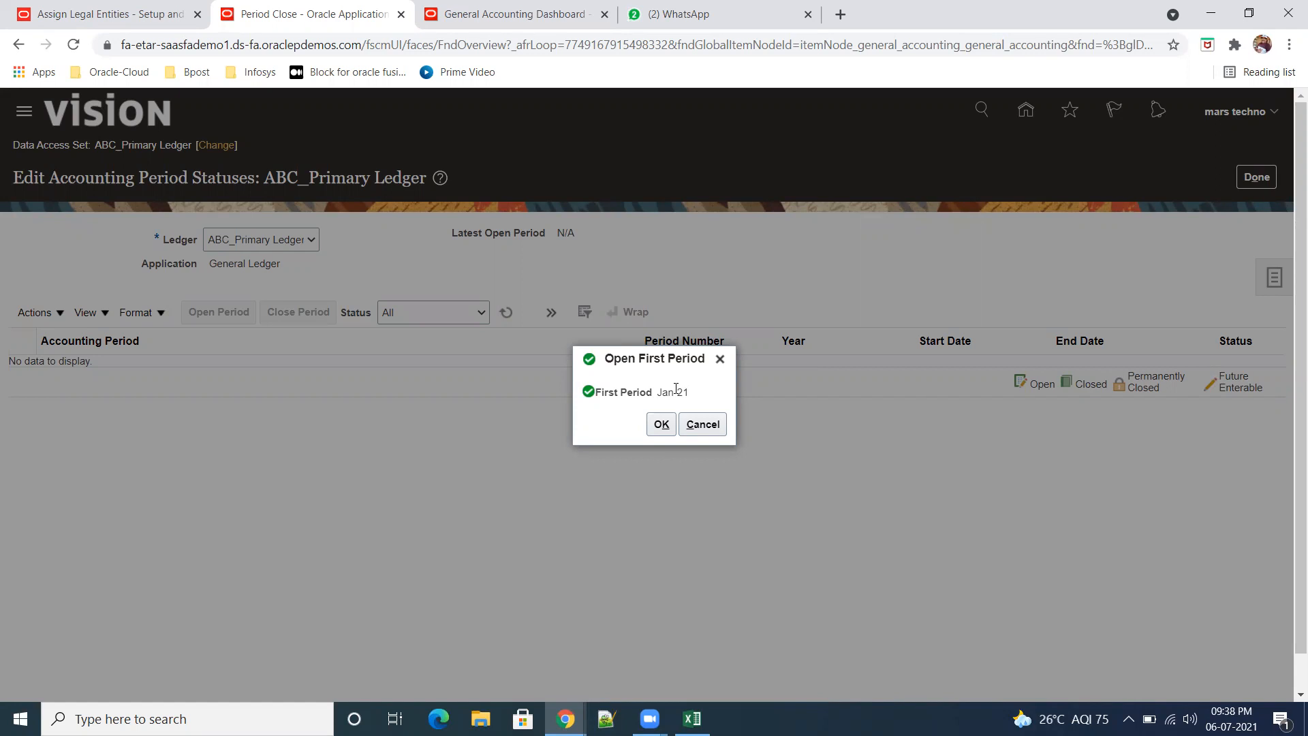
{"action": "left_click", "coordinate": [661, 424]}
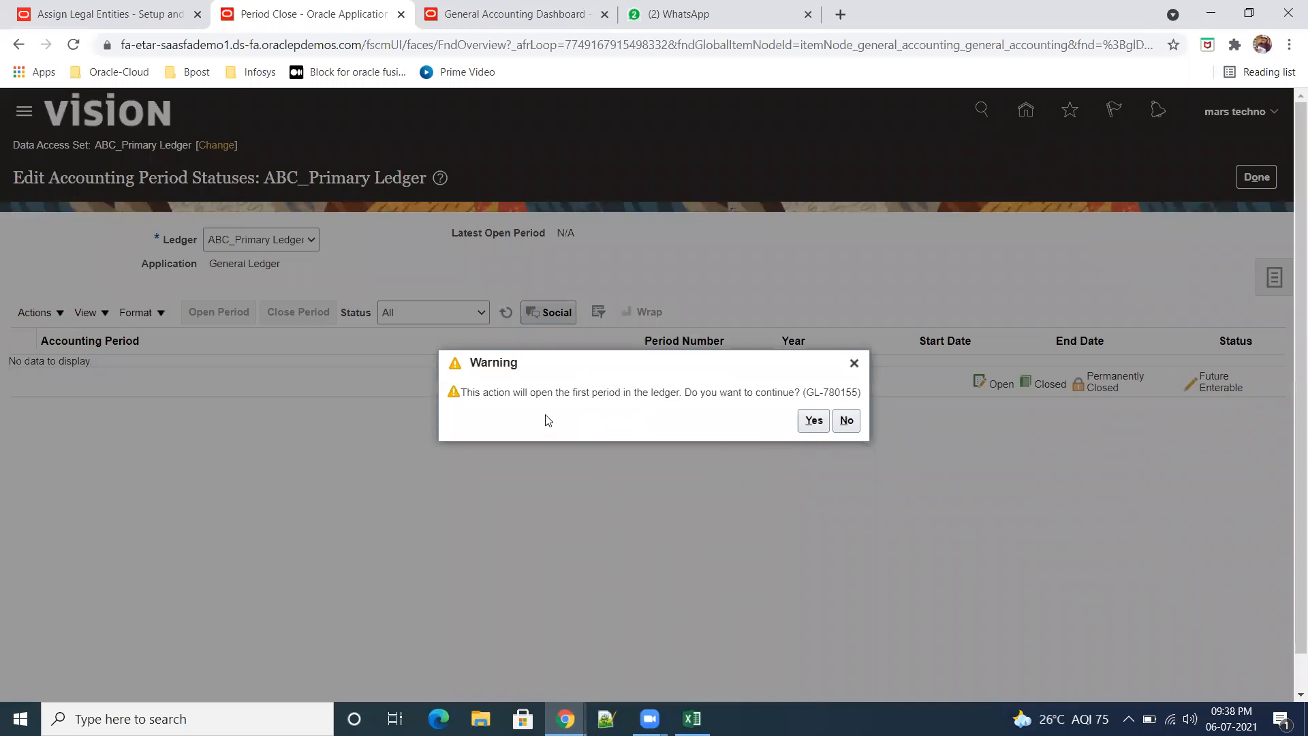
{"action": "left_click", "coordinate": [812, 423]}
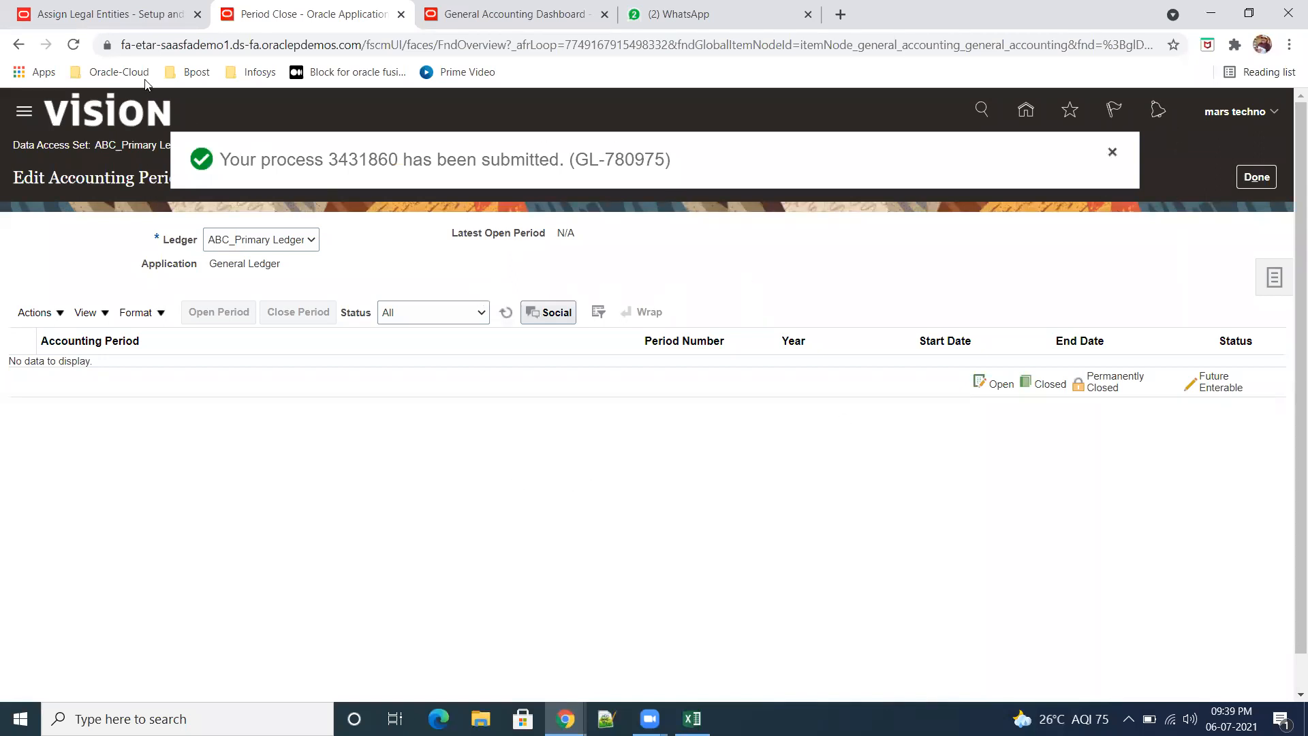
{"action": "left_click", "coordinate": [1256, 177]}
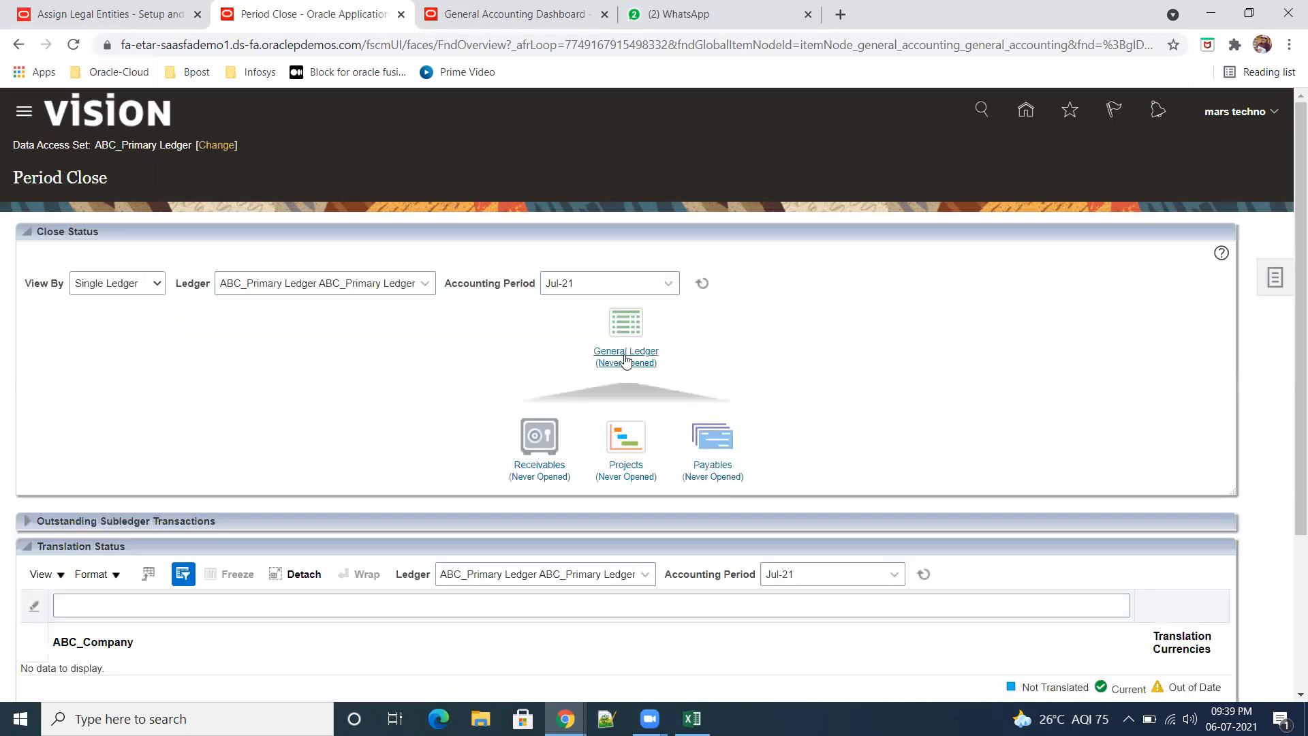
Step: Open the General Ledger periods of ABC_Primary Ledger up to target period Jul-21 and leave the period statuses
{"action": "left_click", "coordinate": [626, 356]}
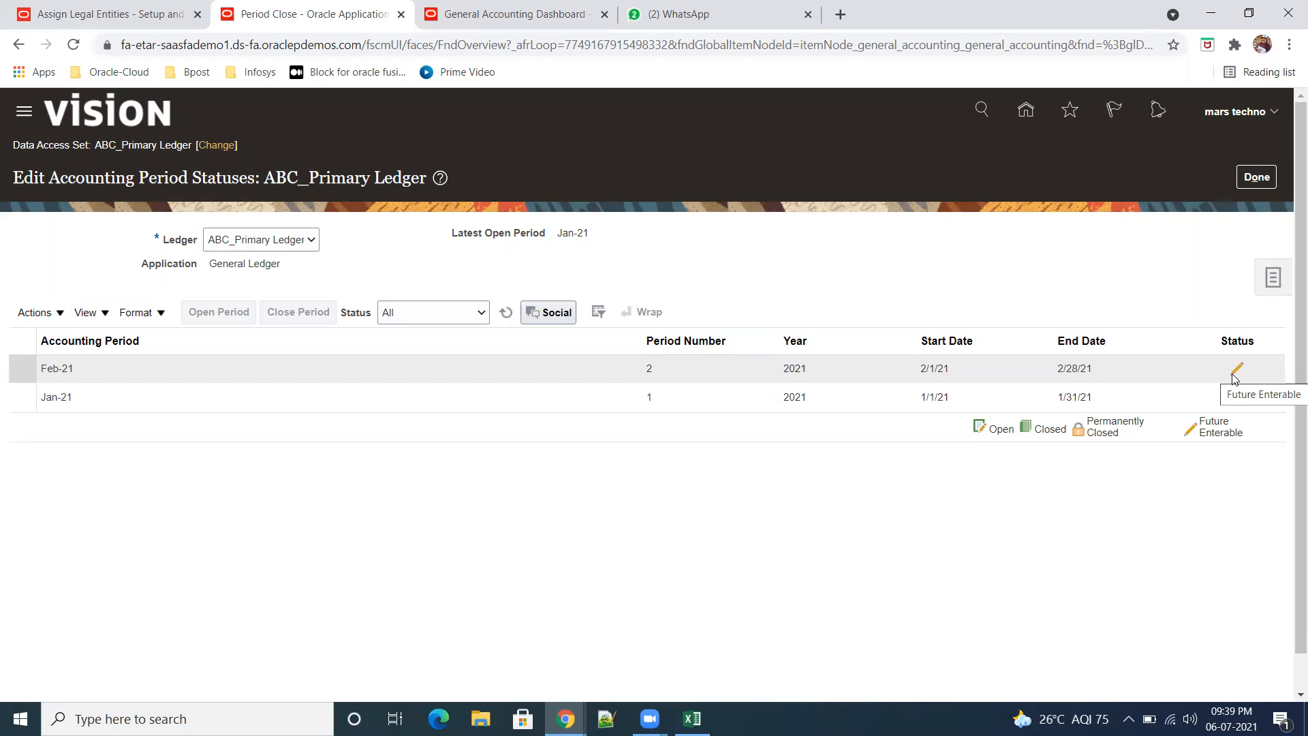
{"action": "left_click", "coordinate": [60, 314]}
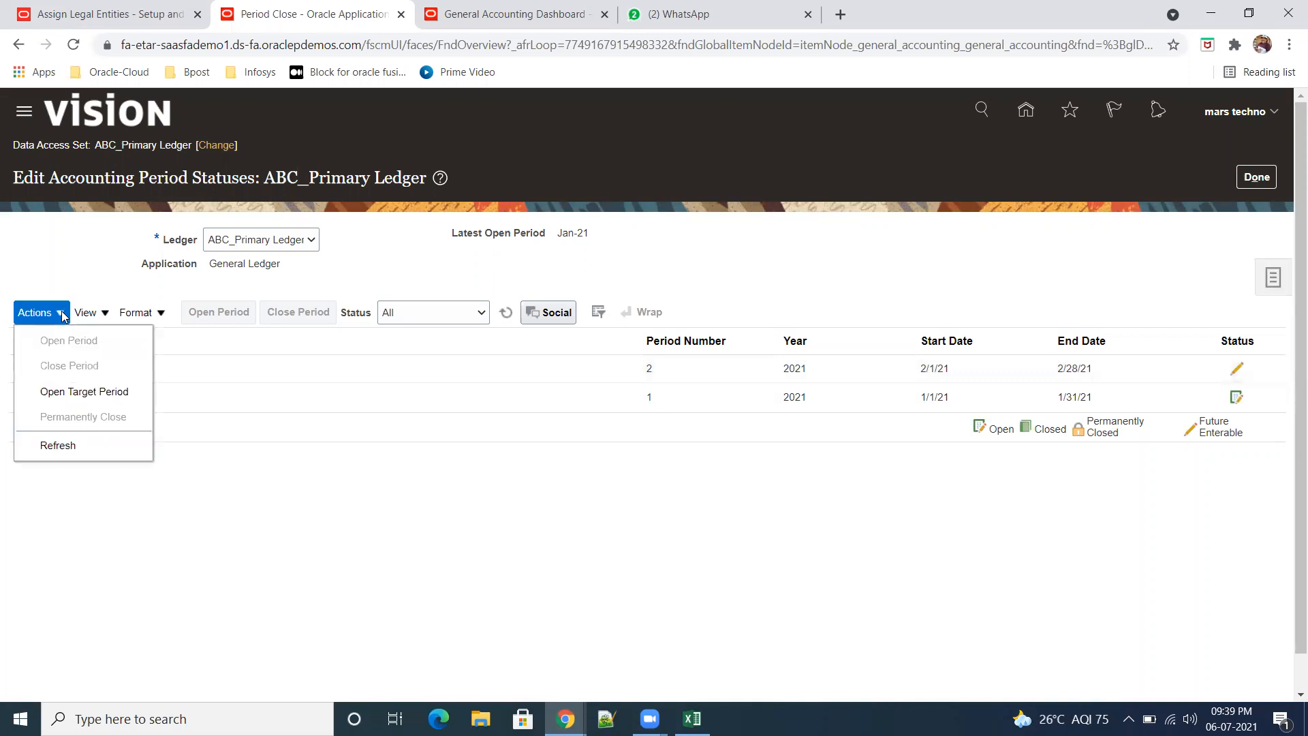
{"action": "left_click", "coordinate": [104, 394]}
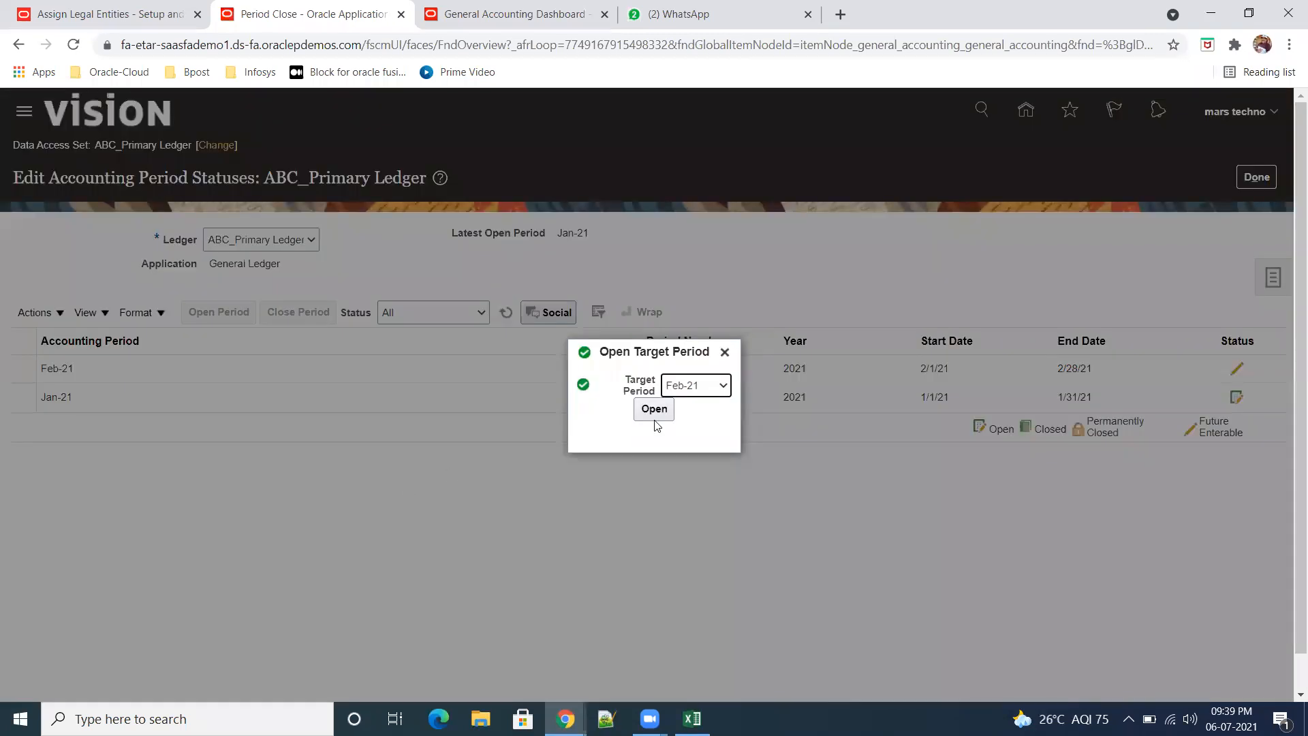
{"action": "left_click", "coordinate": [723, 386]}
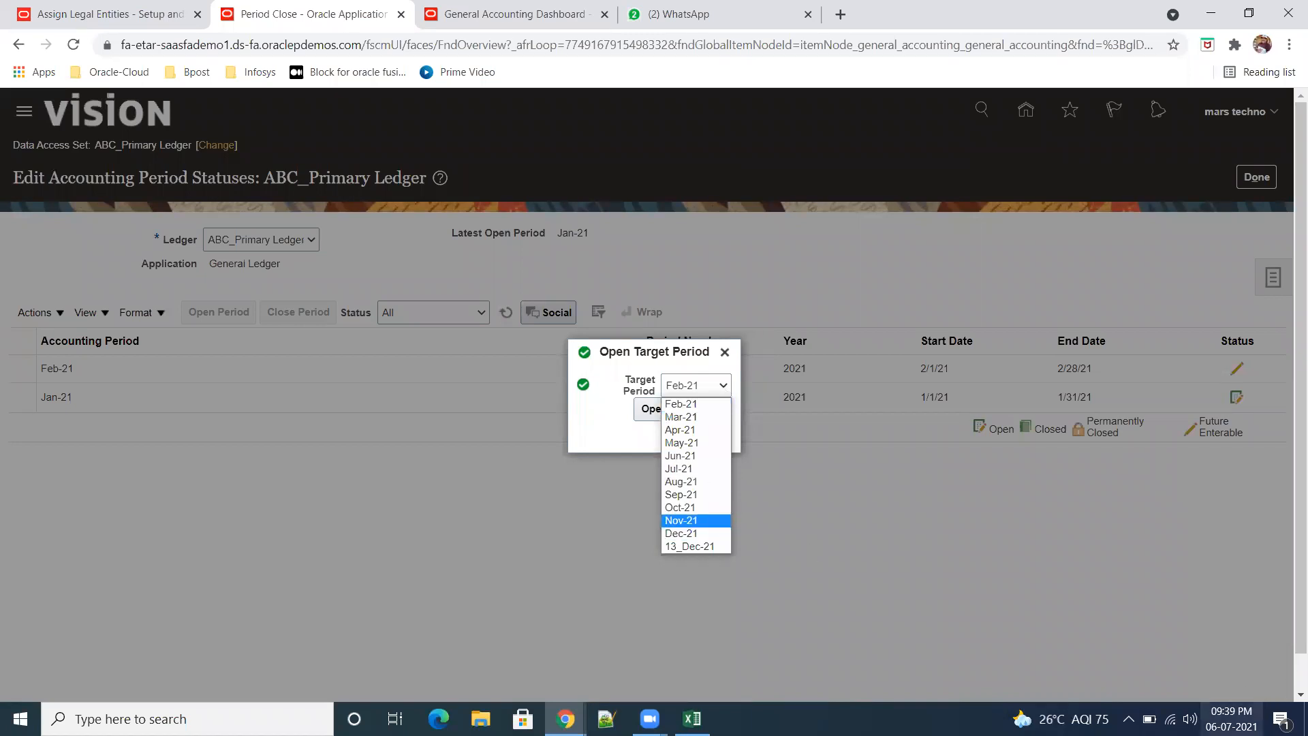
{"action": "left_click", "coordinate": [695, 471]}
{"action": "left_click", "coordinate": [654, 409]}
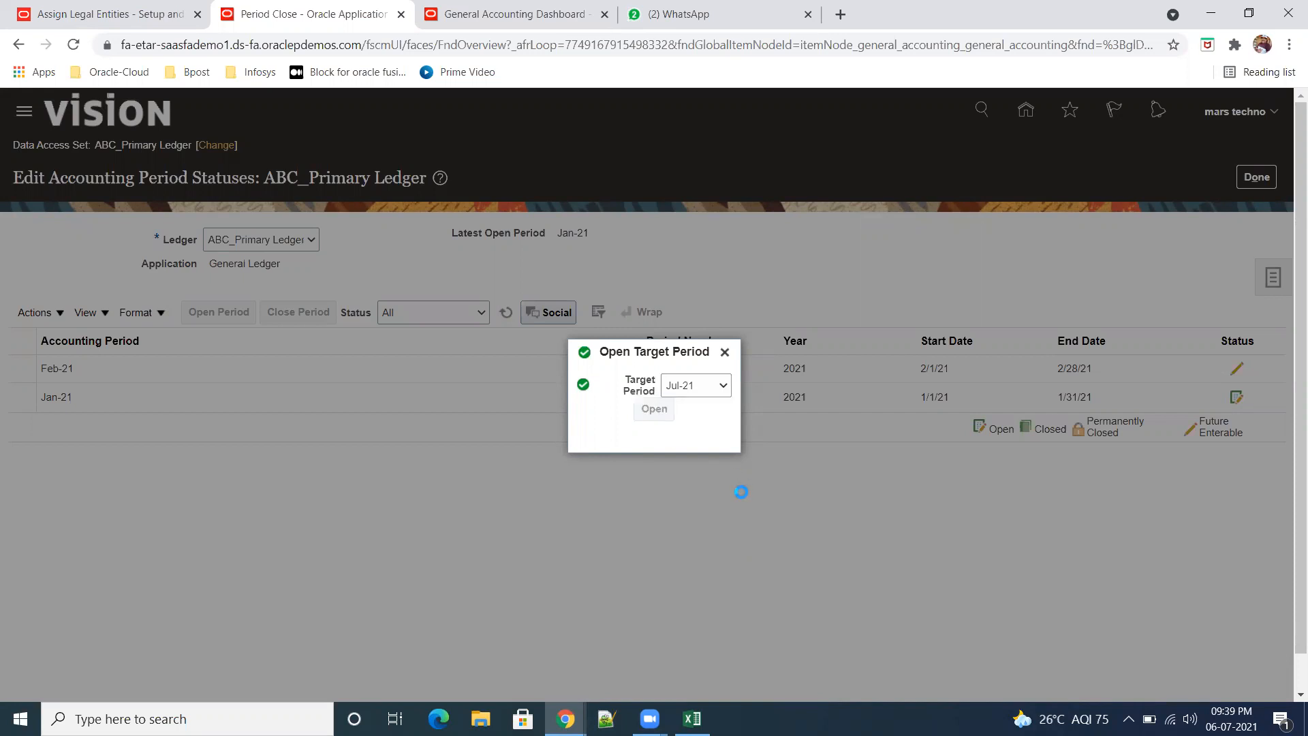
{"action": "left_click", "coordinate": [963, 420]}
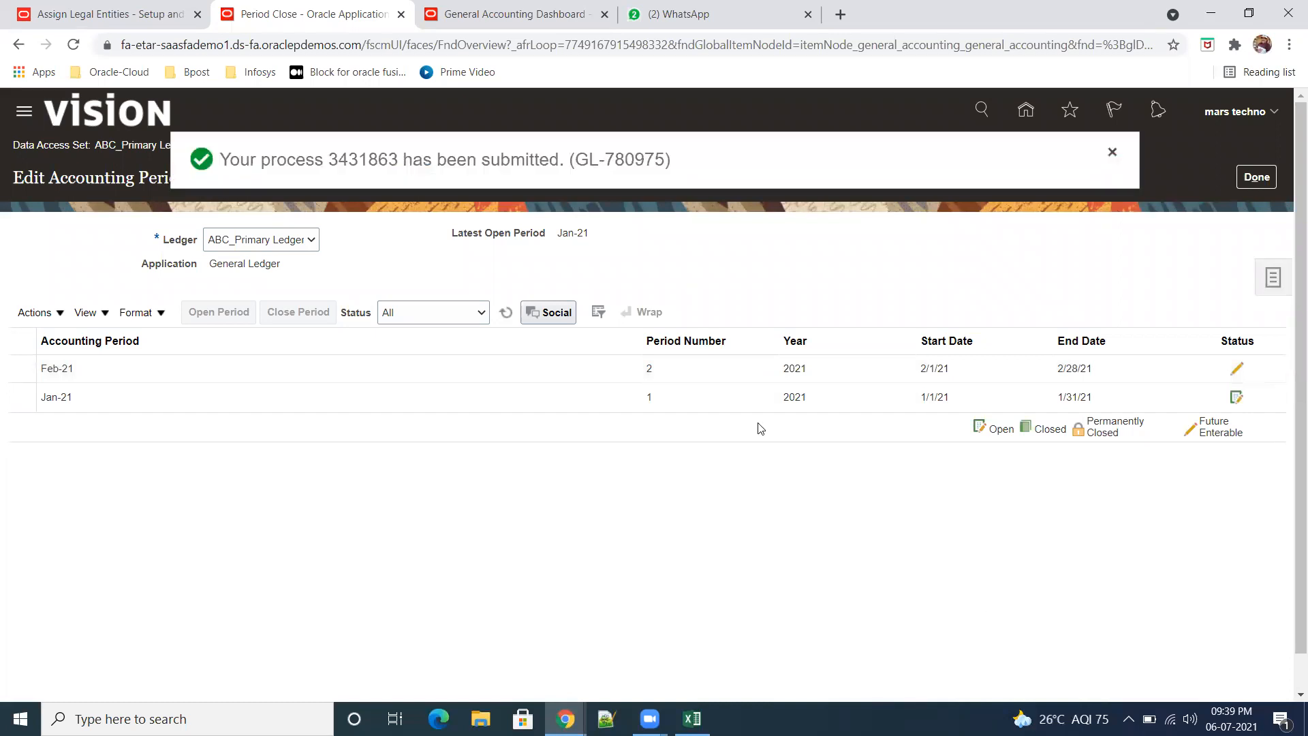
{"action": "left_click", "coordinate": [1257, 176]}
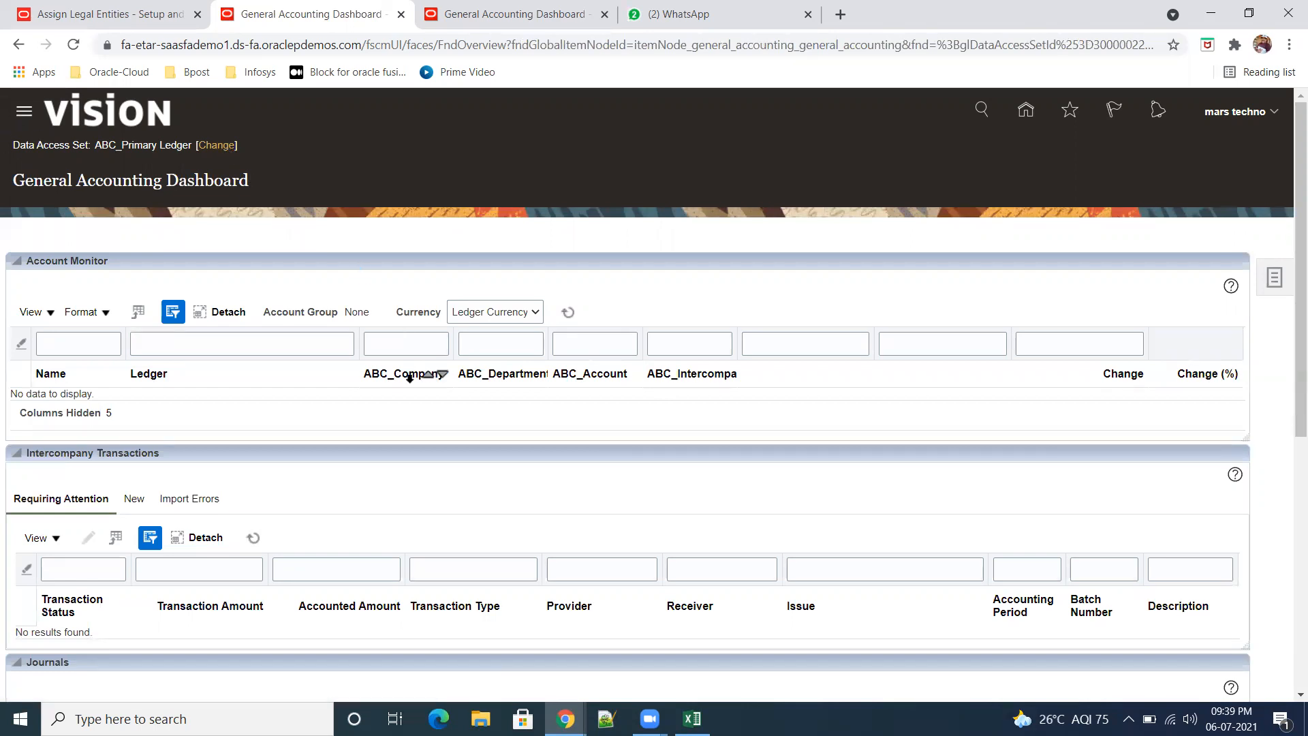
Step: Reopen Period Close and examine the General Ledger period statuses and the available period close tasks
{"action": "left_click", "coordinate": [26, 110]}
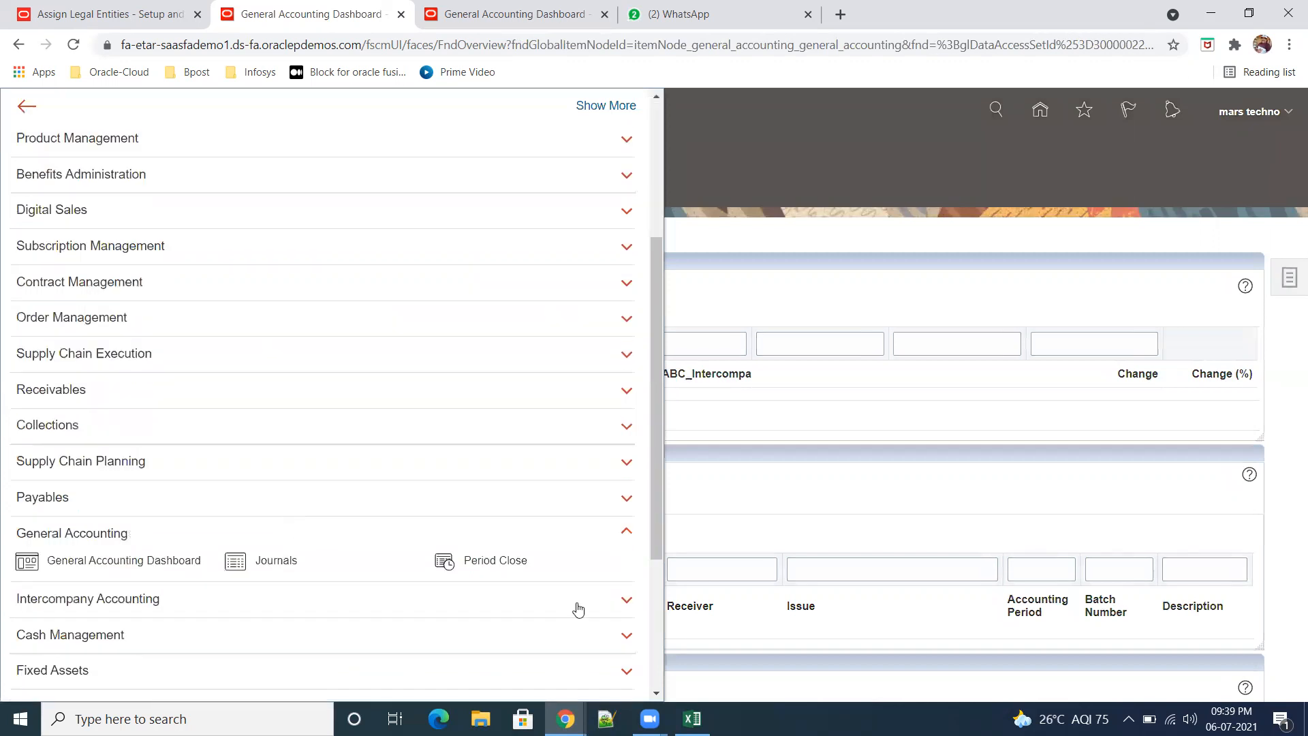
{"action": "left_click", "coordinate": [502, 566]}
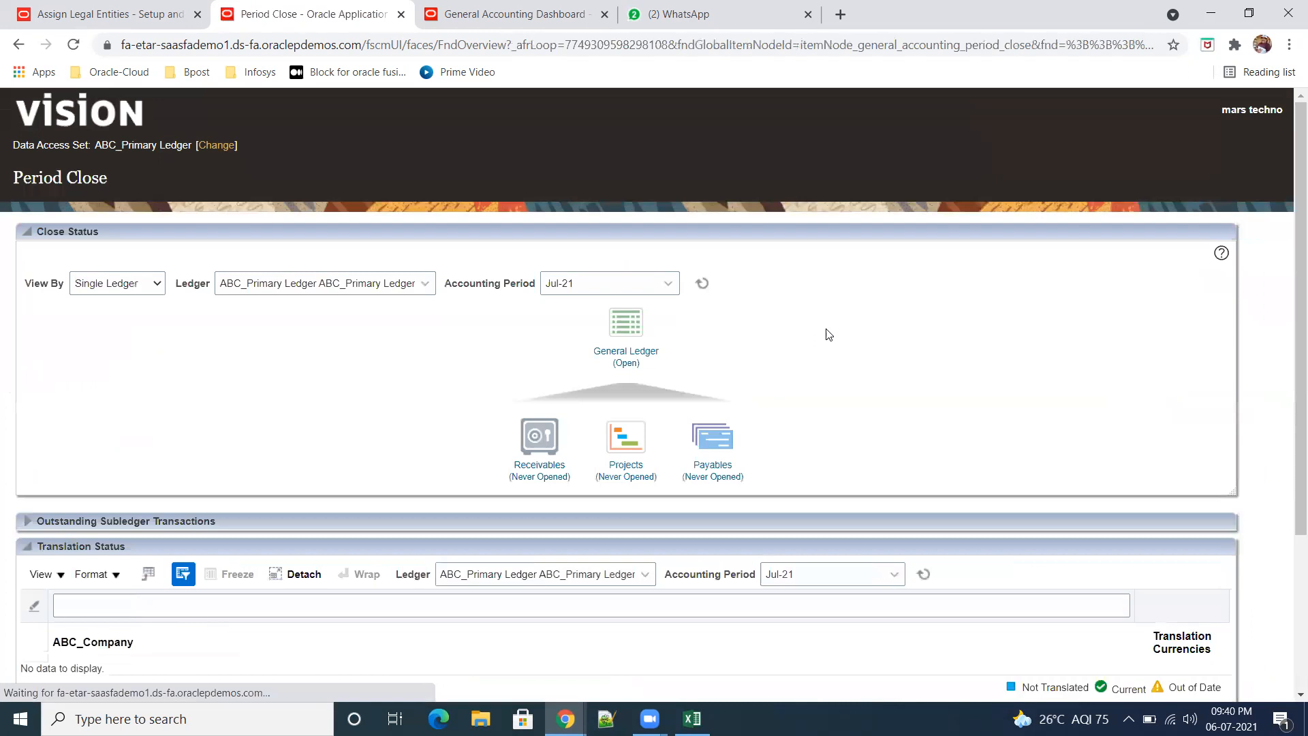
{"action": "left_click", "coordinate": [629, 365]}
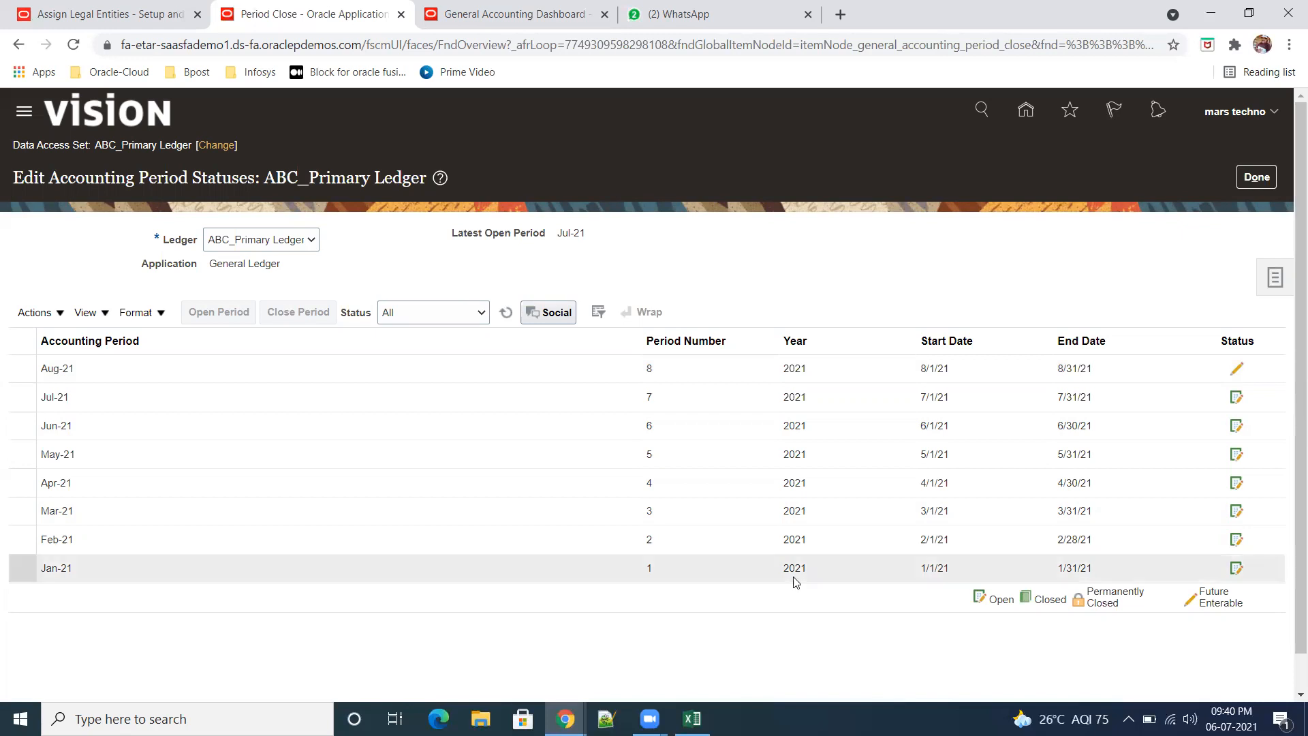
{"action": "left_click", "coordinate": [1258, 178]}
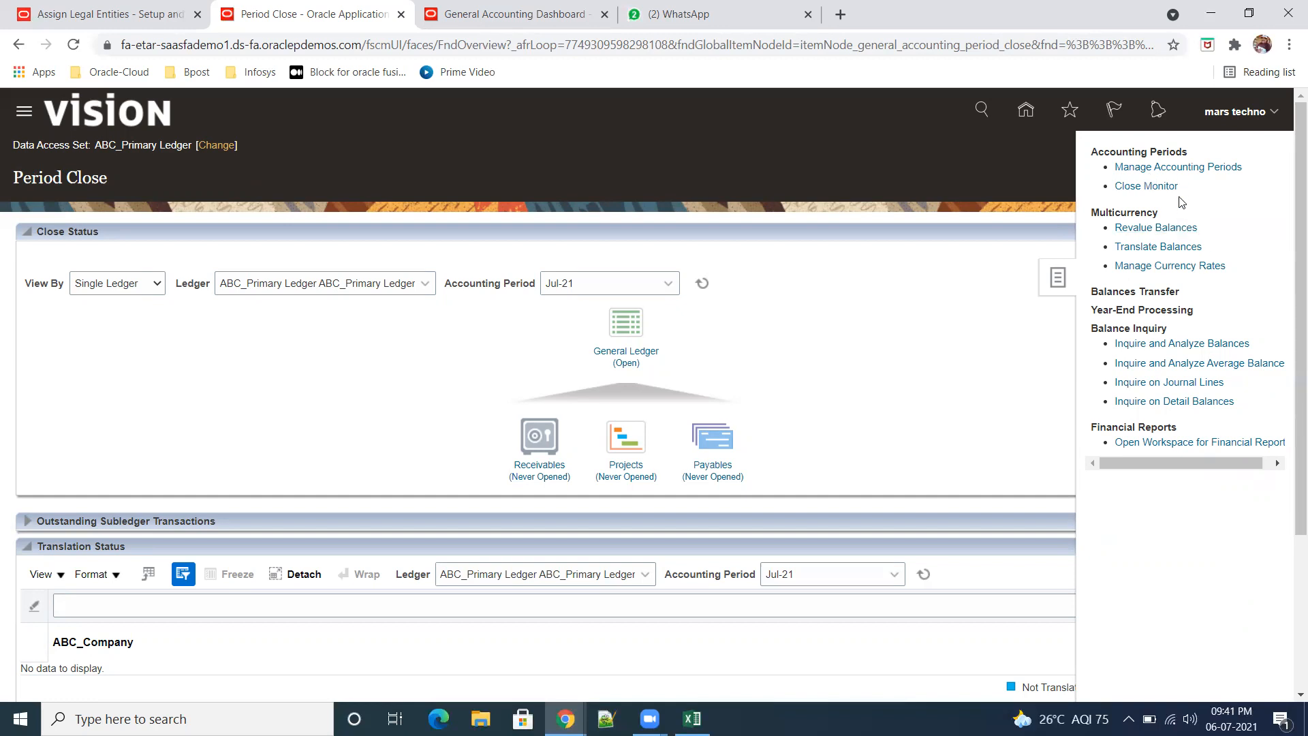
{"action": "left_click", "coordinate": [994, 422]}
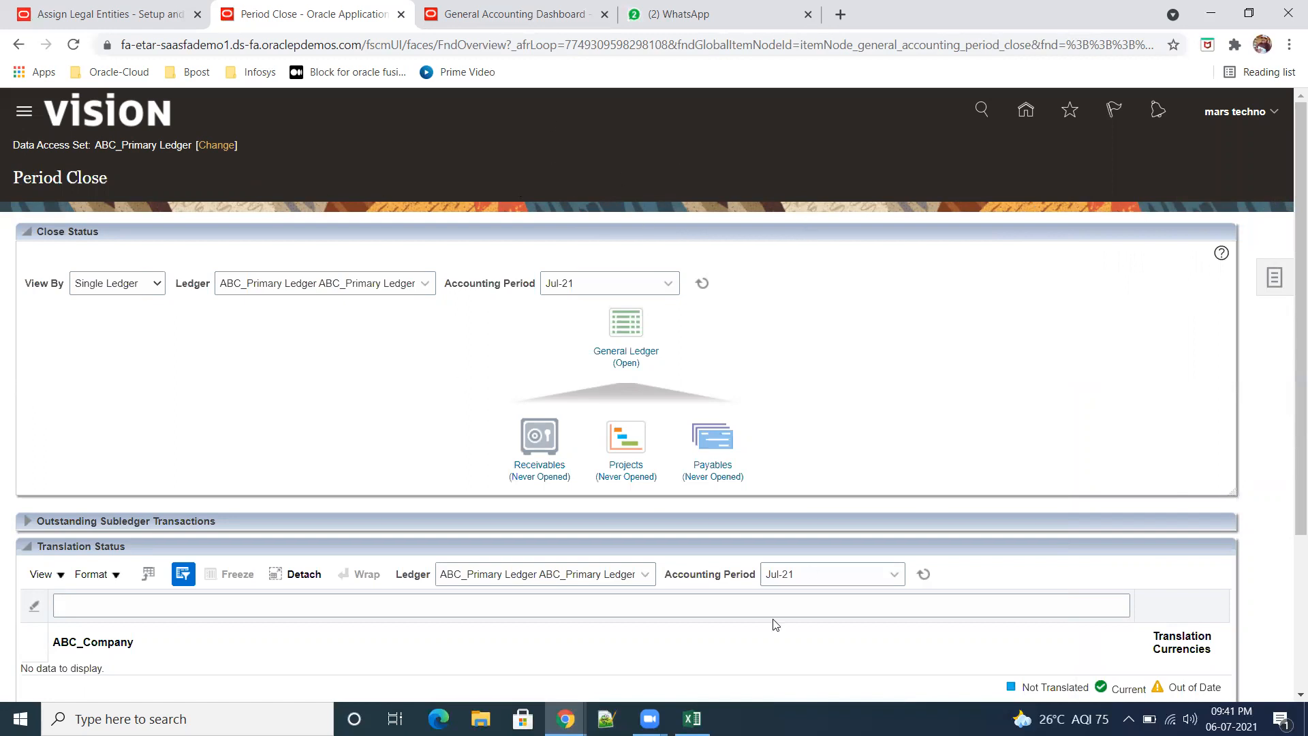
Step: Go to the Journals page of General Accounting and start creating a journal
{"action": "scroll", "coordinate": [925, 506], "scroll_direction": "down", "scroll_amount": 3}
{"action": "scroll", "coordinate": [36, 152], "scroll_direction": "up", "scroll_amount": 3}
{"action": "left_click", "coordinate": [18, 122]}
{"action": "scroll", "coordinate": [208, 542], "scroll_direction": "down", "scroll_amount": 5}
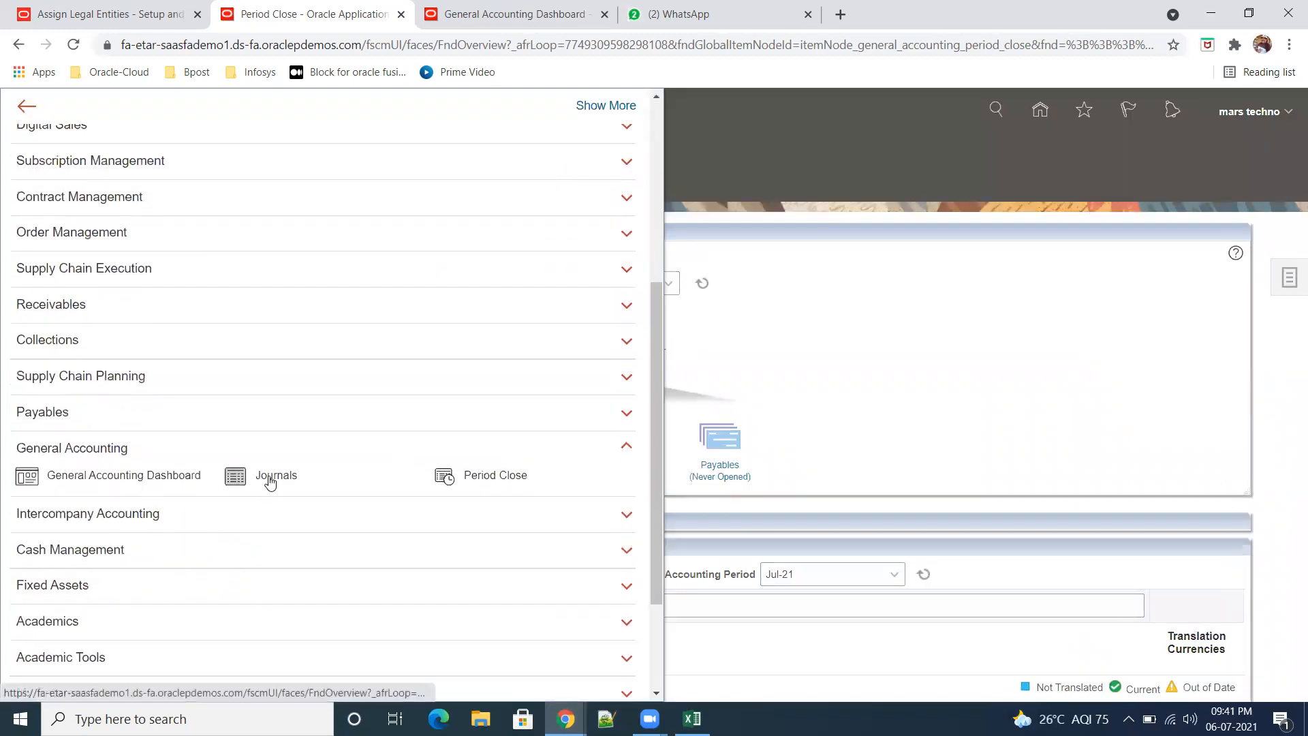
{"action": "left_click", "coordinate": [270, 482]}
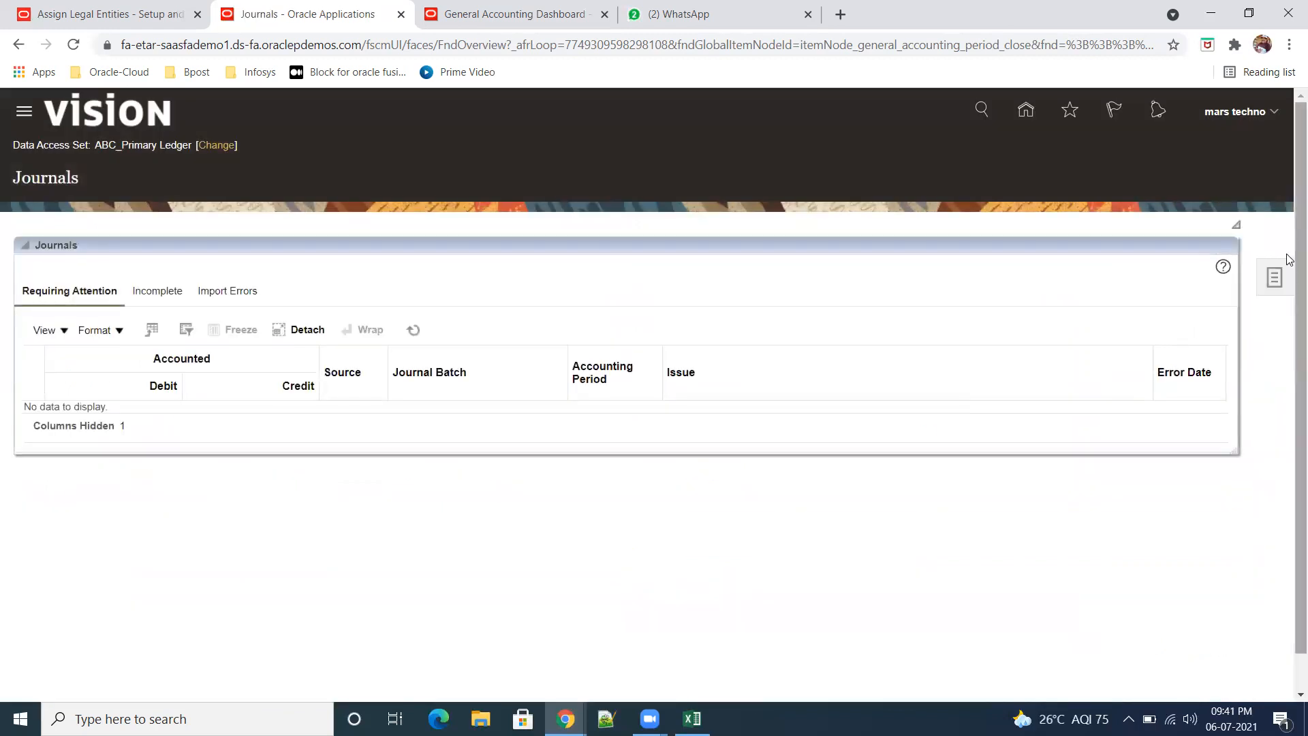
{"action": "left_click", "coordinate": [1274, 275]}
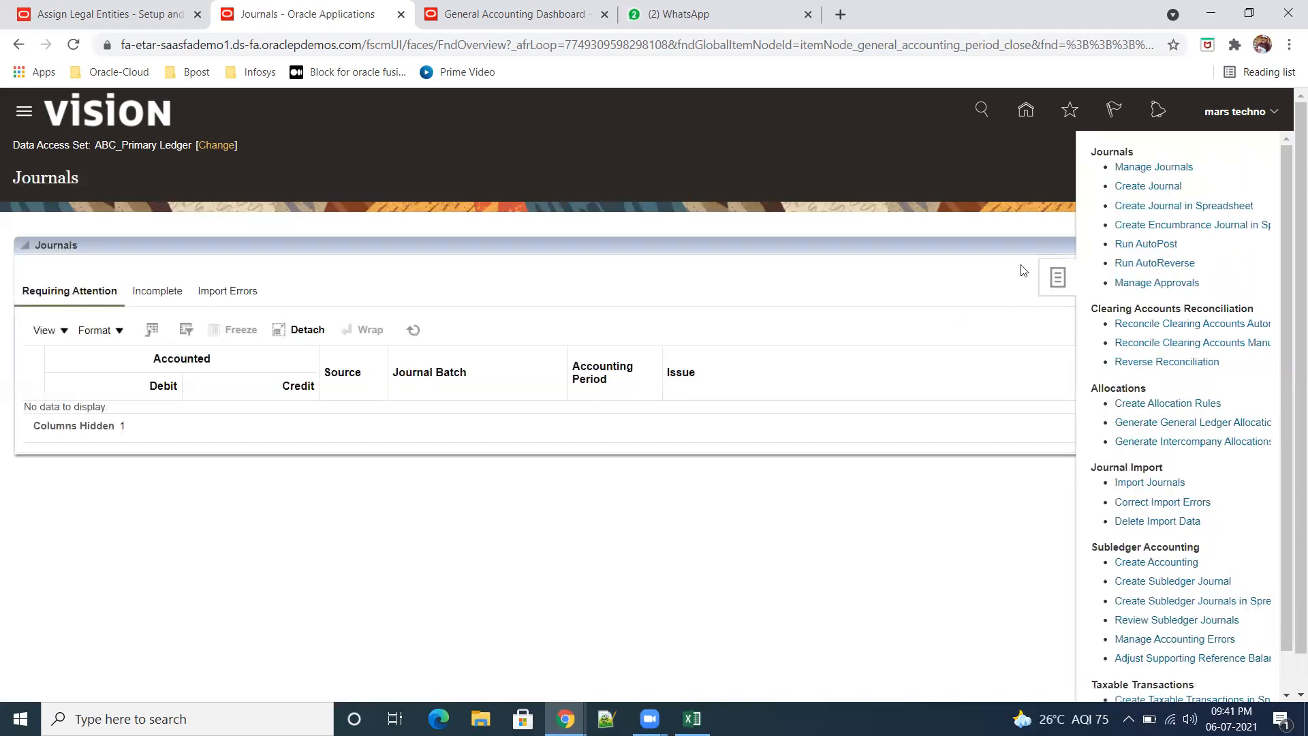
{"action": "left_click", "coordinate": [1160, 187]}
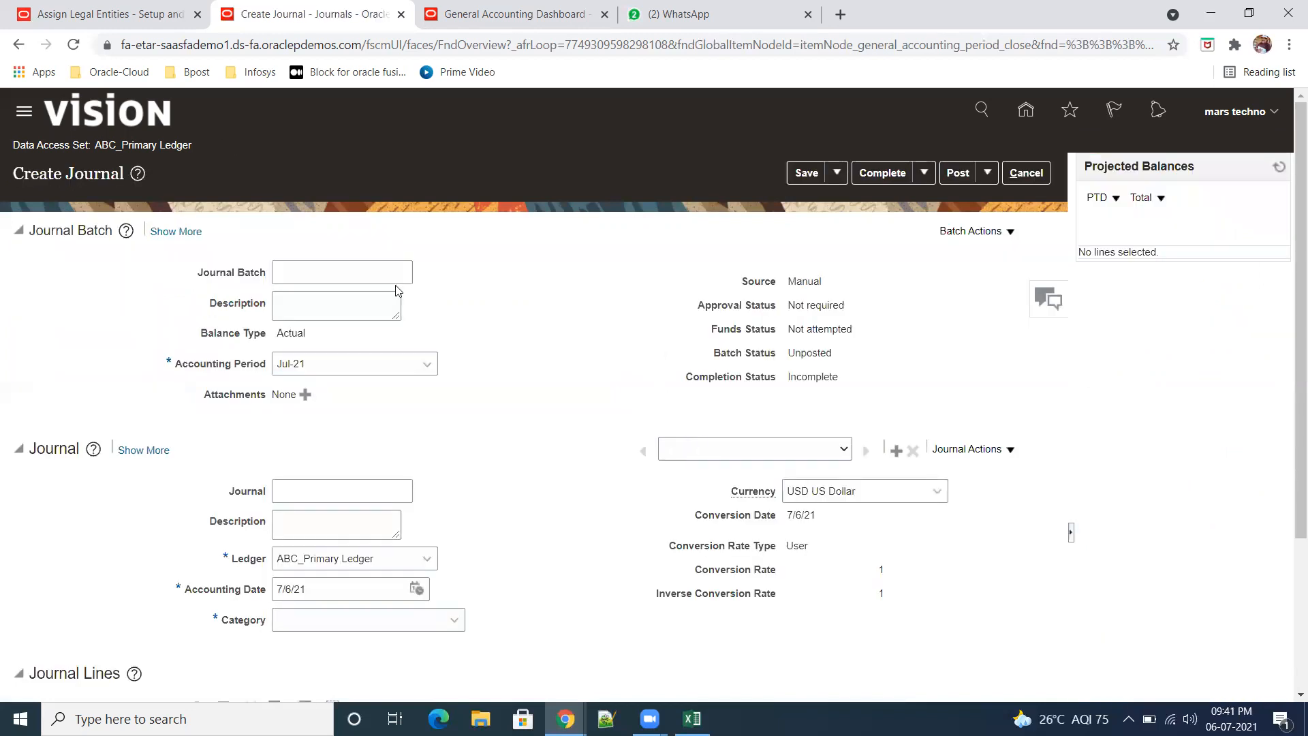
Step: Name the journal "Abc_manual entry" and use the same text as its description
{"action": "left_click", "coordinate": [317, 272]}
{"action": "left_click", "coordinate": [328, 492]}
{"action": "type", "text": "Abc_manual entry"}
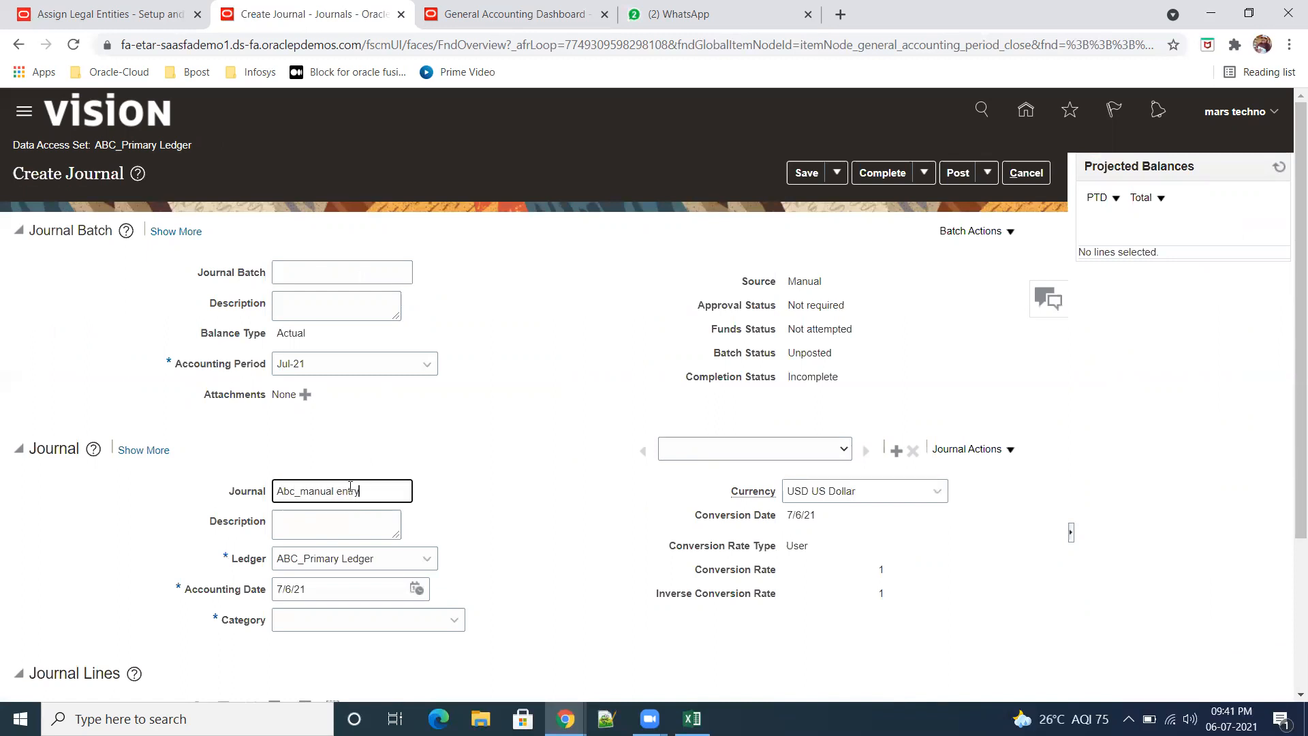
{"action": "left_click_drag", "start_coordinate": [361, 488], "coordinate": [242, 485]}
{"action": "key", "text": "ctrl+c"}
{"action": "key", "text": "Tab"}
{"action": "key", "text": "ctrl+v"}
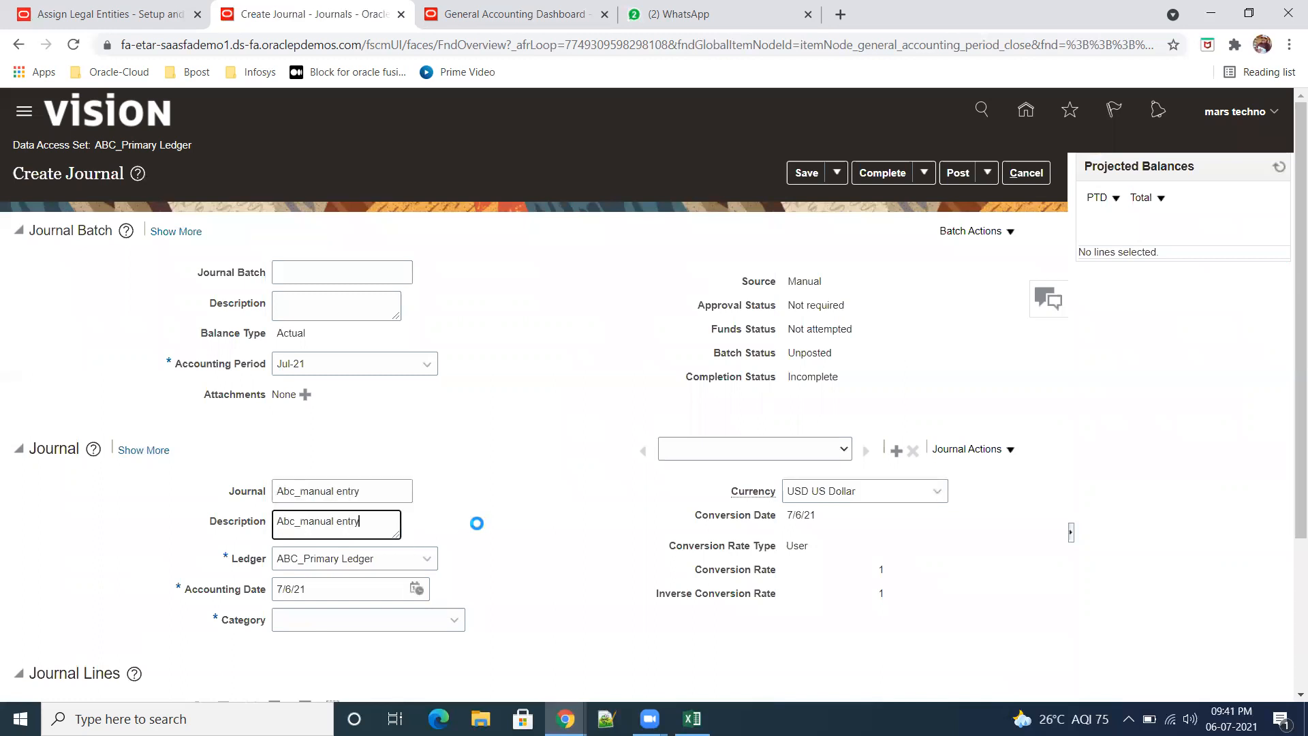
Step: Set the journal's category to Miscellaneous
{"action": "scroll", "coordinate": [534, 513], "scroll_direction": "down", "scroll_amount": 3}
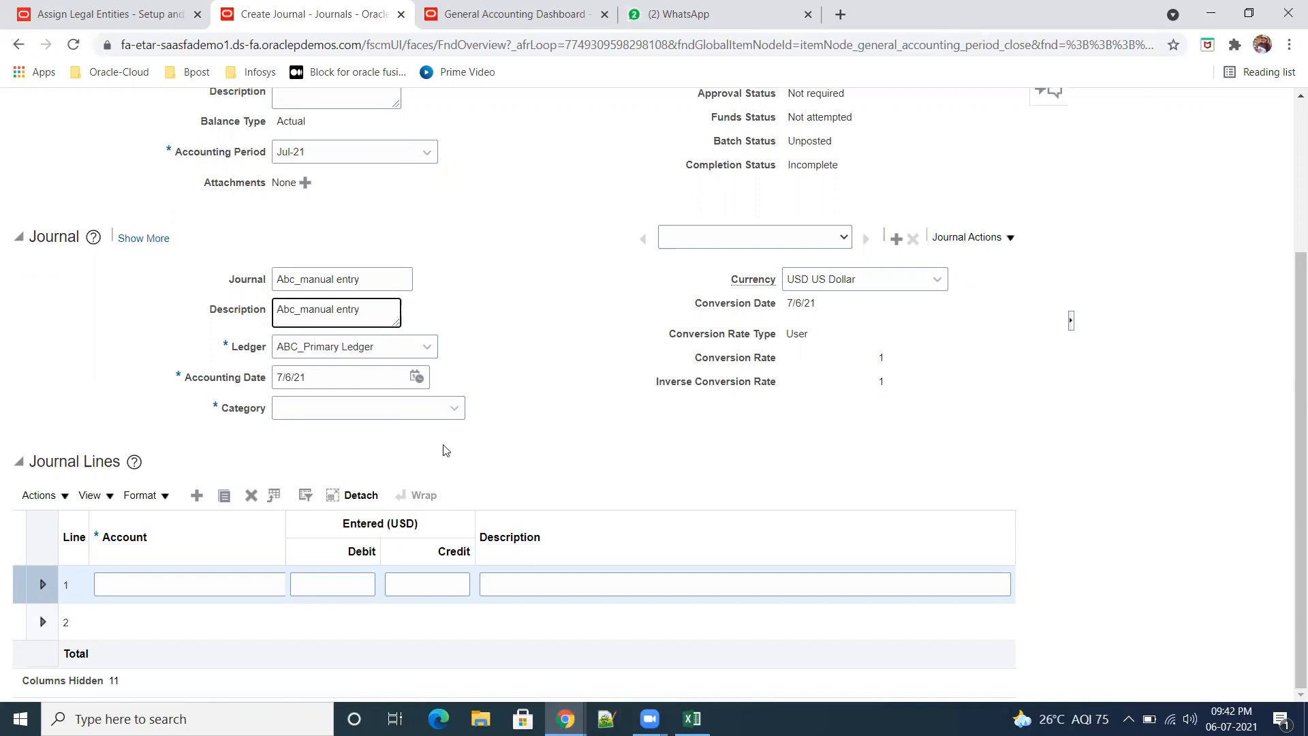
{"action": "left_click", "coordinate": [456, 410]}
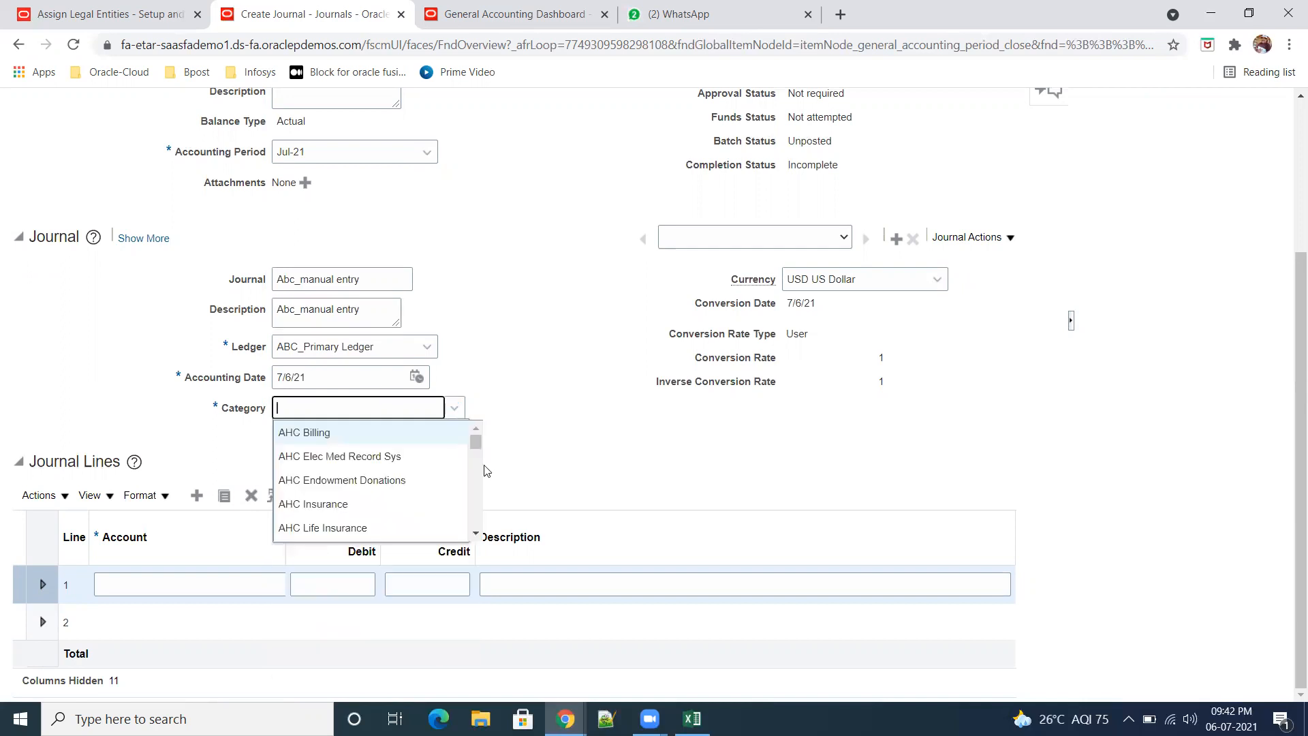
{"action": "left_click_drag", "start_coordinate": [476, 444], "coordinate": [495, 496]}
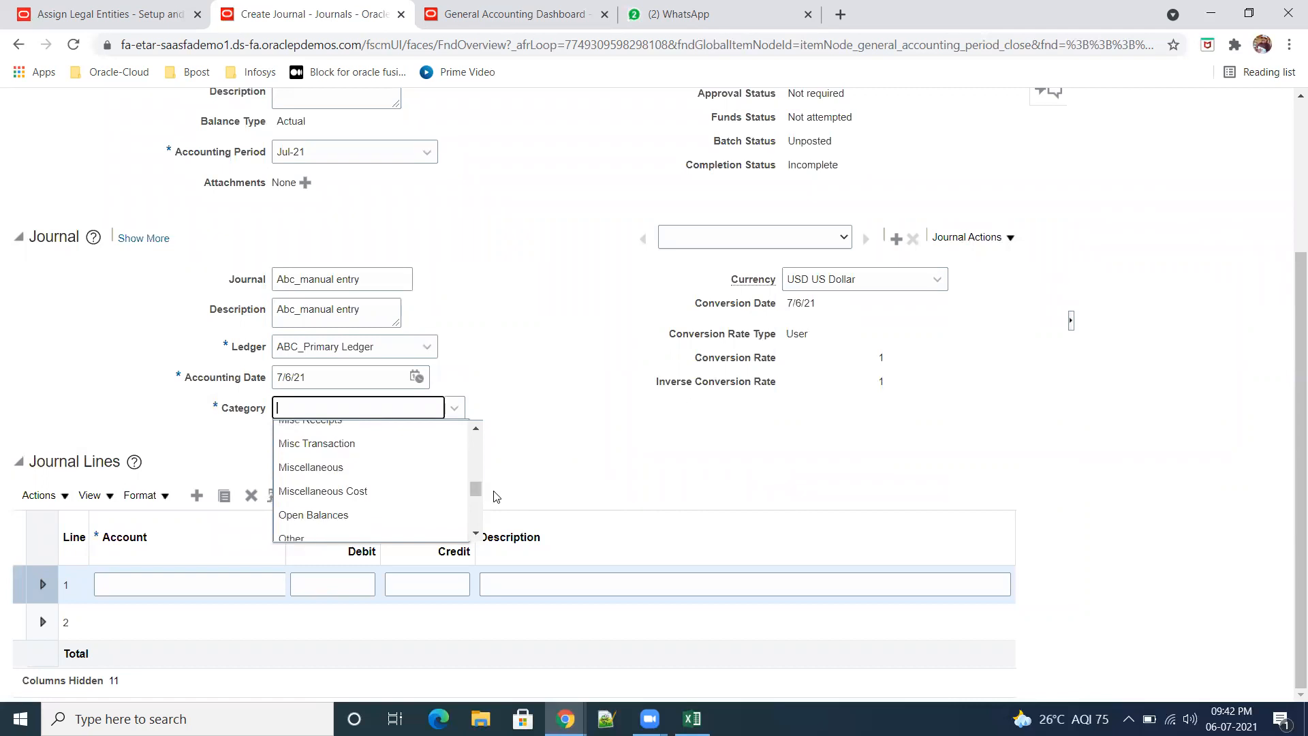
{"action": "left_click", "coordinate": [349, 468]}
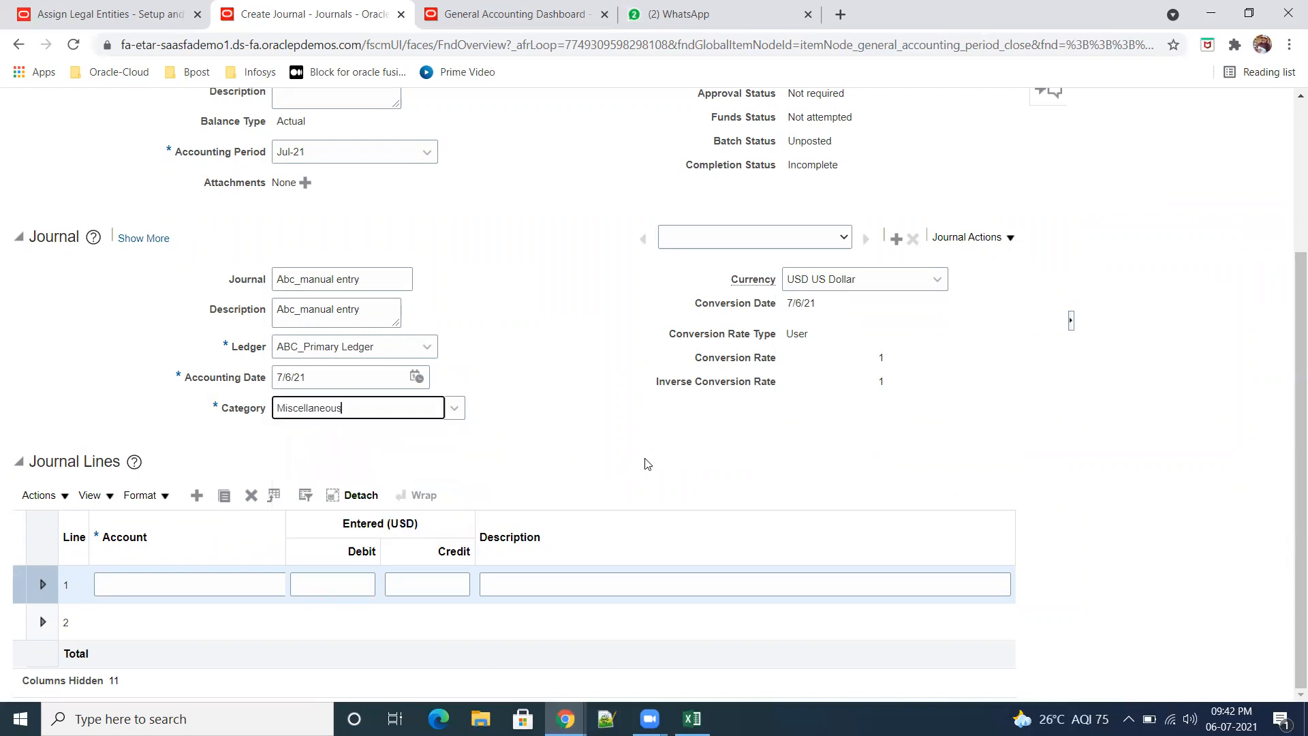
{"action": "left_click", "coordinate": [192, 583]}
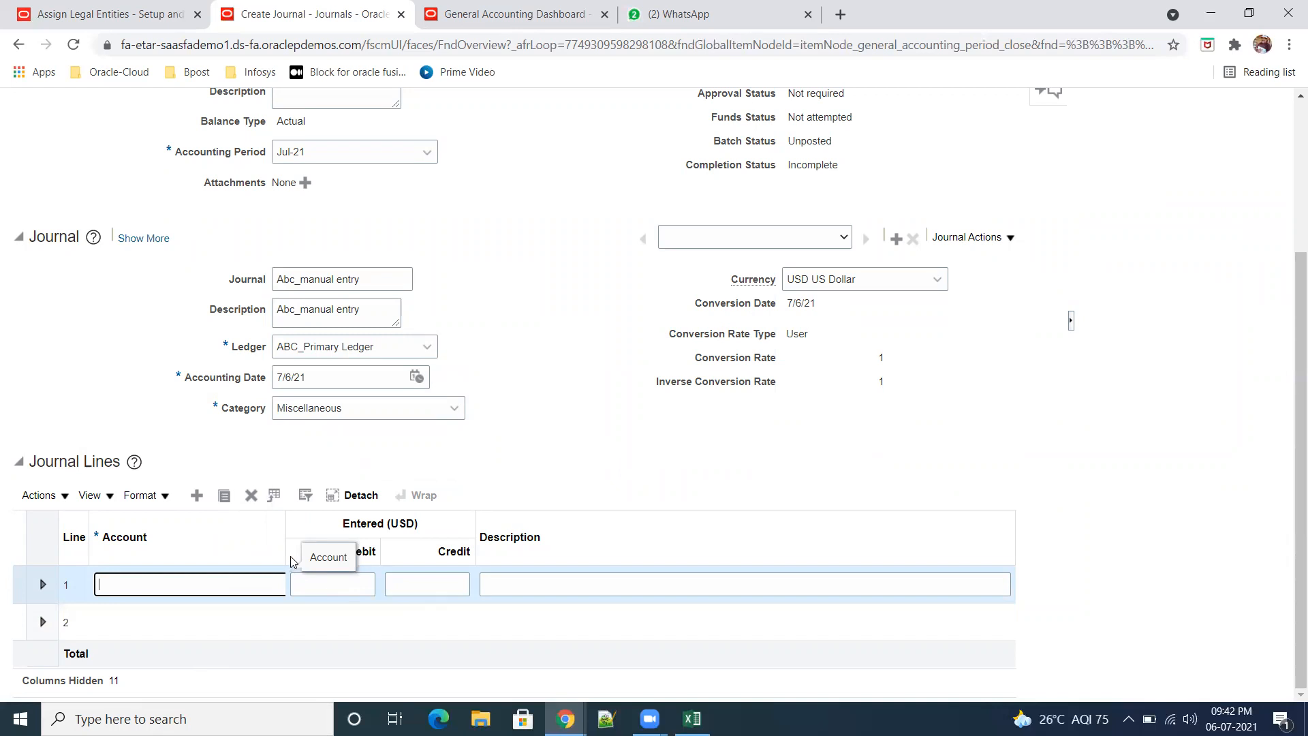
{"action": "left_click_drag", "start_coordinate": [286, 548], "coordinate": [349, 548]}
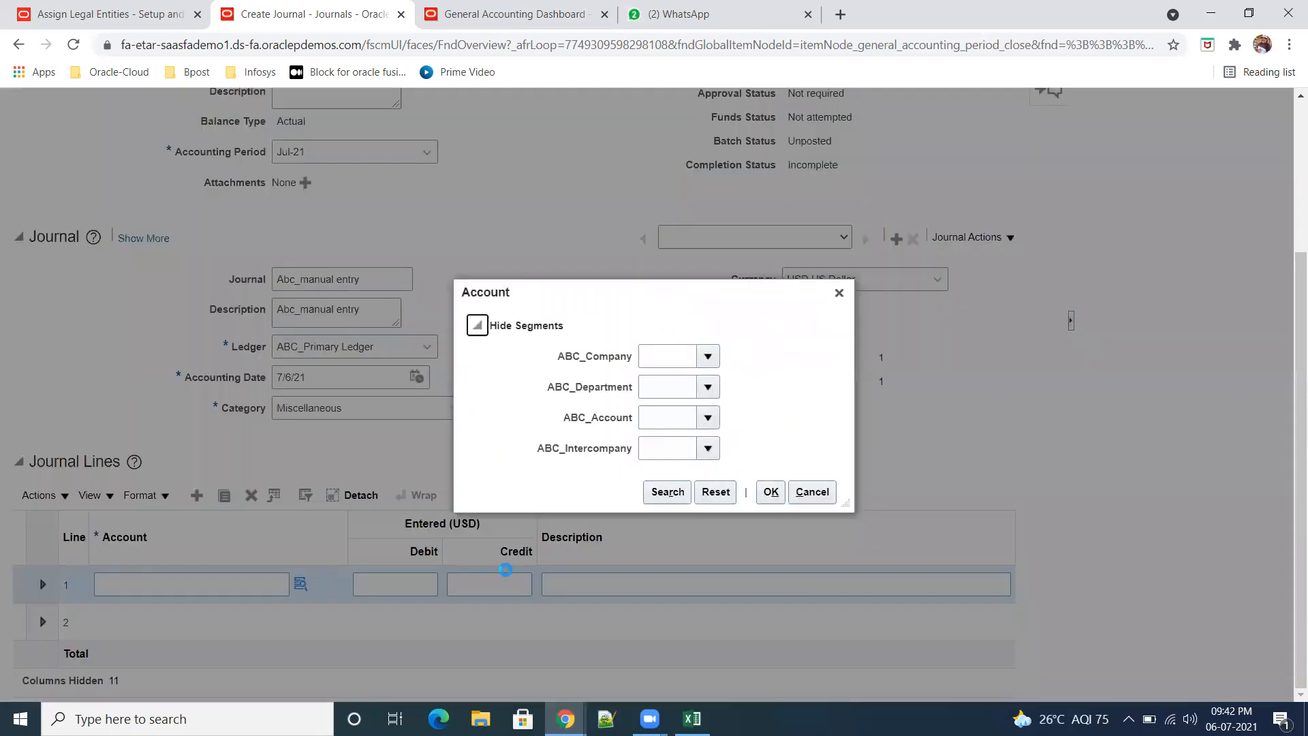
{"action": "left_click", "coordinate": [667, 503]}
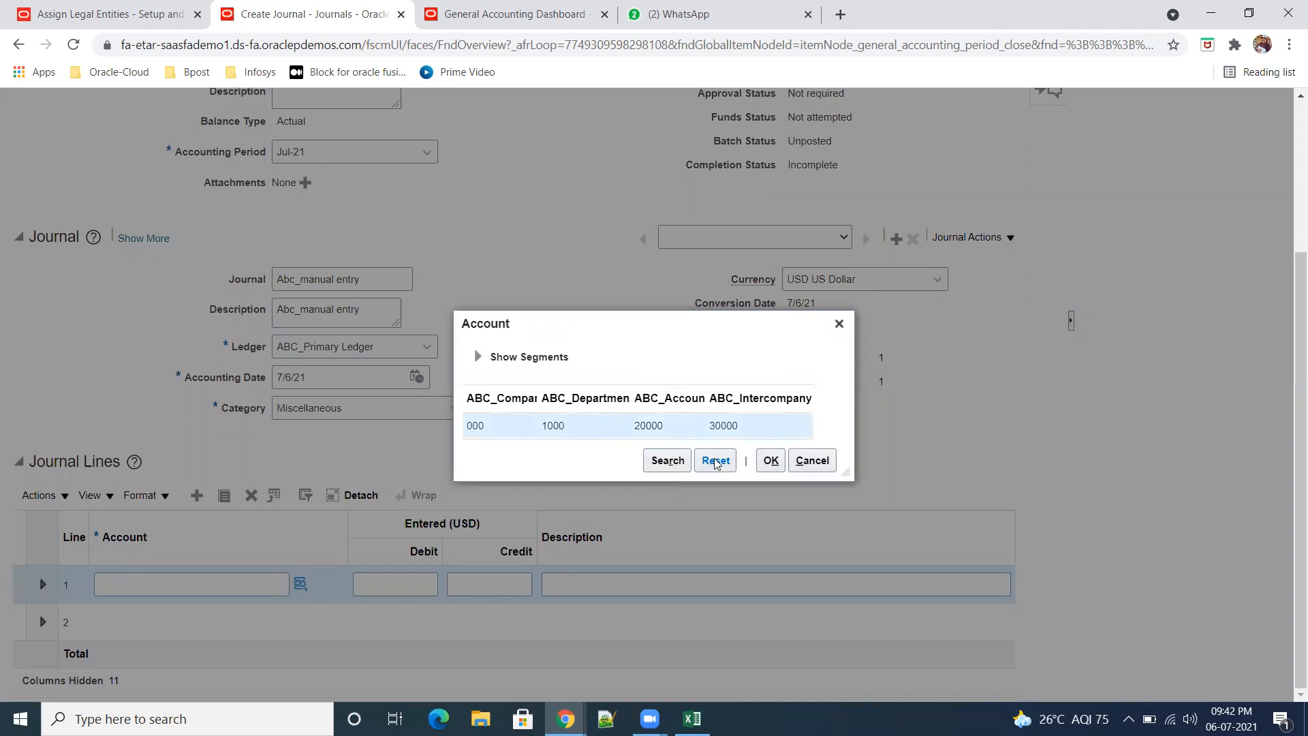
{"action": "left_click", "coordinate": [768, 460]}
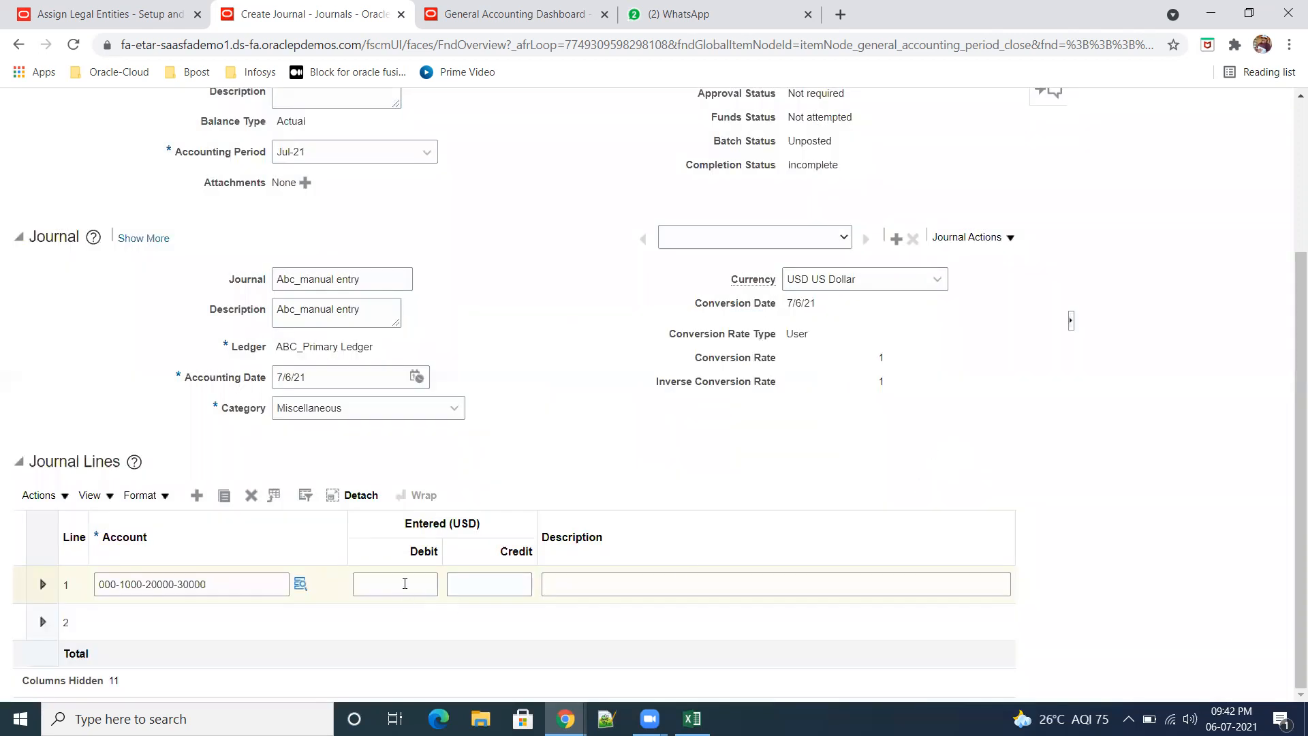
{"action": "left_click", "coordinate": [405, 584]}
{"action": "type", "text": "2,000"}
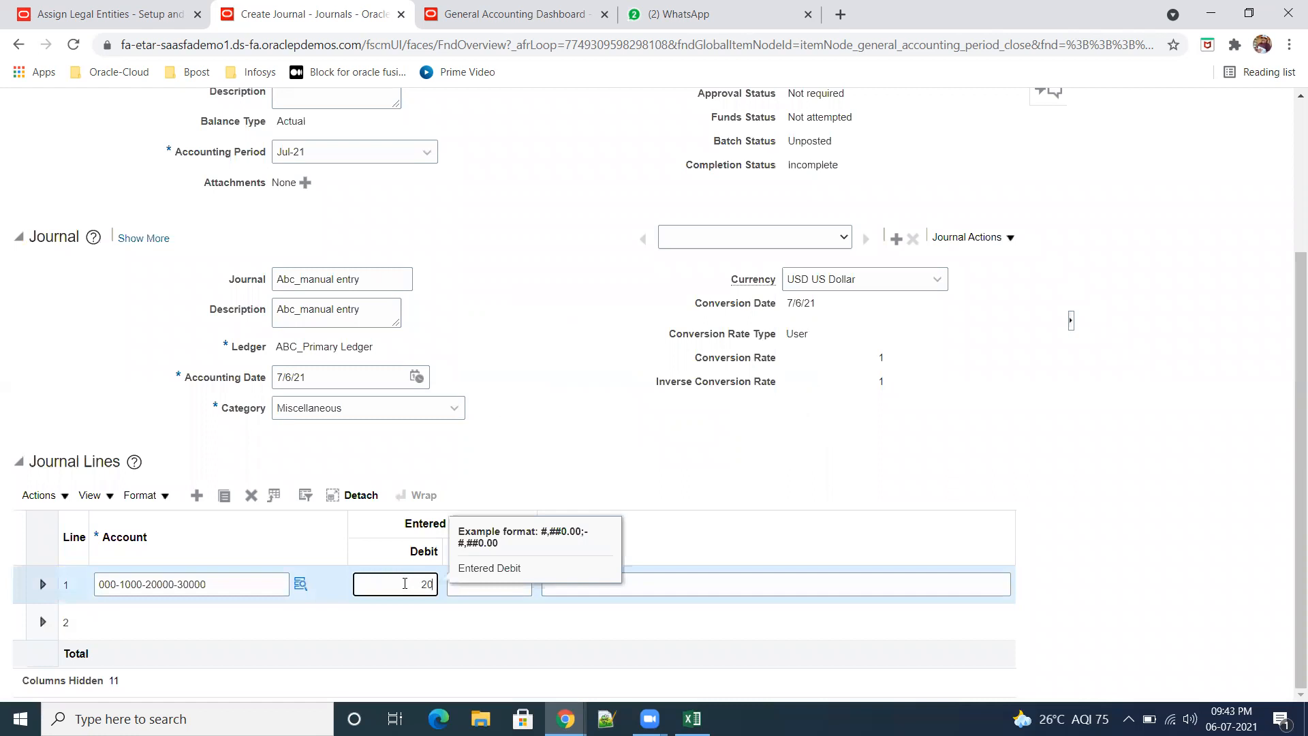
{"action": "key", "text": "Tab"}
{"action": "key", "text": "Tab"}
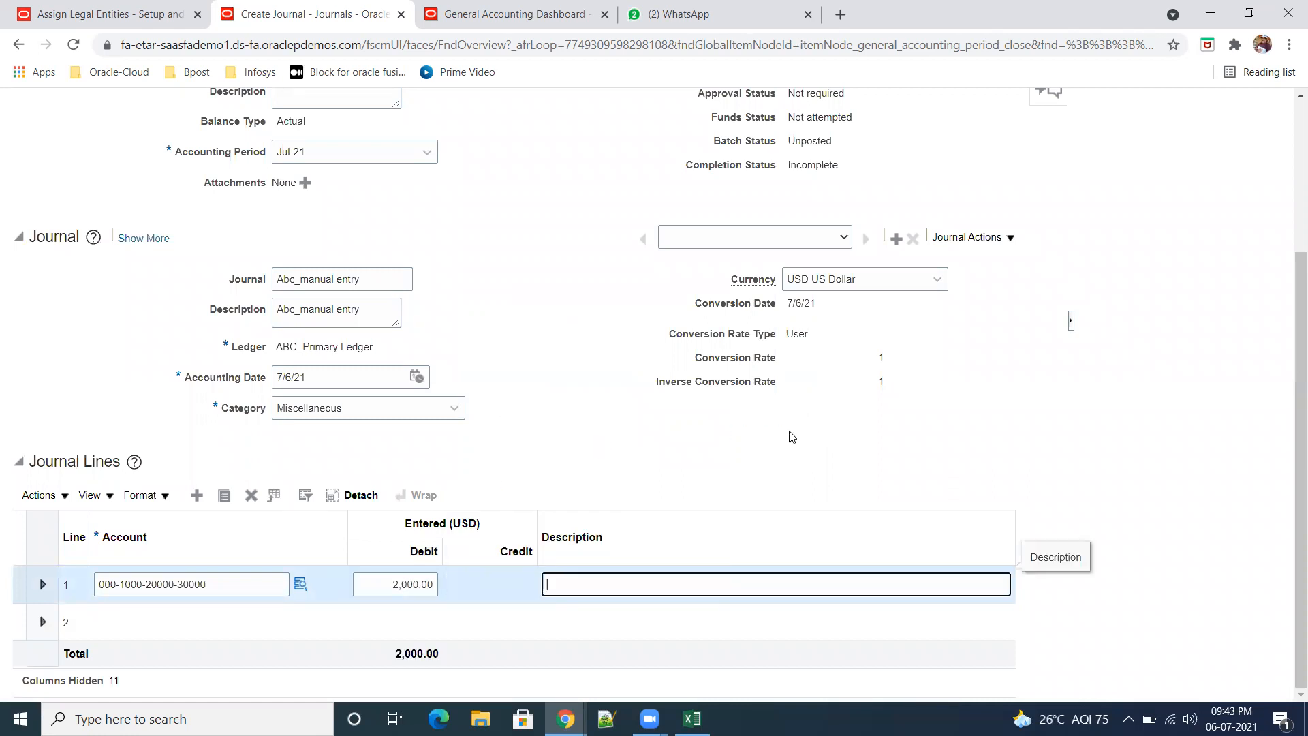
{"action": "left_click", "coordinate": [235, 623]}
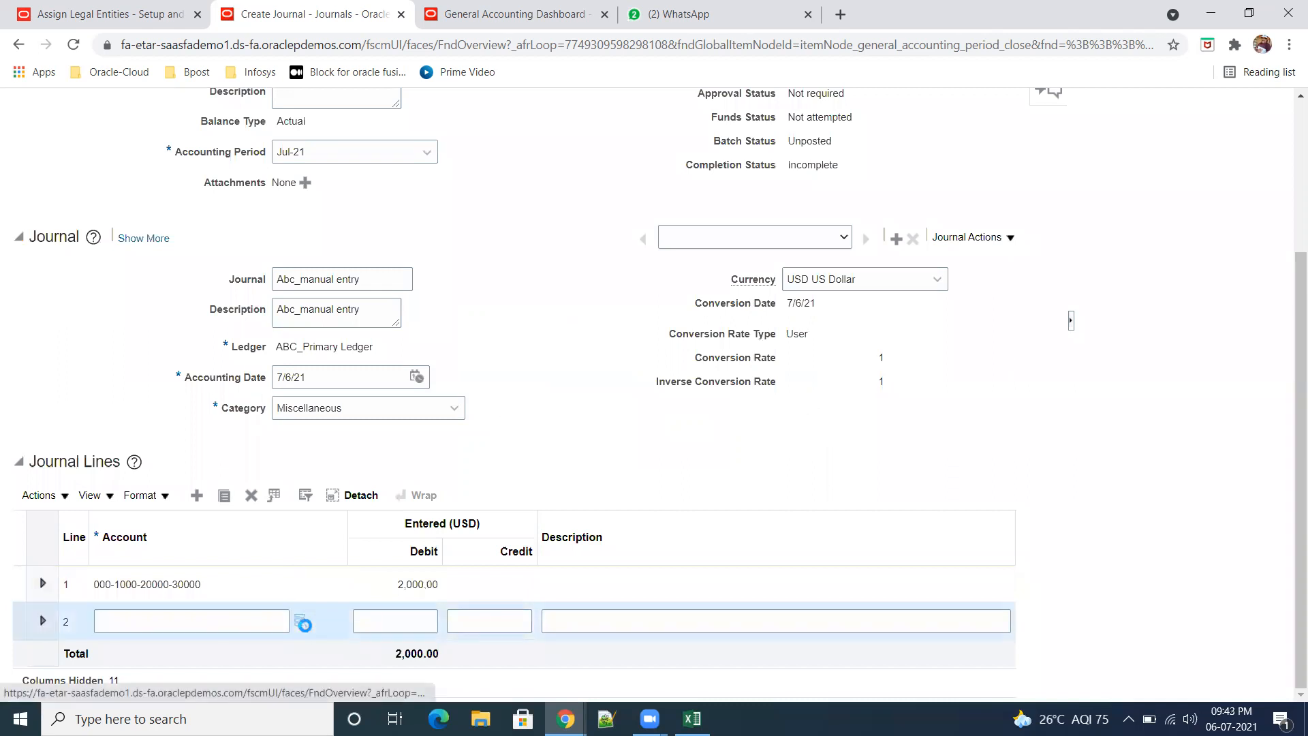
{"action": "left_click", "coordinate": [302, 623]}
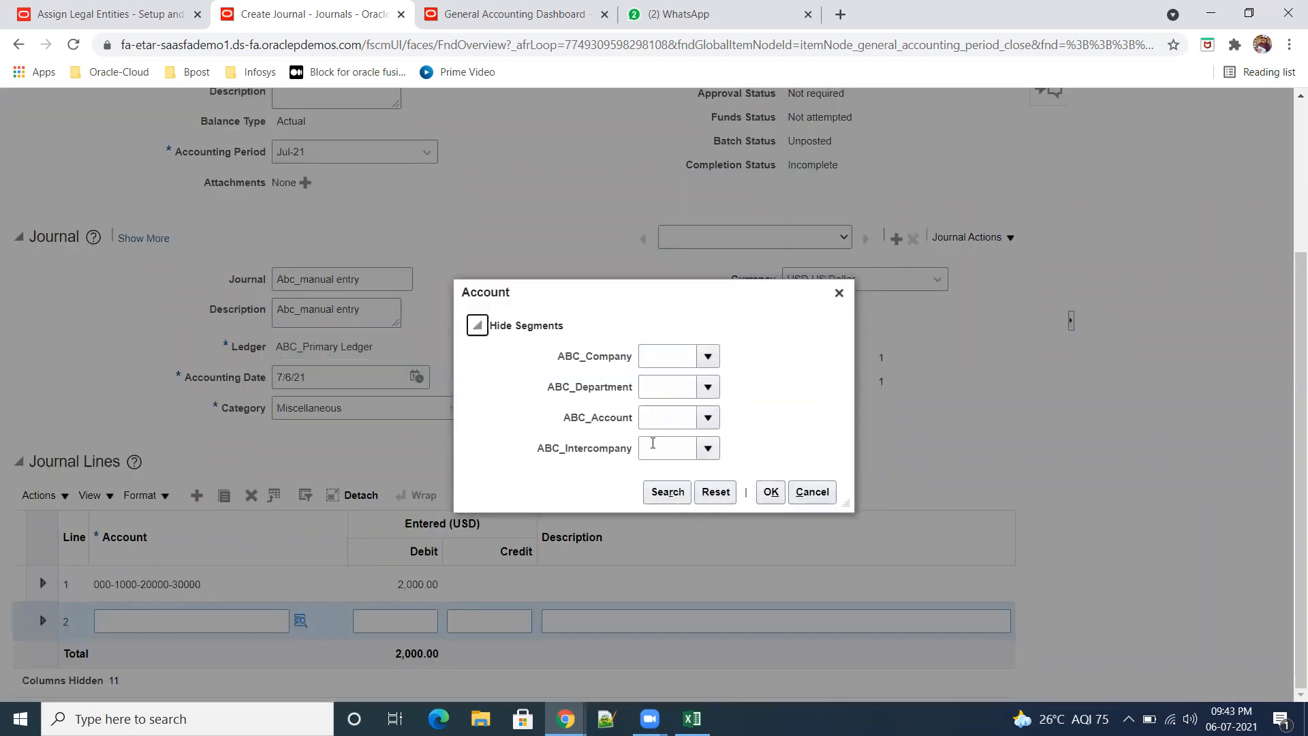
{"action": "left_click", "coordinate": [682, 491]}
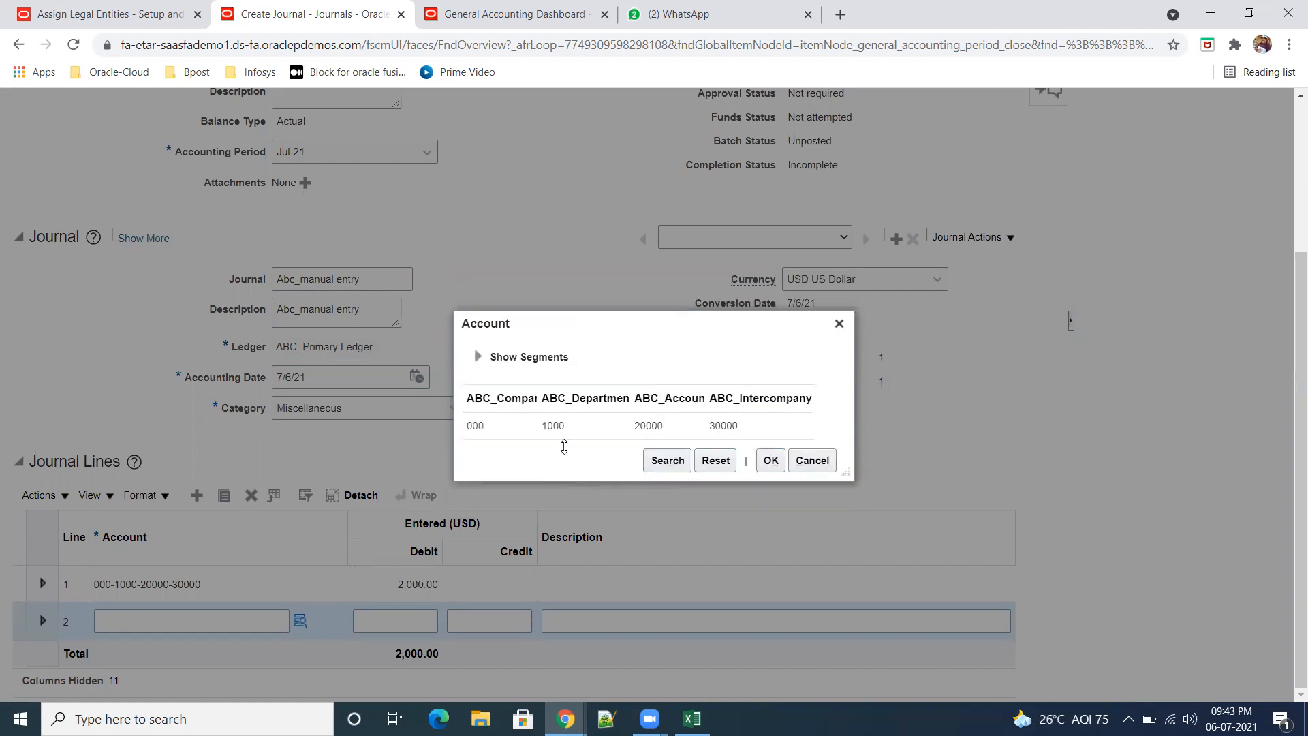
{"action": "left_click", "coordinate": [587, 427]}
{"action": "left_click", "coordinate": [770, 460]}
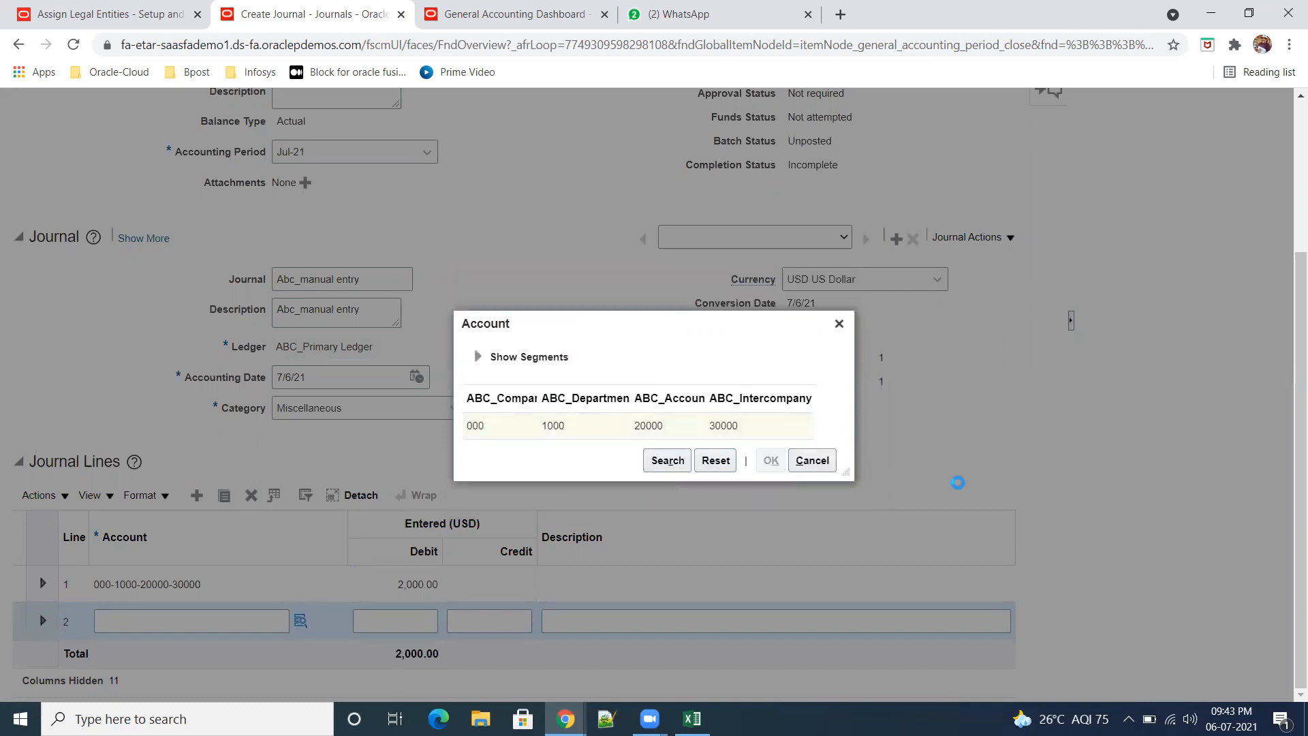
{"action": "left_click", "coordinate": [506, 621]}
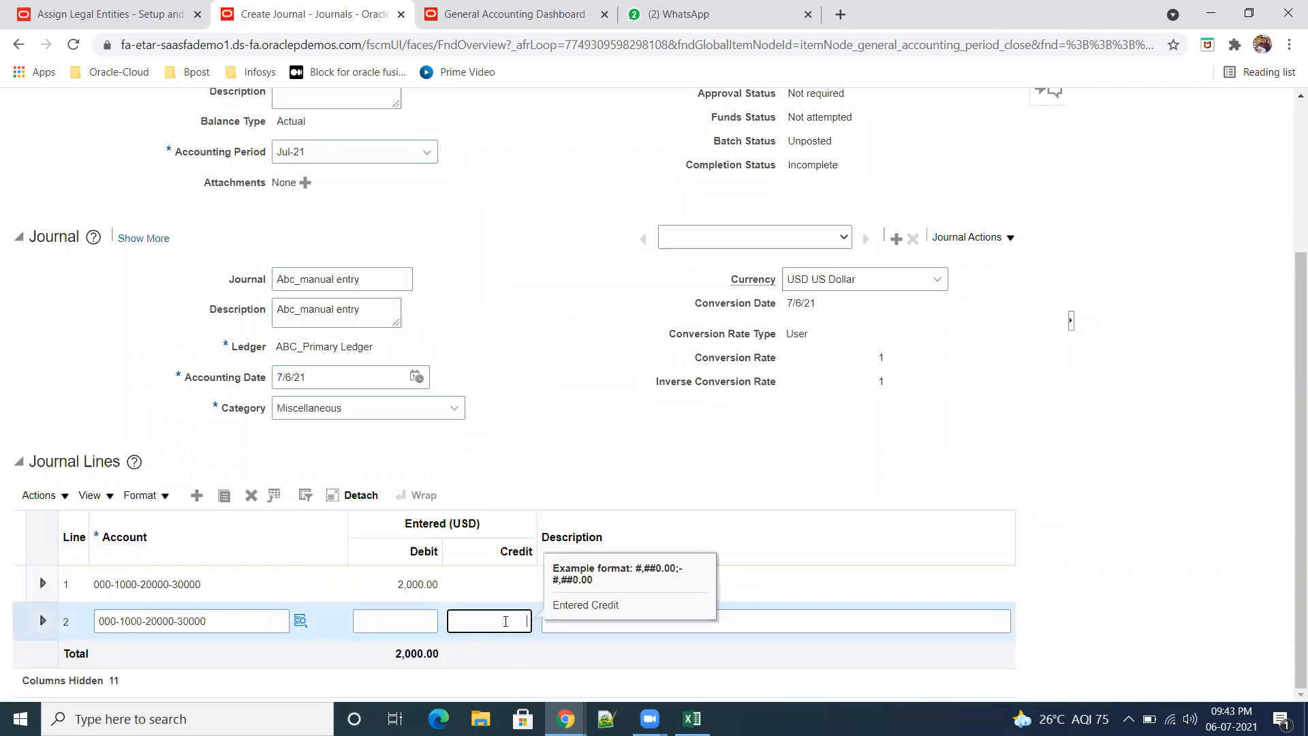
{"action": "type", "text": "20000"}
{"action": "key", "text": "Tab"}
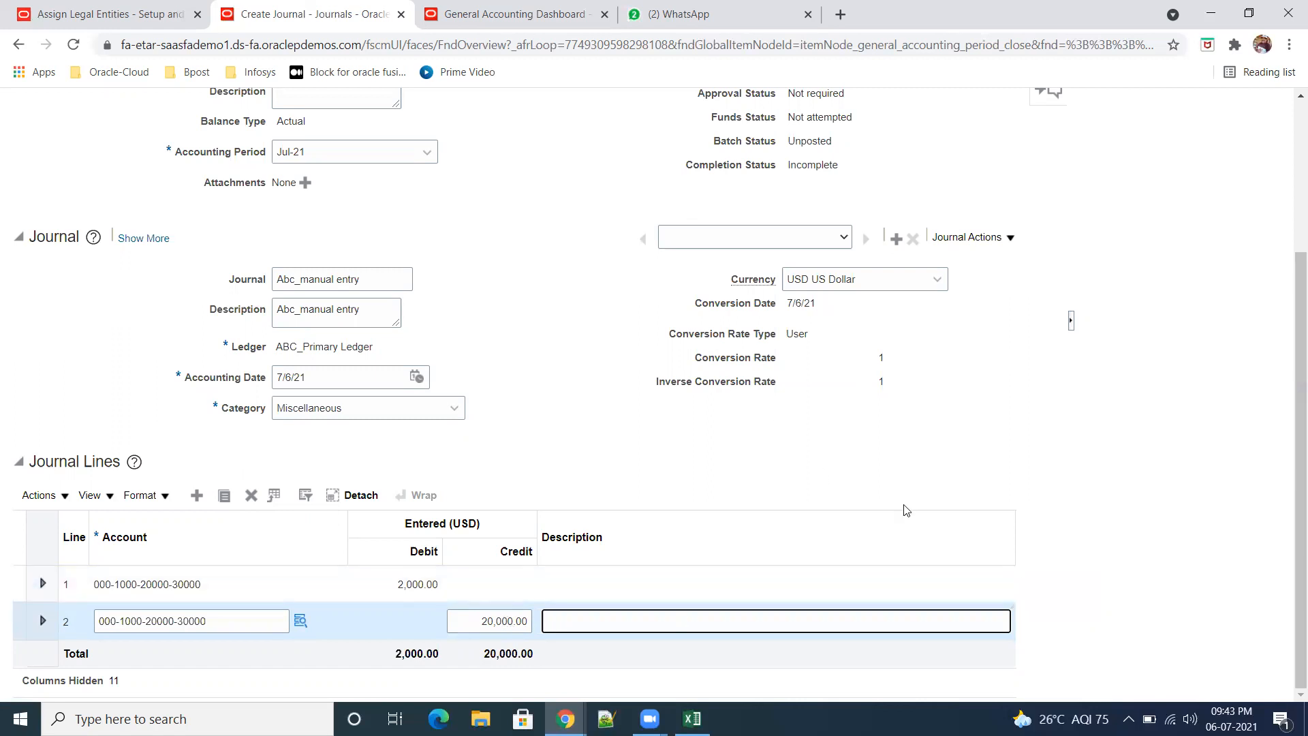
Step: Save the journal, choosing to continue despite the unequal debit and credit totals
{"action": "scroll", "coordinate": [908, 512], "scroll_direction": "up", "scroll_amount": 3}
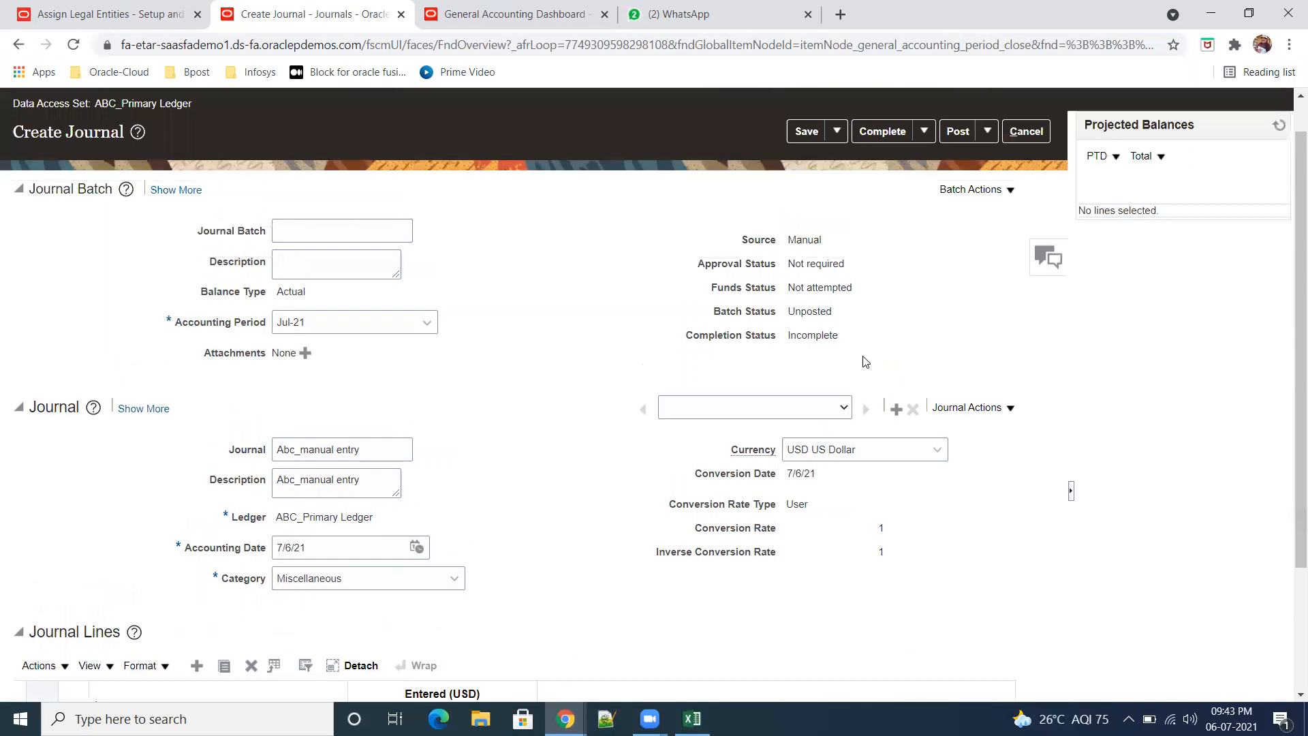
{"action": "left_click", "coordinate": [844, 407]}
{"action": "left_click", "coordinate": [1012, 344]}
{"action": "left_click", "coordinate": [810, 135]}
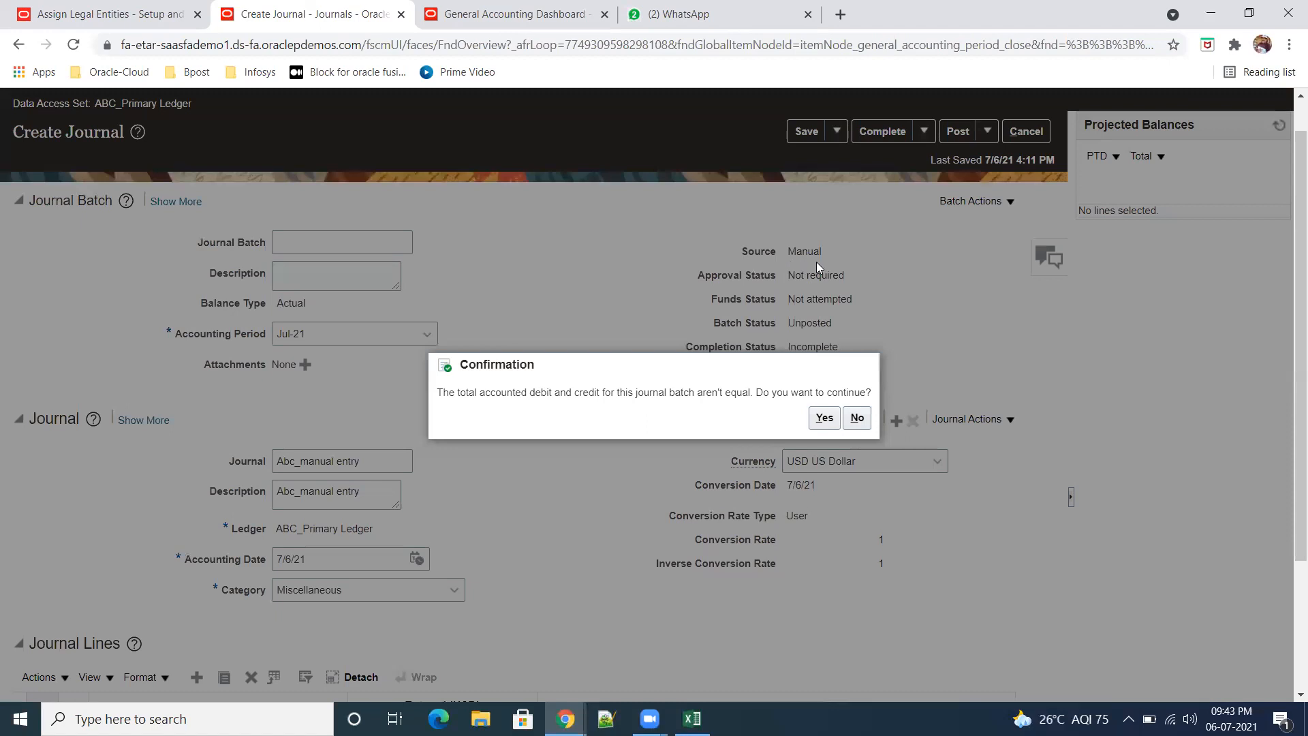
{"action": "left_click", "coordinate": [826, 417]}
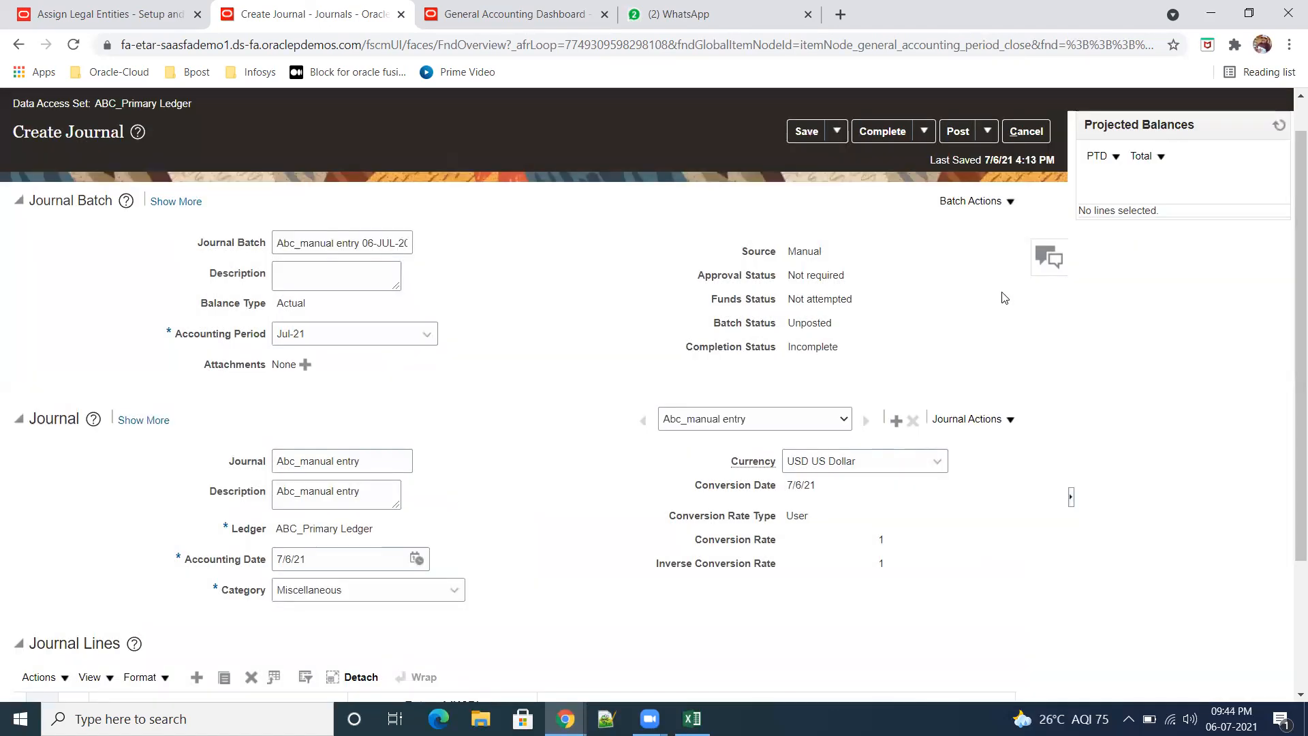
Step: Complete the journal batch despite its unequal totals, and check its statuses and batch name
{"action": "left_click", "coordinate": [838, 133]}
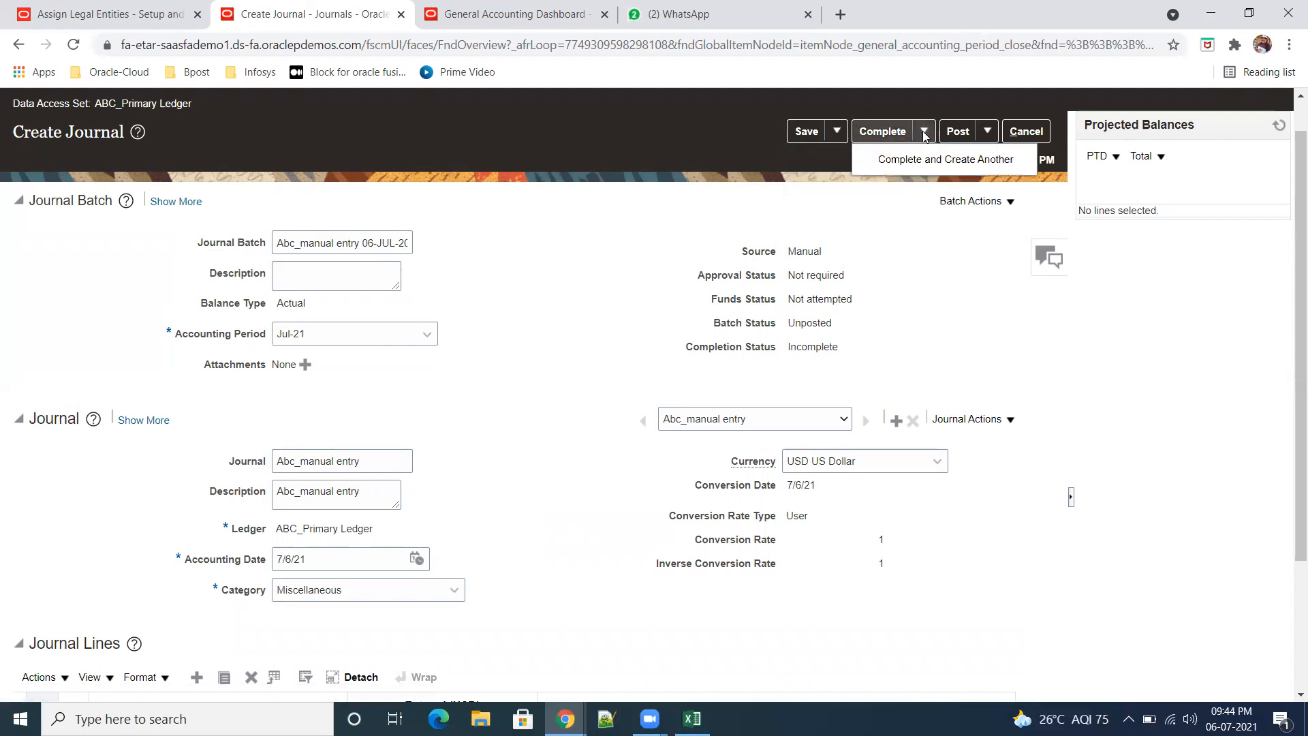
{"action": "left_click", "coordinate": [884, 132]}
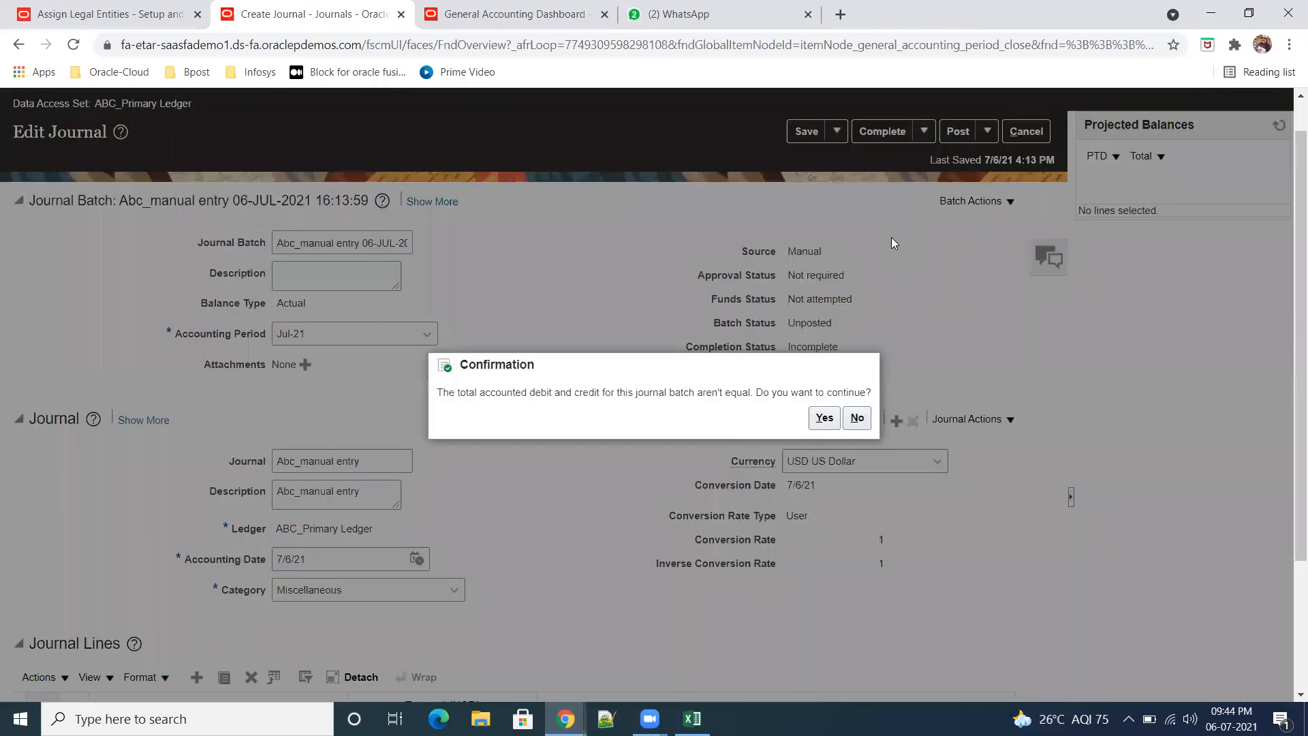
{"action": "left_click", "coordinate": [825, 420]}
{"action": "left_click_drag", "start_coordinate": [726, 323], "coordinate": [807, 327]}
{"action": "left_click_drag", "start_coordinate": [723, 277], "coordinate": [777, 276]}
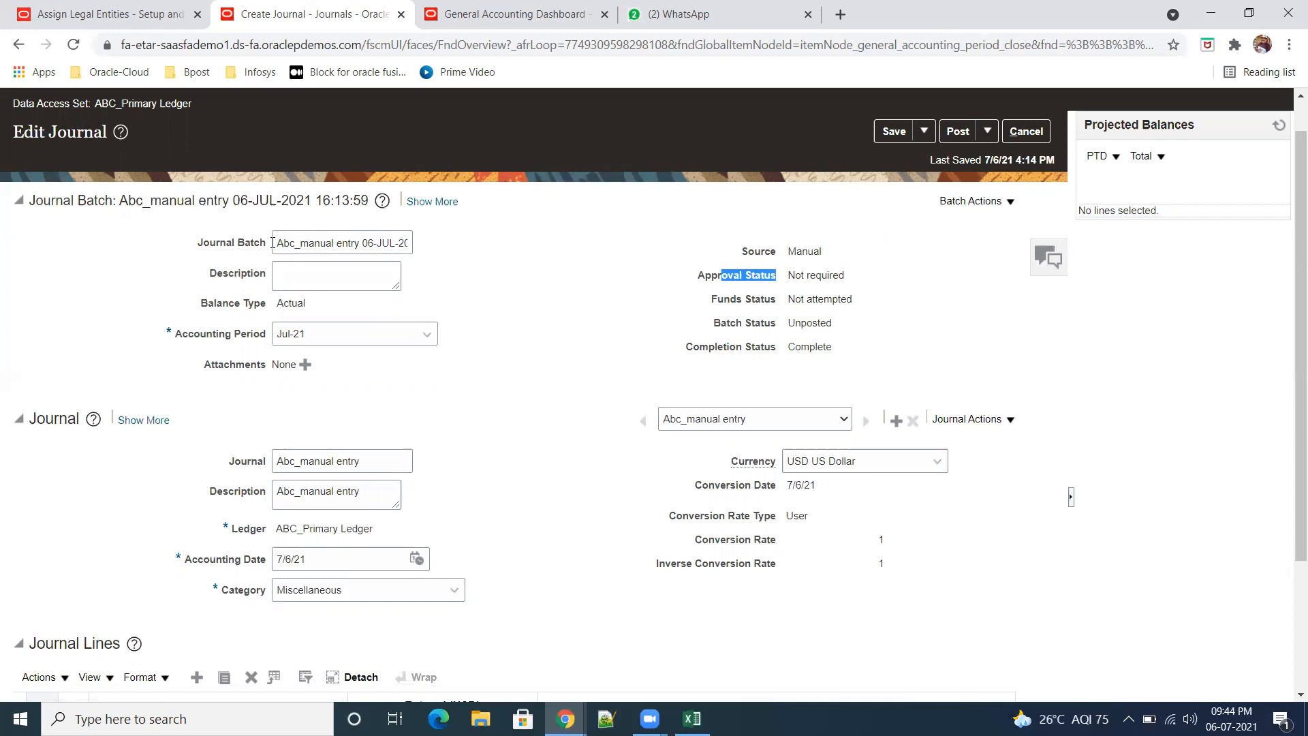
{"action": "left_click_drag", "start_coordinate": [280, 242], "coordinate": [432, 243]}
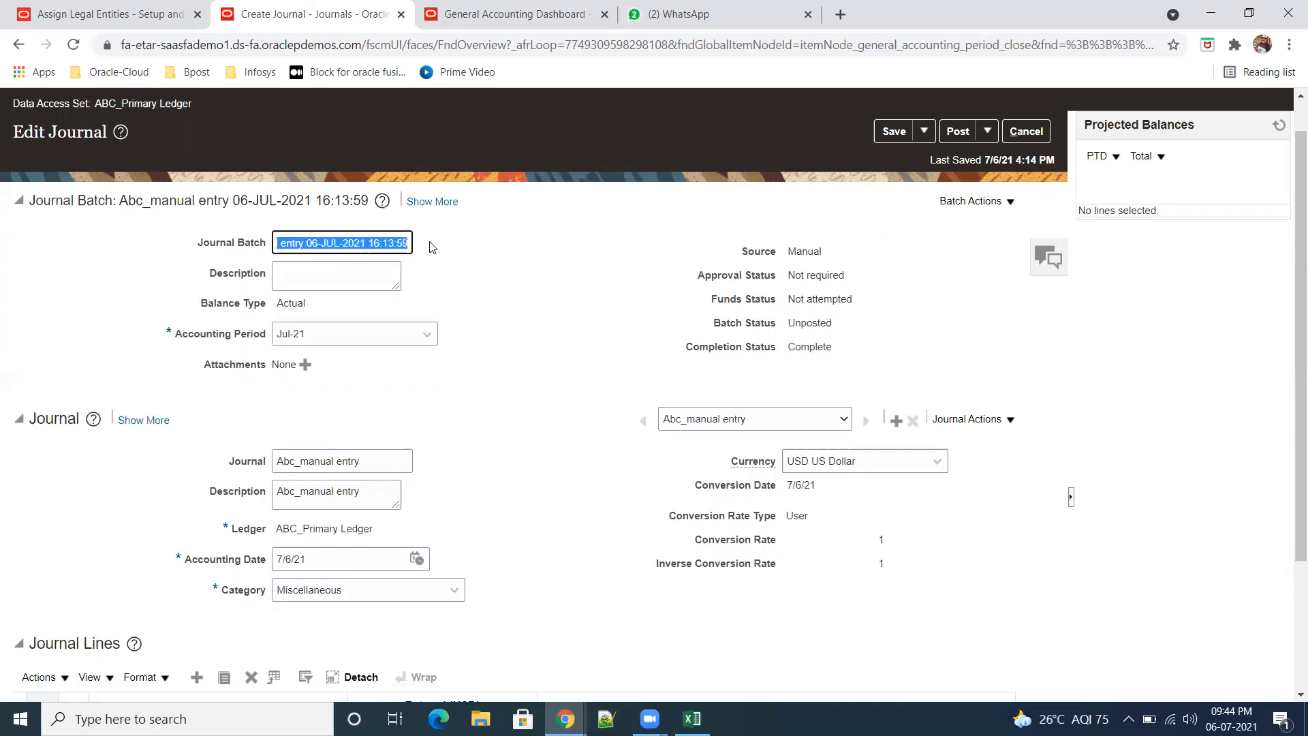
Step: Submit the journal batch for posting and leave the journal to return to the Journals page
{"action": "scroll", "coordinate": [588, 449], "scroll_direction": "down", "scroll_amount": 3}
{"action": "scroll", "coordinate": [605, 448], "scroll_direction": "up", "scroll_amount": 3}
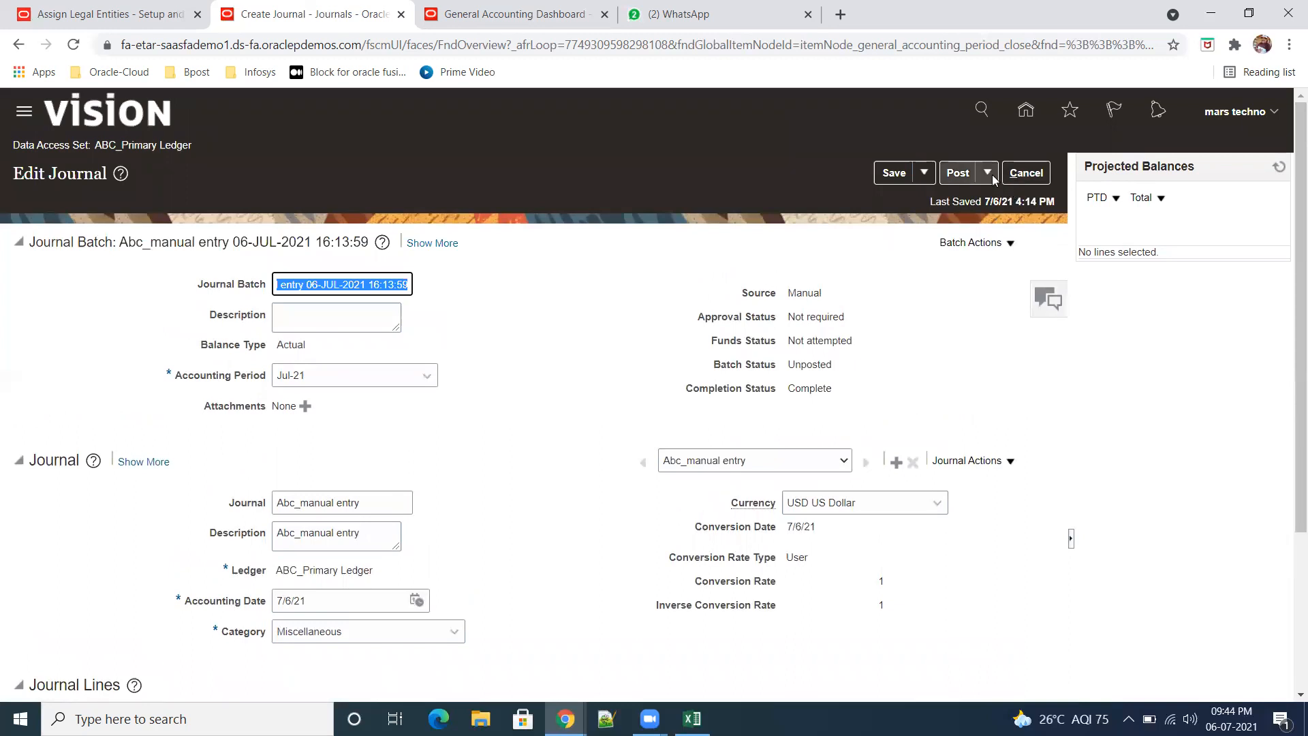
{"action": "left_click", "coordinate": [989, 174]}
{"action": "left_click", "coordinate": [957, 173]}
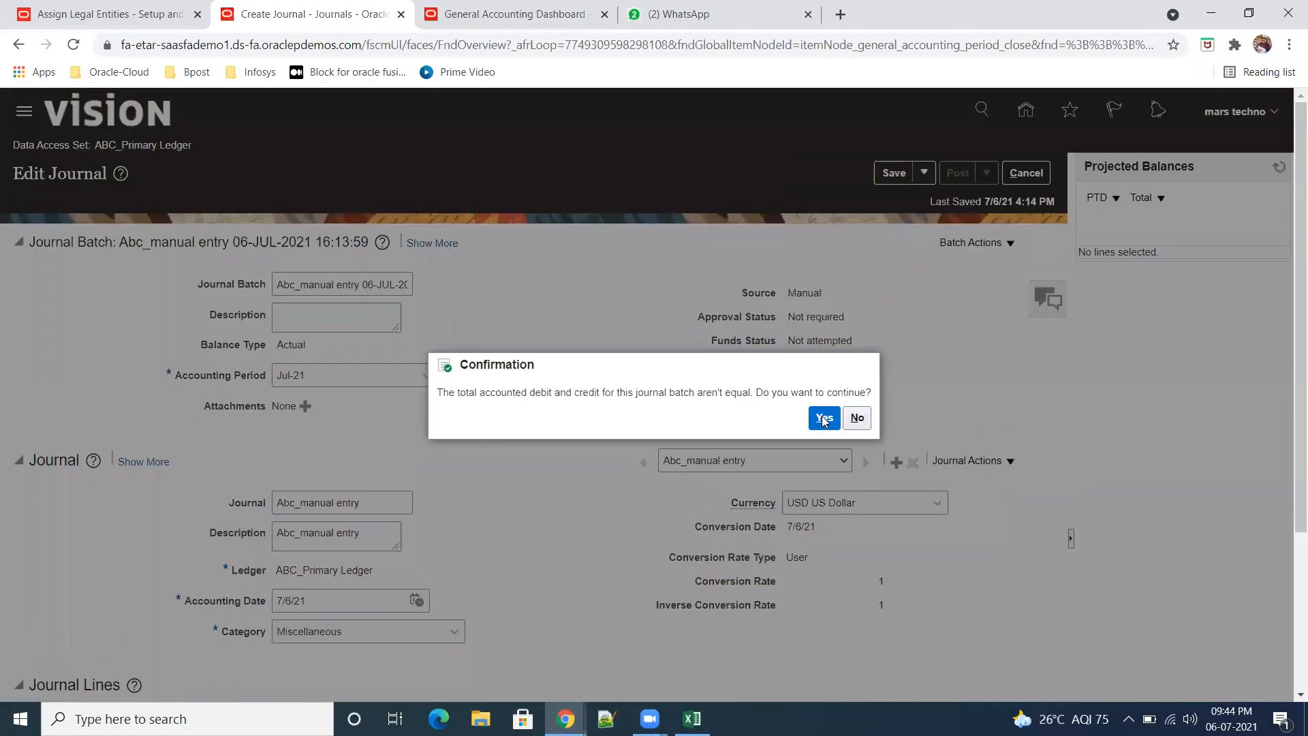
{"action": "left_click", "coordinate": [823, 417]}
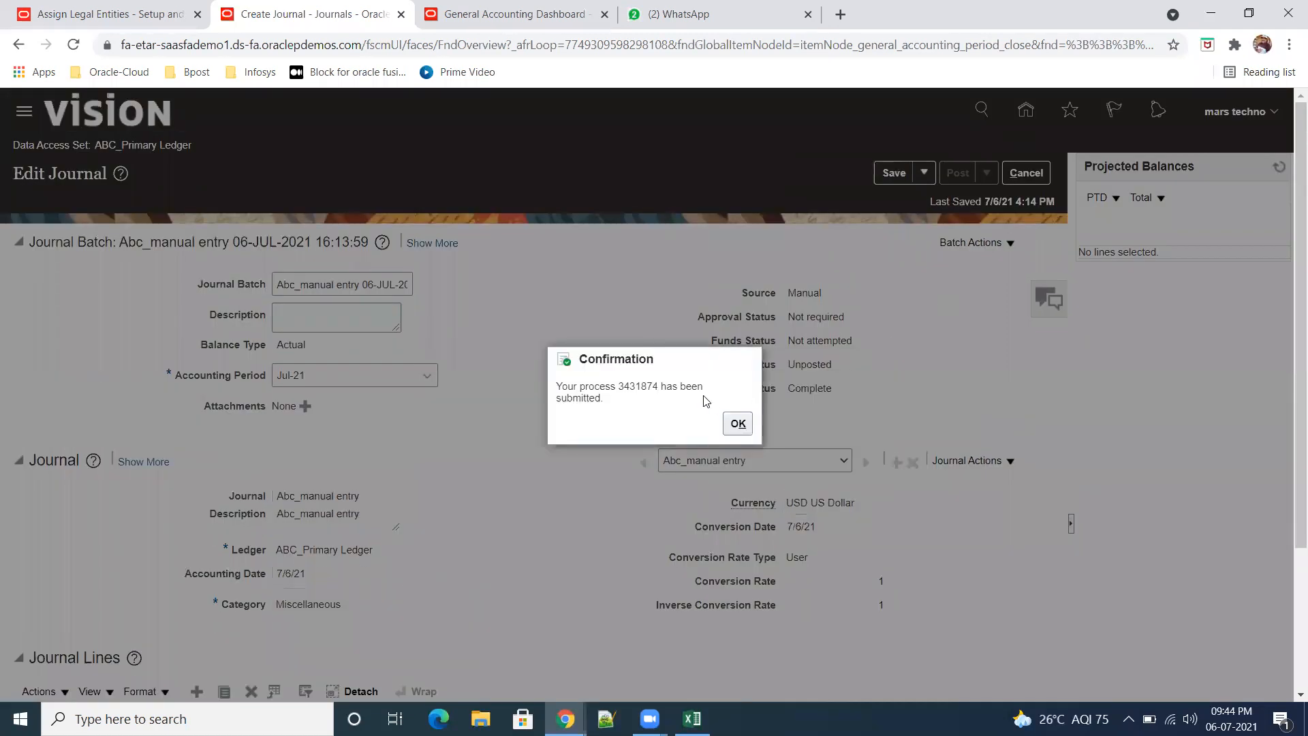
{"action": "left_click", "coordinate": [738, 422]}
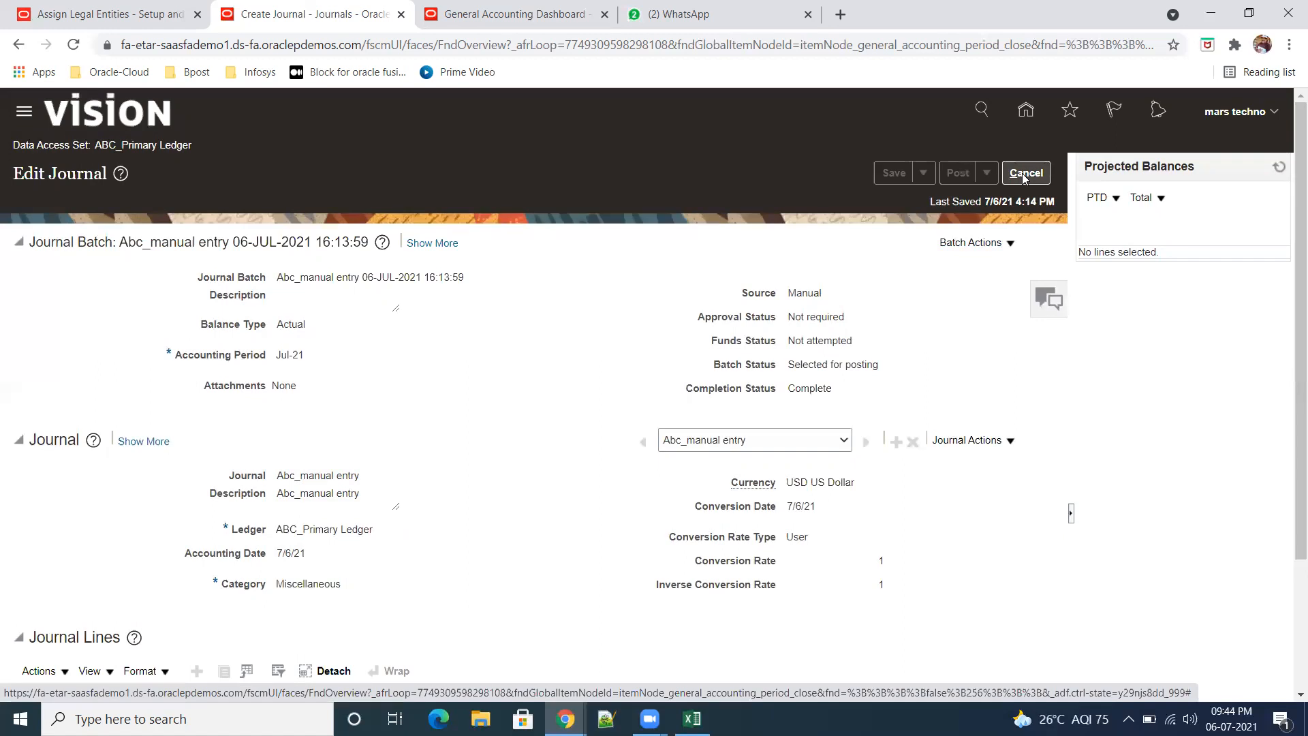
{"action": "left_click", "coordinate": [1025, 174]}
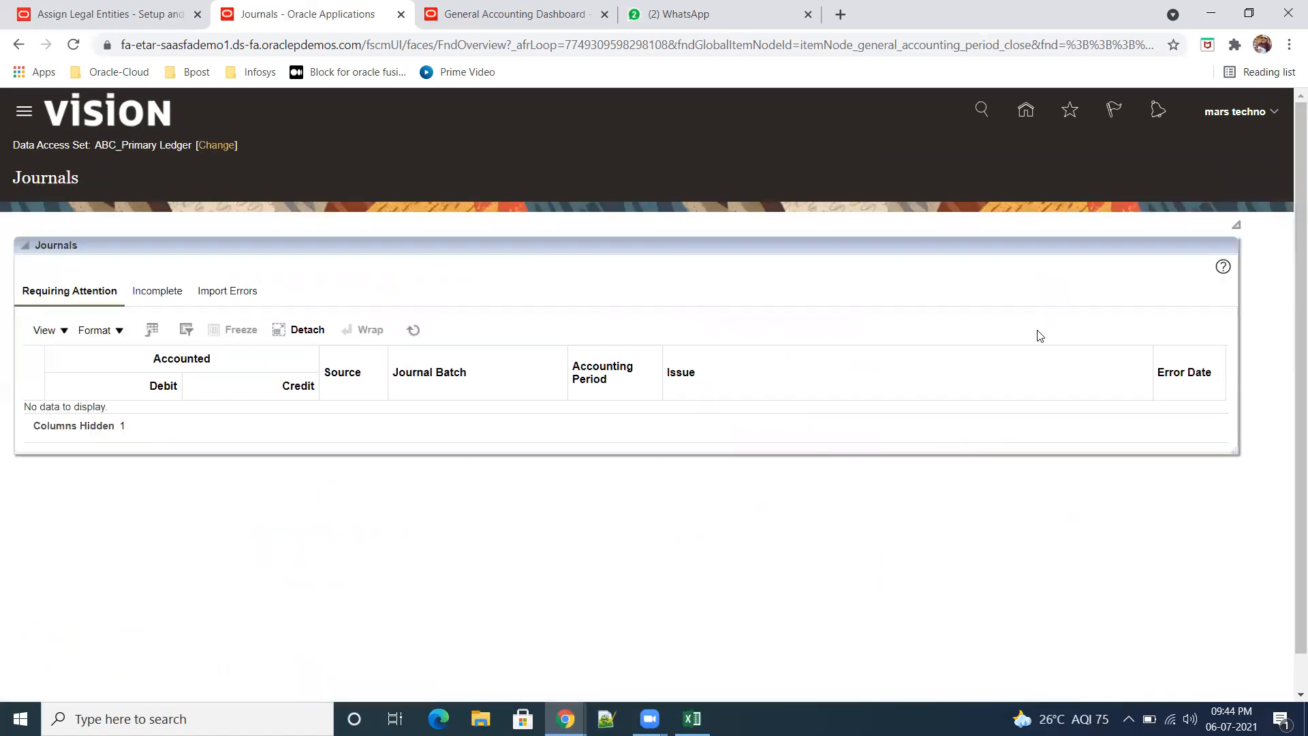
Step: Search Manage Journals for journals starting with "abc" in Jul-21 and open Abc_manual entry
{"action": "left_click", "coordinate": [1276, 277]}
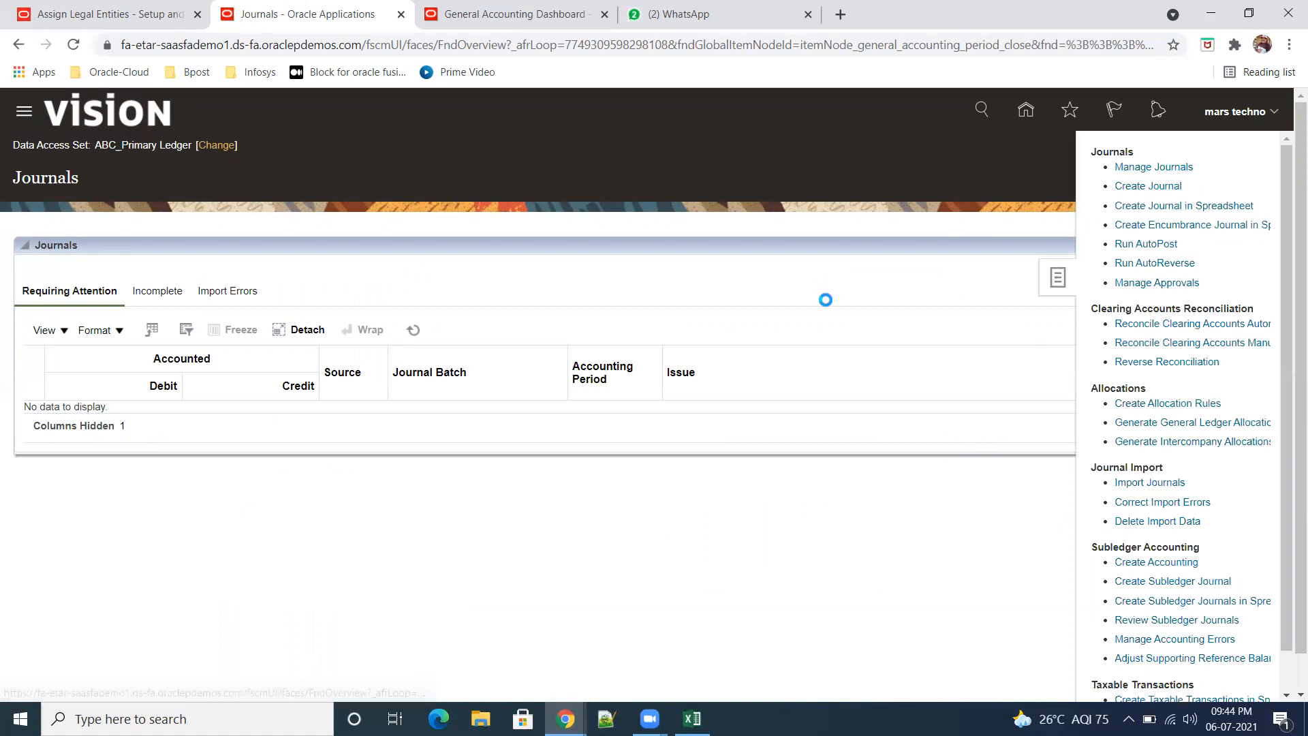
{"action": "left_click", "coordinate": [592, 287]}
{"action": "type", "text": "abc"}
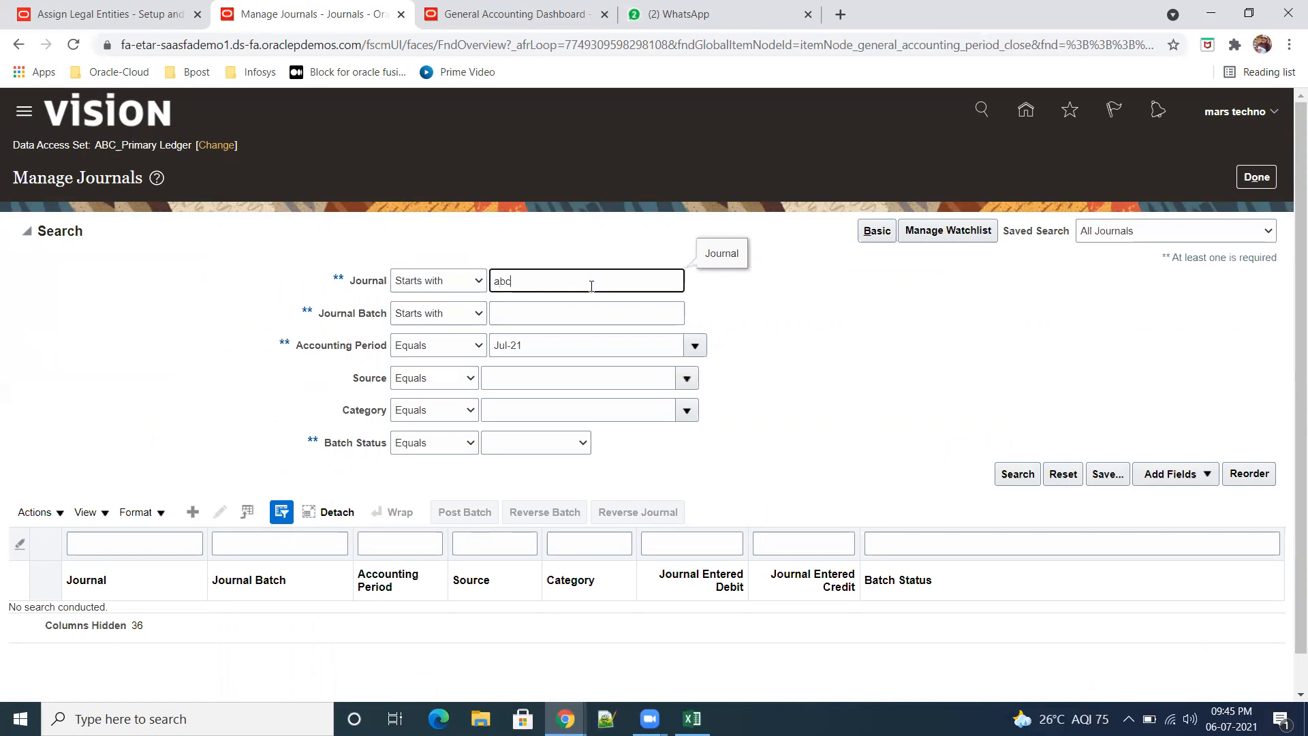
{"action": "left_click", "coordinate": [1018, 474]}
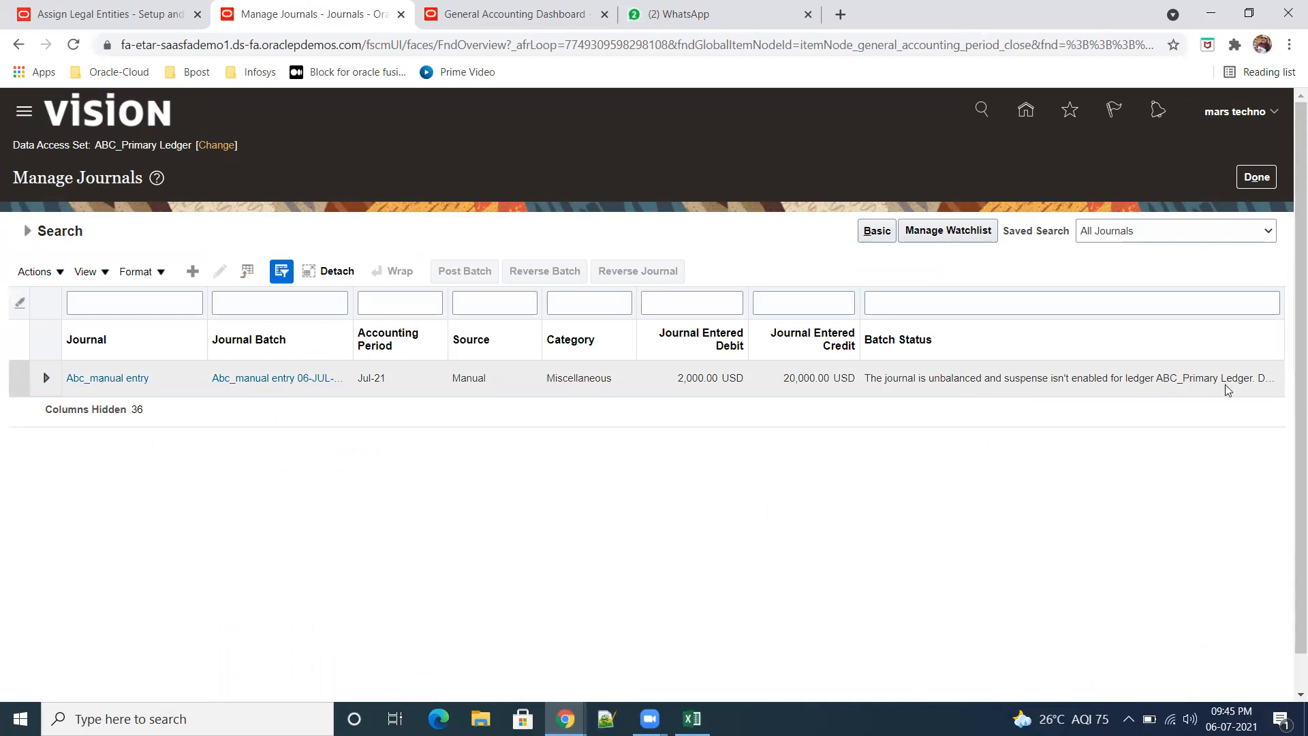
{"action": "left_click", "coordinate": [900, 380]}
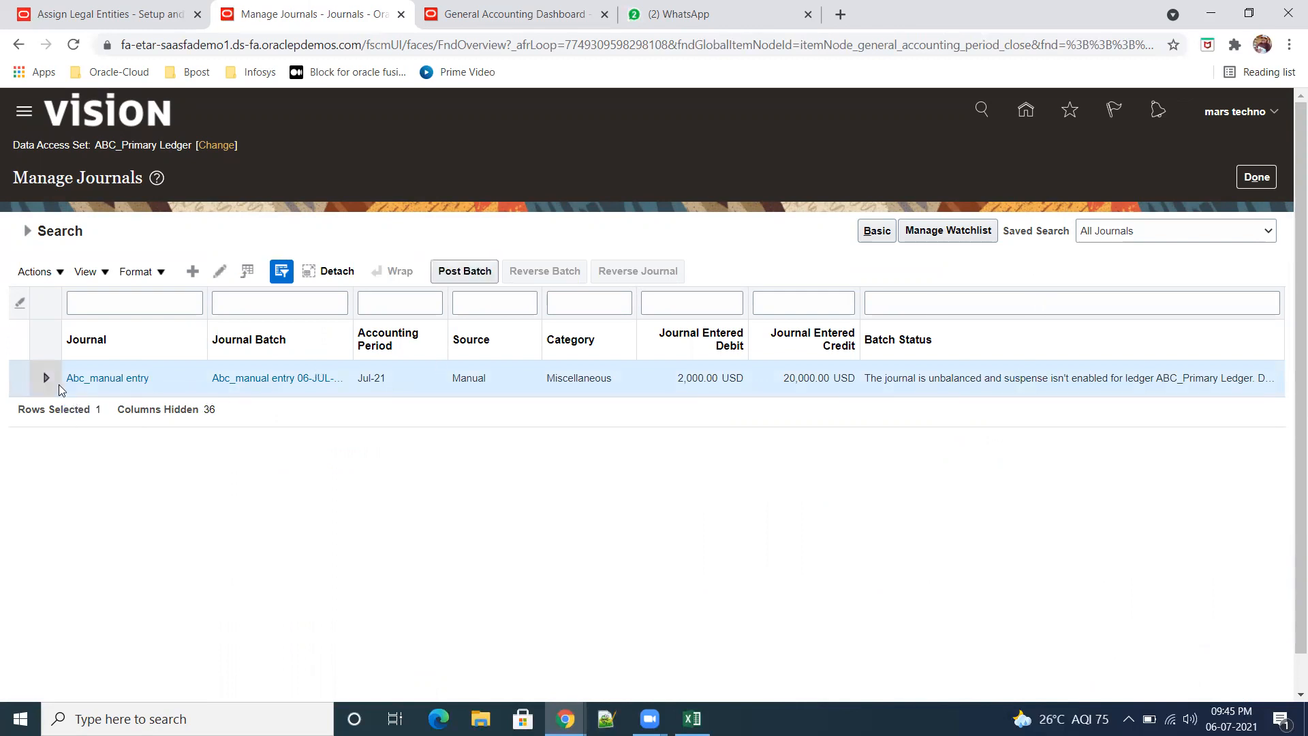
{"action": "left_click", "coordinate": [109, 379]}
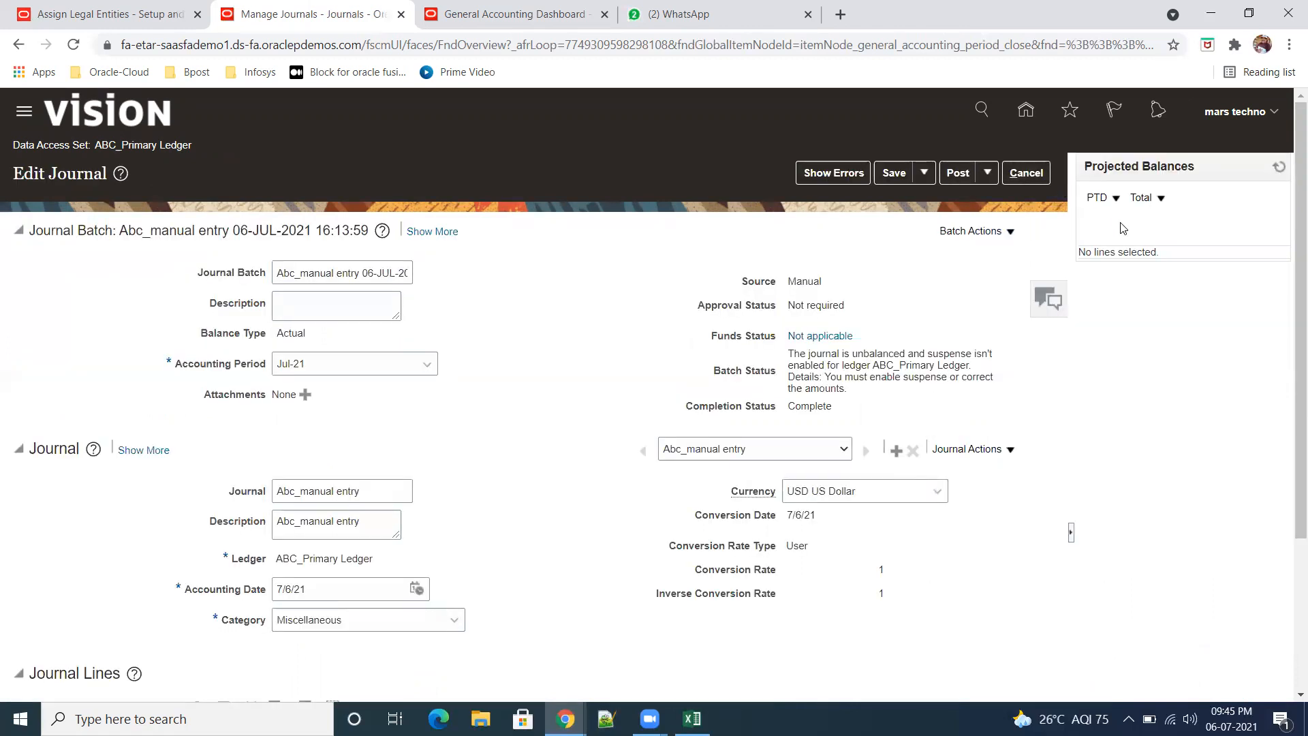
Step: Examine the journal's posting options, projected balance options, line amounts and batch status message
{"action": "left_click", "coordinate": [1115, 198]}
{"action": "left_click", "coordinate": [1162, 198]}
{"action": "left_click", "coordinate": [1224, 190]}
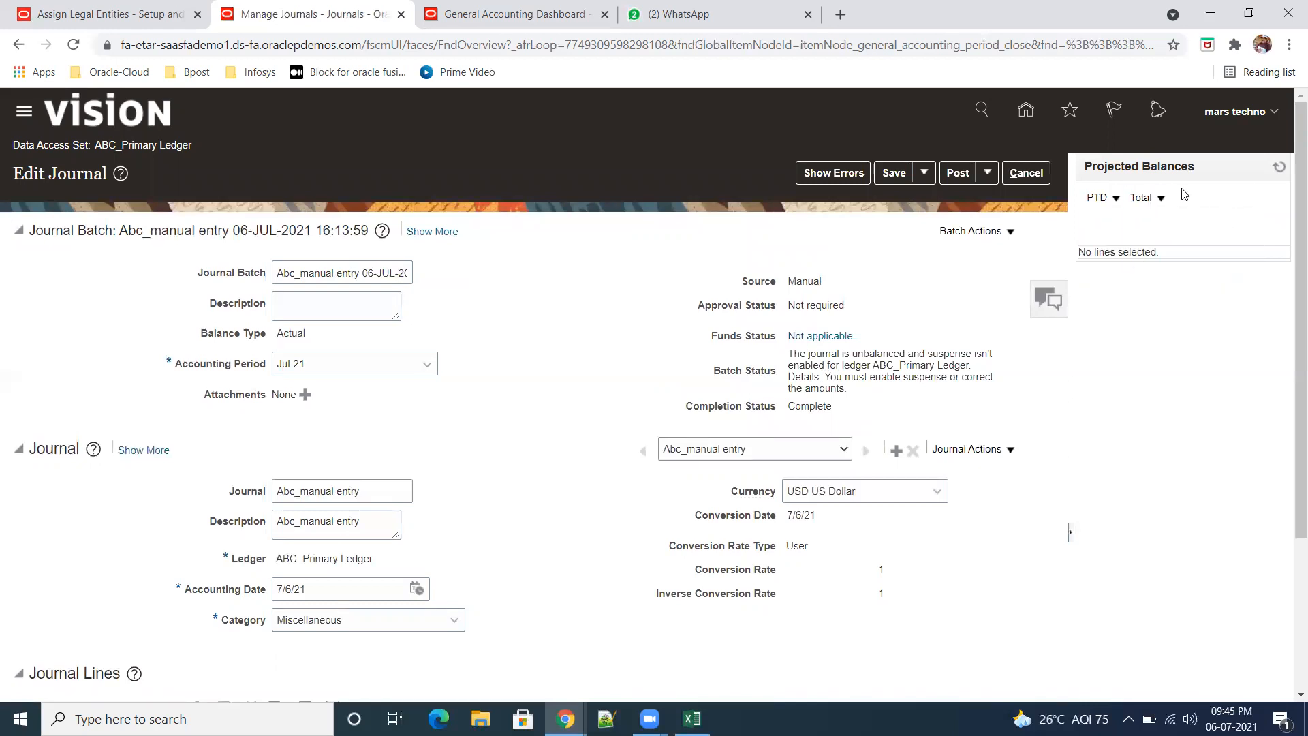
{"action": "left_click", "coordinate": [990, 175]}
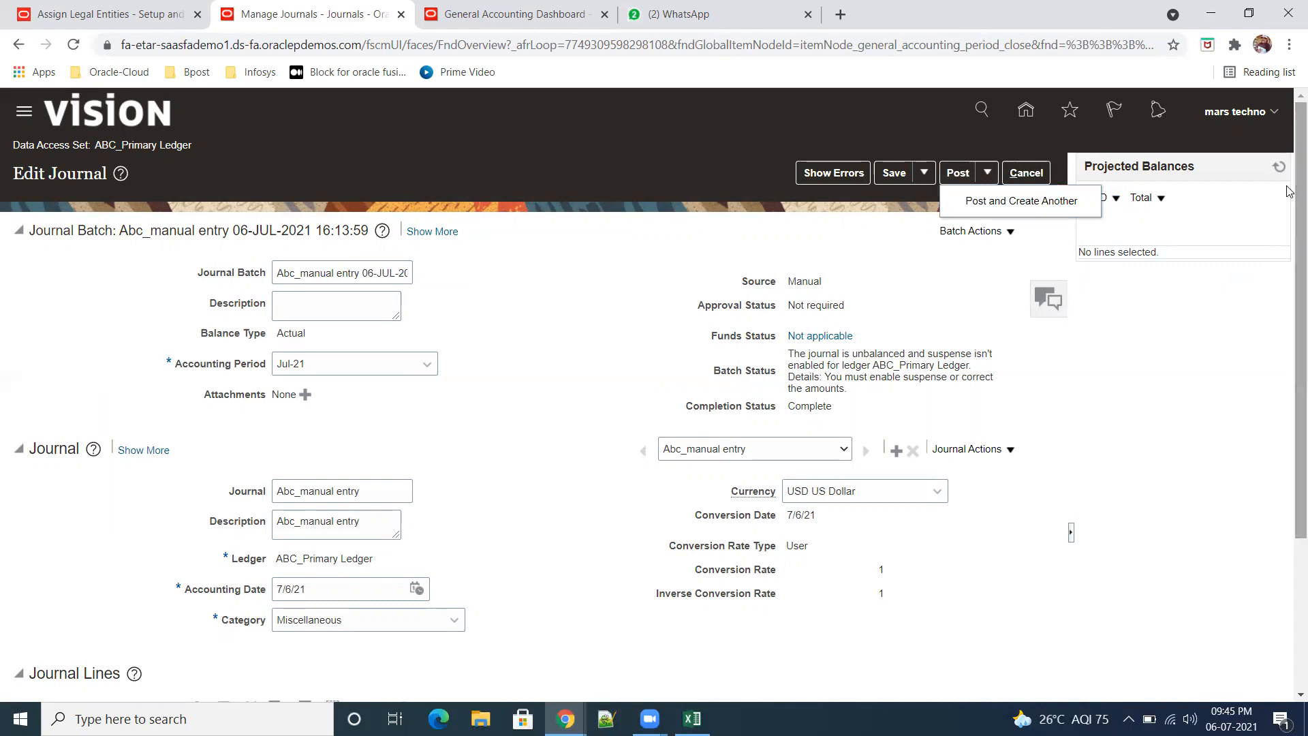
{"action": "scroll", "coordinate": [992, 463], "scroll_direction": "down", "scroll_amount": 3}
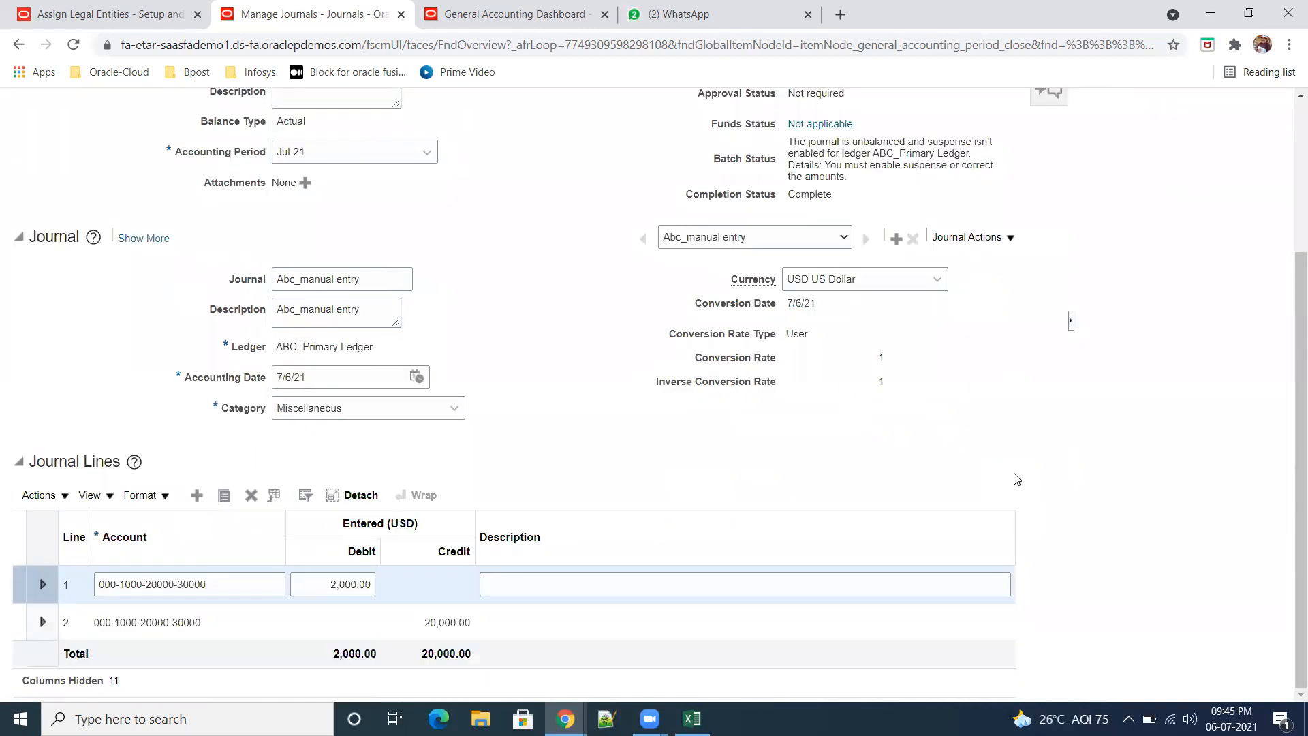
{"action": "scroll", "coordinate": [1023, 482], "scroll_direction": "up", "scroll_amount": 3}
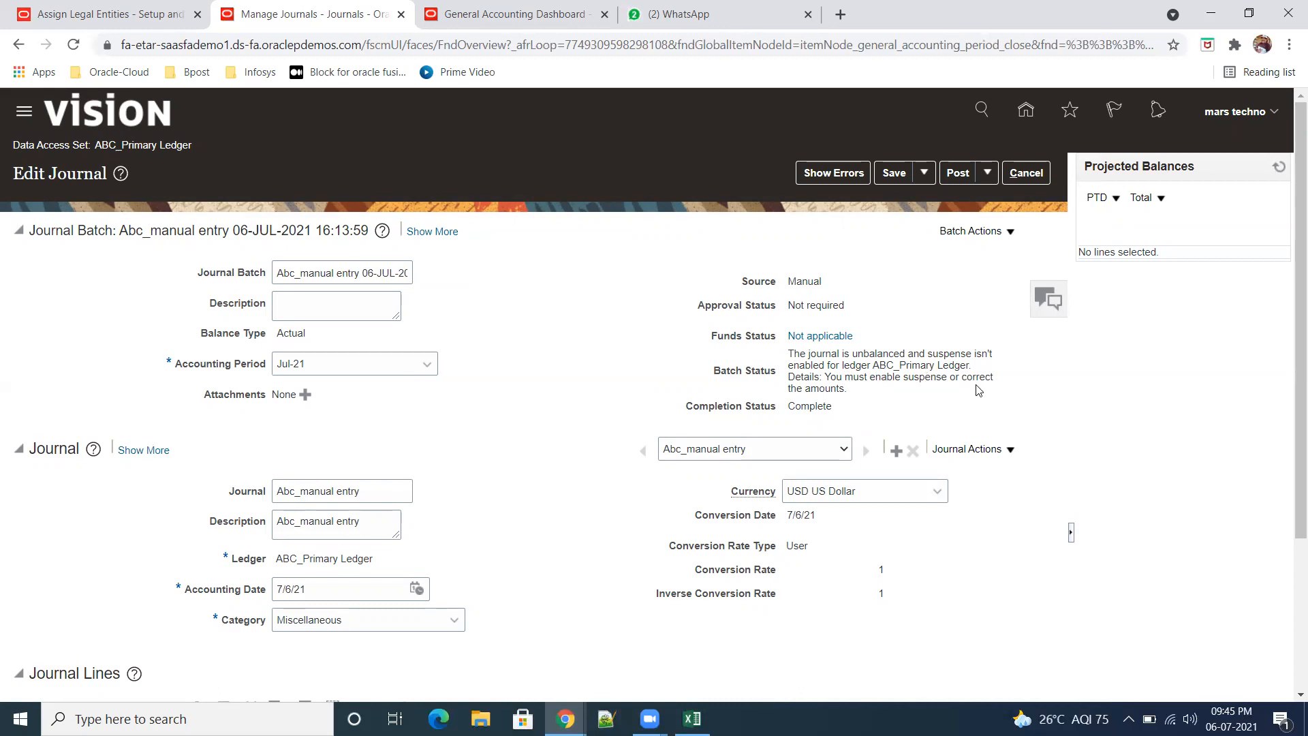
{"action": "left_click_drag", "start_coordinate": [854, 395], "coordinate": [790, 355]}
{"action": "left_click", "coordinate": [874, 394]}
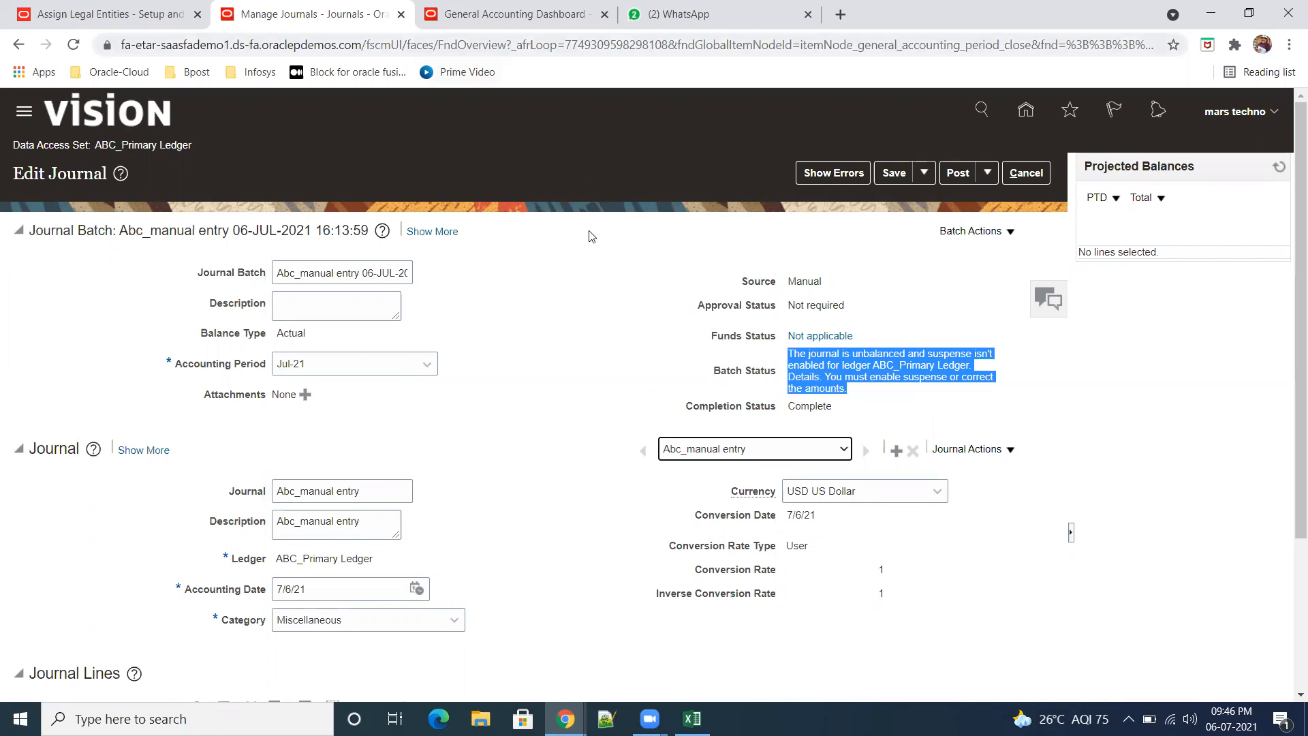
Step: Close the General Accounting Dashboard tab and take the browser window with the journal out of its maximized state
{"action": "left_click", "coordinate": [518, 14]}
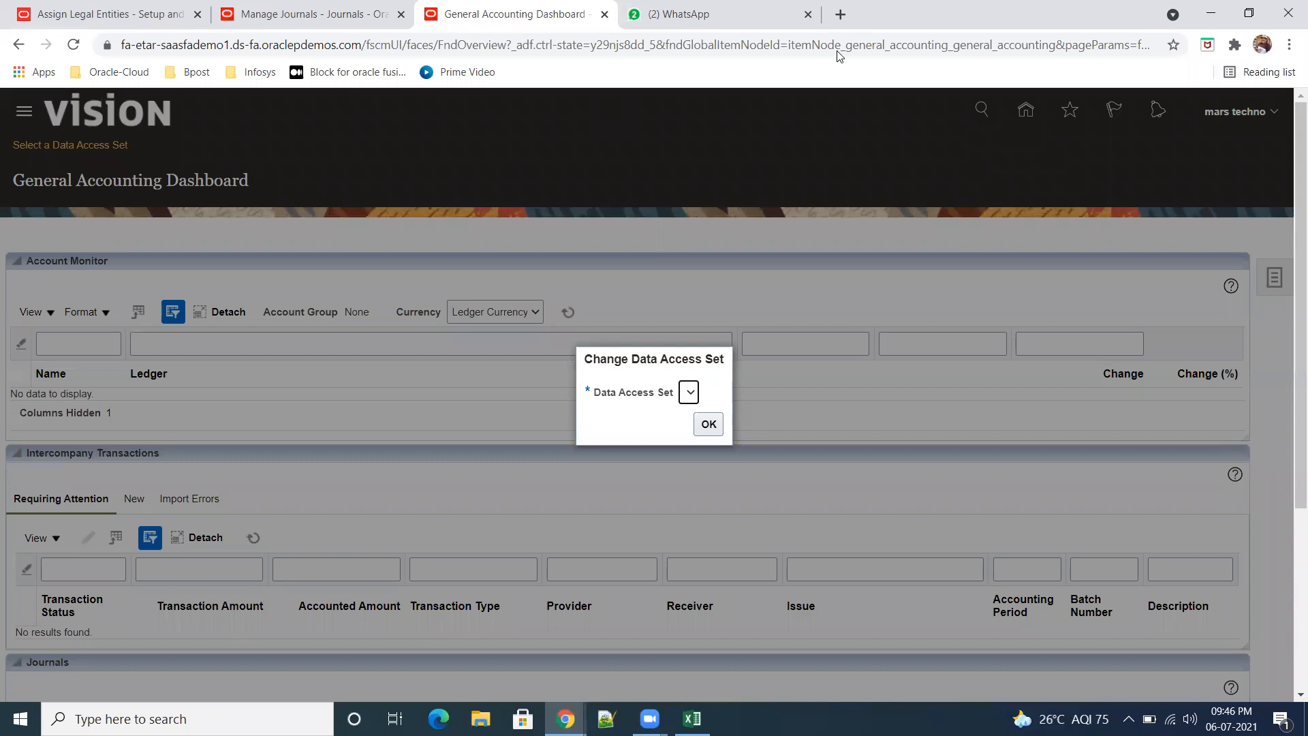
{"action": "left_click_drag", "start_coordinate": [880, 15], "coordinate": [932, 71]}
{"action": "left_click", "coordinate": [775, 73]}
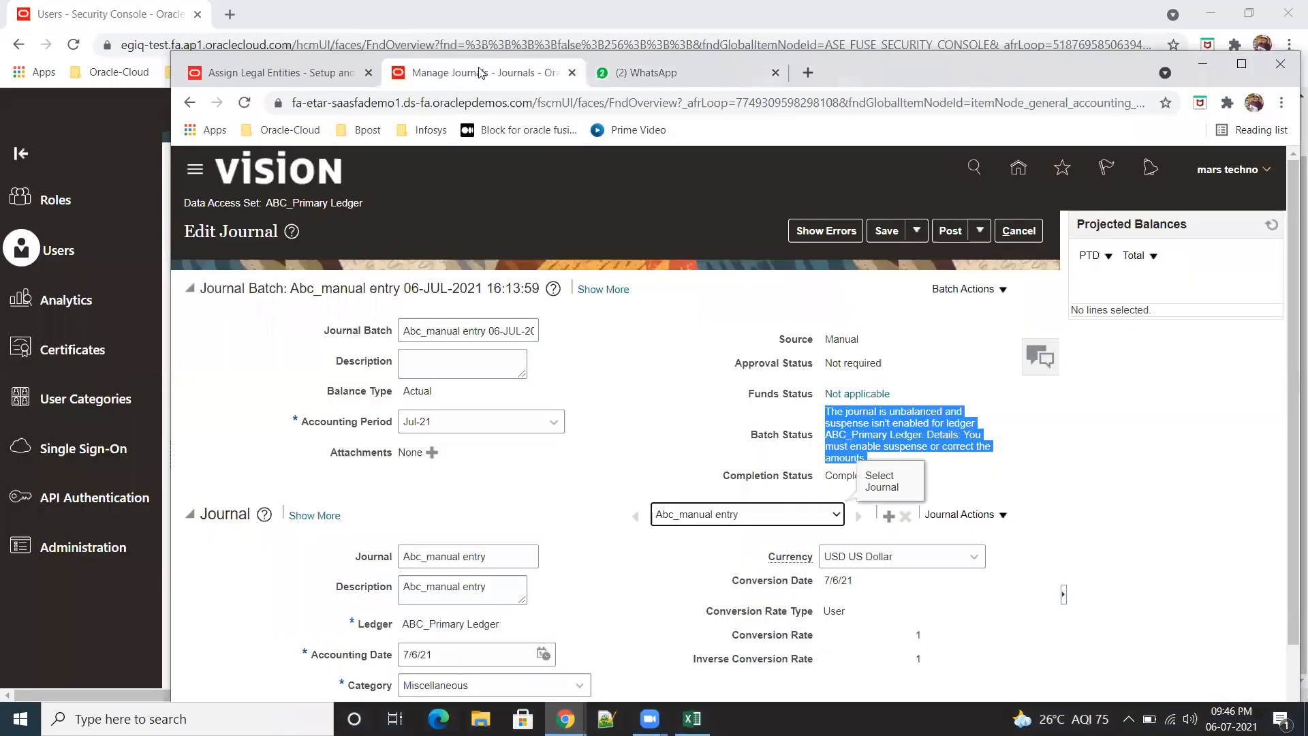
Step: Maximize the browser window, cancel out of the journal, leave Manage Journals and return to the home page
{"action": "left_click", "coordinate": [1242, 63]}
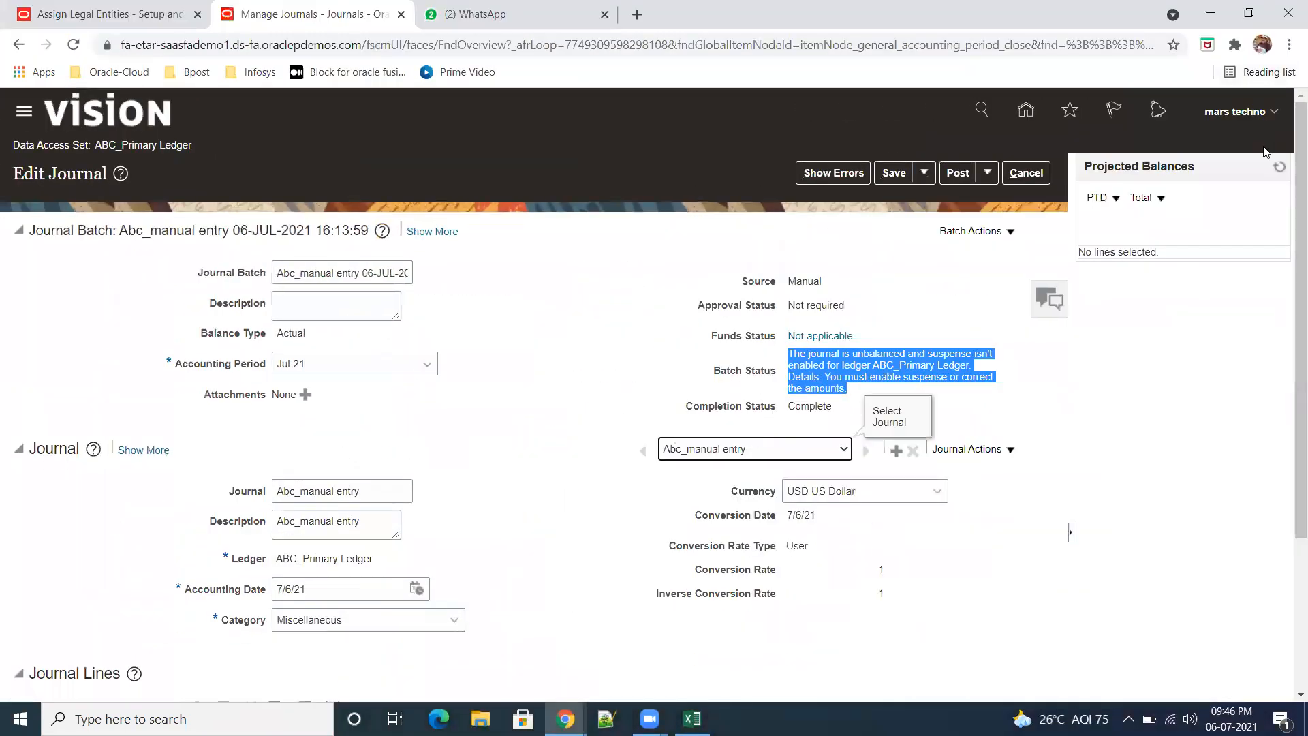
{"action": "left_click", "coordinate": [1026, 174]}
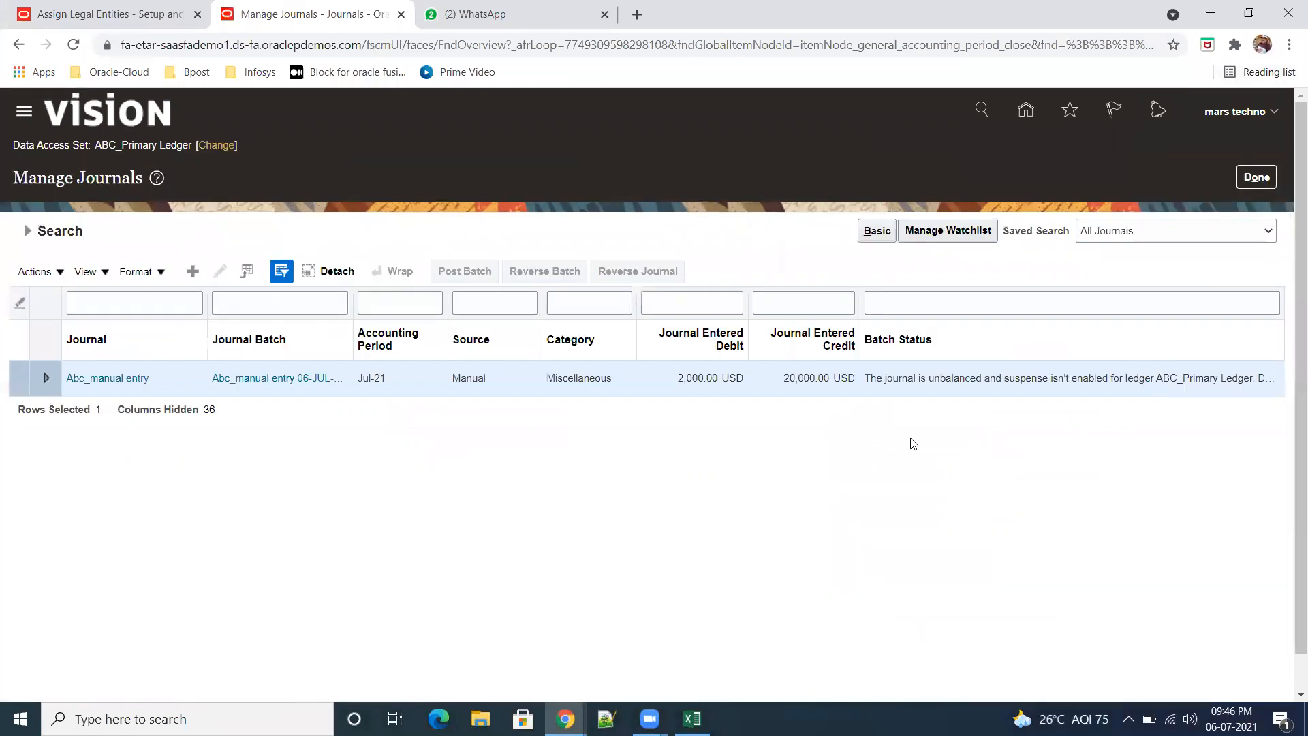
{"action": "left_click", "coordinate": [1257, 177]}
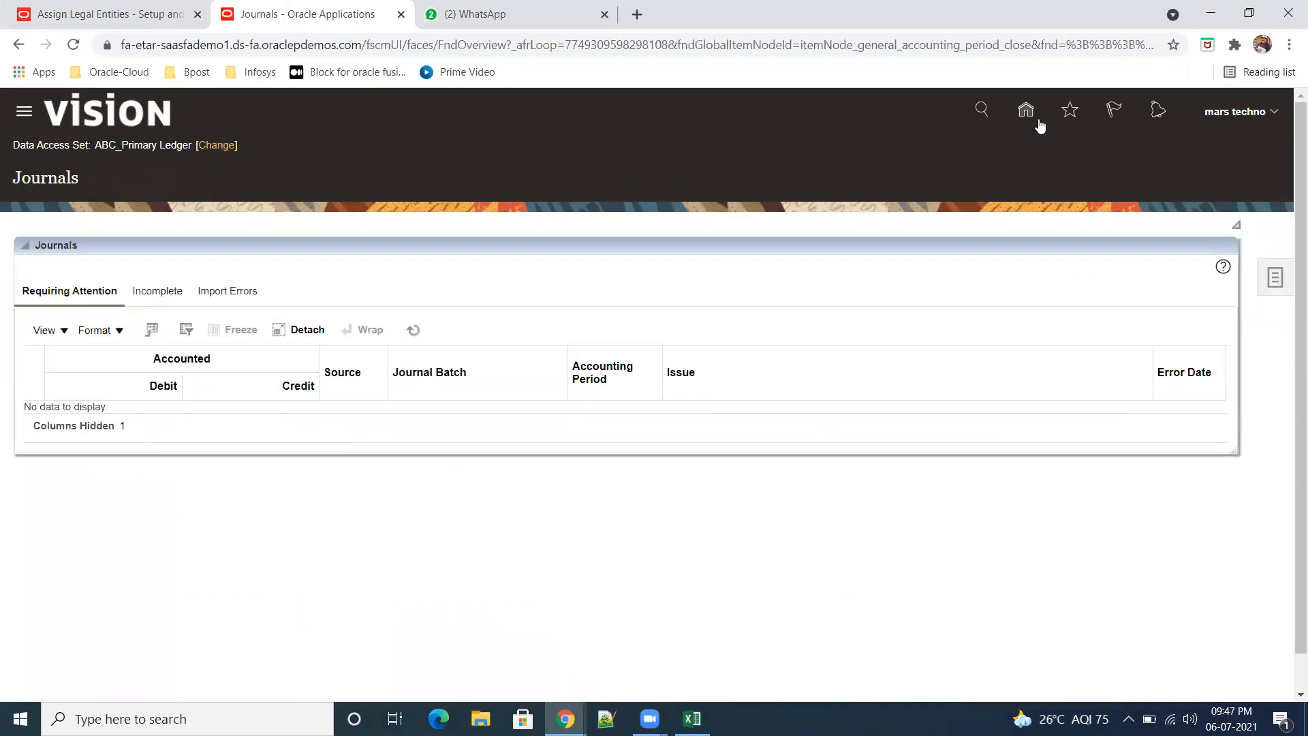
{"action": "left_click", "coordinate": [1028, 115]}
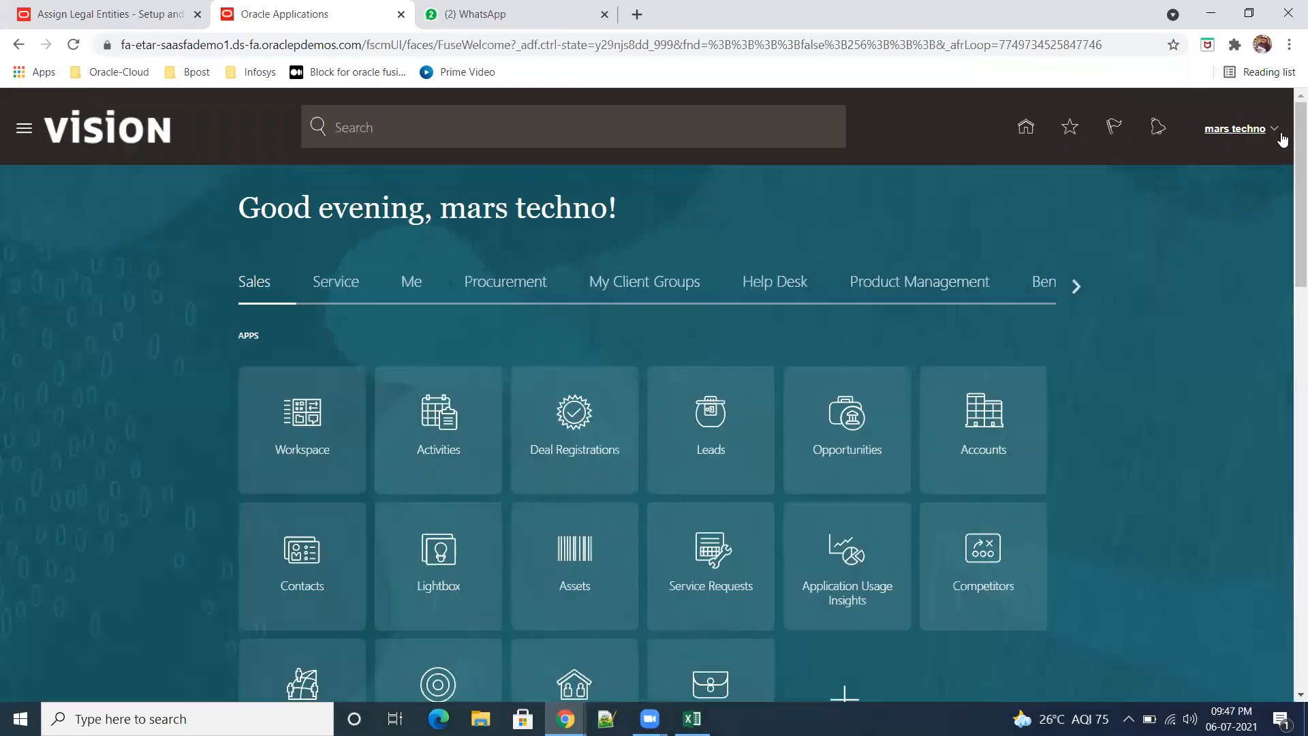
Step: In Setup and Maintenance, search the tasks for "Manage data" and open Manage Data Access for Users
{"action": "left_click", "coordinate": [1270, 128]}
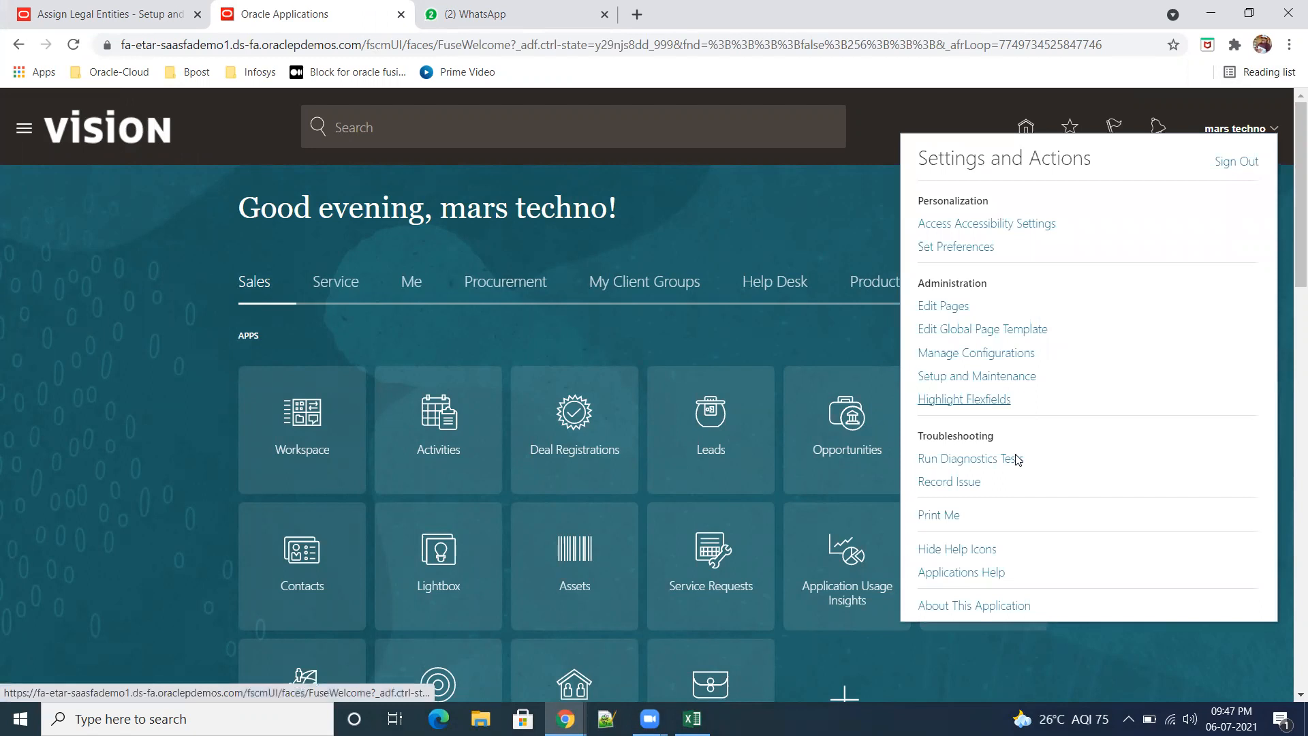
{"action": "left_click", "coordinate": [1001, 378]}
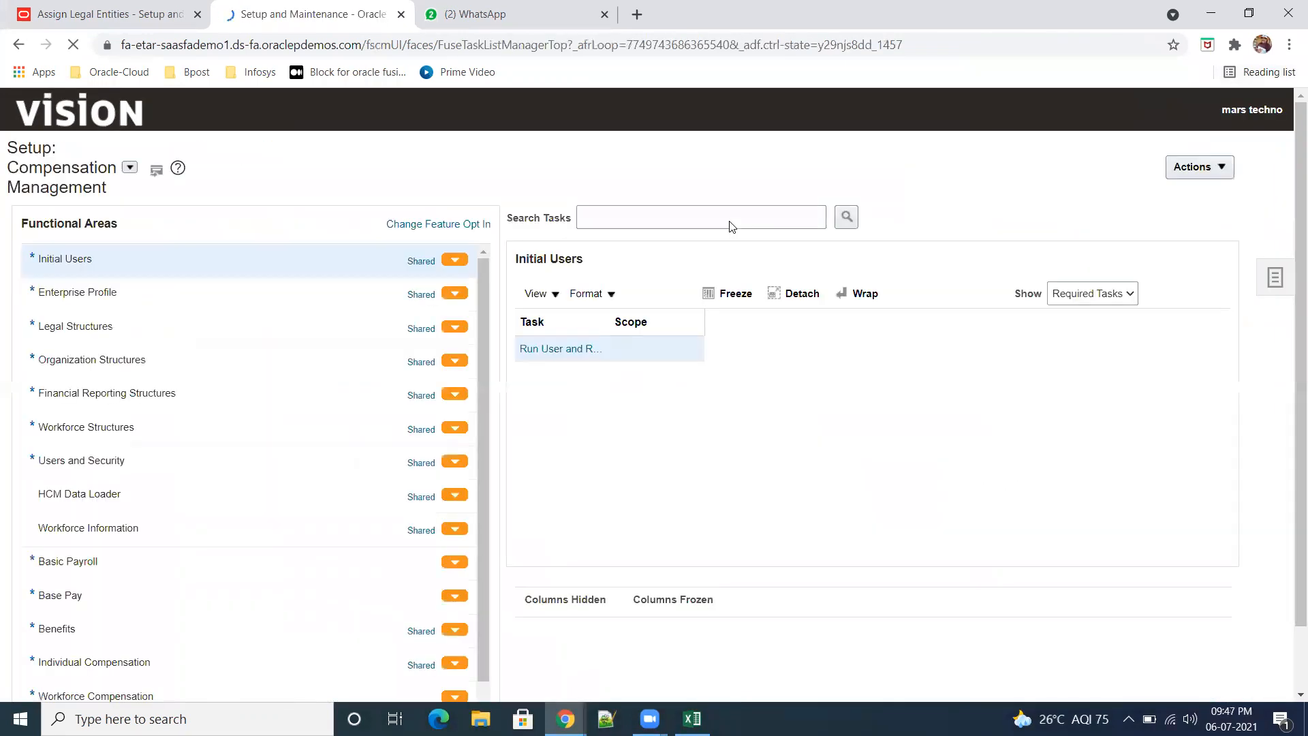
{"action": "left_click", "coordinate": [1277, 289]}
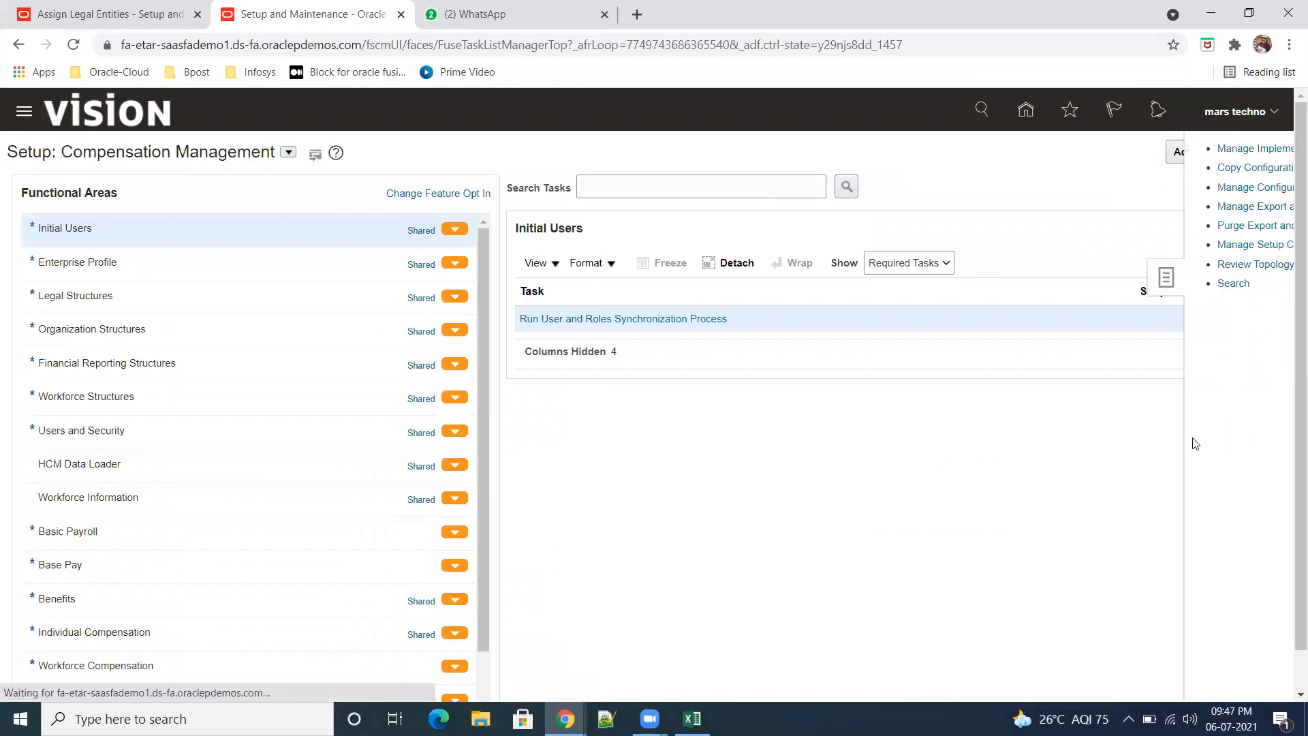
{"action": "left_click", "coordinate": [307, 185]}
{"action": "type", "text": "Manage data"}
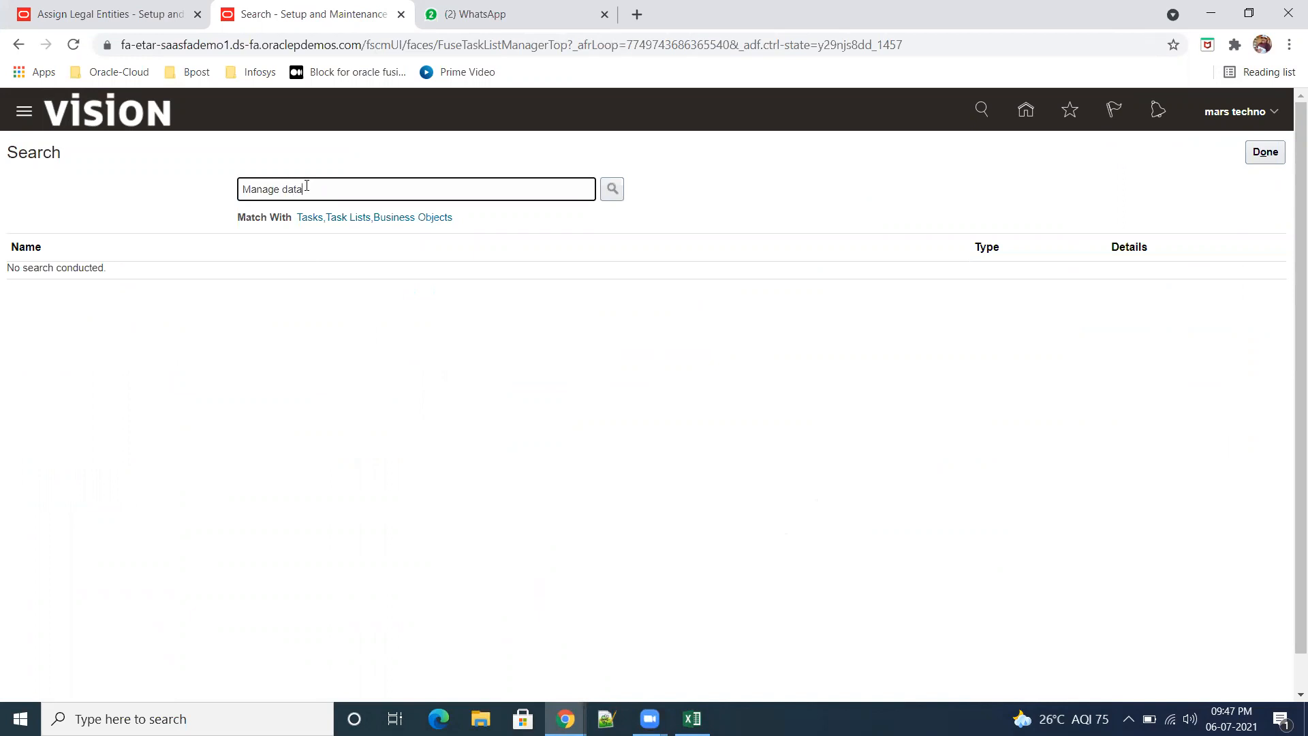
{"action": "key", "text": "Return"}
{"action": "left_click", "coordinate": [109, 326]}
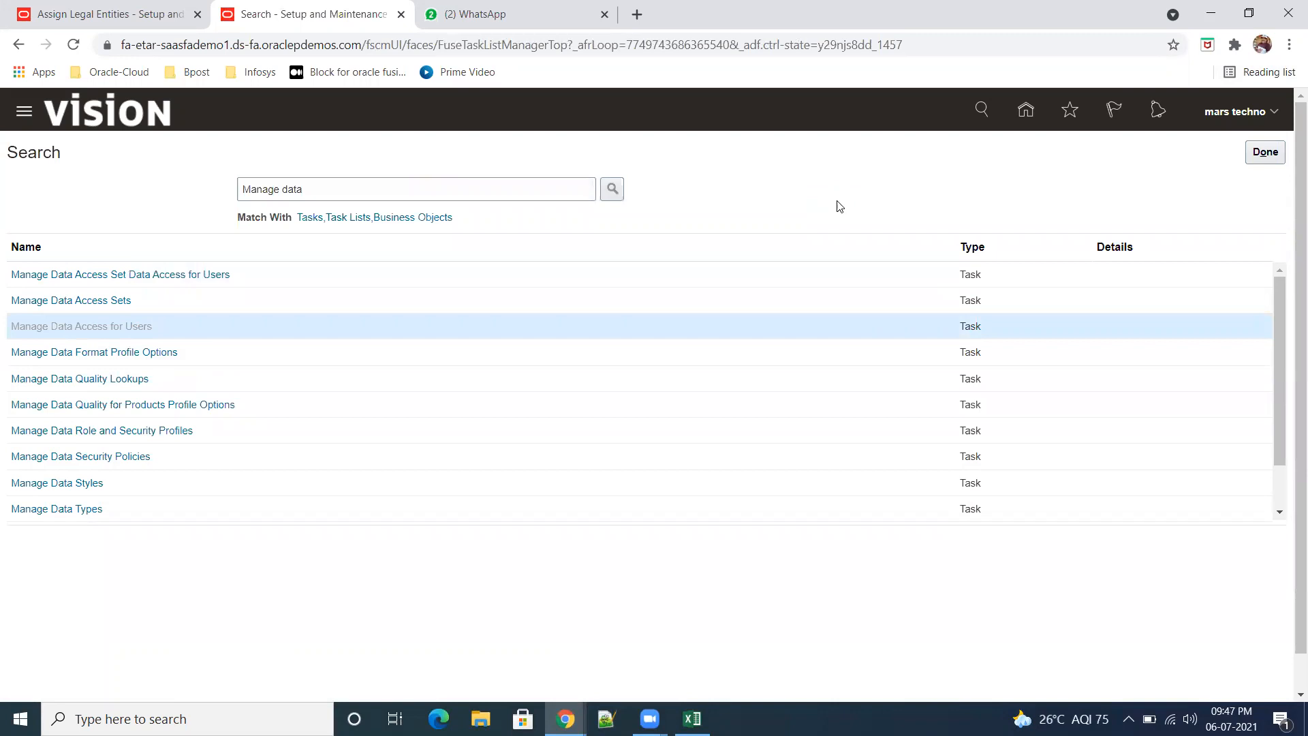
Step: Add a new data access entry for the user and assign it the General Accountant role
{"action": "left_click", "coordinate": [133, 413]}
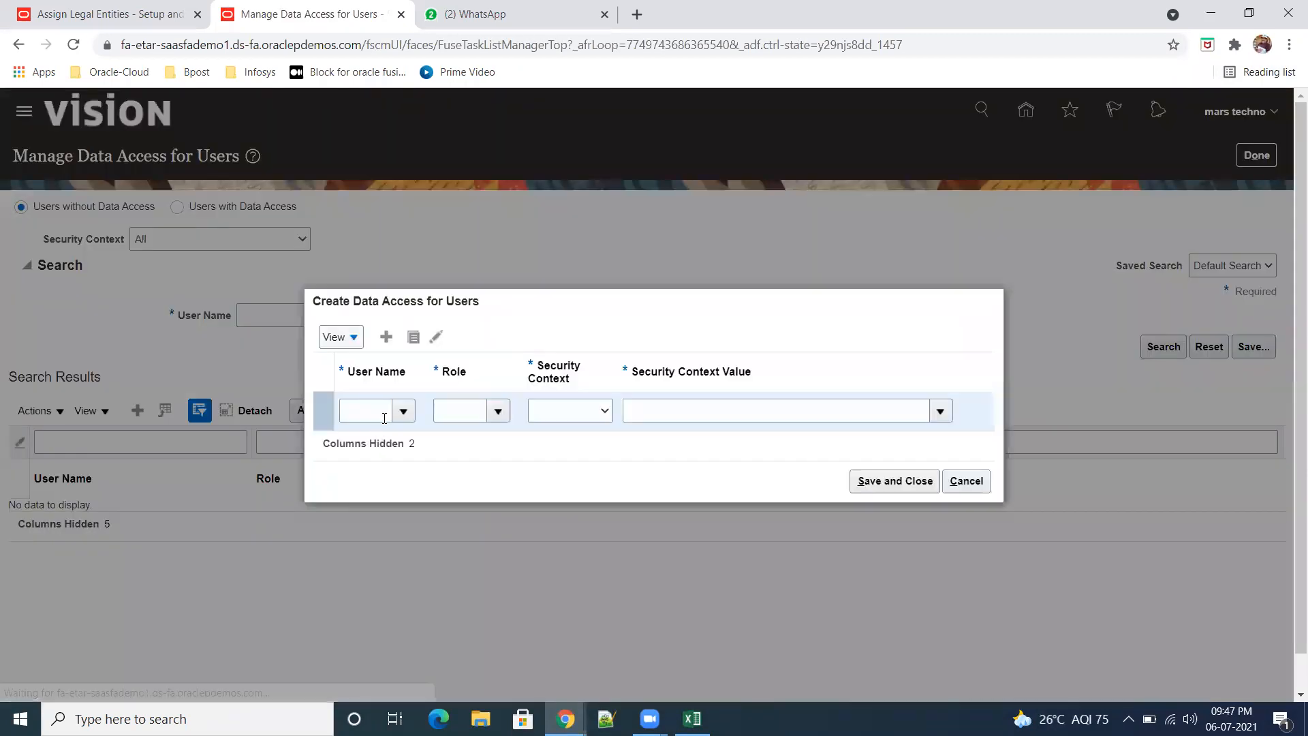
{"action": "left_click", "coordinate": [387, 411]}
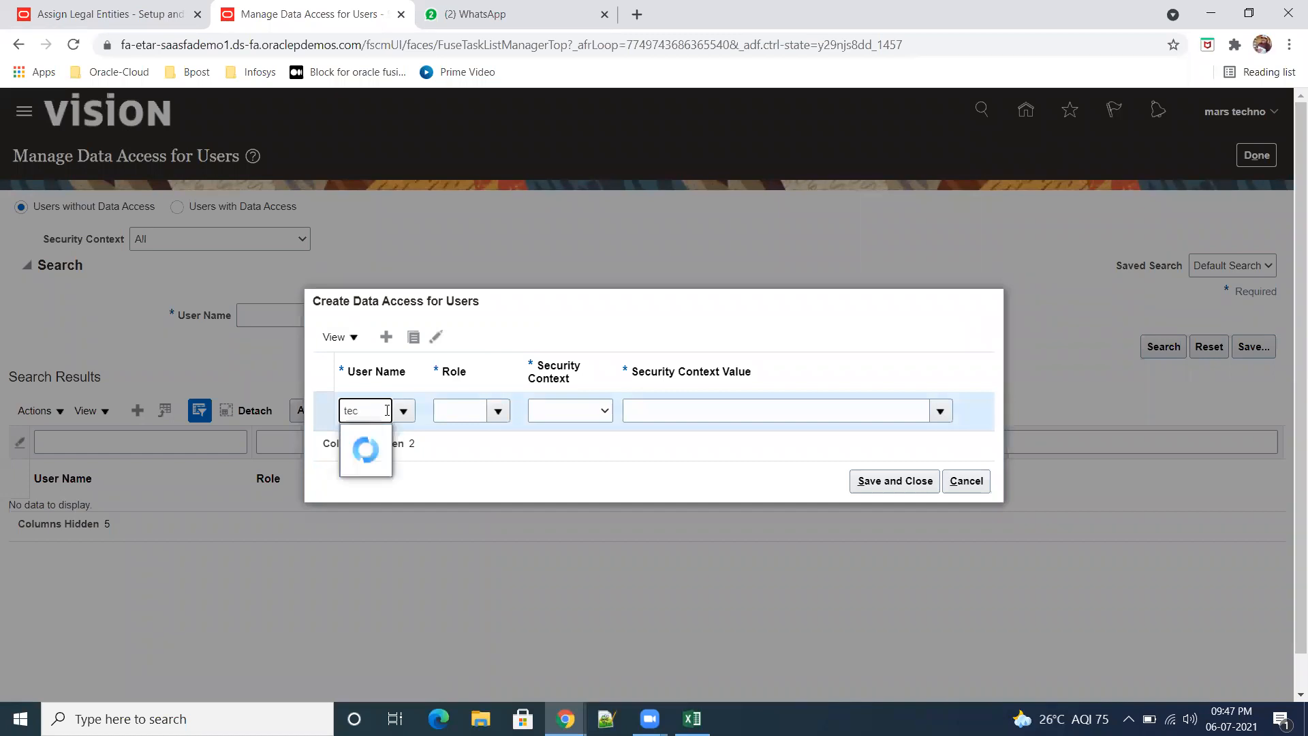
{"action": "left_click", "coordinate": [398, 437]}
{"action": "left_click", "coordinate": [449, 408]}
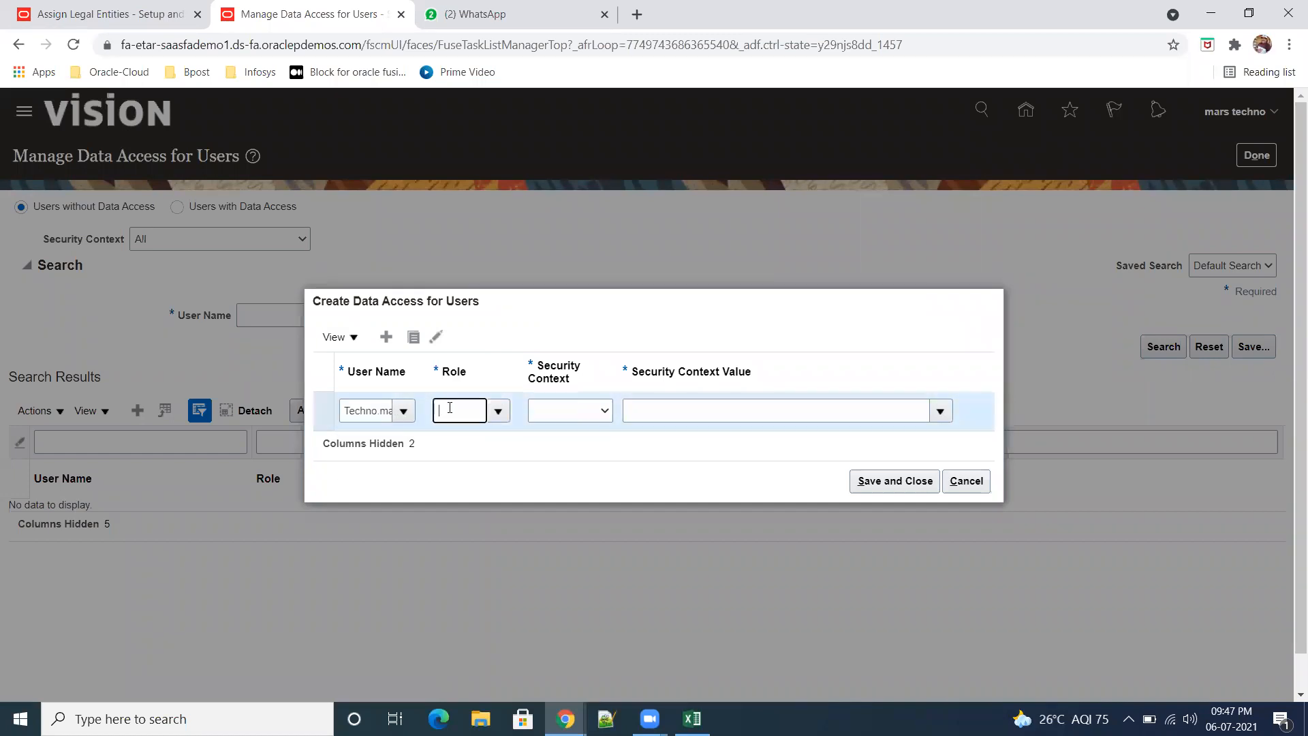
{"action": "type", "text": "general"}
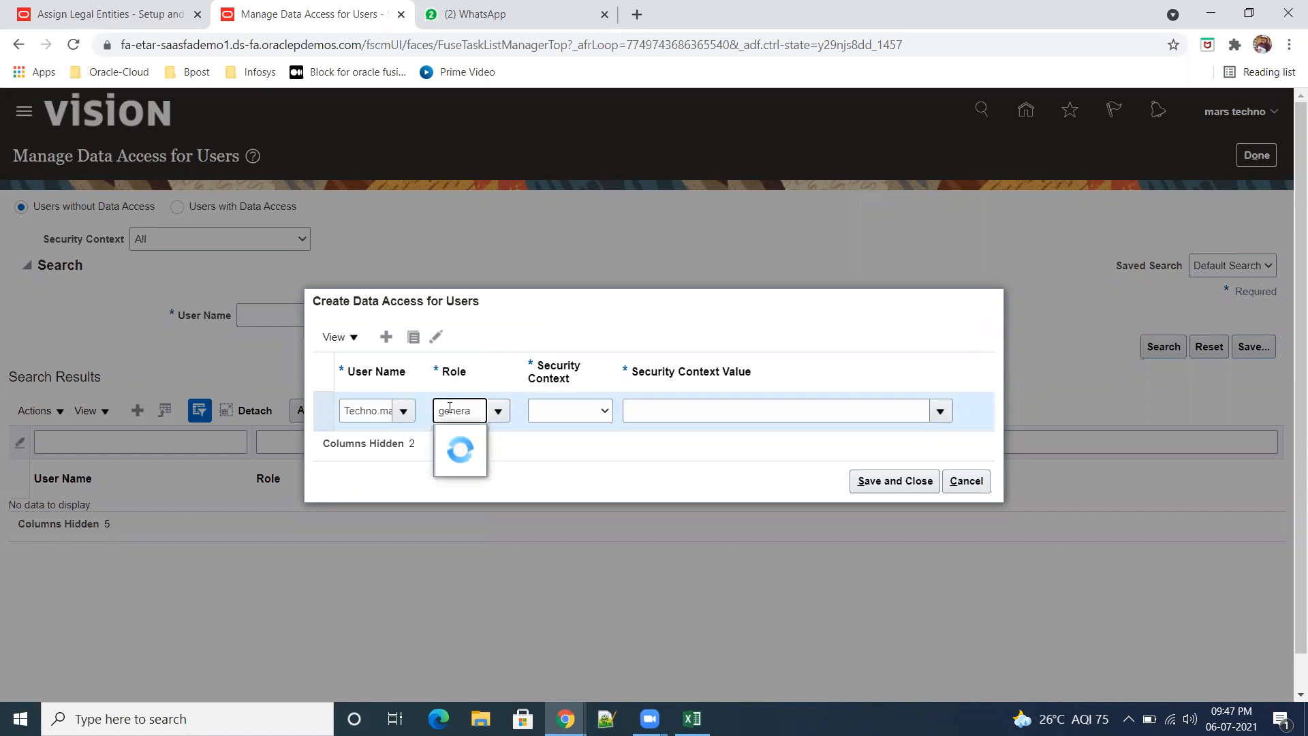
{"action": "left_click", "coordinate": [488, 441]}
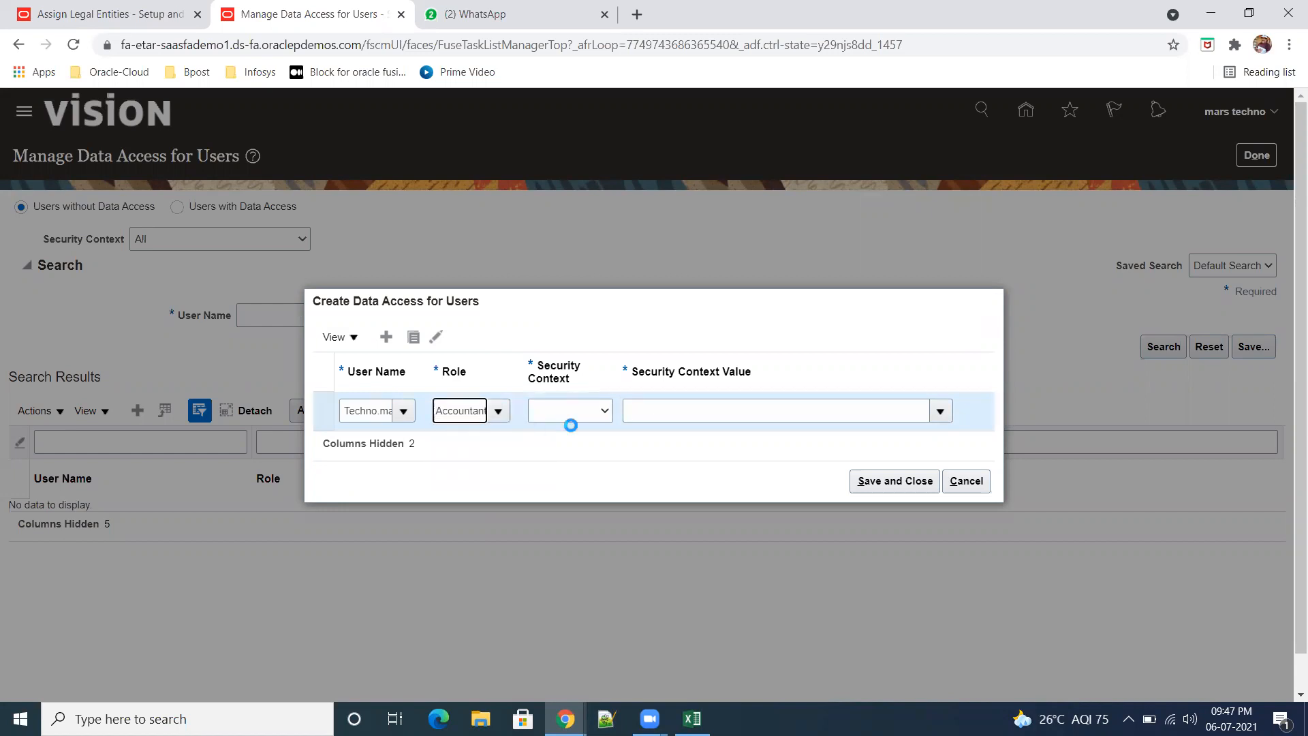
Step: Set the entry's security context to Data access set with the value SR01 US US, and save it
{"action": "left_click", "coordinate": [606, 412]}
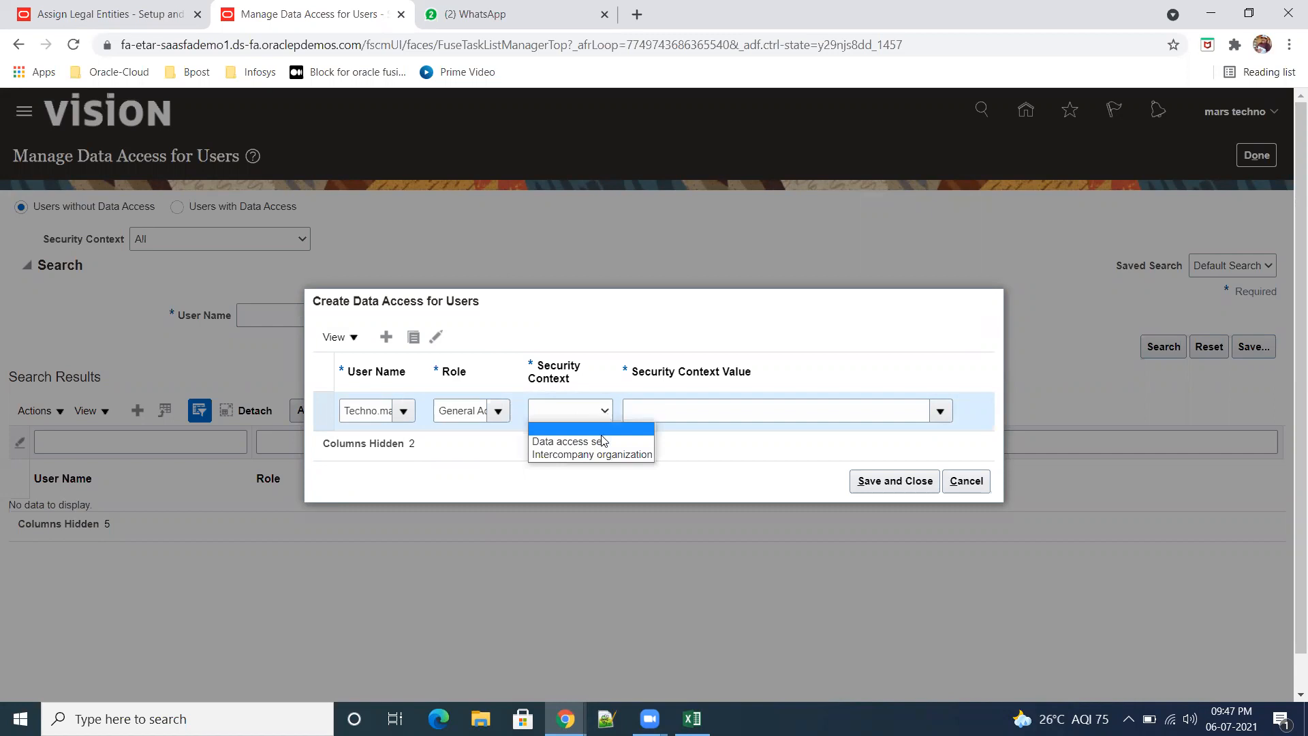
{"action": "left_click", "coordinate": [602, 441]}
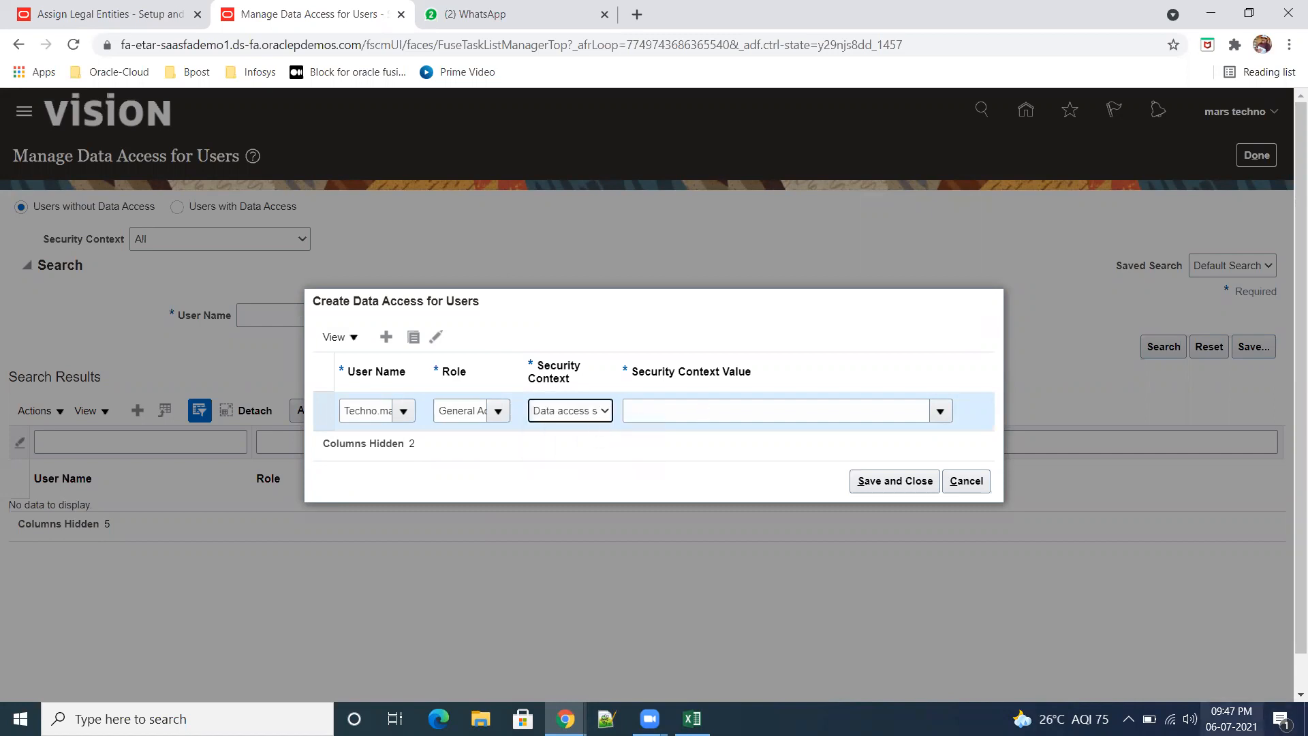
{"action": "left_click", "coordinate": [681, 411]}
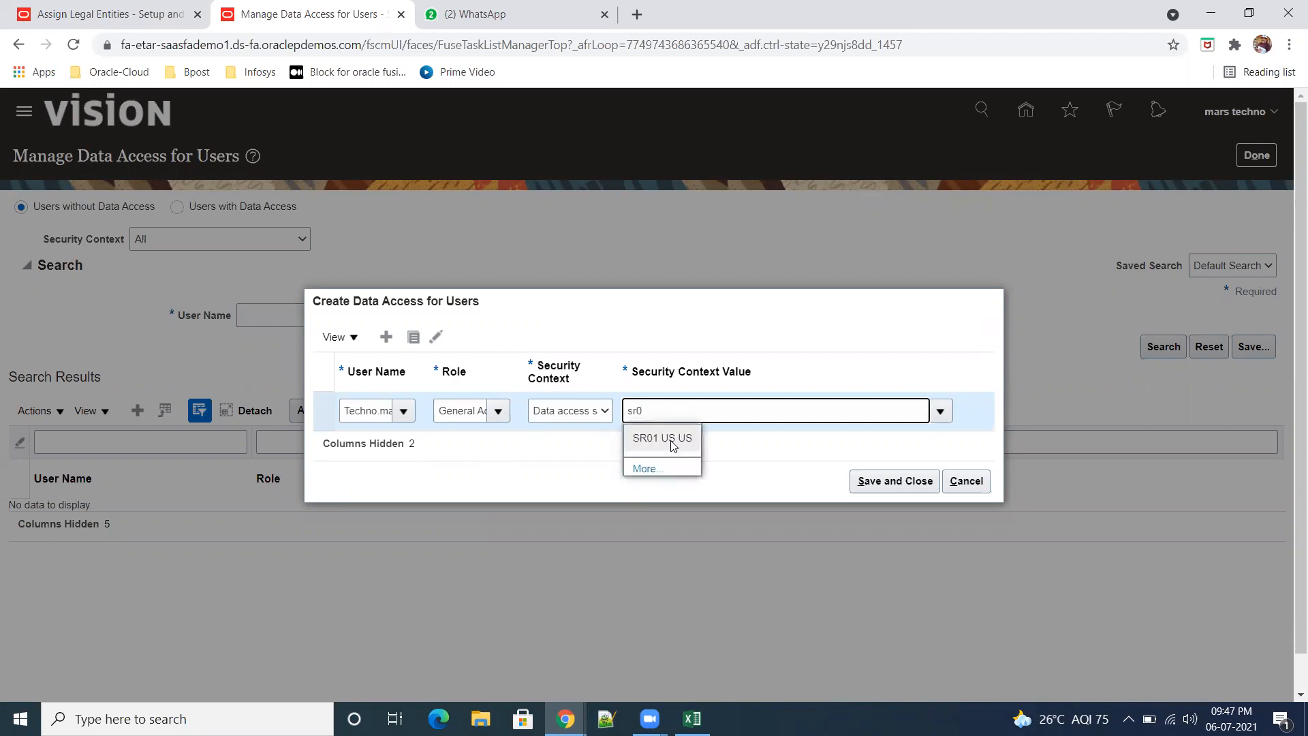
{"action": "left_click", "coordinate": [672, 439]}
{"action": "left_click", "coordinate": [904, 487]}
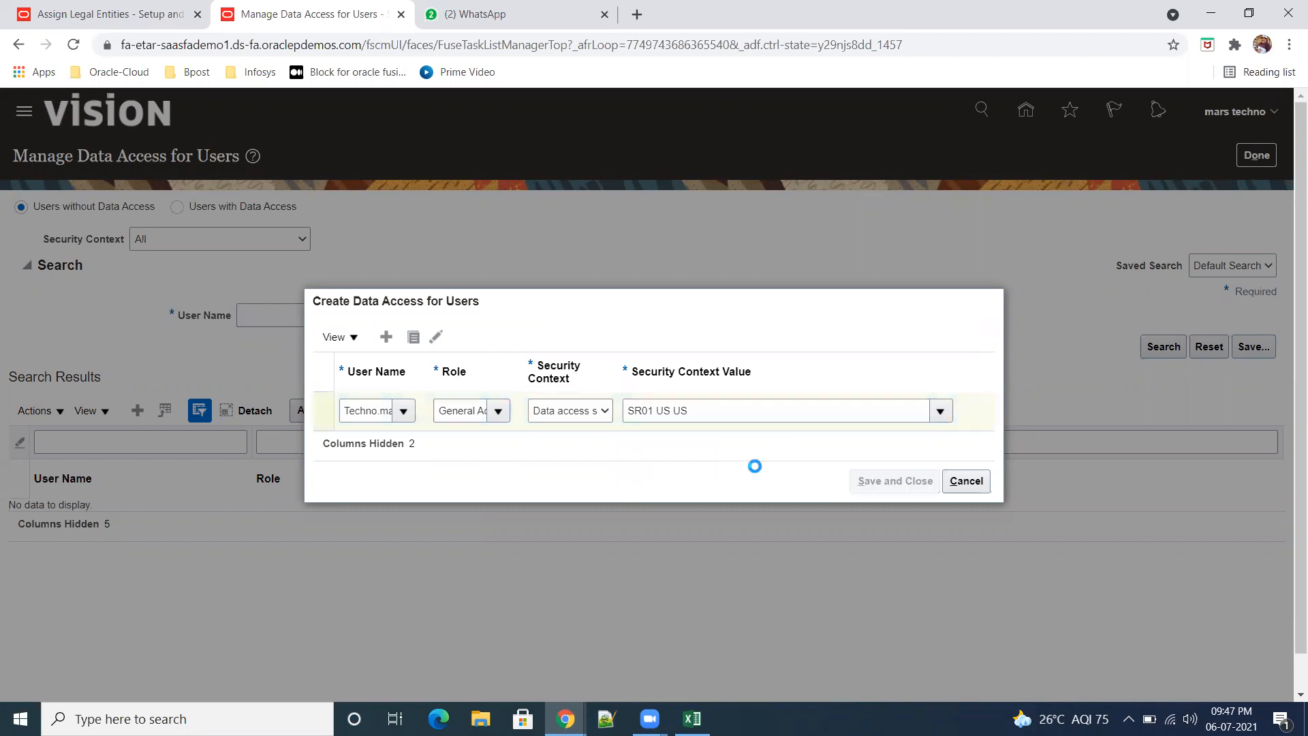
Step: Leave the data access setup and open Period Close under General Accounting
{"action": "left_click", "coordinate": [1257, 155]}
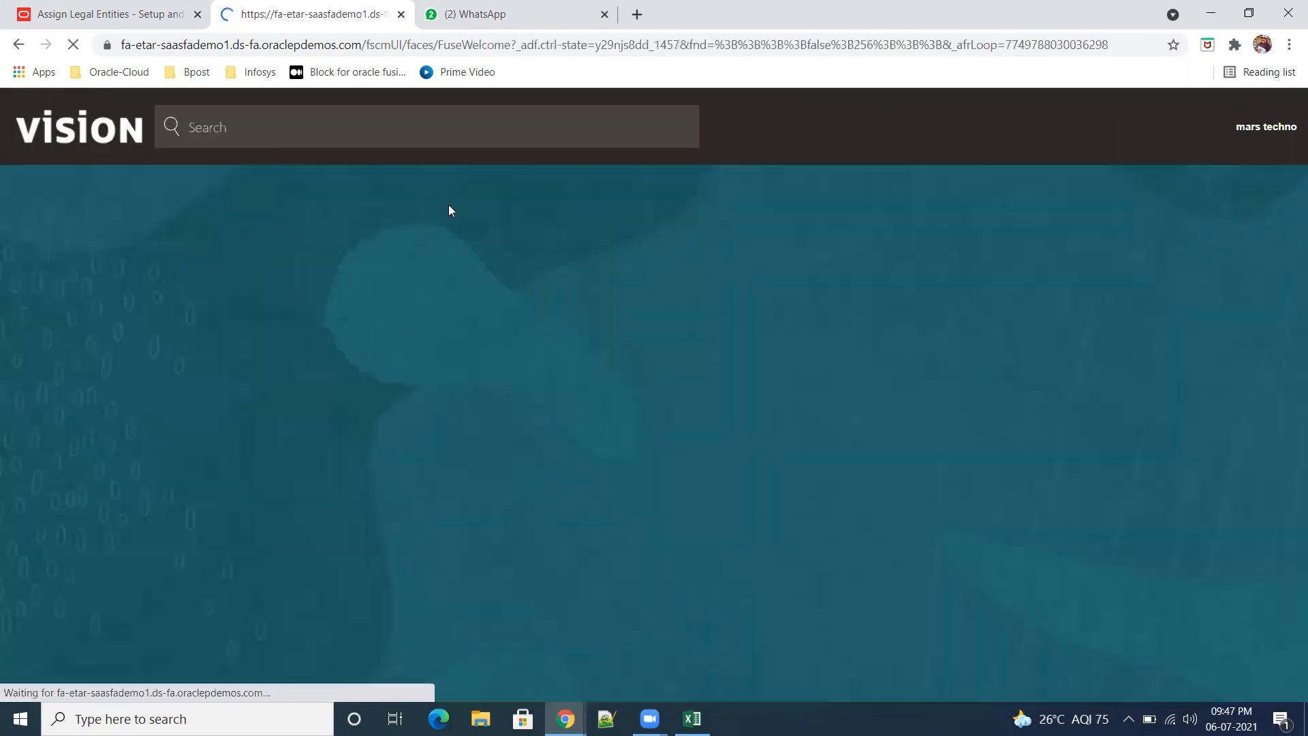
{"action": "left_click", "coordinate": [24, 128]}
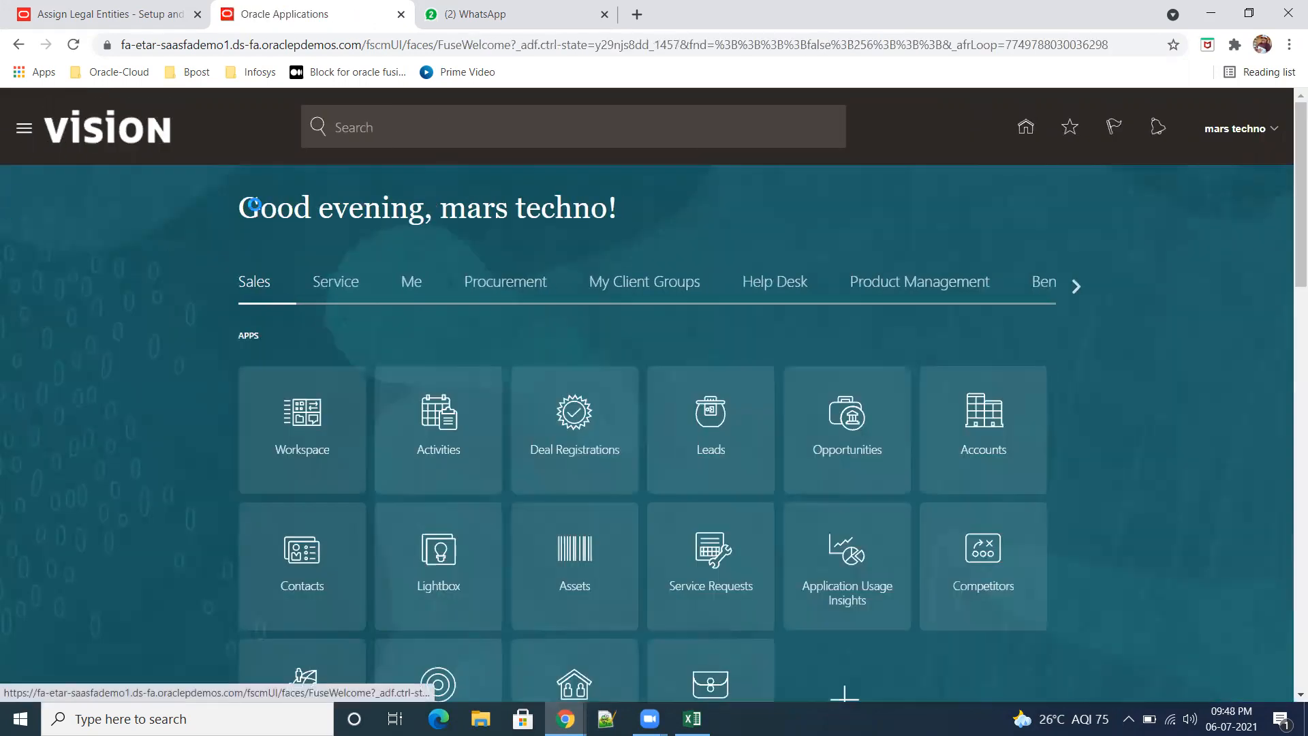
{"action": "scroll", "coordinate": [257, 447], "scroll_direction": "down", "scroll_amount": 5}
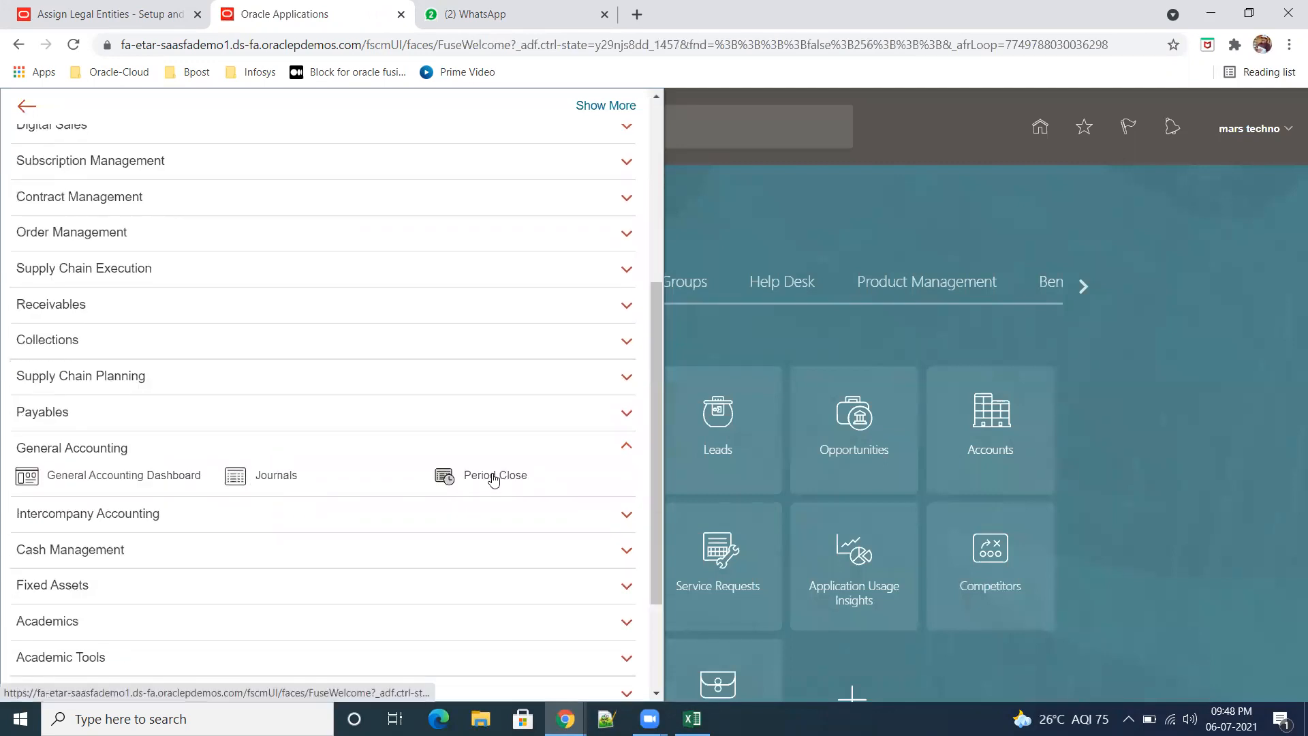
{"action": "left_click", "coordinate": [501, 476]}
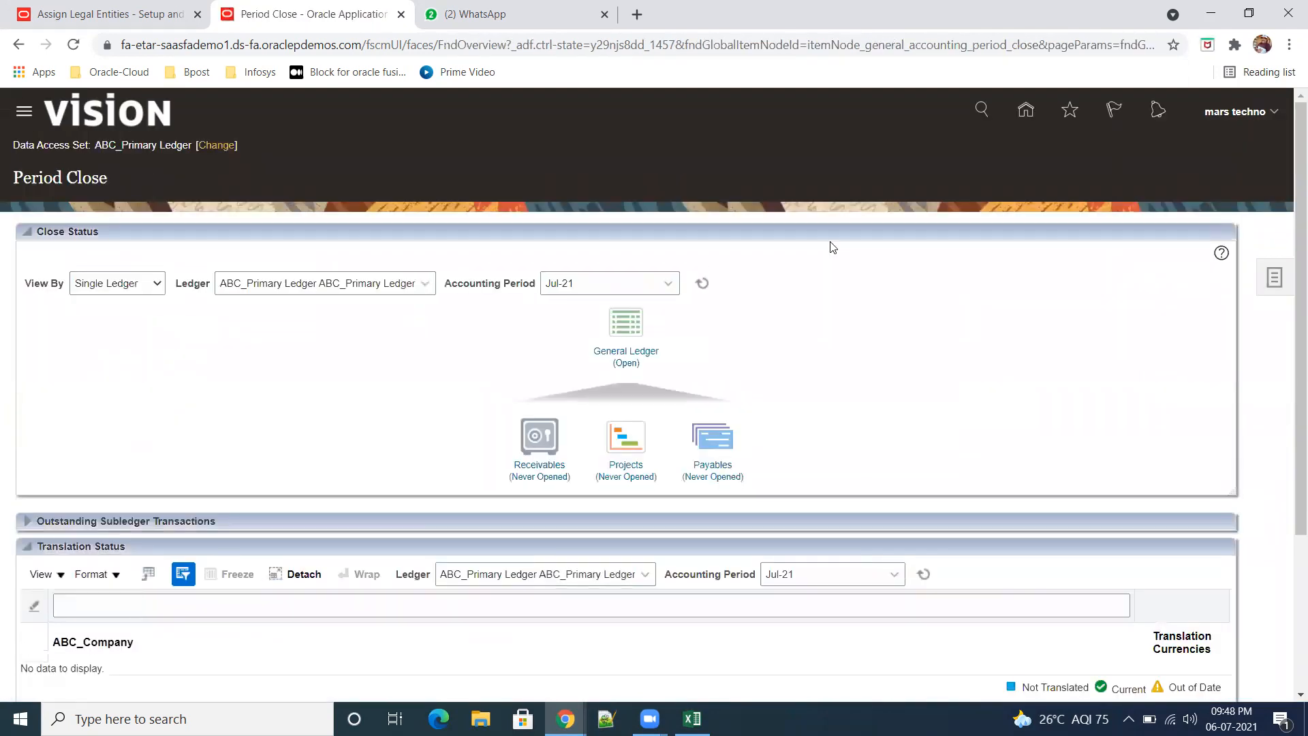
{"action": "left_click", "coordinate": [421, 289]}
{"action": "left_click", "coordinate": [485, 346]}
{"action": "left_click", "coordinate": [162, 293]}
{"action": "left_click", "coordinate": [278, 359]}
Step: Change the data access set of the Period Close page to SR01 US US
{"action": "left_click", "coordinate": [217, 145]}
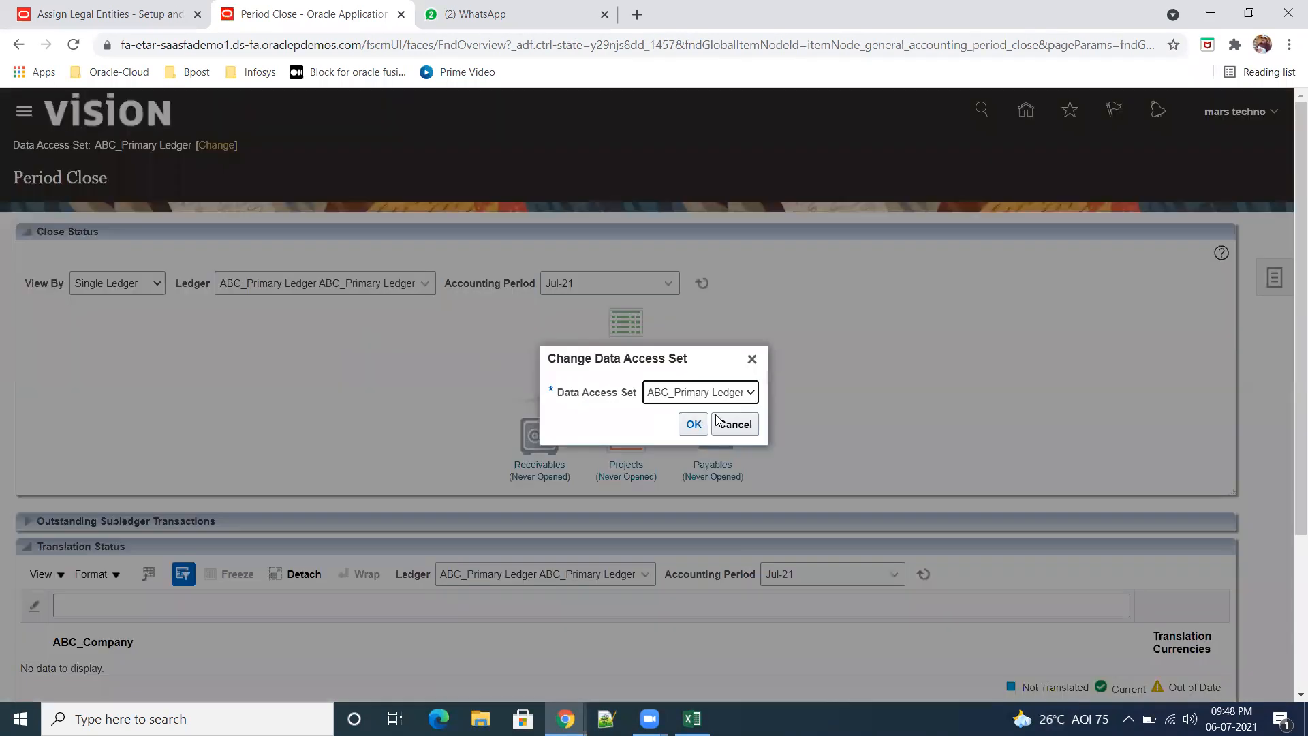
{"action": "left_click", "coordinate": [749, 393]}
{"action": "left_click", "coordinate": [721, 424]}
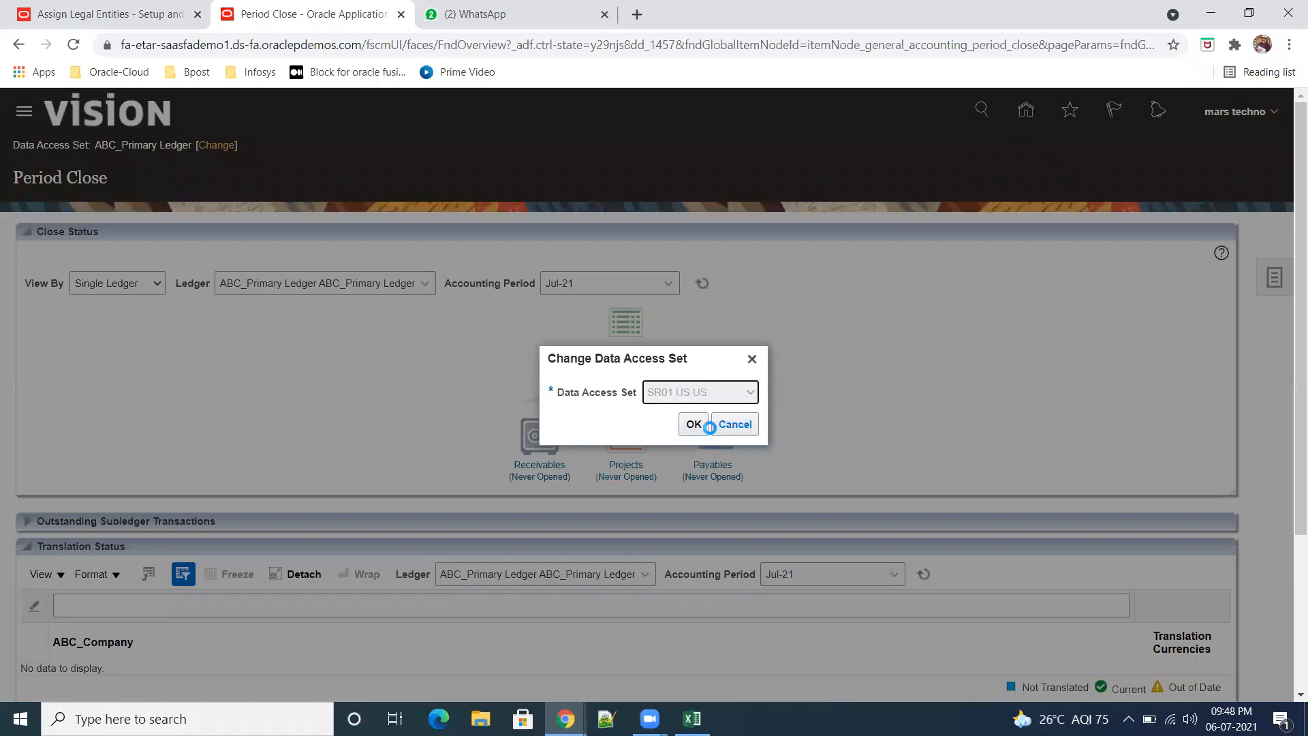
{"action": "left_click", "coordinate": [693, 424]}
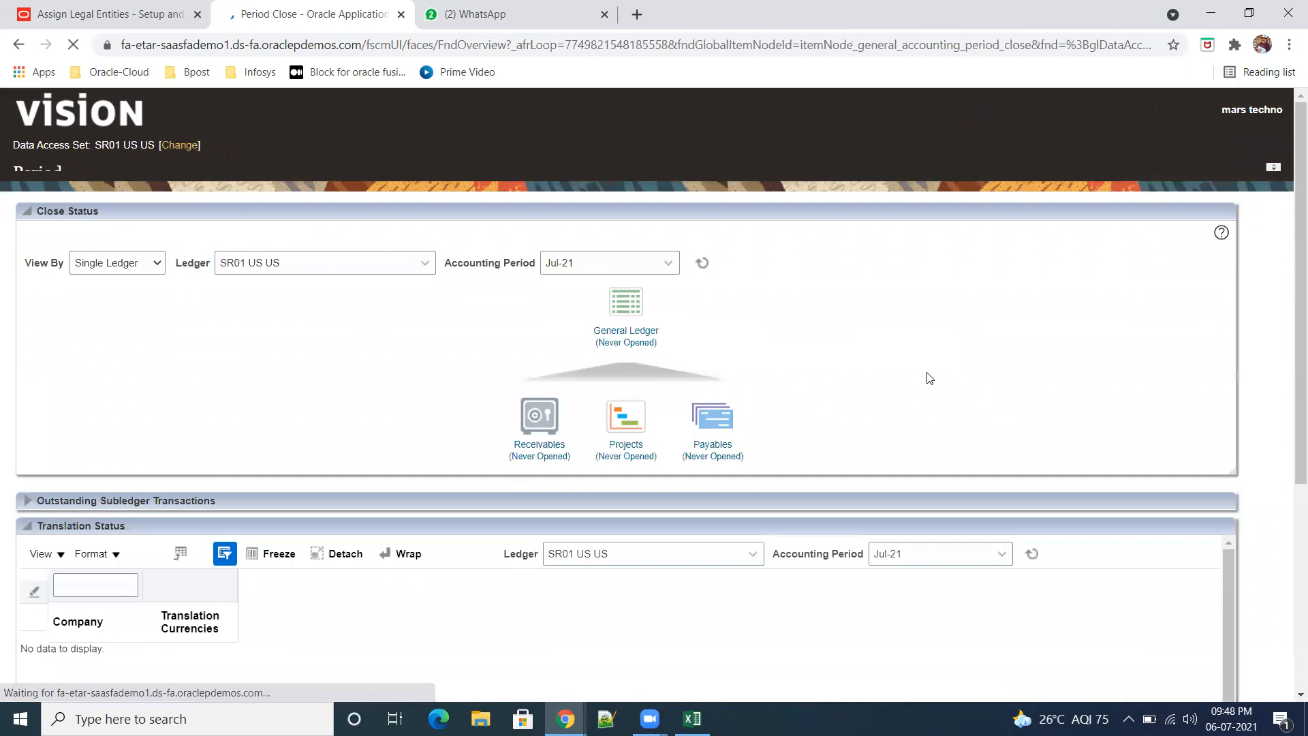
Step: Open Jan-21 as the first General Ledger period of SR01 US US and refresh the period list
{"action": "left_click", "coordinate": [628, 359]}
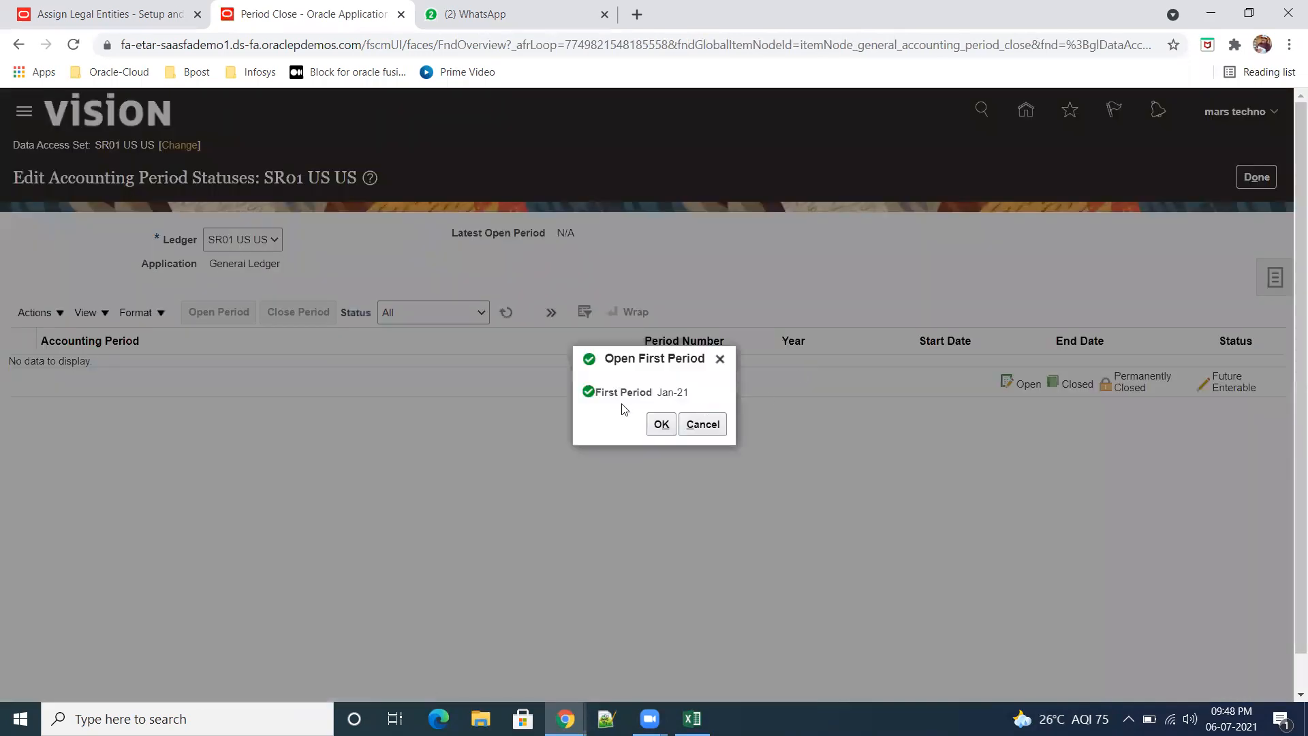
{"action": "left_click", "coordinate": [662, 424]}
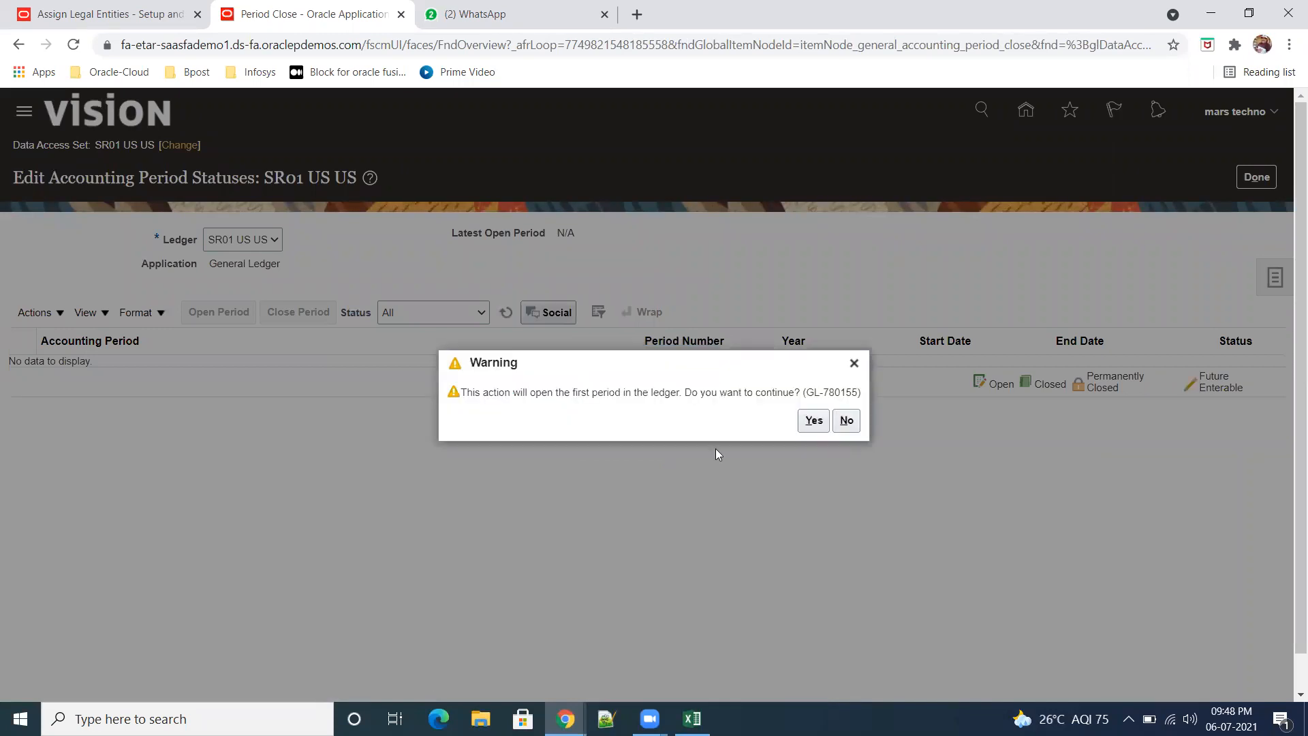
{"action": "left_click", "coordinate": [812, 422]}
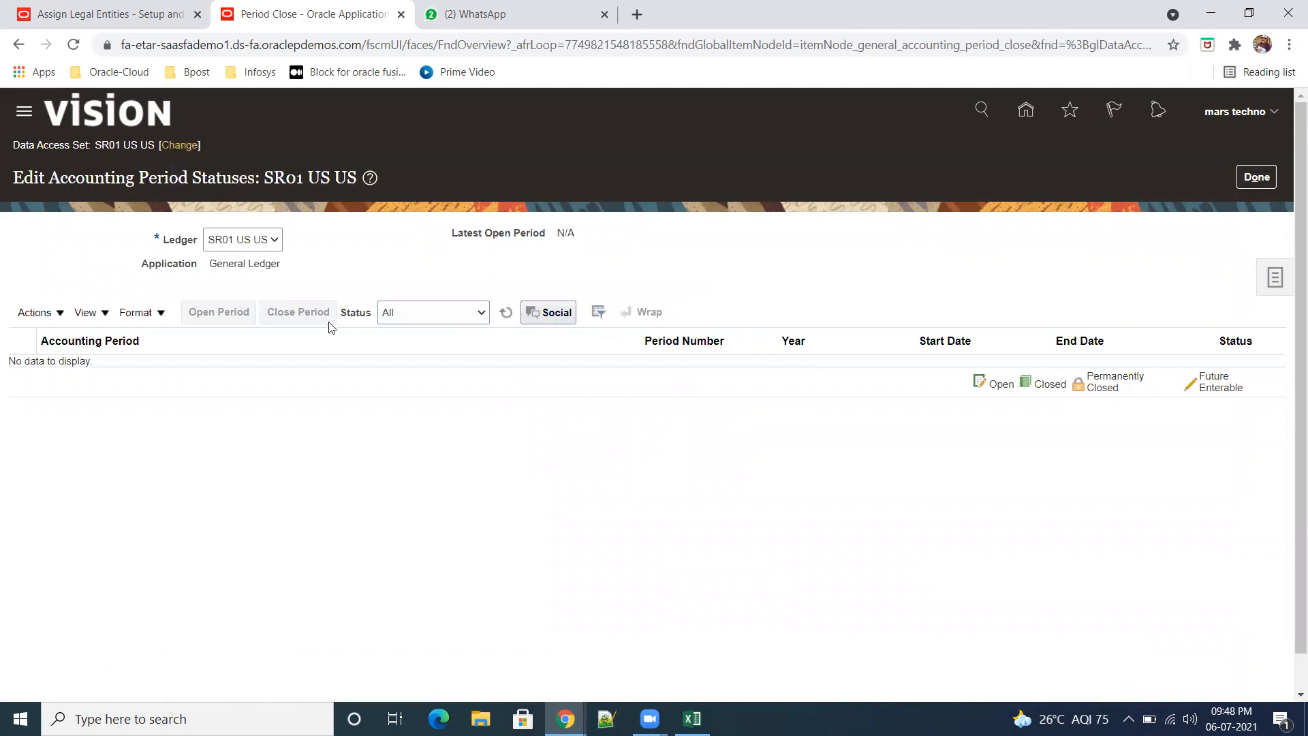
{"action": "left_click", "coordinate": [507, 313]}
{"action": "left_click", "coordinate": [506, 313]}
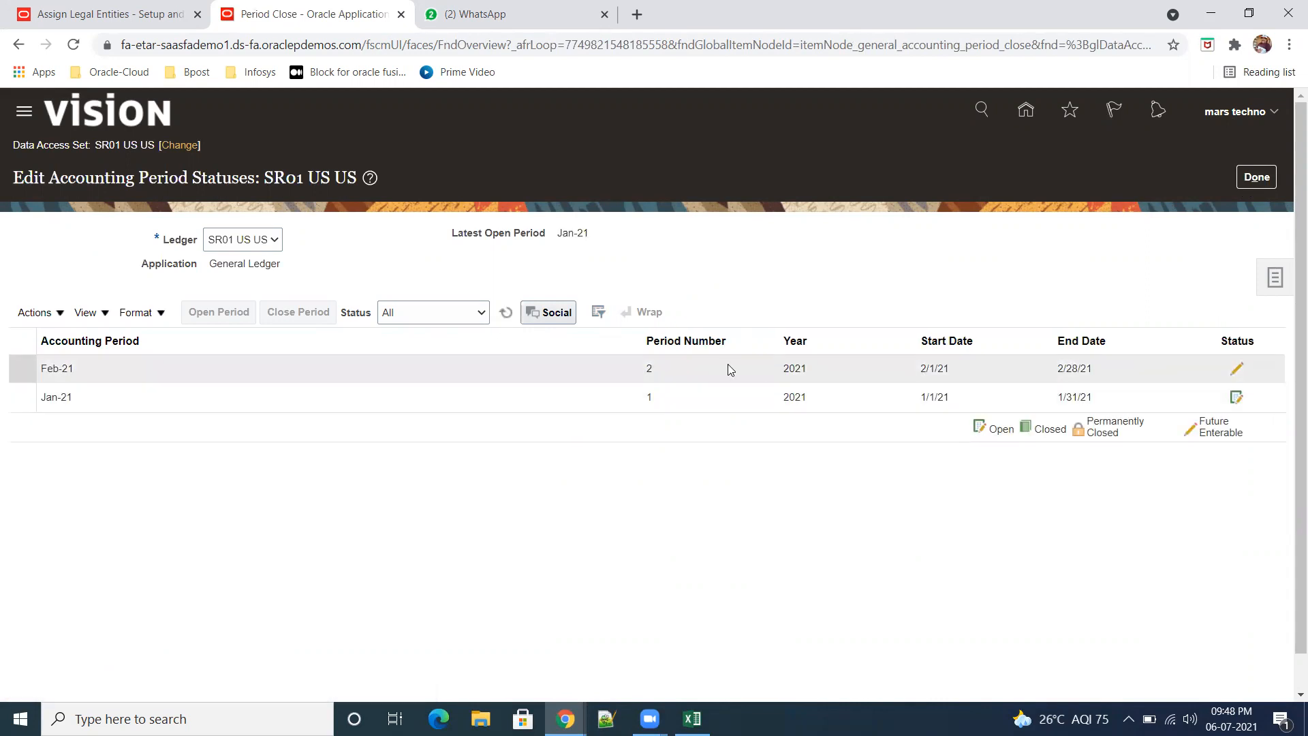
Step: Open the General Ledger periods of SR01 US US up to target period Jul-21, accepting the warning
{"action": "left_click", "coordinate": [34, 313]}
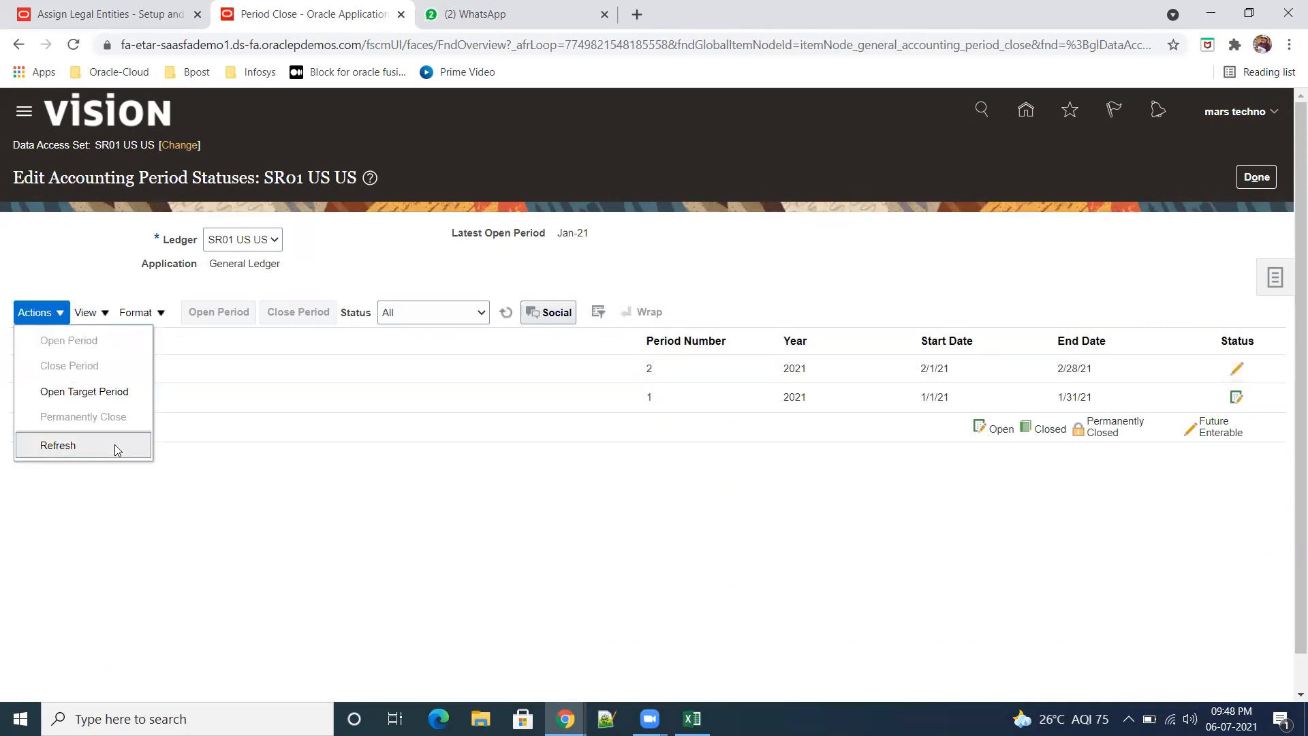
{"action": "left_click", "coordinate": [84, 391]}
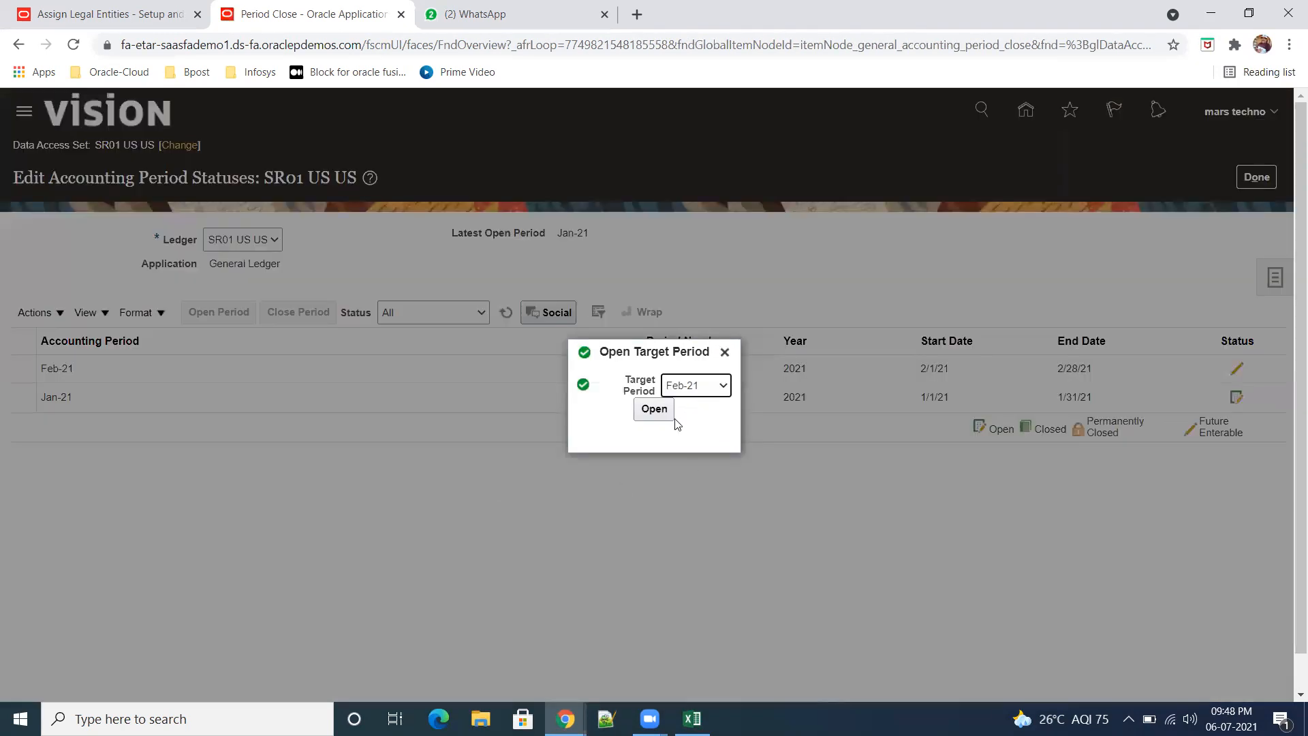
{"action": "left_click", "coordinate": [722, 385]}
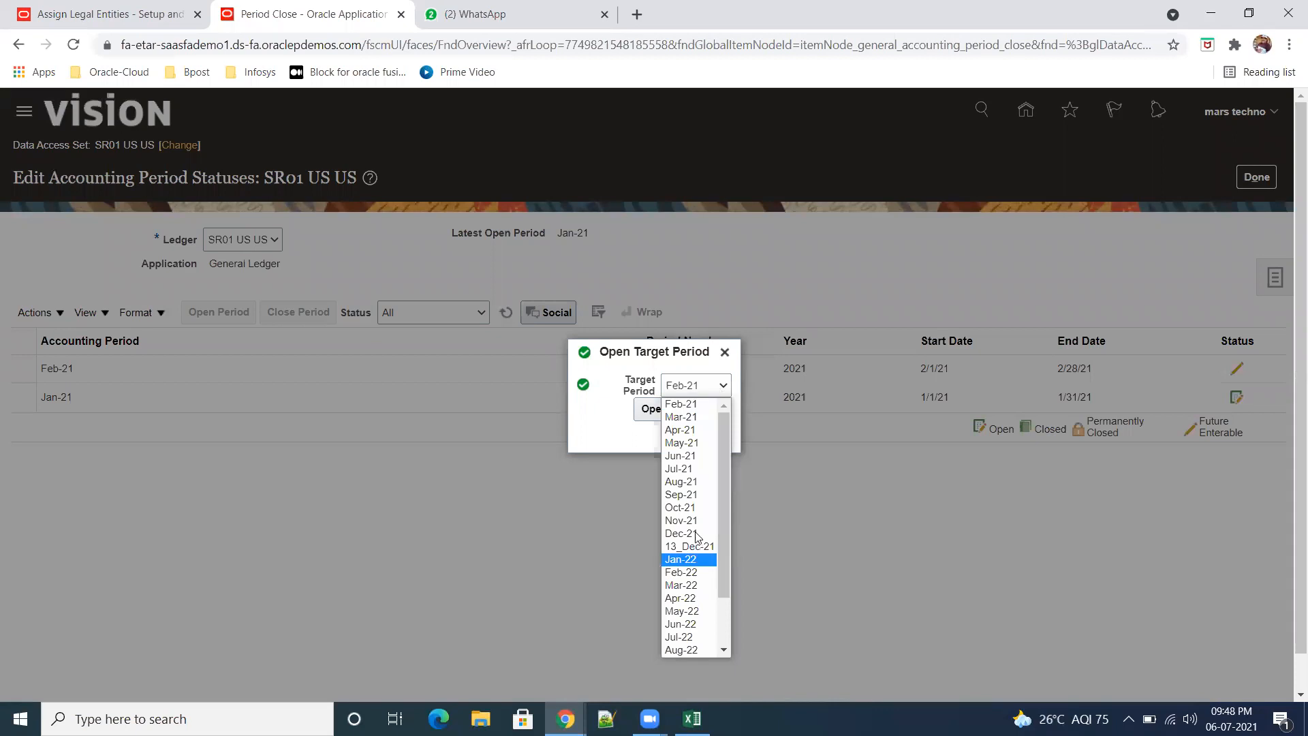
{"action": "left_click", "coordinate": [682, 468]}
{"action": "left_click", "coordinate": [654, 411]}
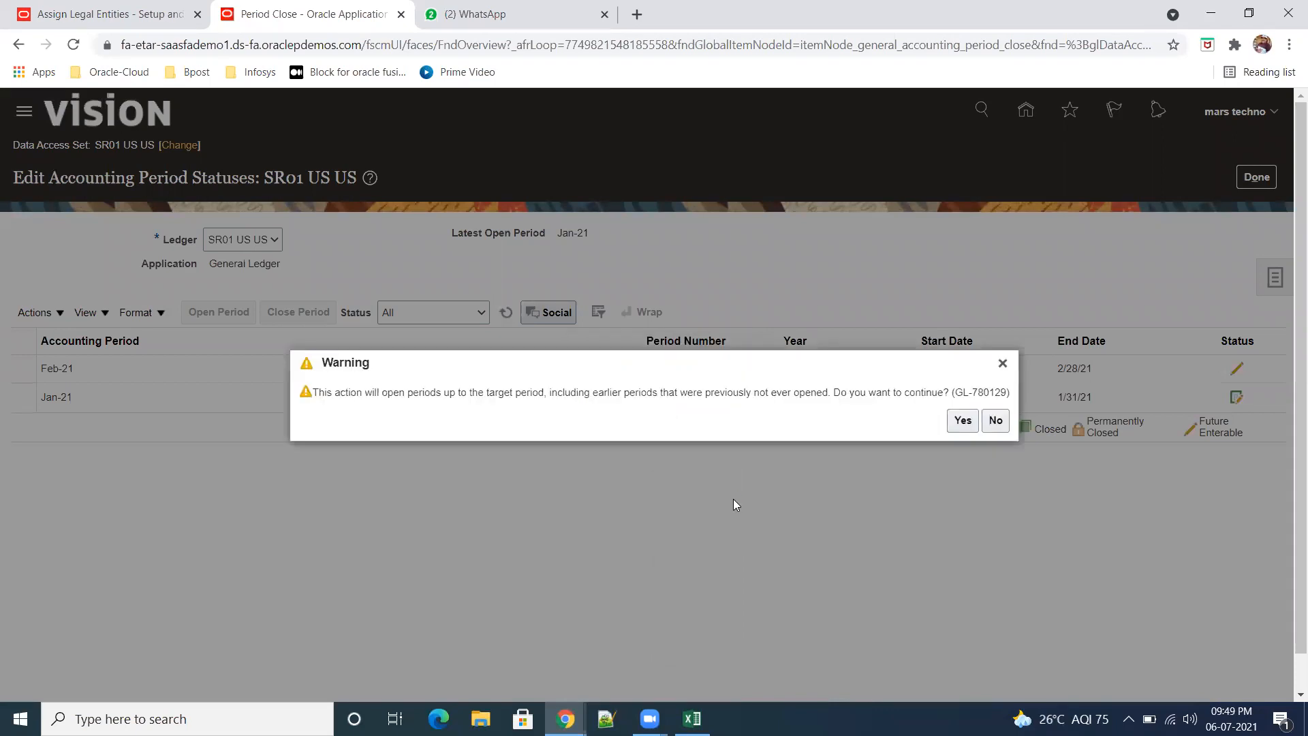
{"action": "left_click", "coordinate": [962, 421]}
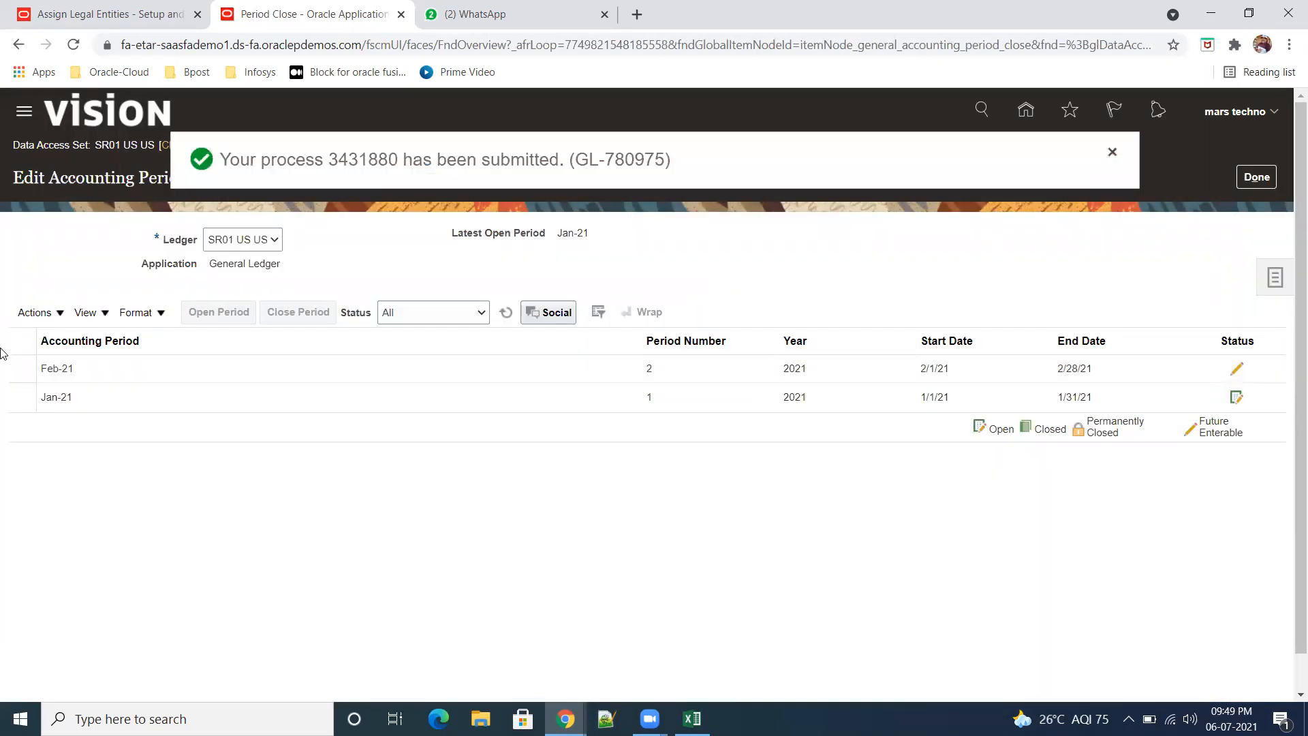
Step: Refresh the list of accounting period statuses to check the newly opened periods
{"action": "left_click", "coordinate": [59, 314]}
{"action": "left_click", "coordinate": [88, 443]}
{"action": "left_click", "coordinate": [59, 314]}
{"action": "left_click", "coordinate": [83, 444]}
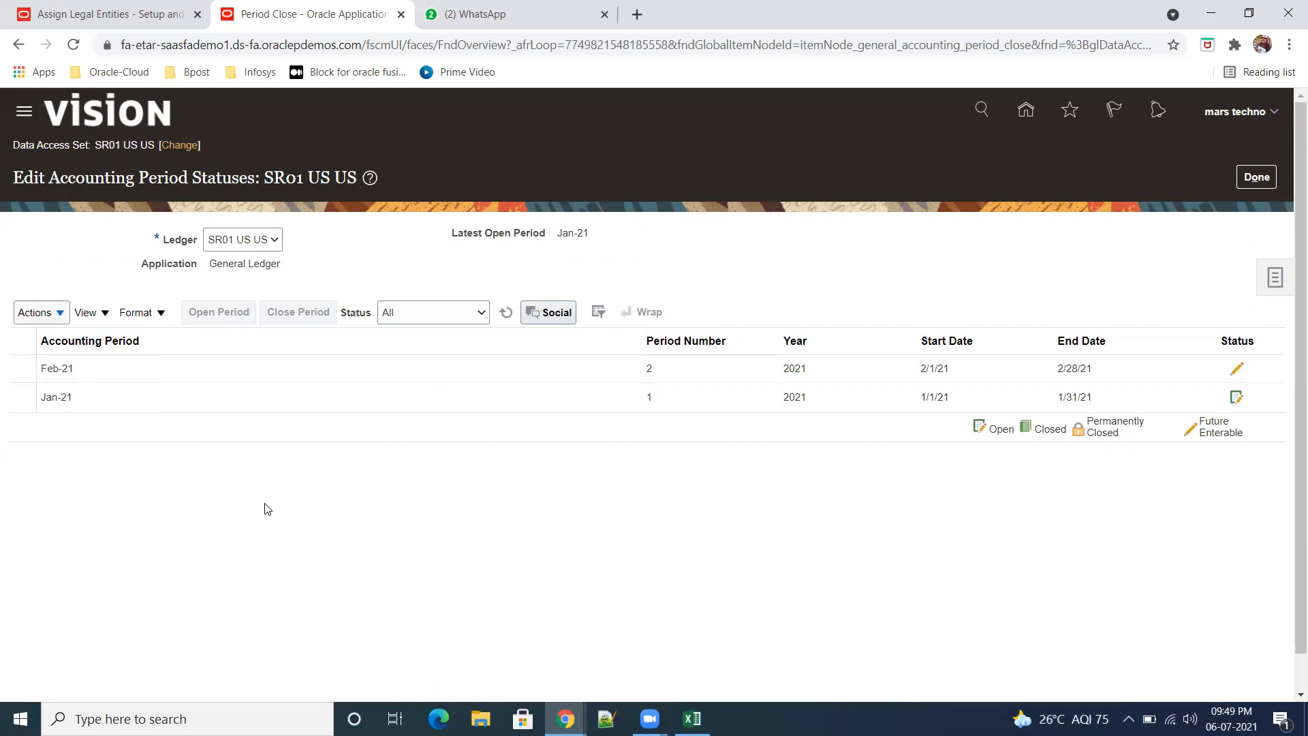
Step: Refresh the accounting period statuses, return to Period Close, and review the subledger close statuses of SR01 US US for Jul-21
{"action": "left_click", "coordinate": [506, 312]}
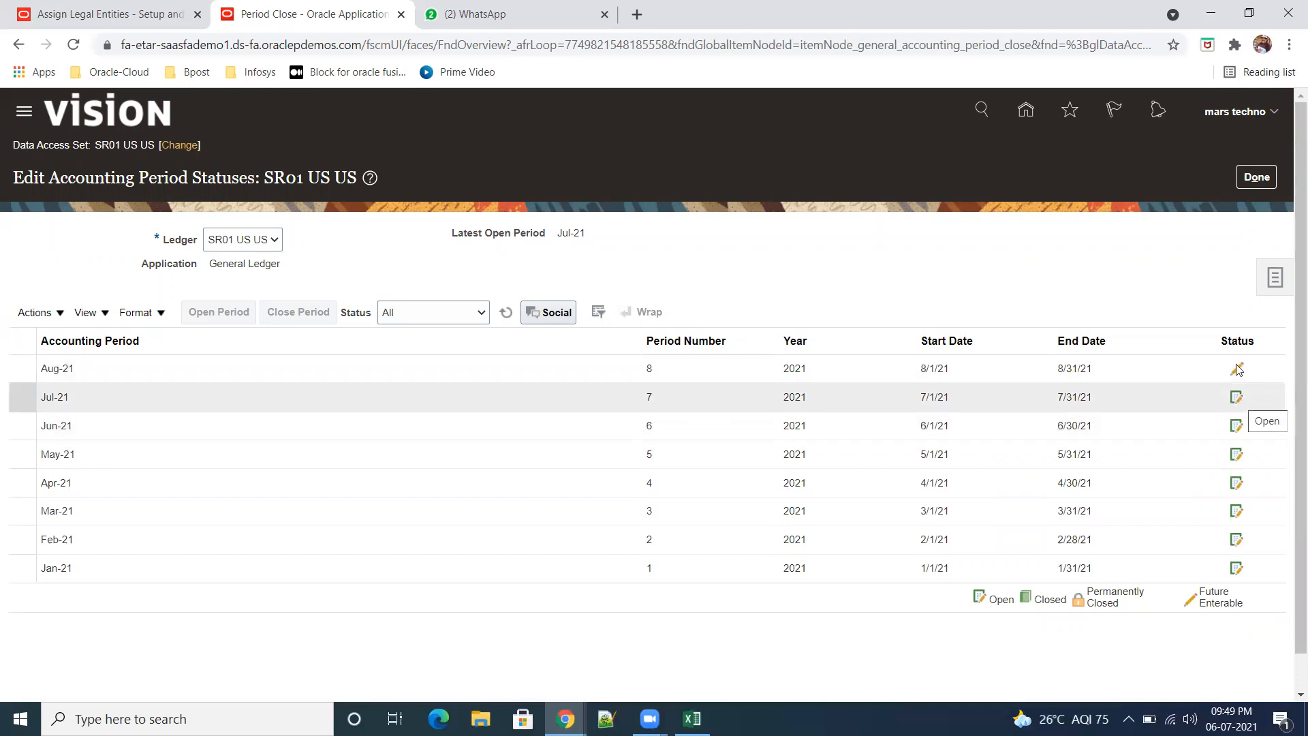
{"action": "left_click", "coordinate": [1257, 176]}
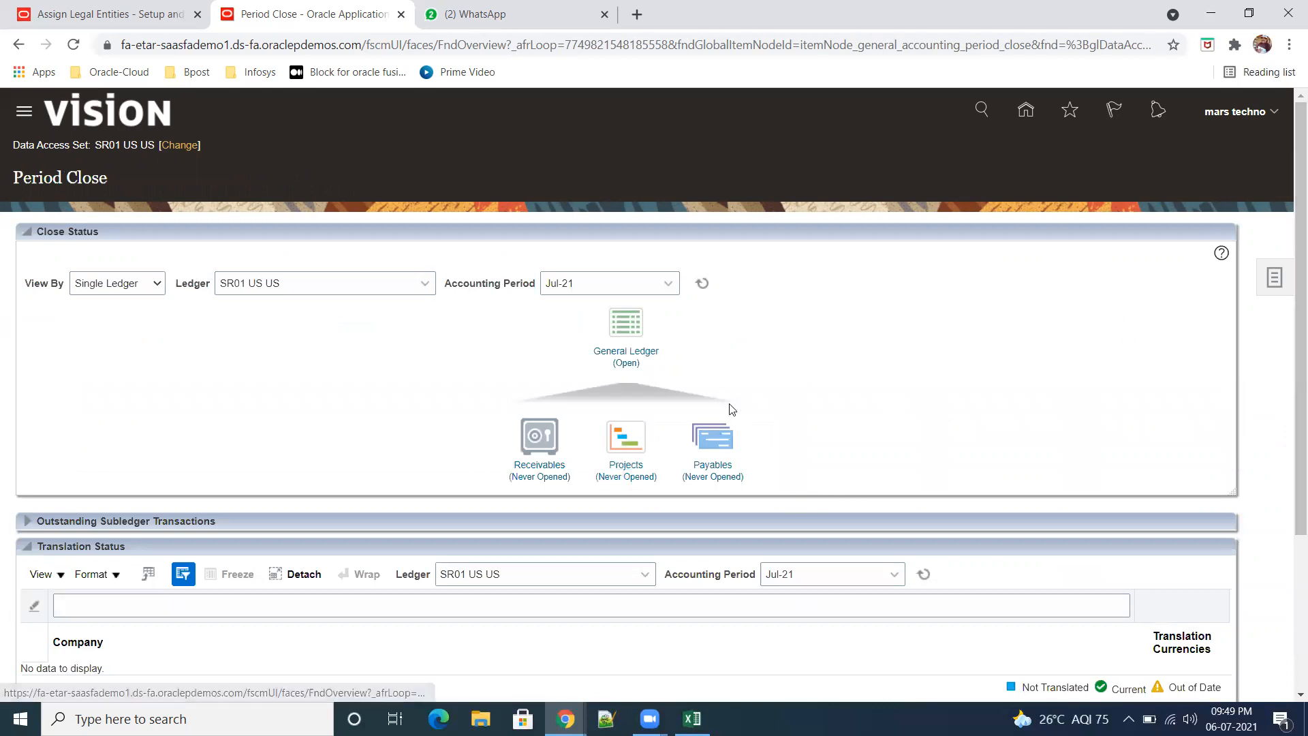
{"action": "scroll", "coordinate": [741, 407], "scroll_direction": "down", "scroll_amount": 1}
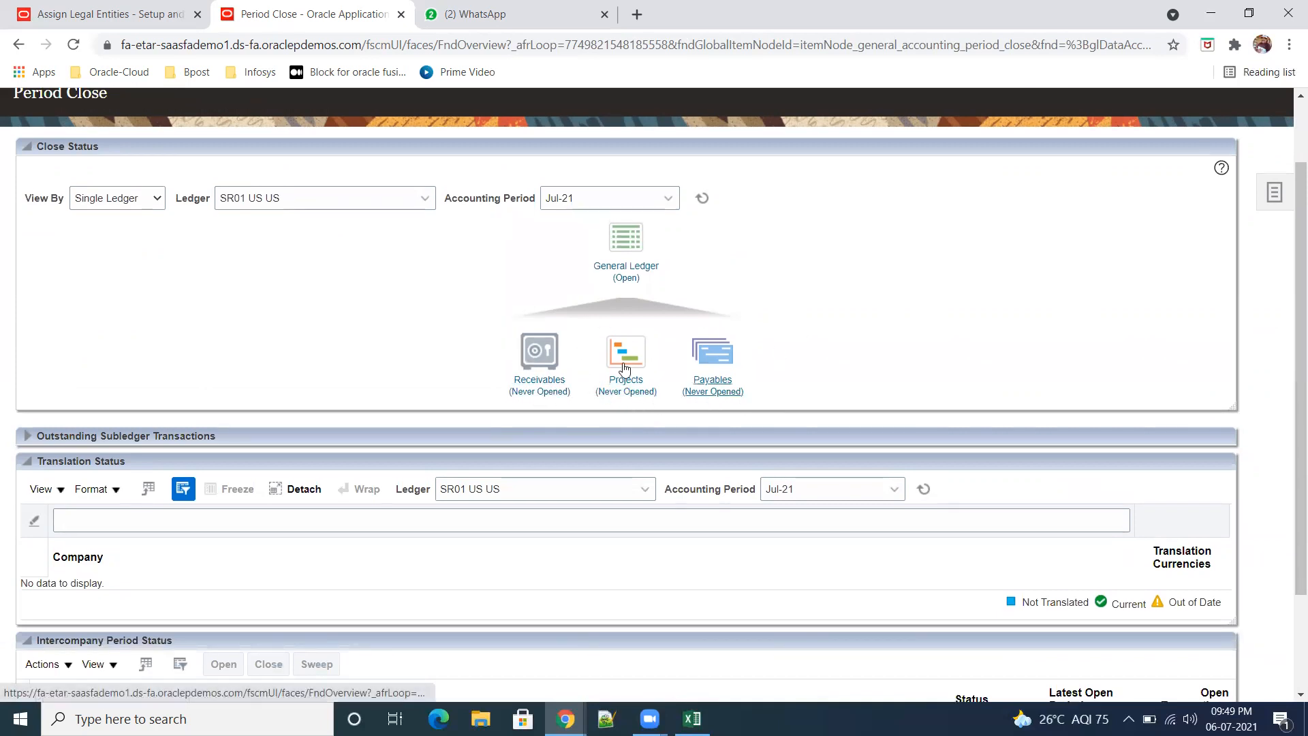
{"action": "mouse_move", "coordinate": [704, 353]}
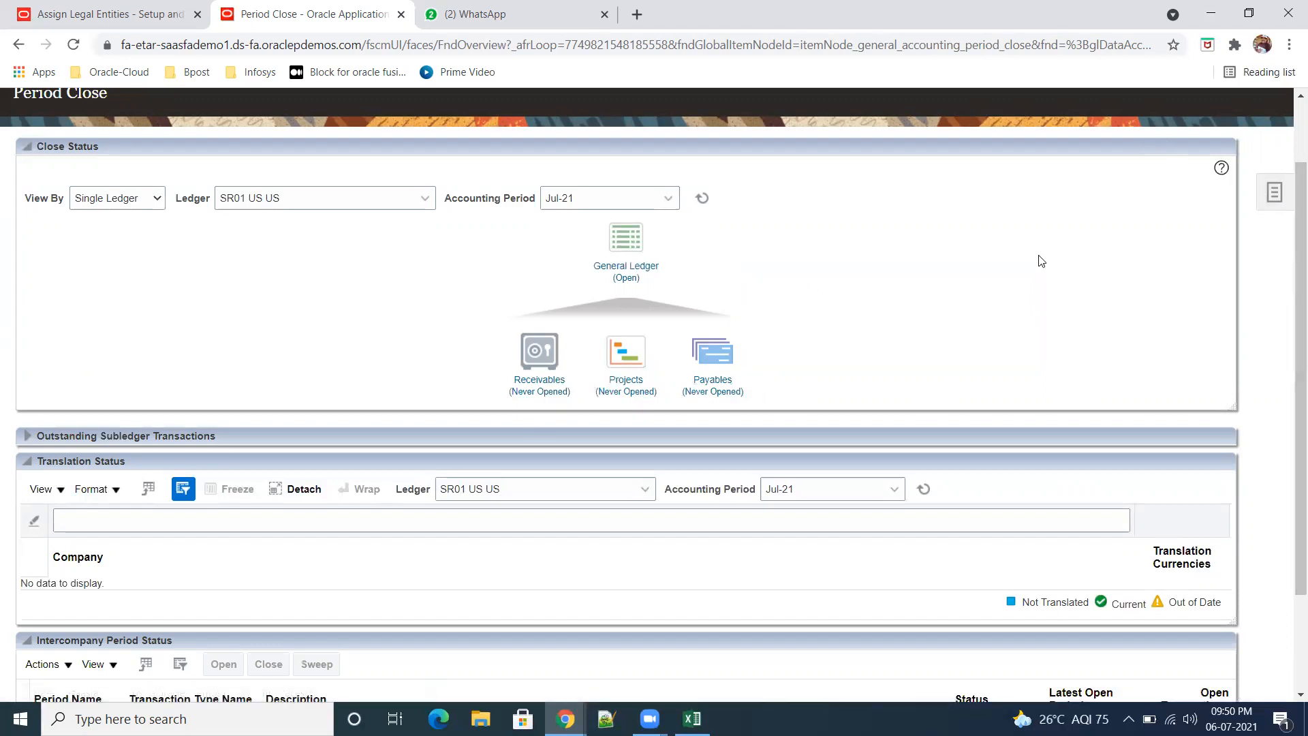
{"action": "left_click", "coordinate": [1274, 198]}
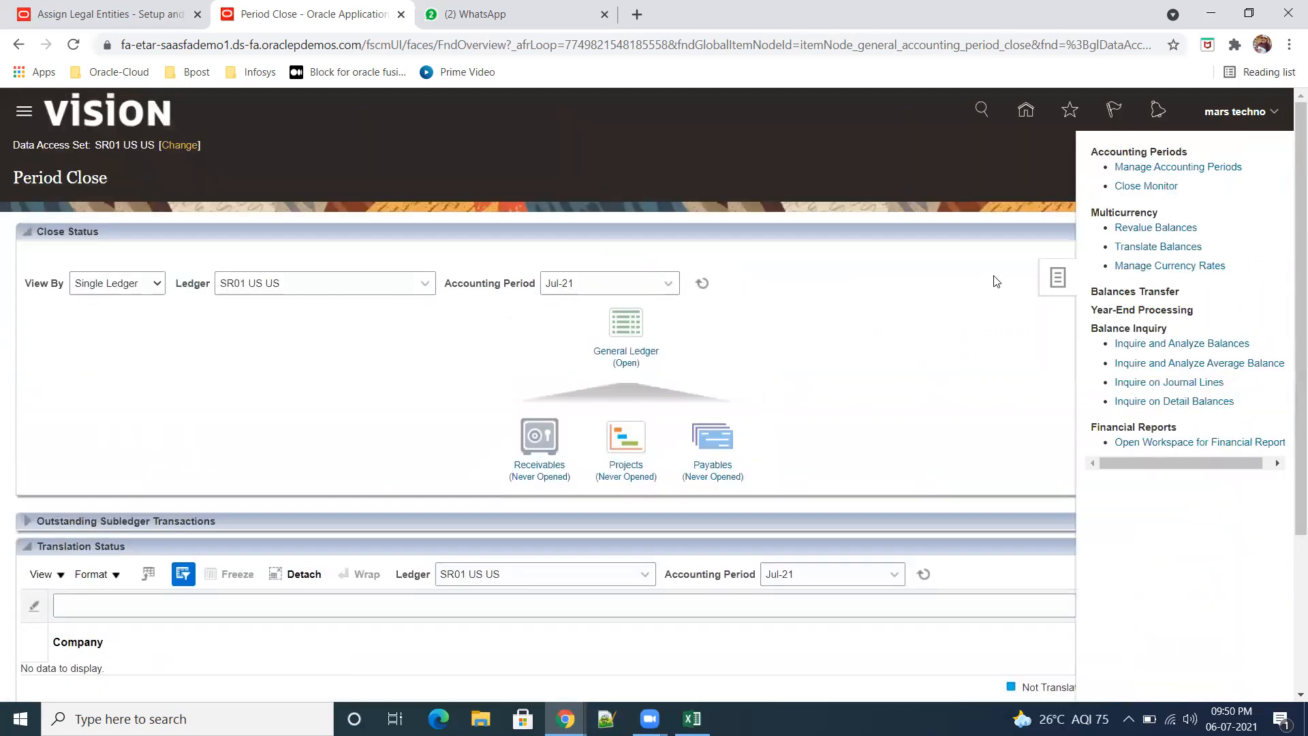
{"action": "left_click", "coordinate": [990, 389]}
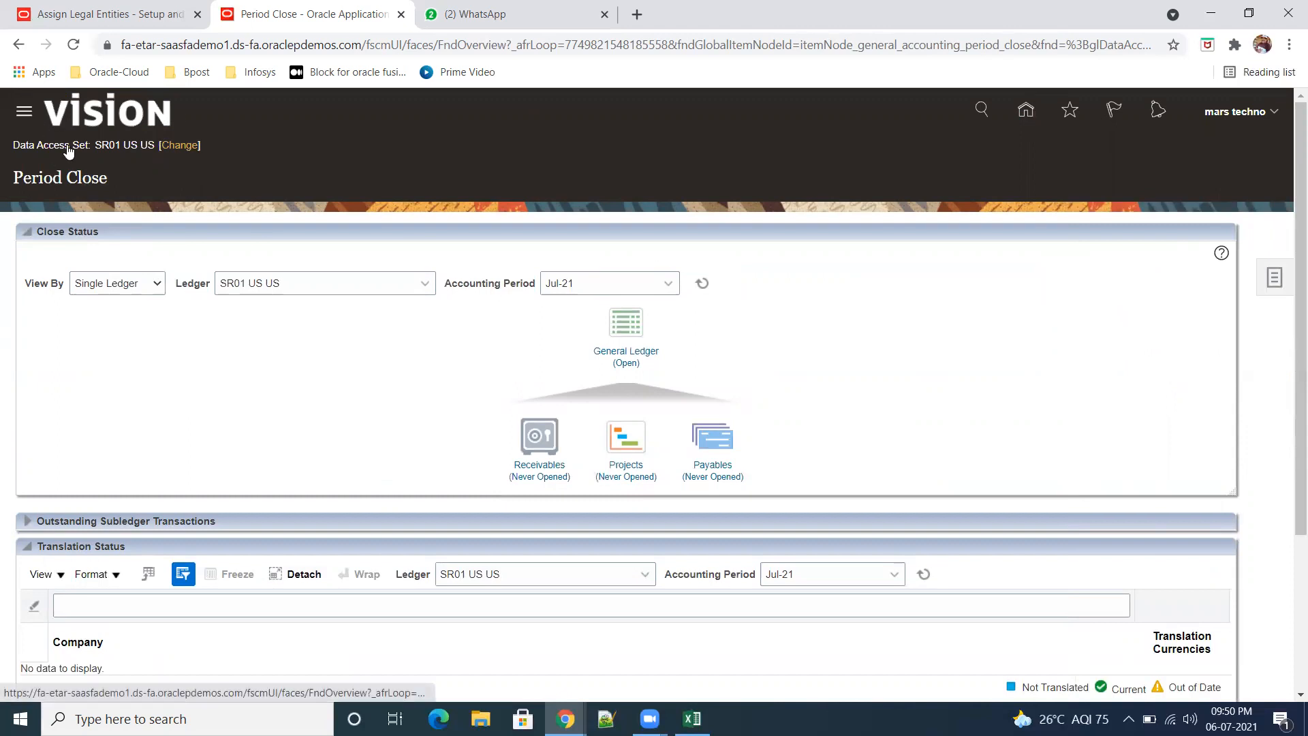
Step: Go to the Journals work area of General Accounting and start a new journal for SR01 US US
{"action": "left_click", "coordinate": [24, 111]}
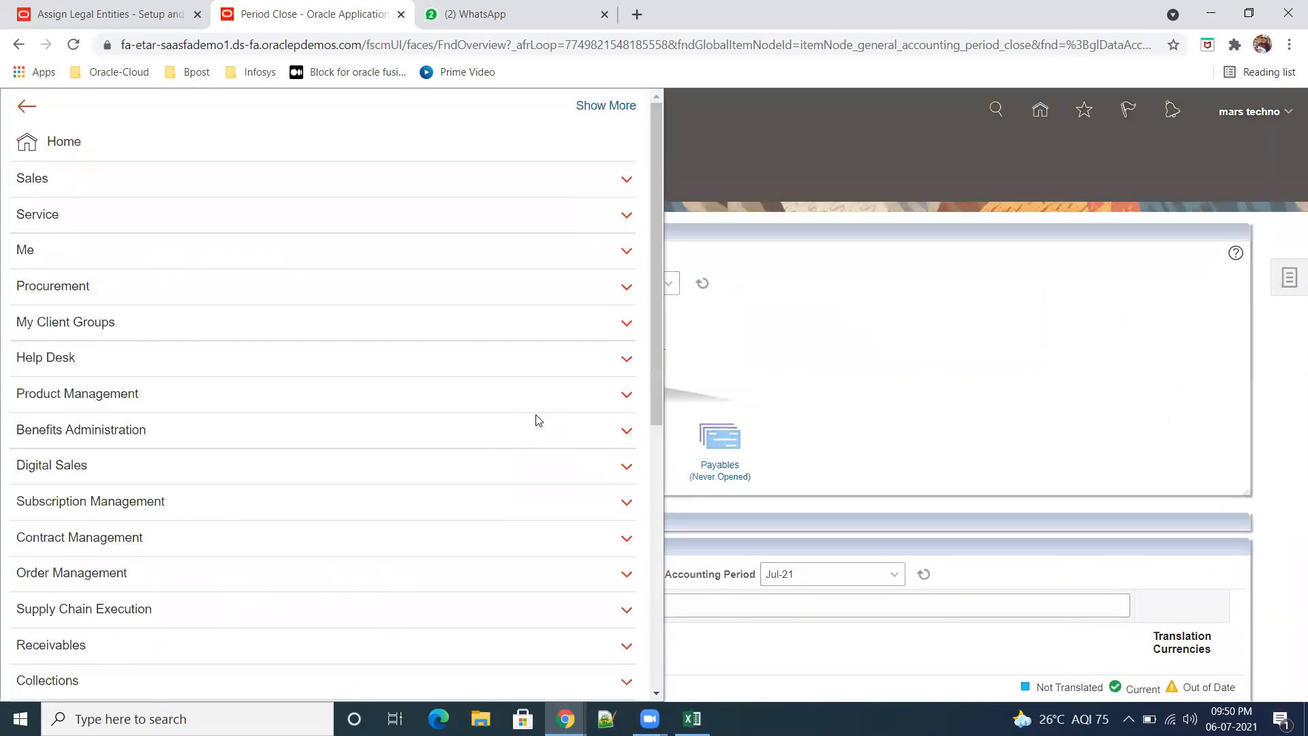
{"action": "left_click_drag", "start_coordinate": [657, 409], "coordinate": [687, 583]}
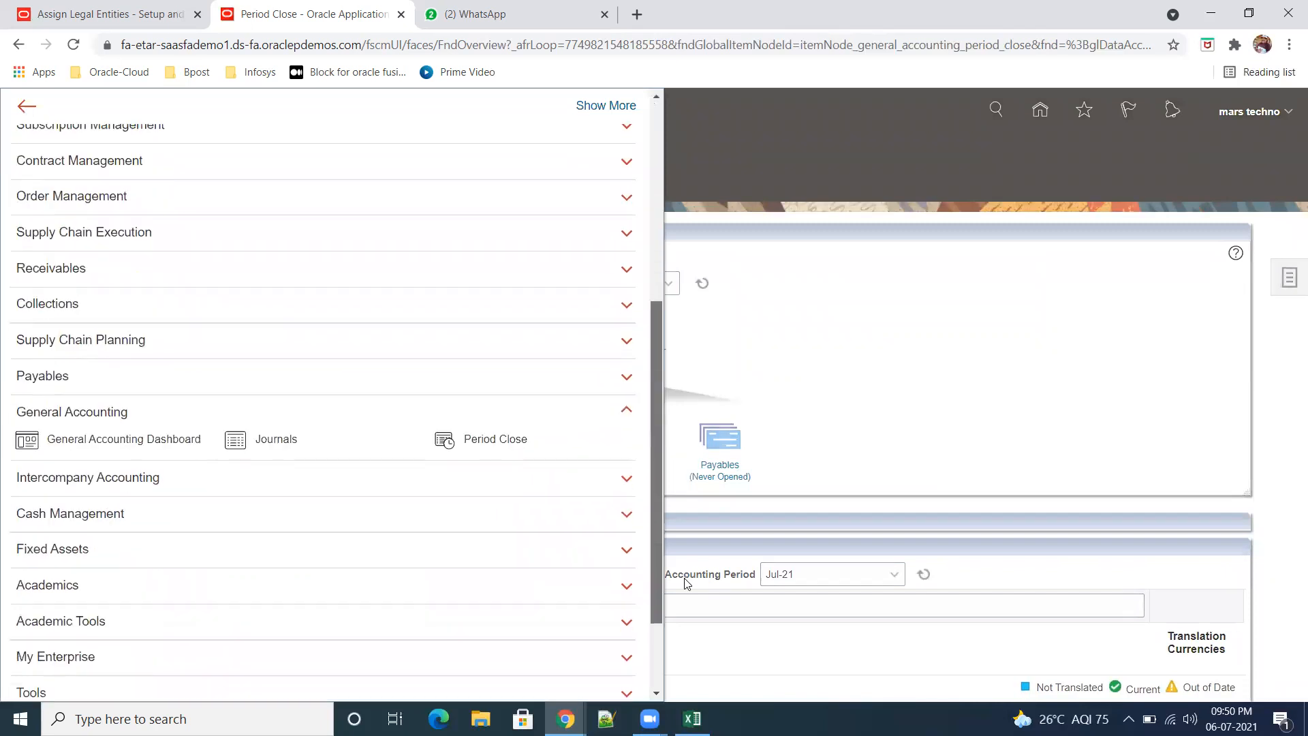
{"action": "left_click", "coordinate": [281, 439]}
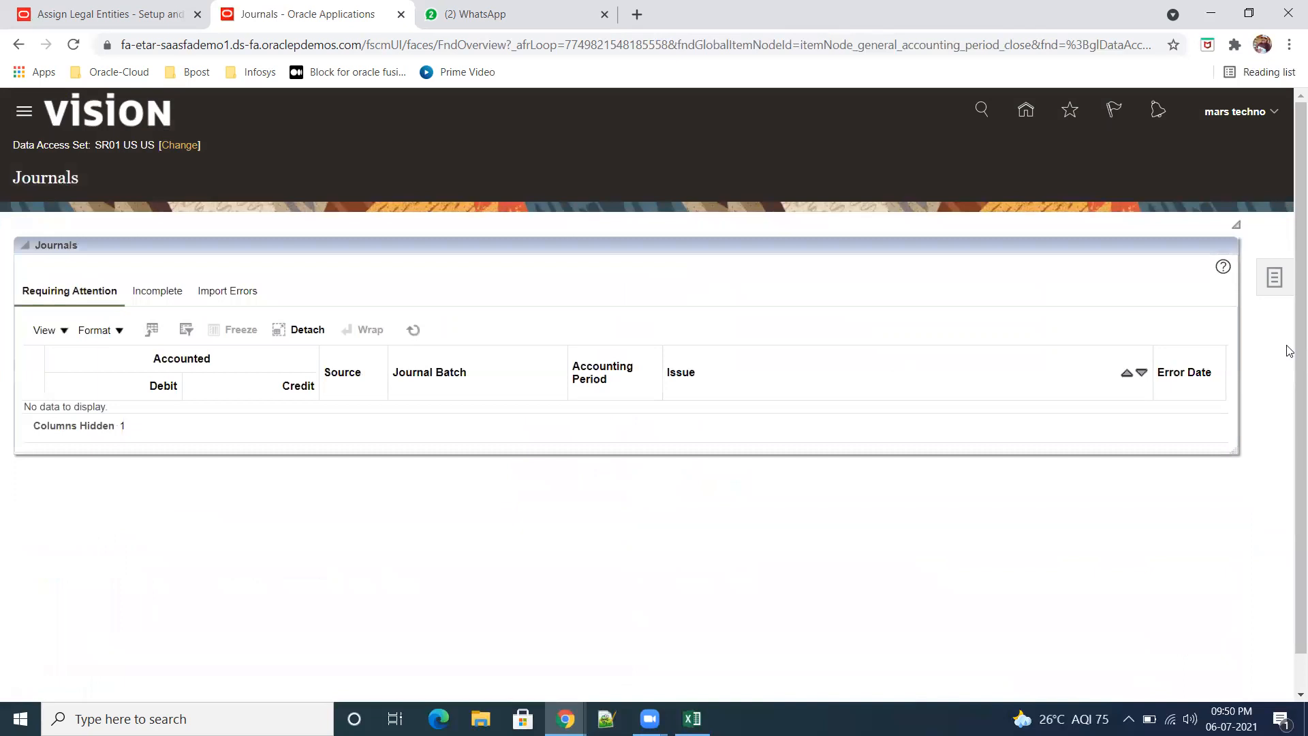
{"action": "left_click", "coordinate": [1275, 280]}
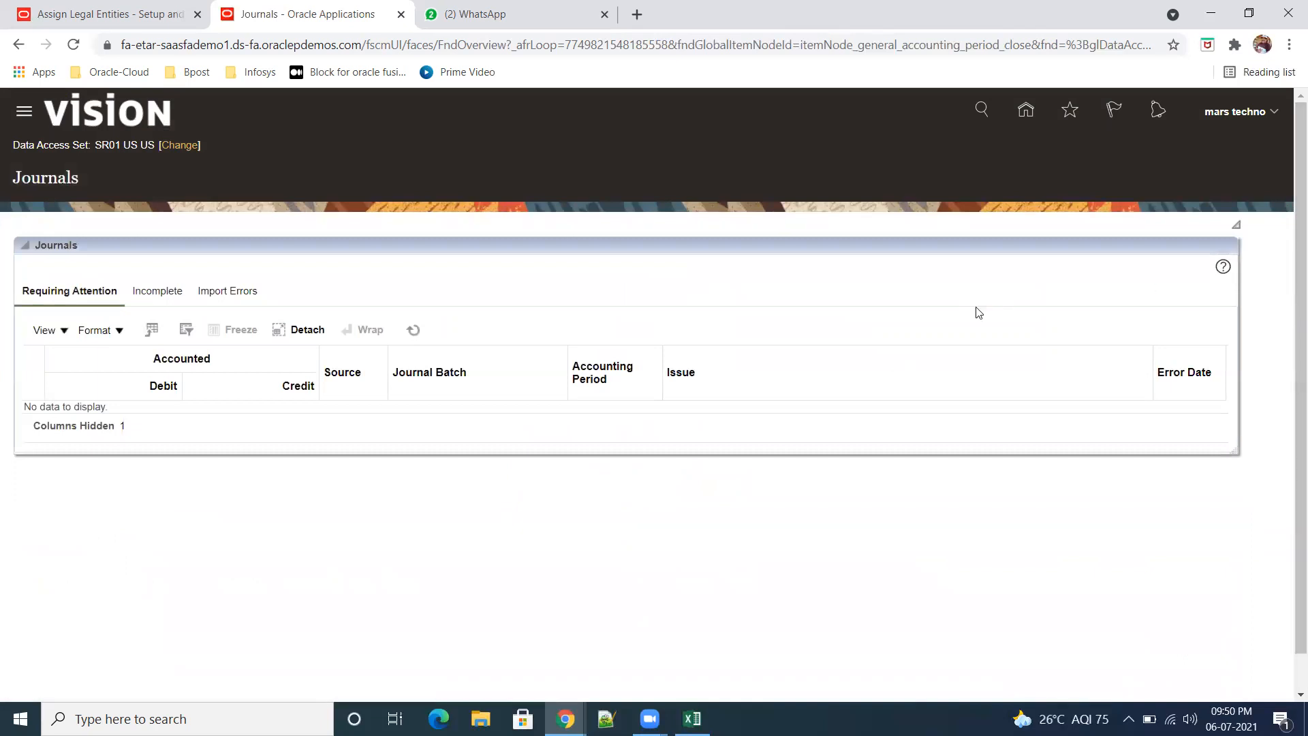
{"action": "left_click", "coordinate": [1149, 186]}
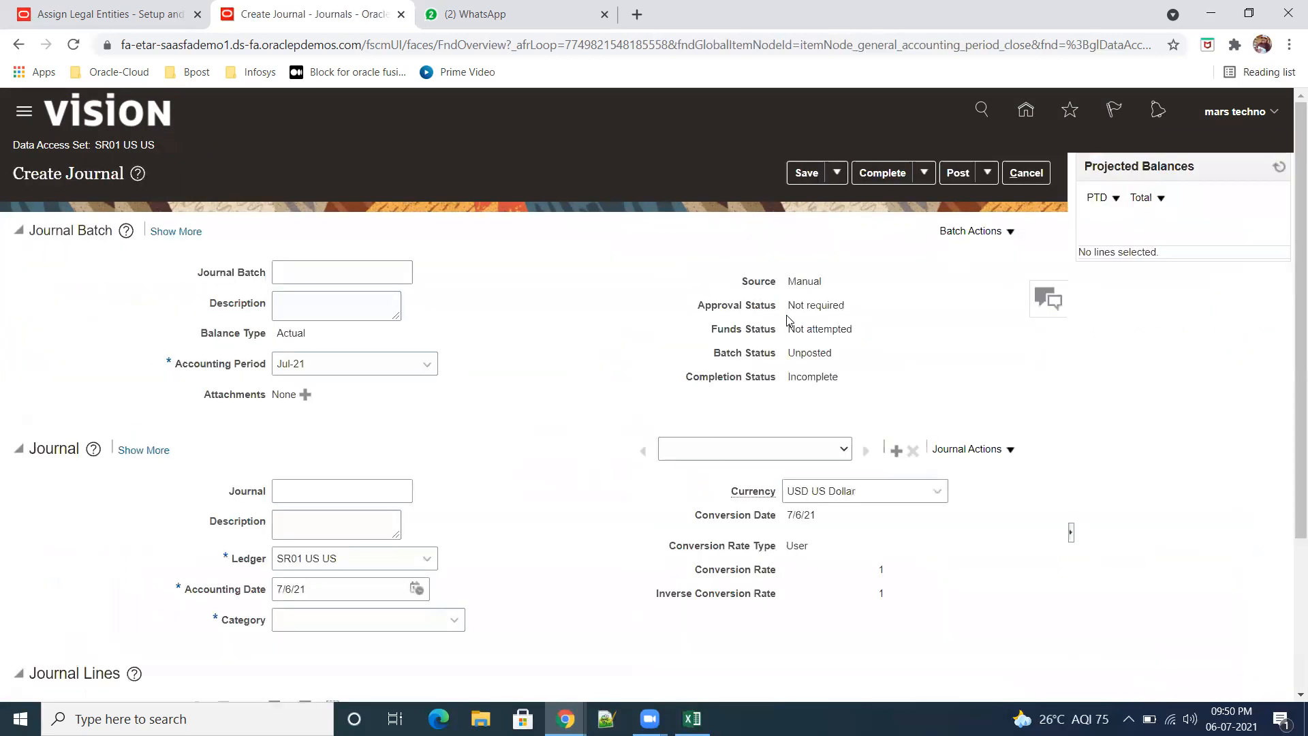
Step: Enter sr01_journal as both the name and the description of the journal
{"action": "left_click", "coordinate": [327, 491]}
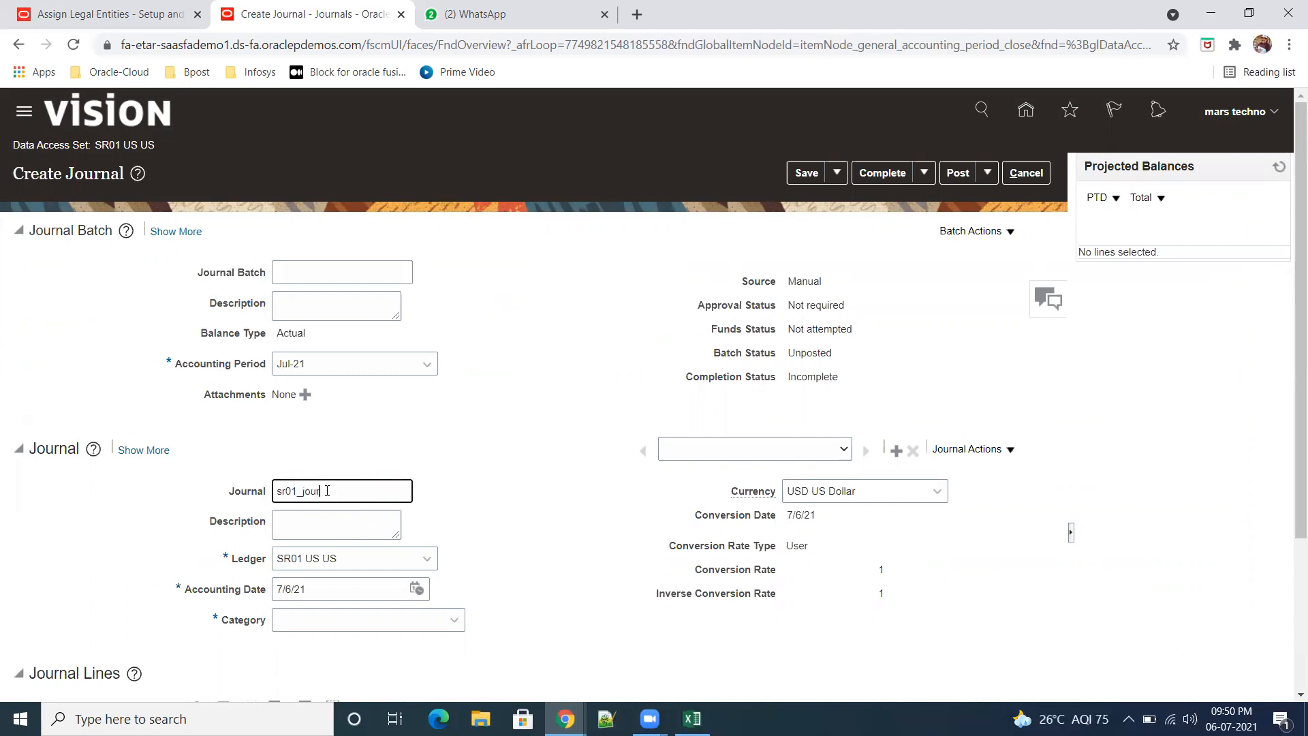
{"action": "left_click_drag", "start_coordinate": [353, 495], "coordinate": [202, 493]}
{"action": "type", "text": "sr01_journal"}
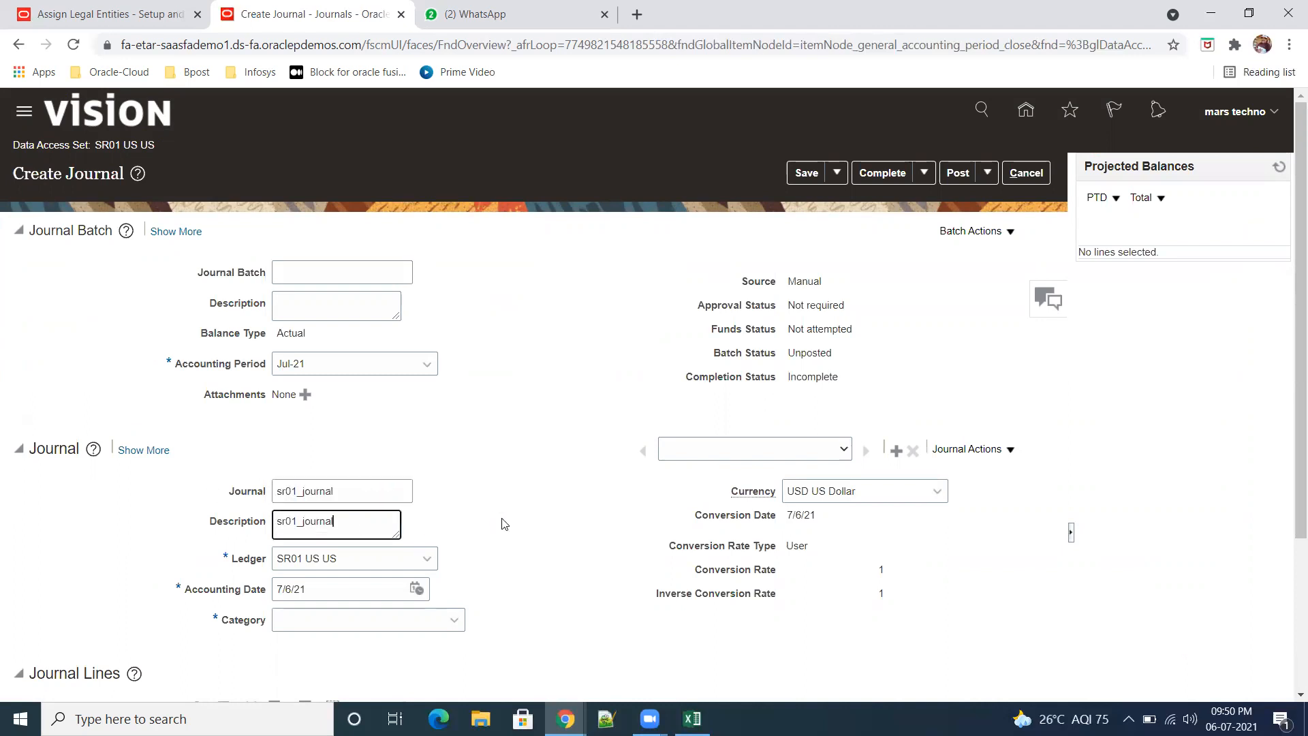
{"action": "scroll", "coordinate": [505, 521], "scroll_direction": "down", "scroll_amount": 3}
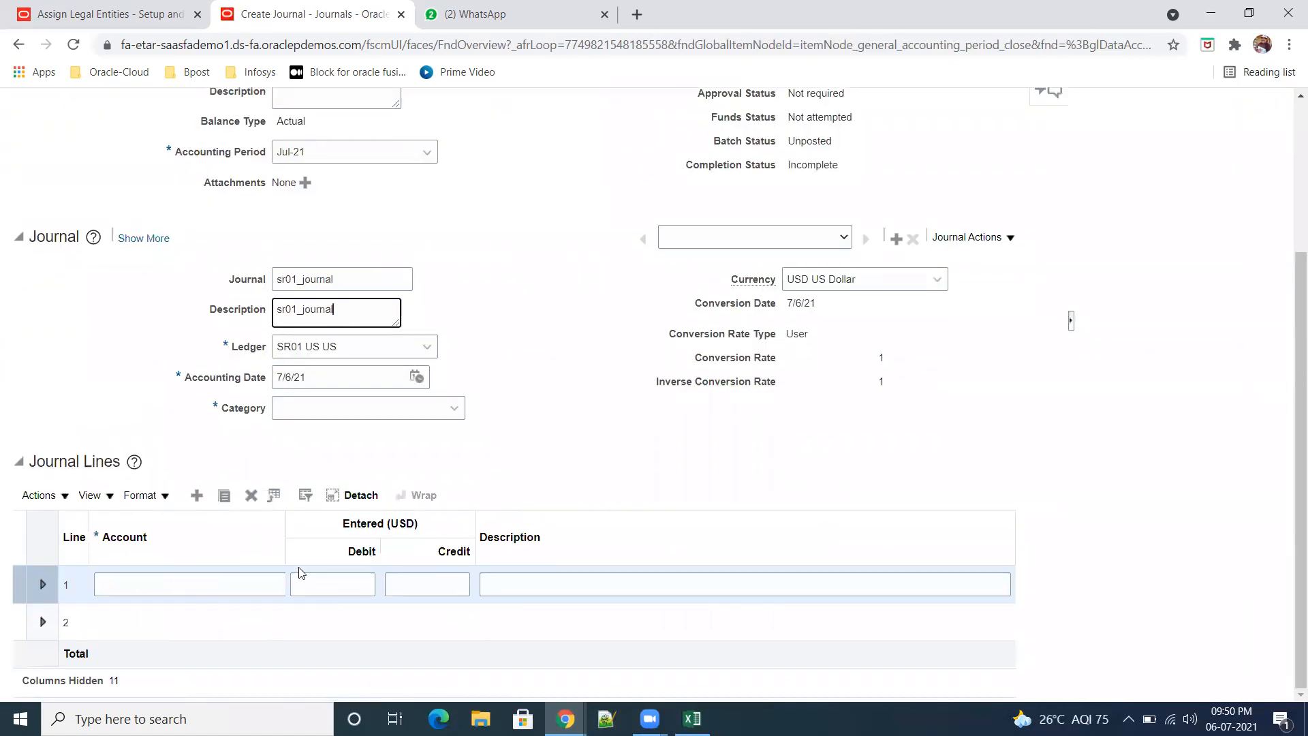
{"action": "left_click_drag", "start_coordinate": [284, 545], "coordinate": [392, 567]}
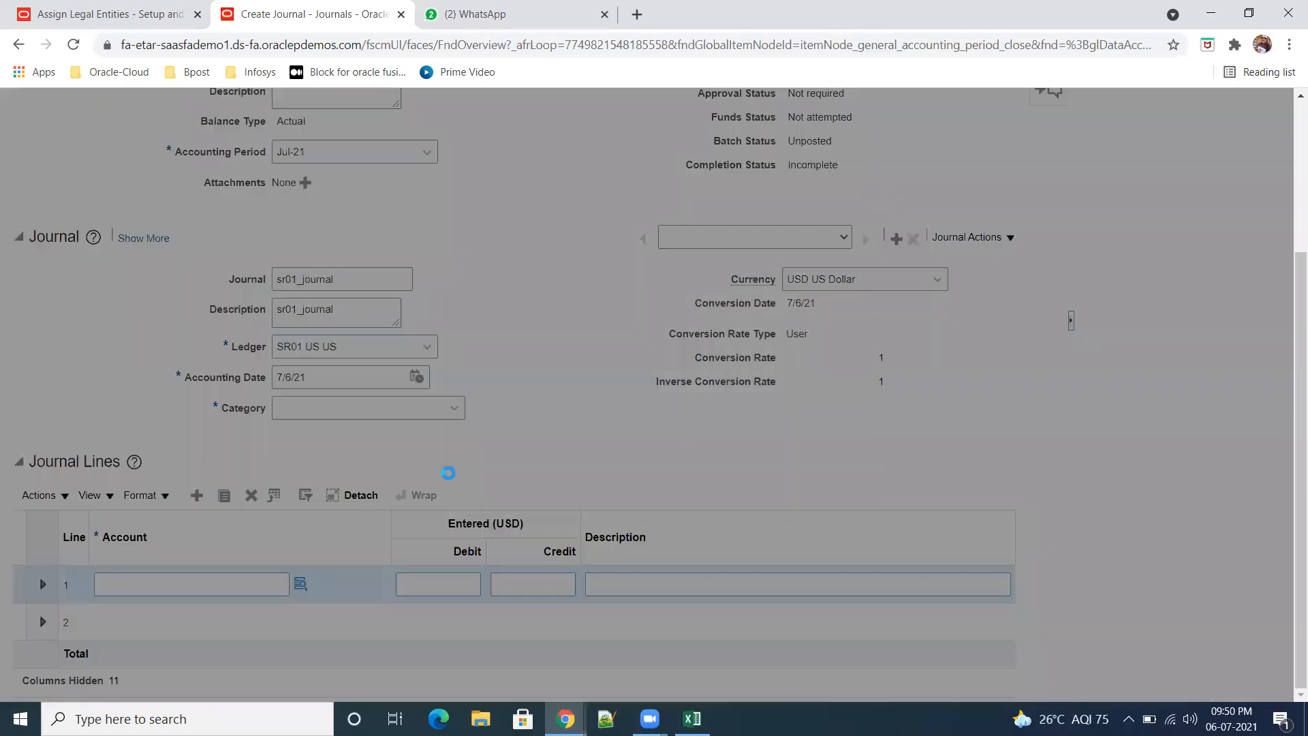
{"action": "left_click", "coordinate": [665, 492]}
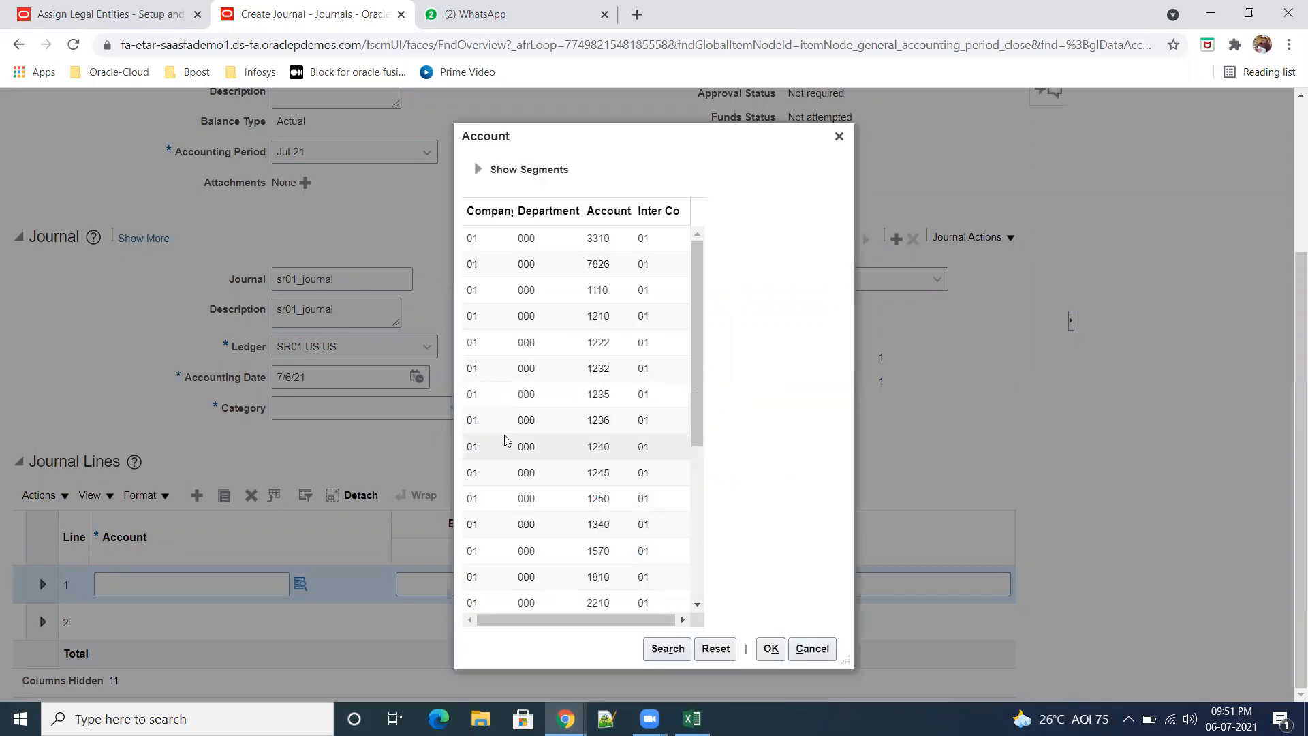
{"action": "left_click", "coordinate": [622, 396]}
{"action": "left_click", "coordinate": [771, 648]}
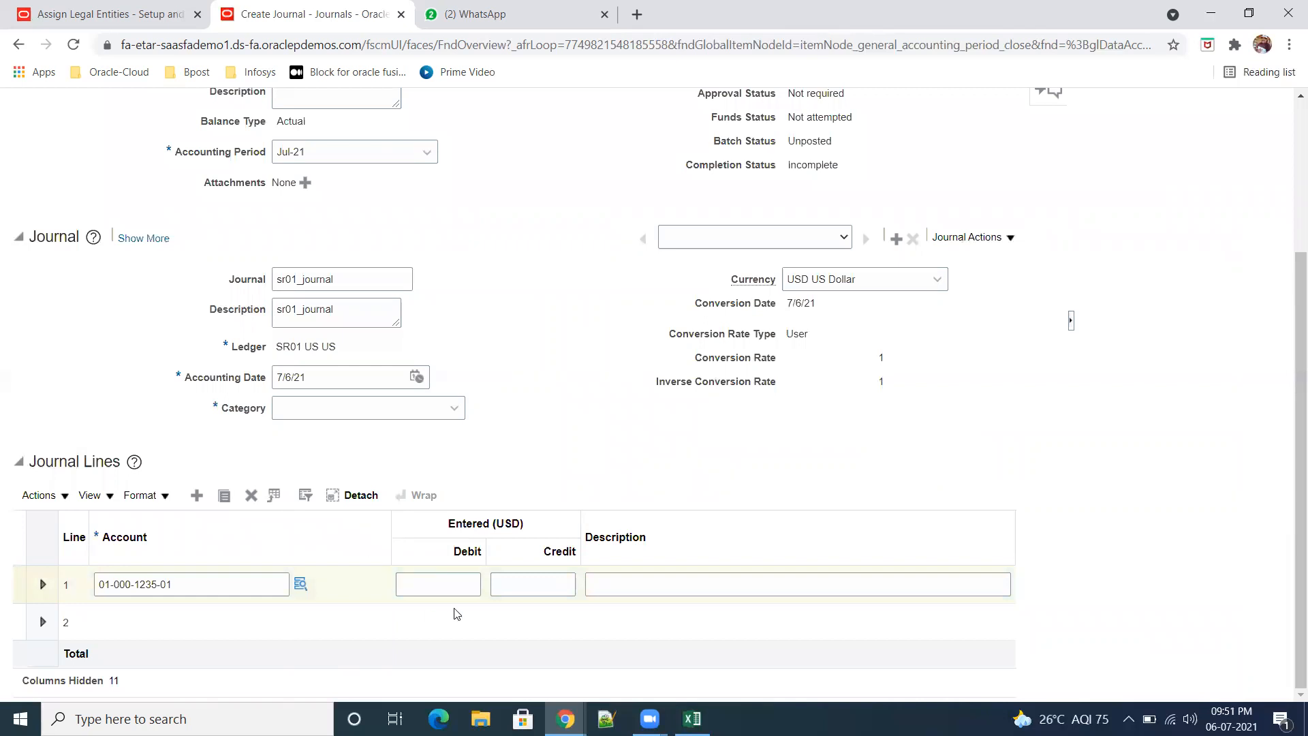
{"action": "left_click", "coordinate": [463, 586]}
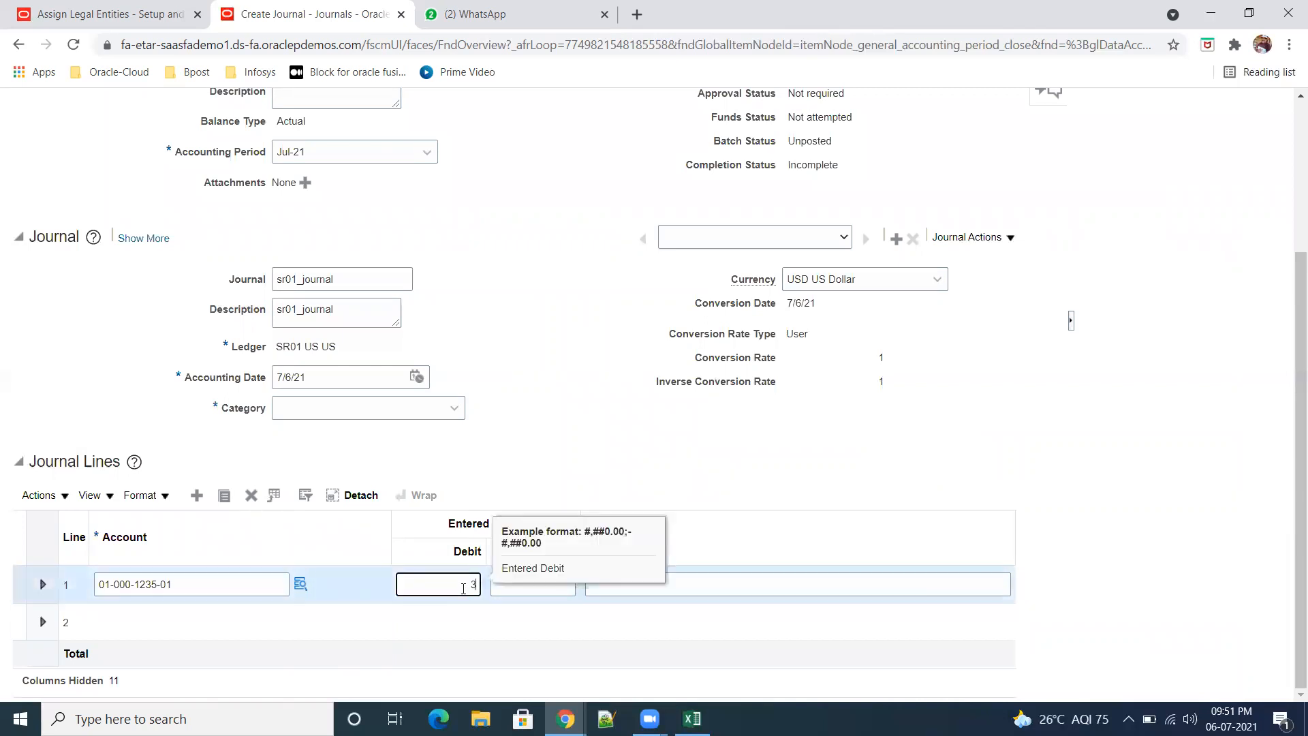
{"action": "key", "text": "Tab"}
{"action": "key", "text": "Tab"}
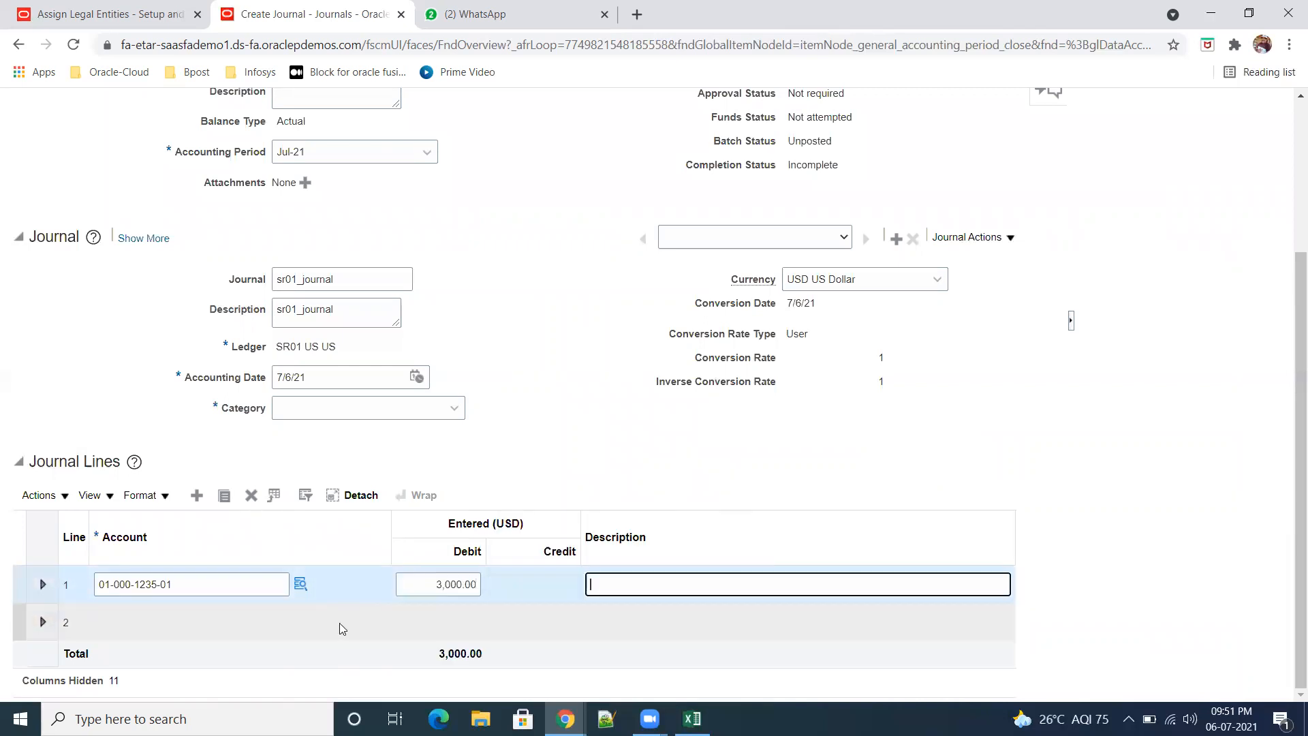
{"action": "left_click", "coordinate": [236, 623]}
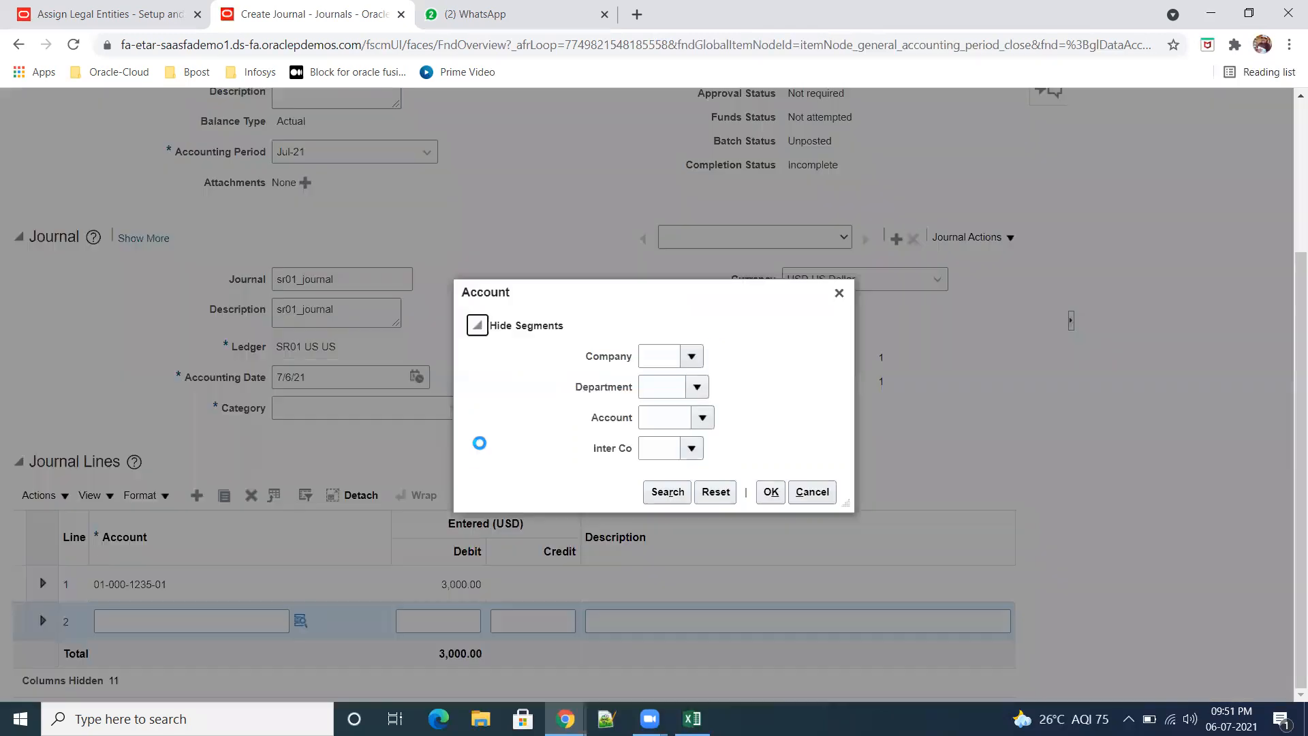
{"action": "left_click", "coordinate": [664, 492]}
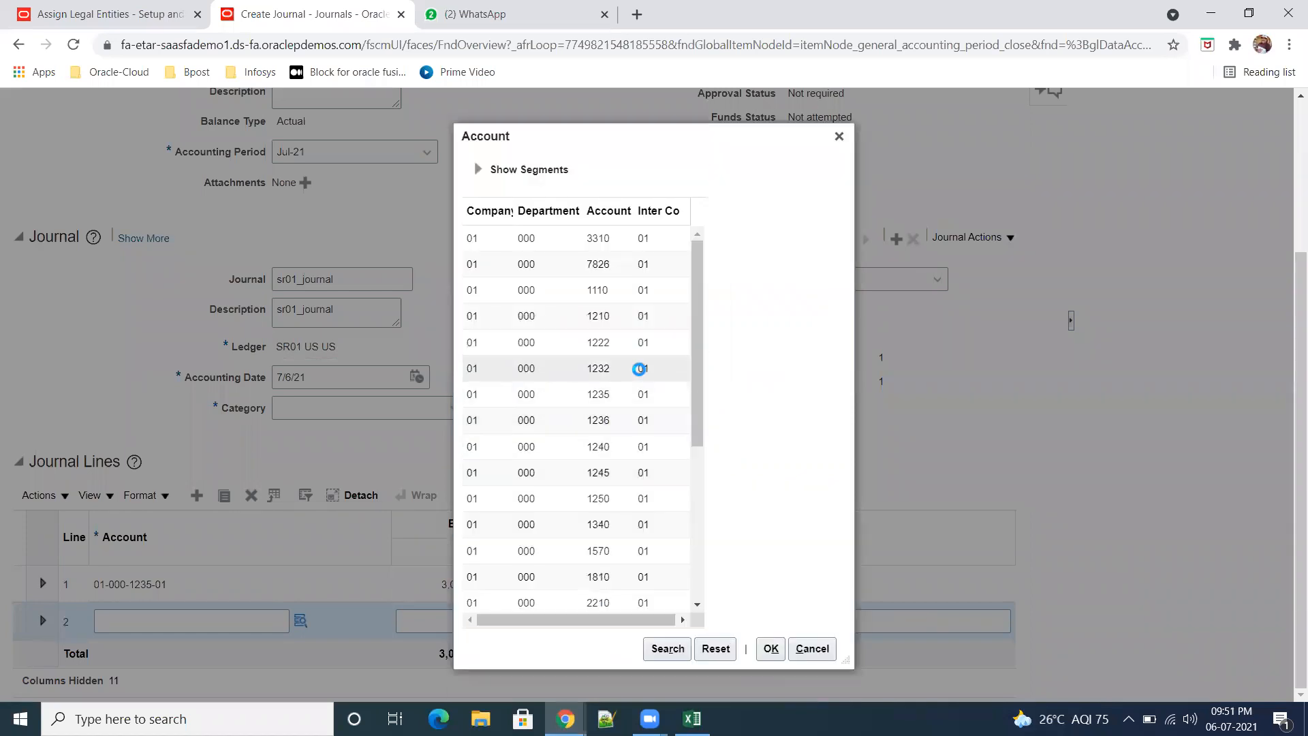
{"action": "left_click", "coordinate": [770, 648]}
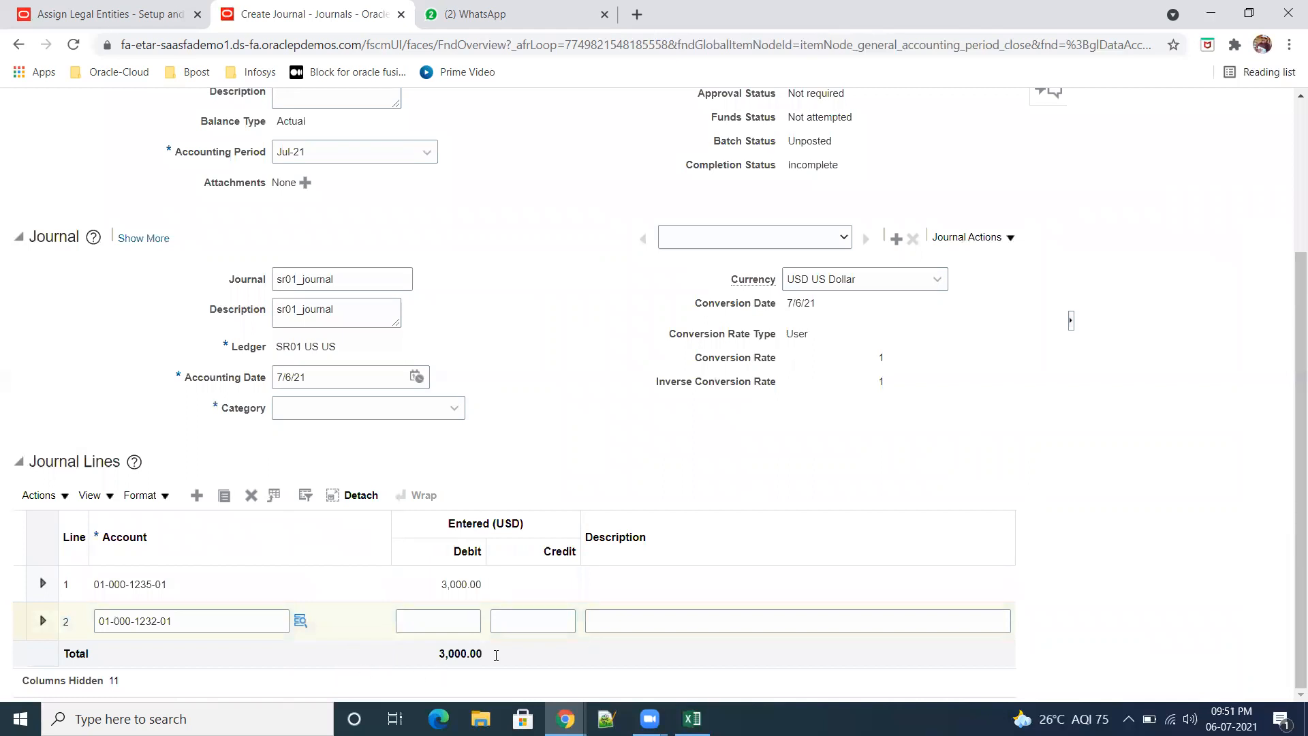
{"action": "left_click", "coordinate": [558, 626]}
{"action": "type", "text": "3000"}
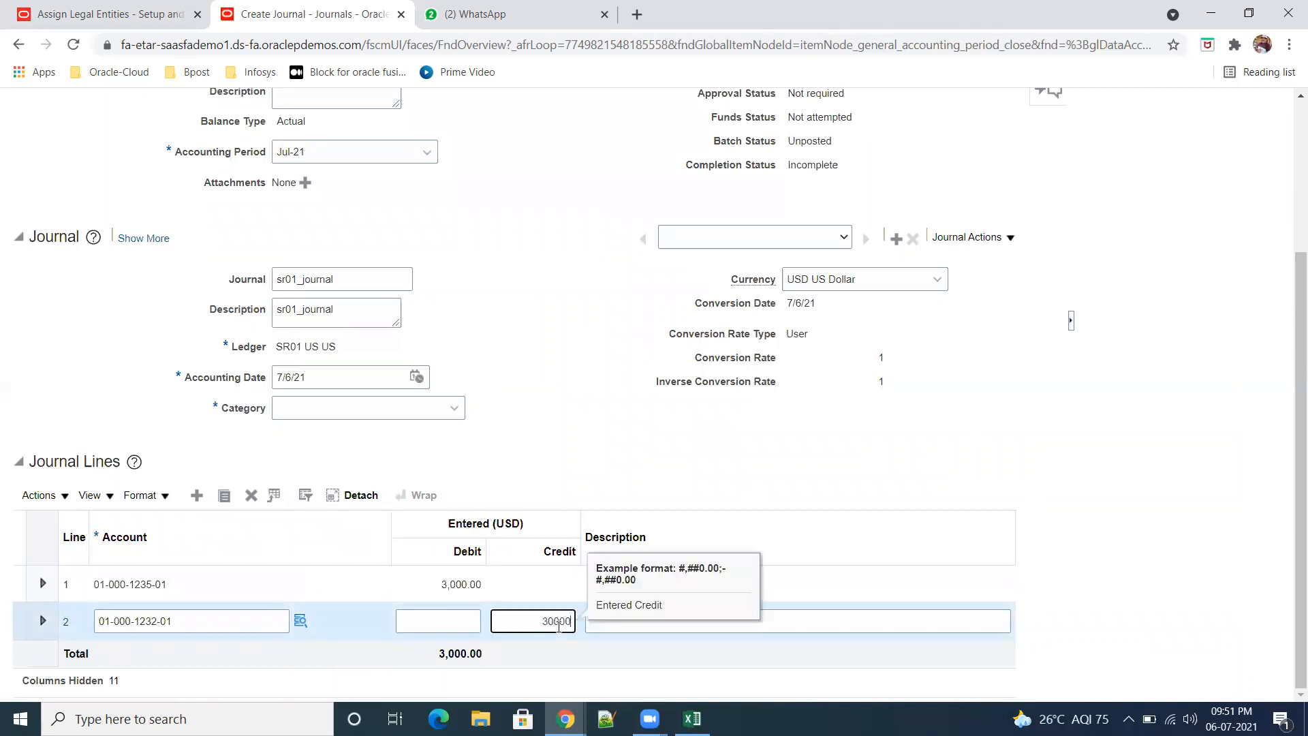
{"action": "key", "text": "Tab"}
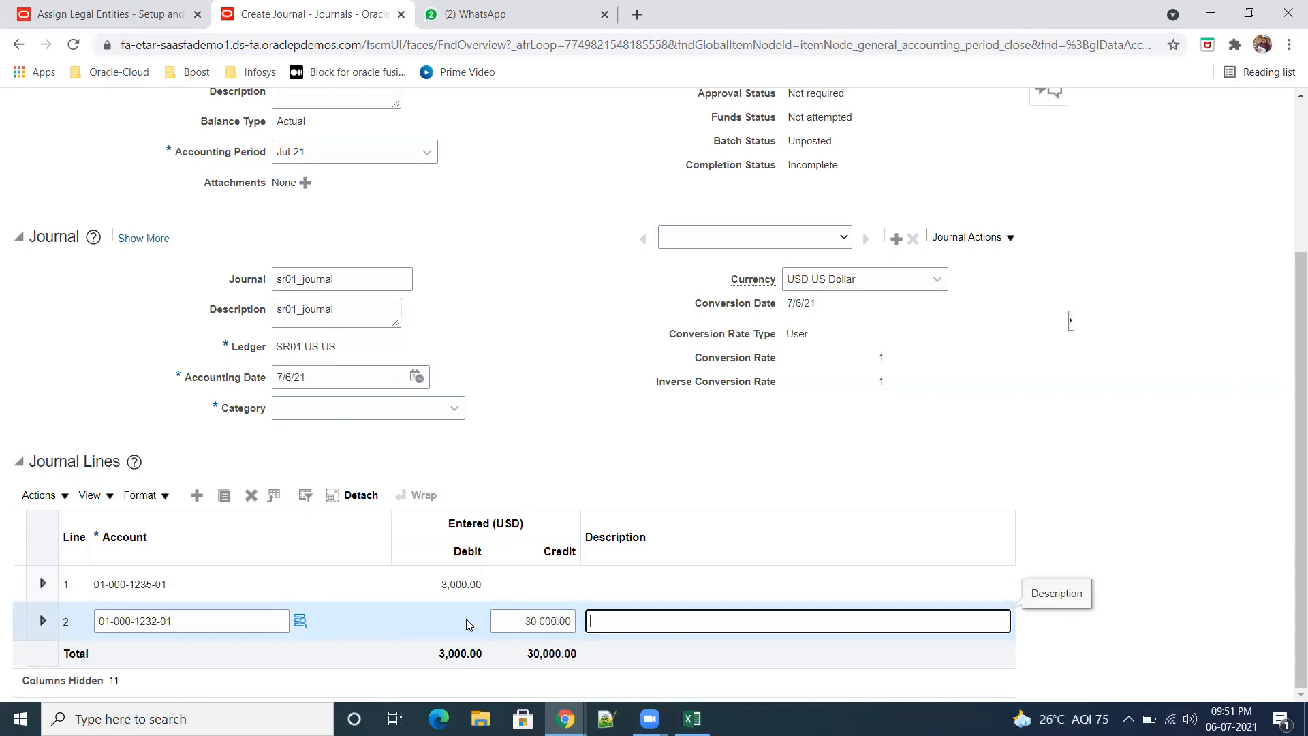
{"action": "left_click", "coordinate": [534, 627]}
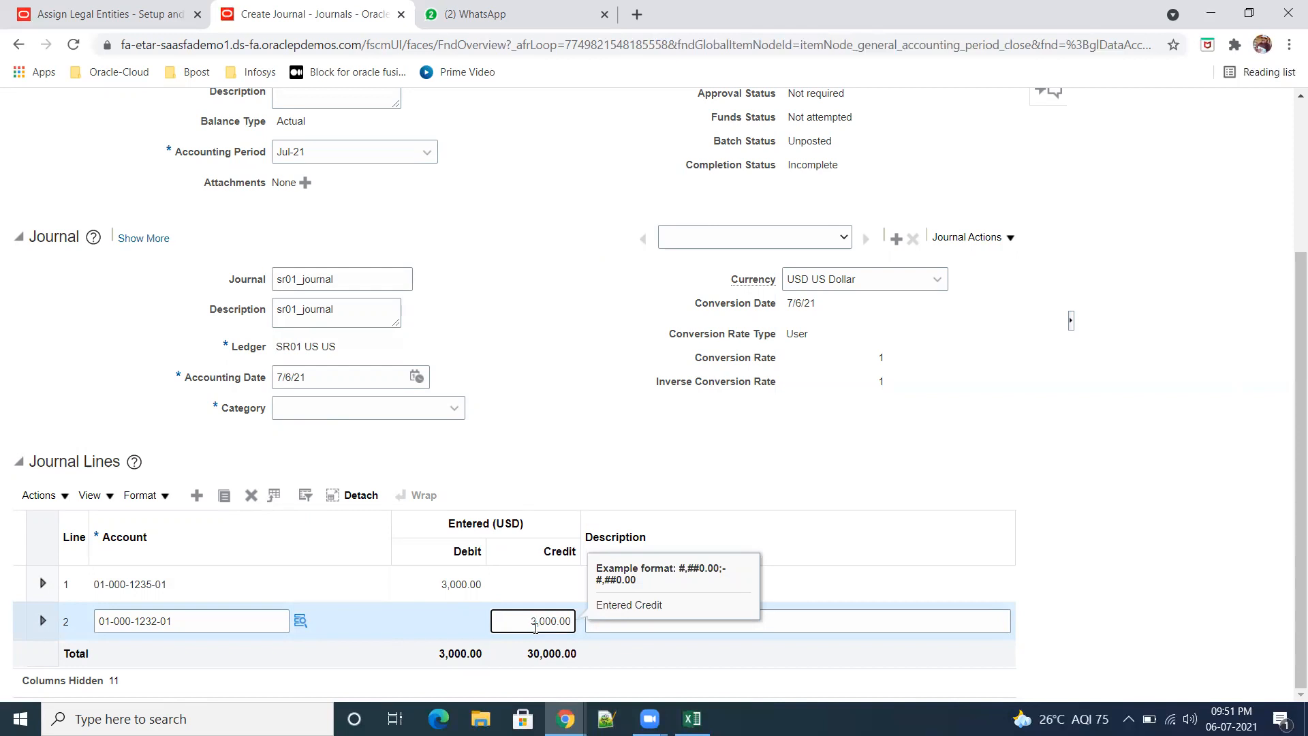
{"action": "key", "text": "Tab"}
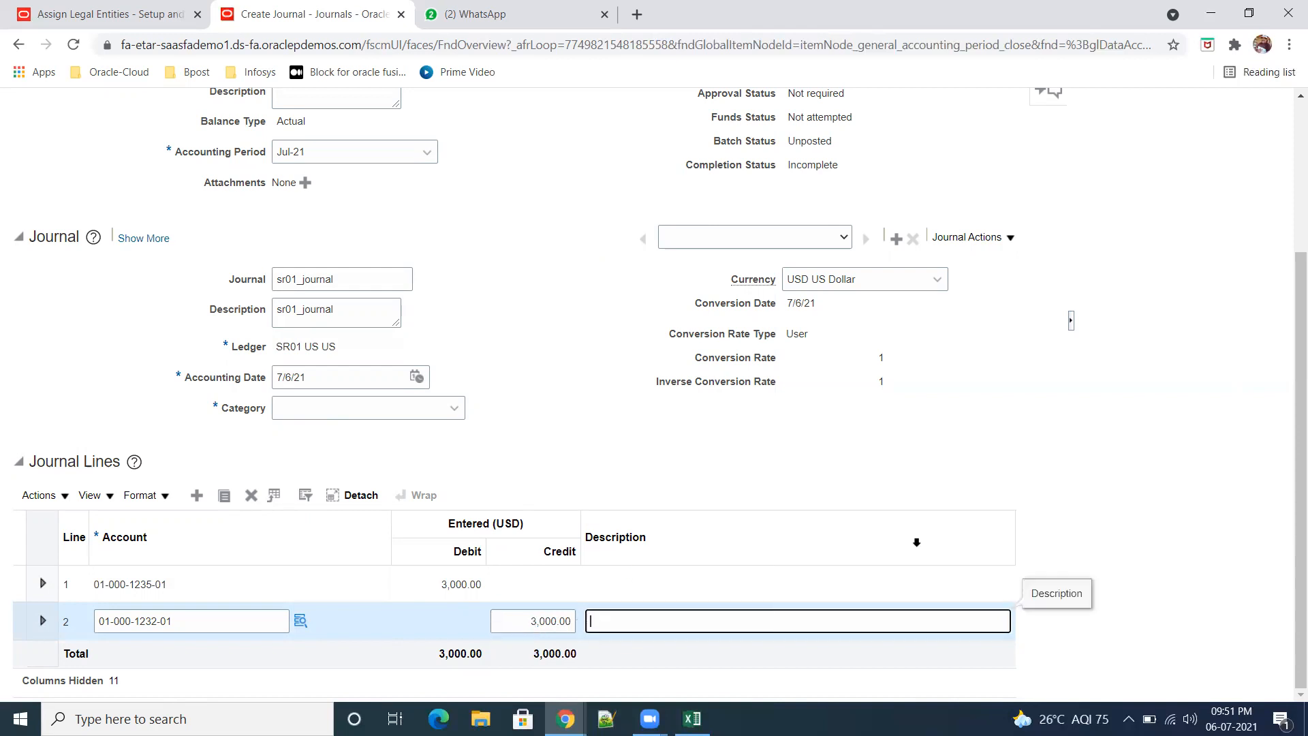
Step: Set the journal's category to Miscellaneous and save the journal
{"action": "left_click", "coordinate": [454, 407]}
{"action": "left_click_drag", "start_coordinate": [476, 445], "coordinate": [488, 496]}
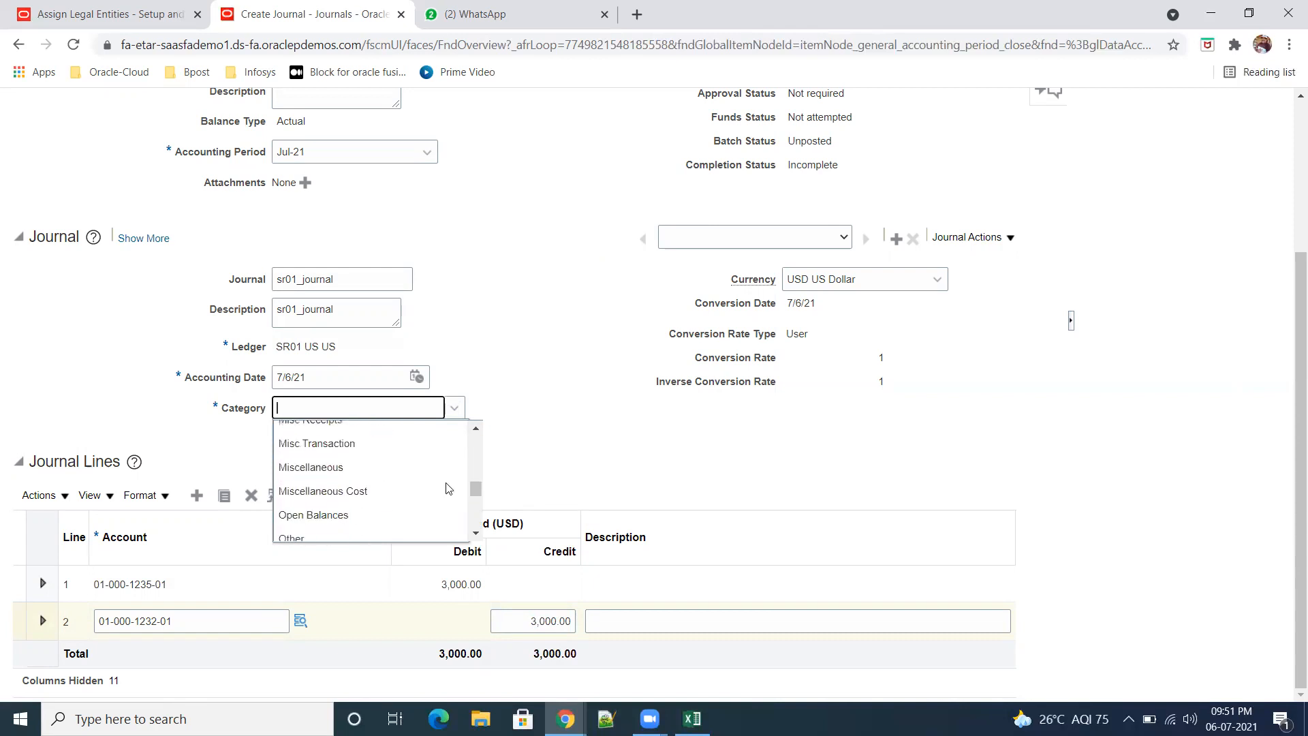
{"action": "left_click", "coordinate": [370, 470]}
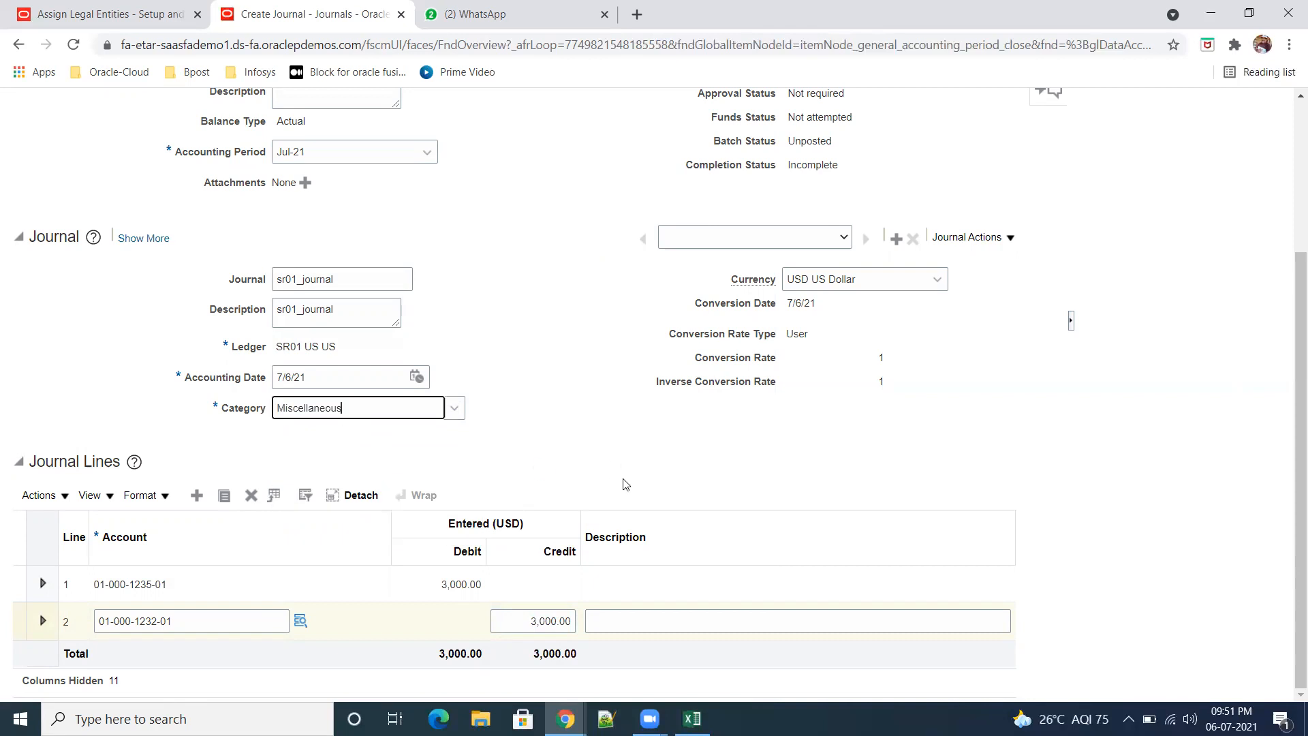
{"action": "scroll", "coordinate": [621, 485], "scroll_direction": "up", "scroll_amount": 3}
{"action": "left_click", "coordinate": [800, 174]}
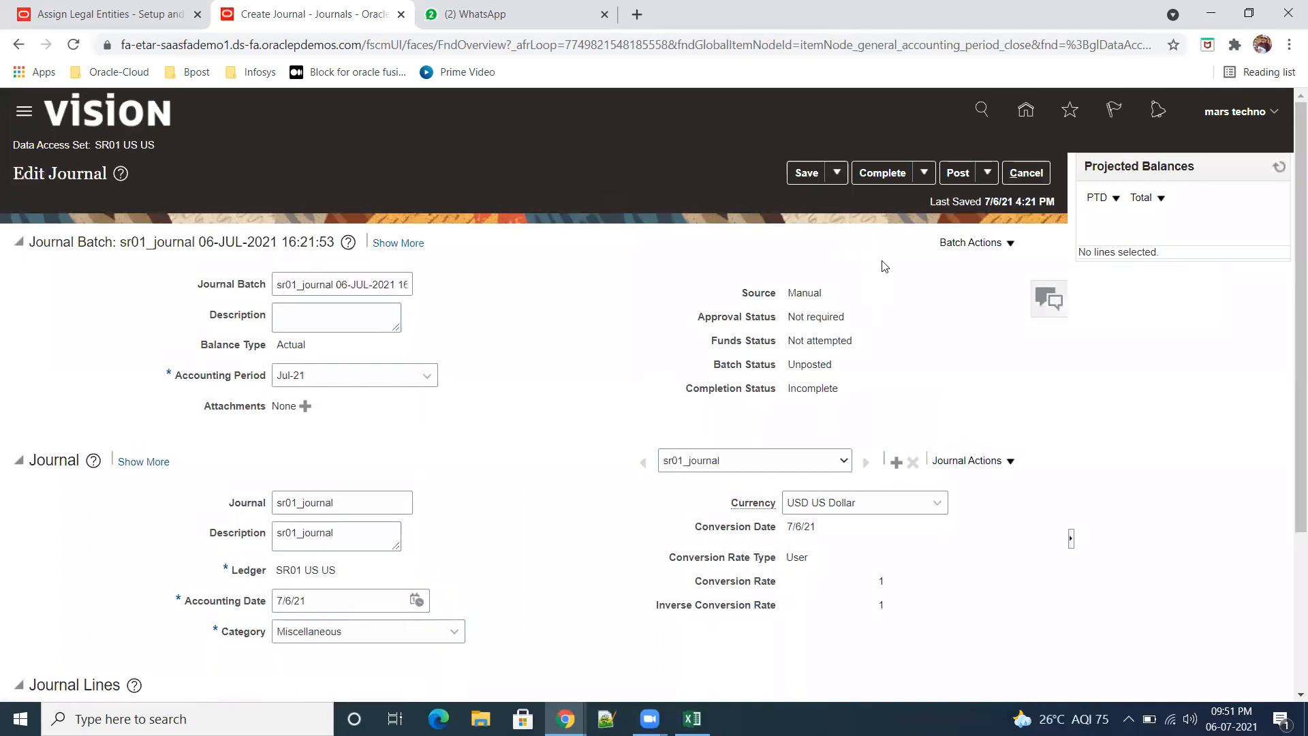
Step: Complete the sr01_journal batch and submit it for posting, returning to the Journals work area
{"action": "left_click", "coordinate": [881, 175]}
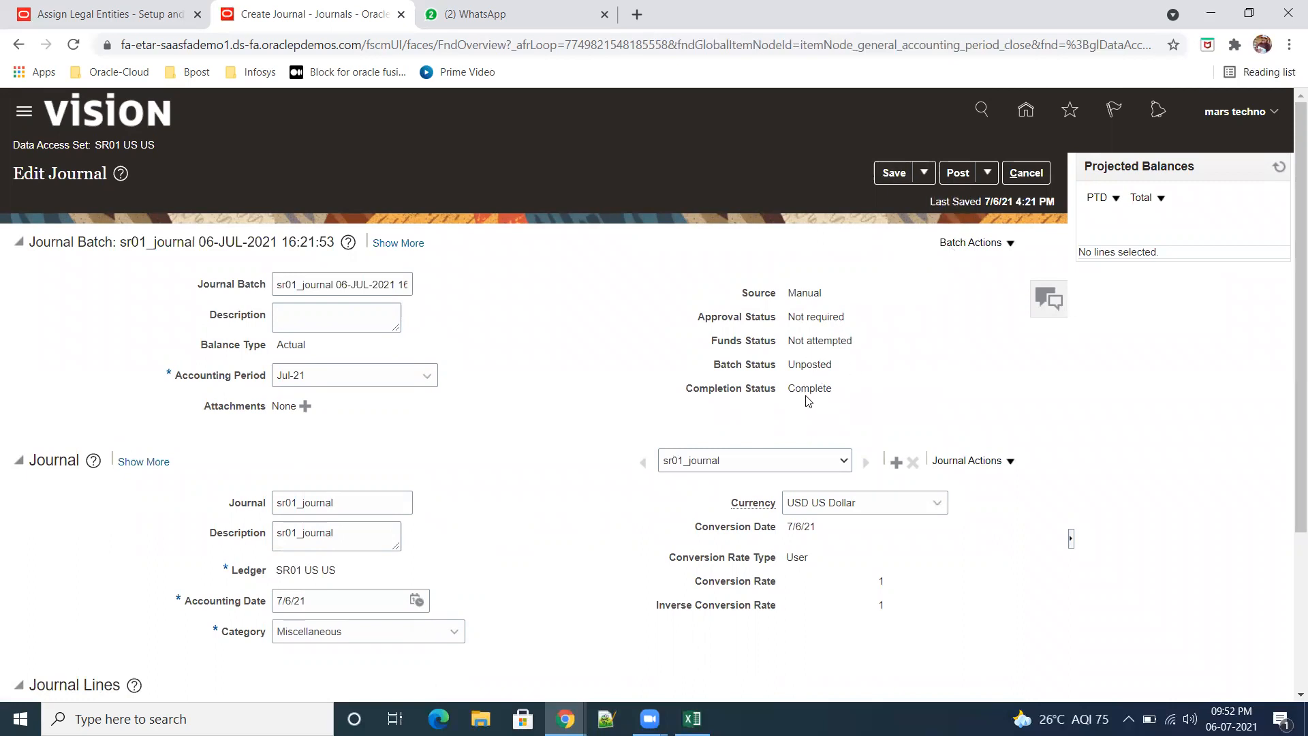
{"action": "left_click", "coordinate": [958, 179]}
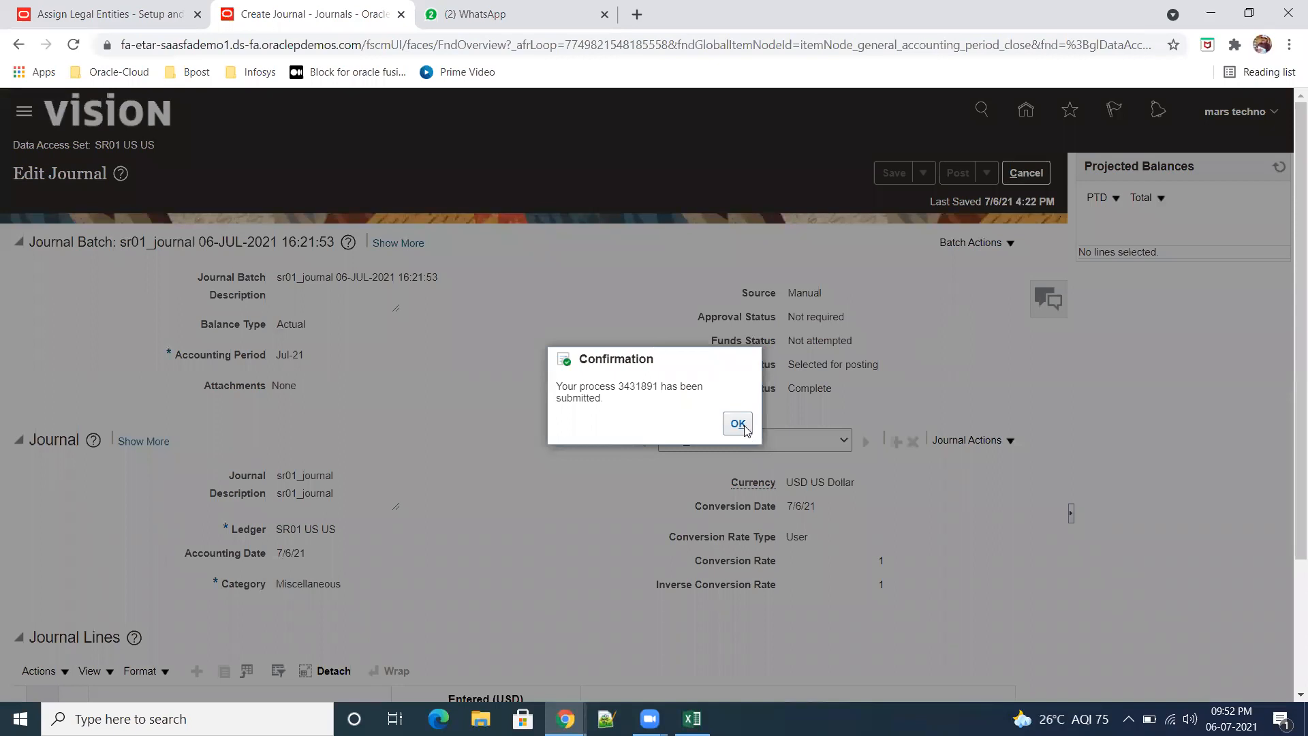
{"action": "left_click", "coordinate": [743, 425]}
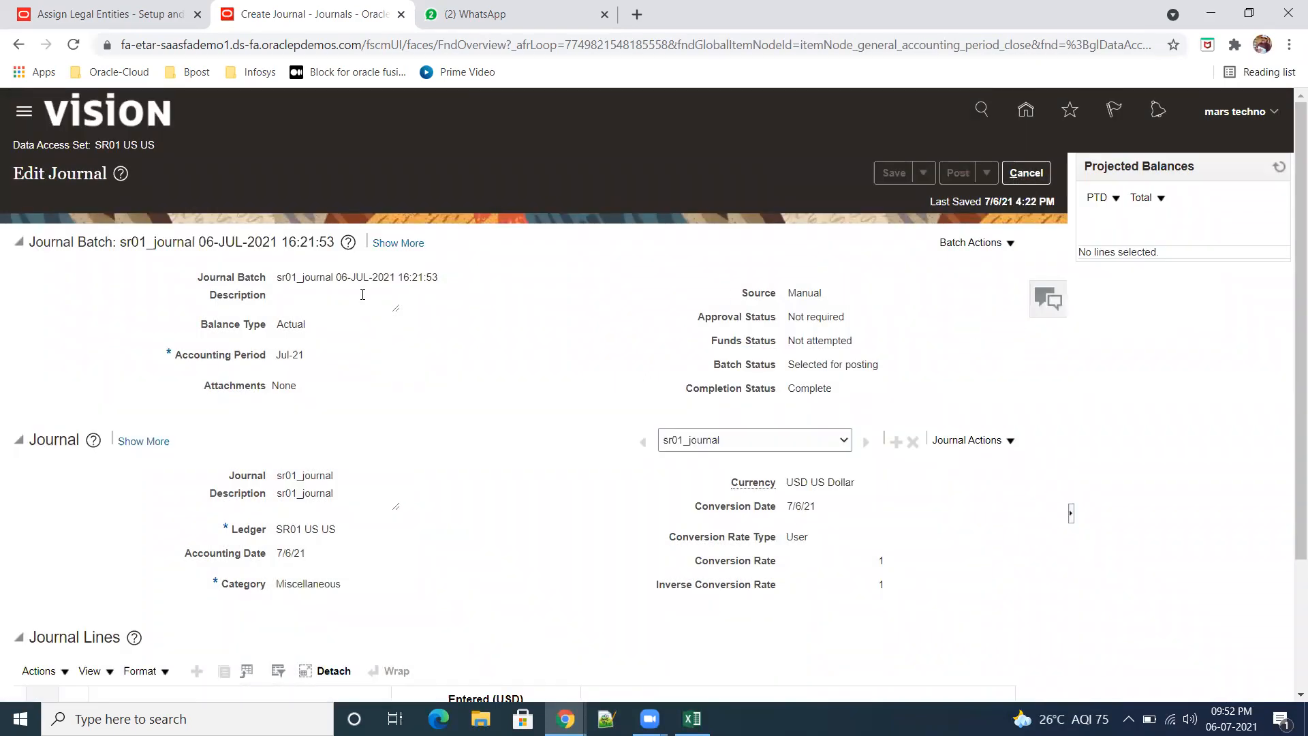
{"action": "left_click", "coordinate": [1032, 181]}
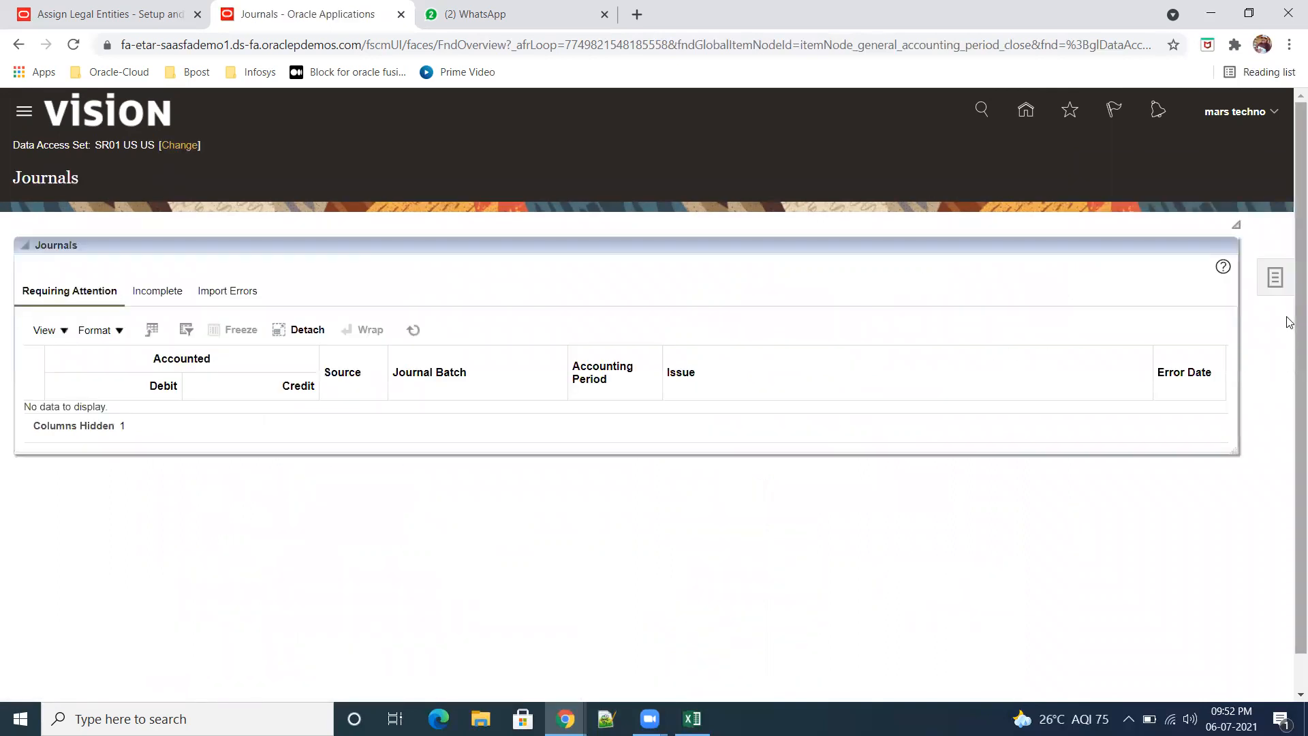
Step: Search Manage Journals for the journals of accounting period Jul-21 to check the batch status of sr01_journal
{"action": "left_click", "coordinate": [1275, 278]}
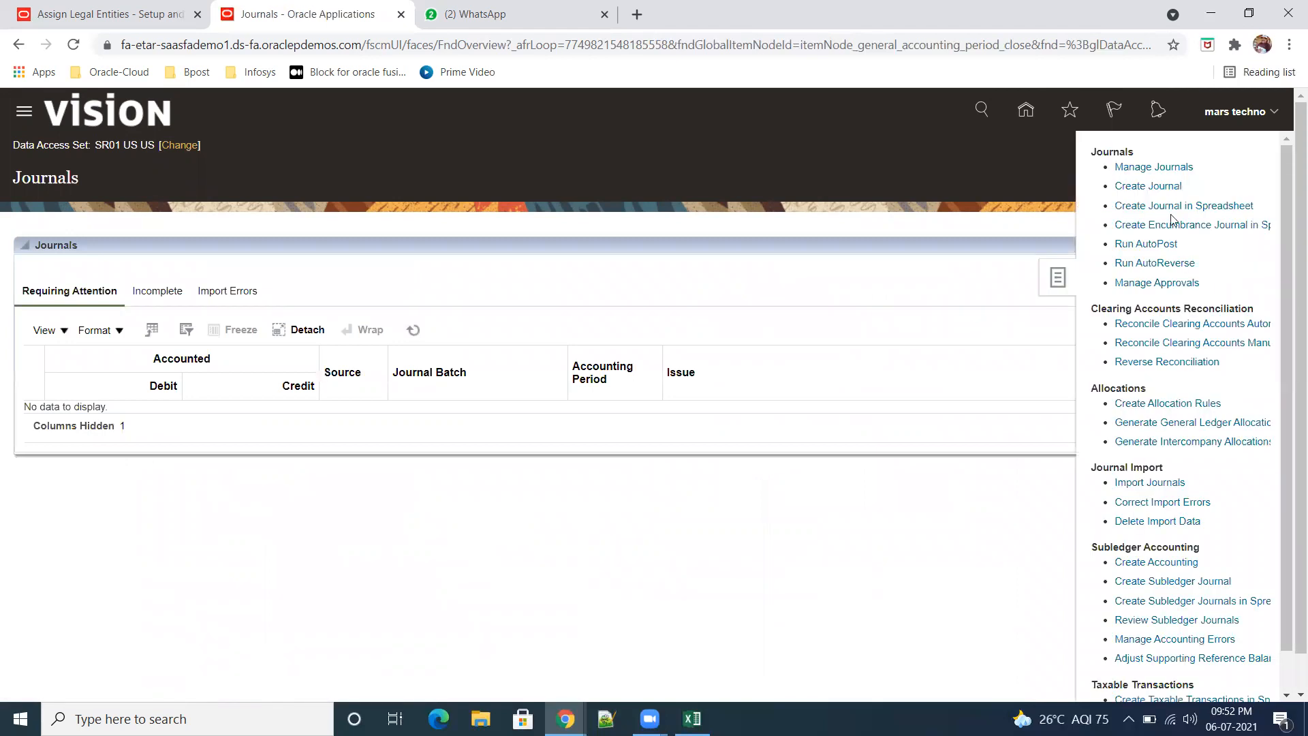
{"action": "left_click", "coordinate": [1159, 169]}
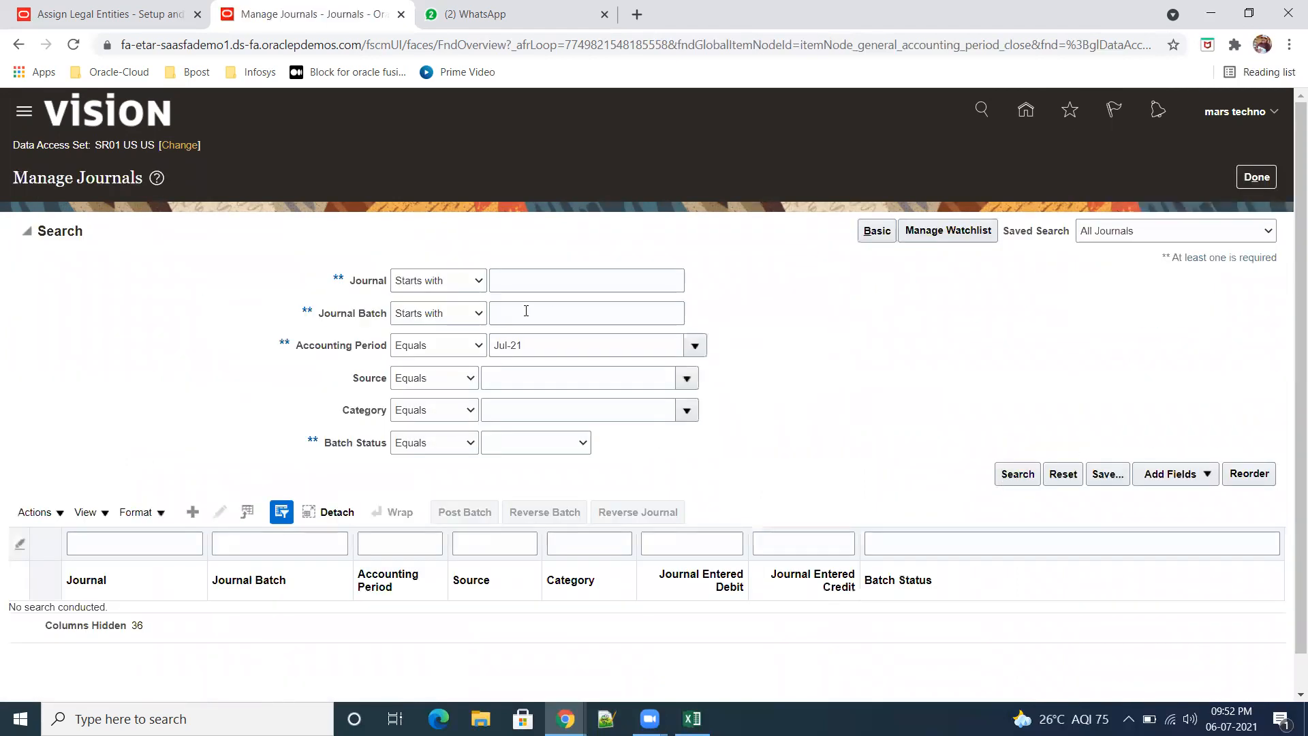
{"action": "left_click", "coordinate": [1017, 473]}
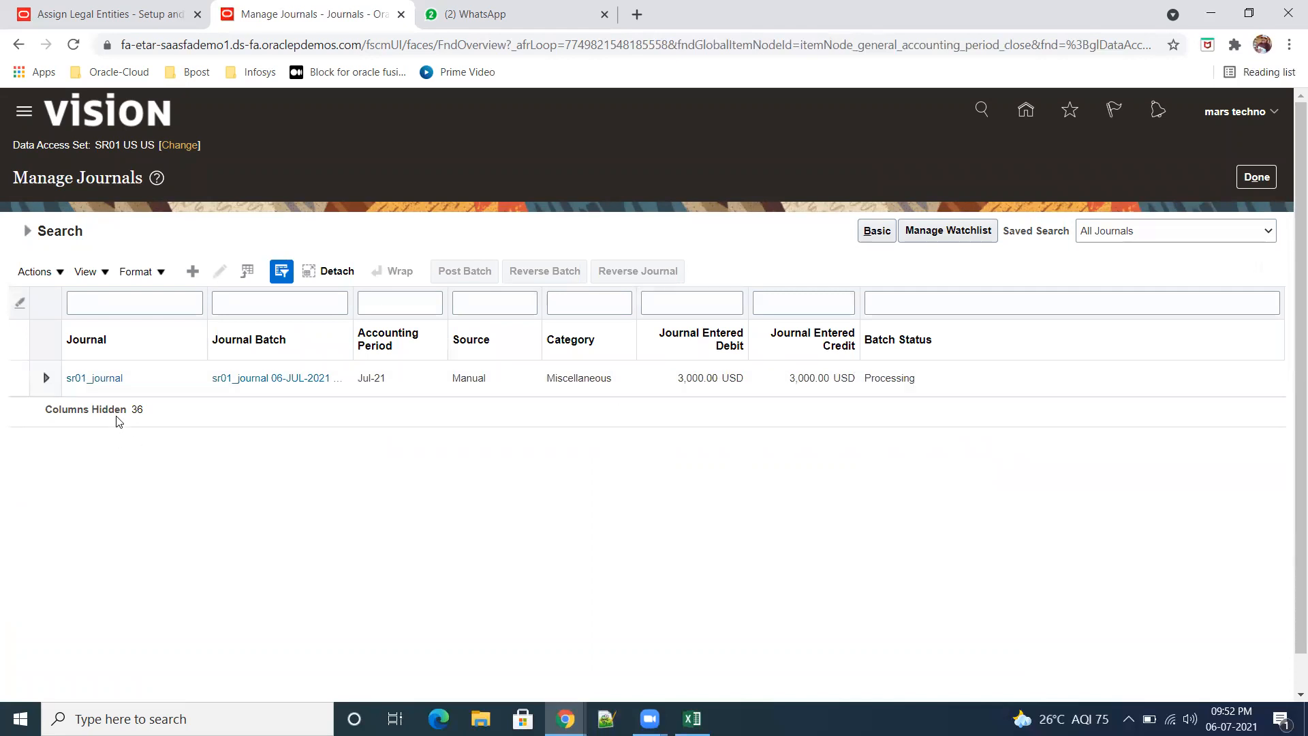
Step: Open sr01_journal, refresh its account balances, and review the journal lines and the available save options and batch actions
{"action": "left_click", "coordinate": [97, 383]}
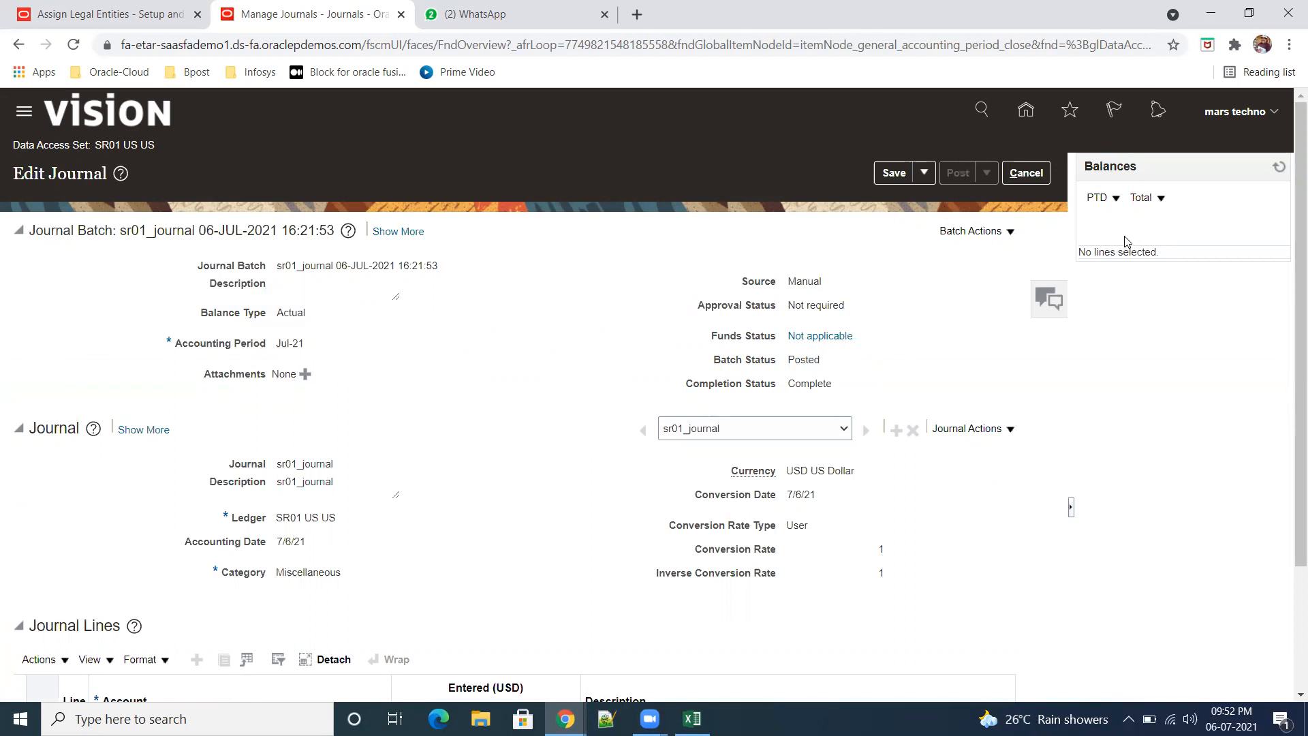
{"action": "left_click", "coordinate": [1284, 167]}
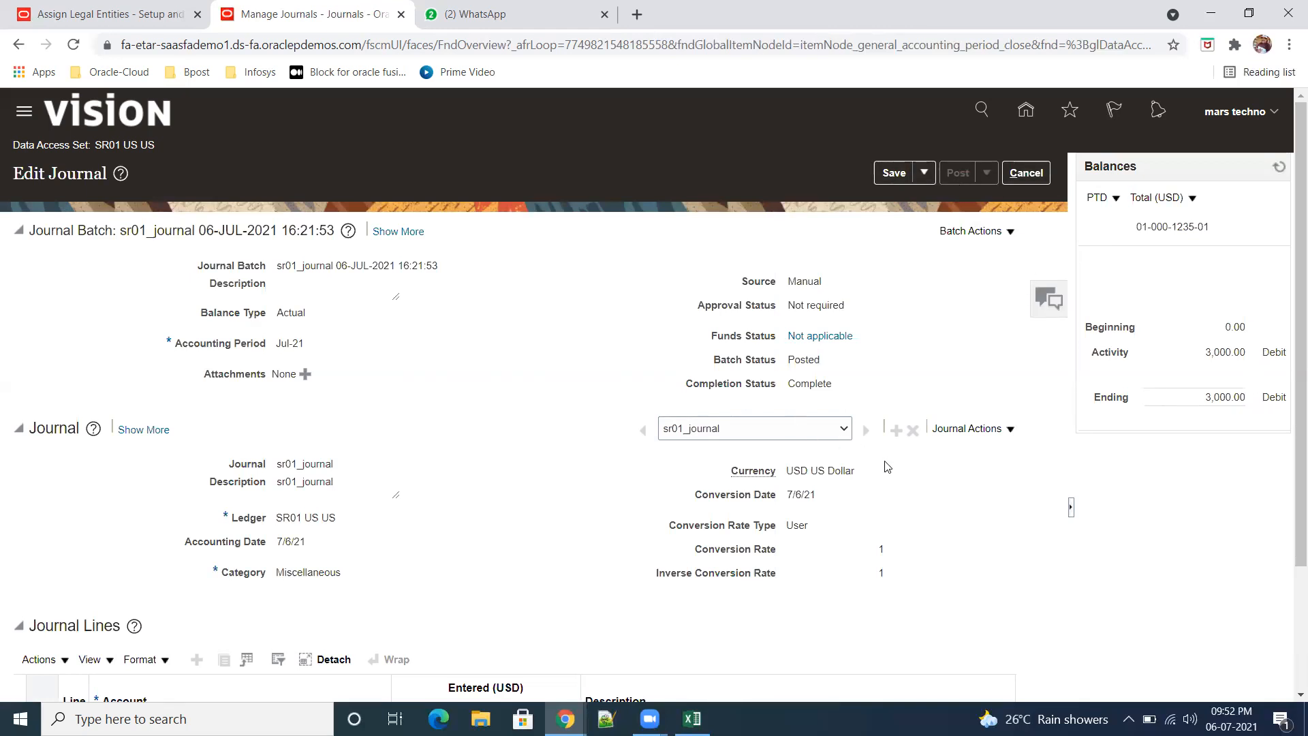
{"action": "scroll", "coordinate": [887, 466], "scroll_direction": "down", "scroll_amount": 2}
{"action": "scroll", "coordinate": [933, 484], "scroll_direction": "up", "scroll_amount": 2}
{"action": "left_click", "coordinate": [926, 175]}
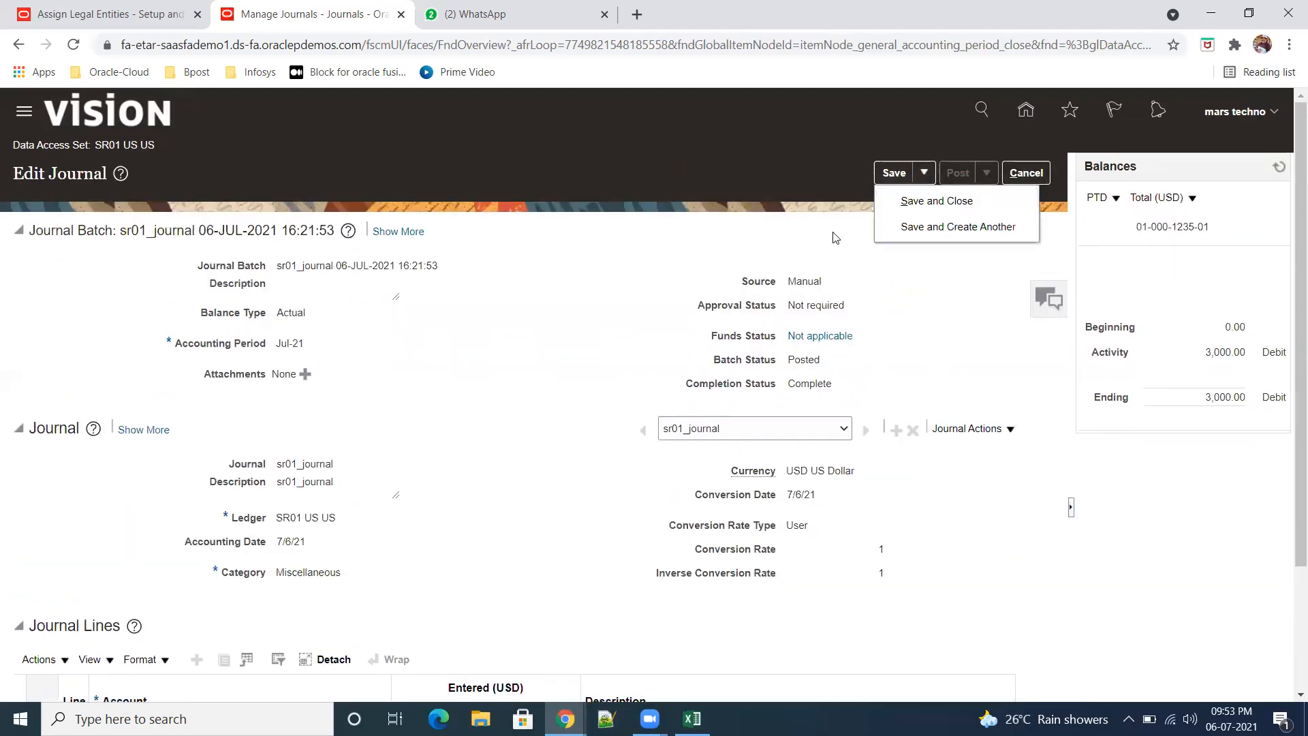
{"action": "left_click", "coordinate": [1012, 231]}
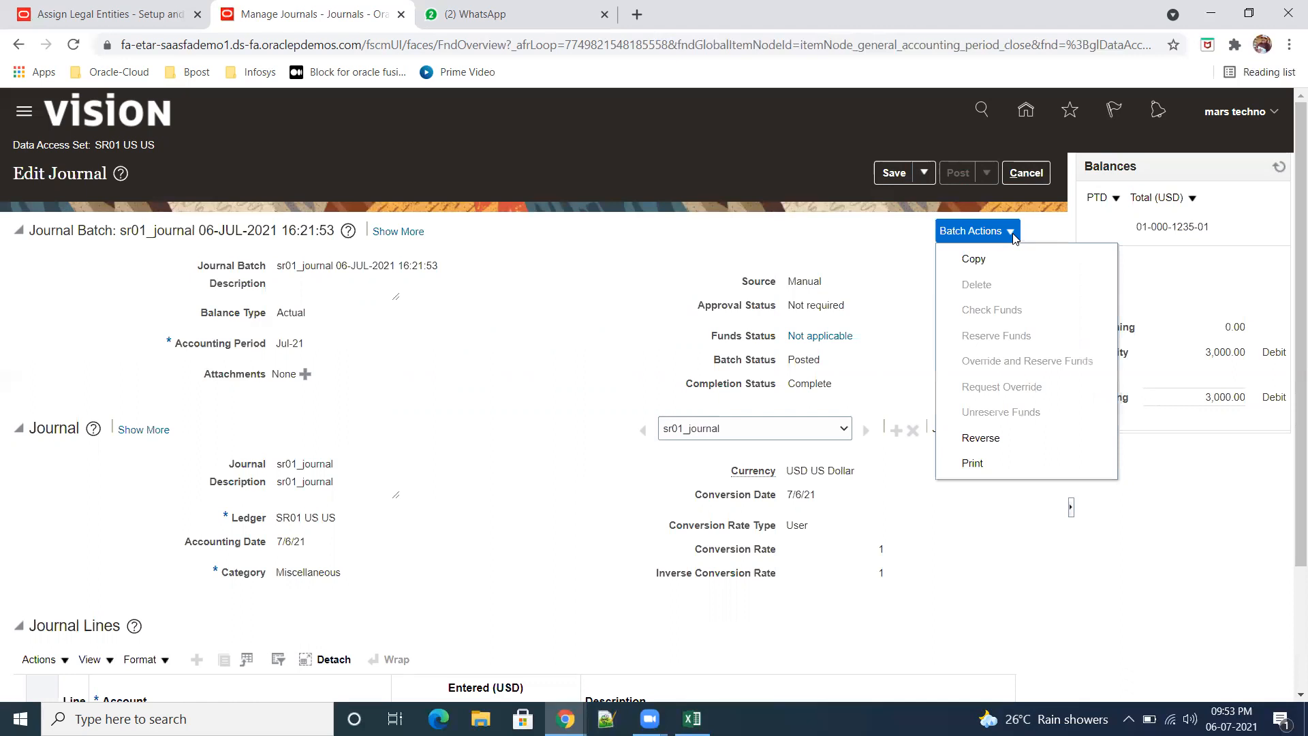
{"action": "scroll", "coordinate": [1230, 492], "scroll_direction": "down", "scroll_amount": 2}
{"action": "left_click", "coordinate": [1214, 542]}
{"action": "scroll", "coordinate": [1212, 534], "scroll_direction": "up", "scroll_amount": 2}
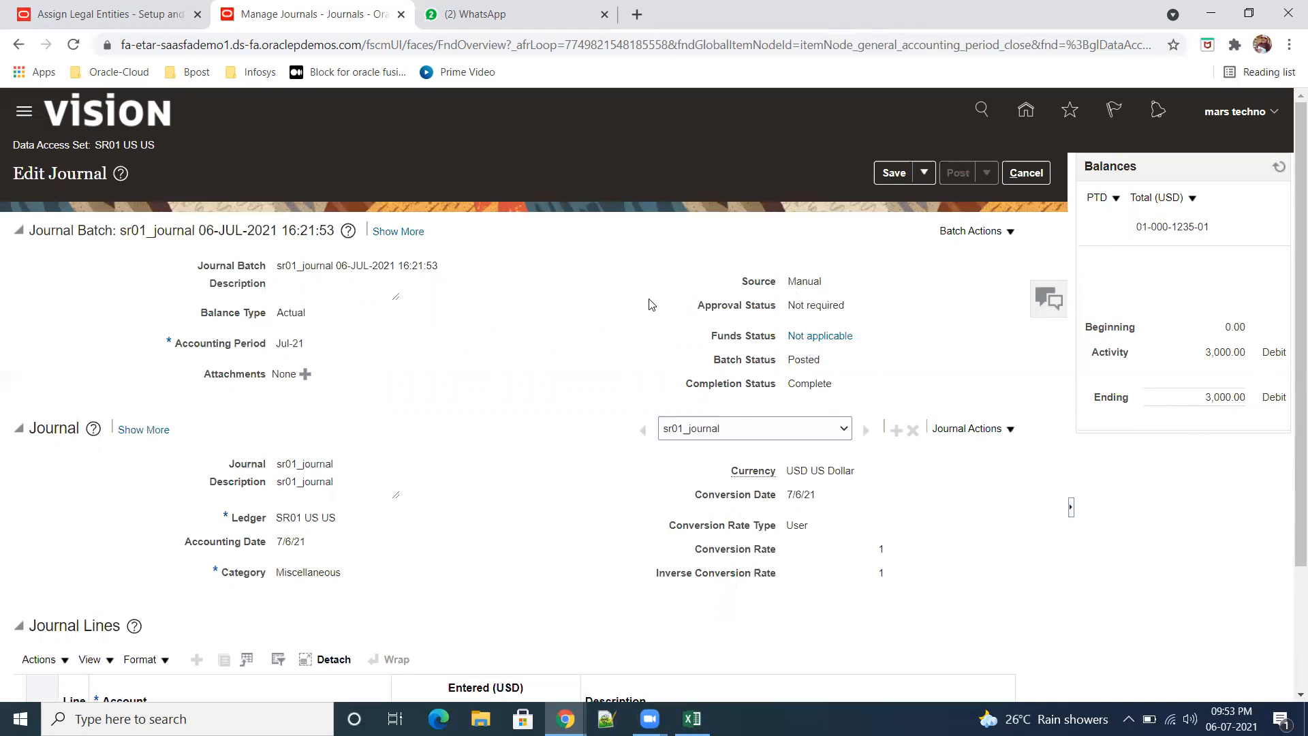
Step: Expand the journal batch details and examine its control totals and action log
{"action": "left_click", "coordinate": [396, 232]}
{"action": "scroll", "coordinate": [485, 410], "scroll_direction": "down", "scroll_amount": 3}
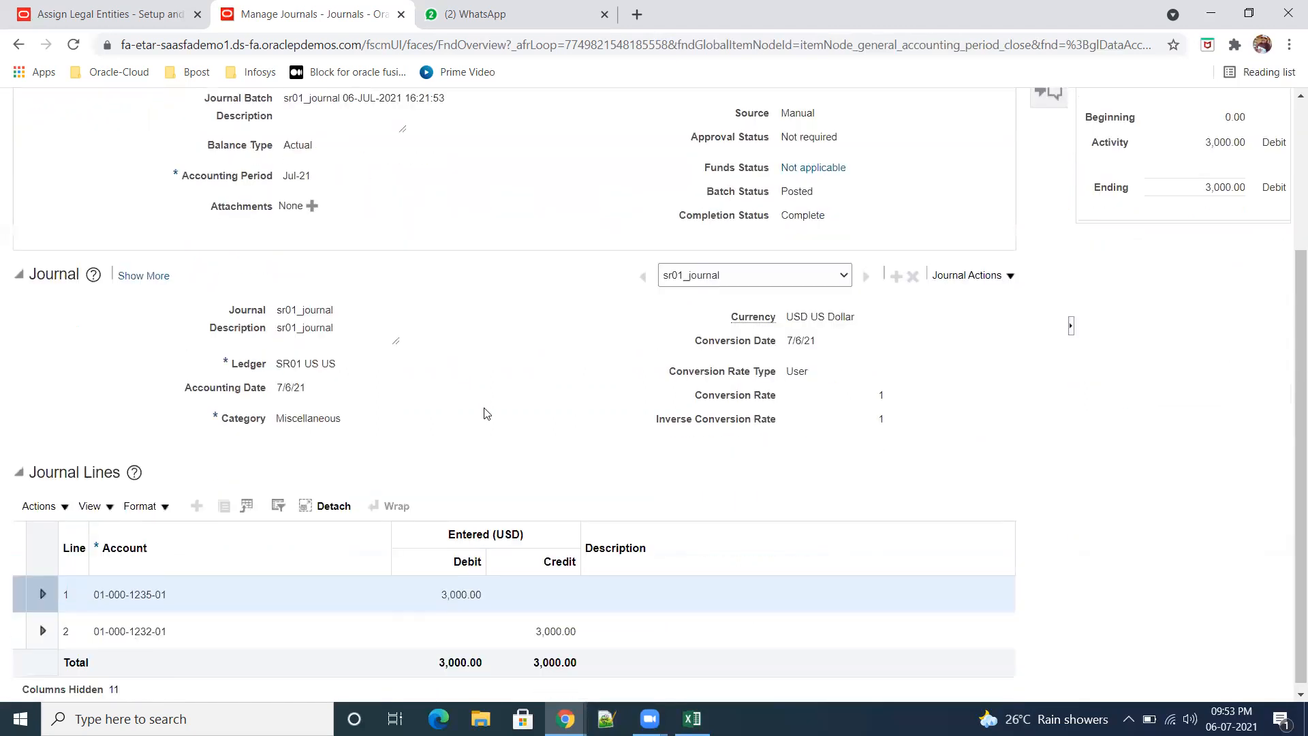
{"action": "scroll", "coordinate": [488, 411], "scroll_direction": "up", "scroll_amount": 3}
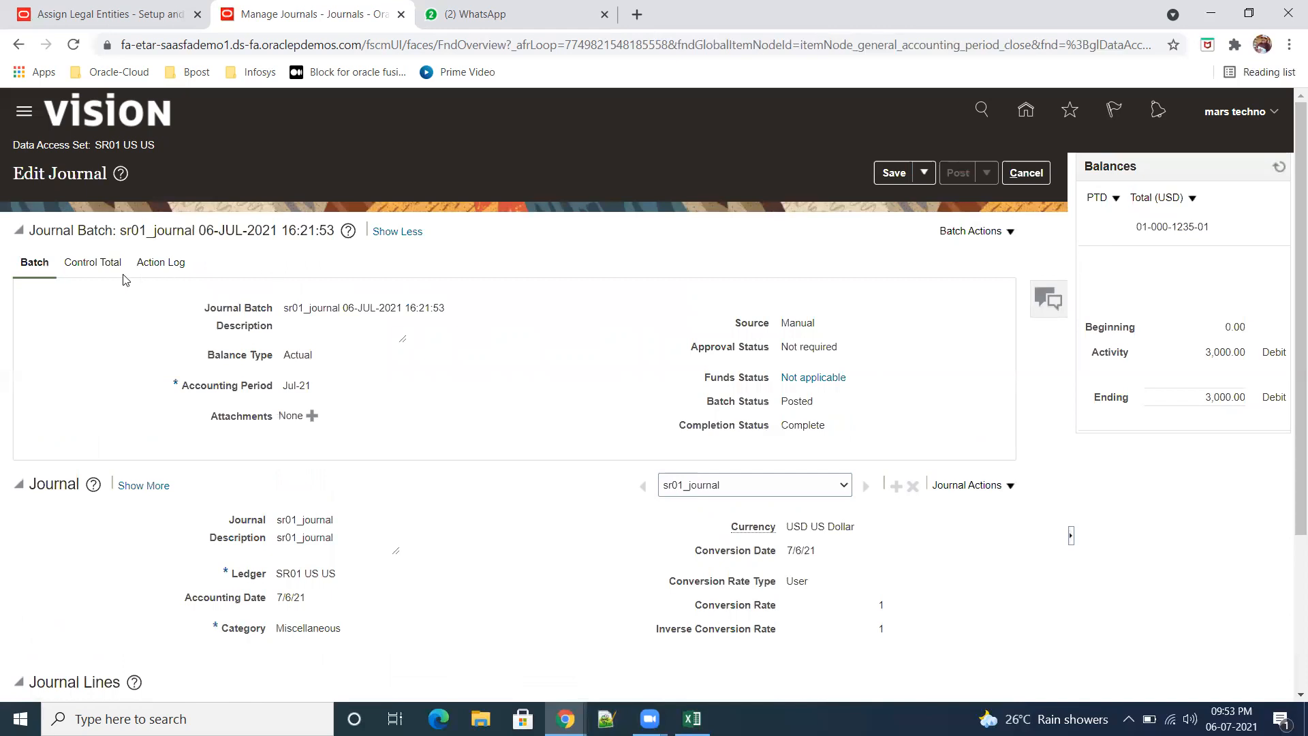
{"action": "left_click", "coordinate": [94, 263]}
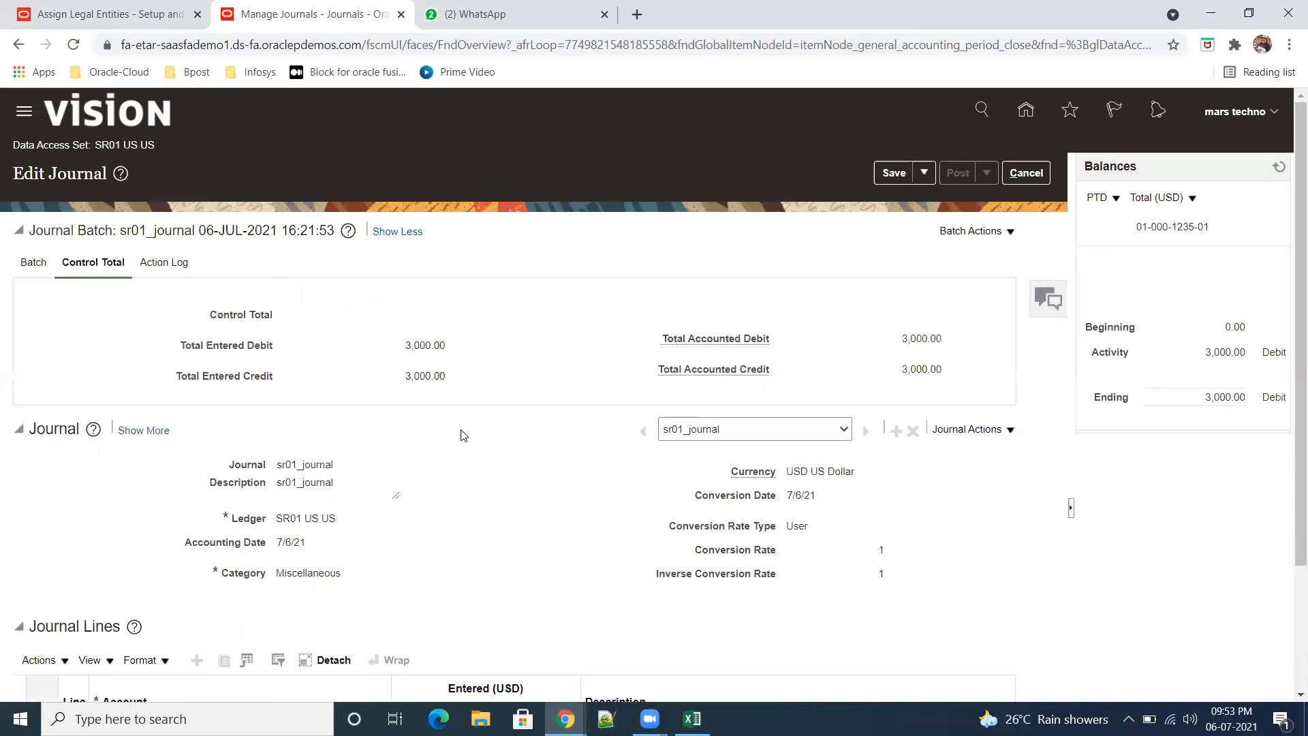
{"action": "scroll", "coordinate": [466, 450], "scroll_direction": "down", "scroll_amount": 2}
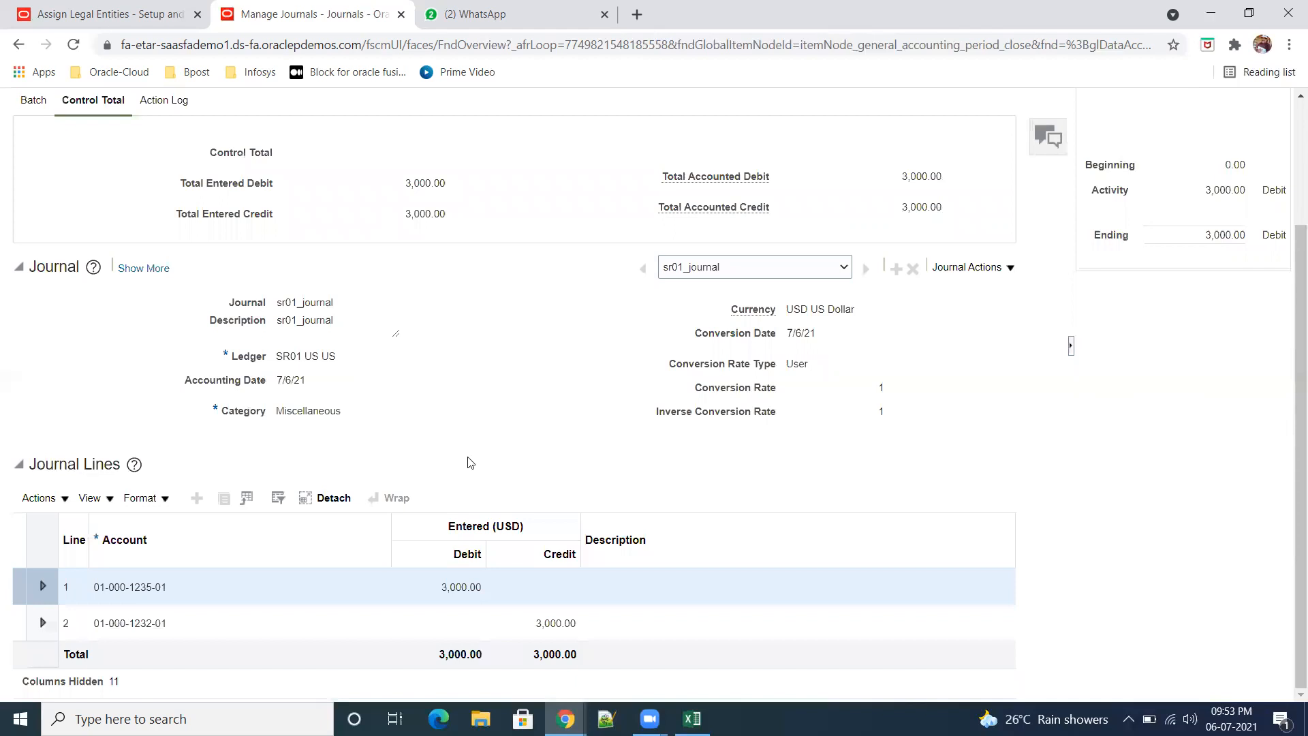
{"action": "scroll", "coordinate": [447, 443], "scroll_direction": "up", "scroll_amount": 2}
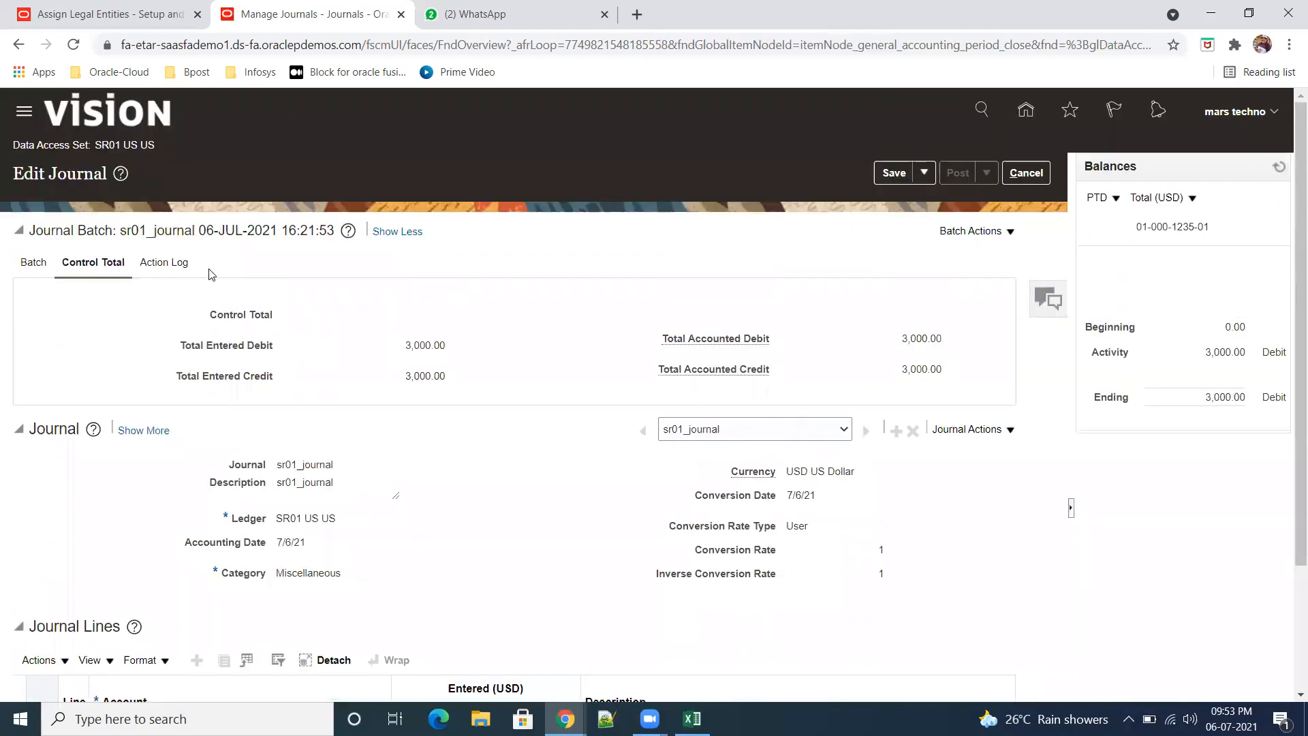
{"action": "left_click", "coordinate": [167, 263]}
{"action": "scroll", "coordinate": [477, 496], "scroll_direction": "down", "scroll_amount": 3}
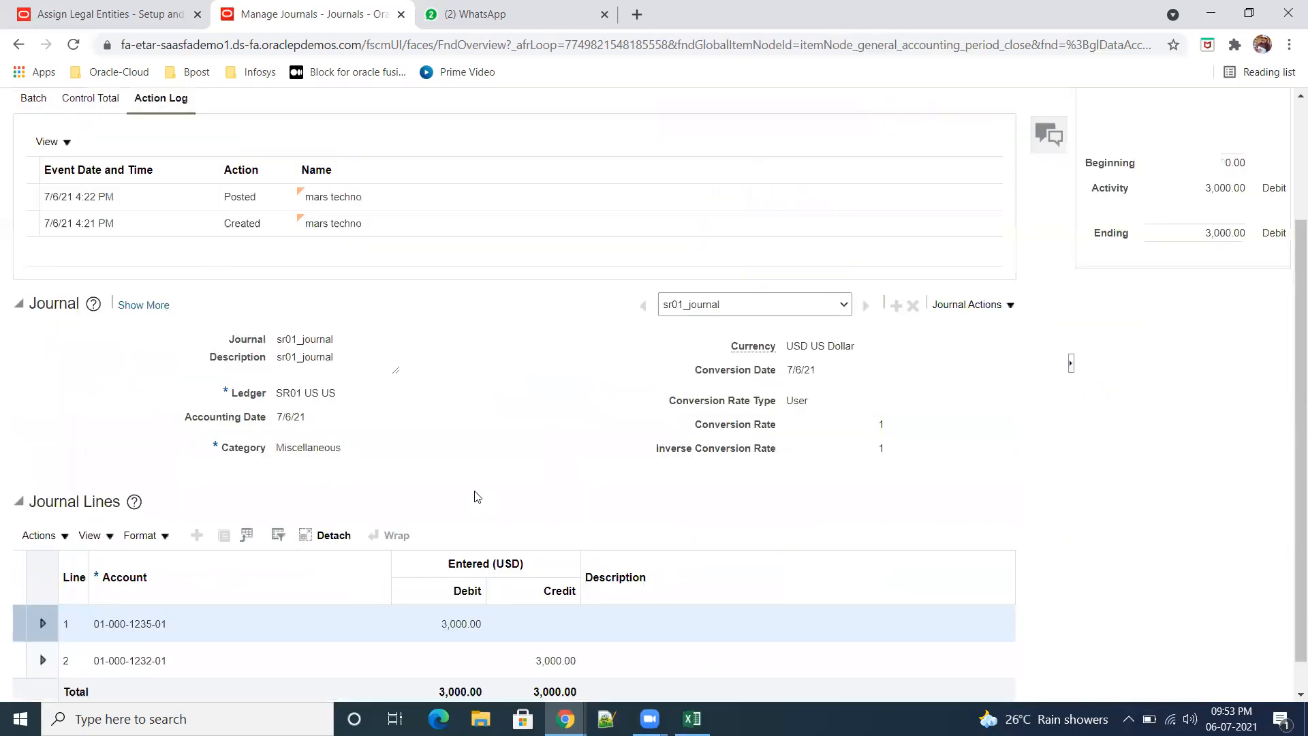
{"action": "scroll", "coordinate": [477, 497], "scroll_direction": "up", "scroll_amount": 3}
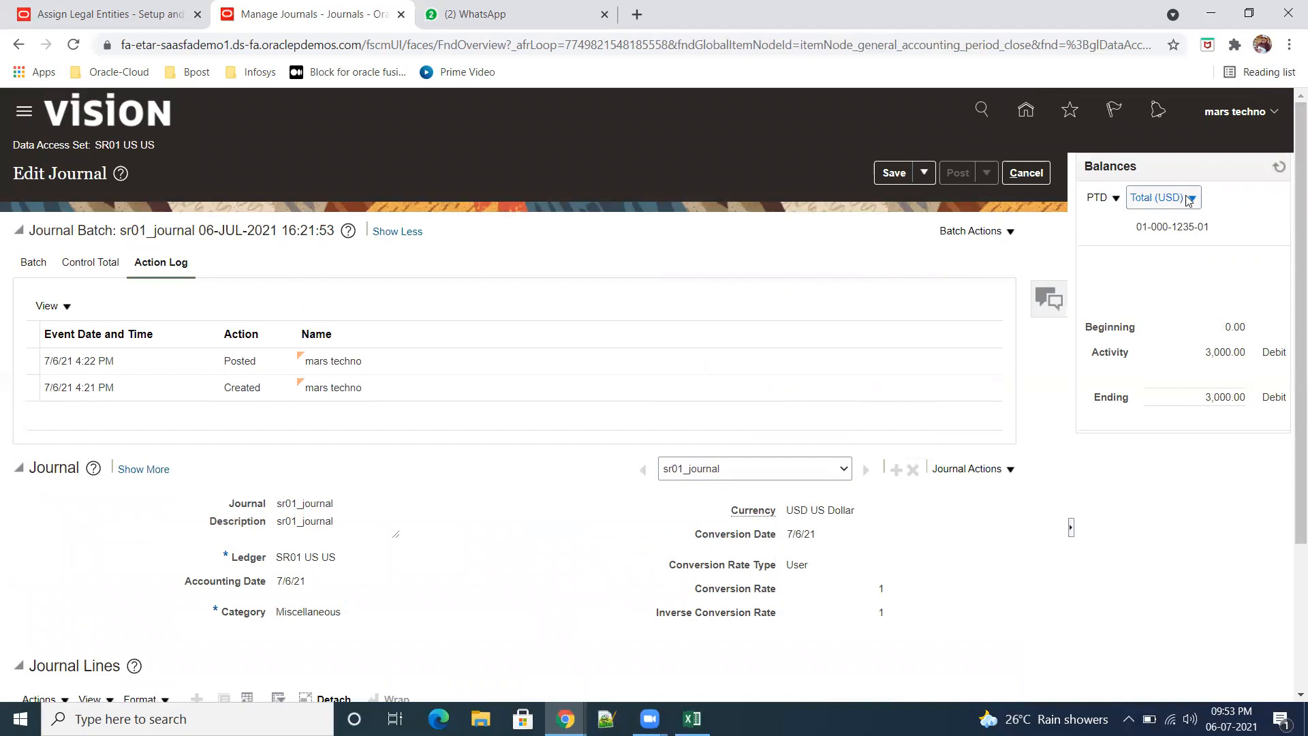
Step: Review the balance period choices, show the balances as Entered Amounts, and close sr01_journal without saving
{"action": "left_click", "coordinate": [1118, 203]}
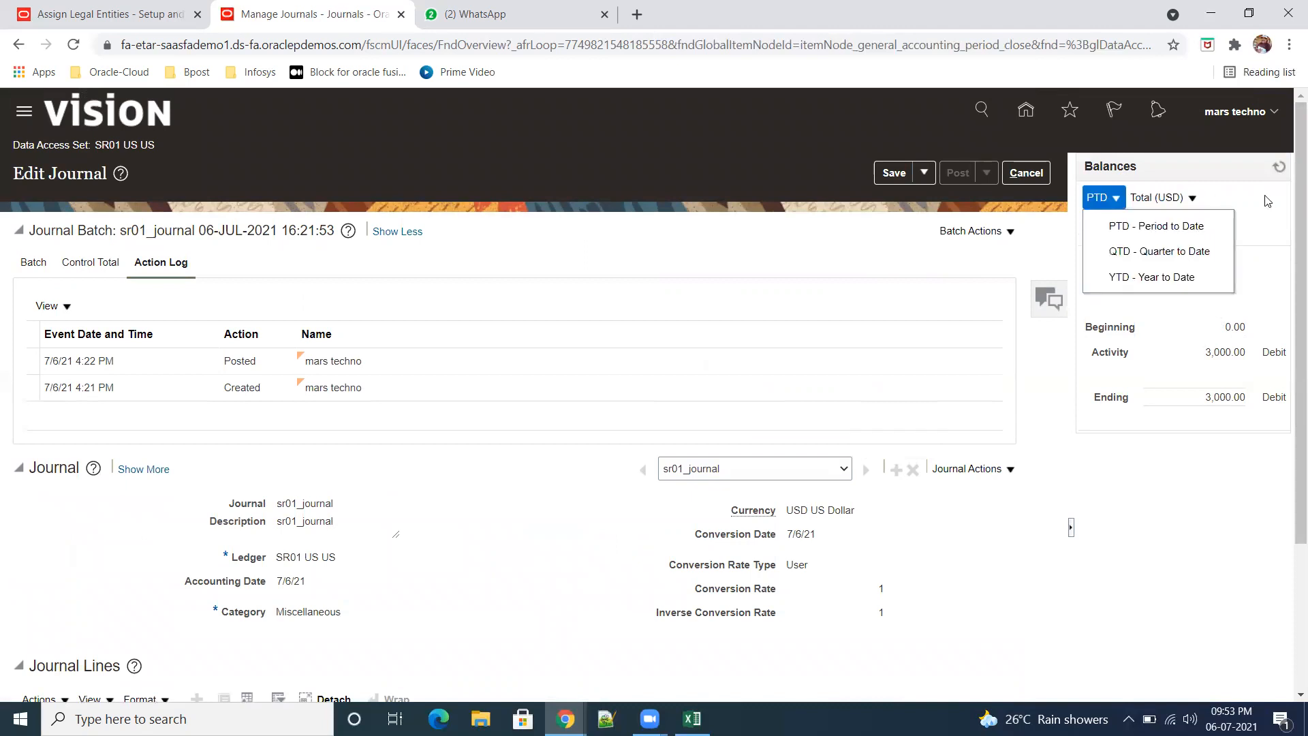
{"action": "left_click", "coordinate": [1192, 199]}
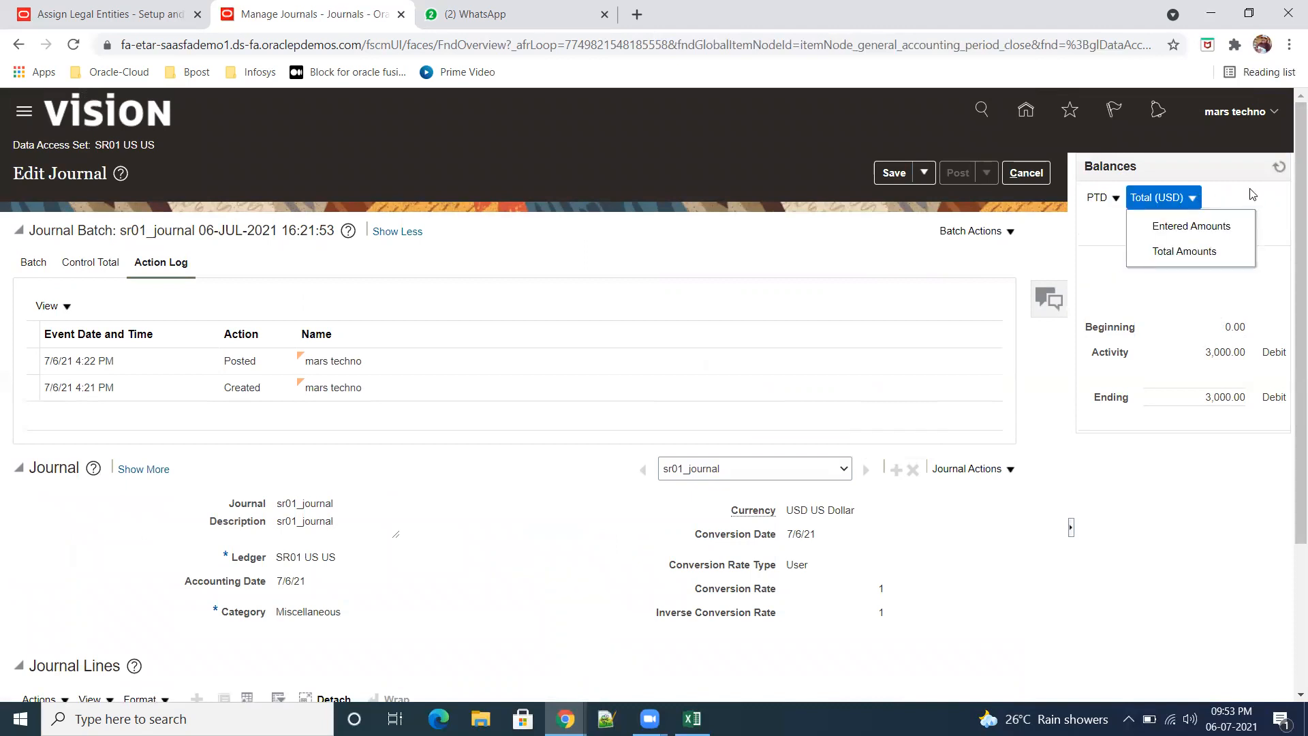
{"action": "left_click", "coordinate": [1227, 225]}
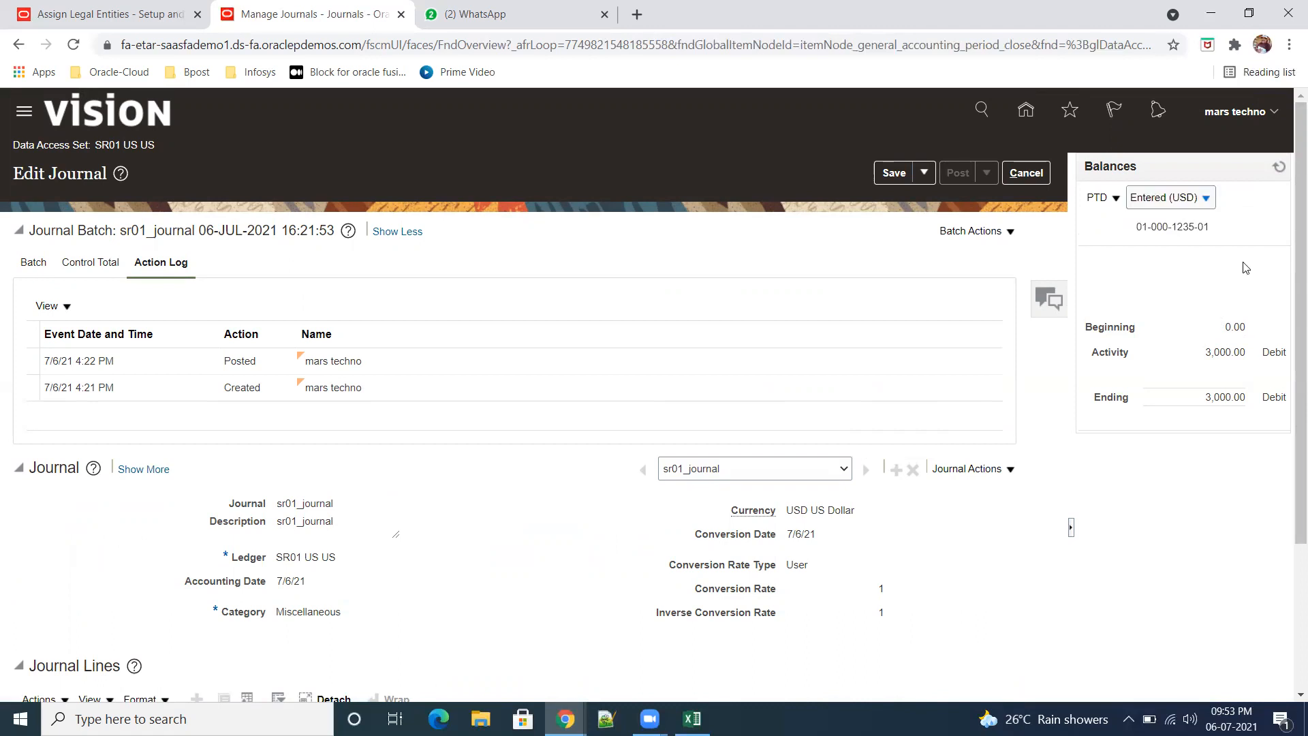
{"action": "left_click", "coordinate": [1025, 174]}
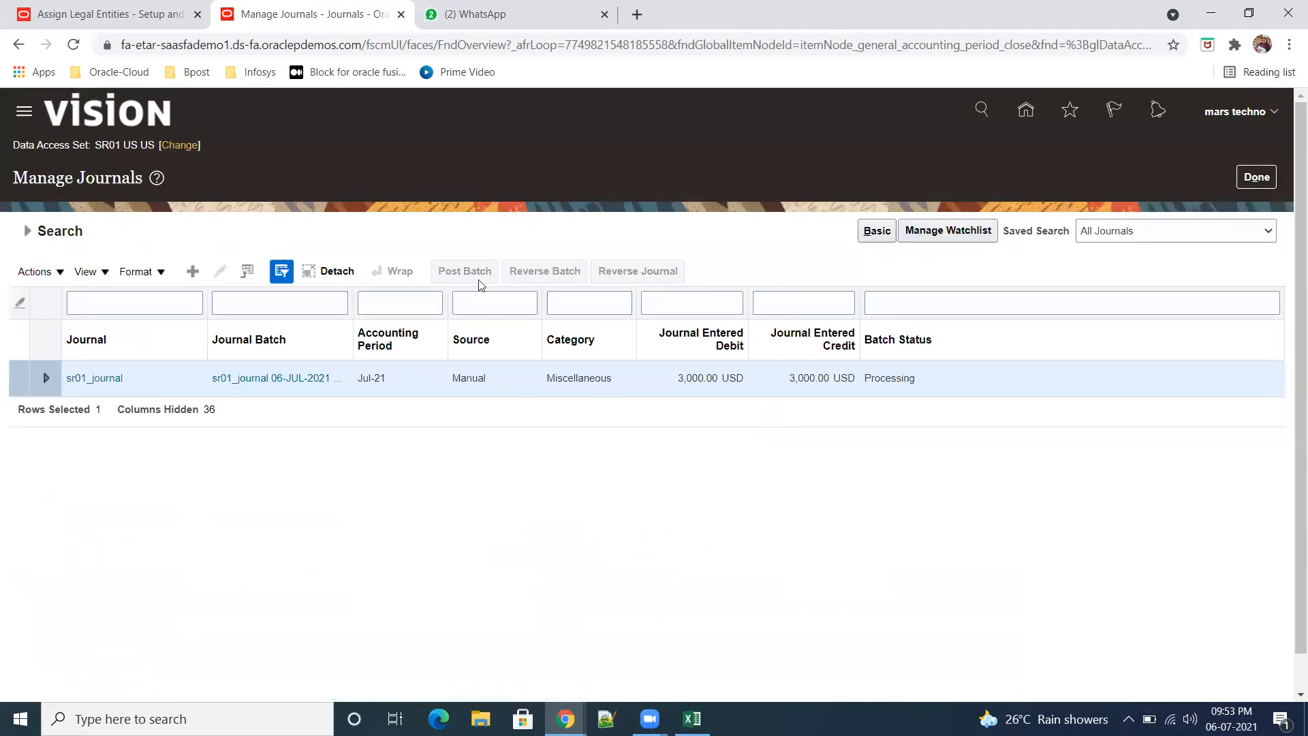
Step: Rerun the Manage Journals search for Jul-21, check the batch status of sr01_journal, and expand its row
{"action": "left_click", "coordinate": [26, 231]}
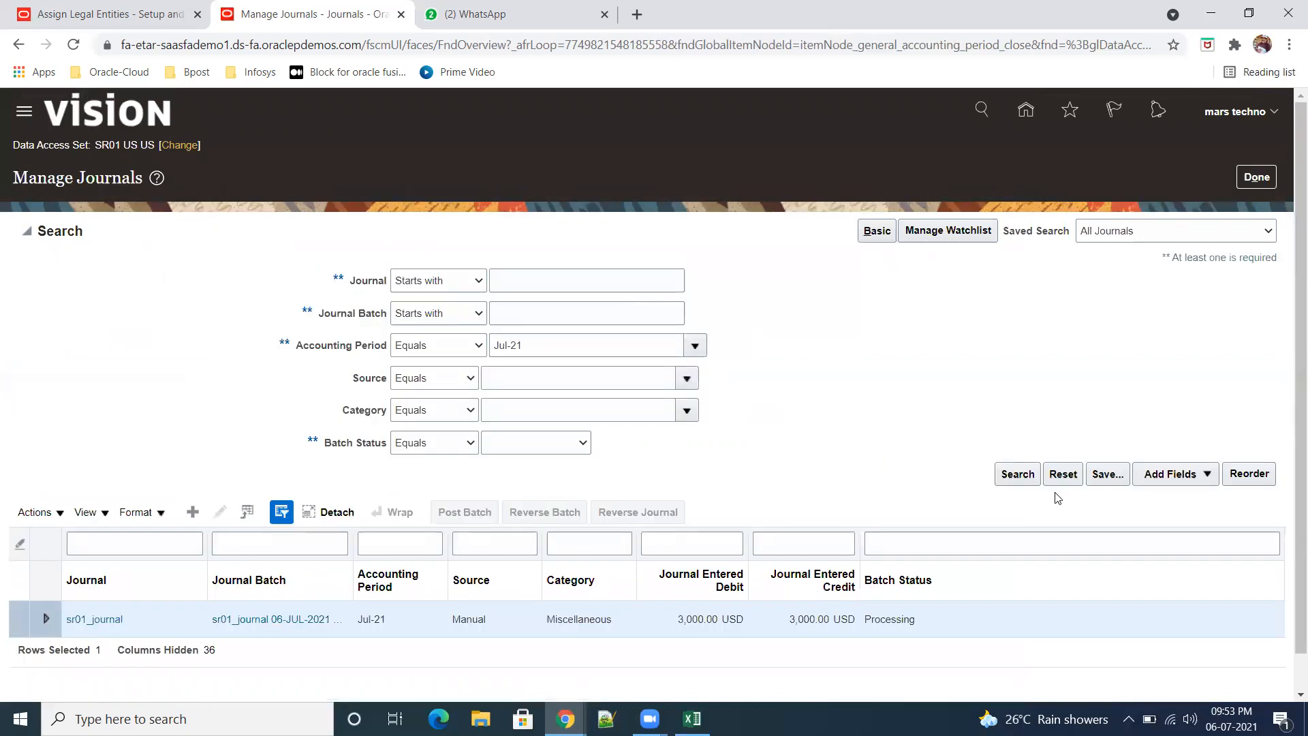
{"action": "left_click", "coordinate": [1018, 474]}
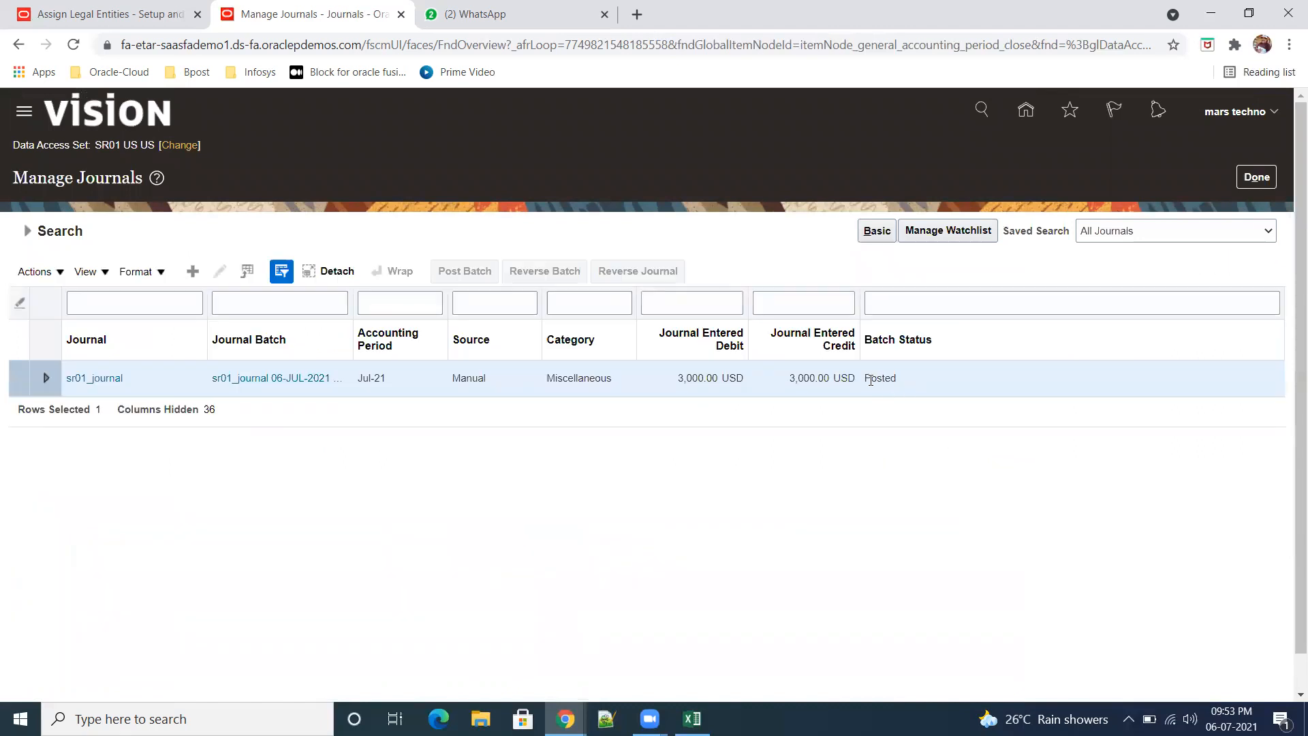
{"action": "left_click_drag", "start_coordinate": [870, 380], "coordinate": [889, 379]}
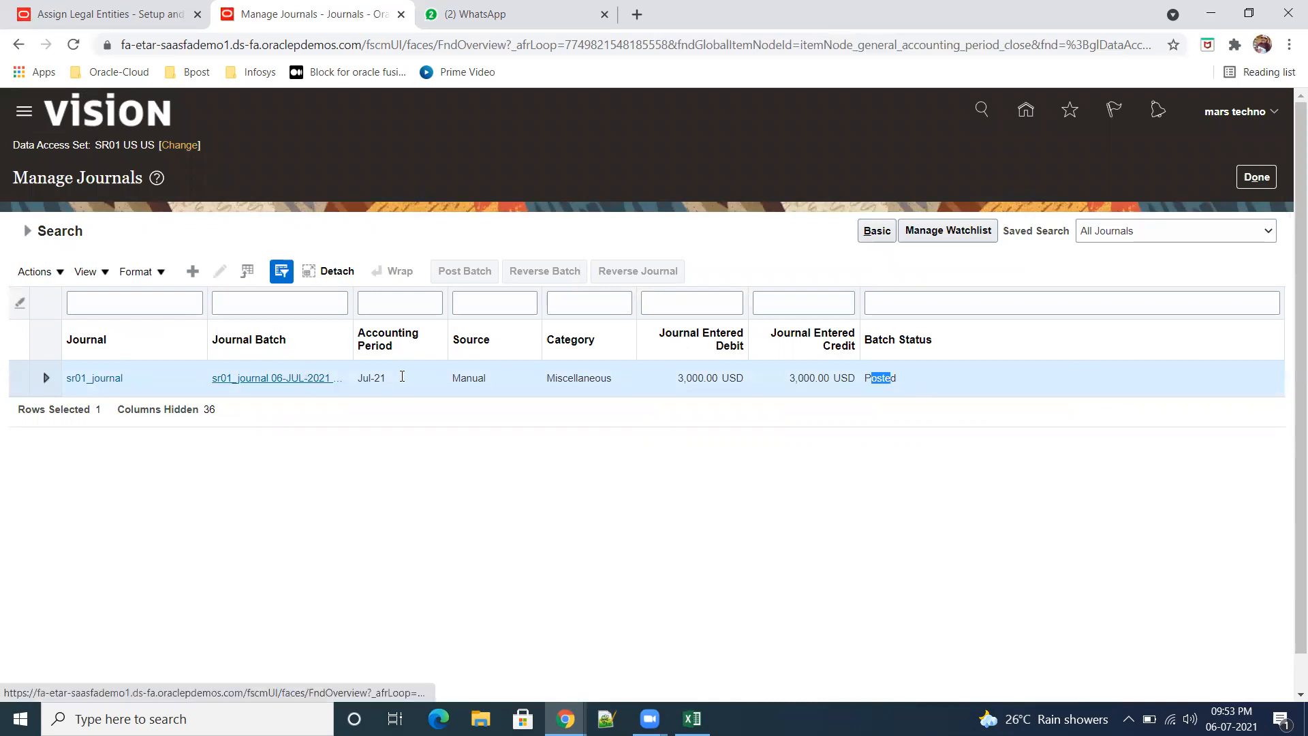
{"action": "left_click", "coordinate": [46, 381]}
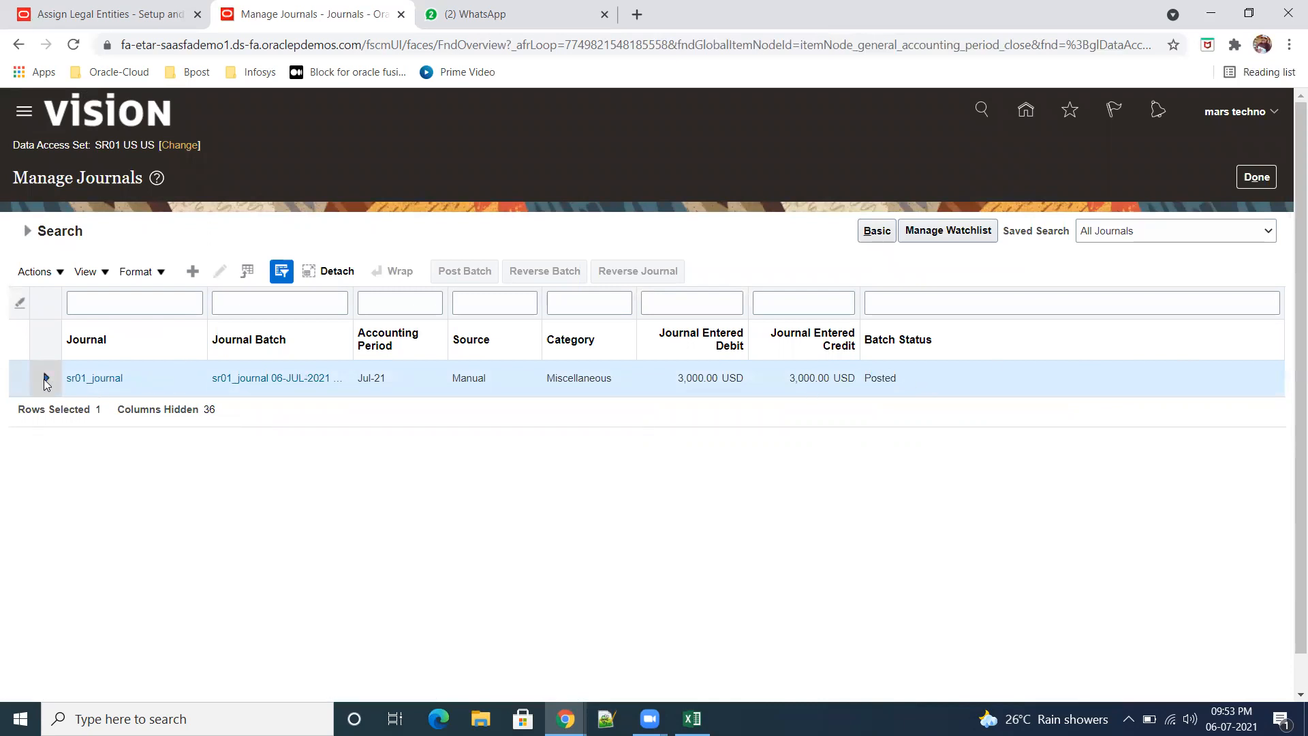
Step: Reopen sr01_journal, refresh its account balances to review the beginning balance, and cancel out of the journal
{"action": "left_click", "coordinate": [104, 378]}
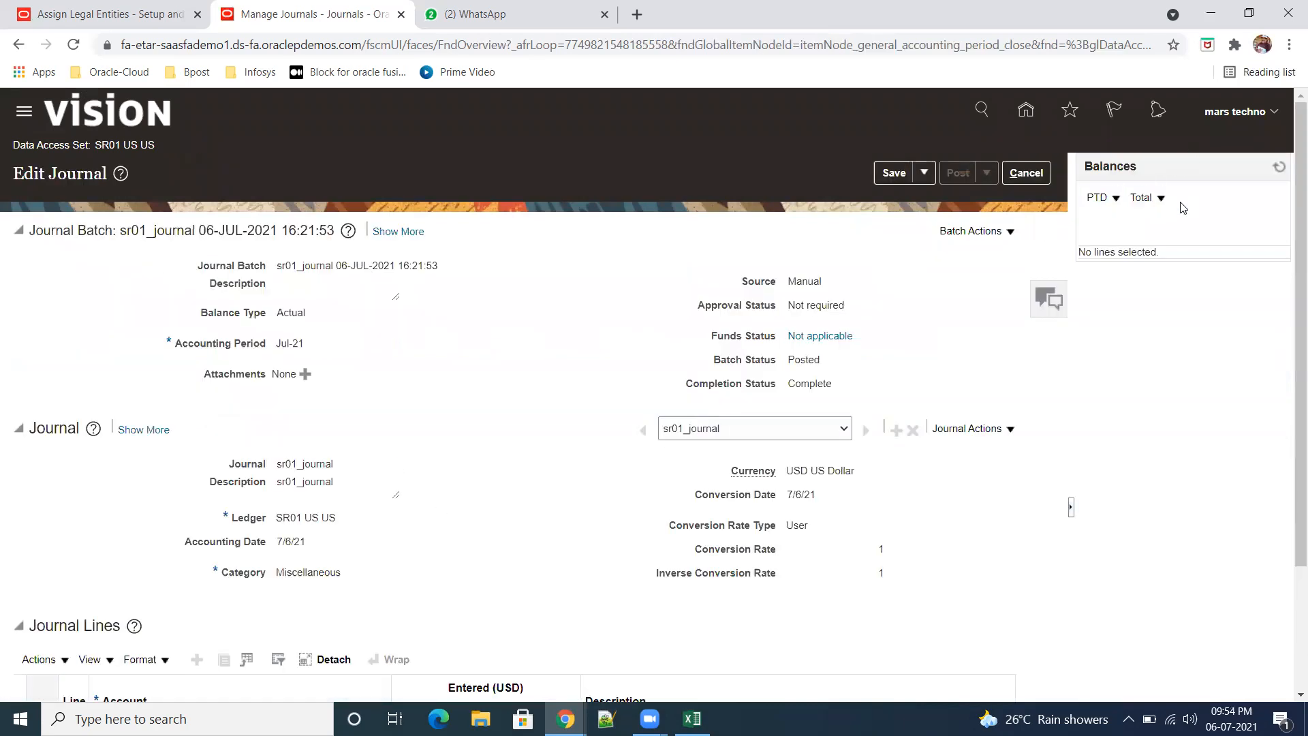
{"action": "left_click", "coordinate": [1278, 169]}
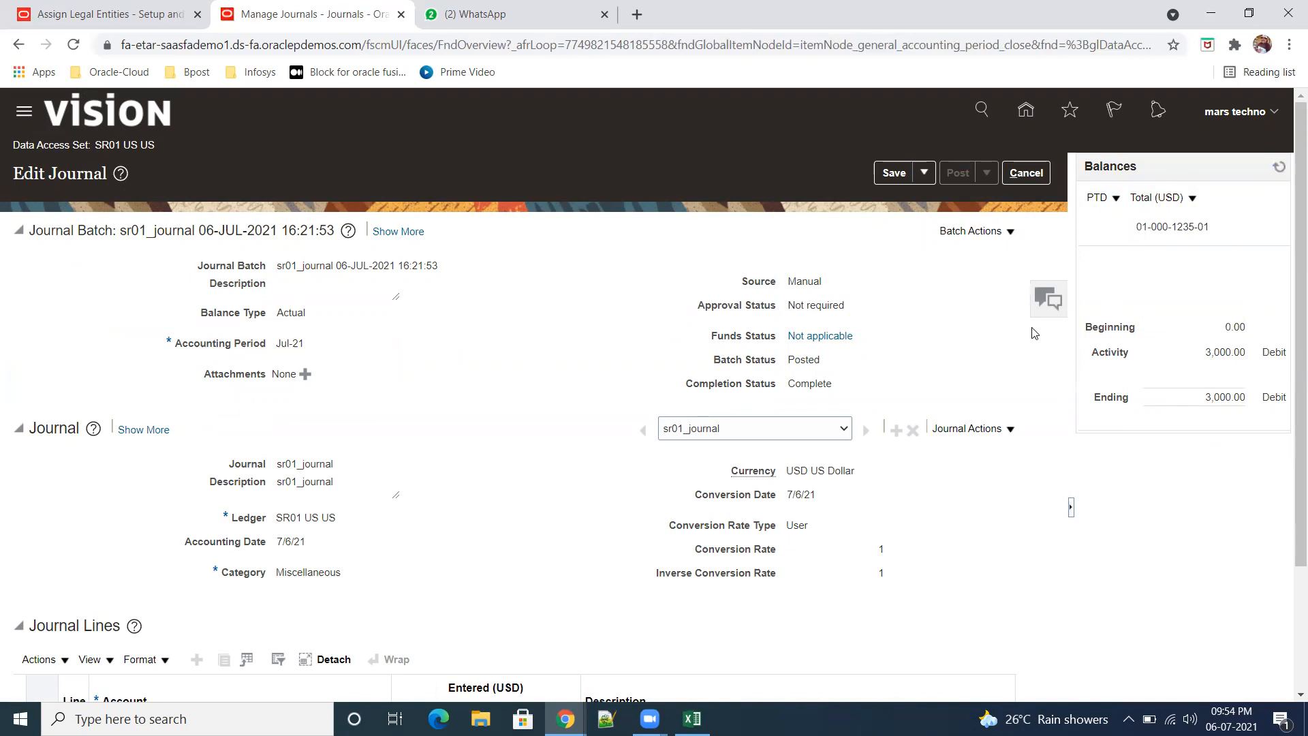
{"action": "left_click_drag", "start_coordinate": [1092, 328], "coordinate": [1236, 326]}
{"action": "left_click", "coordinate": [947, 578]}
{"action": "left_click", "coordinate": [1027, 174]}
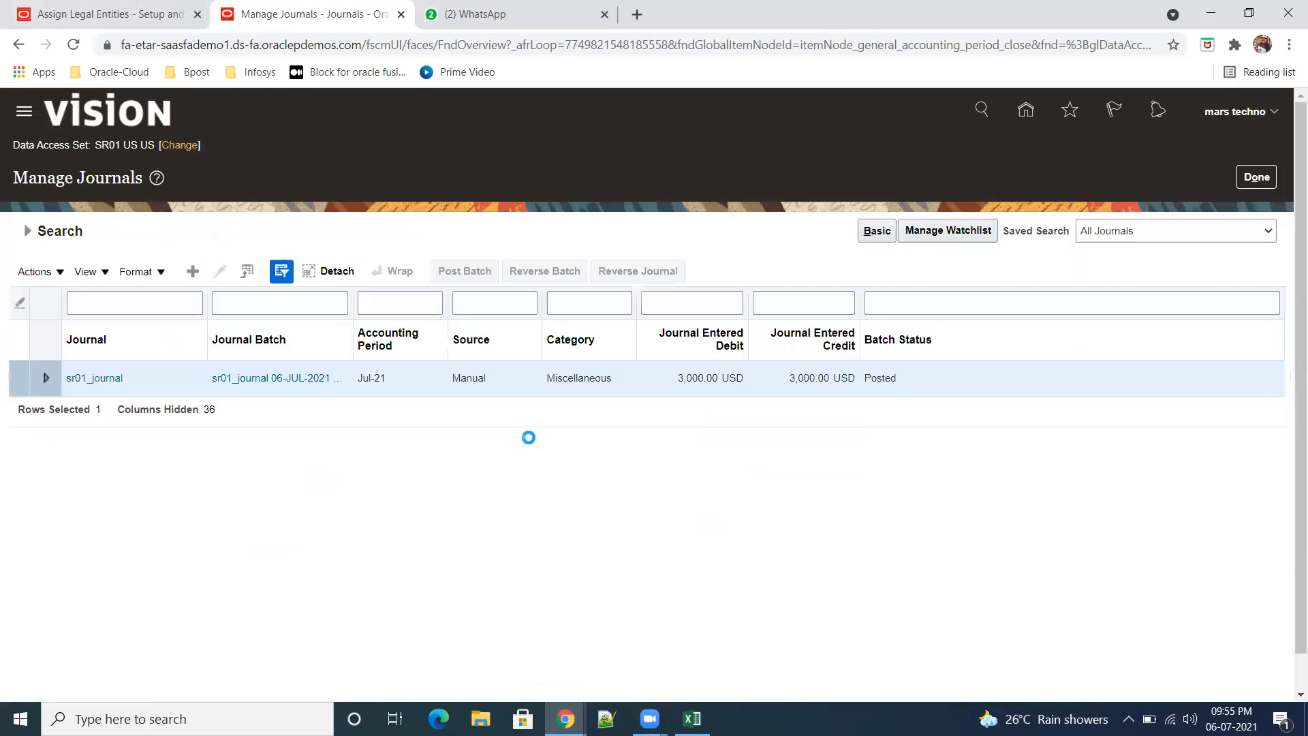
Step: Leave Manage Journals for the home page and open the task search in Setup and Maintenance
{"action": "left_click", "coordinate": [1257, 177]}
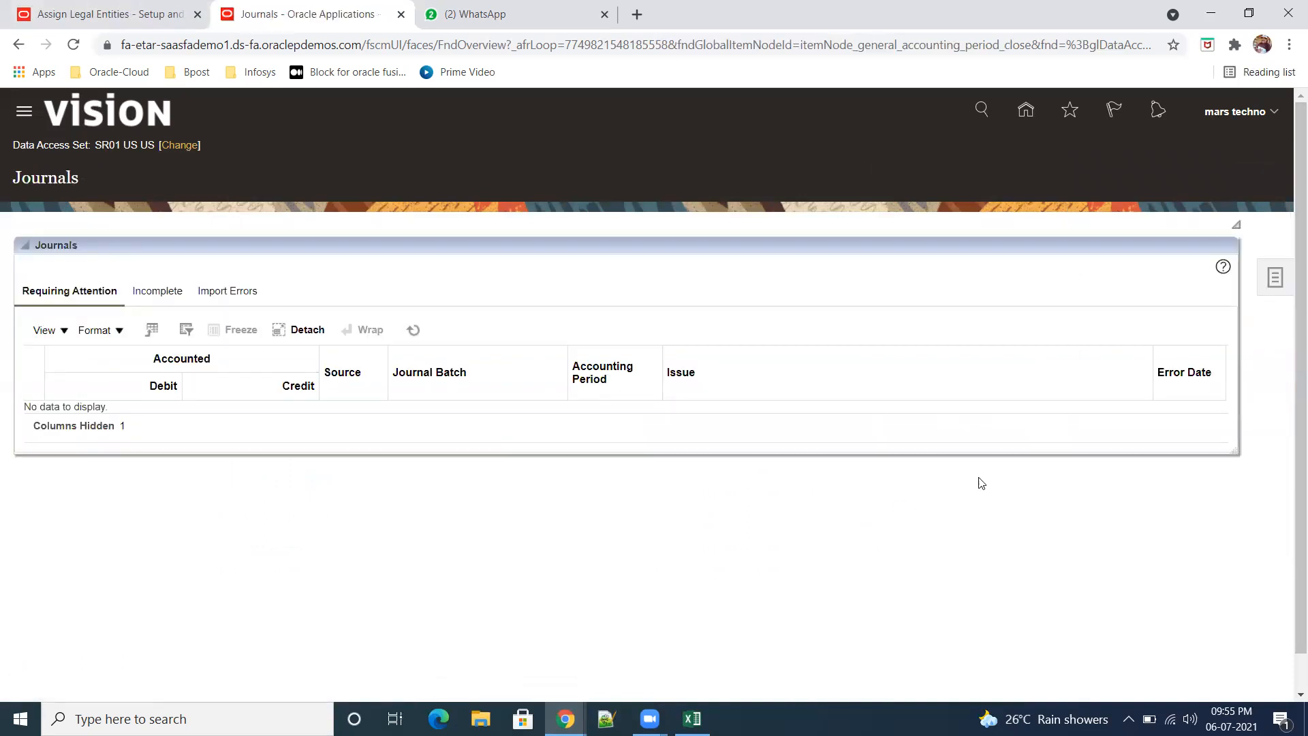
{"action": "left_click", "coordinate": [1027, 110]}
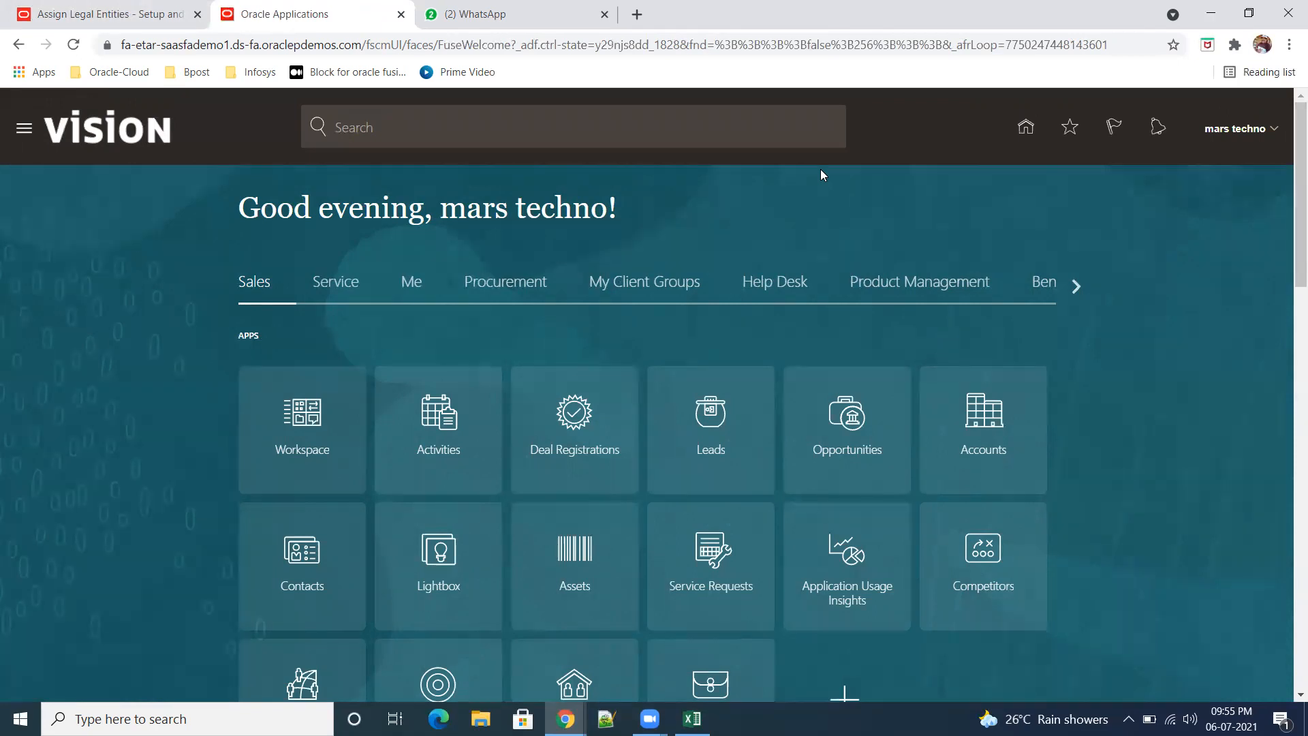
{"action": "left_click", "coordinate": [1278, 136]}
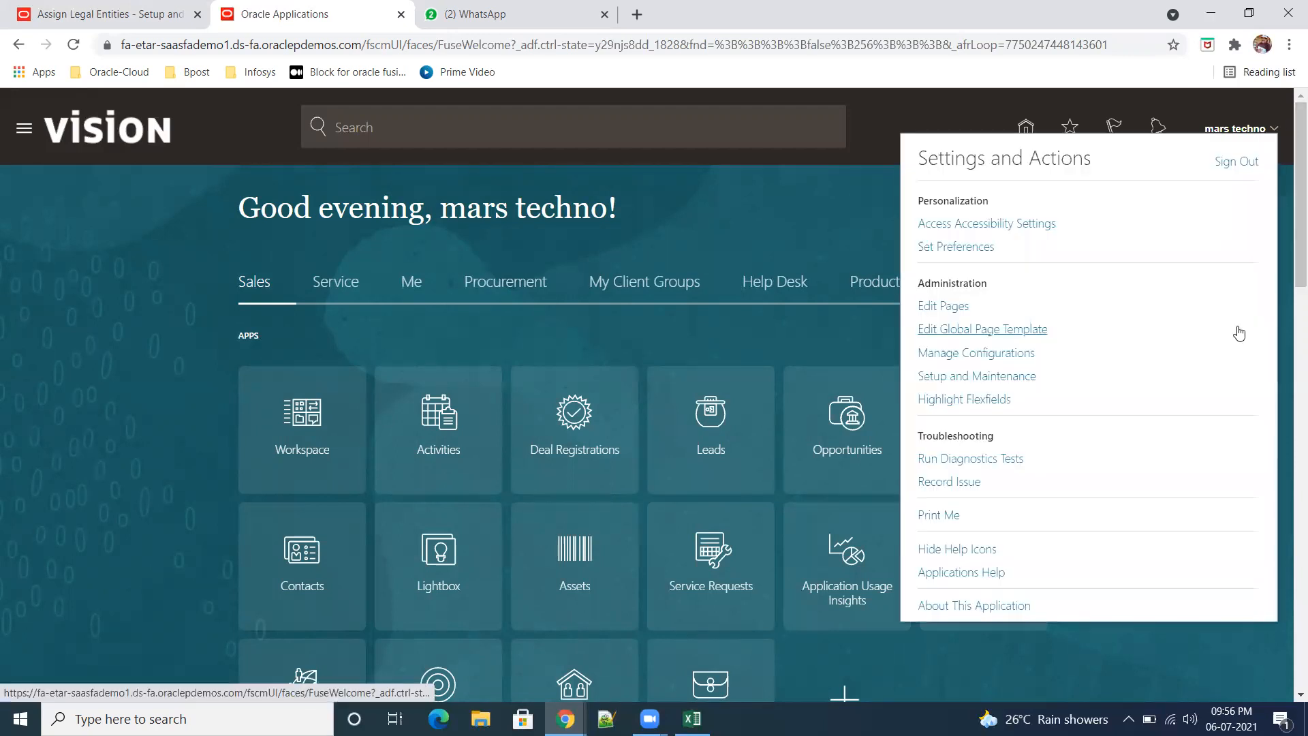
{"action": "left_click", "coordinate": [989, 383]}
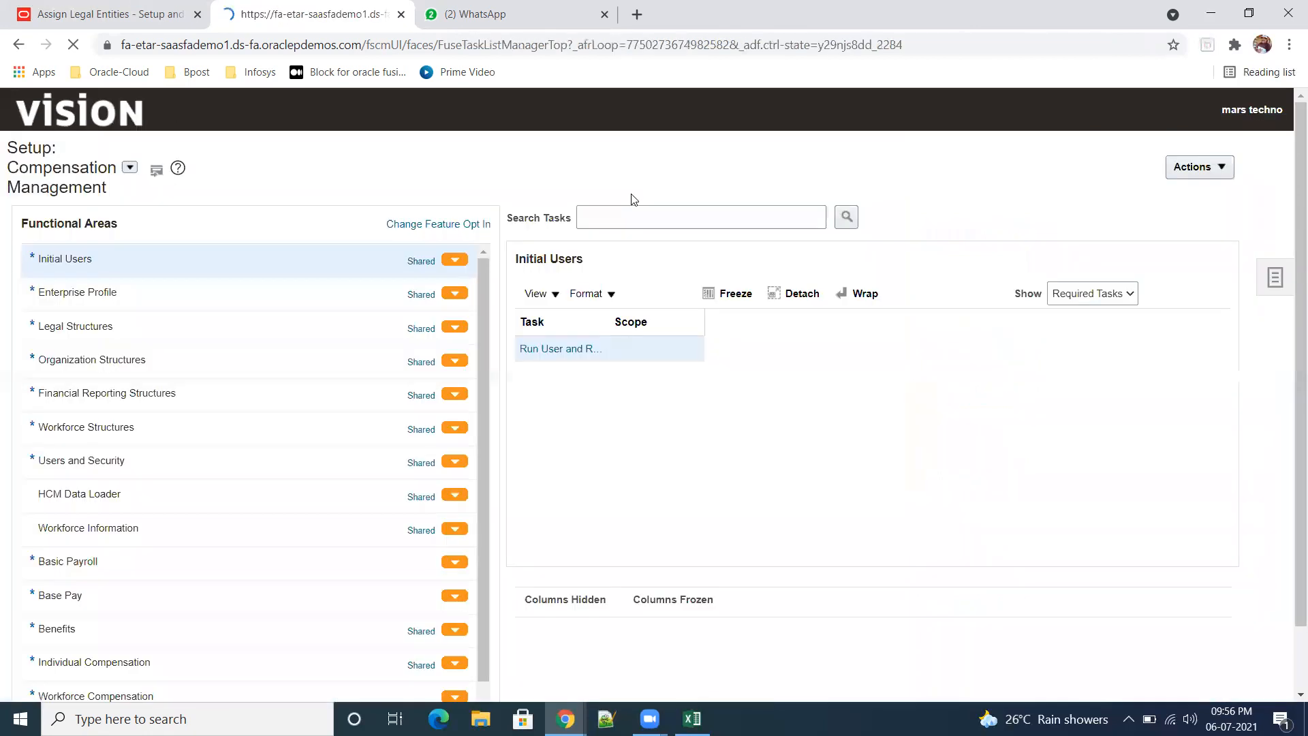
{"action": "left_click", "coordinate": [1275, 278]}
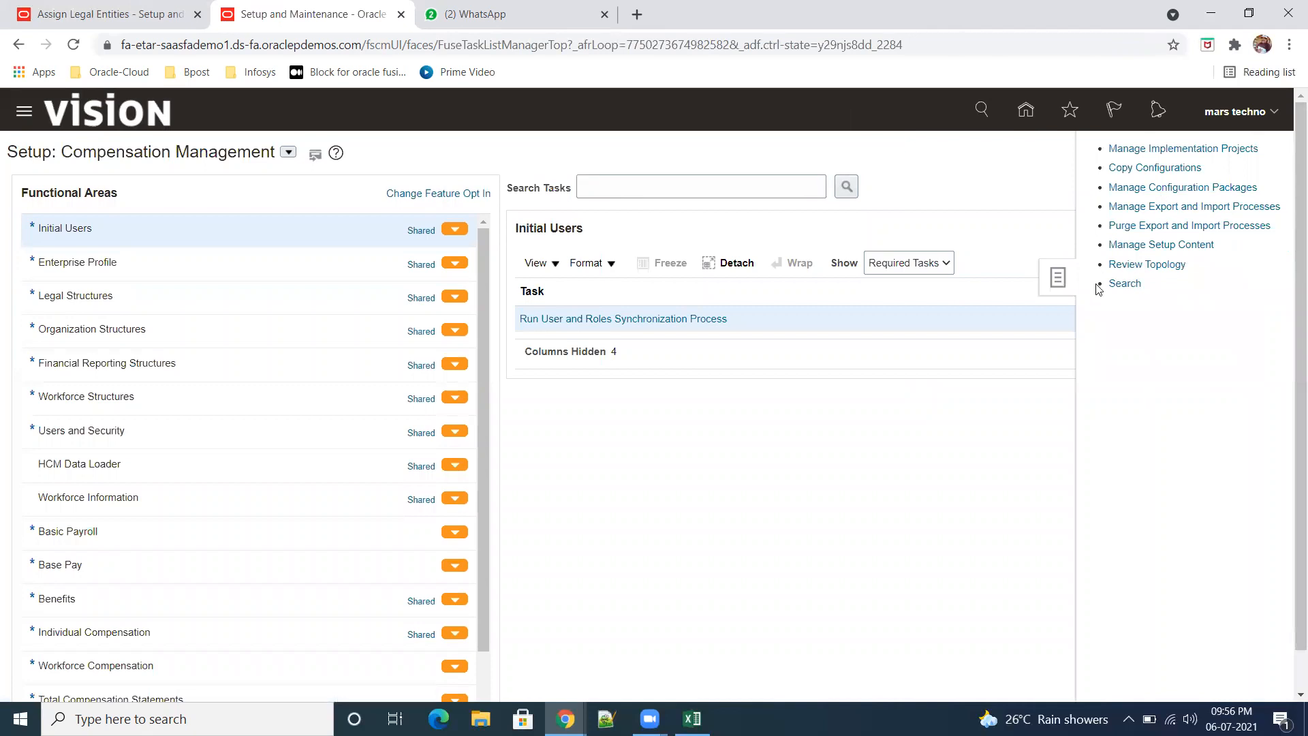
{"action": "left_click", "coordinate": [1125, 284]}
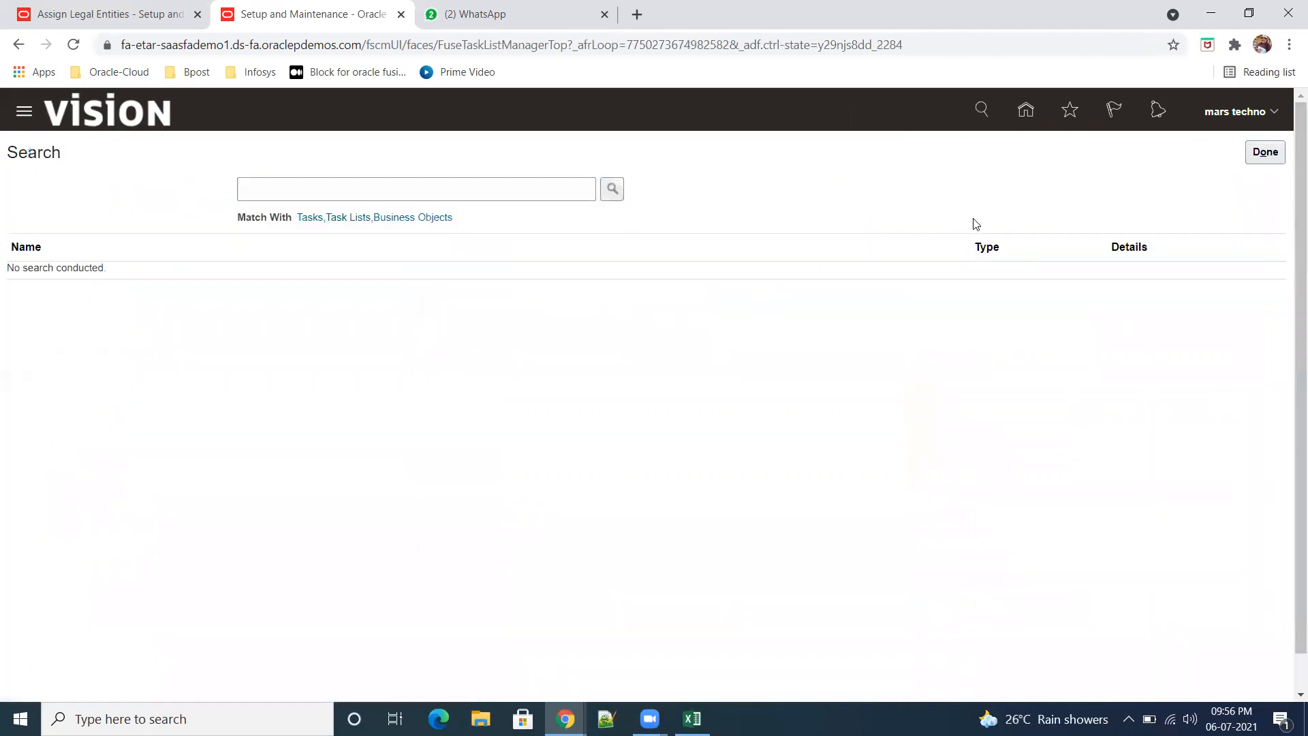
Step: Search for "define financial" and open the task list Define Financial Reporting Center Configuration for Rapid Implementation
{"action": "left_click", "coordinate": [368, 191]}
{"action": "type", "text": "de"}
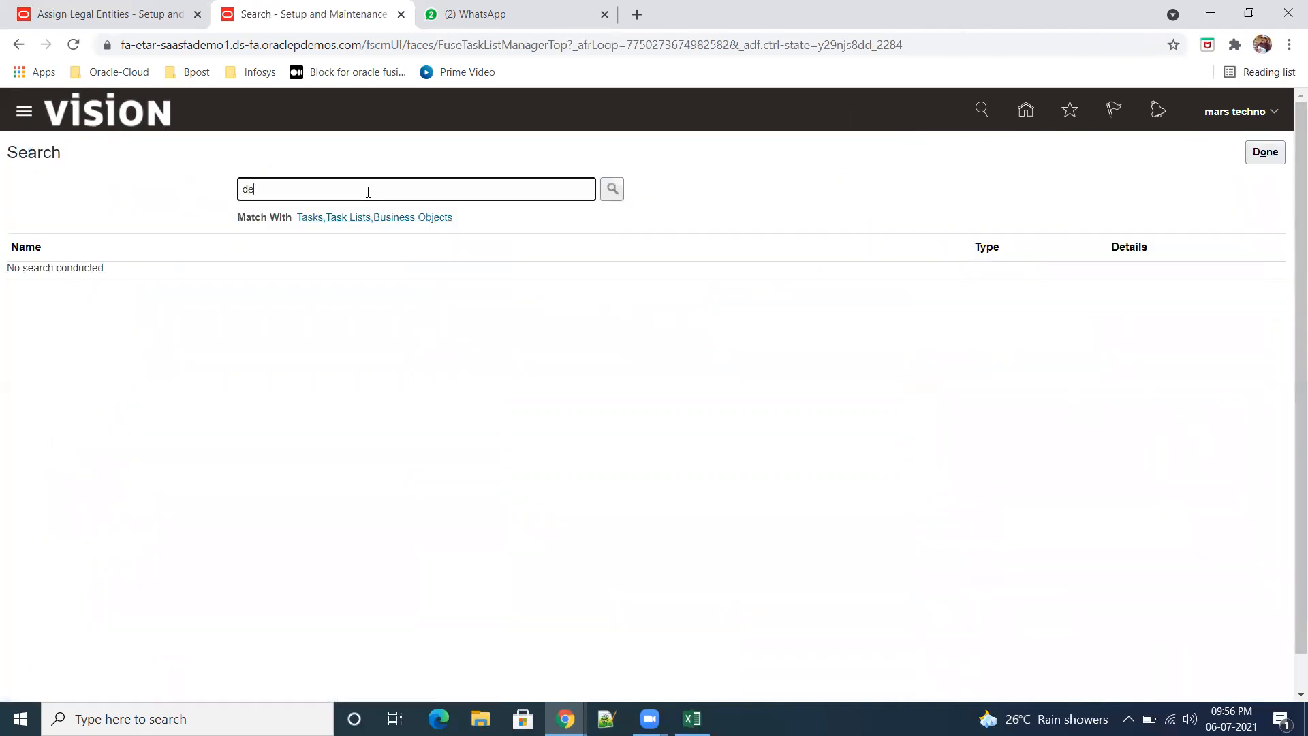
{"action": "type", "text": "fine financial"}
{"action": "key", "text": "Return"}
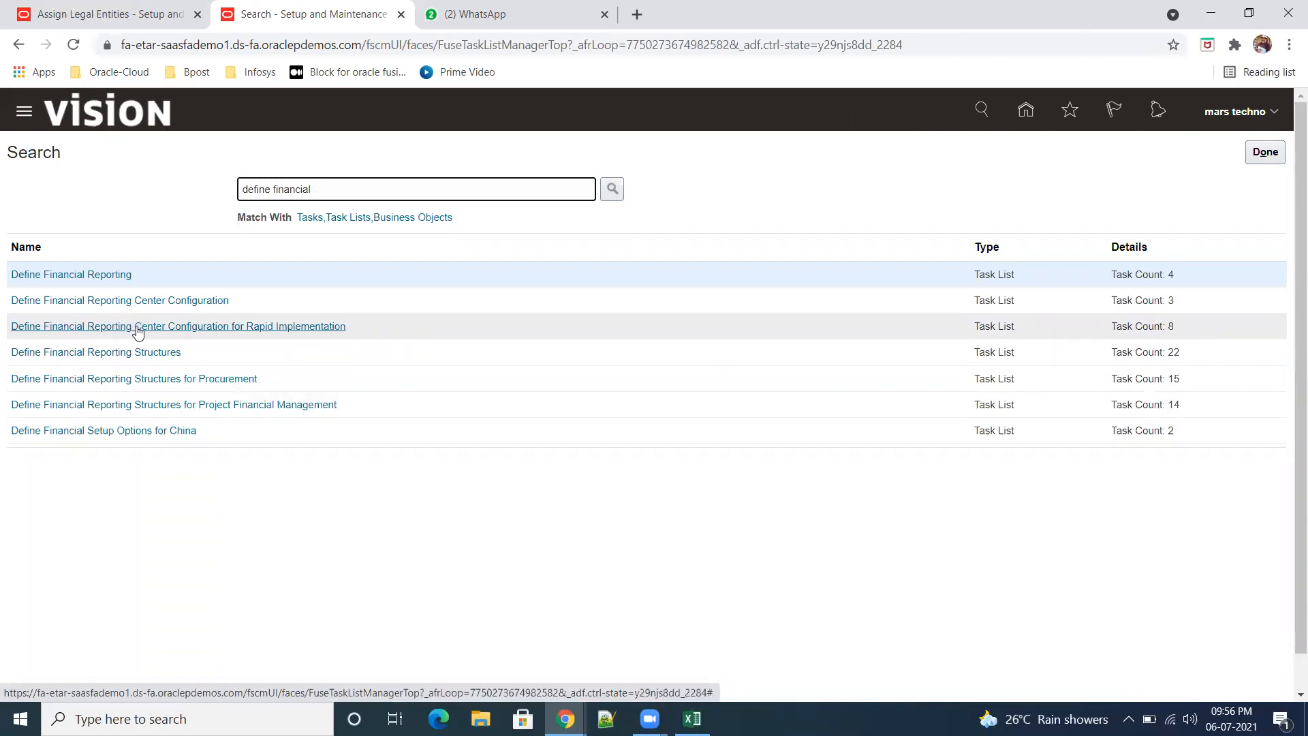
{"action": "left_click", "coordinate": [184, 322]}
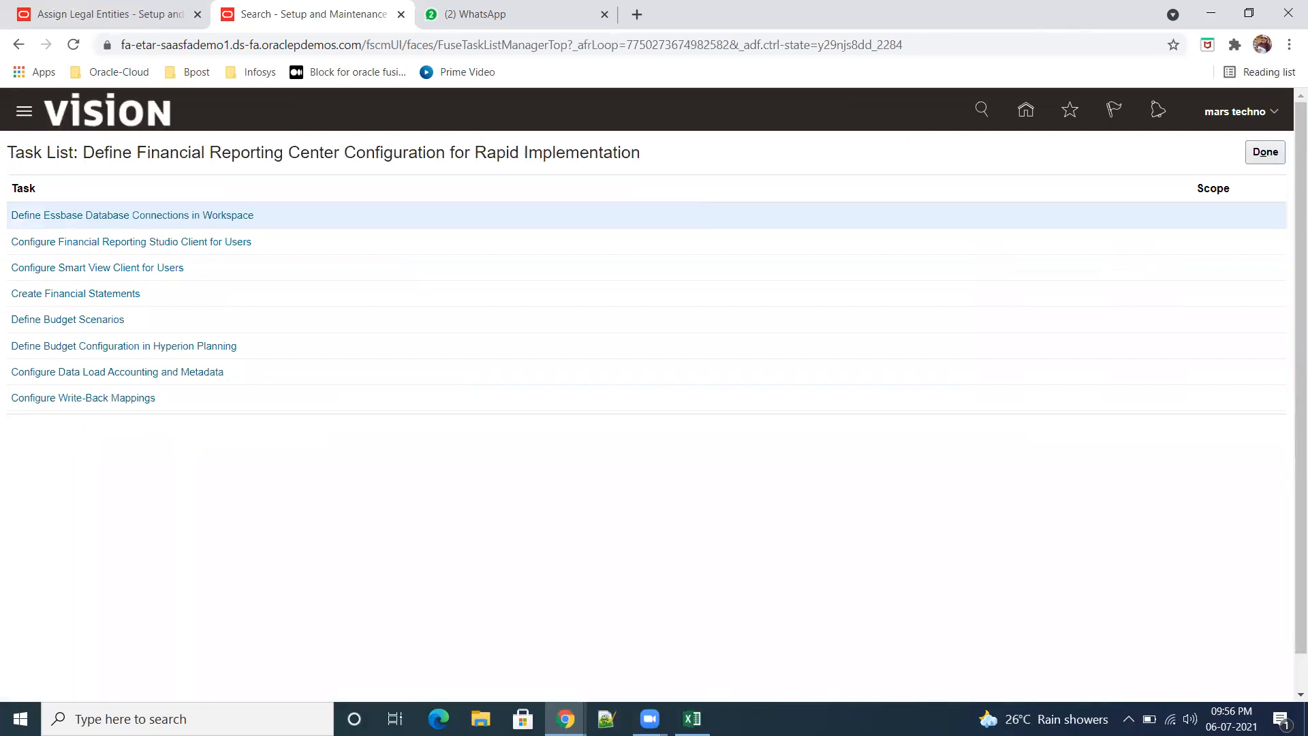
Step: Switch to File Explorer and open the recent workbook Fusion OM Worksheet in Excel
{"action": "mouse_move", "coordinate": [693, 719]}
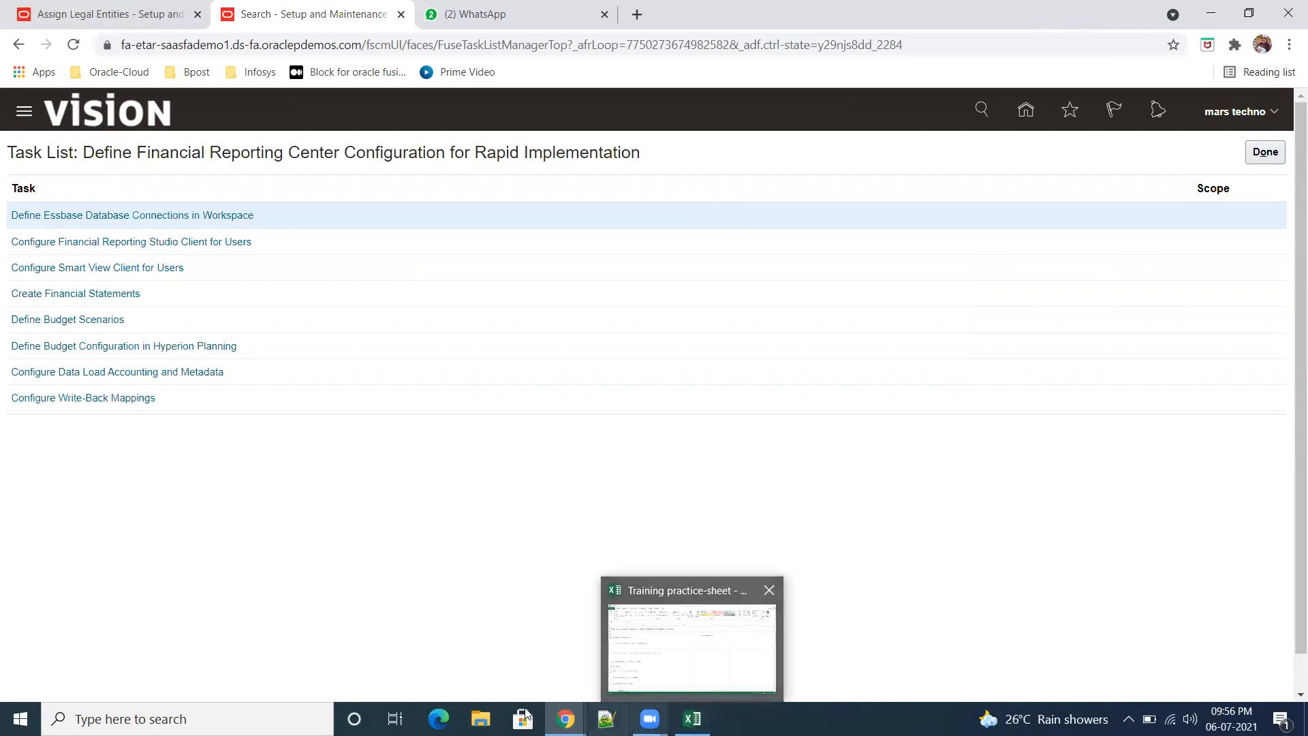
{"action": "left_click", "coordinate": [481, 719]}
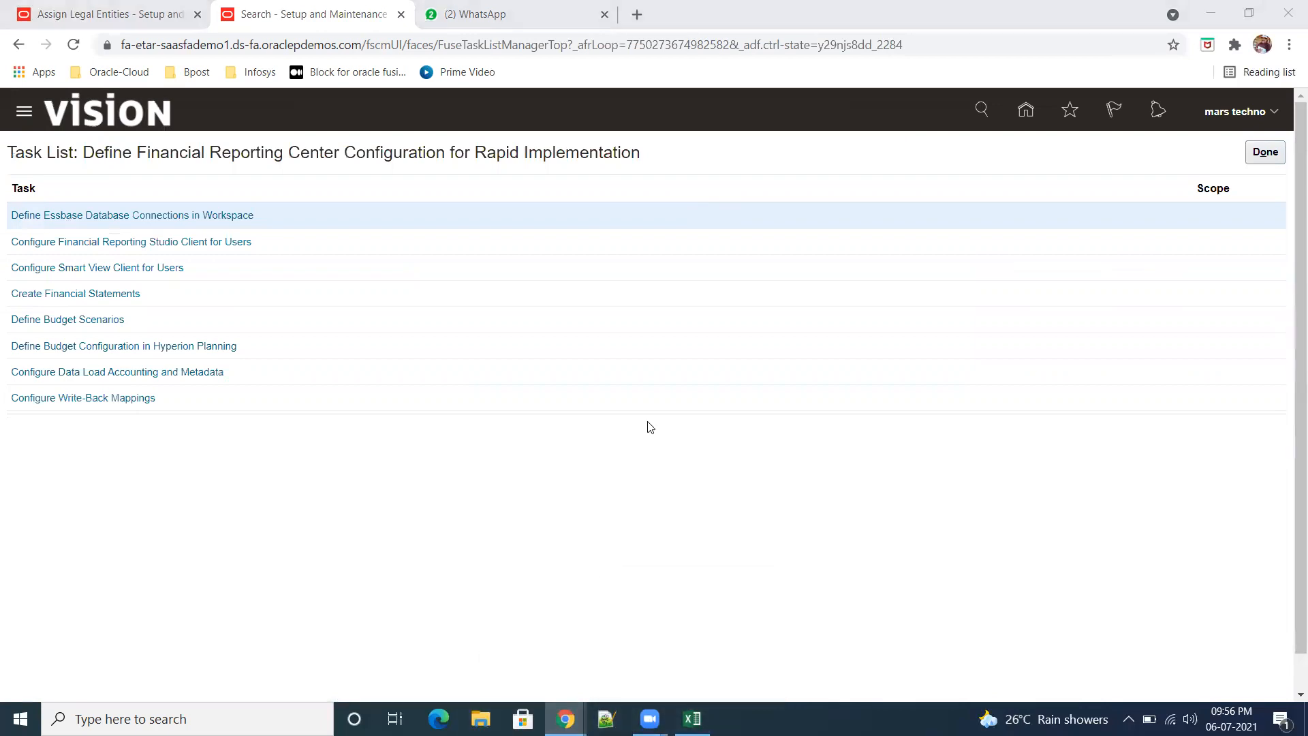
{"action": "left_click", "coordinate": [482, 717]}
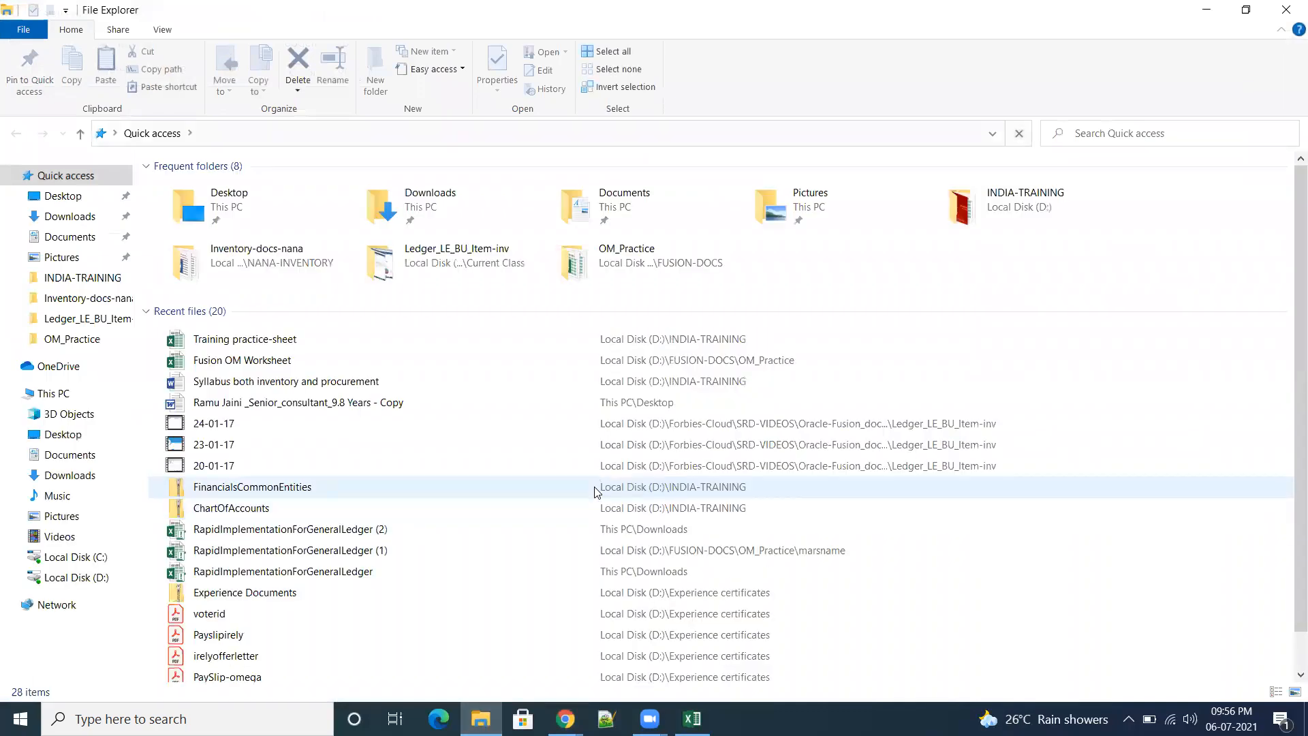
{"action": "left_click", "coordinate": [252, 368]}
{"action": "double_click", "coordinate": [251, 368]}
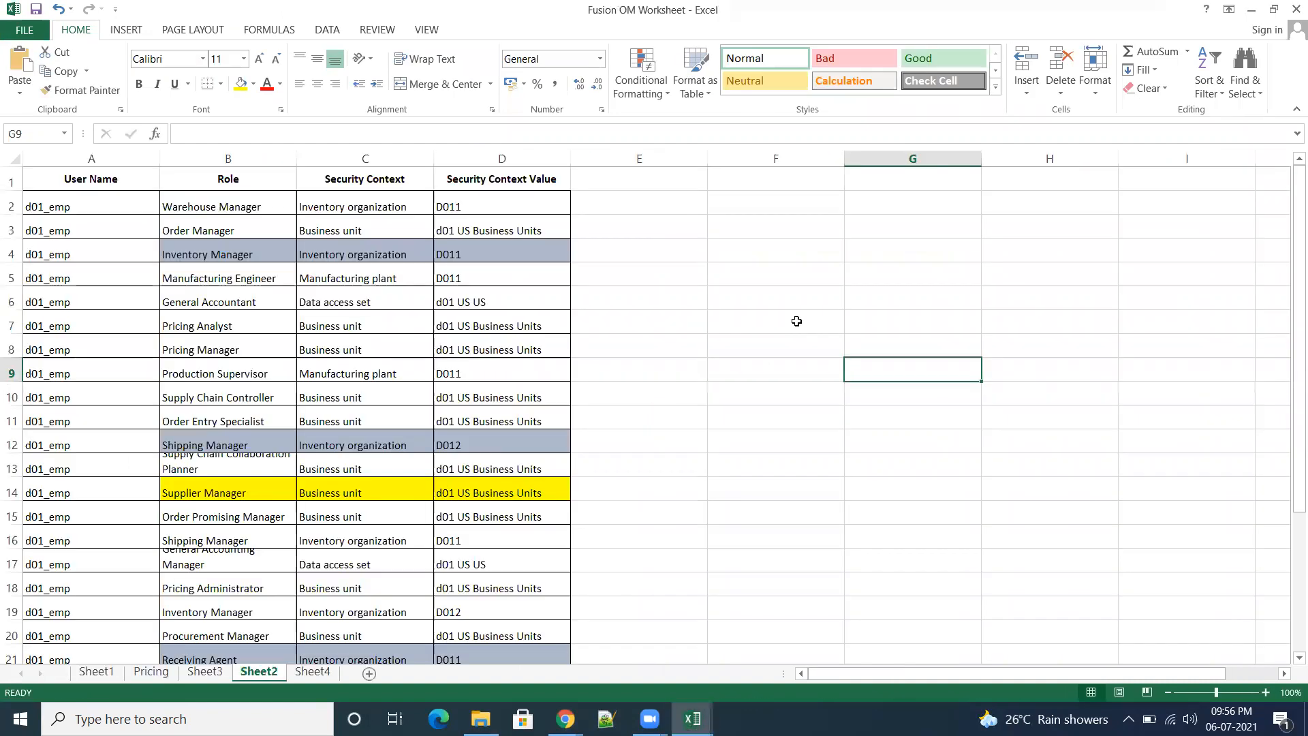
Step: On Sheet1, copy the text "Define Financials Configuration for Rapid Implementation" from cell F4 in the Extra tasks column
{"action": "left_click", "coordinate": [96, 668]}
{"action": "scroll", "coordinate": [840, 443], "scroll_direction": "up", "scroll_amount": 20}
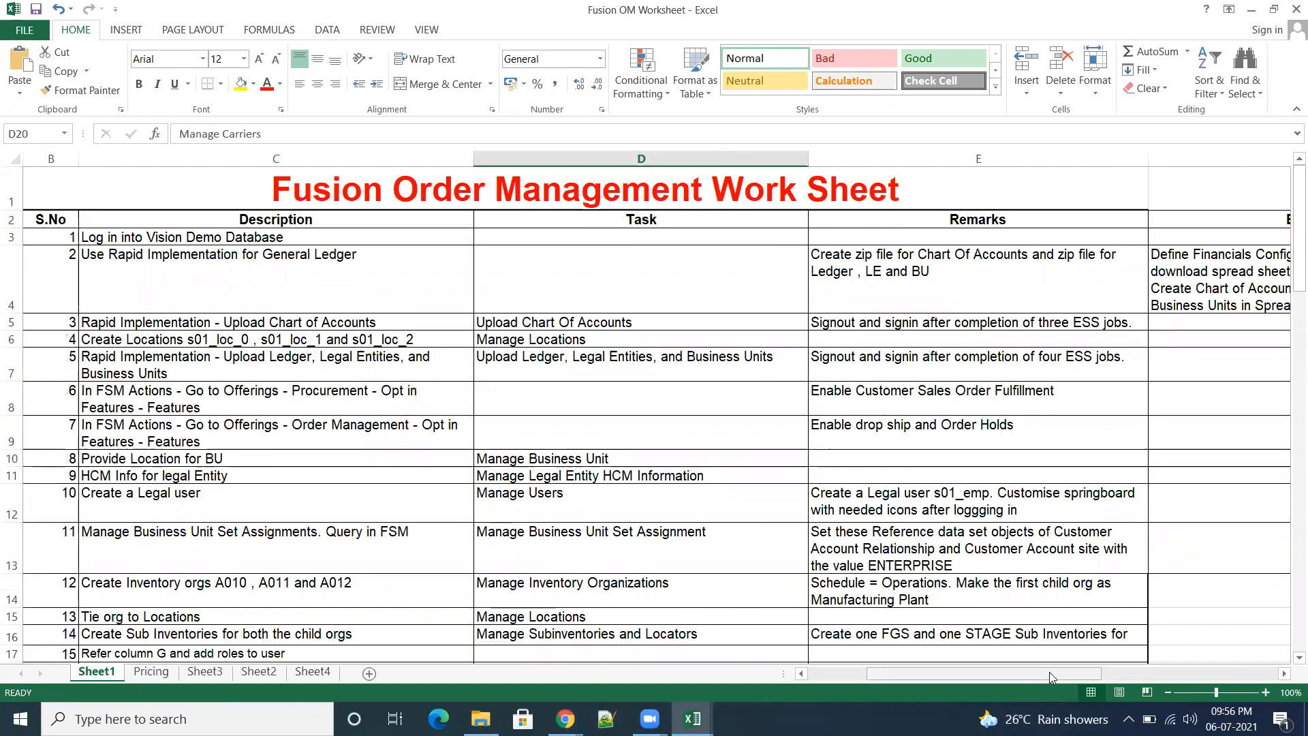
{"action": "left_click_drag", "start_coordinate": [1049, 672], "coordinate": [1140, 658]}
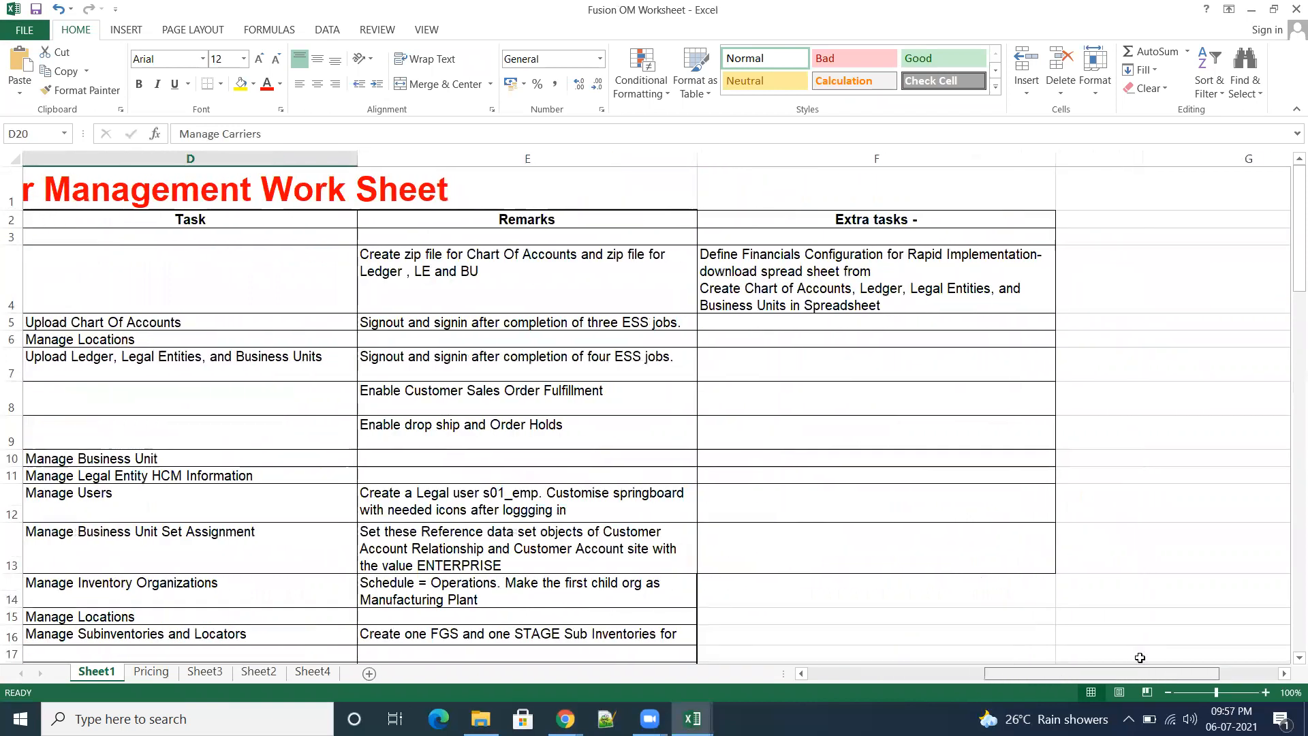
{"action": "left_click", "coordinate": [892, 268]}
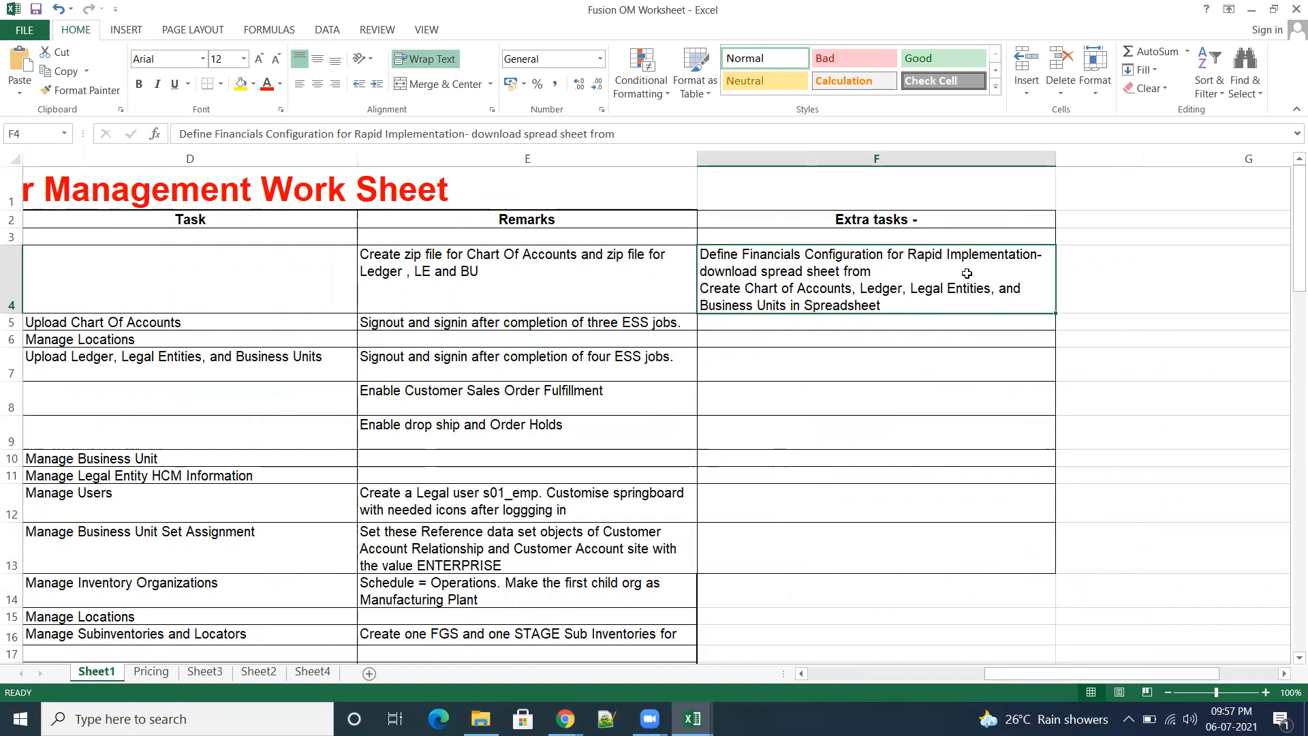
{"action": "double_click", "coordinate": [717, 259]}
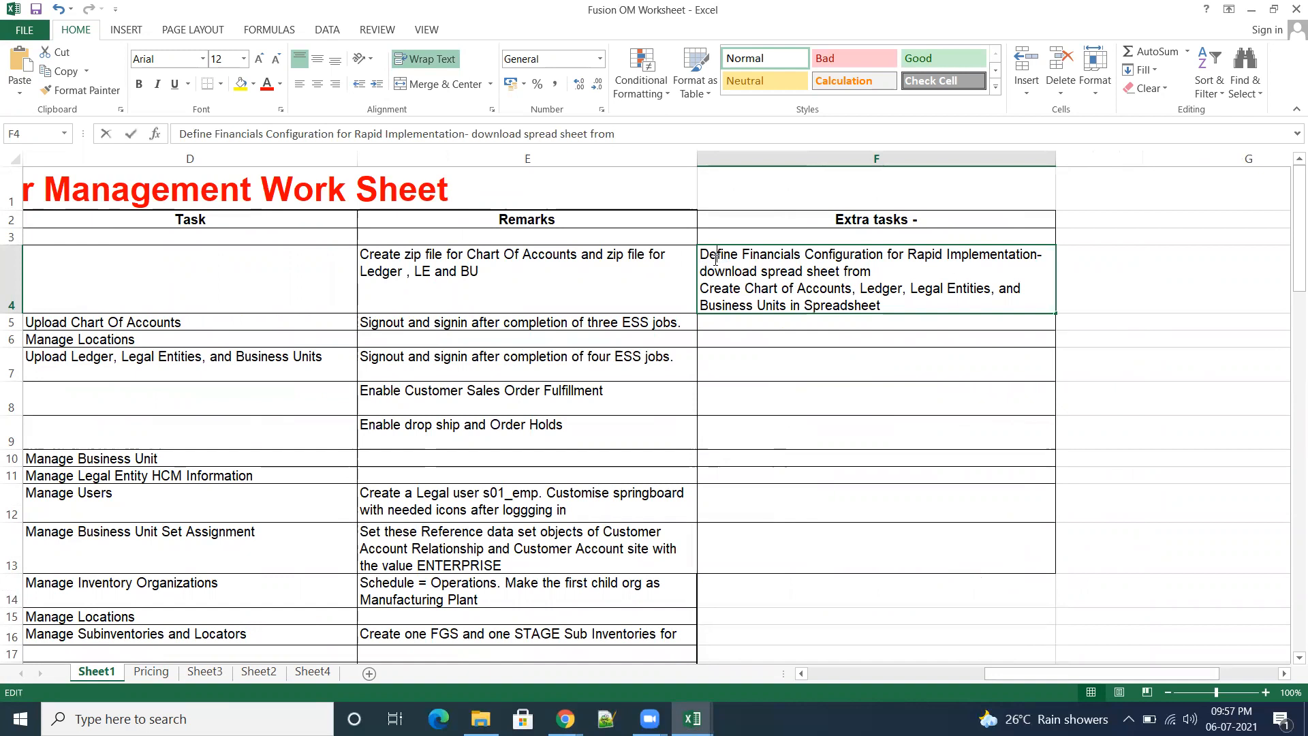
{"action": "left_click_drag", "start_coordinate": [700, 258], "coordinate": [1038, 259]}
{"action": "key", "text": "ctrl+c"}
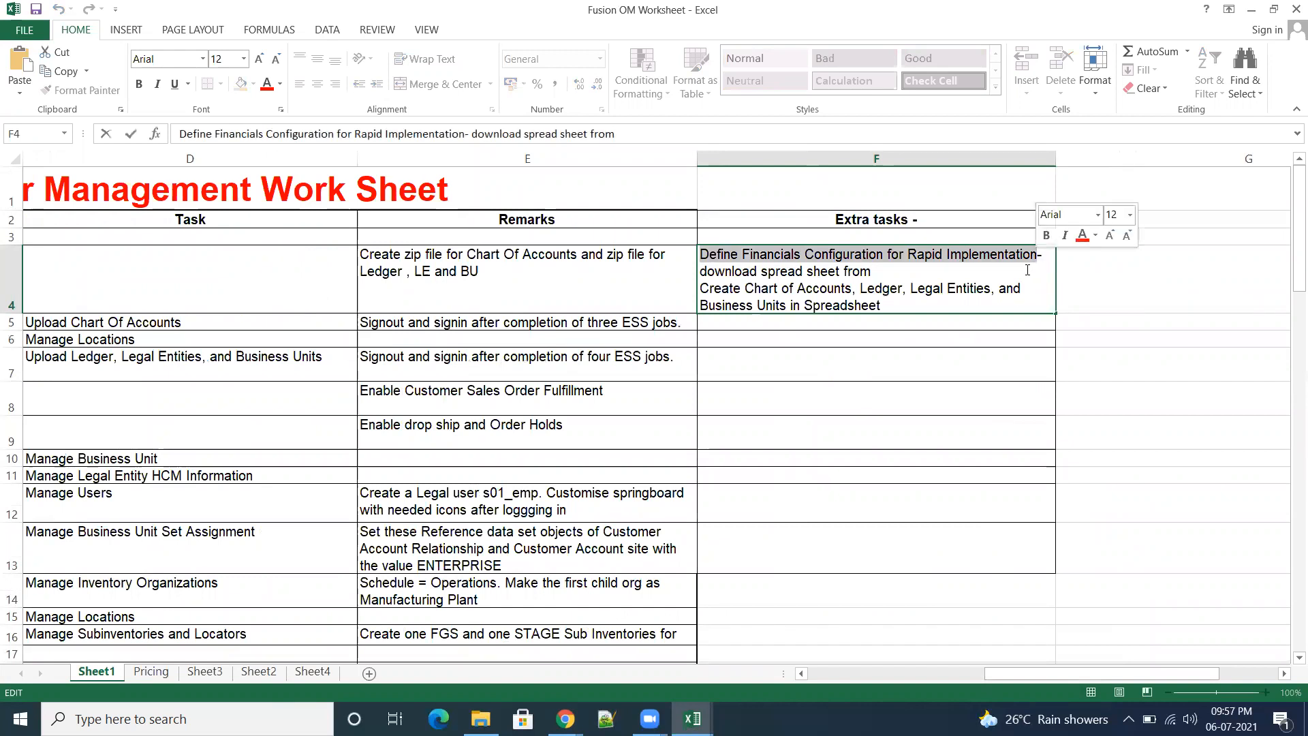
Step: Return to Setup and Maintenance in Chrome, search for "Define Financials Configuration for Rapid Implementation", and open that task list
{"action": "left_click", "coordinate": [1251, 10]}
{"action": "mouse_move", "coordinate": [565, 719]}
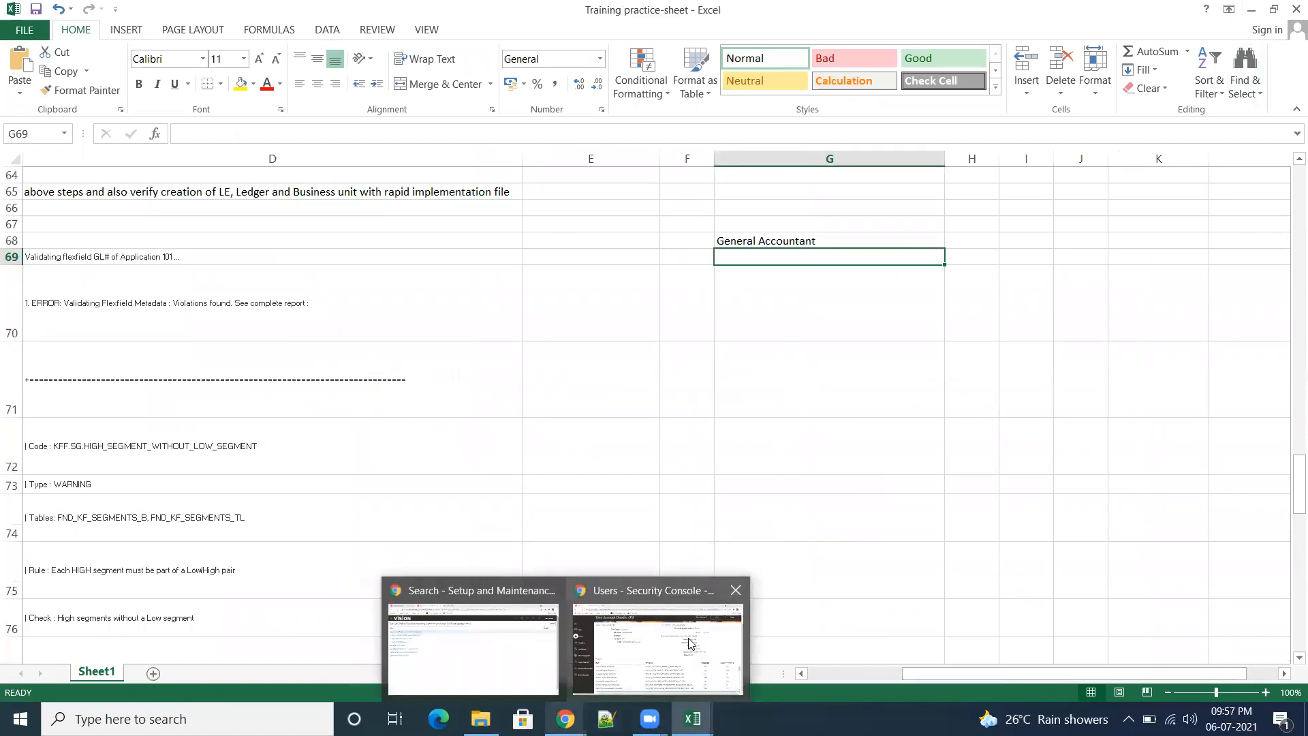
{"action": "left_click", "coordinate": [450, 674]}
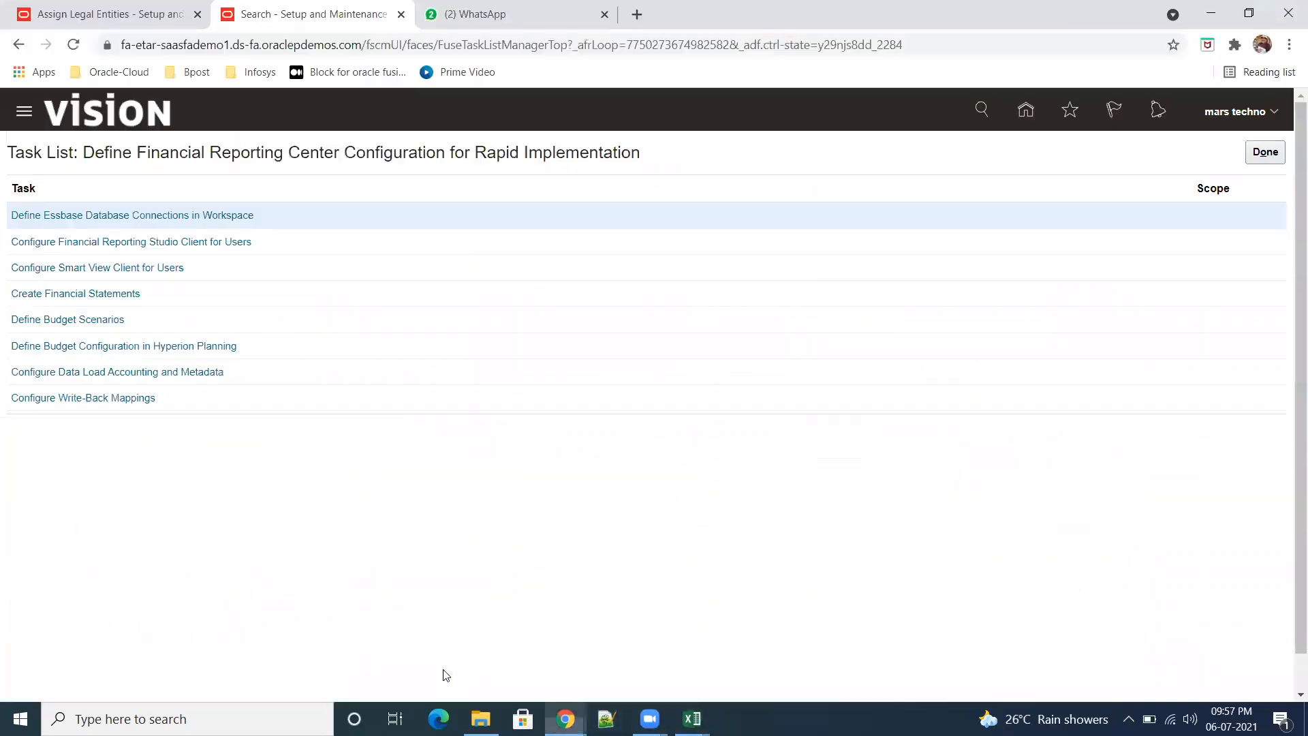
{"action": "left_click", "coordinate": [1264, 153]}
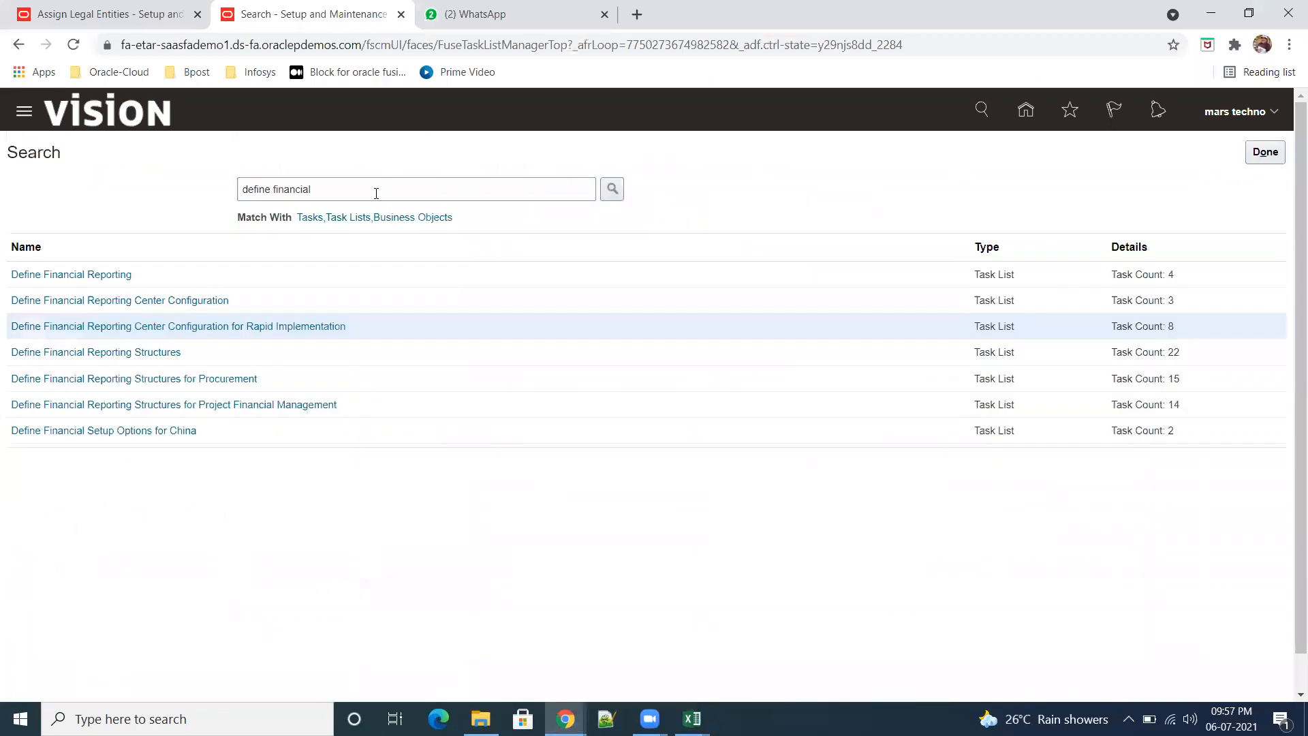
{"action": "left_click_drag", "start_coordinate": [376, 194], "coordinate": [205, 198]}
{"action": "key", "text": "ctrl+v"}
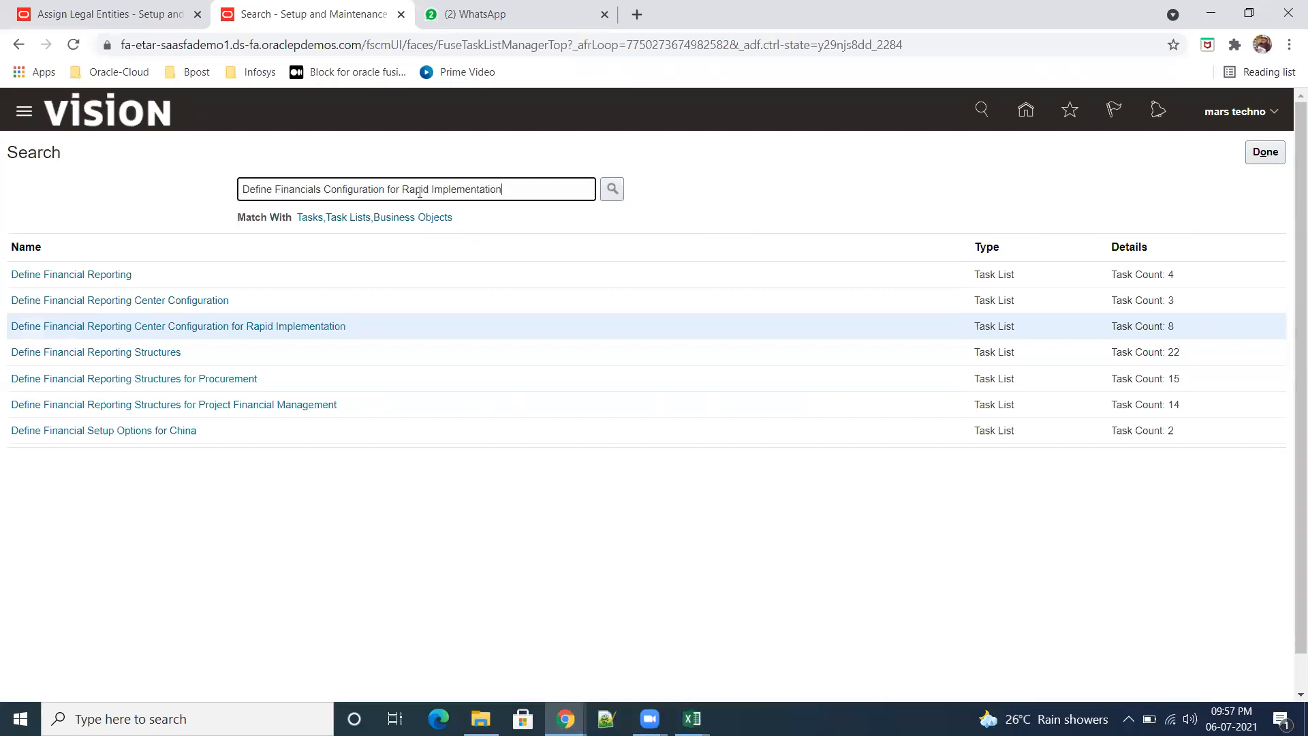
{"action": "left_click", "coordinate": [613, 189]}
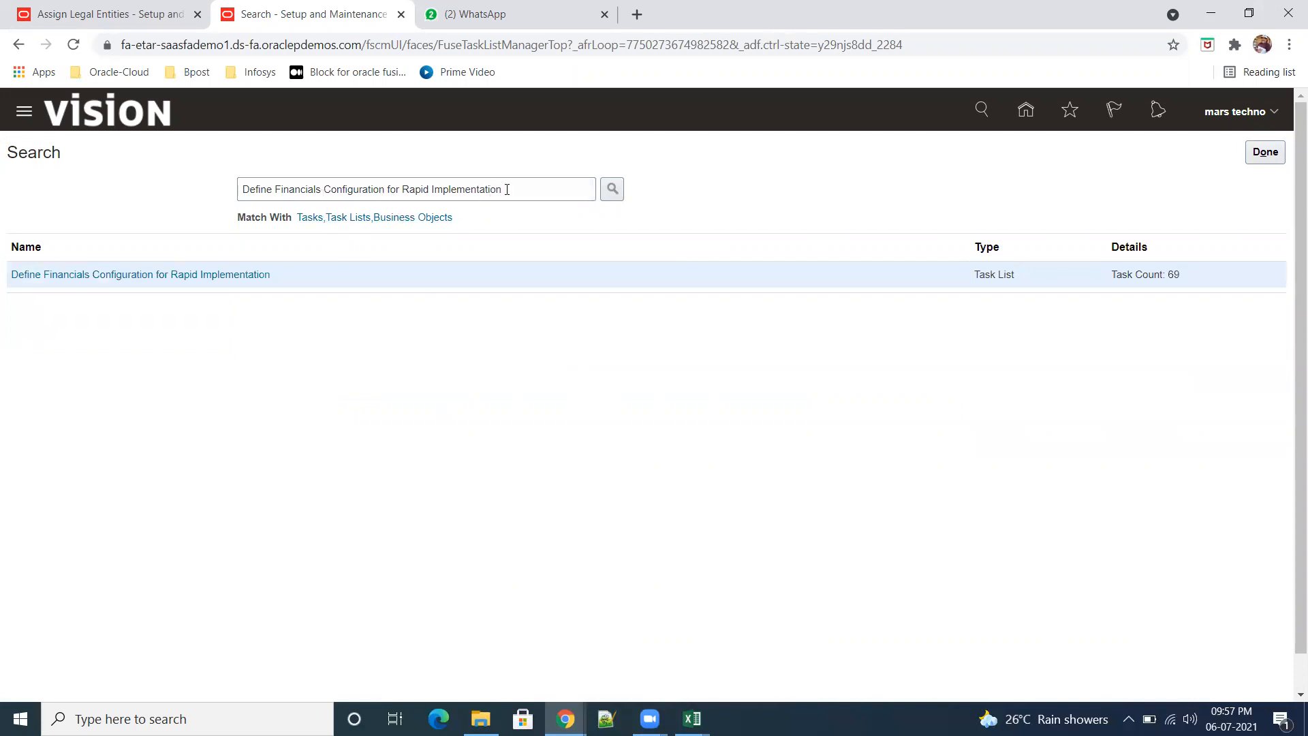
{"action": "left_click", "coordinate": [195, 275]}
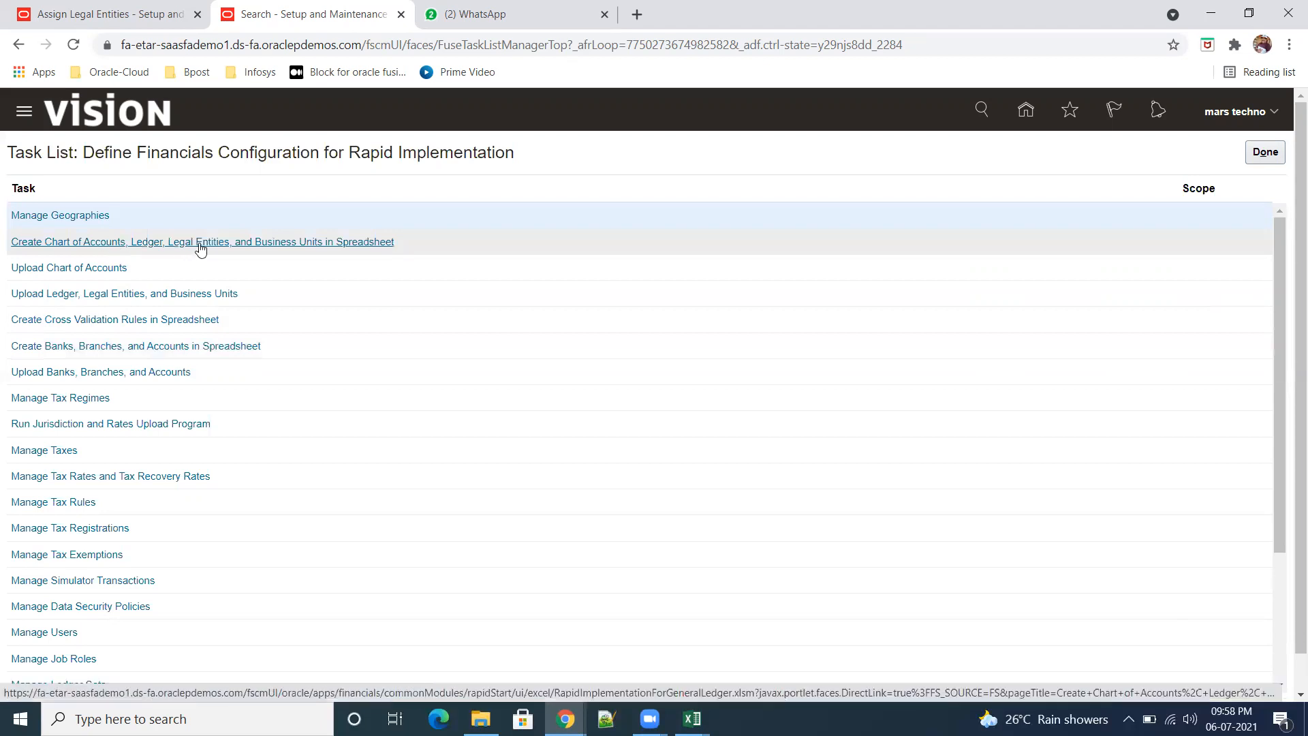
Step: Download the template from Create Chart of Accounts, Ledger, Legal Entities, and Business Units in Spreadsheet and show it in its folder
{"action": "left_click", "coordinate": [365, 244]}
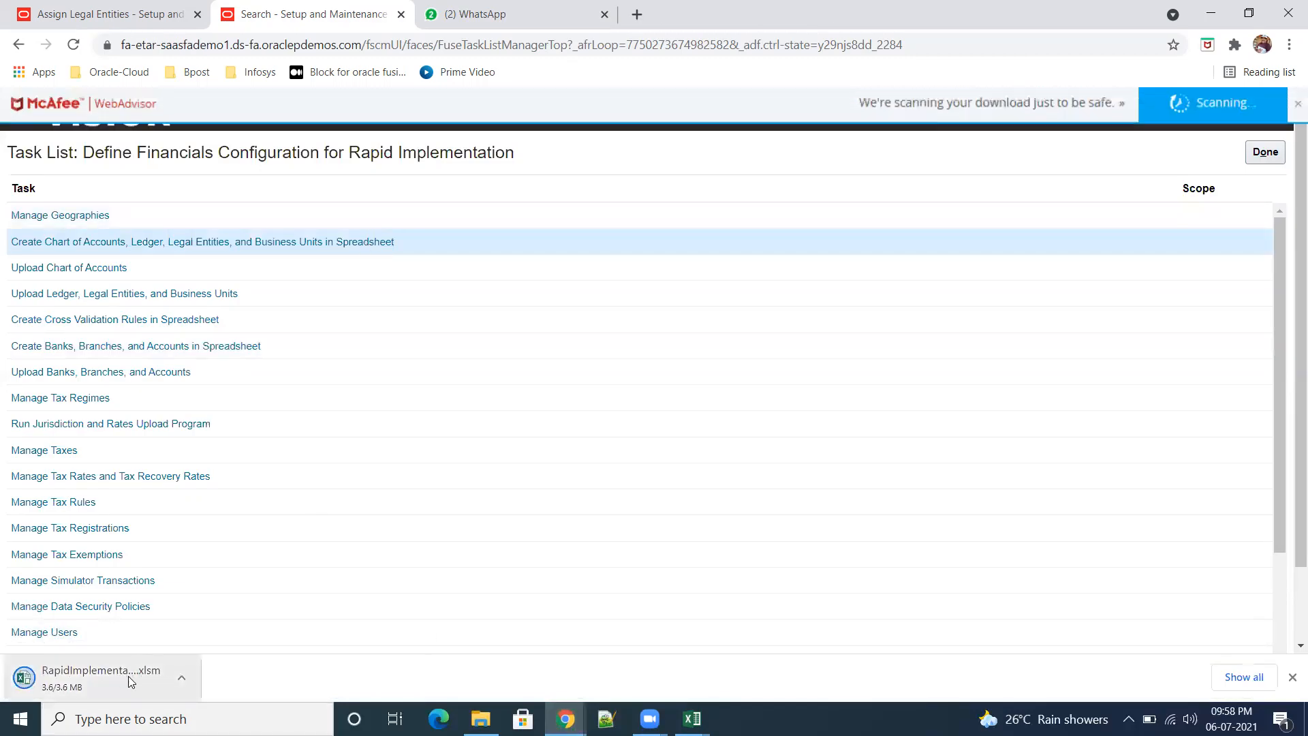
{"action": "left_click", "coordinate": [1247, 678]}
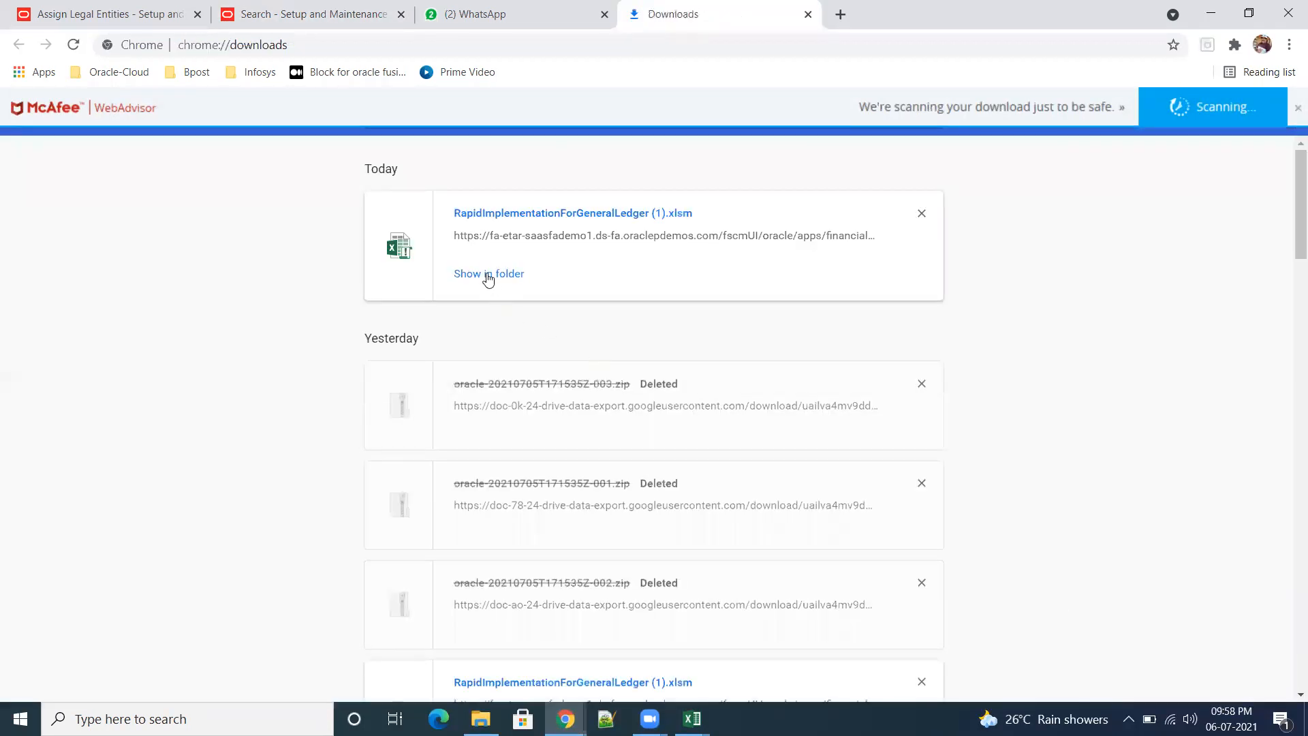
{"action": "left_click", "coordinate": [488, 274]}
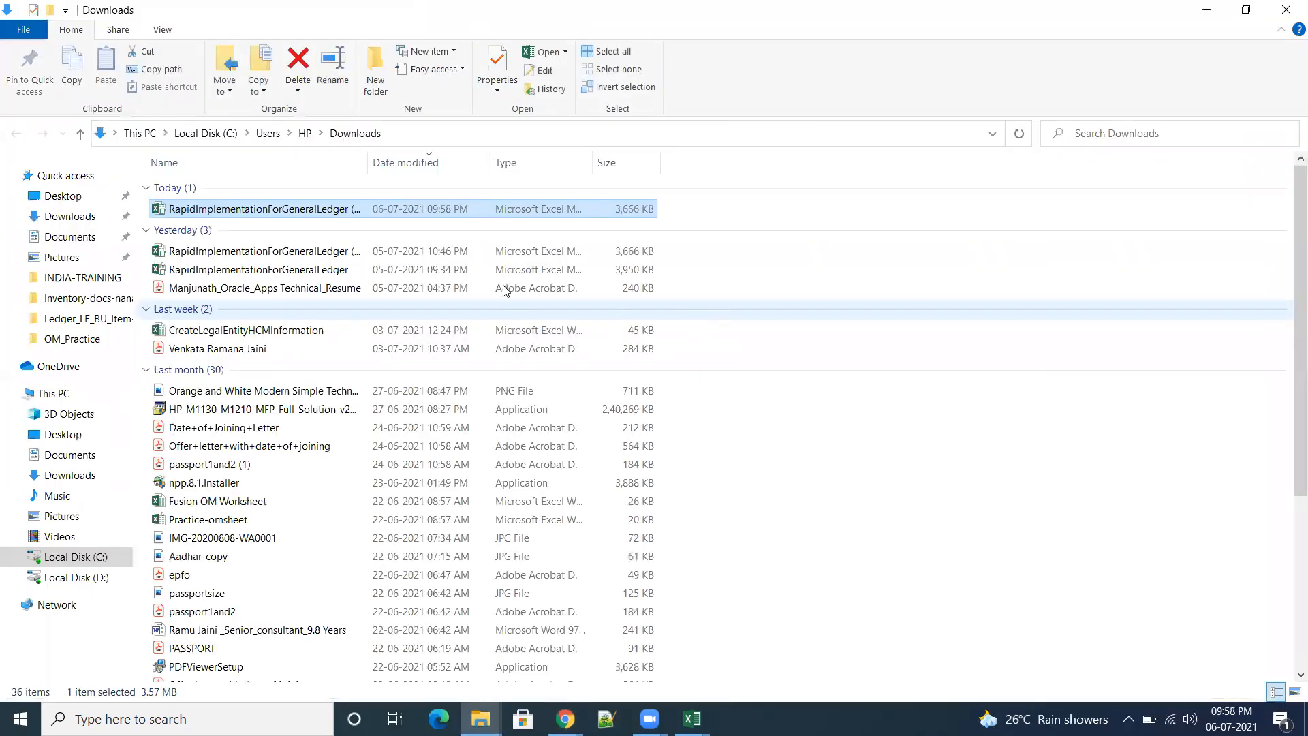
Step: Move today's RapidImplementationForGeneralLedger download from Downloads to the INDIA-TRAINING folder on Local Disk (D:)
{"action": "right_click", "coordinate": [248, 212]}
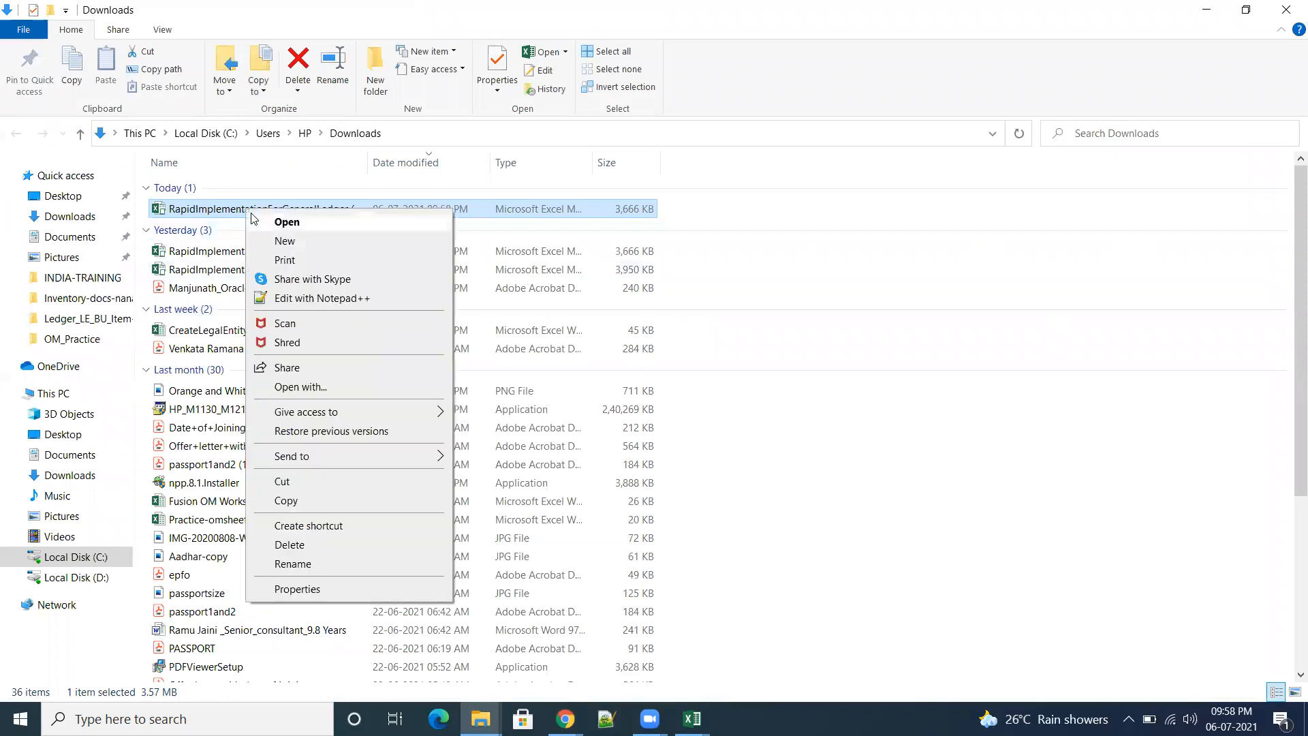
{"action": "left_click", "coordinate": [300, 482]}
{"action": "left_click", "coordinate": [89, 580]}
{"action": "double_click", "coordinate": [212, 261]}
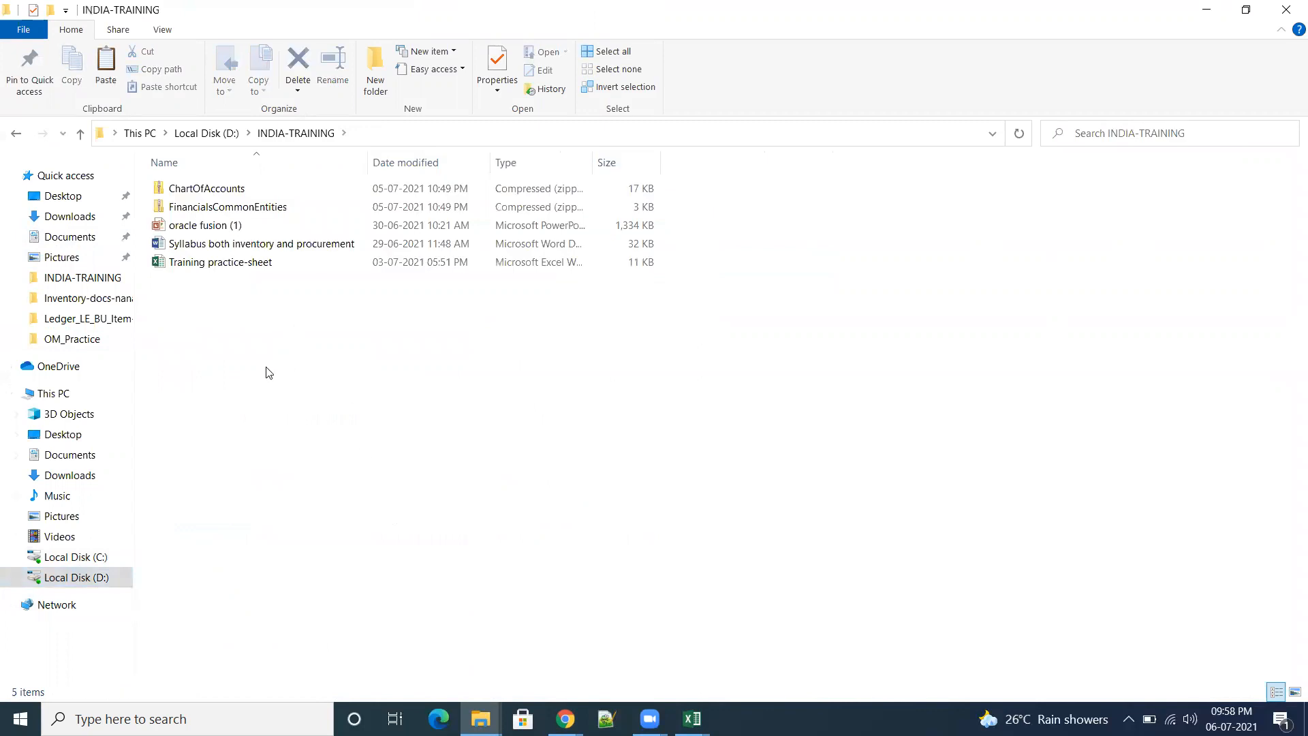
{"action": "right_click", "coordinate": [266, 358]}
{"action": "left_click", "coordinate": [339, 480]}
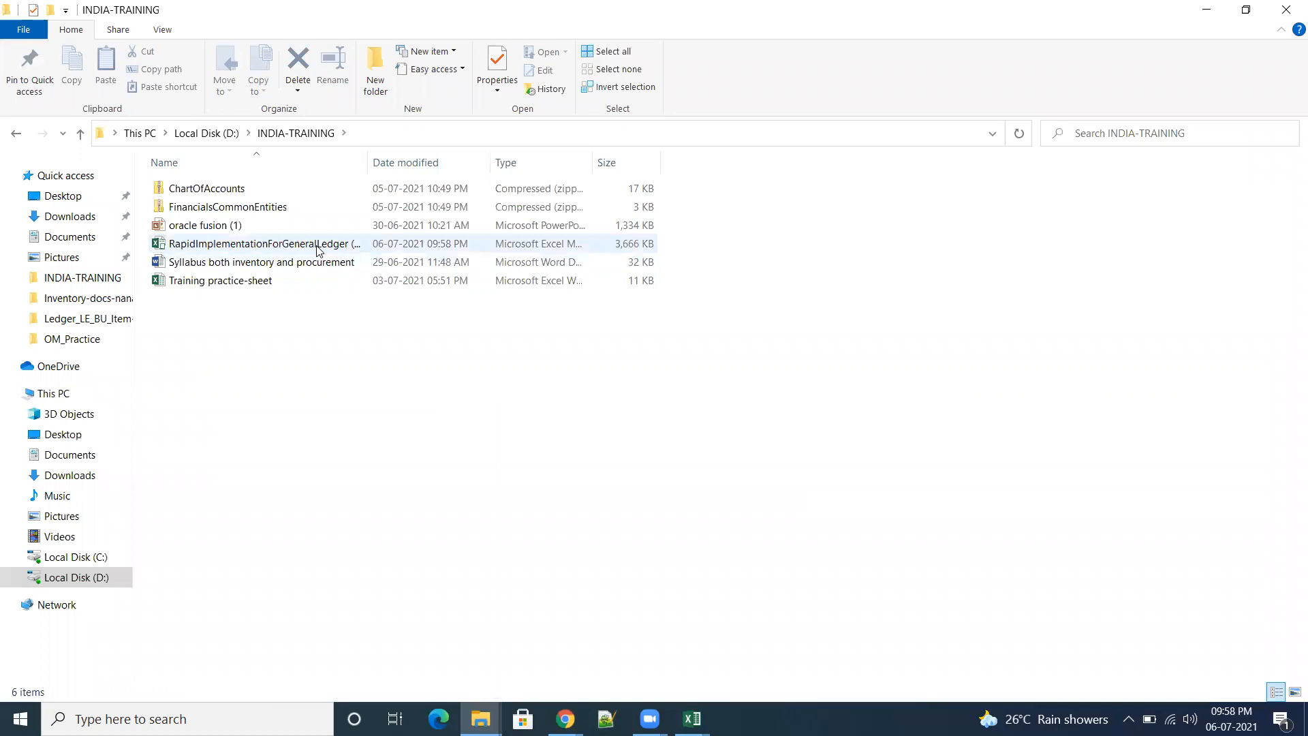
Step: Open the moved RapidImplementationForGeneralLedger workbook in Excel and enable its editing and macro content
{"action": "double_click", "coordinate": [306, 244]}
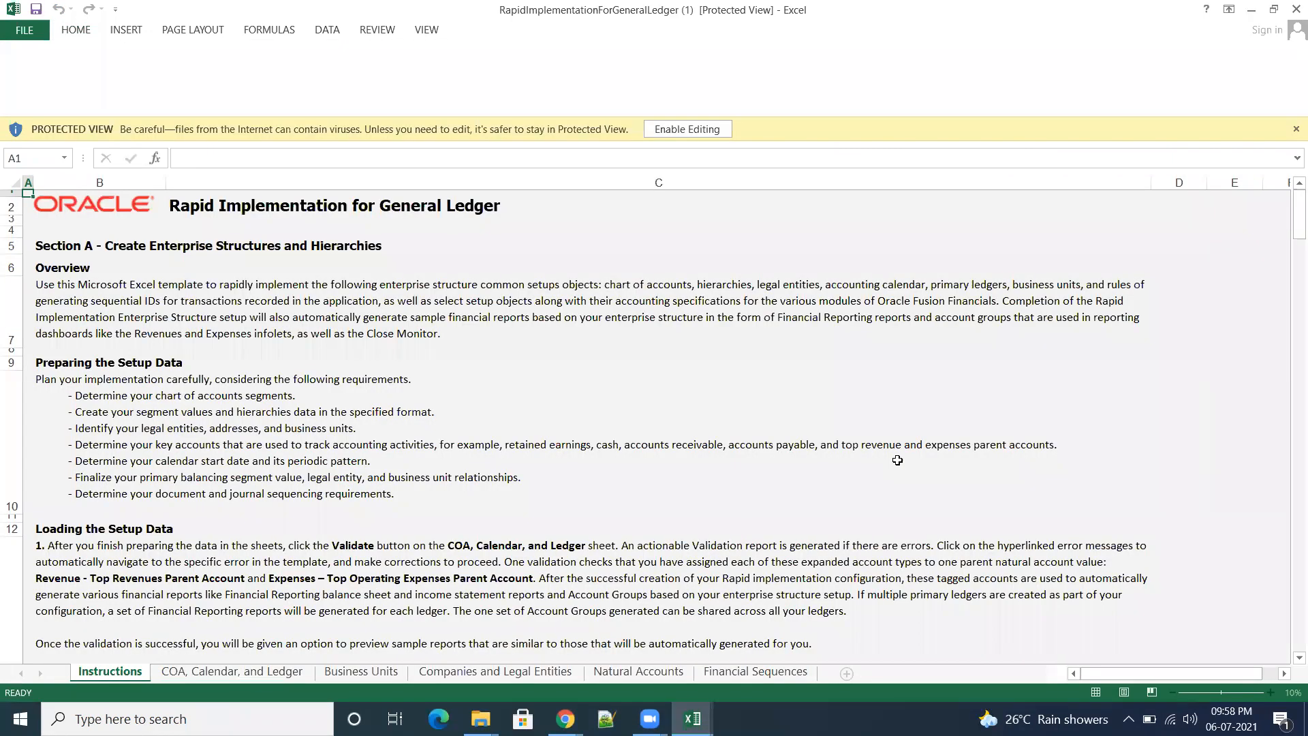
{"action": "left_click", "coordinate": [687, 58]}
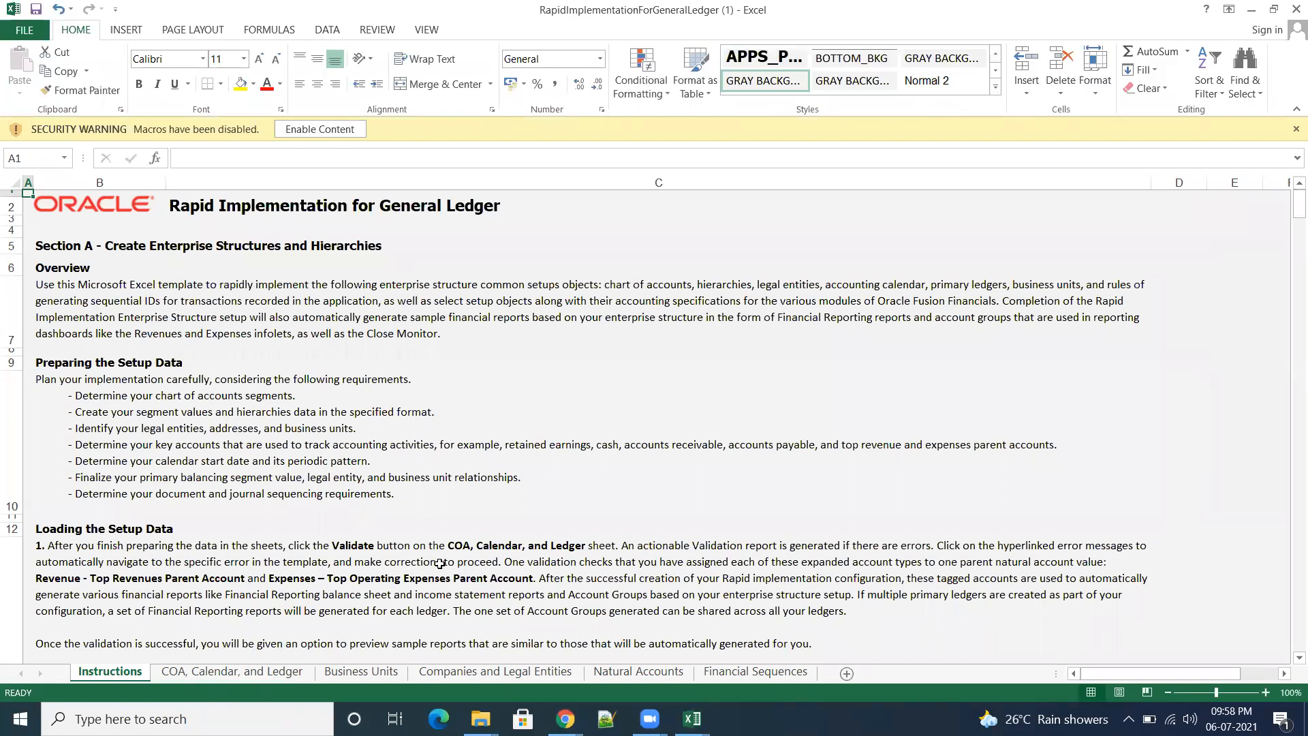
{"action": "left_click", "coordinate": [319, 129]}
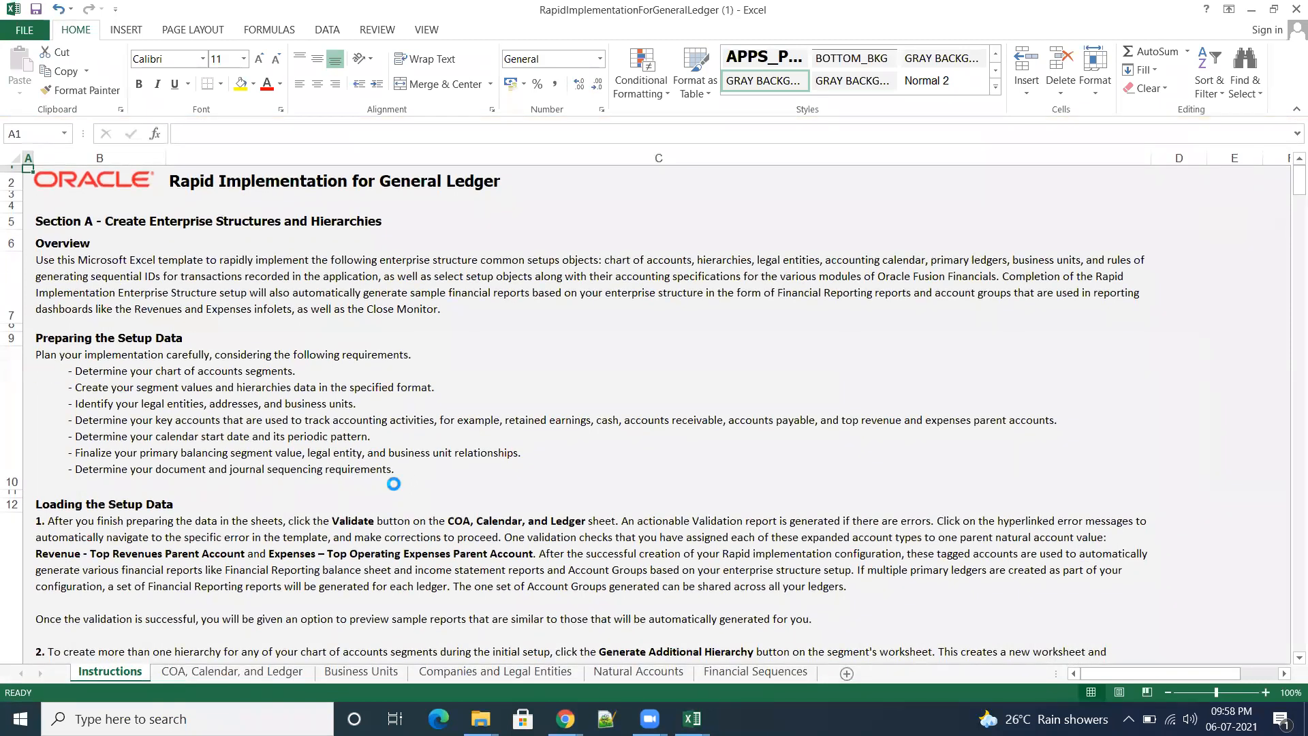
Step: Review the template's instructions, business units, companies, natural accounts, and financial sequences sheets, ending on COA, Calendar, and Ledger
{"action": "scroll", "coordinate": [394, 484], "scroll_direction": "down", "scroll_amount": 2}
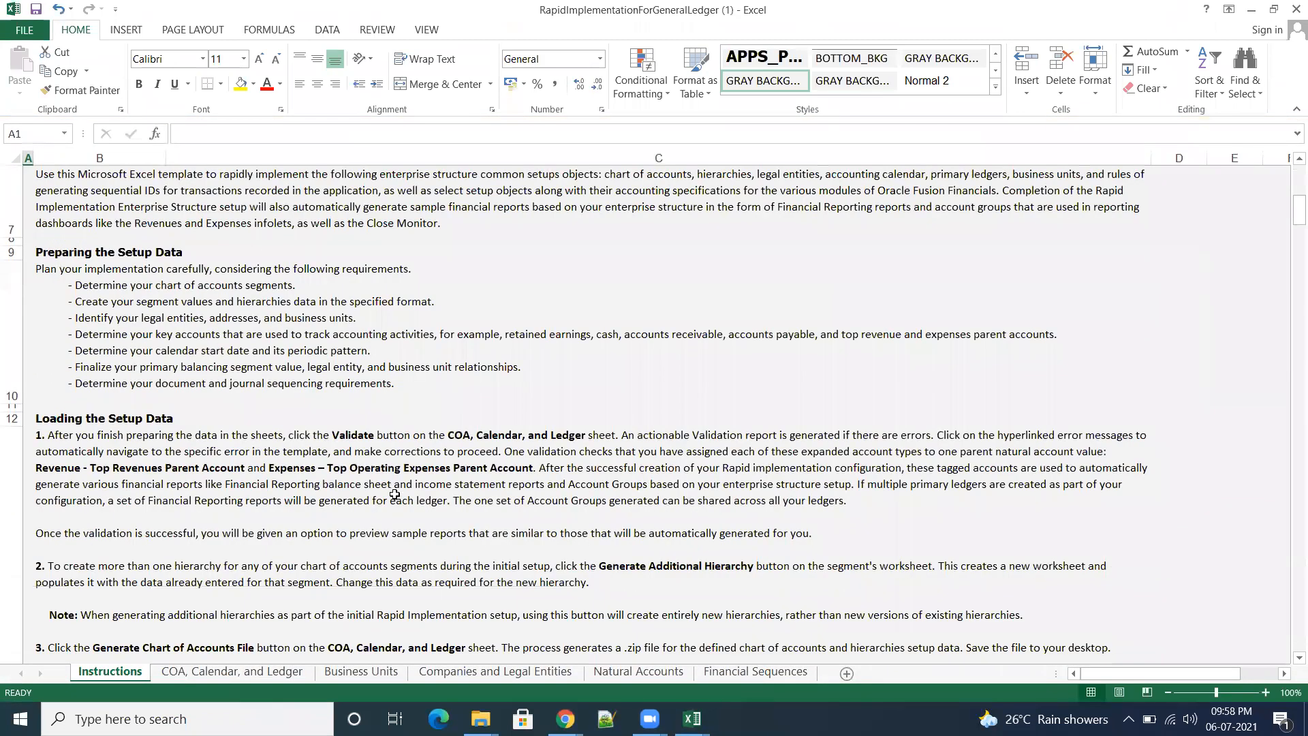
{"action": "left_click", "coordinate": [225, 670]}
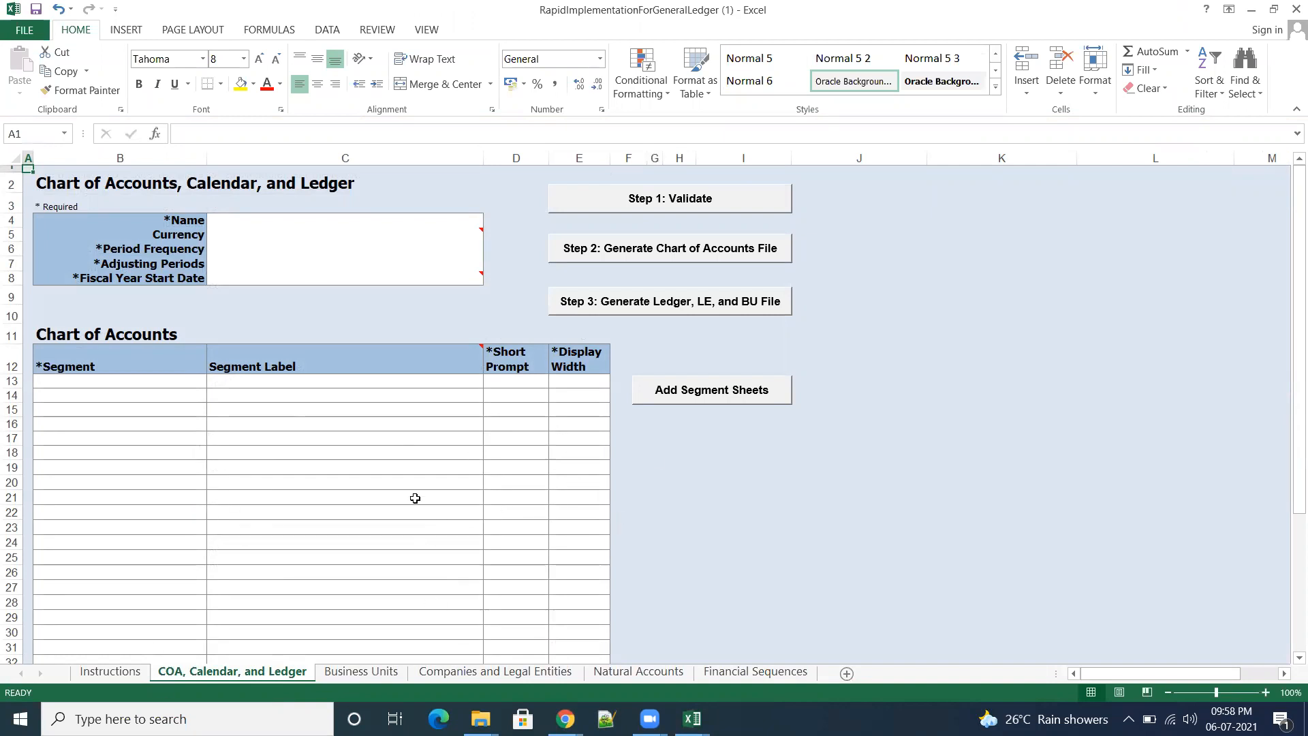
{"action": "left_click", "coordinate": [360, 679]}
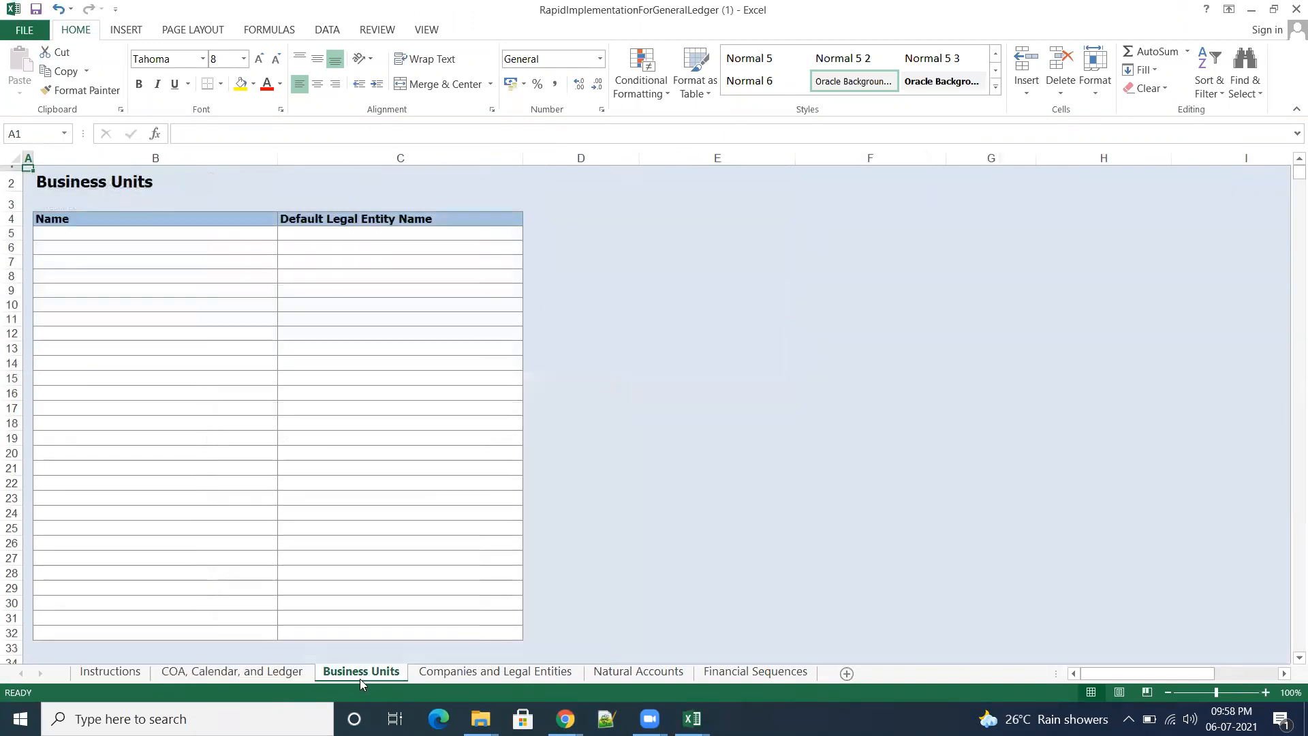
{"action": "left_click", "coordinate": [491, 677]}
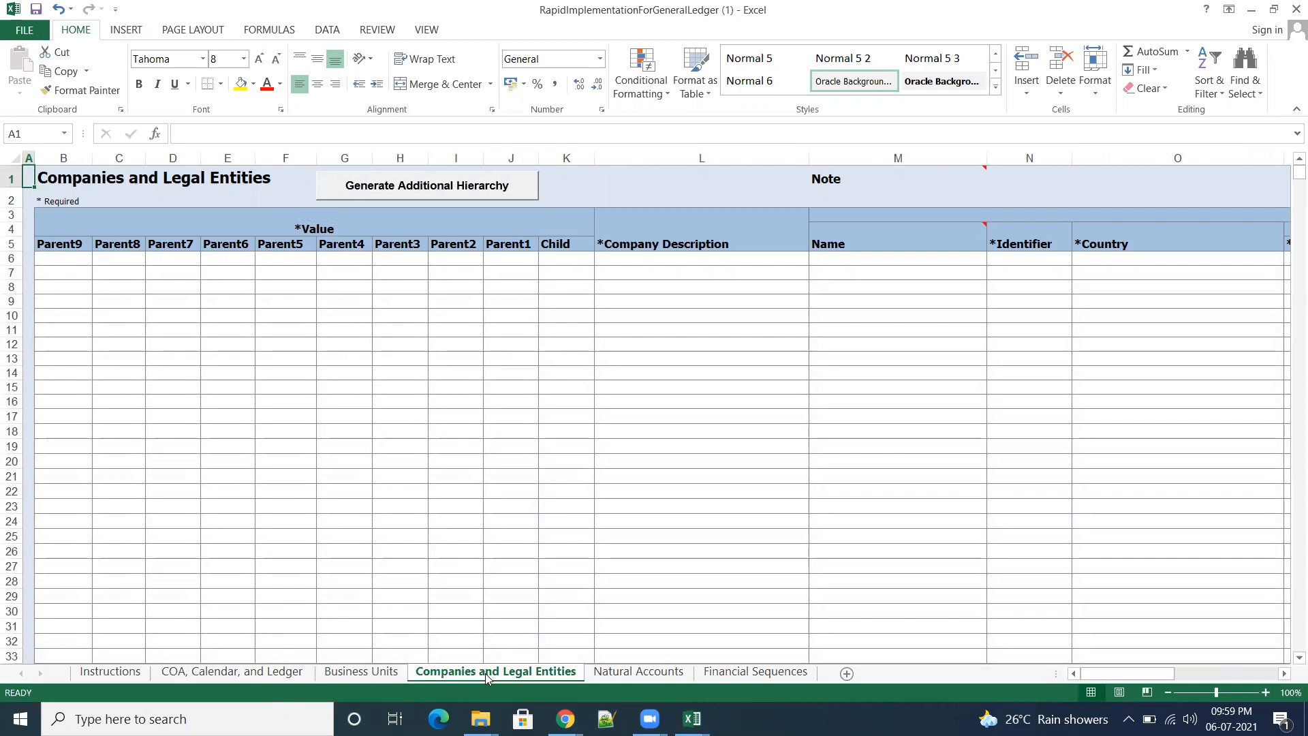
{"action": "left_click", "coordinate": [627, 673]}
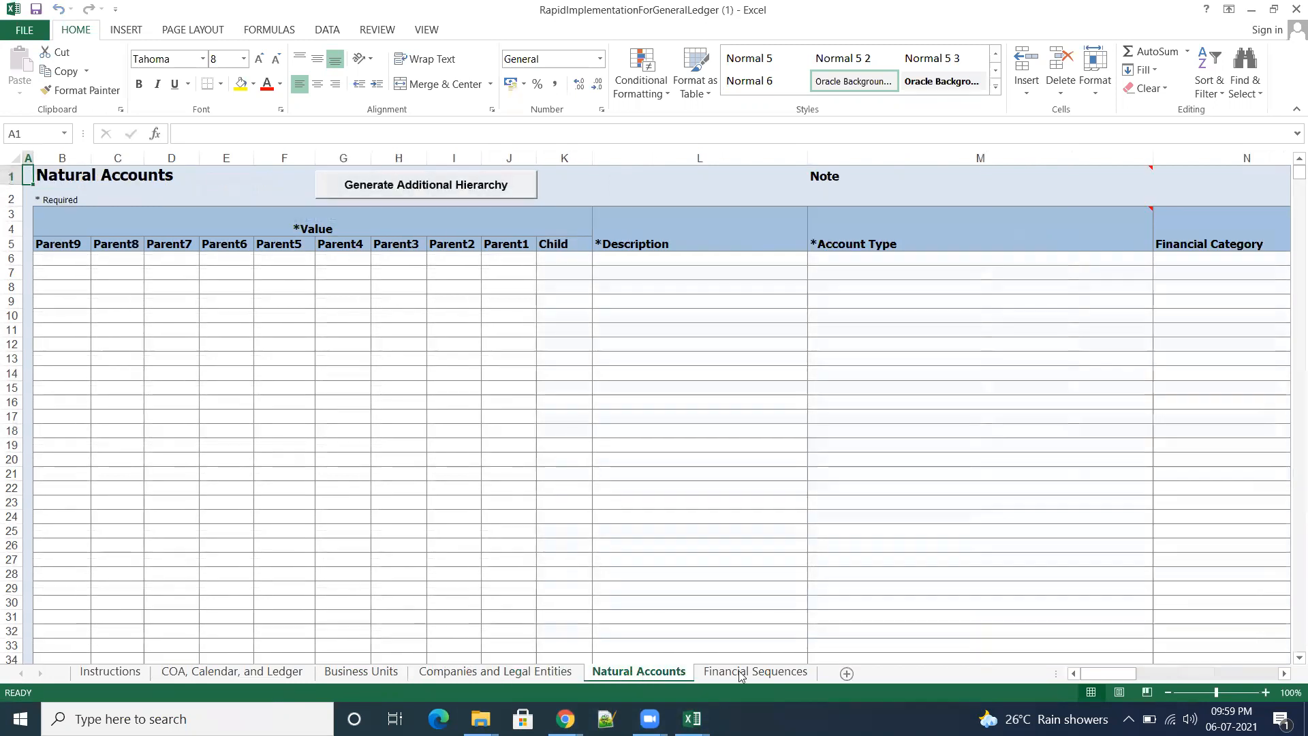
{"action": "left_click", "coordinate": [739, 673]}
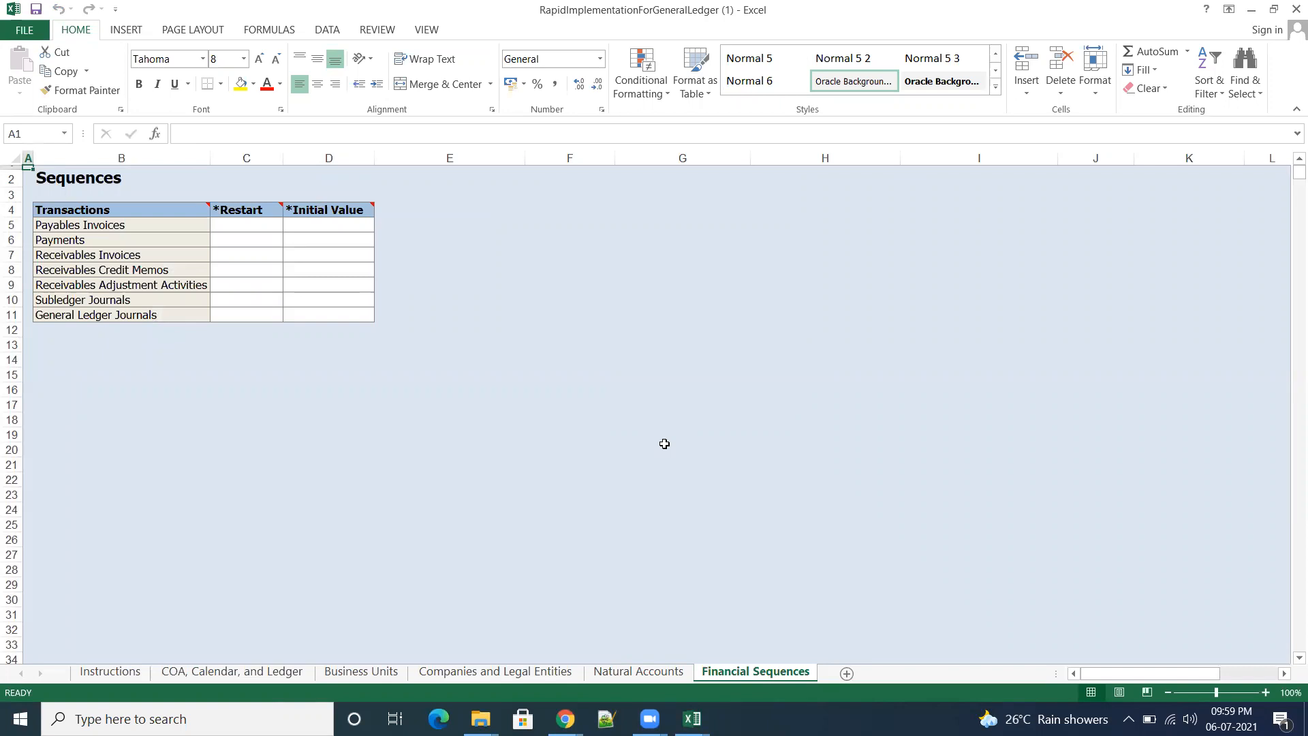
{"action": "left_click", "coordinate": [204, 673]}
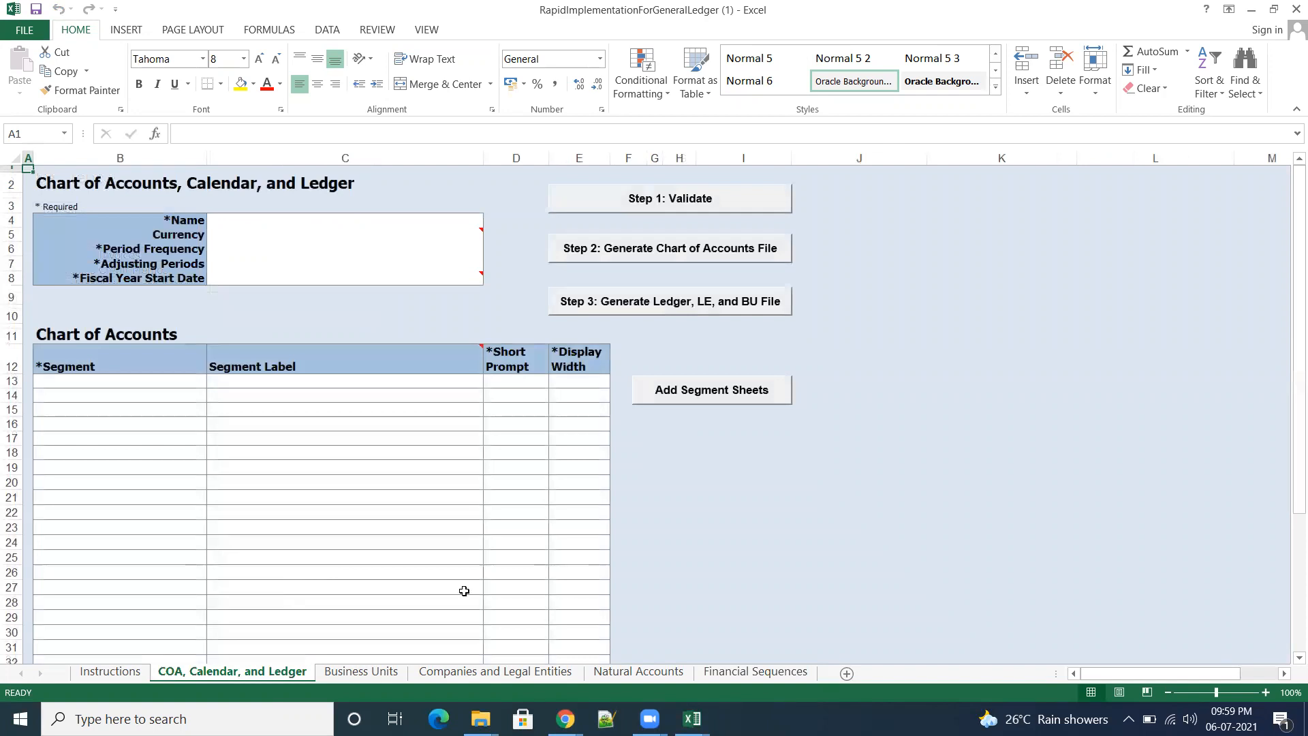
Step: Open the RapidImplementationForGeneralLedger workbook stored in FUSION-DOCS\Rapid_Implementation on Local Disk (D:) and enable editing
{"action": "mouse_move", "coordinate": [481, 719]}
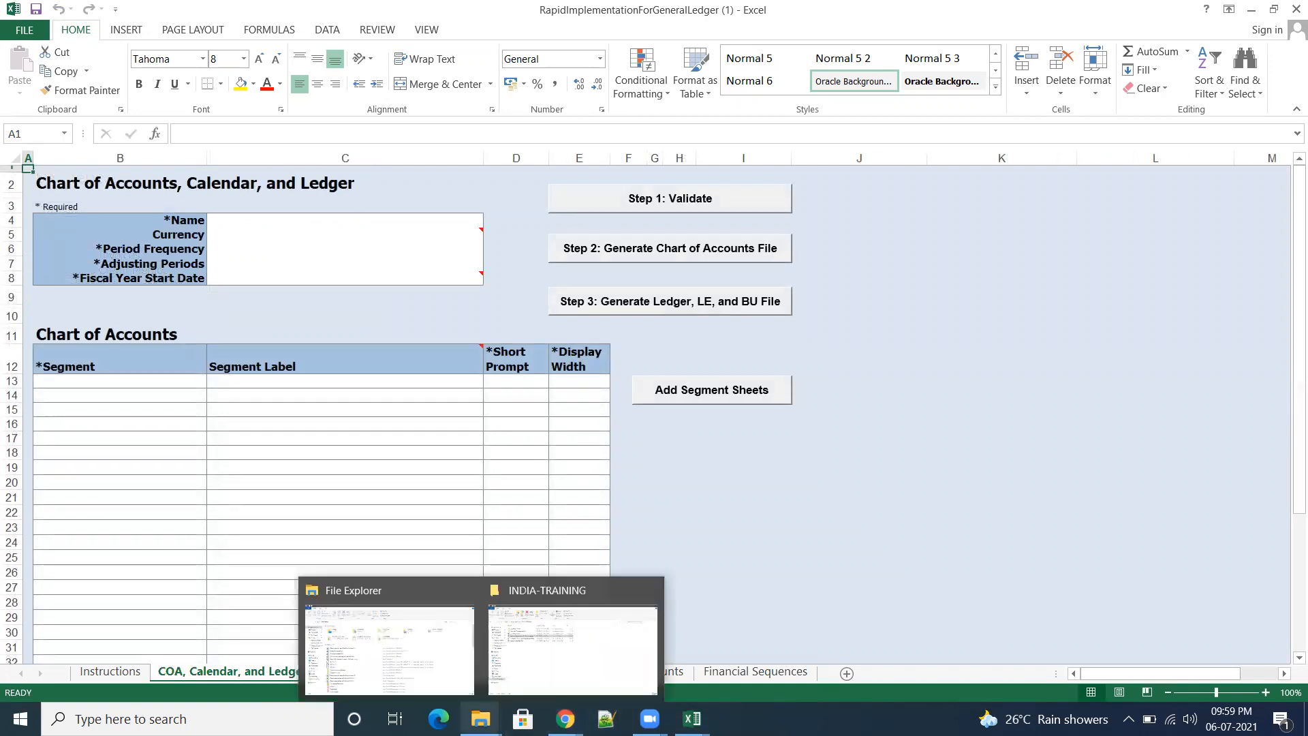
{"action": "left_click", "coordinate": [555, 674]}
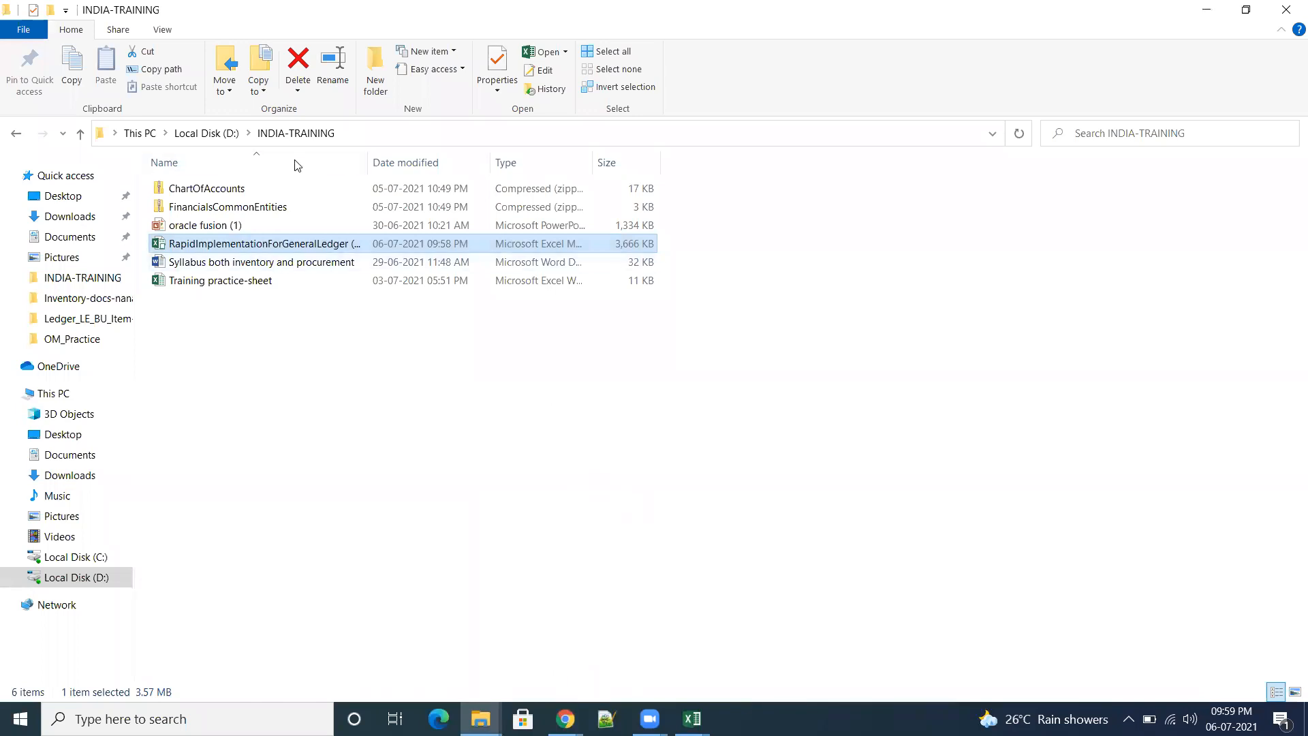
{"action": "left_click", "coordinate": [205, 134]}
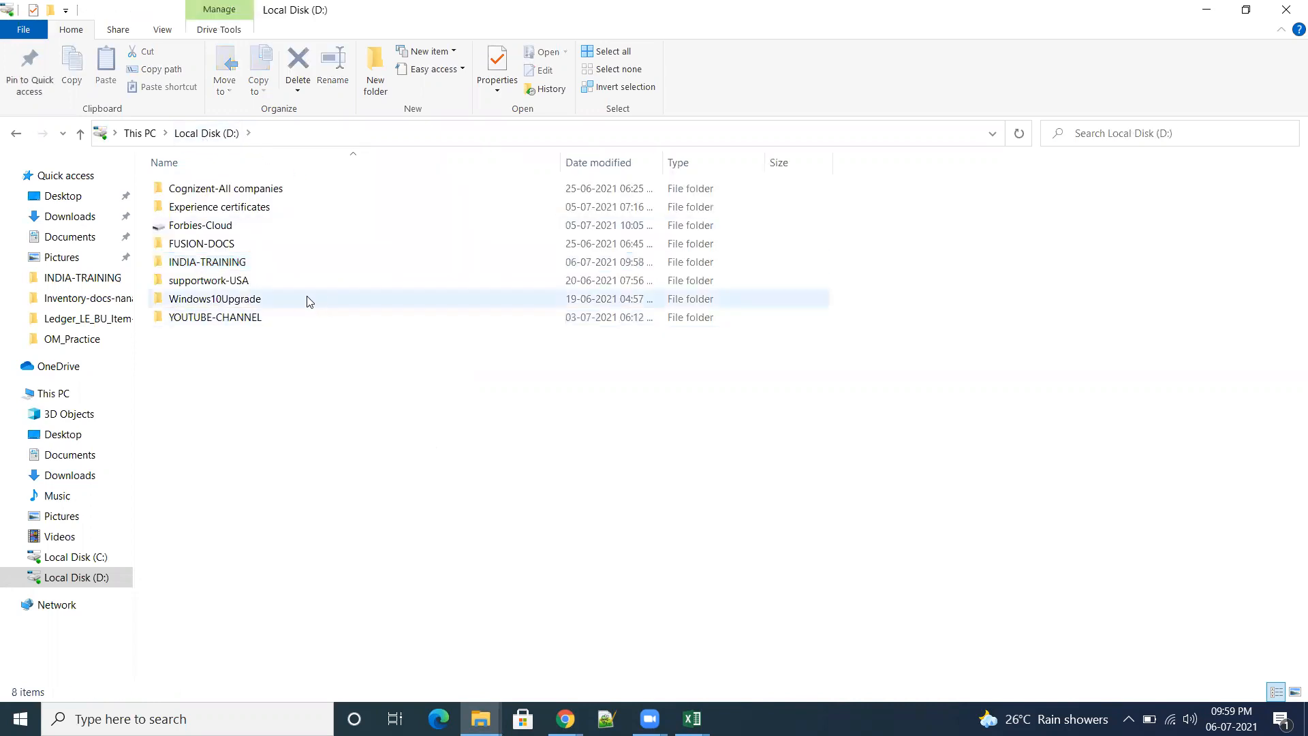
{"action": "double_click", "coordinate": [209, 244]}
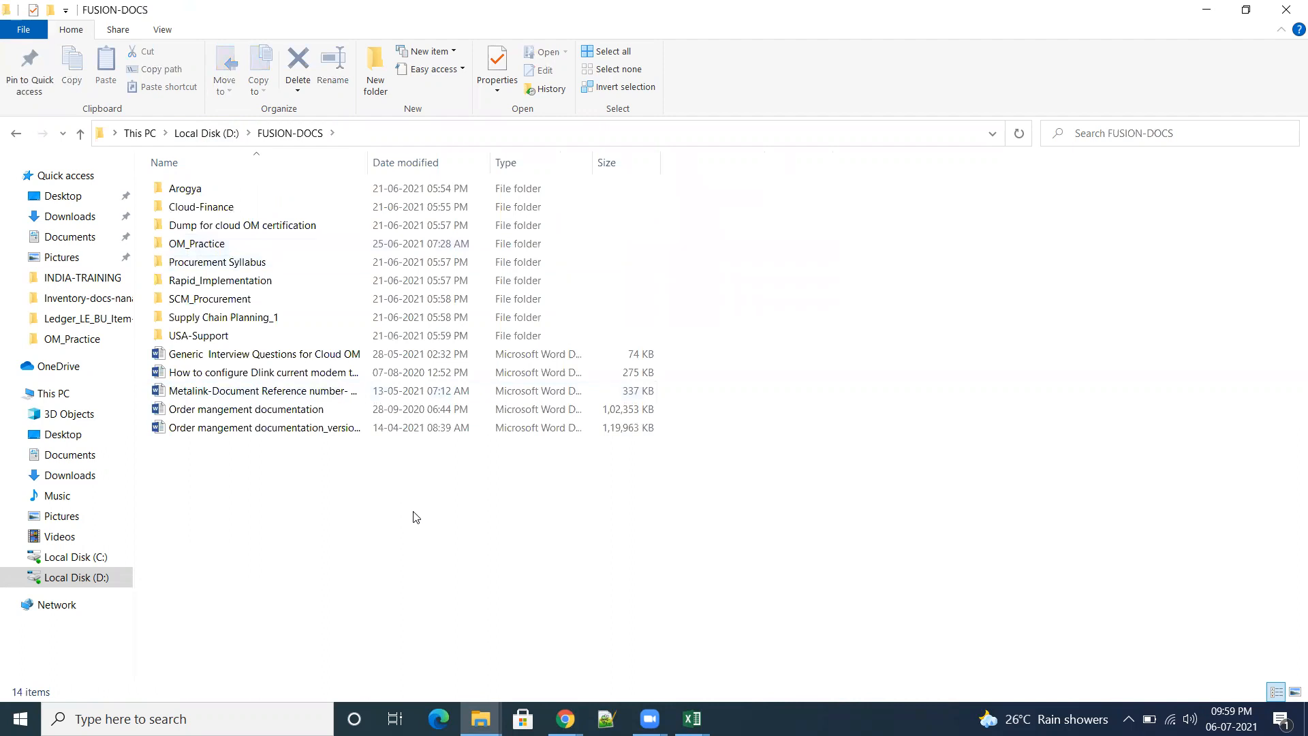
{"action": "double_click", "coordinate": [222, 279]}
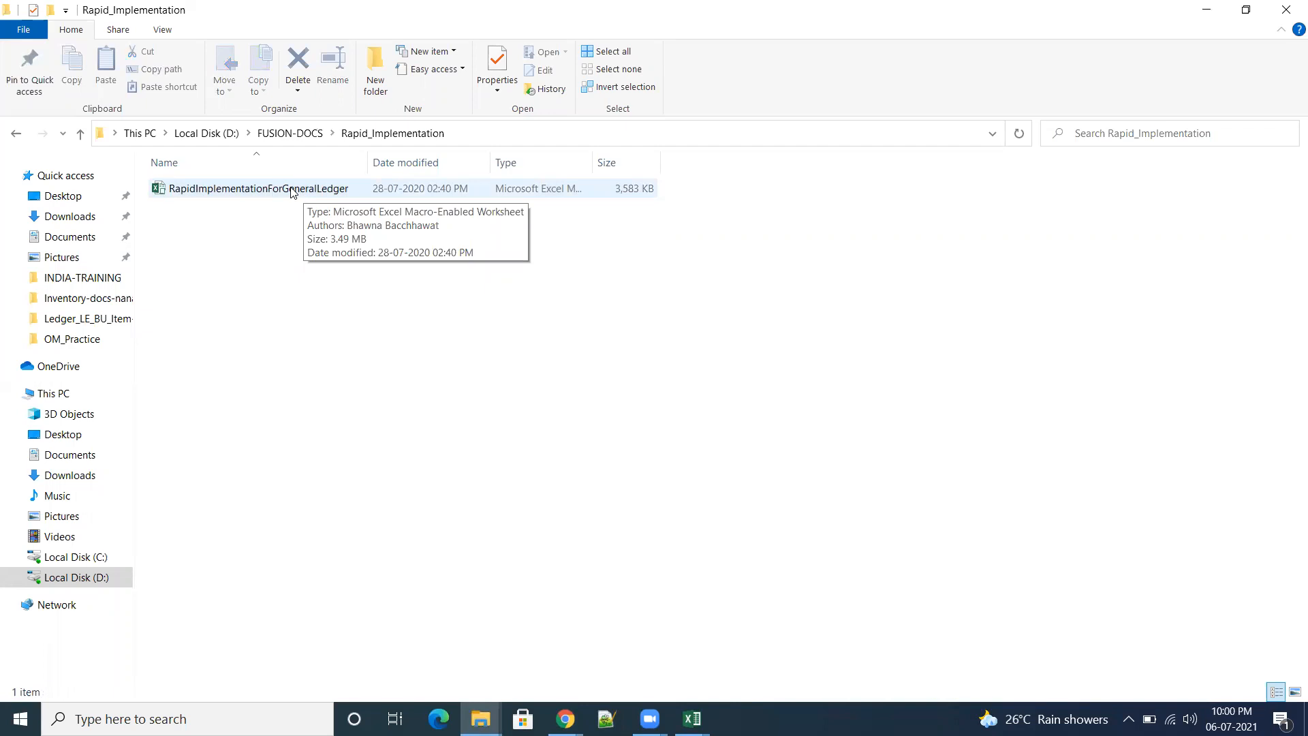
{"action": "double_click", "coordinate": [292, 189]}
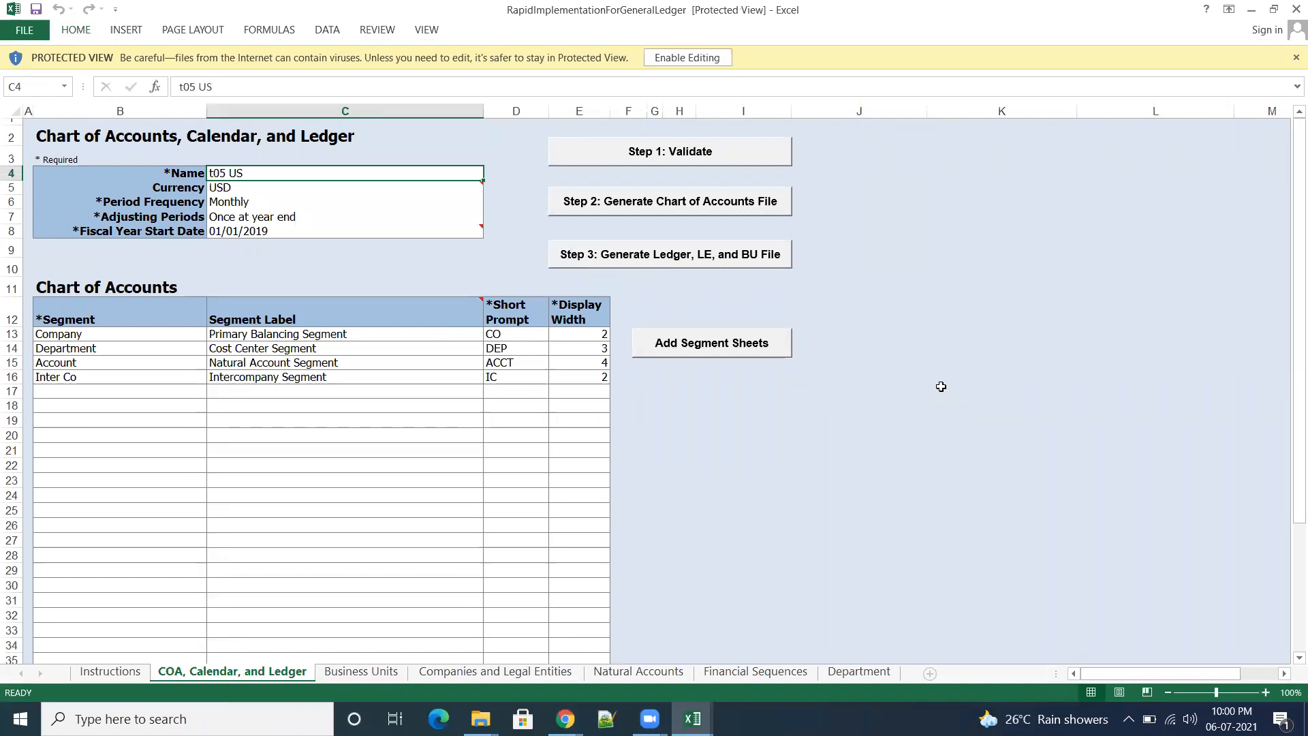
{"action": "left_click", "coordinate": [688, 58]}
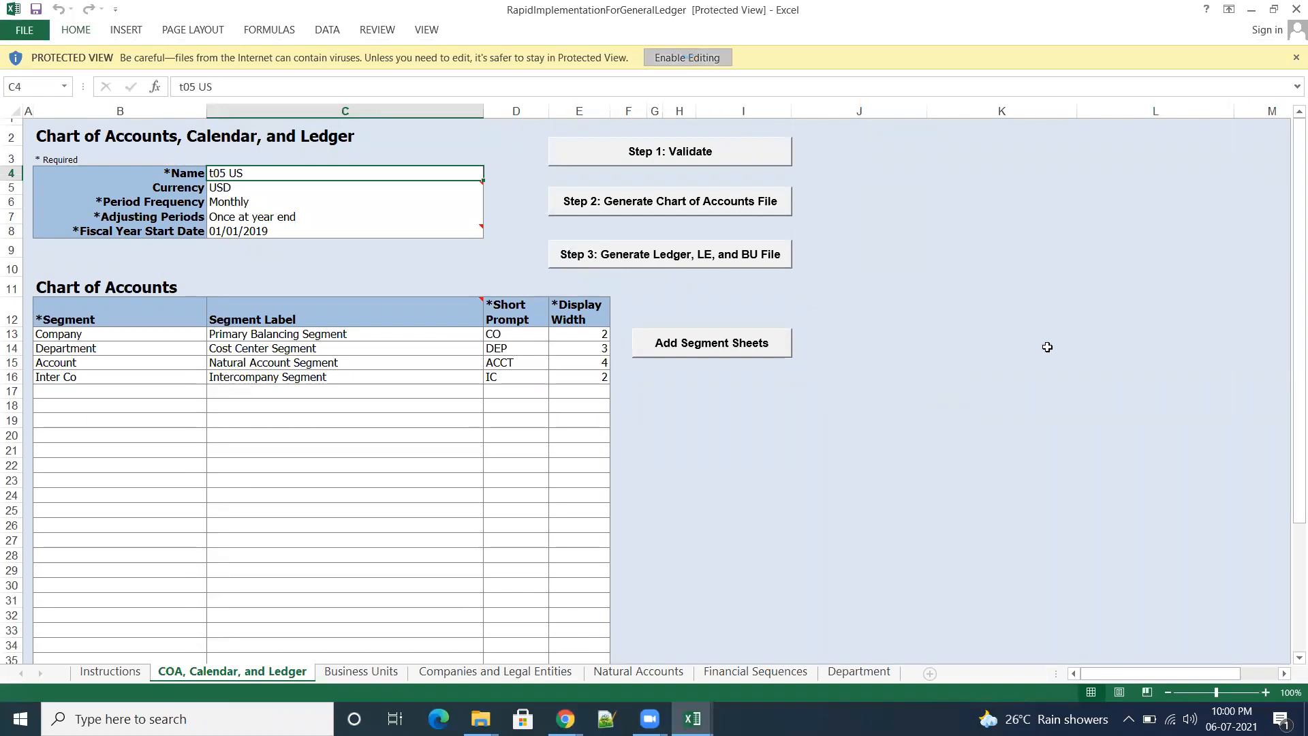
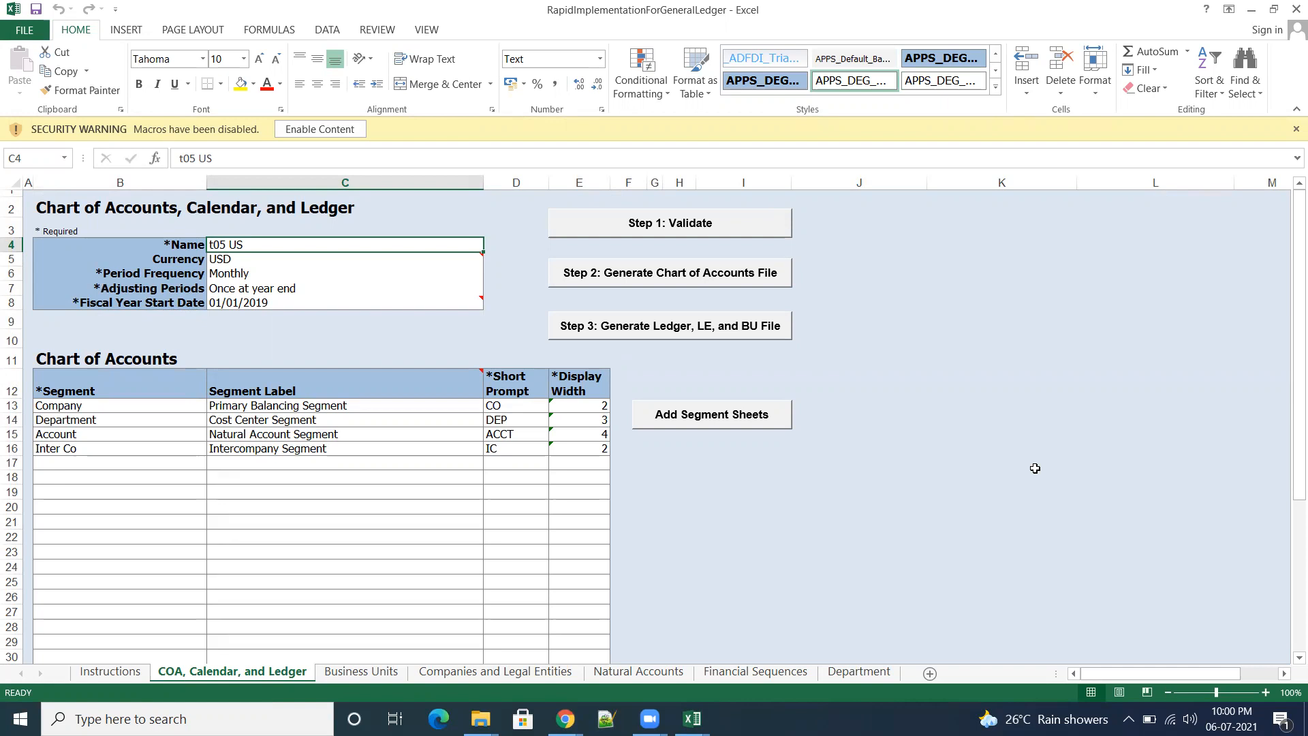
Step: Close the filled-in RapidImplementationForGeneralLedger workbook and reopen it from FUSION-DOCS\Rapid_Implementation, checking the OM_Practice folder in between
{"action": "left_click", "coordinate": [945, 553]}
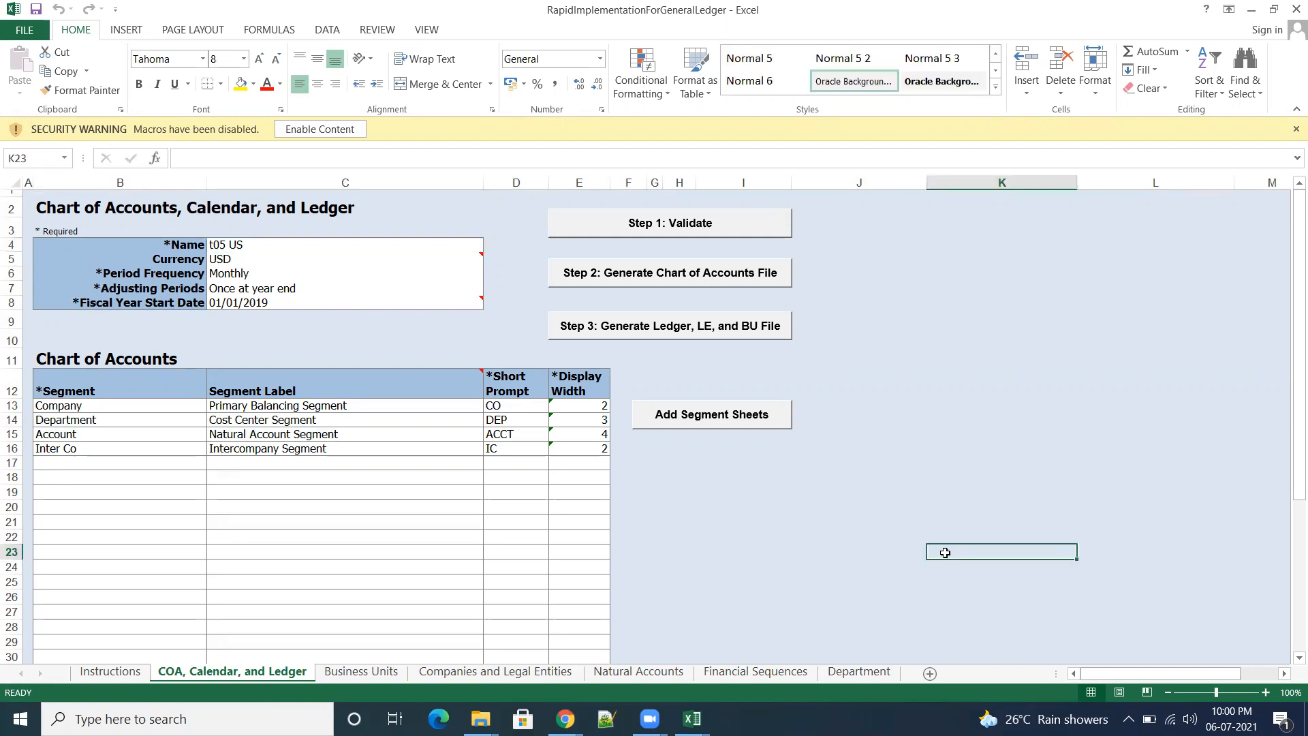
{"action": "left_click", "coordinate": [1291, 10]}
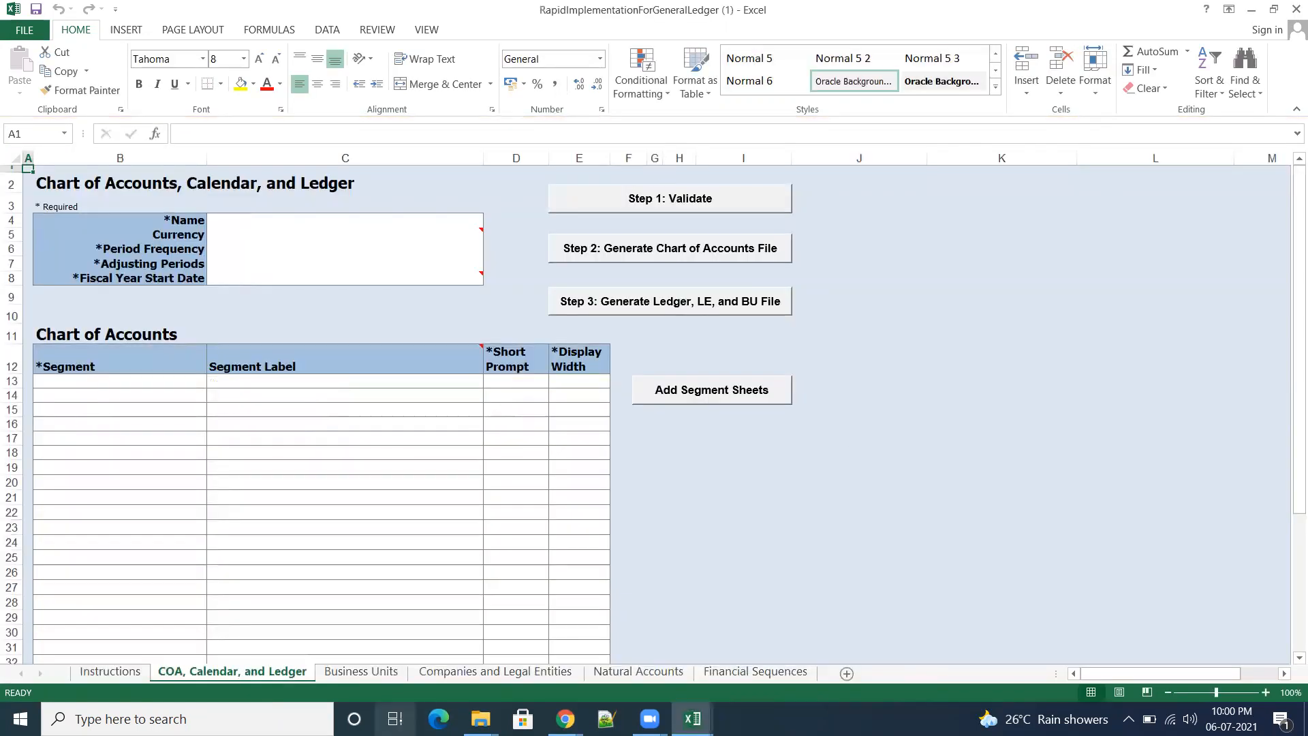
{"action": "mouse_move", "coordinate": [481, 719]}
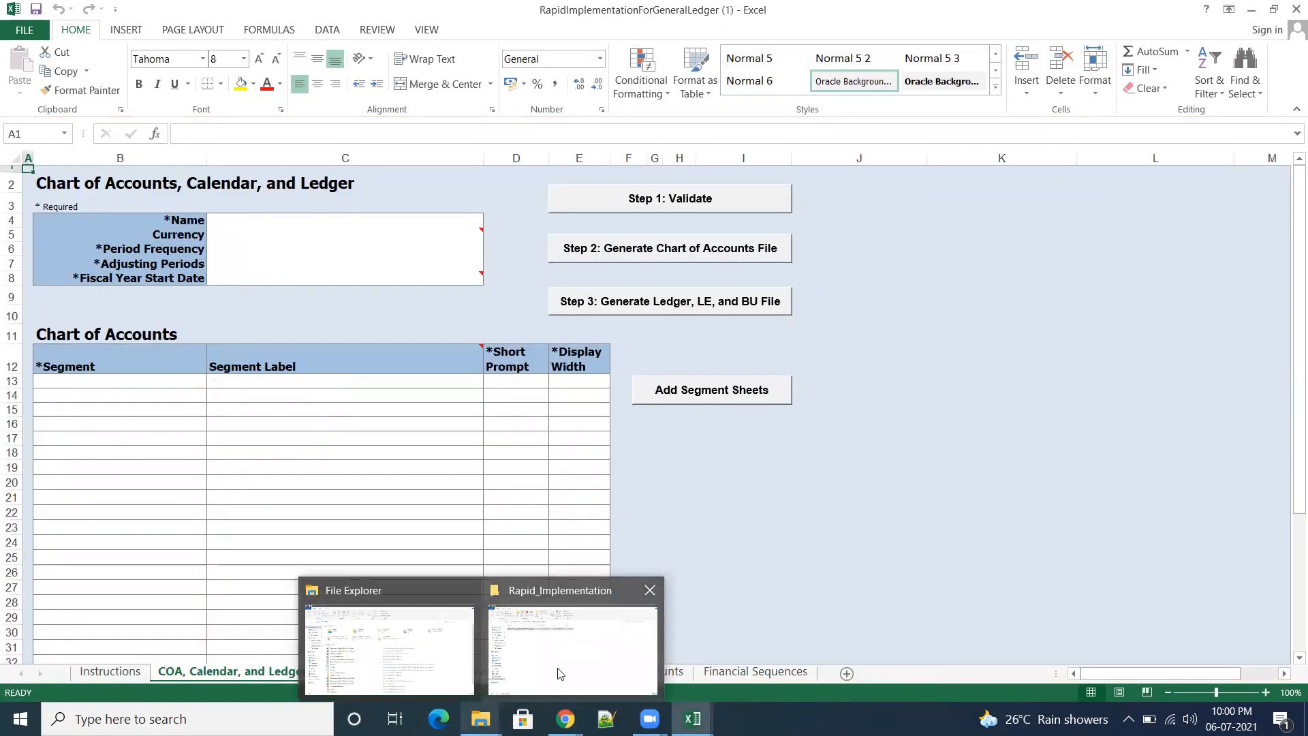
{"action": "left_click", "coordinate": [558, 673]}
{"action": "left_click", "coordinate": [282, 134]}
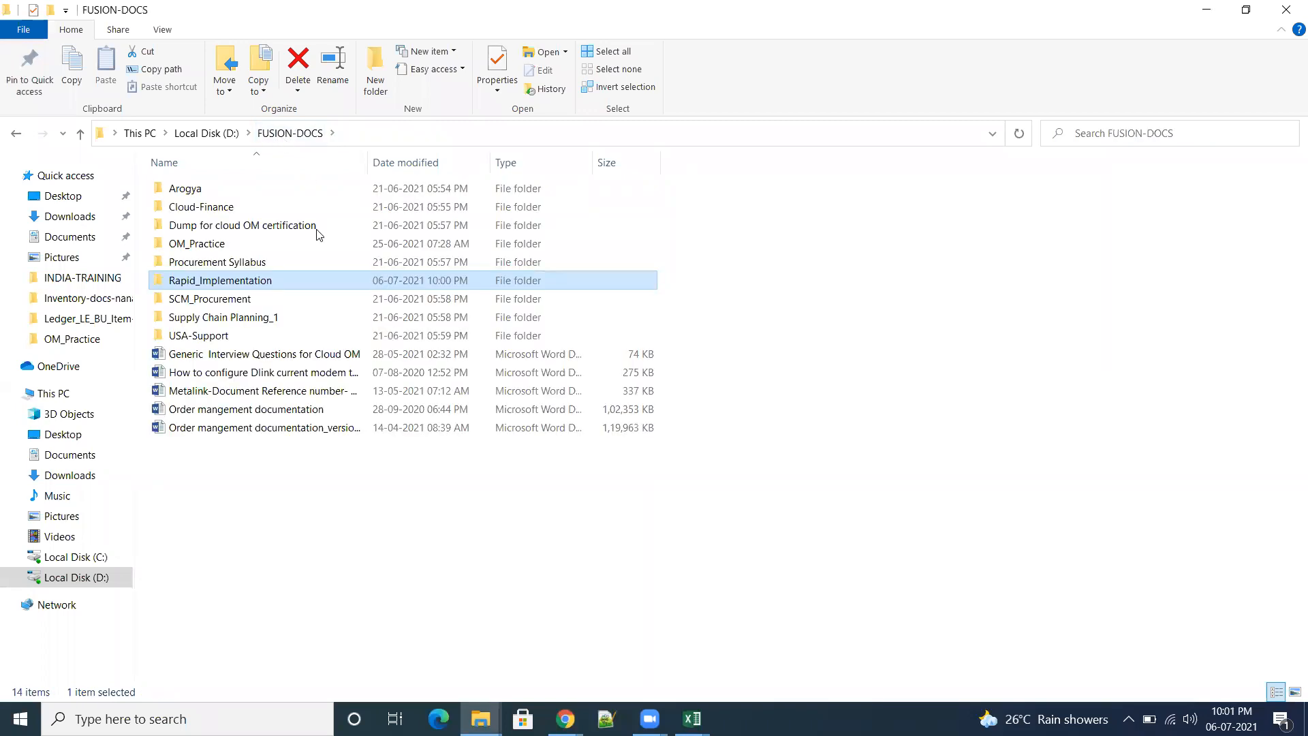
{"action": "double_click", "coordinate": [218, 246]}
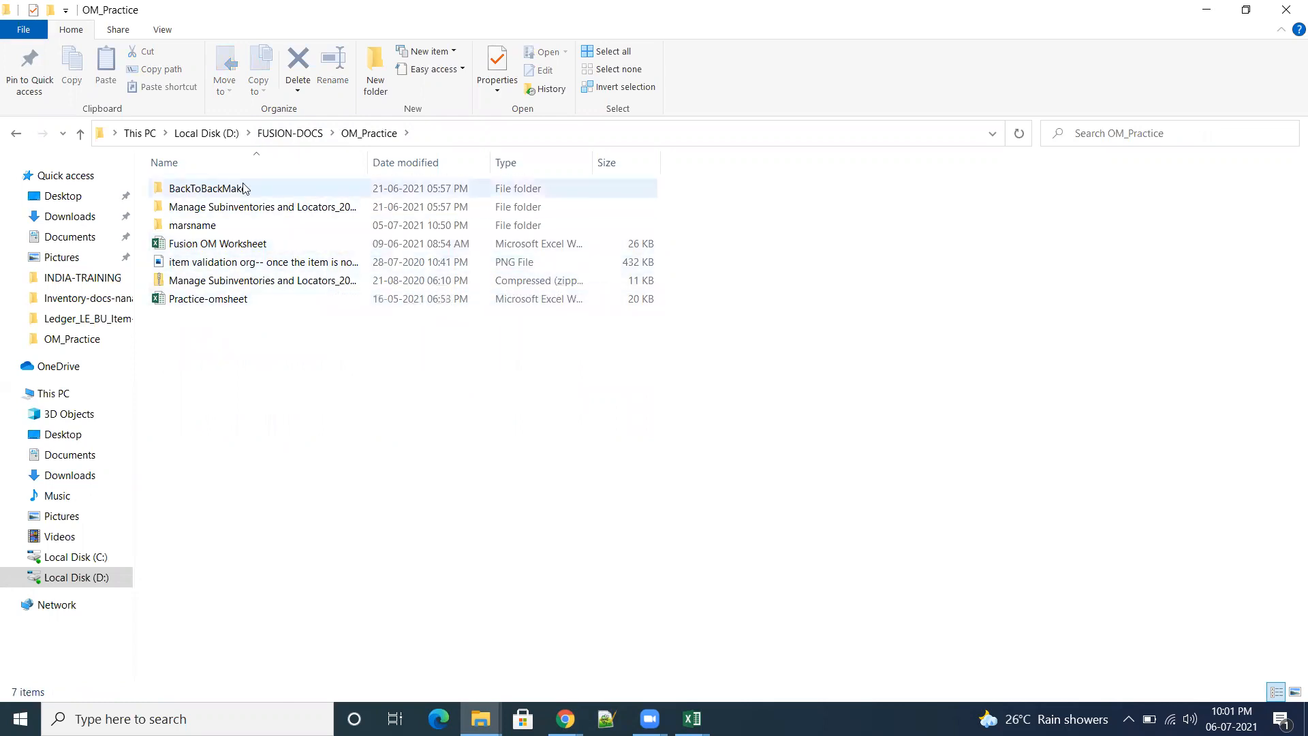
{"action": "left_click", "coordinate": [269, 135]}
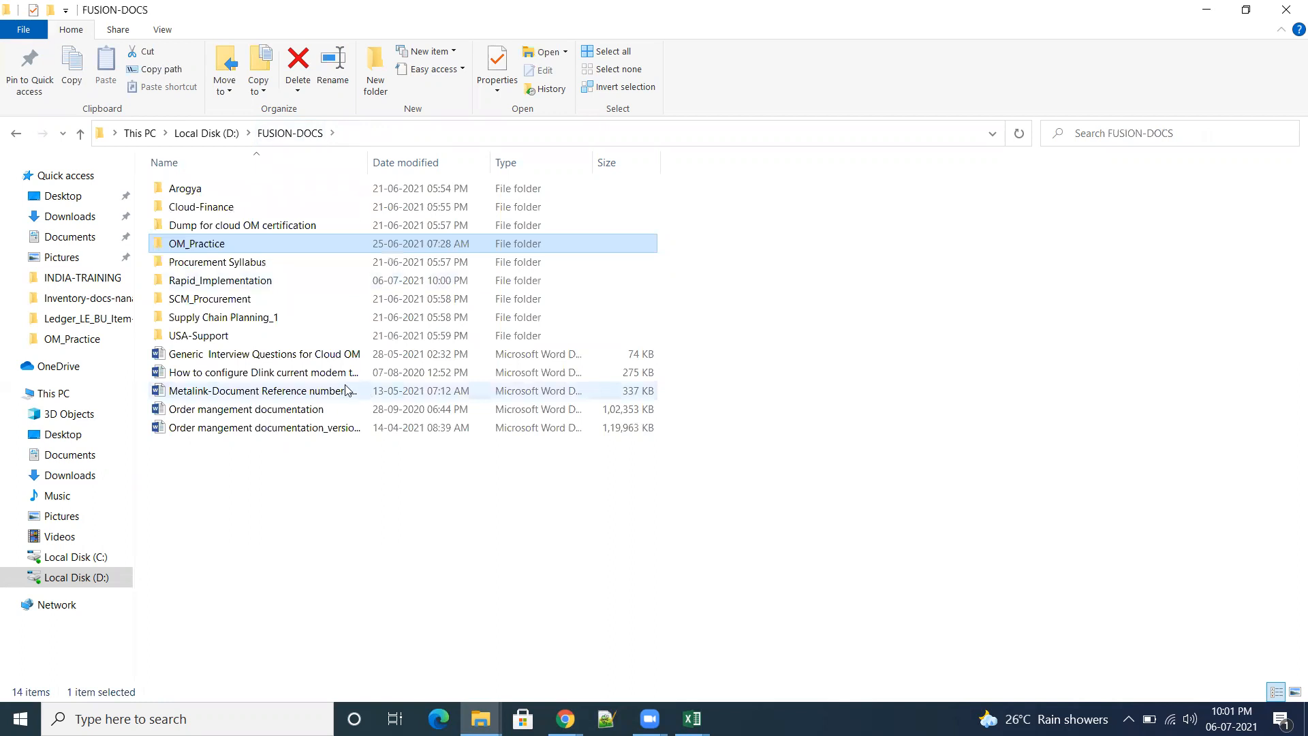
{"action": "double_click", "coordinate": [249, 285]}
{"action": "double_click", "coordinate": [300, 190]}
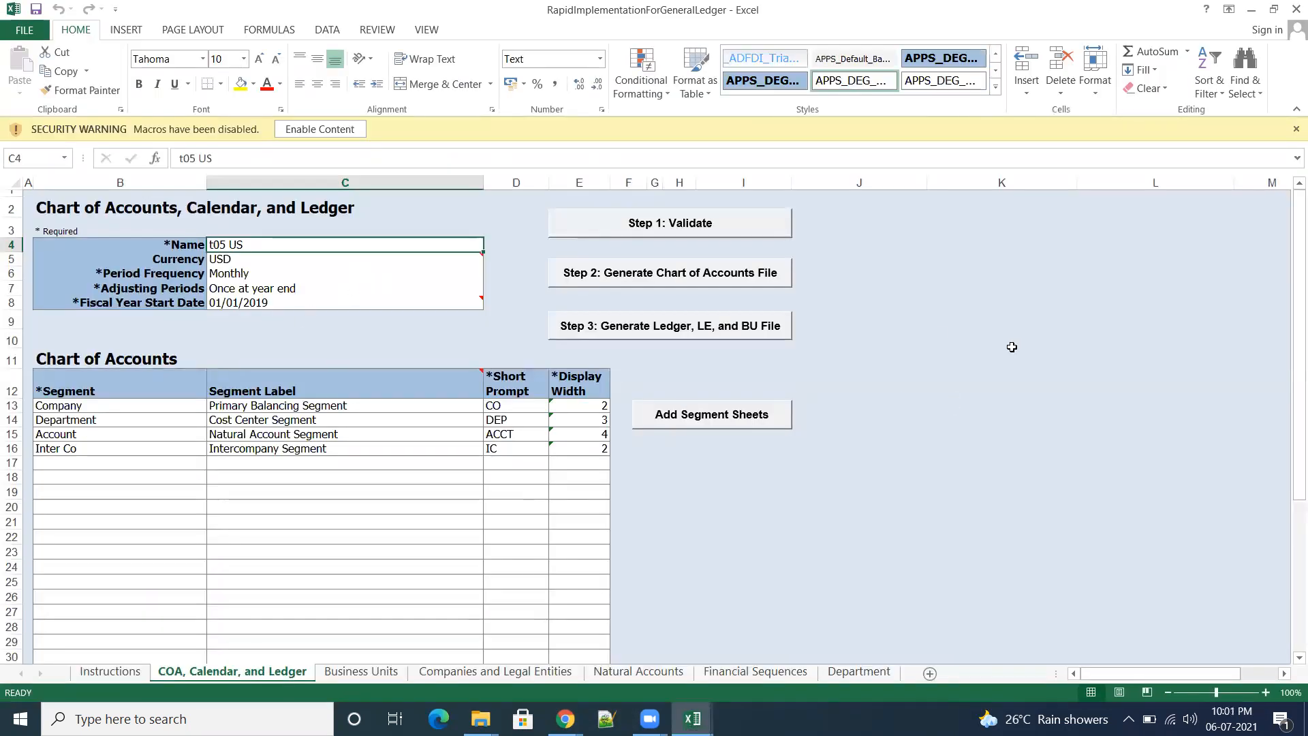
Step: Copy the ledger name, currency, period, and fiscal year values from the filled-in workbook into cells C4:C8 of the blank template
{"action": "left_click", "coordinate": [1012, 347]}
{"action": "left_click_drag", "start_coordinate": [308, 245], "coordinate": [423, 304]}
{"action": "key", "text": "ctrl+c"}
{"action": "mouse_move", "coordinate": [693, 719]}
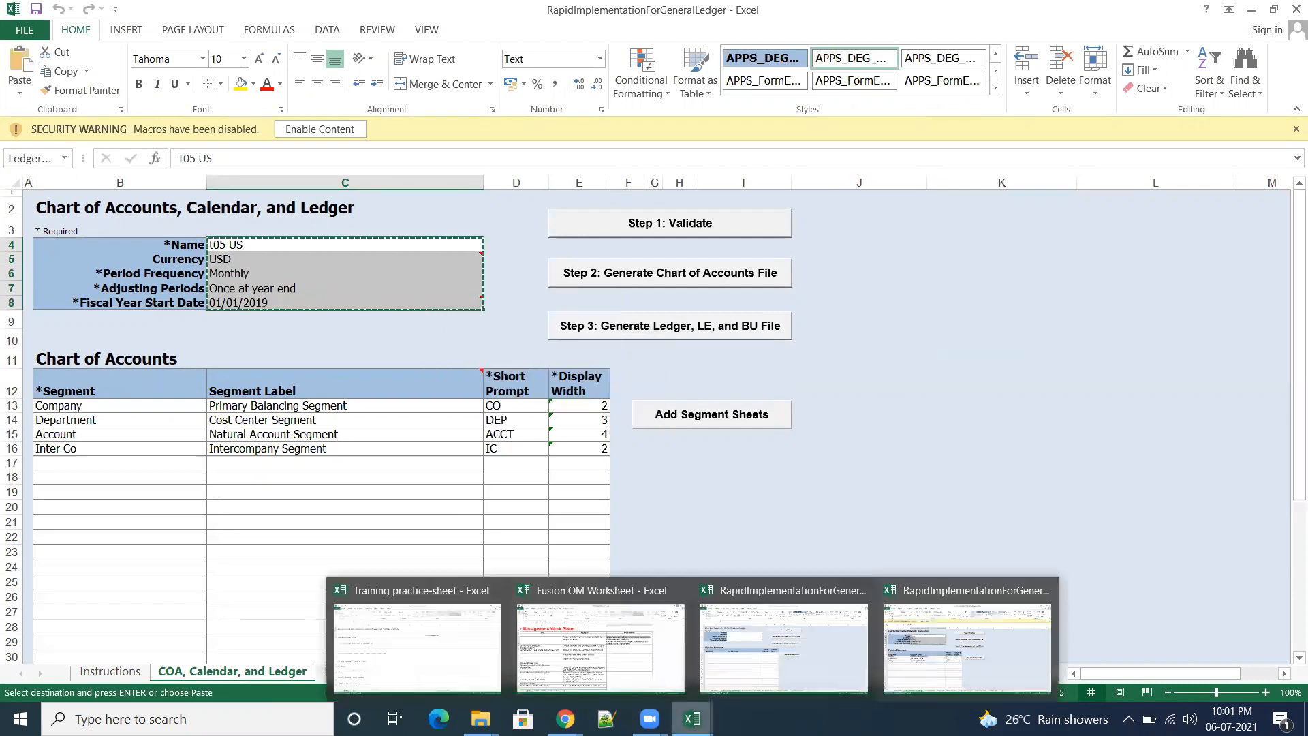
{"action": "left_click", "coordinate": [779, 663]}
{"action": "left_click", "coordinate": [272, 220]}
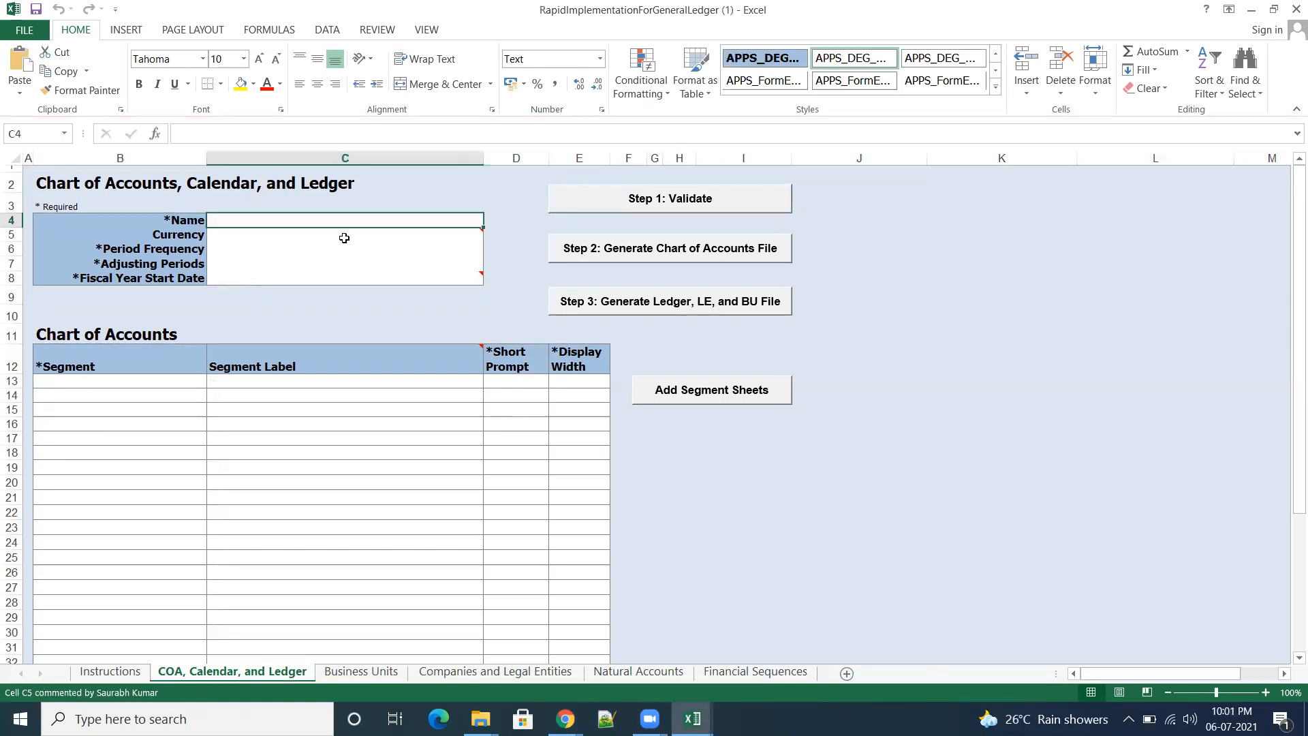
{"action": "key", "text": "ctrl+v"}
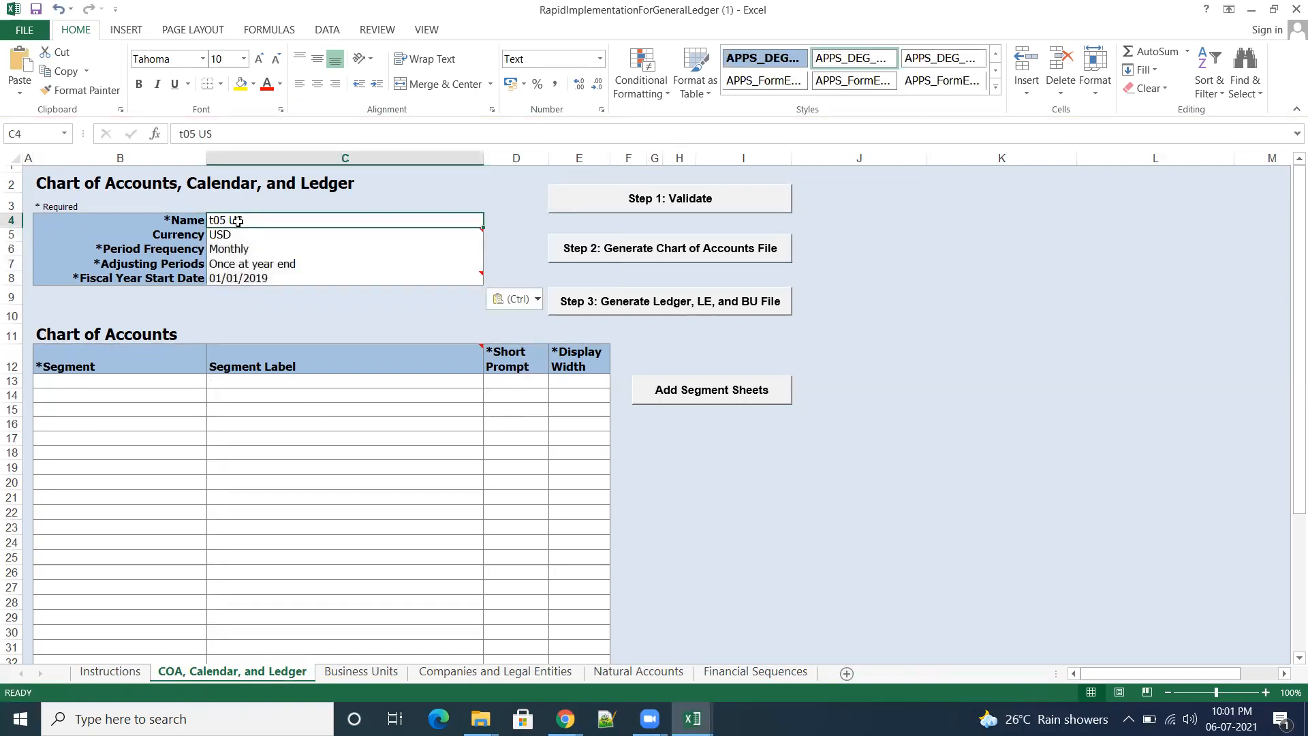
Step: Change the ledger Name in the new template to t01 US
{"action": "double_click", "coordinate": [256, 220]}
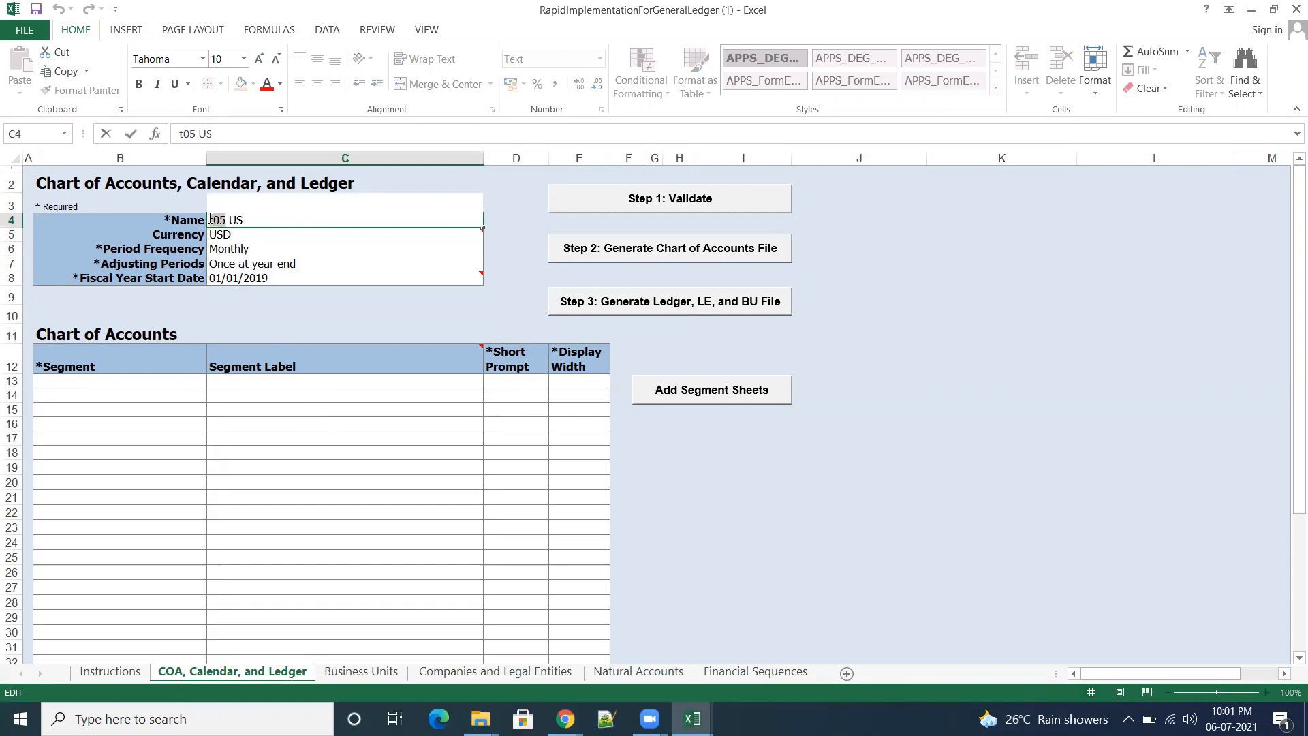
{"action": "left_click_drag", "start_coordinate": [211, 220], "coordinate": [209, 220]}
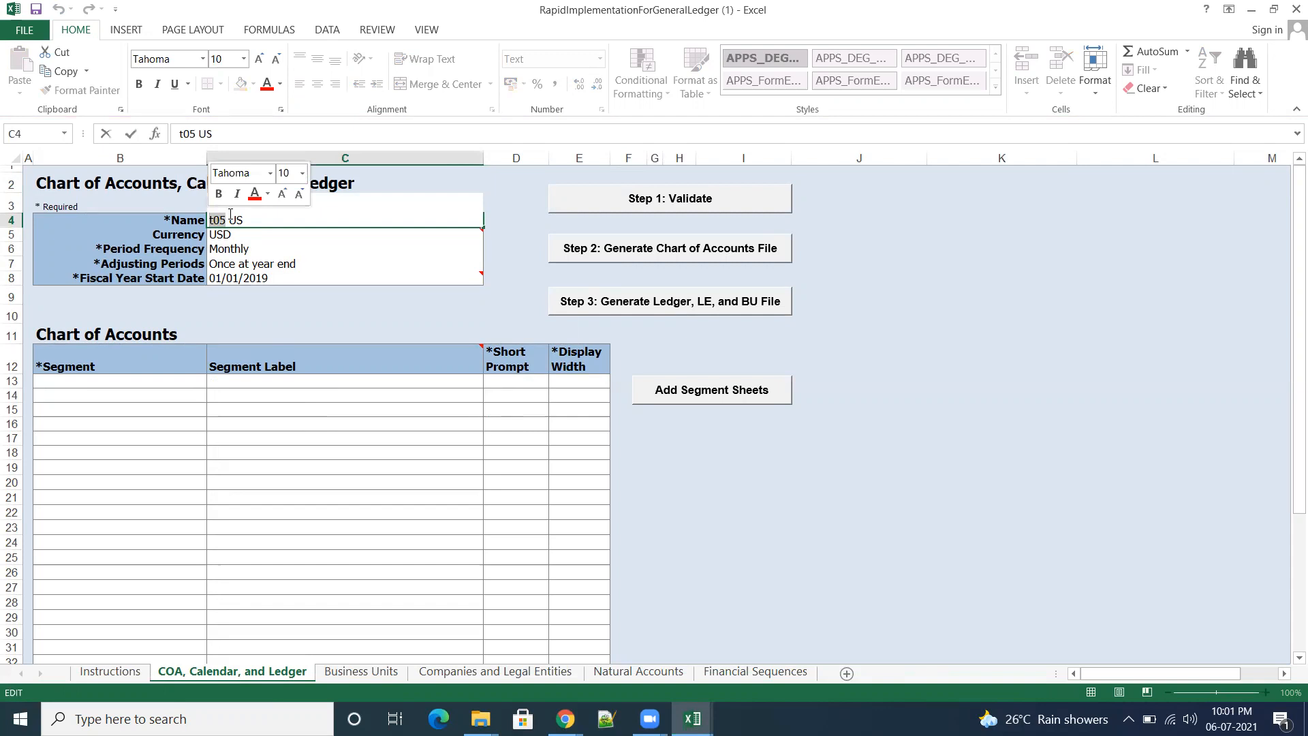
{"action": "type", "text": "t"}
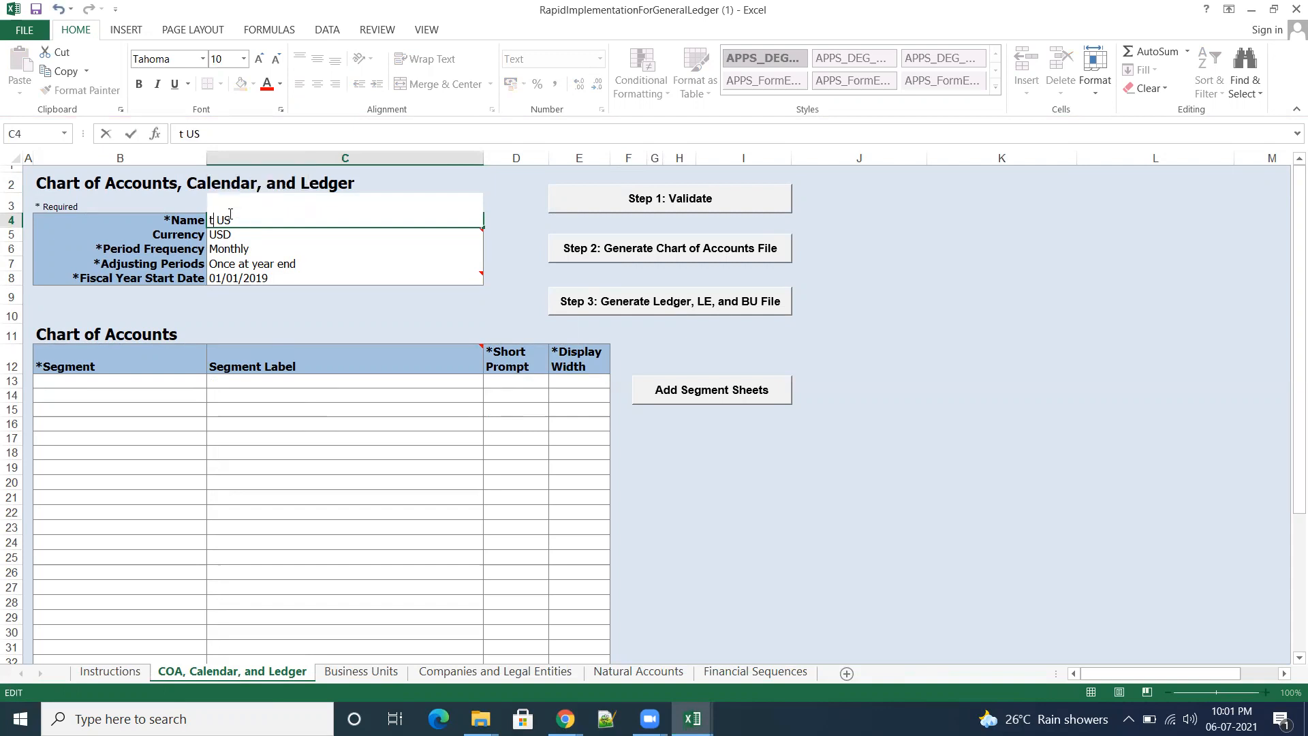
{"action": "type", "text": "rs"}
{"action": "key", "text": "BackSpace"}
{"action": "key", "text": "BackSpace"}
{"action": "key", "text": "BackSpace"}
{"action": "type", "text": "trs"}
{"action": "key", "text": "BackSpace"}
{"action": "key", "text": "BackSpace"}
{"action": "key", "text": "BackSpace"}
{"action": "type", "text": "t01"}
{"action": "key", "text": "Delete"}
{"action": "left_click", "coordinate": [1027, 538]}
Step: Set the template's Fiscal Year Start Date to 01/01/2021
{"action": "left_click", "coordinate": [258, 283]}
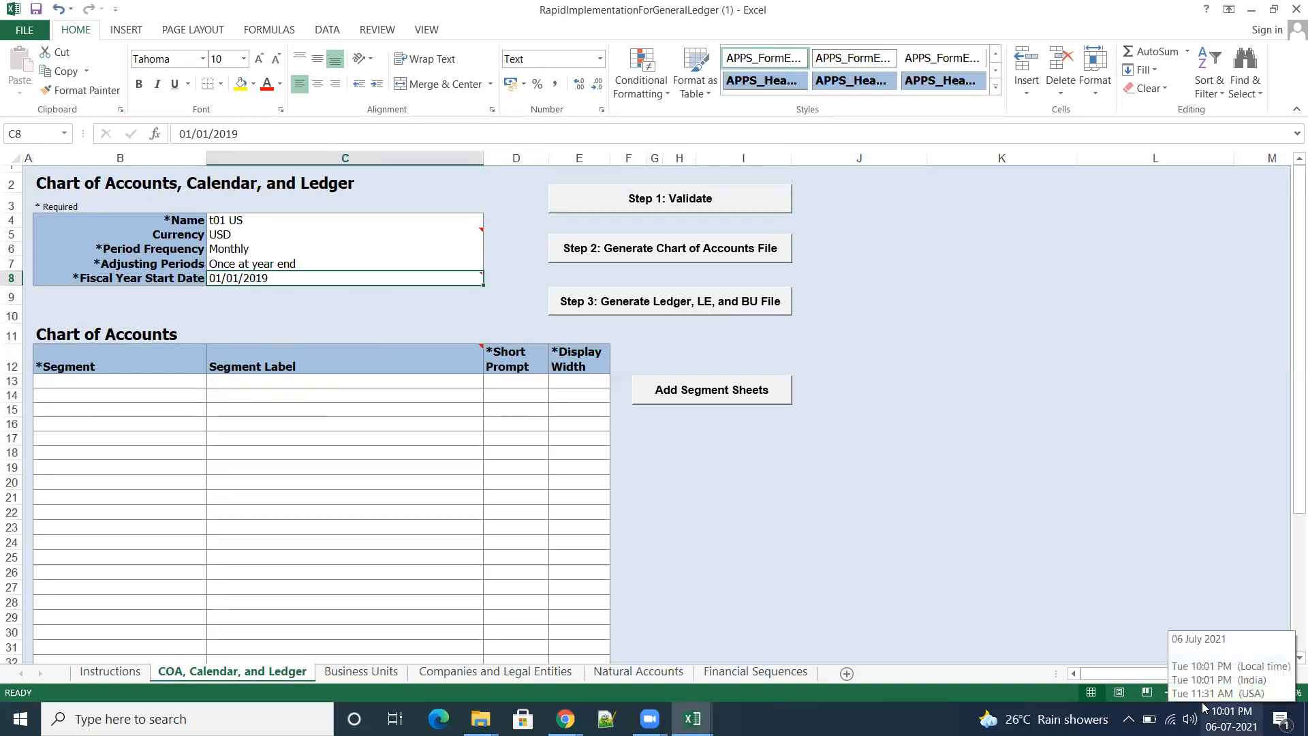
{"action": "left_click_drag", "start_coordinate": [226, 137], "coordinate": [237, 136]}
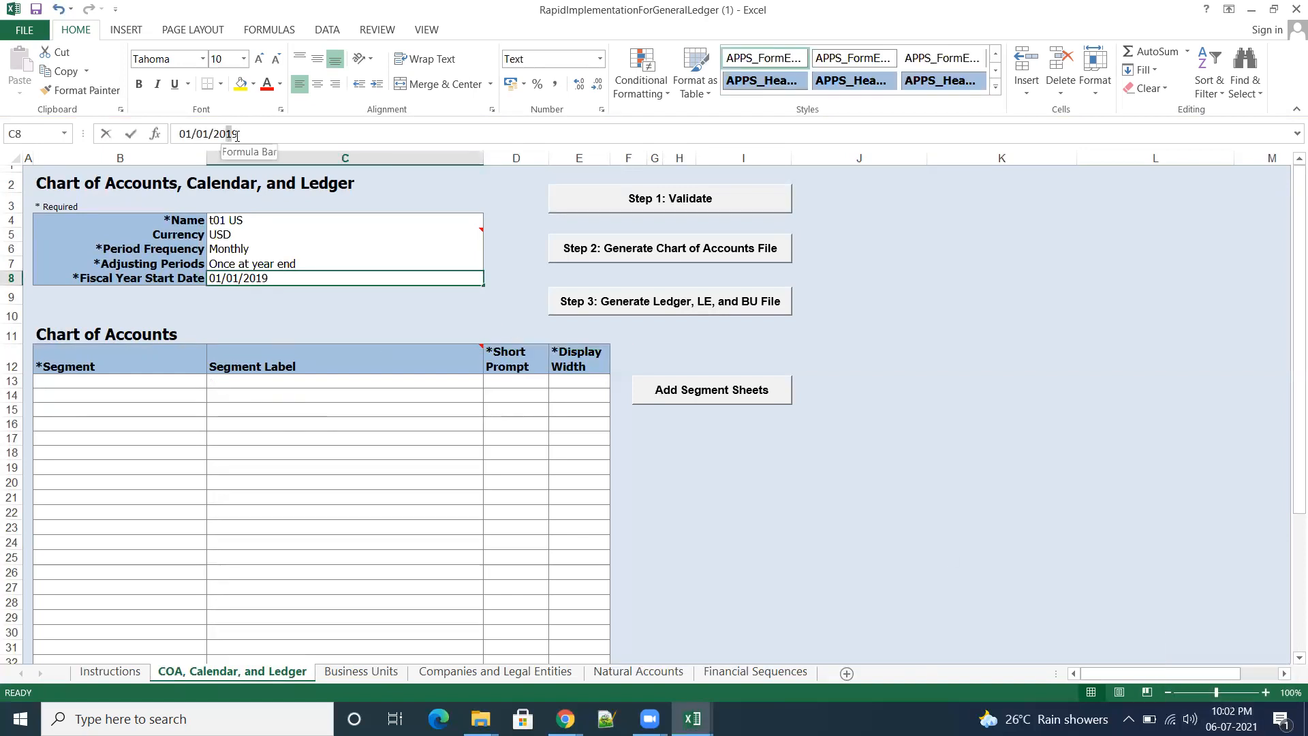
{"action": "type", "text": "2"}
{"action": "key", "text": "Tab"}
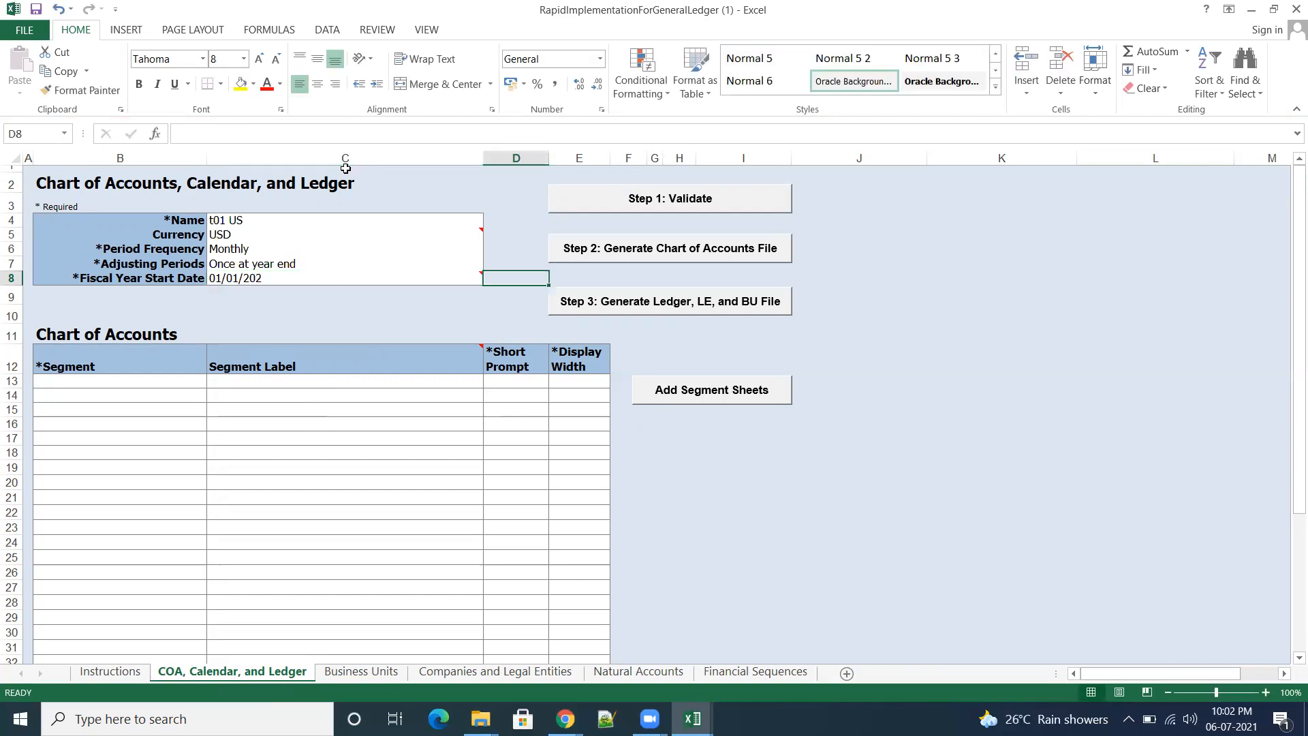
{"action": "left_click", "coordinate": [278, 282]}
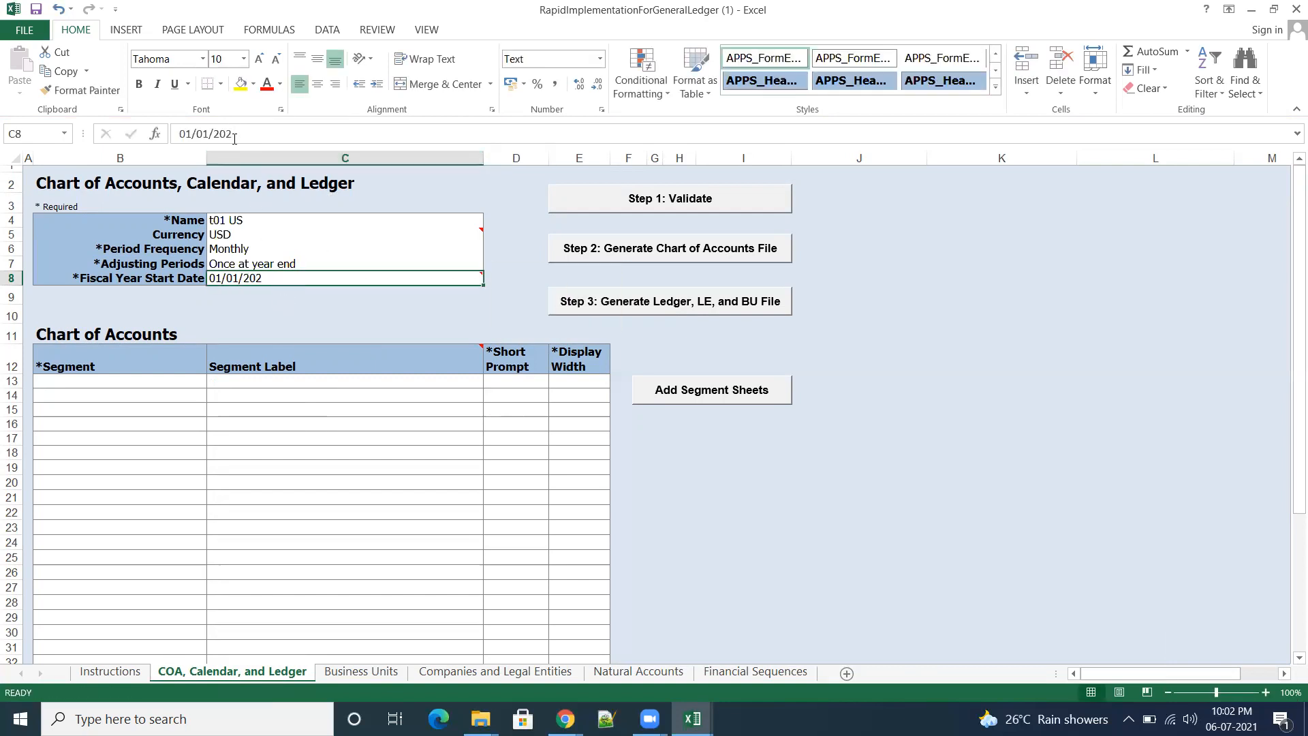
{"action": "left_click", "coordinate": [237, 135]}
{"action": "type", "text": "1"}
{"action": "key", "text": "Tab"}
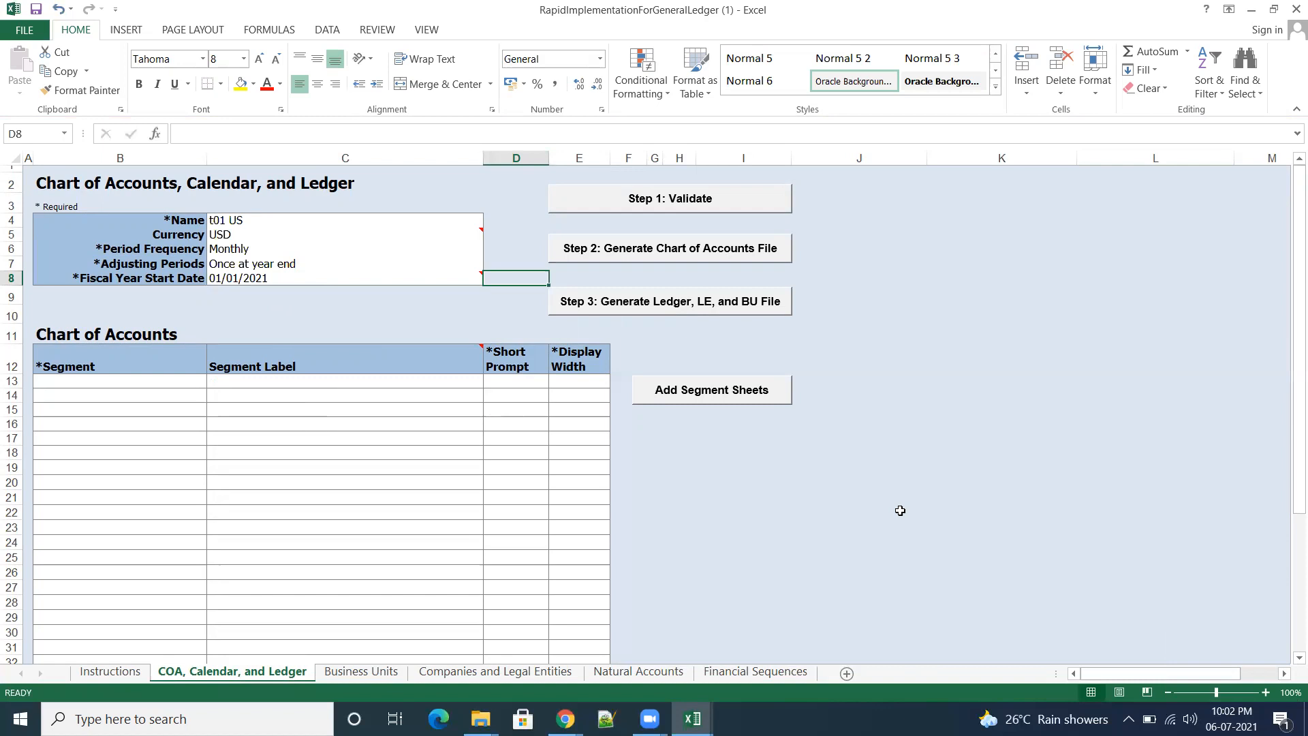
{"action": "left_click", "coordinate": [898, 513]}
Step: Copy the Company, Department, Account, and Inter Co segment rows from the filled-in workbook into the template's Chart of Accounts table at B13
{"action": "mouse_move", "coordinate": [692, 719]}
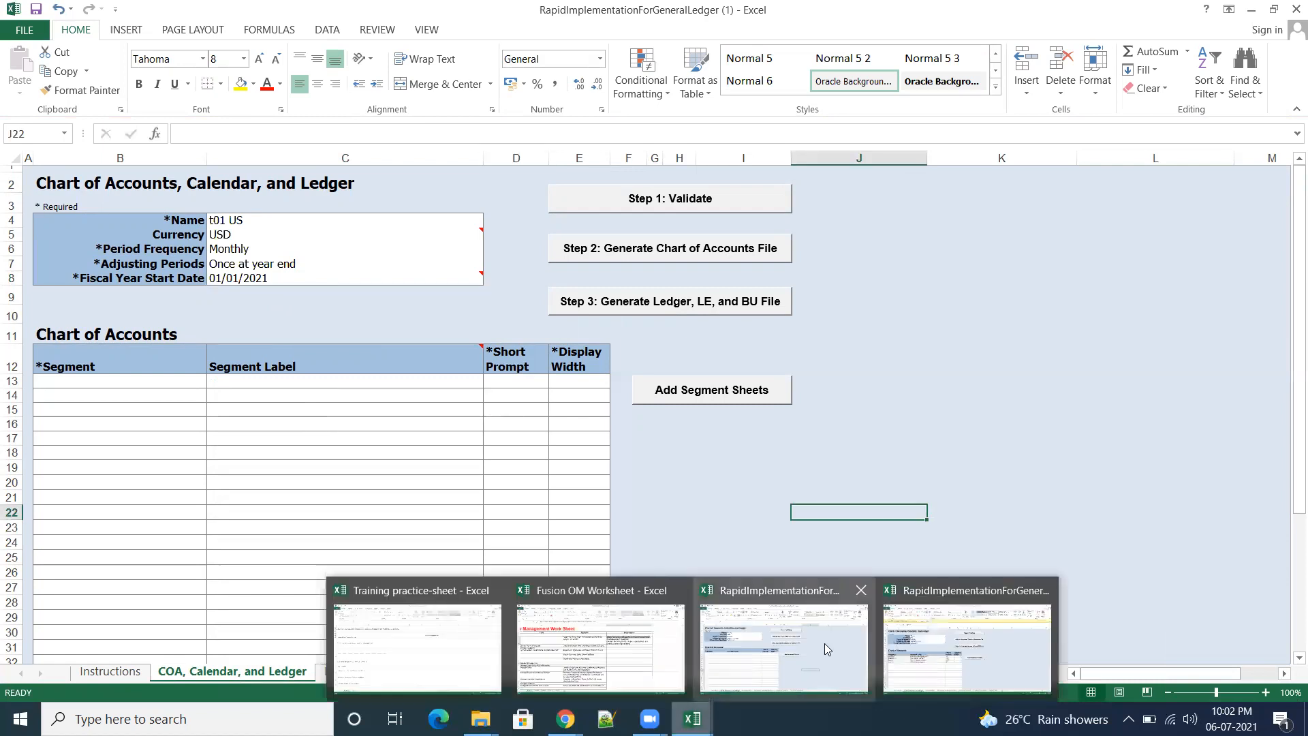
{"action": "left_click", "coordinate": [913, 634]}
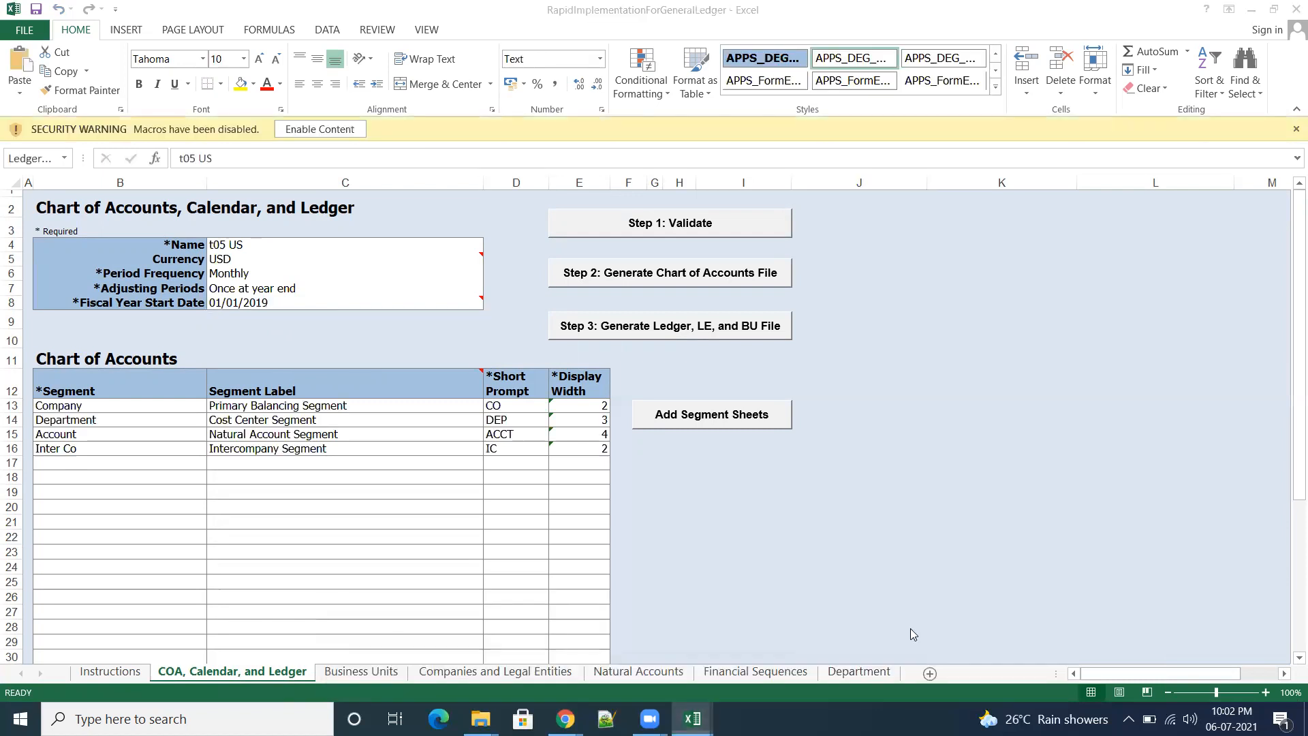
{"action": "left_click", "coordinate": [930, 567]}
{"action": "left_click_drag", "start_coordinate": [80, 408], "coordinate": [585, 446]}
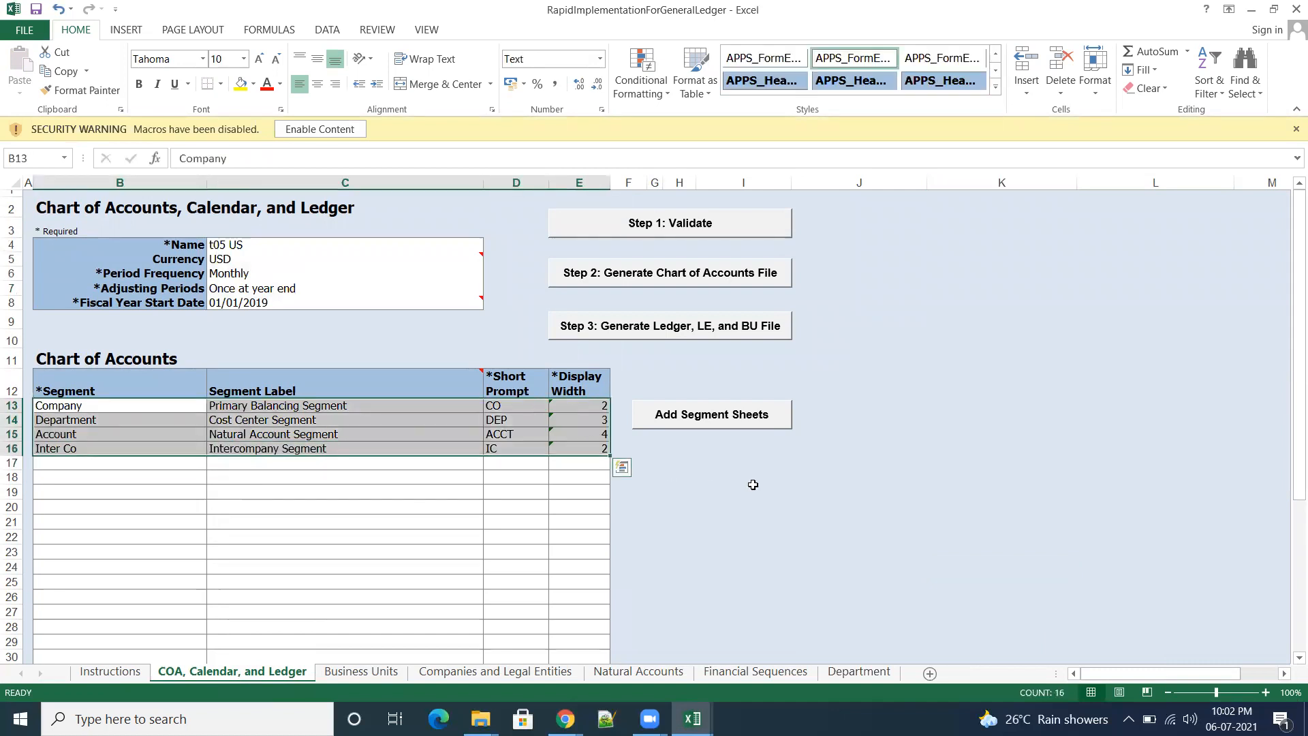
{"action": "key", "text": "ctrl+c"}
{"action": "mouse_move", "coordinate": [708, 719]}
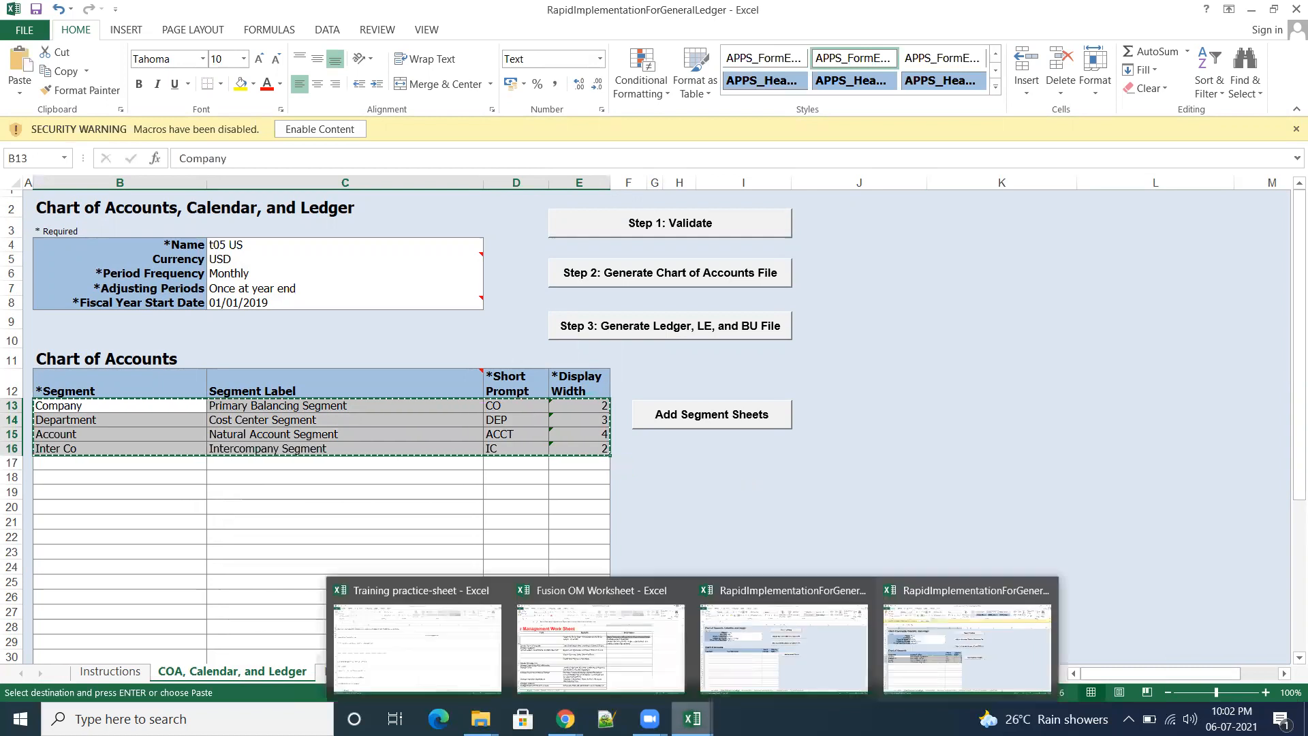
{"action": "left_click", "coordinate": [784, 644]}
{"action": "left_click", "coordinate": [103, 388]}
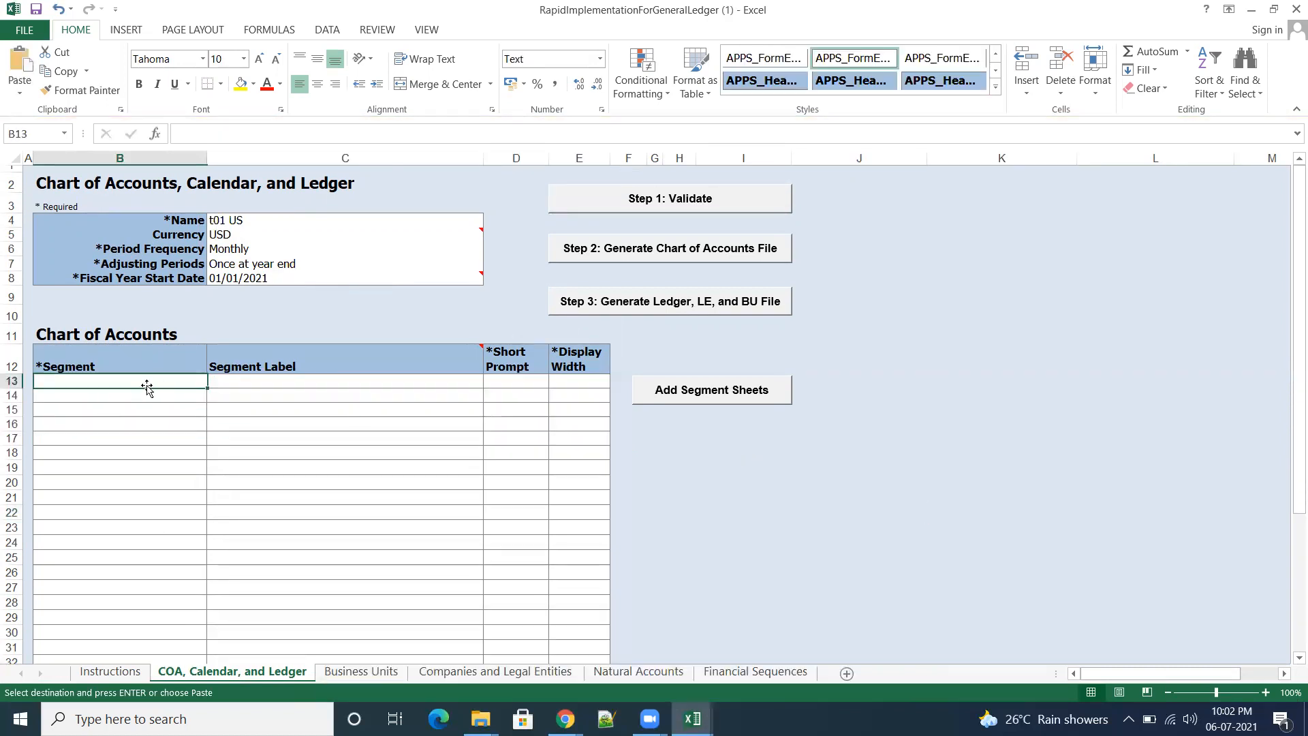
{"action": "key", "text": "ctrl+v"}
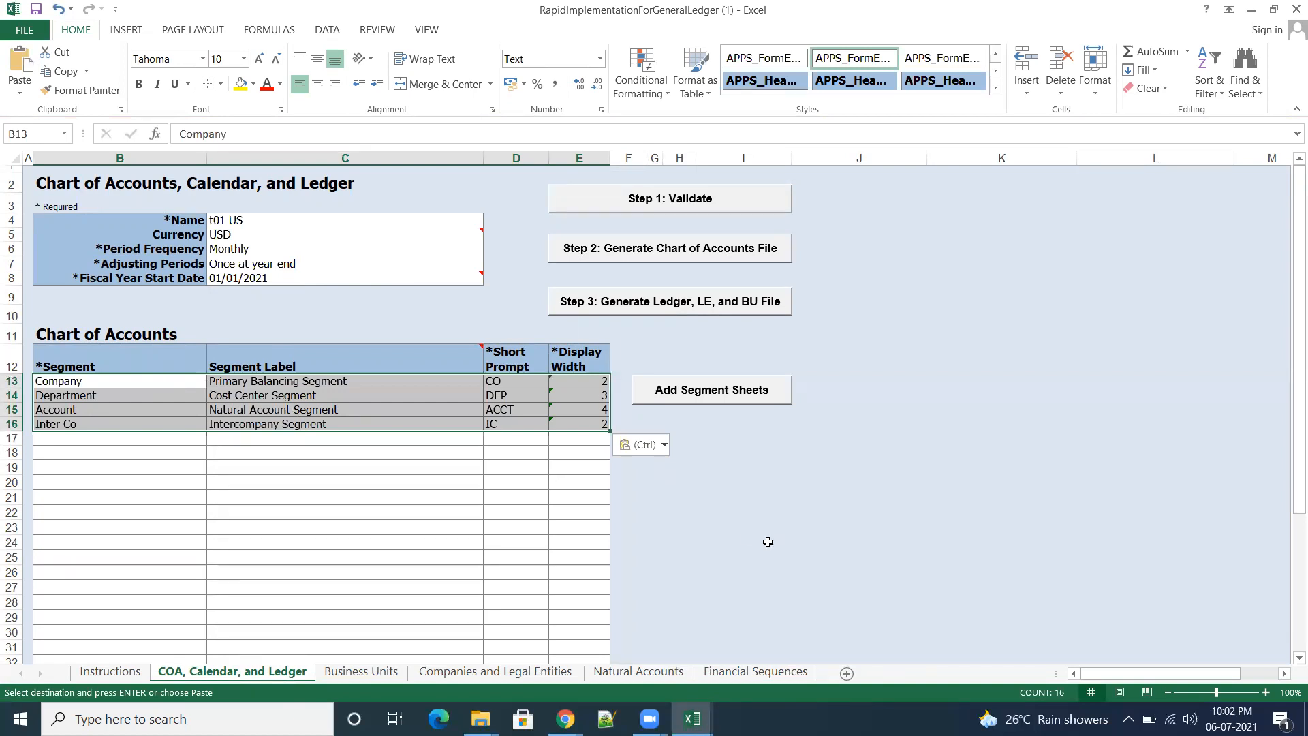
Step: Copy the t05 US Business Units row with its default legal entity from the filled-in workbook into row 5 of the template's Business Units sheet
{"action": "left_click", "coordinate": [367, 672]}
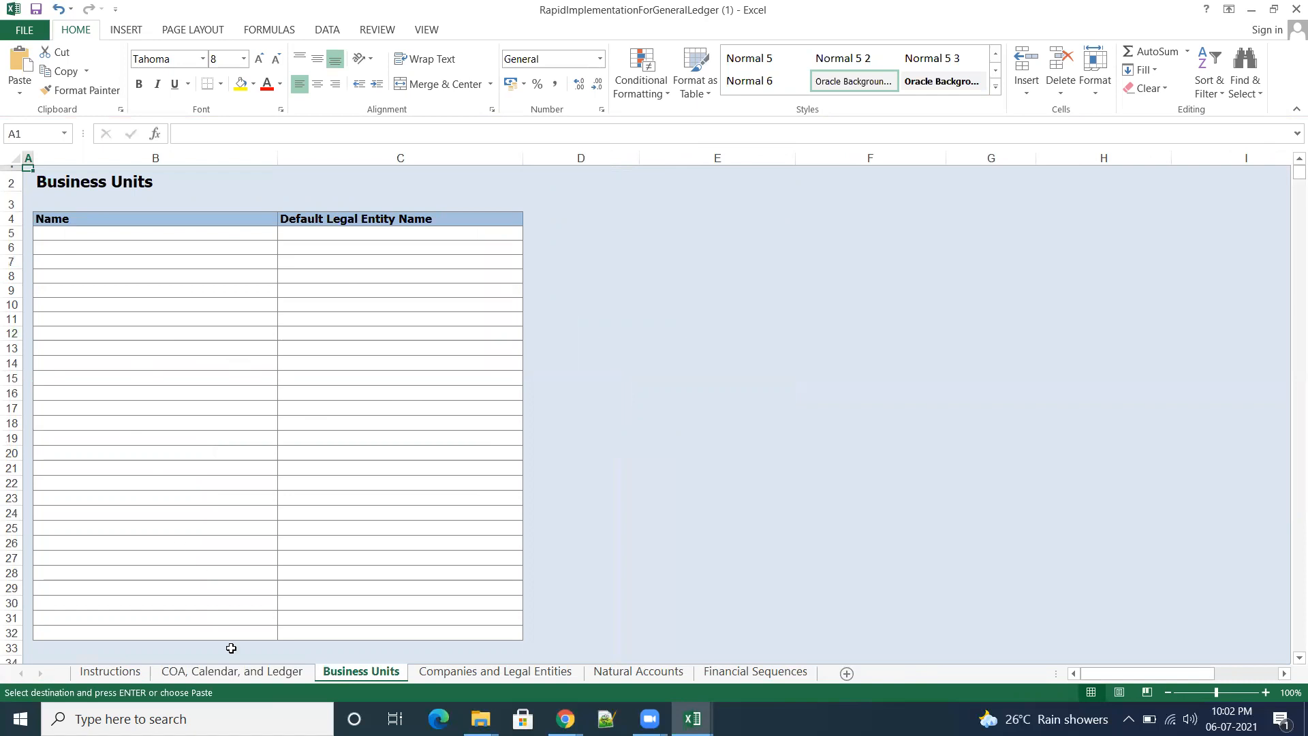
{"action": "mouse_move", "coordinate": [692, 719]}
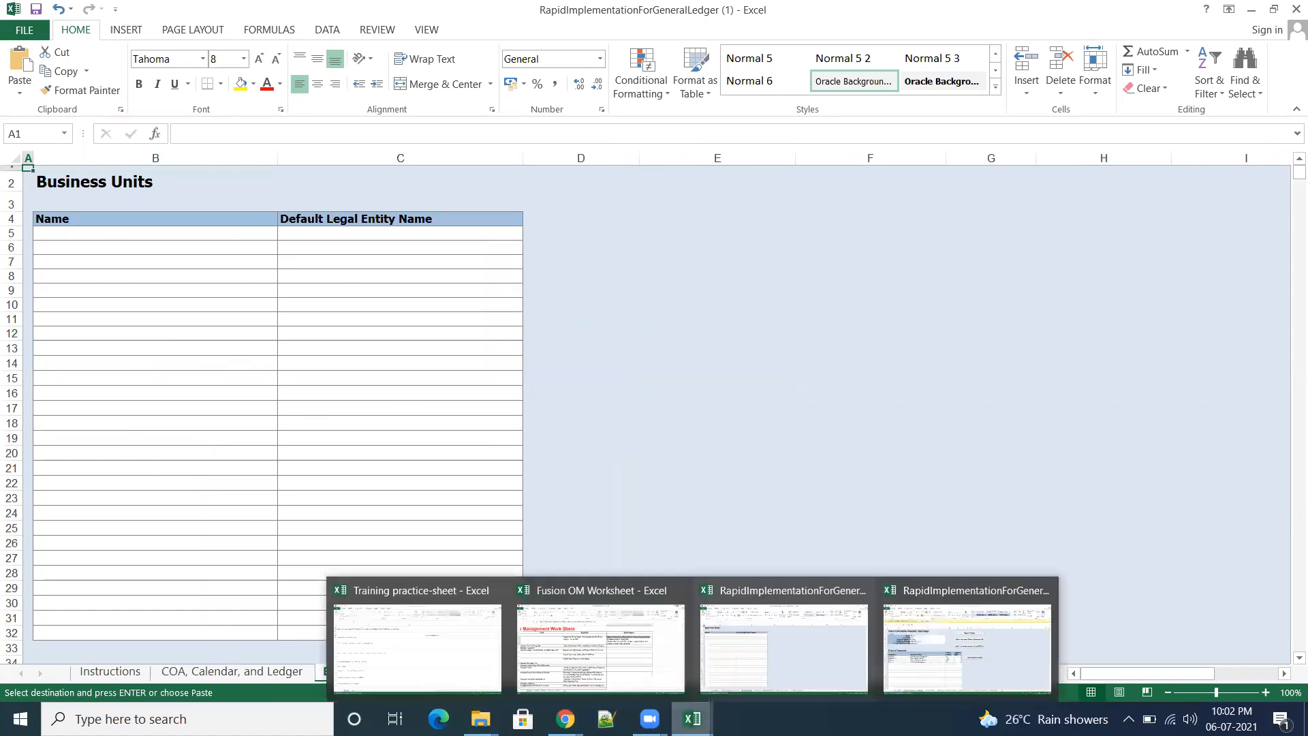
{"action": "left_click", "coordinate": [957, 681]}
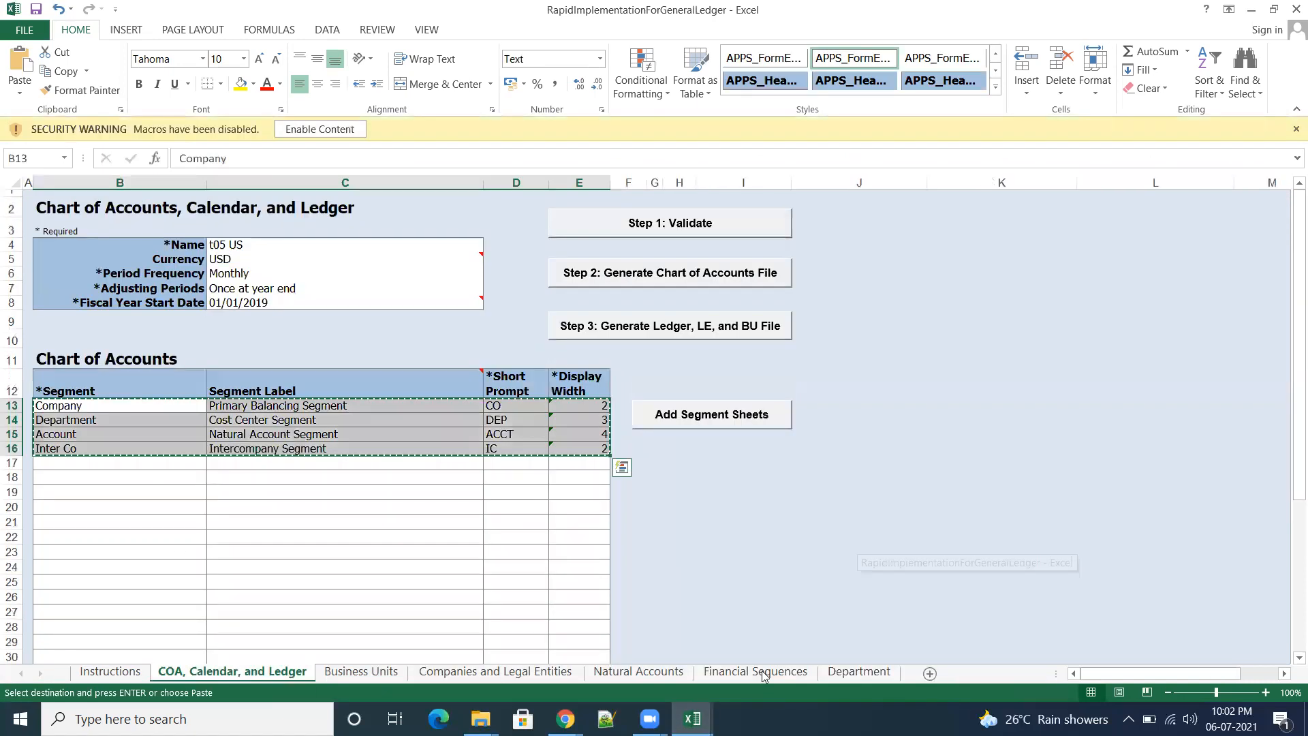
{"action": "left_click", "coordinate": [361, 671]}
{"action": "left_click", "coordinate": [886, 477]}
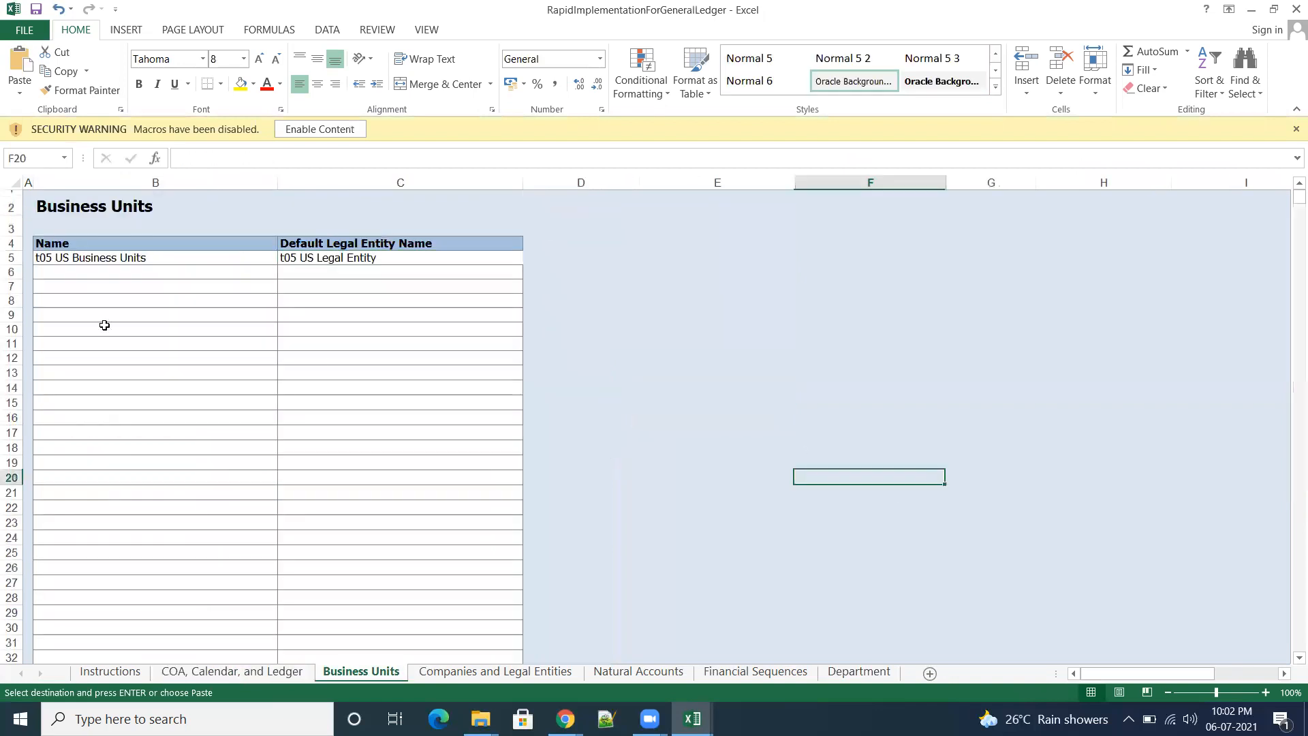
{"action": "left_click_drag", "start_coordinate": [50, 257], "coordinate": [433, 275]}
{"action": "key", "text": "ctrl+v"}
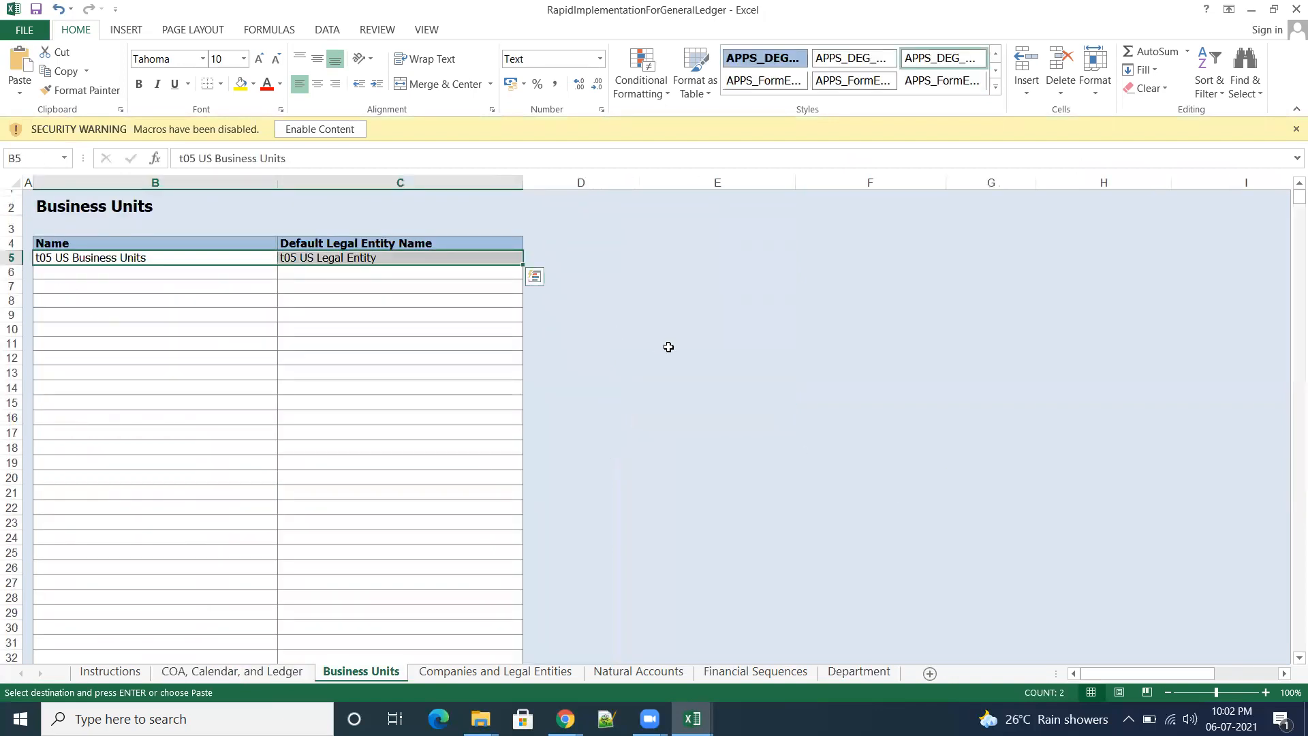
{"action": "key", "text": "ctrl+c"}
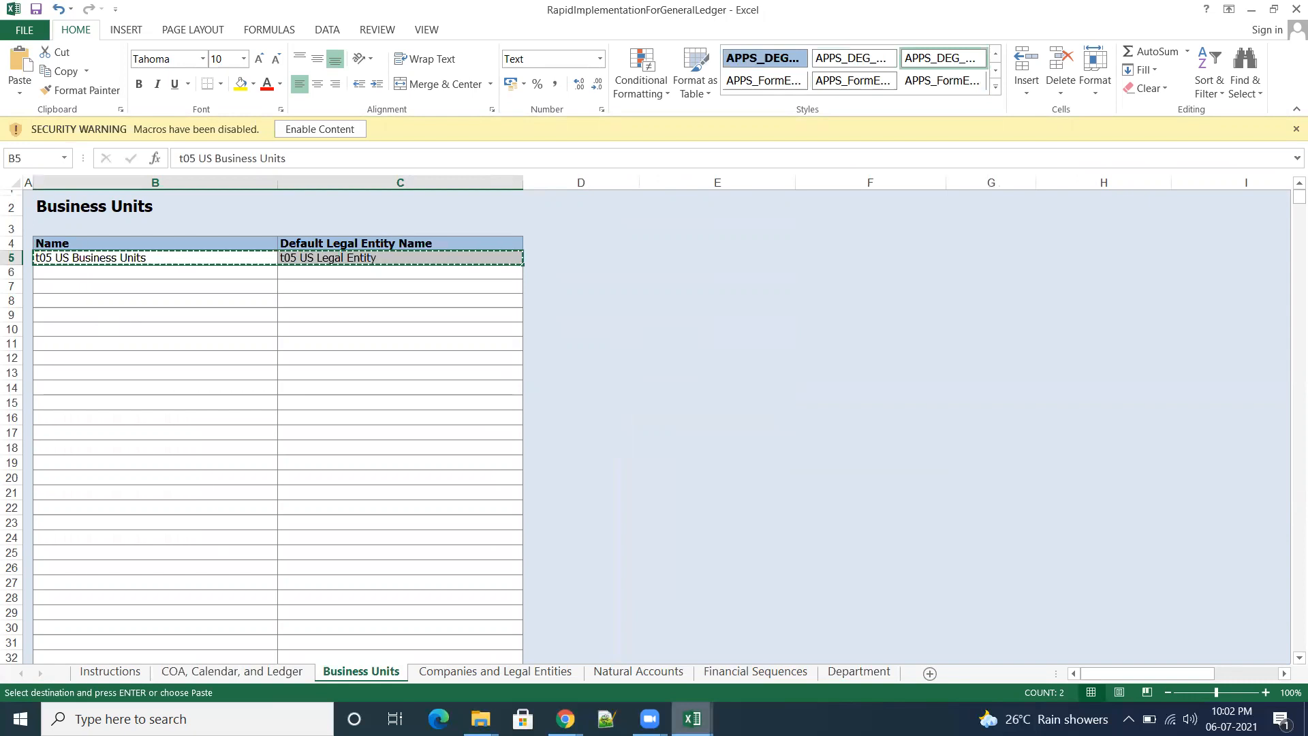
{"action": "mouse_move", "coordinate": [674, 688]}
{"action": "left_click", "coordinate": [783, 648]}
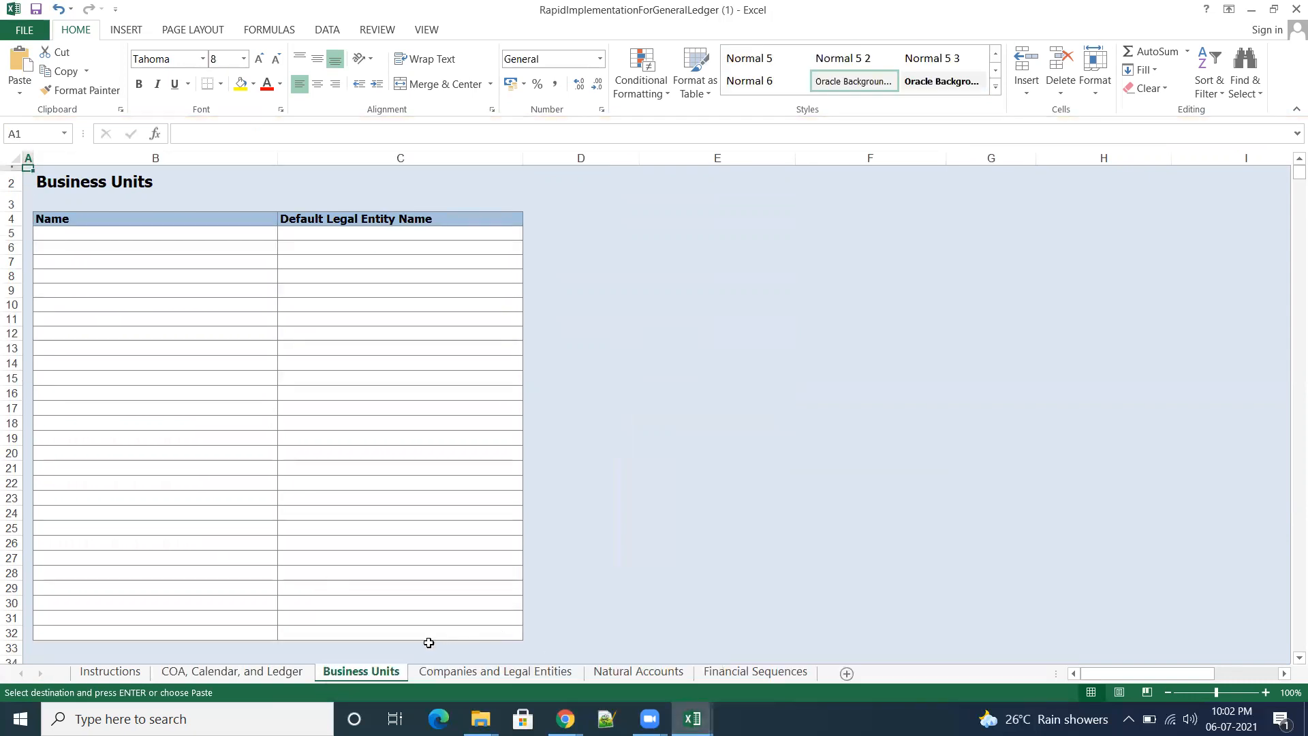
{"action": "left_click", "coordinate": [112, 233]}
{"action": "key", "text": "ctrl+v"}
{"action": "left_click", "coordinate": [773, 398]}
Step: Change the ledger Name on the template's COA, Calendar, and Ledger sheet to t05 US
{"action": "left_click", "coordinate": [231, 674]}
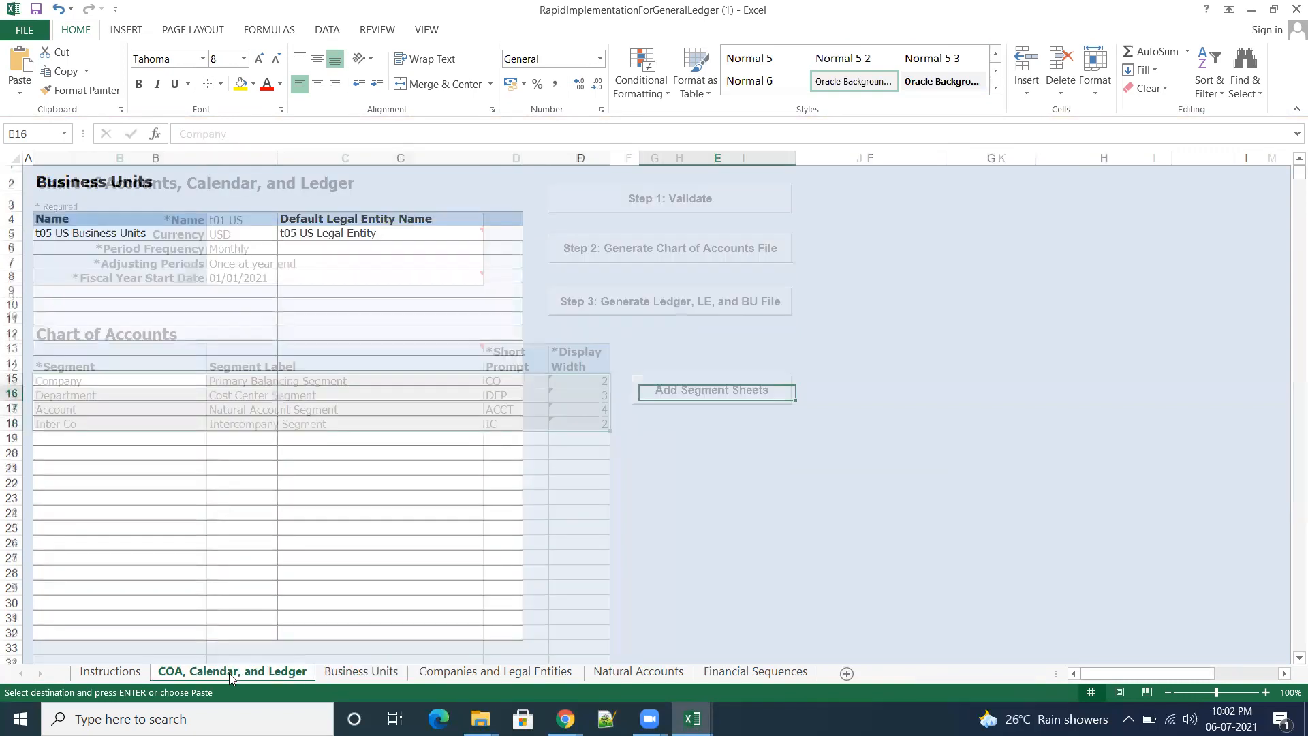
{"action": "left_click", "coordinate": [235, 219]}
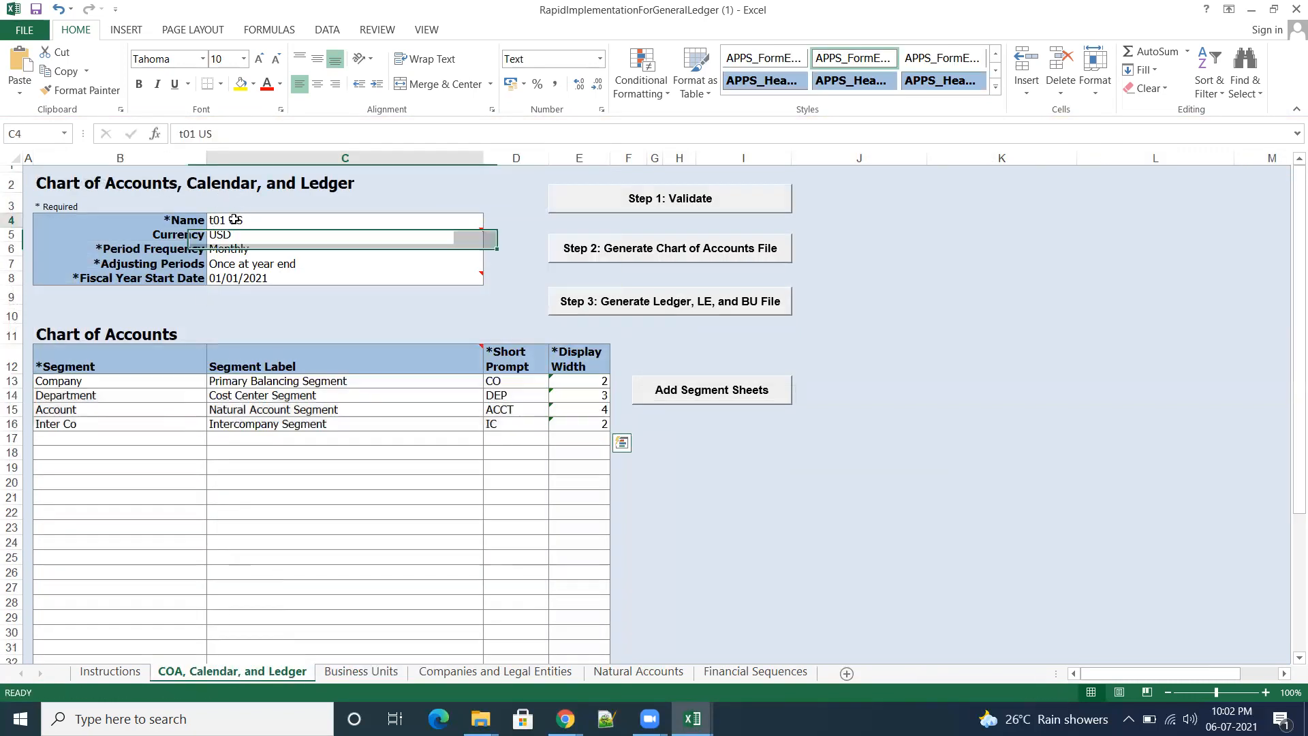
{"action": "left_click", "coordinate": [192, 134]}
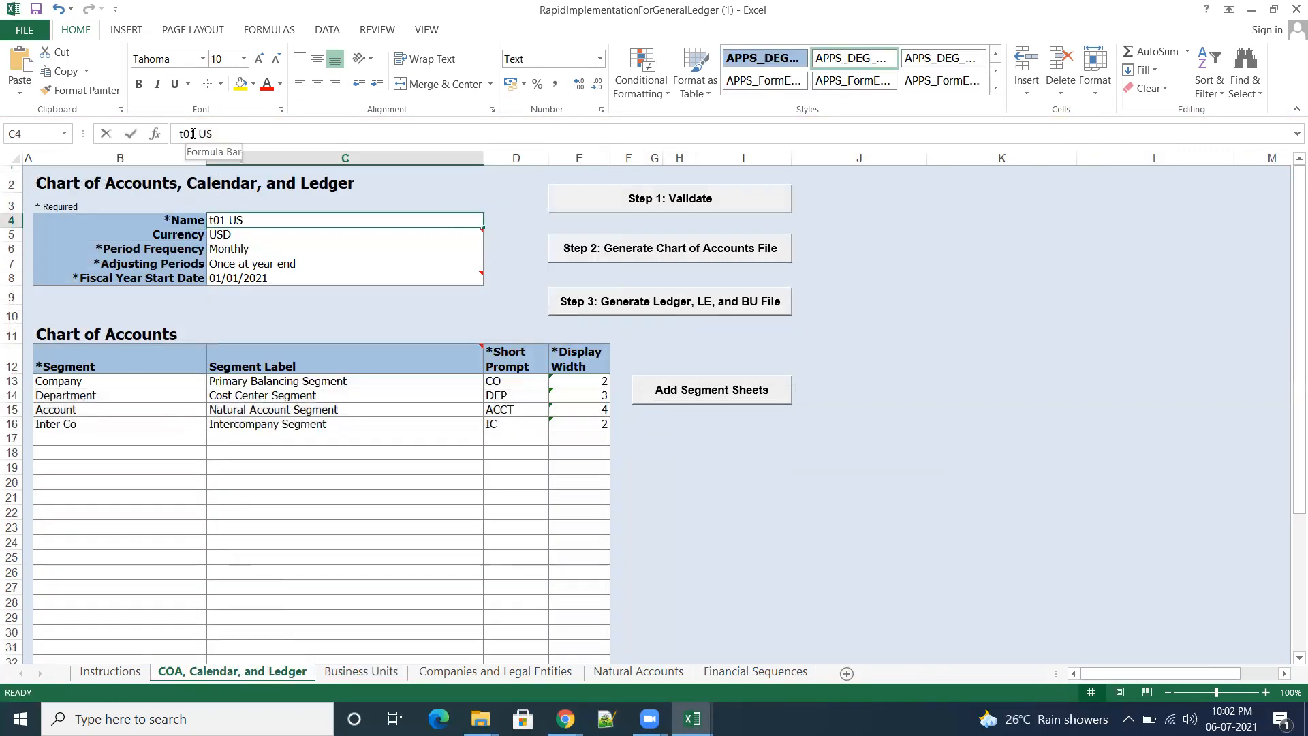
{"action": "type", "text": "5"}
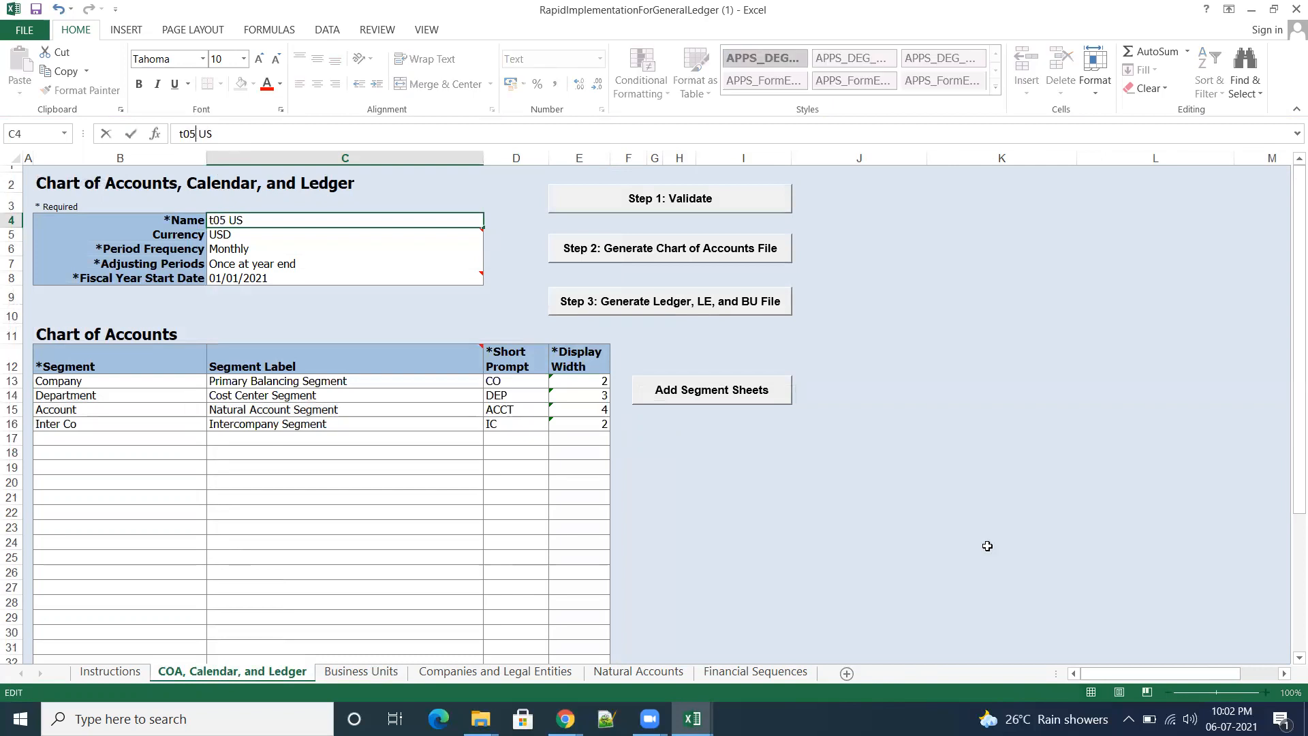
{"action": "left_click", "coordinate": [996, 542]}
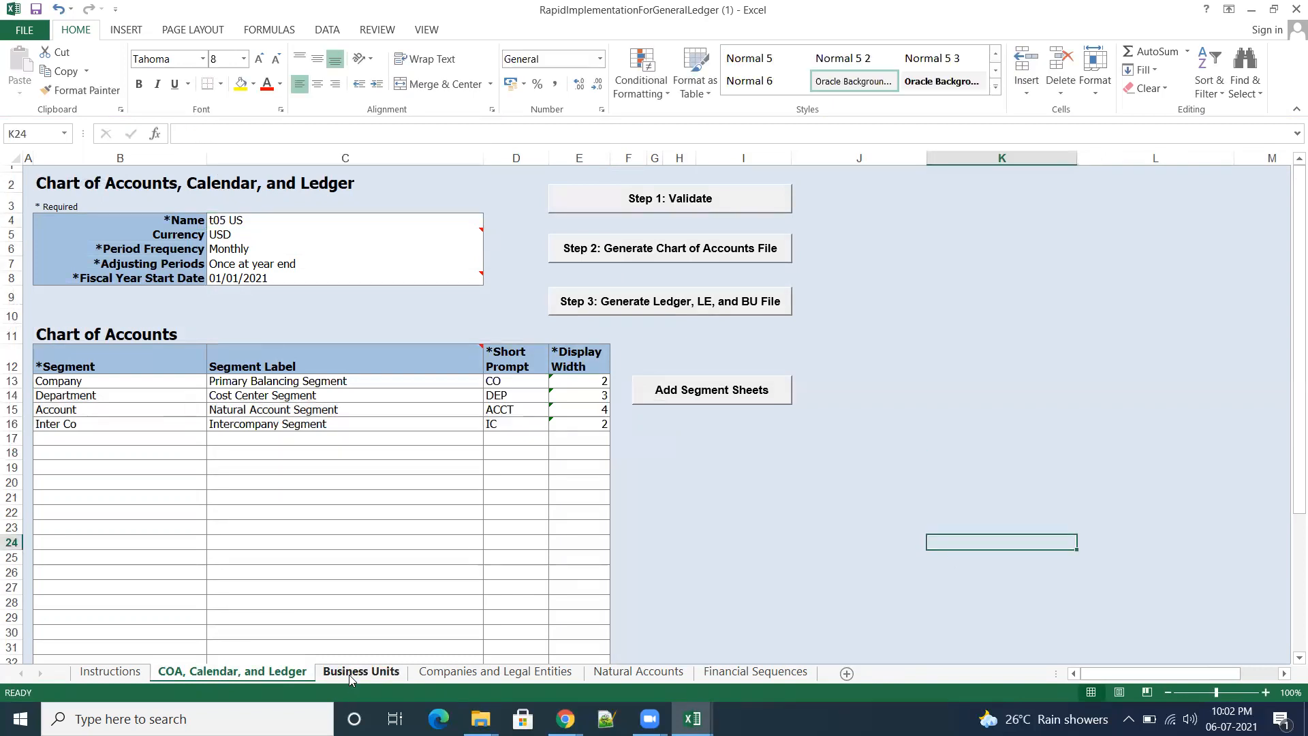
Step: Duplicate the t05 US Business Units row with its default legal entity into row 6 of the Business Units sheet
{"action": "left_click", "coordinate": [361, 672]}
{"action": "left_click_drag", "start_coordinate": [102, 236], "coordinate": [320, 233]}
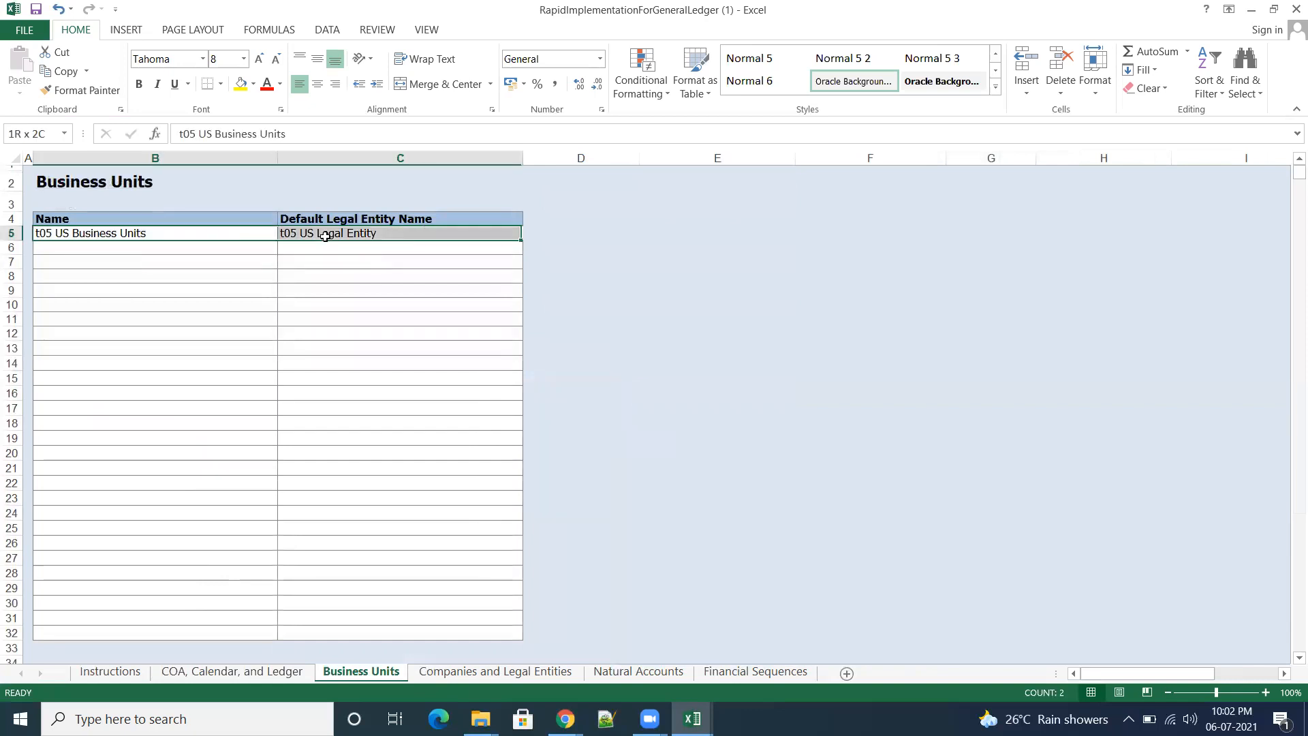
{"action": "key", "text": "ctrl+c"}
{"action": "left_click", "coordinate": [188, 255]}
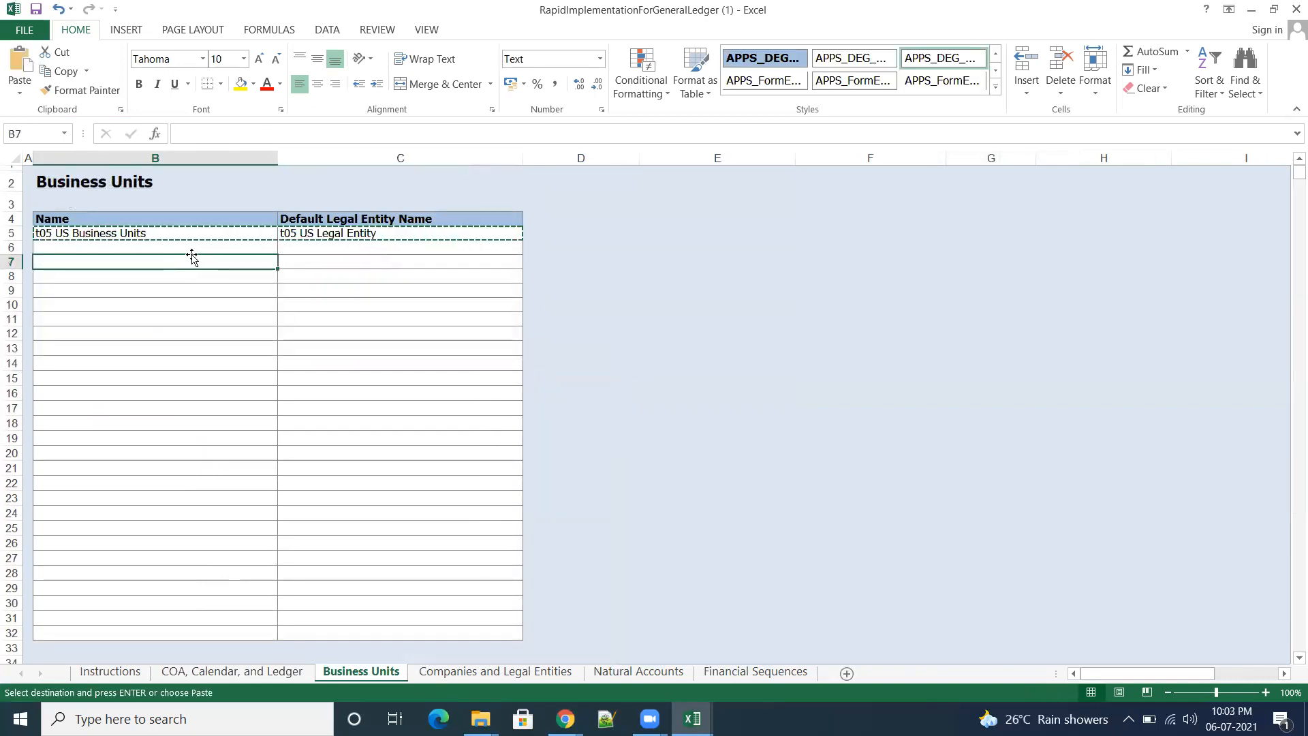
{"action": "key", "text": "ctrl+v"}
{"action": "left_click", "coordinate": [733, 300]}
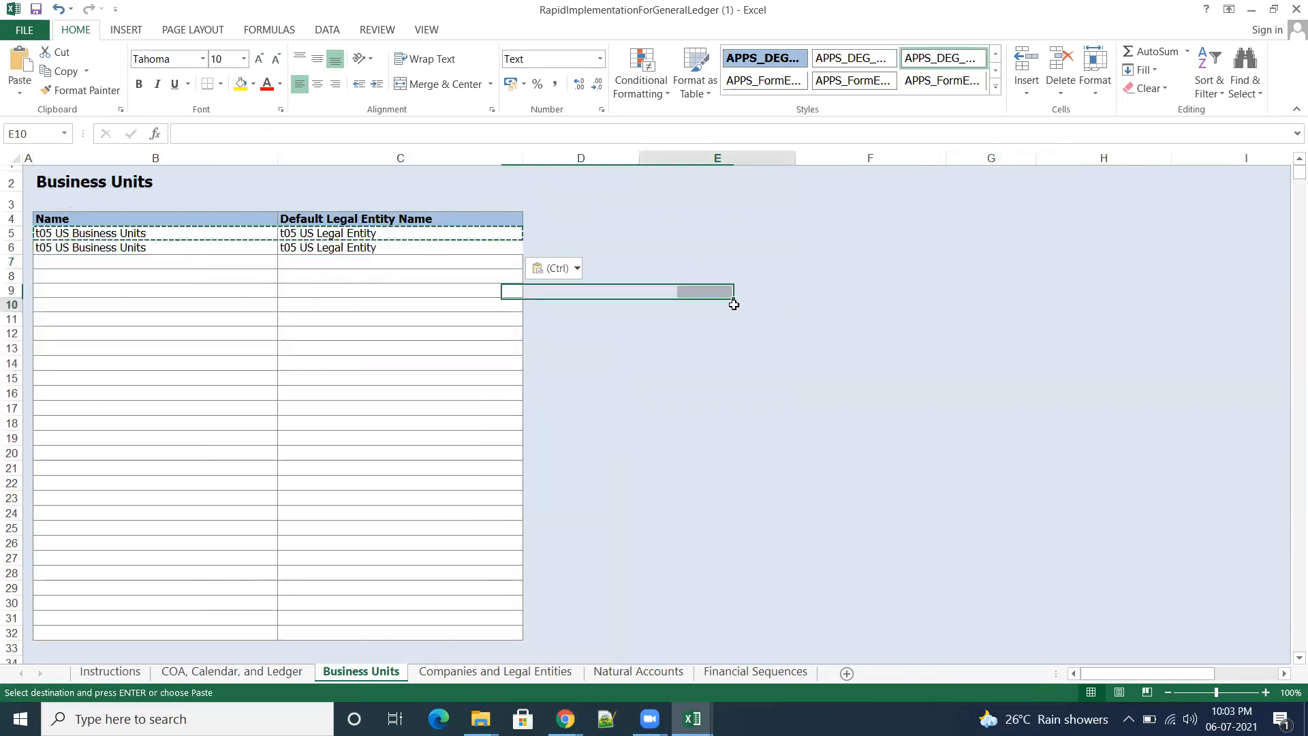
Step: Rename the business unit in B6 to t06 US Business Units
{"action": "left_click", "coordinate": [190, 246]}
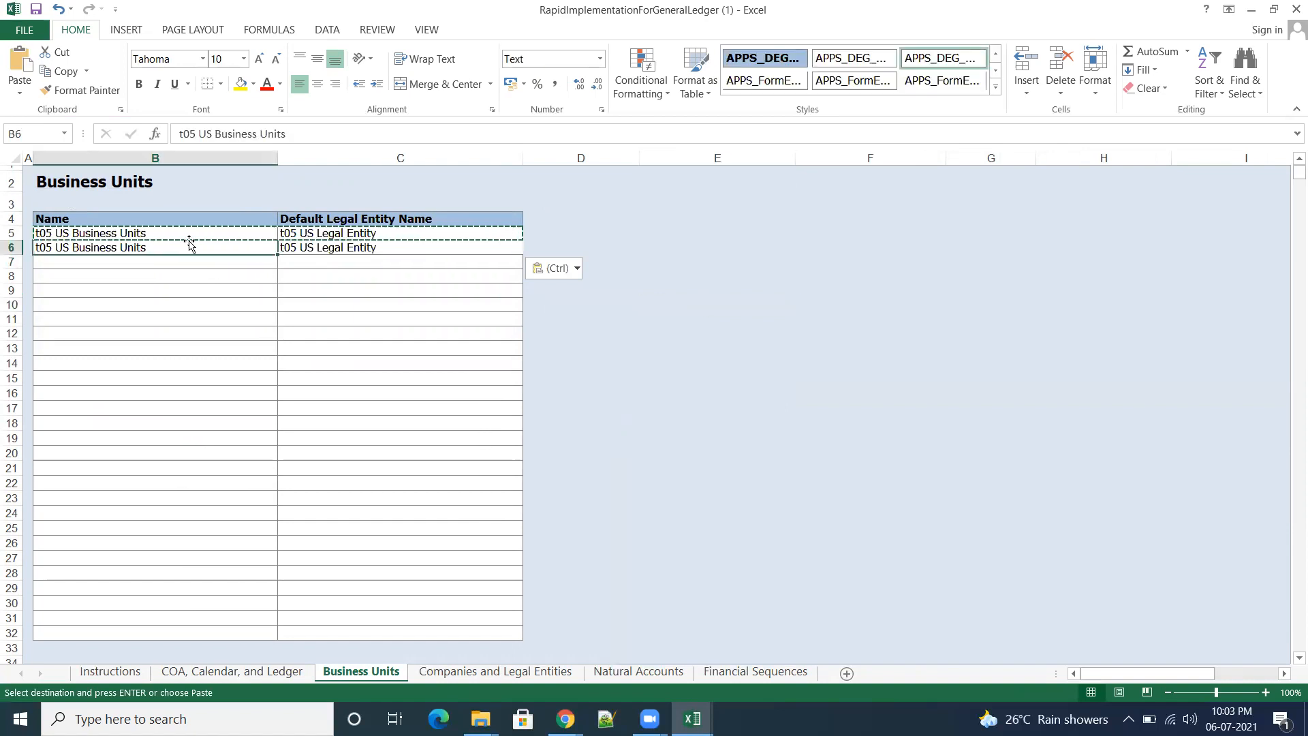
{"action": "key", "text": "Escape"}
{"action": "left_click_drag", "start_coordinate": [189, 134], "coordinate": [195, 134]}
{"action": "type", "text": "6"}
{"action": "left_click", "coordinate": [754, 358]}
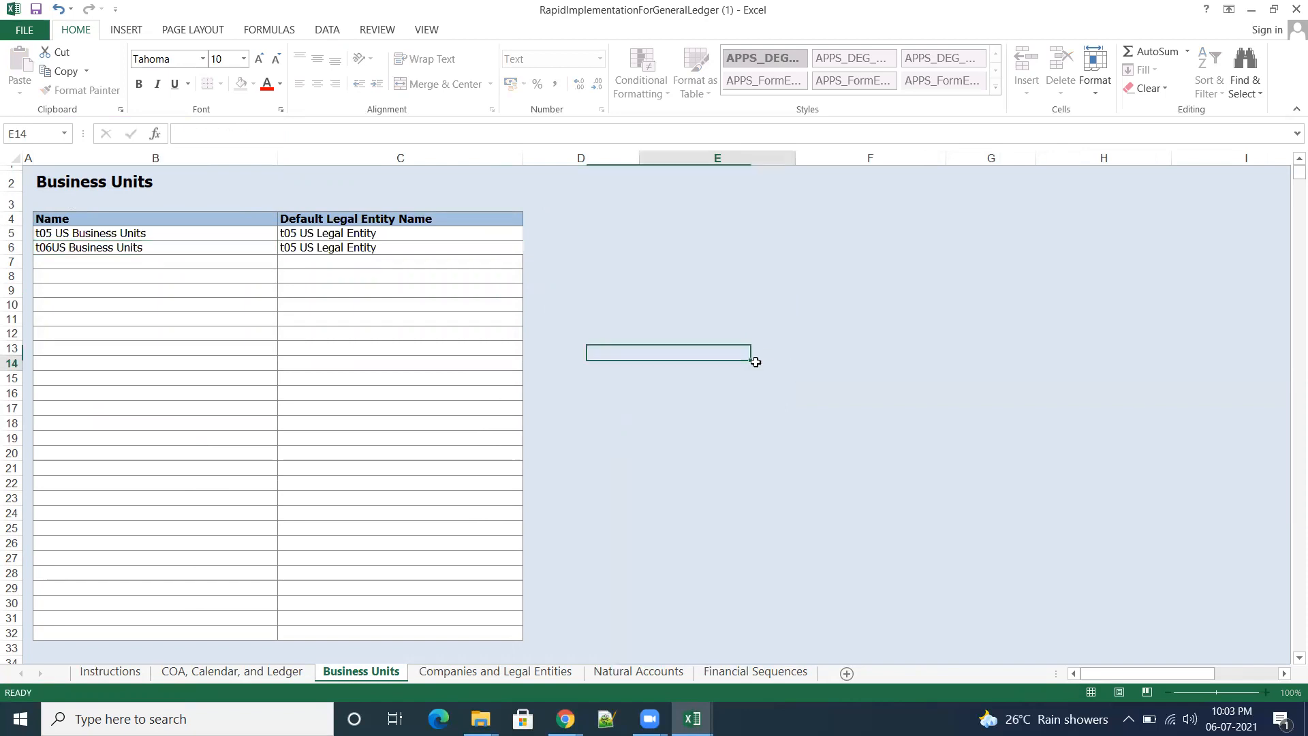
{"action": "left_click", "coordinate": [65, 248]}
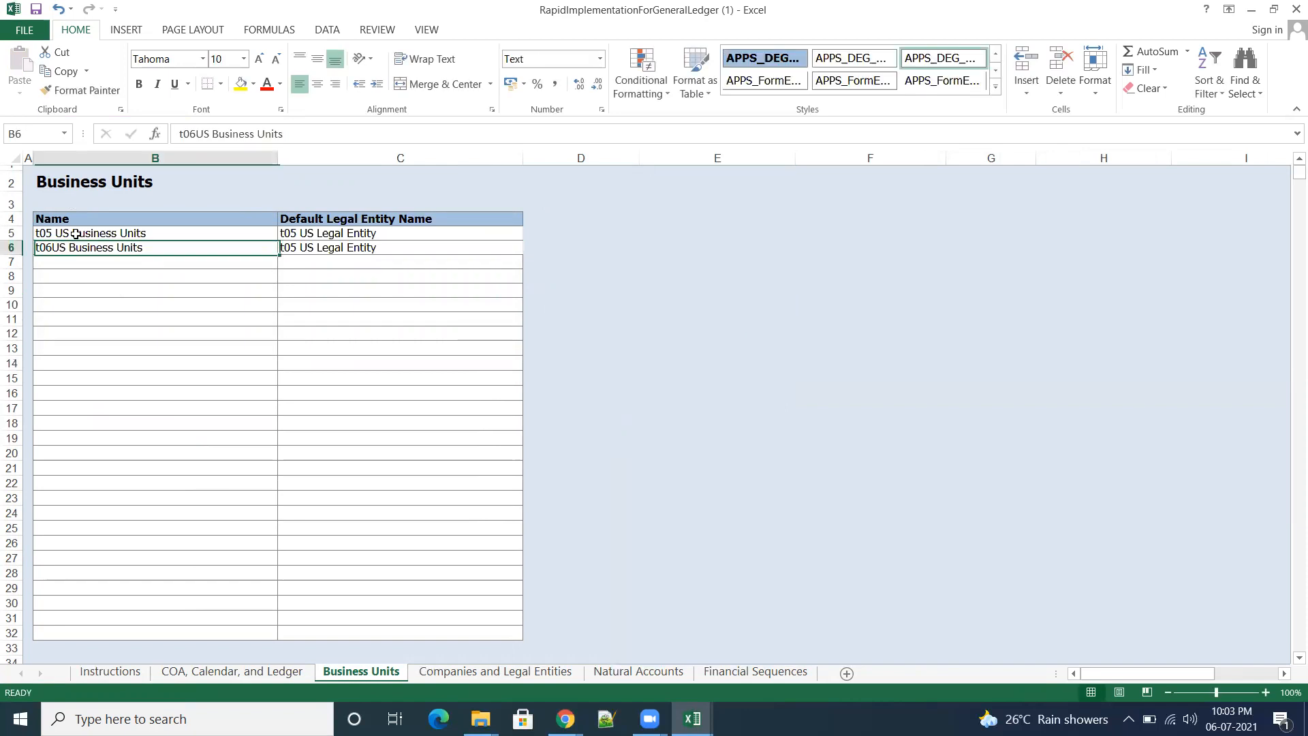
{"action": "left_click", "coordinate": [196, 135]}
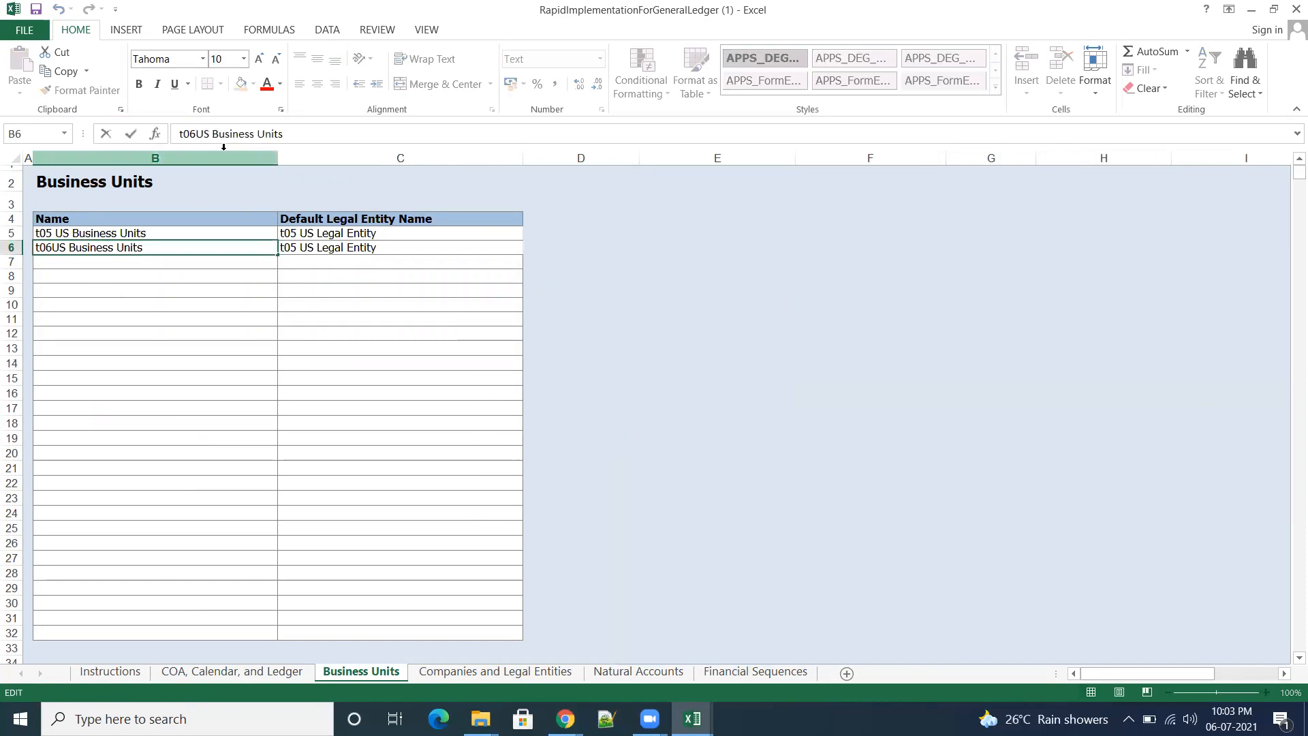
Step: Change the default legal entity name in C6 to t06 US Legal Entity
{"action": "left_click", "coordinate": [338, 248]}
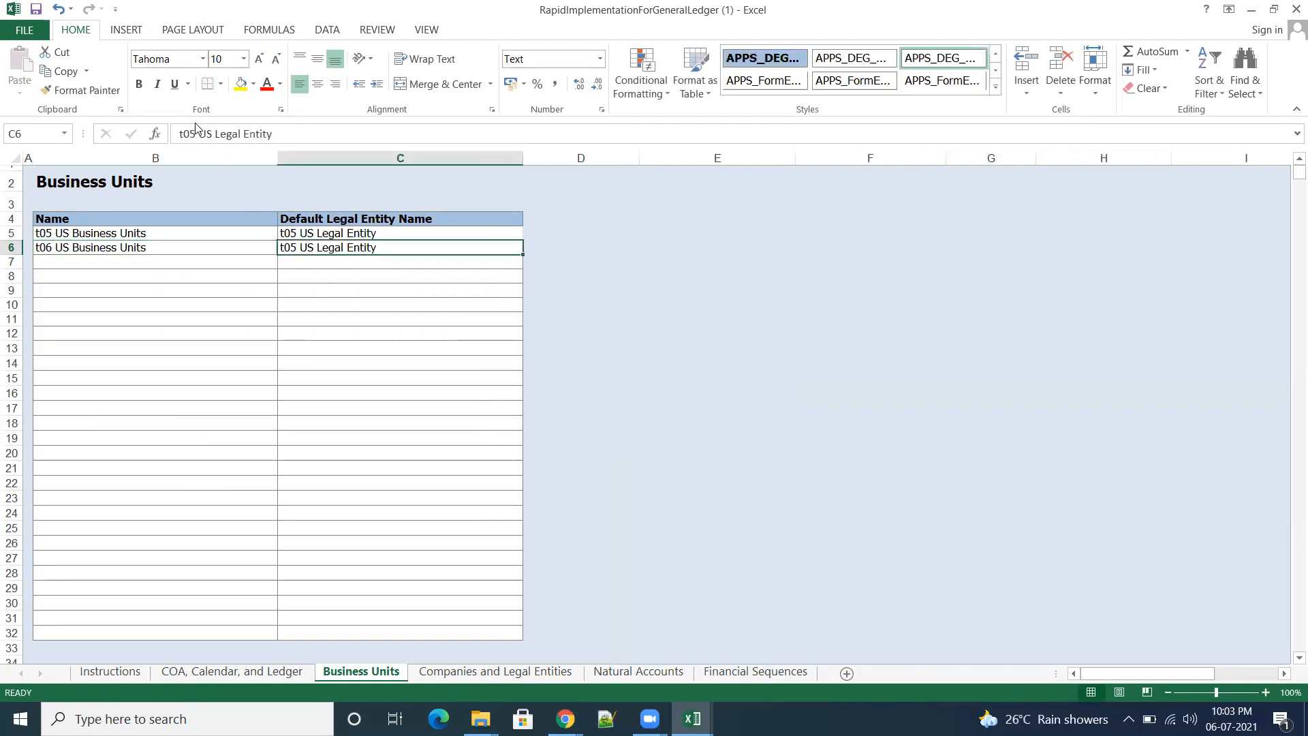
{"action": "left_click_drag", "start_coordinate": [191, 134], "coordinate": [199, 135]}
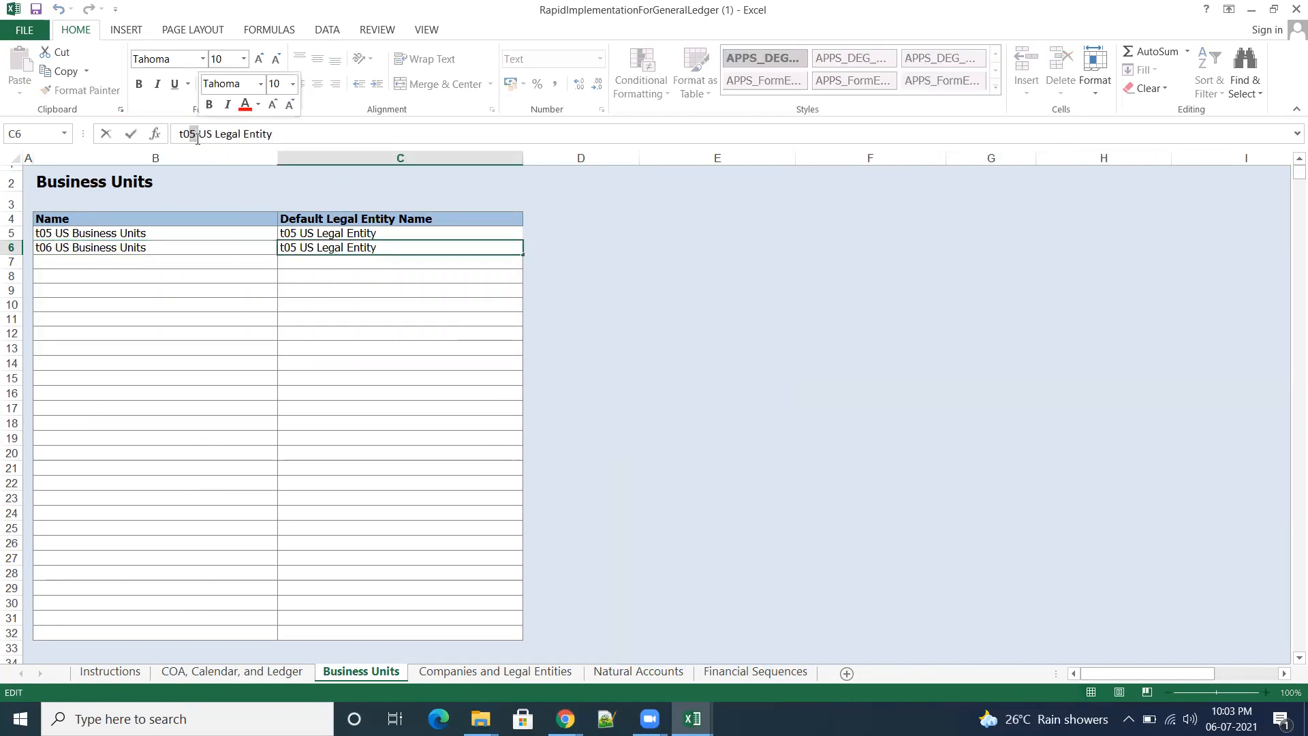
{"action": "type", "text": "6"}
{"action": "left_click", "coordinate": [692, 318]}
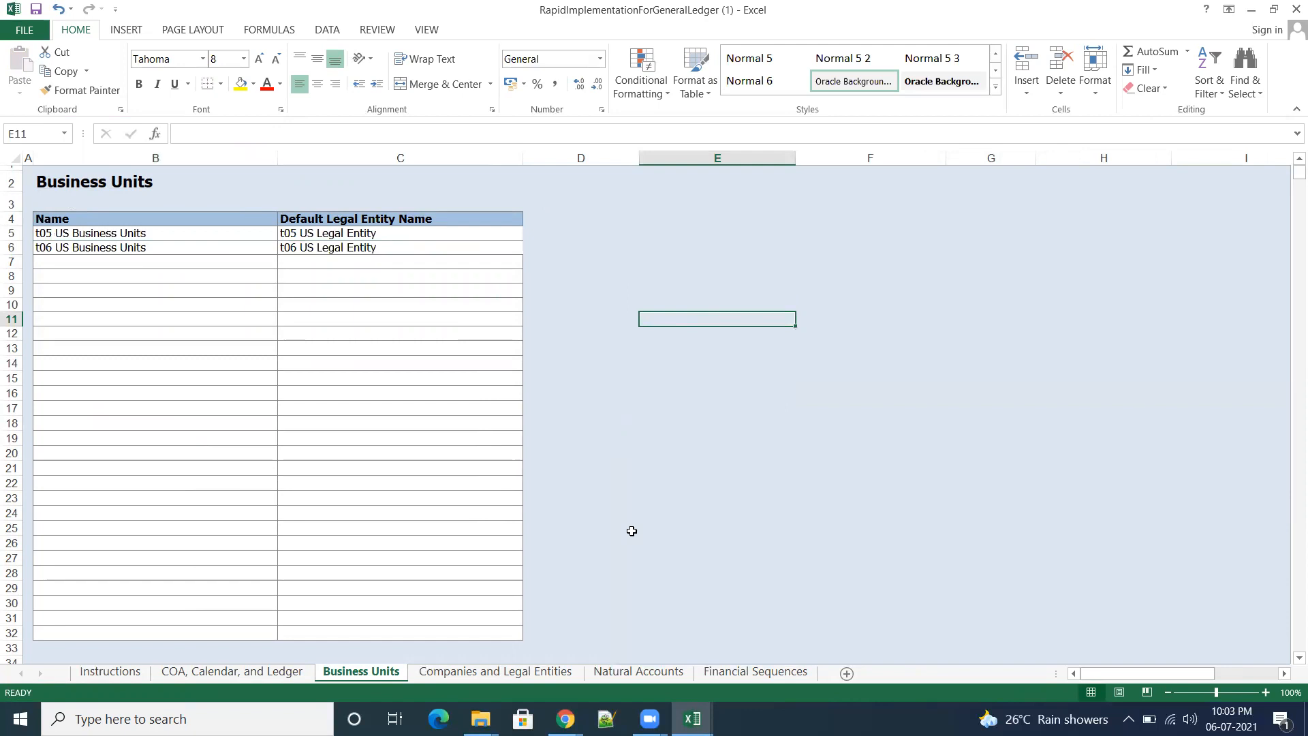
Step: Open the Companies and Legal Entities sheet in both workbooks and examine the company values and descriptions in the filled-in one
{"action": "left_click", "coordinate": [512, 672]}
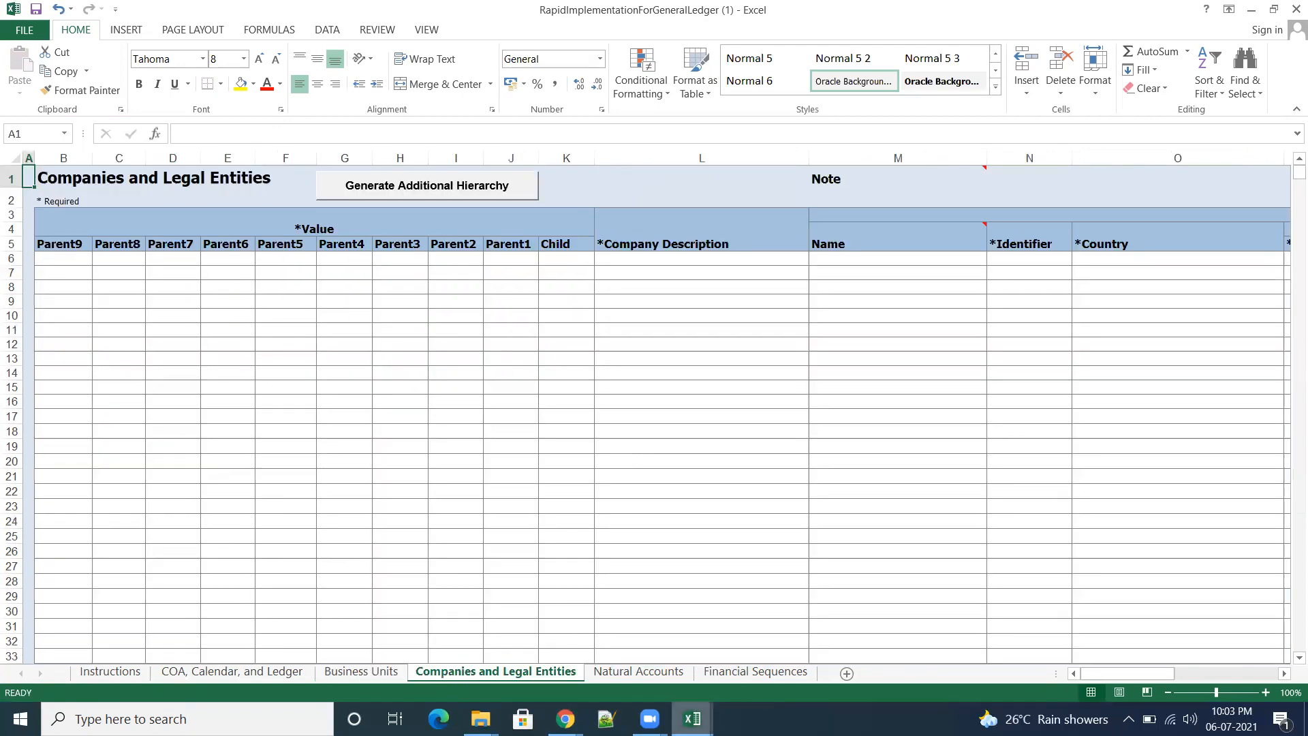
{"action": "mouse_move", "coordinate": [692, 719]}
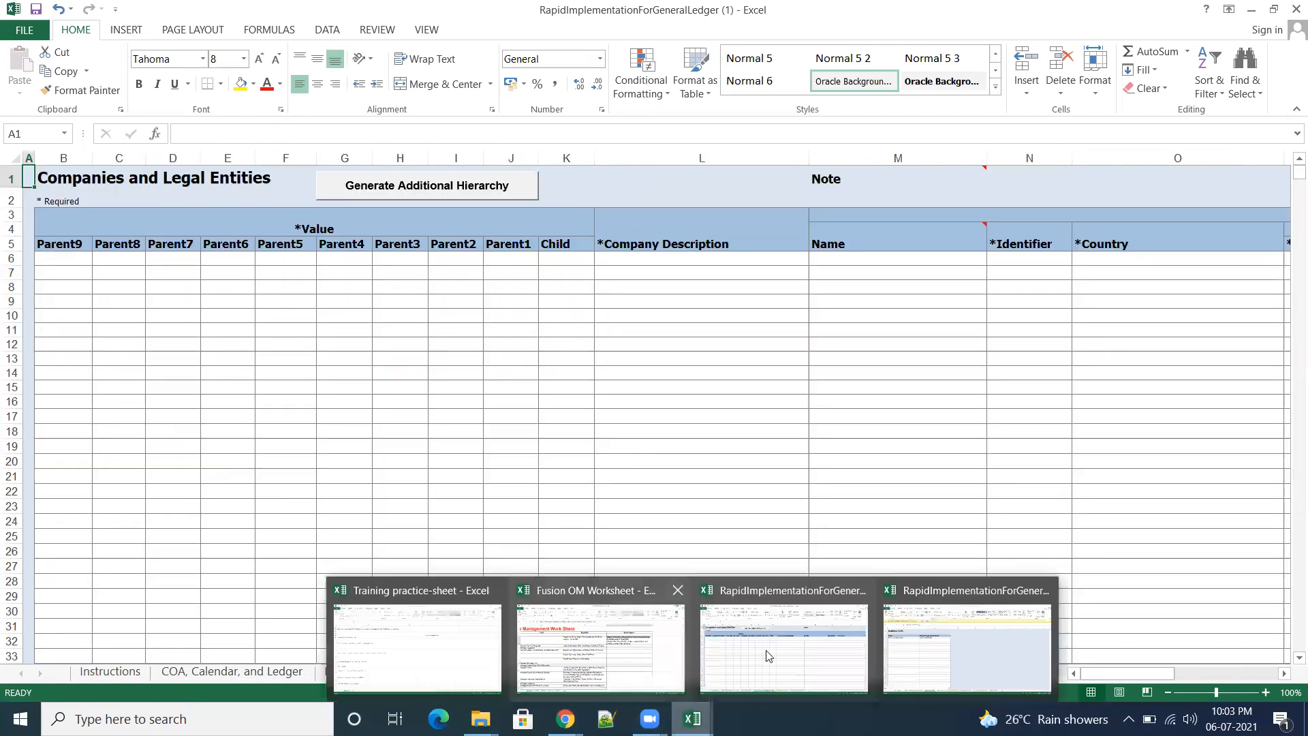
{"action": "left_click", "coordinate": [785, 651]}
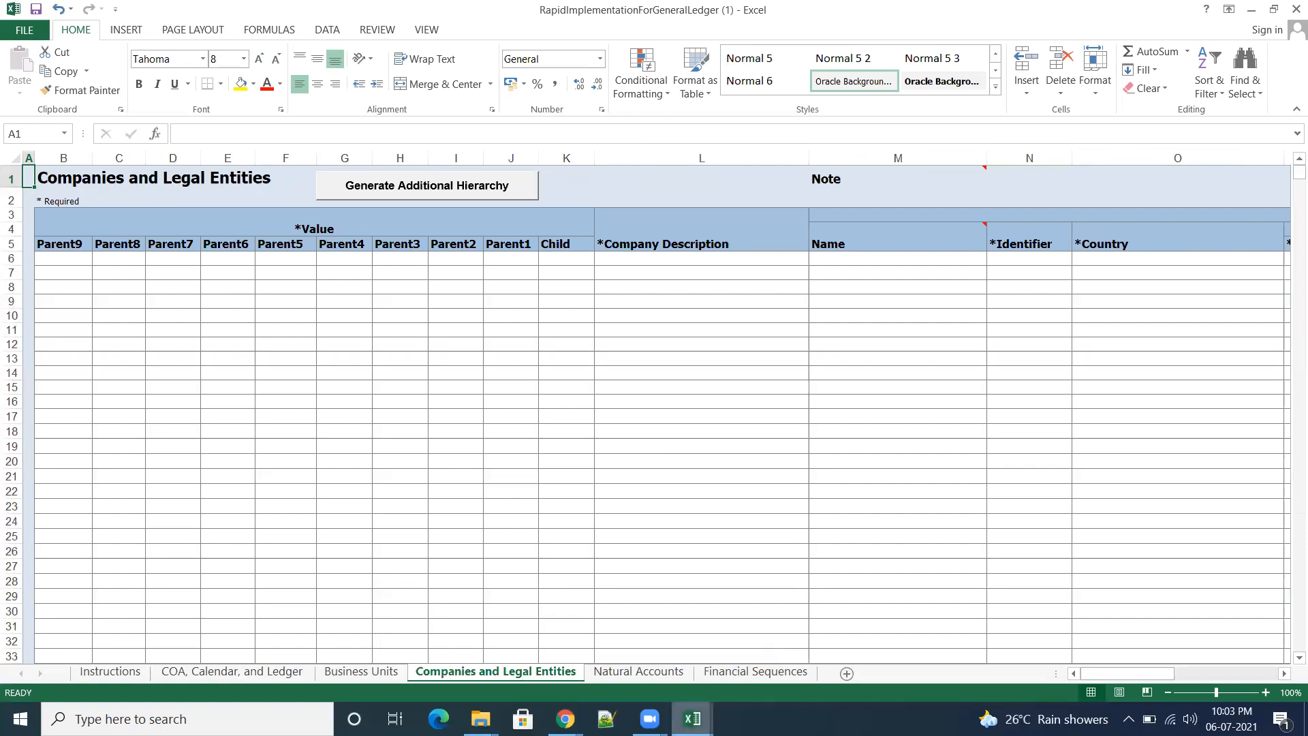
{"action": "mouse_move", "coordinate": [690, 716]}
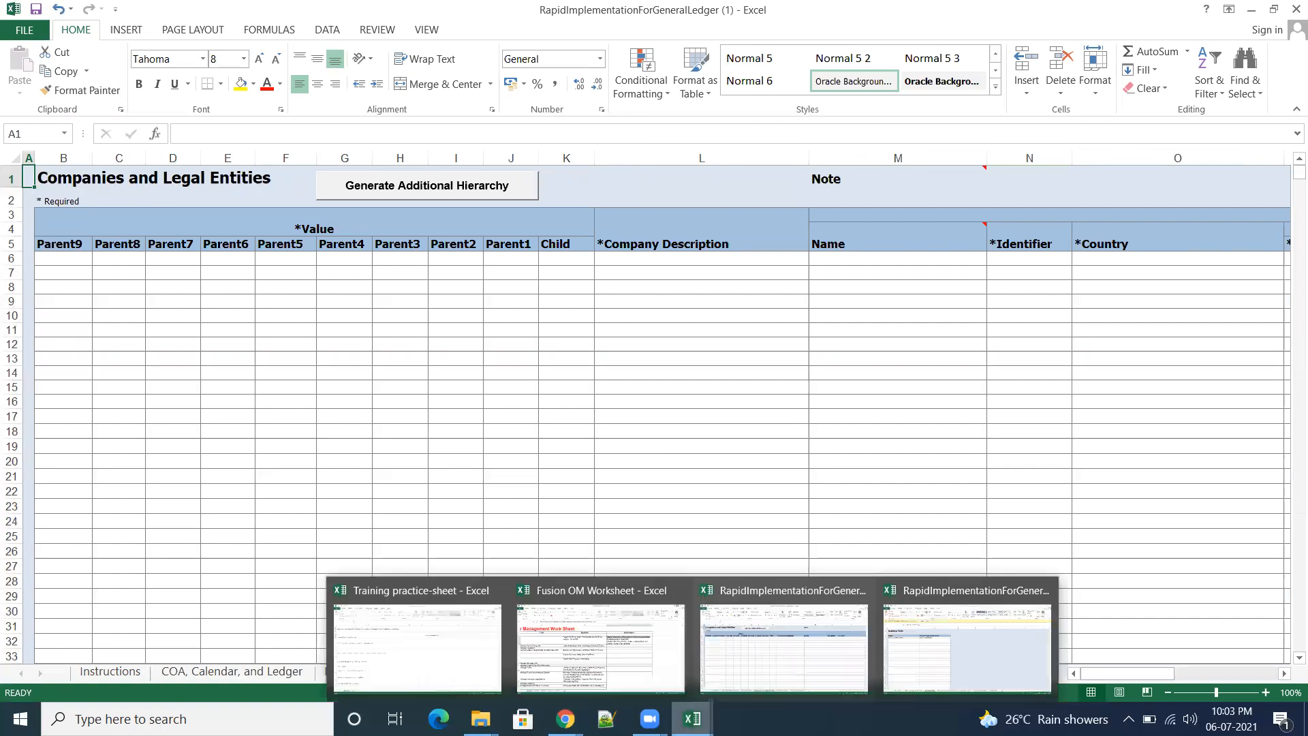
{"action": "left_click", "coordinate": [960, 666]}
{"action": "left_click", "coordinate": [514, 676]}
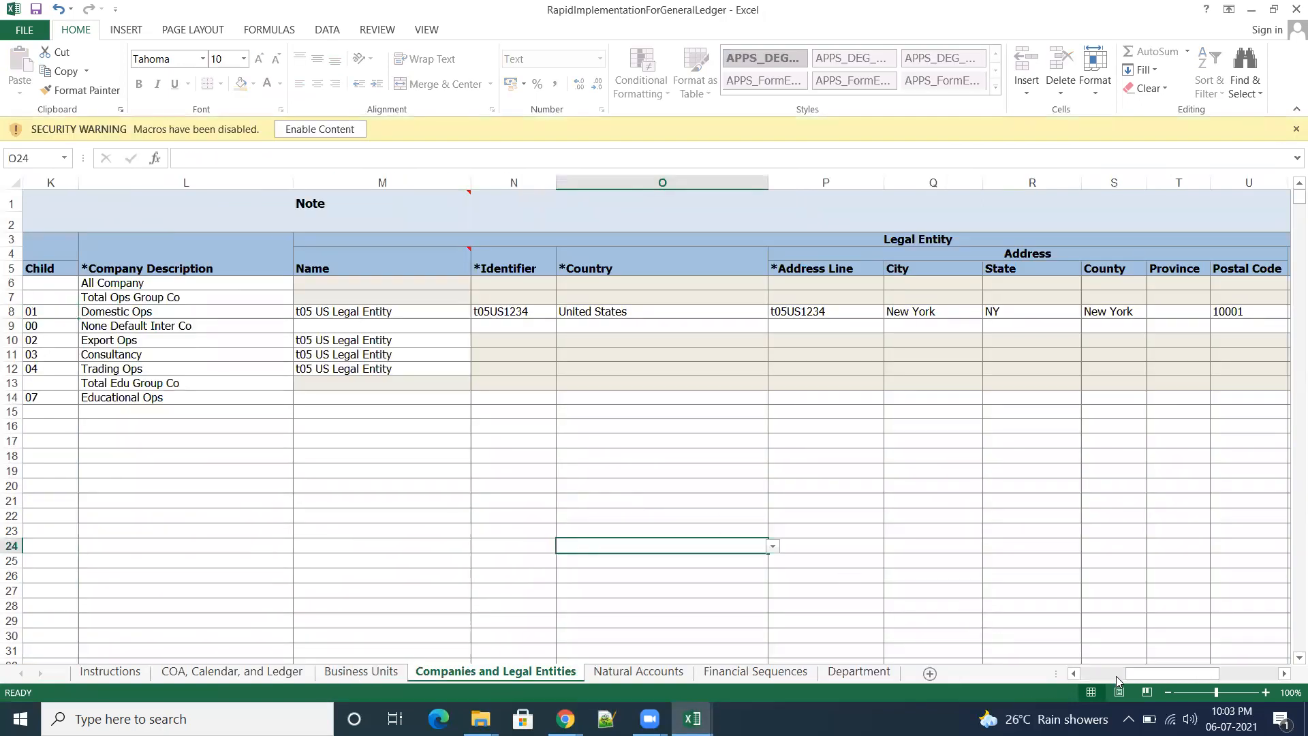
{"action": "left_click_drag", "start_coordinate": [1168, 675], "coordinate": [1099, 675]}
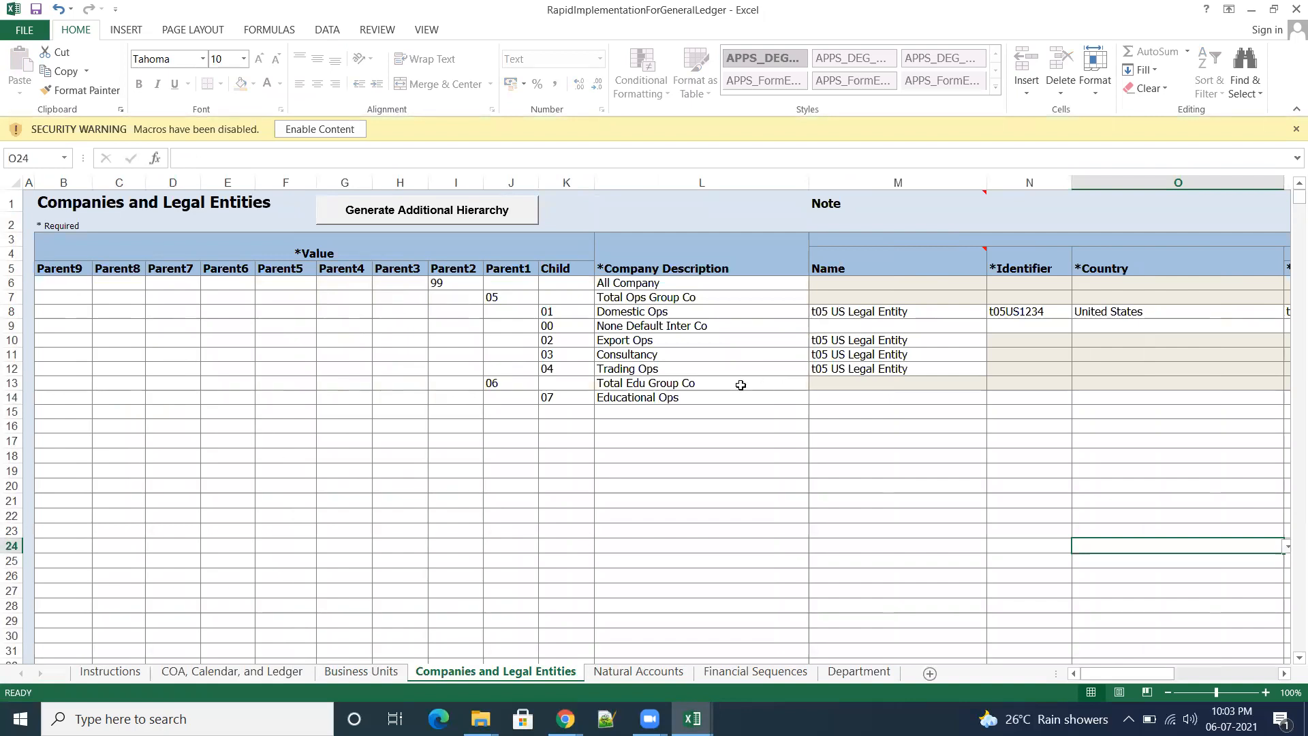
{"action": "left_click", "coordinate": [679, 313]}
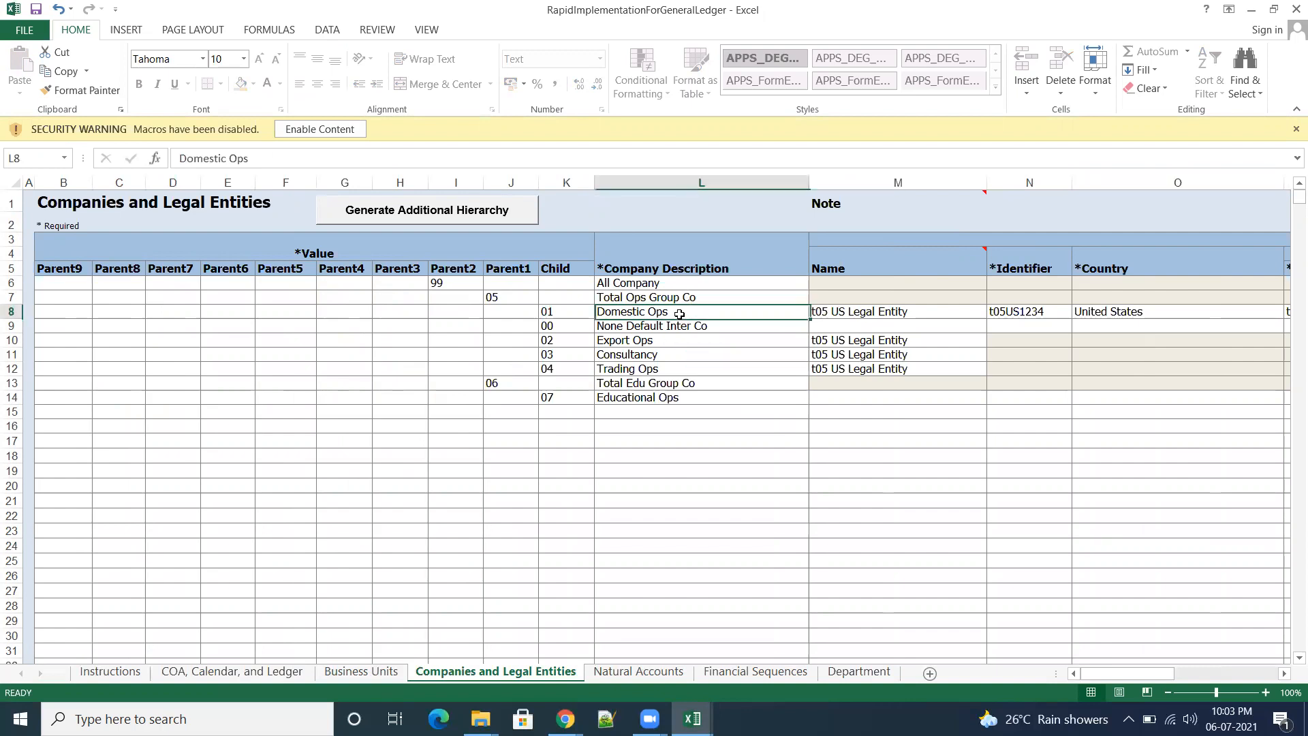
{"action": "left_click", "coordinate": [558, 315]}
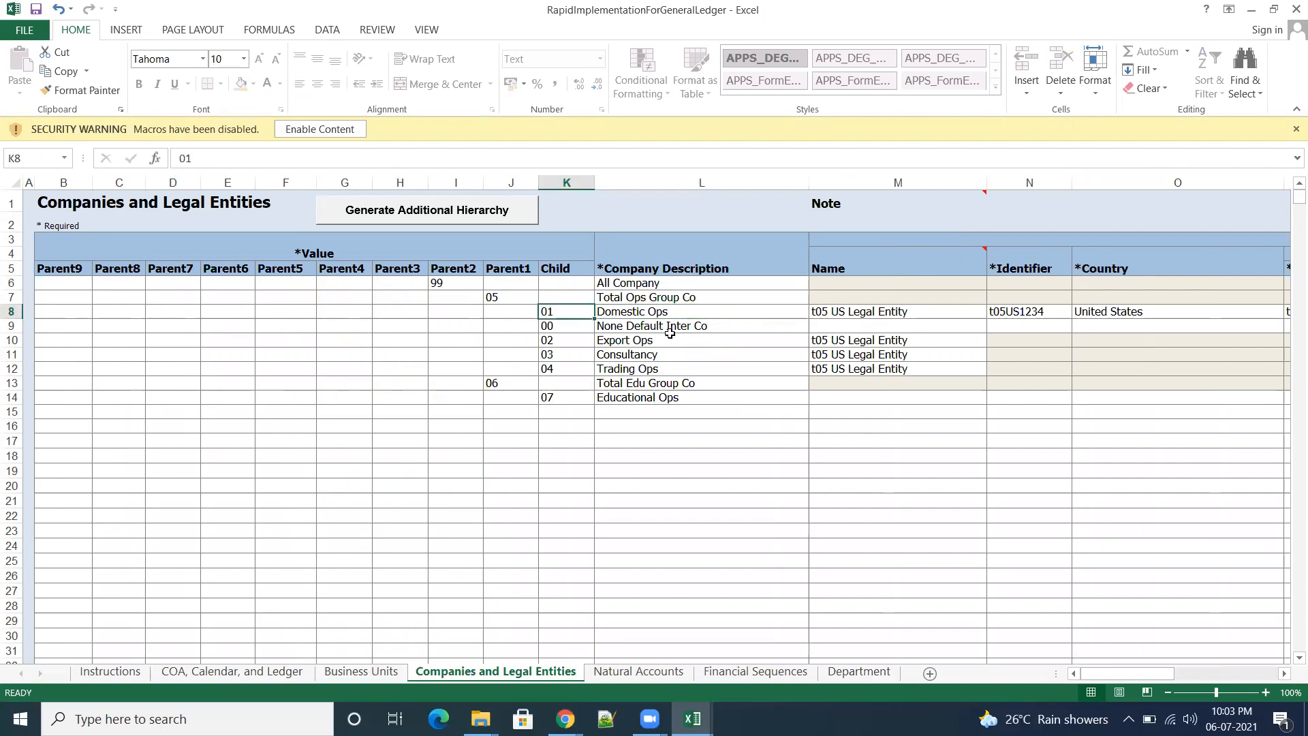
{"action": "left_click", "coordinate": [680, 327]}
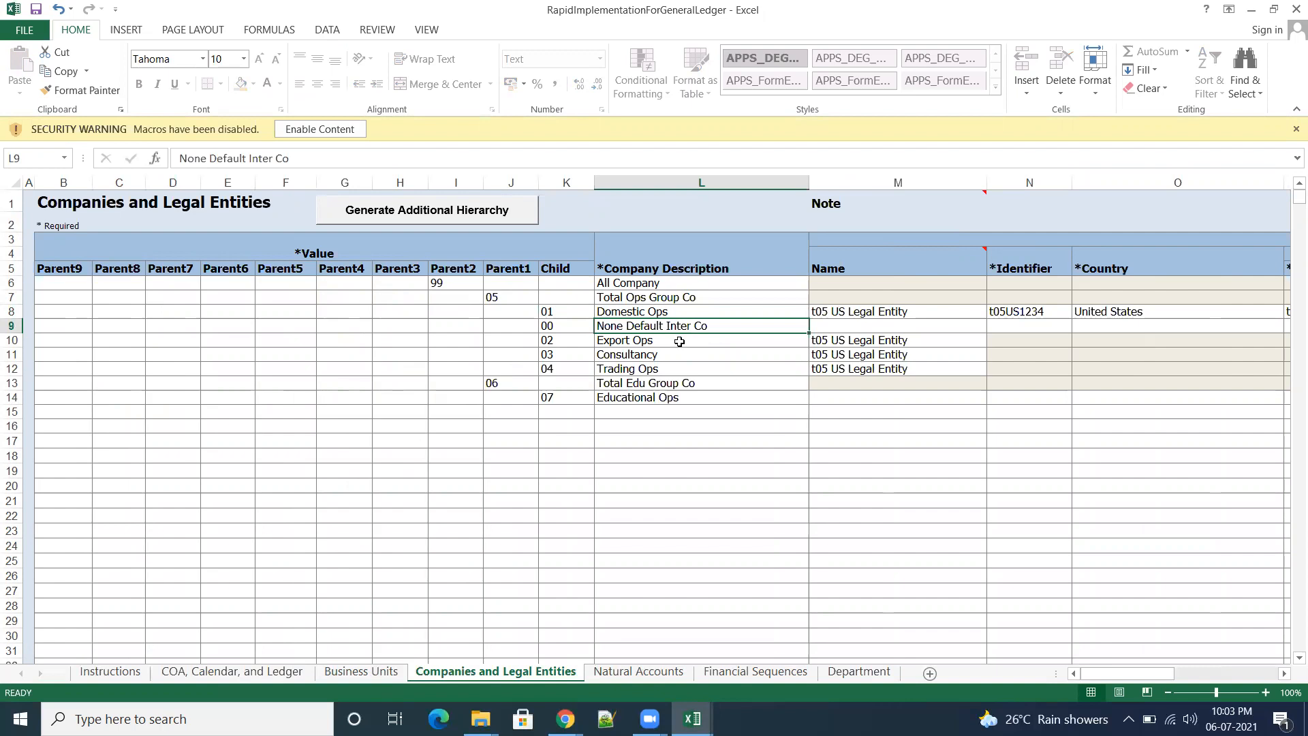
{"action": "left_click", "coordinate": [680, 342]}
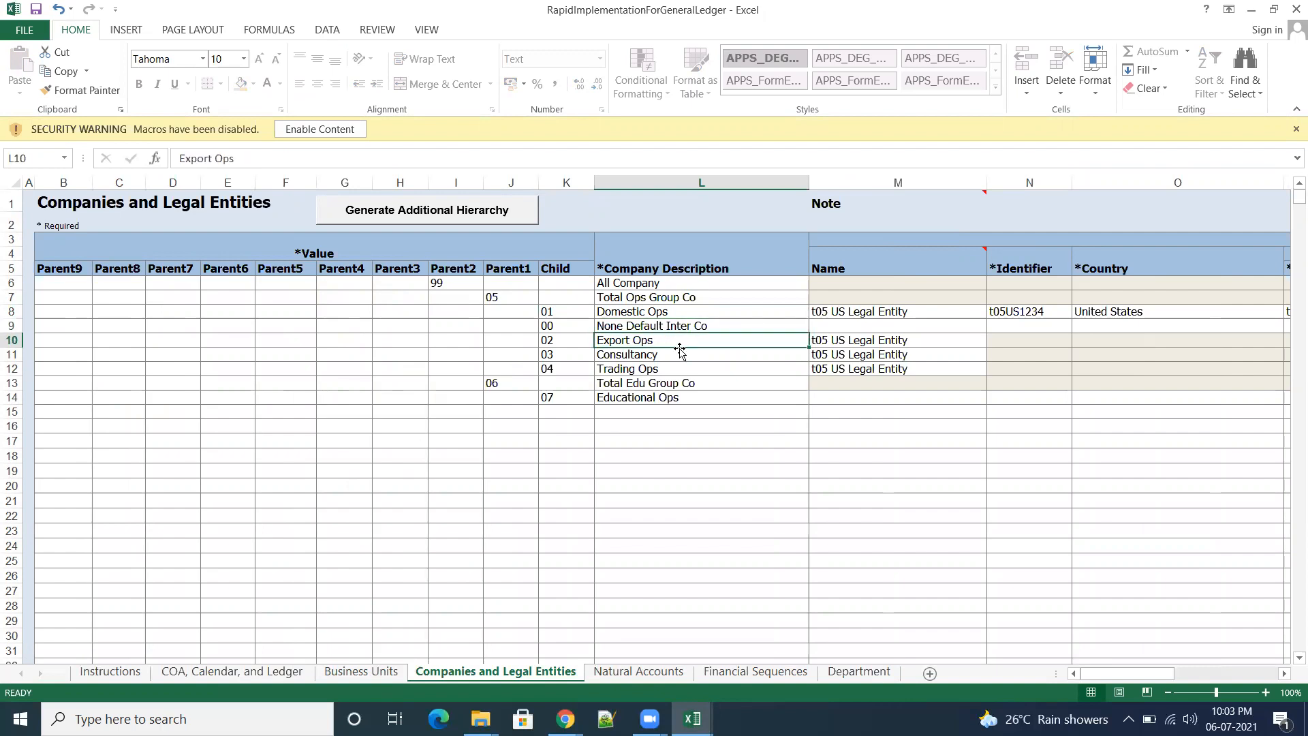
{"action": "left_click", "coordinate": [673, 358]}
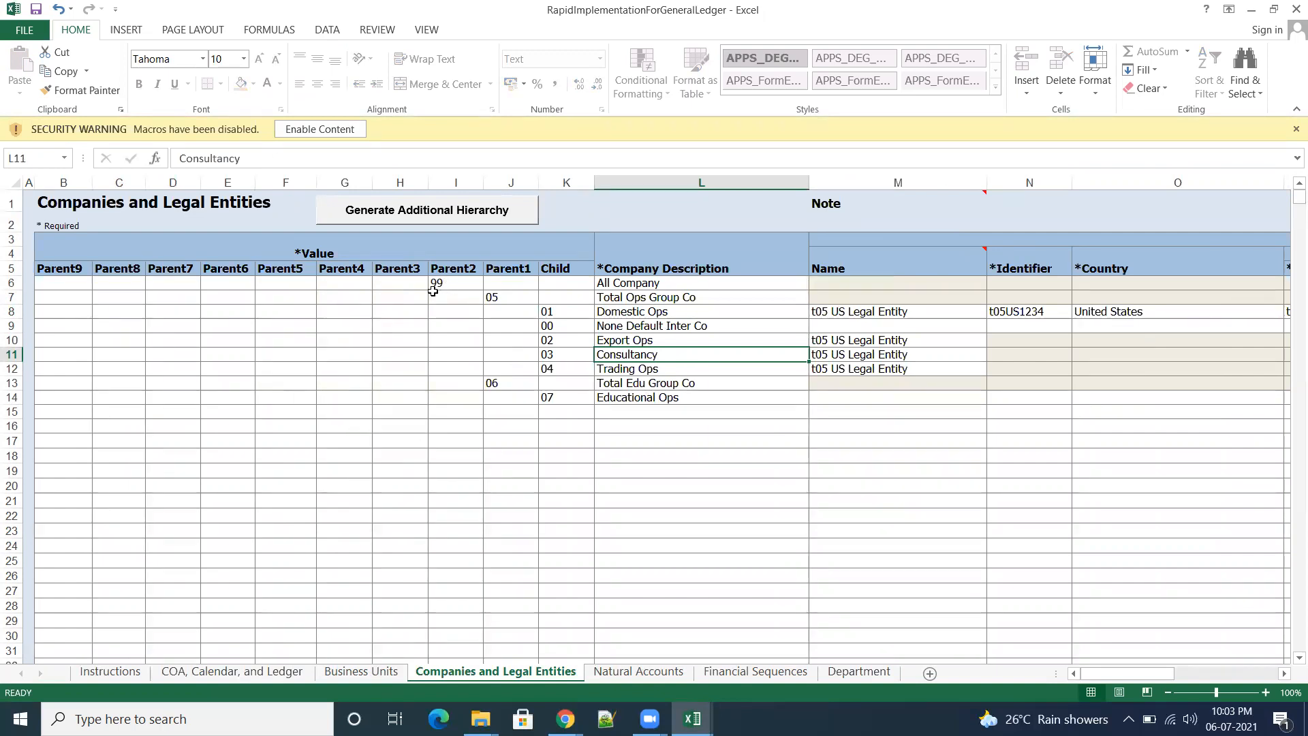
Step: Try to copy entire rows 6 to 14 of the filled-in Companies and Legal Entities sheet into the template starting at B6
{"action": "left_click", "coordinate": [11, 282]}
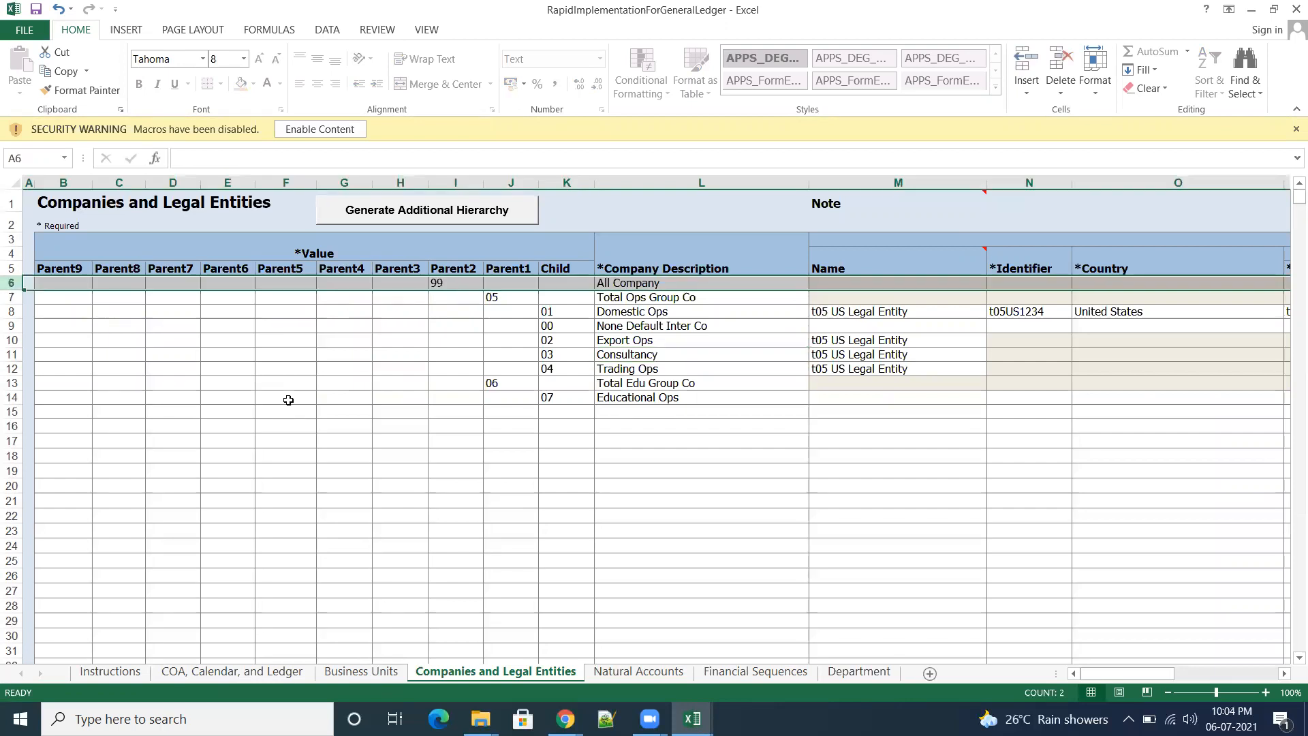
{"action": "key", "text": "shift+Down"}
{"action": "key", "text": "shift+Down"}
{"action": "key", "text": "shift+Down"}
{"action": "key", "text": "shift+Down"}
{"action": "key", "text": "shift+Down"}
{"action": "key", "text": "shift+Down"}
{"action": "key", "text": "shift+Down"}
{"action": "key", "text": "shift+Down"}
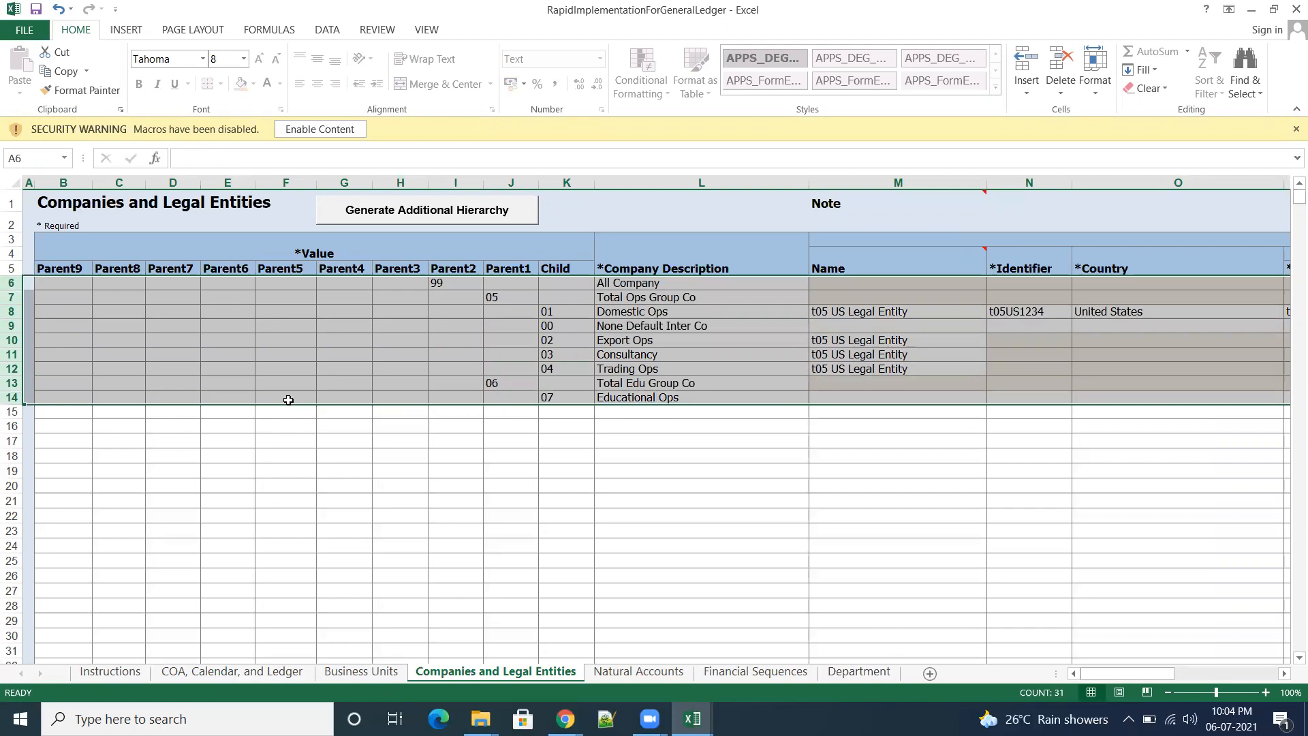
{"action": "key", "text": "ctrl+c"}
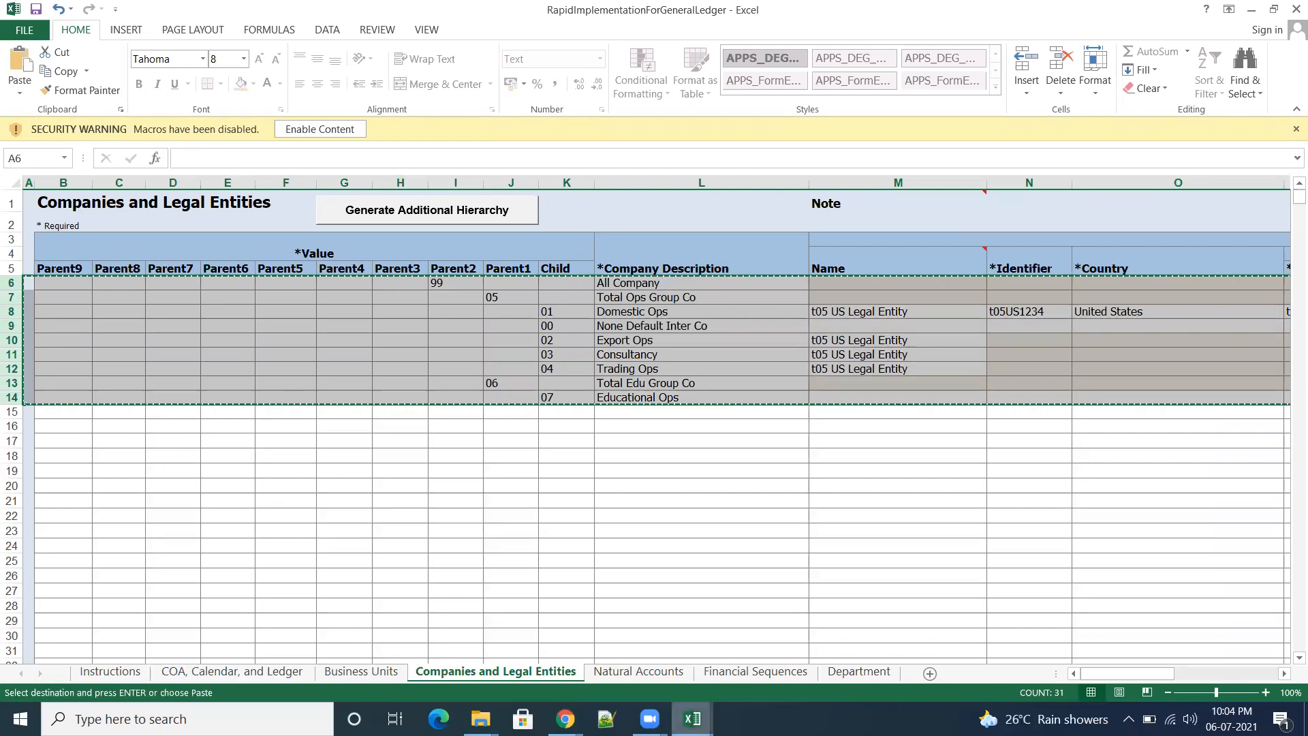
{"action": "mouse_move", "coordinate": [693, 719]}
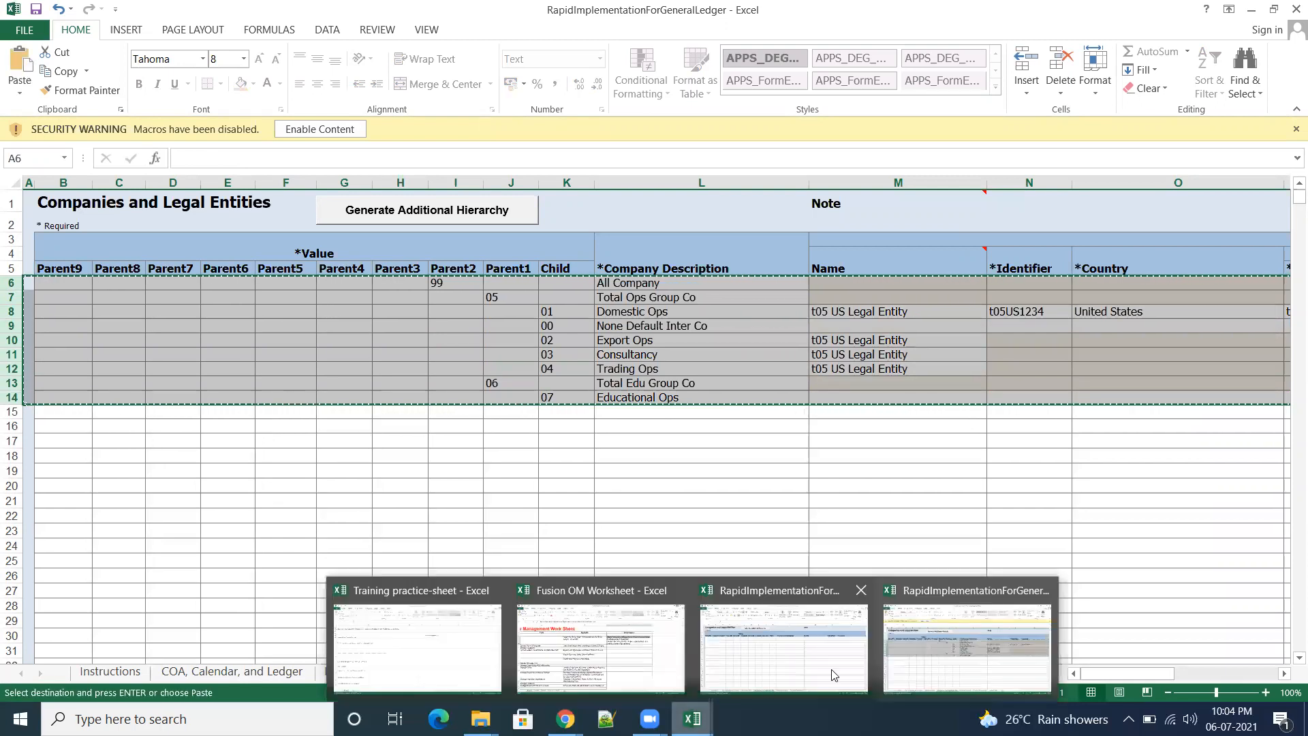
{"action": "left_click", "coordinate": [766, 665]}
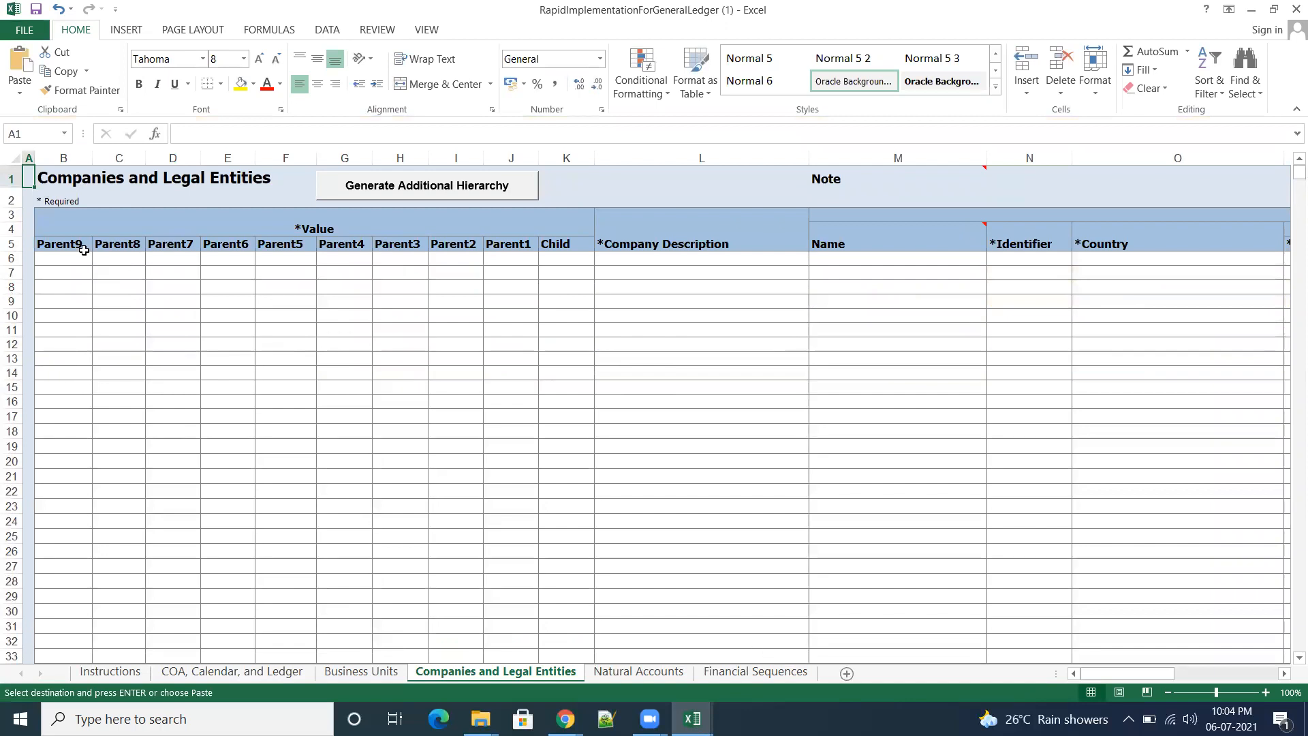
{"action": "left_click", "coordinate": [49, 260]}
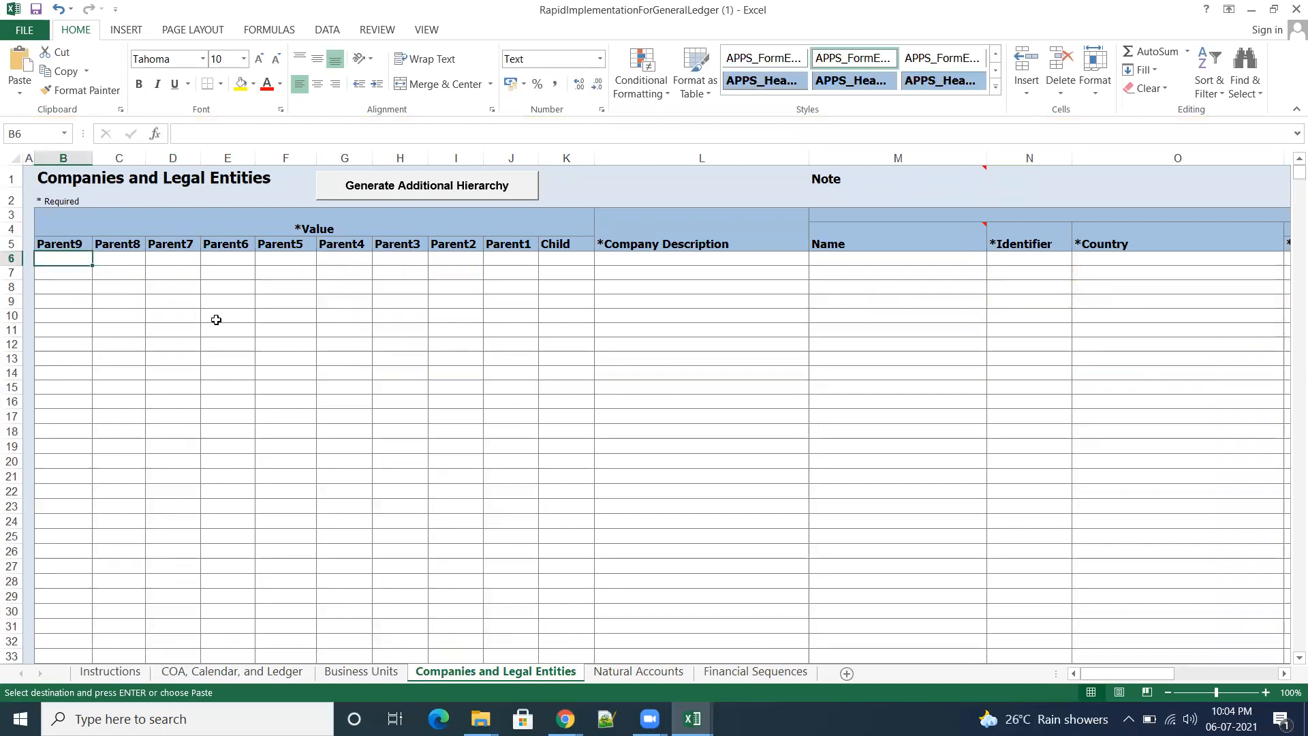
{"action": "key", "text": "ctrl+v"}
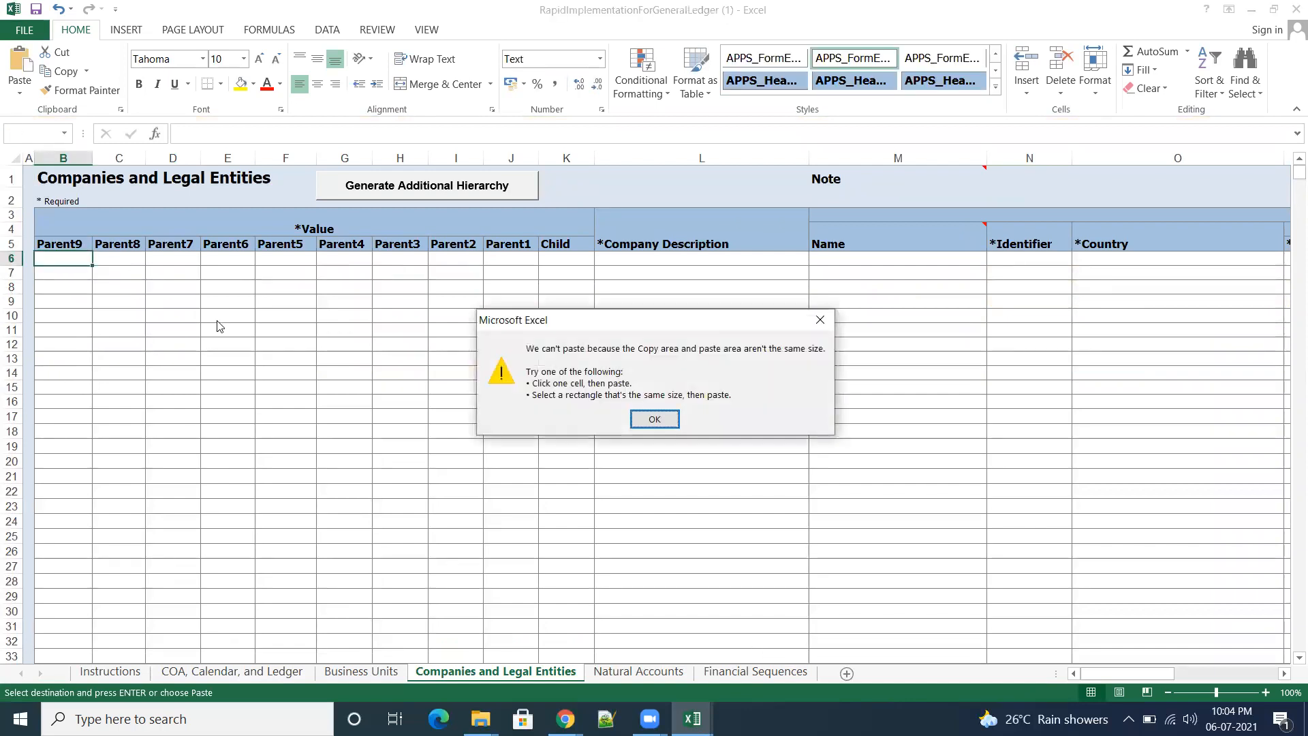
{"action": "left_click", "coordinate": [820, 320]}
Step: Copy entire rows 6 to 14 of the filled-in Companies and Legal Entities sheet into the template starting at row 6
{"action": "mouse_move", "coordinate": [702, 717]}
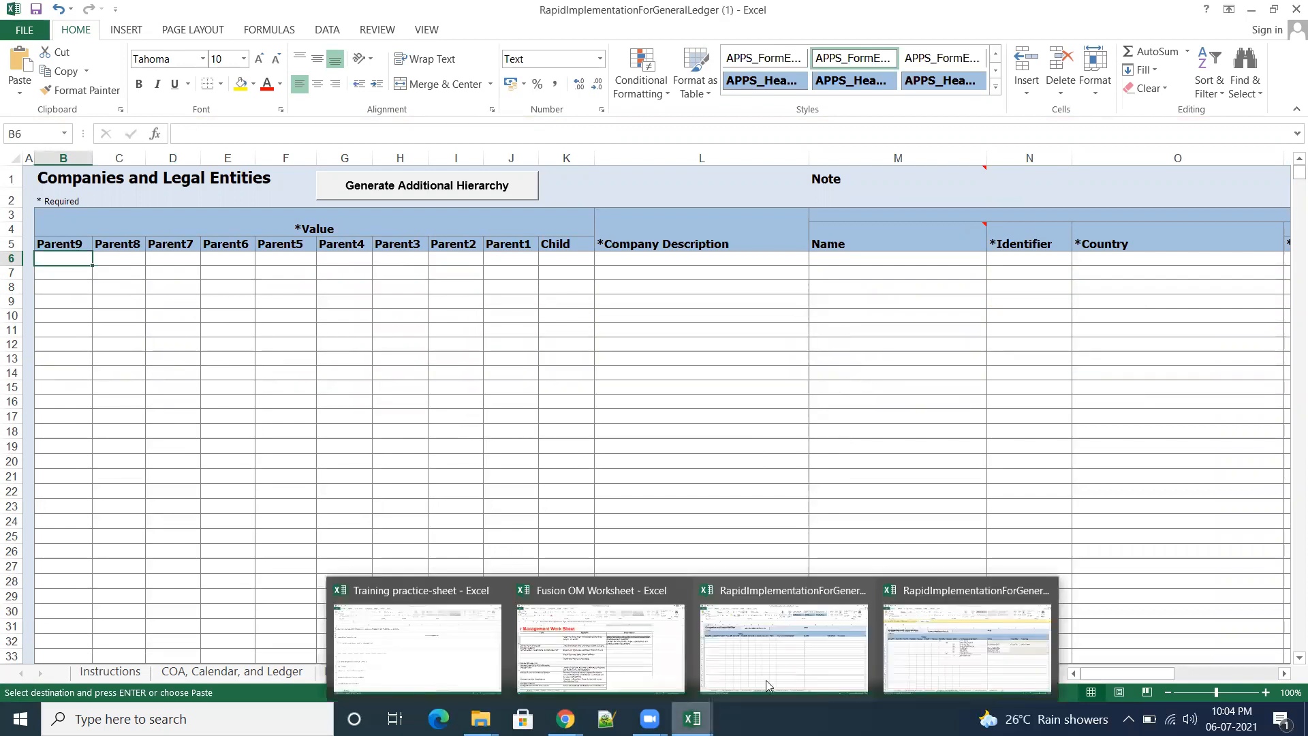
{"action": "left_click", "coordinate": [951, 668]}
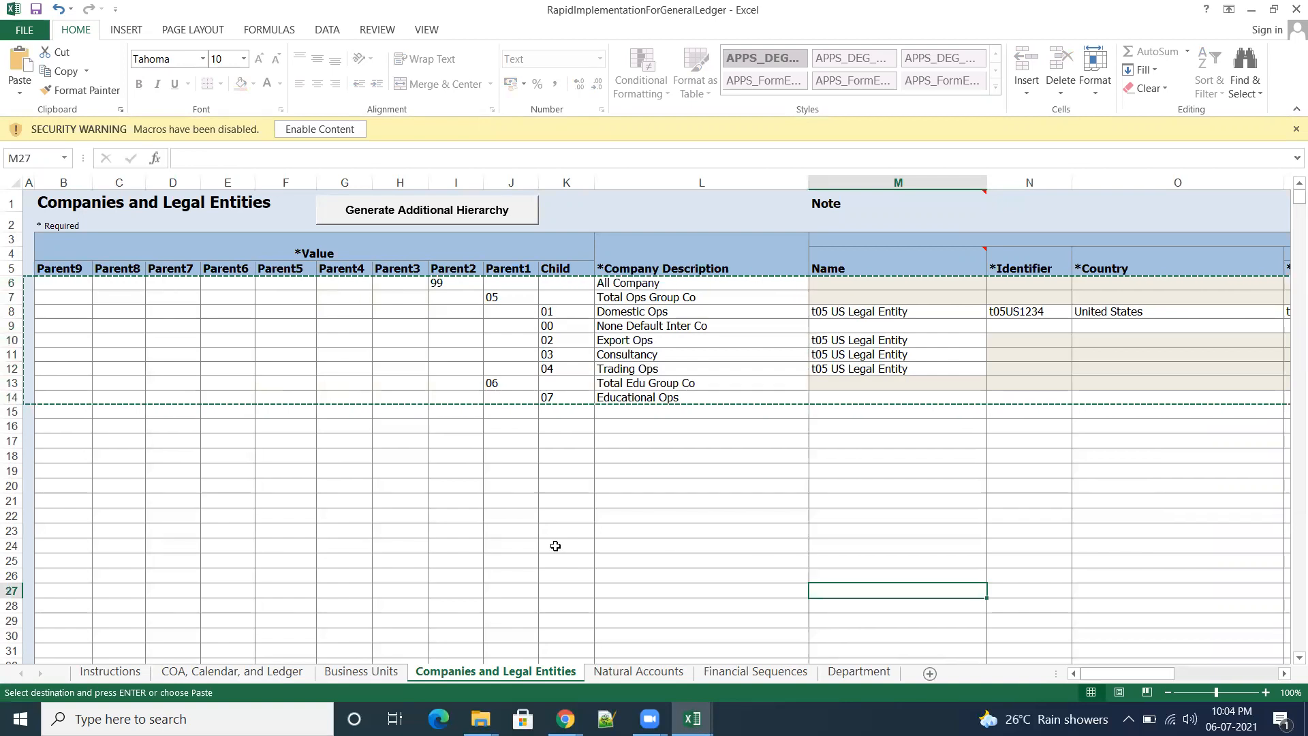
{"action": "key", "text": "Escape"}
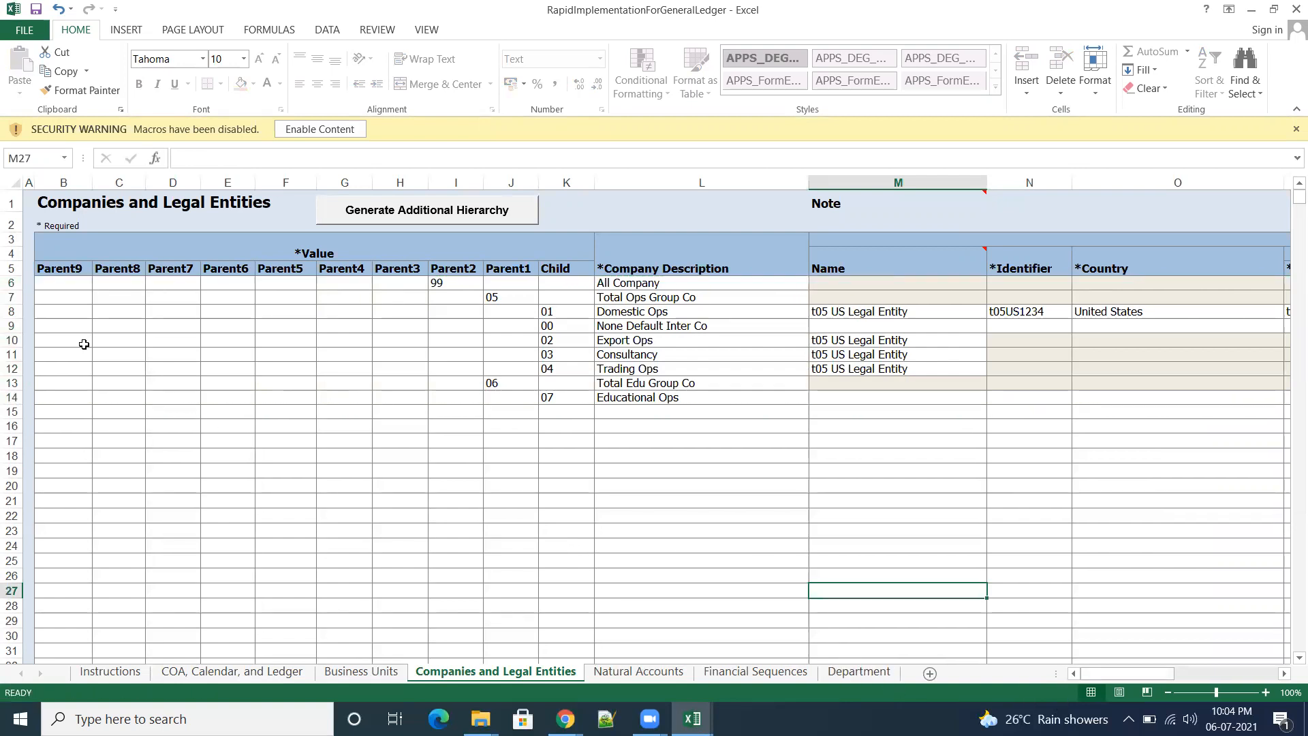
{"action": "left_click", "coordinate": [12, 284]}
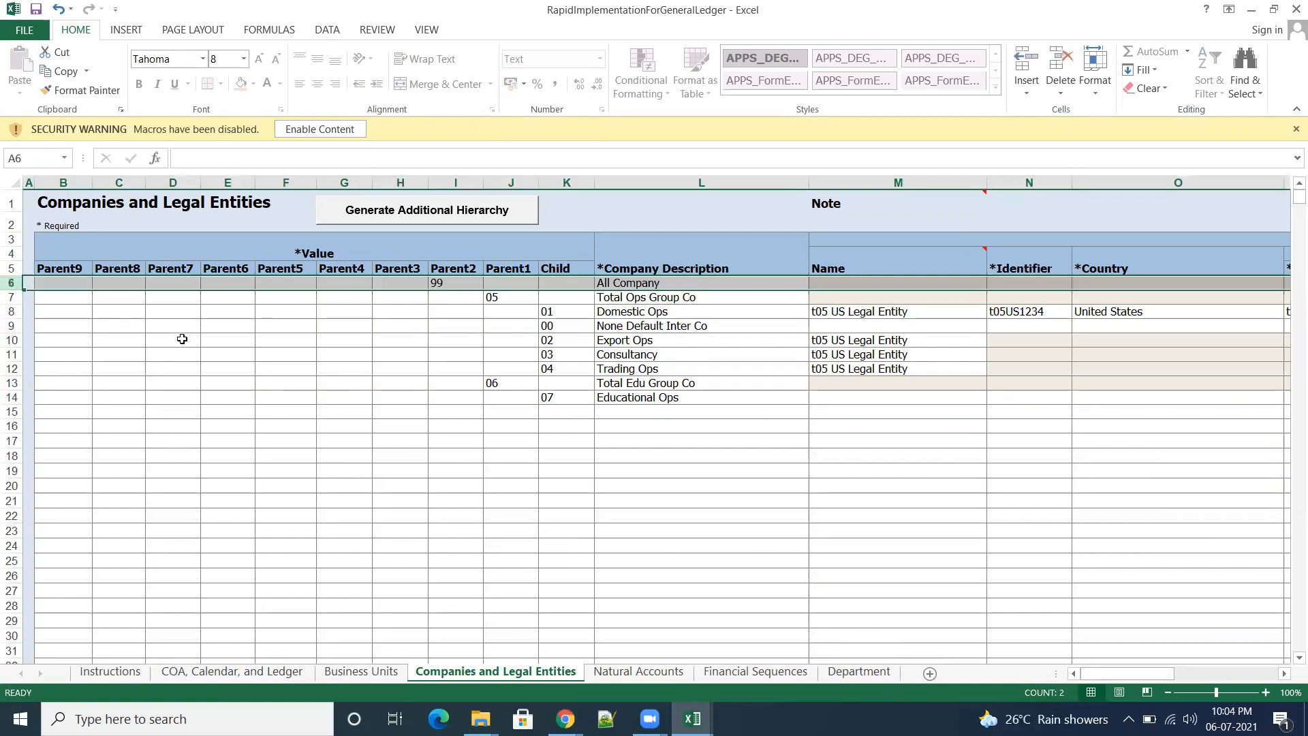
{"action": "left_click_drag", "start_coordinate": [12, 284], "coordinate": [13, 402]}
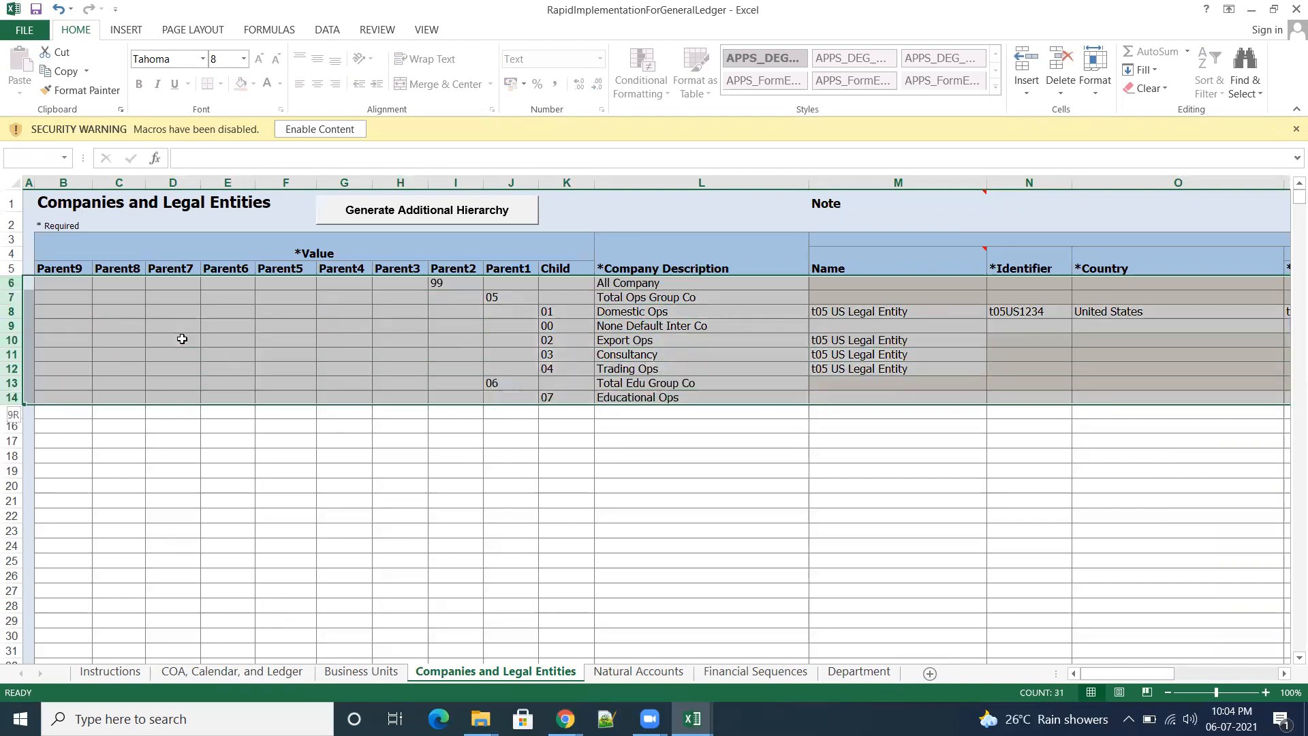
{"action": "key", "text": "ctrl+c"}
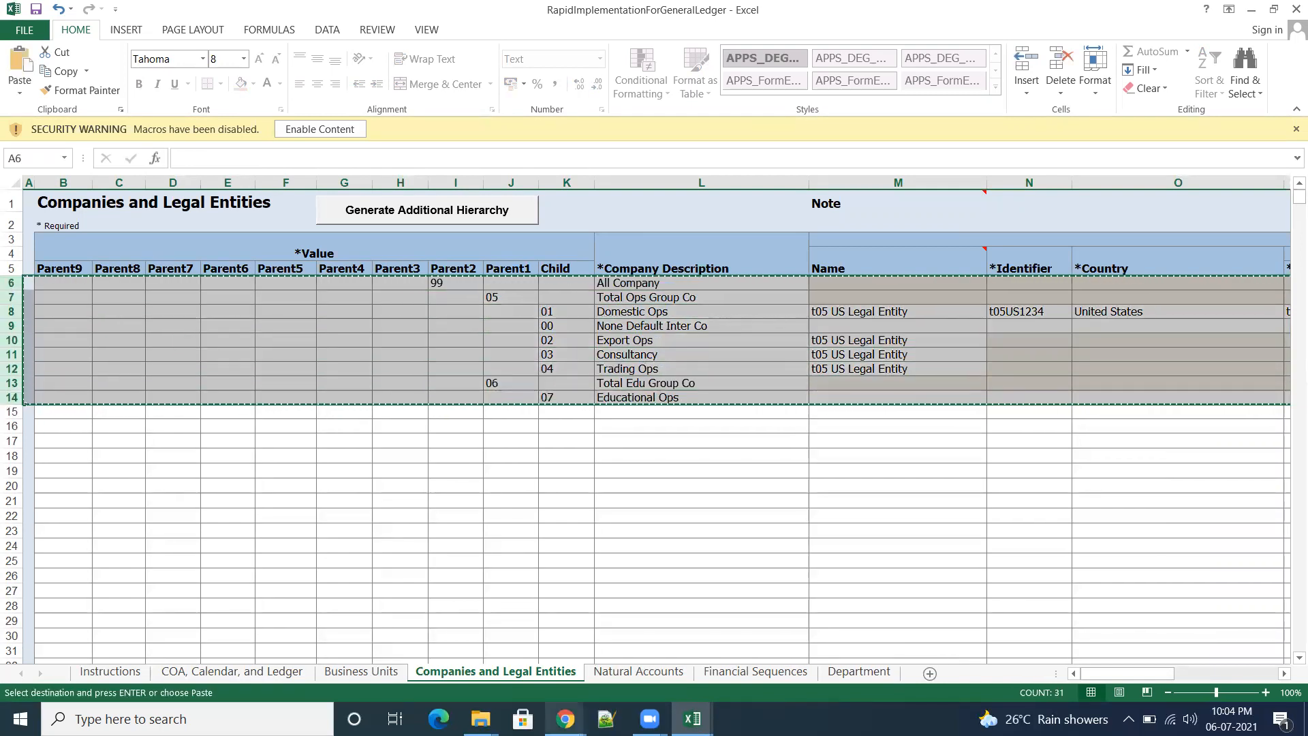
{"action": "mouse_move", "coordinate": [693, 719]}
{"action": "left_click", "coordinate": [784, 634]}
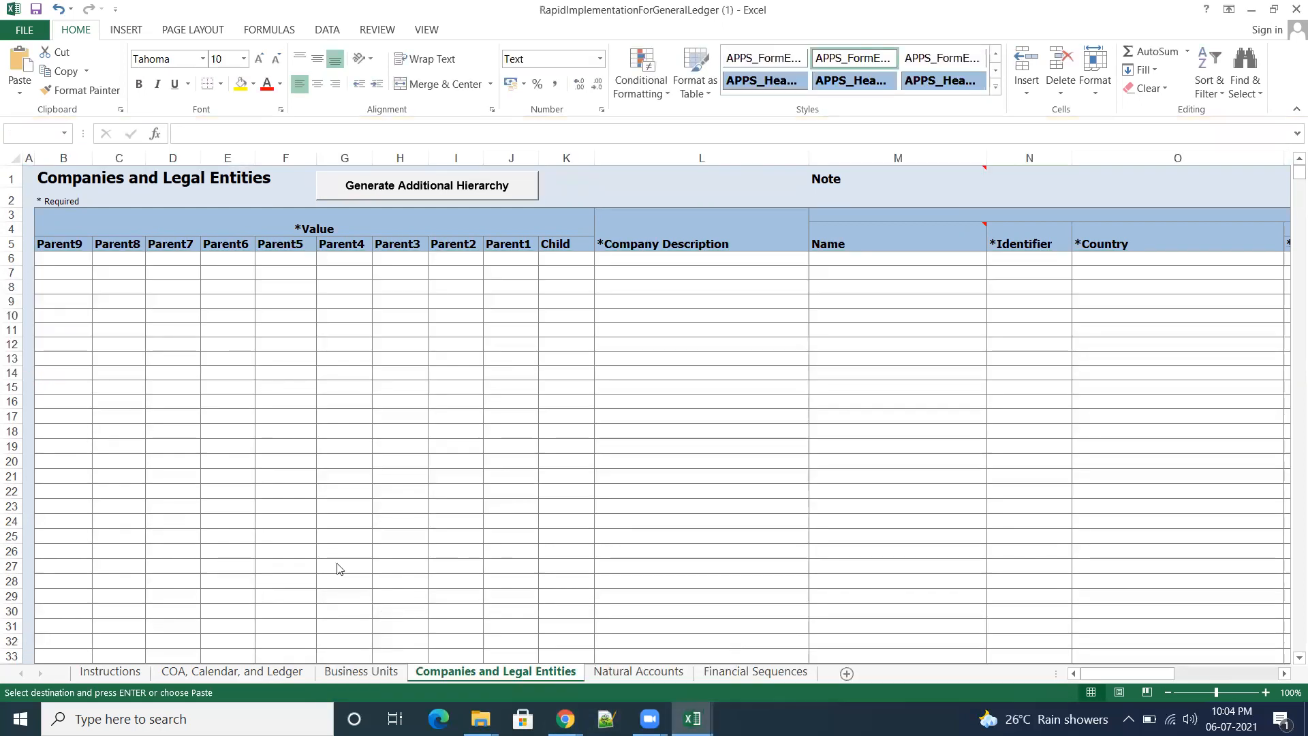
{"action": "left_click", "coordinate": [11, 257]}
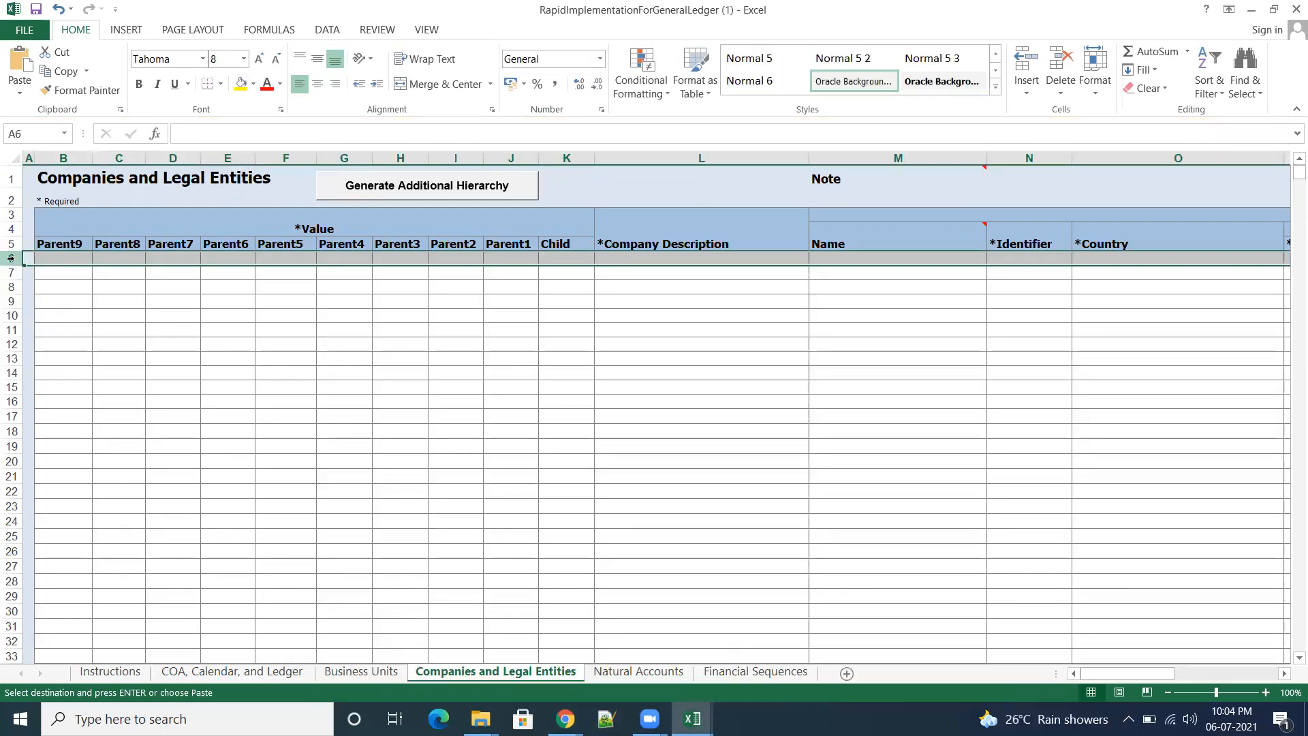
{"action": "key", "text": "ctrl+v"}
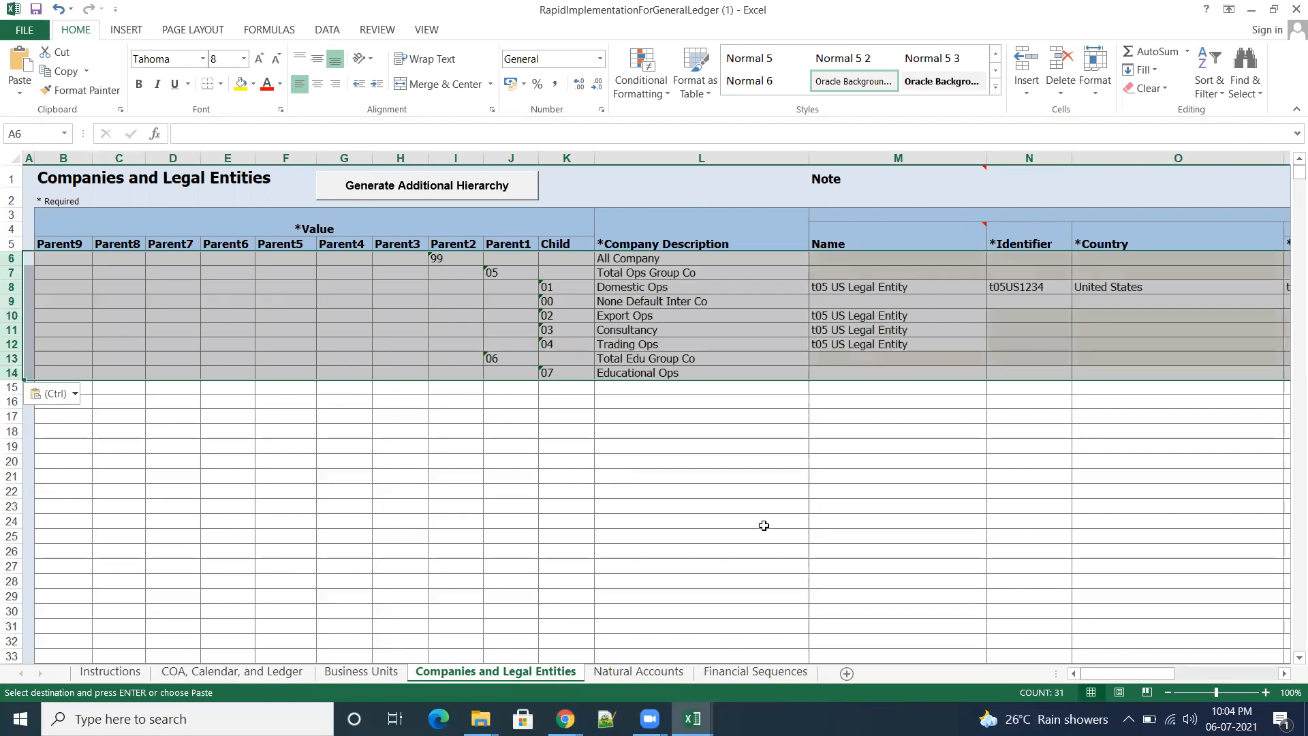
Step: Add child company value 08 with the description Non IT OPS in row 15 of the template
{"action": "left_click", "coordinate": [765, 526]}
{"action": "key", "text": "Up"}
{"action": "key", "text": "Up"}
{"action": "key", "text": "Up"}
{"action": "key", "text": "Up"}
{"action": "key", "text": "Up"}
{"action": "key", "text": "Up"}
{"action": "key", "text": "Up"}
{"action": "key", "text": "Up"}
{"action": "key", "text": "Up"}
{"action": "key", "text": "Up"}
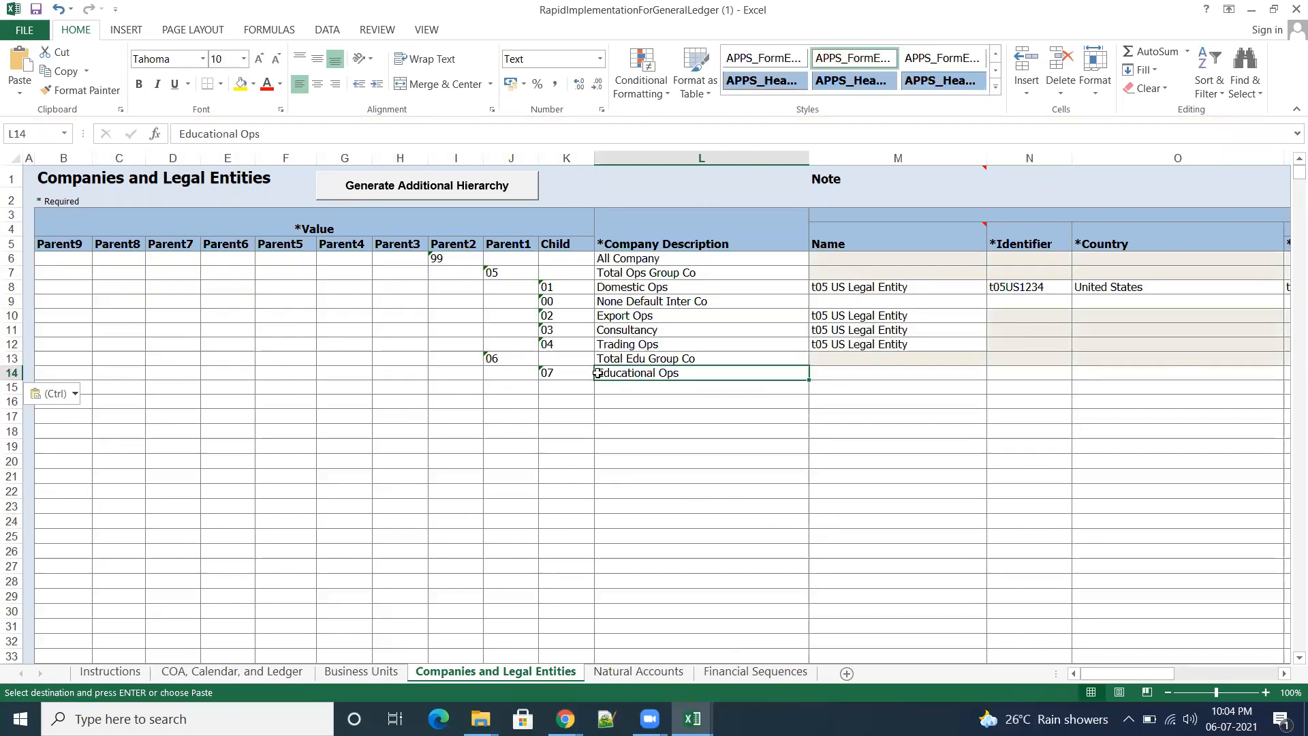
{"action": "left_click", "coordinate": [565, 390]}
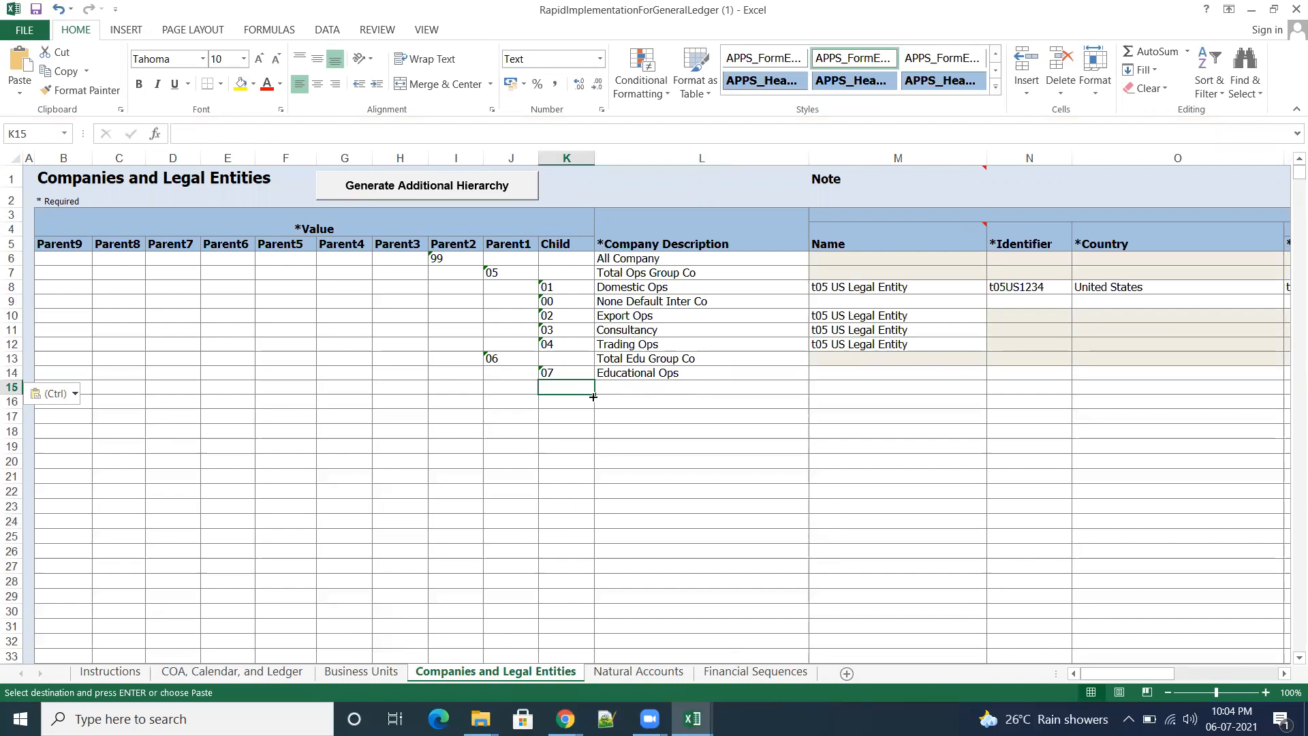
{"action": "type", "text": "08"}
{"action": "key", "text": "Tab"}
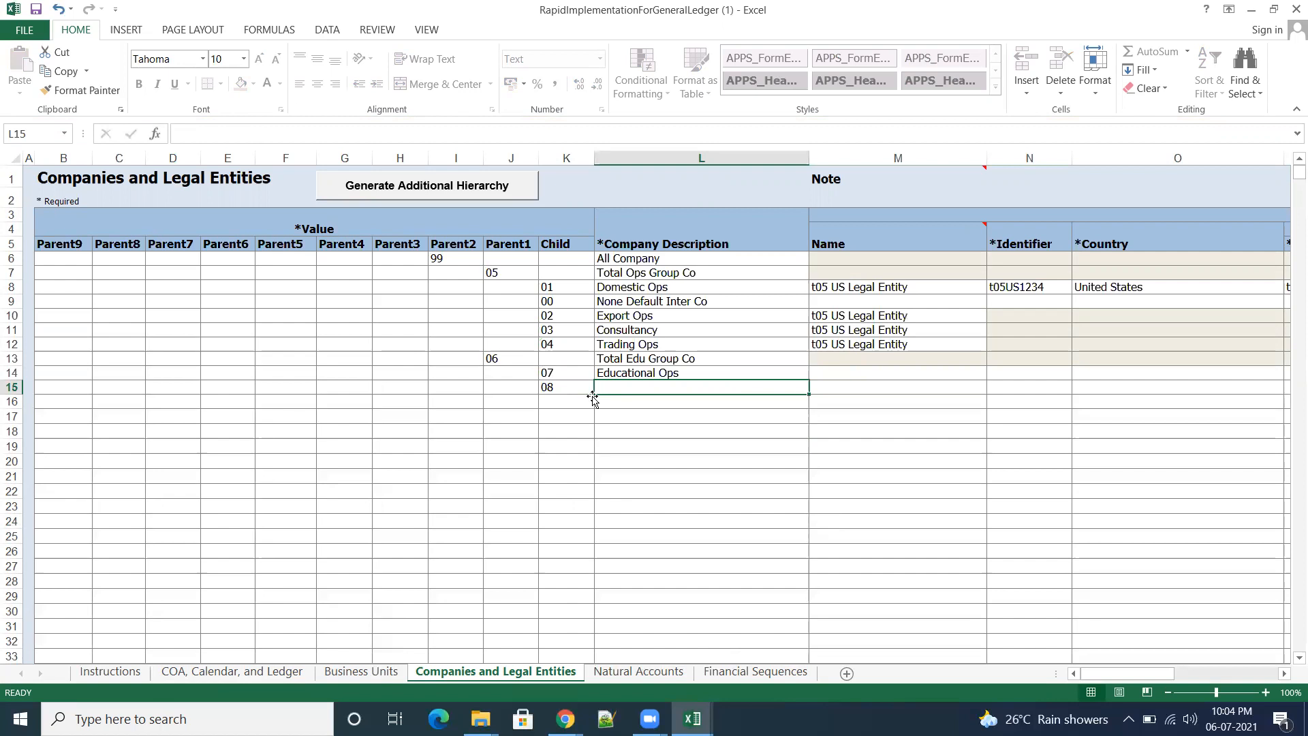
{"action": "type", "text": "N"}
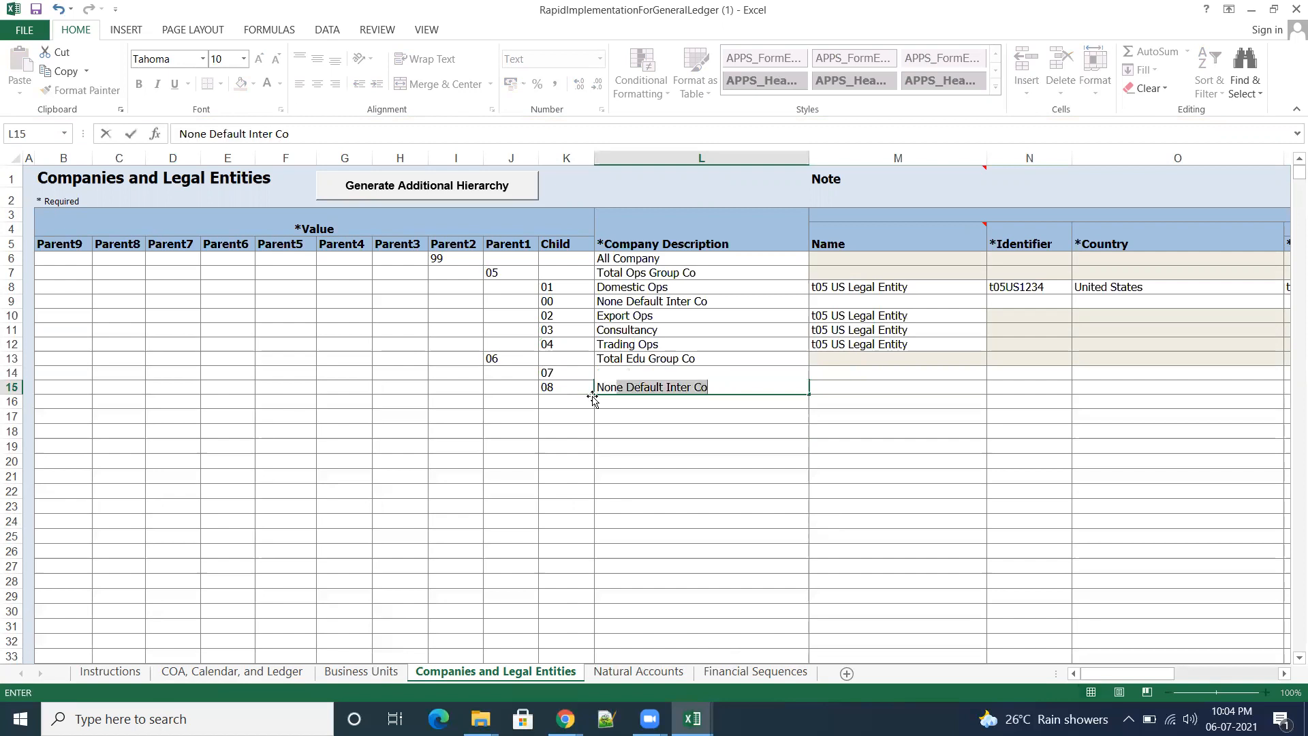
{"action": "type", "text": "on IT OPS"}
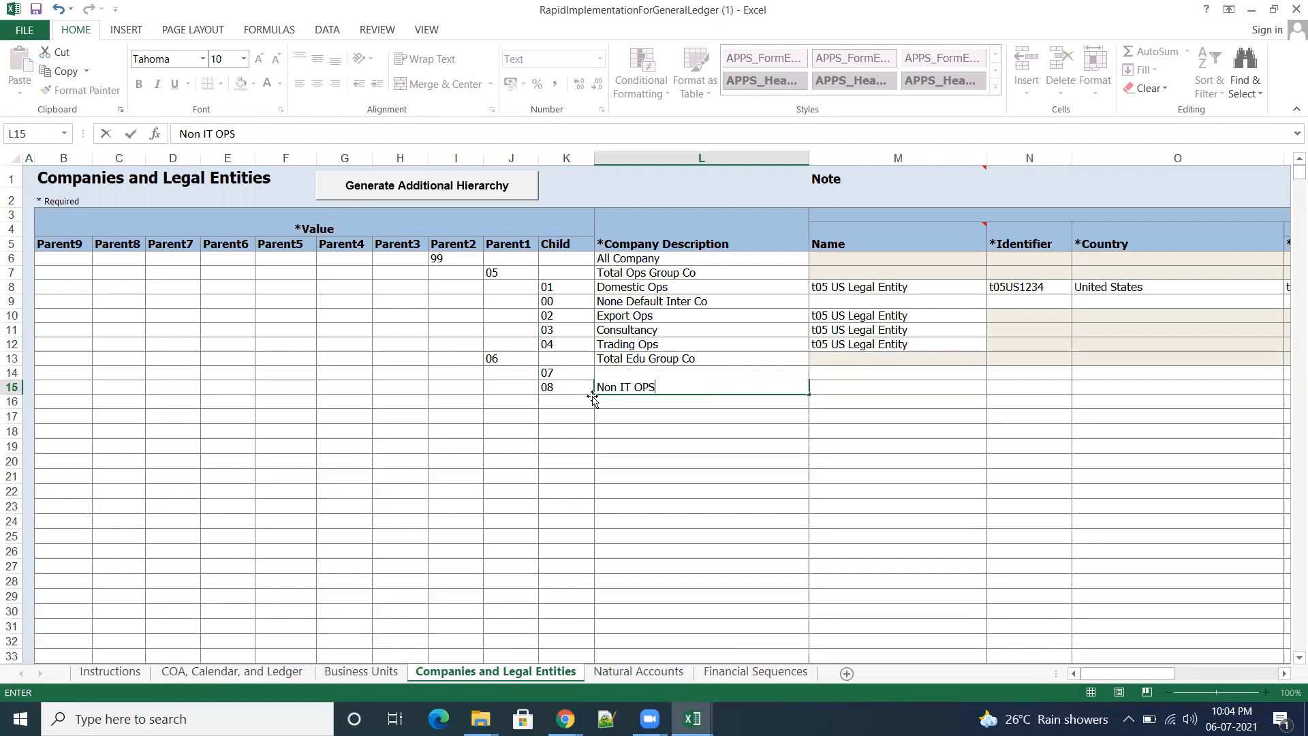
{"action": "left_click", "coordinate": [859, 472]}
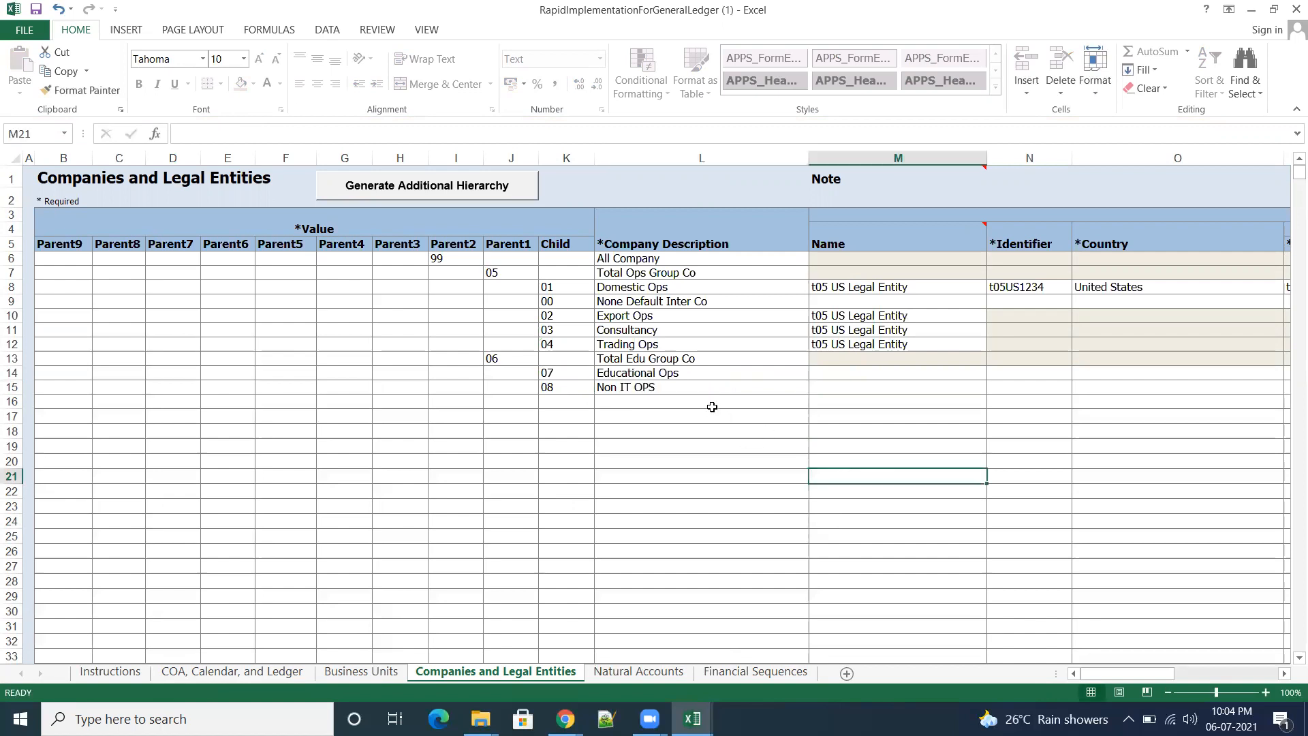
{"action": "left_click", "coordinate": [676, 388]}
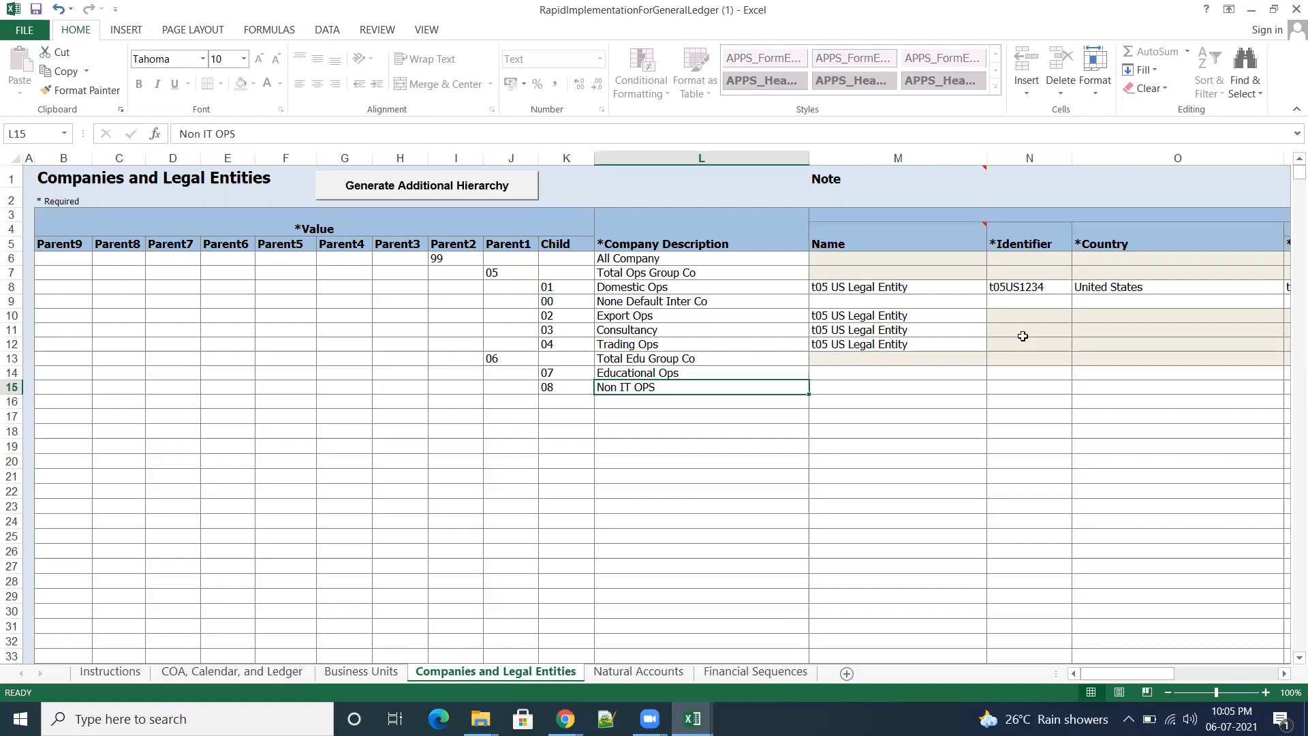
{"action": "left_click_drag", "start_coordinate": [1177, 671], "coordinate": [1024, 687]}
Step: Open the Natural Accounts sheet in both the template and the filled-in workbook
{"action": "left_click", "coordinate": [640, 675]}
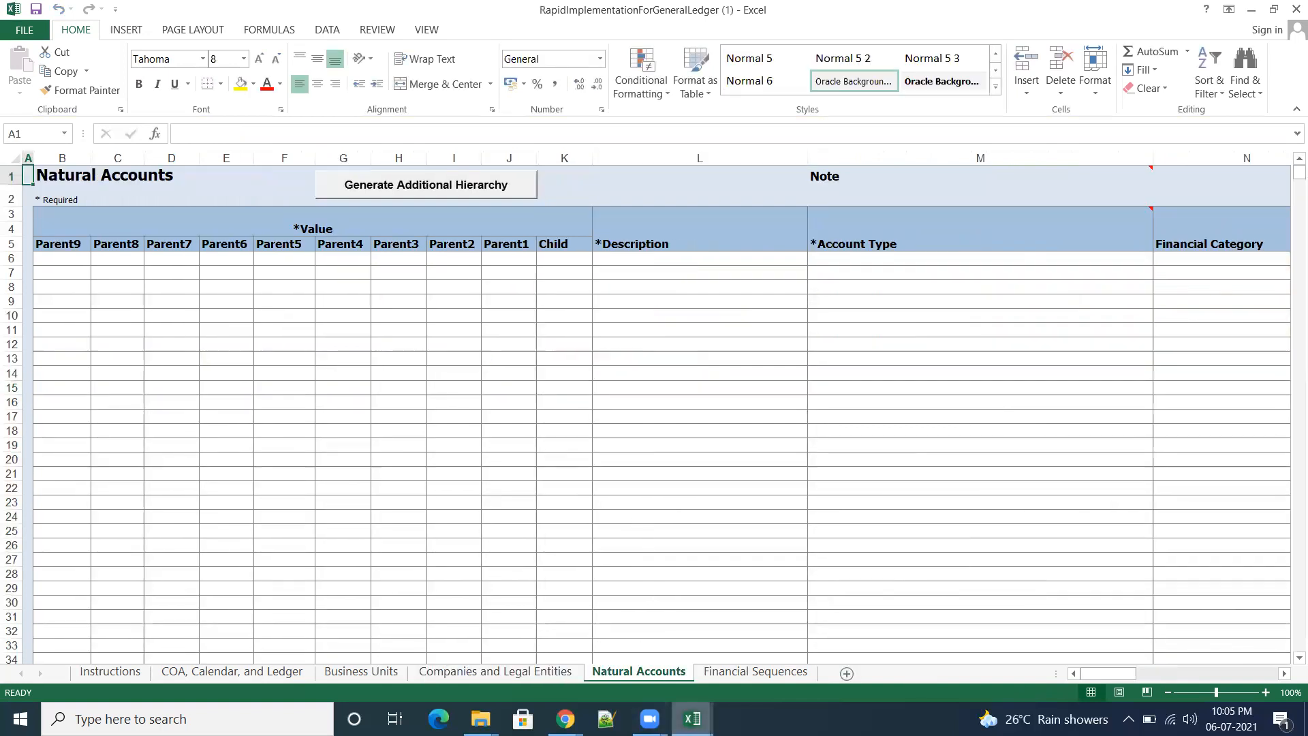
{"action": "mouse_move", "coordinate": [692, 719]}
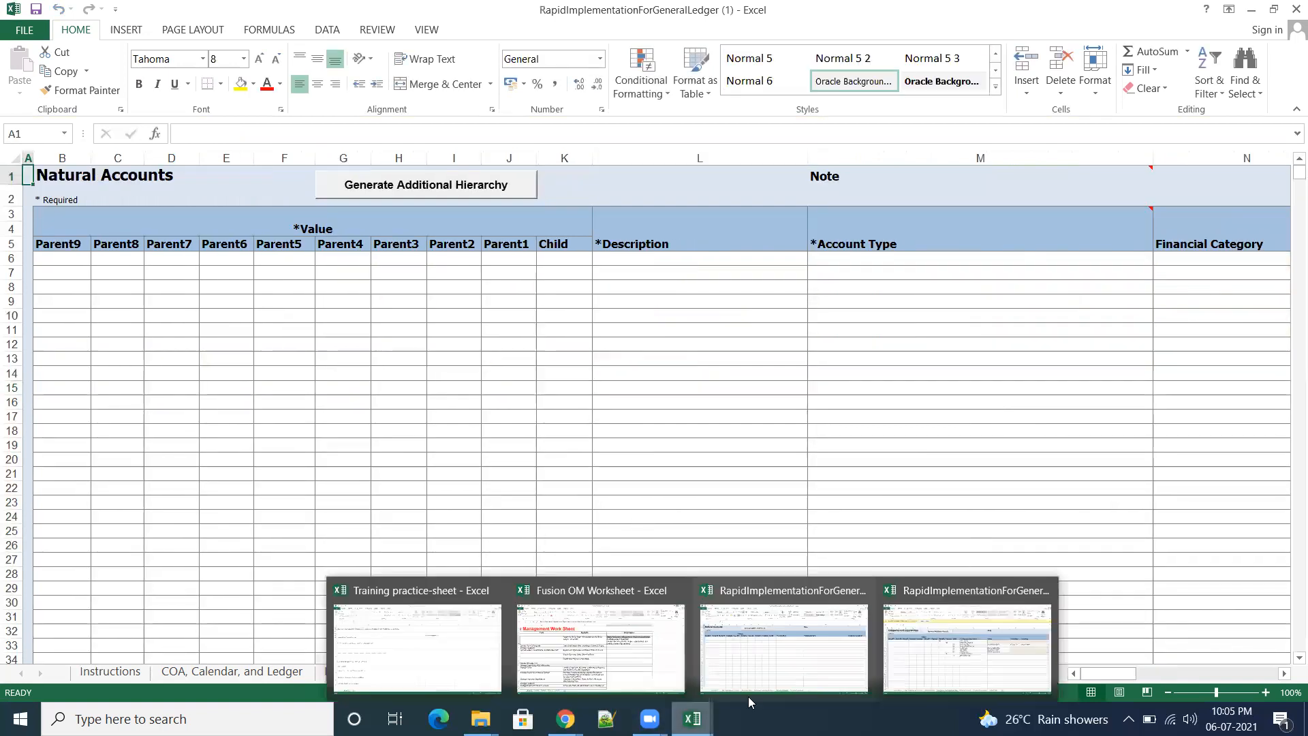
{"action": "left_click", "coordinate": [777, 673]}
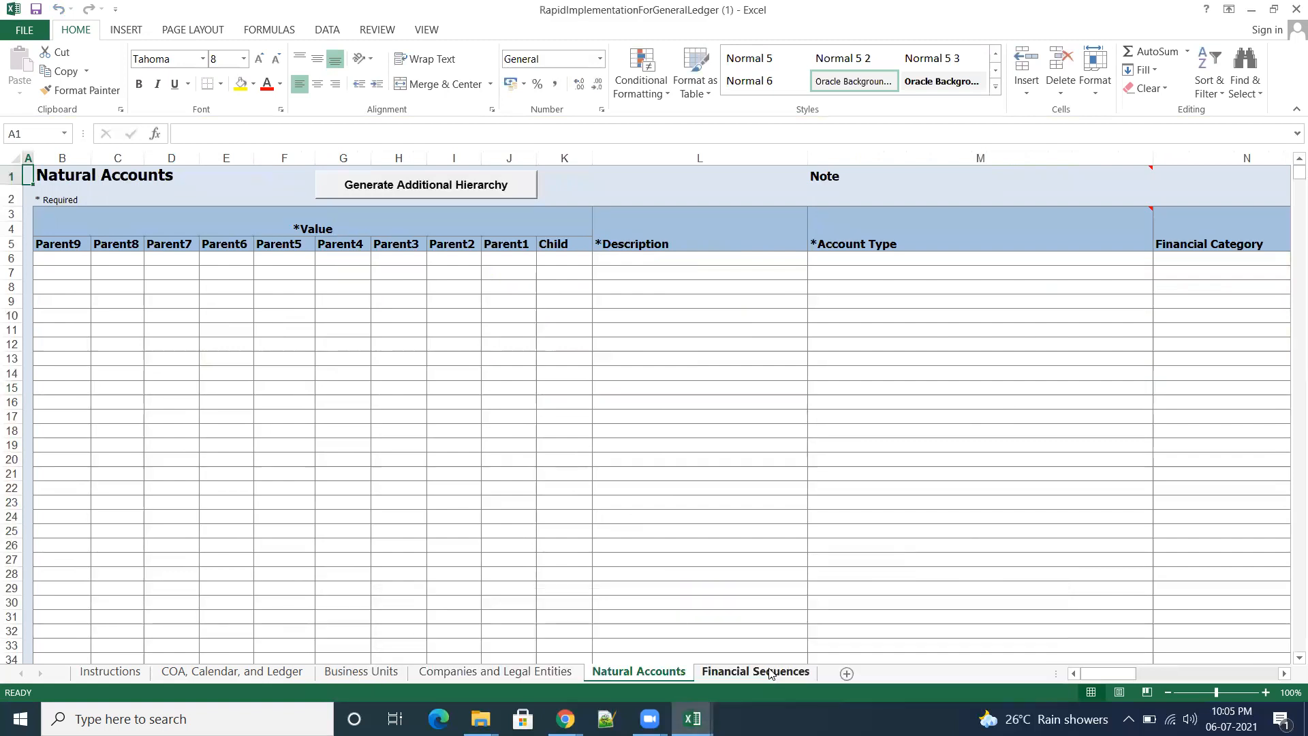
{"action": "mouse_move", "coordinate": [692, 719]}
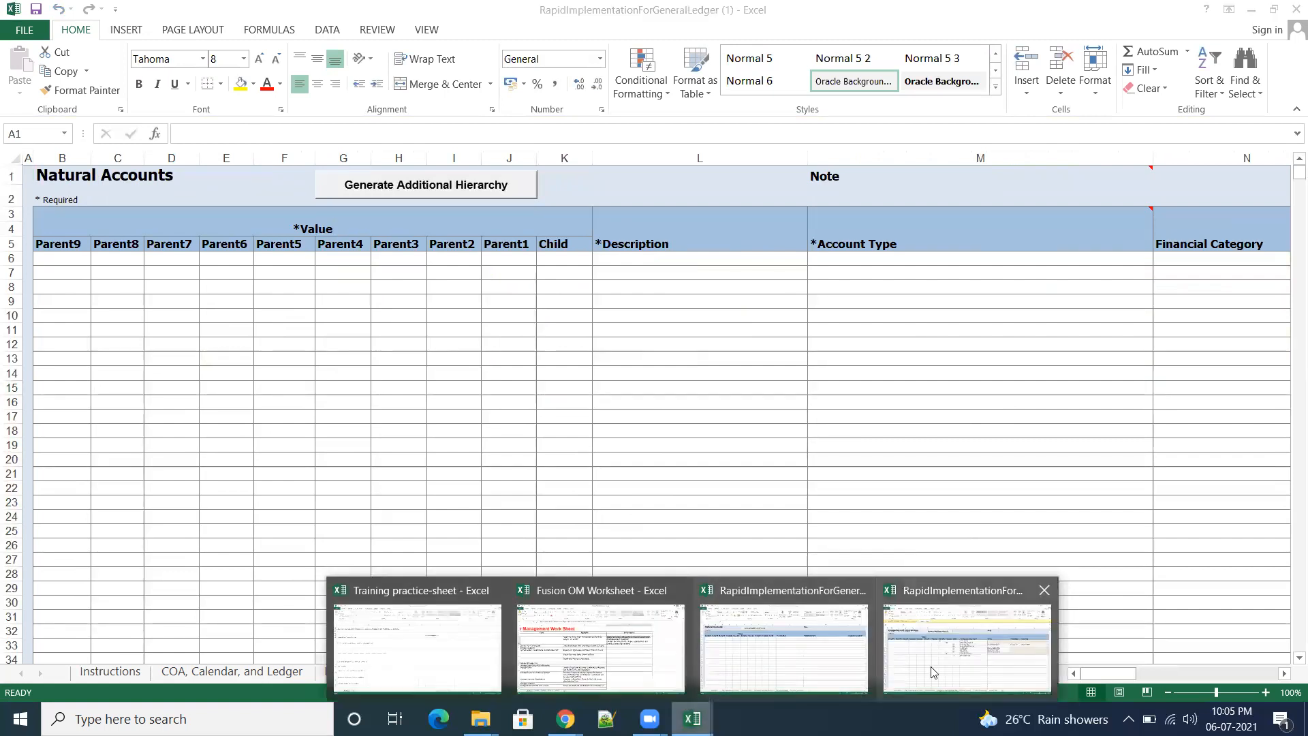
{"action": "left_click", "coordinate": [935, 673]}
{"action": "left_click", "coordinate": [639, 672]}
{"action": "scroll", "coordinate": [724, 550], "scroll_direction": "up", "scroll_amount": 1}
{"action": "scroll", "coordinate": [724, 550], "scroll_direction": "up", "scroll_amount": 20}
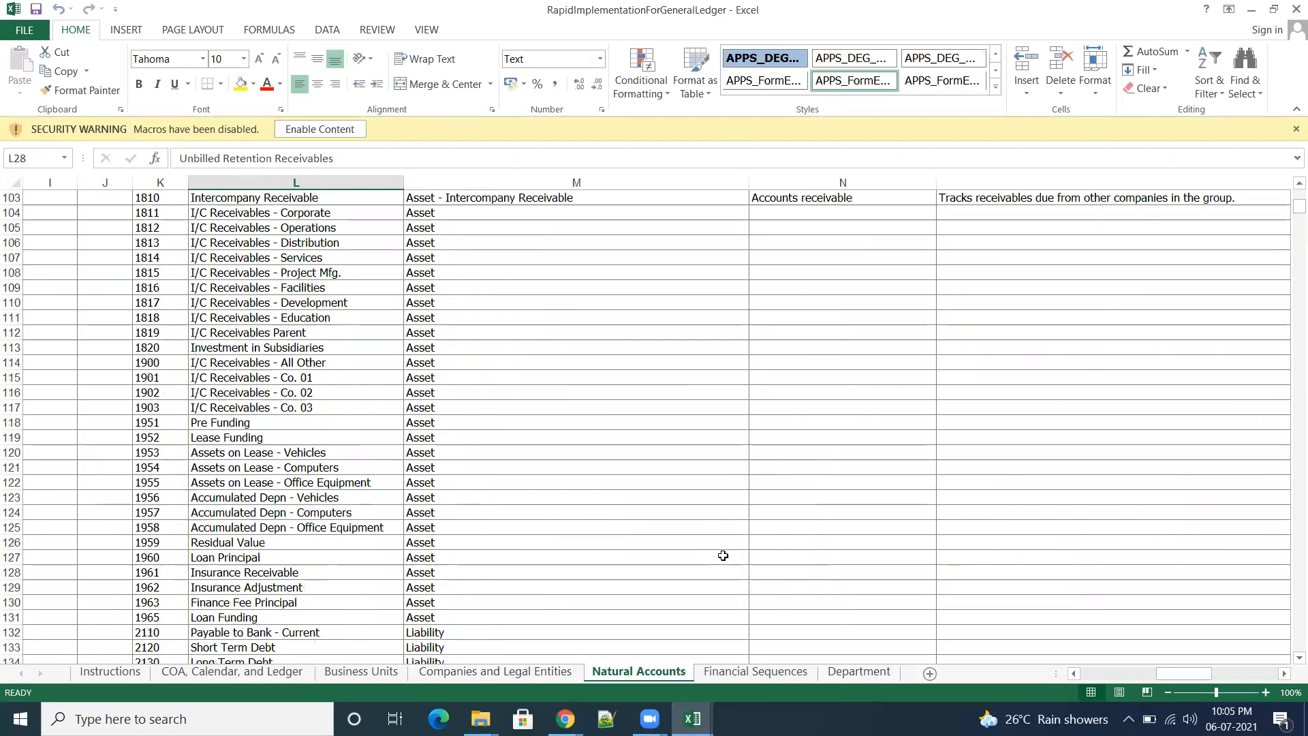
{"action": "scroll", "coordinate": [720, 557], "scroll_direction": "up", "scroll_amount": 16}
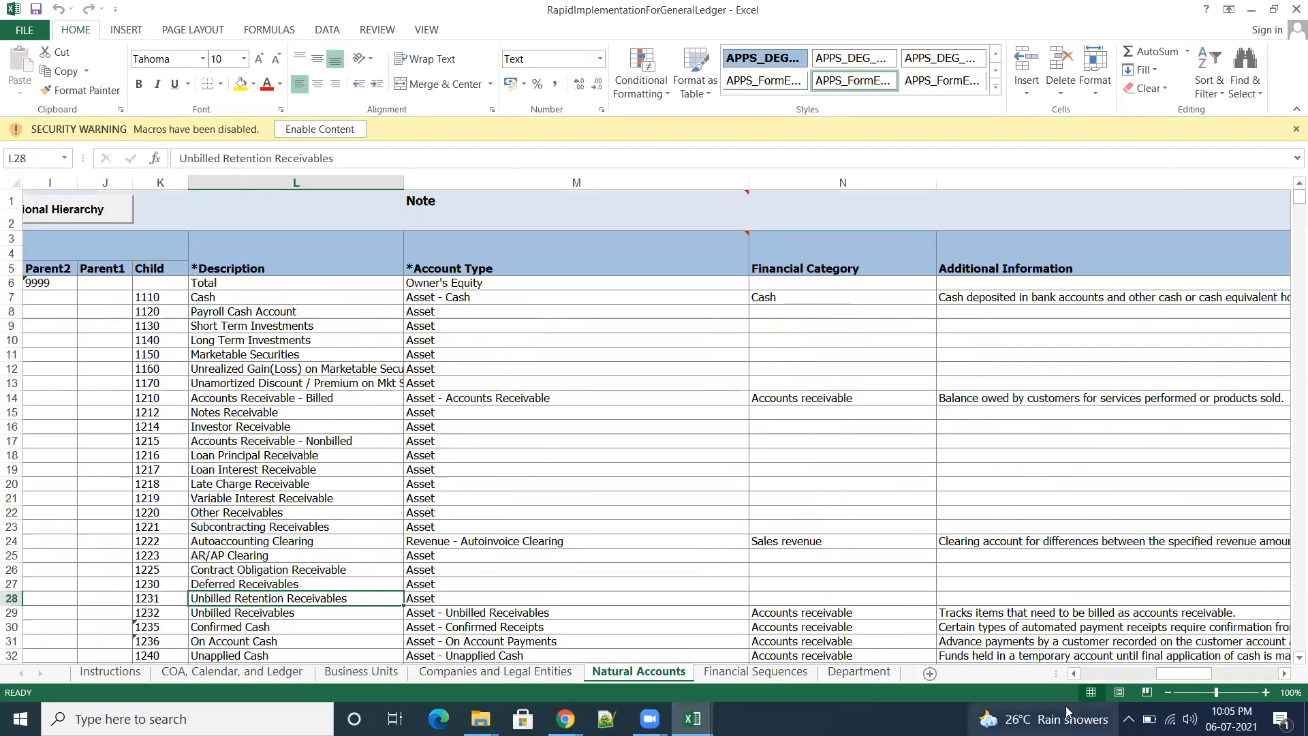
{"action": "left_click_drag", "start_coordinate": [1199, 675], "coordinate": [1094, 672]}
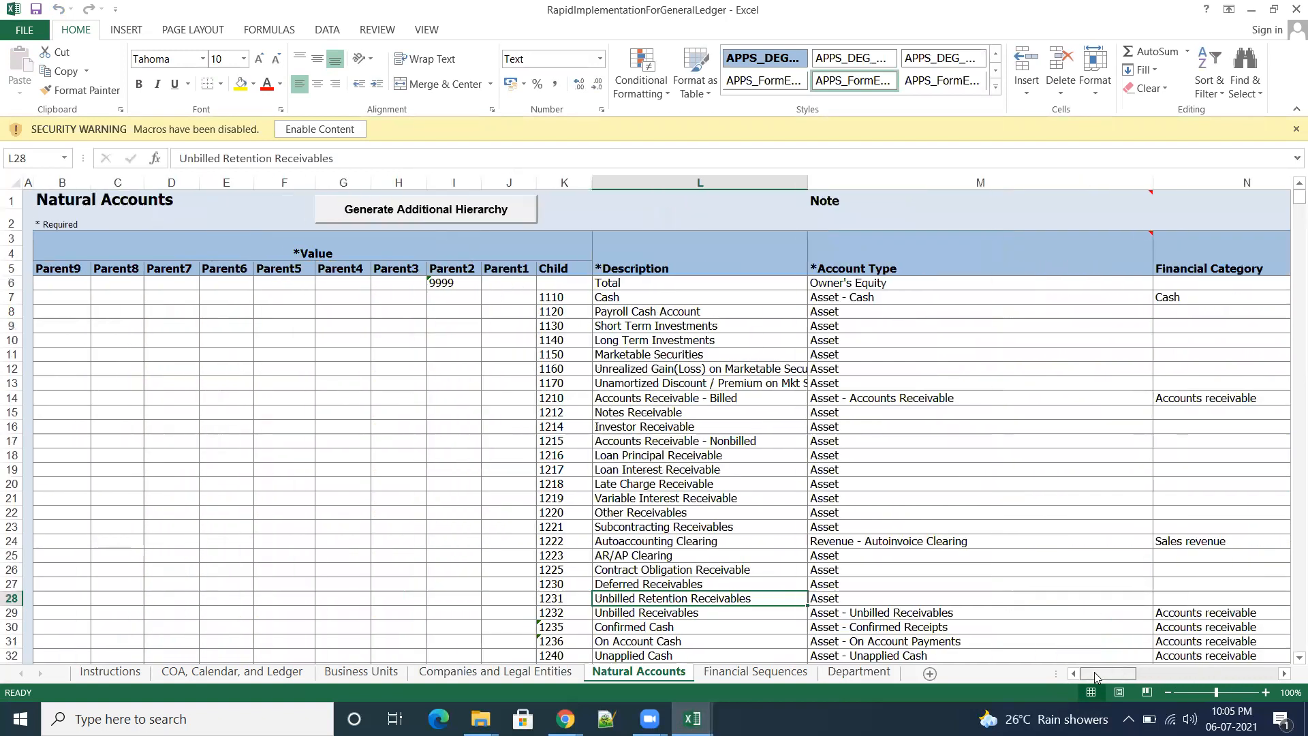
{"action": "left_click", "coordinate": [11, 283]}
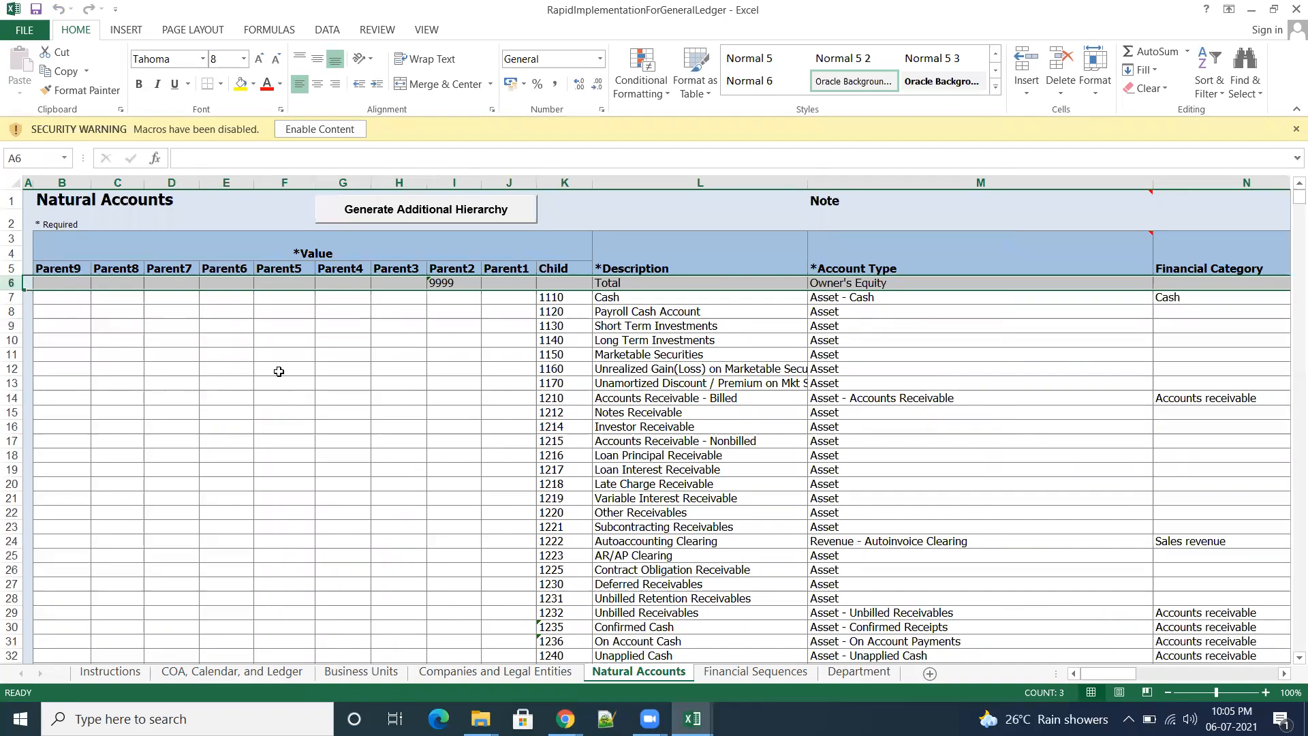
{"action": "key", "text": "shift+Down"}
{"action": "key", "text": "shift+Down"}
{"action": "key", "text": "shift+Down"}
{"action": "key", "text": "shift+Down"}
{"action": "key", "text": "shift+Down"}
{"action": "key", "text": "shift+Down"}
{"action": "key", "text": "shift+Down"}
{"action": "key", "text": "shift+Down"}
{"action": "key", "text": "shift+Down"}
{"action": "key", "text": "shift+Down"}
{"action": "key", "text": "shift+Down"}
{"action": "key", "text": "shift+Down"}
{"action": "key", "text": "shift+Down"}
{"action": "key", "text": "shift+Down"}
{"action": "key", "text": "shift+Down"}
{"action": "key", "text": "shift+Down"}
{"action": "key", "text": "shift+Down"}
{"action": "key", "text": "shift+Down"}
{"action": "key", "text": "shift+Down"}
{"action": "key", "text": "shift+Down"}
{"action": "key", "text": "shift+Down"}
{"action": "key", "text": "shift+Down"}
{"action": "key", "text": "shift+Down"}
{"action": "key", "text": "shift+Down"}
{"action": "key", "text": "shift+Down"}
{"action": "key", "text": "shift+Down"}
{"action": "key", "text": "shift+Down"}
{"action": "key", "text": "shift+Down"}
{"action": "key", "text": "shift+Down"}
{"action": "key", "text": "shift+Down"}
{"action": "key", "text": "shift+Down"}
{"action": "key", "text": "shift+Down"}
{"action": "key", "text": "shift+Down"}
{"action": "key", "text": "shift+Down"}
{"action": "key", "text": "shift+Down"}
{"action": "key", "text": "shift+Down"}
{"action": "key", "text": "shift+Down"}
{"action": "key", "text": "shift+Down"}
{"action": "key", "text": "shift+Down"}
{"action": "key", "text": "shift+Down"}
{"action": "key", "text": "shift+Down"}
{"action": "key", "text": "shift+Down"}
{"action": "key", "text": "shift+Down"}
{"action": "key", "text": "shift+Down"}
{"action": "key", "text": "shift+Down"}
{"action": "key", "text": "shift+Down"}
{"action": "key", "text": "shift+Down"}
{"action": "key", "text": "shift+Down"}
{"action": "key", "text": "shift+Down"}
{"action": "key", "text": "shift+Down"}
{"action": "key", "text": "shift+Down"}
{"action": "key", "text": "shift+Down"}
{"action": "key", "text": "shift+Down"}
{"action": "key", "text": "shift+Down"}
{"action": "key", "text": "shift+Down"}
{"action": "key", "text": "shift+Down"}
{"action": "key", "text": "shift+Down"}
{"action": "key", "text": "shift+Down"}
{"action": "key", "text": "shift+Down"}
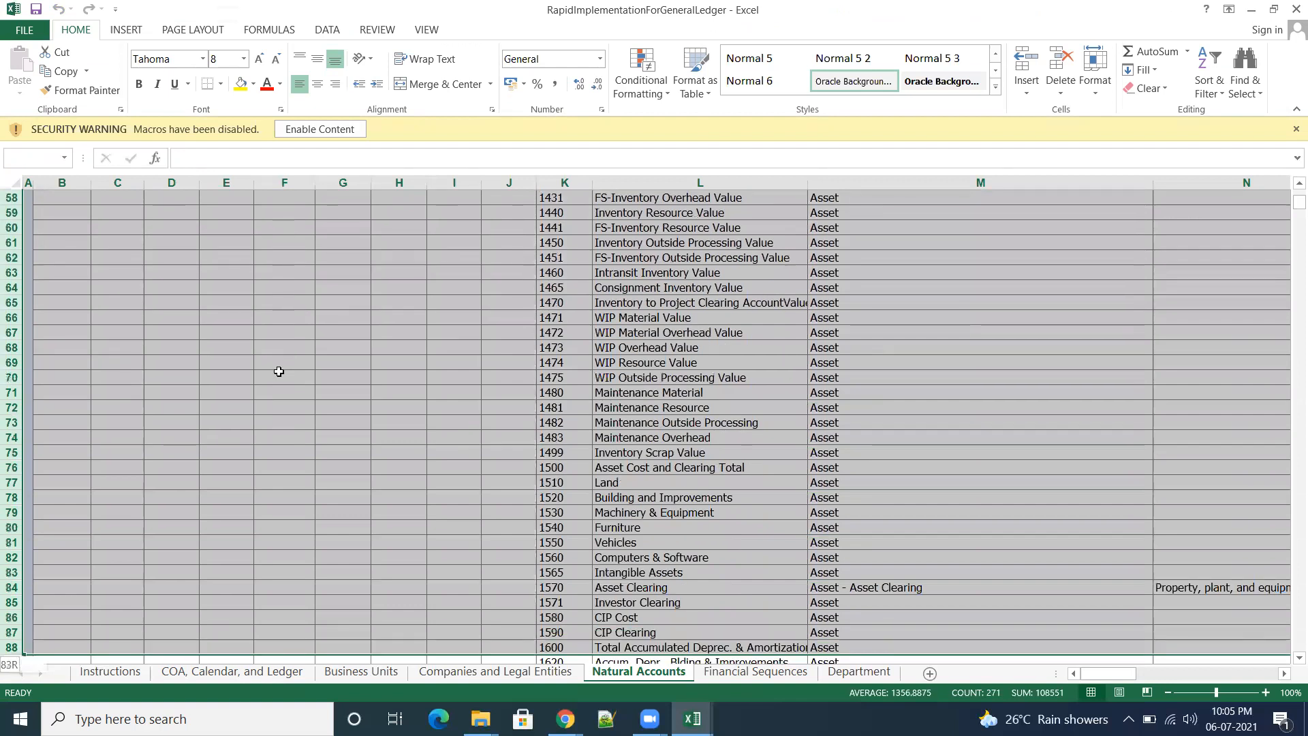
{"action": "key", "text": "ctrl+shift+Down"}
{"action": "key", "text": "shift+Up"}
{"action": "key", "text": "shift+Up"}
{"action": "key", "text": "shift+Up"}
{"action": "key", "text": "shift+Up"}
{"action": "key", "text": "shift+Up"}
{"action": "key", "text": "shift+Up"}
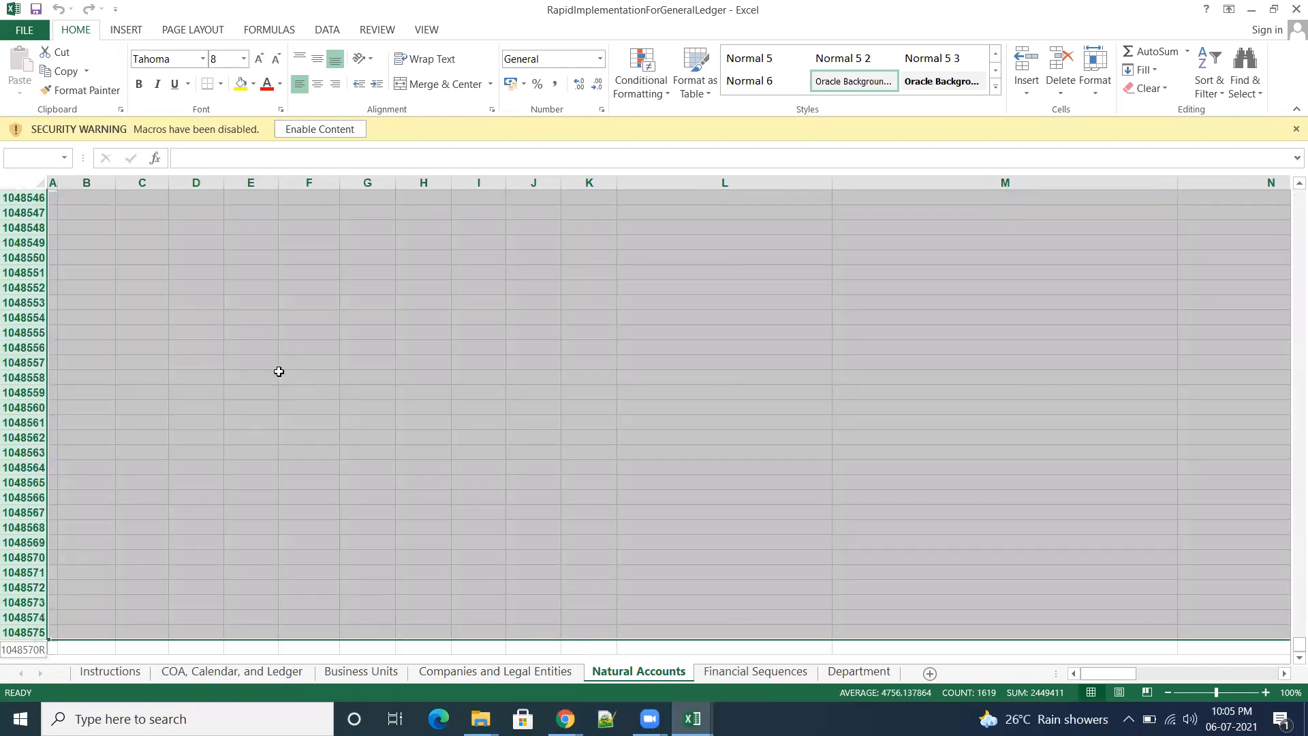
{"action": "key", "text": "shift+Up"}
{"action": "key", "text": "shift+Up"}
{"action": "key", "text": "shift+Up"}
{"action": "key", "text": "shift+Up"}
{"action": "key", "text": "shift+Up"}
{"action": "key", "text": "shift+Up"}
{"action": "key", "text": "shift+Up"}
{"action": "key", "text": "shift+Up"}
{"action": "key", "text": "shift+Up"}
{"action": "key", "text": "shift+Up"}
{"action": "key", "text": "shift+Up"}
{"action": "key", "text": "shift+Up"}
{"action": "key", "text": "shift+Up"}
{"action": "key", "text": "shift+Up"}
{"action": "key", "text": "shift+Up"}
{"action": "key", "text": "shift+Up"}
{"action": "key", "text": "shift+Up"}
{"action": "key", "text": "shift+Up"}
{"action": "key", "text": "shift+Up"}
{"action": "key", "text": "shift+Up"}
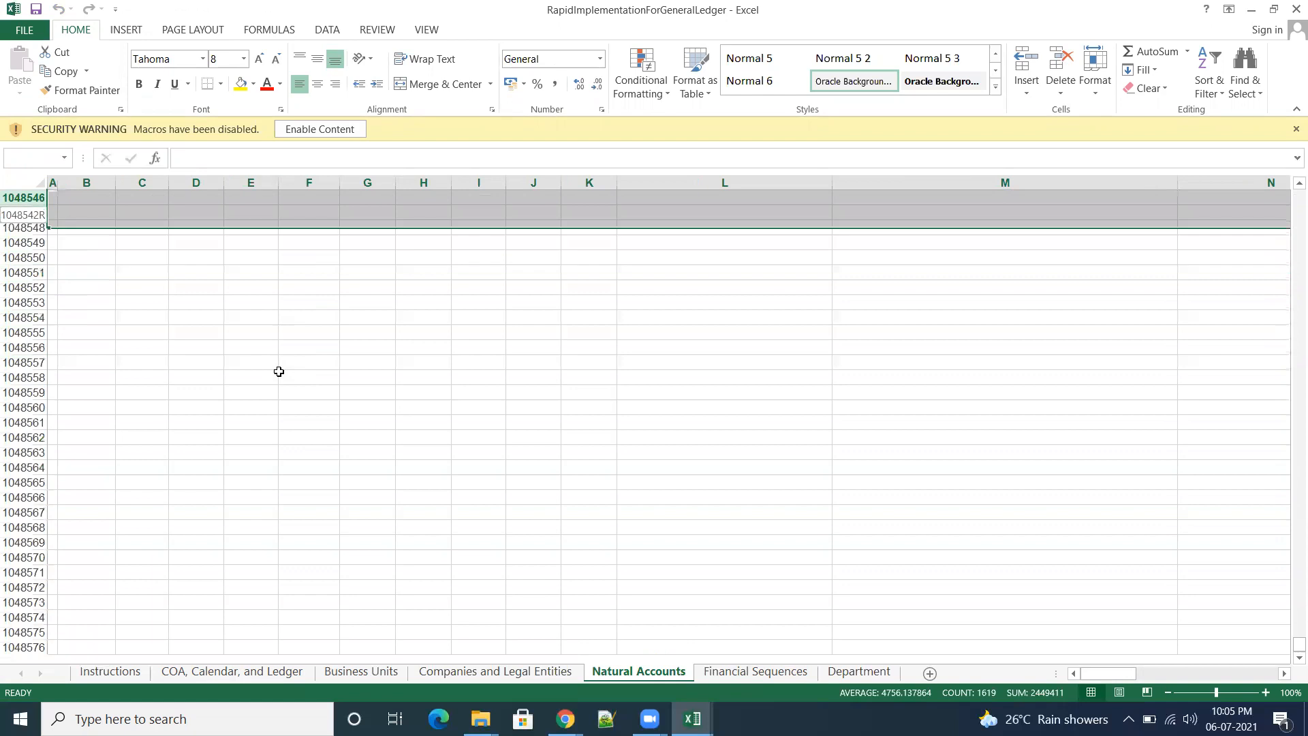
{"action": "key", "text": "shift+Up"}
{"action": "key", "text": "shift+Up"}
{"action": "key", "text": "shift+Up"}
{"action": "key", "text": "shift+Up"}
{"action": "key", "text": "shift+Up"}
{"action": "key", "text": "shift+Up"}
{"action": "key", "text": "shift+Up"}
{"action": "key", "text": "shift+Up"}
{"action": "key", "text": "shift+Up"}
{"action": "key", "text": "shift+Up"}
{"action": "key", "text": "ctrl+shift+Up"}
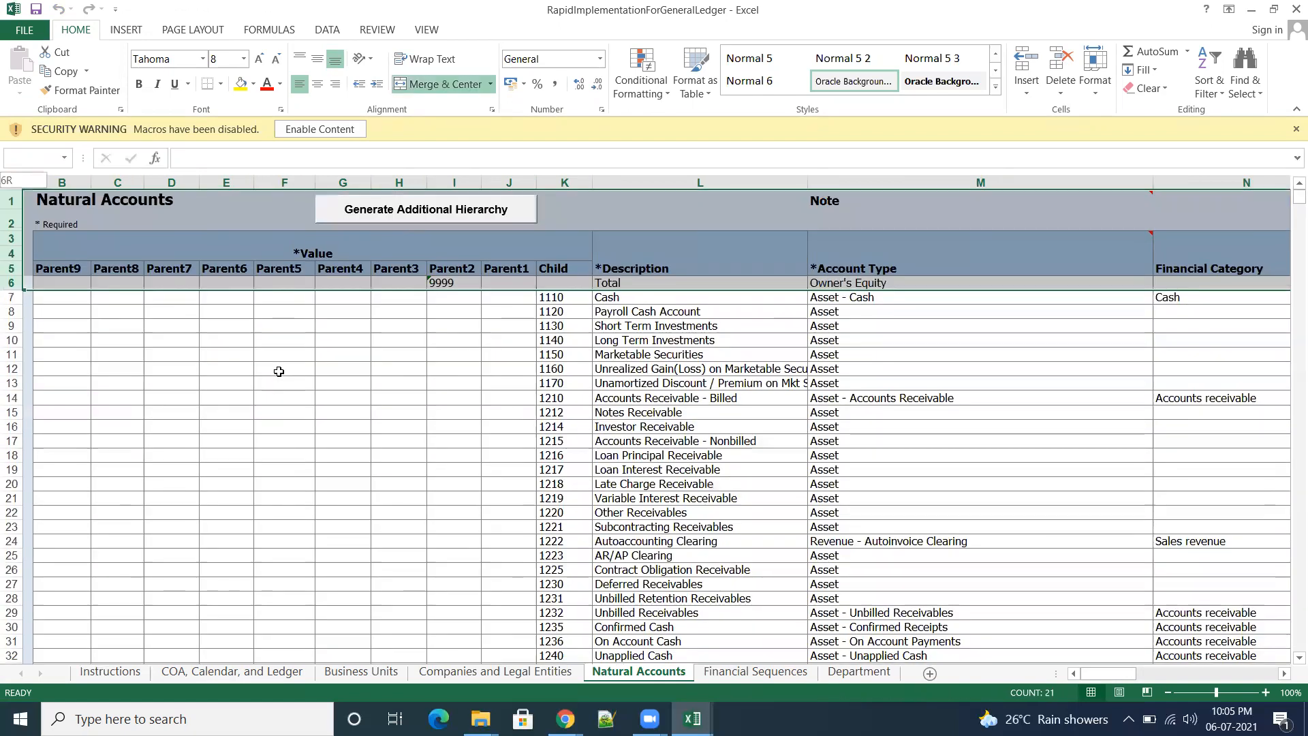
{"action": "left_click", "coordinate": [271, 455]}
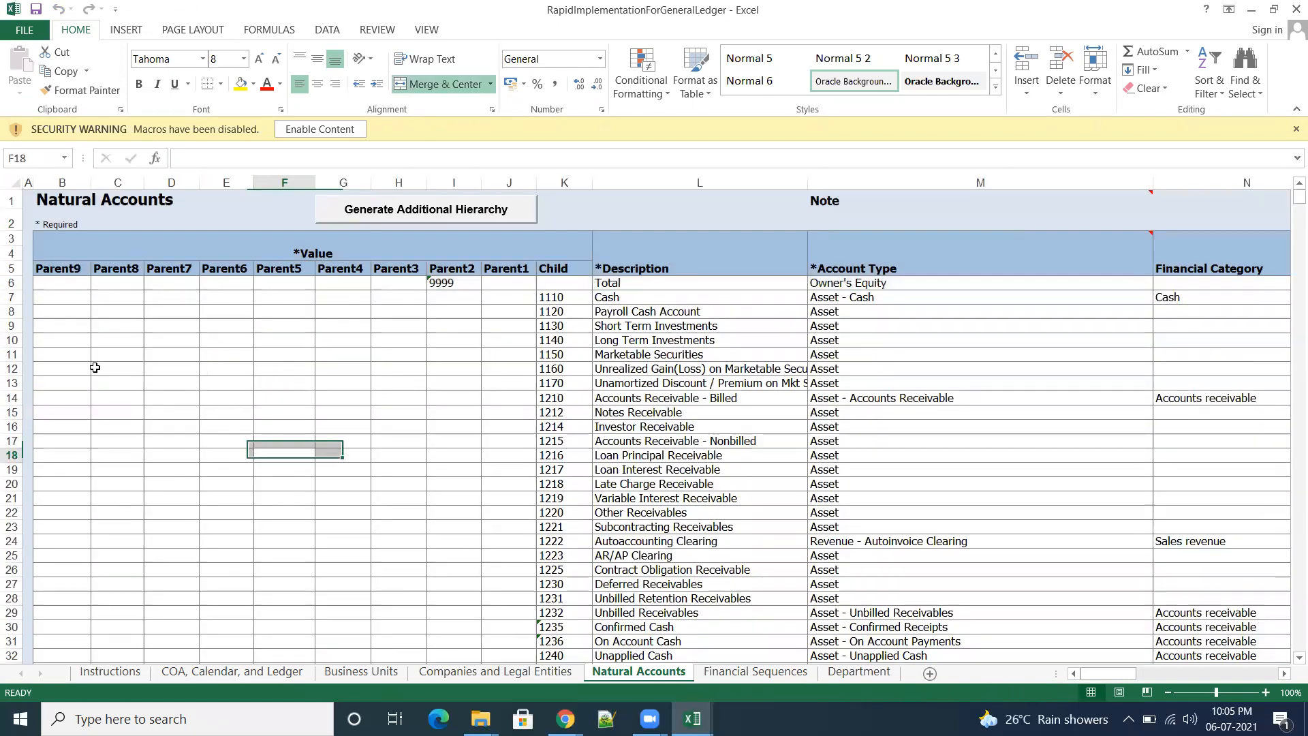
Step: Copy entire rows 6 to 526 of the filled-in Natural Accounts sheet
{"action": "left_click", "coordinate": [5, 282]}
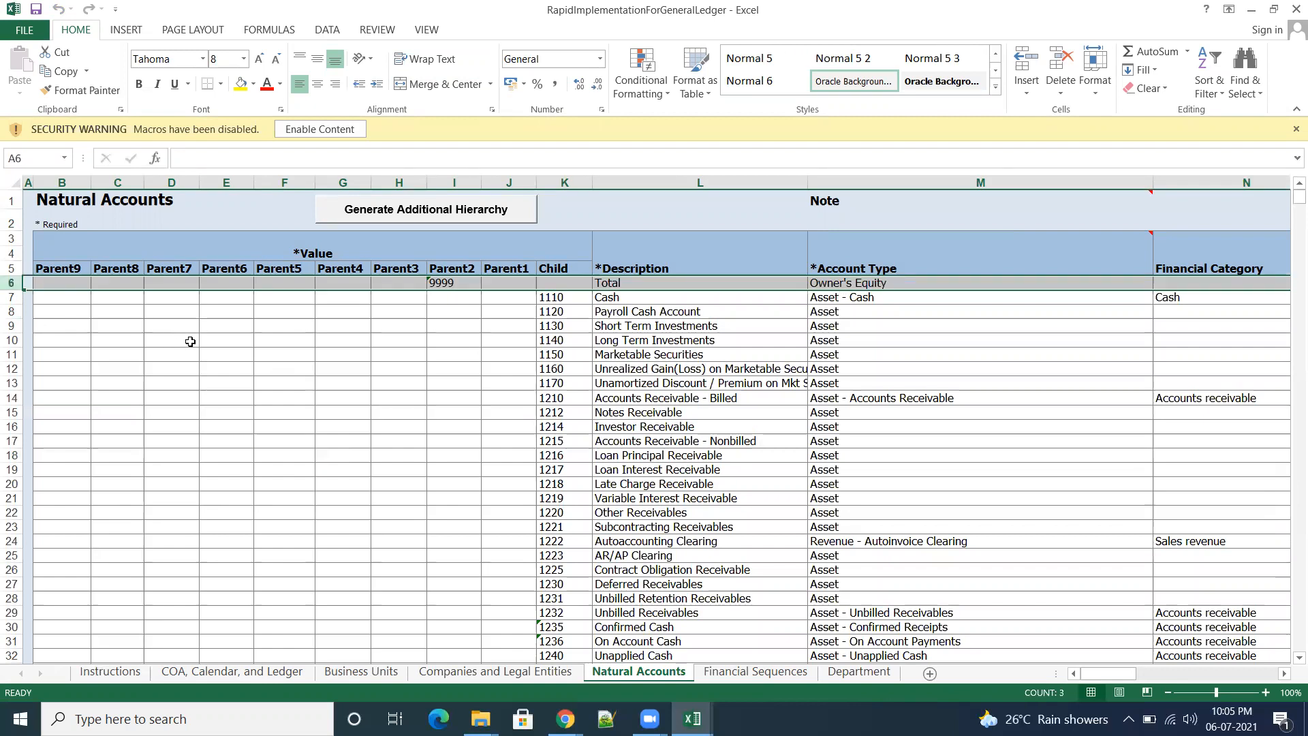
{"action": "key", "text": "shift+Down"}
{"action": "key", "text": "shift+Down"}
{"action": "key", "text": "shift+Down"}
{"action": "key", "text": "shift+Down"}
{"action": "key", "text": "shift+Down"}
{"action": "key", "text": "shift+Down"}
{"action": "key", "text": "shift+Down"}
{"action": "key", "text": "shift+Down"}
{"action": "key", "text": "shift+Down"}
{"action": "key", "text": "shift+Down"}
{"action": "key", "text": "shift+Down"}
{"action": "key", "text": "shift+Down"}
{"action": "key", "text": "shift+Down"}
{"action": "key", "text": "shift+Down"}
{"action": "key", "text": "shift+Down"}
{"action": "key", "text": "shift+Down"}
{"action": "key", "text": "shift+Down"}
{"action": "key", "text": "shift+Down"}
{"action": "key", "text": "shift+Down"}
{"action": "key", "text": "shift+Down"}
{"action": "key", "text": "shift+Down"}
{"action": "key", "text": "shift+Down"}
{"action": "key", "text": "shift+Down"}
{"action": "key", "text": "shift+Down"}
{"action": "key", "text": "shift+Down"}
{"action": "key", "text": "shift+Down"}
{"action": "key", "text": "shift+Down"}
{"action": "key", "text": "shift+Down"}
{"action": "key", "text": "shift+Down"}
{"action": "key", "text": "shift+Down"}
{"action": "key", "text": "shift+Down"}
{"action": "key", "text": "shift+Down"}
{"action": "key", "text": "shift+Down"}
{"action": "key", "text": "shift+Down"}
{"action": "key", "text": "shift+Down"}
{"action": "key", "text": "shift+Down"}
{"action": "key", "text": "shift+Down"}
{"action": "key", "text": "shift+Down"}
{"action": "key", "text": "shift+Down"}
{"action": "key", "text": "shift+Down"}
{"action": "key", "text": "shift+Down"}
{"action": "key", "text": "shift+Down"}
{"action": "key", "text": "shift+Down"}
{"action": "key", "text": "shift+Down"}
{"action": "key", "text": "shift+Down"}
{"action": "key", "text": "shift+Down"}
{"action": "key", "text": "shift+Down"}
{"action": "key", "text": "shift+Down"}
{"action": "key", "text": "shift+Down"}
{"action": "key", "text": "shift+Down"}
{"action": "key", "text": "shift+Down"}
{"action": "key", "text": "shift+Down"}
{"action": "key", "text": "shift+Down"}
{"action": "key", "text": "shift+Down"}
{"action": "key", "text": "shift+Down"}
{"action": "key", "text": "shift+Down"}
{"action": "key", "text": "shift+Down"}
{"action": "key", "text": "shift+Down"}
{"action": "key", "text": "shift+Down"}
{"action": "key", "text": "shift+Down"}
{"action": "key", "text": "shift+Down"}
{"action": "key", "text": "shift+Down"}
{"action": "key", "text": "shift+Down"}
{"action": "key", "text": "shift+Down"}
{"action": "key", "text": "shift+Down"}
{"action": "key", "text": "shift+Down"}
{"action": "key", "text": "shift+Down"}
{"action": "key", "text": "shift+Down"}
{"action": "key", "text": "shift+Down"}
{"action": "key", "text": "shift+Down"}
{"action": "key", "text": "shift+Down"}
{"action": "key", "text": "shift+Down"}
{"action": "key", "text": "shift+Down"}
{"action": "key", "text": "shift+Down"}
{"action": "key", "text": "shift+Down"}
{"action": "key", "text": "shift+Down"}
{"action": "key", "text": "shift+Down"}
{"action": "key", "text": "shift+Down"}
{"action": "key", "text": "shift+Down"}
{"action": "key", "text": "shift+Down"}
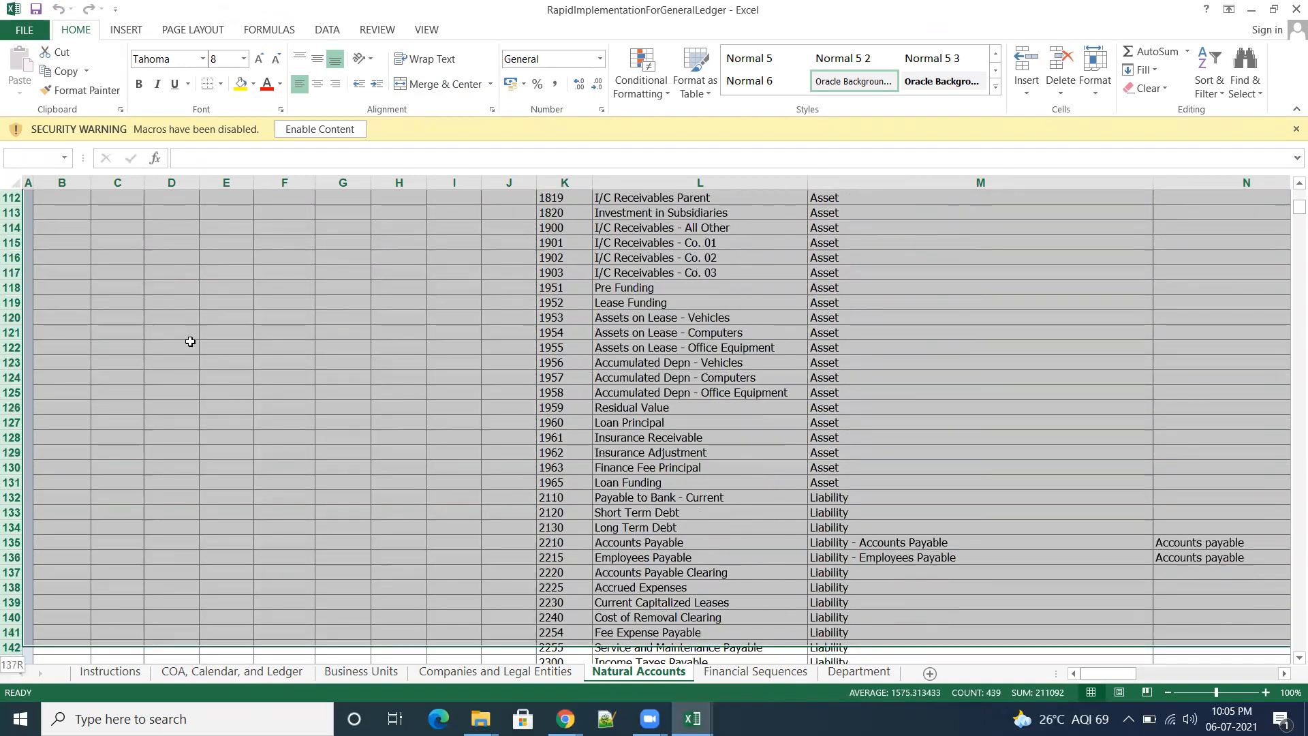
{"action": "key", "text": "shift+Down"}
{"action": "key", "text": "shift+Down"}
{"action": "key", "text": "shift+Down"}
{"action": "key", "text": "shift+Down"}
{"action": "key", "text": "shift+Down"}
{"action": "key", "text": "shift+Down"}
{"action": "key", "text": "shift+Down"}
{"action": "key", "text": "shift+Down"}
{"action": "key", "text": "shift+Down"}
{"action": "key", "text": "shift+Down"}
{"action": "key", "text": "shift+Down"}
{"action": "key", "text": "shift+Down"}
{"action": "key", "text": "shift+Down"}
{"action": "key", "text": "shift+Down"}
{"action": "key", "text": "shift+Down"}
{"action": "key", "text": "shift+Down"}
{"action": "key", "text": "shift+Down"}
{"action": "key", "text": "shift+Down"}
{"action": "key", "text": "shift+Down"}
{"action": "key", "text": "shift+Down"}
{"action": "key", "text": "shift+Down"}
{"action": "key", "text": "shift+Down"}
{"action": "key", "text": "shift+Down"}
{"action": "key", "text": "shift+Down"}
{"action": "key", "text": "shift+Down"}
{"action": "key", "text": "shift+Down"}
{"action": "key", "text": "shift+Down"}
{"action": "key", "text": "shift+Down"}
{"action": "key", "text": "shift+Down"}
{"action": "key", "text": "shift+Down"}
{"action": "key", "text": "shift+Down"}
{"action": "key", "text": "shift+Down"}
{"action": "key", "text": "shift+Down"}
{"action": "key", "text": "shift+Down"}
{"action": "key", "text": "shift+Down"}
{"action": "key", "text": "shift+Down"}
{"action": "key", "text": "shift+Down"}
{"action": "key", "text": "shift+Down"}
{"action": "key", "text": "shift+Down"}
{"action": "key", "text": "shift+Down"}
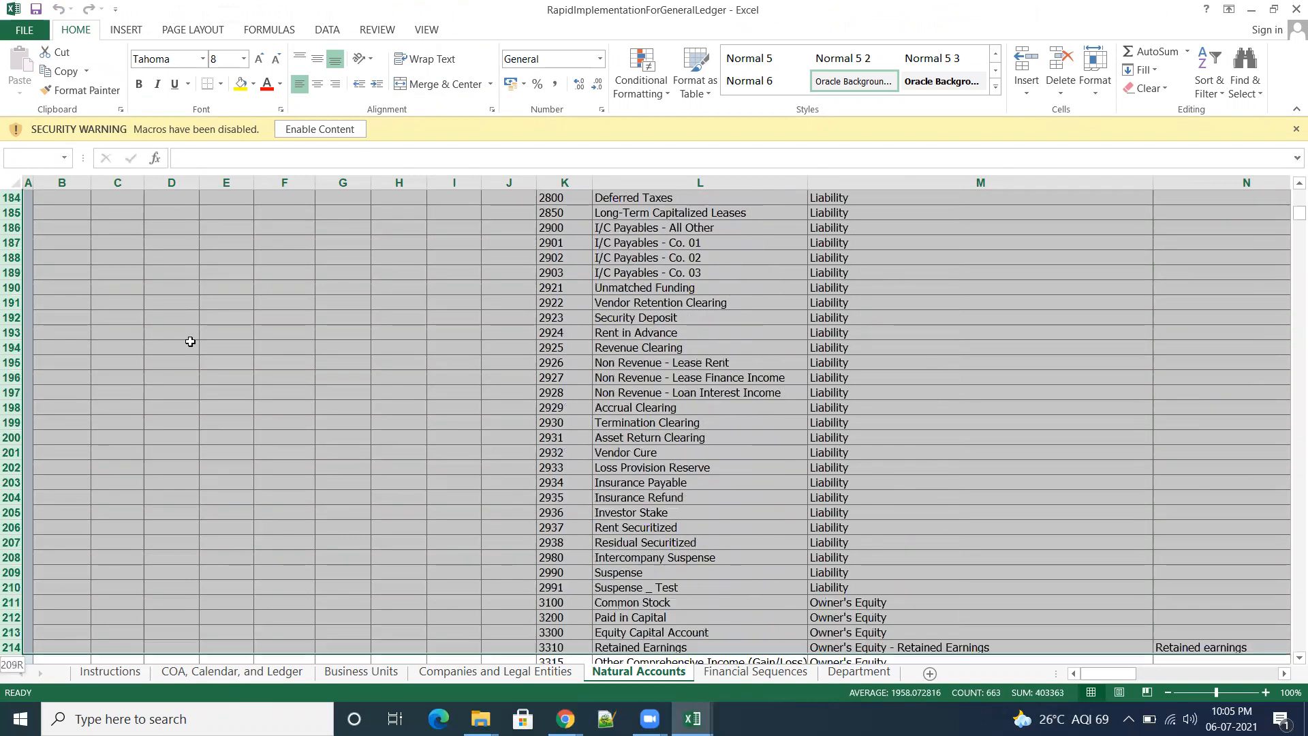
{"action": "key", "text": "shift+Down"}
{"action": "key", "text": "shift+Down"}
{"action": "key", "text": "shift+Down"}
{"action": "key", "text": "shift+Down"}
{"action": "key", "text": "shift+Down"}
{"action": "key", "text": "shift+Down"}
{"action": "key", "text": "shift+Down"}
{"action": "key", "text": "shift+Down"}
{"action": "key", "text": "shift+Down"}
{"action": "key", "text": "shift+Down"}
{"action": "key", "text": "shift+Down"}
{"action": "key", "text": "shift+Down"}
{"action": "key", "text": "shift+Down"}
{"action": "key", "text": "shift+Down"}
{"action": "key", "text": "shift+Down"}
{"action": "key", "text": "shift+Down"}
{"action": "key", "text": "shift+Down"}
{"action": "key", "text": "shift+Down"}
{"action": "key", "text": "shift+Down"}
{"action": "key", "text": "shift+Down"}
{"action": "key", "text": "shift+Down"}
{"action": "key", "text": "shift+Down"}
{"action": "key", "text": "shift+Down"}
{"action": "key", "text": "shift+Down"}
{"action": "key", "text": "shift+Down"}
{"action": "key", "text": "shift+Down"}
{"action": "key", "text": "shift+Down"}
{"action": "key", "text": "shift+Down"}
{"action": "key", "text": "shift+Down"}
{"action": "key", "text": "shift+Down"}
{"action": "key", "text": "shift+Down"}
{"action": "key", "text": "shift+Down"}
{"action": "key", "text": "shift+Down"}
{"action": "key", "text": "shift+Down"}
{"action": "key", "text": "shift+Down"}
{"action": "key", "text": "shift+Down"}
{"action": "key", "text": "shift+Down"}
{"action": "key", "text": "shift+Down"}
{"action": "key", "text": "shift+Down"}
{"action": "key", "text": "shift+Down"}
{"action": "key", "text": "shift+Down"}
{"action": "key", "text": "shift+Down"}
{"action": "key", "text": "shift+Down"}
{"action": "key", "text": "shift+Down"}
{"action": "key", "text": "shift+Down"}
{"action": "key", "text": "shift+Down"}
{"action": "key", "text": "shift+Down"}
{"action": "key", "text": "shift+Down"}
{"action": "key", "text": "shift+Down"}
{"action": "key", "text": "shift+Down"}
{"action": "key", "text": "shift+Down"}
{"action": "key", "text": "shift+Down"}
{"action": "key", "text": "shift+Down"}
{"action": "key", "text": "shift+Down"}
{"action": "key", "text": "shift+Down"}
{"action": "key", "text": "shift+Down"}
{"action": "key", "text": "shift+Down"}
{"action": "key", "text": "shift+Down"}
{"action": "key", "text": "shift+Down"}
{"action": "key", "text": "shift+Down"}
{"action": "key", "text": "shift+Down"}
{"action": "key", "text": "shift+Down"}
{"action": "key", "text": "shift+Down"}
{"action": "key", "text": "shift+Down"}
{"action": "key", "text": "shift+Down"}
{"action": "key", "text": "shift+Down"}
{"action": "key", "text": "shift+Down"}
{"action": "key", "text": "shift+Down"}
{"action": "key", "text": "shift+Down"}
{"action": "key", "text": "shift+Down"}
{"action": "key", "text": "shift+Down"}
{"action": "key", "text": "shift+Down"}
{"action": "key", "text": "shift+Down"}
{"action": "key", "text": "shift+Down"}
{"action": "key", "text": "shift+Down"}
{"action": "key", "text": "shift+Down"}
{"action": "key", "text": "shift+Down"}
{"action": "key", "text": "shift+Down"}
{"action": "key", "text": "shift+Down"}
{"action": "key", "text": "shift+Down"}
{"action": "key", "text": "shift+Down"}
{"action": "key", "text": "shift+Down"}
{"action": "key", "text": "shift+Down"}
{"action": "key", "text": "shift+Down"}
{"action": "key", "text": "shift+Down"}
{"action": "key", "text": "shift+Down"}
{"action": "key", "text": "shift+Down"}
{"action": "key", "text": "shift+Down"}
{"action": "key", "text": "shift+Down"}
{"action": "key", "text": "shift+Down"}
{"action": "key", "text": "shift+Down"}
{"action": "key", "text": "shift+Down"}
{"action": "key", "text": "shift+Down"}
{"action": "key", "text": "shift+Down"}
{"action": "key", "text": "shift+Down"}
{"action": "key", "text": "shift+Down"}
{"action": "key", "text": "shift+Down"}
{"action": "key", "text": "shift+Down"}
{"action": "key", "text": "shift+Down"}
{"action": "key", "text": "shift+Down"}
{"action": "key", "text": "shift+Down"}
{"action": "key", "text": "shift+Down"}
{"action": "key", "text": "shift+Down"}
{"action": "key", "text": "shift+Down"}
{"action": "key", "text": "shift+Down"}
{"action": "key", "text": "shift+Down"}
{"action": "key", "text": "shift+Down"}
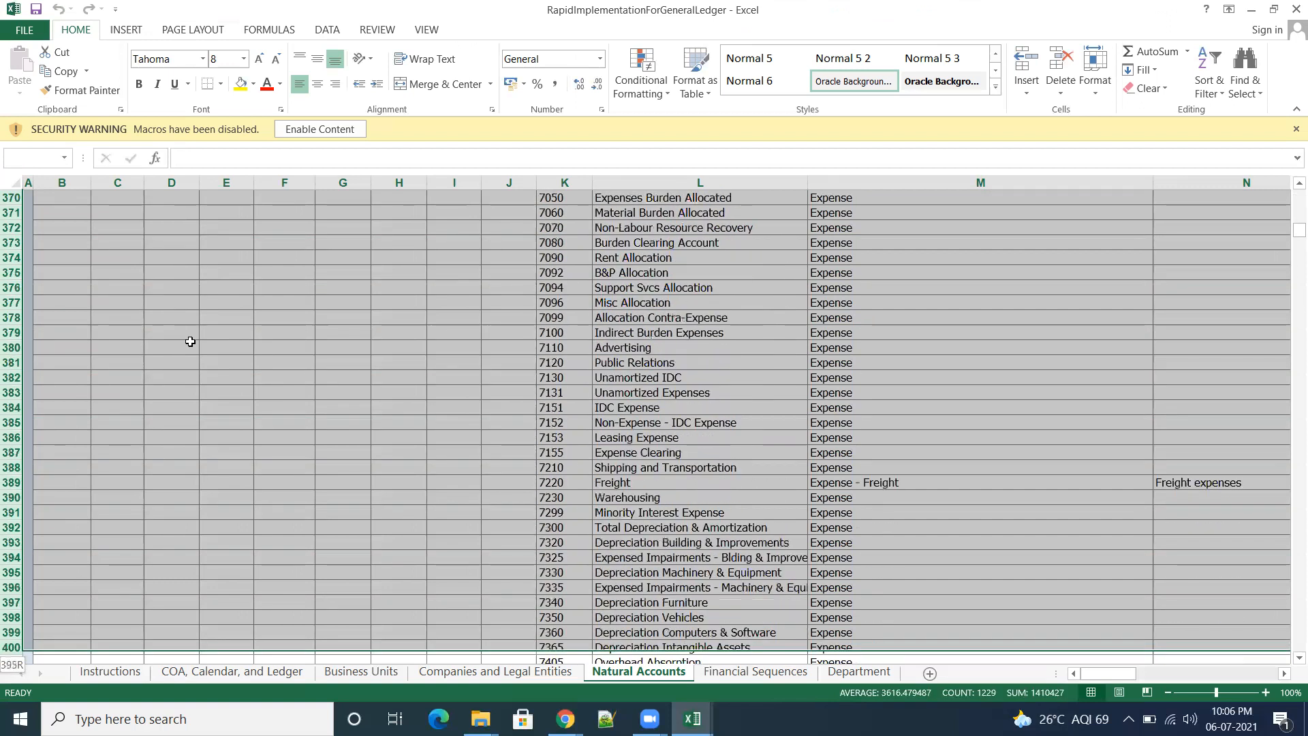
{"action": "key", "text": "shift+Down"}
{"action": "key", "text": "shift+Down"}
{"action": "key", "text": "shift+Down"}
{"action": "key", "text": "shift+Down"}
{"action": "key", "text": "shift+Down"}
{"action": "key", "text": "shift+Down"}
{"action": "key", "text": "shift+Down"}
{"action": "key", "text": "shift+Down"}
{"action": "key", "text": "shift+Down"}
{"action": "key", "text": "shift+Down"}
{"action": "key", "text": "shift+Down"}
{"action": "key", "text": "shift+Down"}
{"action": "key", "text": "shift+Down"}
{"action": "key", "text": "shift+Down"}
{"action": "key", "text": "shift+Down"}
{"action": "key", "text": "shift+Down"}
{"action": "key", "text": "shift+Down"}
{"action": "key", "text": "shift+Down"}
{"action": "key", "text": "shift+Down"}
{"action": "key", "text": "shift+Down"}
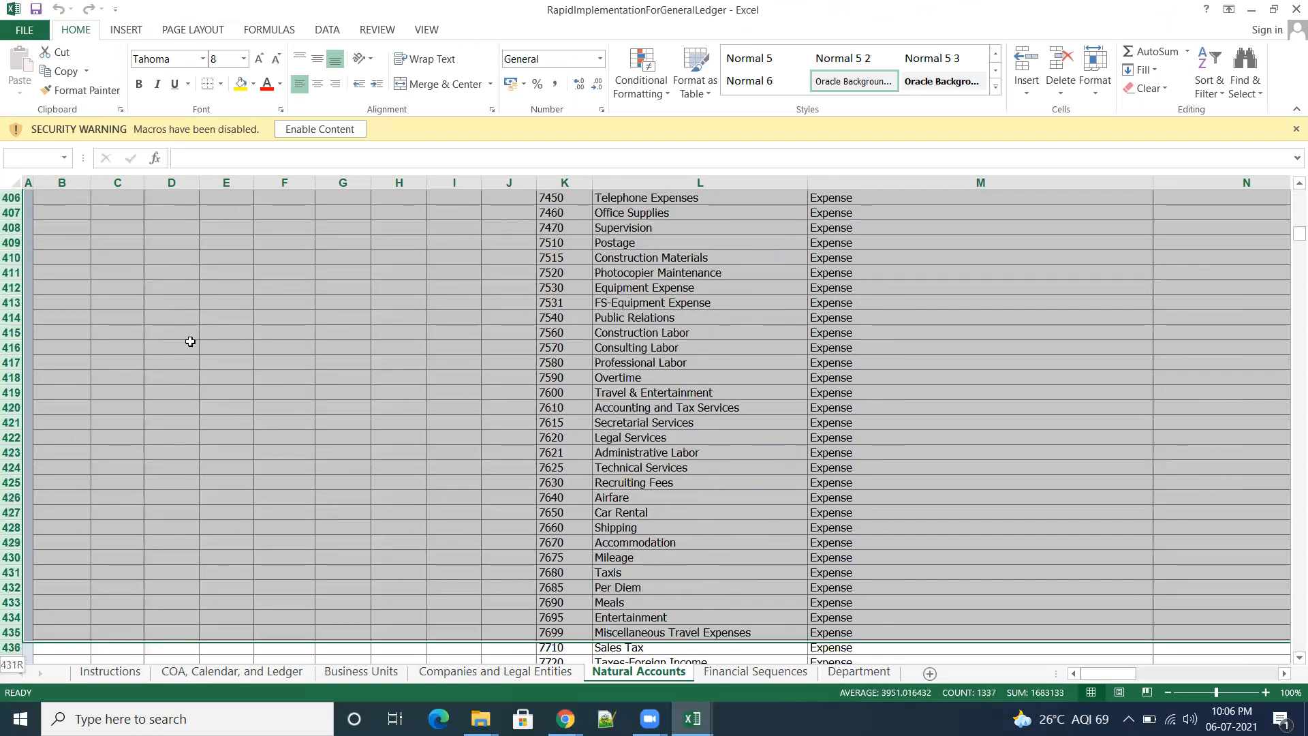
{"action": "key", "text": "shift+Down"}
{"action": "key", "text": "shift+Down"}
{"action": "key", "text": "shift+Down"}
{"action": "key", "text": "shift+Down"}
{"action": "key", "text": "shift+Down"}
{"action": "key", "text": "shift+Down"}
{"action": "key", "text": "shift+Down"}
{"action": "key", "text": "shift+Down"}
{"action": "key", "text": "shift+Down"}
{"action": "key", "text": "shift+Down"}
{"action": "key", "text": "shift+Down"}
{"action": "key", "text": "shift+Down"}
{"action": "key", "text": "shift+Down"}
{"action": "key", "text": "shift+Down"}
{"action": "key", "text": "shift+Down"}
{"action": "key", "text": "shift+Down"}
{"action": "key", "text": "shift+Down"}
{"action": "key", "text": "shift+Down"}
{"action": "key", "text": "shift+Down"}
{"action": "key", "text": "shift+Down"}
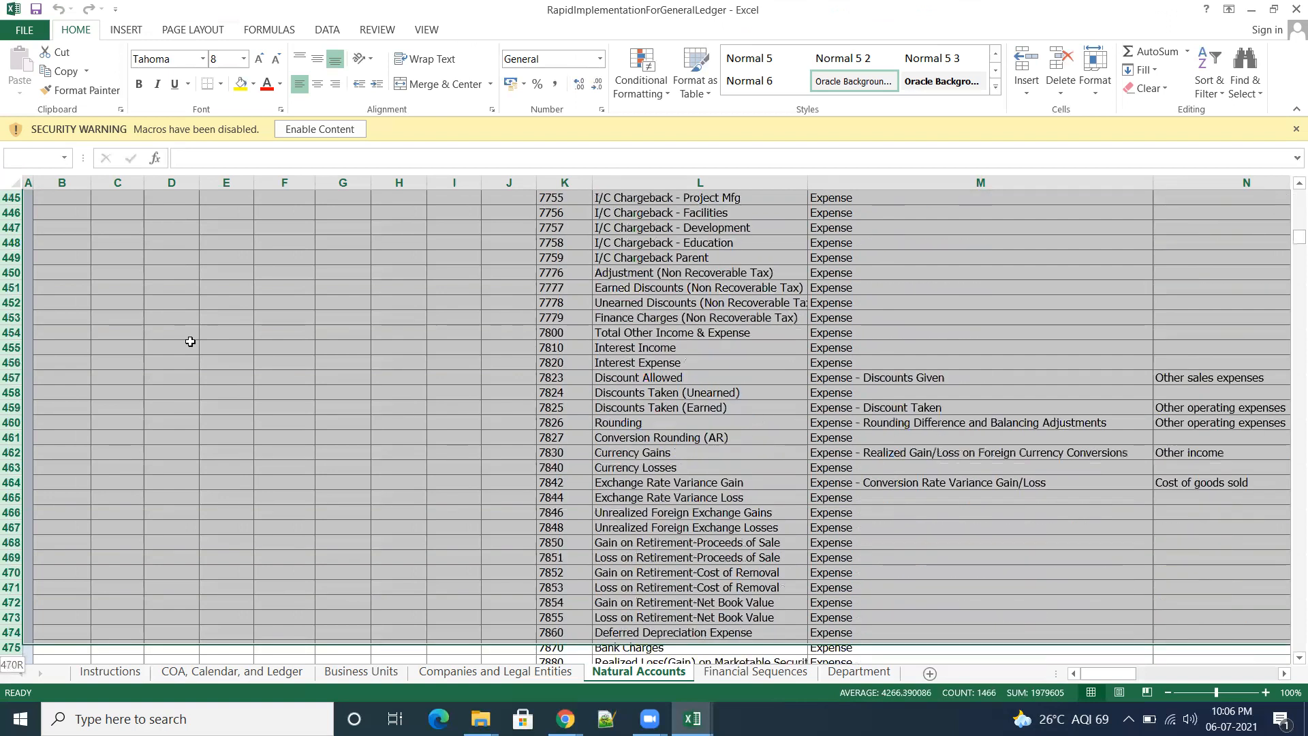
{"action": "key", "text": "shift+Down"}
{"action": "key", "text": "shift+Down"}
{"action": "key", "text": "shift+Down"}
{"action": "key", "text": "shift+Down"}
{"action": "key", "text": "shift+Down"}
{"action": "key", "text": "shift+Down"}
{"action": "key", "text": "shift+Down"}
{"action": "key", "text": "shift+Down"}
{"action": "key", "text": "shift+Down"}
{"action": "key", "text": "shift+Down"}
{"action": "key", "text": "shift+Down"}
{"action": "key", "text": "shift+Down"}
{"action": "key", "text": "shift+Down"}
{"action": "key", "text": "shift+Down"}
{"action": "key", "text": "shift+Down"}
{"action": "key", "text": "shift+Down"}
{"action": "key", "text": "shift+Down"}
{"action": "key", "text": "shift+Down"}
{"action": "key", "text": "shift+Down"}
{"action": "key", "text": "shift+Down"}
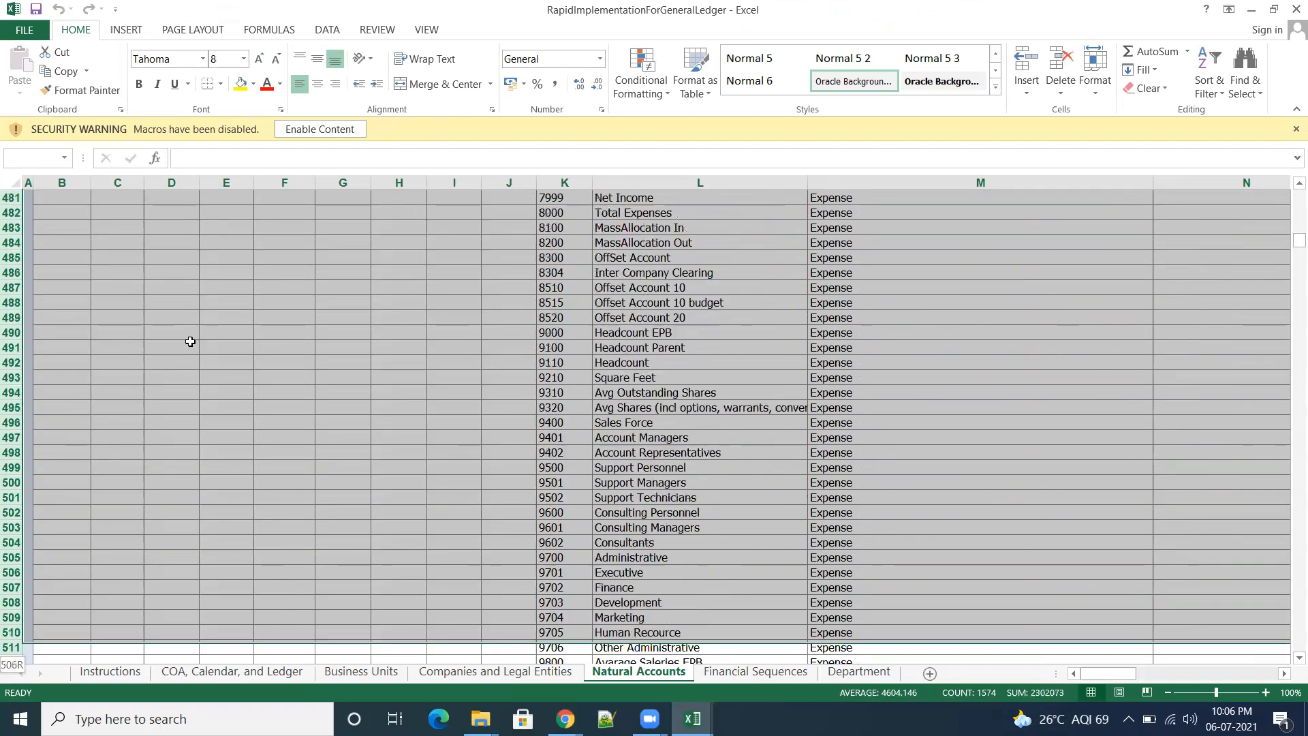
{"action": "key", "text": "shift+Down"}
{"action": "key", "text": "shift+Down"}
{"action": "key", "text": "shift+Down"}
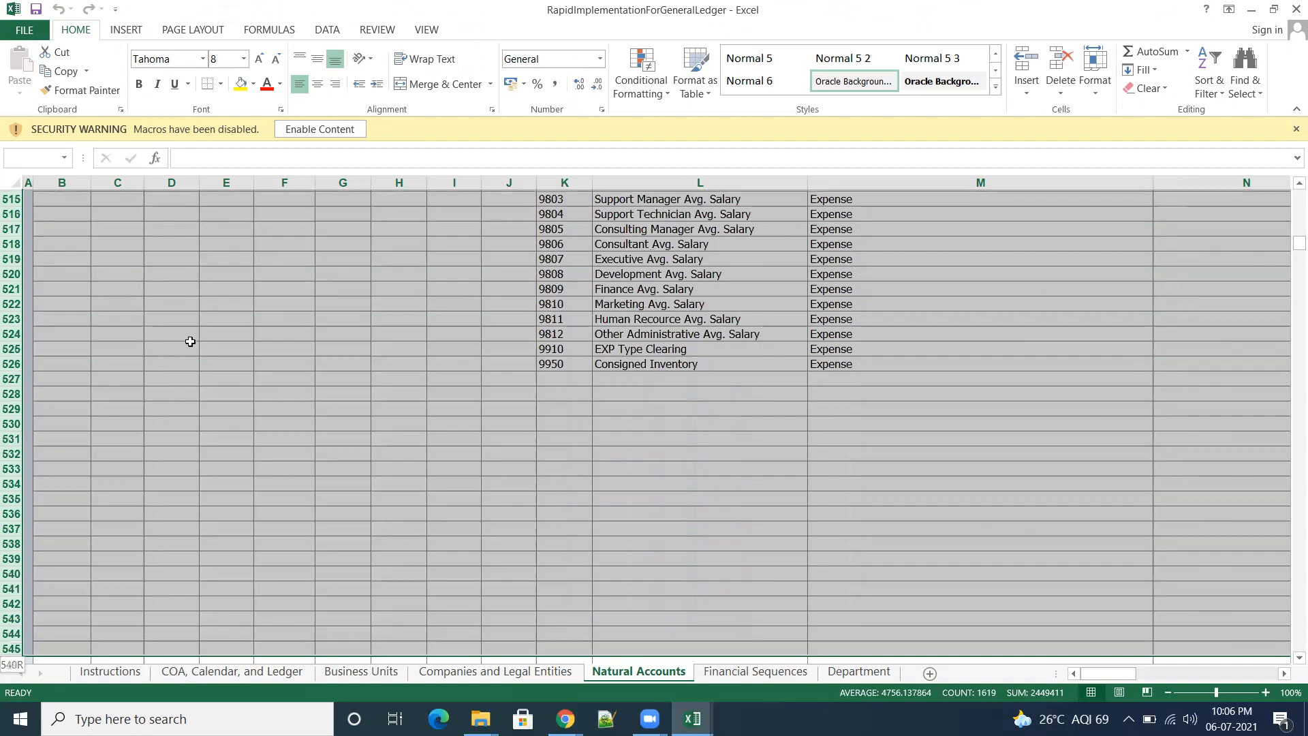
{"action": "key", "text": "shift+Up"}
{"action": "key", "text": "shift+Up"}
{"action": "key", "text": "shift+Up"}
{"action": "key", "text": "shift+Up"}
{"action": "key", "text": "shift+Up"}
{"action": "key", "text": "shift+Up"}
{"action": "key", "text": "shift+Up"}
{"action": "key", "text": "shift+Up"}
{"action": "key", "text": "shift+Up"}
{"action": "key", "text": "shift+Up"}
{"action": "key", "text": "shift+Up"}
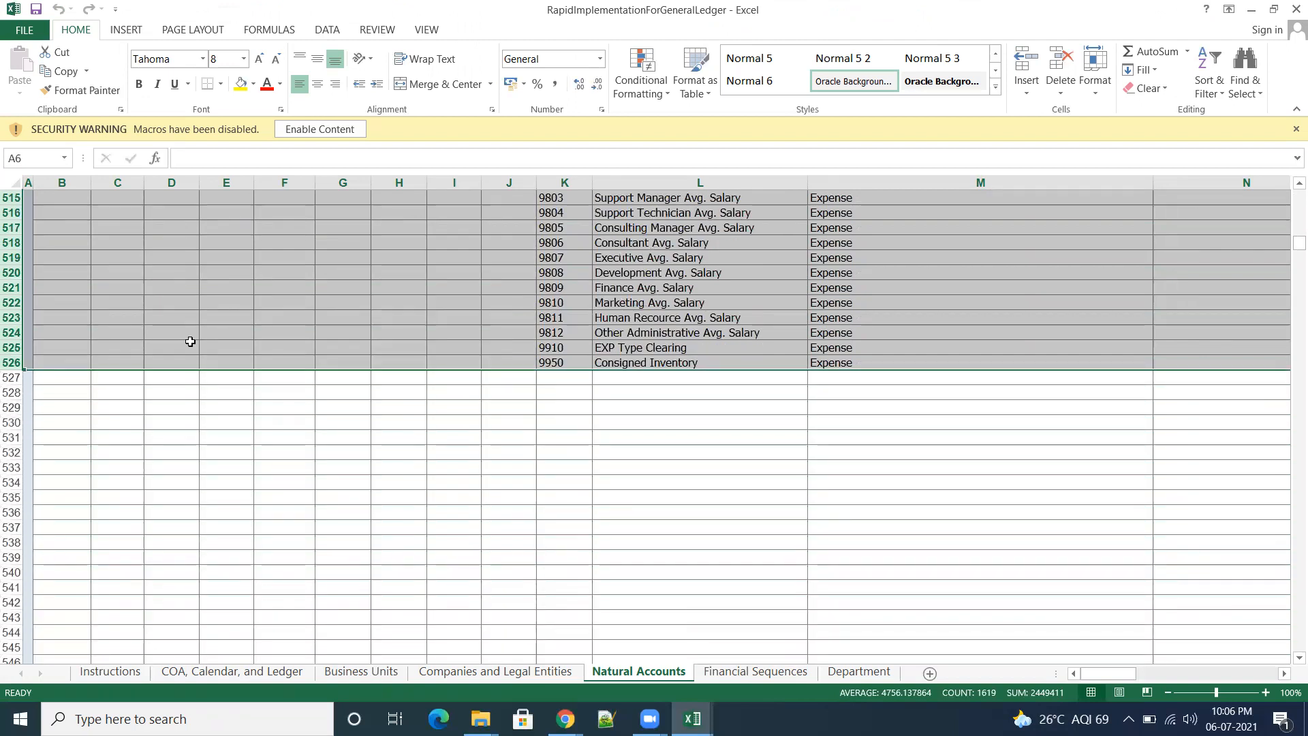
{"action": "key", "text": "ctrl+c"}
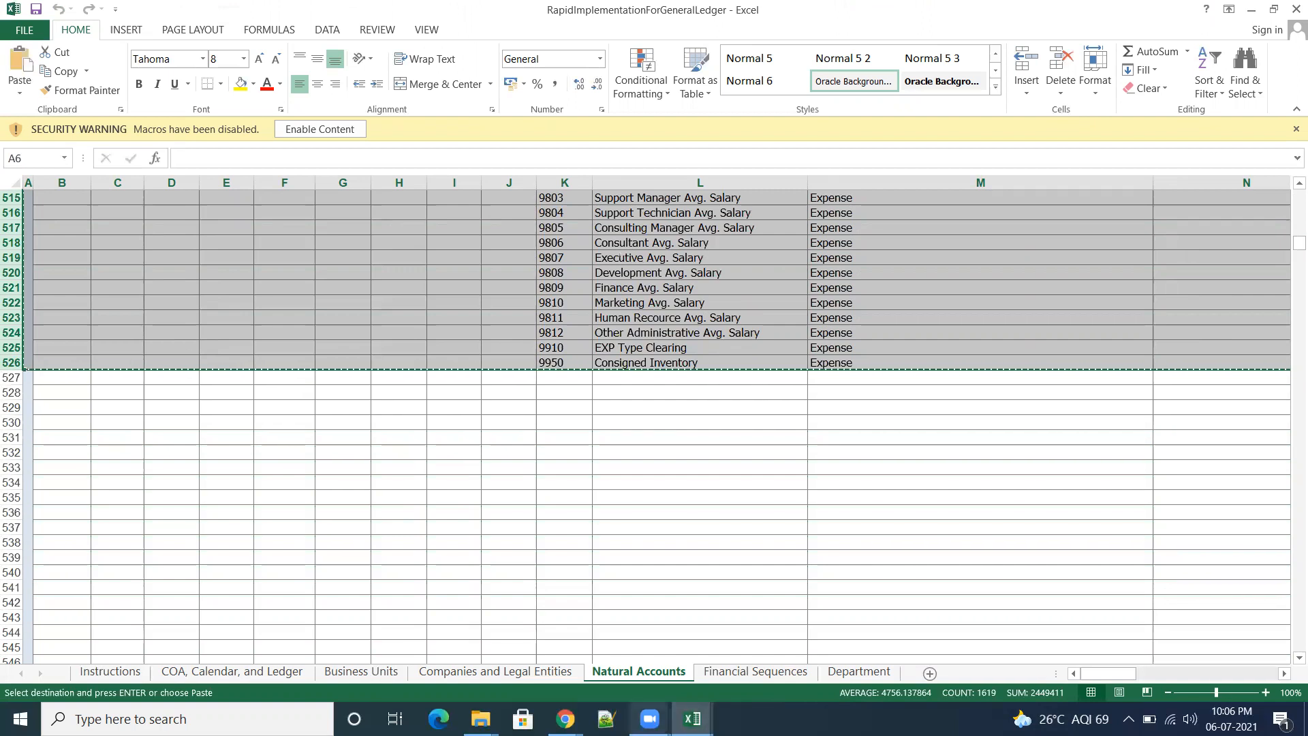
Step: Paste the copied account rows into the template's Natural Accounts sheet starting at row 6
{"action": "mouse_move", "coordinate": [693, 719]}
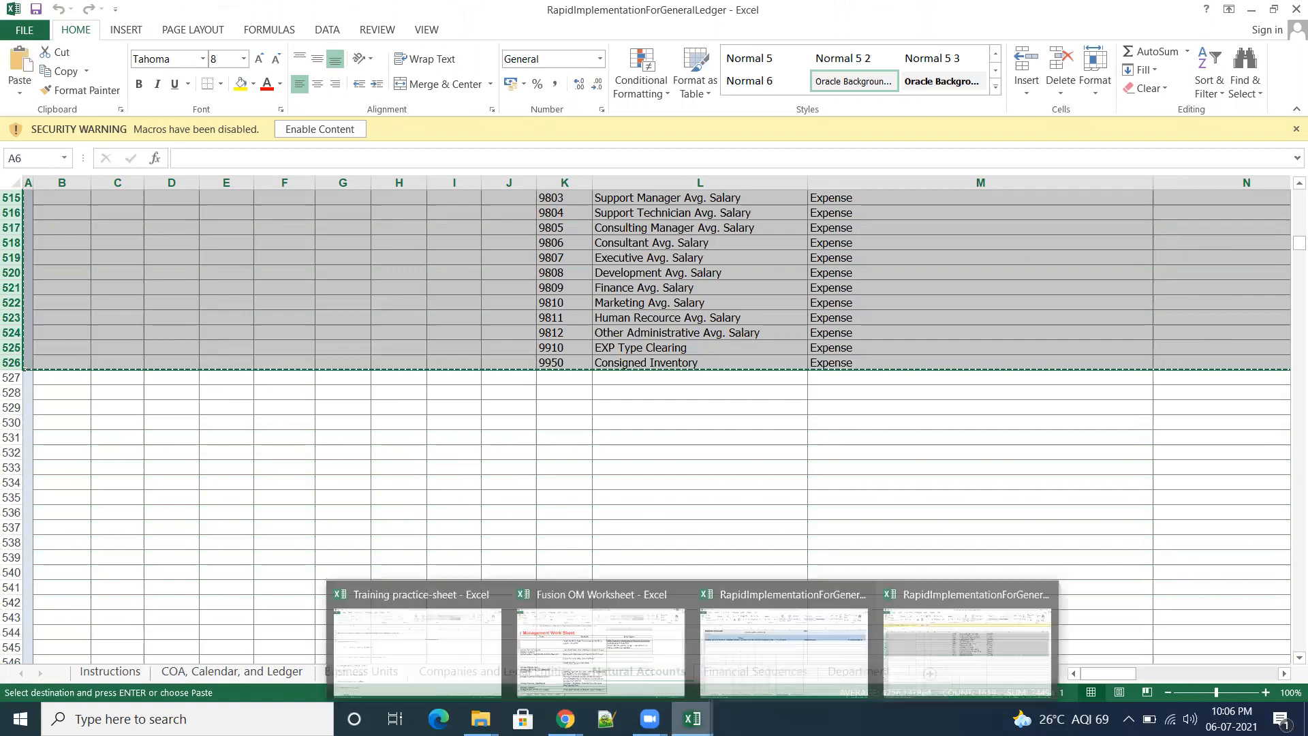
{"action": "left_click", "coordinate": [804, 650]}
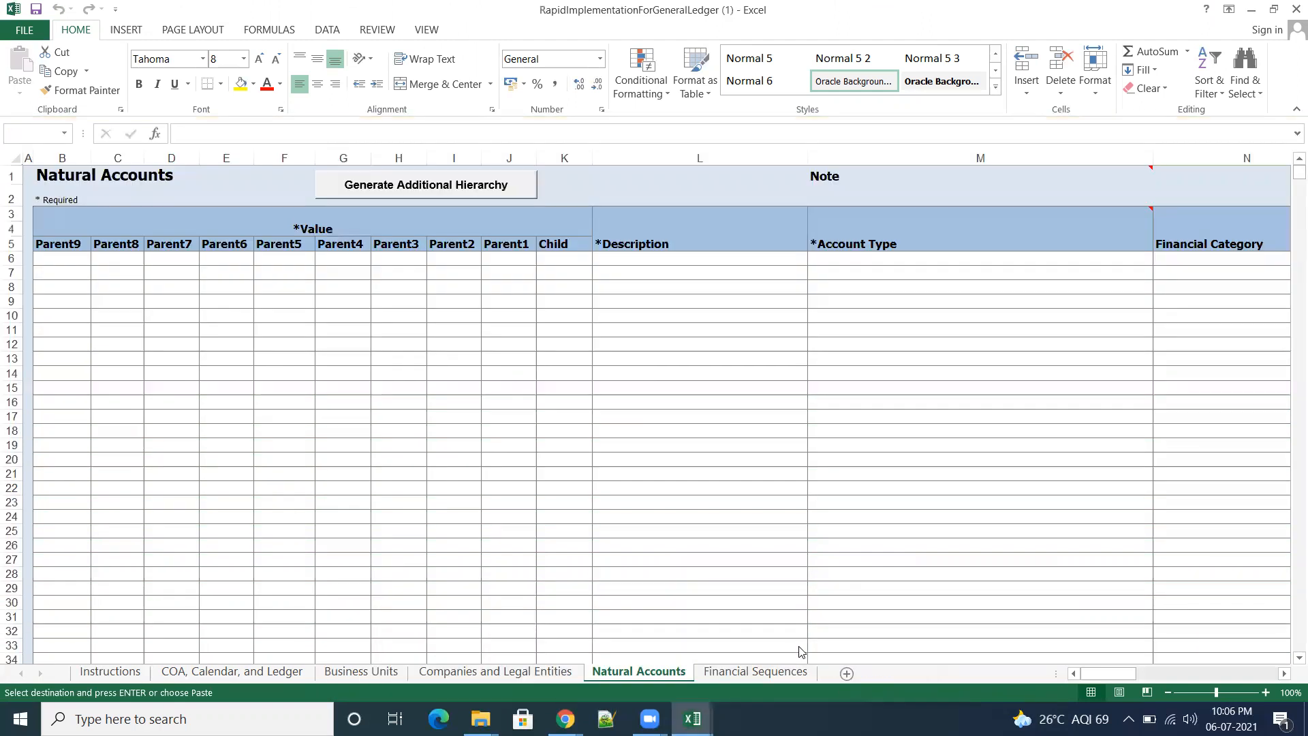
{"action": "left_click", "coordinate": [10, 259]}
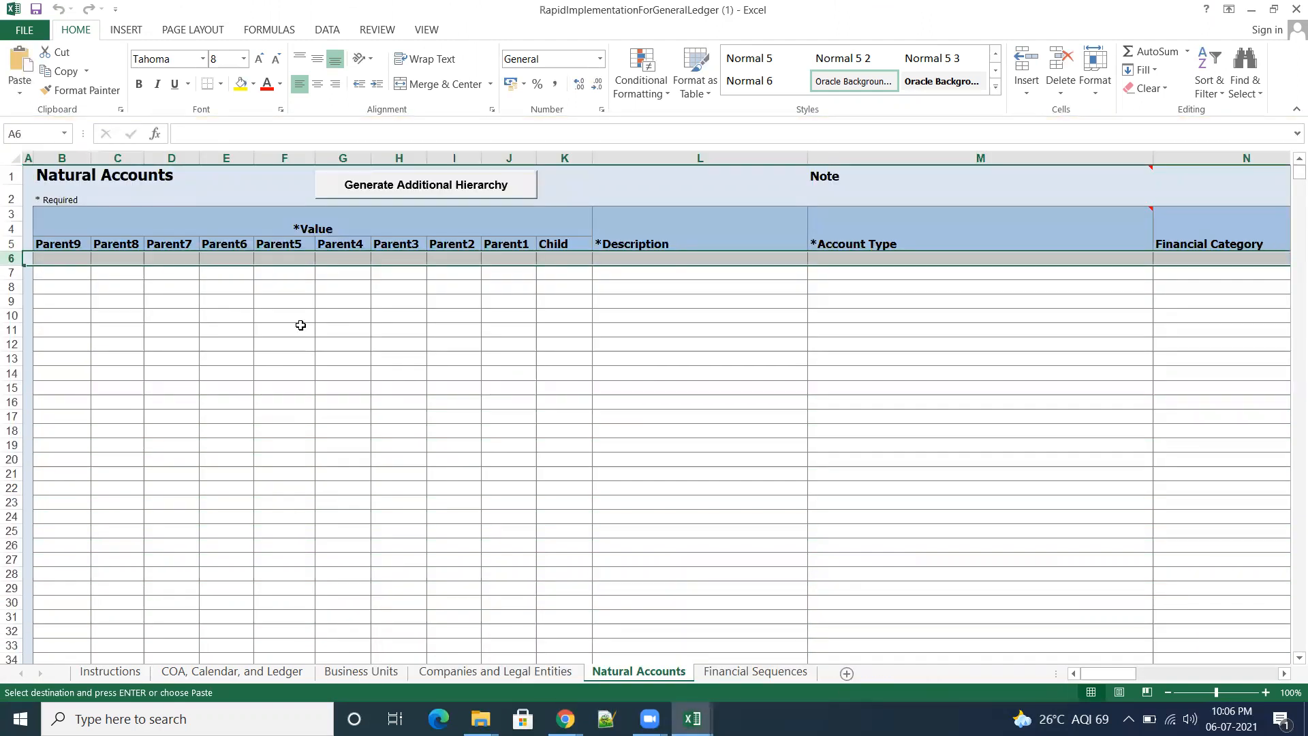
{"action": "key", "text": "ctrl+v"}
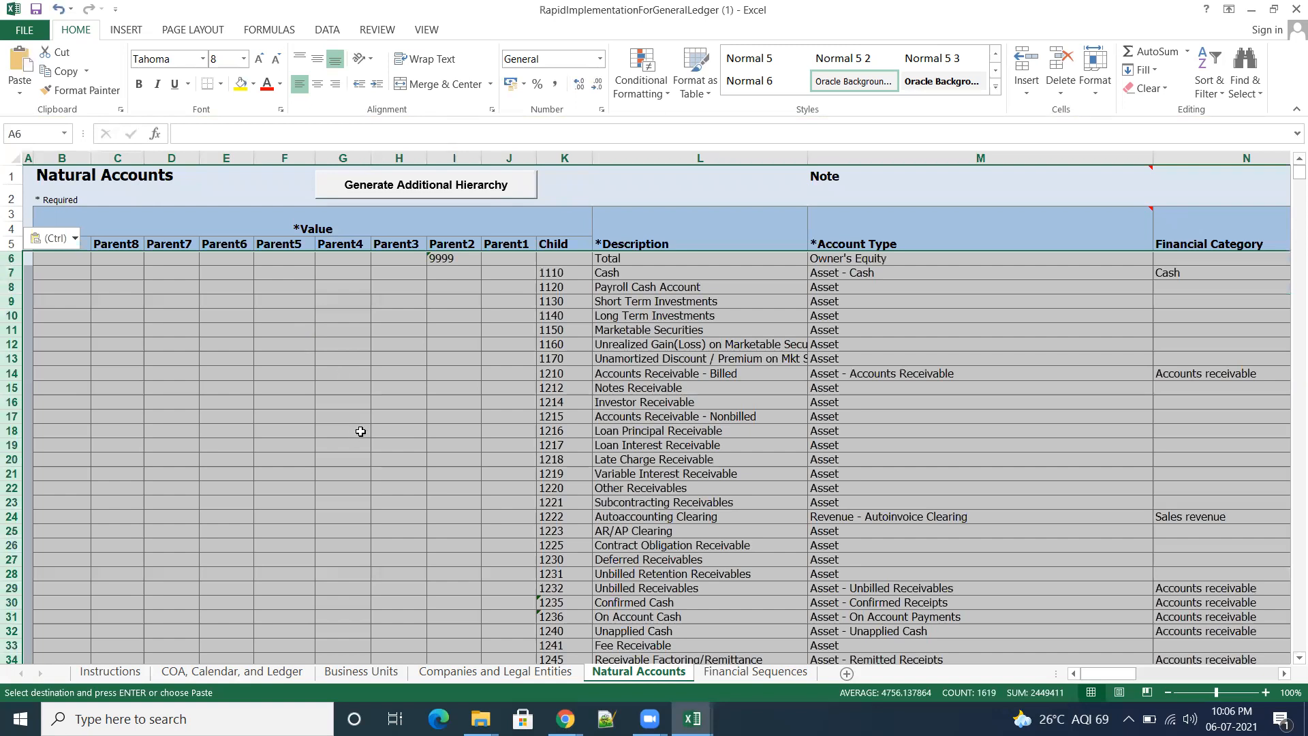
{"action": "left_click", "coordinate": [358, 435]}
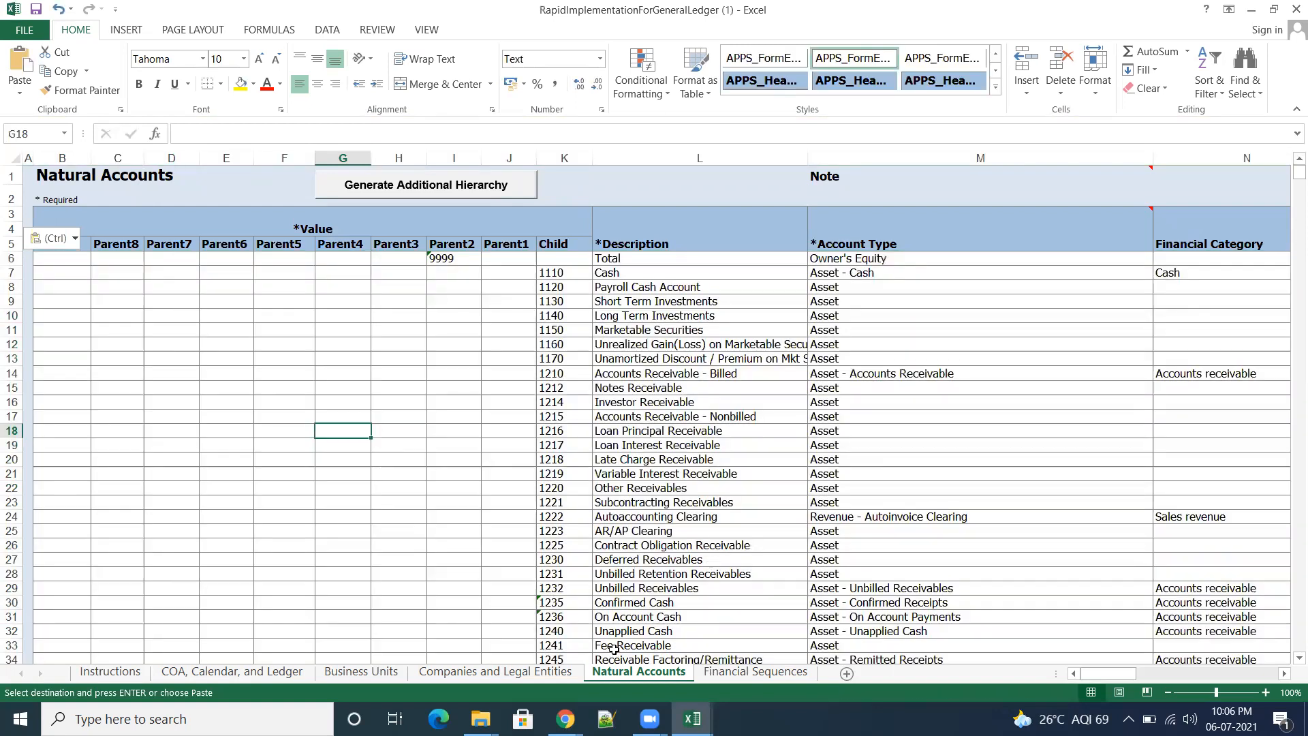
Step: Copy the Restart and Initial Value entries C5:D11 from the filled-in Financial Sequences sheet into the template's matching cells
{"action": "left_click", "coordinate": [756, 672]}
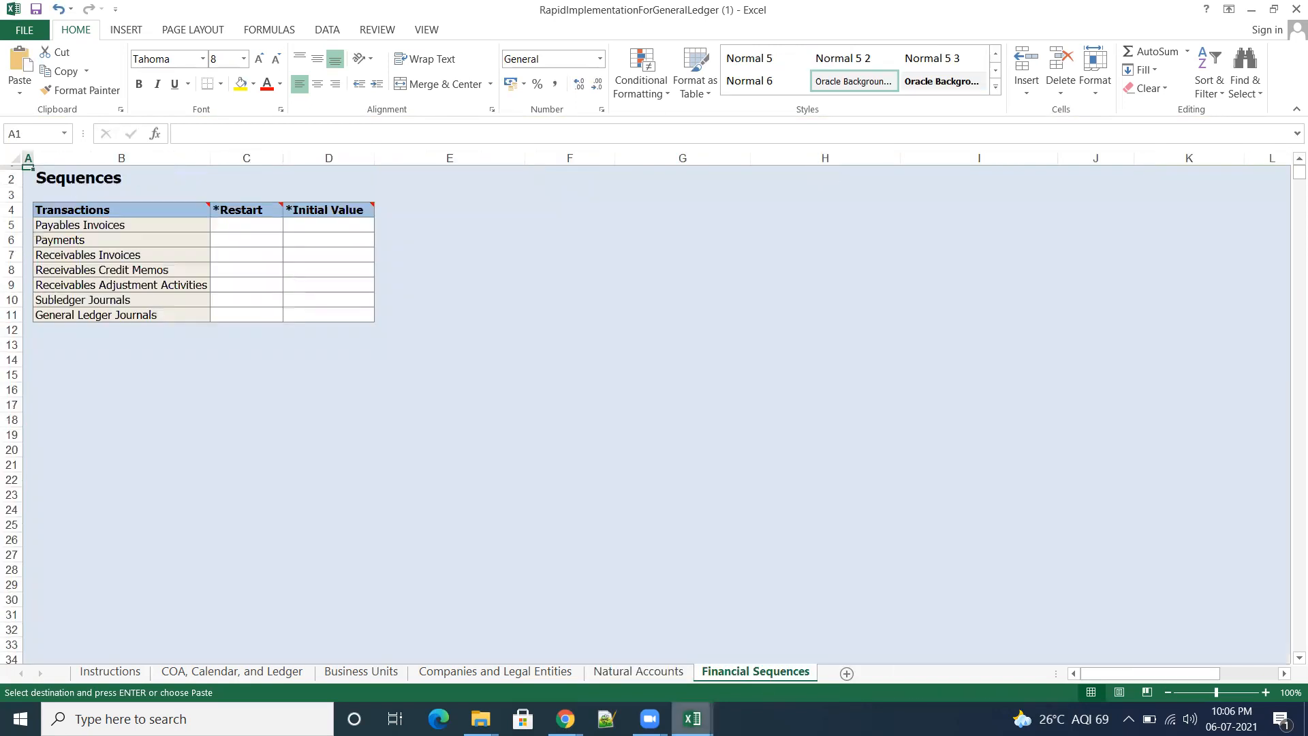
{"action": "mouse_move", "coordinate": [693, 719]}
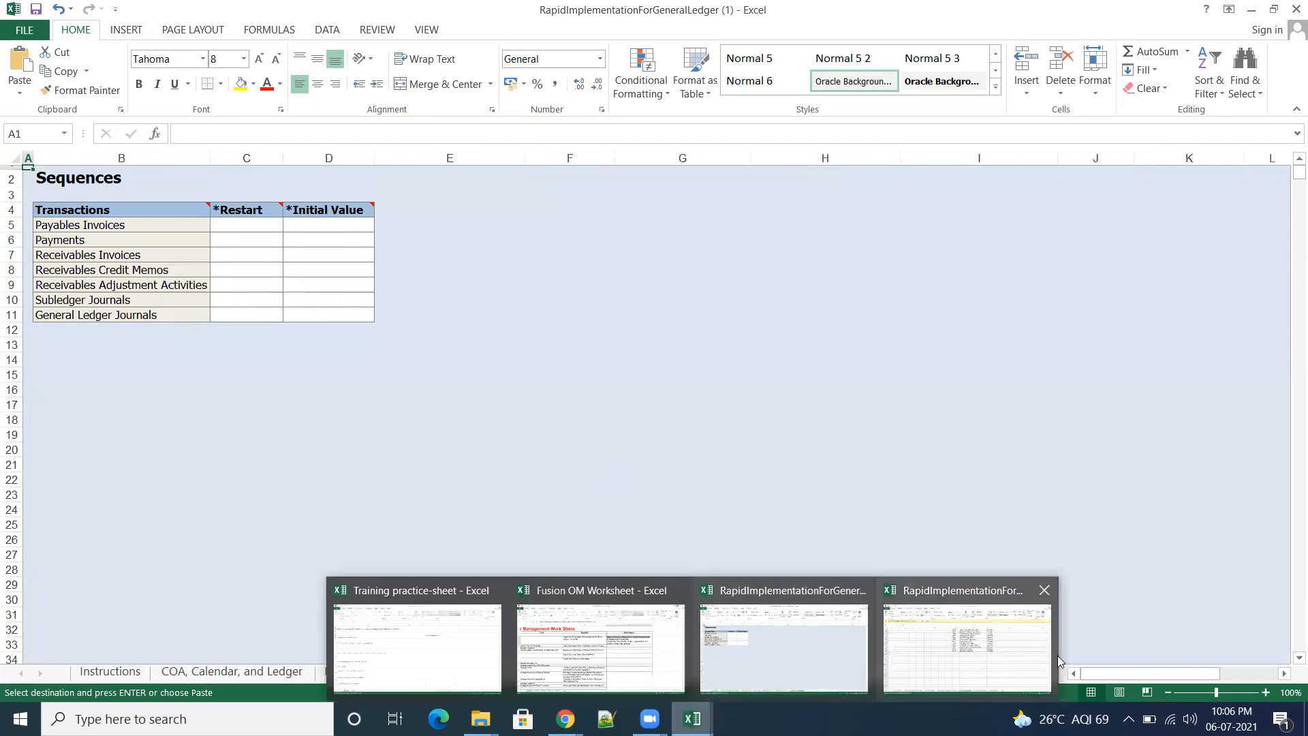
{"action": "left_click", "coordinate": [1010, 668]}
{"action": "left_click", "coordinate": [767, 672]}
{"action": "left_click", "coordinate": [558, 440]}
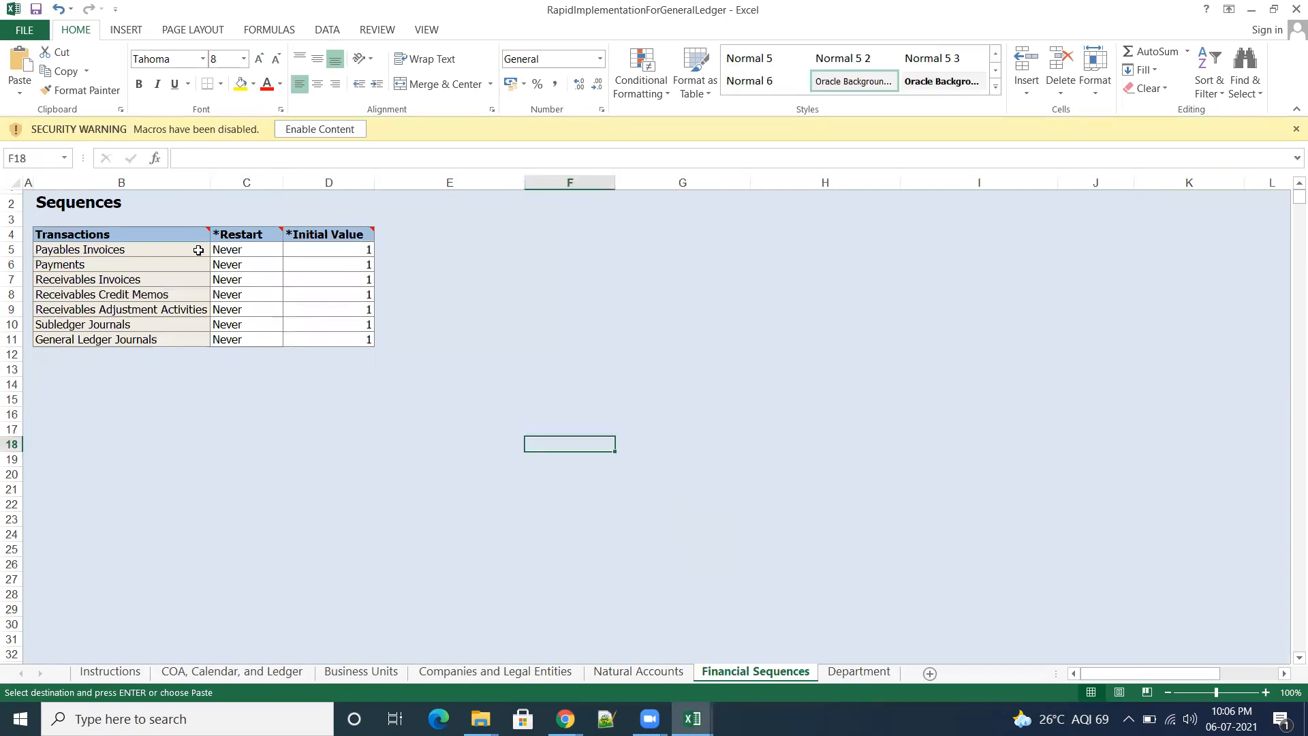
{"action": "left_click_drag", "start_coordinate": [262, 250], "coordinate": [339, 340]}
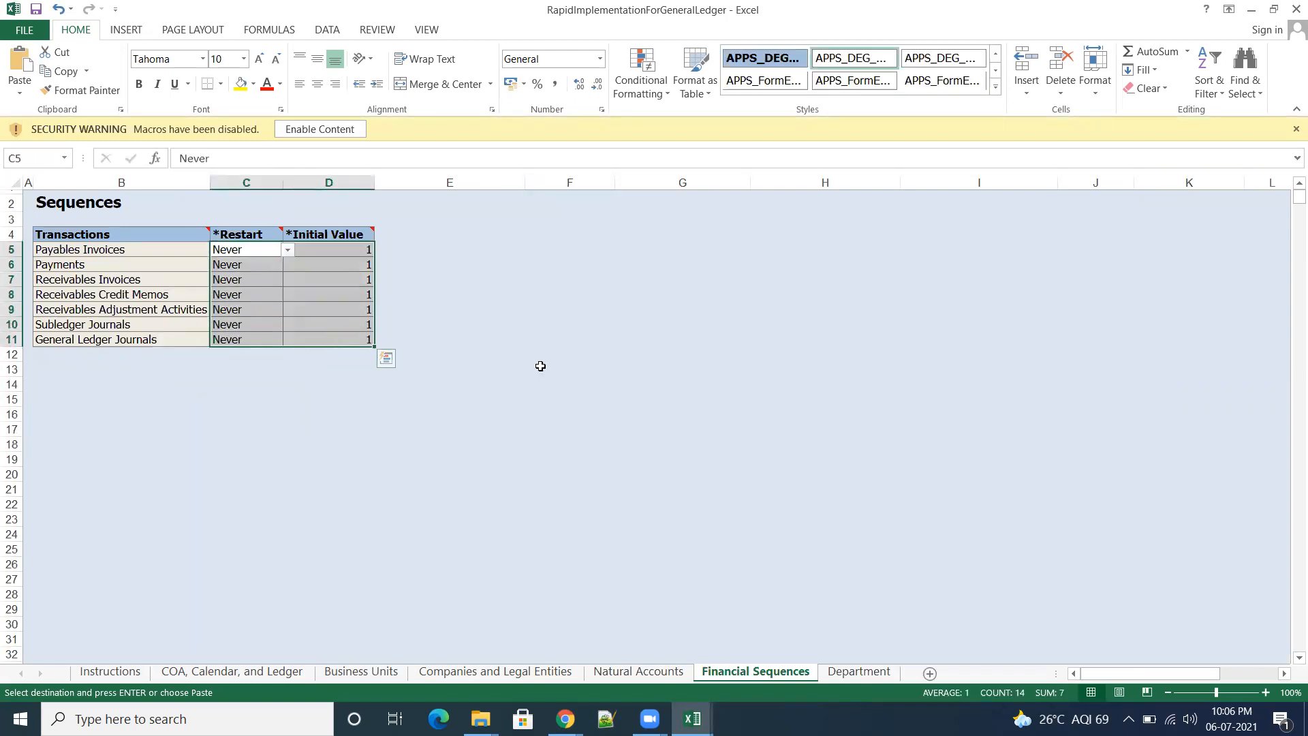
{"action": "mouse_move", "coordinate": [692, 719]}
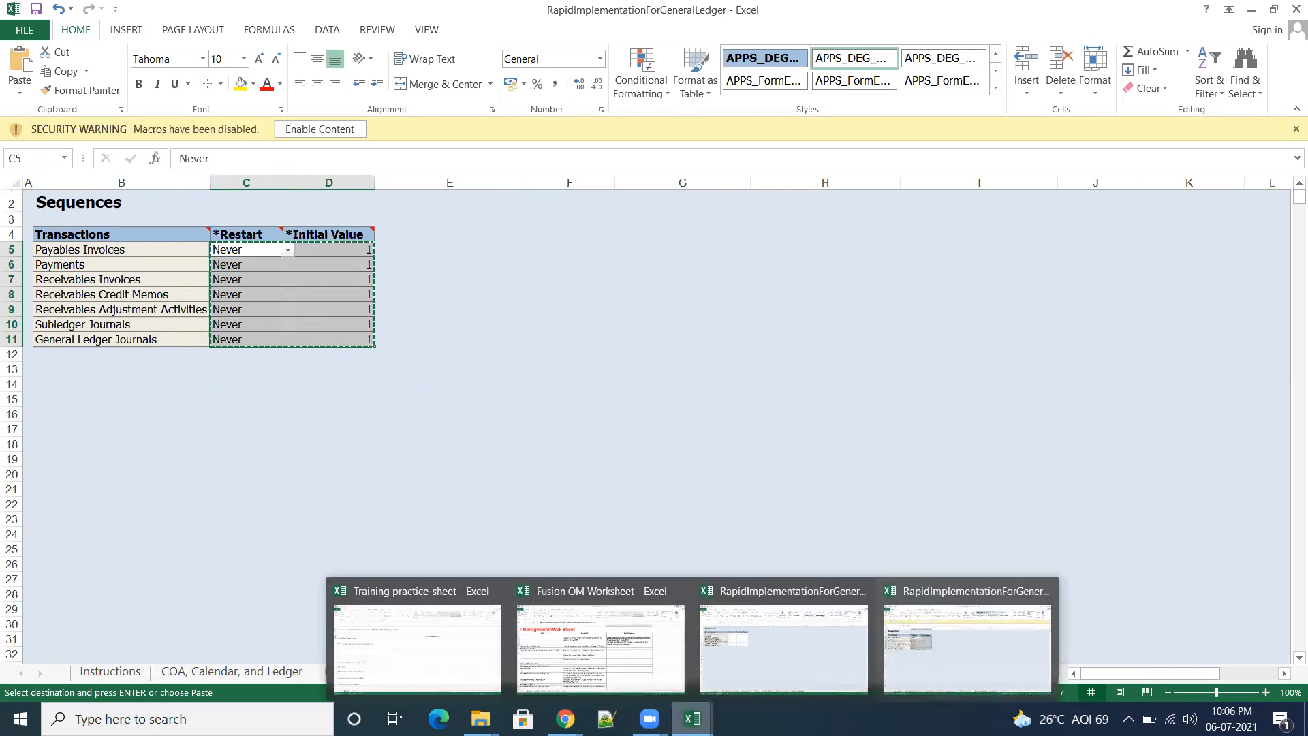
{"action": "left_click", "coordinate": [769, 672]}
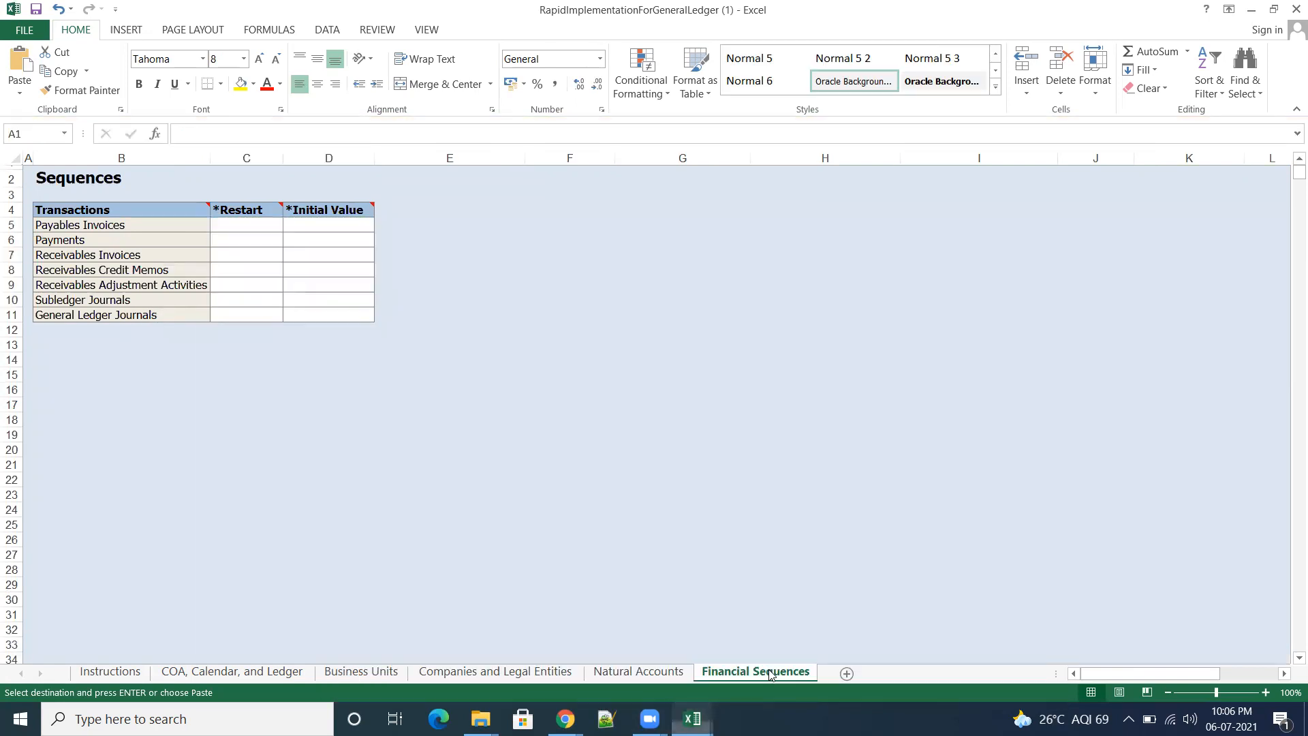
{"action": "left_click", "coordinate": [237, 227]}
{"action": "key", "text": "ctrl+v"}
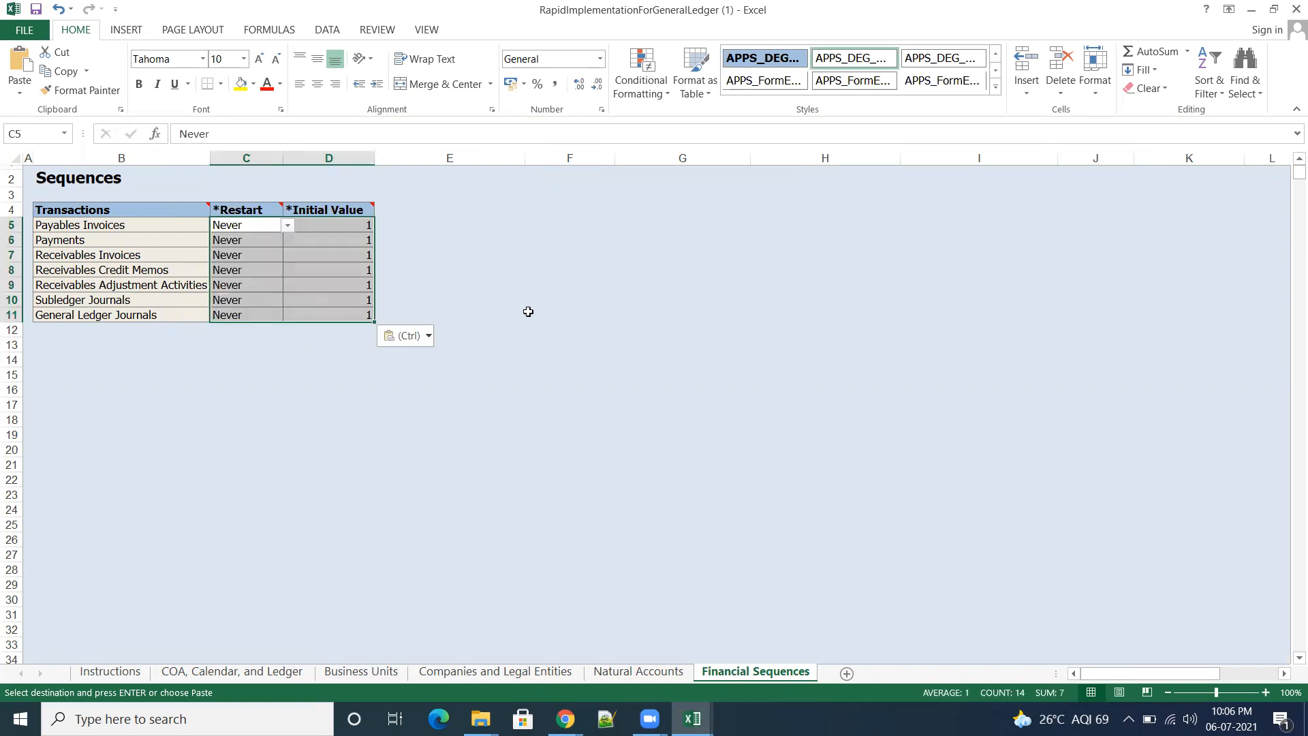
{"action": "left_click", "coordinate": [535, 400]}
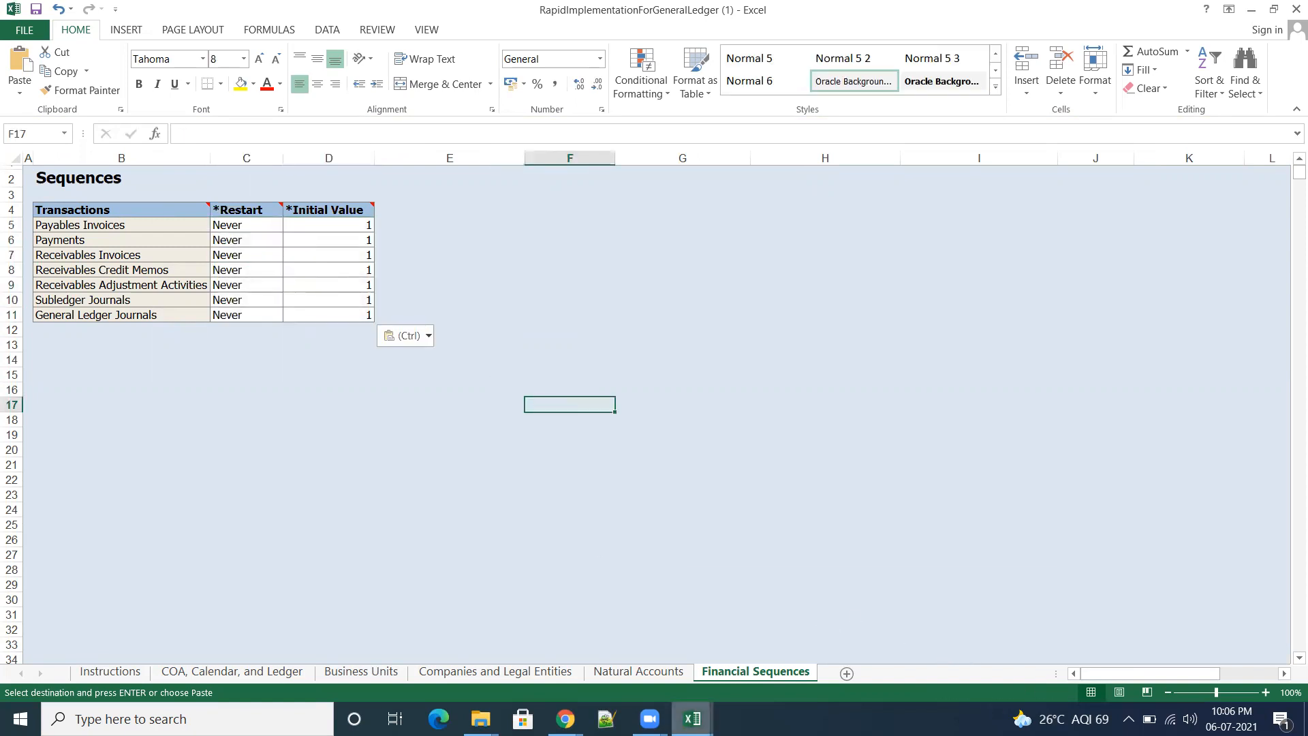
Step: Compare the sheets in both workbooks and review the Department sheet of the filled-in workbook
{"action": "mouse_move", "coordinate": [692, 719]}
{"action": "left_click", "coordinate": [925, 671]}
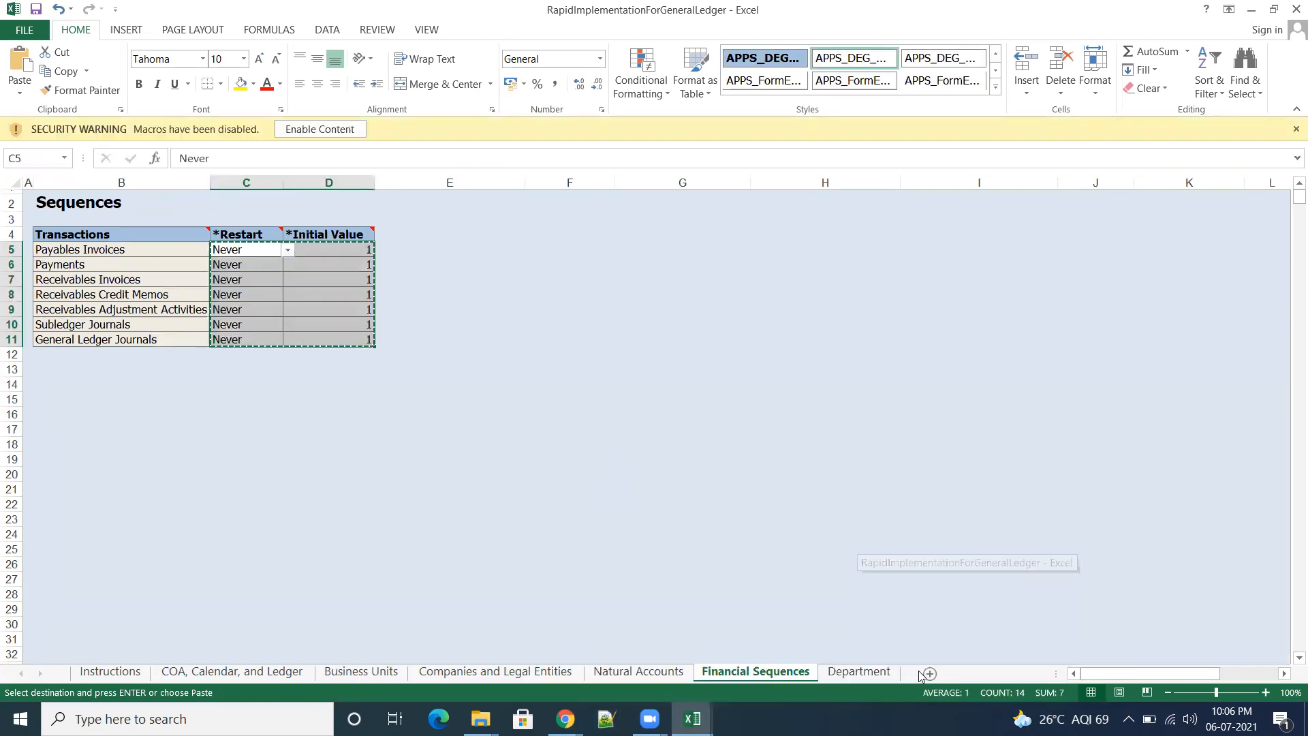
{"action": "mouse_move", "coordinate": [692, 719]}
{"action": "left_click", "coordinate": [784, 607]}
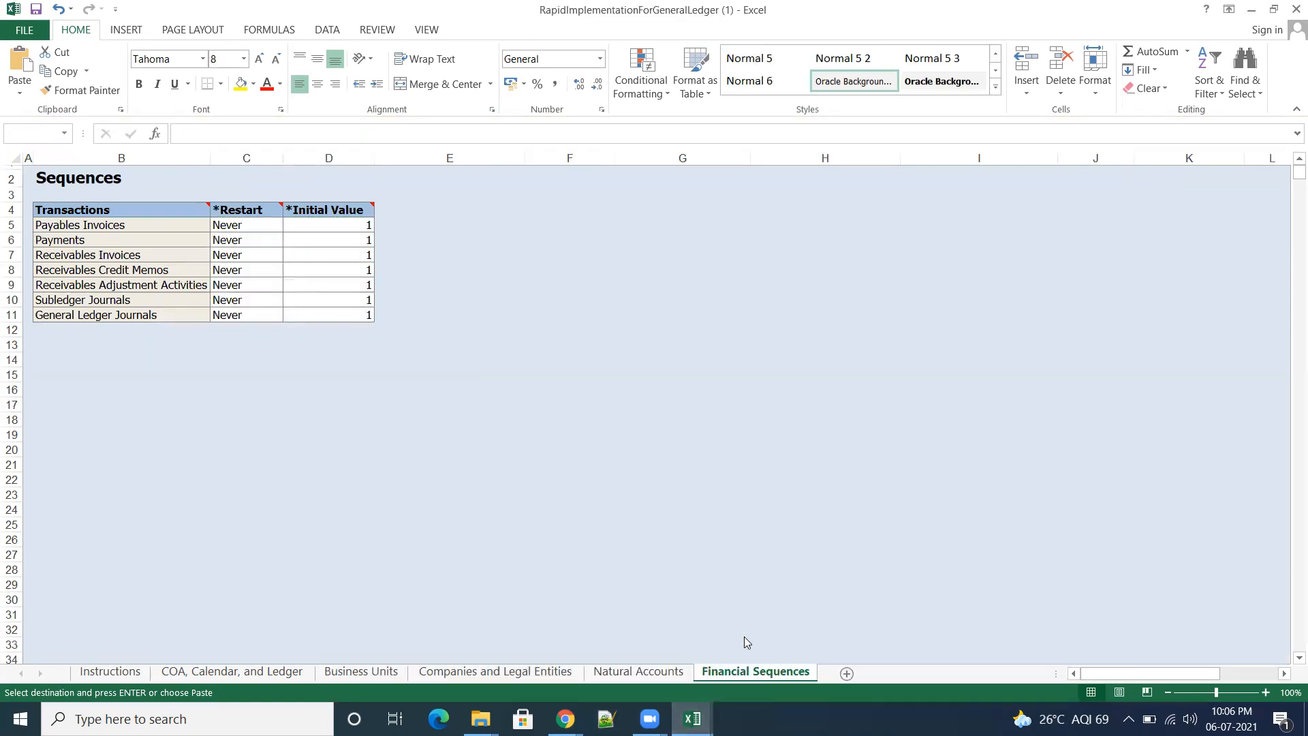
{"action": "left_click", "coordinate": [938, 654]}
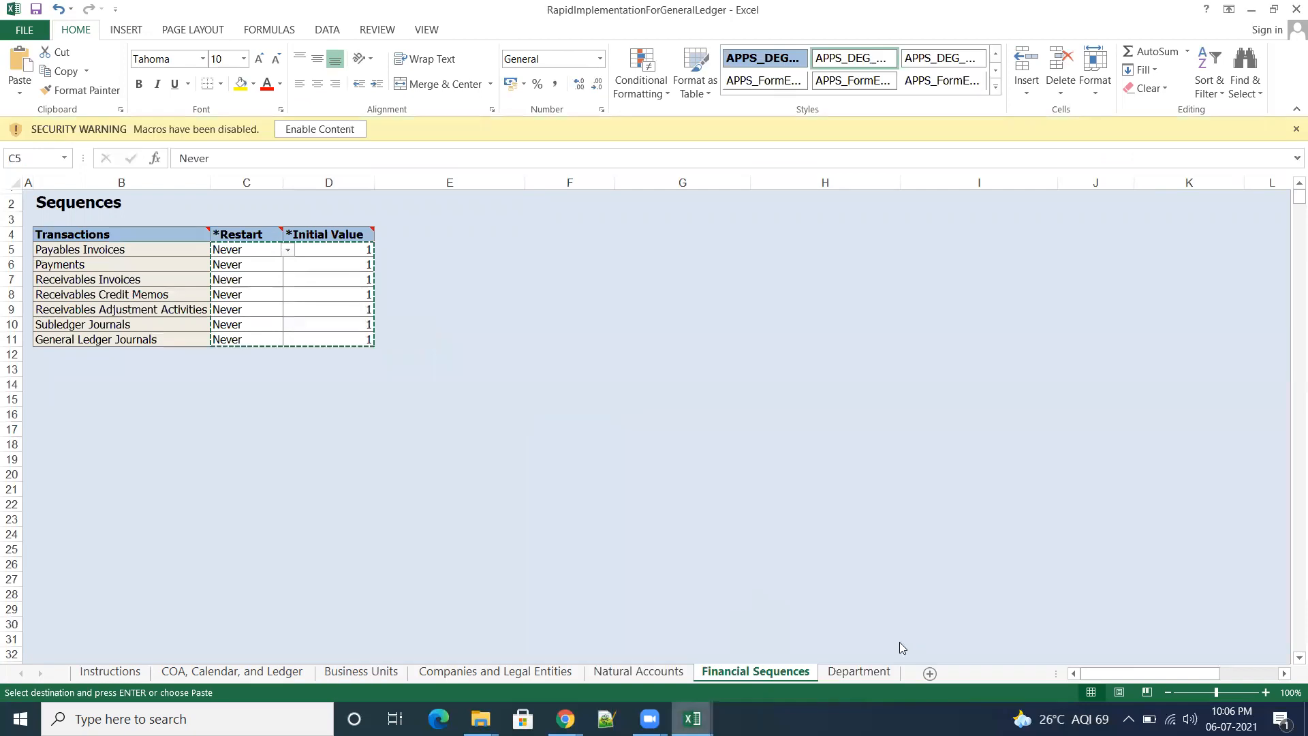
{"action": "left_click", "coordinate": [860, 672]}
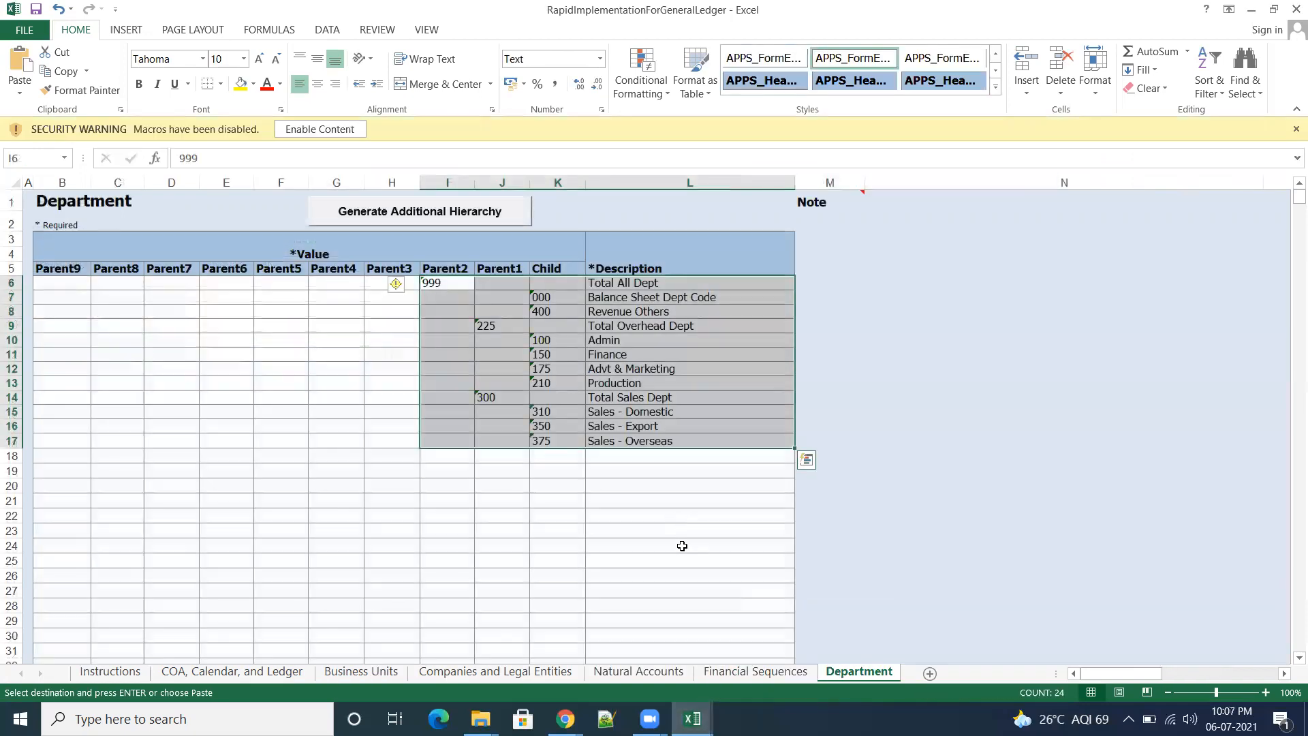
{"action": "left_click", "coordinate": [989, 533]}
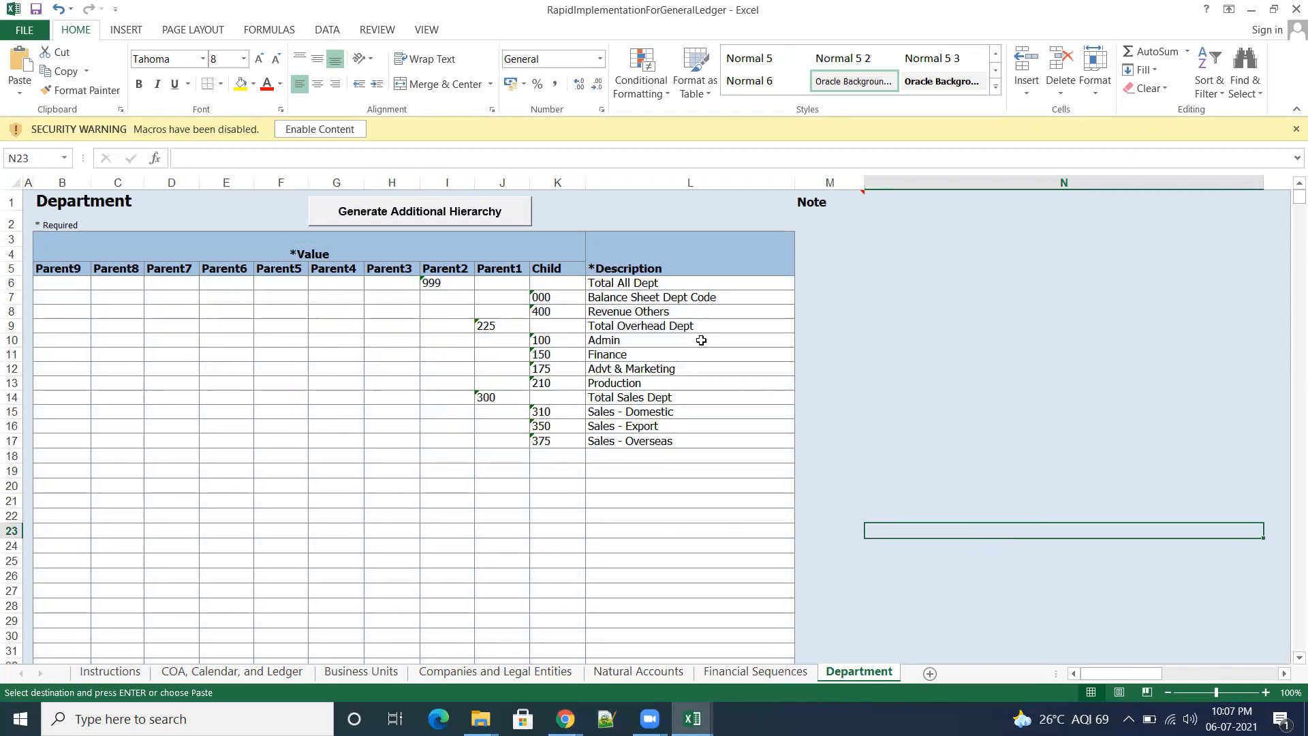
Step: Try to copy the Department values and descriptions in I6:L17 of the filled-in workbook into the template
{"action": "left_click_drag", "start_coordinate": [430, 280], "coordinate": [784, 441]}
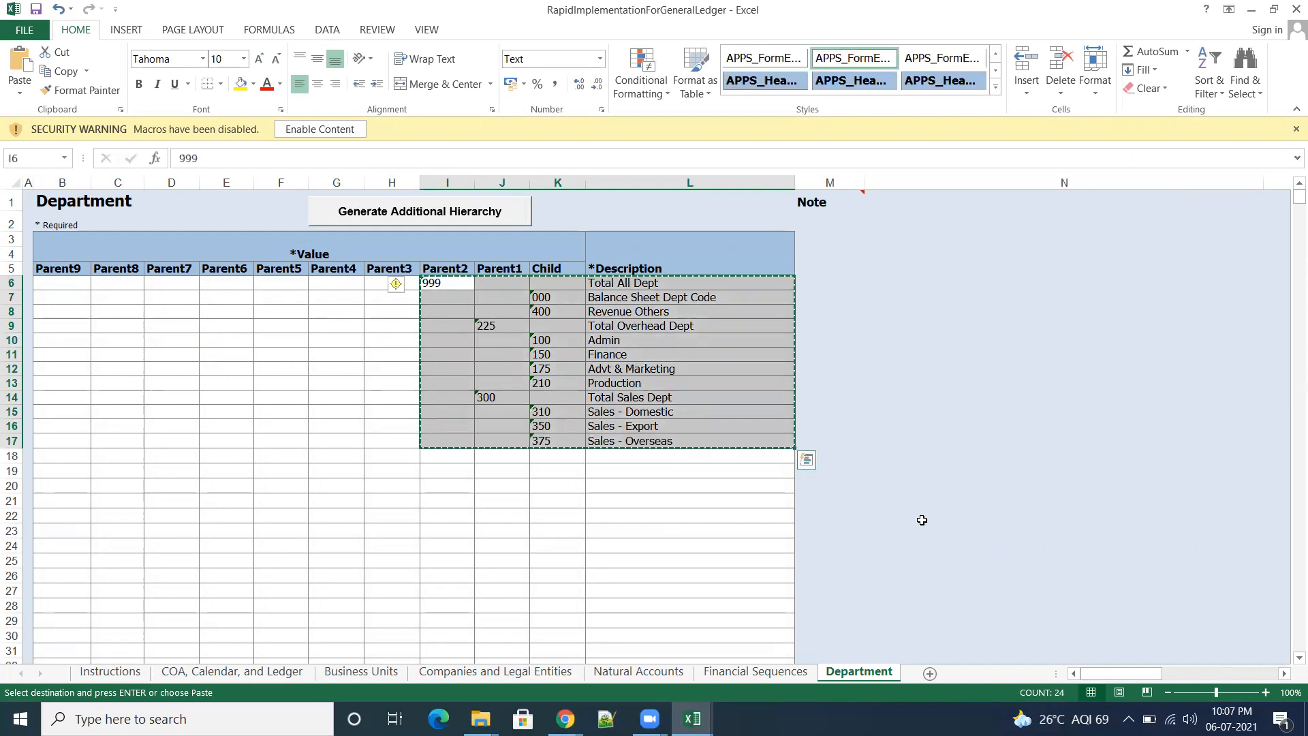
{"action": "mouse_move", "coordinate": [692, 719]}
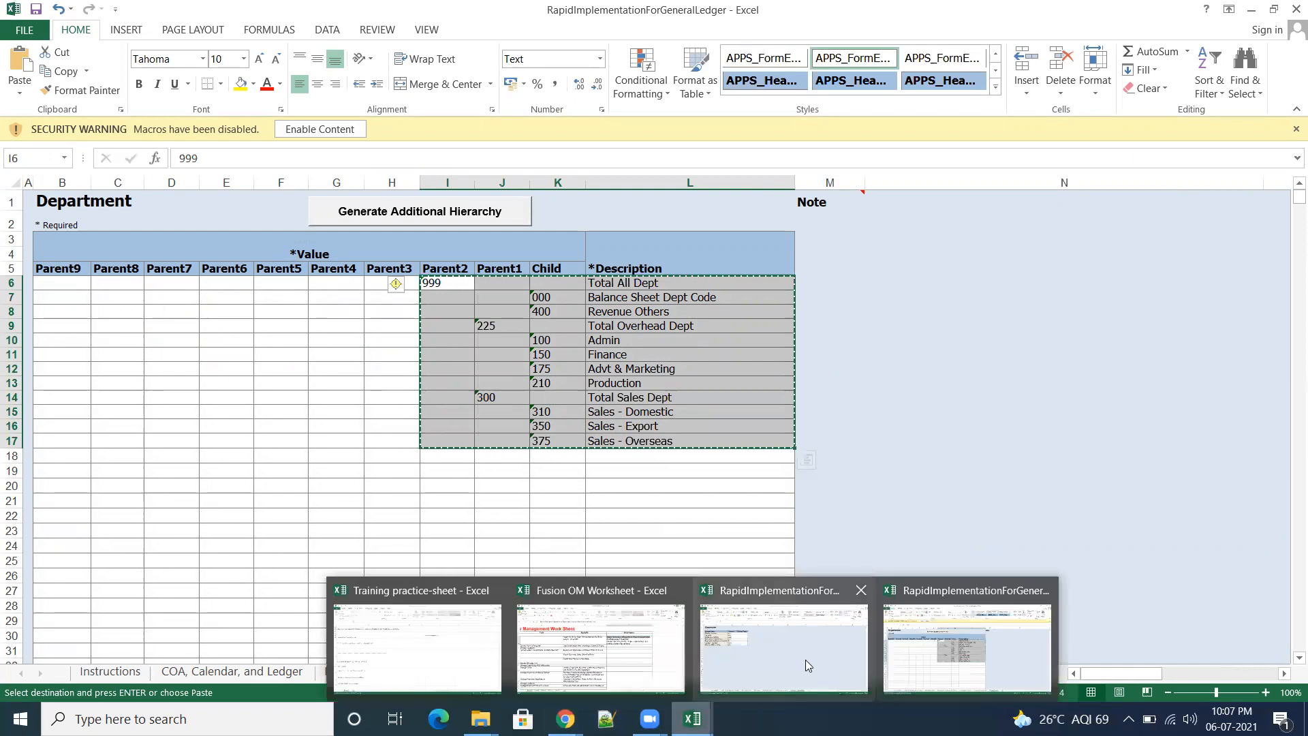
{"action": "left_click", "coordinate": [808, 665]}
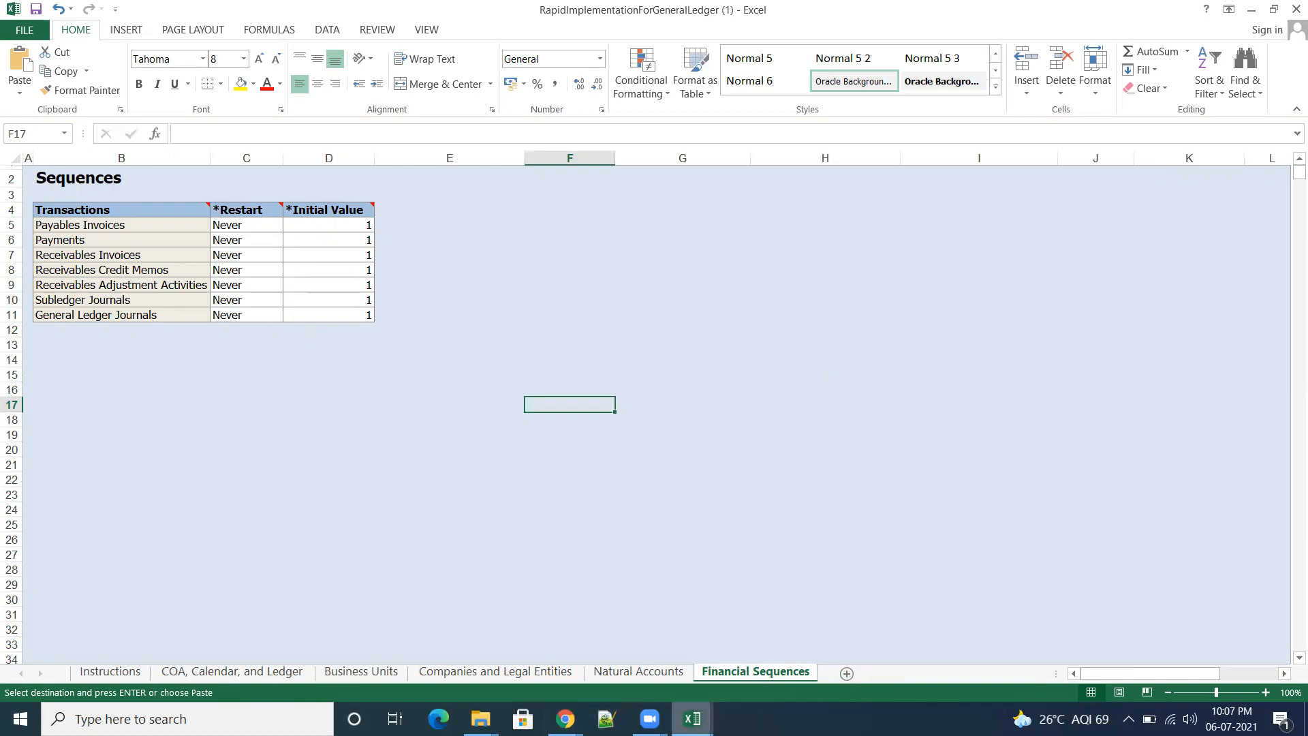
{"action": "mouse_move", "coordinate": [692, 719]}
{"action": "left_click", "coordinate": [948, 659]}
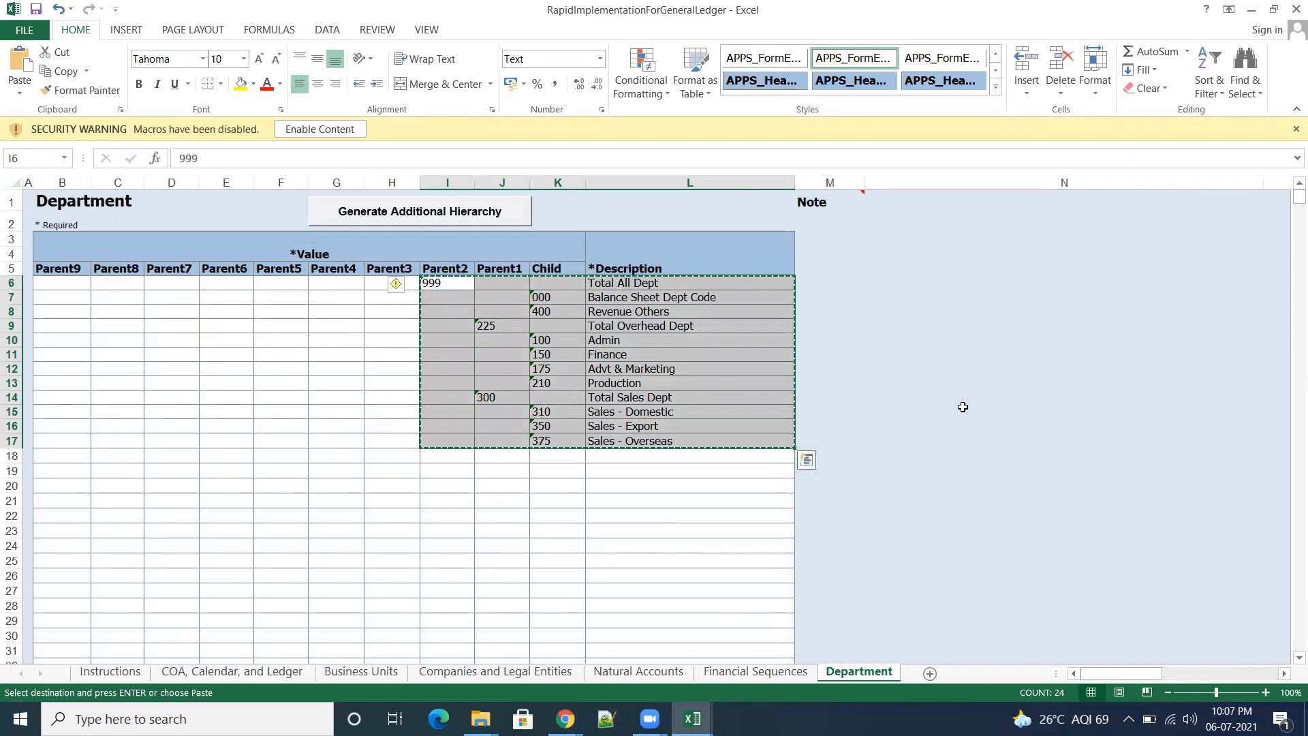
{"action": "left_click", "coordinate": [997, 460]}
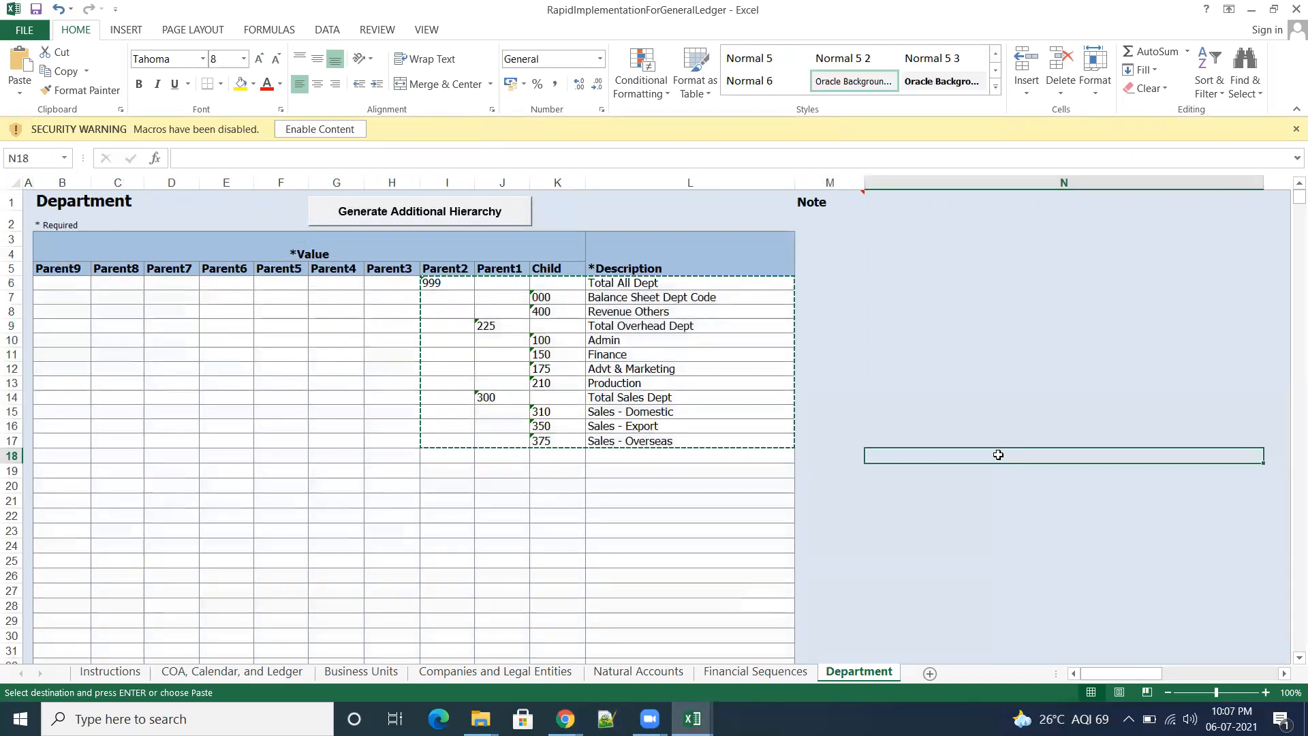
{"action": "key", "text": "Escape"}
Step: Minimize the filled-in workbook and review the template's Instructions sheet for creating additional hierarchies
{"action": "left_click", "coordinate": [1251, 12]}
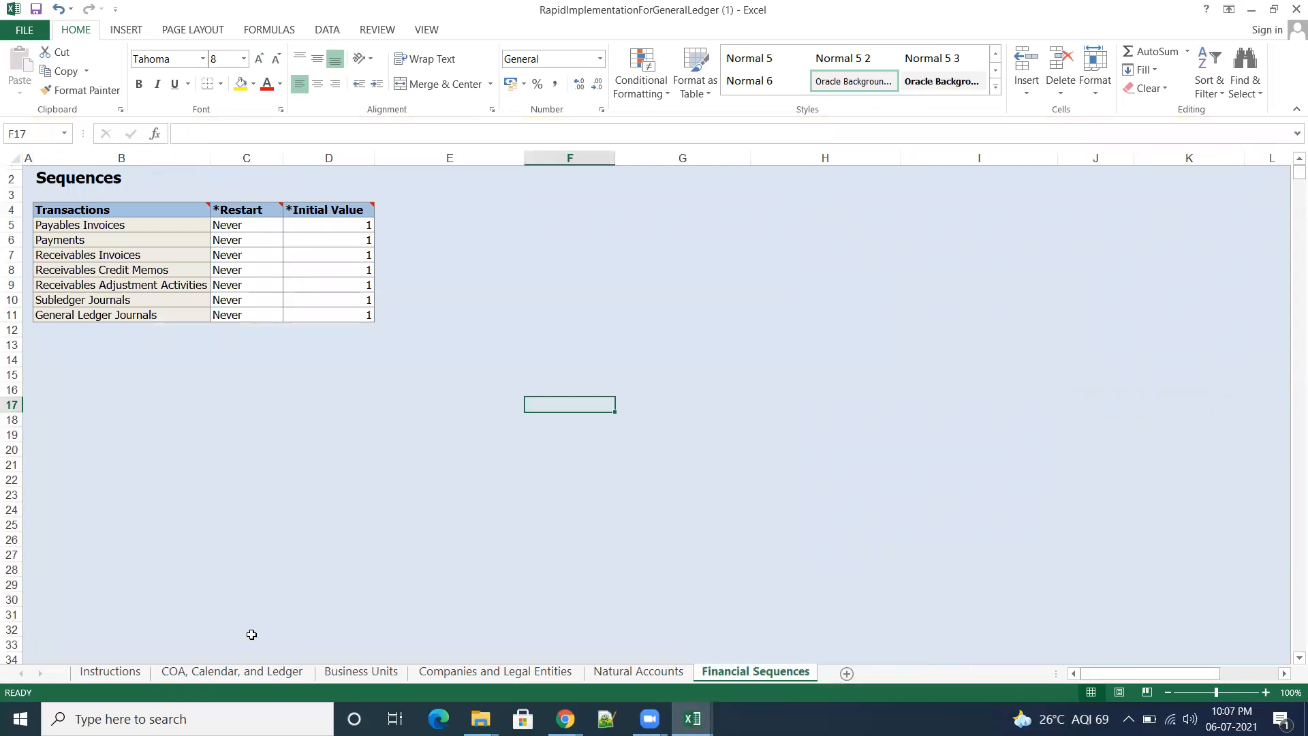
{"action": "left_click", "coordinate": [120, 675]}
{"action": "scroll", "coordinate": [400, 550], "scroll_direction": "down", "scroll_amount": 5}
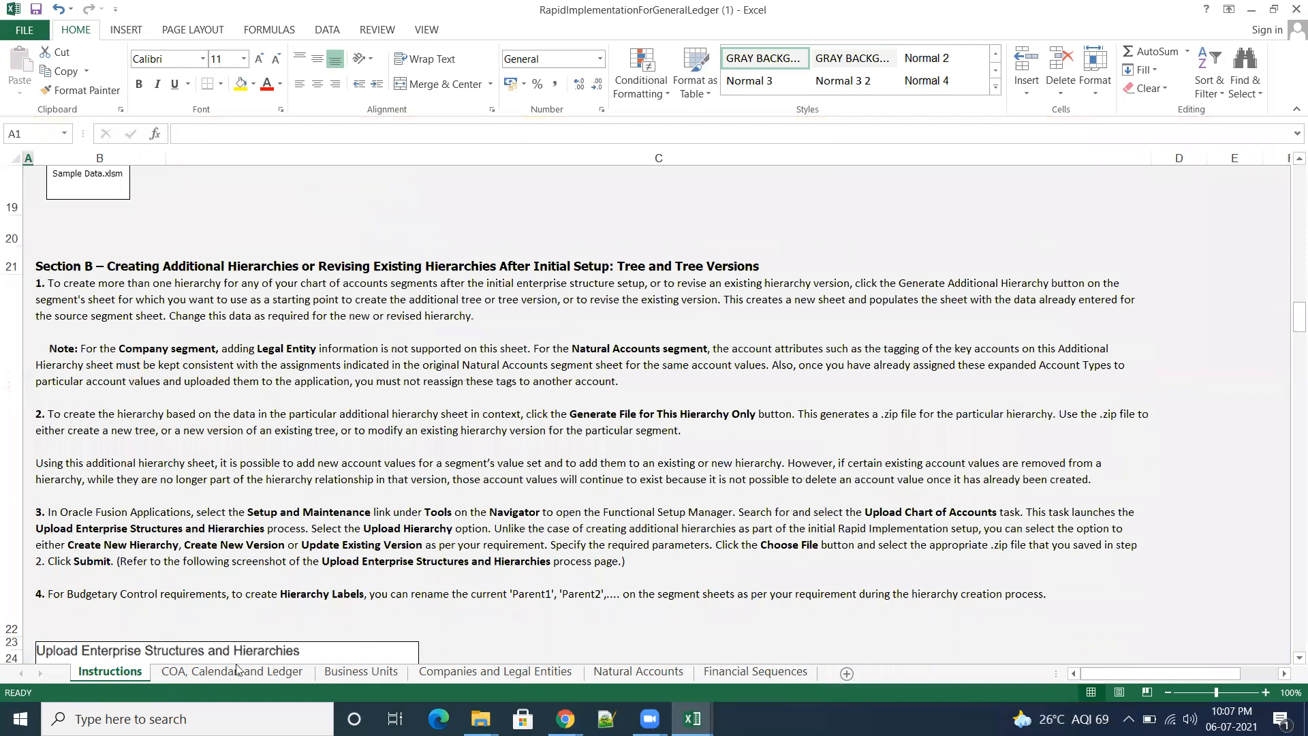
Step: Save the template workbook and validate it from the COA, Calendar, and Ledger sheet
{"action": "scroll", "coordinate": [391, 502], "scroll_direction": "up", "scroll_amount": 15}
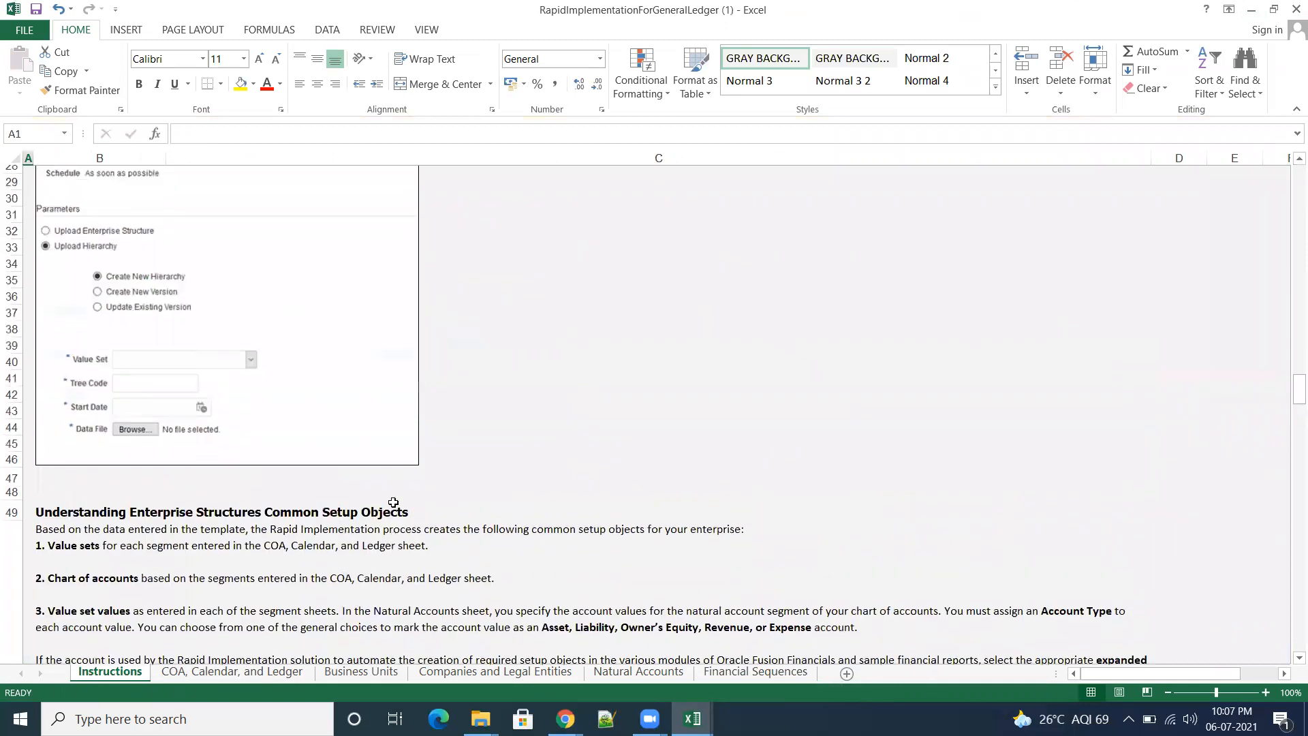
{"action": "left_click", "coordinate": [232, 672]}
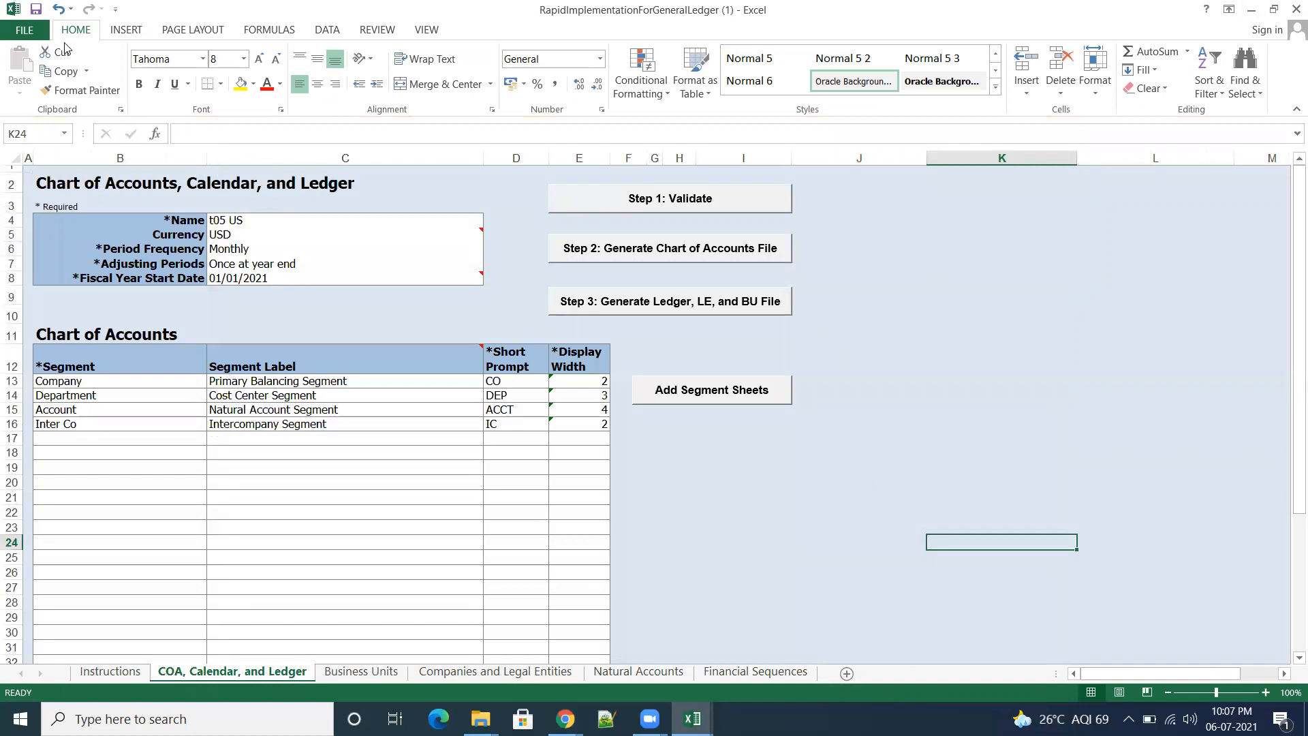
{"action": "left_click", "coordinate": [35, 9]}
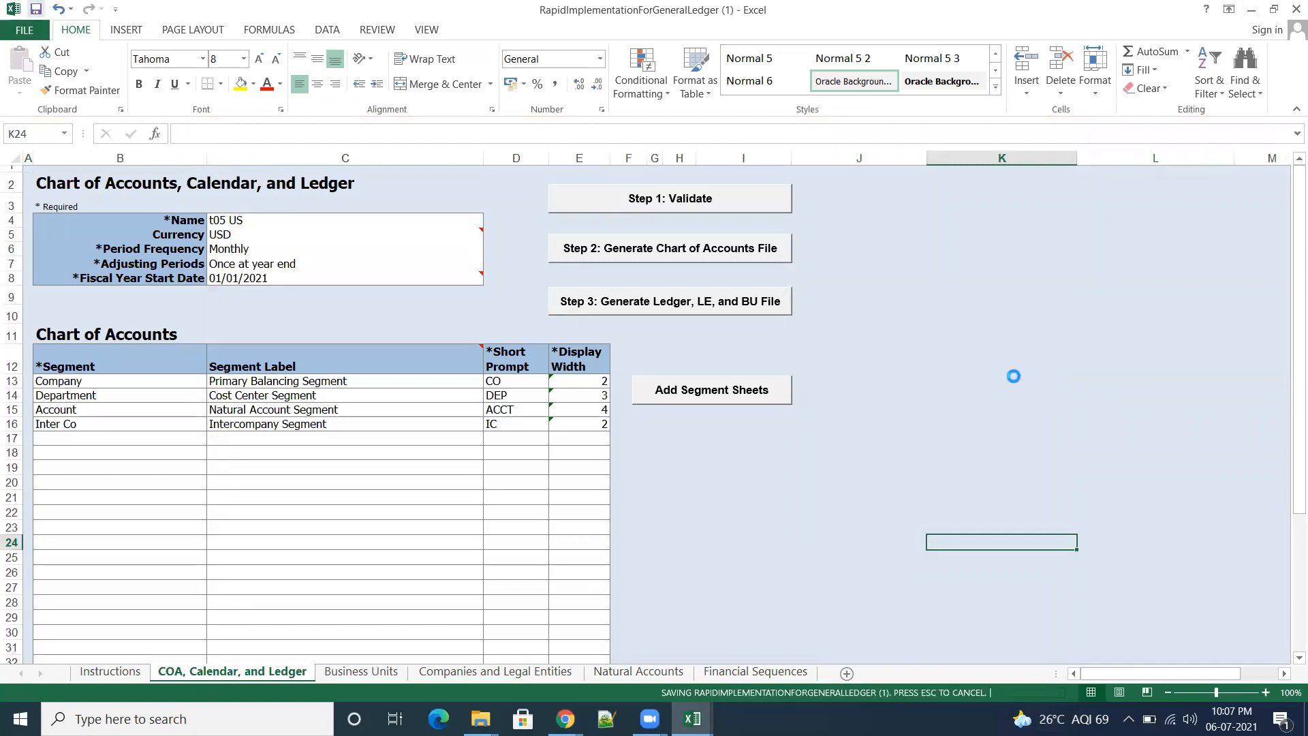
{"action": "left_click", "coordinate": [672, 199]}
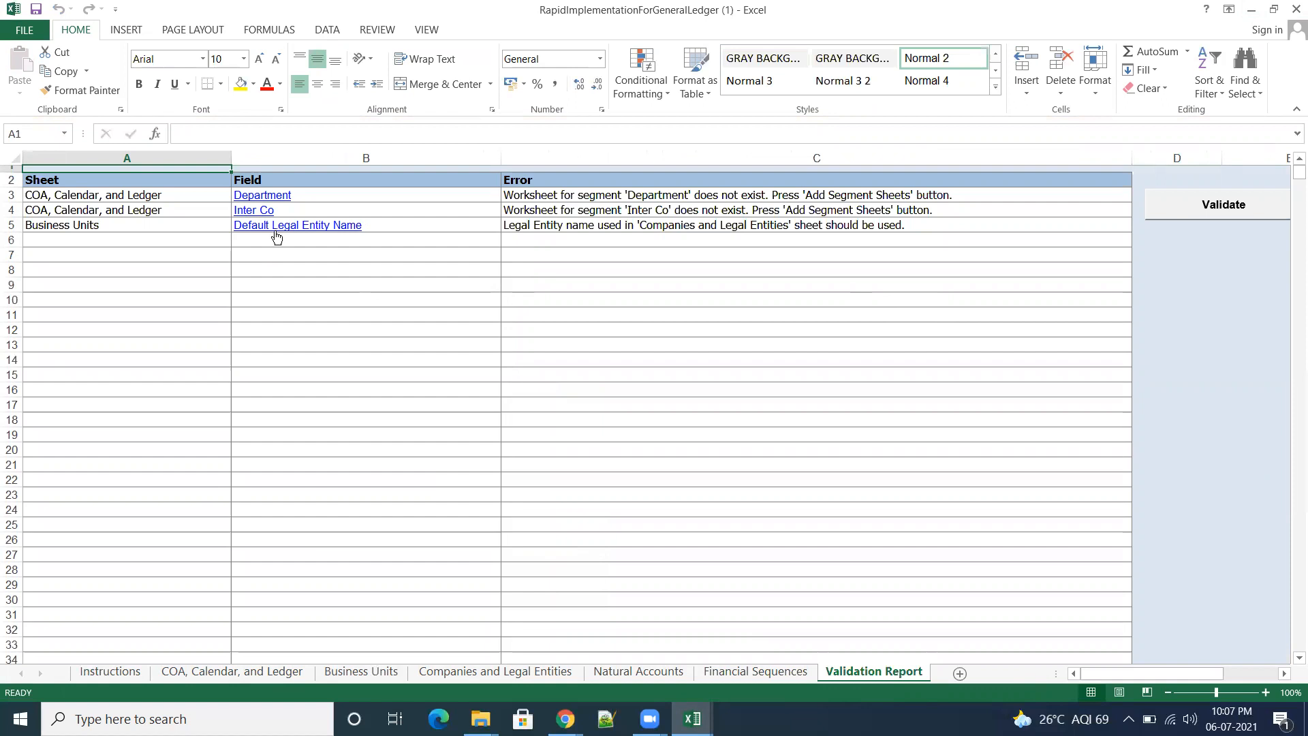
Step: Follow the Department error to the Chart of Accounts and add the missing Department and Inter Co segment sheets
{"action": "left_click", "coordinate": [264, 198]}
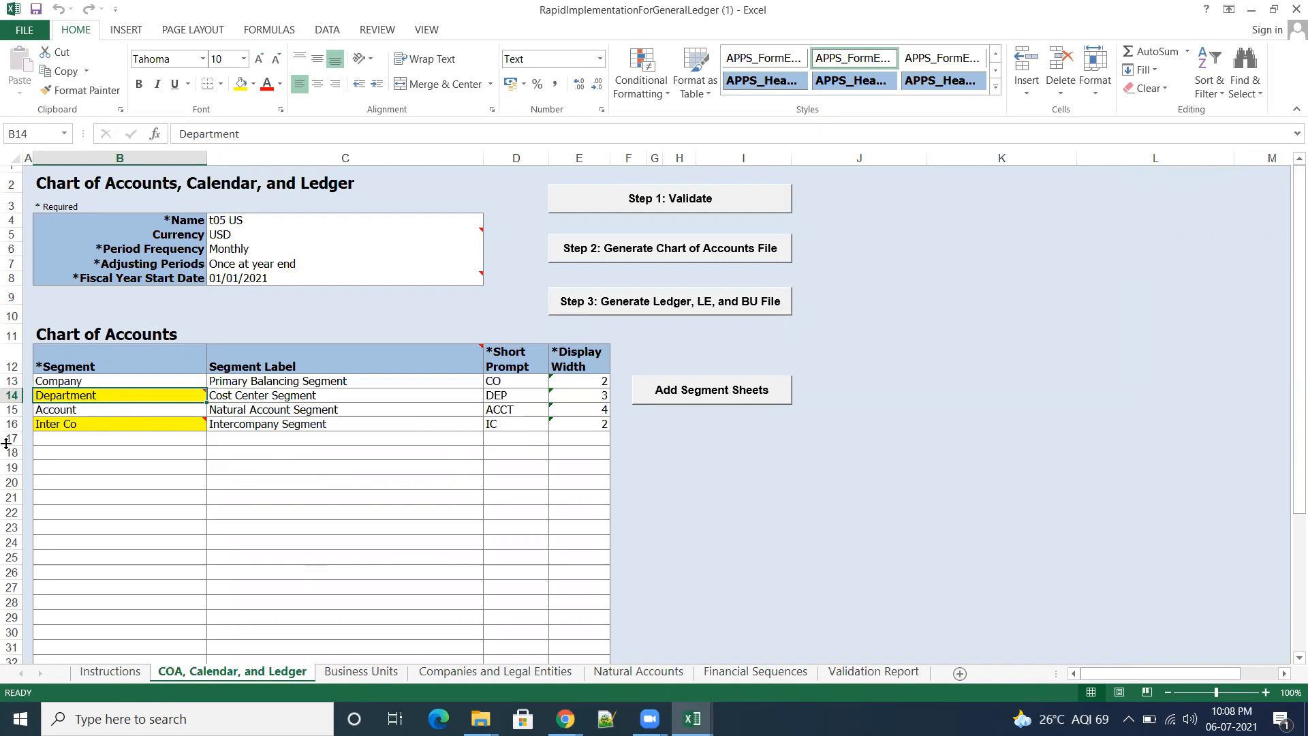
{"action": "left_click", "coordinate": [706, 393]}
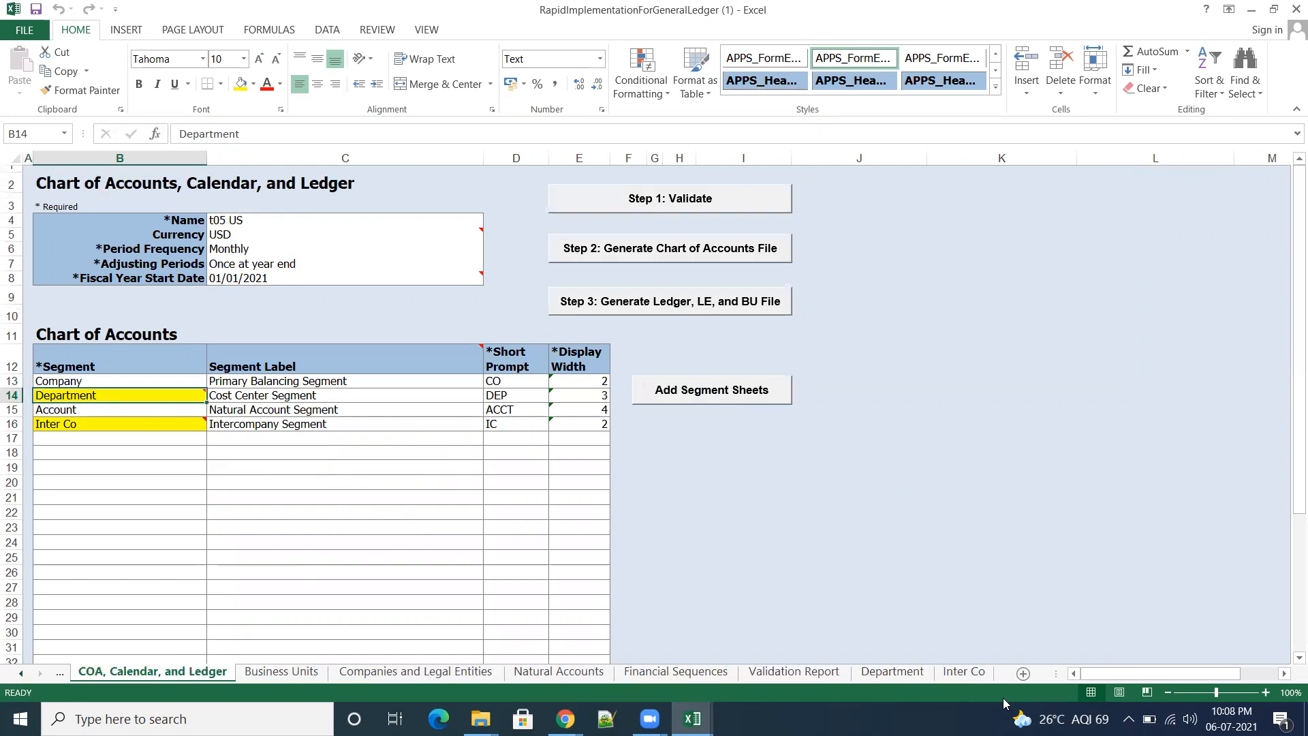
Step: Open the template's new Department sheet and switch to the Department sheet of the filled-in workbook
{"action": "left_click", "coordinate": [897, 676]}
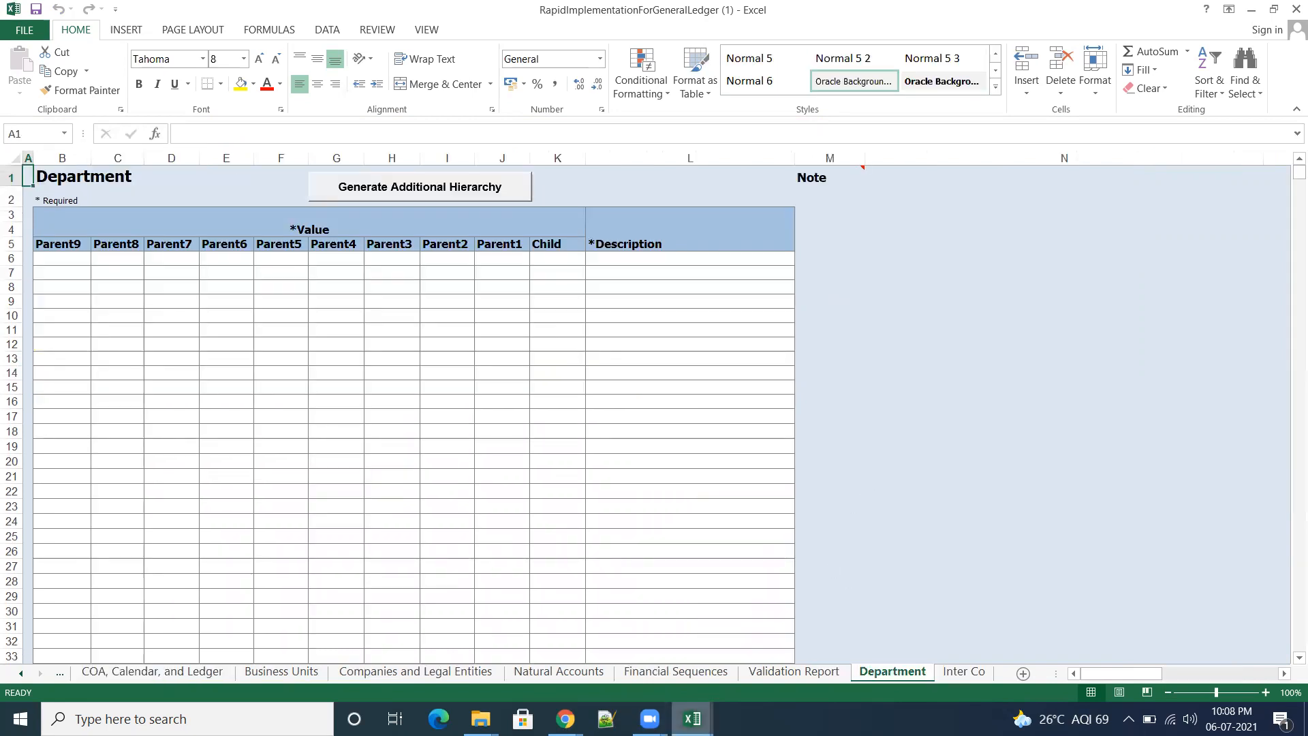
{"action": "mouse_move", "coordinate": [692, 719]}
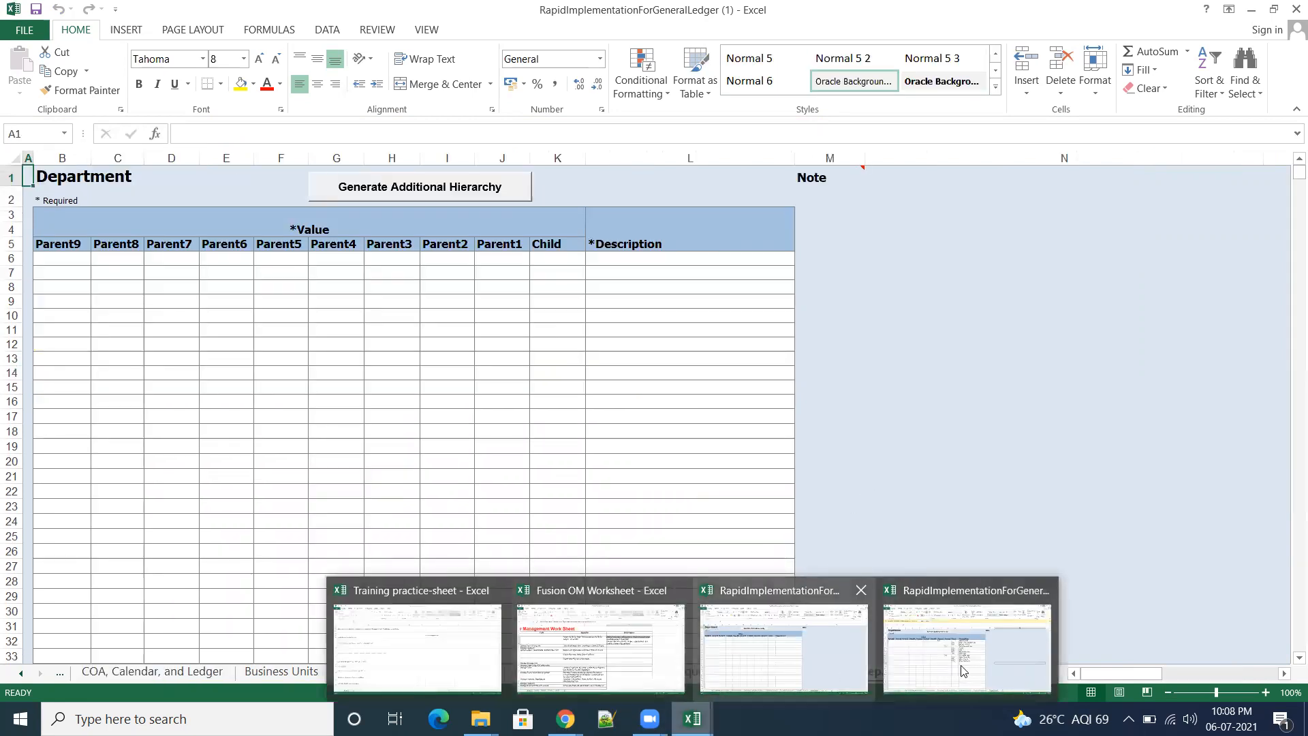
{"action": "left_click", "coordinate": [939, 648]}
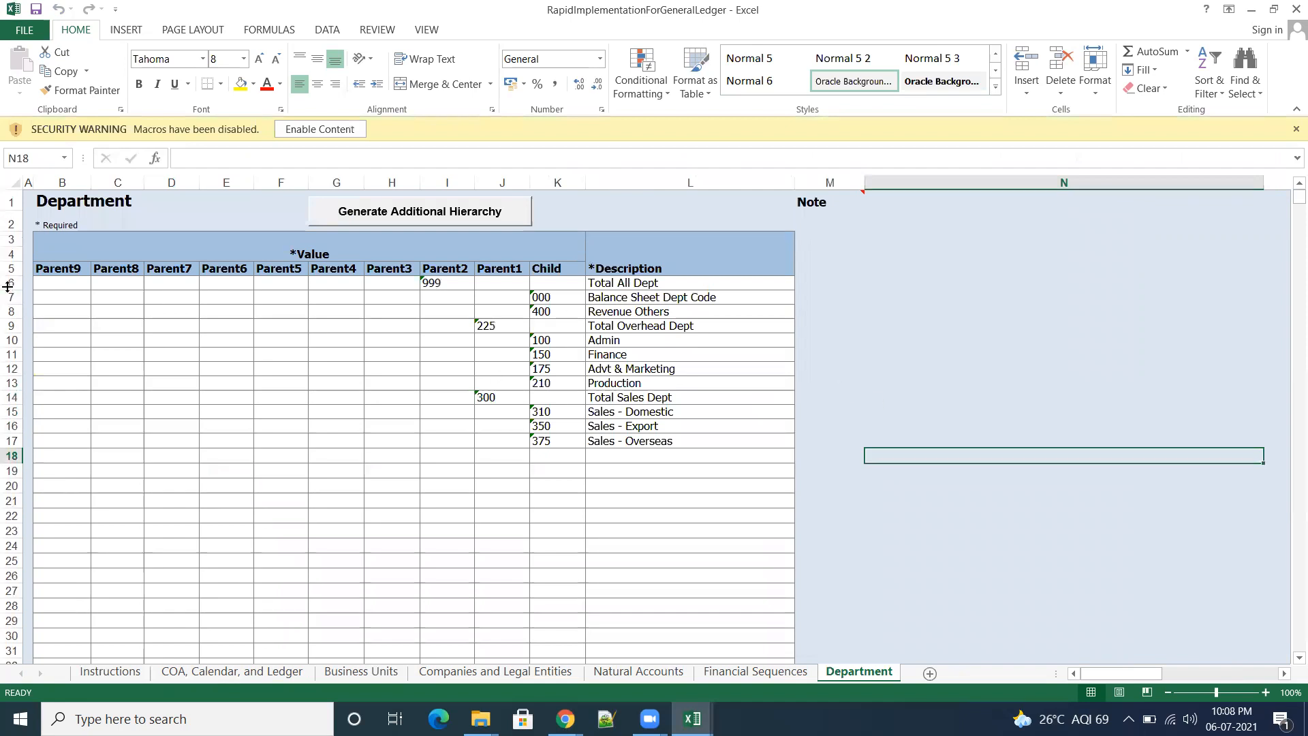
{"action": "left_click", "coordinate": [9, 283]}
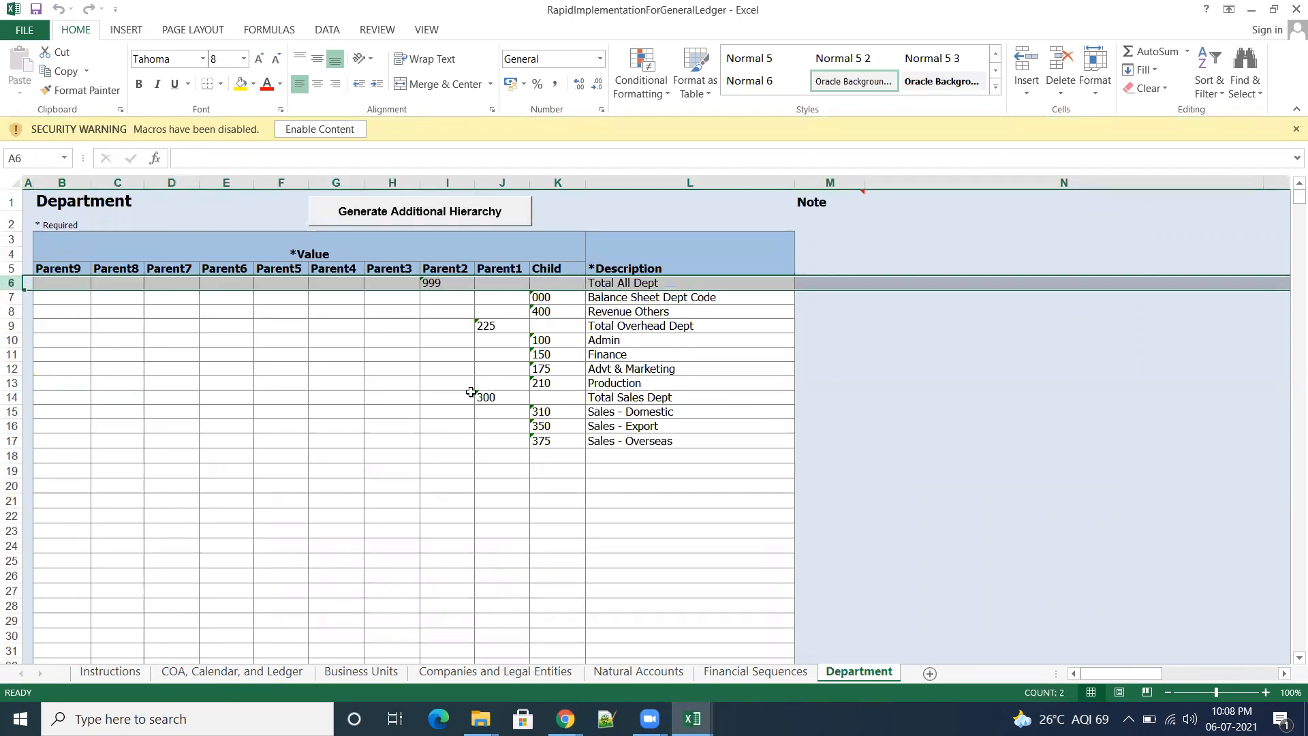
{"action": "key", "text": "shift+Down"}
{"action": "key", "text": "shift+Down"}
{"action": "key", "text": "shift+Down"}
{"action": "key", "text": "shift+Down"}
{"action": "key", "text": "shift+Down"}
{"action": "key", "text": "shift+Down"}
{"action": "key", "text": "shift+Down"}
{"action": "key", "text": "shift+Down"}
{"action": "key", "text": "shift+Down"}
{"action": "key", "text": "shift+Down"}
{"action": "key", "text": "shift+Down"}
{"action": "key", "text": "shift+Down"}
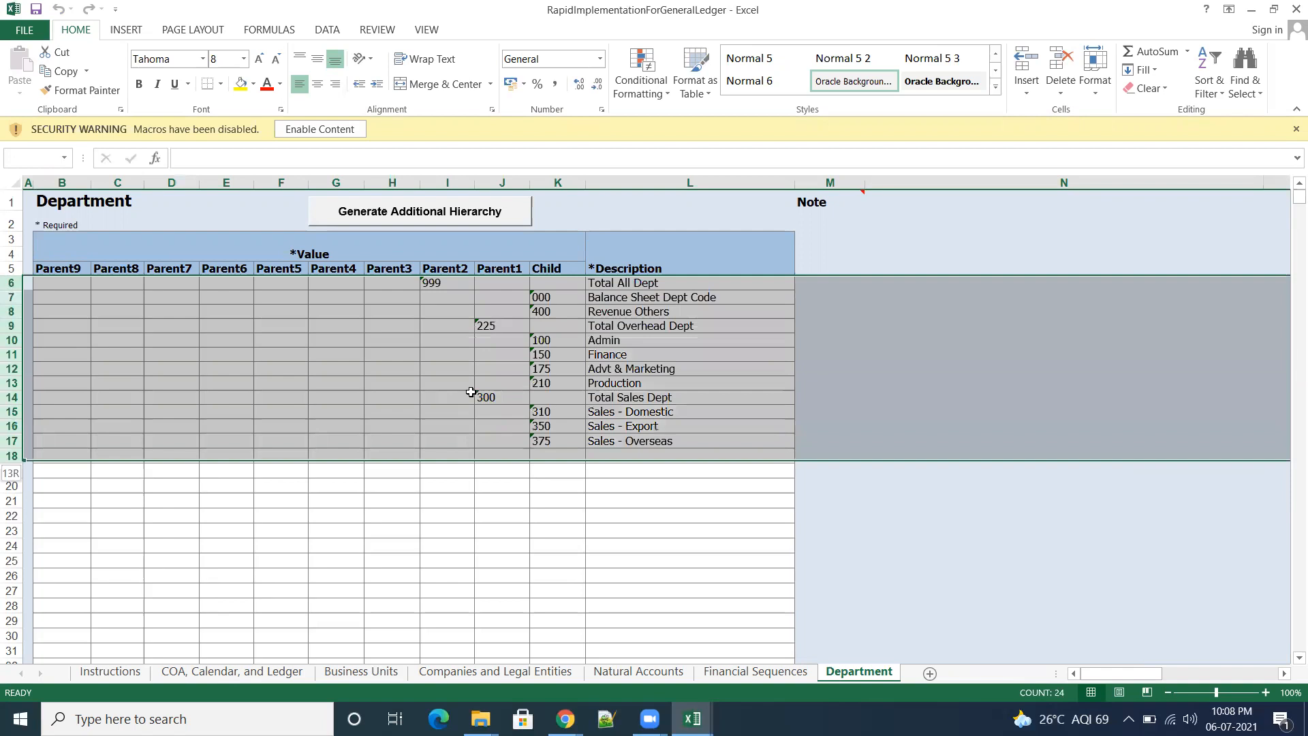
{"action": "key", "text": "shift+Up"}
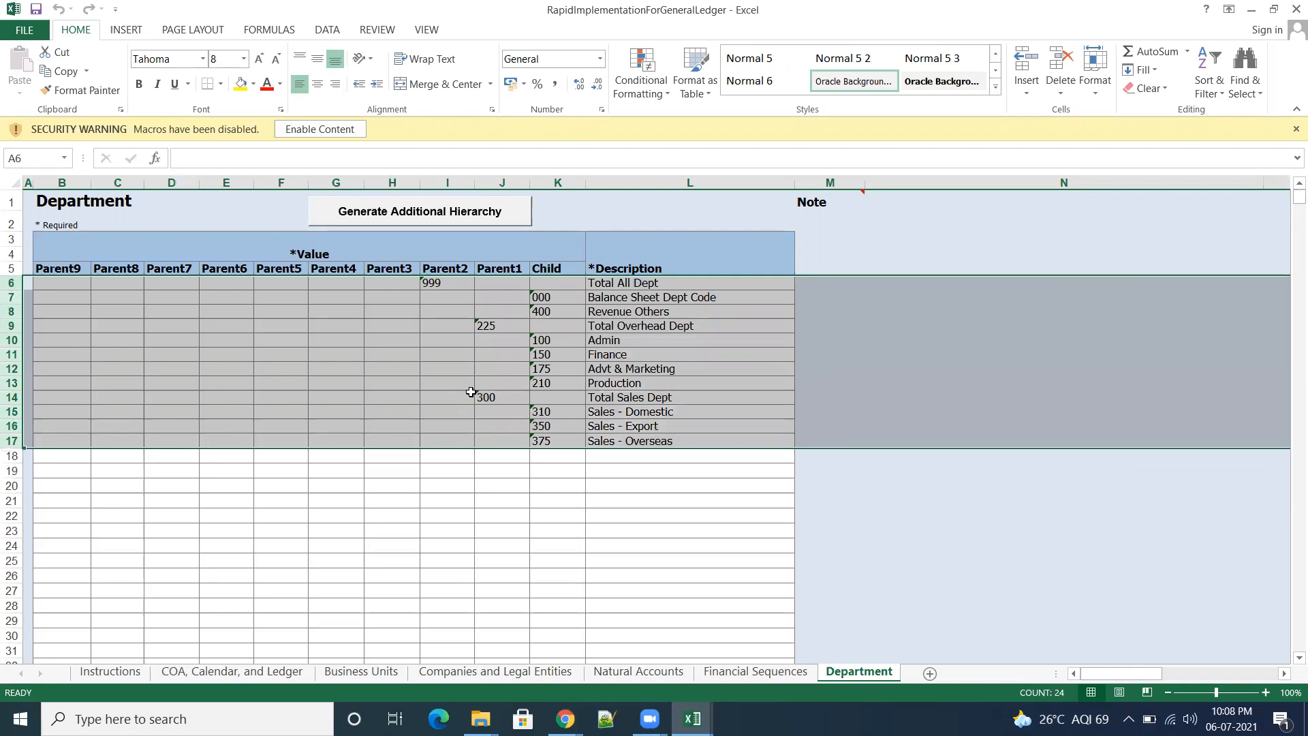
{"action": "key", "text": "ctrl+c"}
{"action": "left_click", "coordinate": [880, 496]}
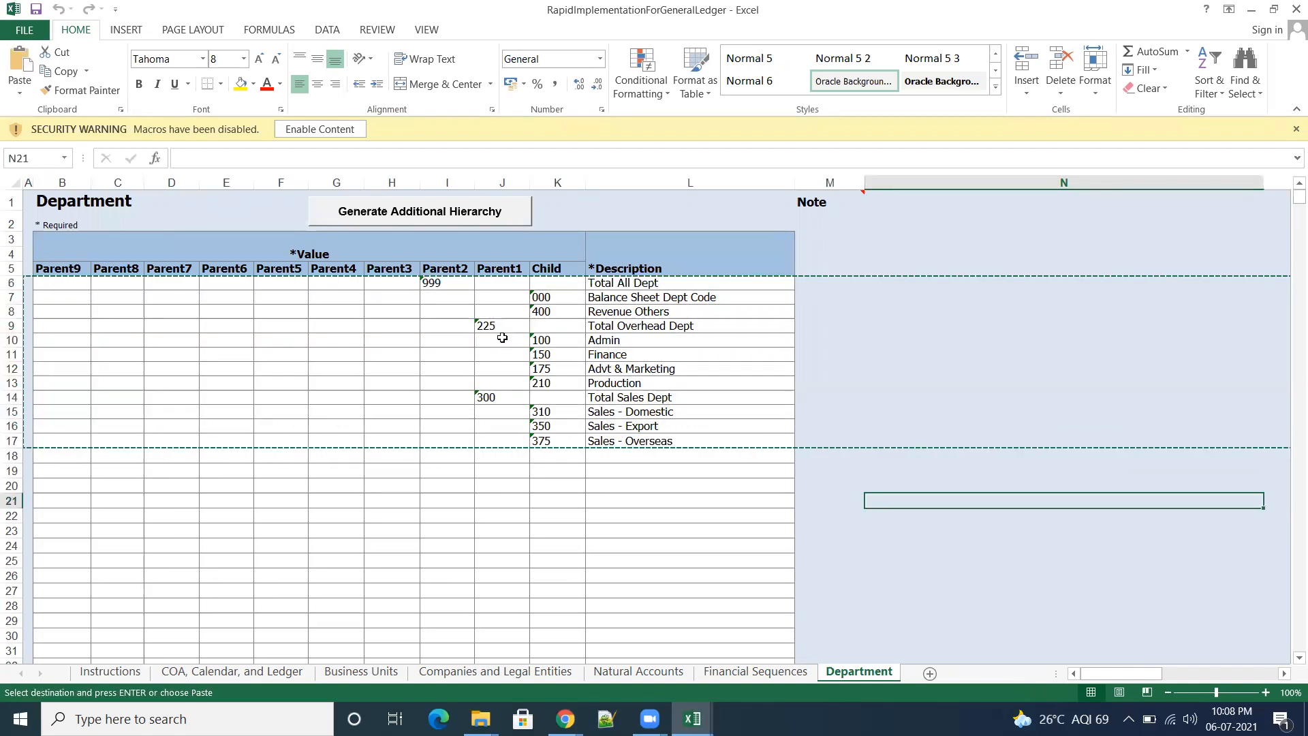
{"action": "key", "text": "Escape"}
Step: Copy the department values and descriptions in I6:L17 of the filled-in workbook into the template's Department sheet from I6 and save the template
{"action": "left_click_drag", "start_coordinate": [432, 282], "coordinate": [737, 439]}
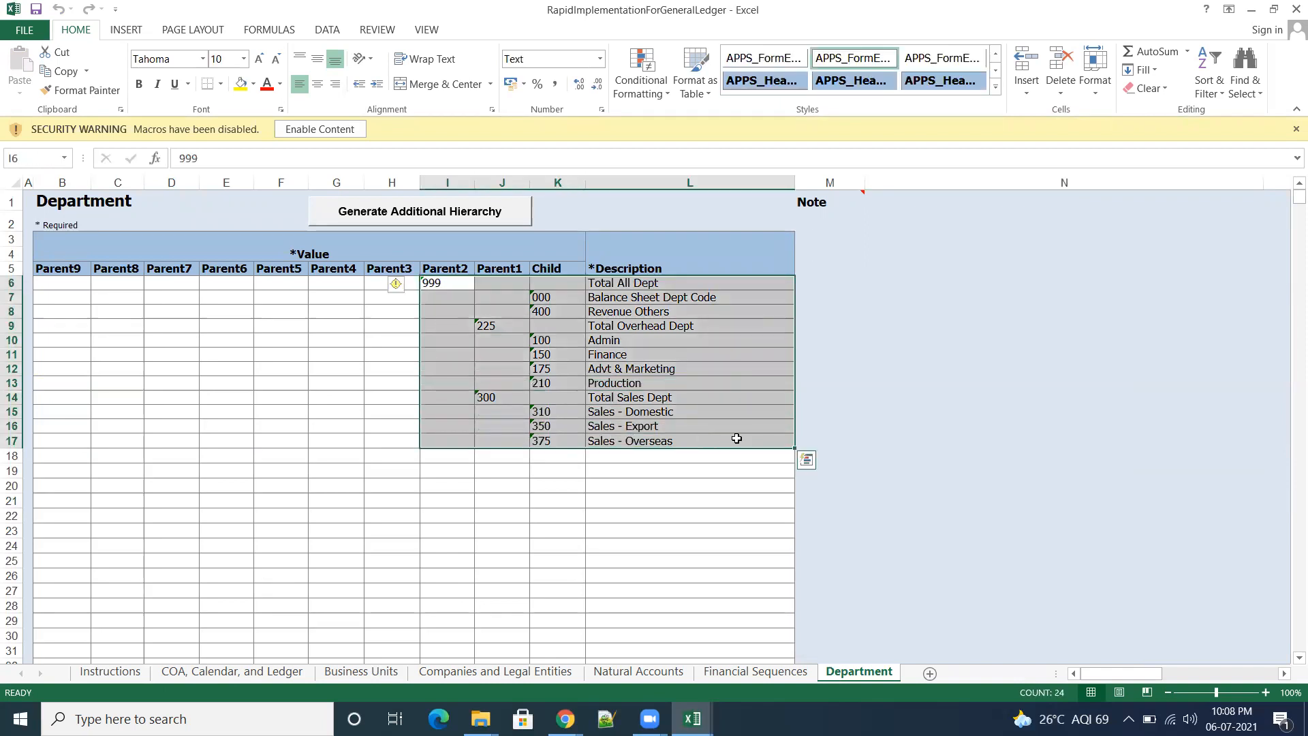
{"action": "key", "text": "ctrl+c"}
{"action": "mouse_move", "coordinate": [692, 719]}
{"action": "left_click", "coordinate": [801, 656]}
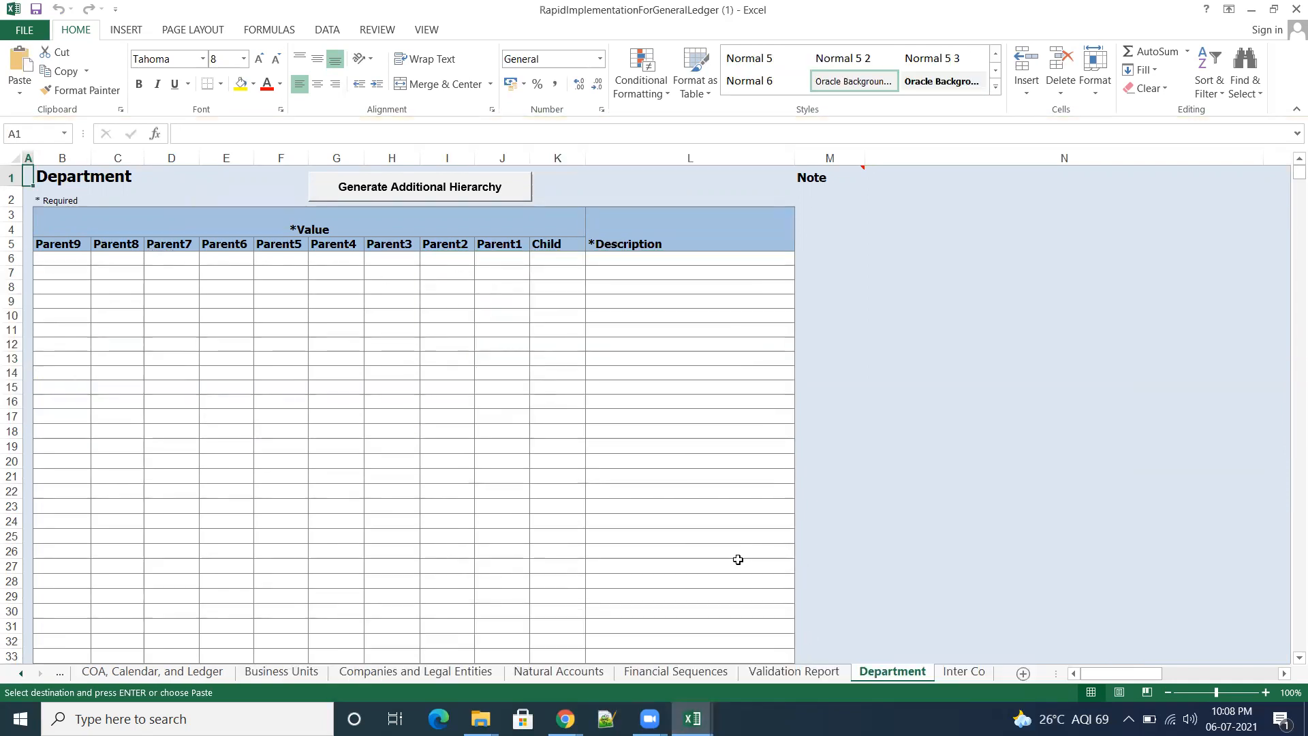
{"action": "key", "text": "alt+Tab"}
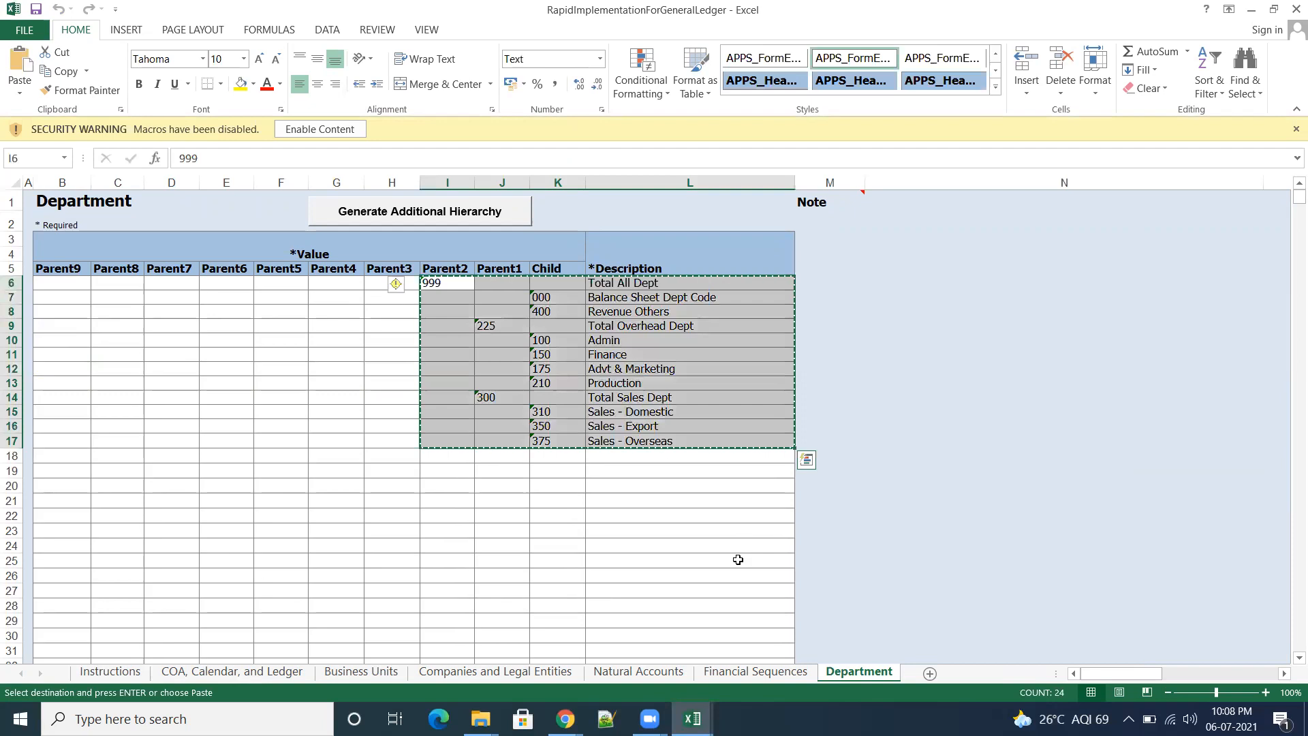
{"action": "key", "text": "alt+Tab"}
{"action": "left_click", "coordinate": [450, 259]}
{"action": "key", "text": "ctrl+v"}
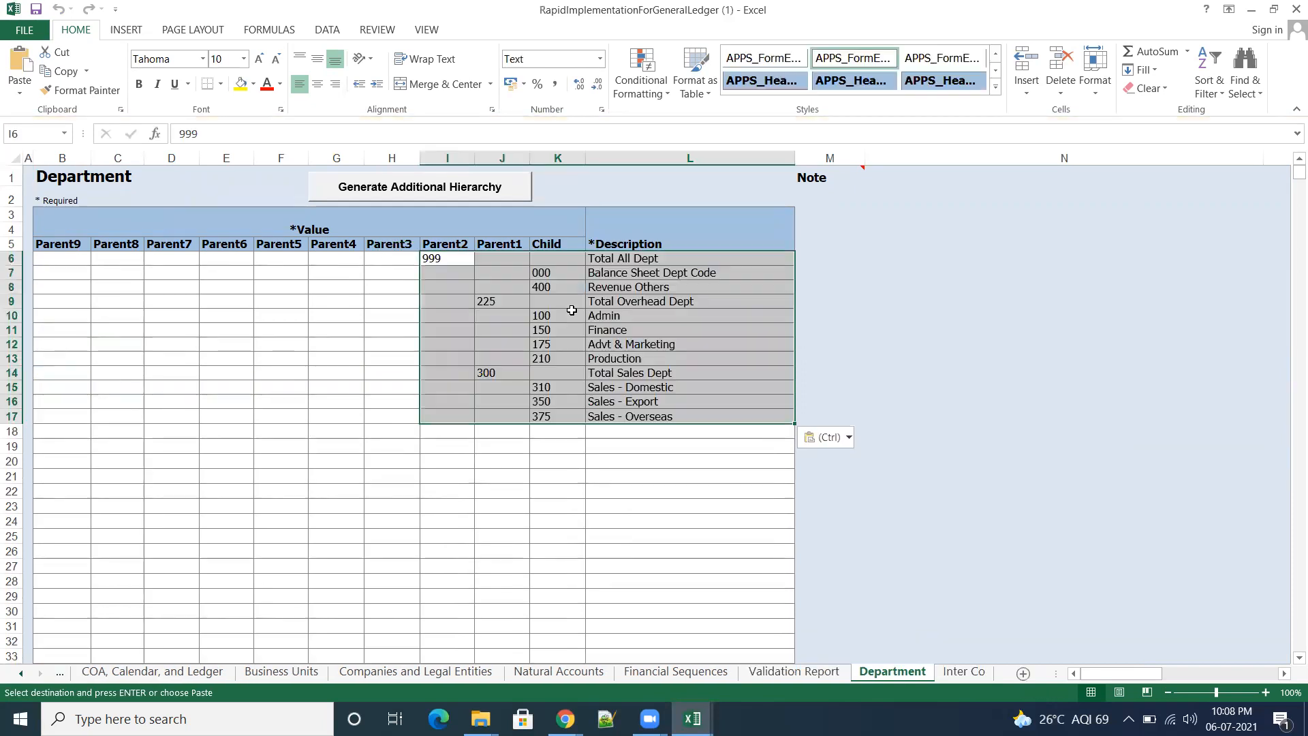
{"action": "left_click", "coordinate": [940, 471]}
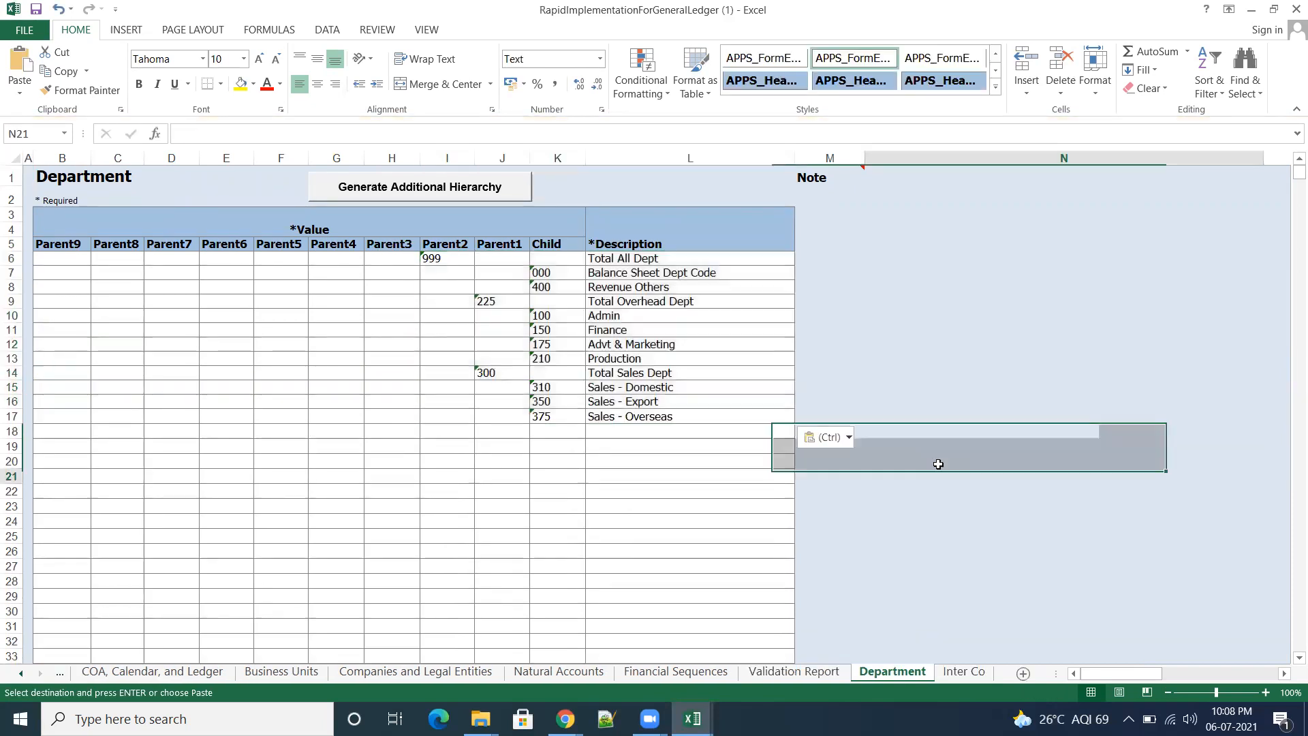
{"action": "key", "text": "ctrl+s"}
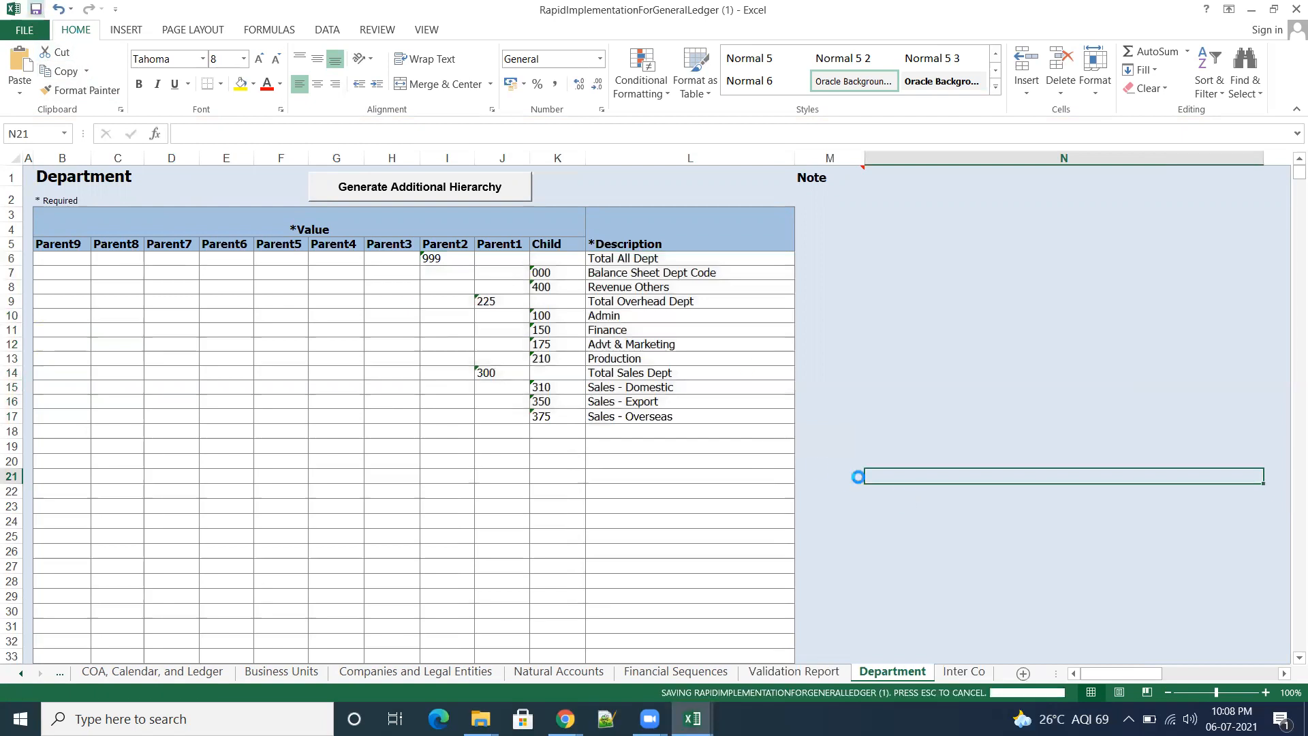
Step: Check the Inter Co sheet, save the template, and validate it again from the COA, Calendar, and Ledger sheet
{"action": "left_click", "coordinate": [964, 672]}
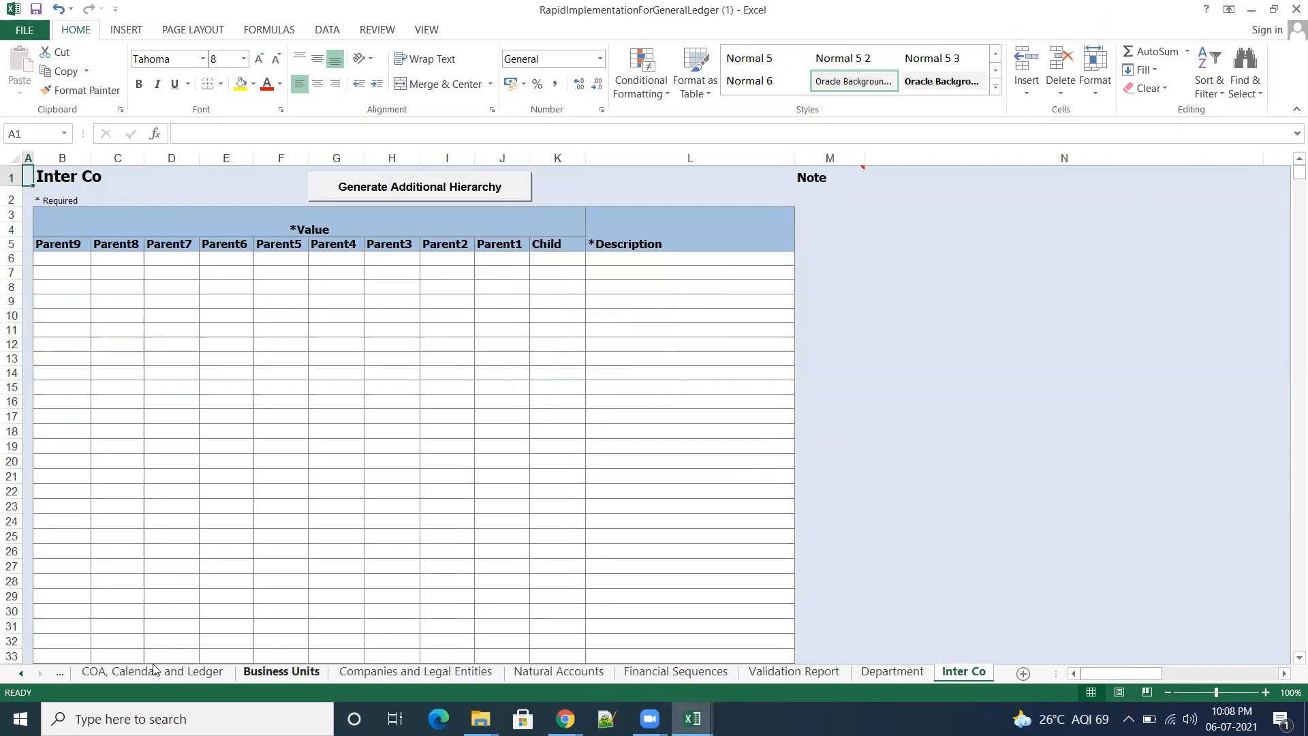
{"action": "left_click", "coordinate": [23, 674]}
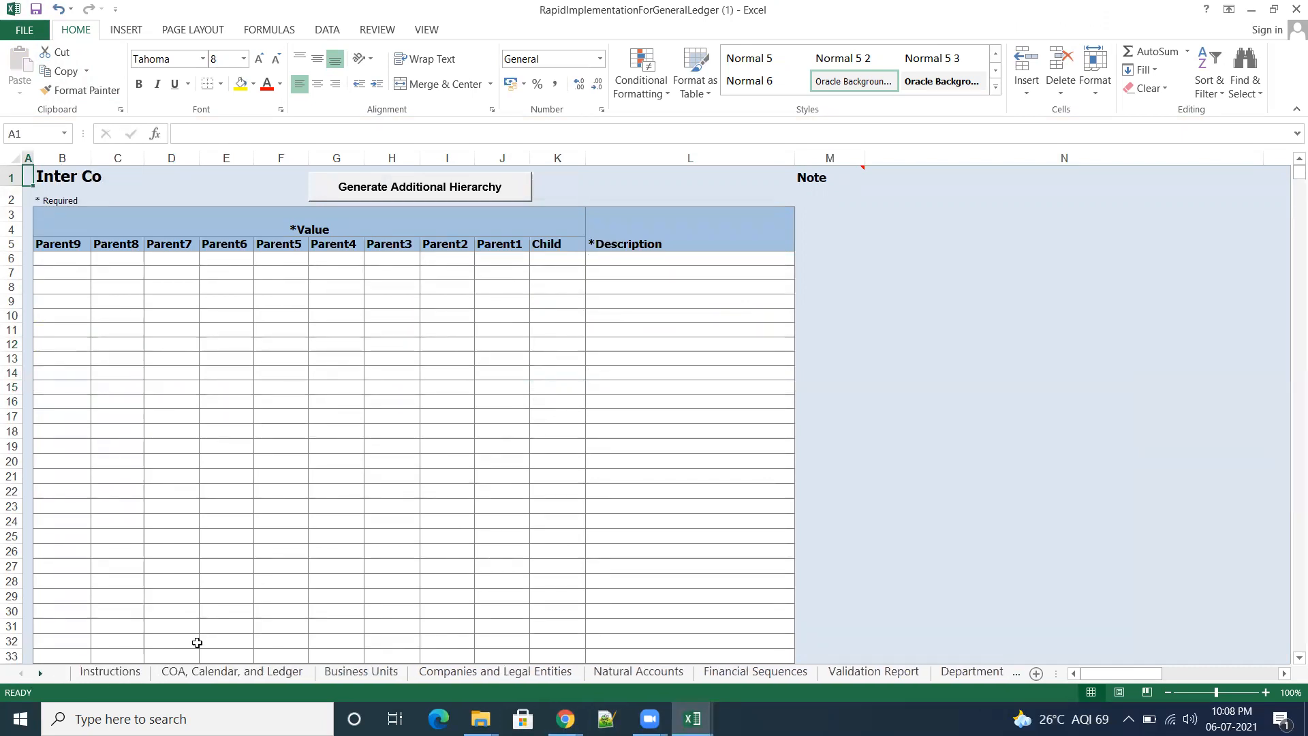
{"action": "left_click", "coordinate": [37, 9]}
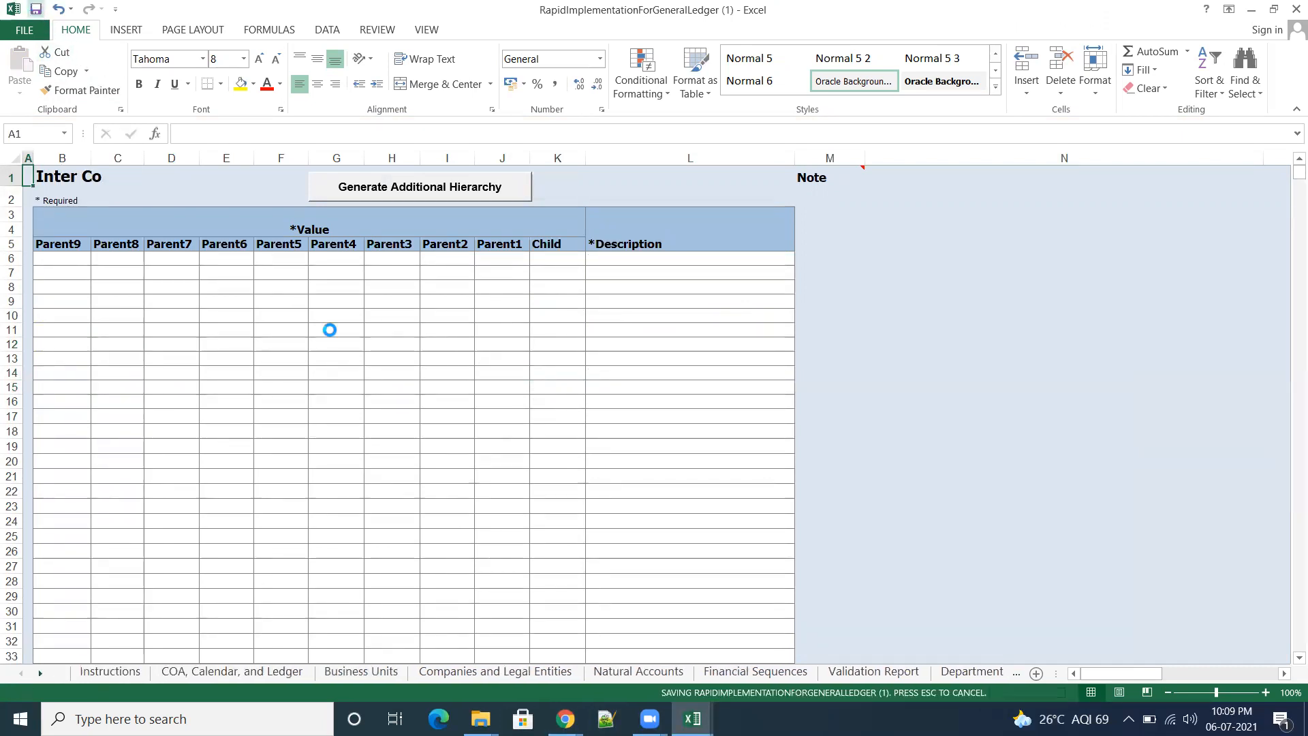
{"action": "left_click", "coordinate": [225, 673]}
{"action": "left_click", "coordinate": [692, 201]}
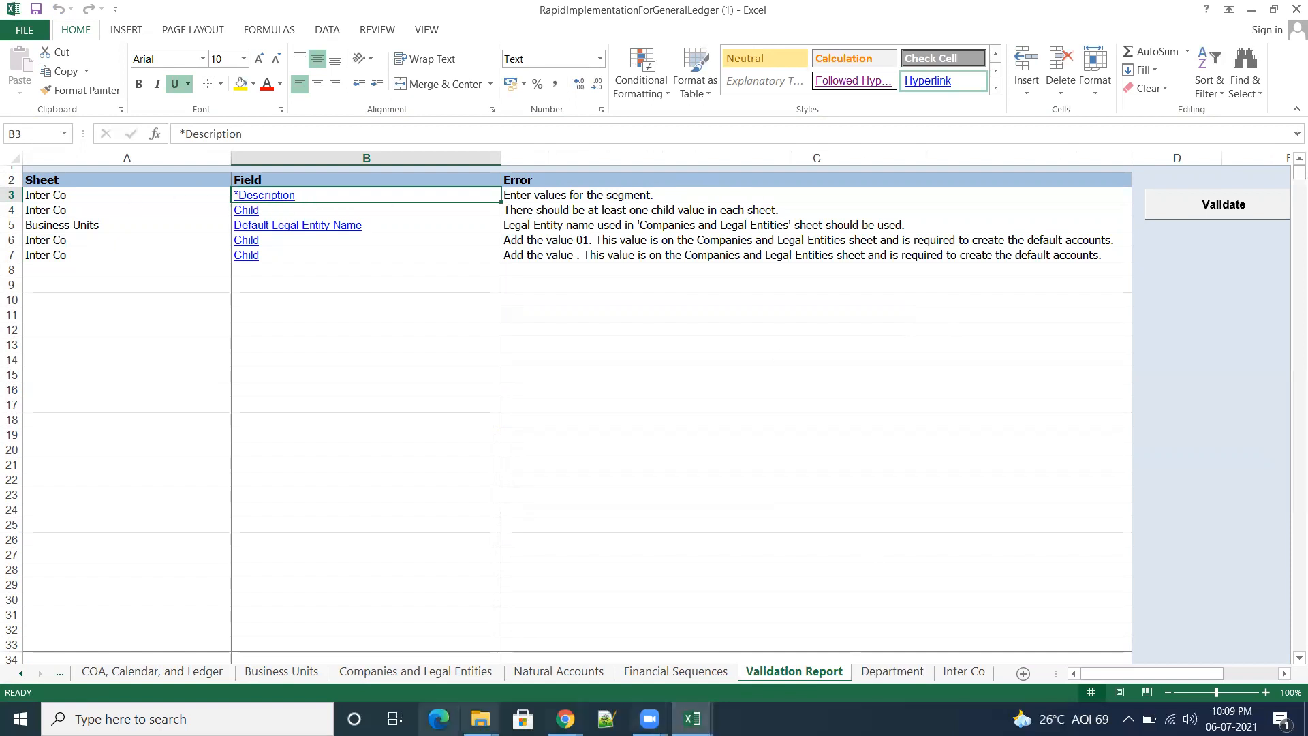
Step: Look through the FUSION-DOCS, Rapid_Implementation, OM_Practice and INDIA-TRAINING folders on drive D in File Explorer for rapid implementation files, widening the Name column
{"action": "mouse_move", "coordinate": [480, 719]}
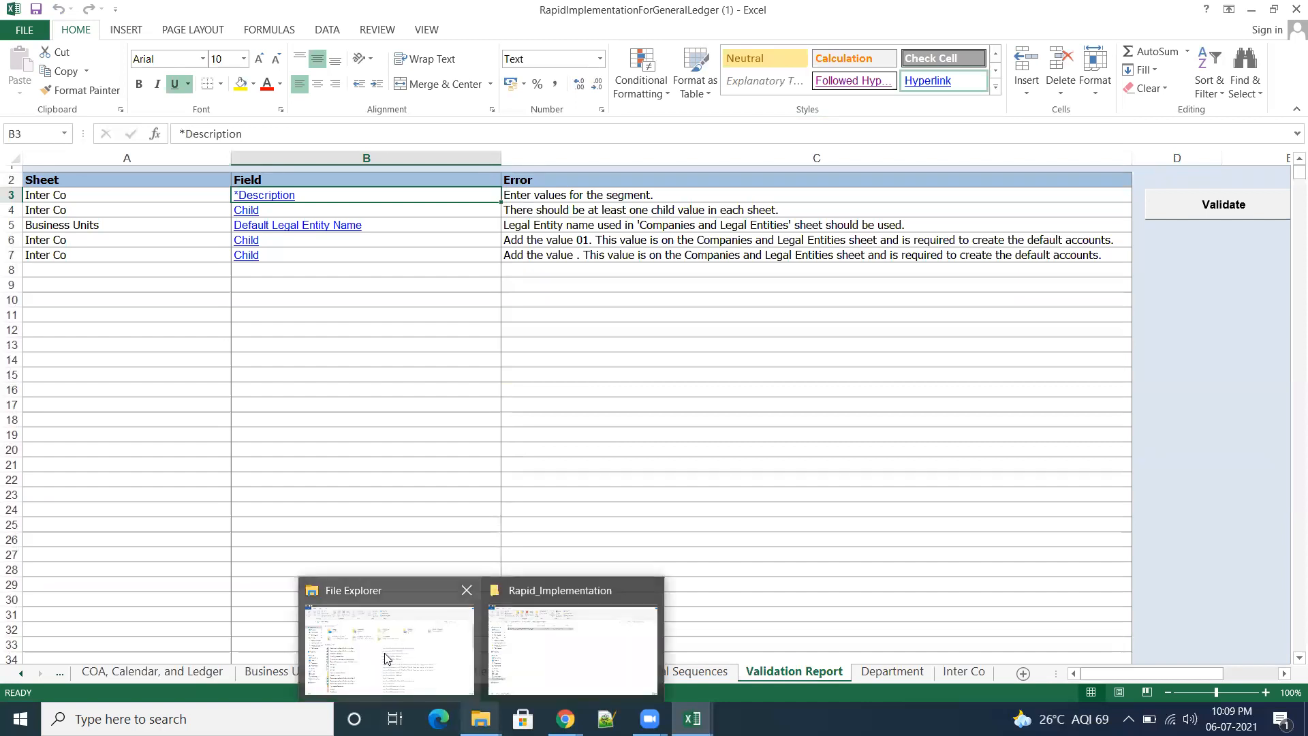
{"action": "left_click", "coordinate": [386, 659]}
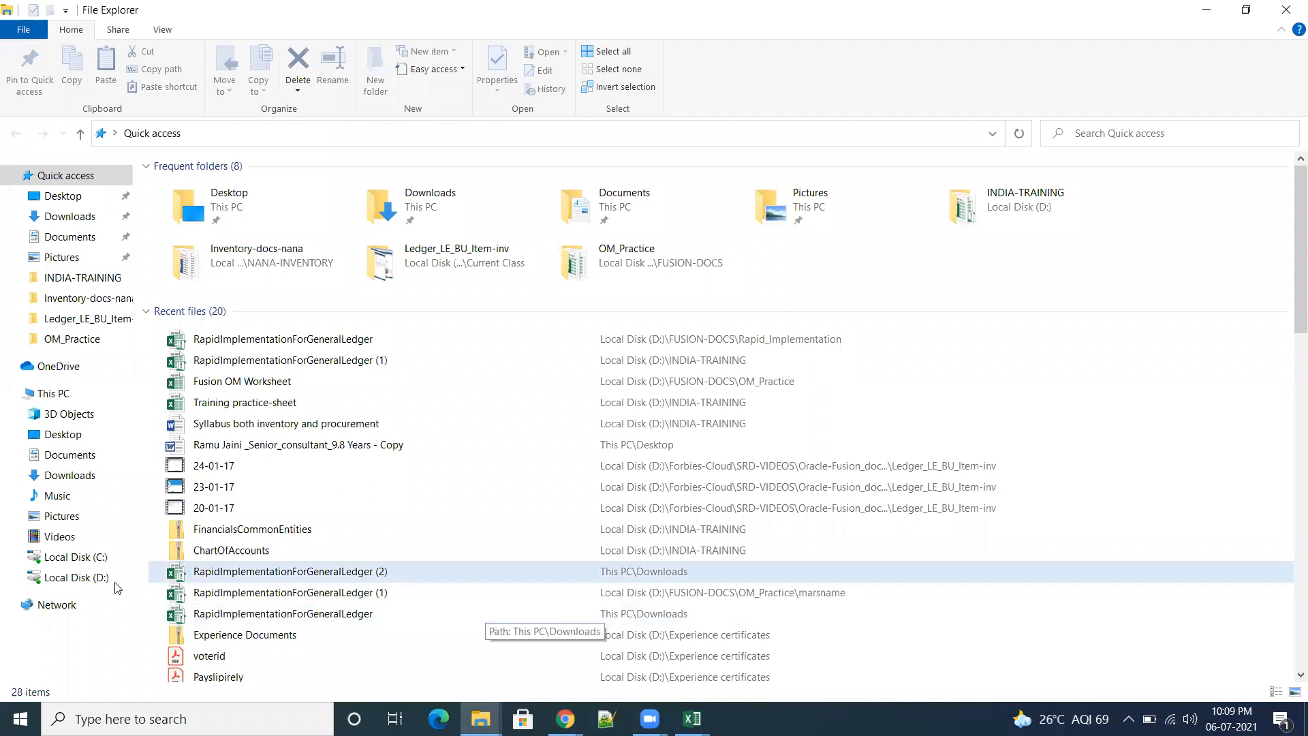
{"action": "left_click", "coordinate": [91, 583]}
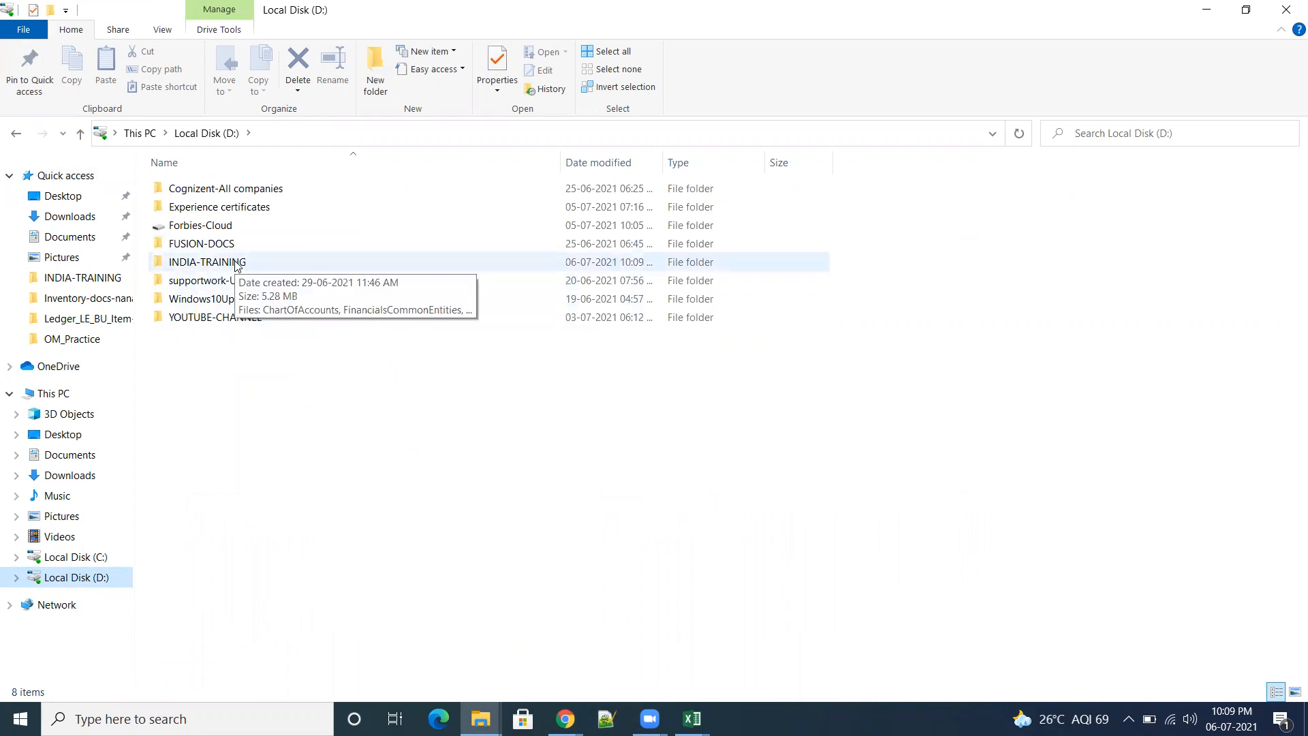
{"action": "double_click", "coordinate": [224, 244]}
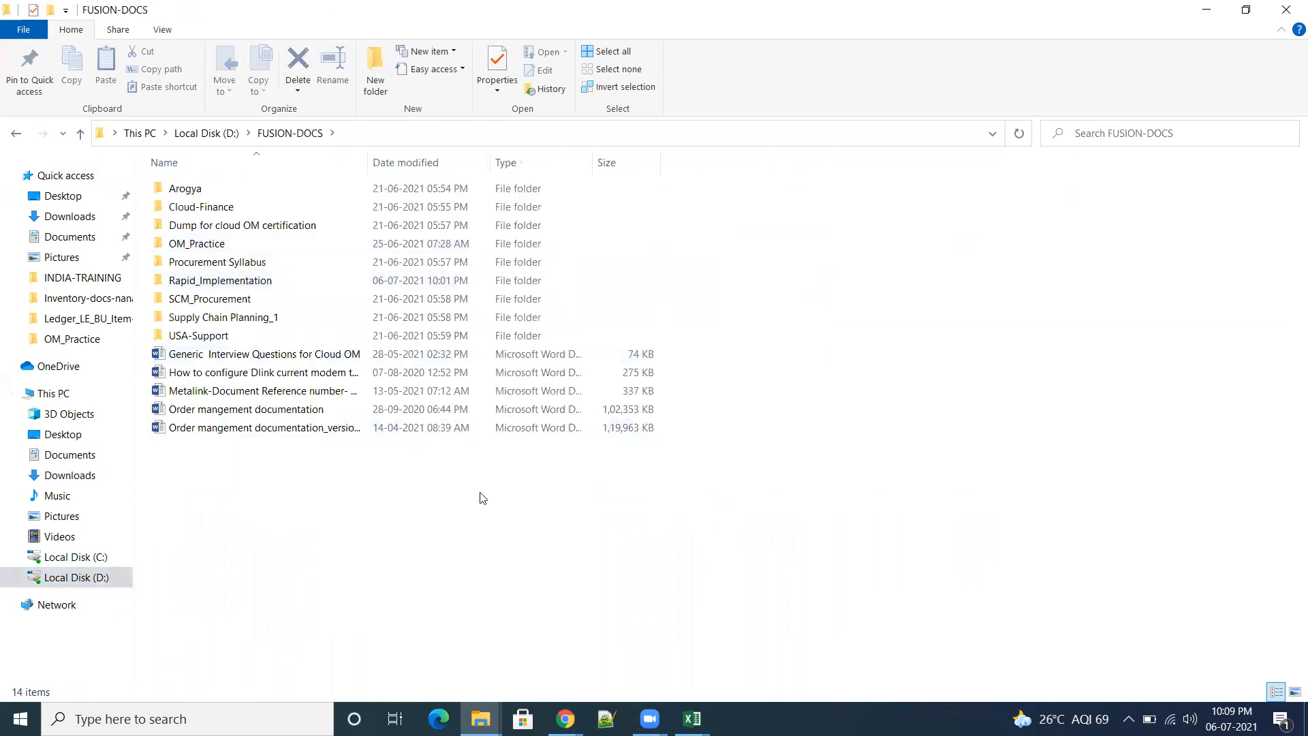
{"action": "double_click", "coordinate": [238, 285]}
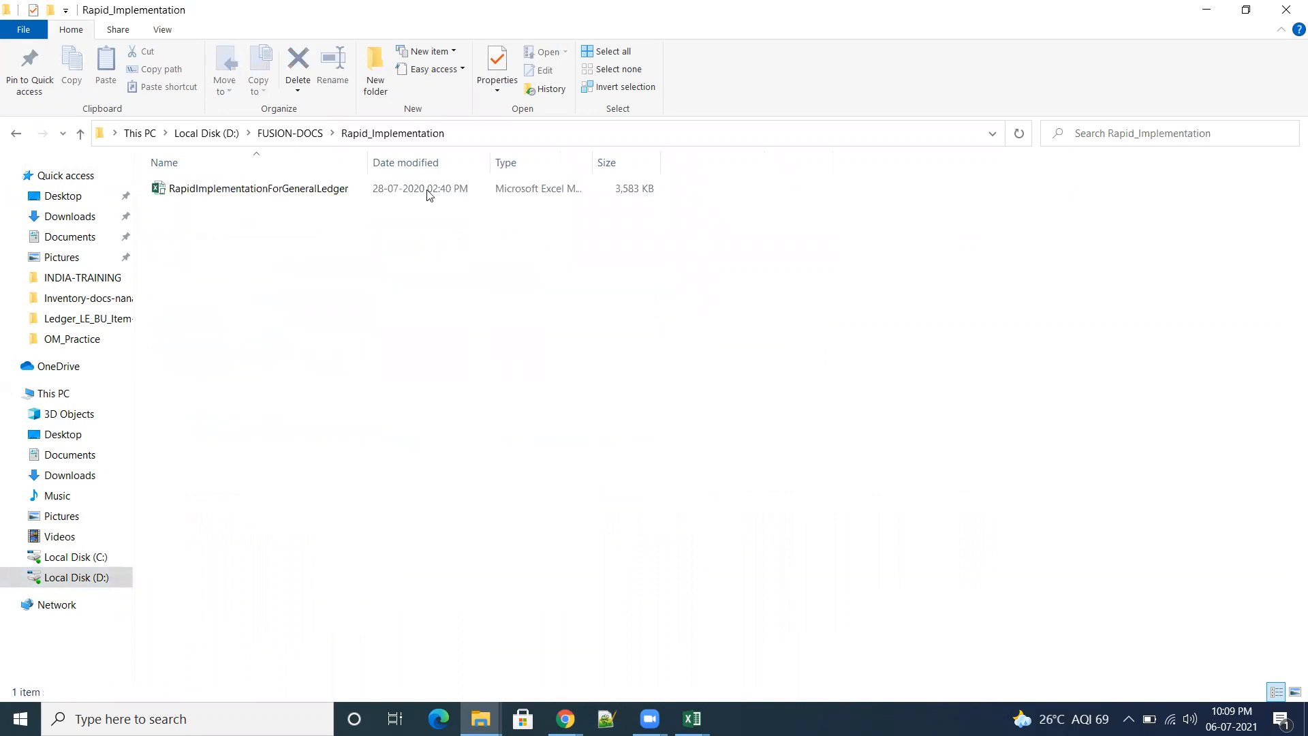
{"action": "left_click", "coordinate": [289, 132]}
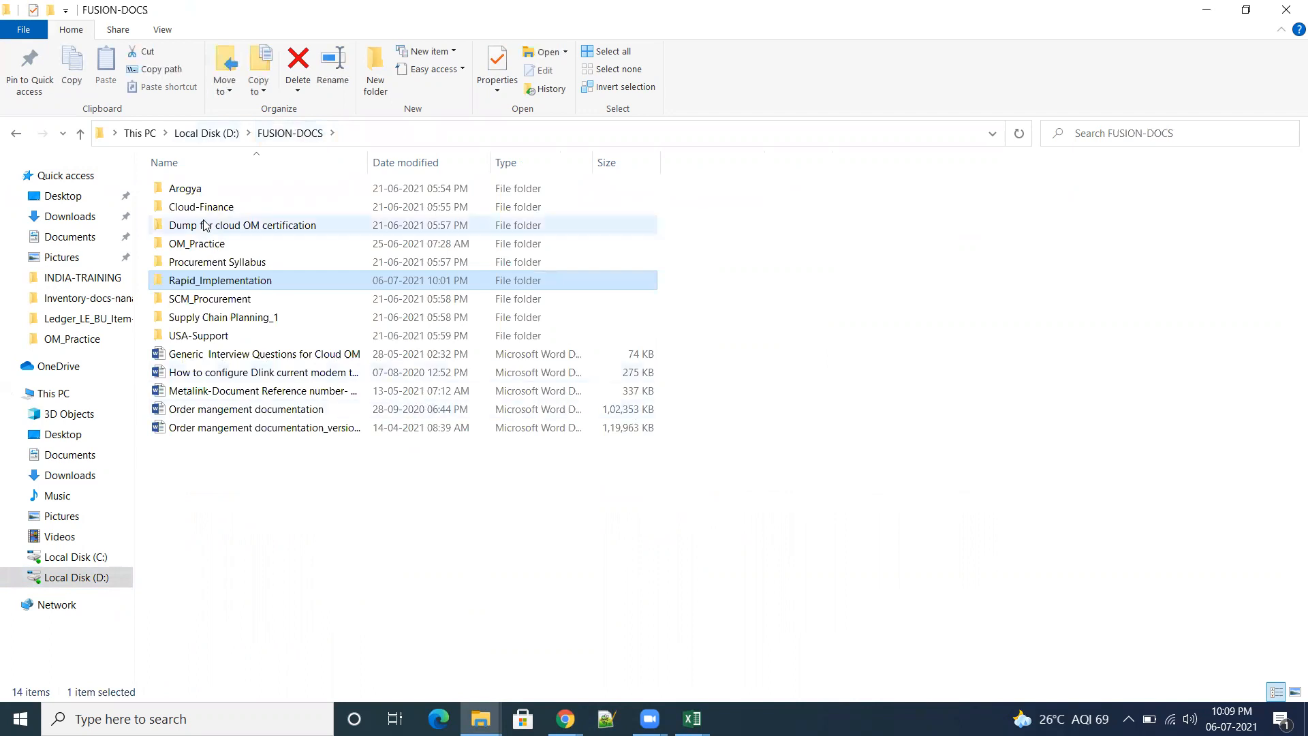
{"action": "double_click", "coordinate": [240, 244]}
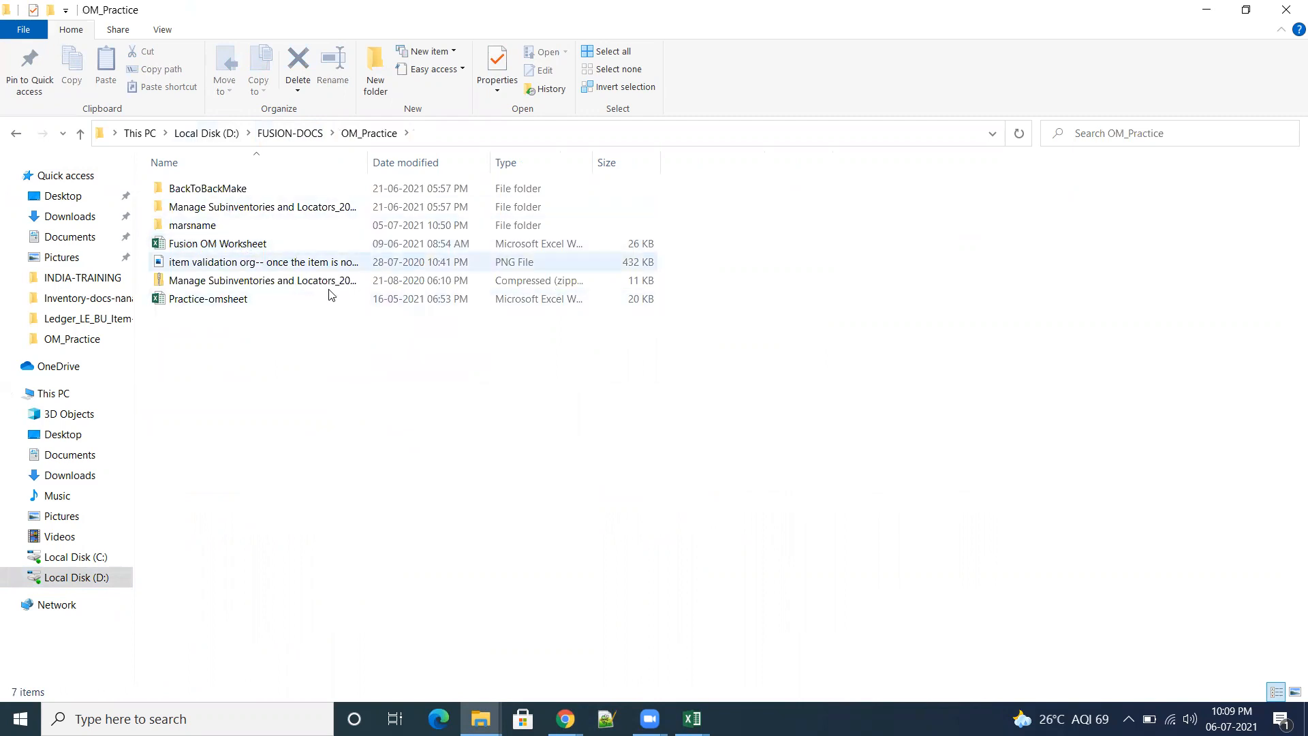
{"action": "left_click", "coordinate": [266, 137]}
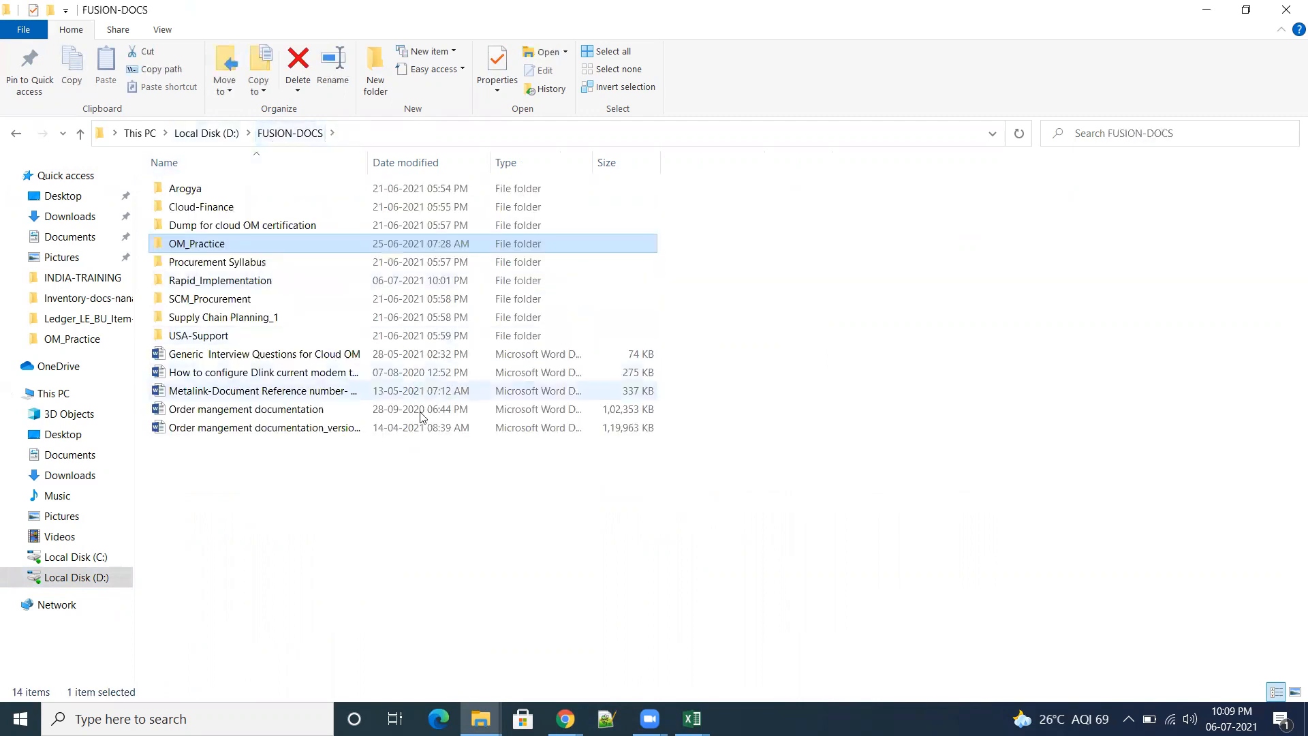
{"action": "double_click", "coordinate": [233, 284]}
{"action": "left_click", "coordinate": [204, 135]}
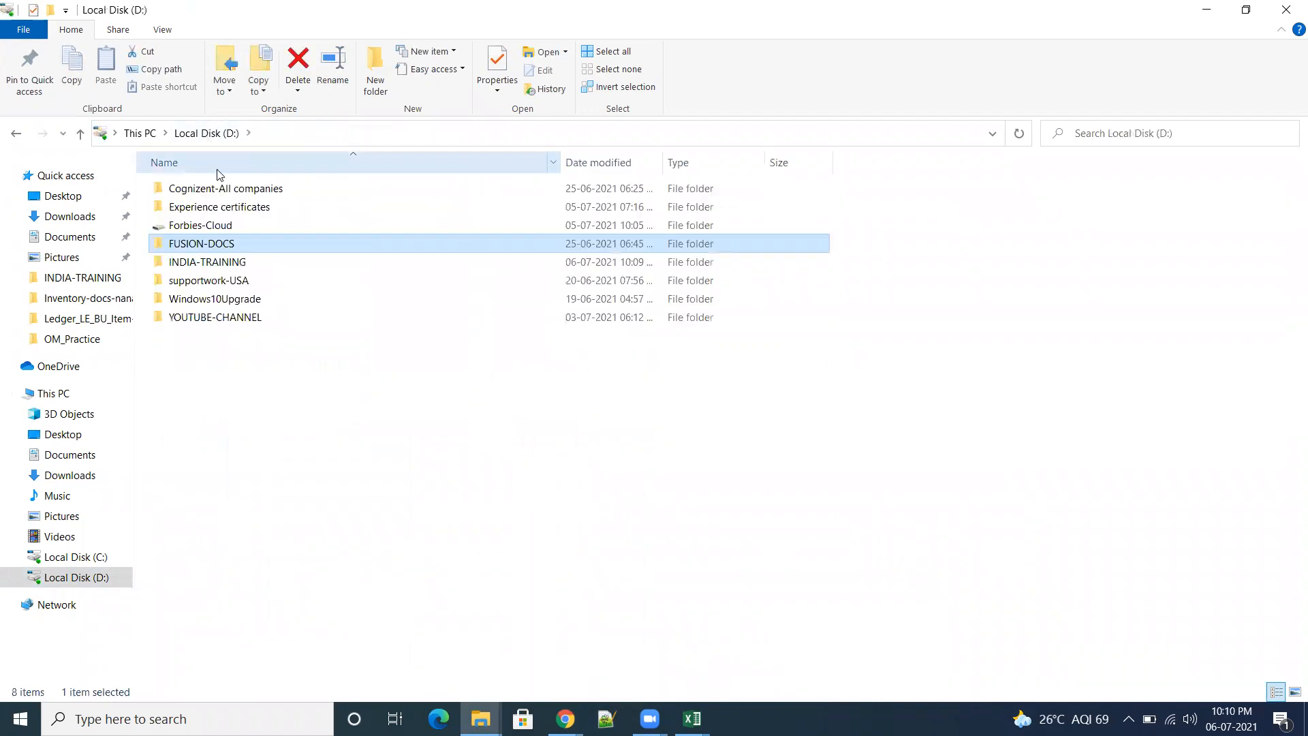
{"action": "double_click", "coordinate": [235, 265]}
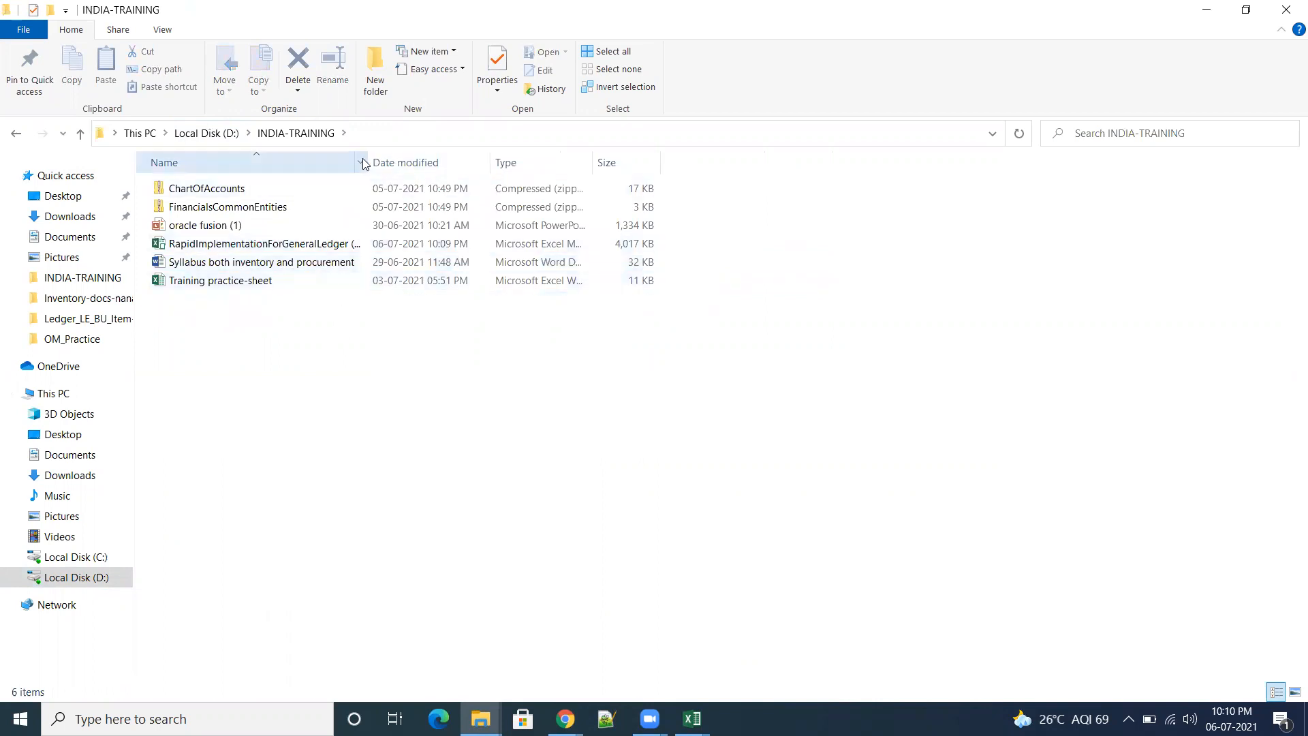
{"action": "left_click_drag", "start_coordinate": [376, 158], "coordinate": [580, 162]}
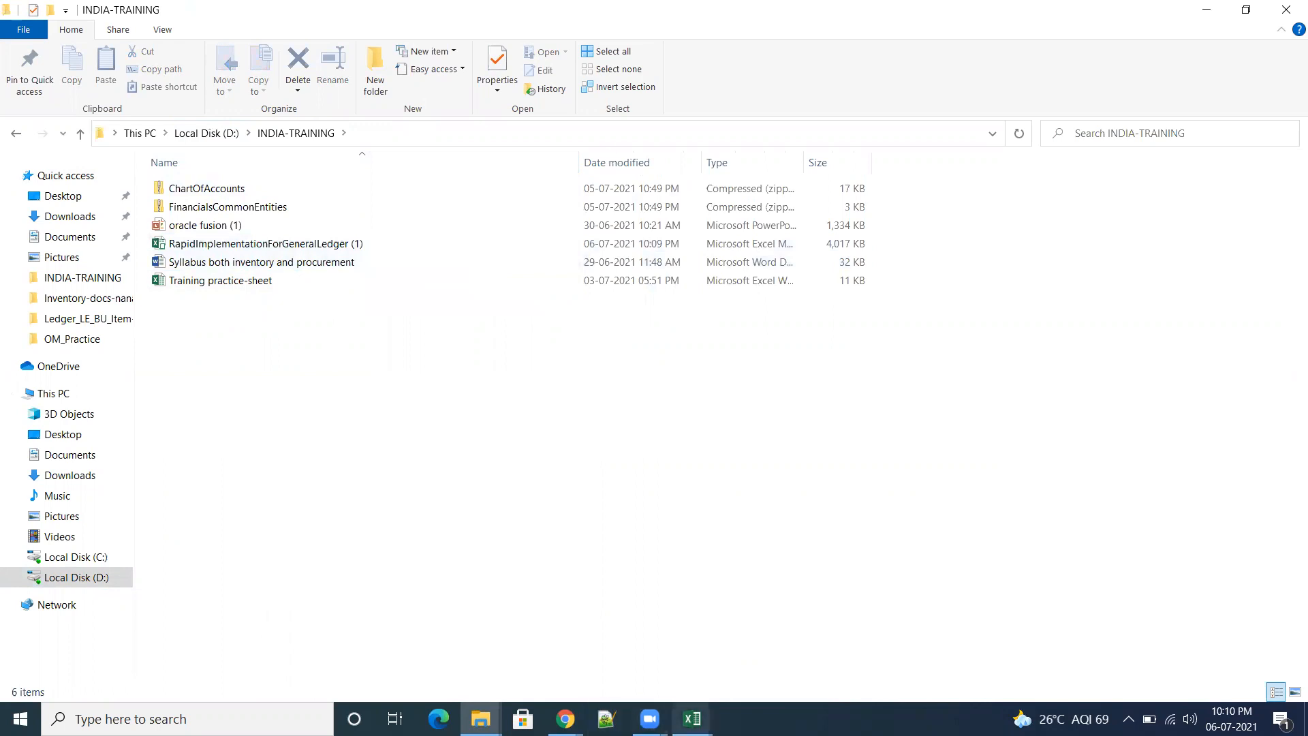
Step: Switch back to the template's Validation Report in Excel and restore its window down from full screen
{"action": "mouse_move", "coordinate": [693, 719]}
{"action": "left_click", "coordinate": [804, 672]}
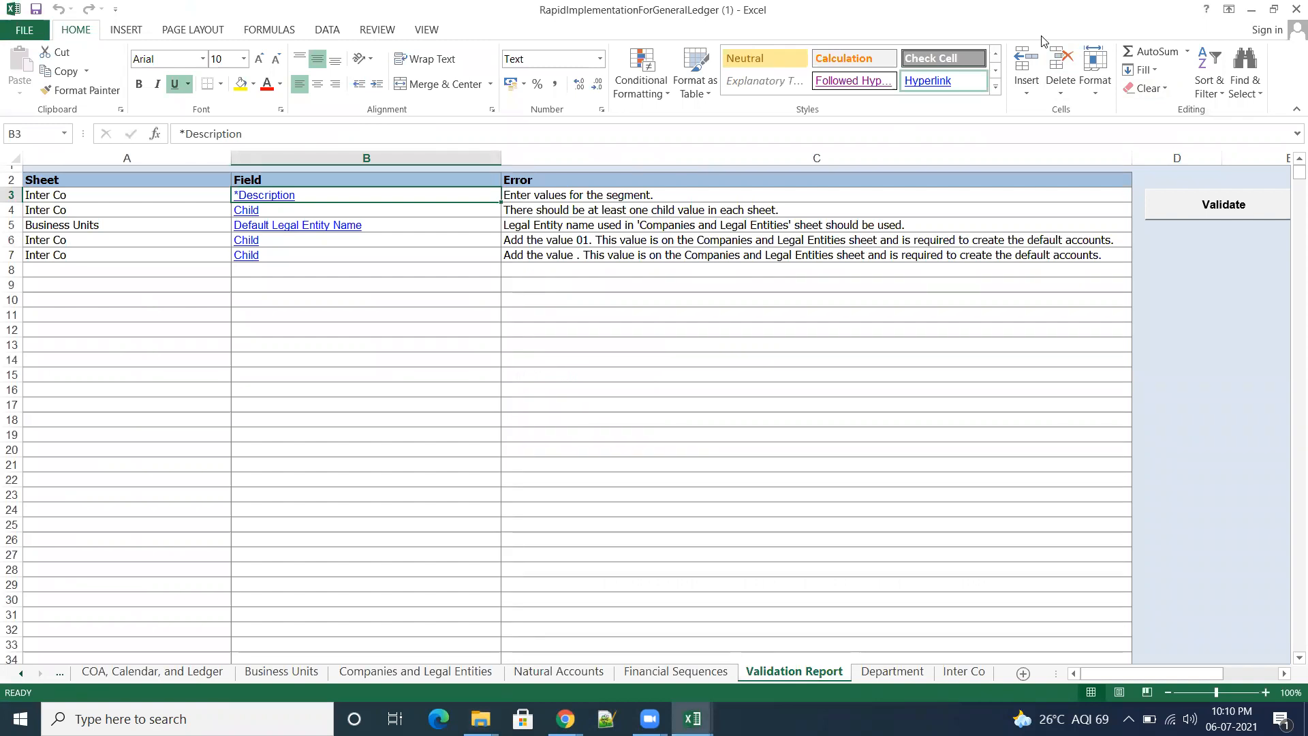
{"action": "left_click", "coordinate": [1274, 9]}
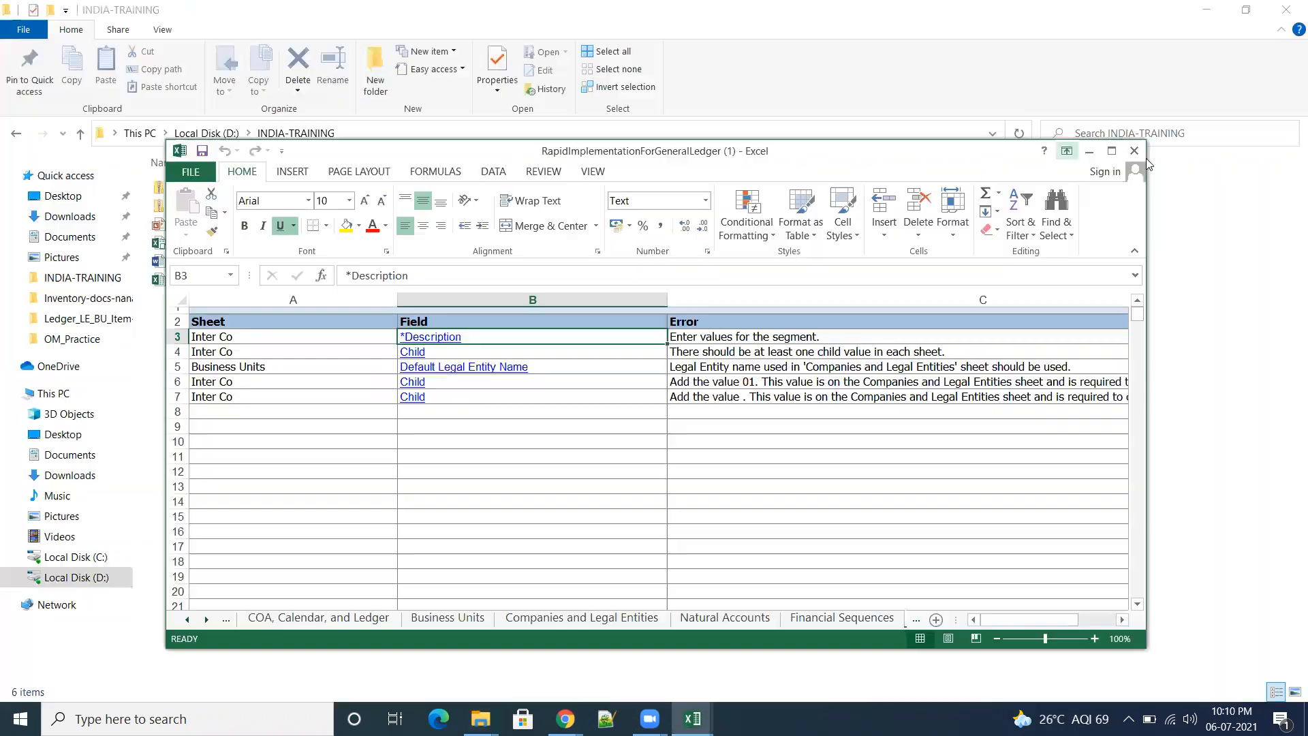
Step: Enter 000 as the first description in L6 of the Inter Co sheet and validate the template again from the Validation Report
{"action": "left_click", "coordinate": [1112, 150]}
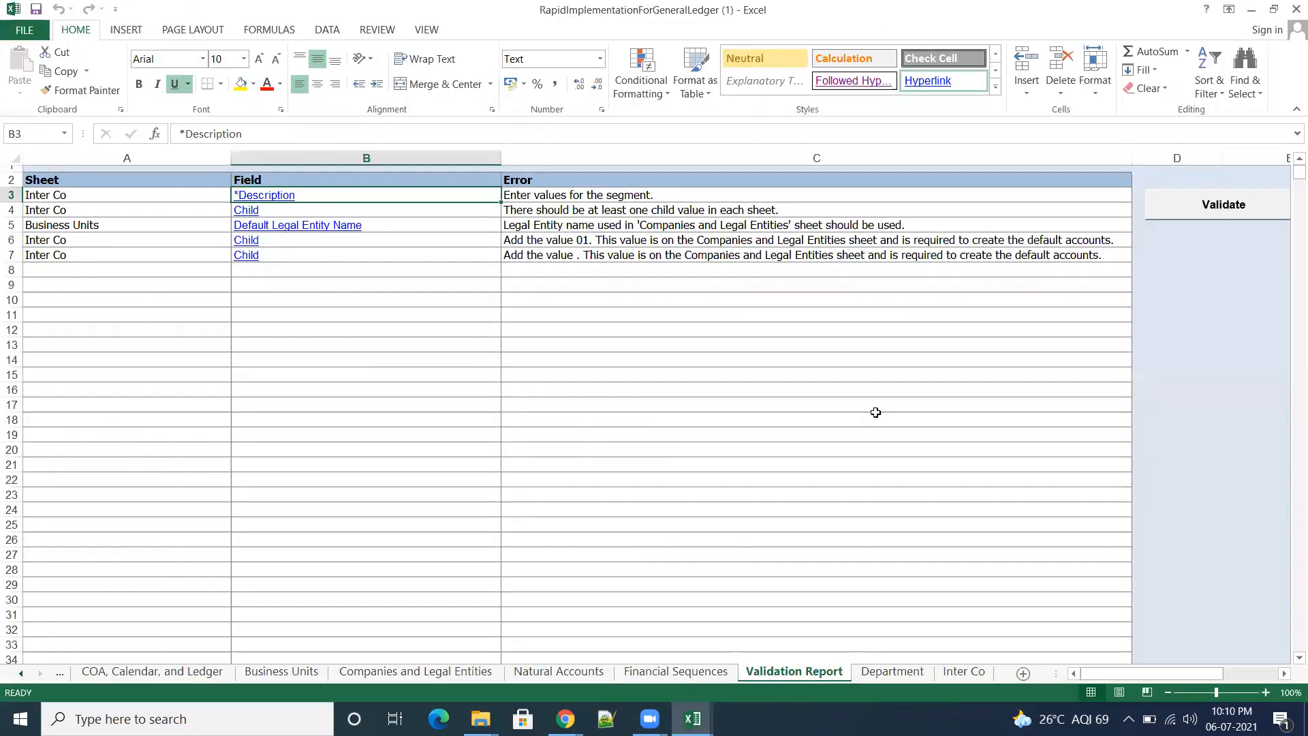
{"action": "left_click", "coordinate": [272, 194]}
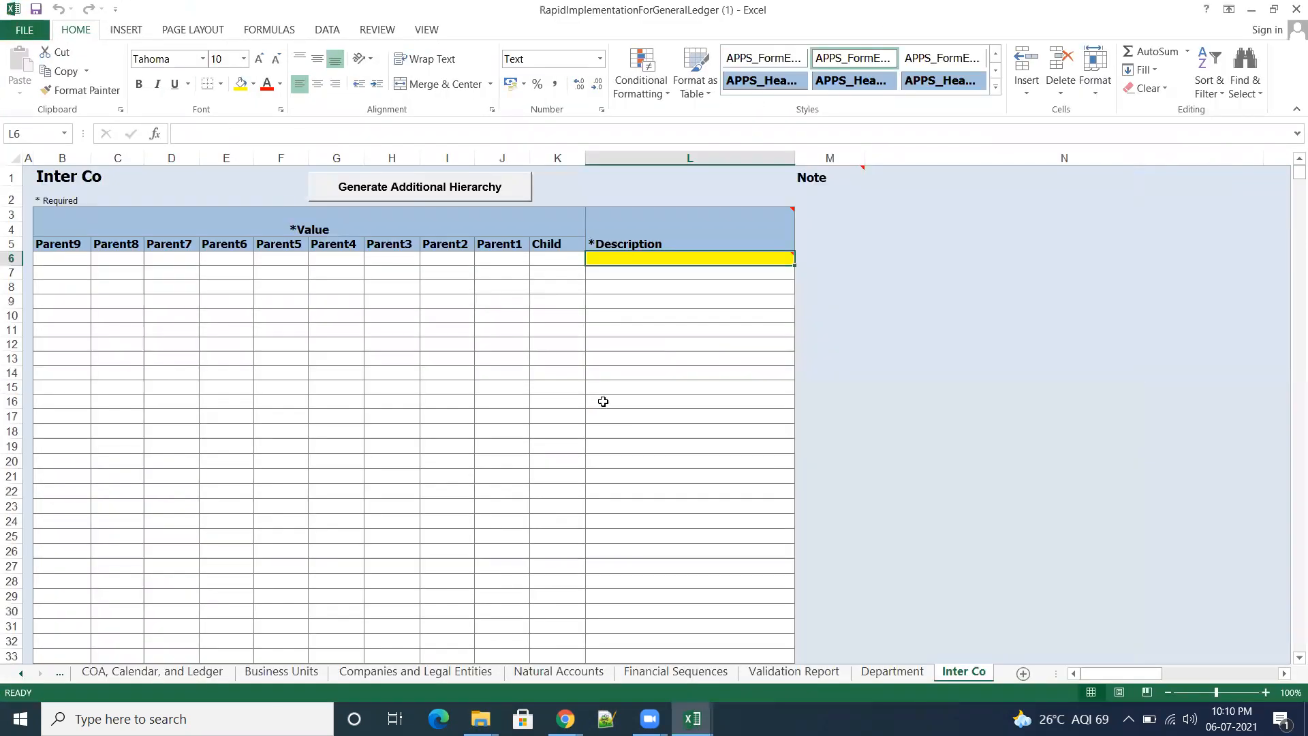
{"action": "mouse_move", "coordinate": [650, 258]}
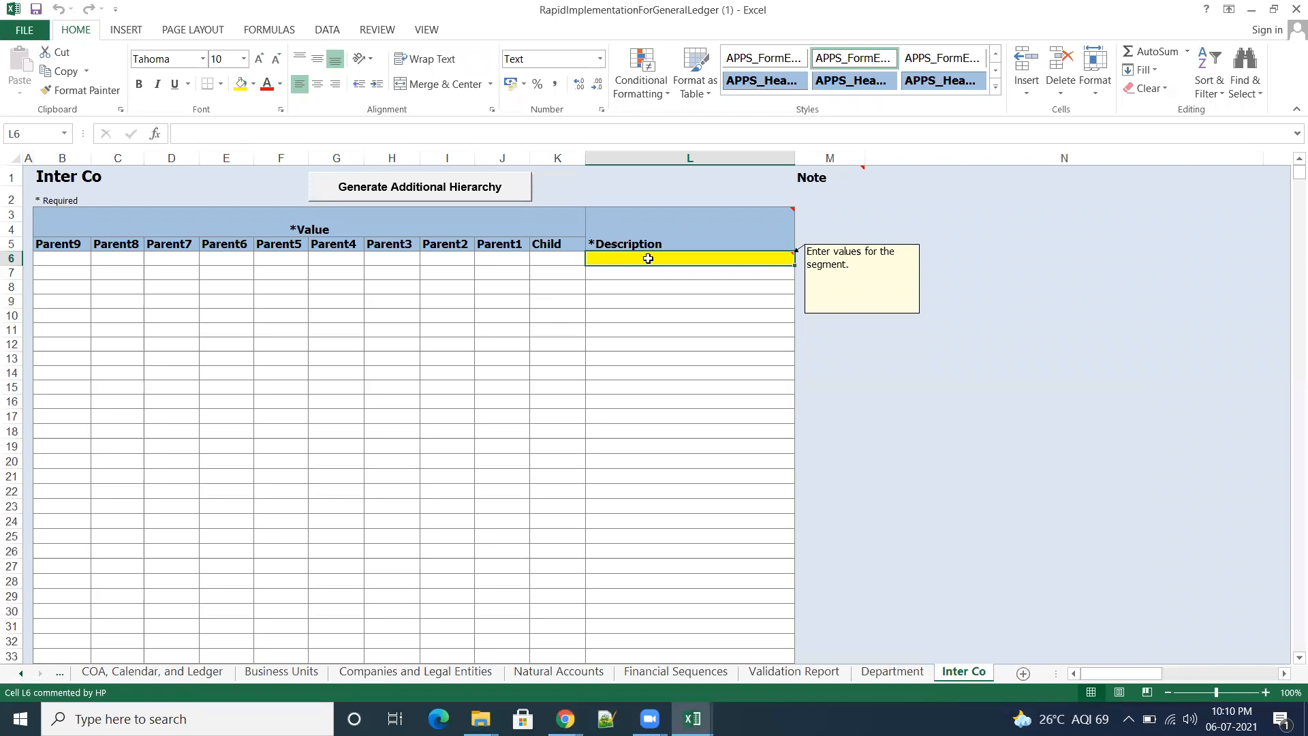
{"action": "type", "text": "00"}
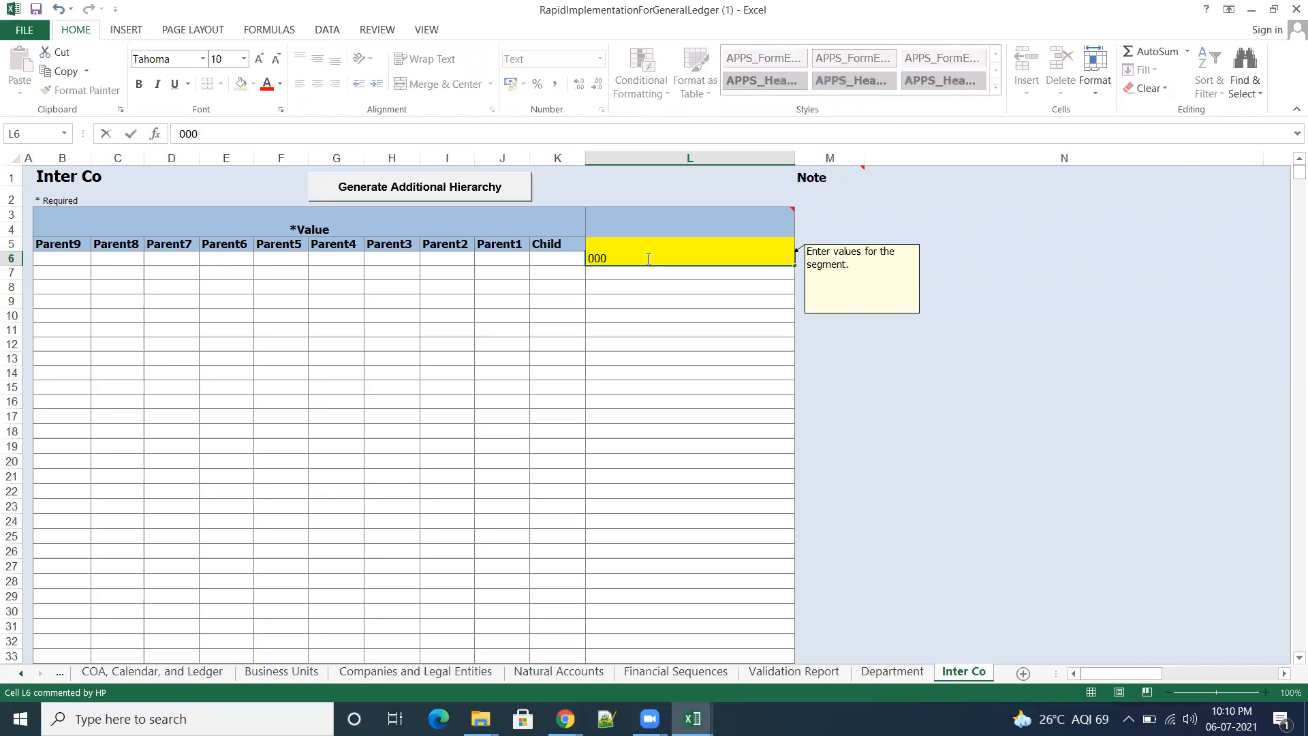
{"action": "type", "text": "0"}
{"action": "key", "text": "Tab"}
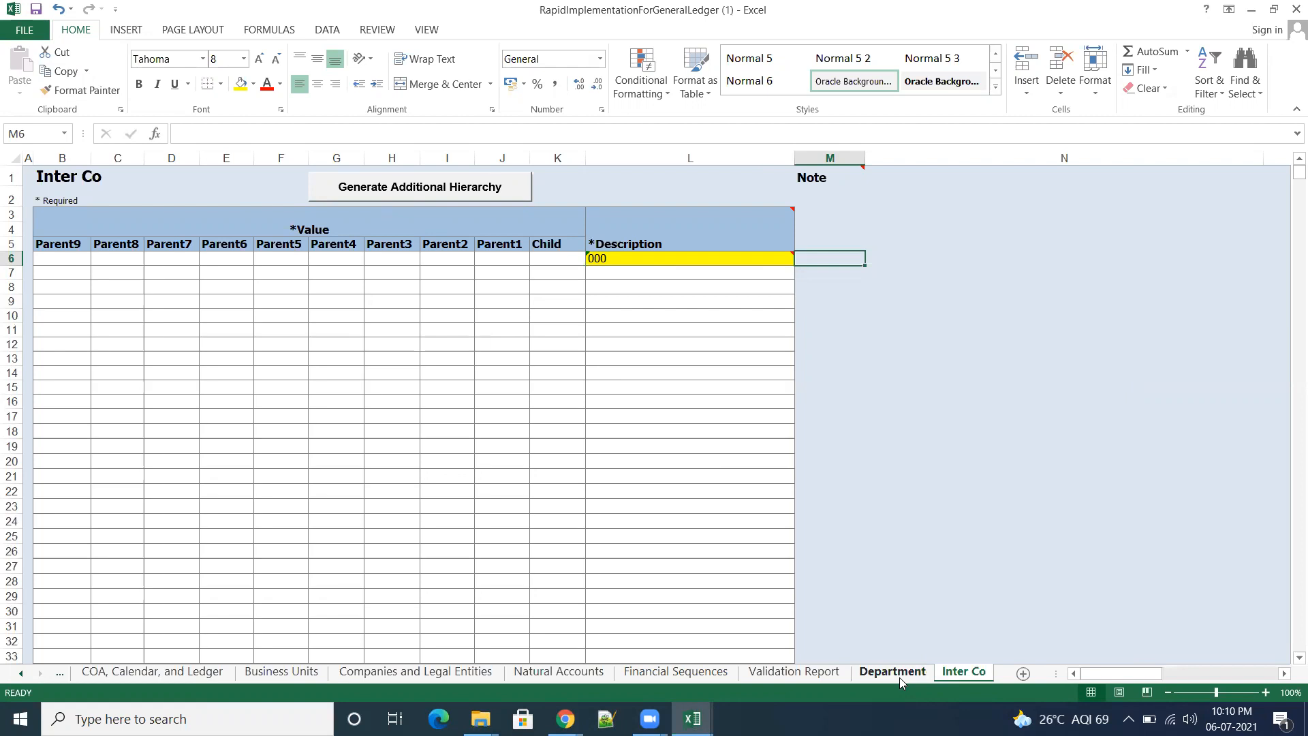
{"action": "left_click", "coordinate": [799, 673]}
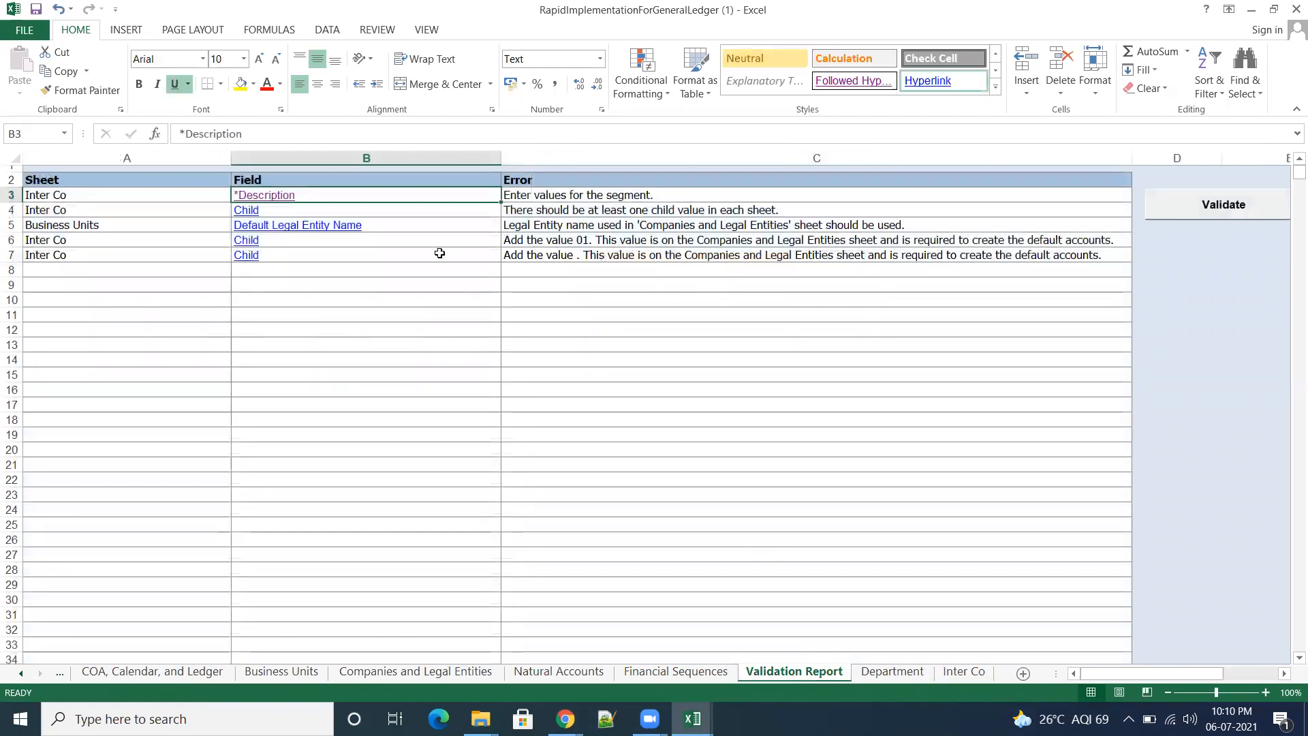
{"action": "left_click", "coordinate": [1203, 205]}
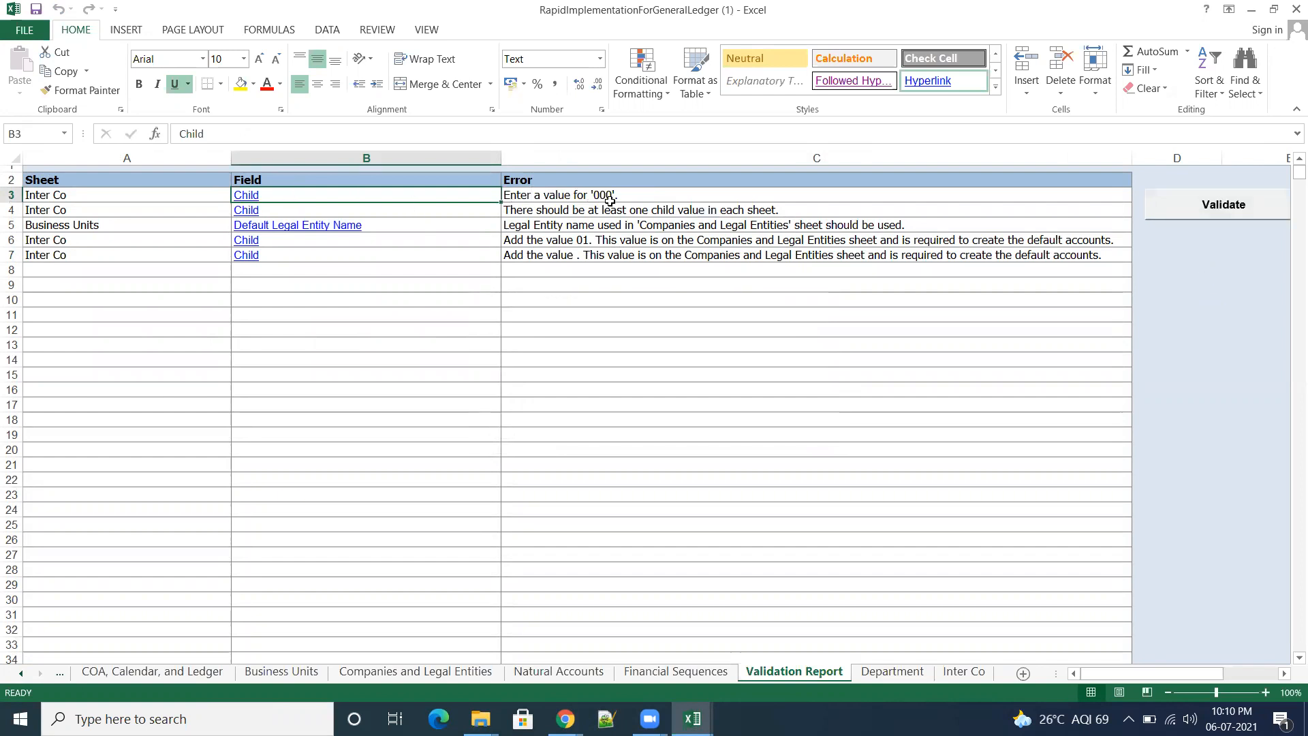
Step: Enter 100 as the Child value in K6 of the Inter Co sheet, save the template, and rerun the validation
{"action": "left_click", "coordinate": [249, 196]}
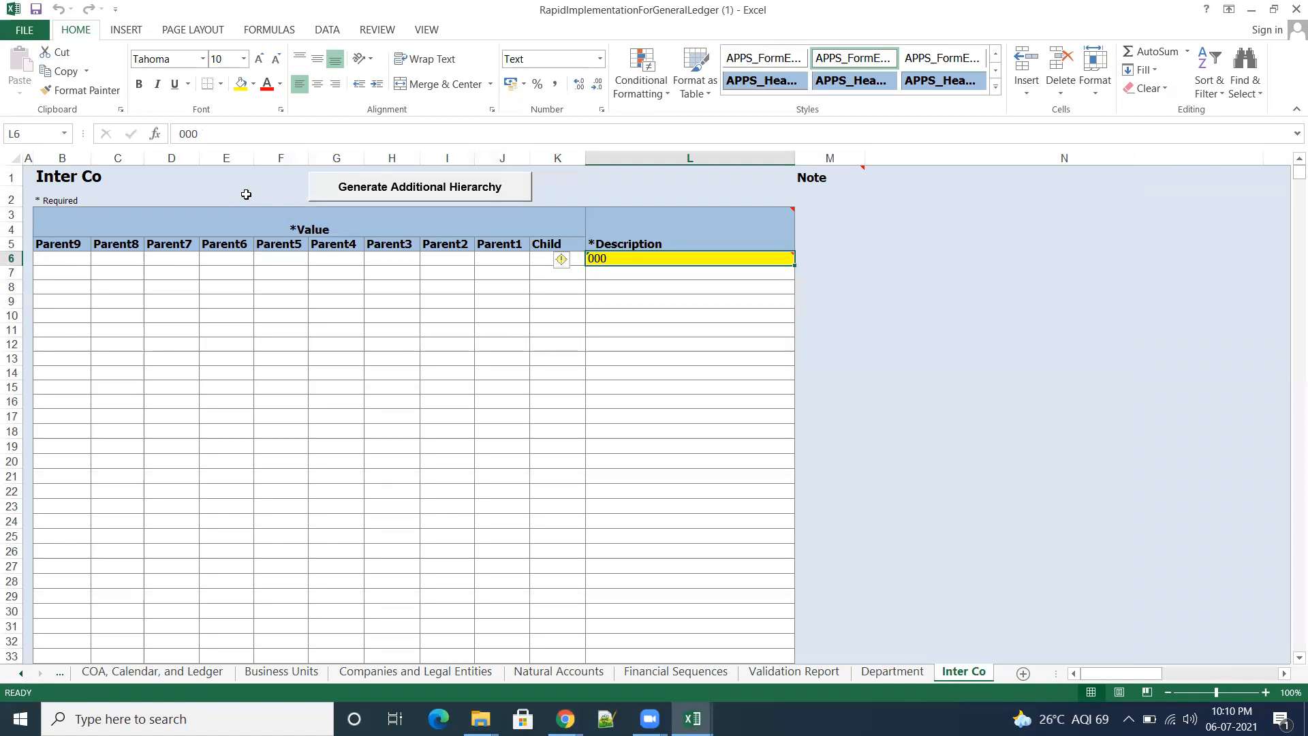
{"action": "left_click", "coordinate": [545, 265]}
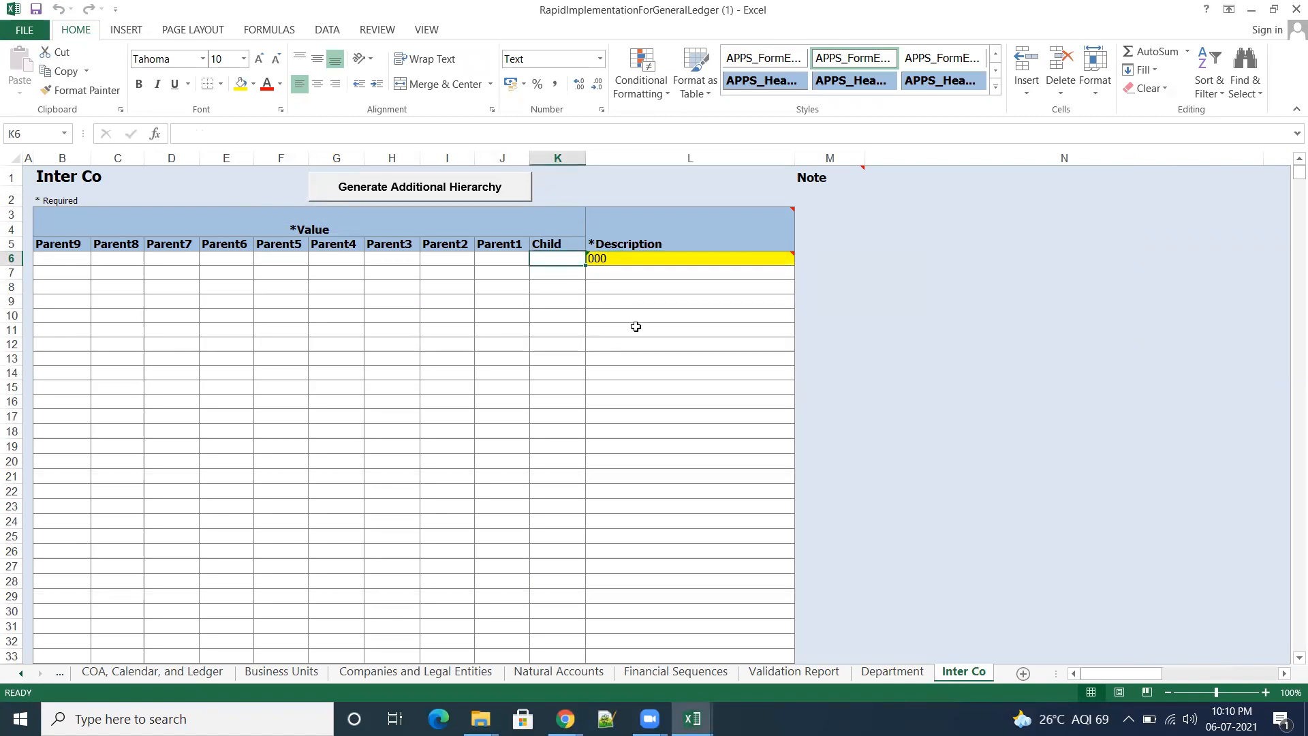
{"action": "type", "text": "100"}
{"action": "key", "text": "Tab"}
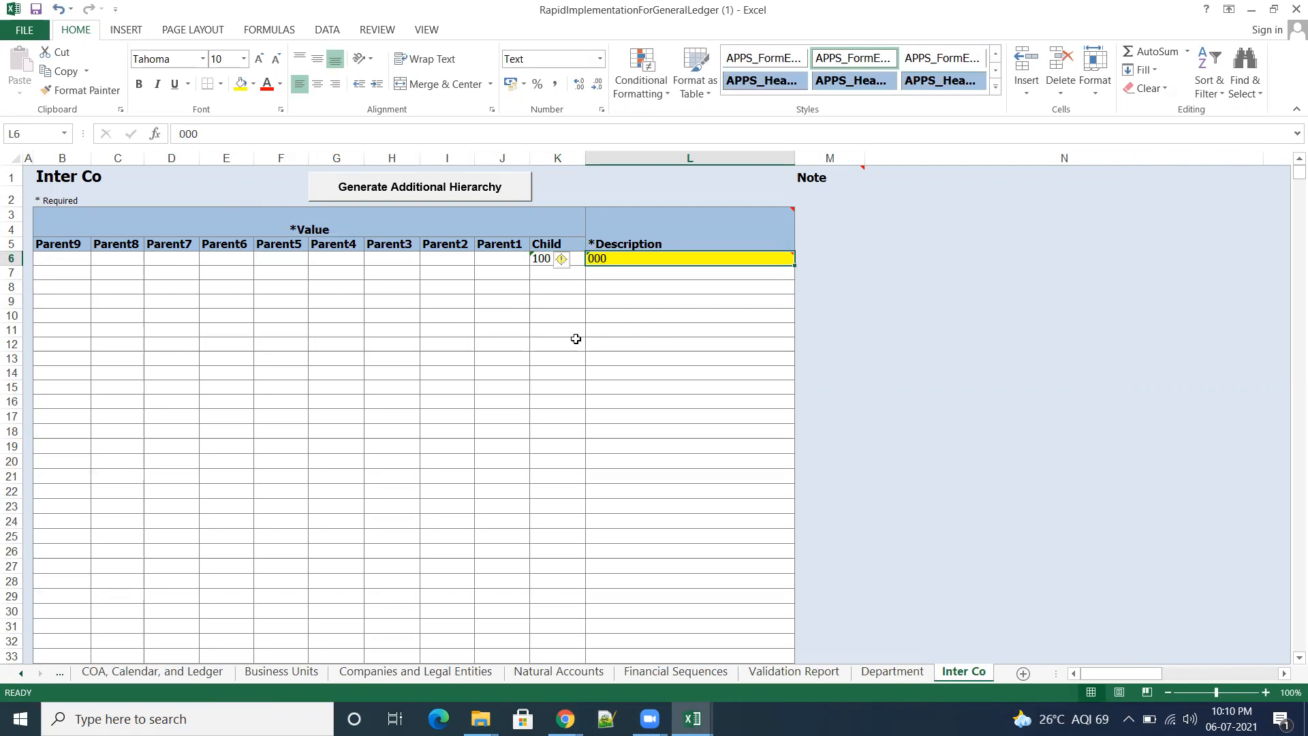
{"action": "left_click", "coordinate": [36, 10]}
{"action": "left_click", "coordinate": [794, 671]}
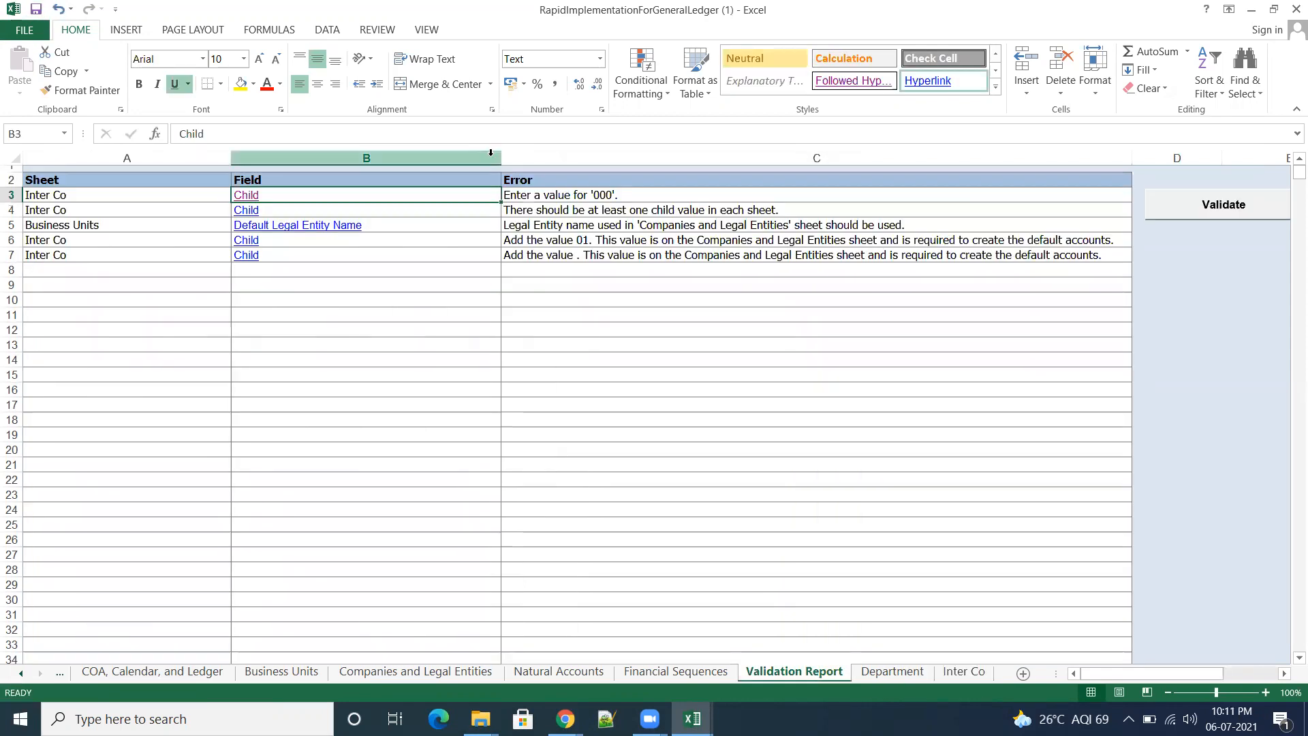
{"action": "left_click", "coordinate": [1225, 208]}
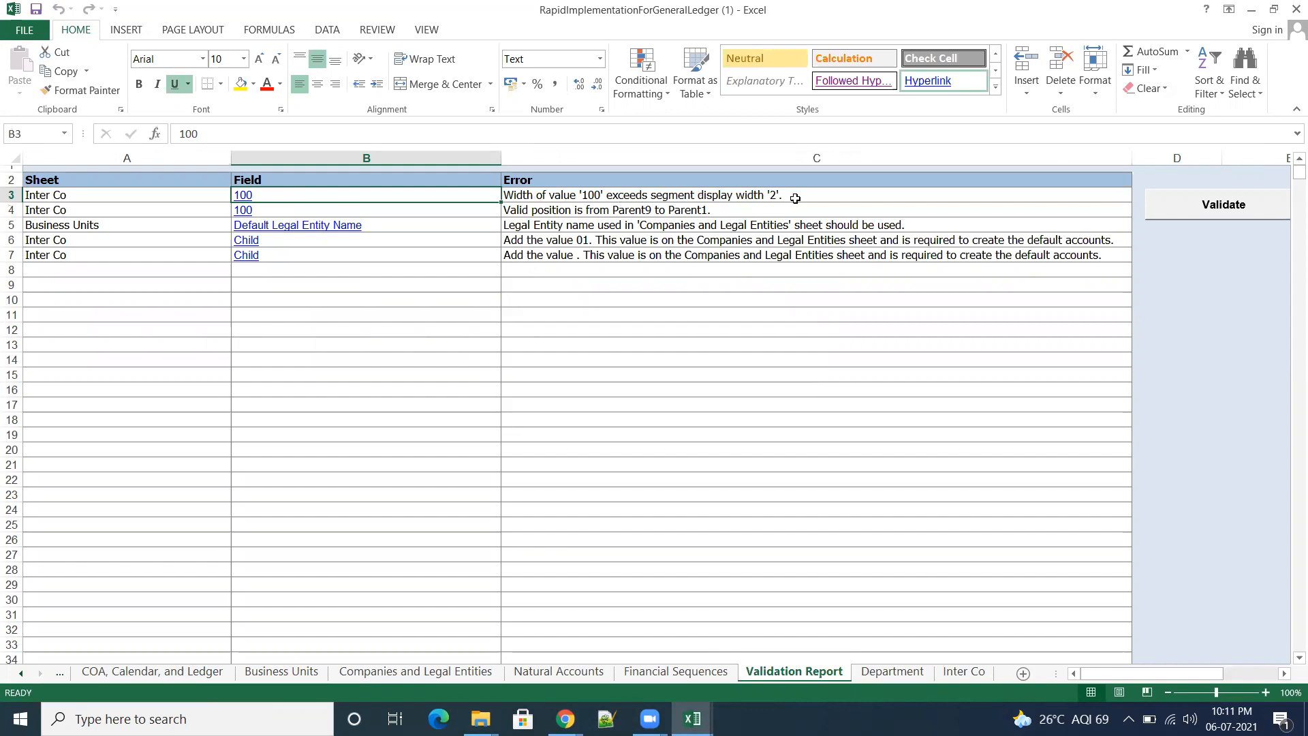
Step: Change the Inter Co Child value in K6 to 10, save the template, and validate it again
{"action": "left_click", "coordinate": [249, 195]}
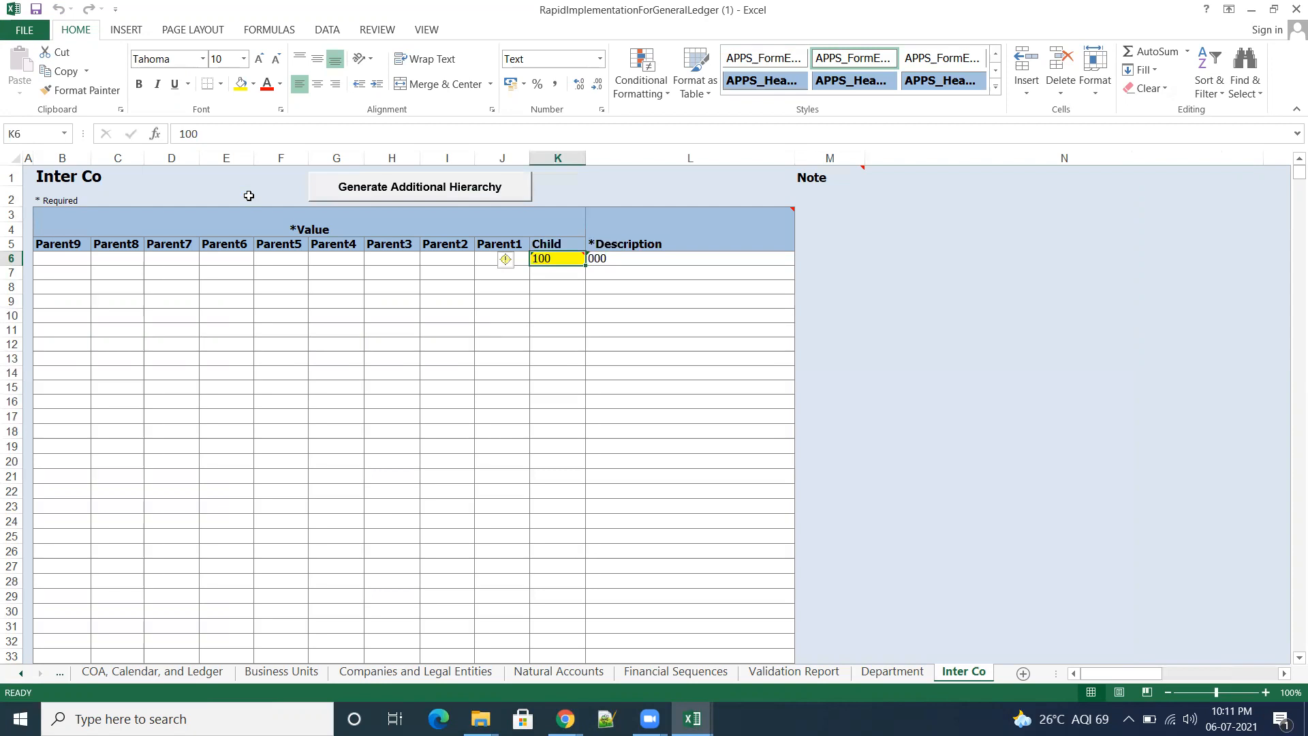
{"action": "double_click", "coordinate": [565, 260]}
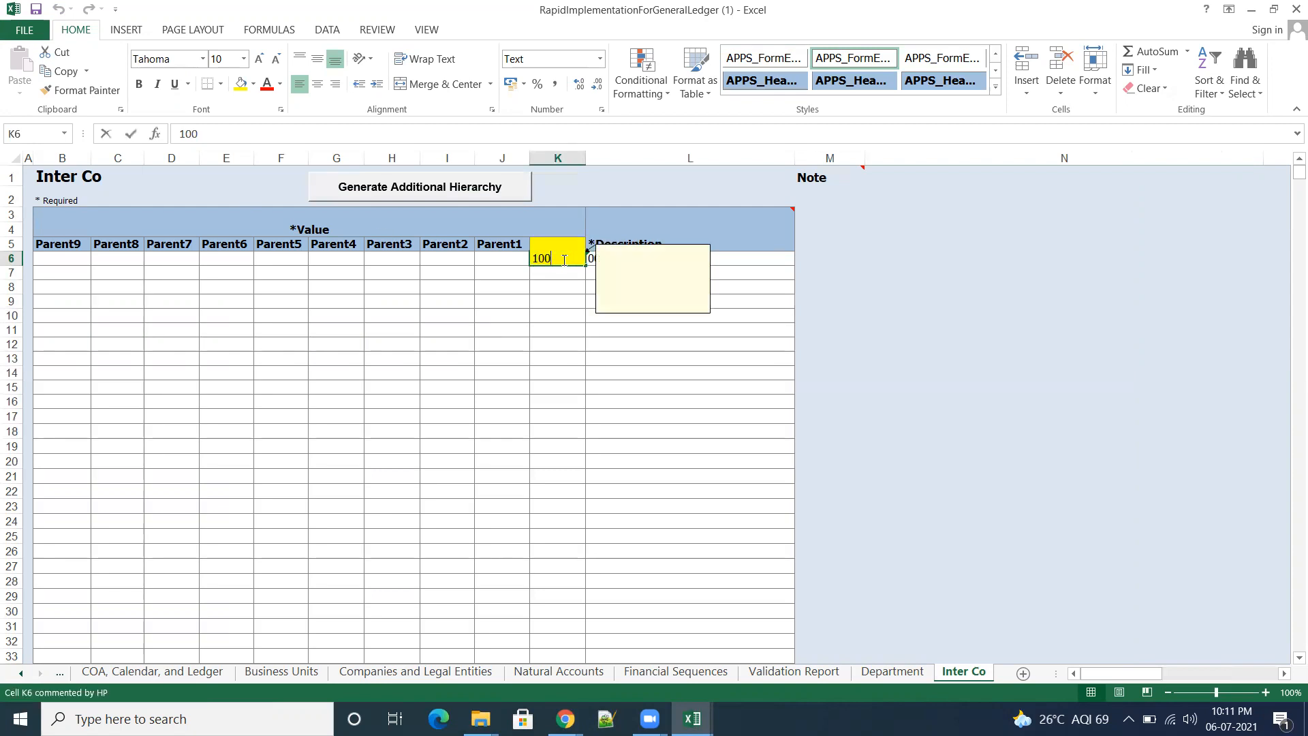
{"action": "left_click_drag", "start_coordinate": [546, 259], "coordinate": [562, 258]}
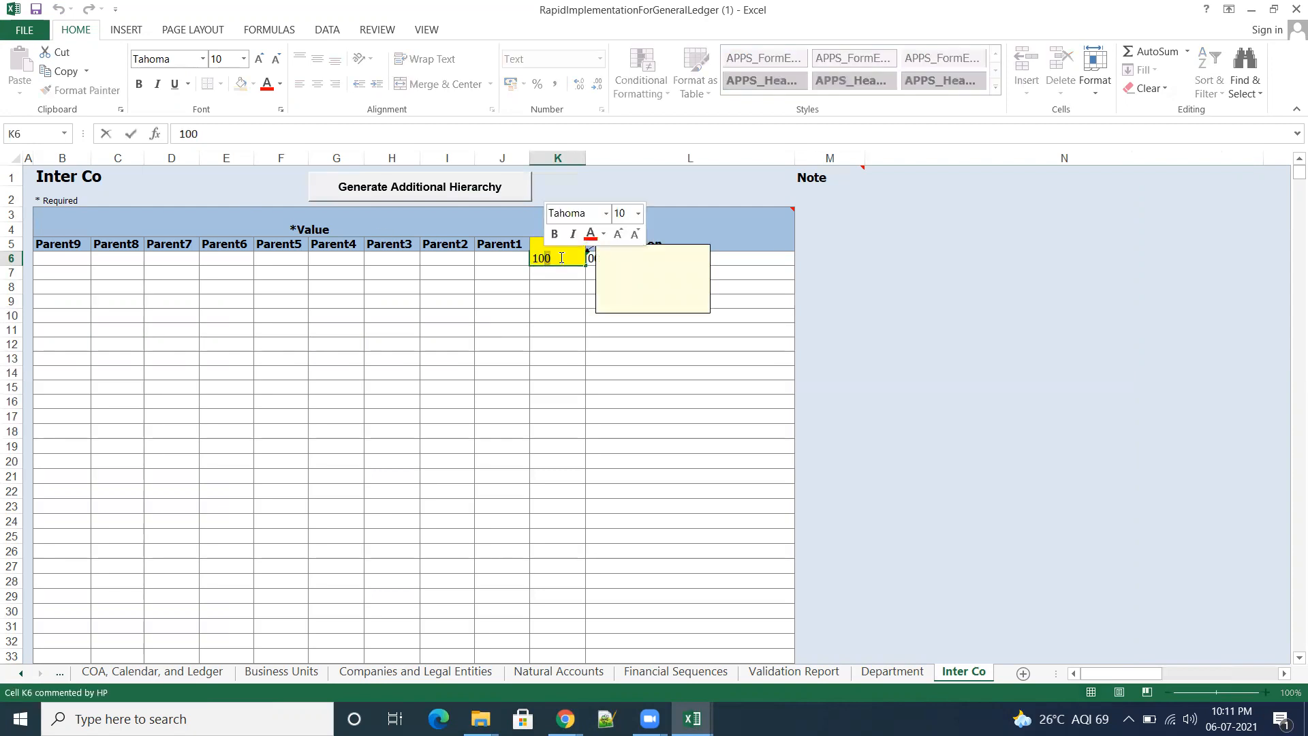
{"action": "key", "text": "BackSpace"}
{"action": "left_click", "coordinate": [1008, 361]}
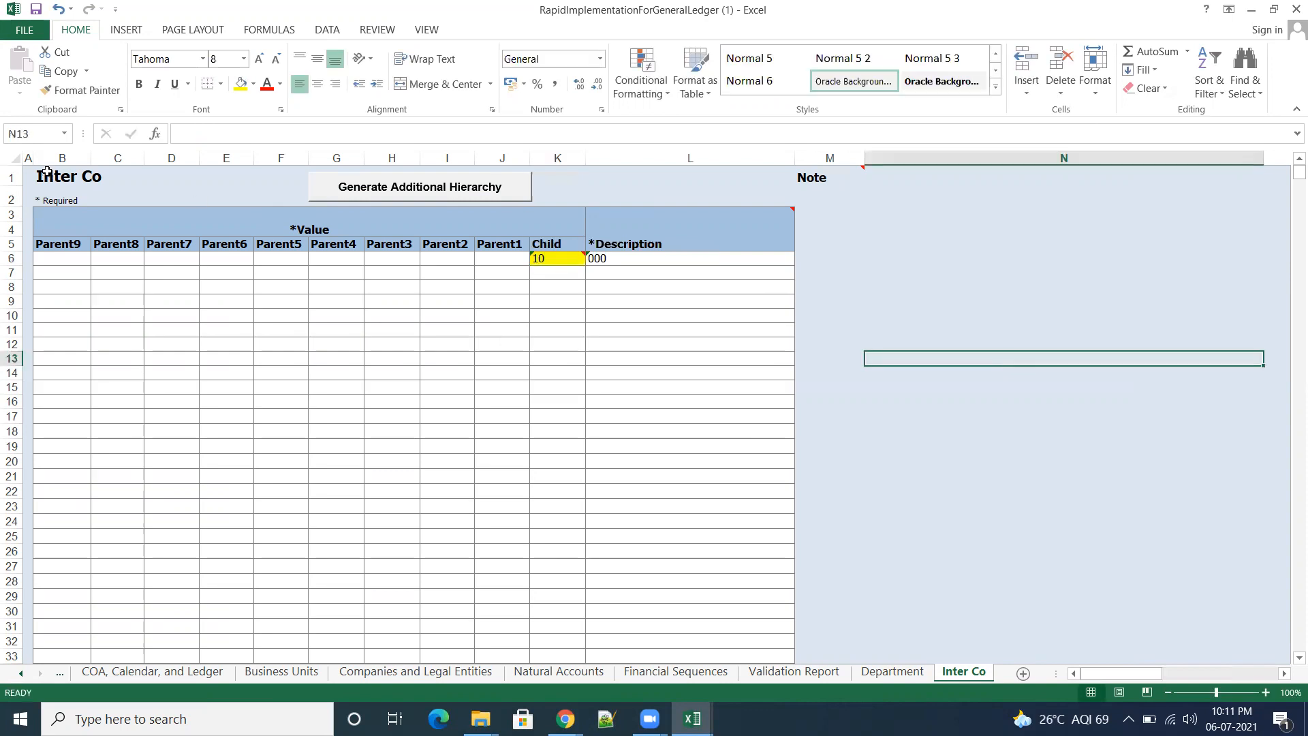
{"action": "left_click", "coordinate": [35, 9]}
{"action": "left_click", "coordinate": [794, 672]}
{"action": "left_click", "coordinate": [1182, 223]}
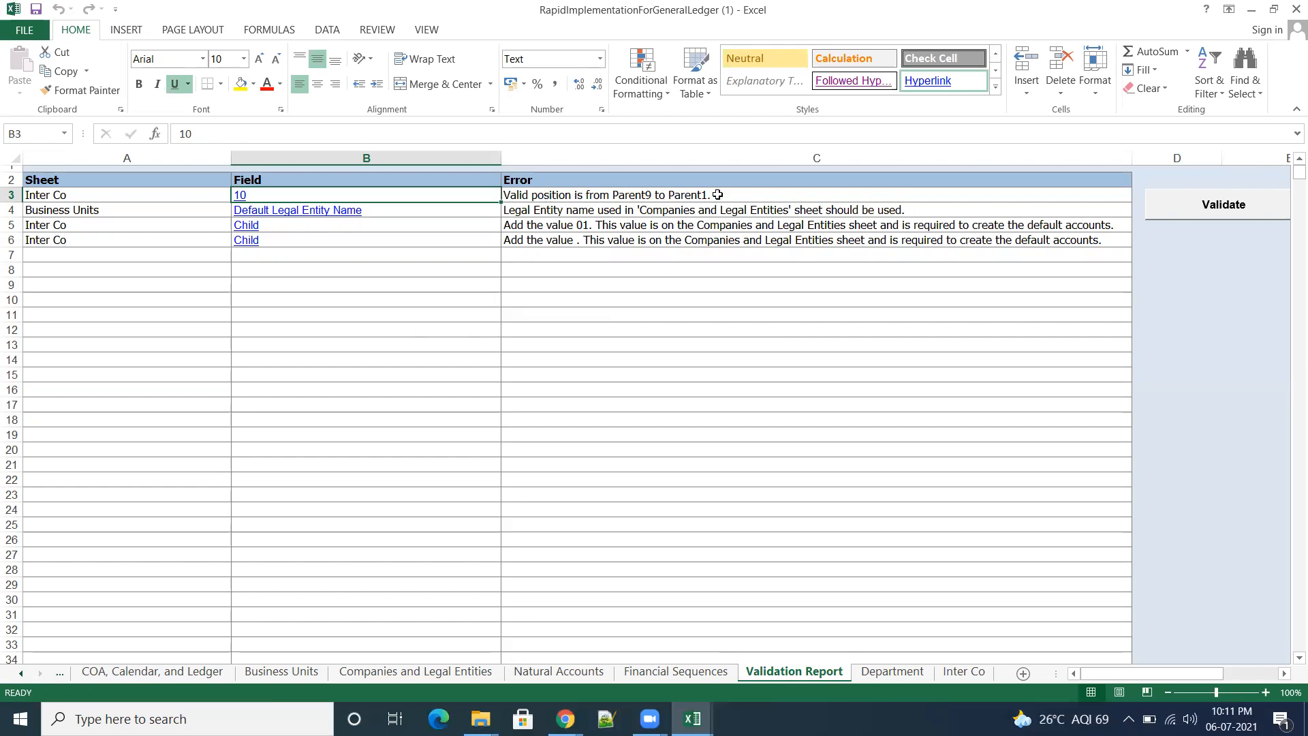
Step: Try entering 99 as the Parent9 value in B6 of the Inter Co sheet and rerun the validation
{"action": "left_click", "coordinate": [244, 198]}
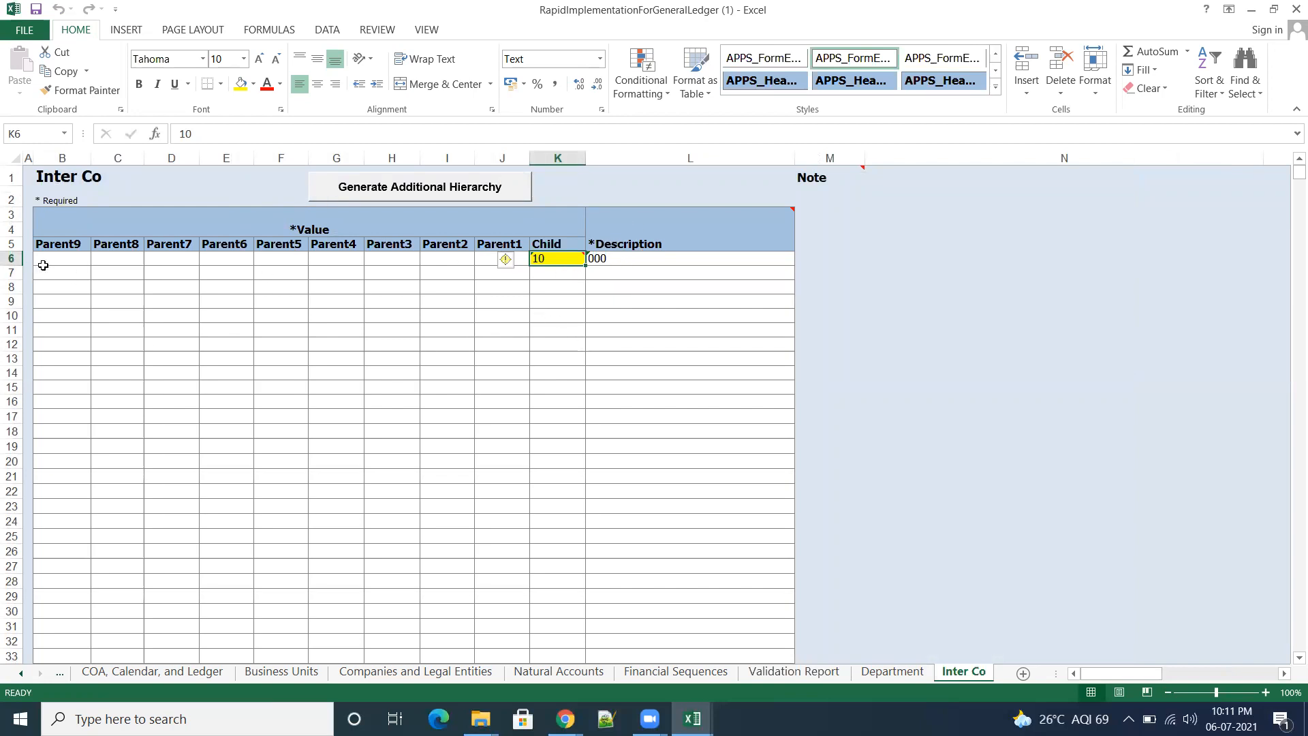
{"action": "left_click", "coordinate": [74, 258]}
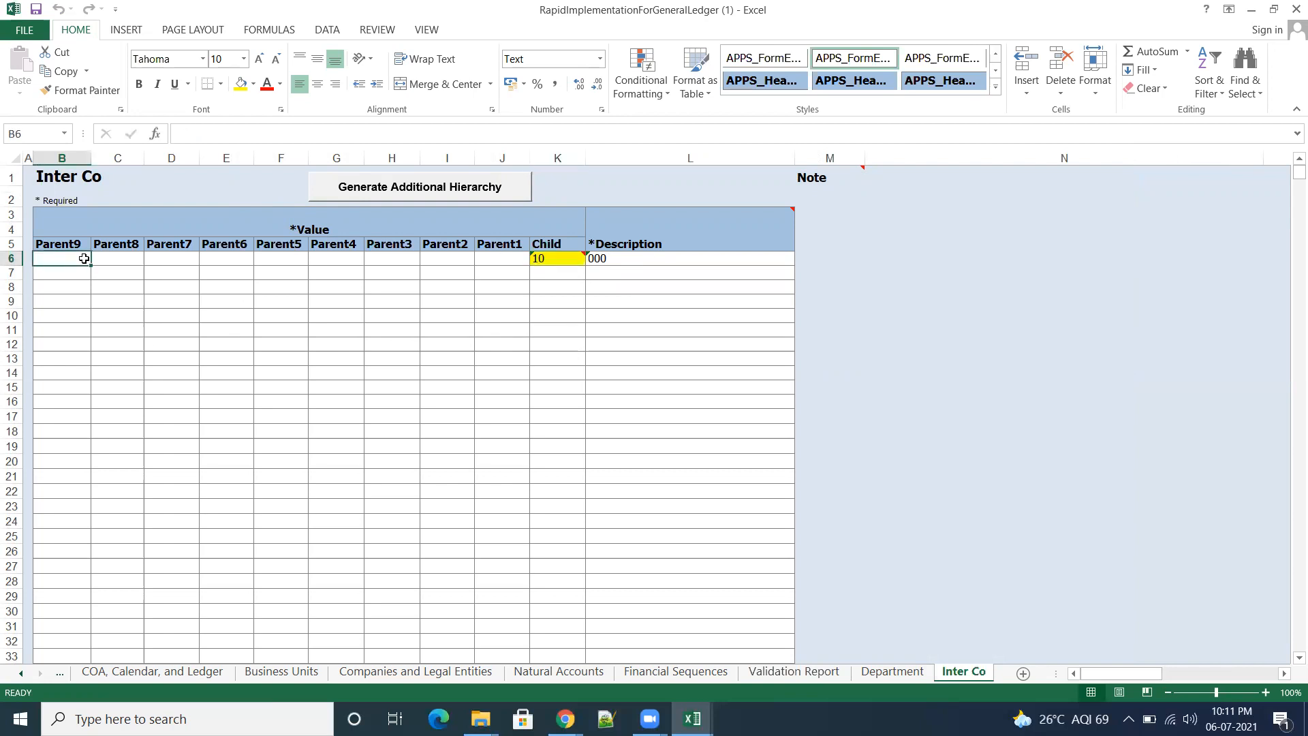
{"action": "type", "text": "99"}
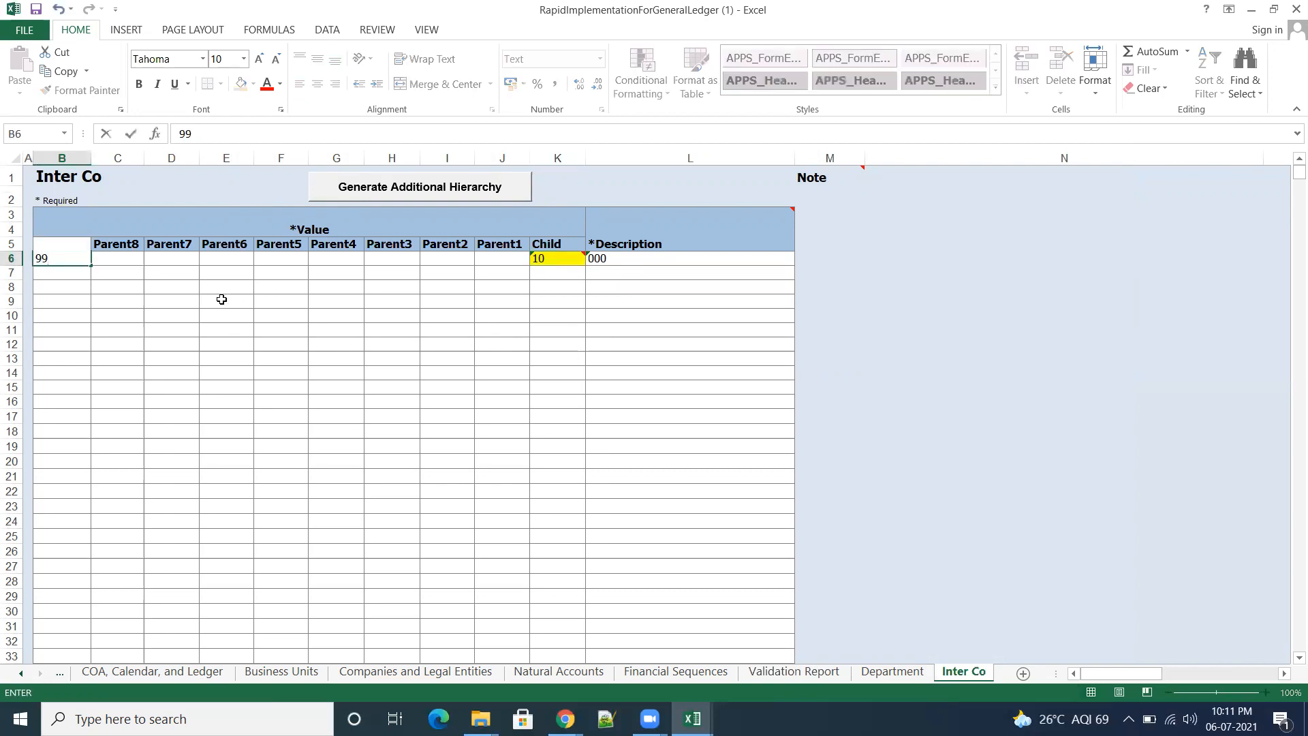
{"action": "key", "text": "Tab"}
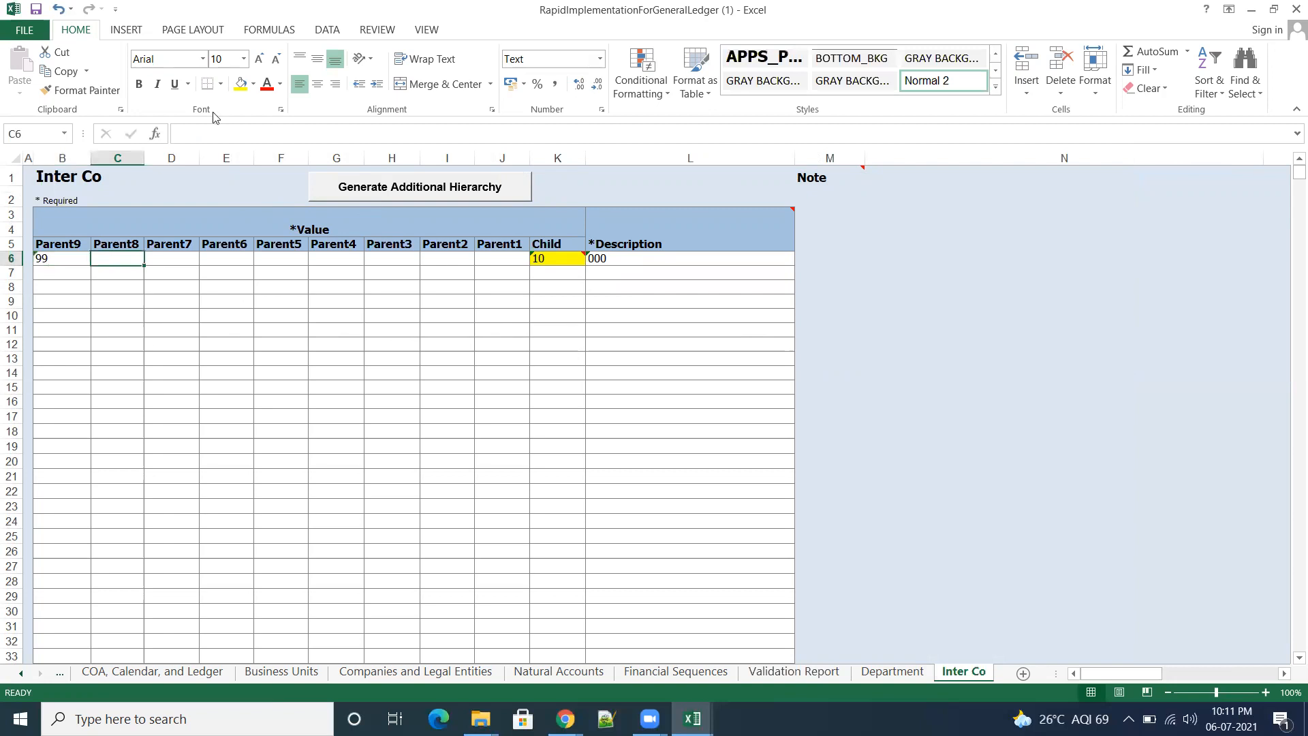
{"action": "mouse_move", "coordinate": [663, 216]}
{"action": "left_click", "coordinate": [787, 673]}
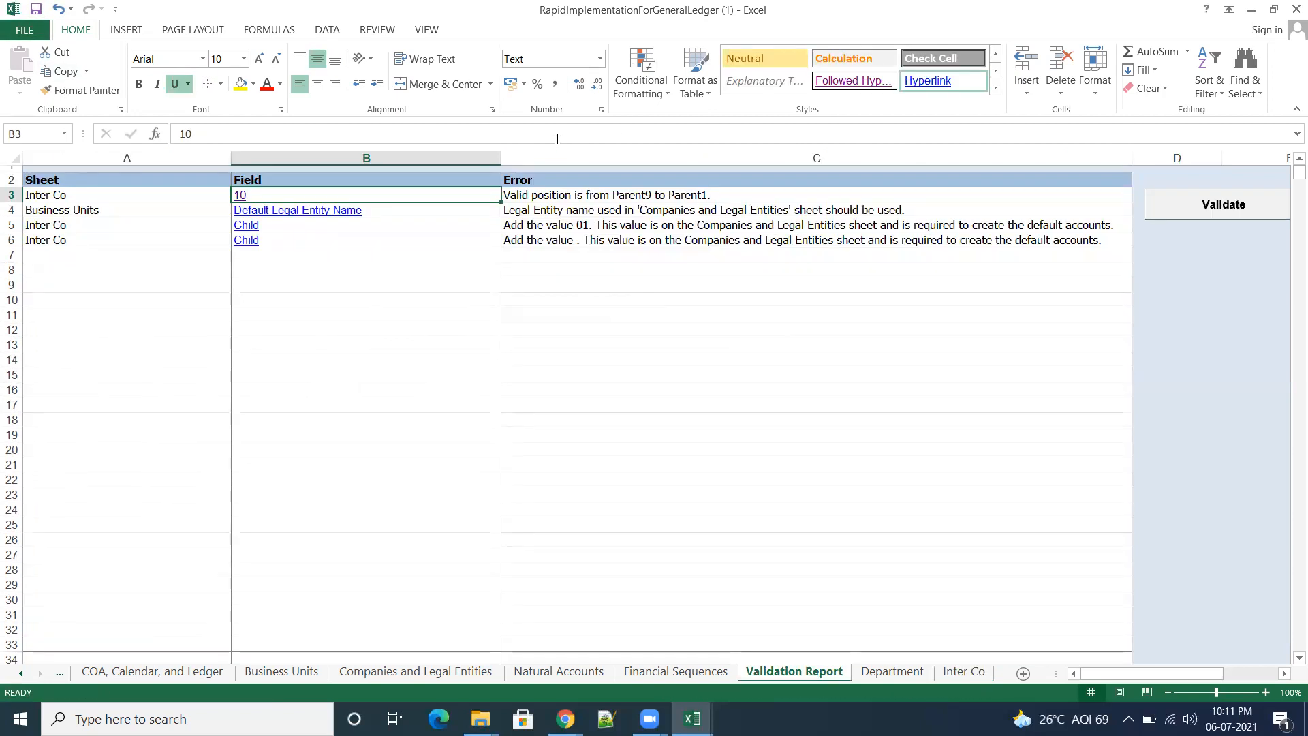
{"action": "left_click", "coordinate": [1224, 207]}
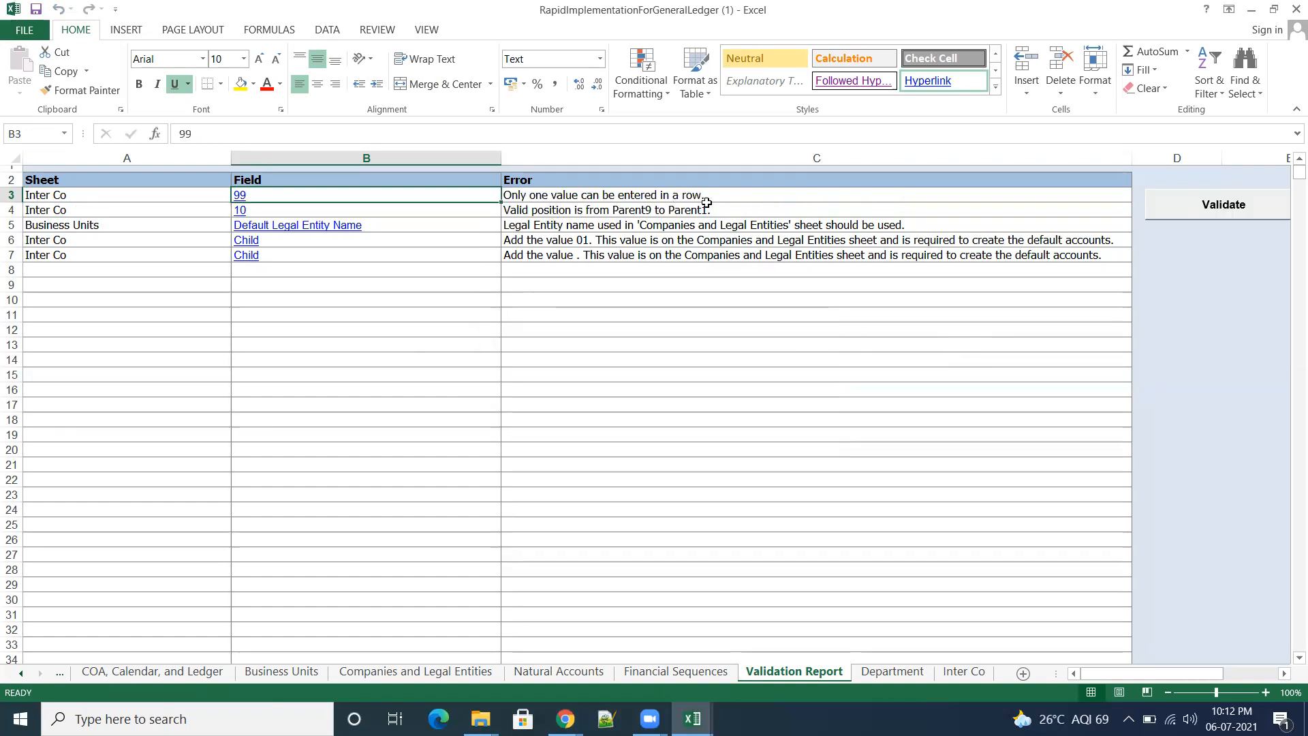
Step: Delete the Parent9 value from B6 of the Inter Co sheet, save the template, and validate it again
{"action": "left_click", "coordinate": [239, 197]}
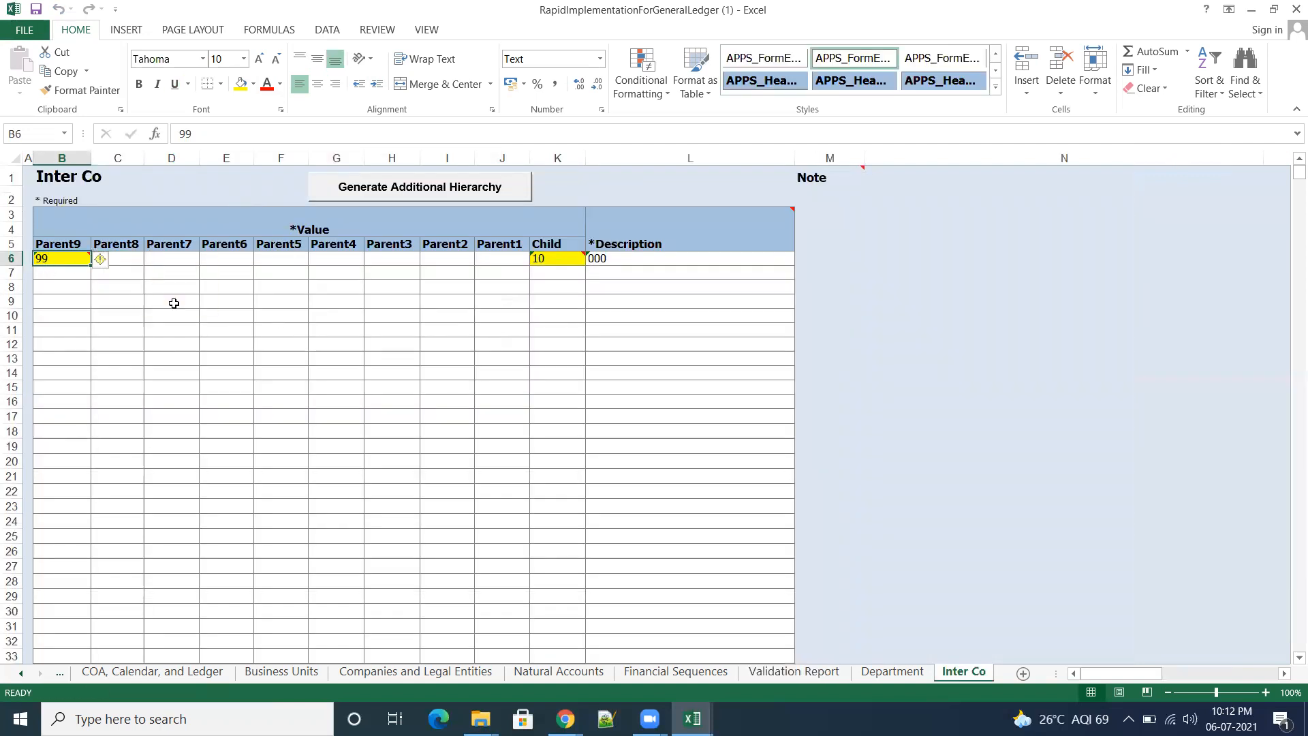
{"action": "key", "text": "Delete"}
{"action": "left_click", "coordinate": [36, 10]}
{"action": "left_click", "coordinate": [794, 671]}
{"action": "left_click", "coordinate": [1216, 204]}
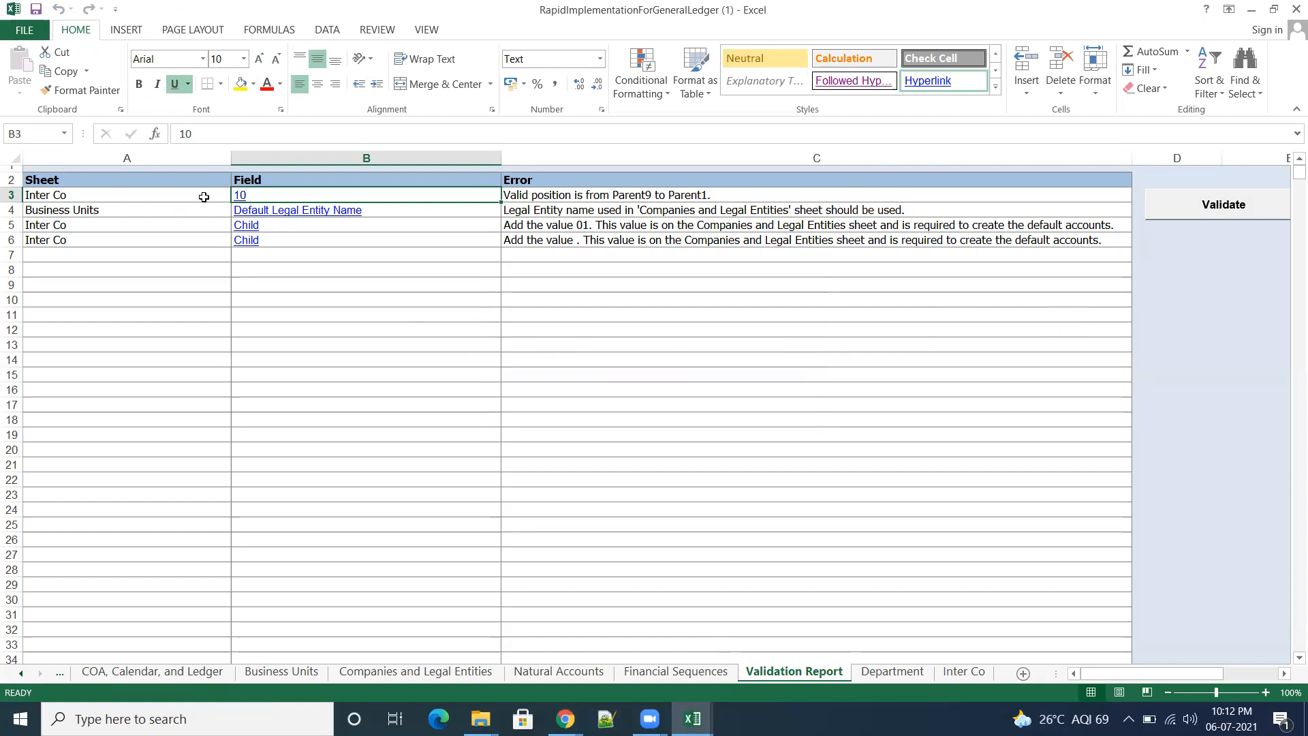
Step: Try entering 11 as the Parent1 value in J6 of the Inter Co sheet, save the template, and rerun the validation
{"action": "left_click", "coordinate": [247, 198]}
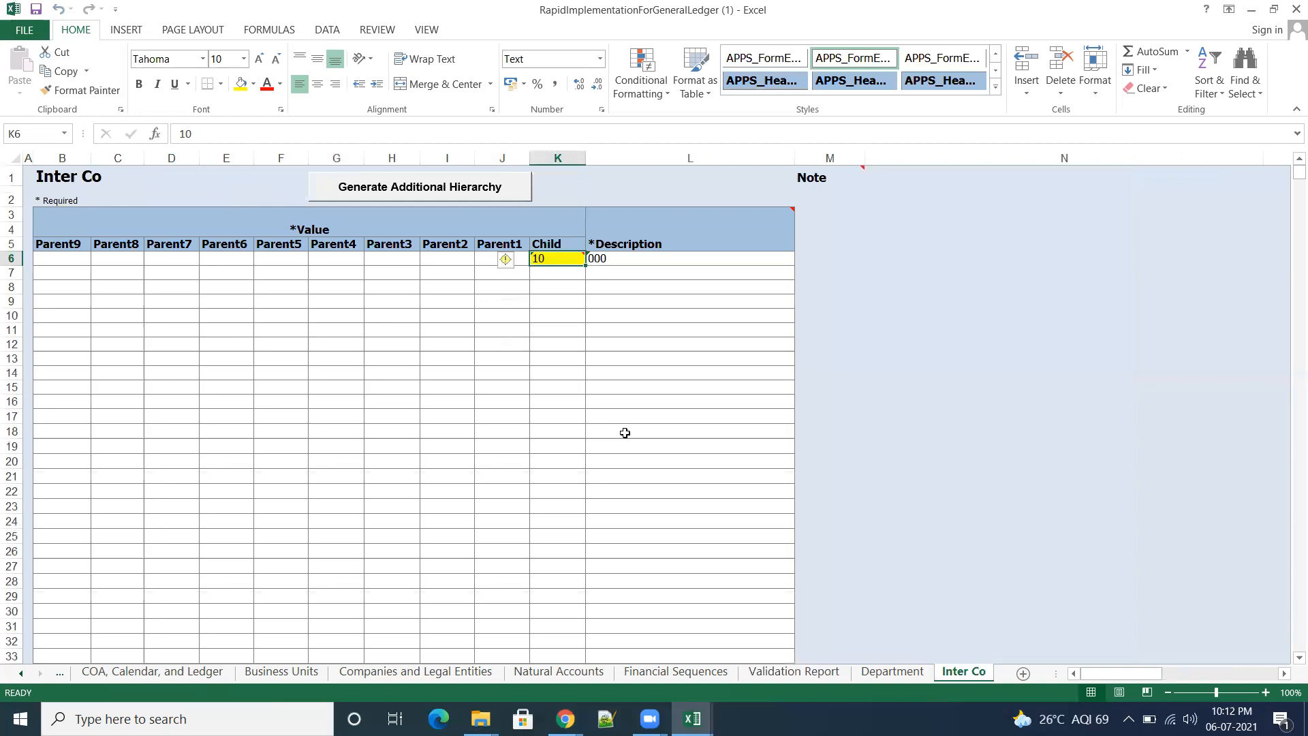
{"action": "left_click", "coordinate": [480, 258]}
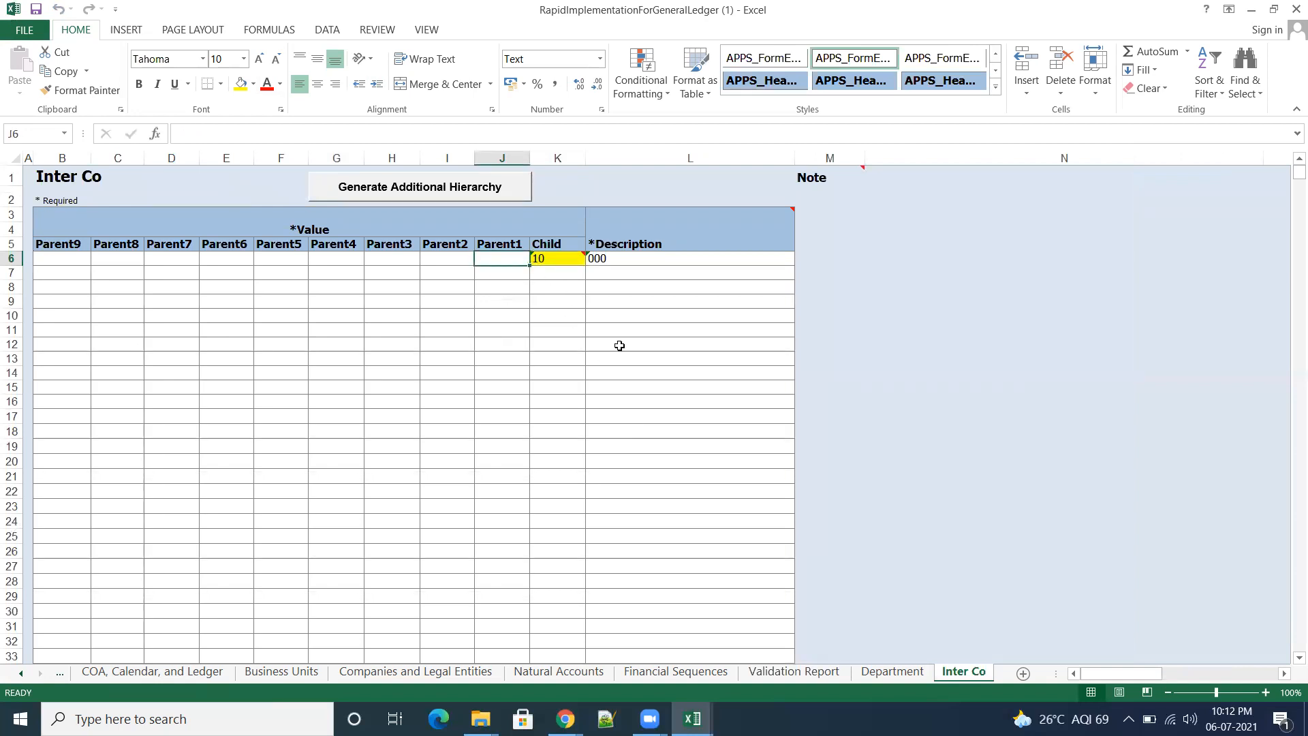
{"action": "type", "text": "11"}
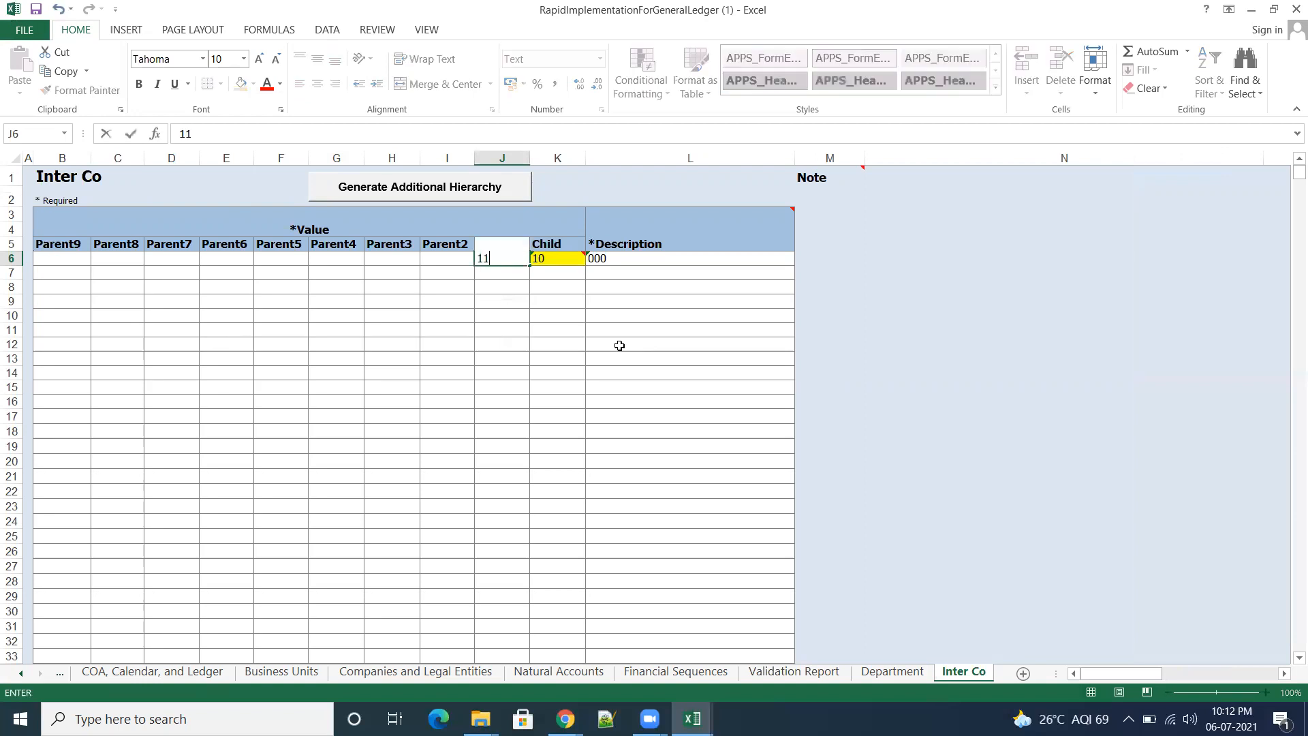
{"action": "key", "text": "Tab"}
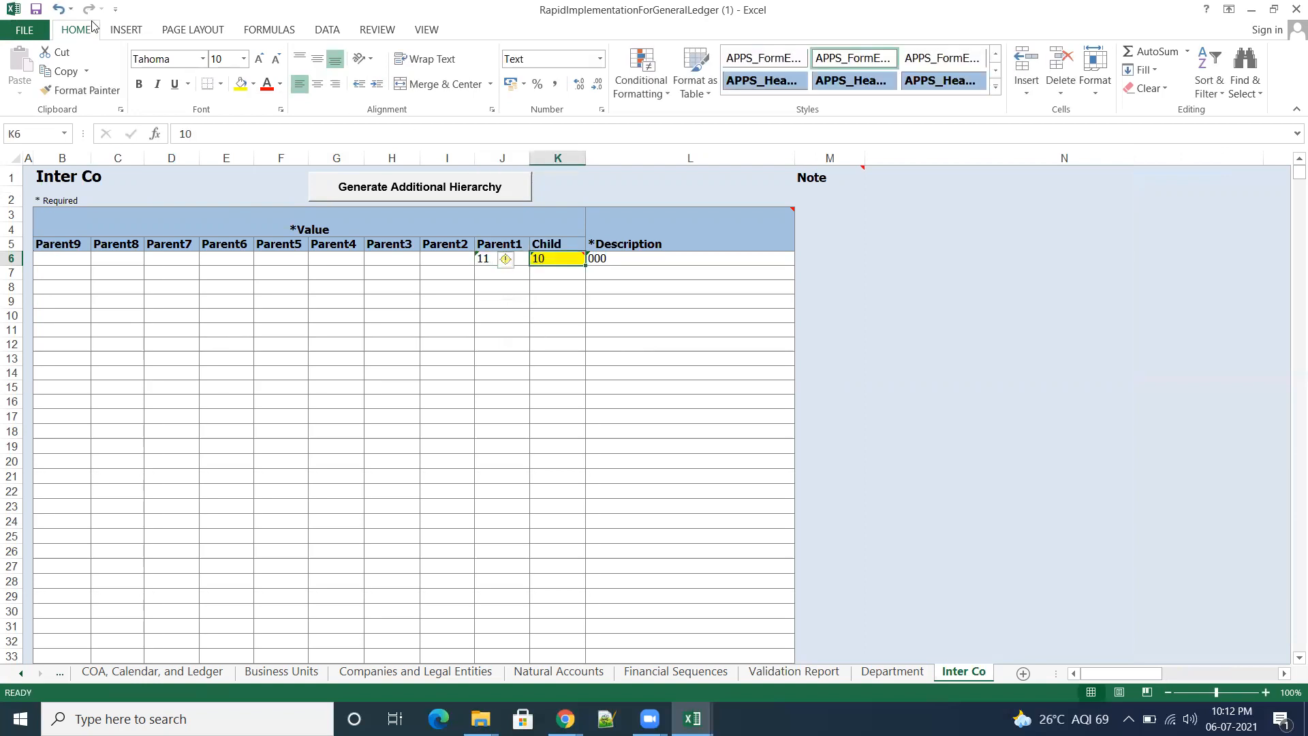
{"action": "left_click", "coordinate": [37, 10]}
{"action": "left_click", "coordinate": [786, 676]}
{"action": "left_click", "coordinate": [1222, 213]}
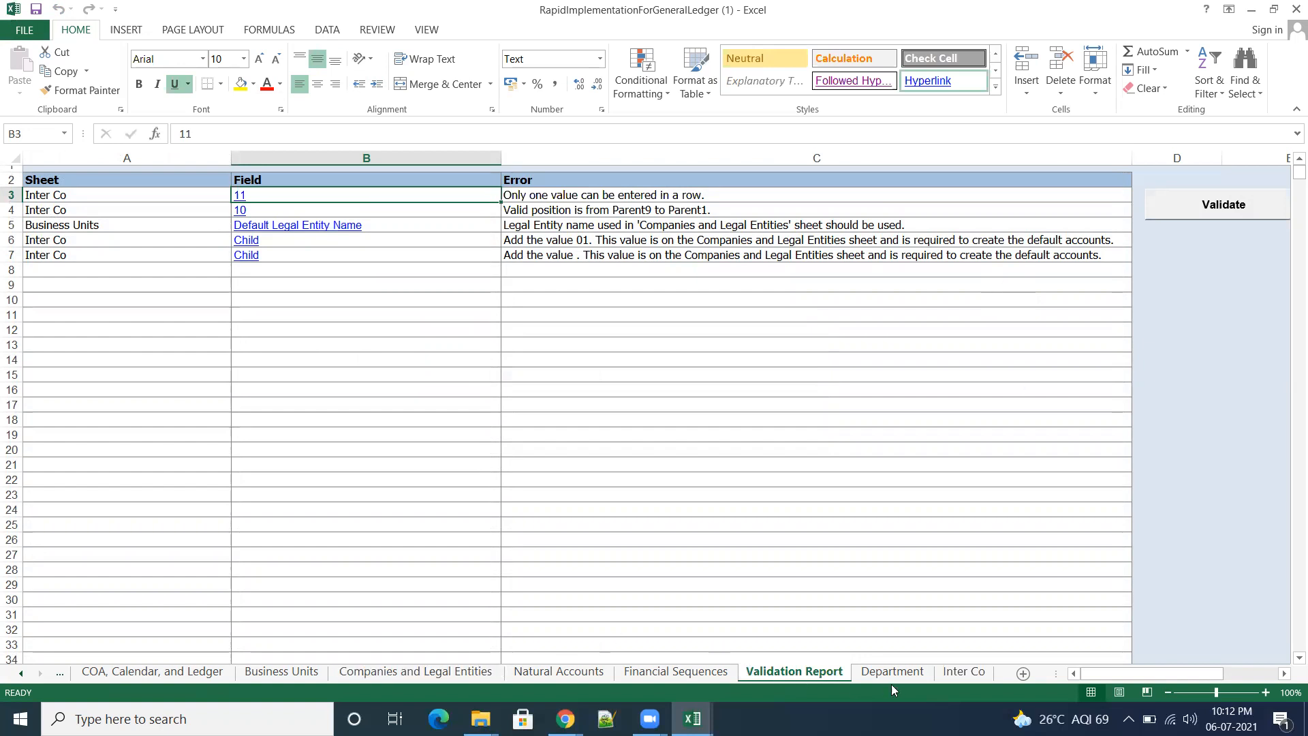
Step: Move the Inter Co Parent1 value 11 from J6 down to J7 and validate the template again from the Validation Report
{"action": "left_click", "coordinate": [963, 672]}
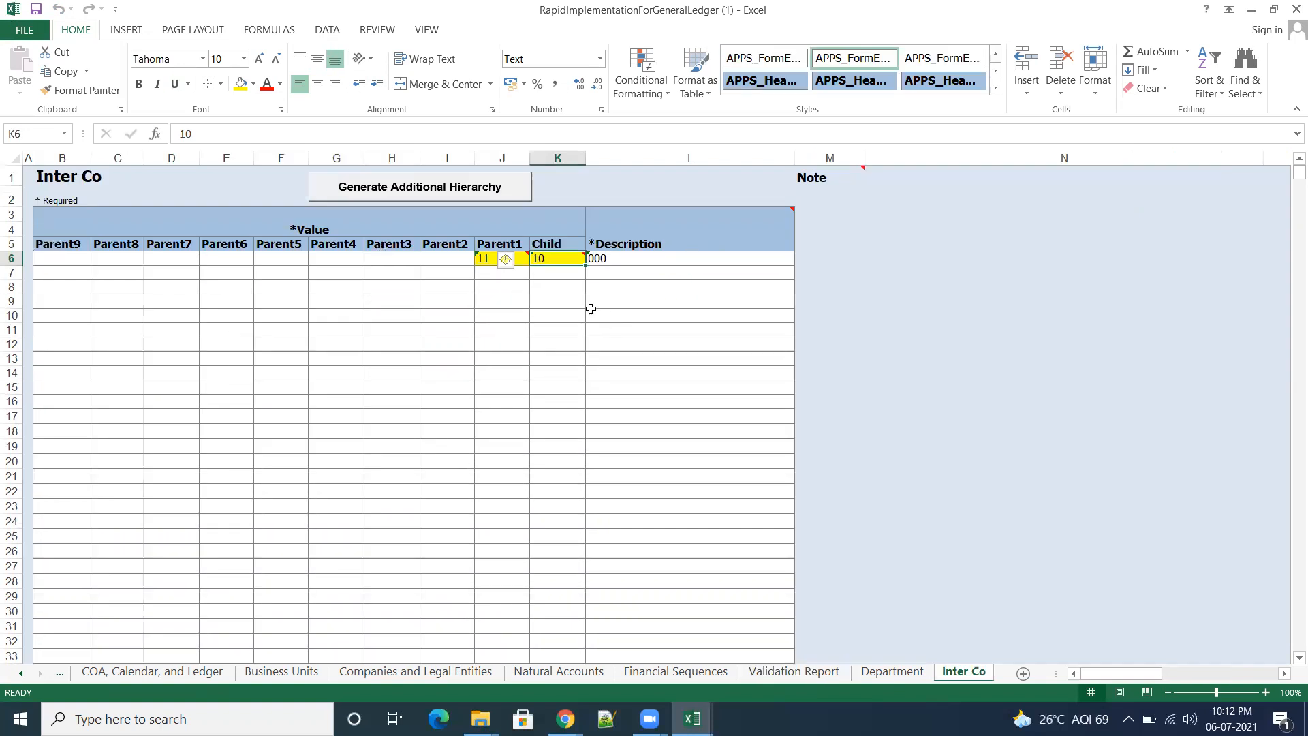
{"action": "mouse_move", "coordinate": [502, 258]}
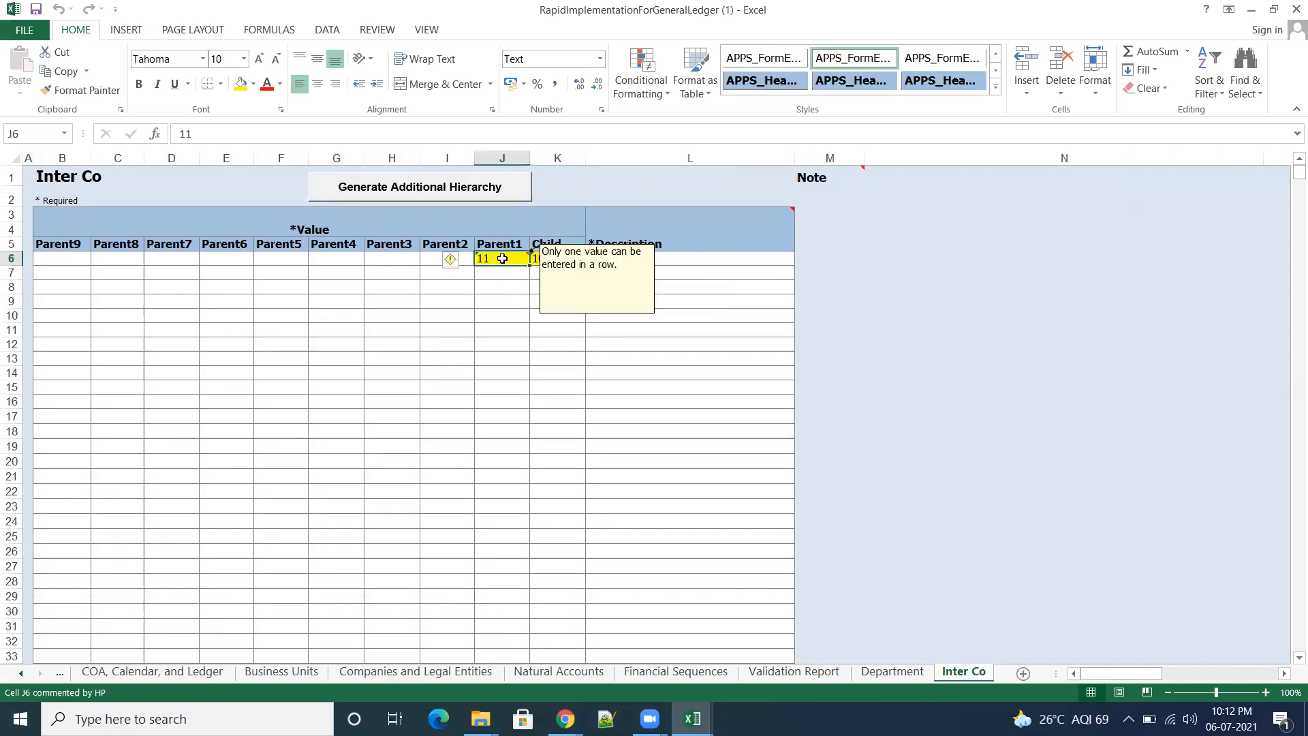
{"action": "key", "text": "Delete"}
{"action": "left_click", "coordinate": [500, 275]}
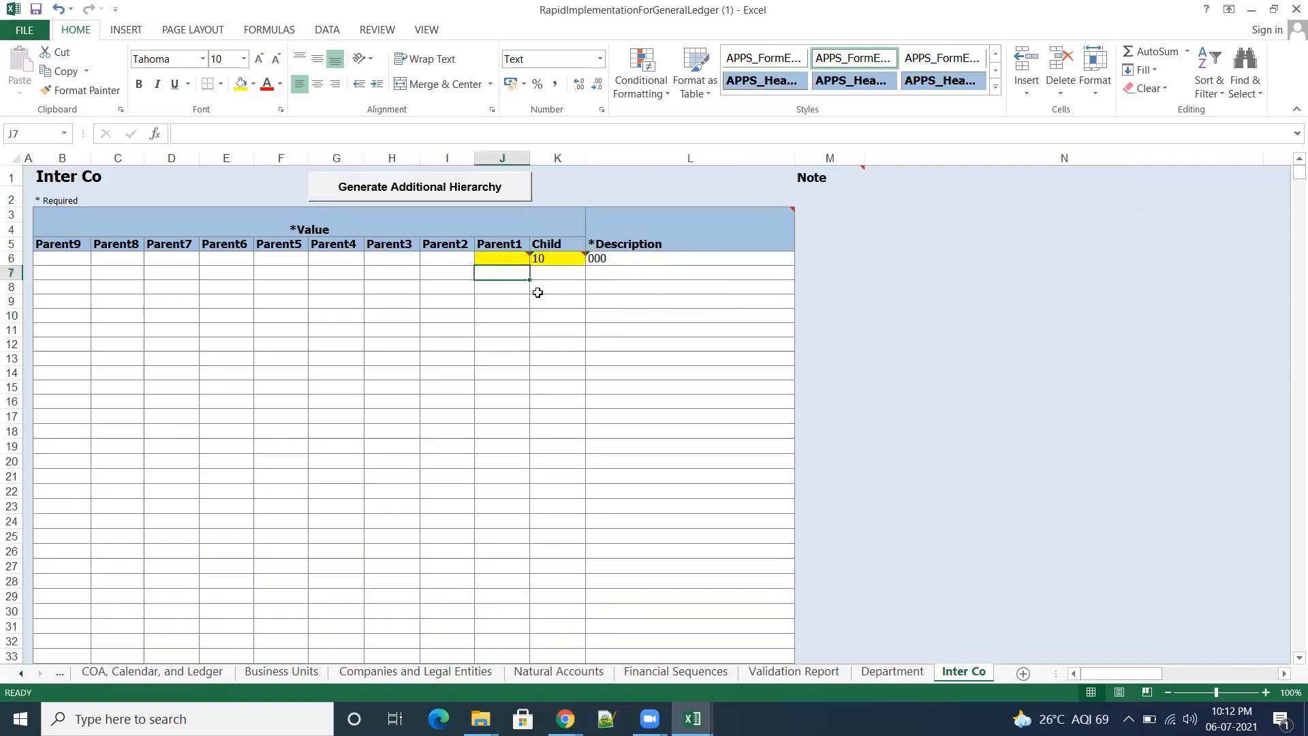
{"action": "type", "text": "11"}
{"action": "key", "text": "Tab"}
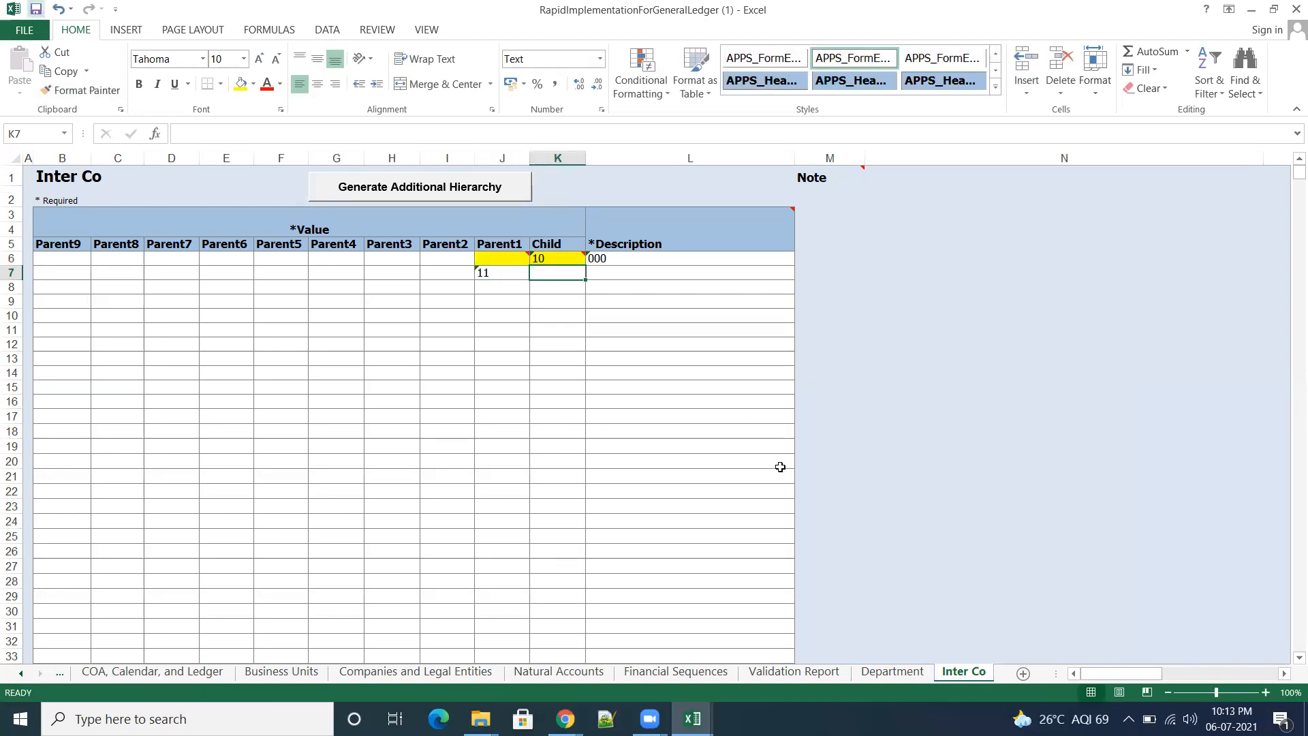
{"action": "left_click", "coordinate": [794, 672]}
{"action": "left_click", "coordinate": [1225, 213]}
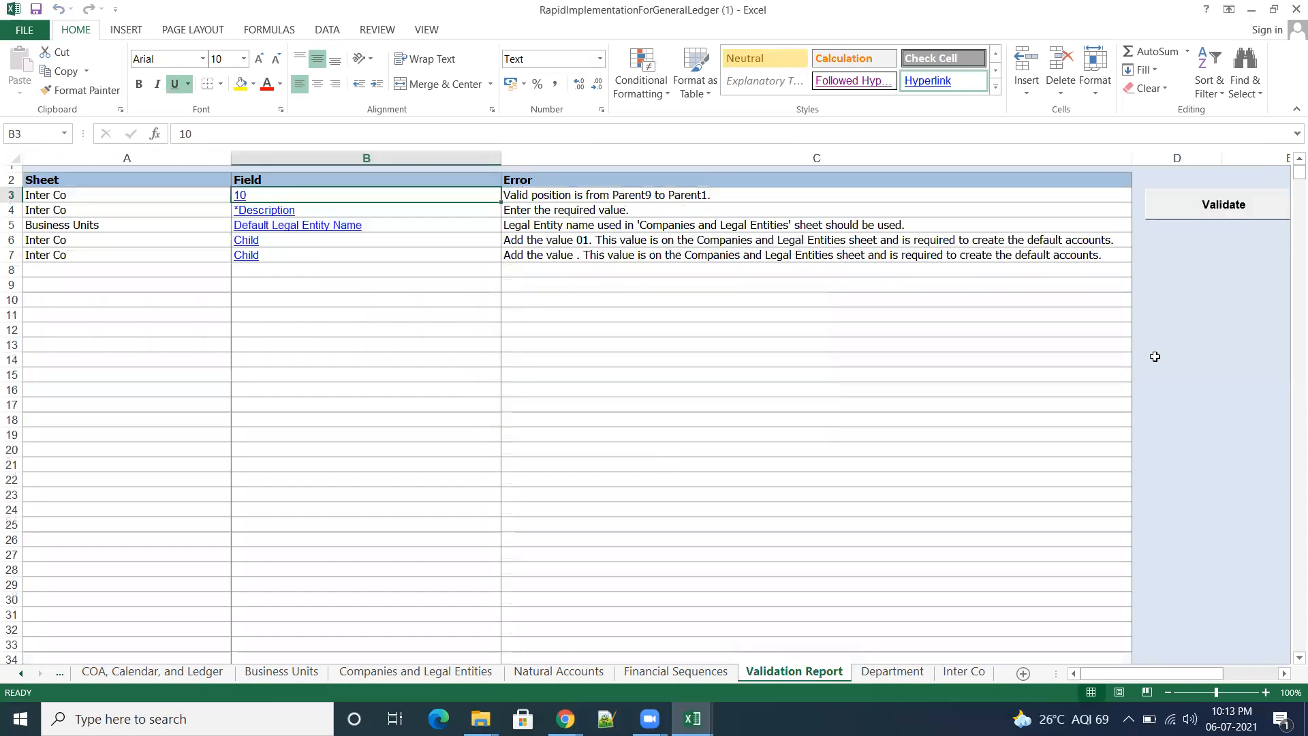
Step: Rerun the validation, follow the Inter Co Child error, and enter 01, 02 and 03 as Child values in K6 to K8
{"action": "left_click", "coordinate": [1227, 208]}
{"action": "left_click", "coordinate": [250, 241]}
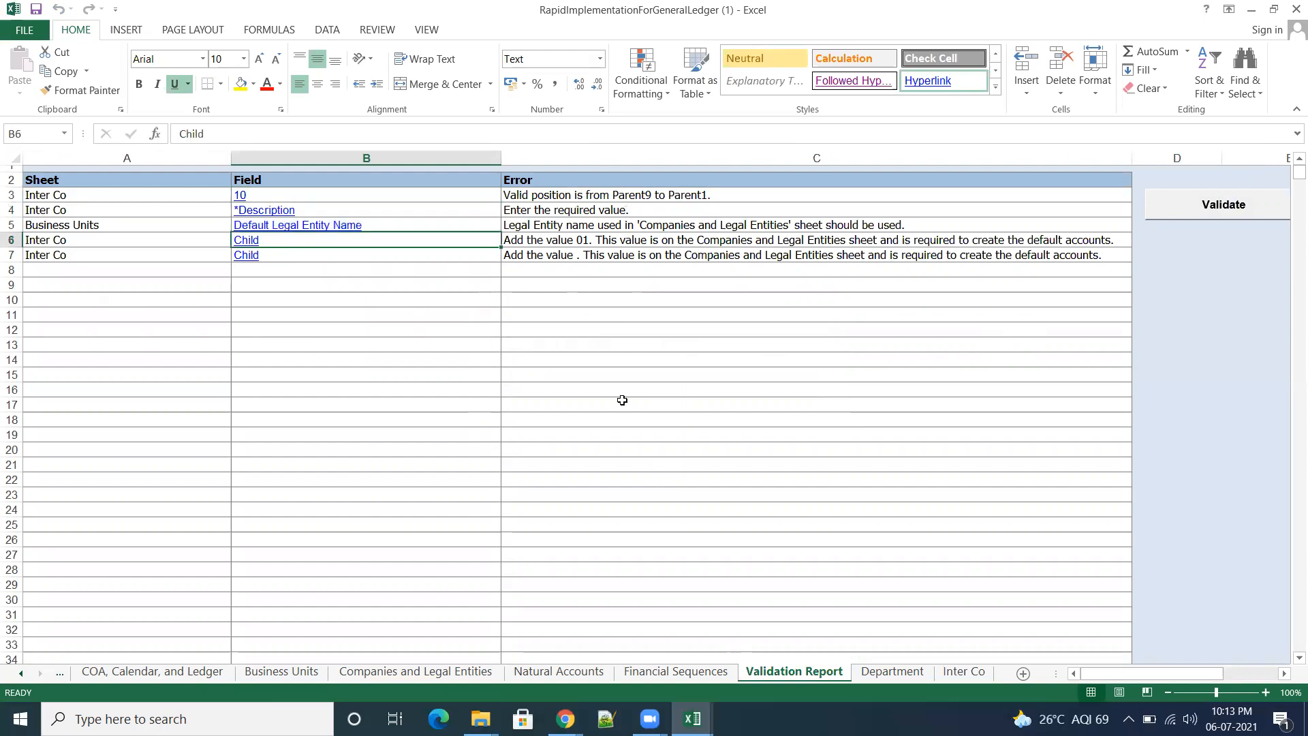
{"action": "left_click", "coordinate": [547, 260]}
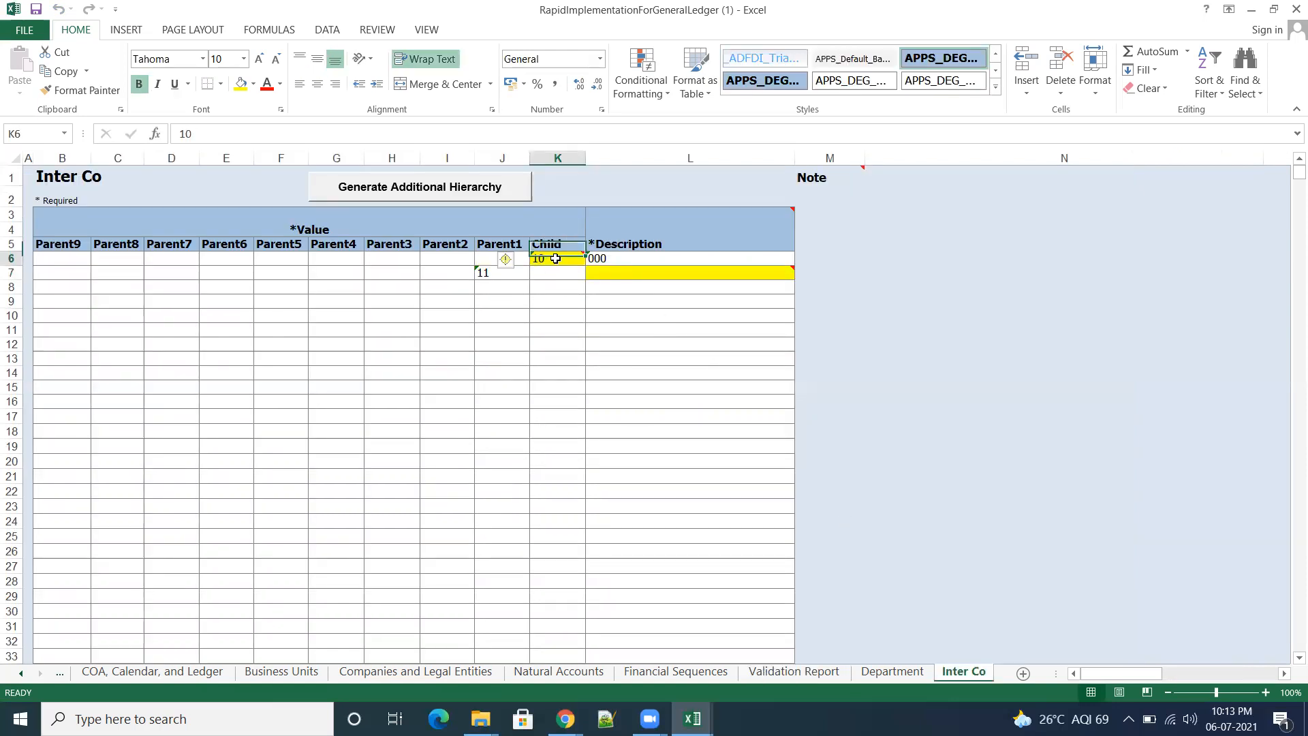
{"action": "type", "text": "01"}
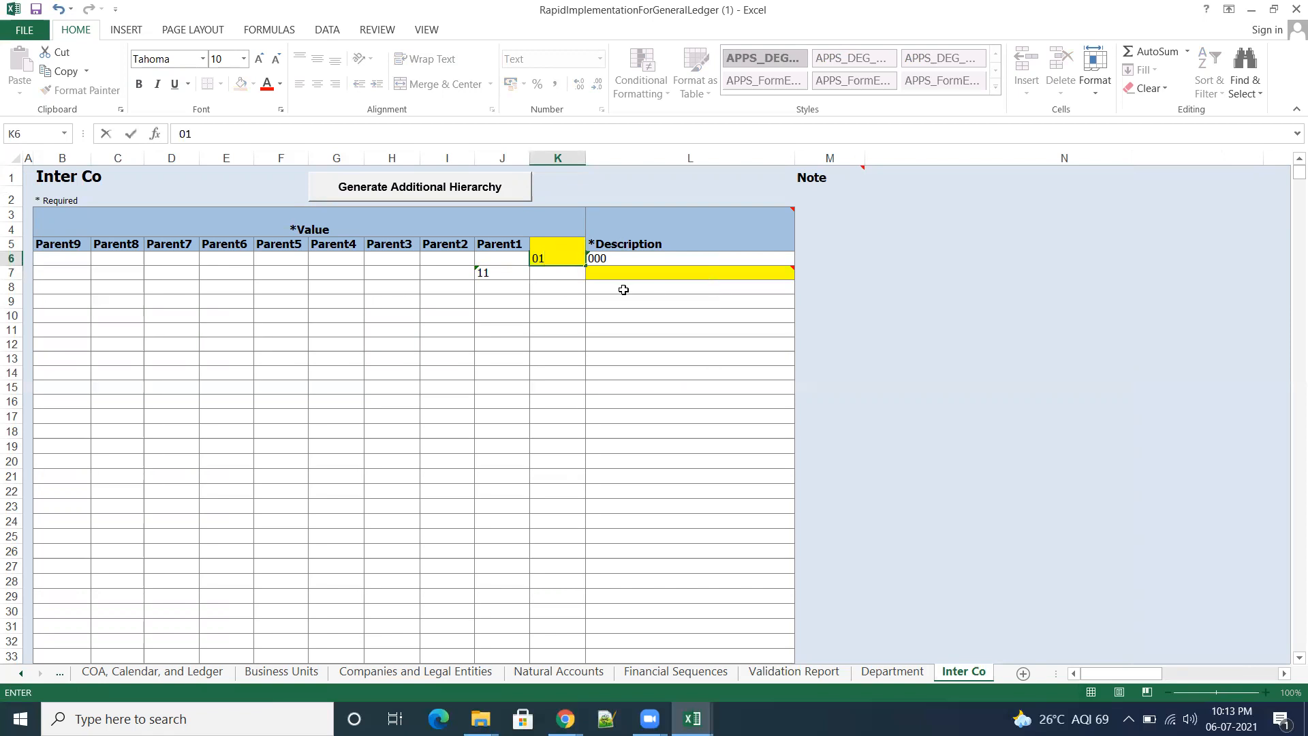
{"action": "left_click", "coordinate": [542, 277]}
{"action": "type", "text": "02"}
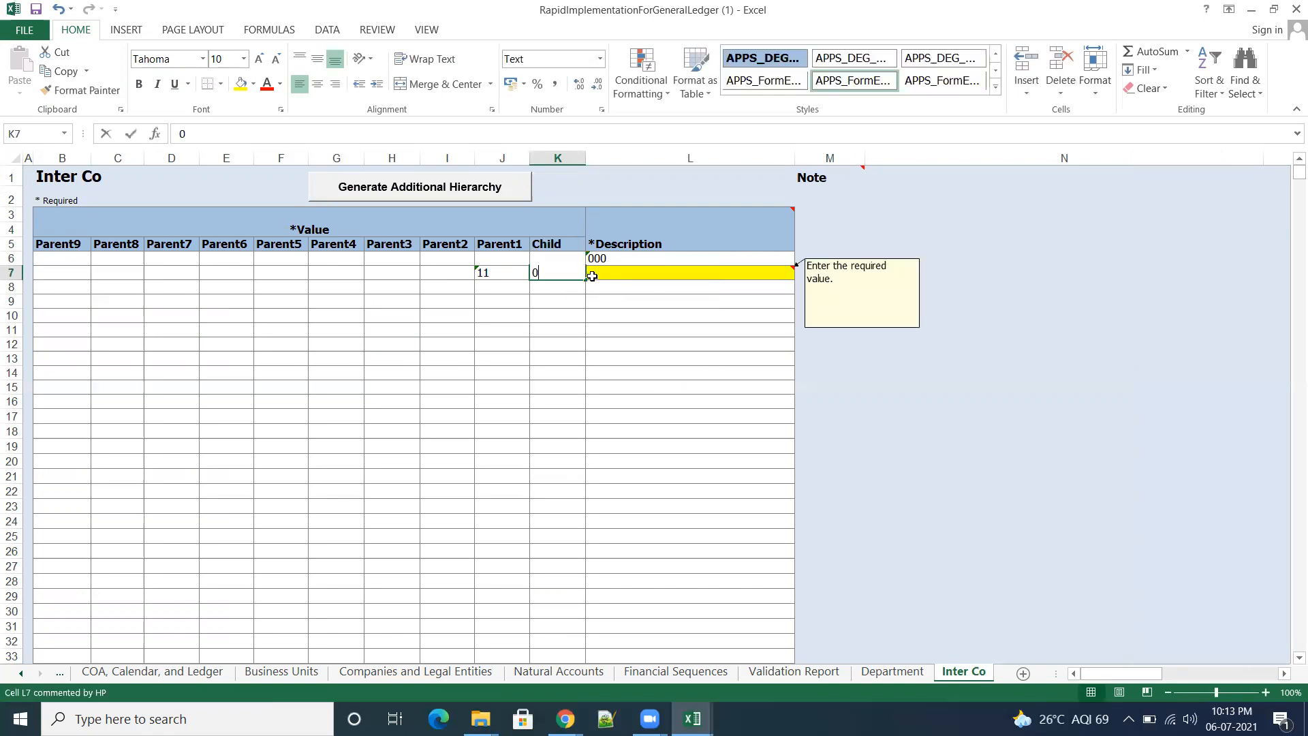
{"action": "left_click", "coordinate": [593, 278]}
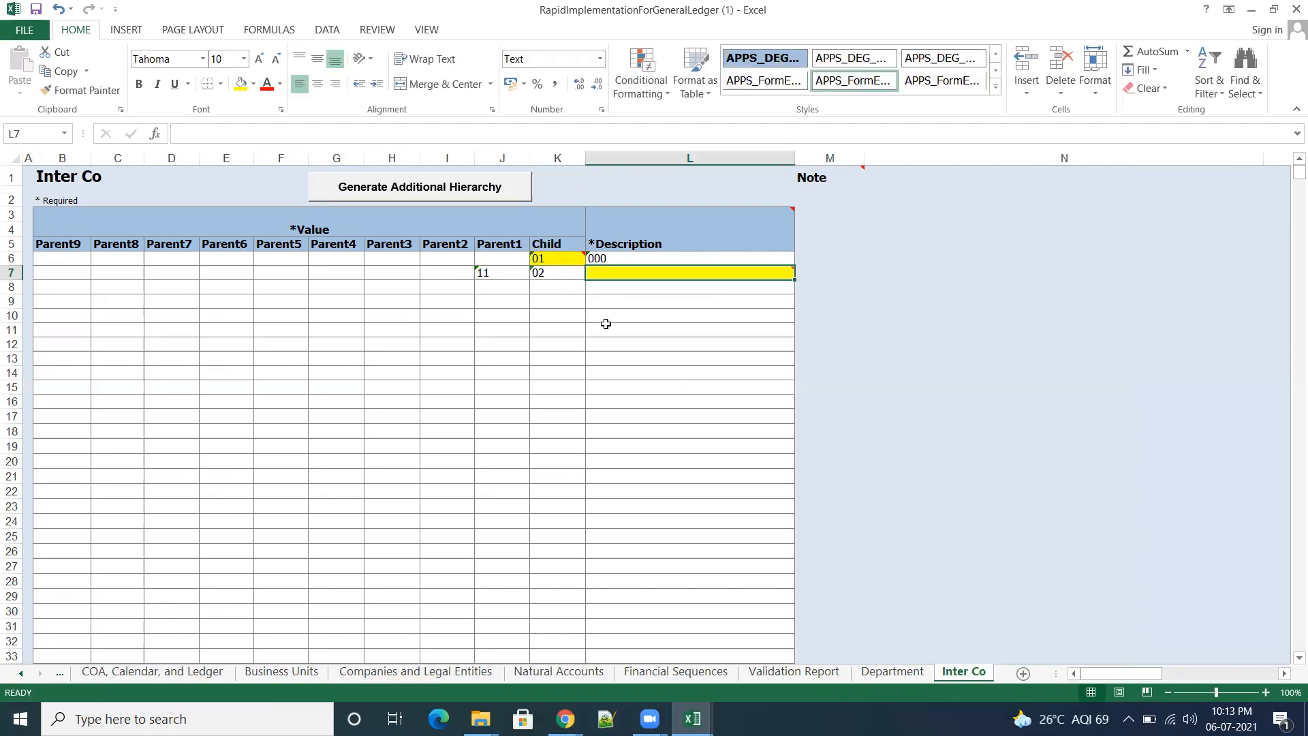
{"action": "left_click", "coordinate": [563, 284]}
{"action": "type", "text": "03"}
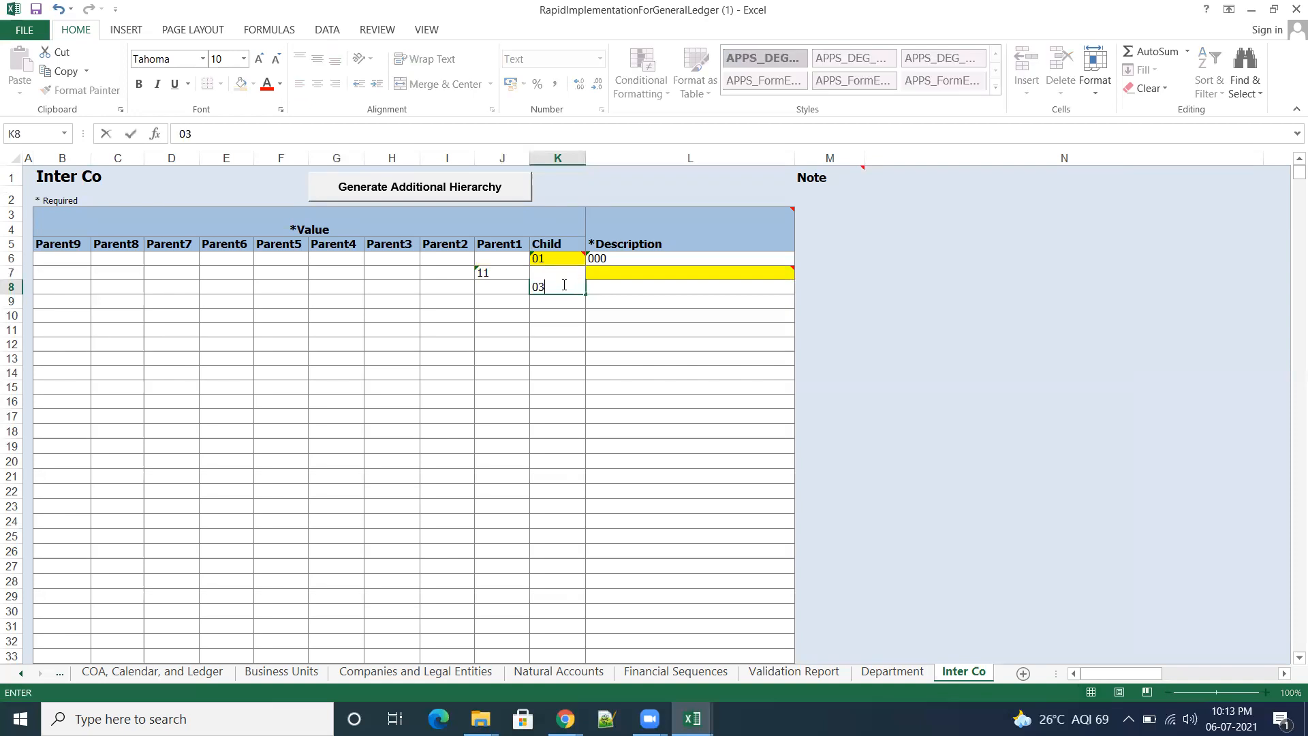
{"action": "left_click", "coordinate": [637, 293]}
Step: Fill the Inter Co descriptions in L6 to L8 with none, interco and segment, and validate the template again
{"action": "left_click", "coordinate": [620, 258]}
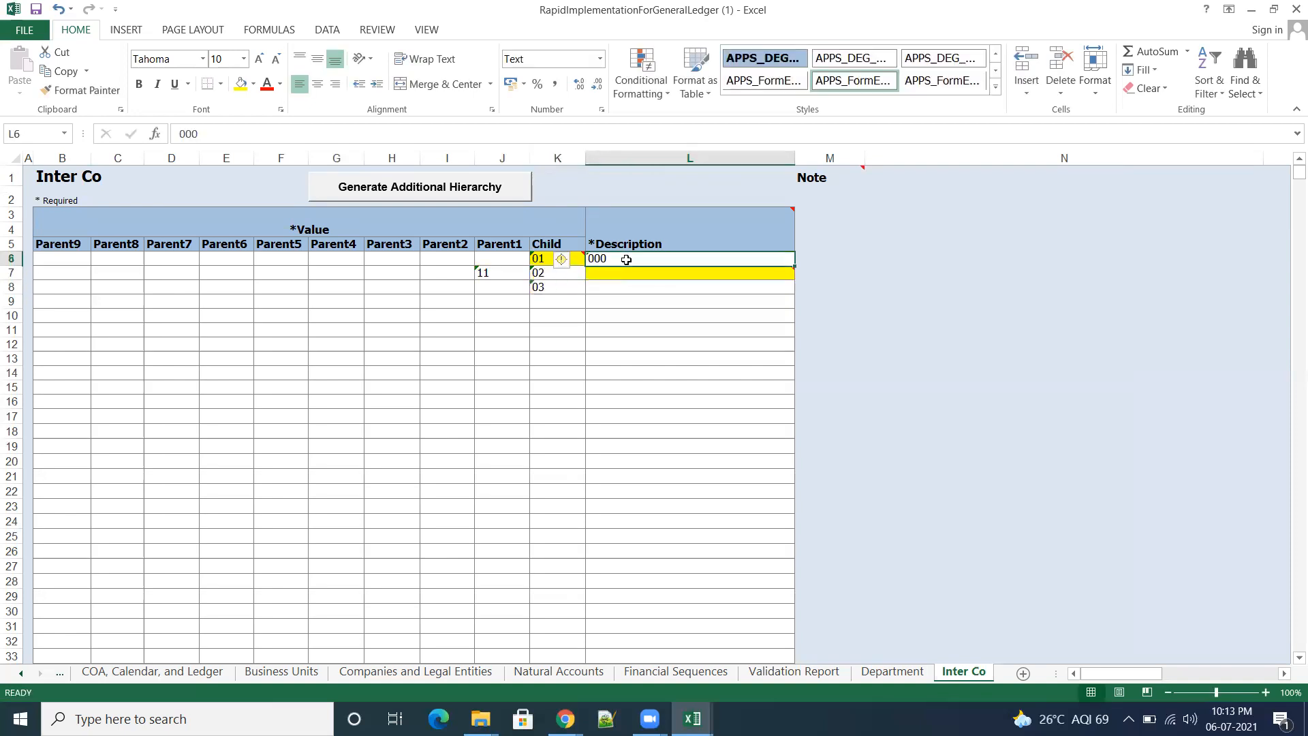
{"action": "type", "text": "none"}
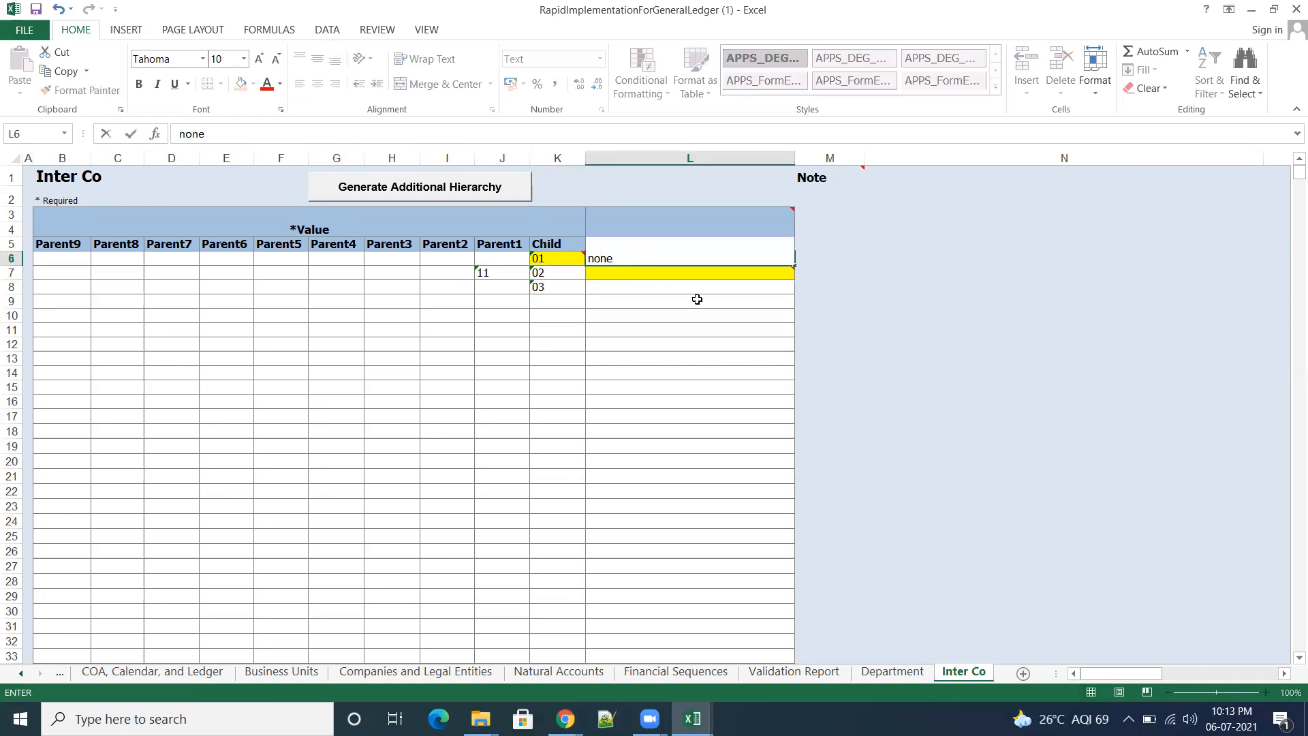
{"action": "left_click", "coordinate": [650, 273]}
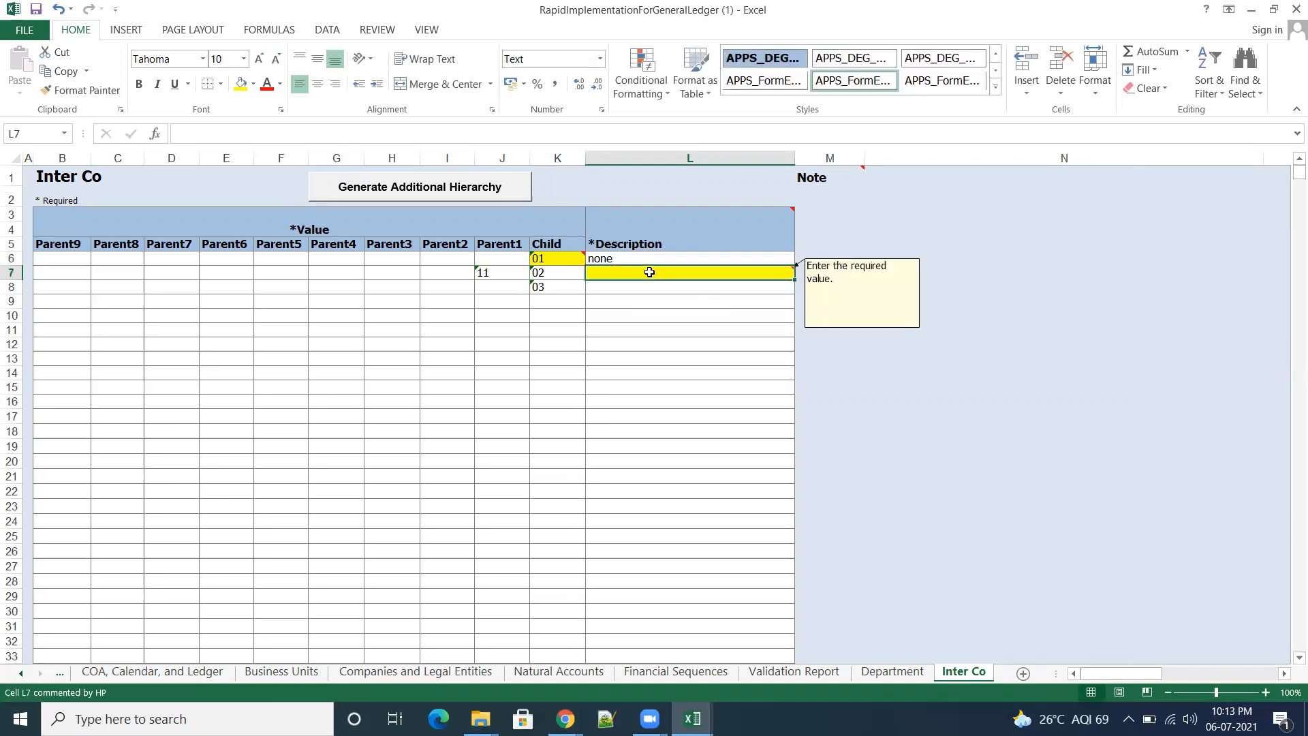
{"action": "type", "text": "interco"}
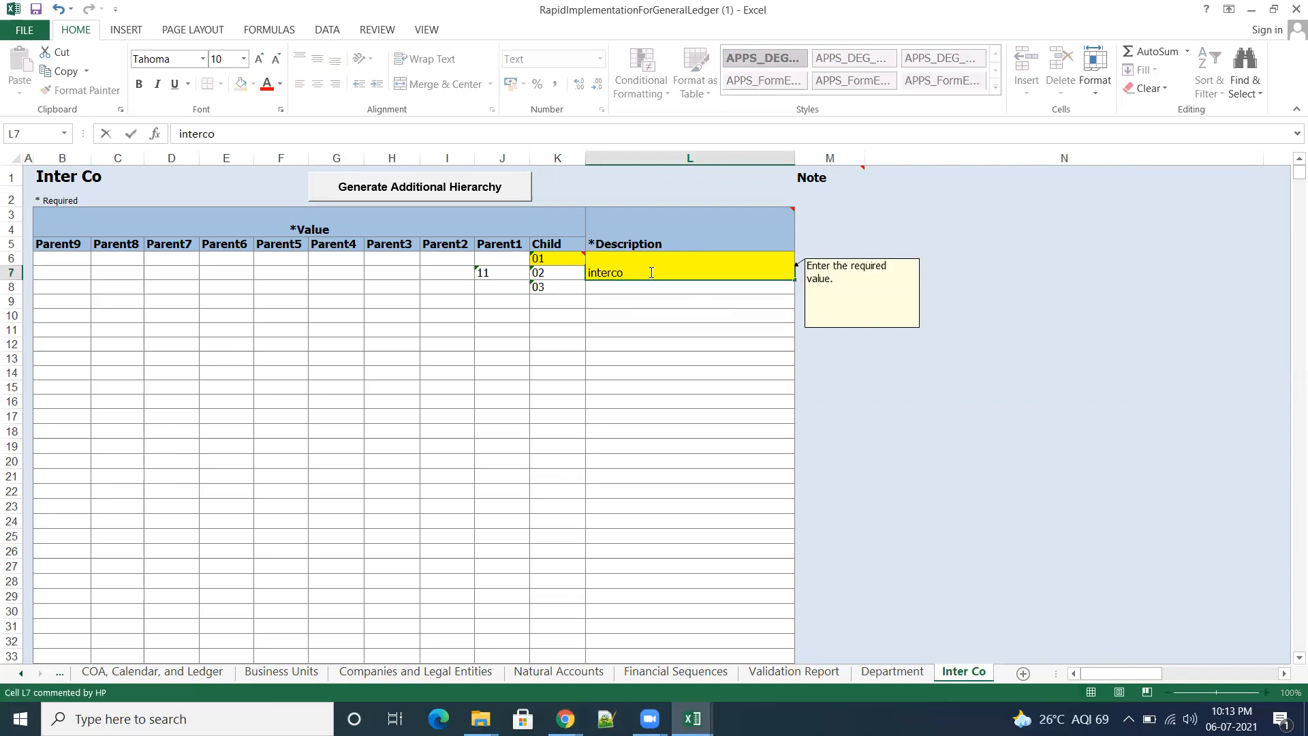
{"action": "left_click", "coordinate": [648, 300]}
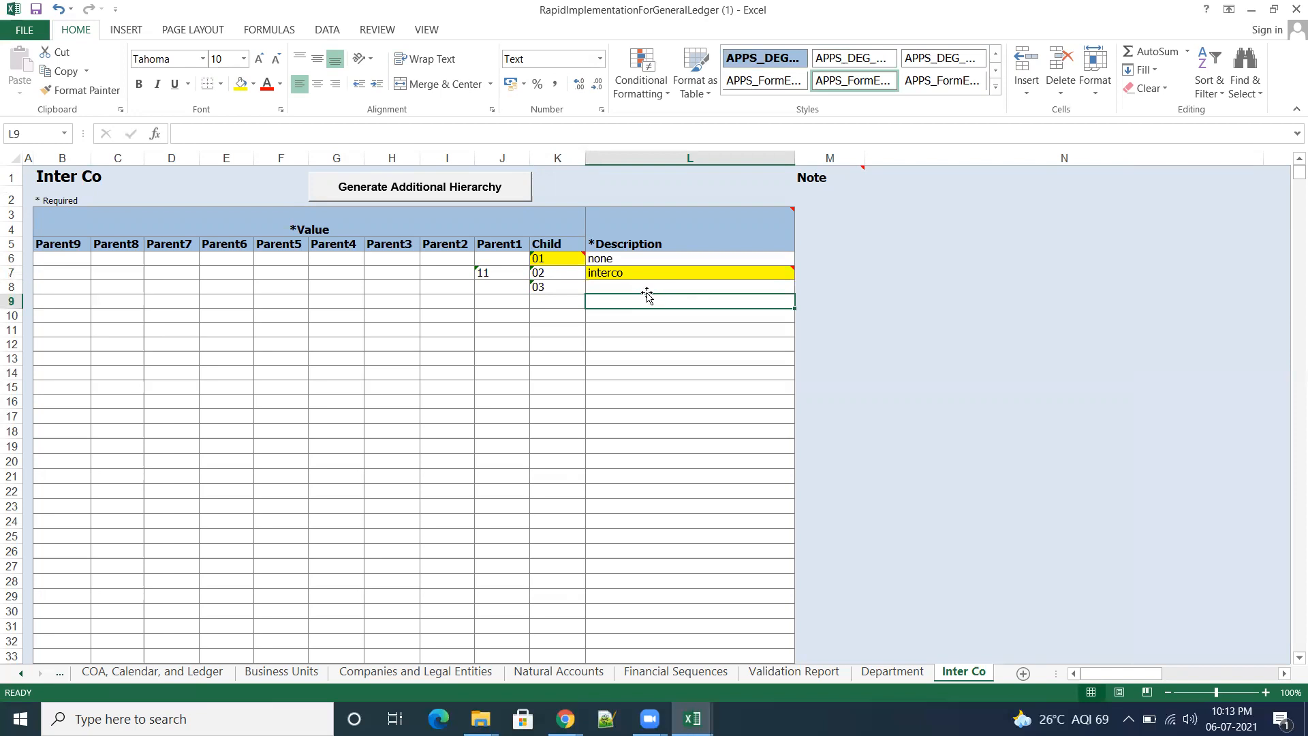
{"action": "left_click", "coordinate": [636, 287]}
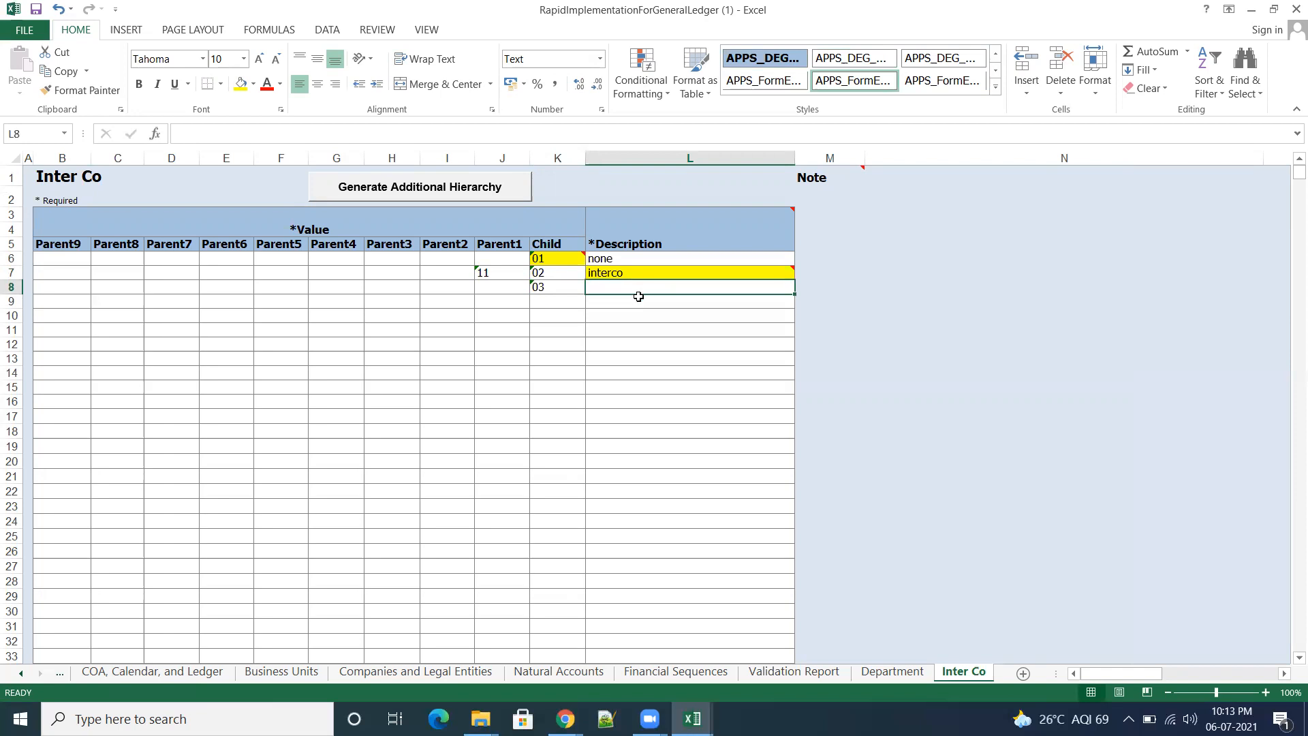
{"action": "type", "text": "segmen"}
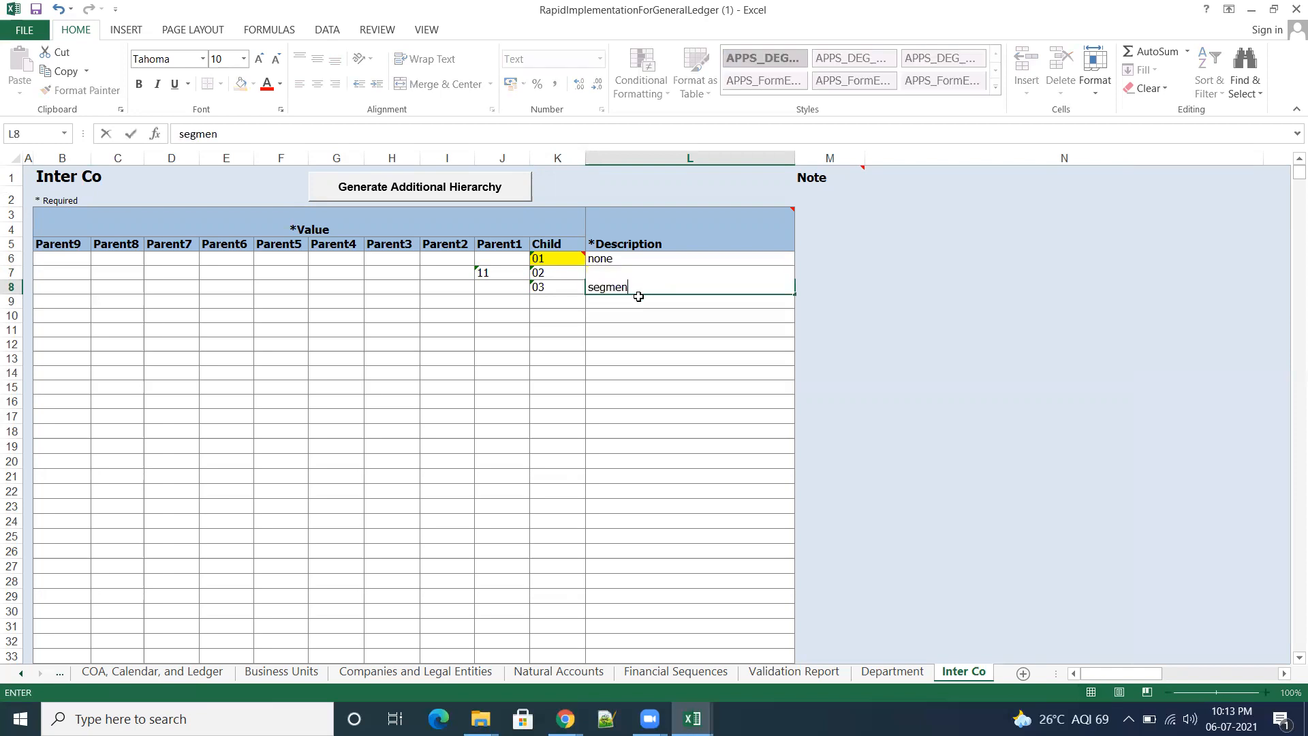
{"action": "type", "text": "t"}
{"action": "key", "text": "Tab"}
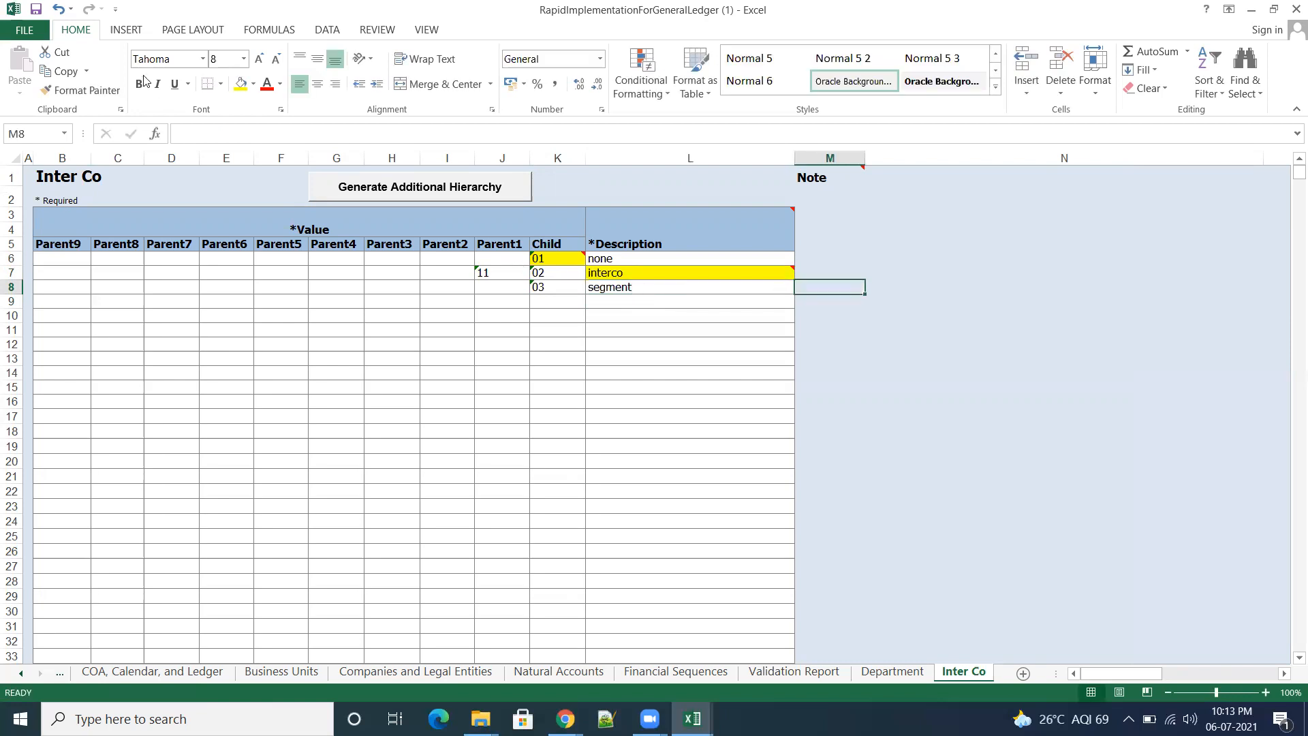
{"action": "left_click", "coordinate": [792, 672]}
{"action": "left_click", "coordinate": [1224, 205]}
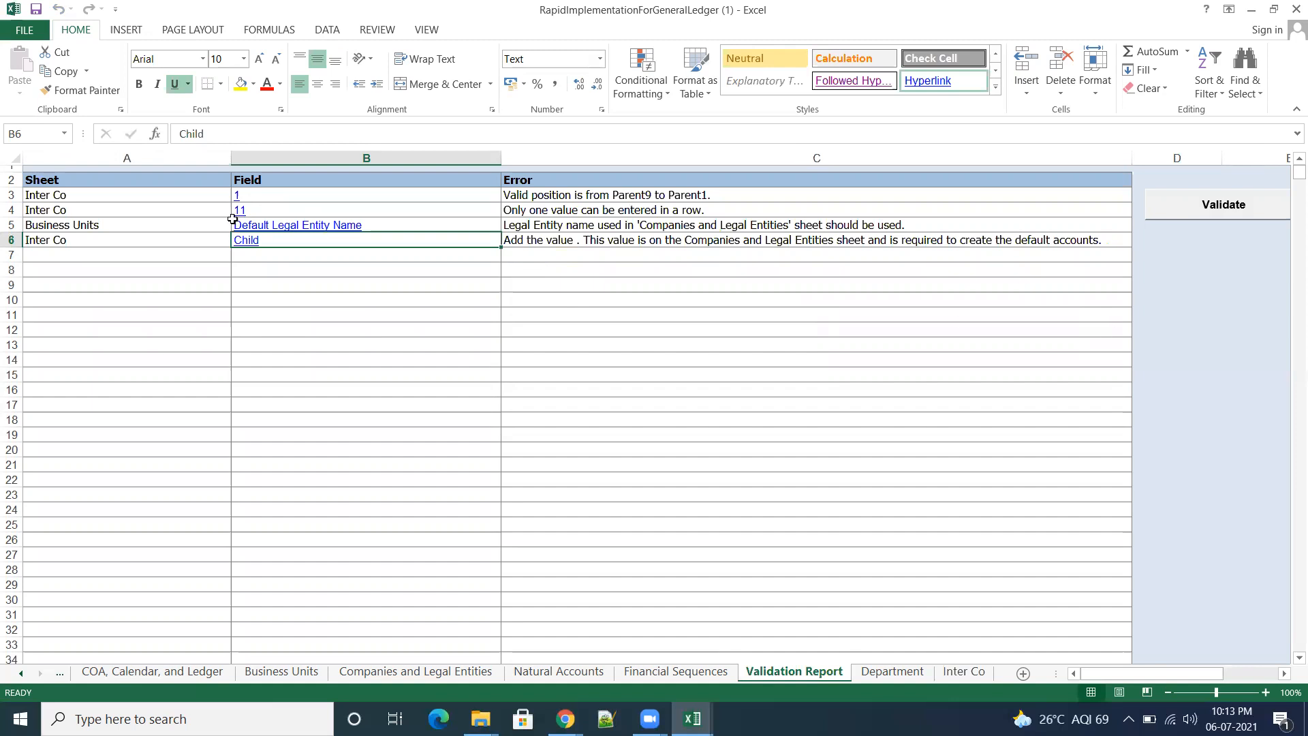
Step: Enter 10 in J6 and 12 in J8 as Inter Co Parent1 values, save the template, and rerun the validation
{"action": "left_click", "coordinate": [237, 196]}
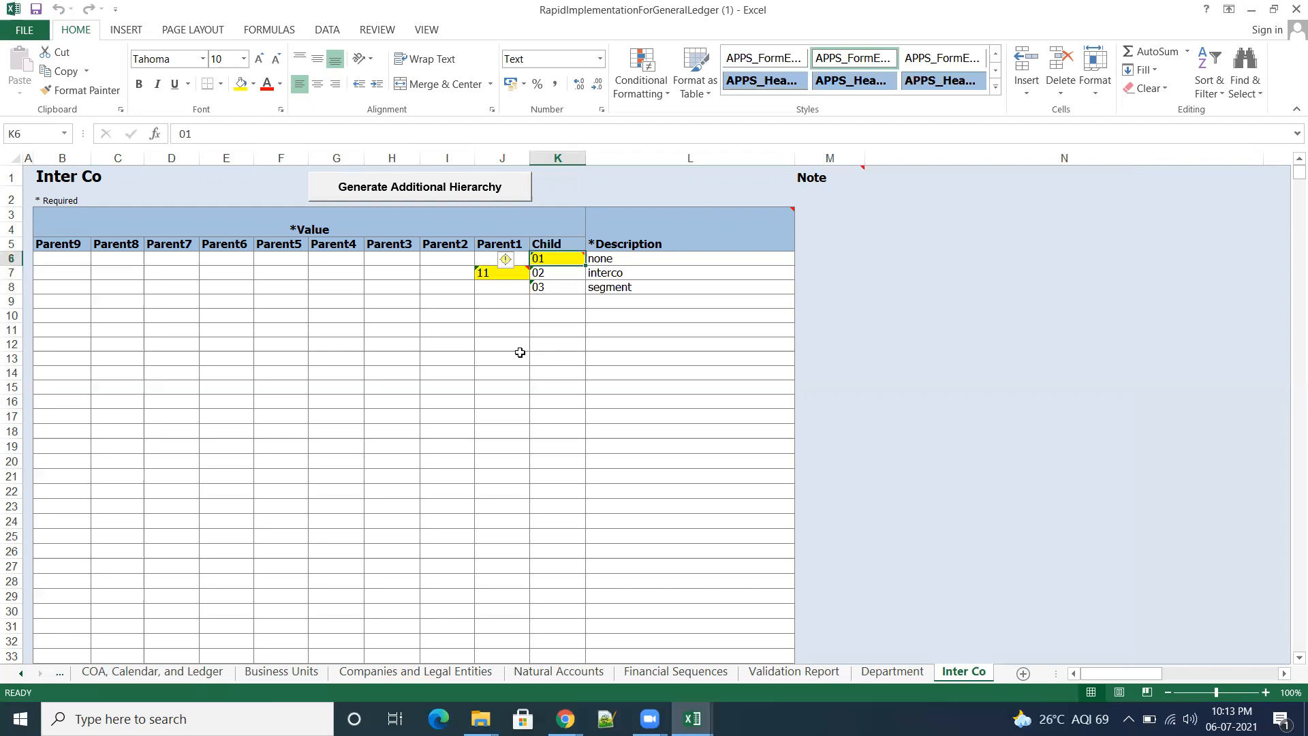
{"action": "left_click", "coordinate": [488, 258]}
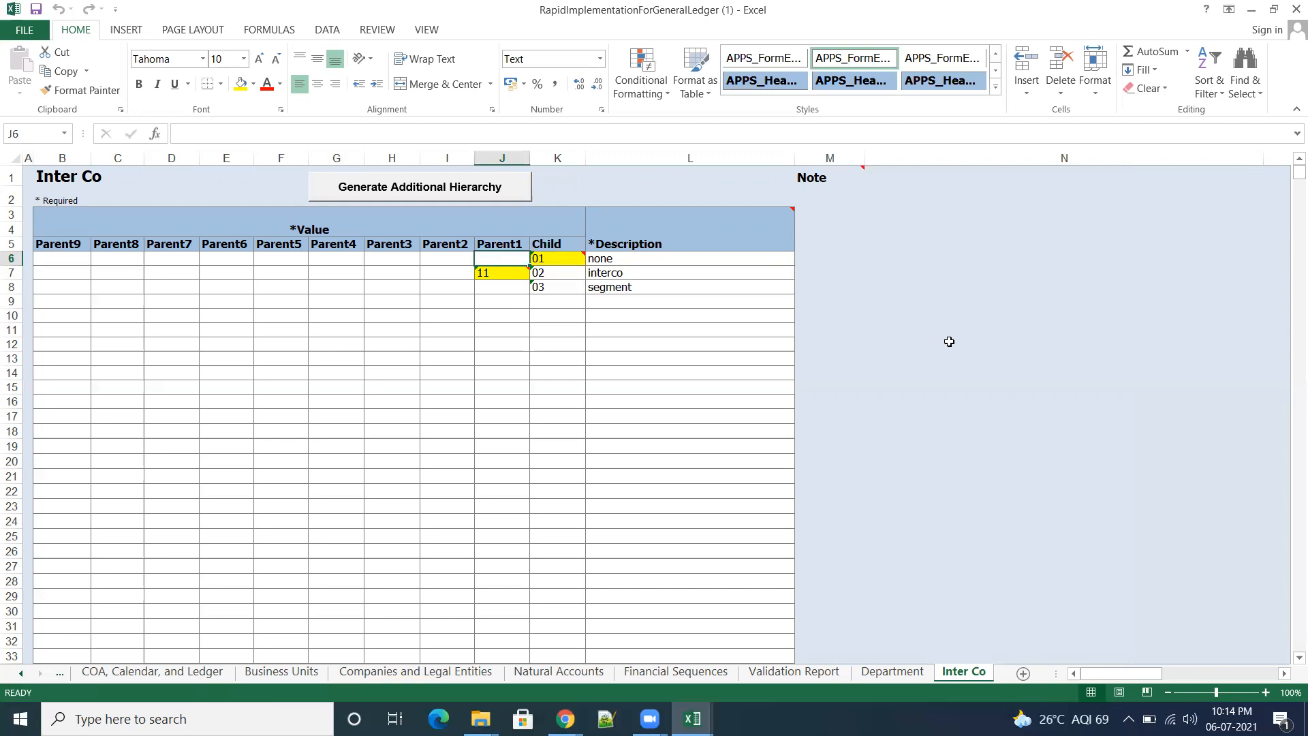
{"action": "type", "text": "10"}
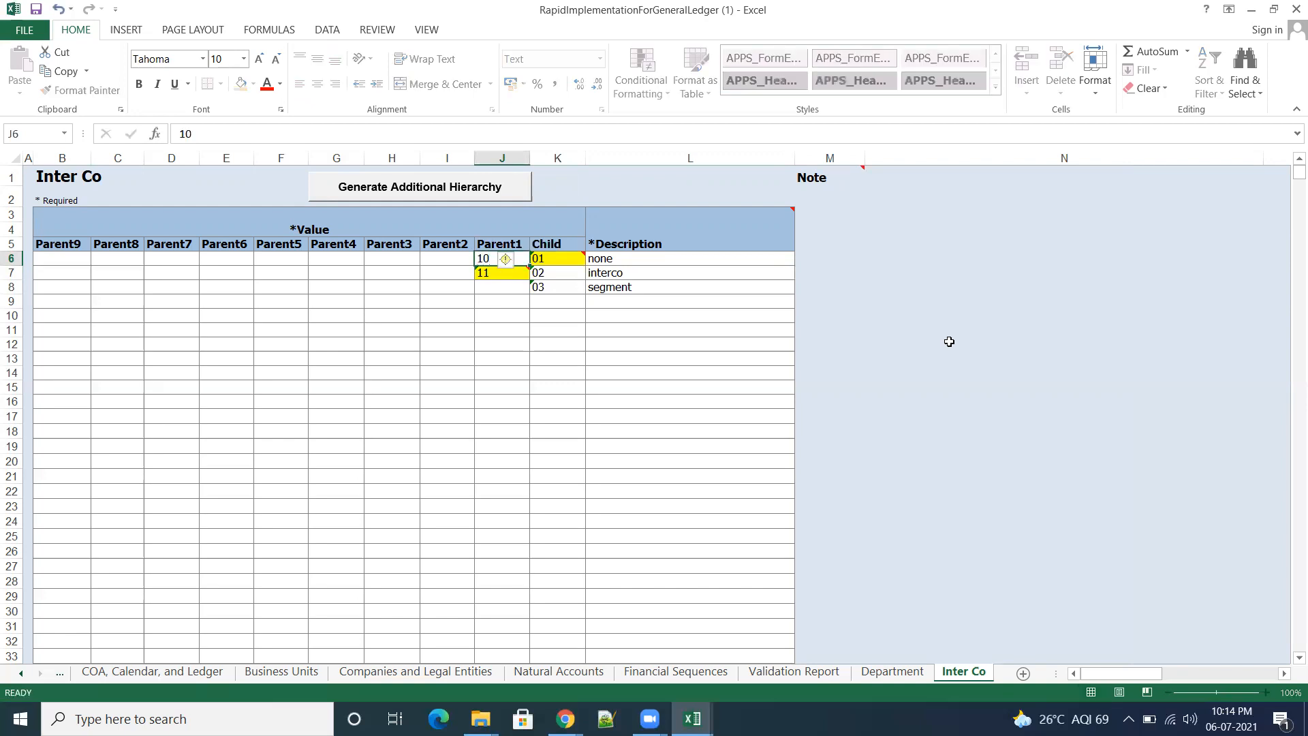
{"action": "key", "text": "Tab"}
{"action": "left_click", "coordinate": [485, 289]}
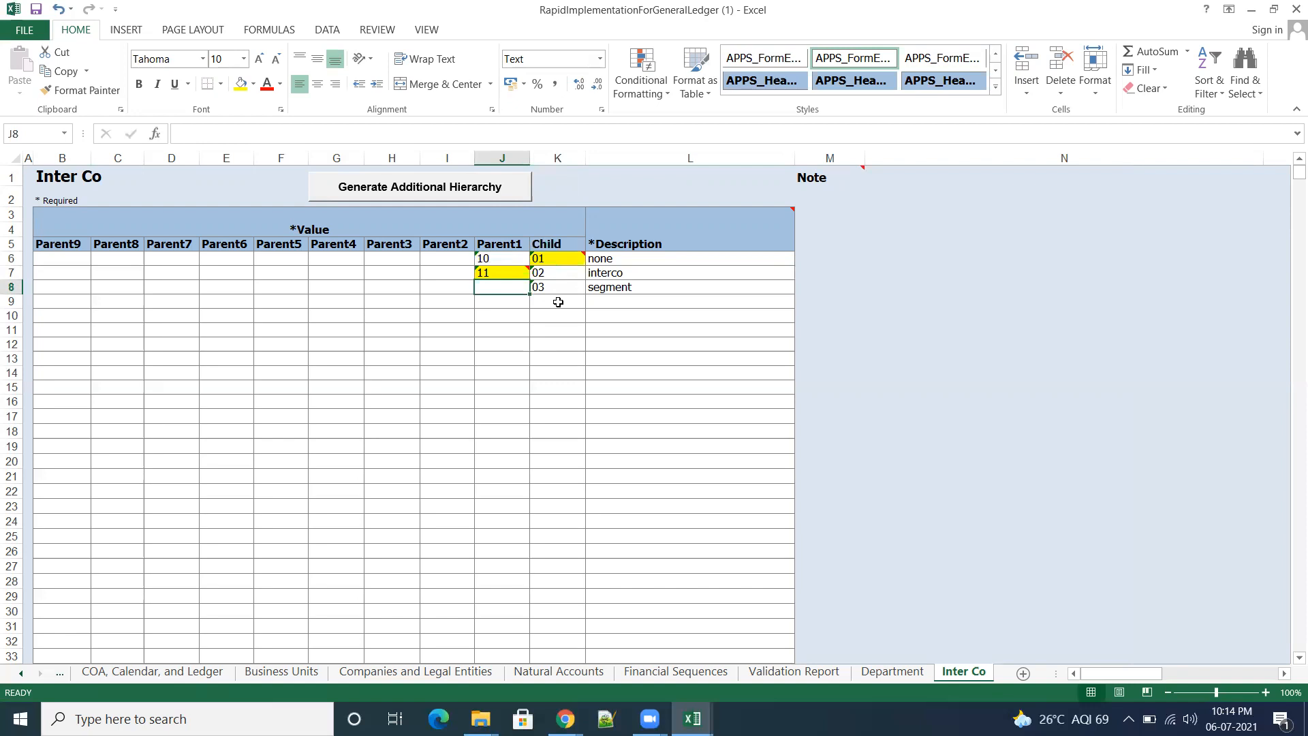
{"action": "type", "text": "12"}
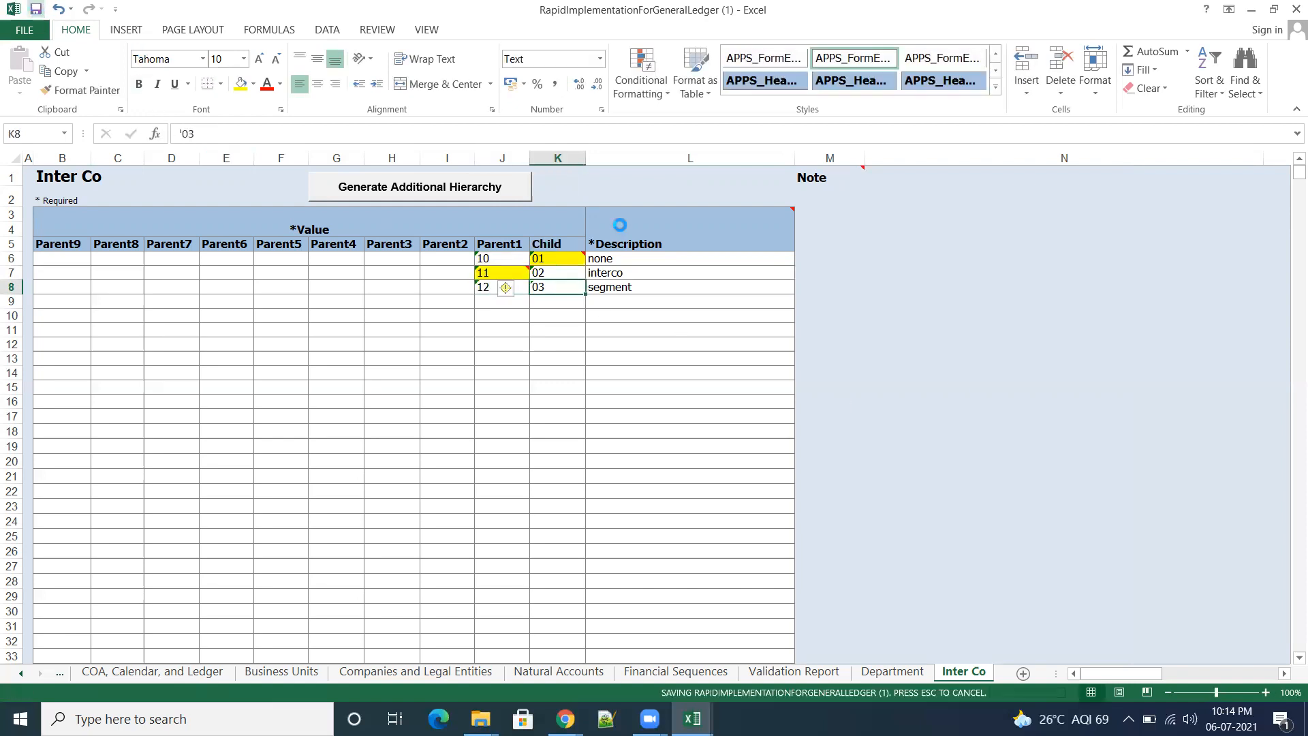
{"action": "left_click", "coordinate": [809, 678]}
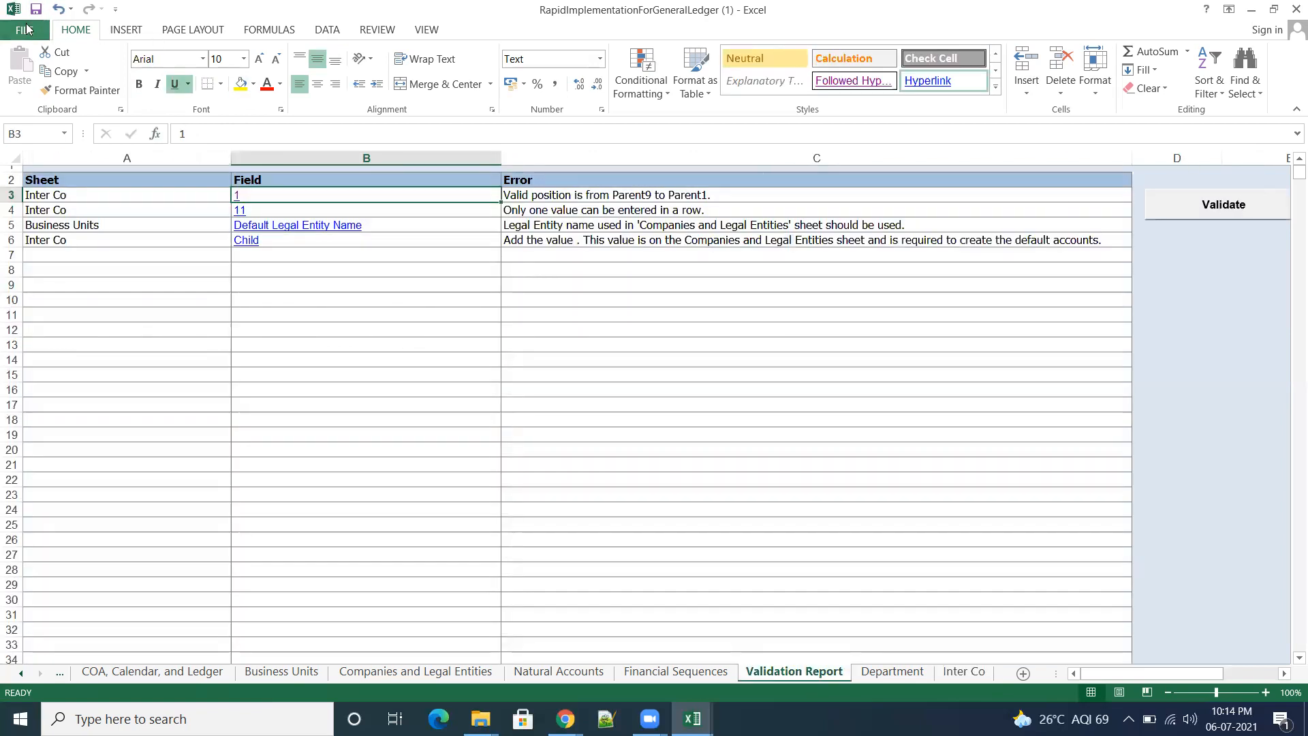
{"action": "left_click", "coordinate": [1237, 208]}
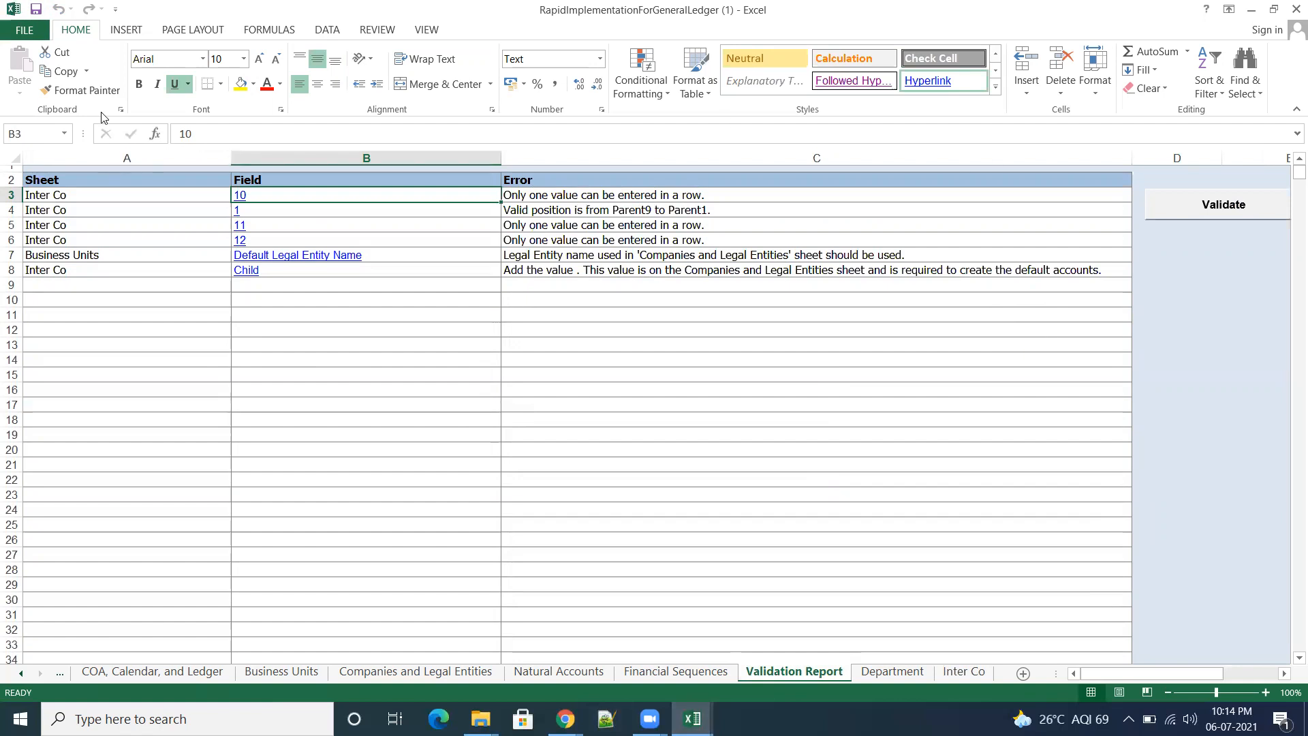
Step: Save and close RapidImplementationForGeneralLedger (1), and close RapidImplementationForGeneralLedger without saving its changes
{"action": "left_click", "coordinate": [35, 9]}
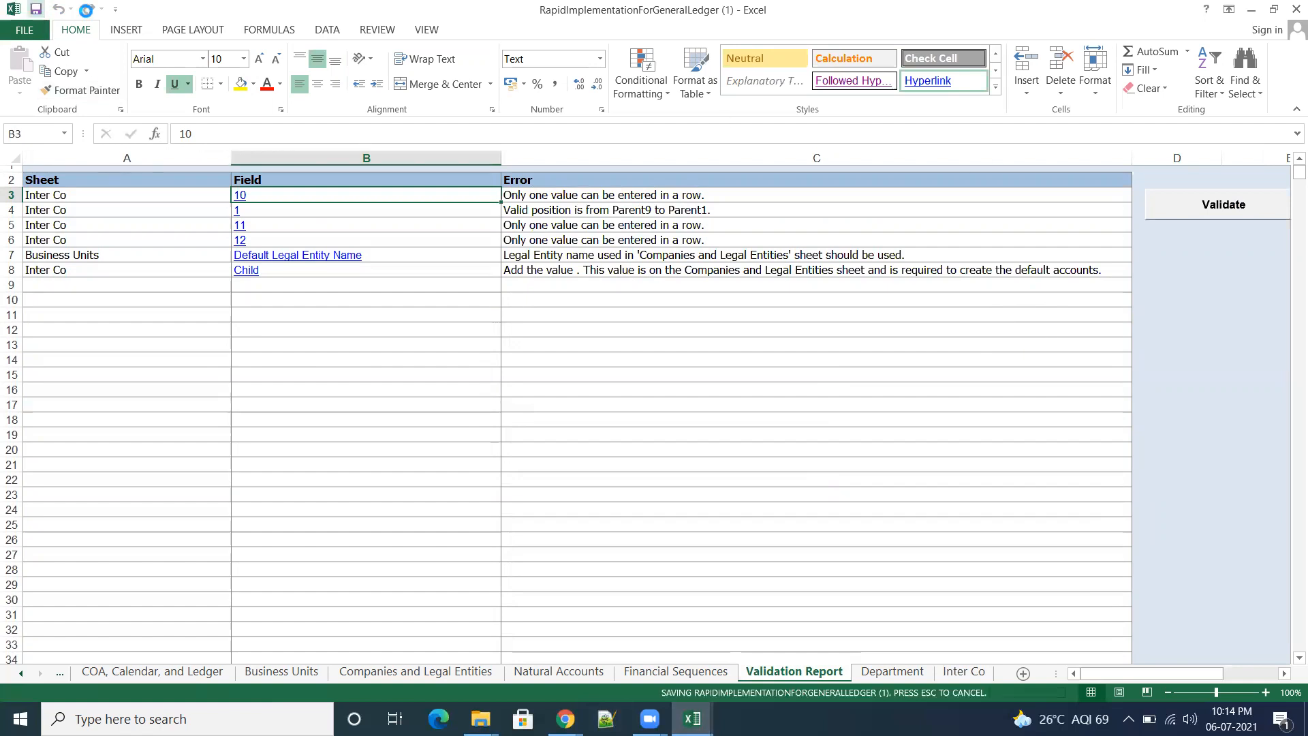
{"action": "left_click", "coordinate": [1290, 10]}
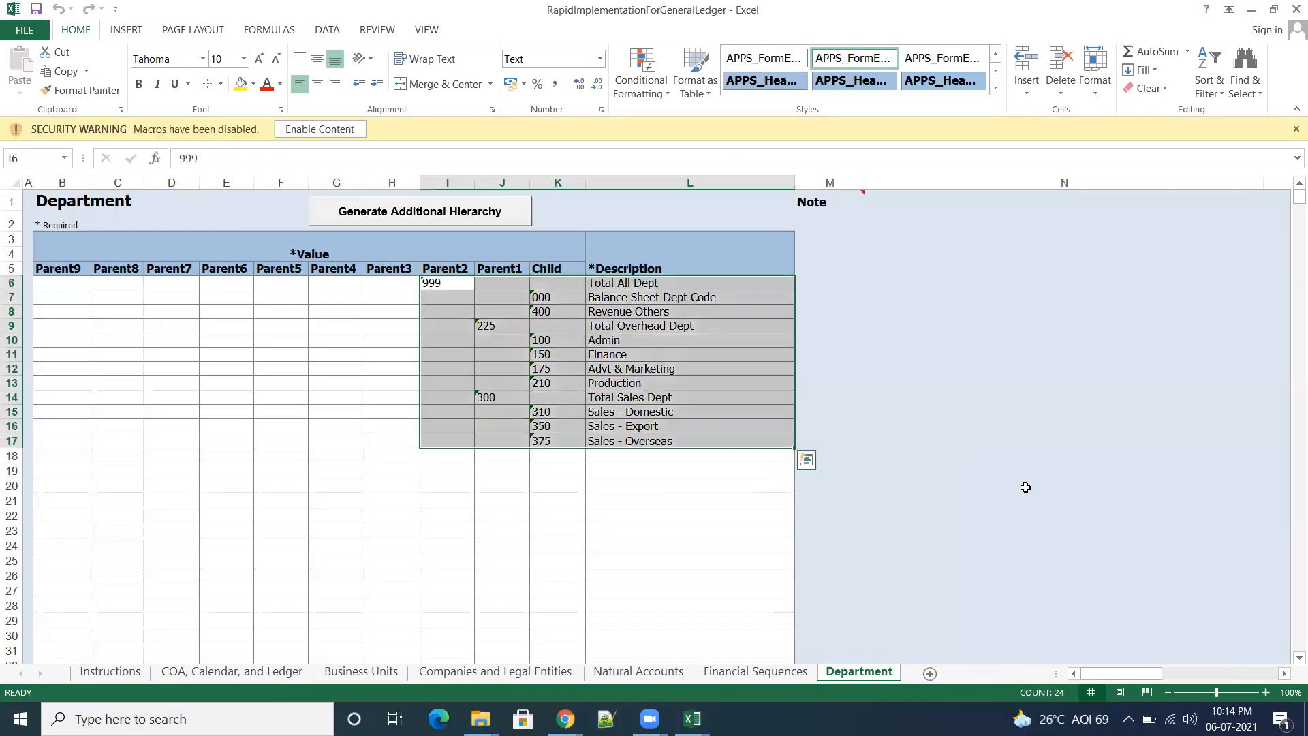
{"action": "left_click", "coordinate": [1032, 505]}
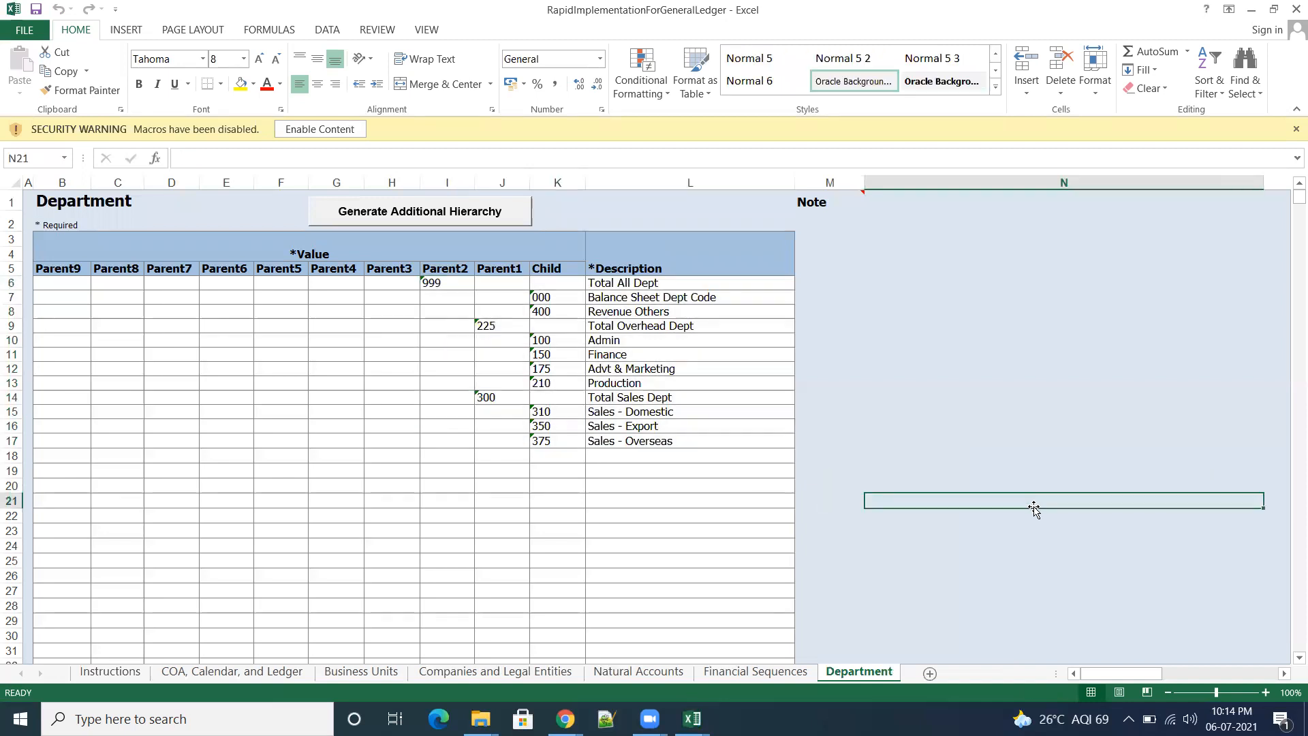
{"action": "left_click", "coordinate": [1296, 10]}
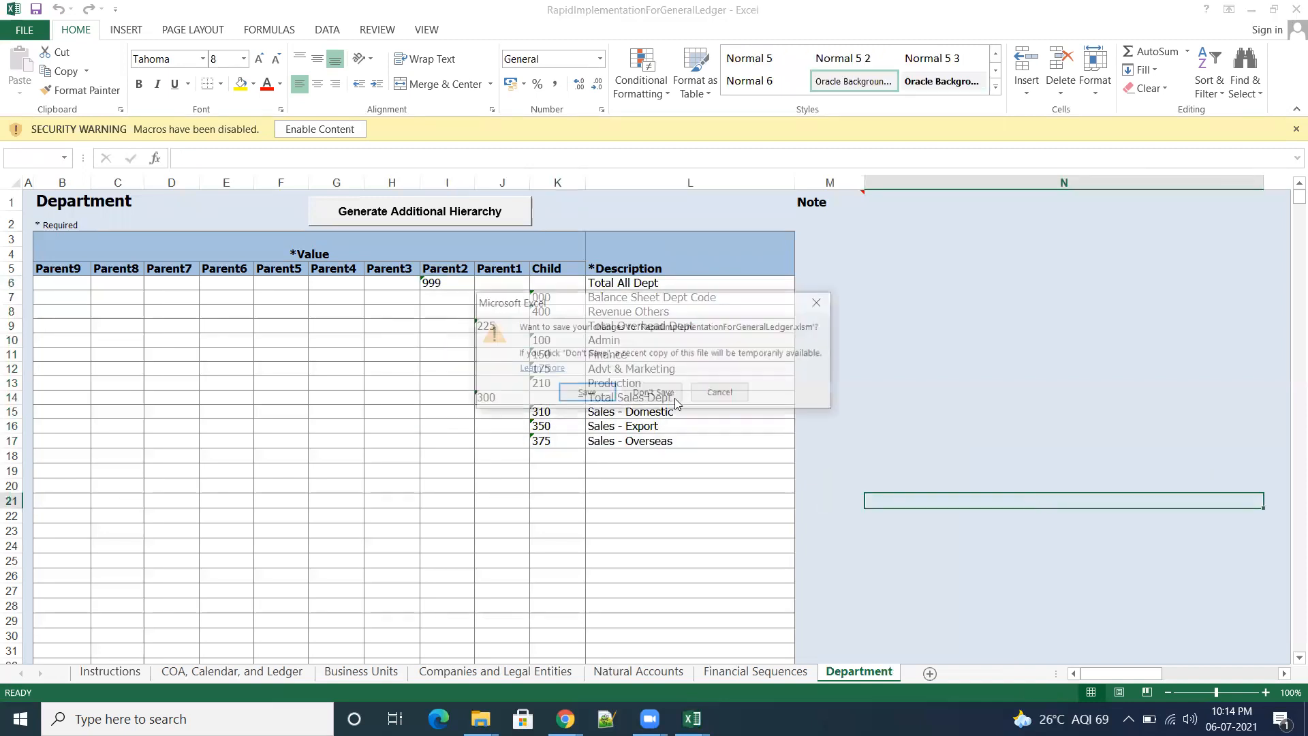
{"action": "left_click", "coordinate": [677, 403]}
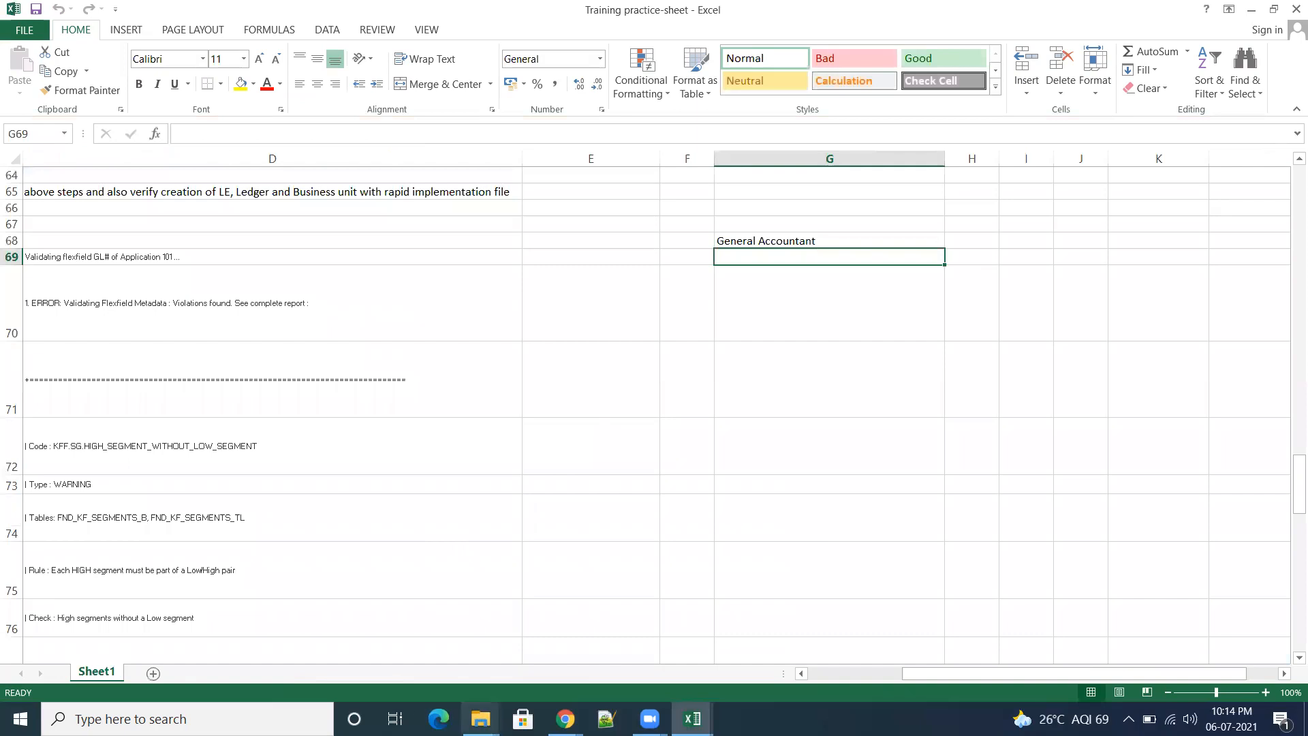
Step: Open RapidImplementationForGeneralLedger (2) from Downloads with macros enabled, check its COA, Calendar, and Ledger sheet, and close it
{"action": "mouse_move", "coordinate": [480, 719]}
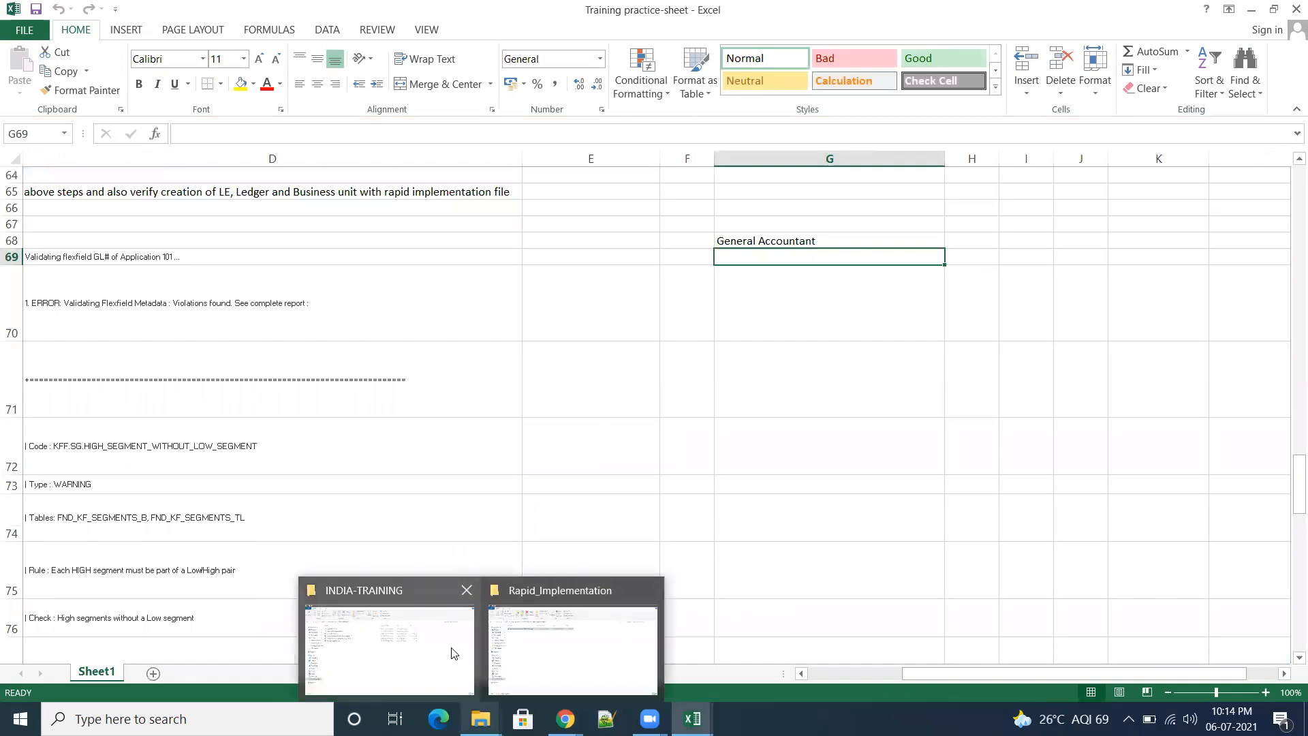
{"action": "left_click", "coordinate": [579, 655]}
{"action": "left_click", "coordinate": [75, 217]}
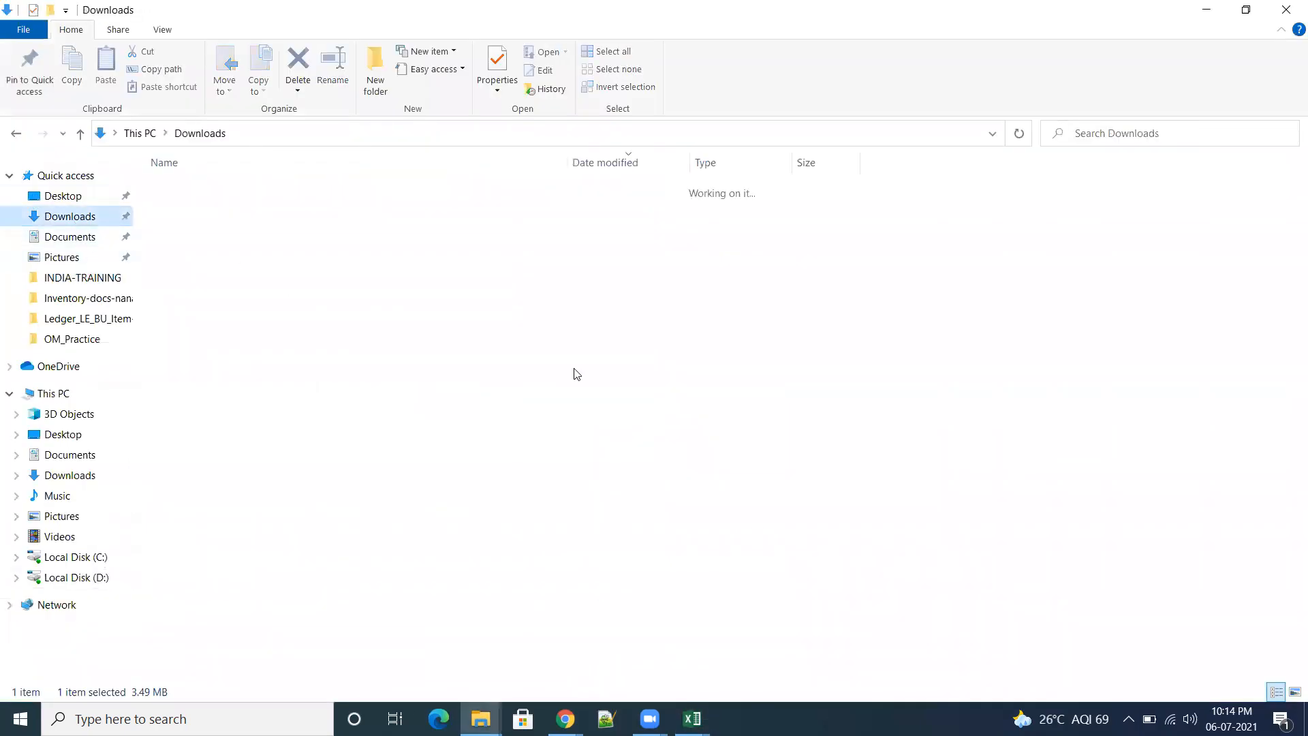
{"action": "double_click", "coordinate": [328, 212]}
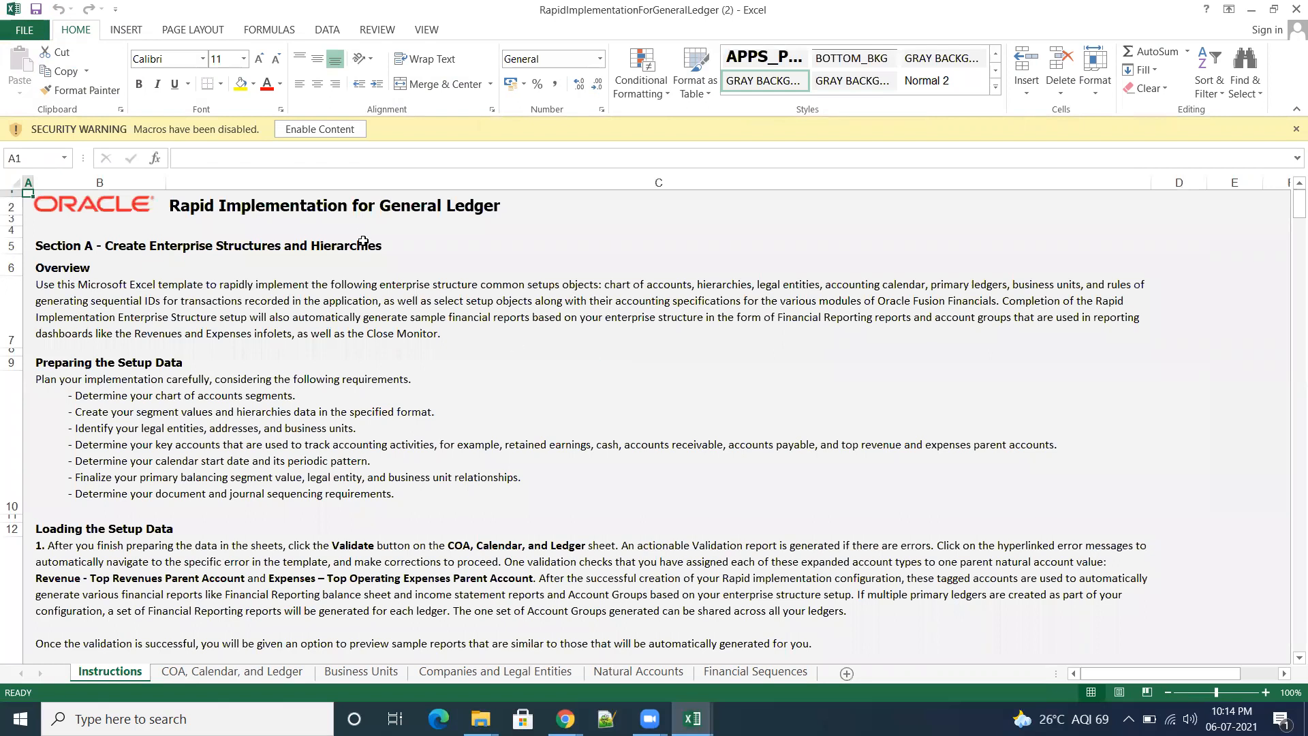
{"action": "left_click", "coordinate": [332, 132]}
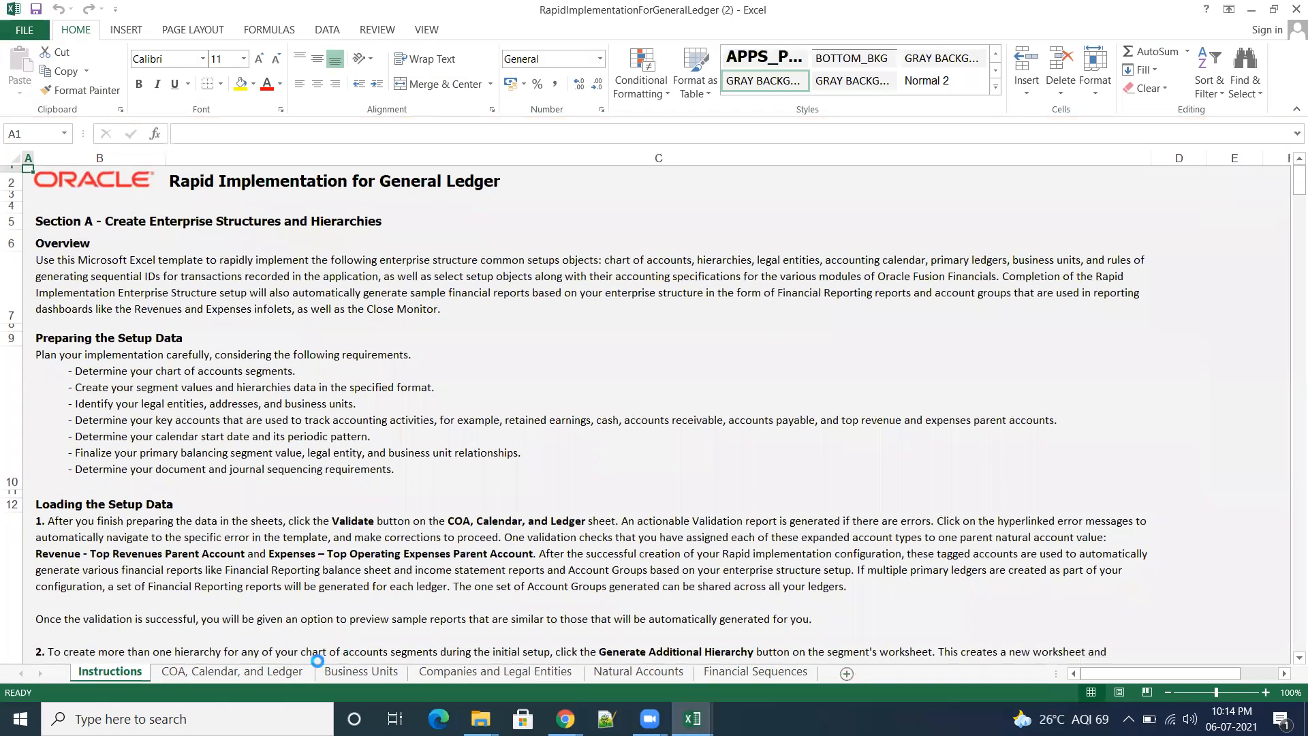
{"action": "left_click", "coordinate": [238, 673]}
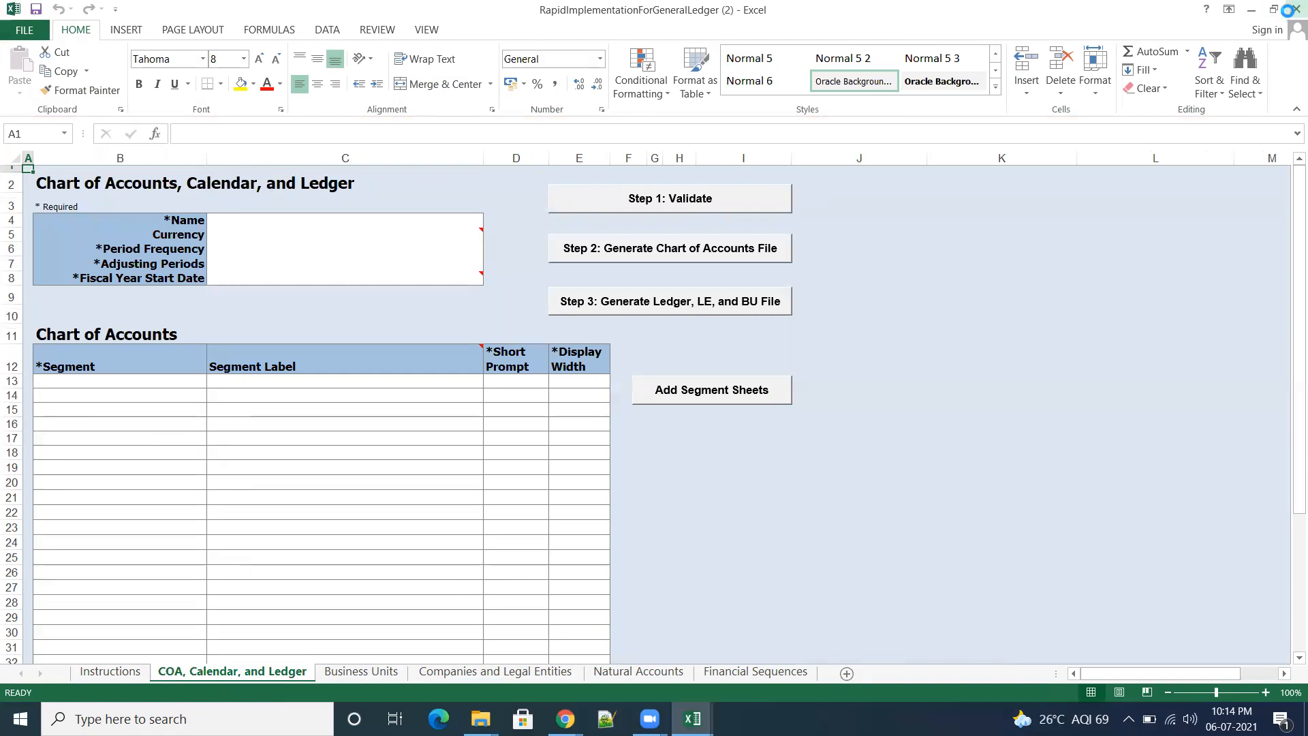
{"action": "left_click", "coordinate": [1291, 11]}
Step: Open RapidImplementationForGeneralLedger from the Downloads folder, recover its content, and dismiss the repair summary
{"action": "left_click", "coordinate": [480, 719]}
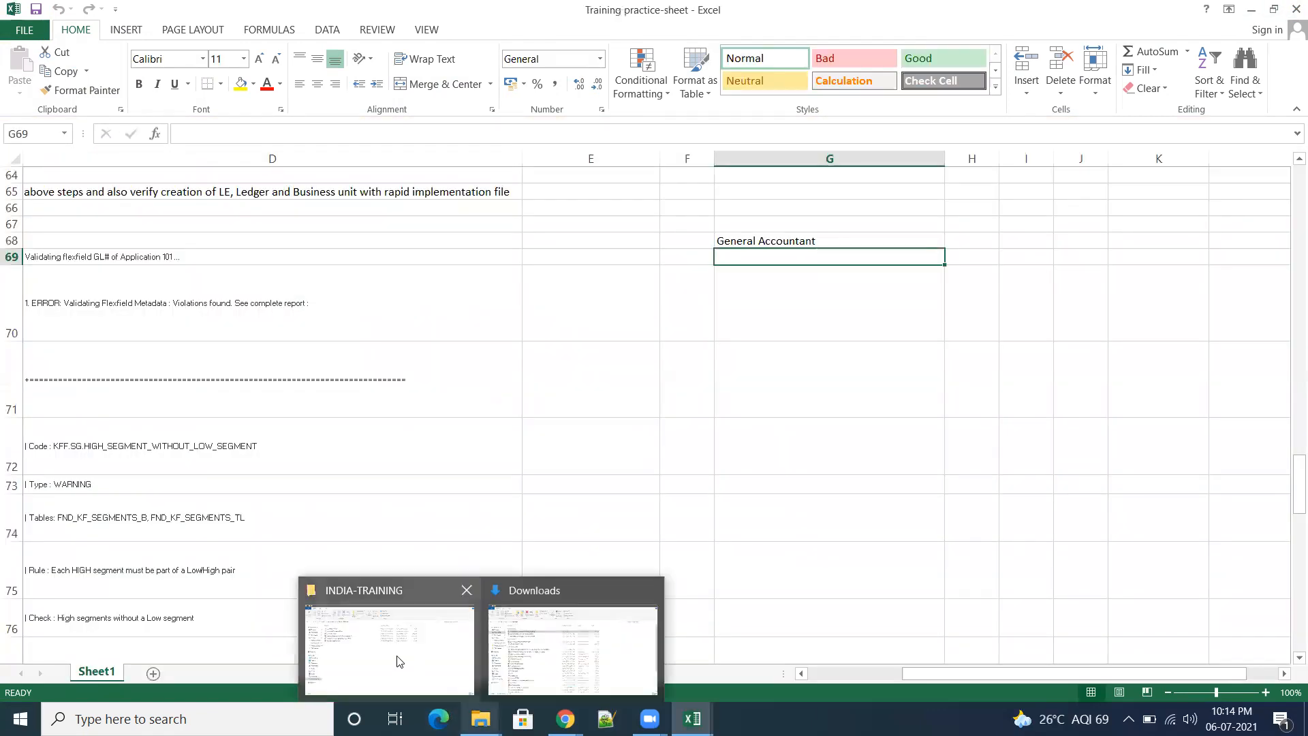
{"action": "left_click", "coordinate": [572, 651]}
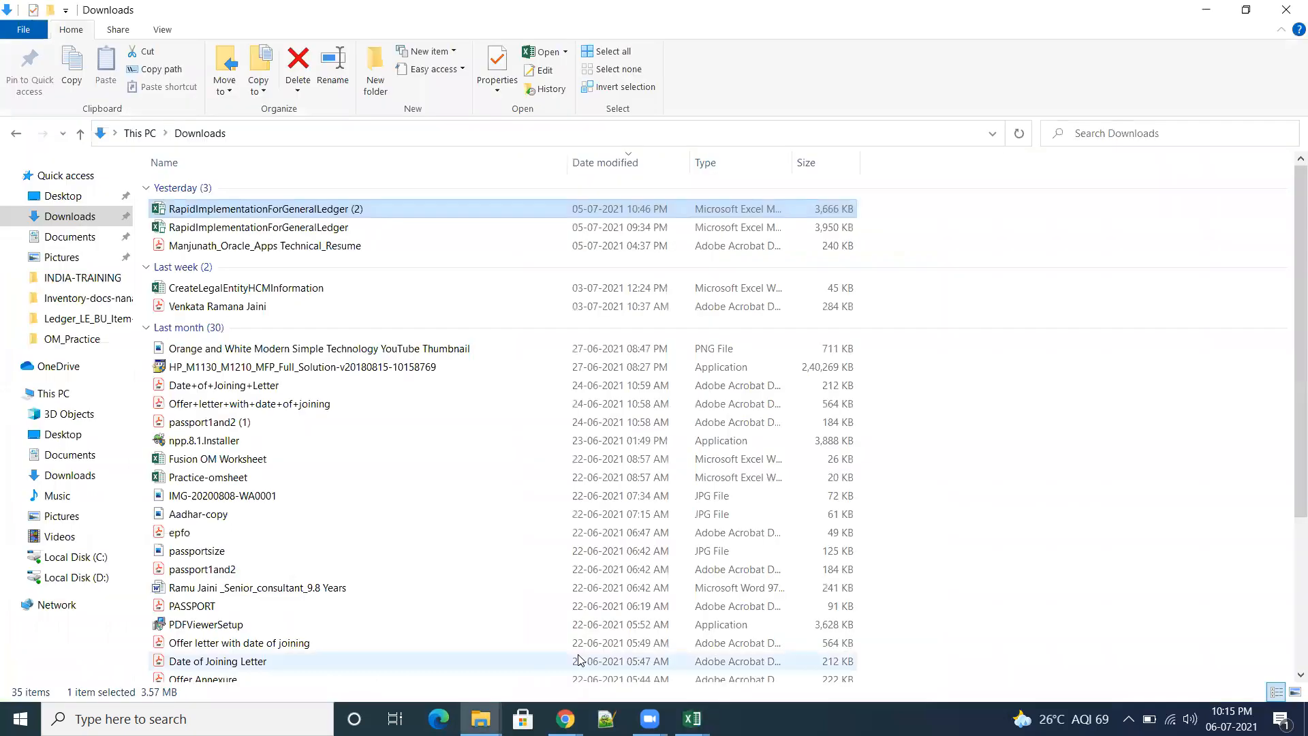
{"action": "double_click", "coordinate": [323, 229]}
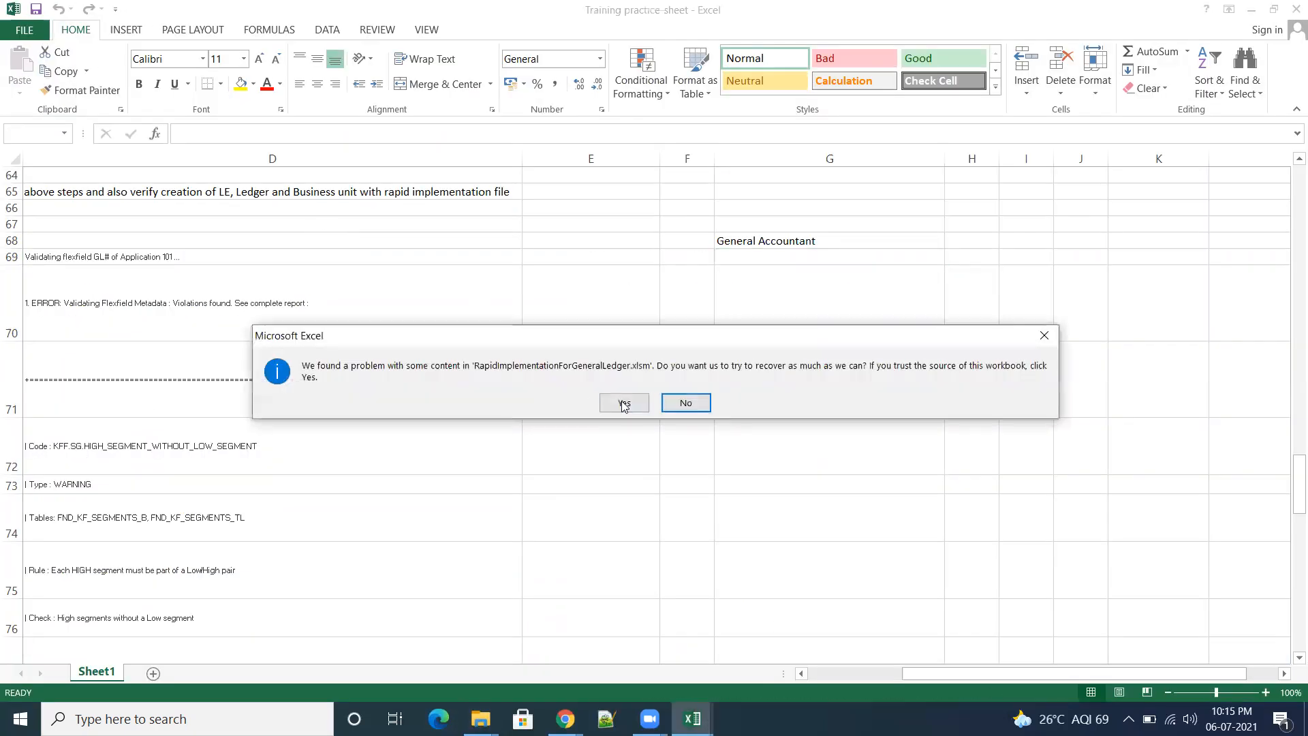
{"action": "left_click", "coordinate": [624, 403]}
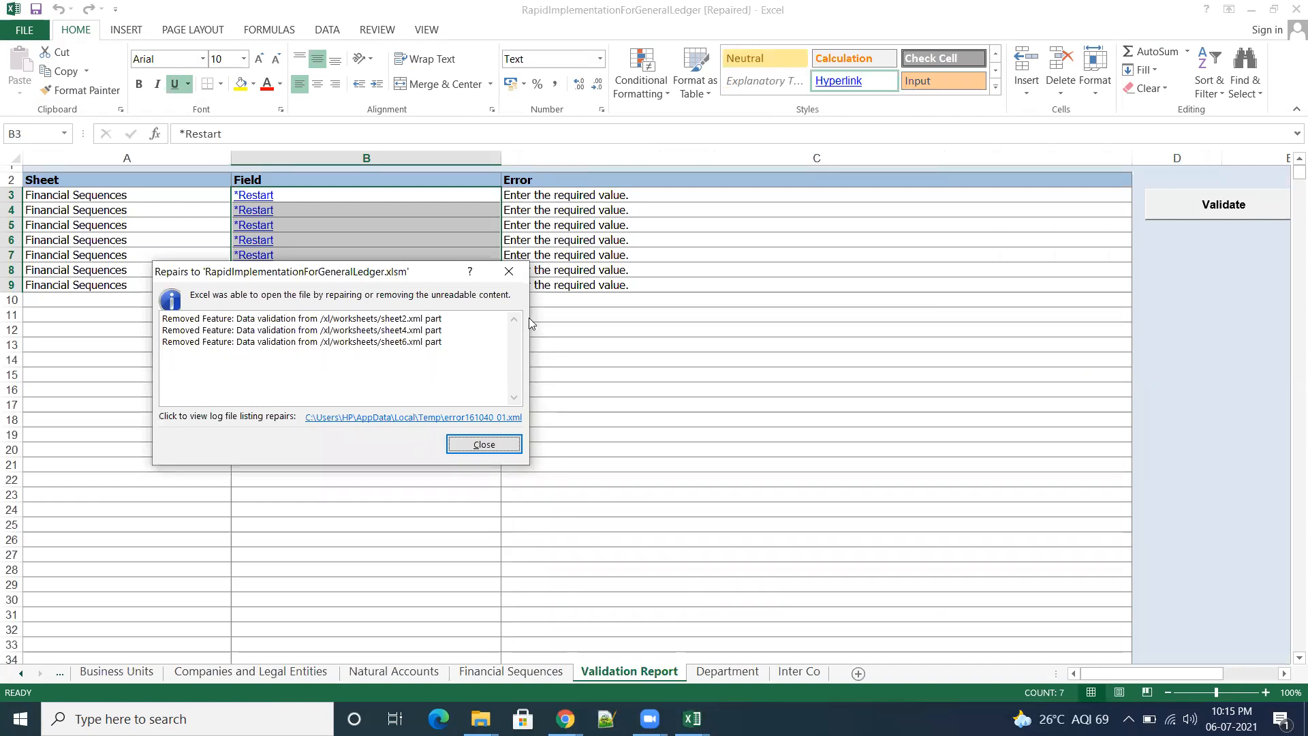
{"action": "left_click", "coordinate": [509, 271]}
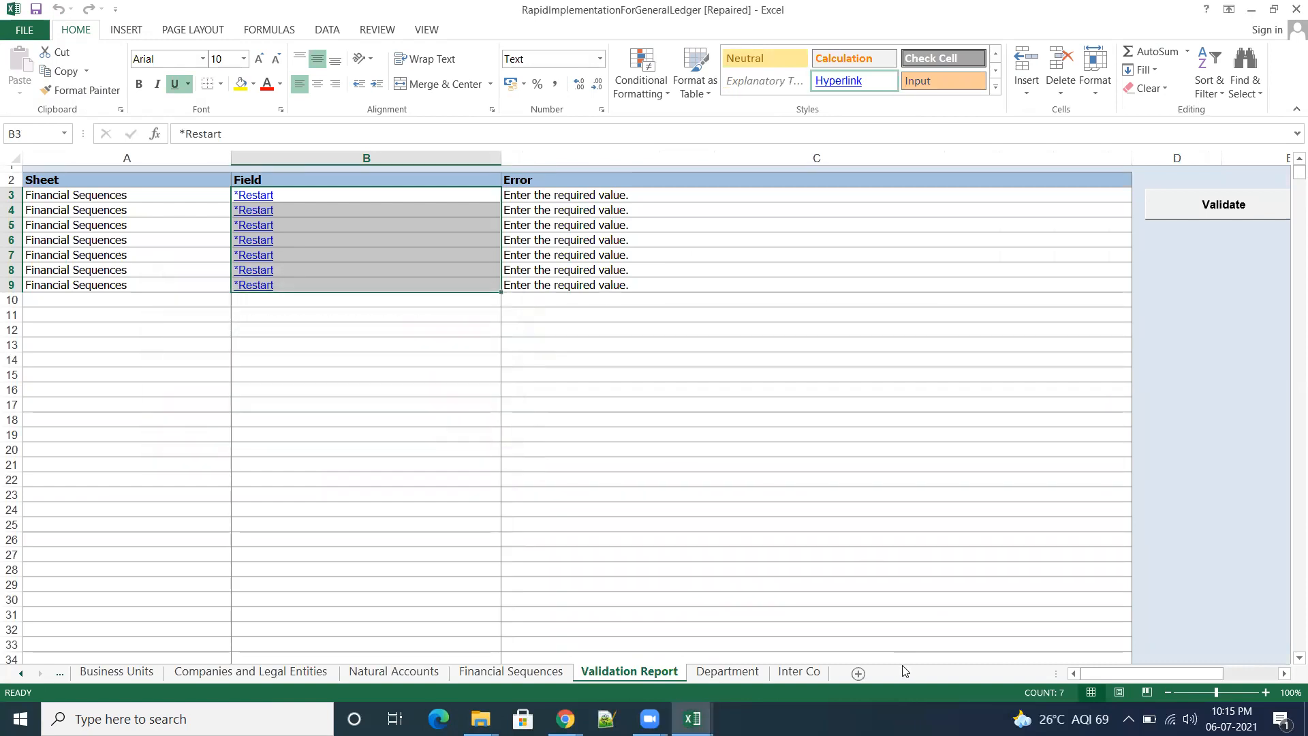
Step: Copy the Inter Co values and descriptions in I6 to L9, and close the workbook without saving
{"action": "left_click", "coordinate": [799, 672]}
{"action": "left_click", "coordinate": [955, 459]}
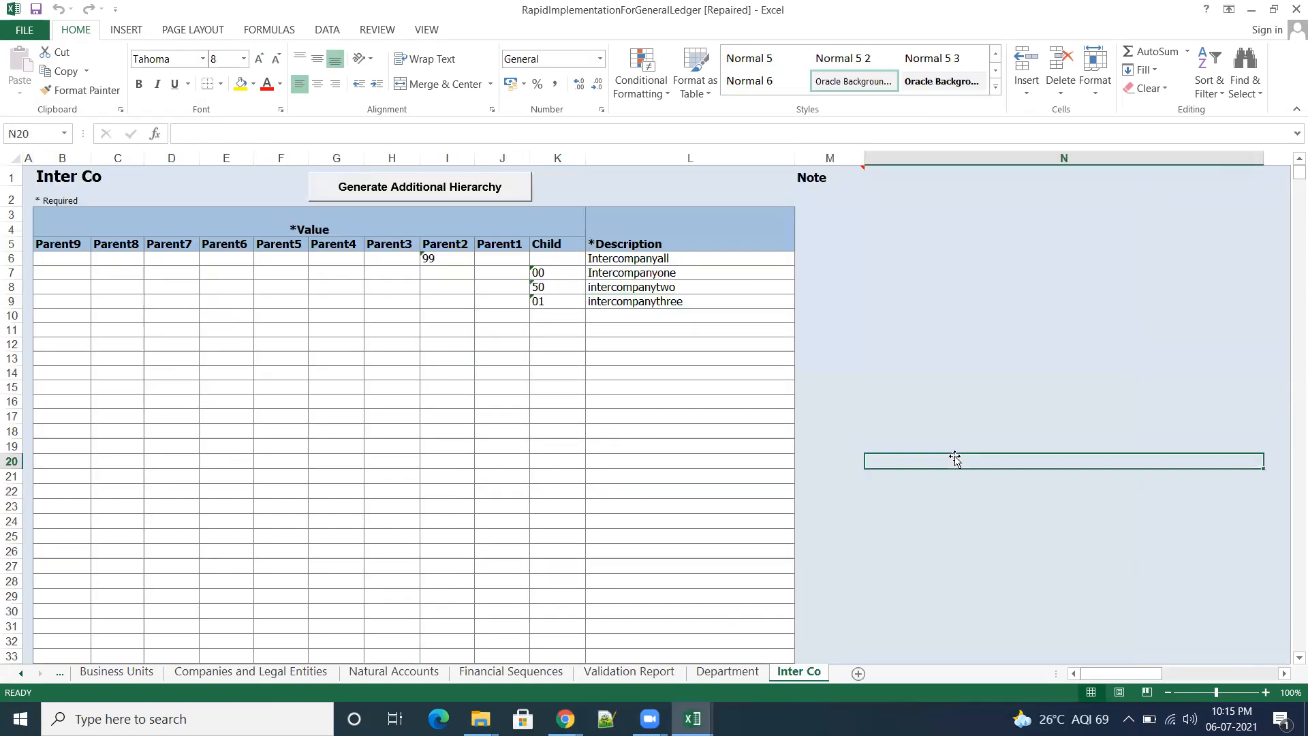
{"action": "left_click_drag", "start_coordinate": [434, 257], "coordinate": [662, 301]}
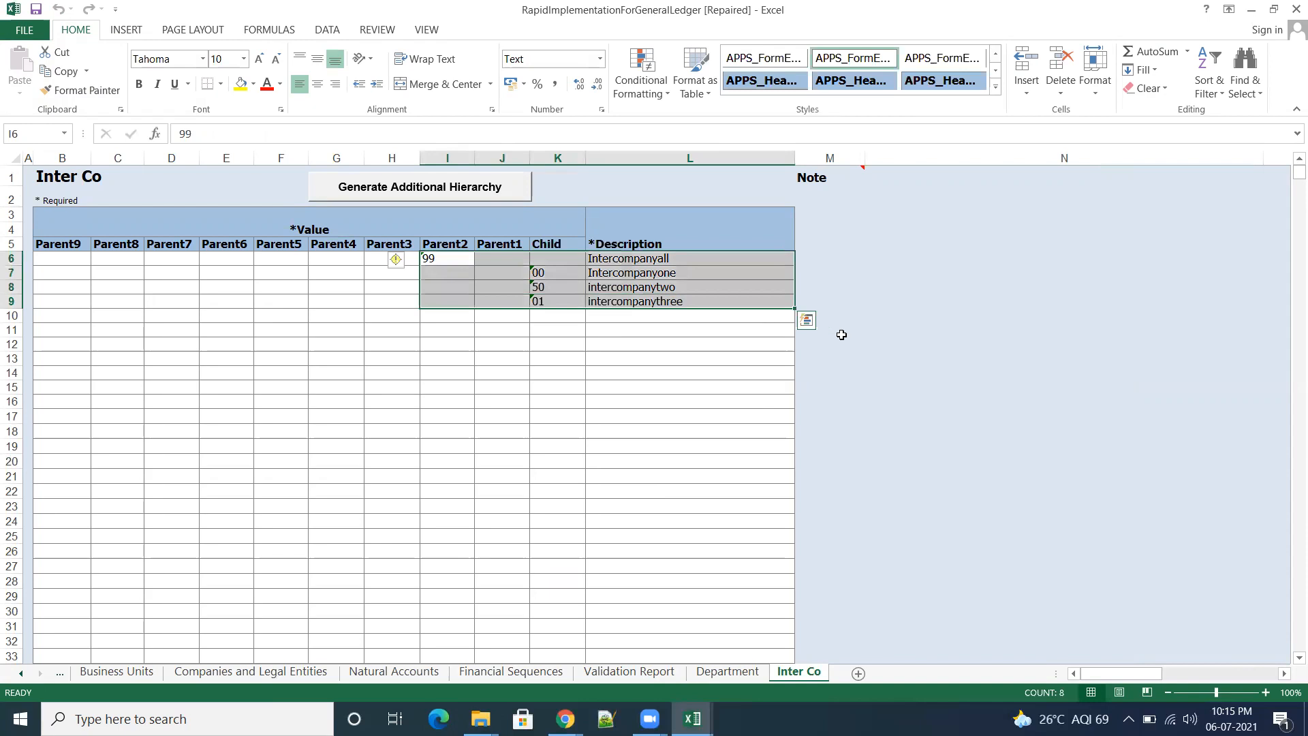
{"action": "key", "text": "ctrl+c"}
{"action": "key", "text": "ctrl+w"}
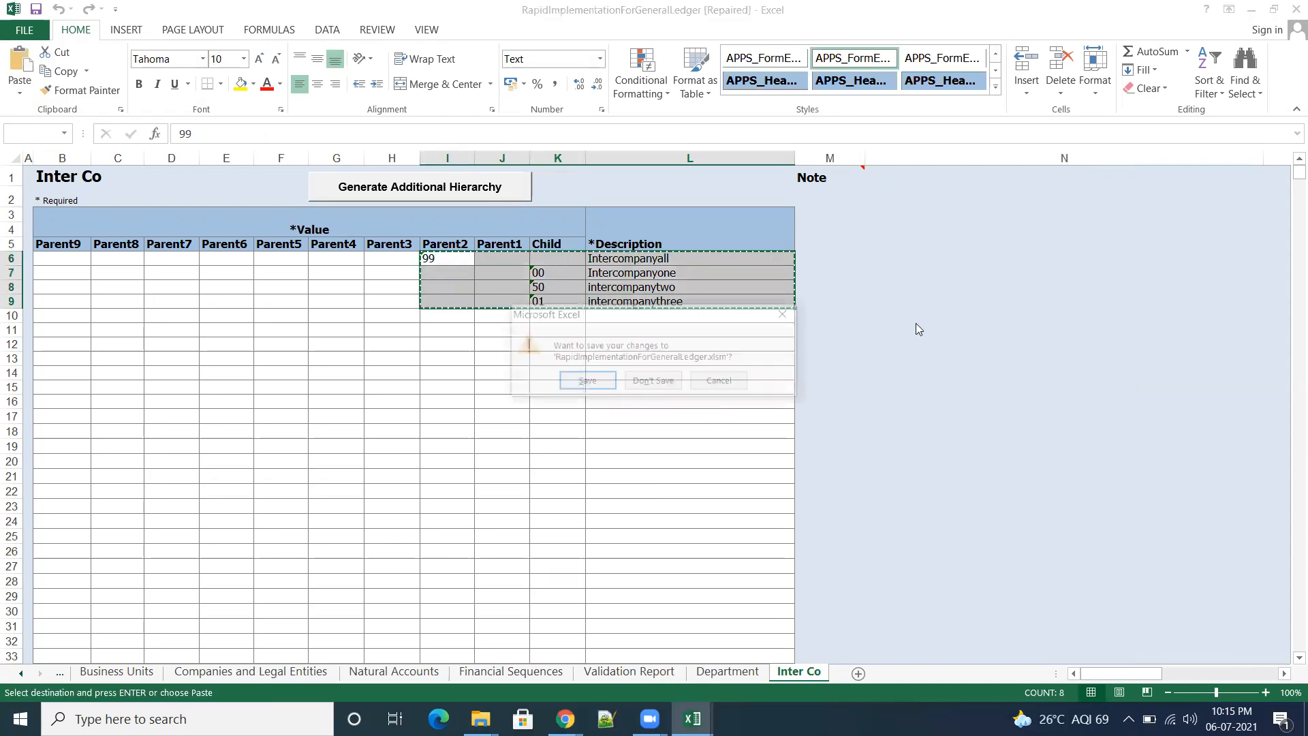
{"action": "left_click", "coordinate": [654, 382]}
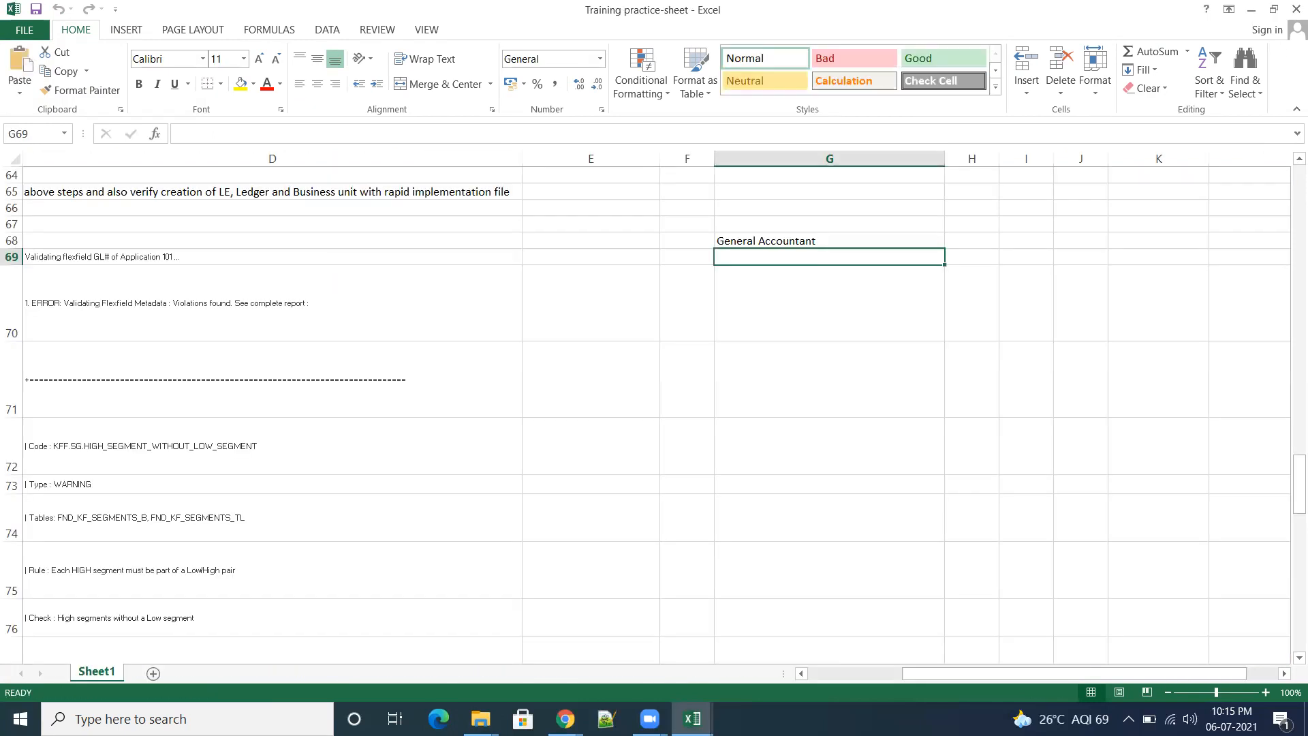
Step: Open RapidImplementationForGeneralLedger (1) from the INDIA-TRAINING folder, recover its content, and show its Inter Co sheet
{"action": "mouse_move", "coordinate": [480, 719]}
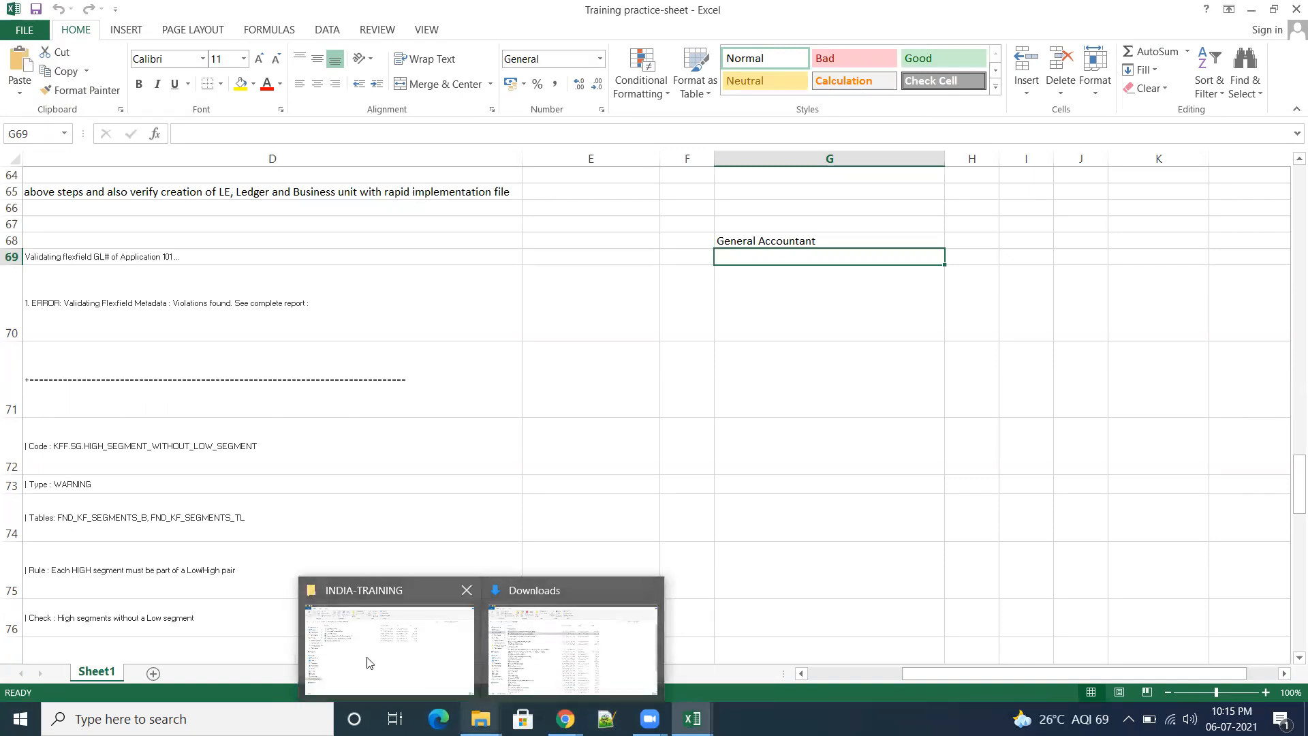
{"action": "left_click", "coordinate": [402, 666]}
{"action": "double_click", "coordinate": [316, 246]}
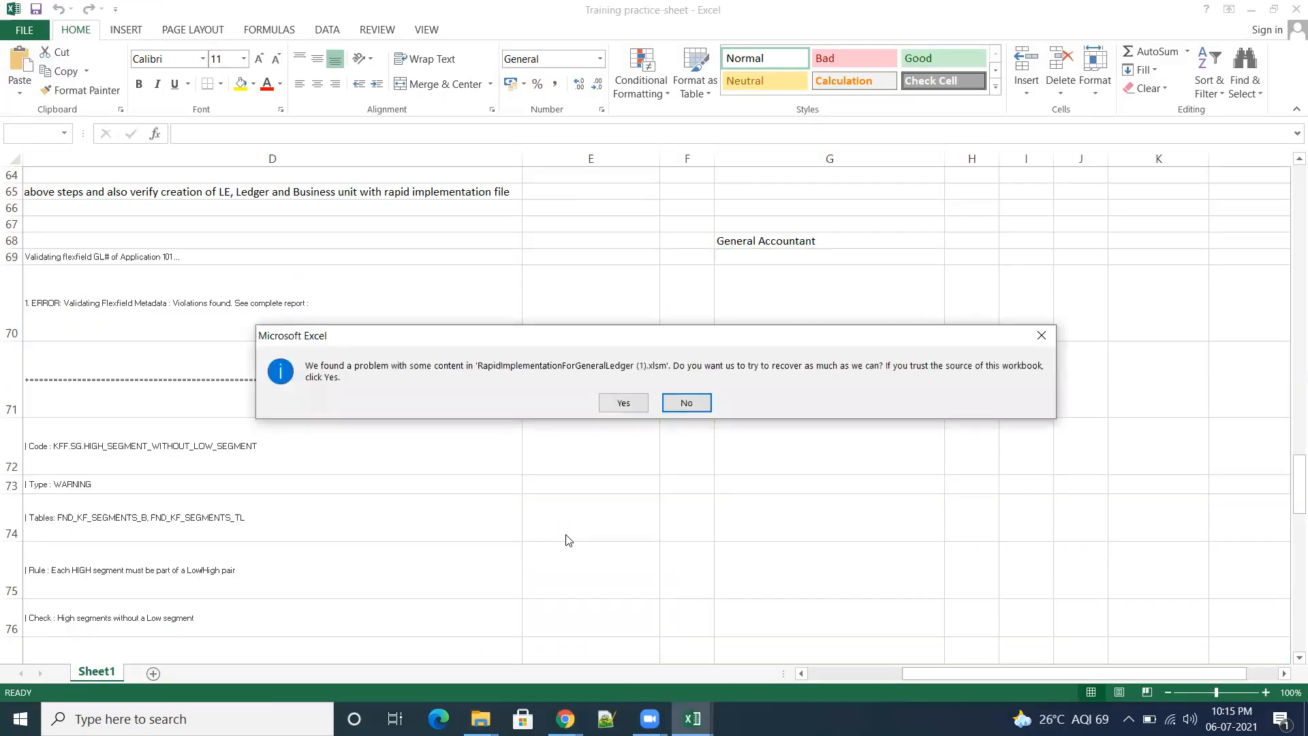
{"action": "left_click", "coordinate": [624, 403]}
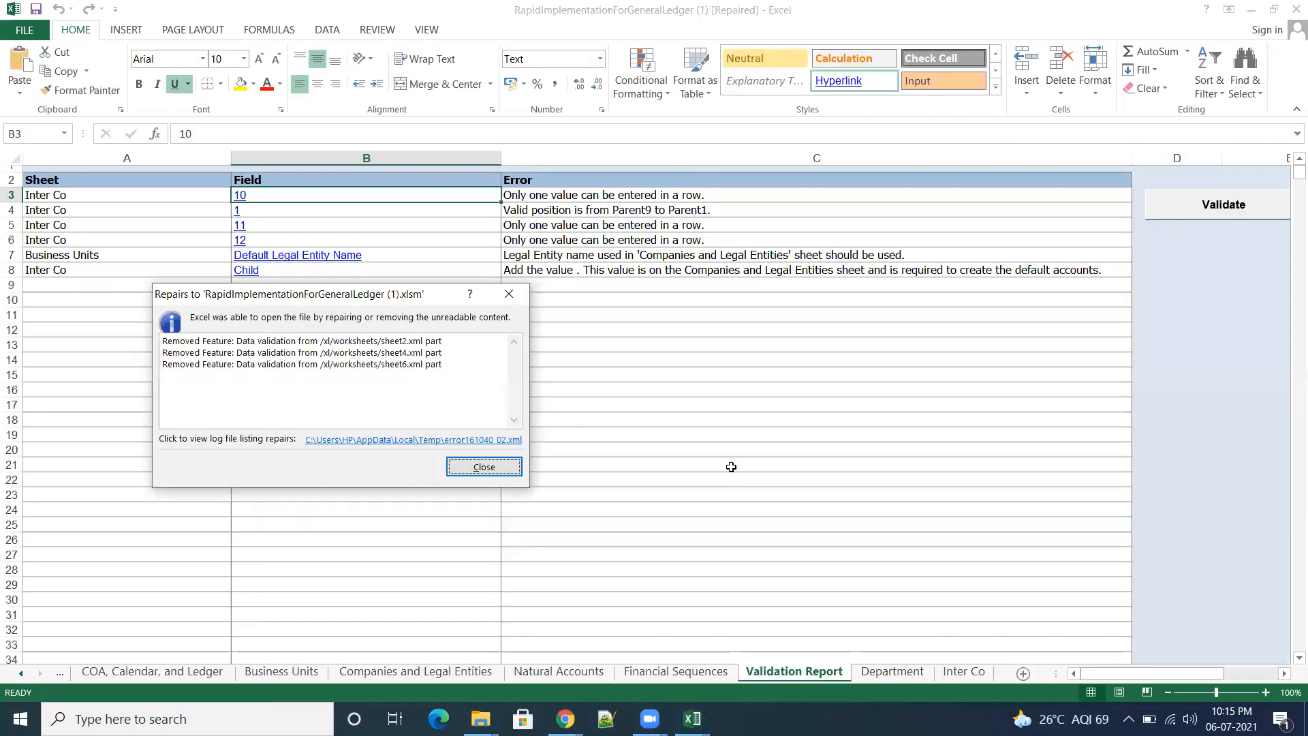
{"action": "left_click", "coordinate": [491, 469]}
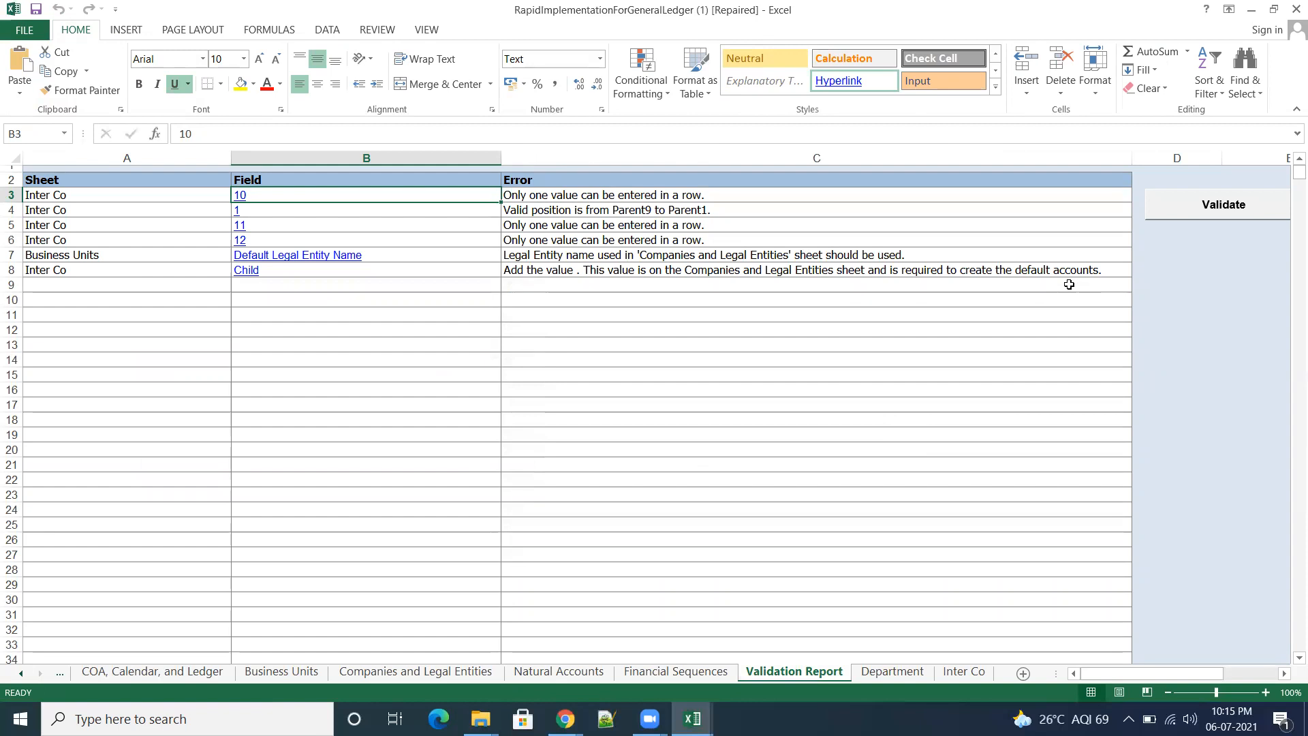
{"action": "left_click", "coordinate": [964, 672]}
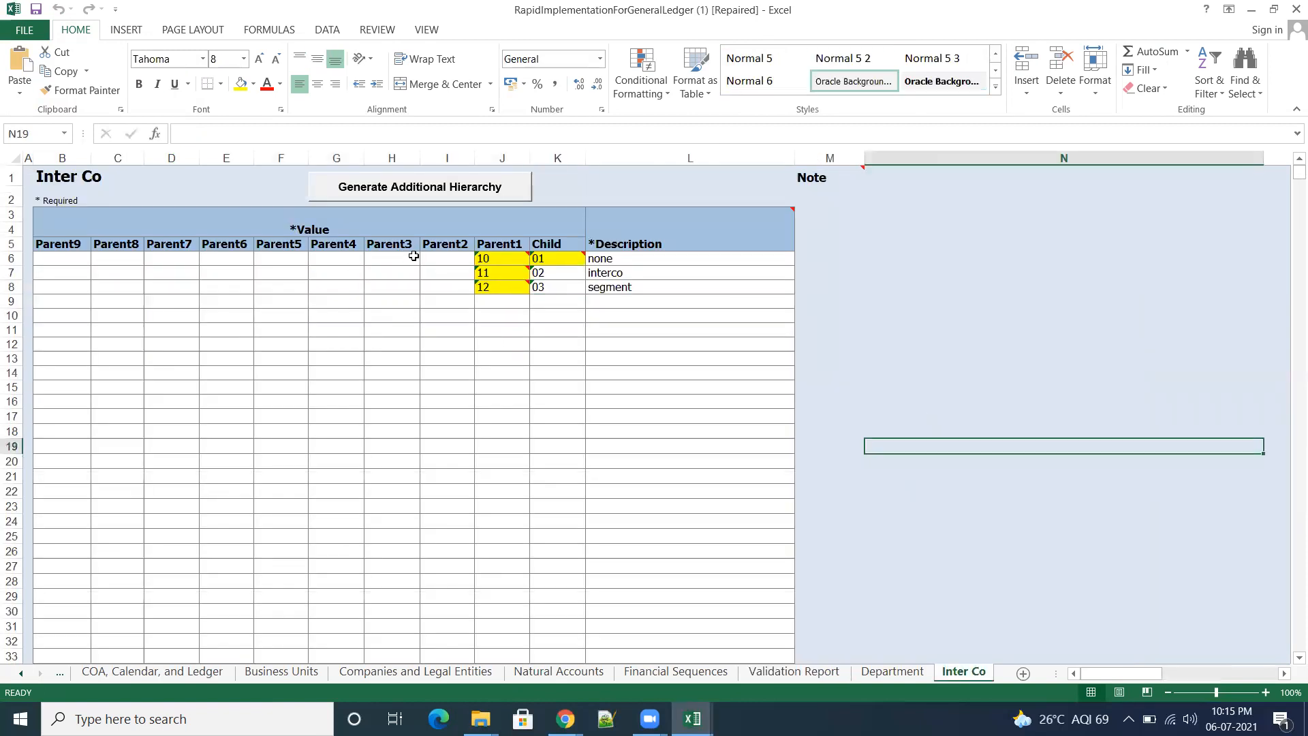
Step: Try to paste the copied data over H6 to L8 of the Inter Co sheet, and undo the paste
{"action": "left_click_drag", "start_coordinate": [401, 256], "coordinate": [663, 288]}
{"action": "key", "text": "ctrl+v"}
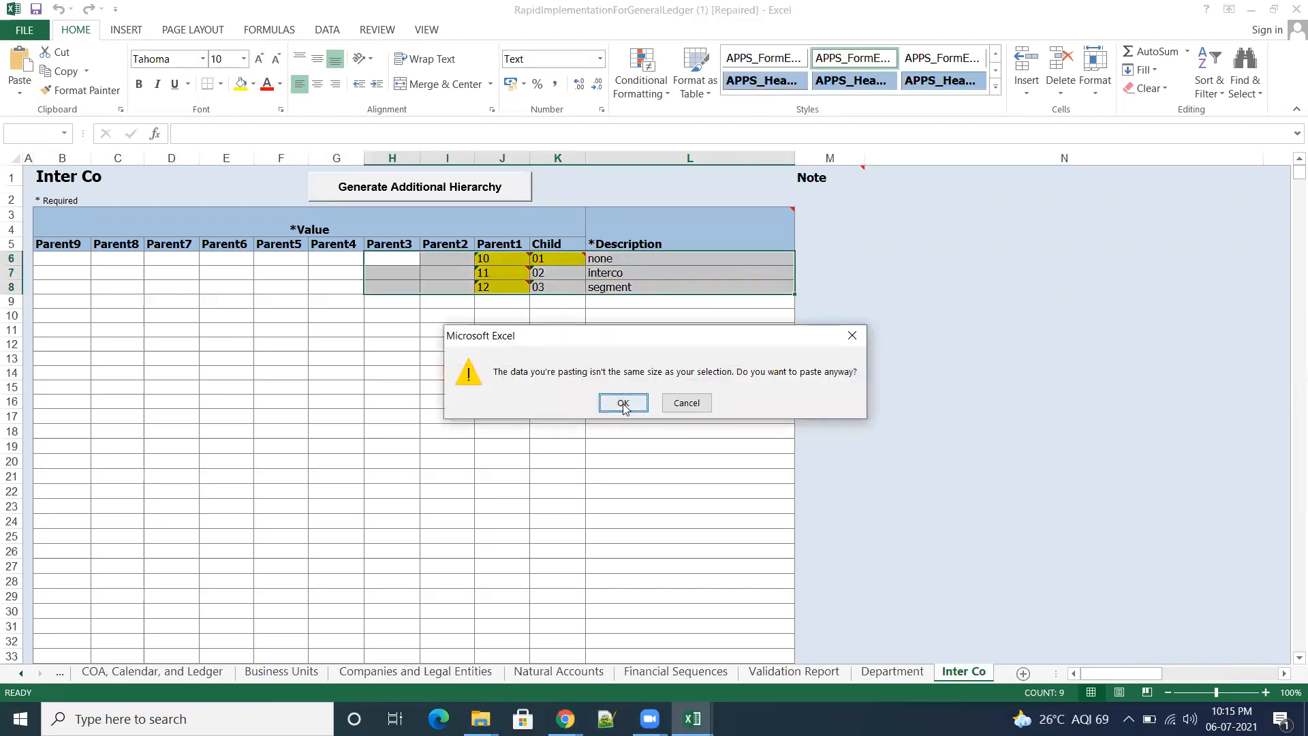
{"action": "left_click", "coordinate": [622, 402]}
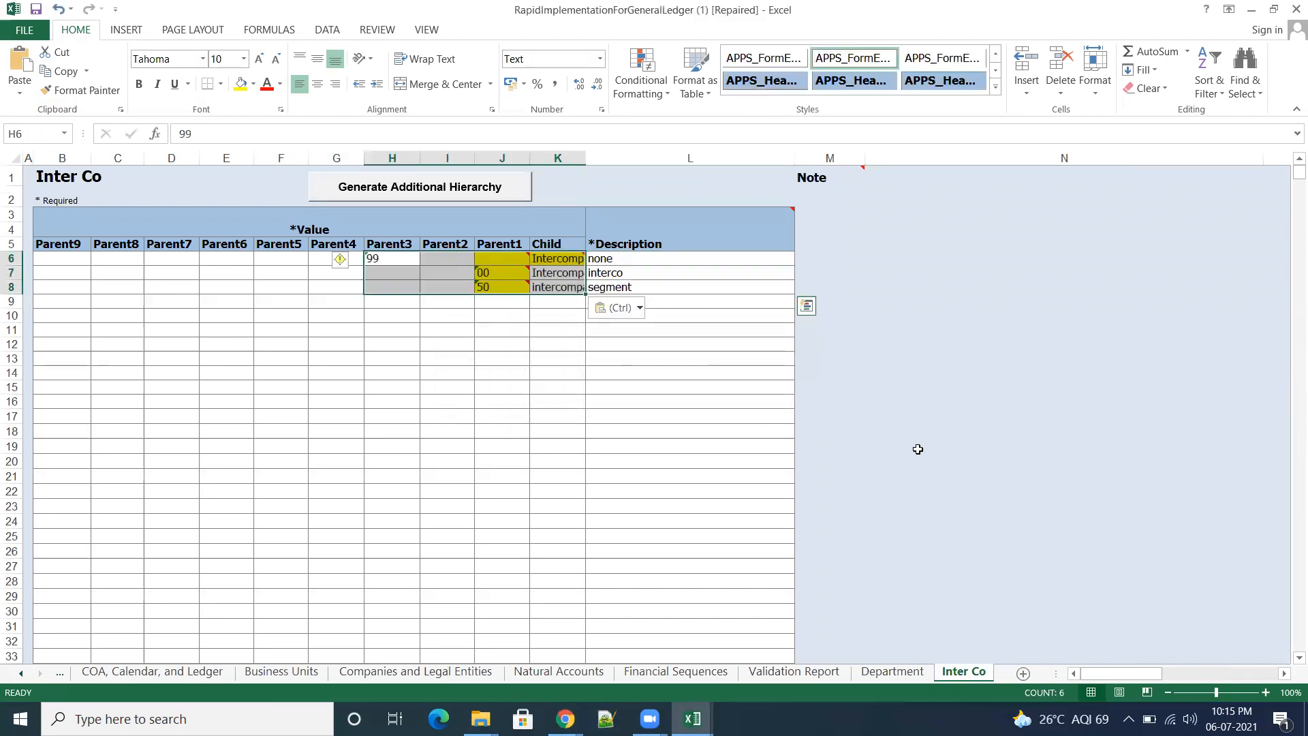
{"action": "left_click", "coordinate": [958, 456]}
{"action": "key", "text": "ctrl+z"}
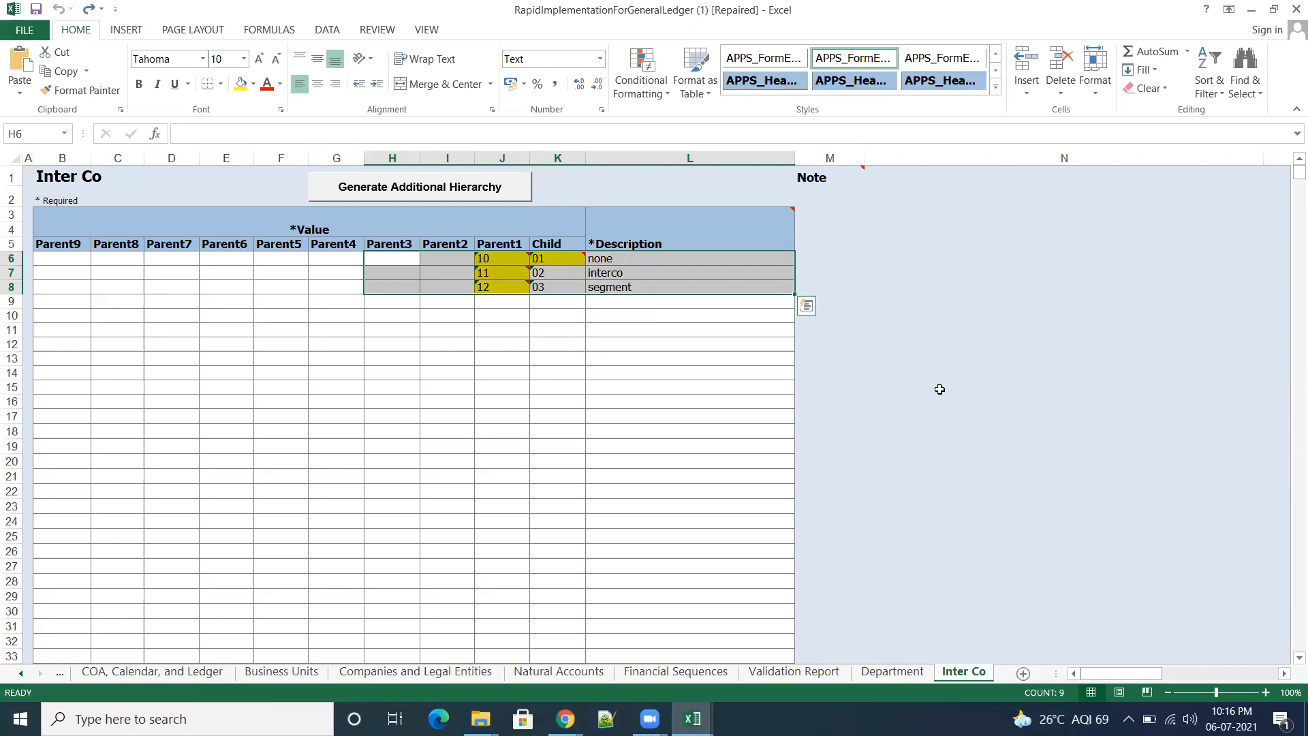
{"action": "left_click", "coordinate": [964, 400]}
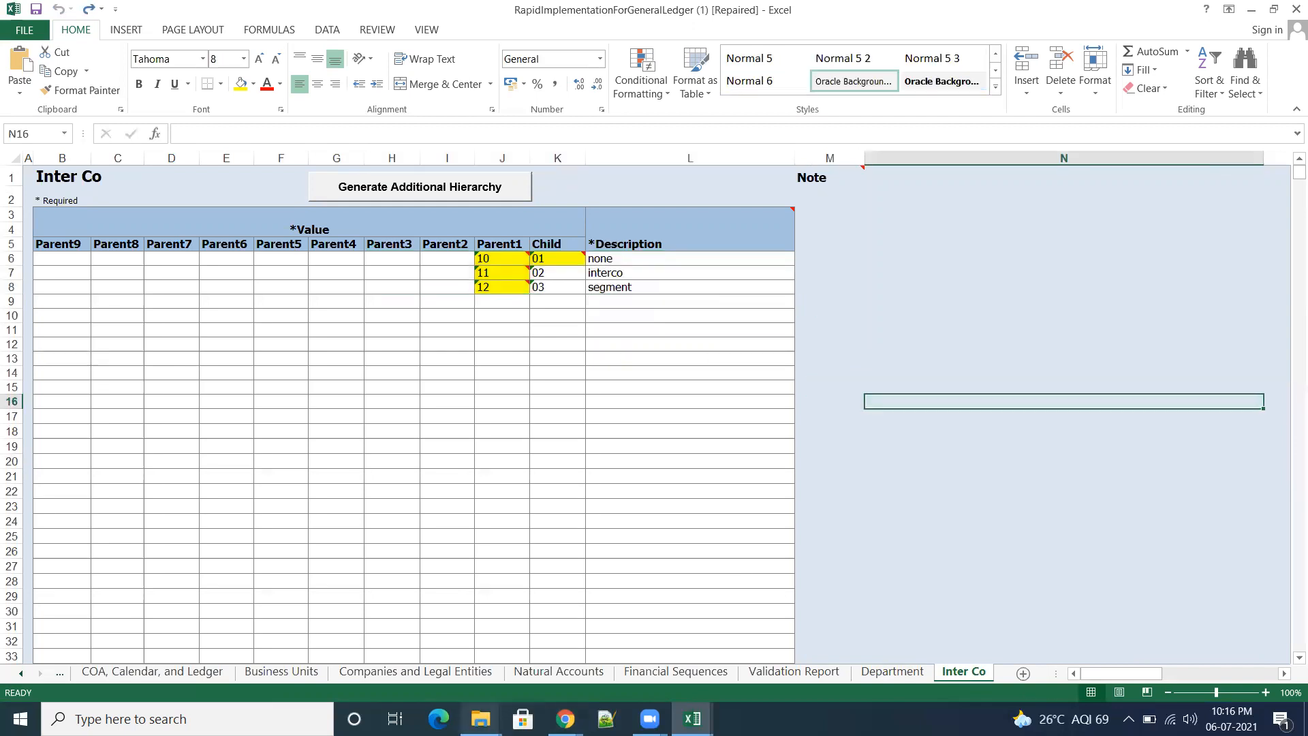
Step: Reopen RapidImplementationForGeneralLedger from Downloads with its content recovered, and validate it without previewing the sample reports
{"action": "mouse_move", "coordinate": [480, 719]}
{"action": "left_click", "coordinate": [363, 656]}
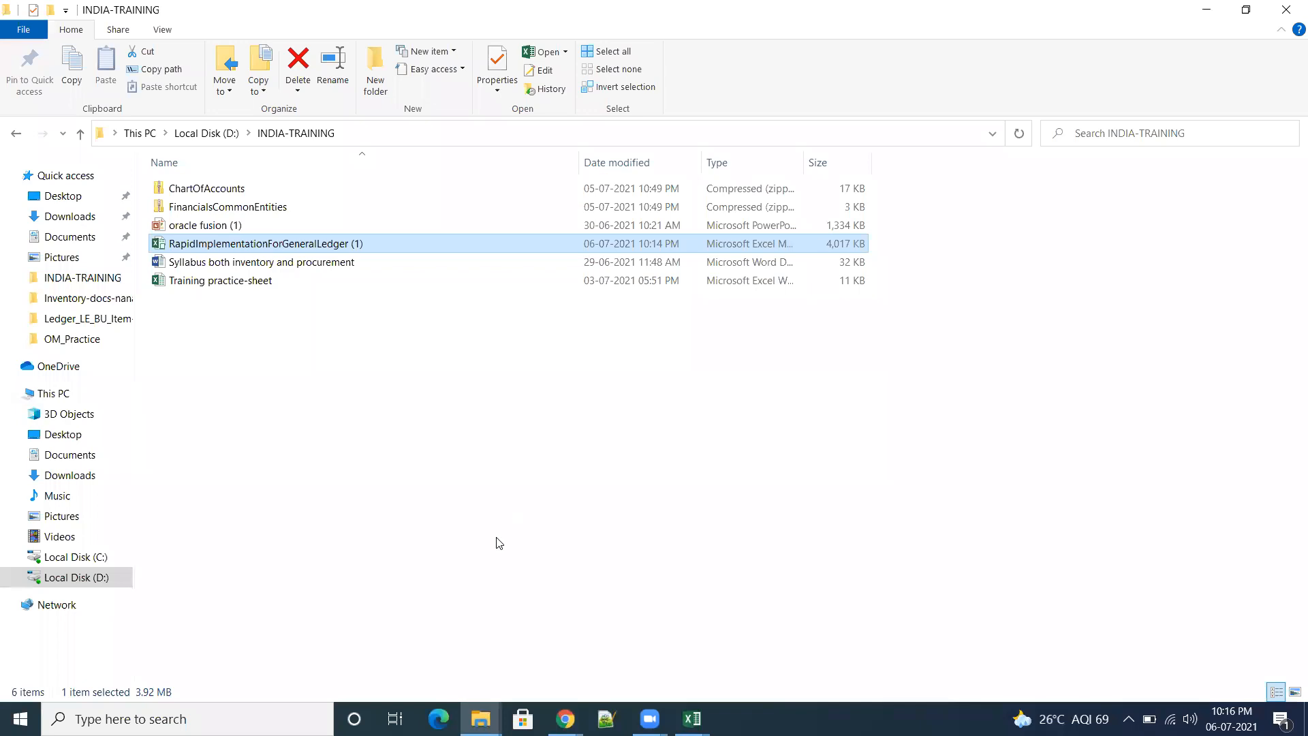
{"action": "left_click", "coordinate": [75, 217]}
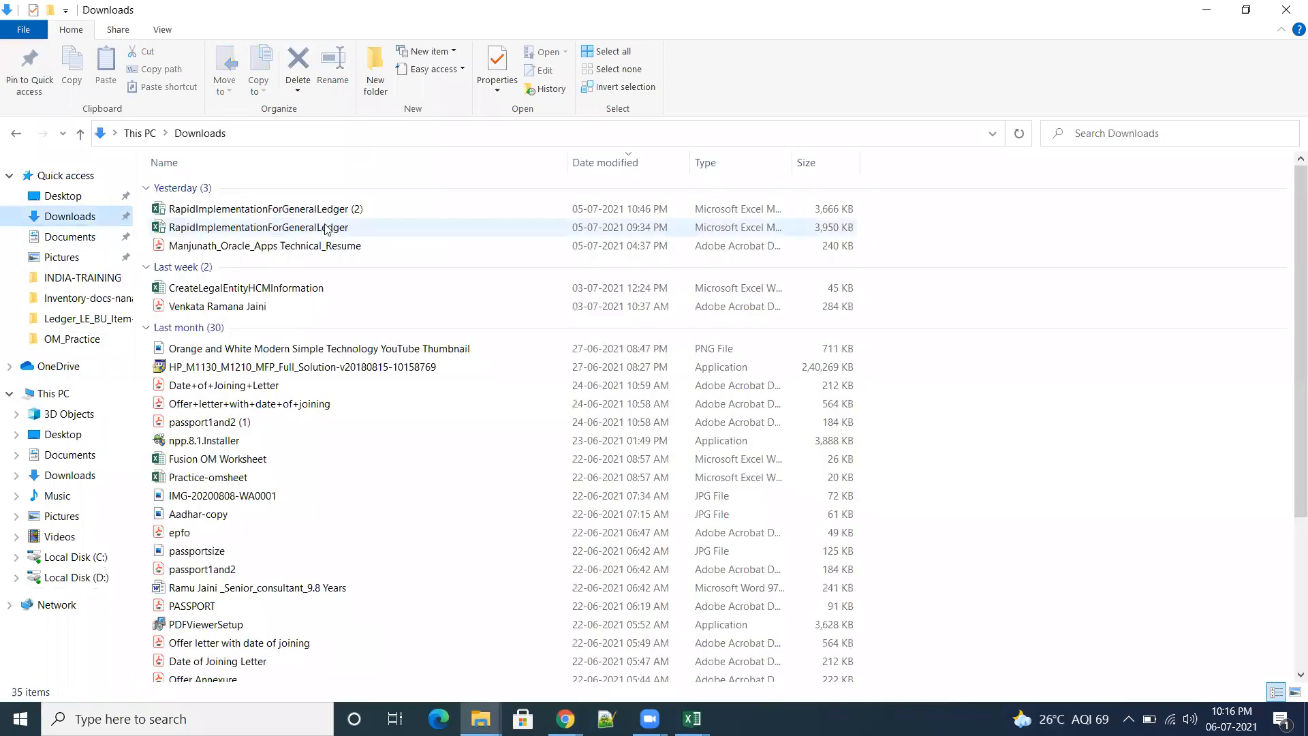
{"action": "double_click", "coordinate": [327, 227]}
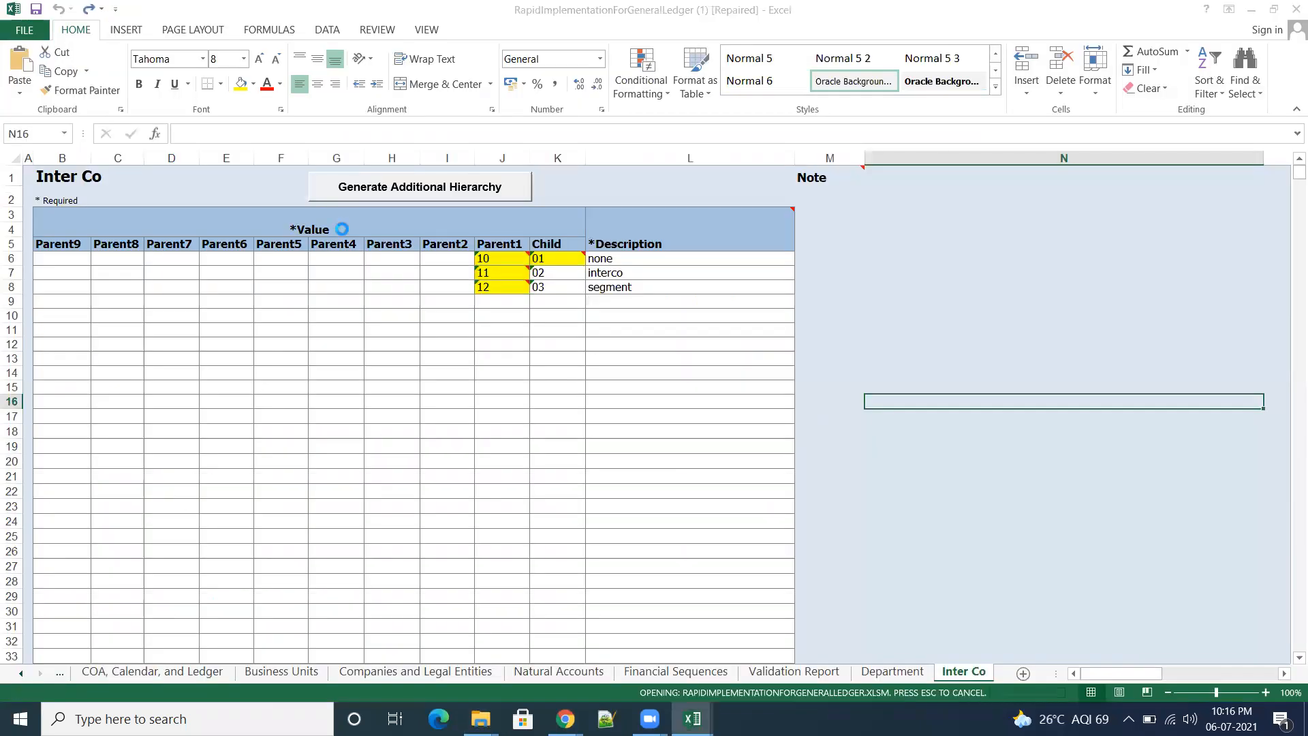
{"action": "left_click", "coordinate": [621, 403]}
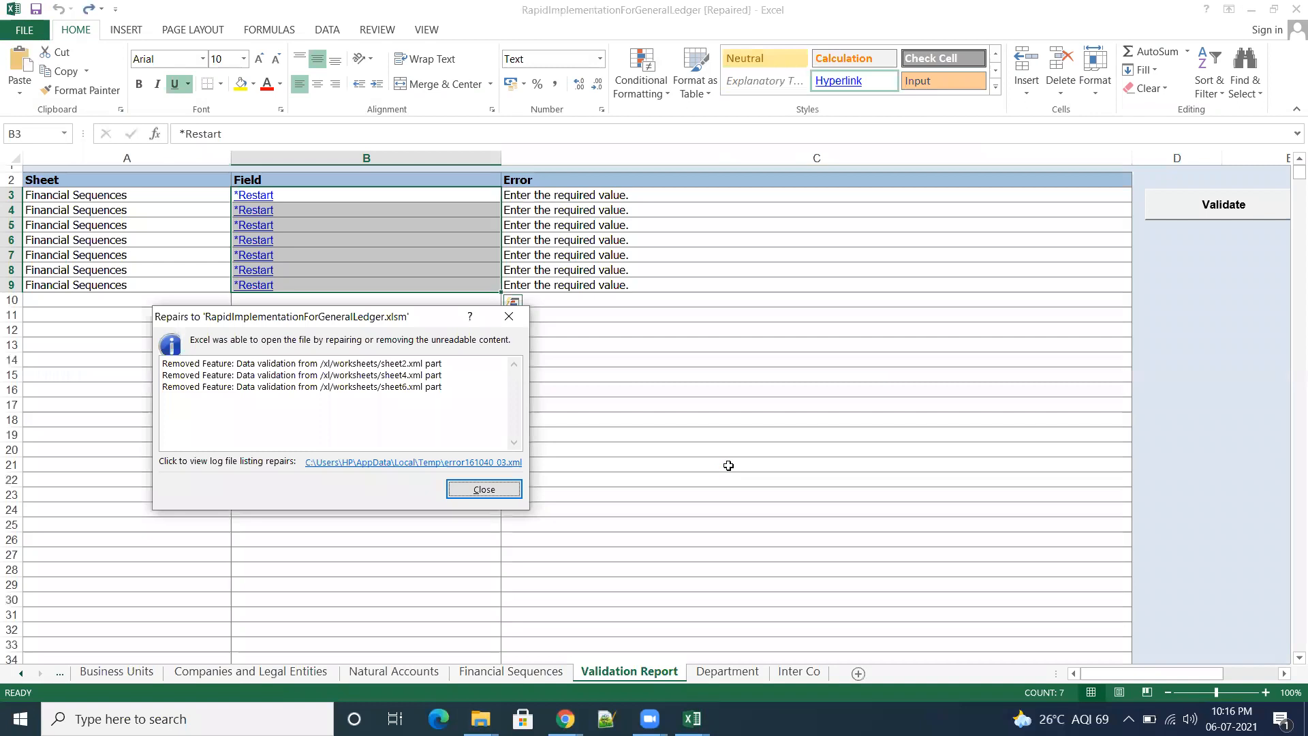
{"action": "left_click", "coordinate": [508, 488]}
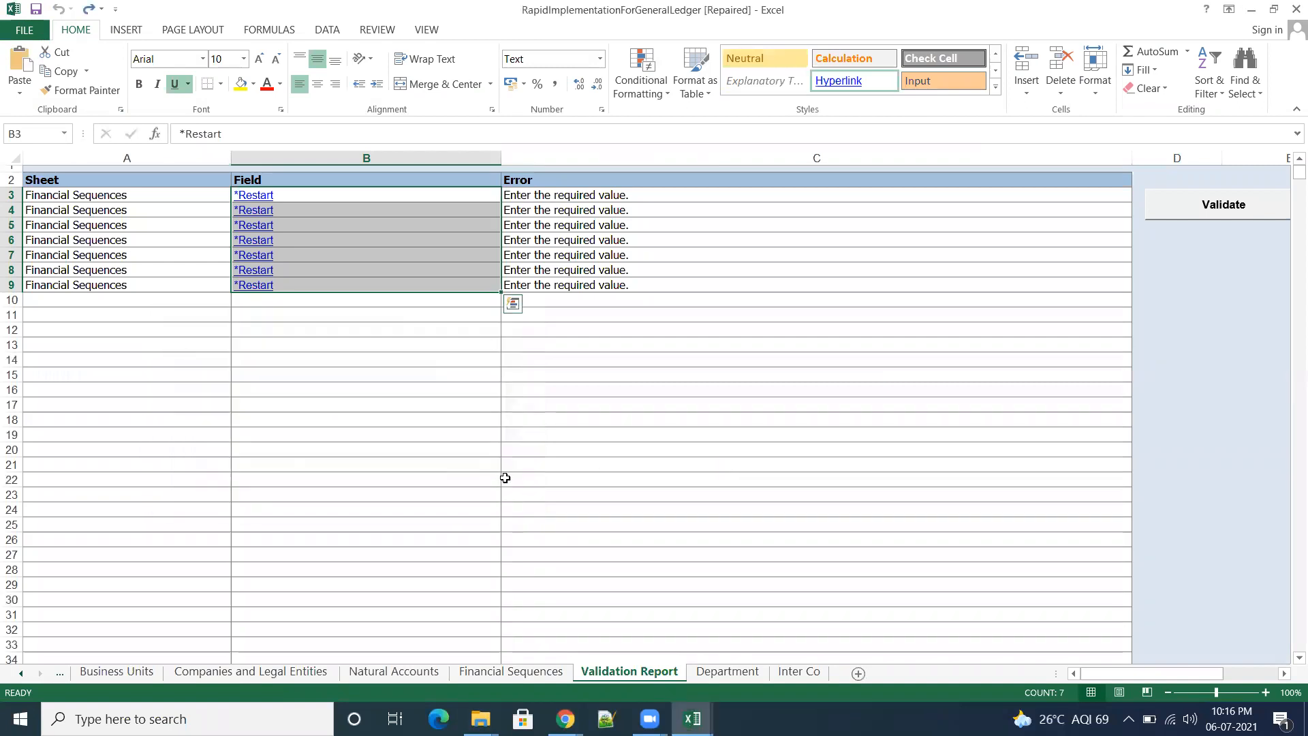
{"action": "left_click", "coordinate": [1228, 207]}
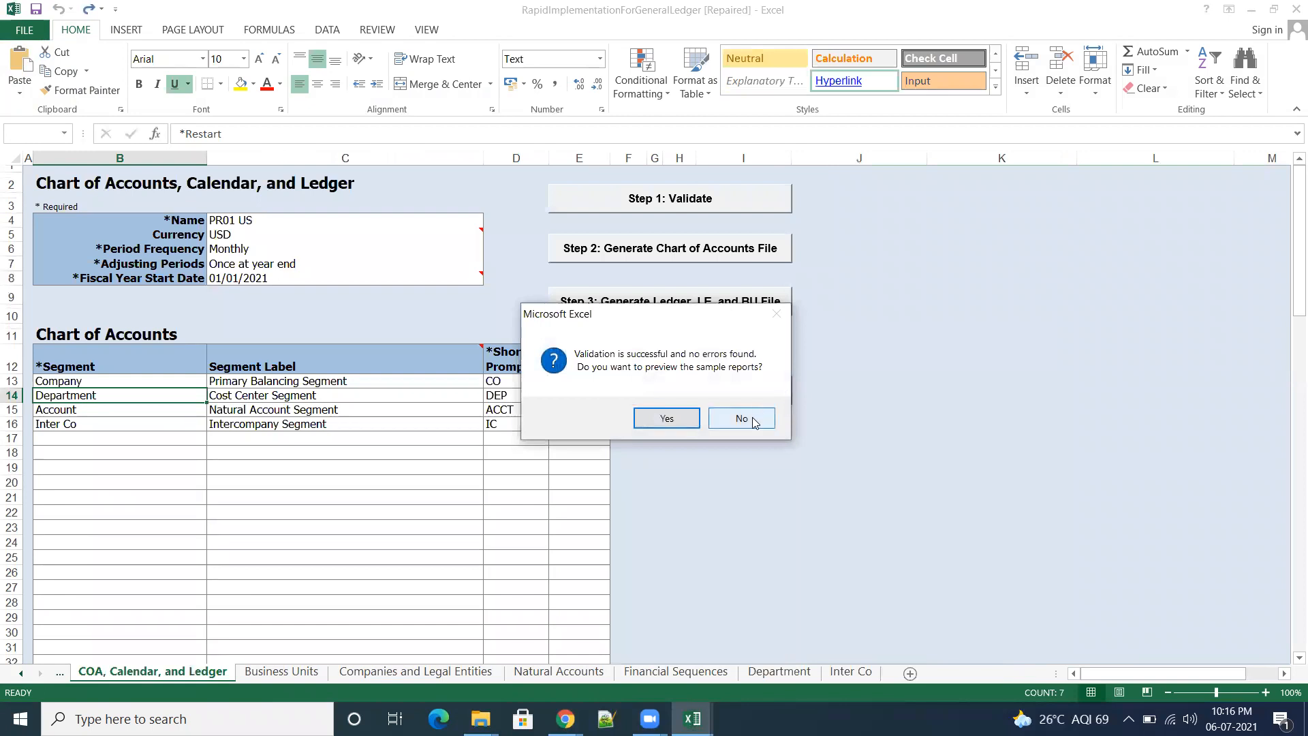
{"action": "left_click", "coordinate": [740, 418]}
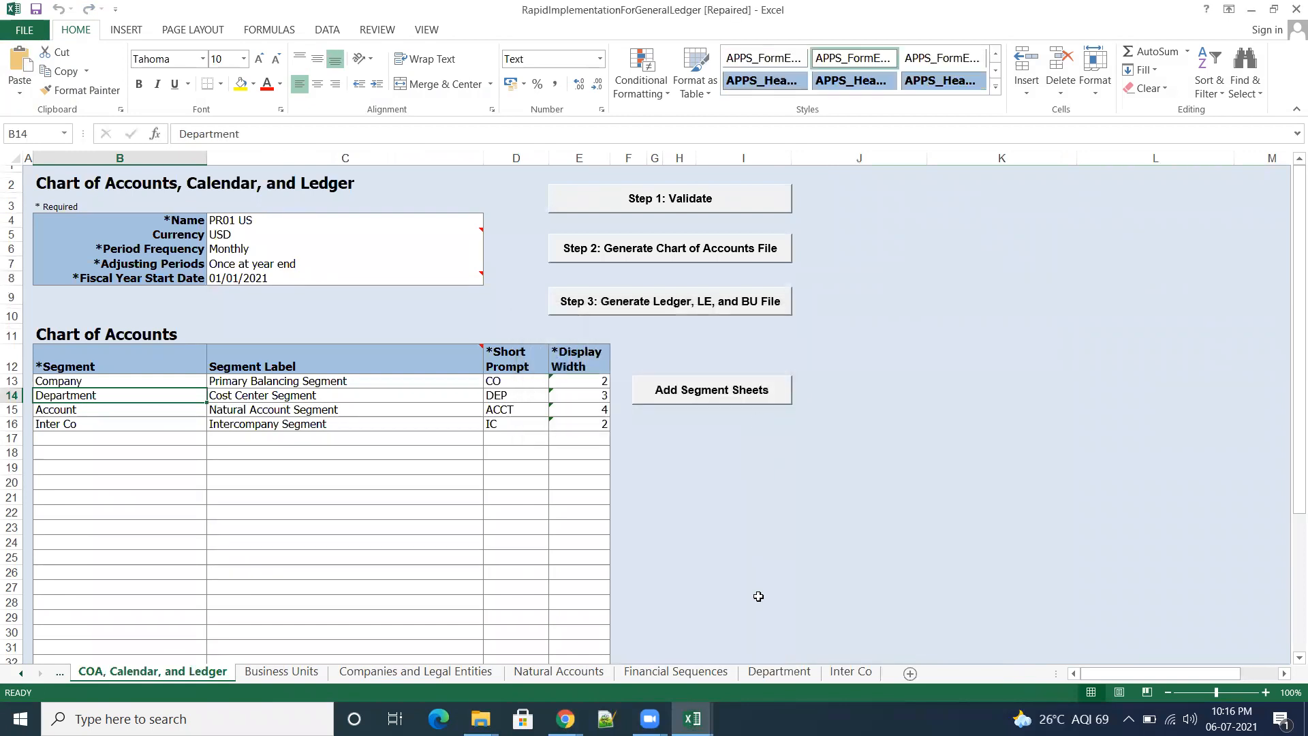
Step: Copy Inter Co range I6 to L9 from RapidImplementationForGeneralLedger to I6 of the Inter Co sheet in RapidImplementationForGeneralLedger (1)
{"action": "left_click", "coordinate": [851, 672]}
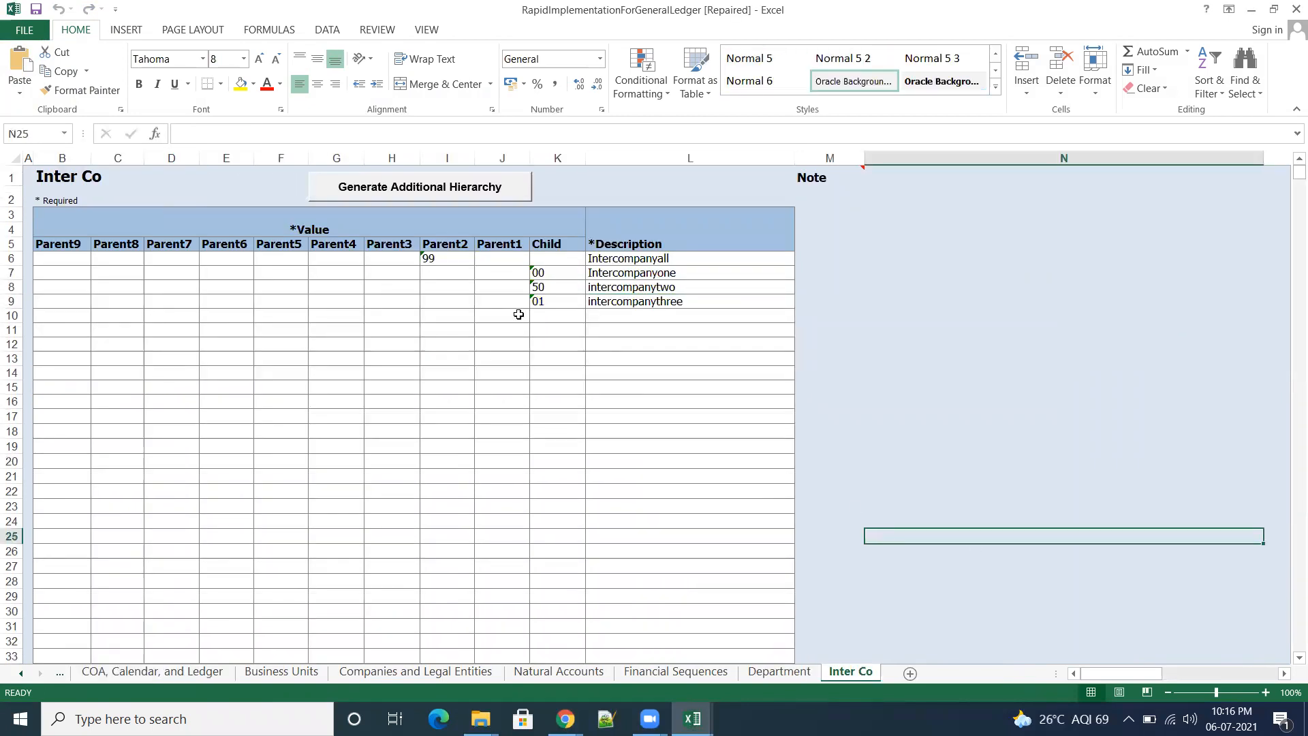
{"action": "left_click_drag", "start_coordinate": [441, 262], "coordinate": [638, 304]}
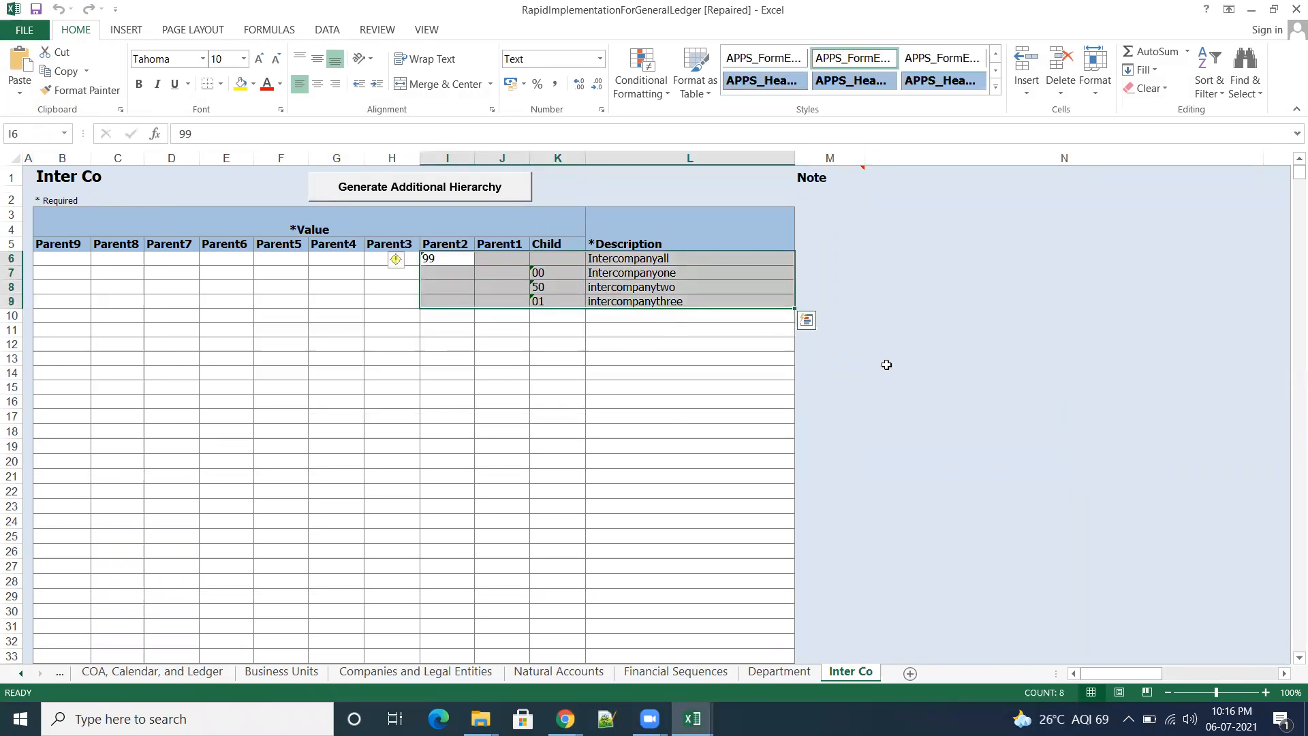
{"action": "key", "text": "ctrl+c"}
{"action": "mouse_move", "coordinate": [693, 719]}
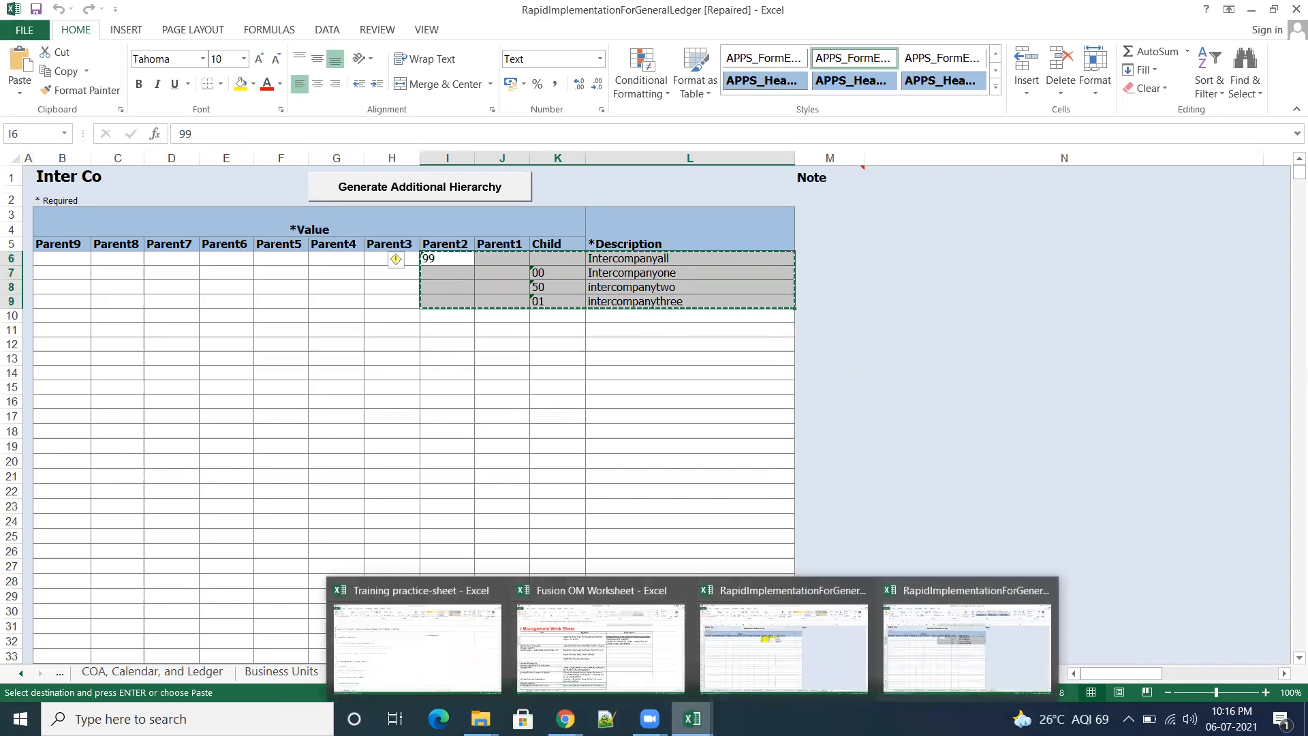
{"action": "left_click", "coordinate": [785, 631]}
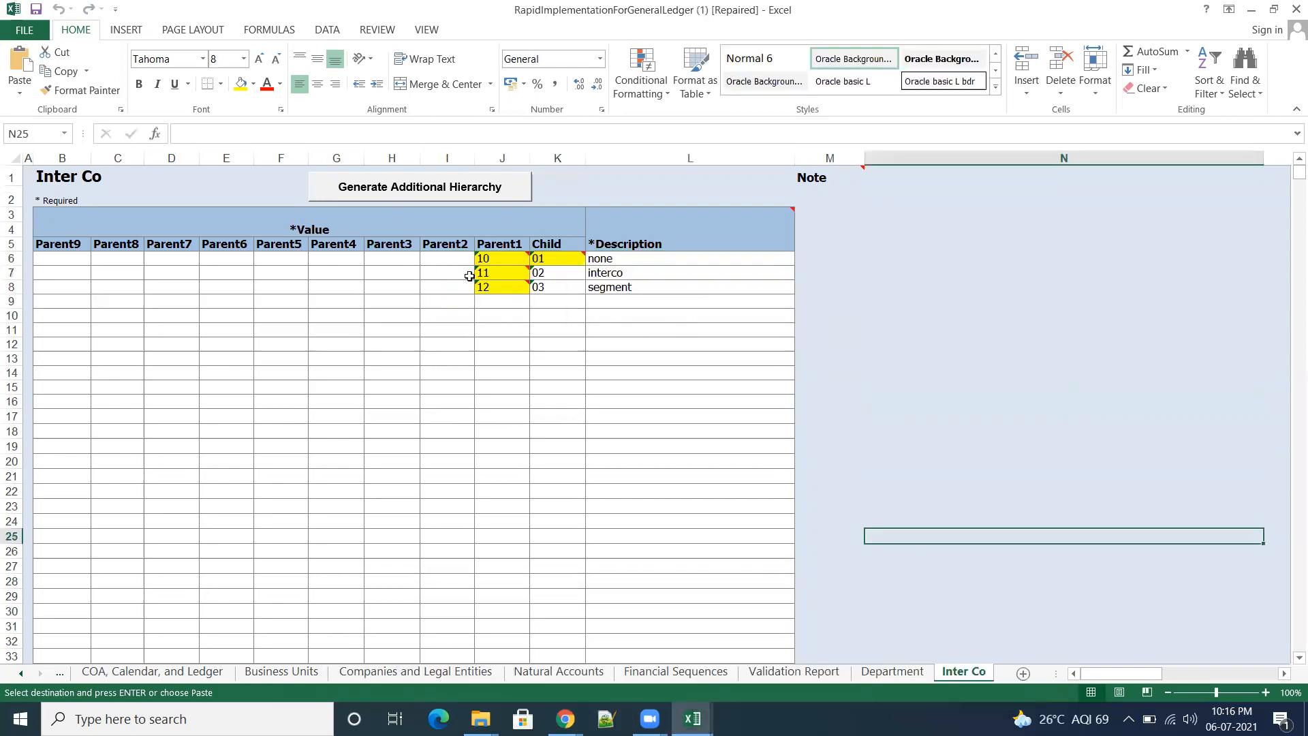
{"action": "left_click", "coordinate": [446, 258]}
{"action": "key", "text": "ctrl+v"}
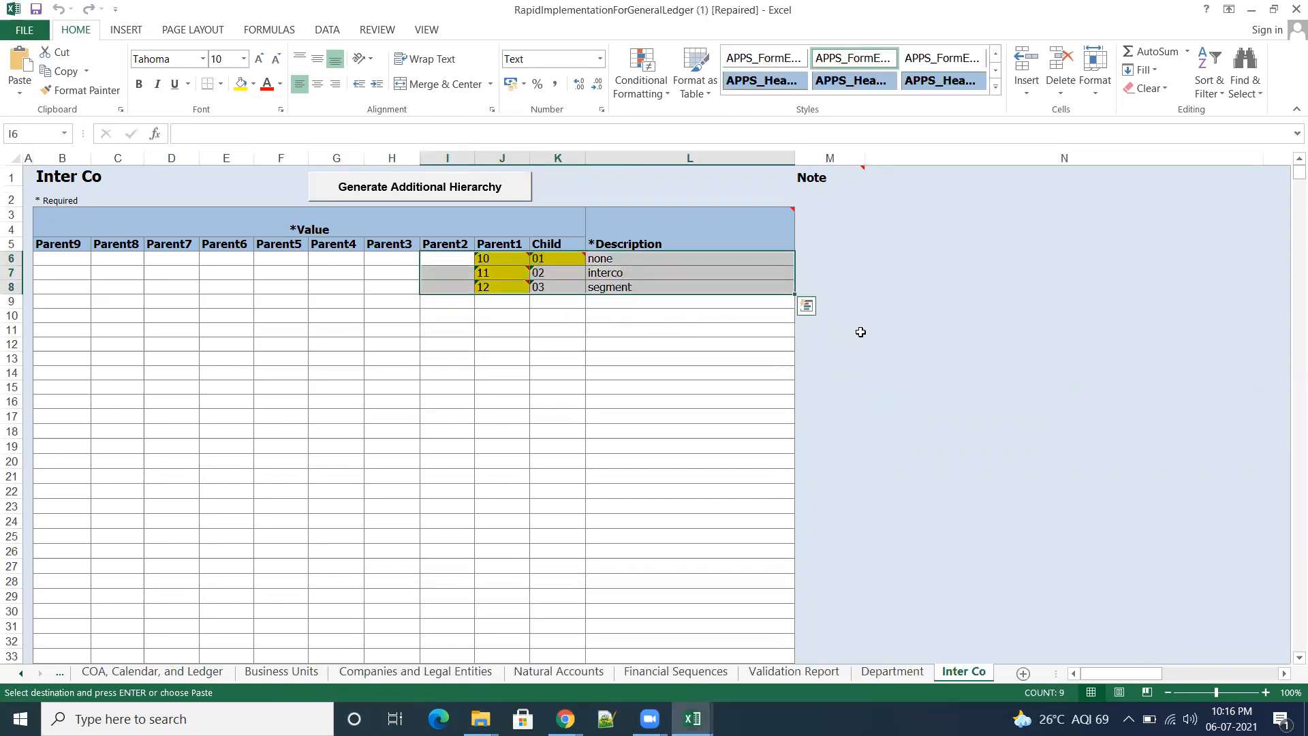
{"action": "left_click", "coordinate": [944, 383]}
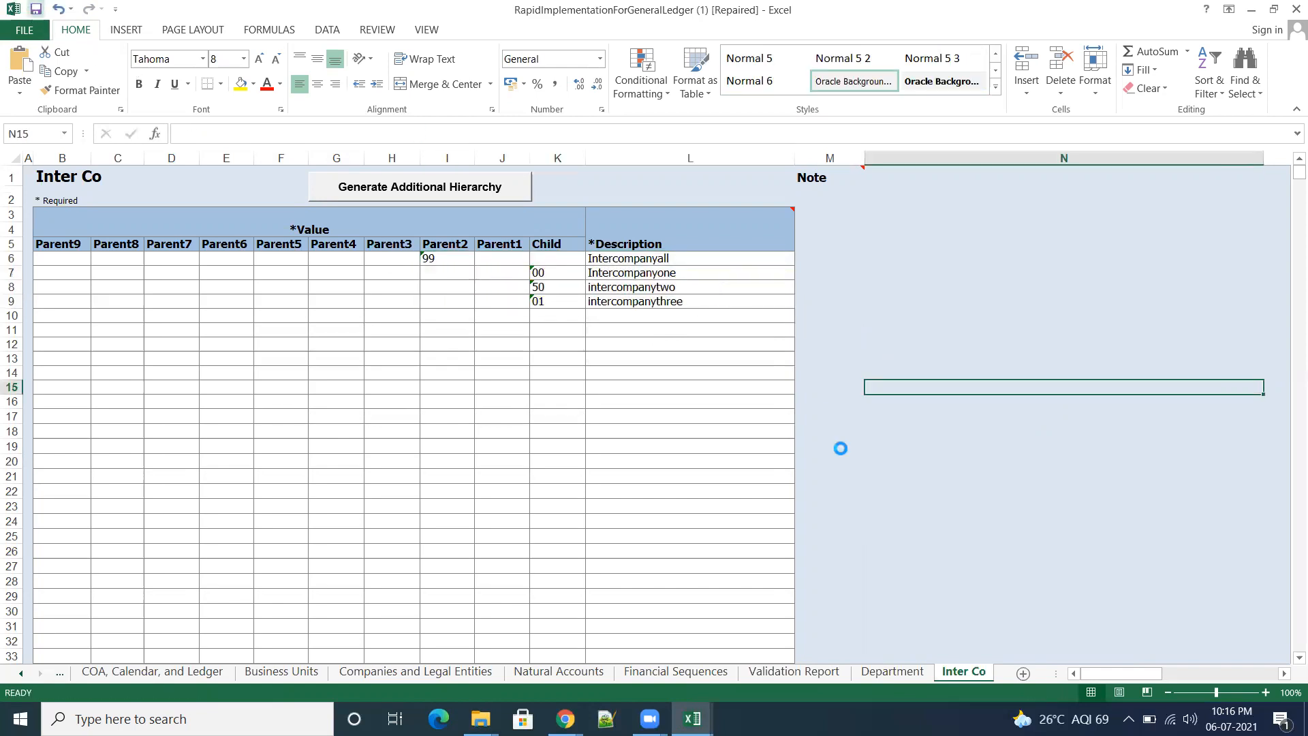
{"action": "key", "text": "ctrl+s"}
{"action": "left_click", "coordinate": [32, 28]}
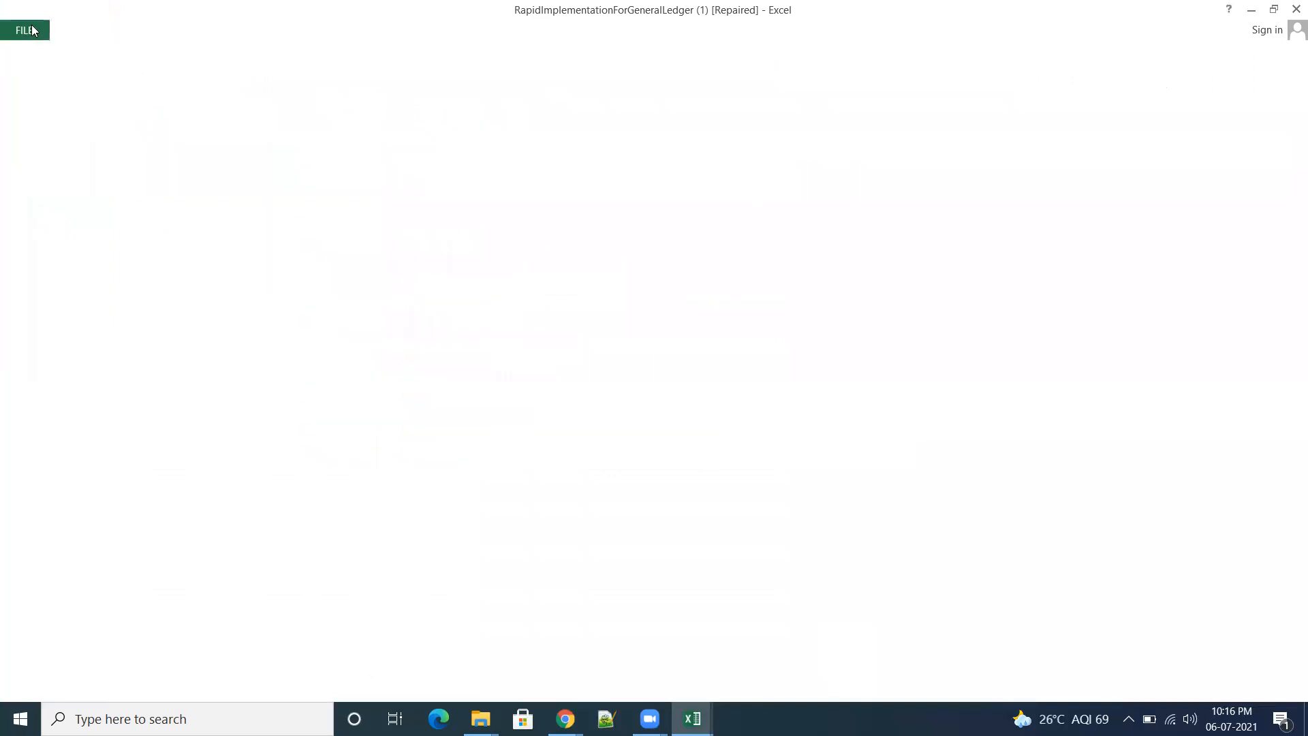
{"action": "left_click", "coordinate": [37, 26]}
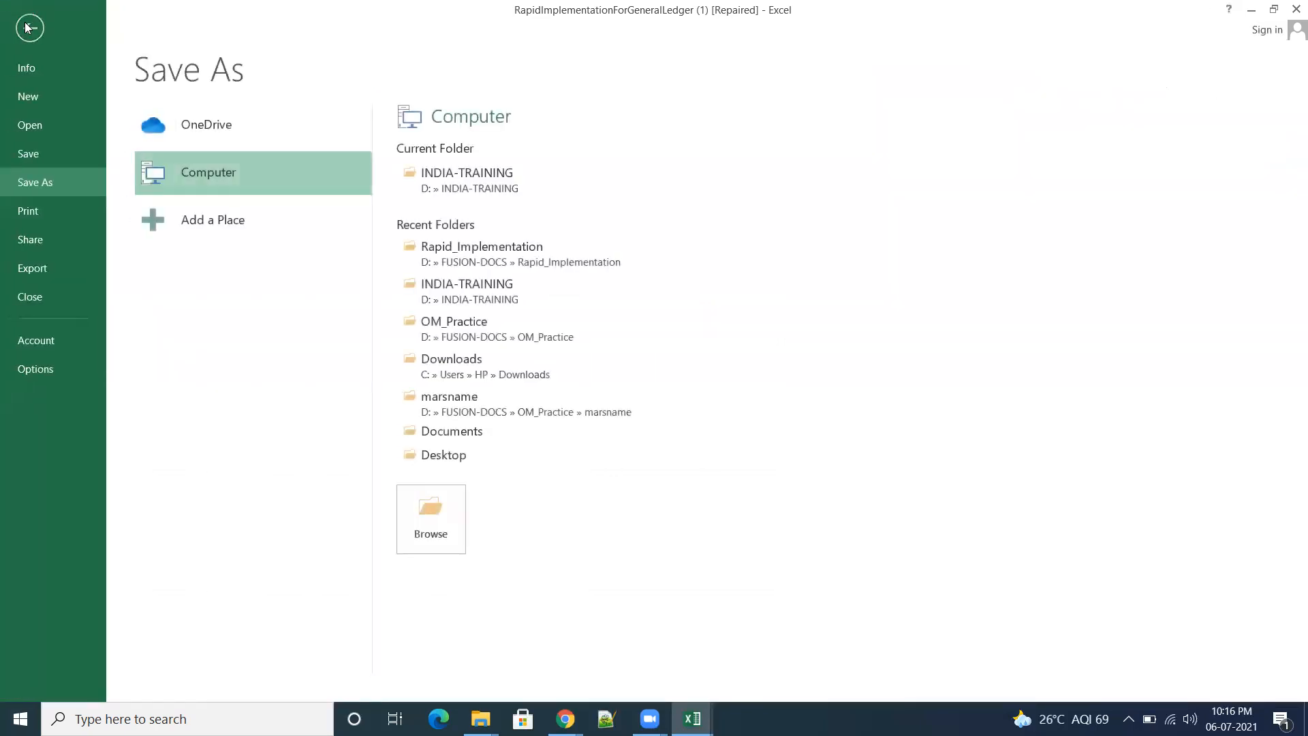
{"action": "left_click", "coordinate": [32, 27]}
{"action": "left_click", "coordinate": [988, 476]}
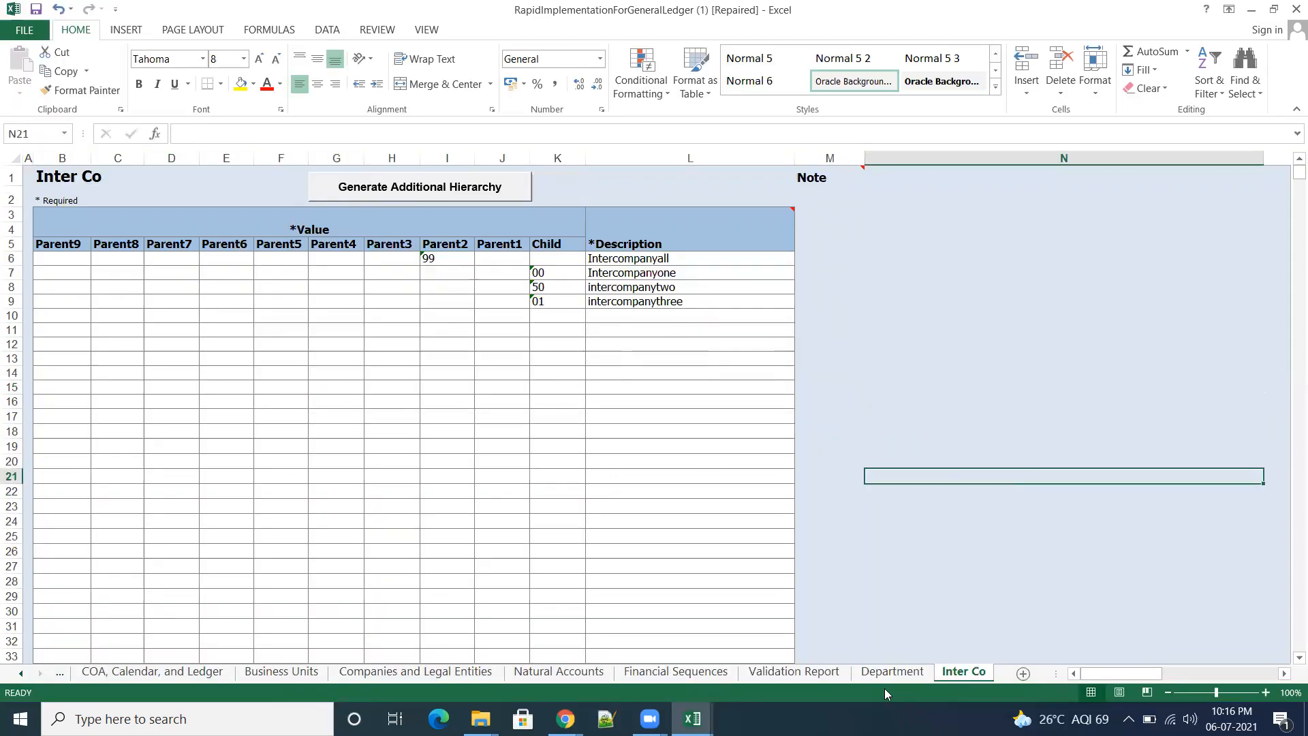
Step: Validate the workbook from the Validation Report and follow the Inter Co Child error to its field
{"action": "left_click", "coordinate": [804, 675]}
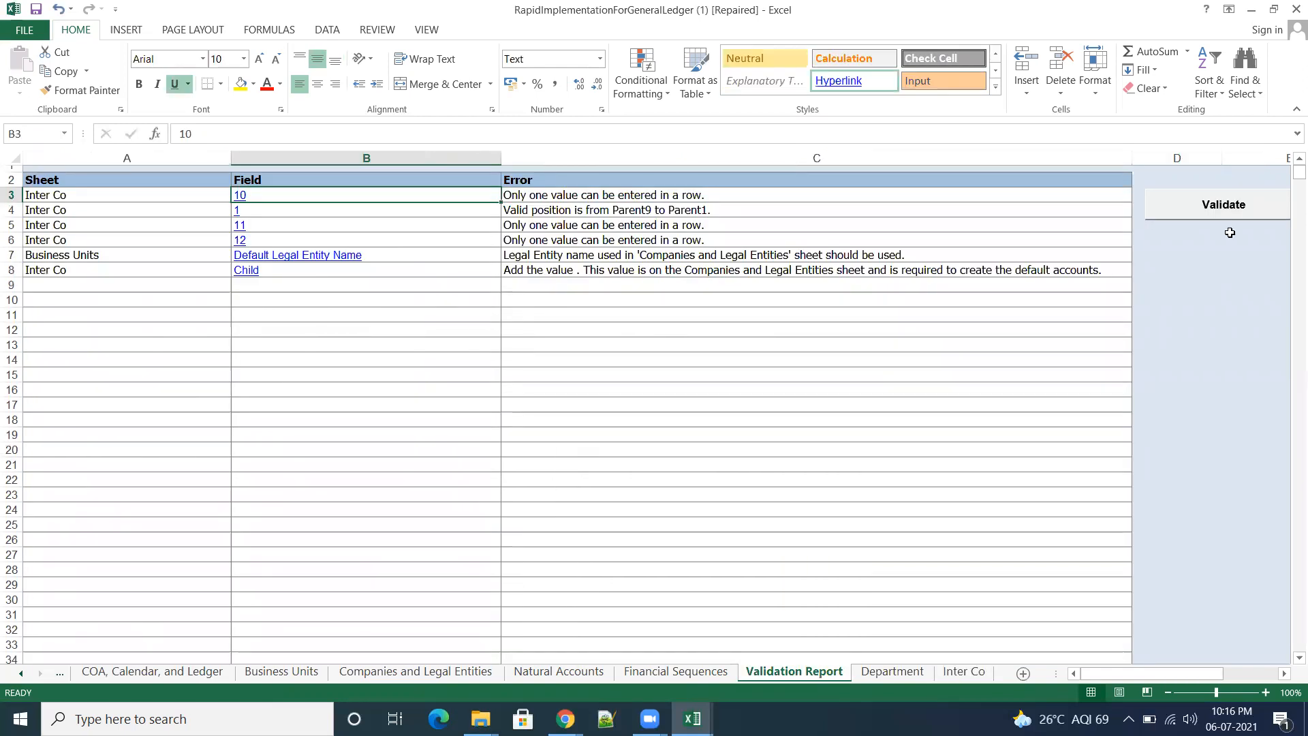
{"action": "left_click", "coordinate": [1219, 208]}
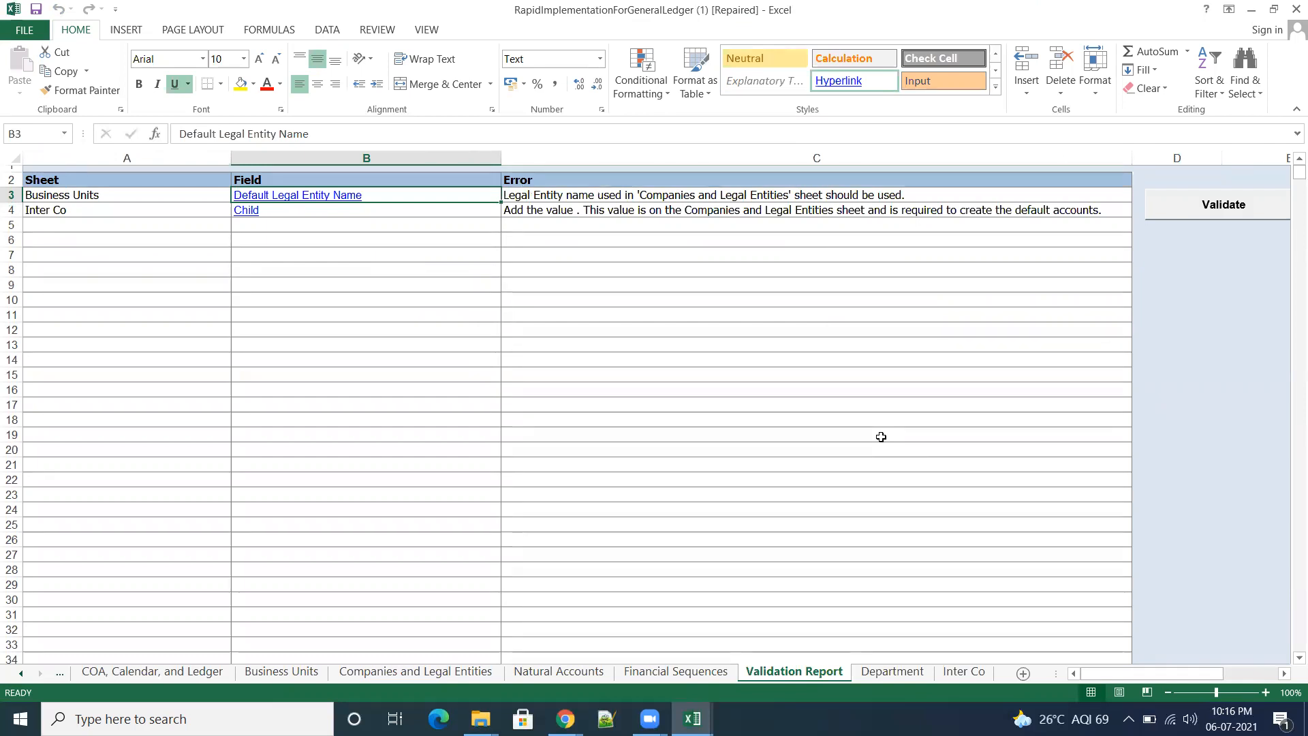
{"action": "left_click", "coordinate": [238, 212]}
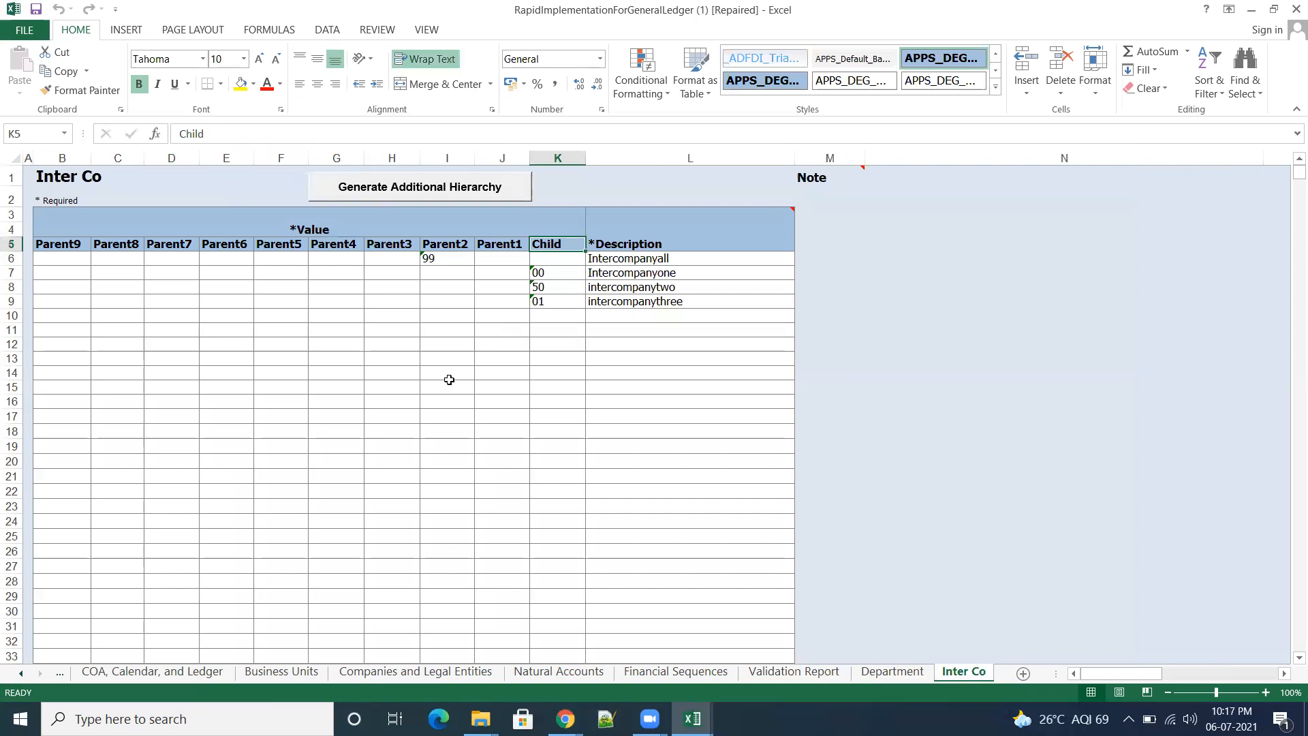
Step: Enter 02 as the Child value for the Intercompanyall row of the Inter Co sheet
{"action": "left_click", "coordinate": [557, 261]}
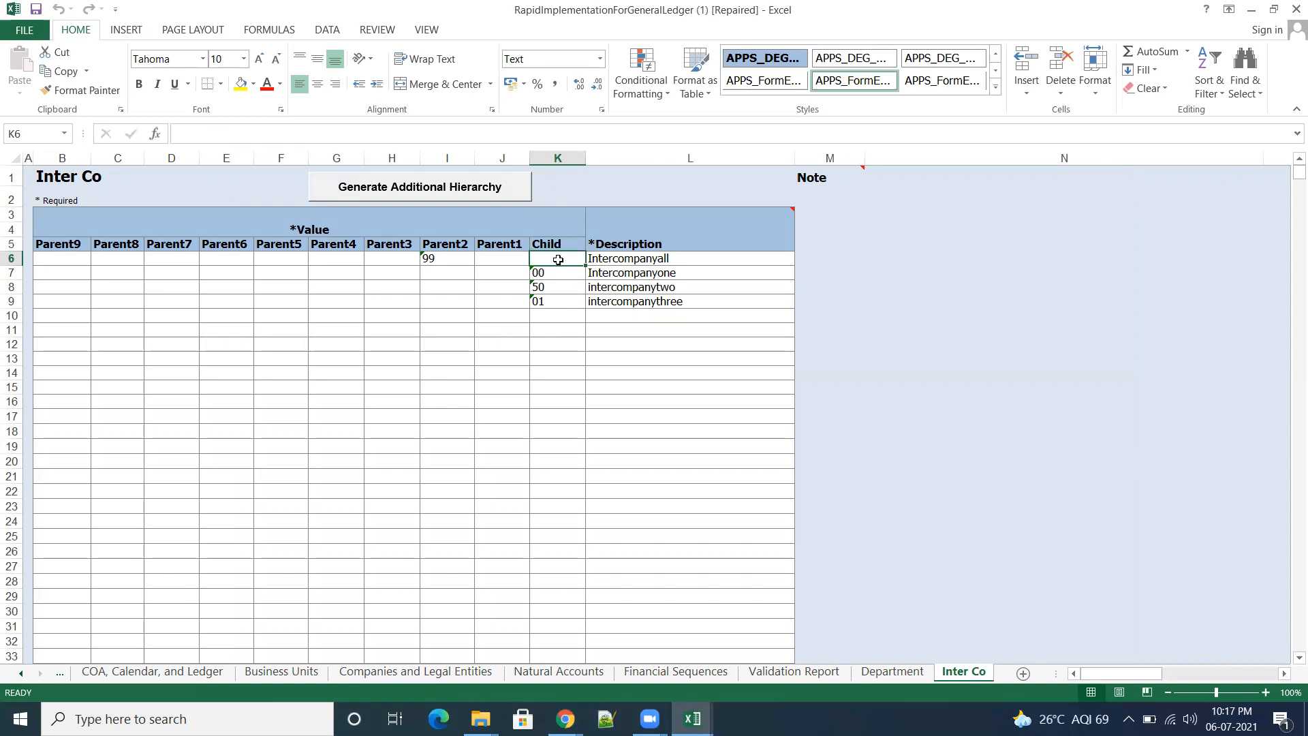
{"action": "type", "text": "02"}
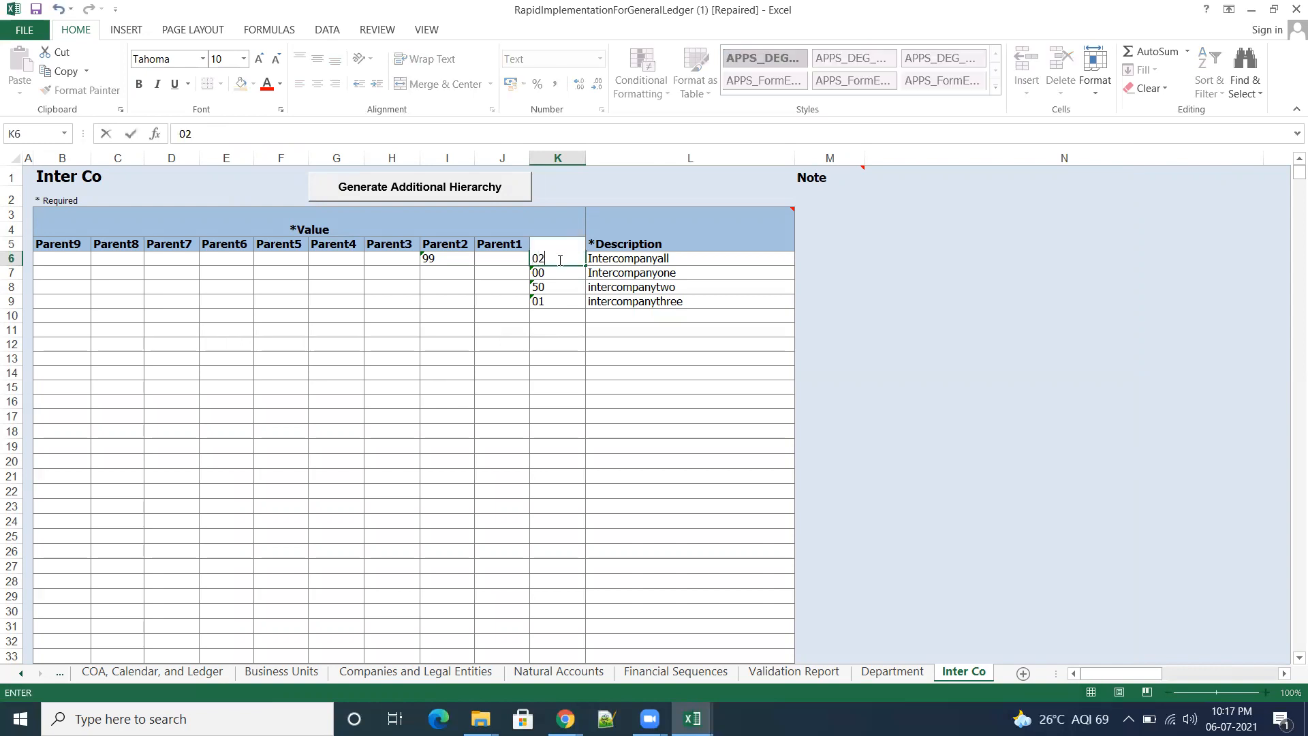
{"action": "key", "text": "Tab"}
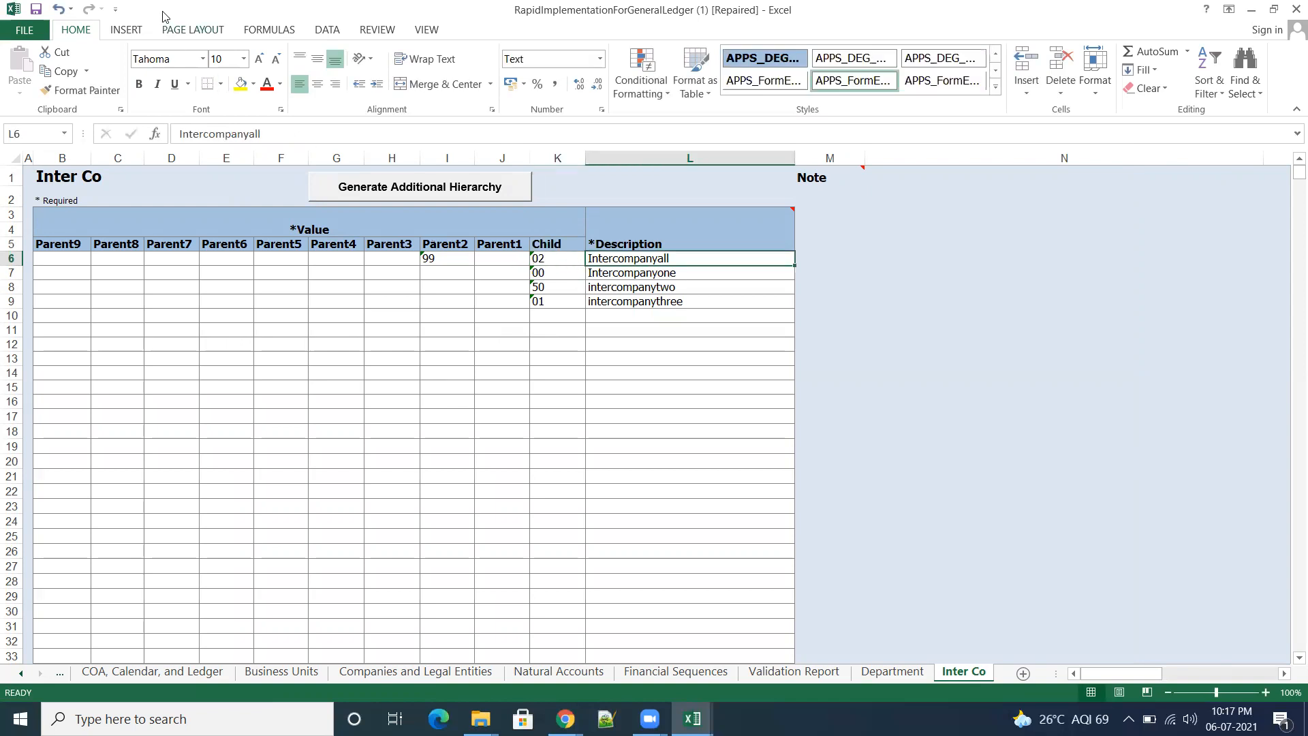
{"action": "left_click", "coordinate": [36, 8]}
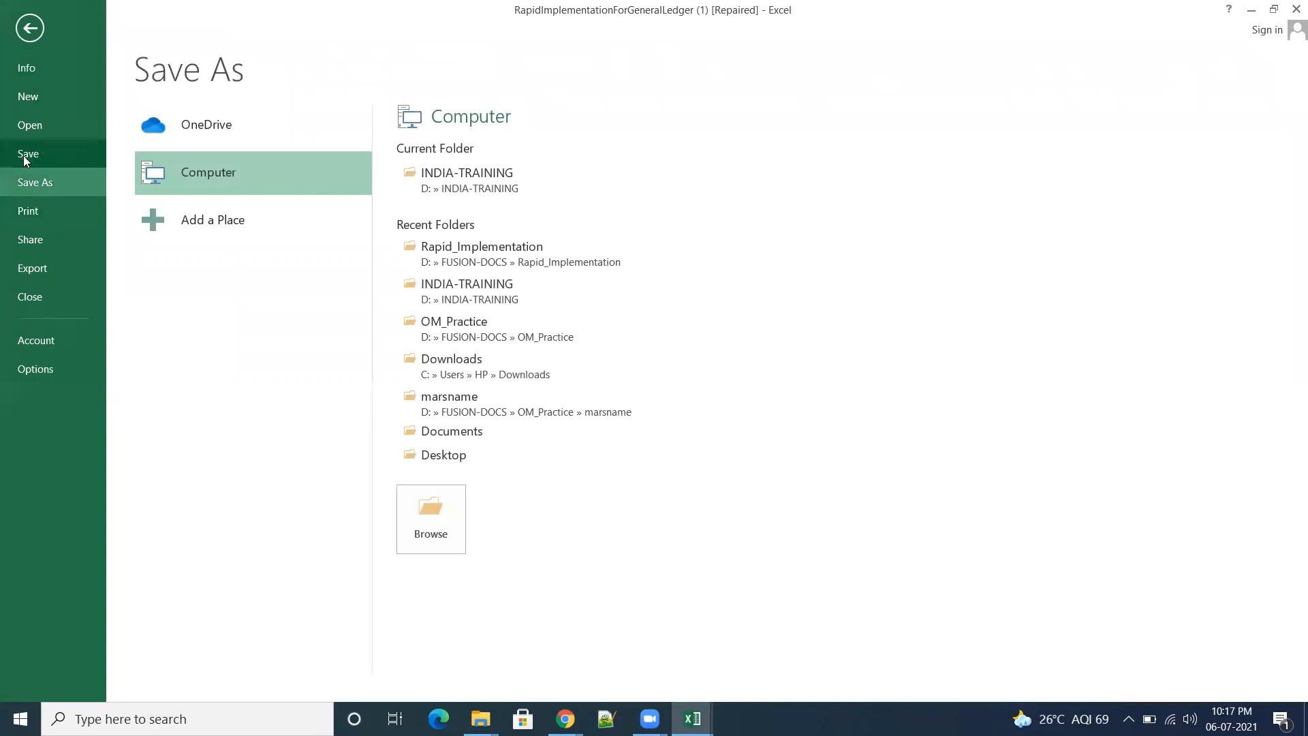
{"action": "left_click", "coordinate": [30, 29]}
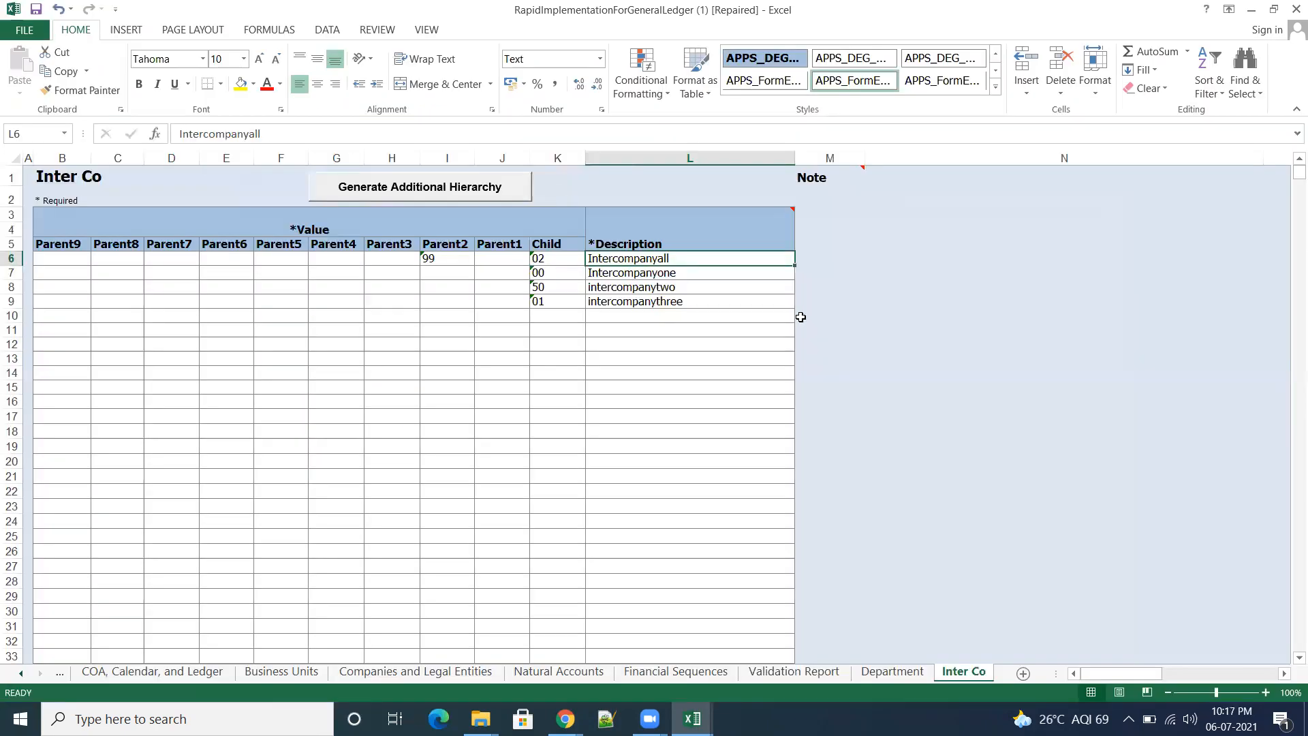
Step: Rerun the validation from the Validation Report with the added Child value in K6
{"action": "left_click", "coordinate": [804, 675]}
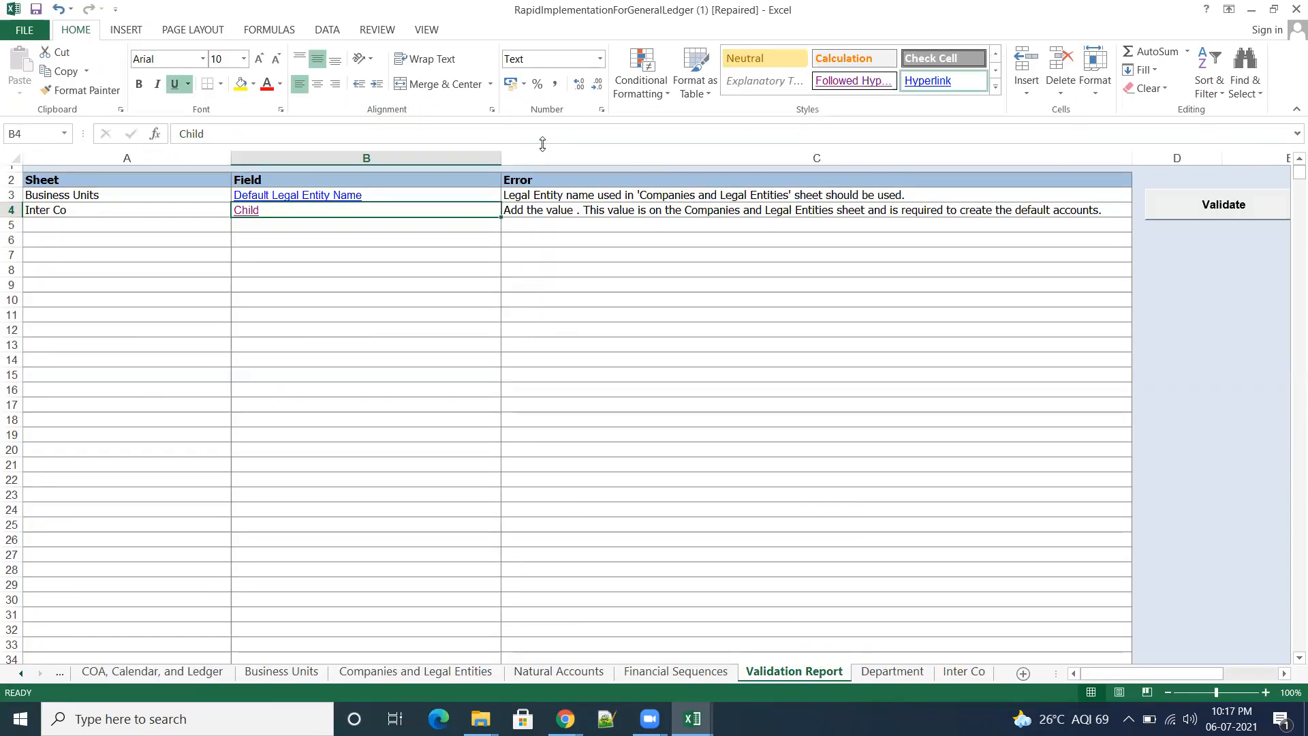
{"action": "left_click", "coordinate": [1221, 208]}
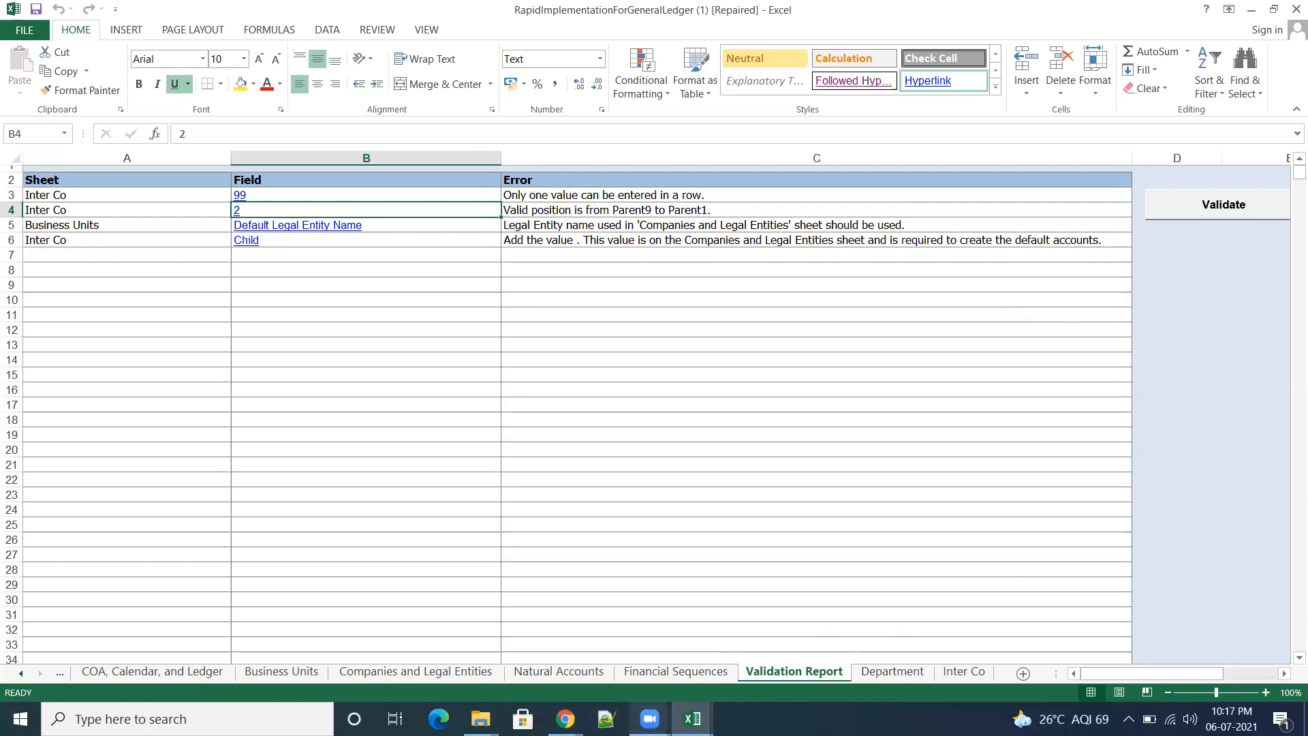
{"action": "mouse_move", "coordinate": [693, 719]}
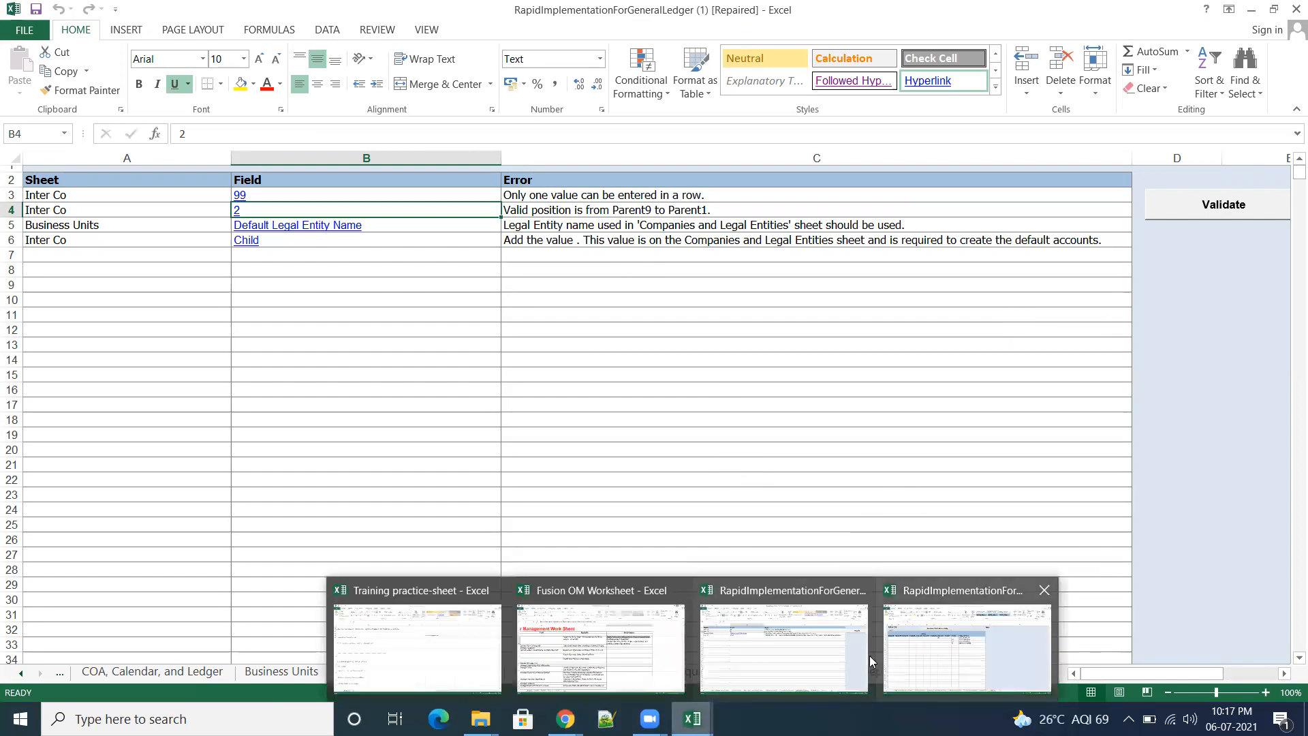
{"action": "left_click", "coordinate": [771, 658]}
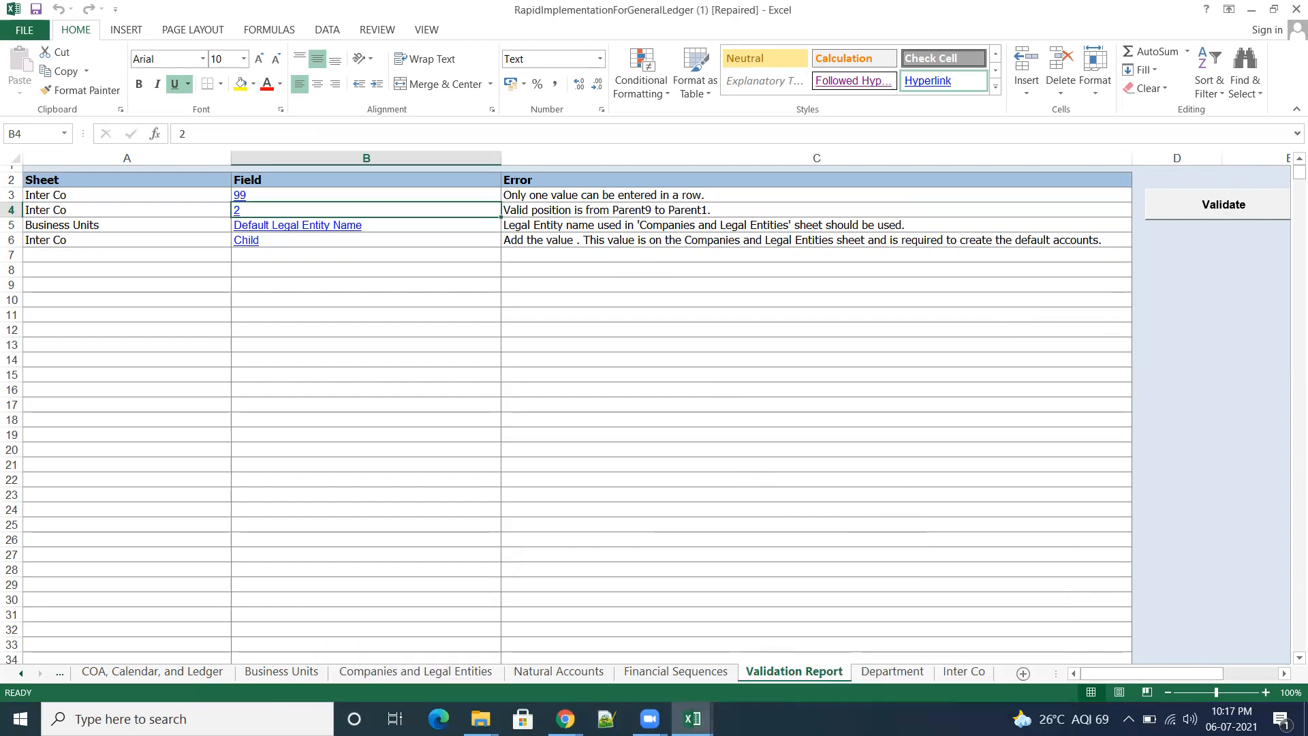
Step: Clear the Child value in K6 of the Inter Co sheet, keeping Parent2 value 99 in that row
{"action": "left_click", "coordinate": [894, 673]}
{"action": "left_click", "coordinate": [964, 673]}
{"action": "left_click", "coordinate": [867, 476]}
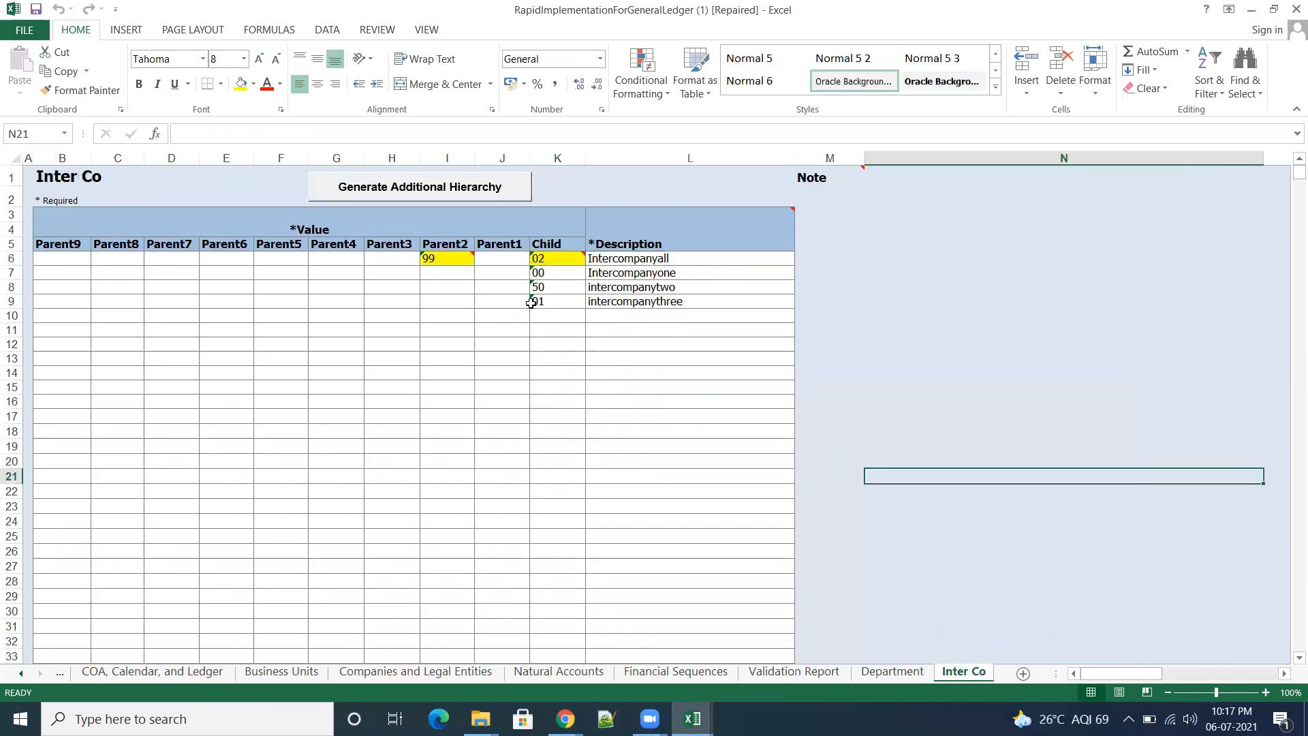
{"action": "left_click", "coordinate": [556, 263]}
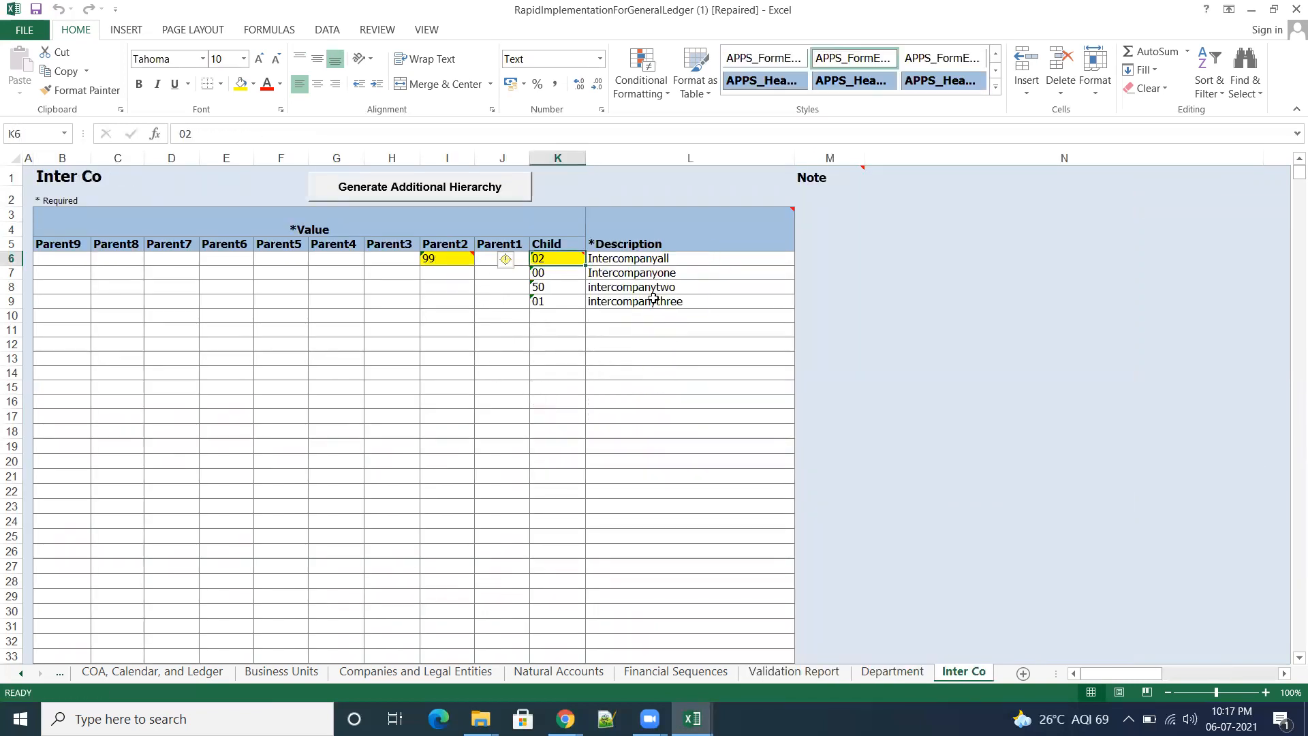
{"action": "key", "text": "Delete"}
{"action": "left_click", "coordinate": [903, 390]}
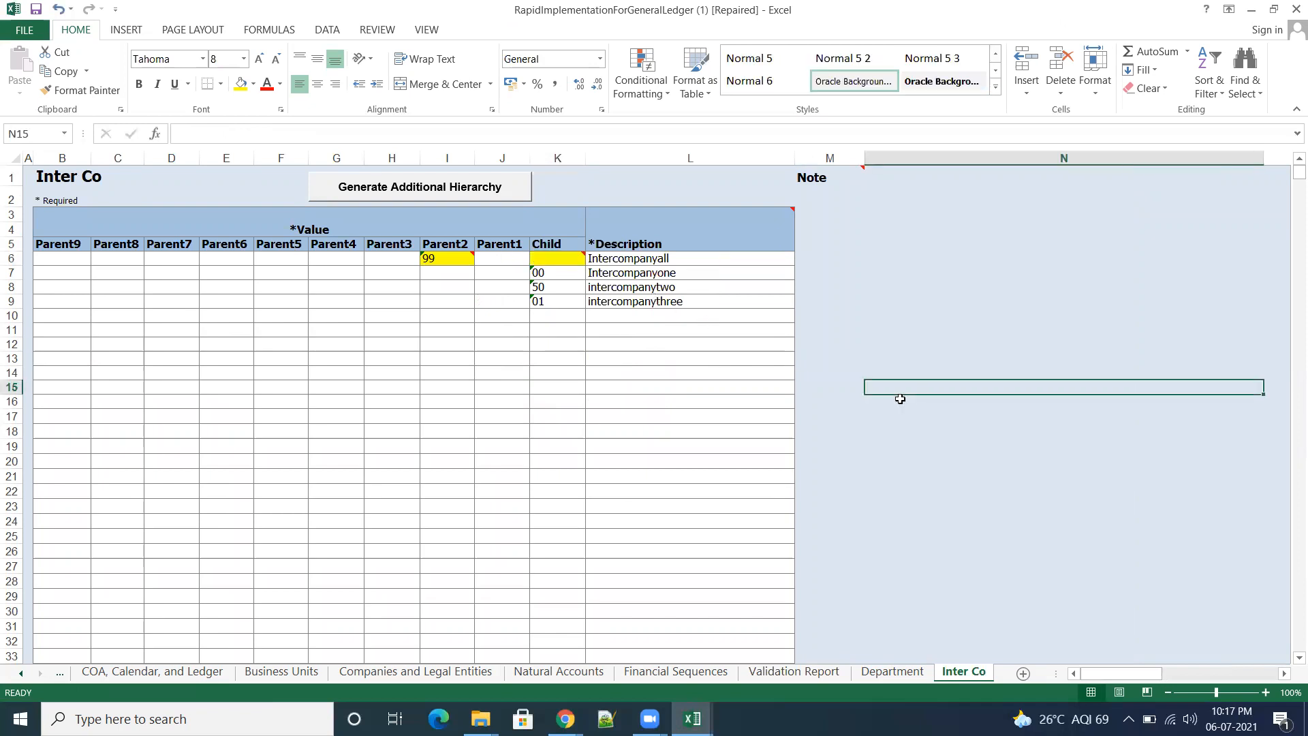
{"action": "left_click", "coordinate": [35, 9]}
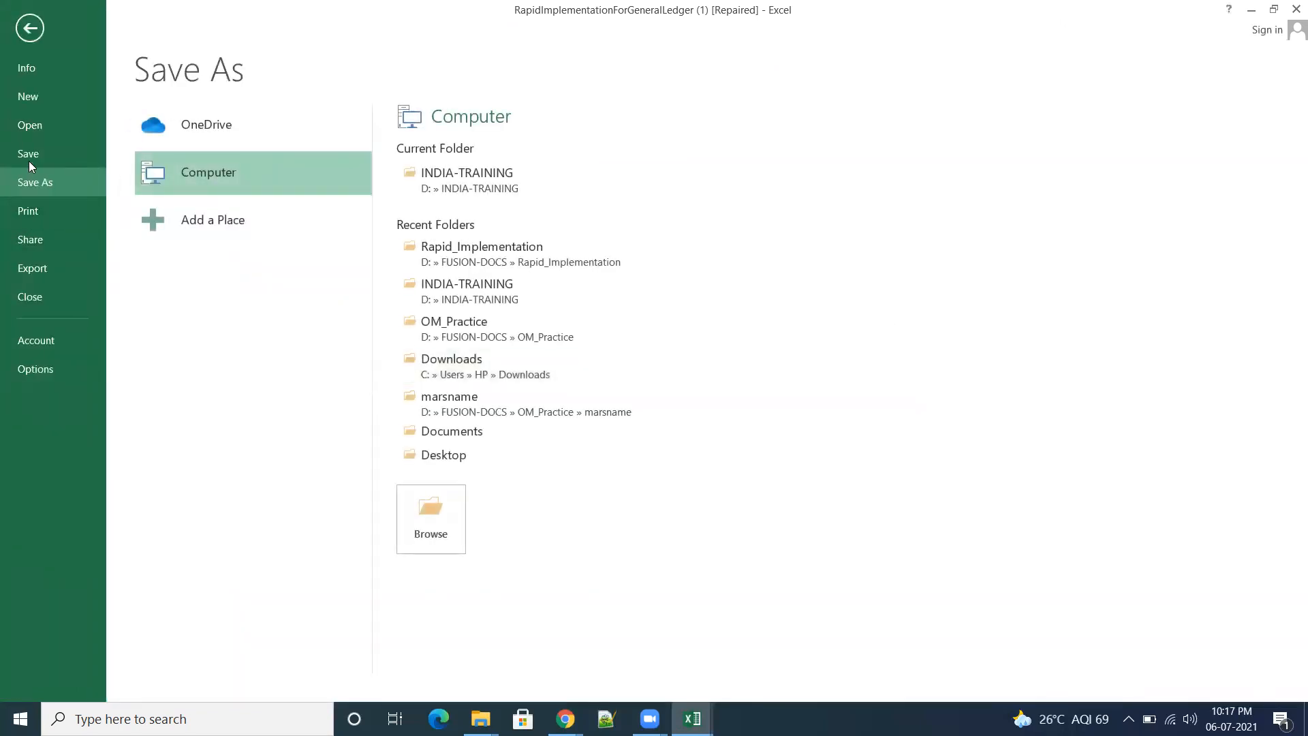
{"action": "left_click", "coordinate": [30, 28]}
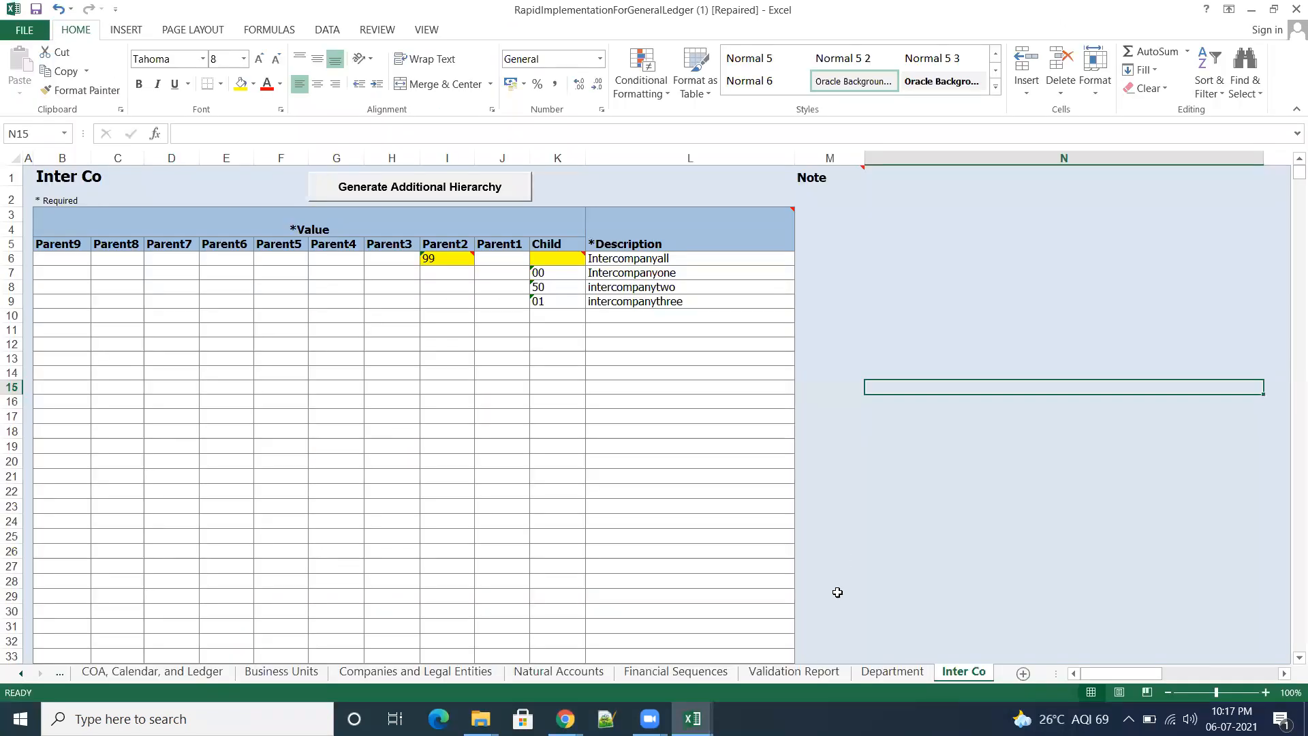
Step: Validate the workbook again from the Validation Report with K6 of the Inter Co sheet cleared
{"action": "left_click", "coordinate": [794, 671]}
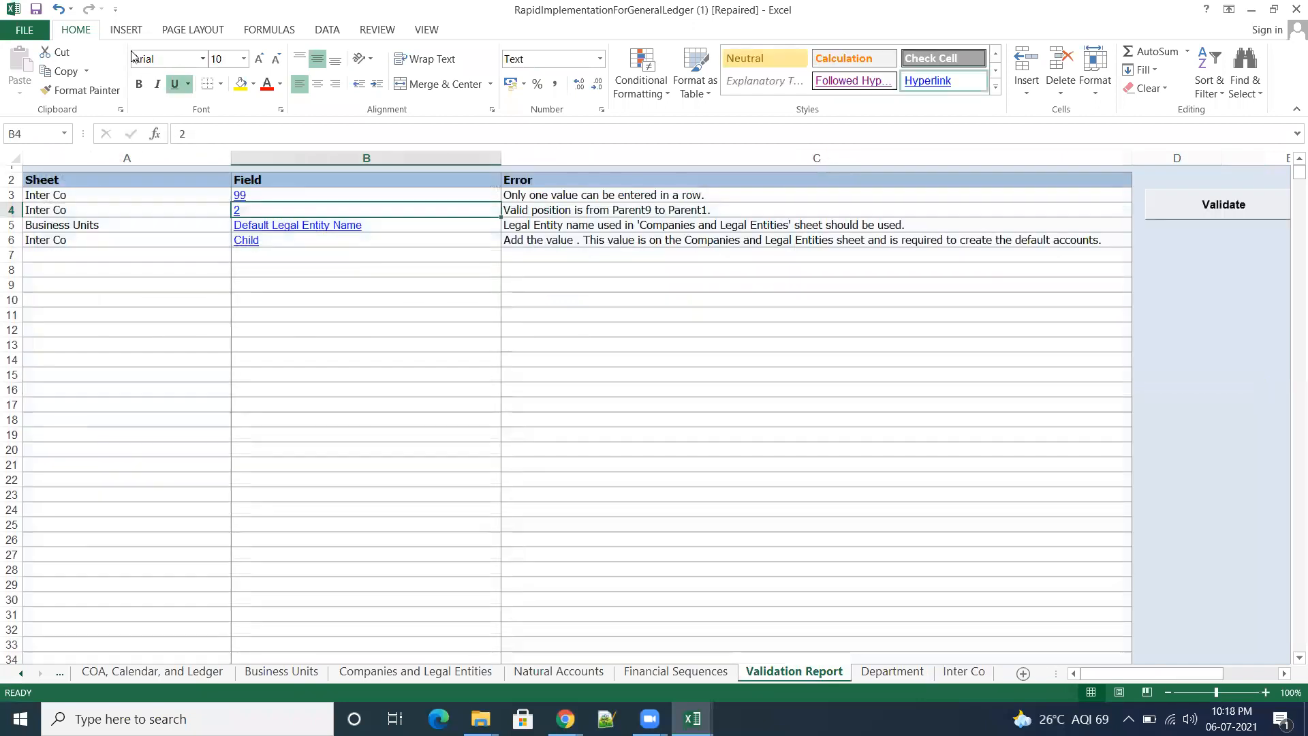
{"action": "left_click", "coordinate": [1200, 205]}
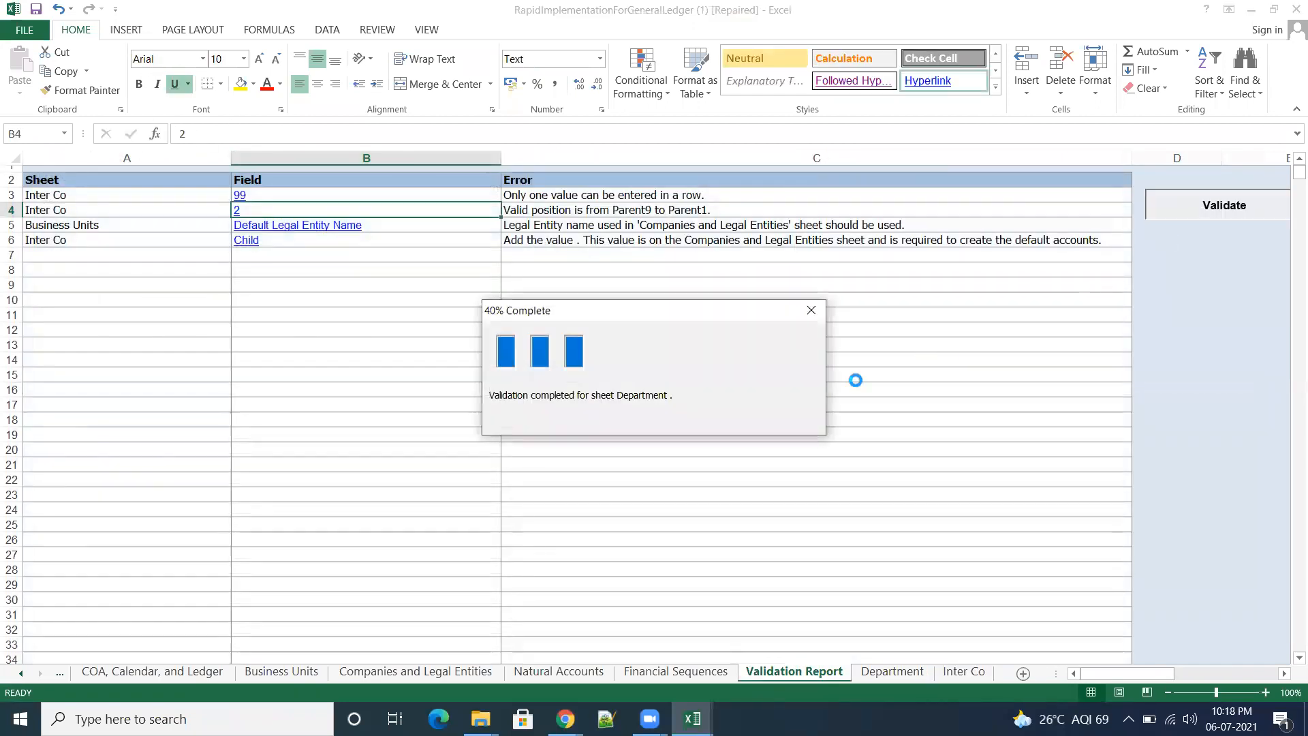
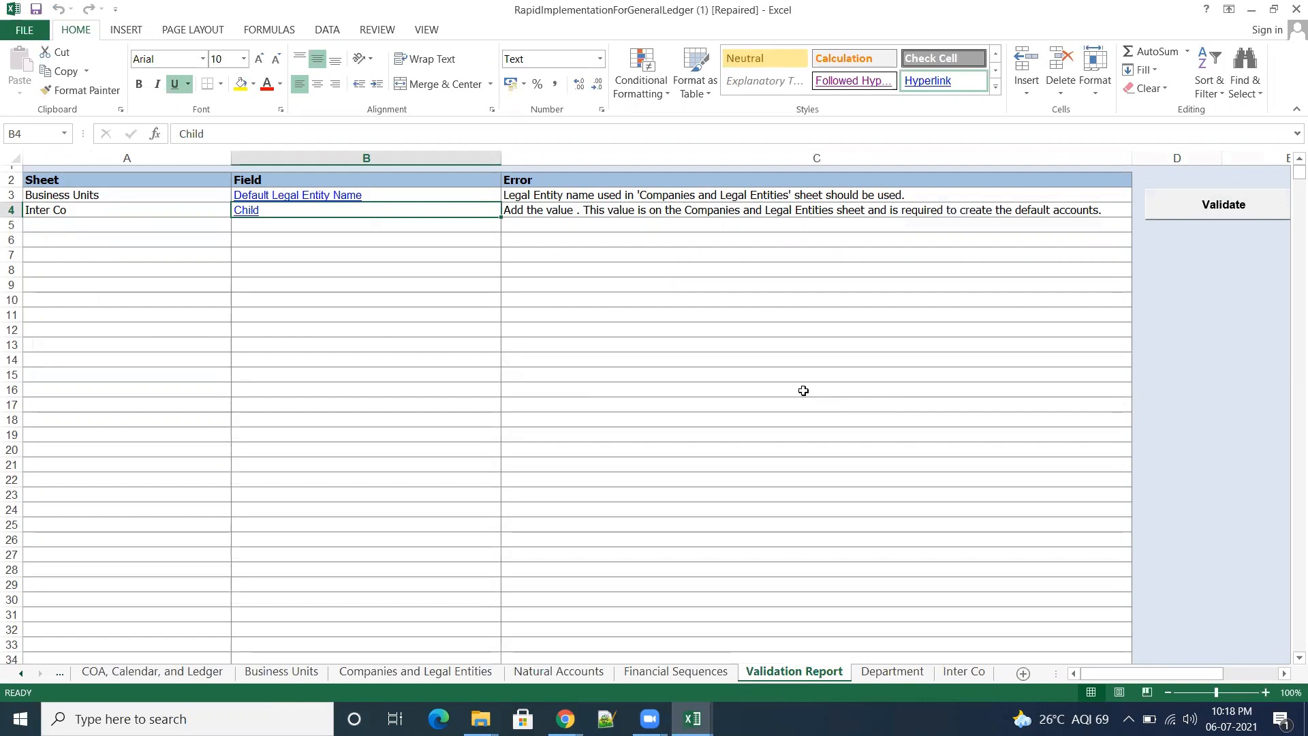
Step: Clear the Child value 08 and its Non IT OPS description from row 15 of the Companies and Legal Entities sheet
{"action": "left_click", "coordinate": [436, 673]}
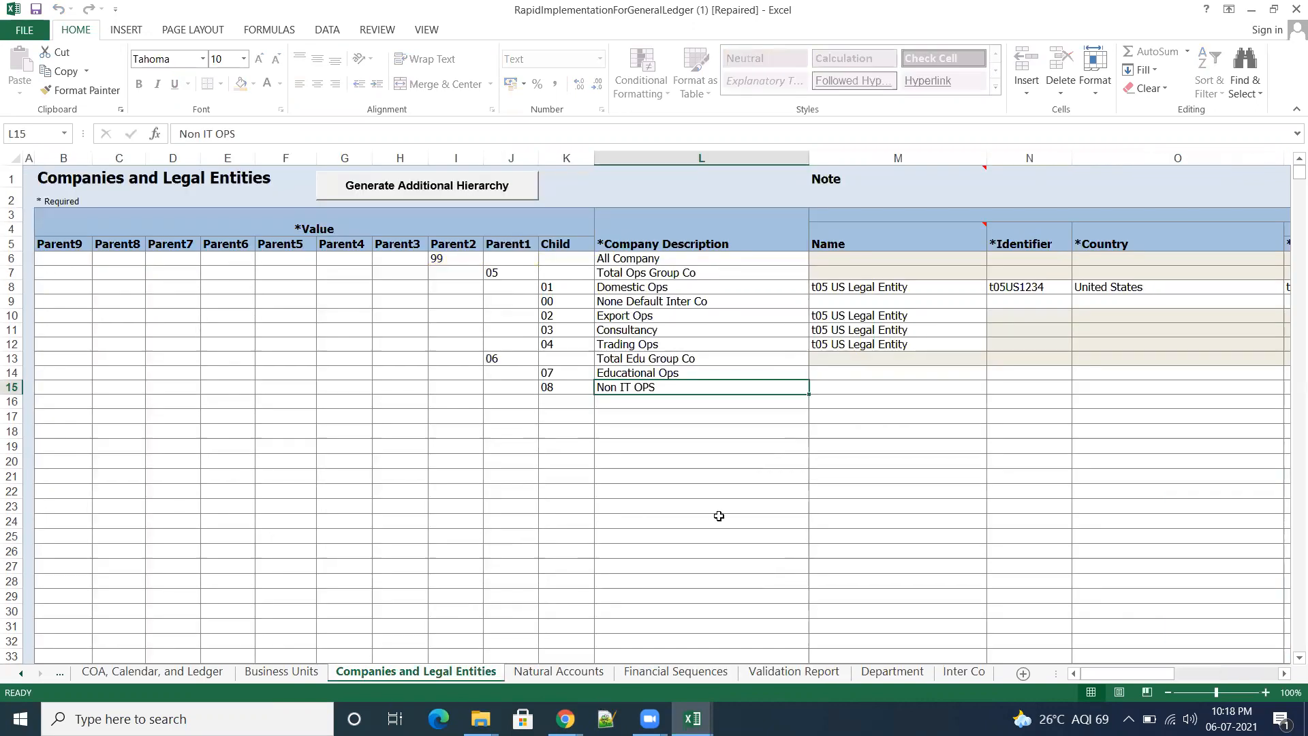
{"action": "left_click", "coordinate": [719, 520]}
{"action": "left_click_drag", "start_coordinate": [549, 391], "coordinate": [699, 389]}
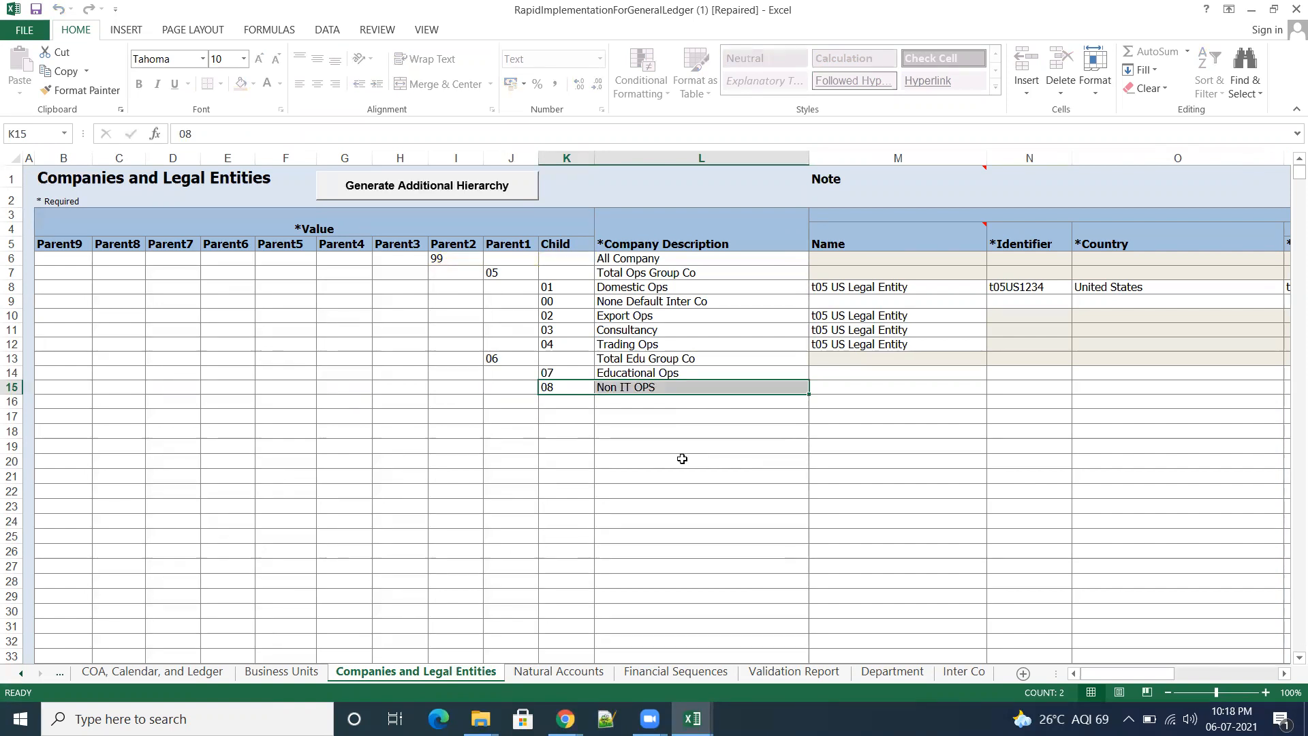
{"action": "key", "text": "Delete"}
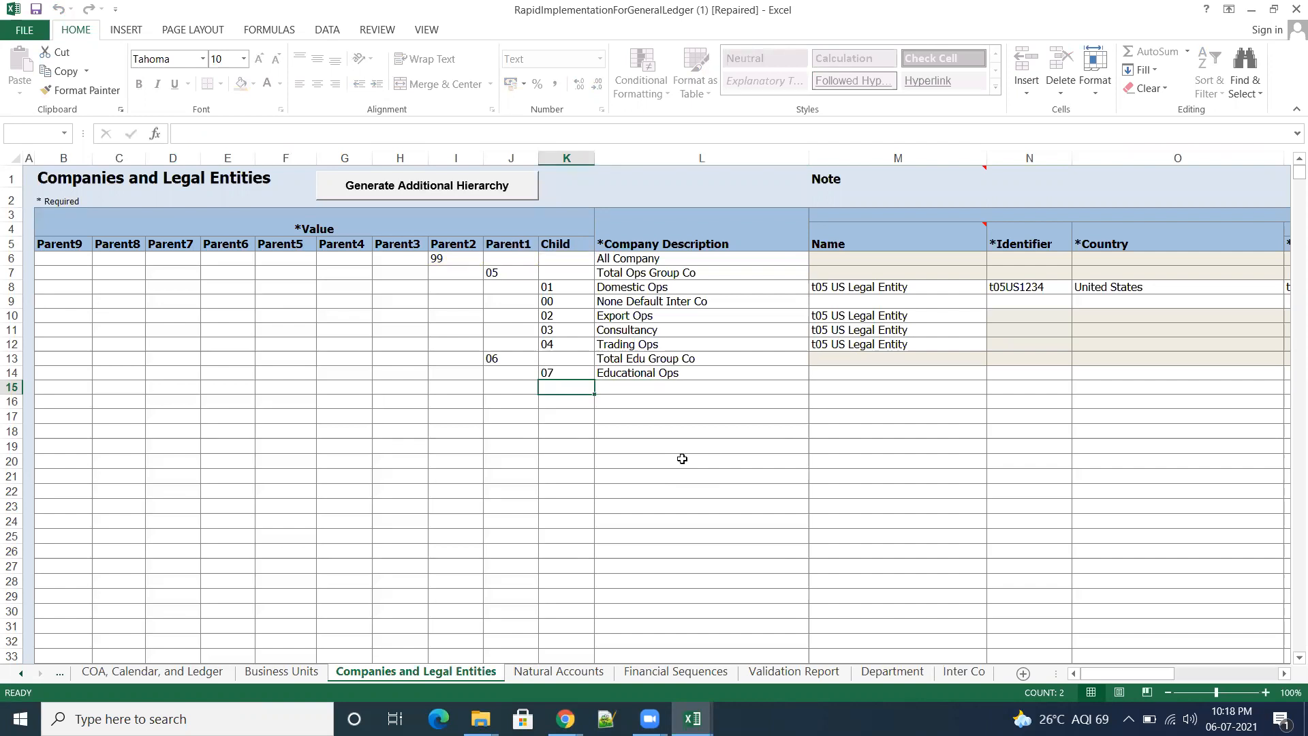
{"action": "left_click", "coordinate": [982, 464]}
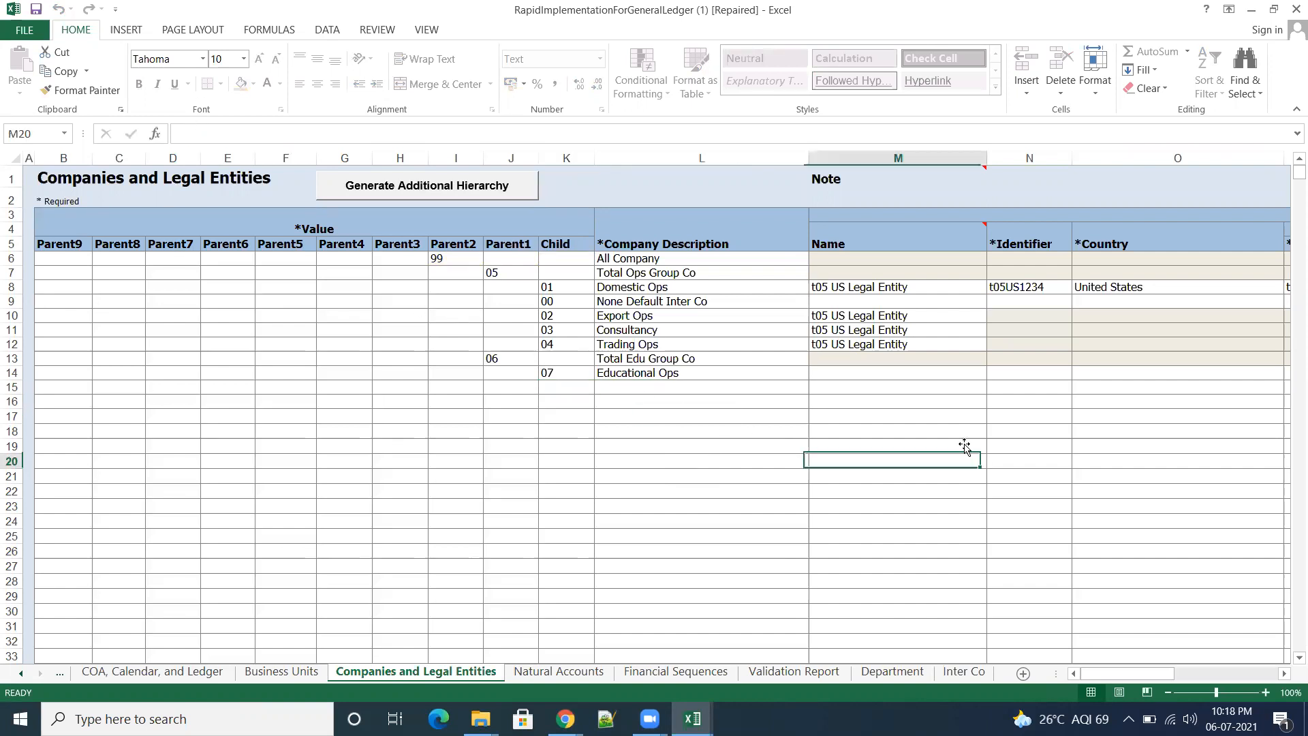
{"action": "left_click", "coordinate": [35, 9]}
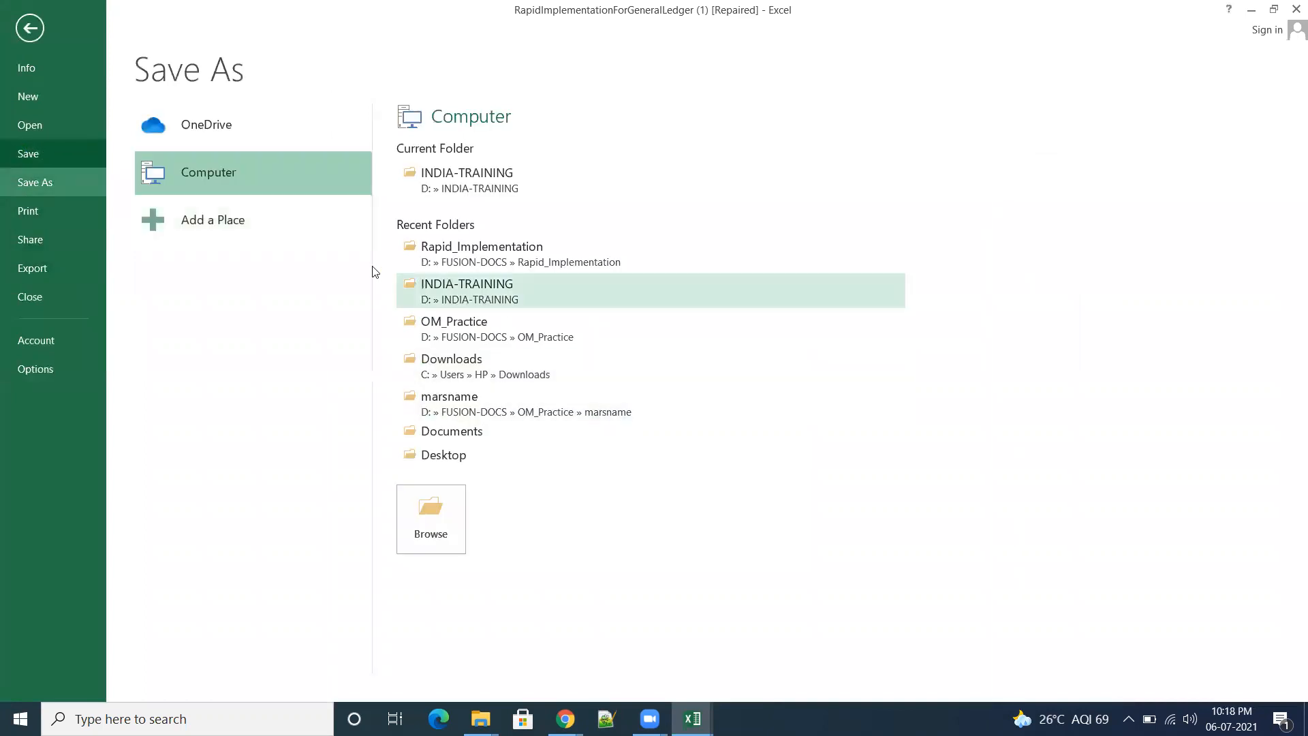
{"action": "left_click", "coordinate": [32, 33]}
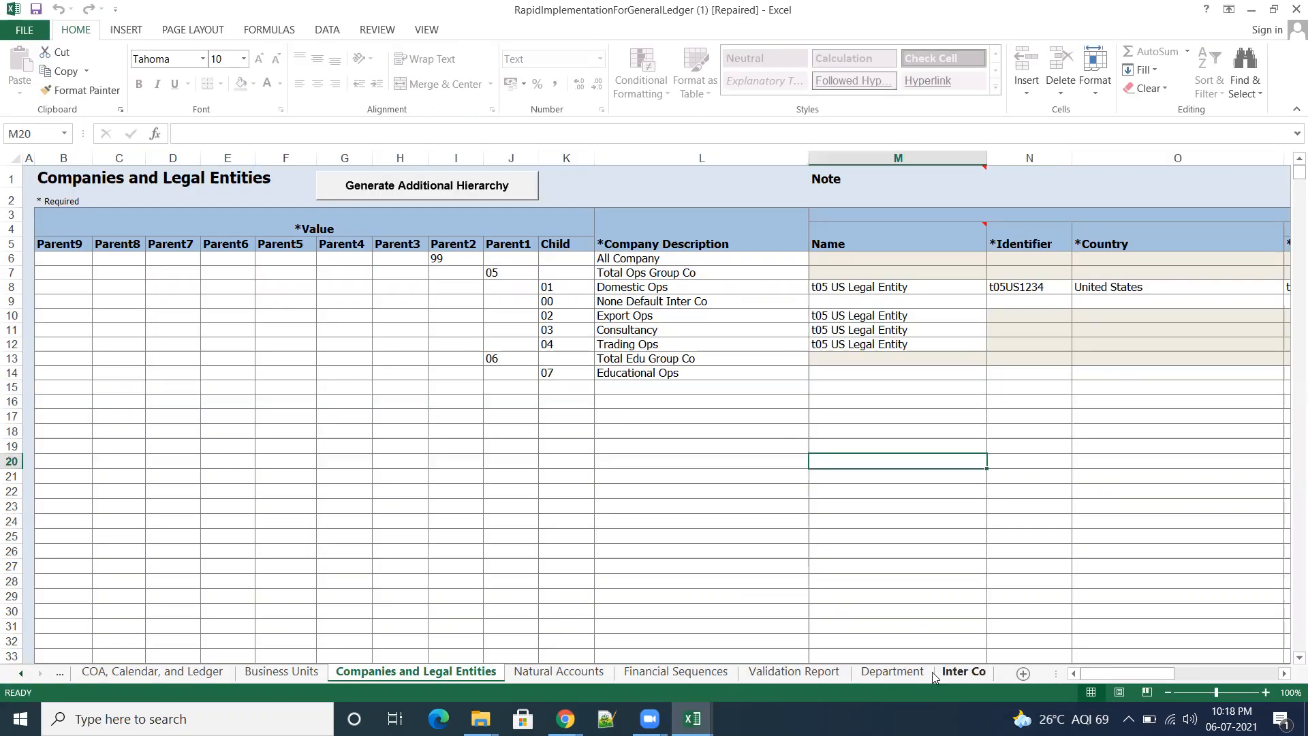
Step: Rerun the validation from the Validation Report with the Non IT OPS row cleared
{"action": "left_click", "coordinate": [794, 671]}
{"action": "left_click", "coordinate": [1219, 207]}
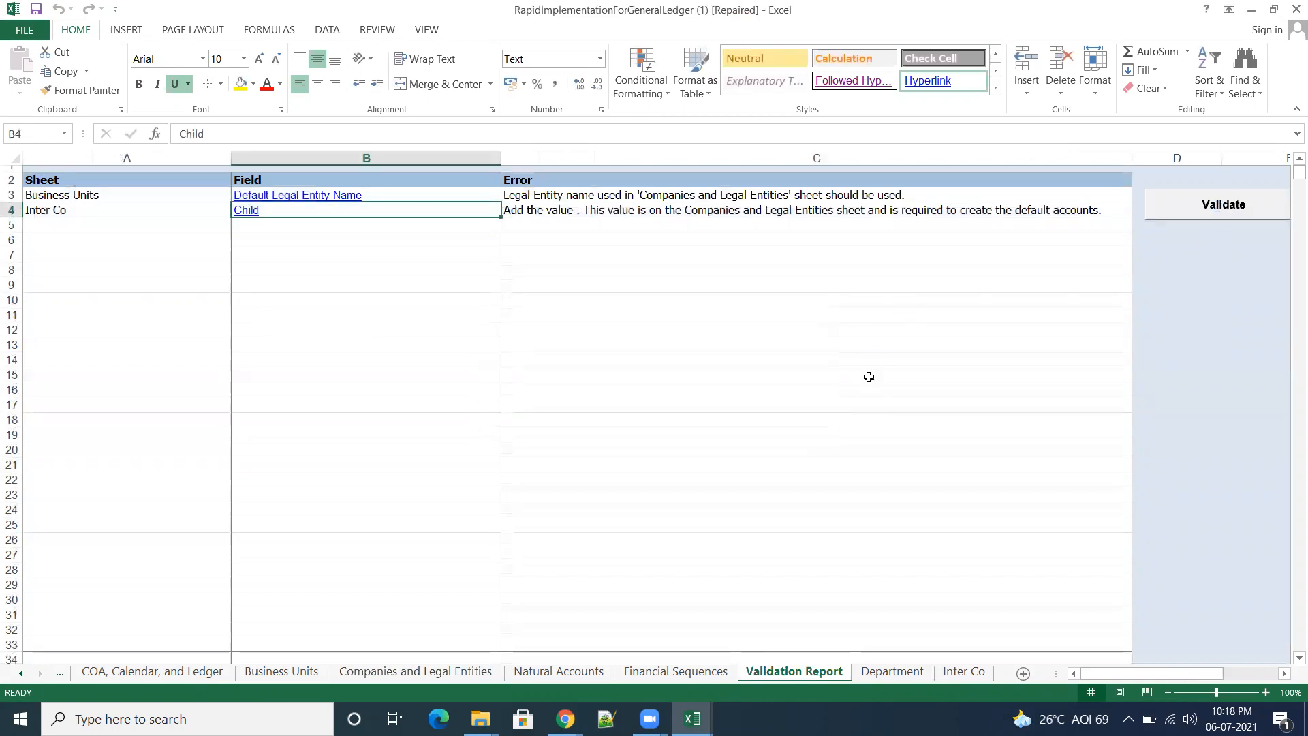
{"action": "left_click", "coordinate": [1233, 207]}
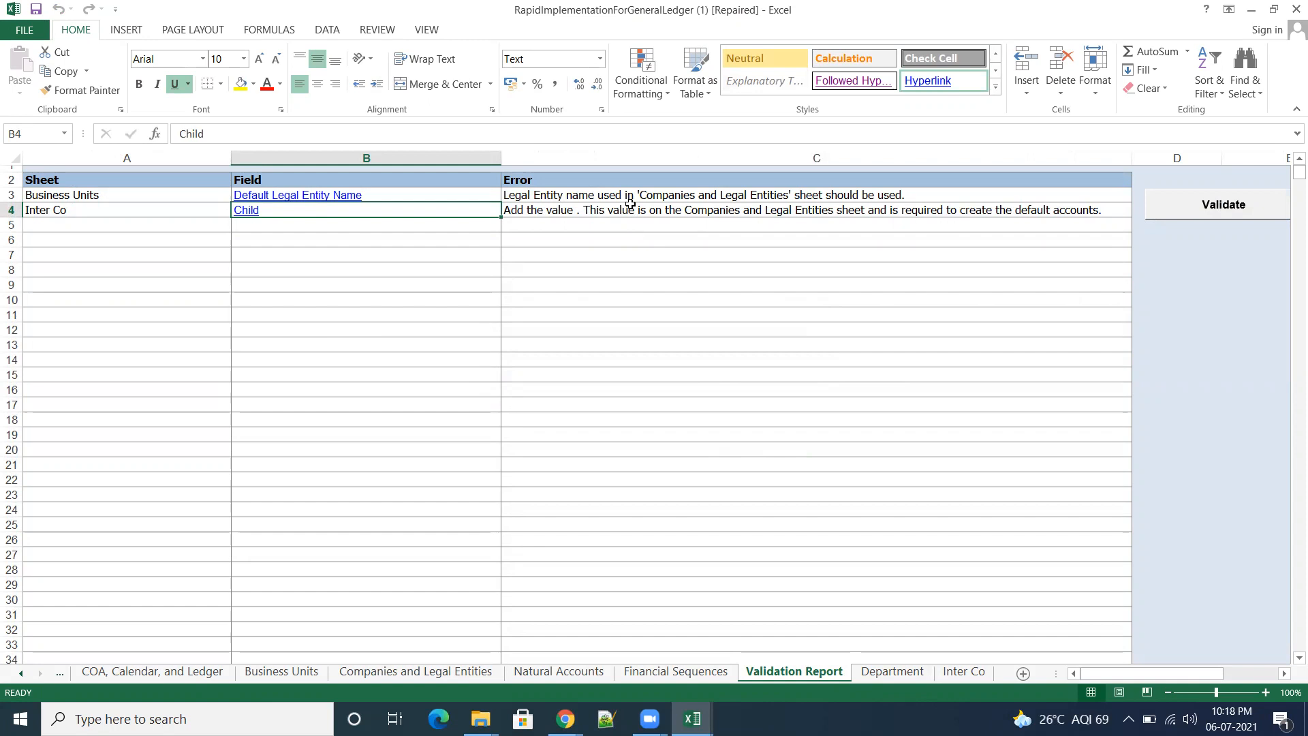
Step: Follow the Default Legal Entity Name error to the Business Units sheet and copy t05 US Legal Entity from C5 into C6
{"action": "left_click", "coordinate": [312, 197]}
{"action": "left_click", "coordinate": [313, 197]}
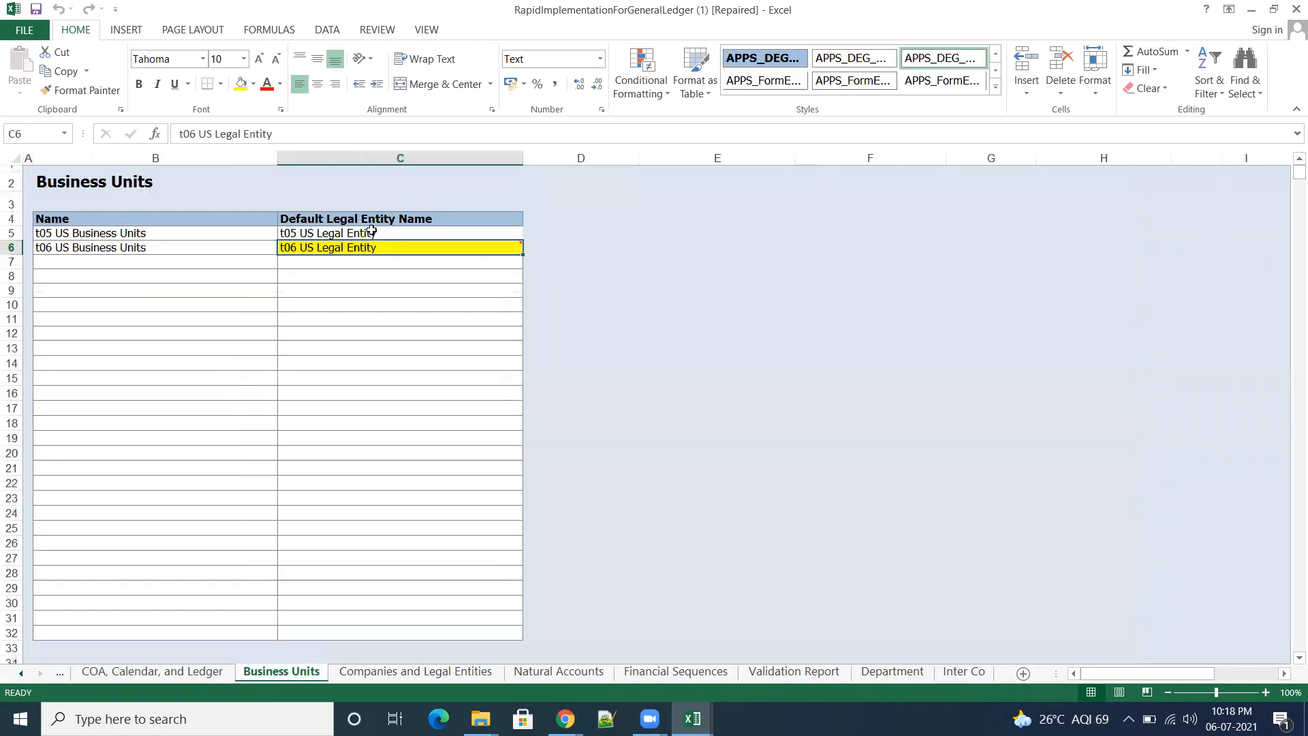
{"action": "left_click", "coordinate": [688, 464]}
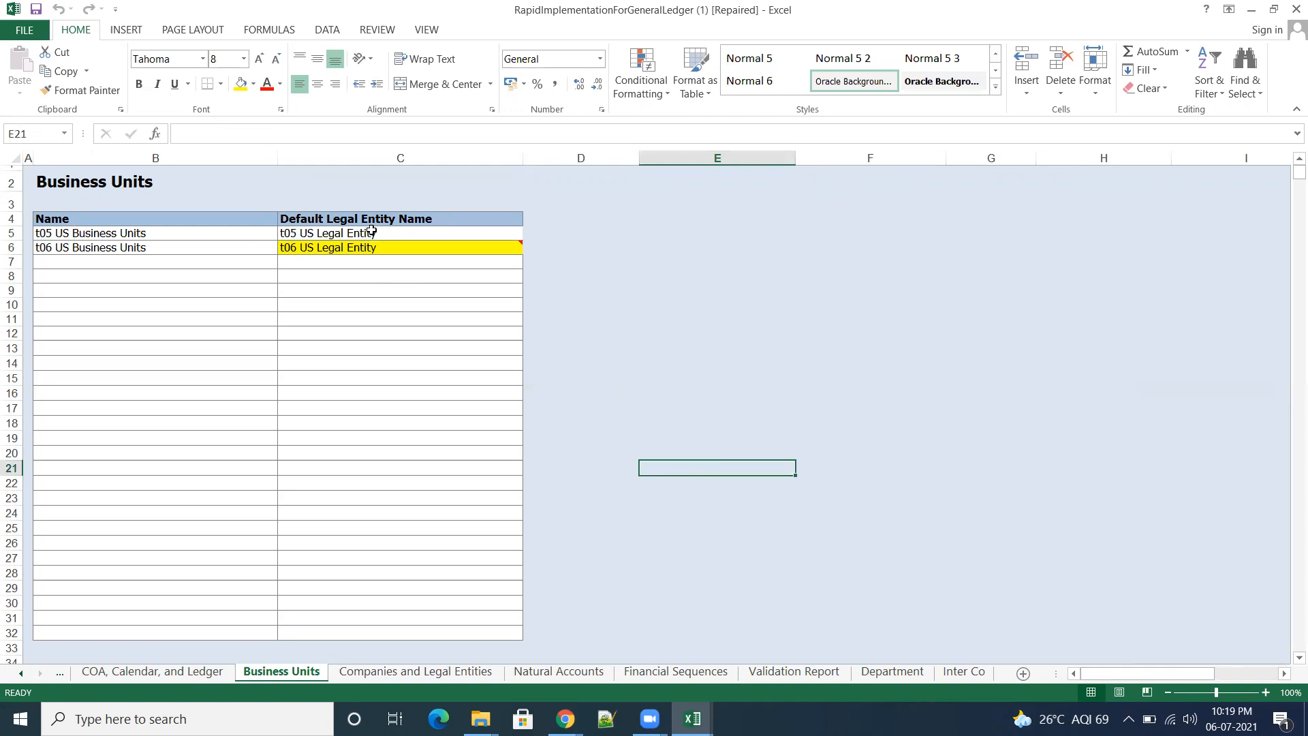
{"action": "left_click", "coordinate": [411, 236]}
{"action": "key", "text": "ctrl+c"}
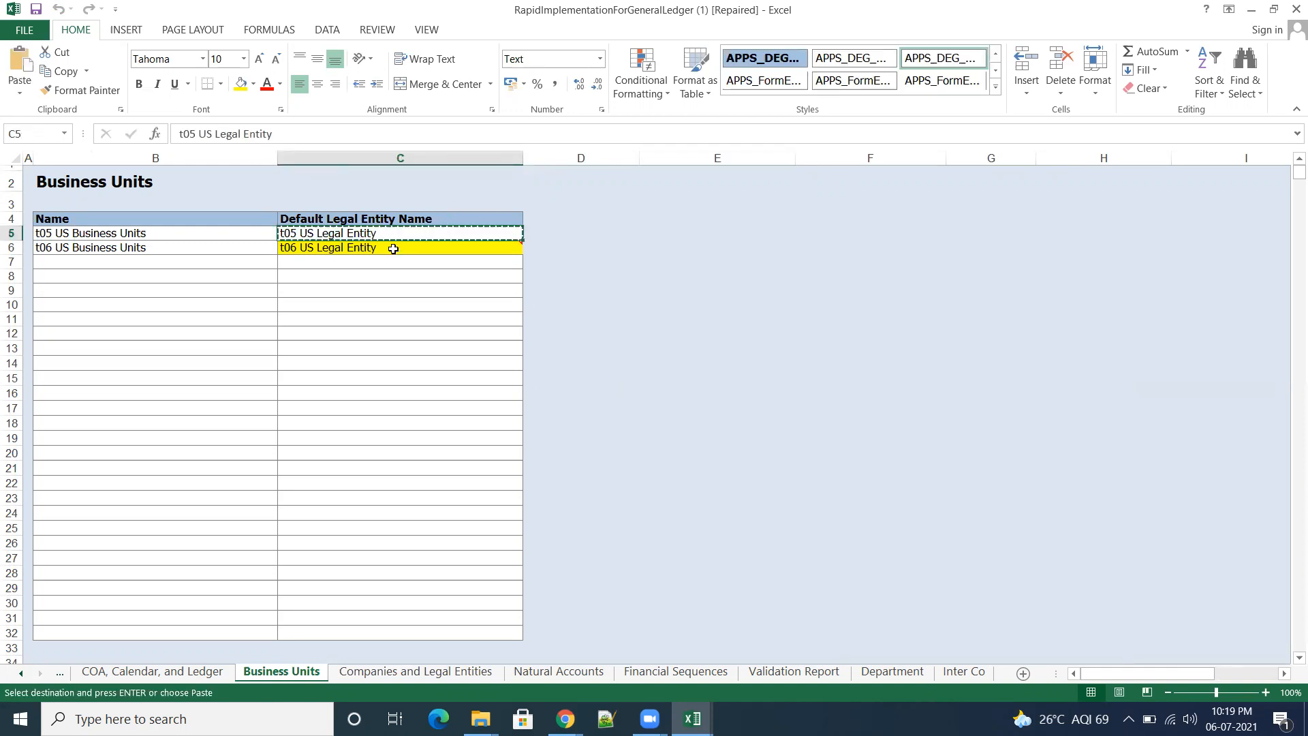
{"action": "left_click", "coordinate": [392, 250]}
{"action": "key", "text": "ctrl+v"}
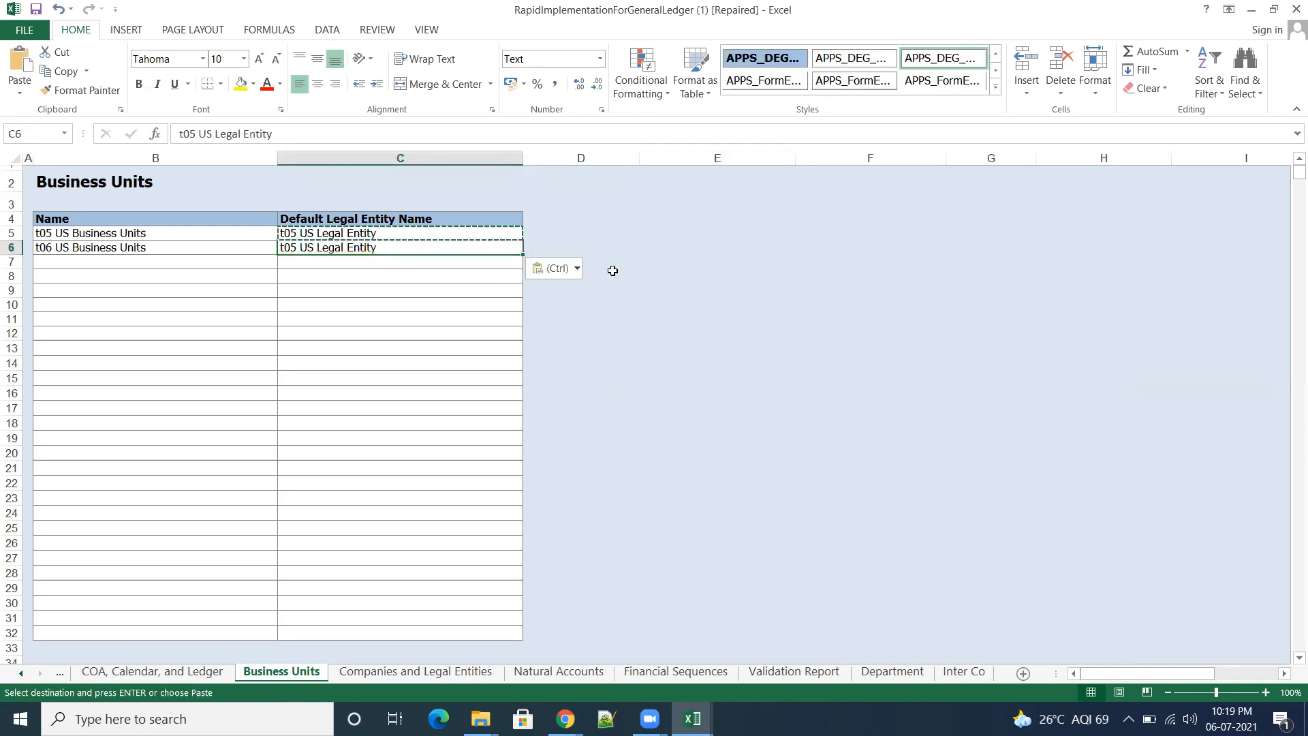
{"action": "key", "text": "Escape"}
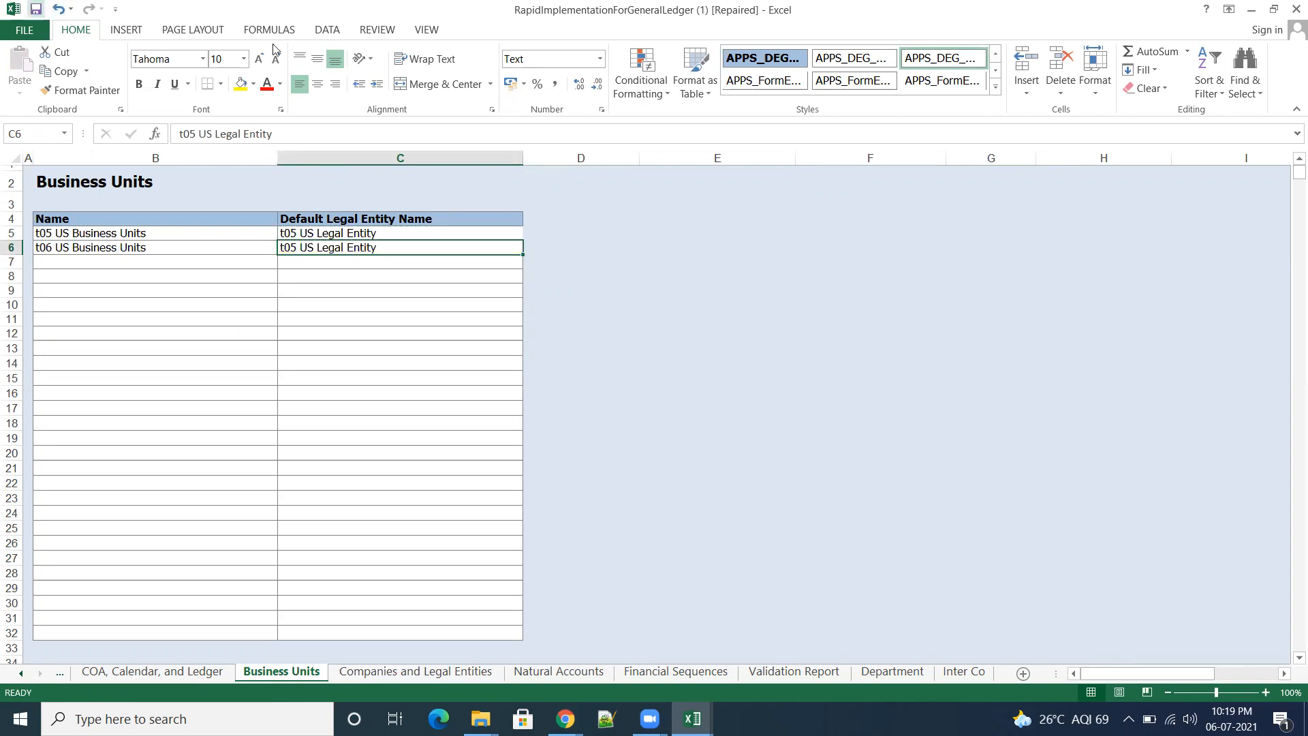
{"action": "key", "text": "ctrl+s"}
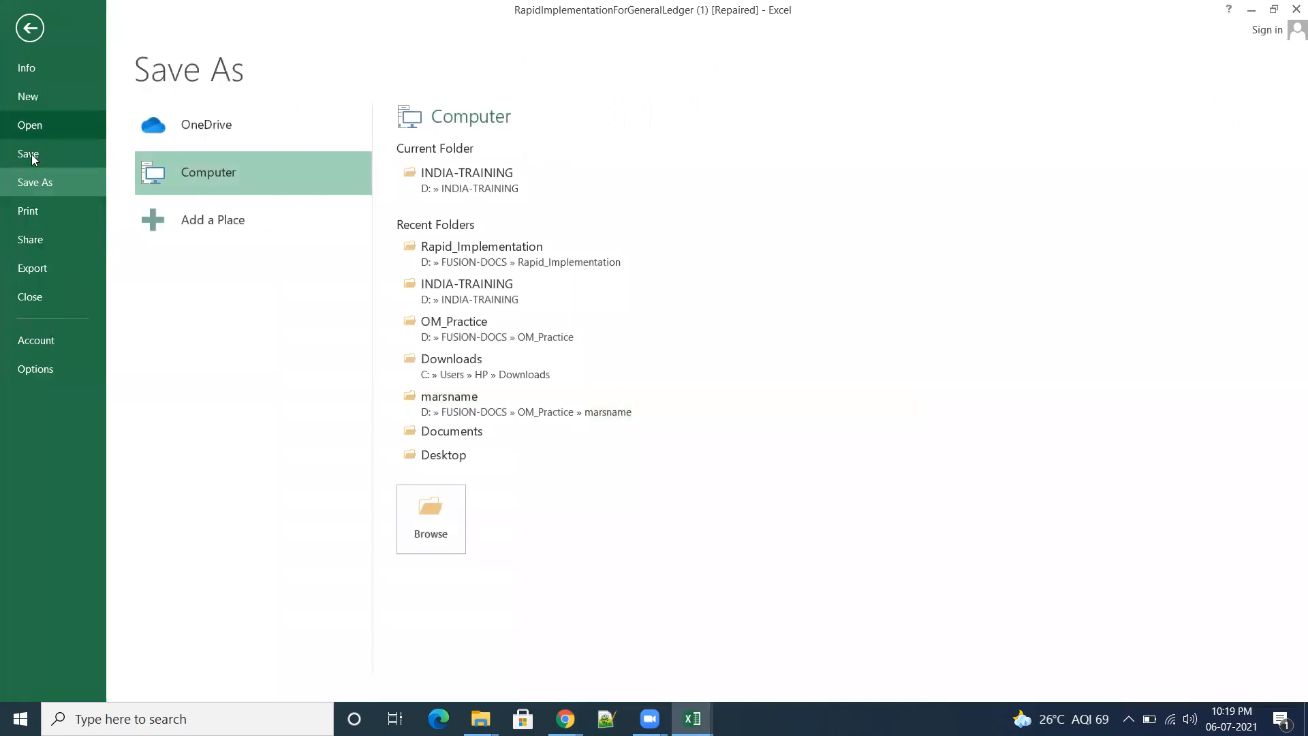
{"action": "left_click", "coordinate": [30, 28]}
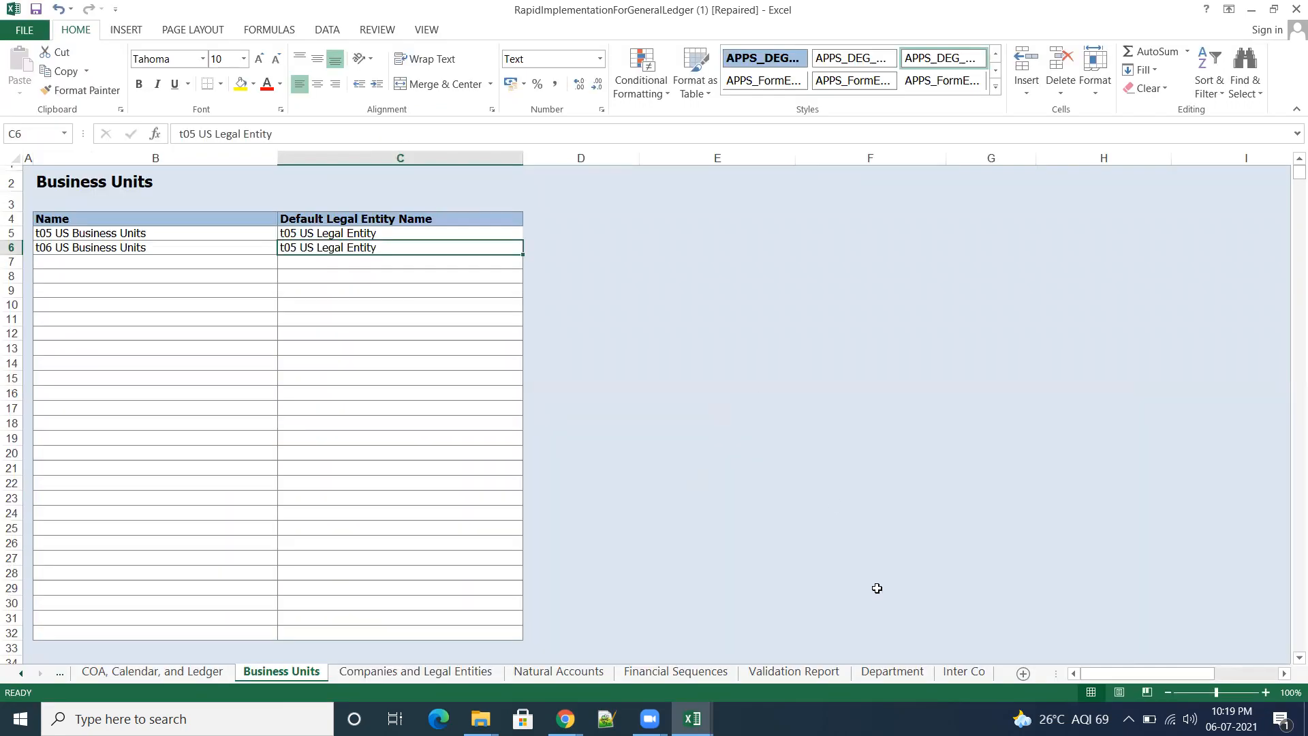
Step: Validate the workbook again with the corrected business unit legal entity and decline the preview of the sample reports
{"action": "left_click", "coordinate": [795, 671]}
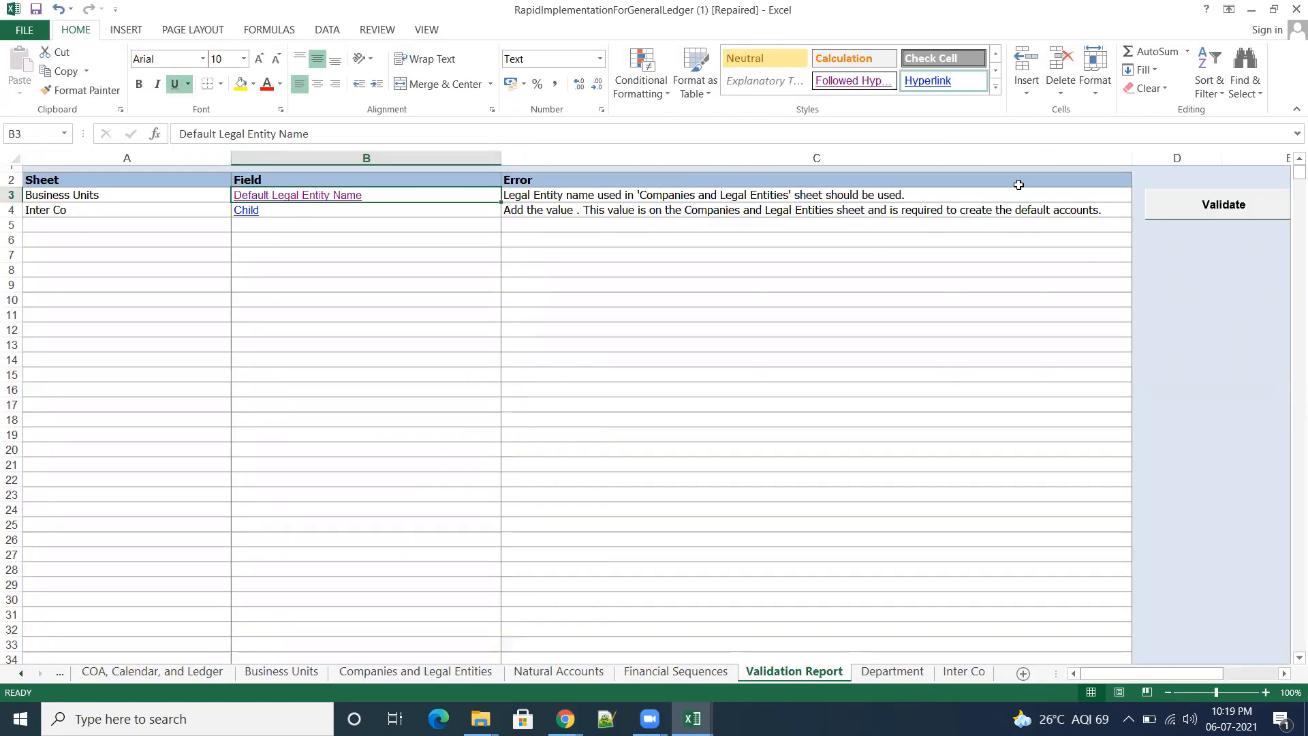
{"action": "left_click", "coordinate": [1226, 202]}
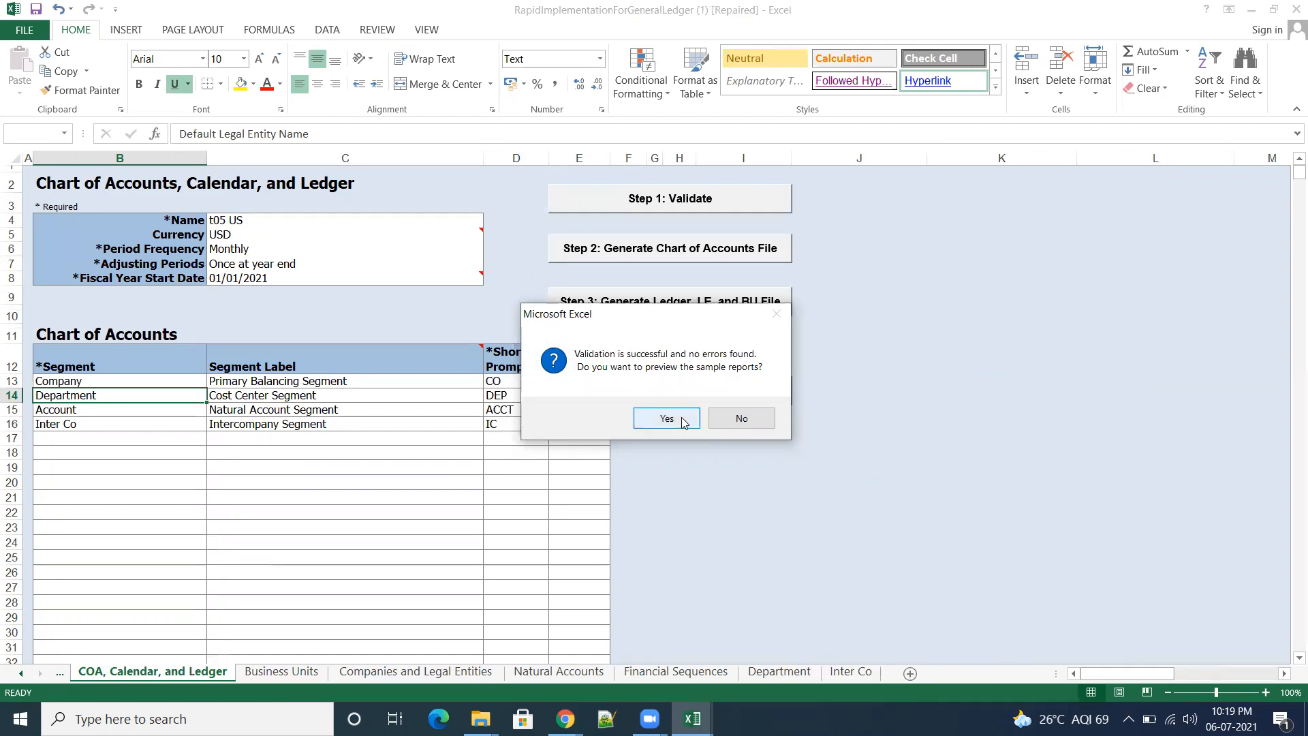
{"action": "left_click", "coordinate": [742, 419]}
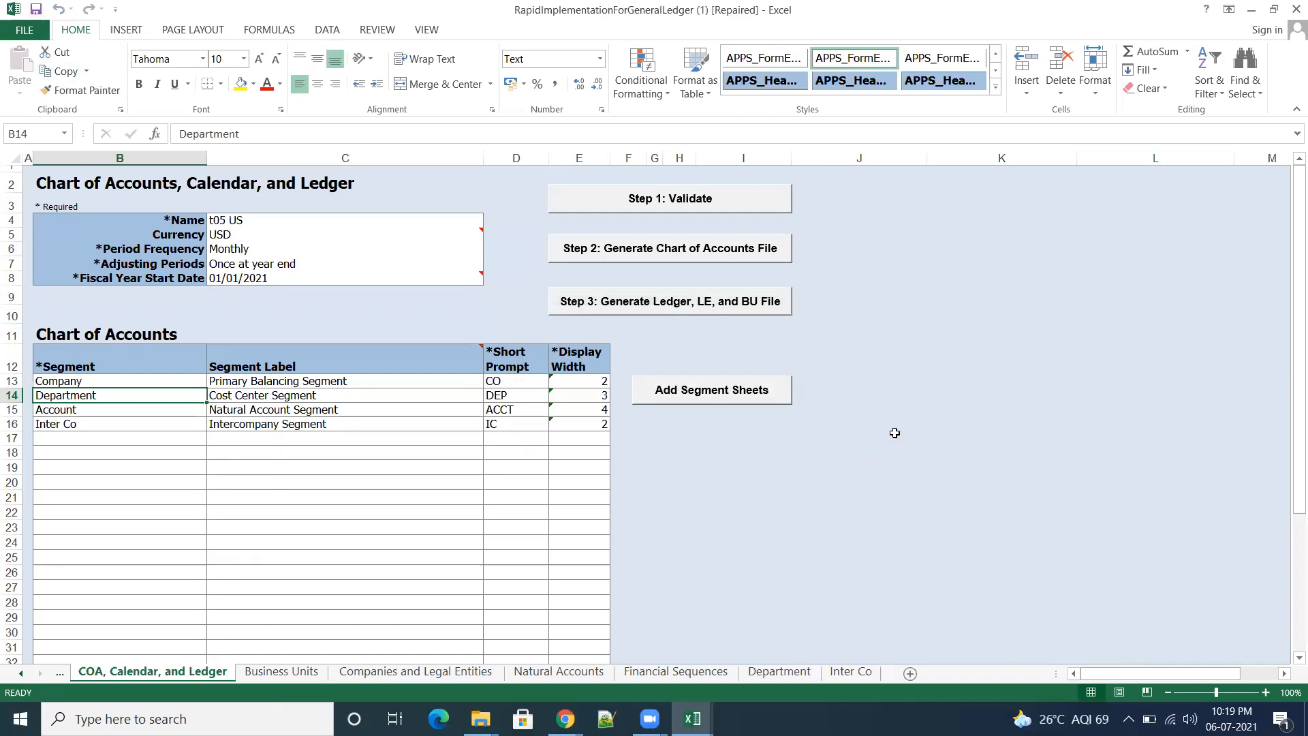
Step: Start generating the Chart of Accounts file and create a folder named Practice in INDIA-TRAINING on Local Disk (D:)
{"action": "left_click", "coordinate": [687, 254]}
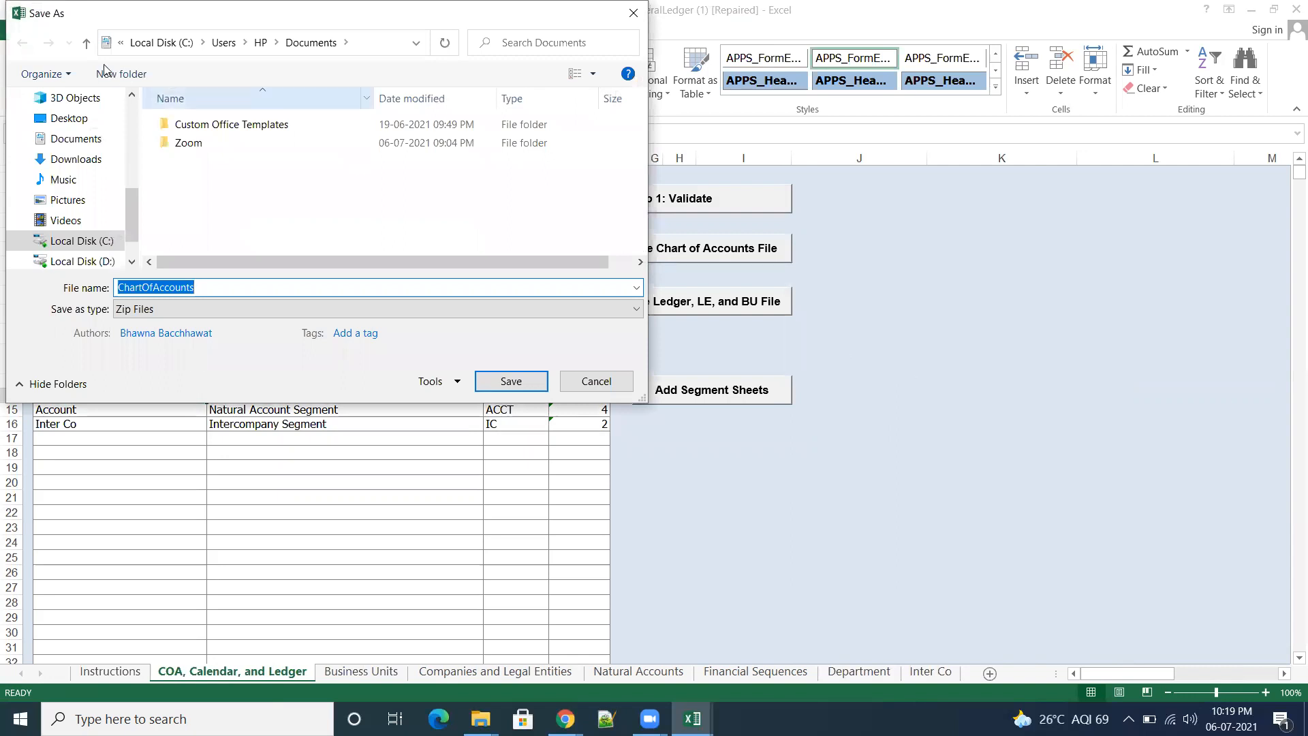
{"action": "left_click", "coordinate": [82, 261]}
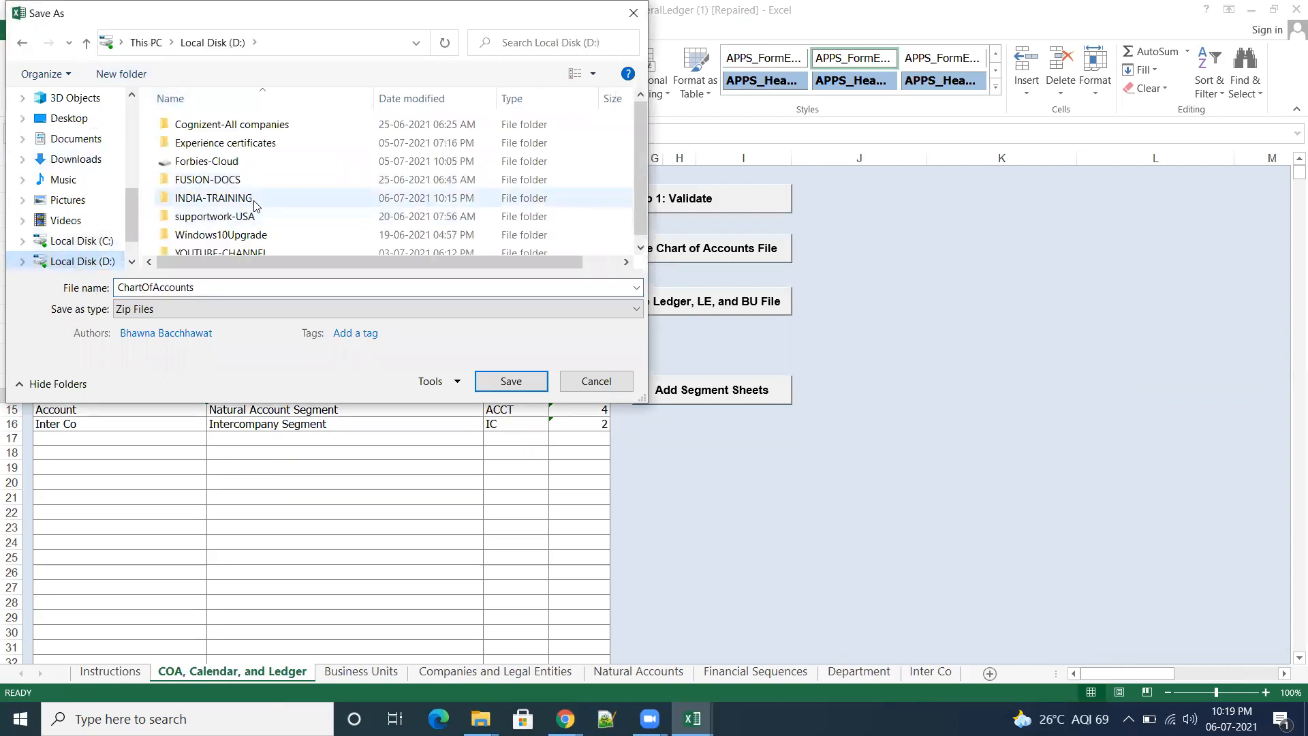
{"action": "double_click", "coordinate": [226, 198]}
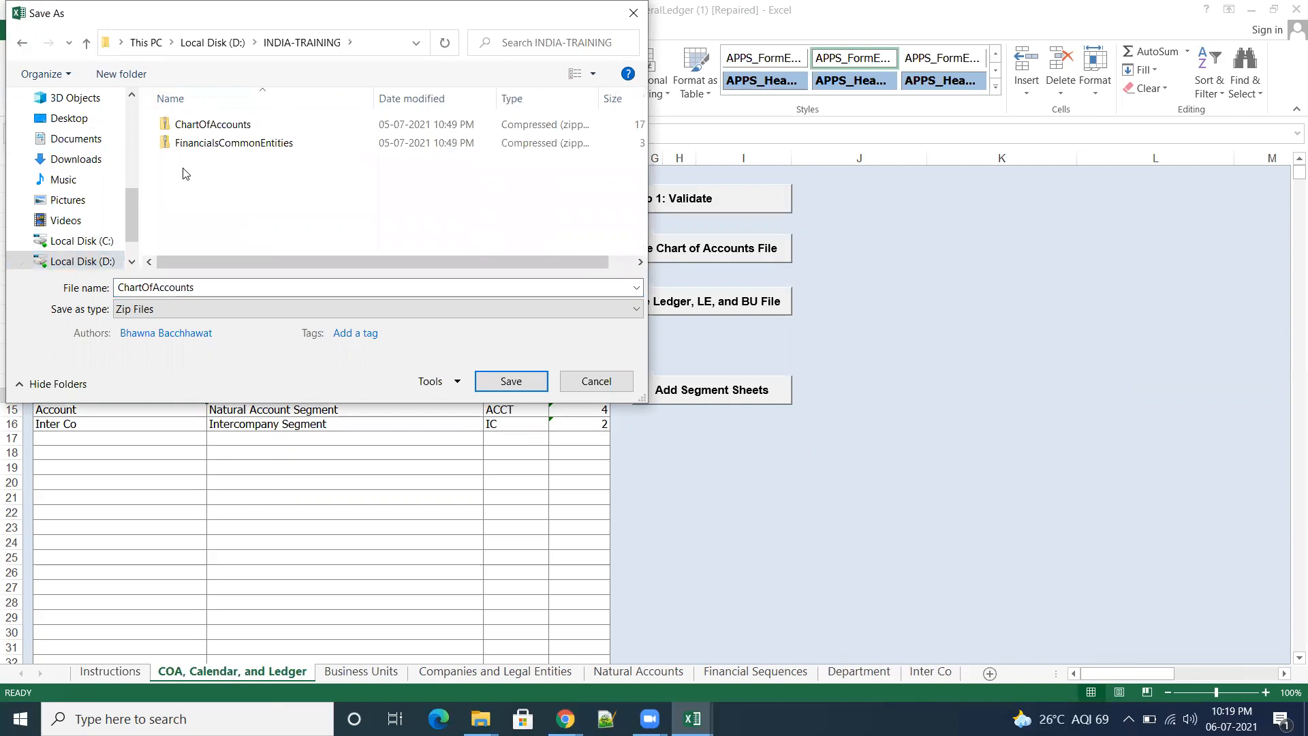
{"action": "right_click", "coordinate": [182, 173]}
{"action": "mouse_move", "coordinate": [247, 359]}
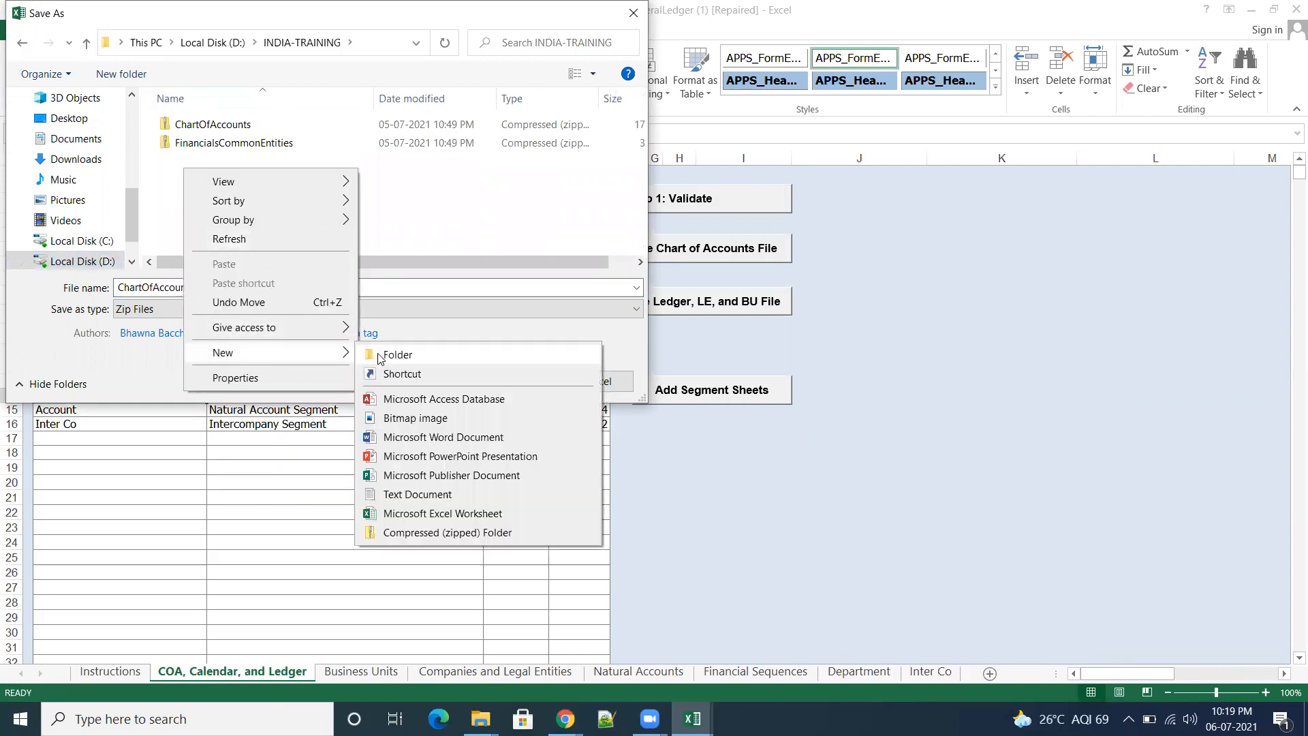
{"action": "left_click", "coordinate": [411, 354]}
{"action": "left_click", "coordinate": [366, 217]}
{"action": "left_click", "coordinate": [194, 130]}
{"action": "right_click", "coordinate": [195, 129]}
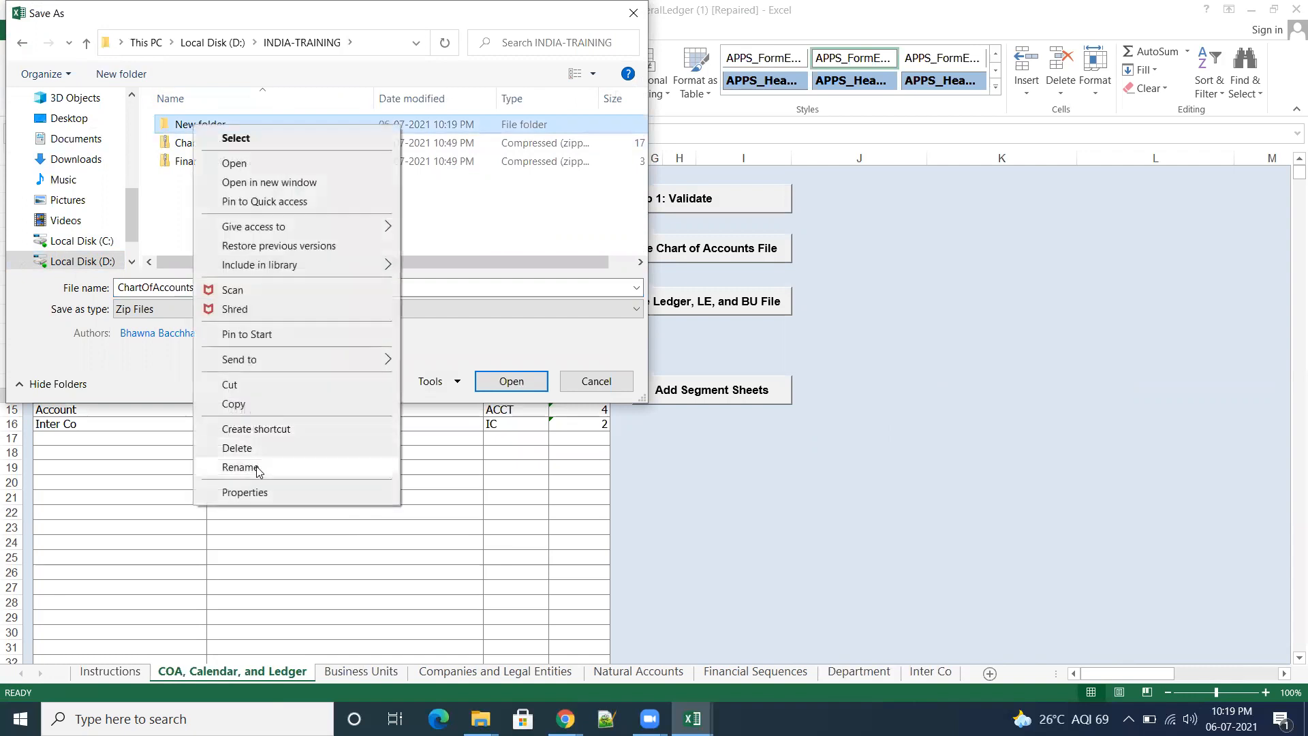
{"action": "left_click", "coordinate": [261, 471]}
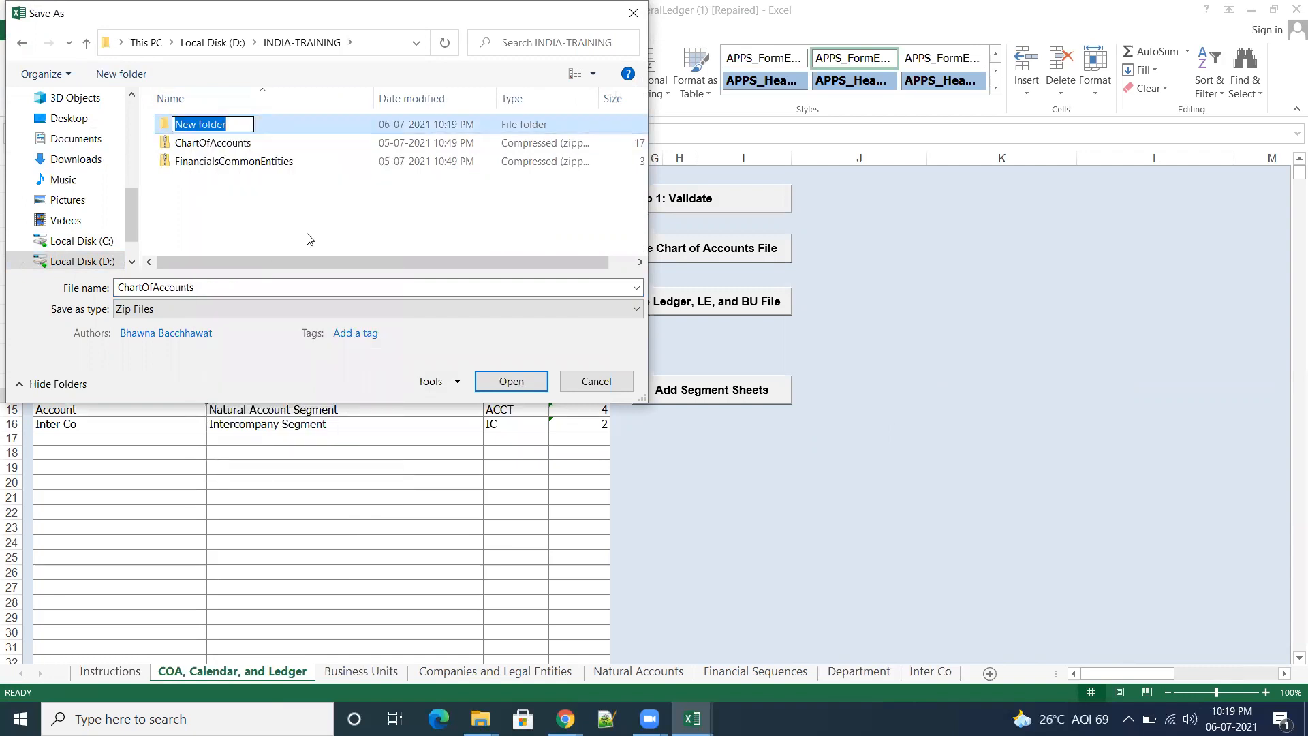
{"action": "type", "text": "Practice"}
{"action": "key", "text": "Return"}
Step: Save the ChartOfAccounts zip in the Practice folder, and generate the Ledger, LE, and BU file there as FinancialsCommonEntities
{"action": "left_click", "coordinate": [211, 128]}
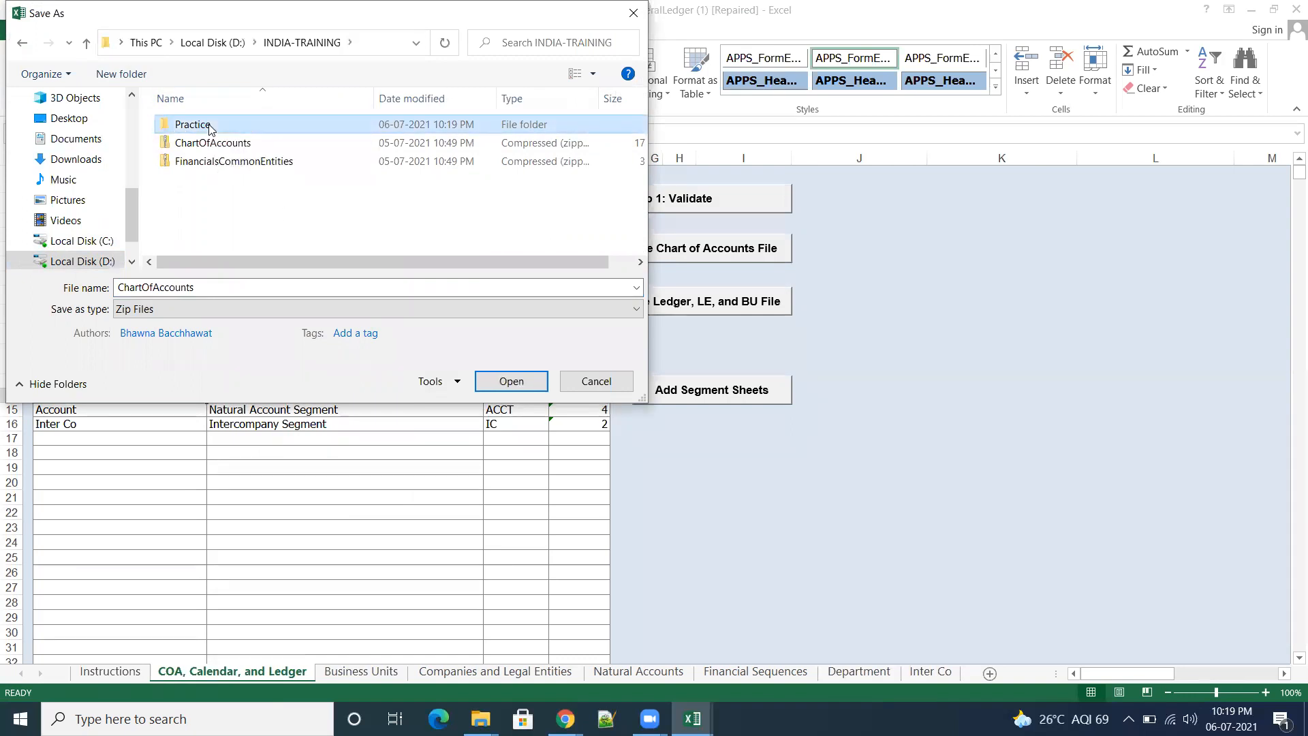
{"action": "double_click", "coordinate": [211, 126]}
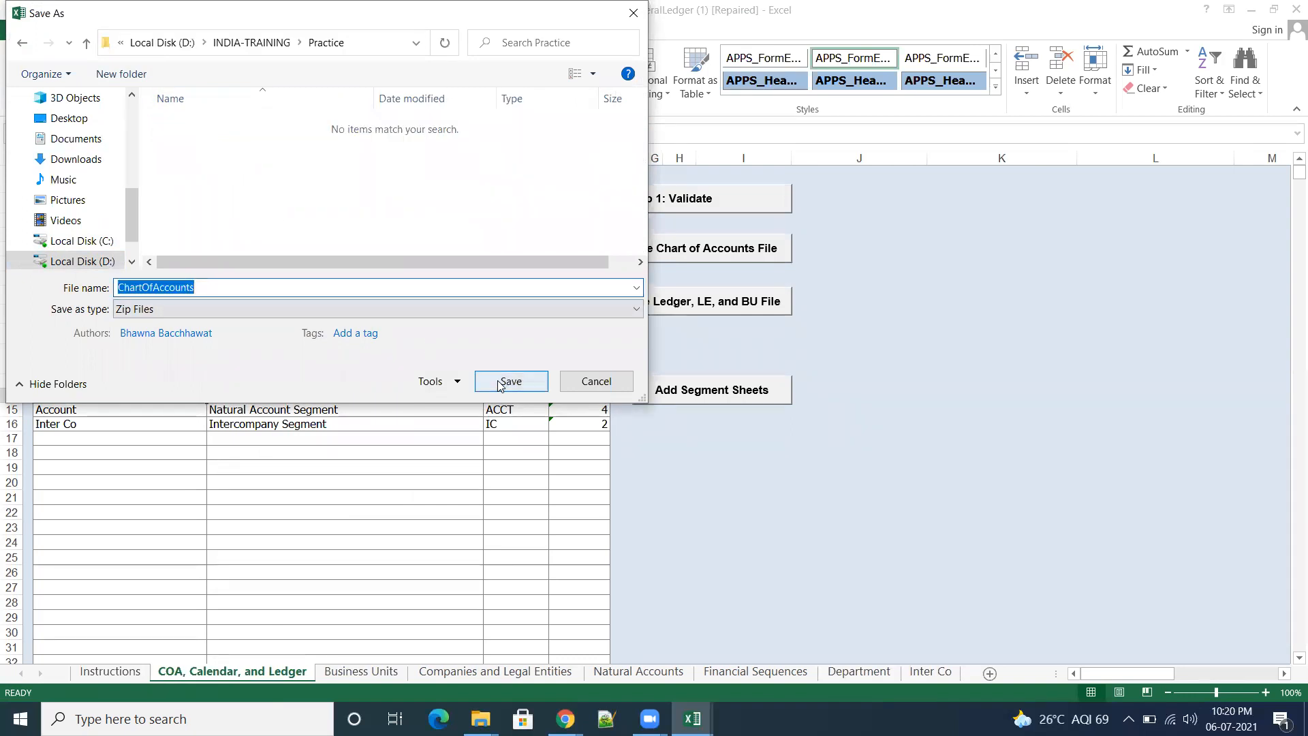
{"action": "left_click", "coordinate": [501, 383]}
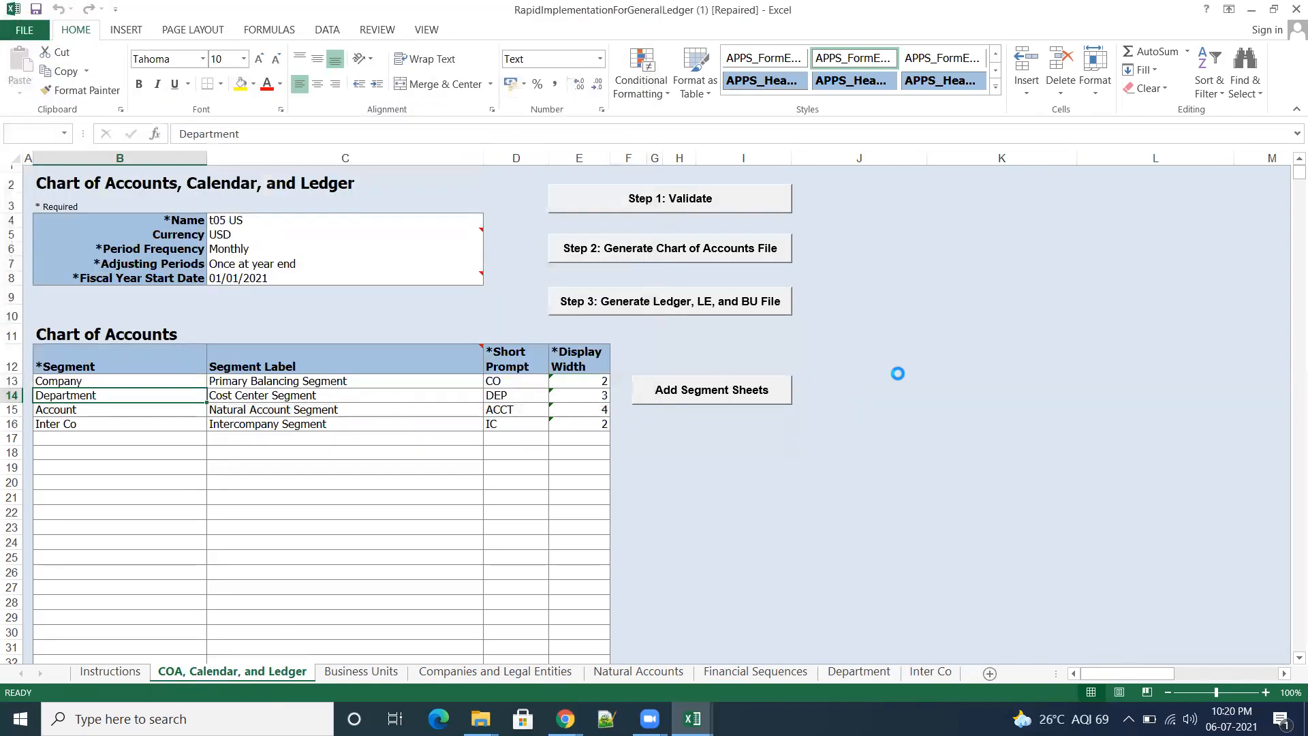
{"action": "left_click", "coordinate": [645, 302]}
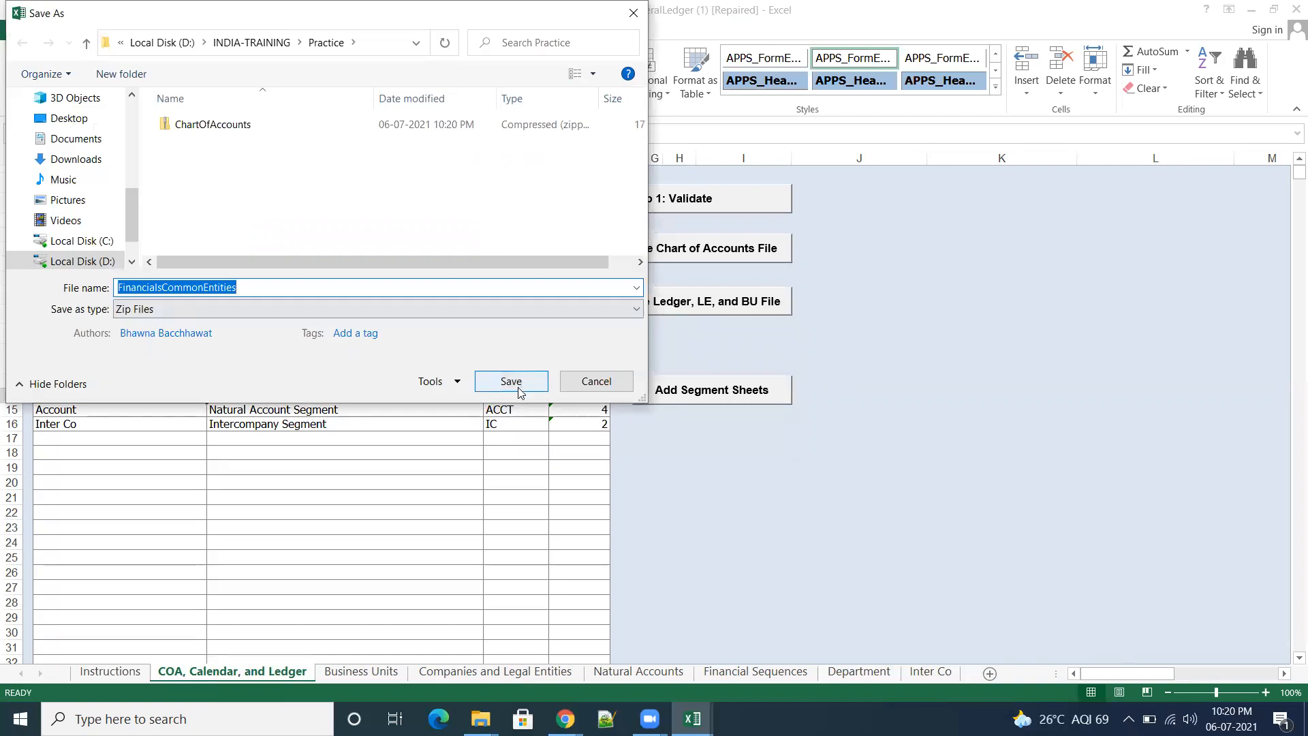
{"action": "left_click", "coordinate": [510, 382]}
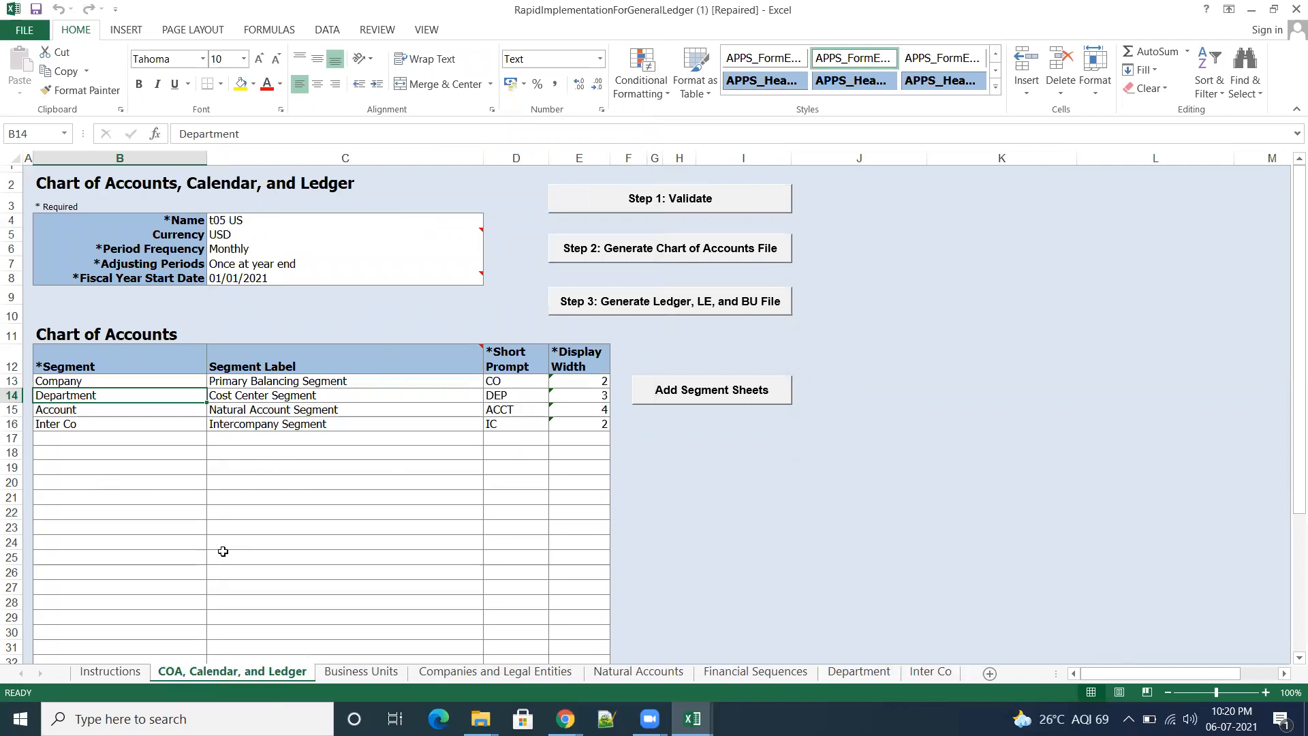
Step: Close both open RapidImplementationForGeneralLedger workbooks without saving their changes
{"action": "left_click", "coordinate": [1291, 7]}
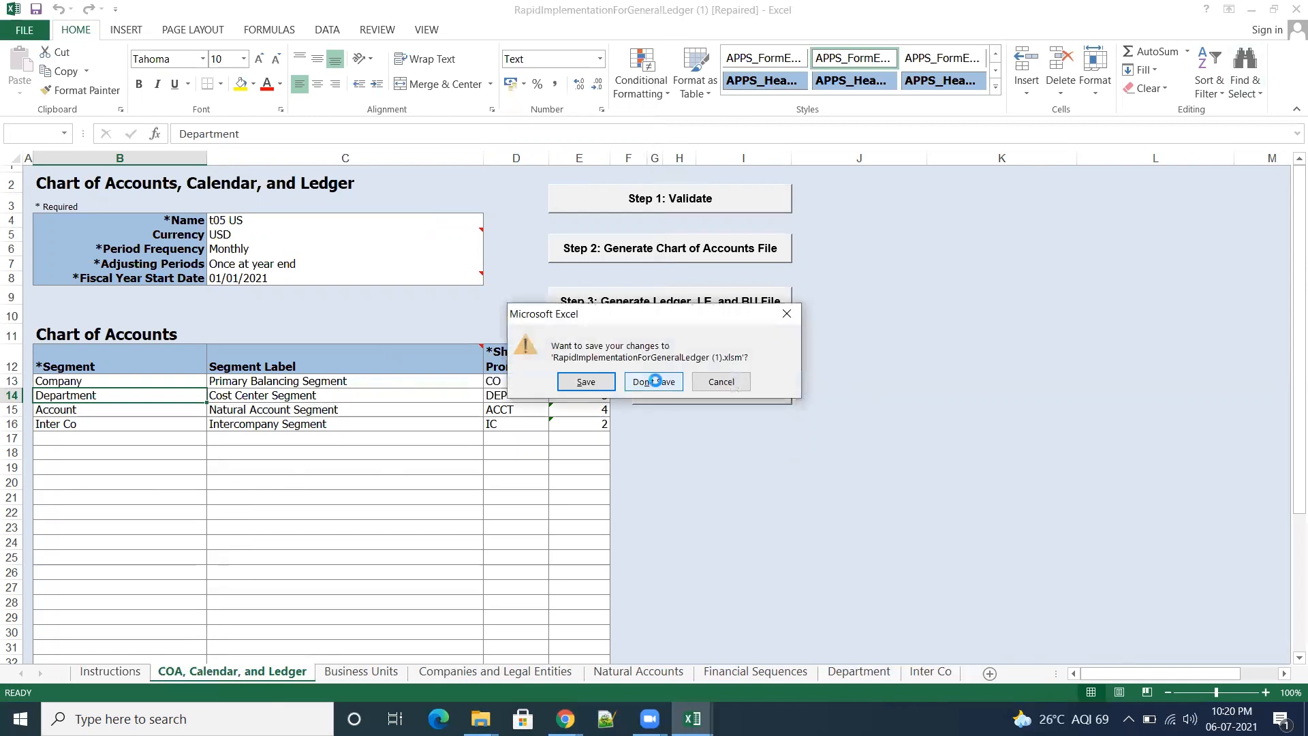
{"action": "left_click", "coordinate": [652, 382]}
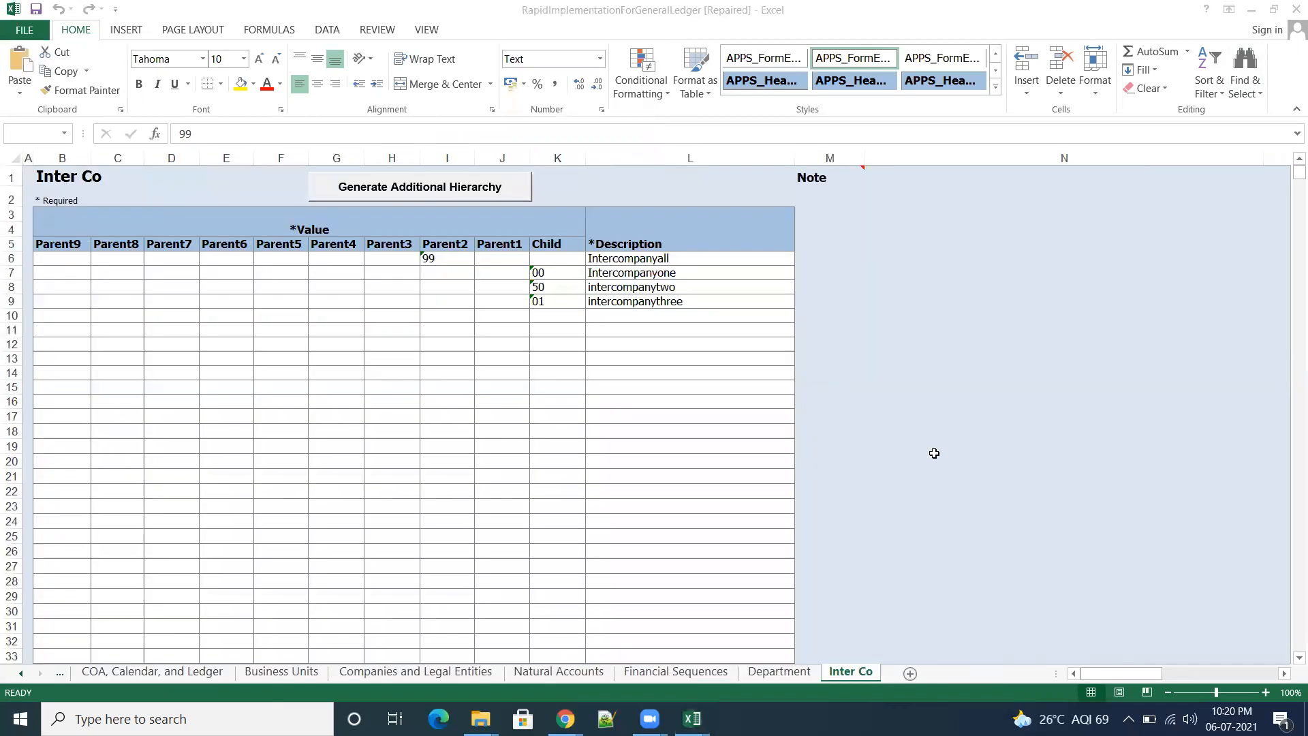
{"action": "left_click", "coordinate": [1290, 9]}
{"action": "left_click", "coordinate": [652, 380]}
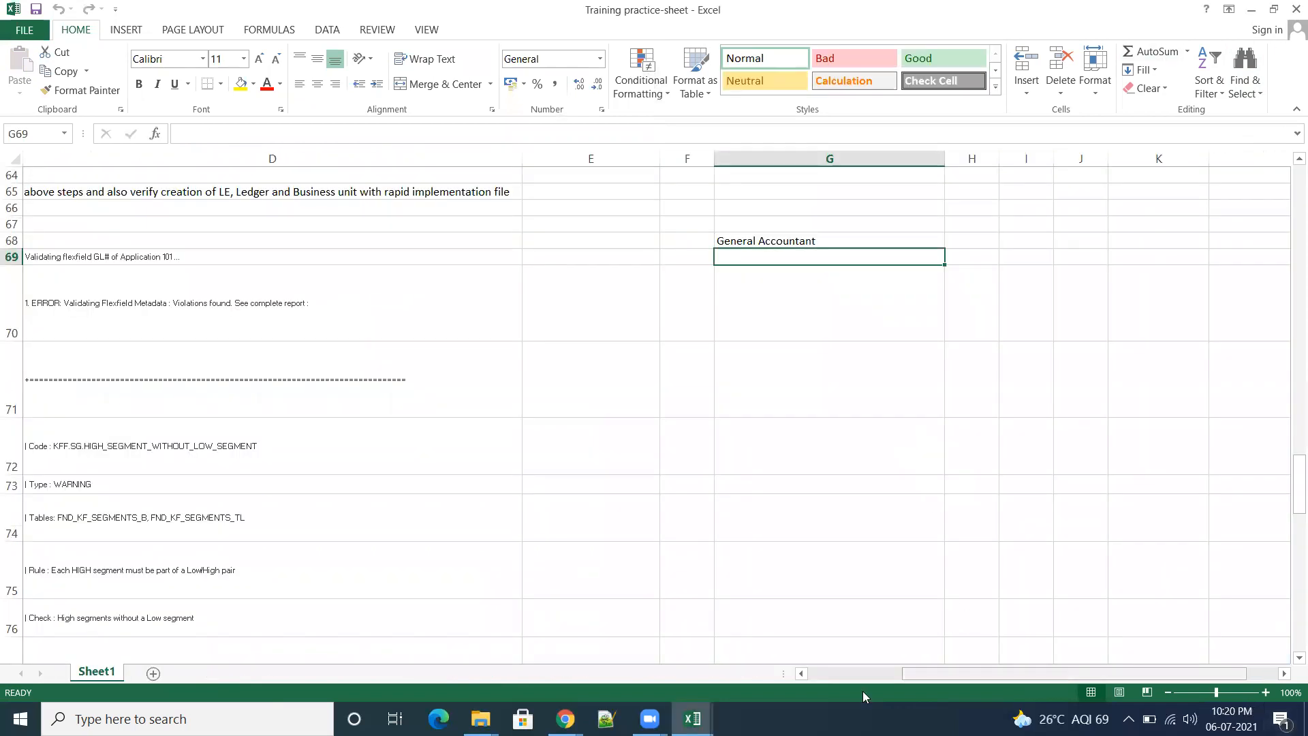
Step: Switch to the Chrome window with the downloads and show the Assign Legal Entities page for ABC_Primary Ledger
{"action": "mouse_move", "coordinate": [565, 719]}
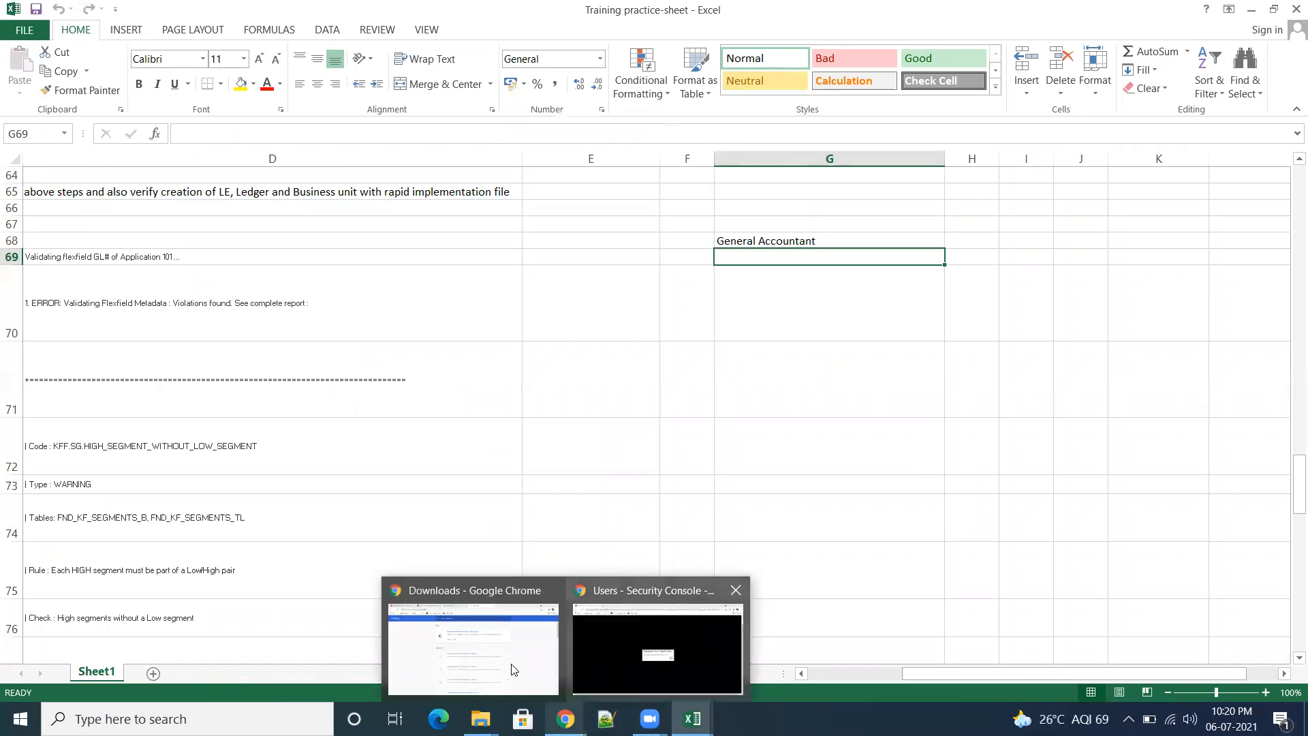
{"action": "left_click", "coordinate": [451, 660]}
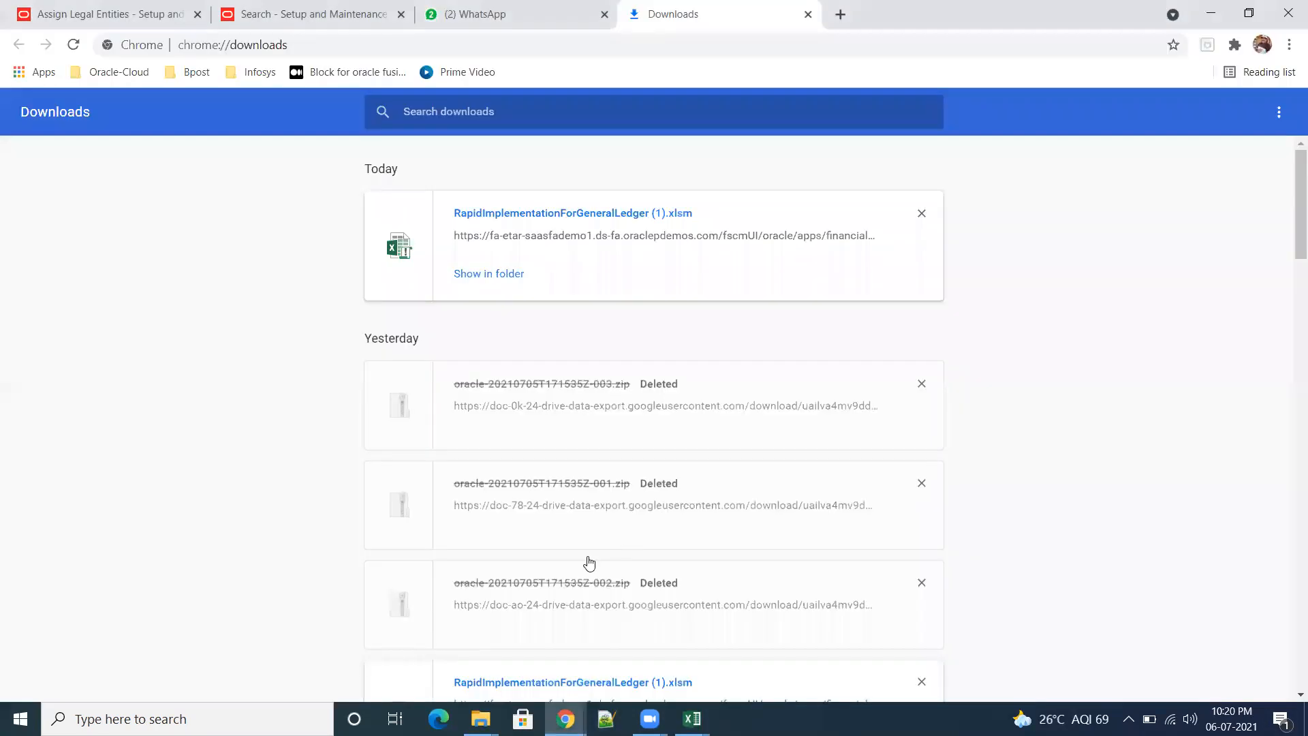
{"action": "left_click", "coordinate": [125, 17]}
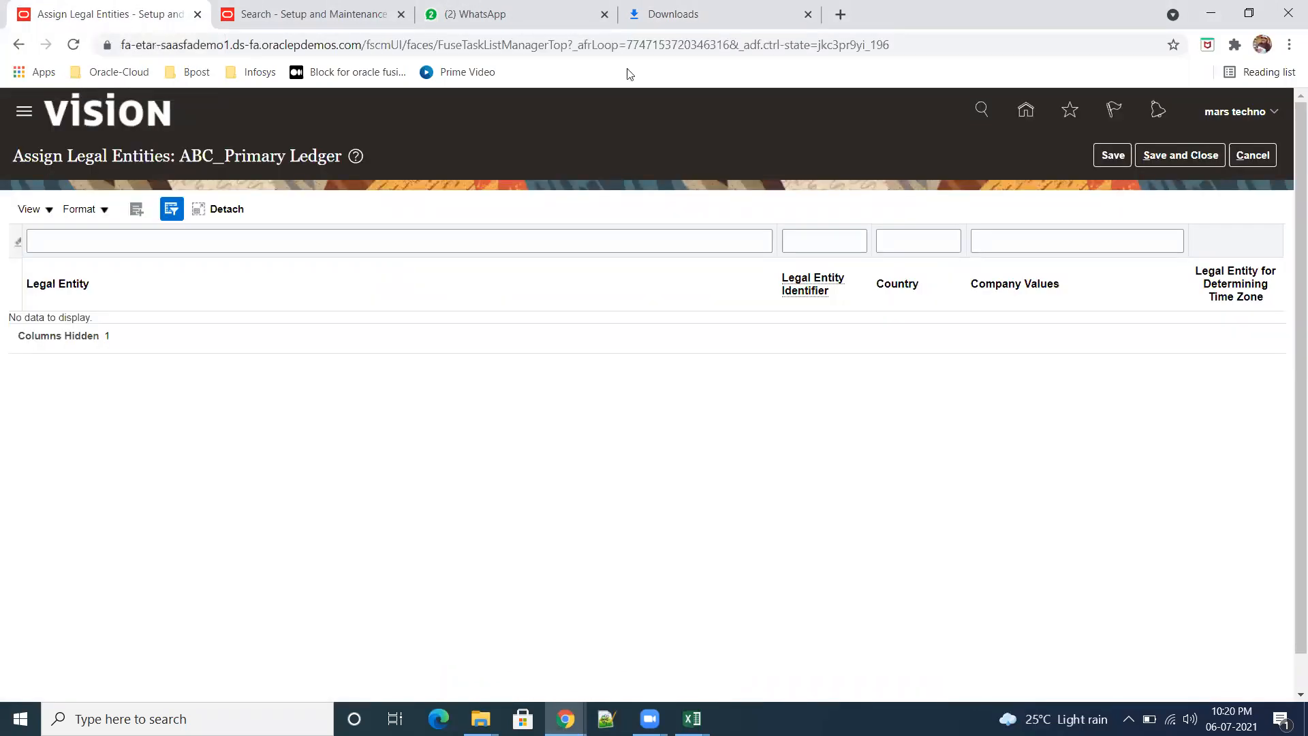
Step: Leave the Assign Legal Entities page without saving and open the Setup and Maintenance task search page
{"action": "left_click", "coordinate": [1254, 157]}
{"action": "left_click", "coordinate": [803, 160]}
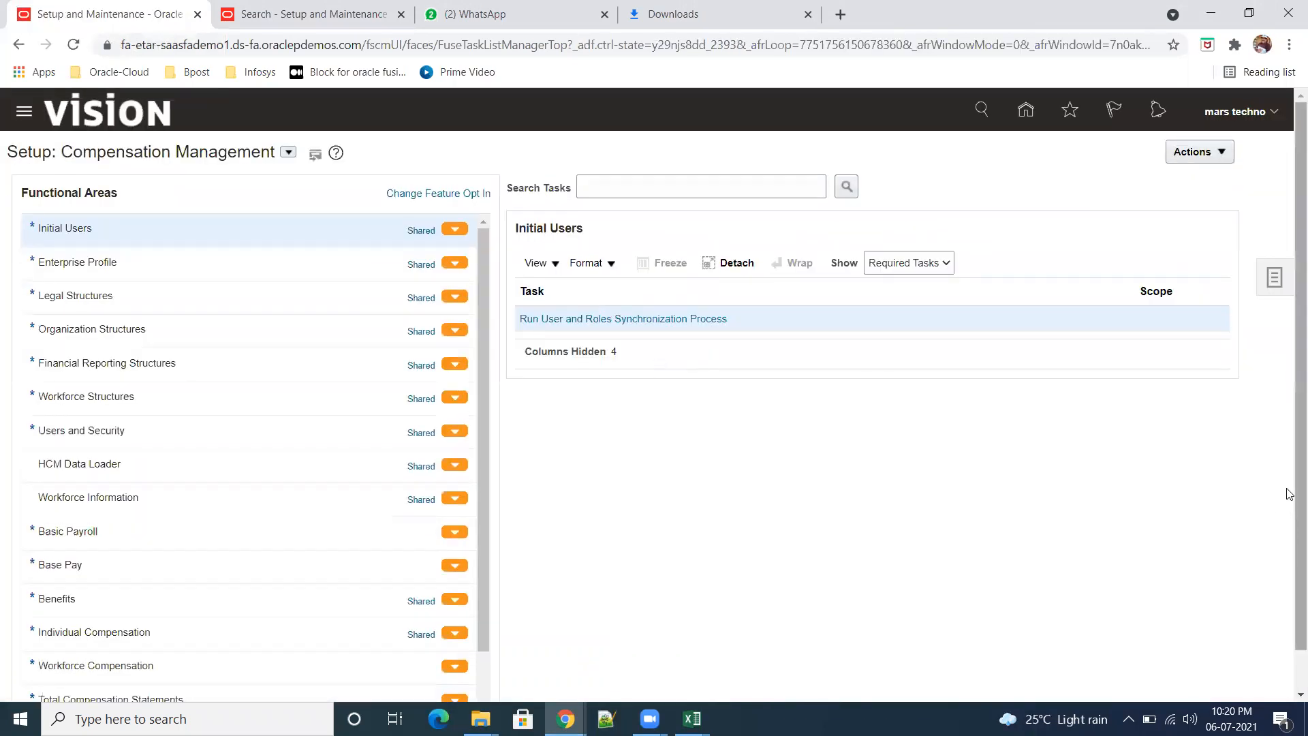
{"action": "left_click", "coordinate": [1286, 279]}
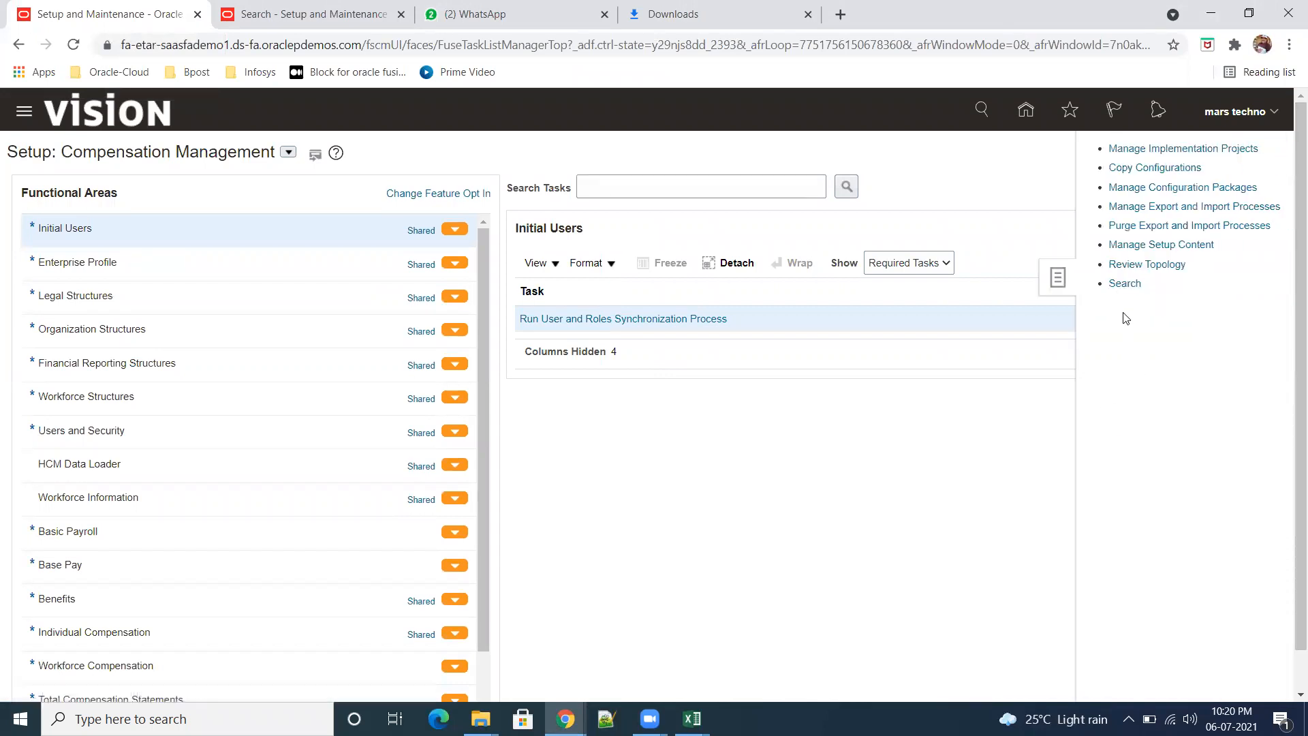
{"action": "left_click", "coordinate": [1124, 284]}
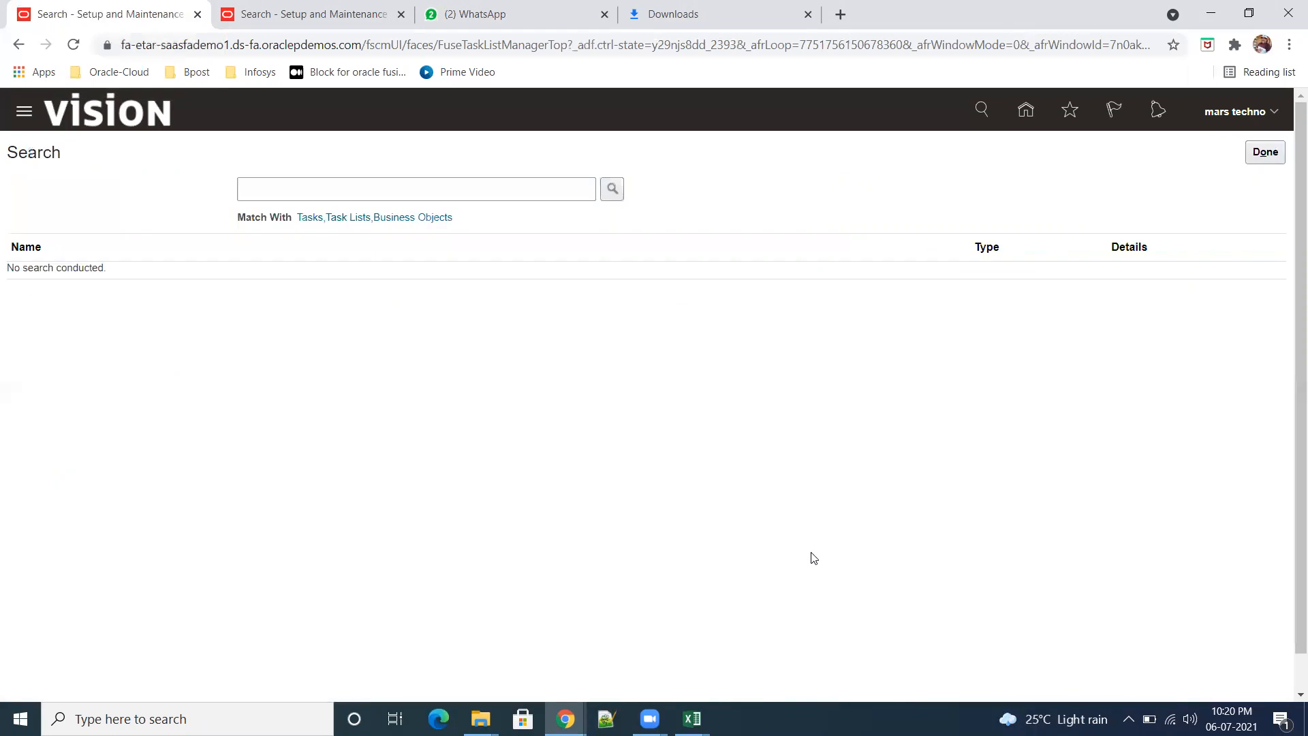
Step: Switch to the Fusion OM Worksheet in Excel, copy the task name Upload Chart Of Accounts from cell D5, and minimize the workbook
{"action": "mouse_move", "coordinate": [693, 719]}
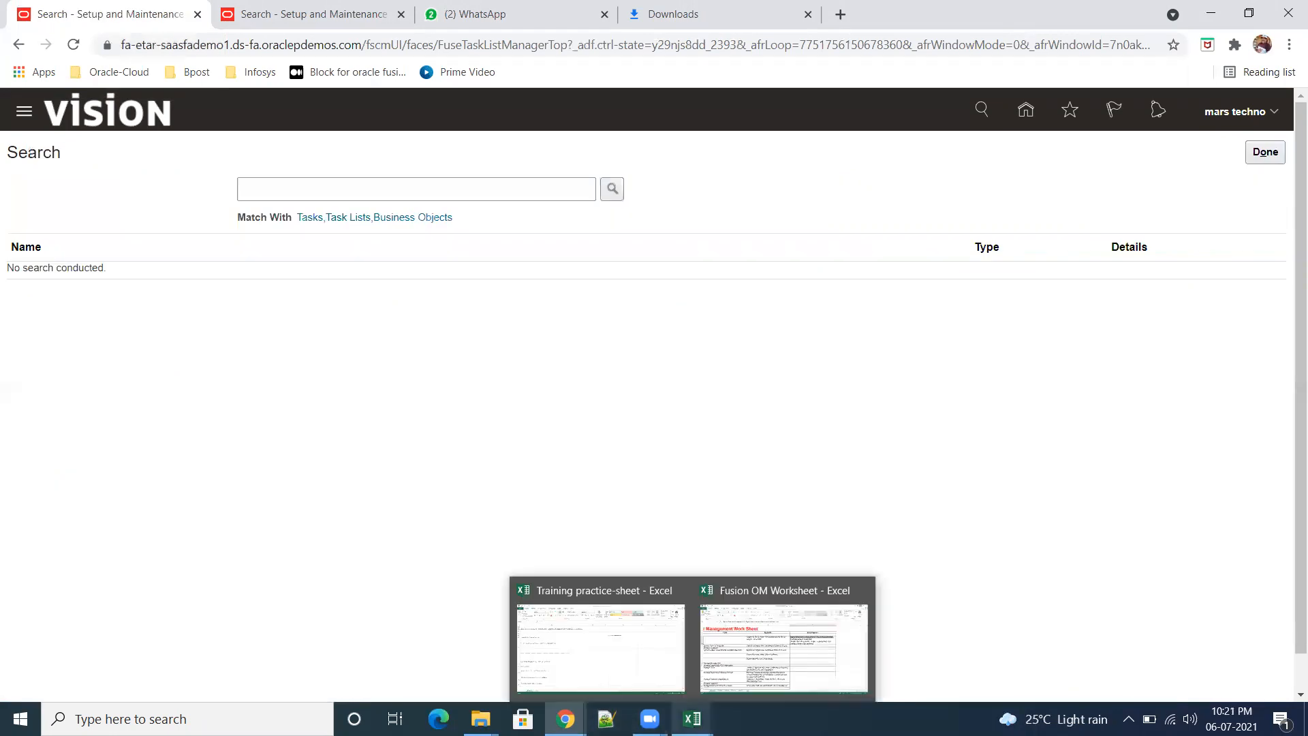
{"action": "left_click", "coordinate": [750, 627]}
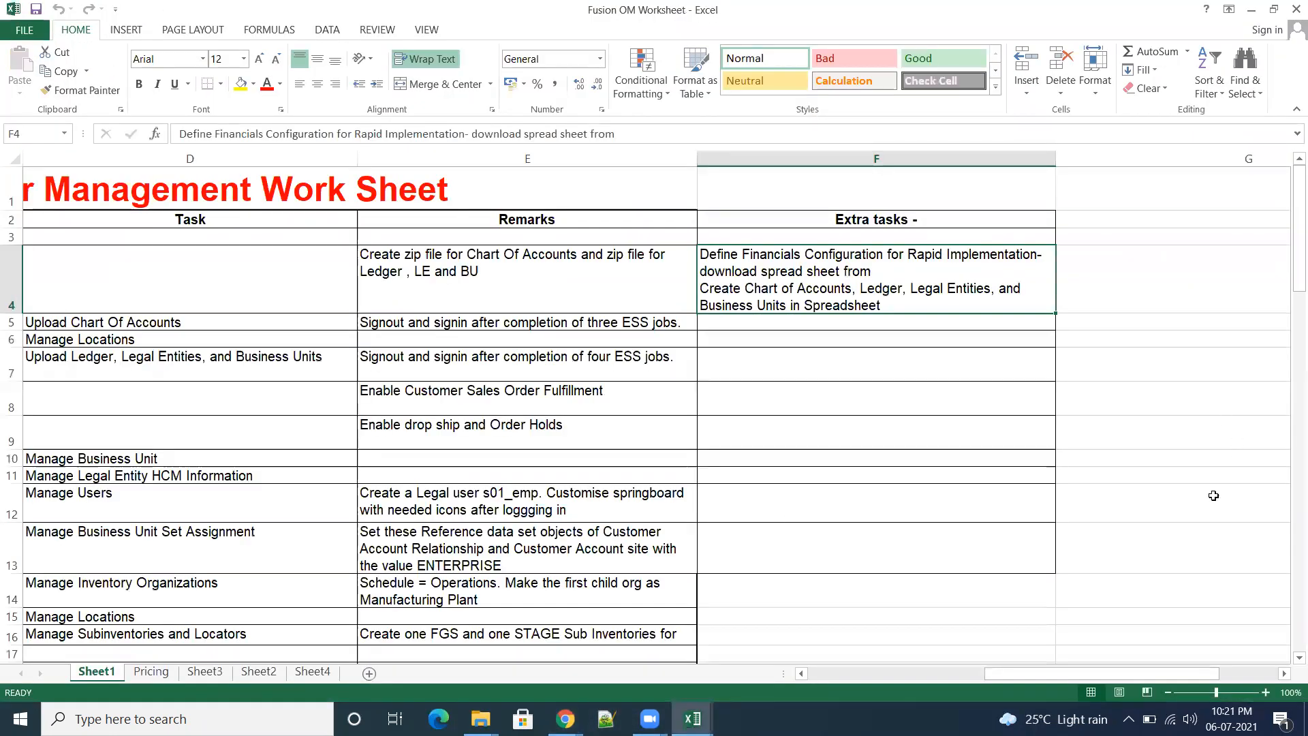
{"action": "left_click", "coordinate": [1194, 554]}
{"action": "left_click_drag", "start_coordinate": [1024, 681], "coordinate": [859, 678]}
{"action": "left_click", "coordinate": [667, 325]}
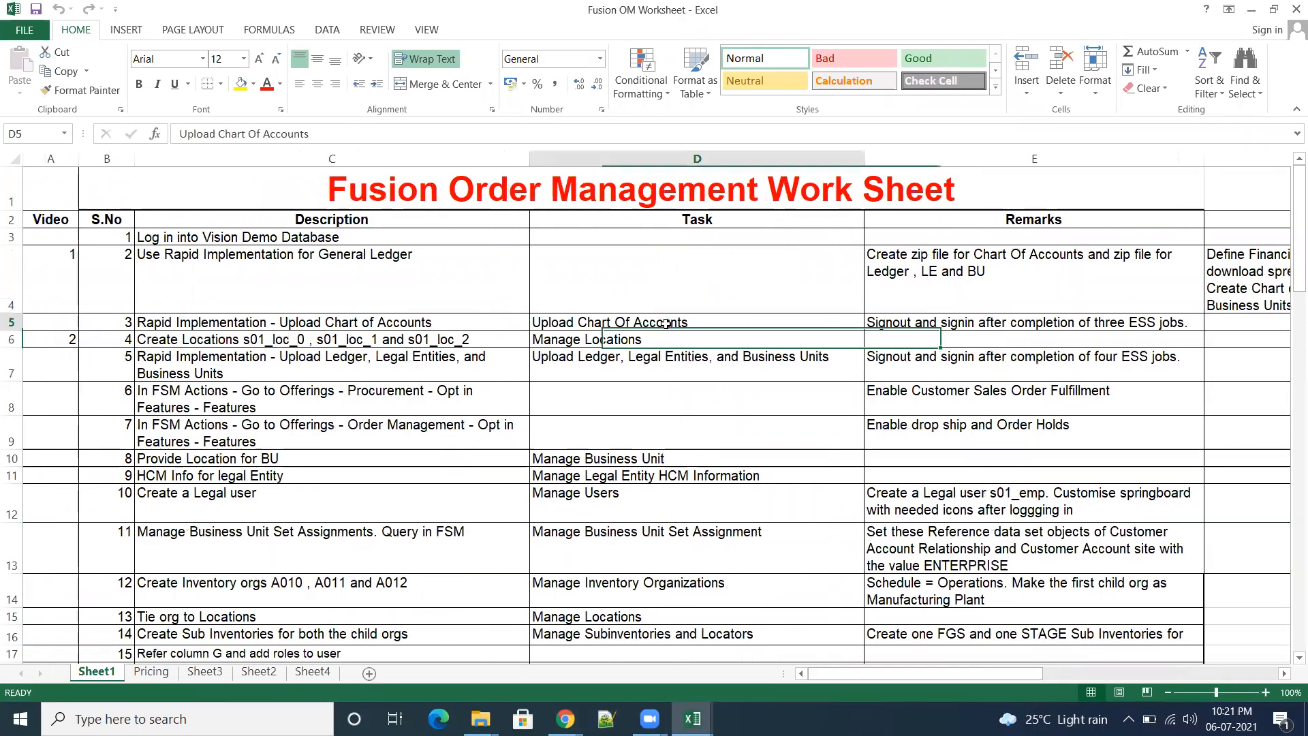
{"action": "left_click_drag", "start_coordinate": [310, 134], "coordinate": [179, 136]}
{"action": "key", "text": "ctrl+c"}
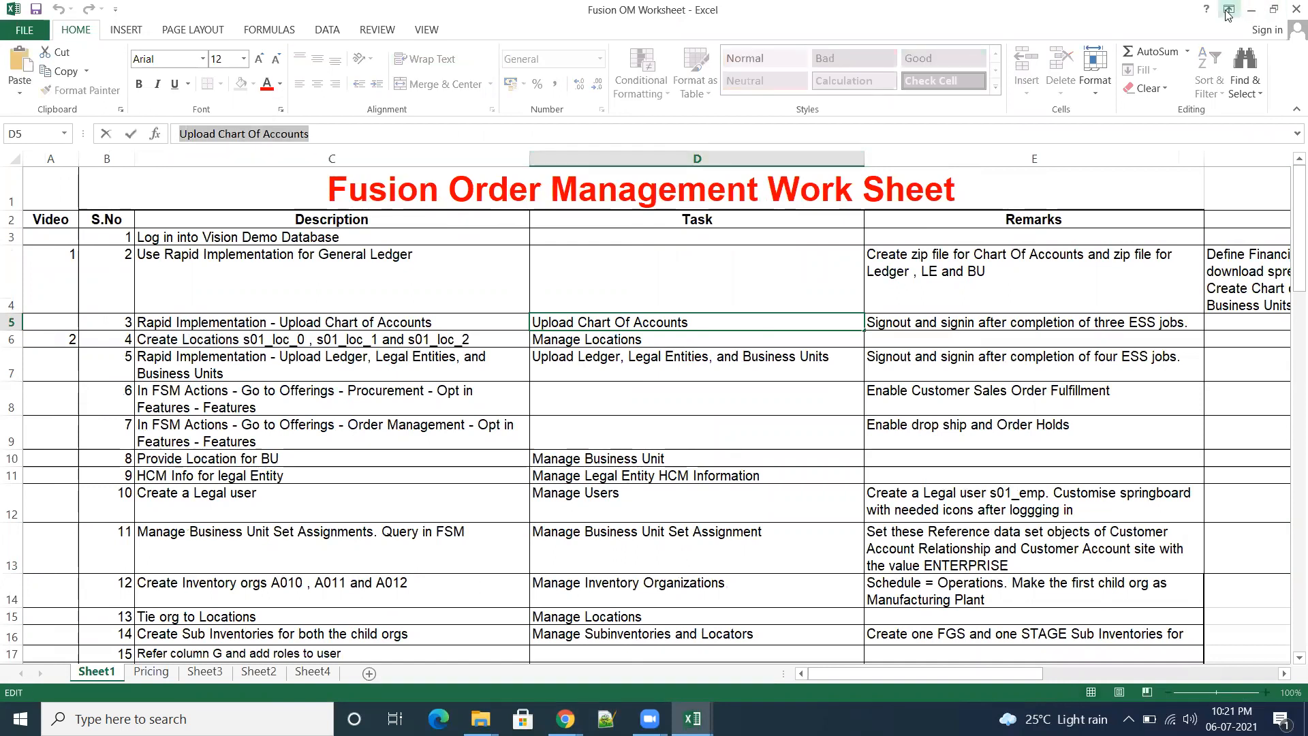
{"action": "left_click", "coordinate": [1252, 9]}
Step: Search the setup tasks for Upload Chart Of Accounts and open the matching task
{"action": "left_click", "coordinate": [331, 190]}
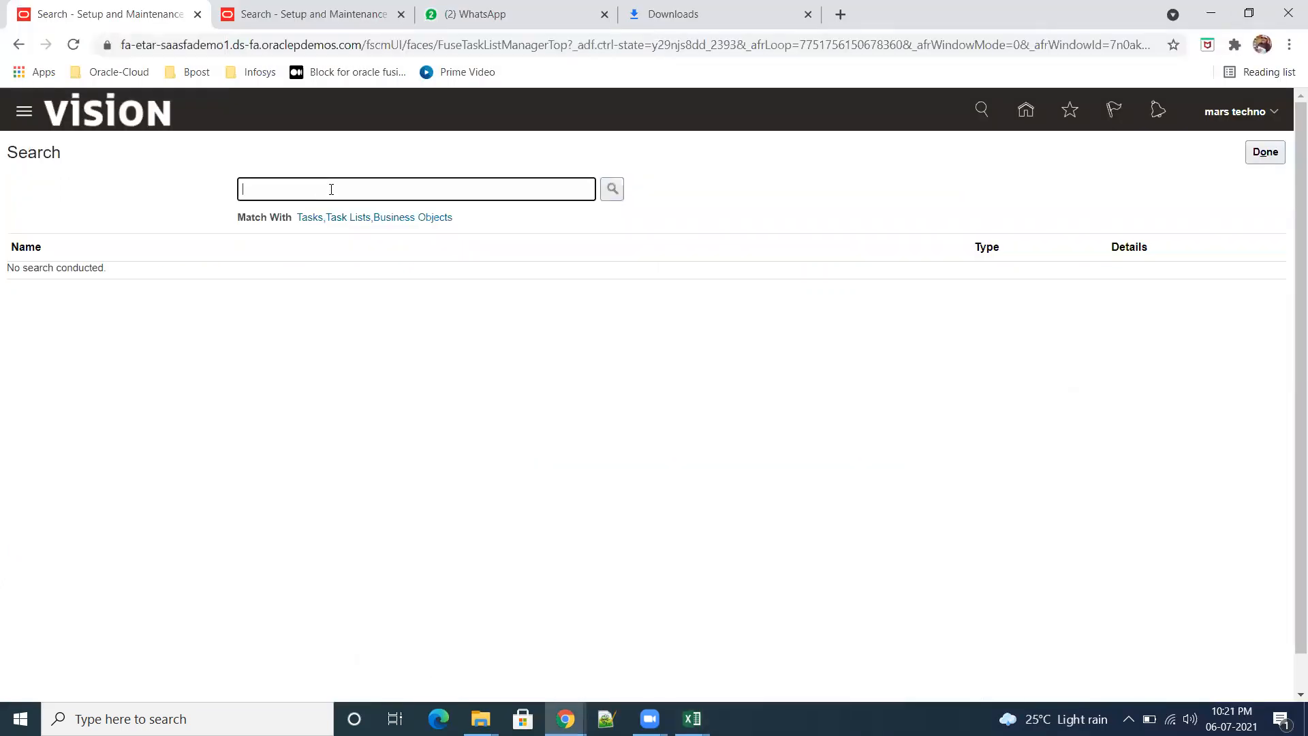
{"action": "key", "text": "ctrl+v"}
{"action": "left_click", "coordinate": [613, 188]}
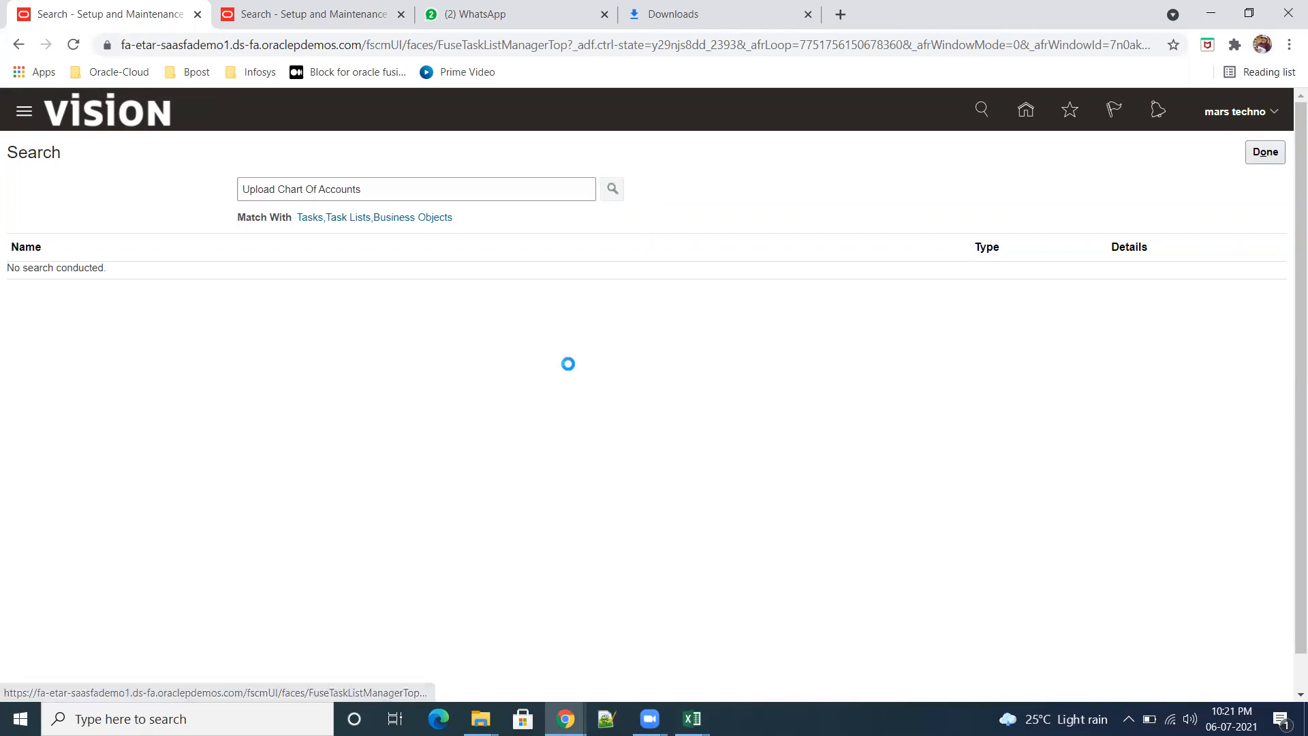
{"action": "left_click", "coordinate": [75, 279]}
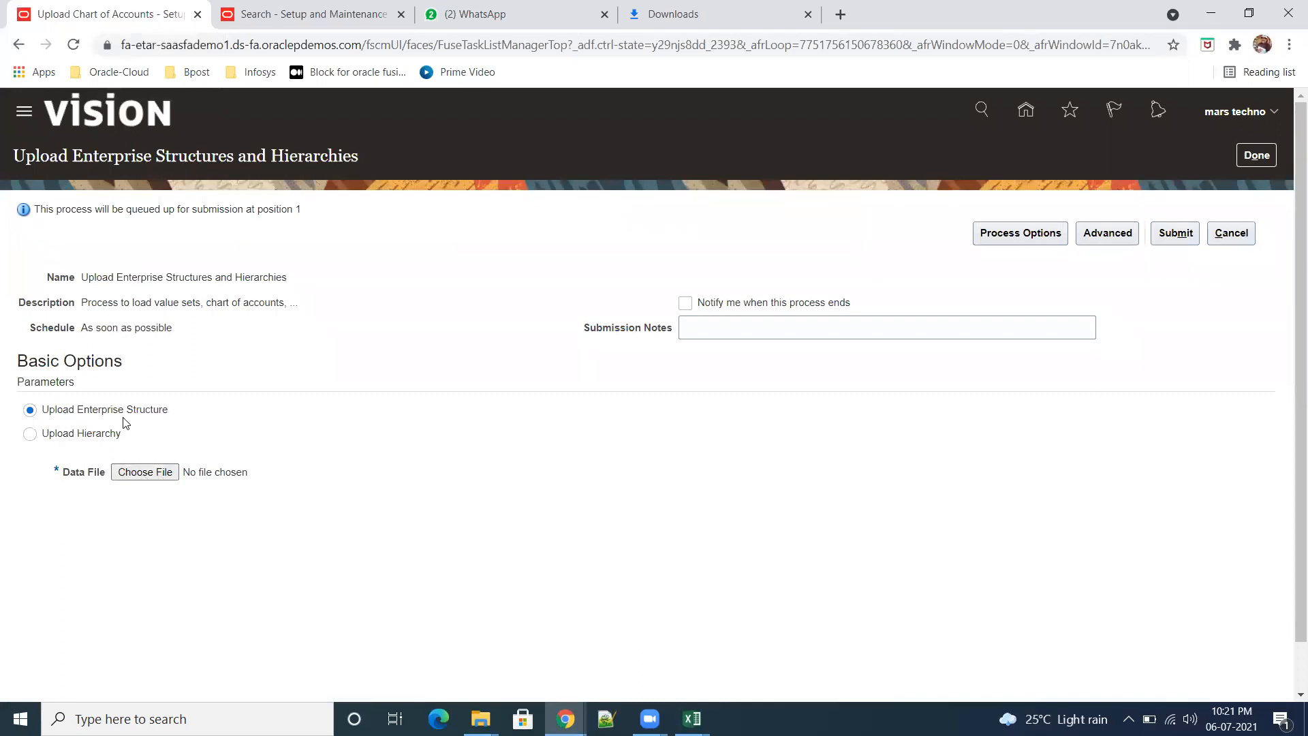
Step: Attach ChartOfAccounts.zip from the Practice folder as the Upload Enterprise Structure data file and submit the process
{"action": "left_click", "coordinate": [142, 472]}
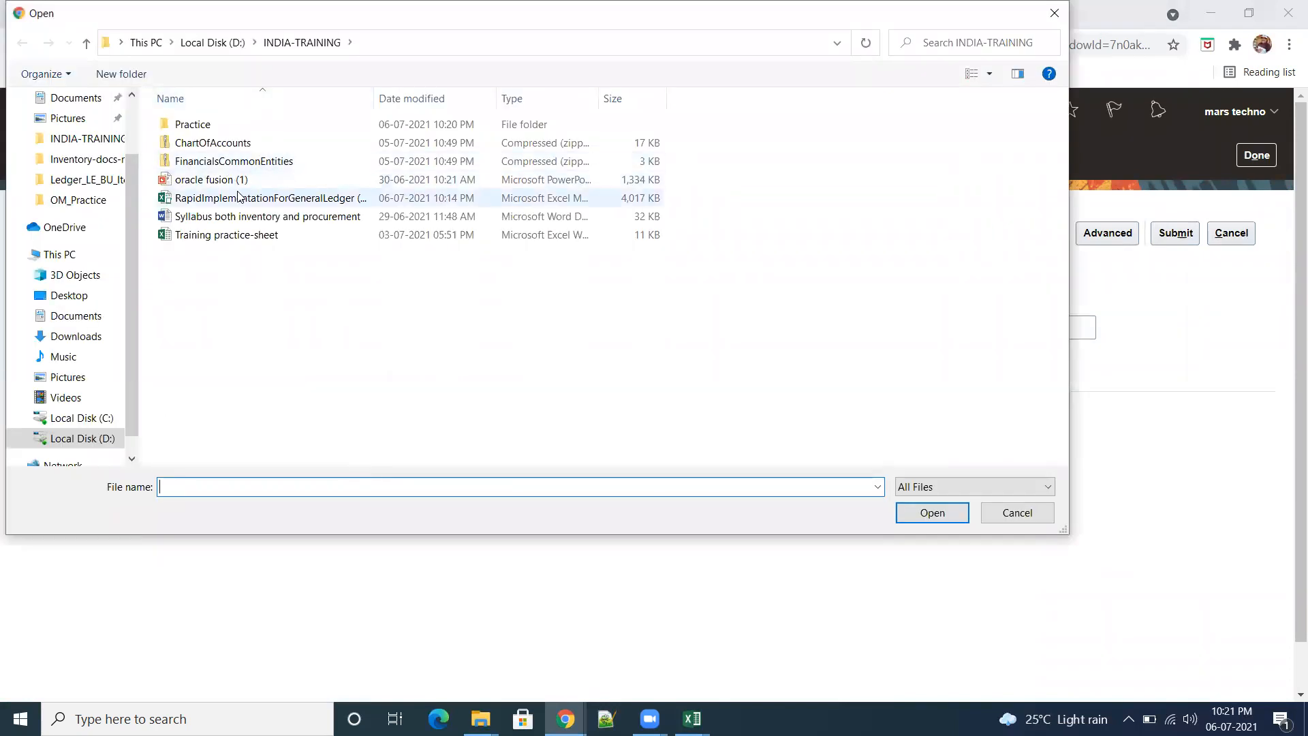
{"action": "double_click", "coordinate": [213, 126]}
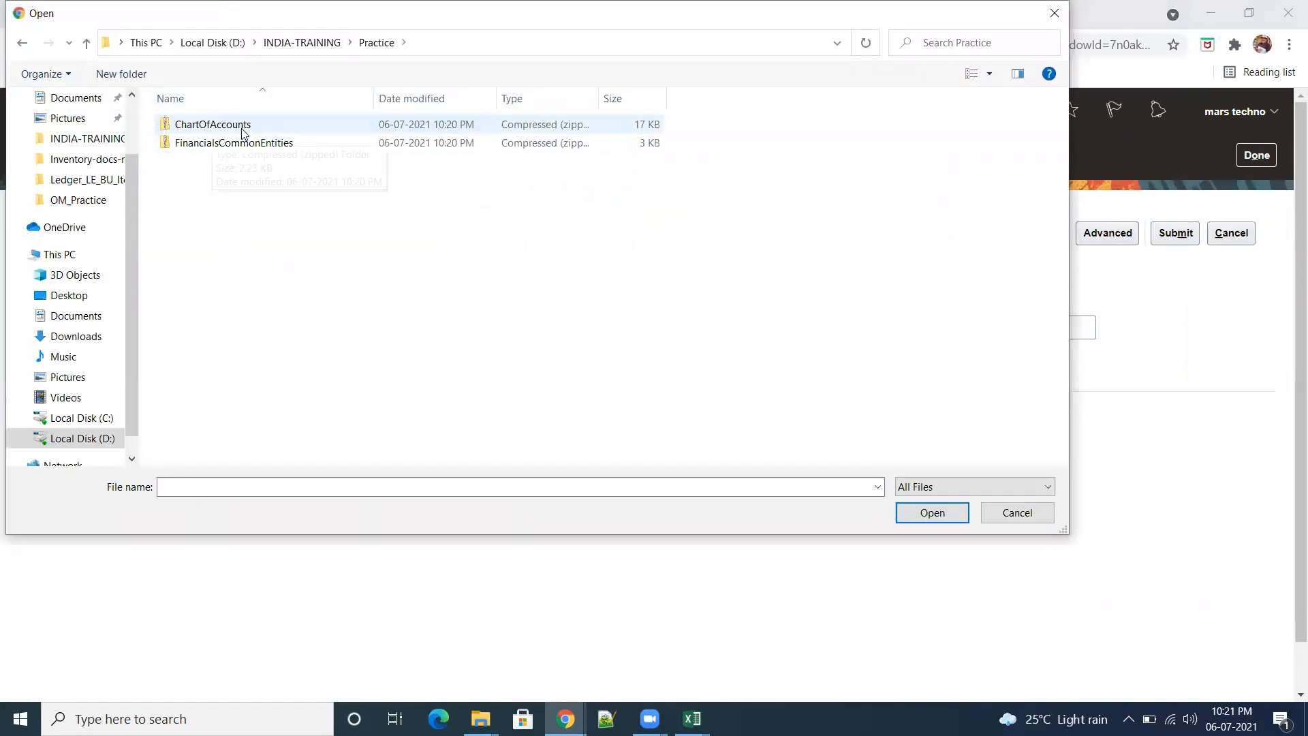
{"action": "left_click", "coordinate": [949, 513]}
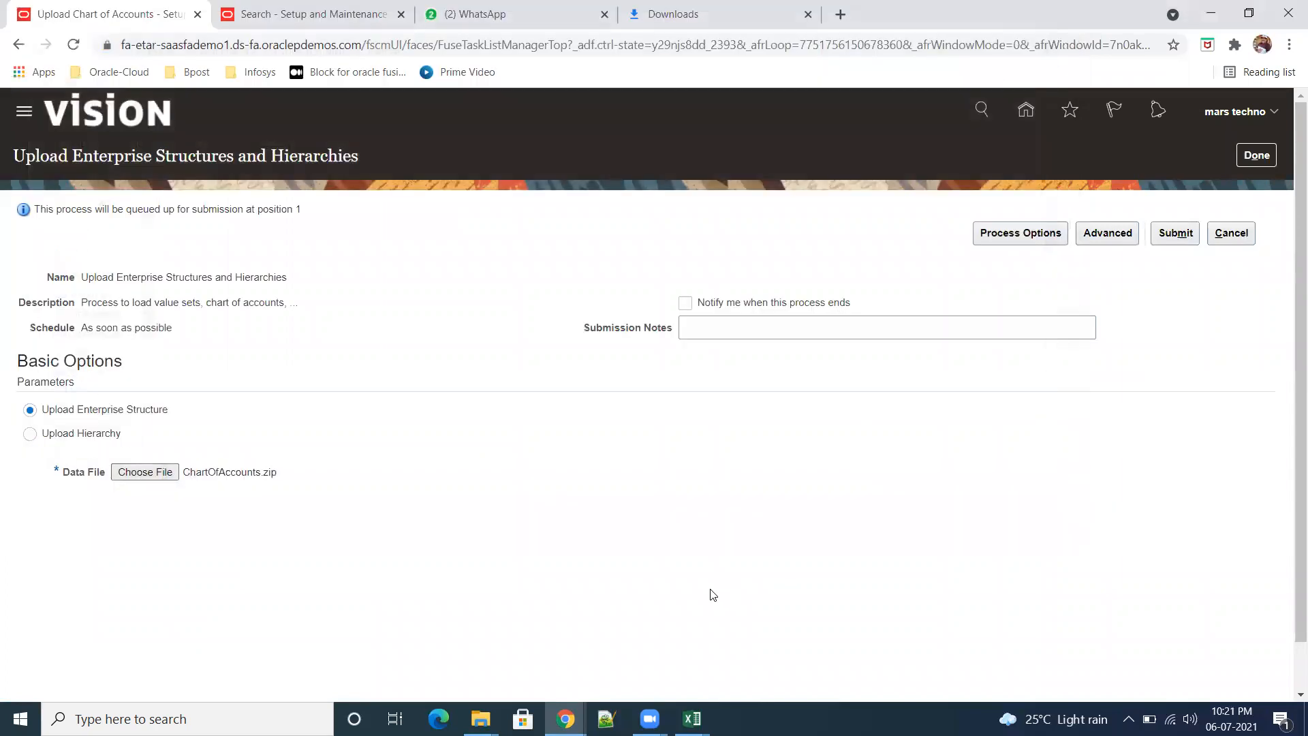
{"action": "left_click", "coordinate": [1175, 238]}
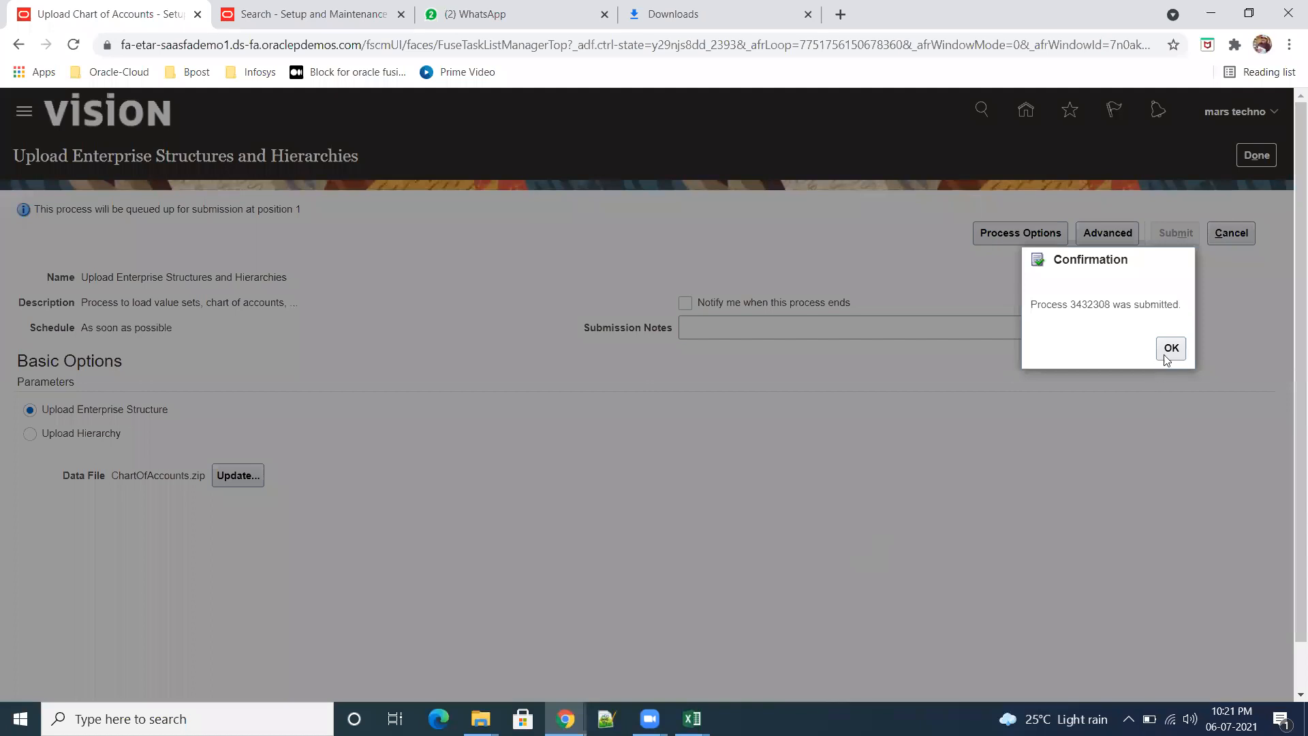
{"action": "left_click_drag", "start_coordinate": [1110, 306], "coordinate": [1070, 313]}
{"action": "left_click", "coordinate": [1170, 353]}
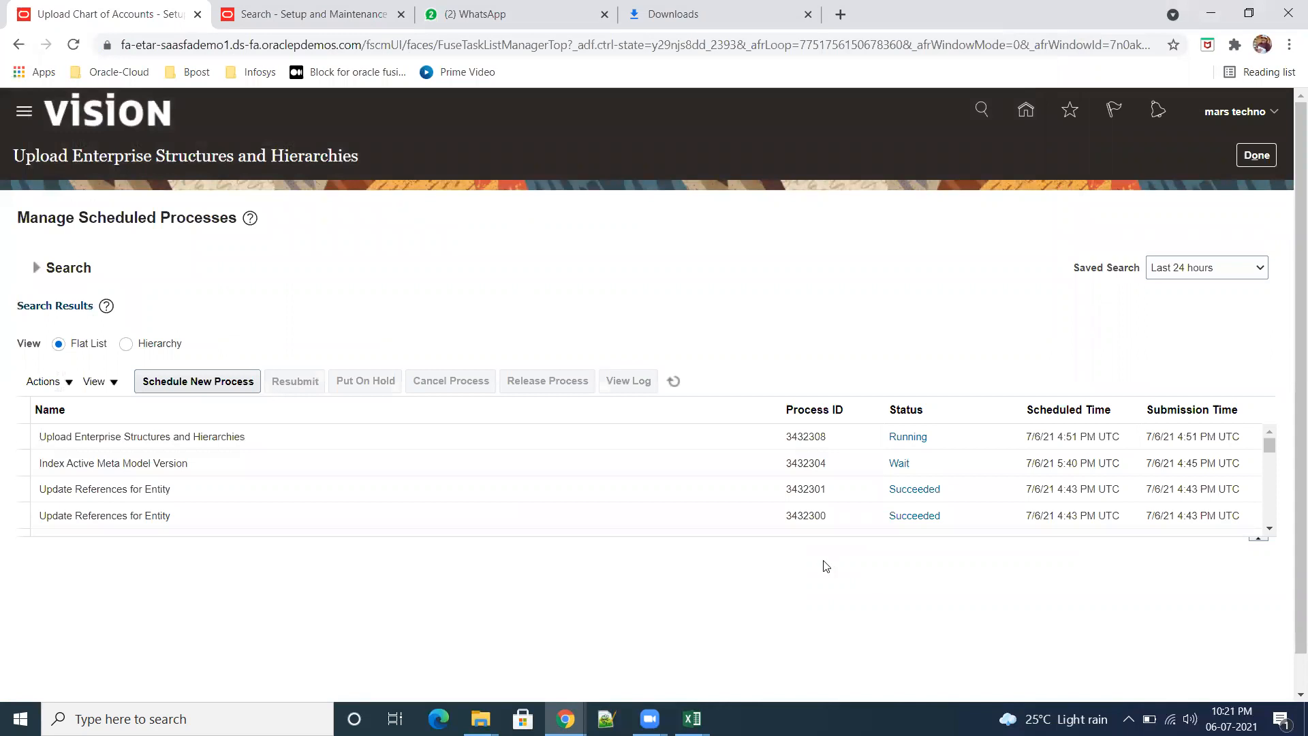
Step: Refresh the scheduled processes list repeatedly to monitor the status of the Upload Enterprise Structures and Hierarchies process
{"action": "left_click", "coordinate": [674, 381]}
{"action": "left_click", "coordinate": [674, 381]}
{"action": "left_click", "coordinate": [674, 381]}
{"action": "left_click", "coordinate": [674, 381]}
{"action": "left_click", "coordinate": [674, 381]}
{"action": "left_click", "coordinate": [674, 381]}
{"action": "left_click", "coordinate": [674, 381]}
{"action": "left_click", "coordinate": [674, 381]}
{"action": "left_click", "coordinate": [672, 383]}
{"action": "left_click", "coordinate": [673, 381]}
Step: In Notepad++, delete the large error text at the start of the notes and record process ID 3432308 at the end
{"action": "left_click", "coordinate": [606, 716]}
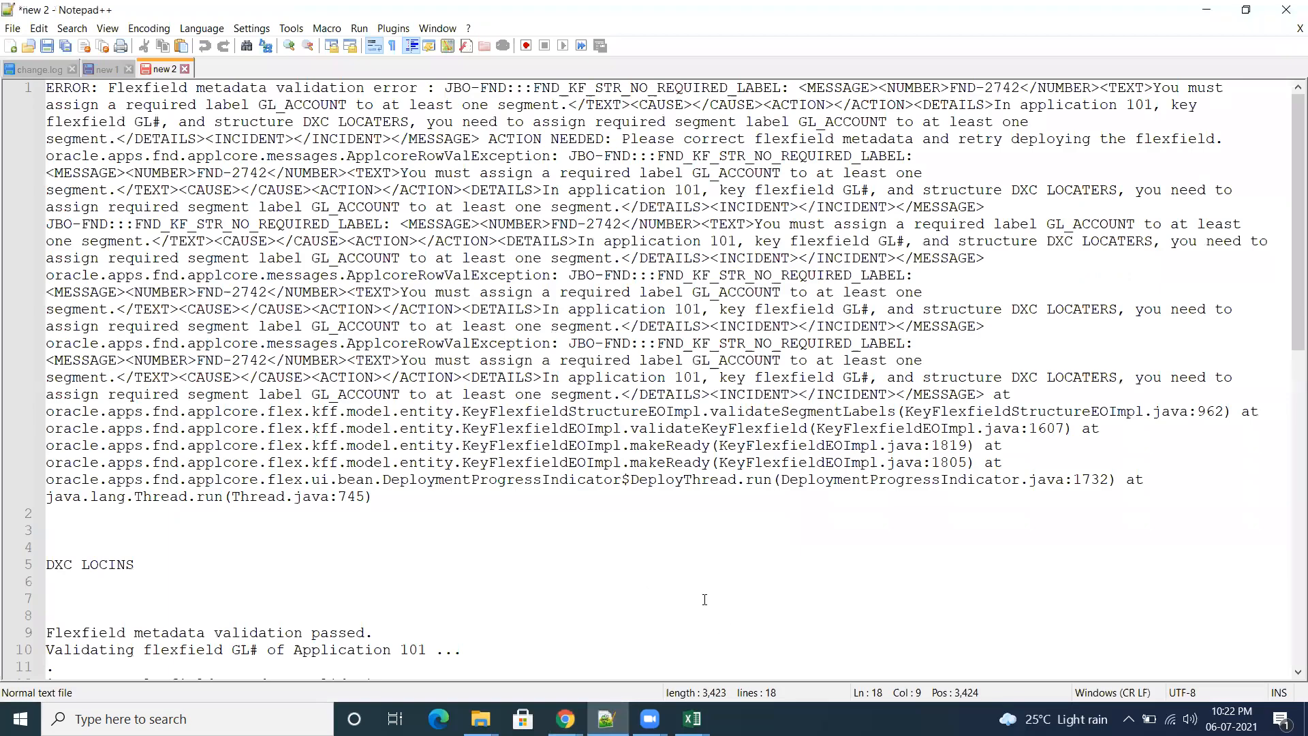
{"action": "left_click", "coordinate": [16, 86]}
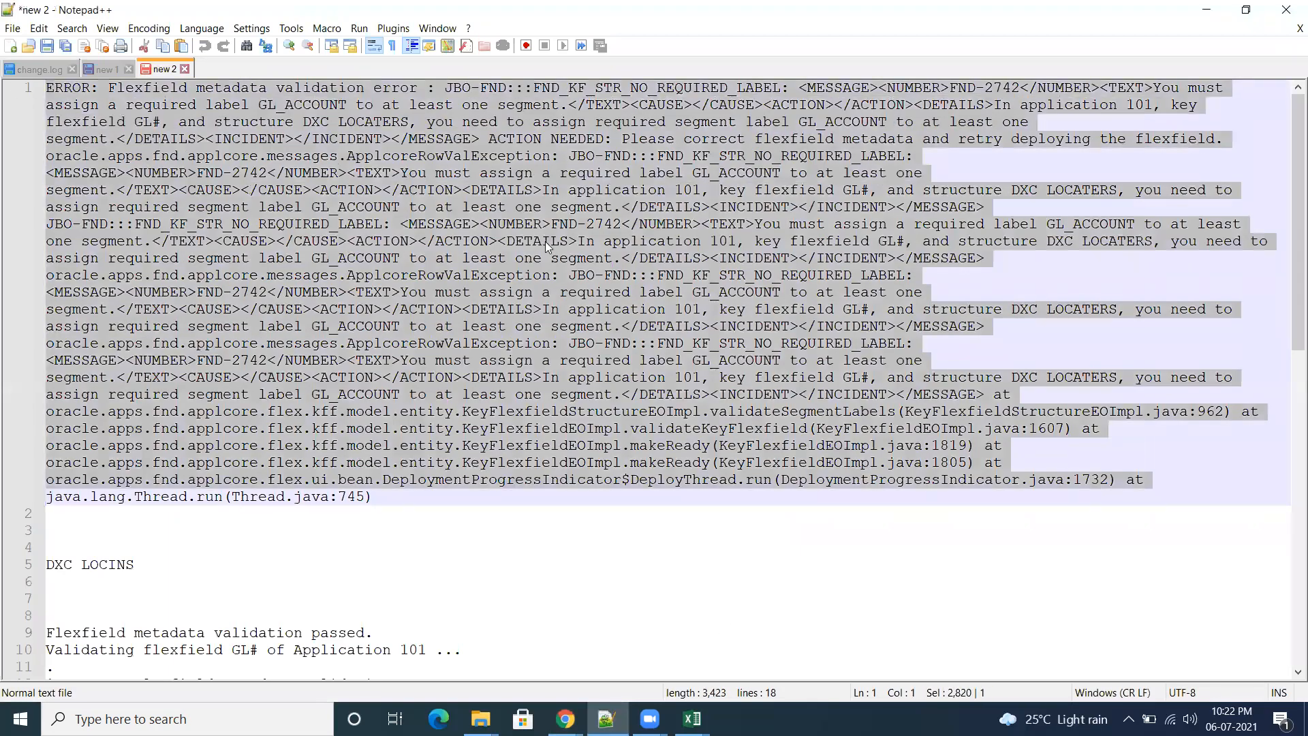
{"action": "key", "text": "Delete"}
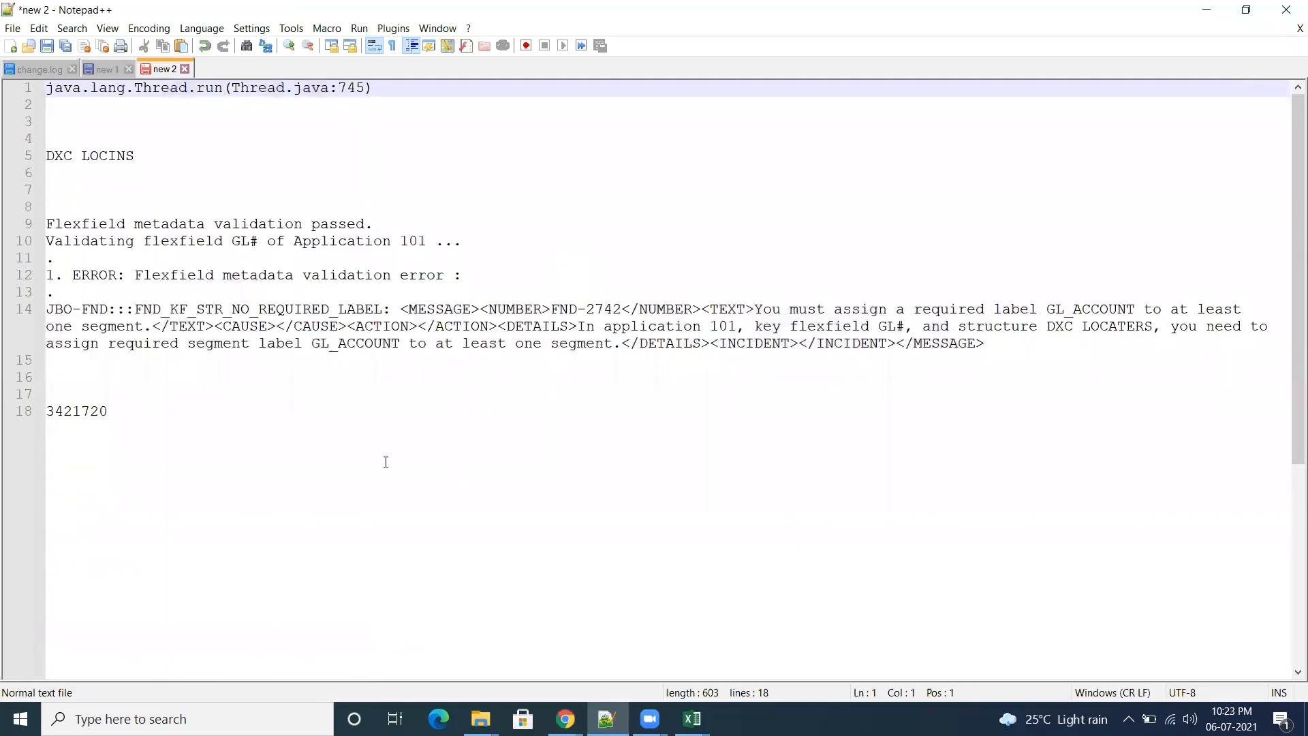
{"action": "left_click", "coordinate": [177, 424]}
{"action": "key", "text": "Return"}
{"action": "key", "text": "Return"}
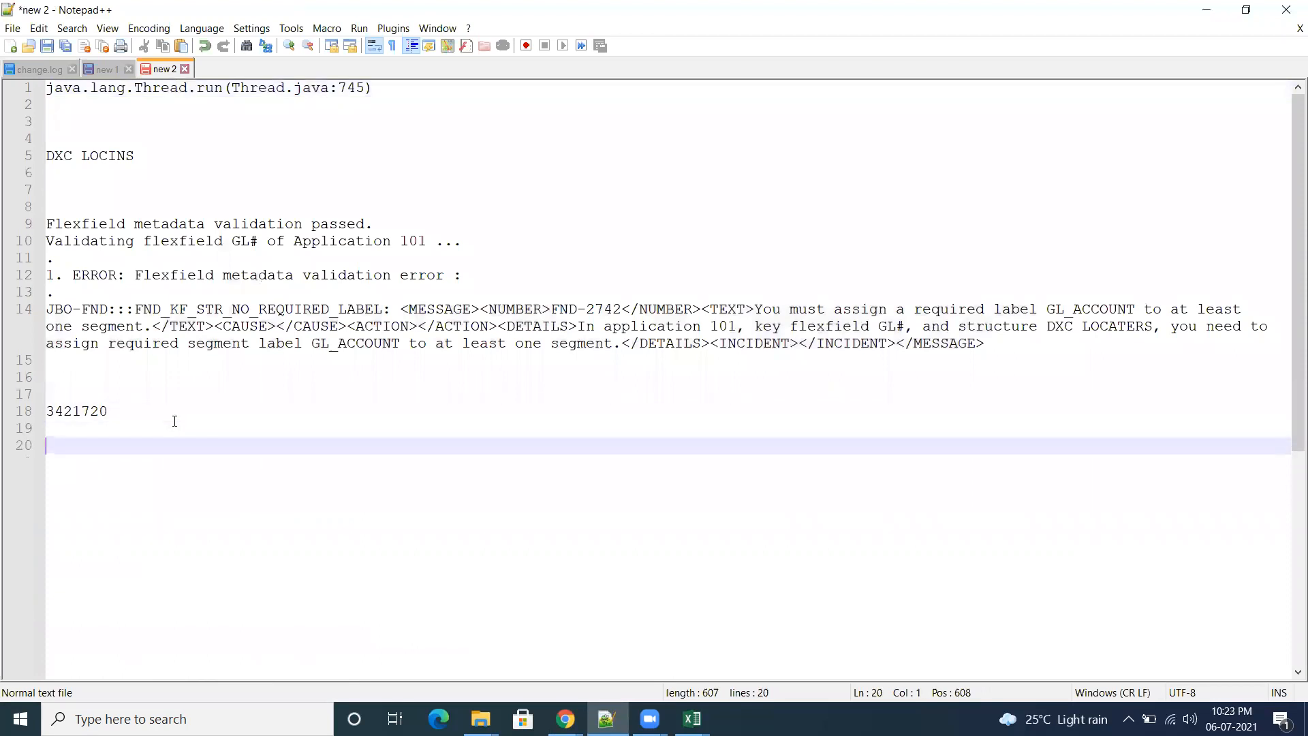
{"action": "type", "text": "3432308"}
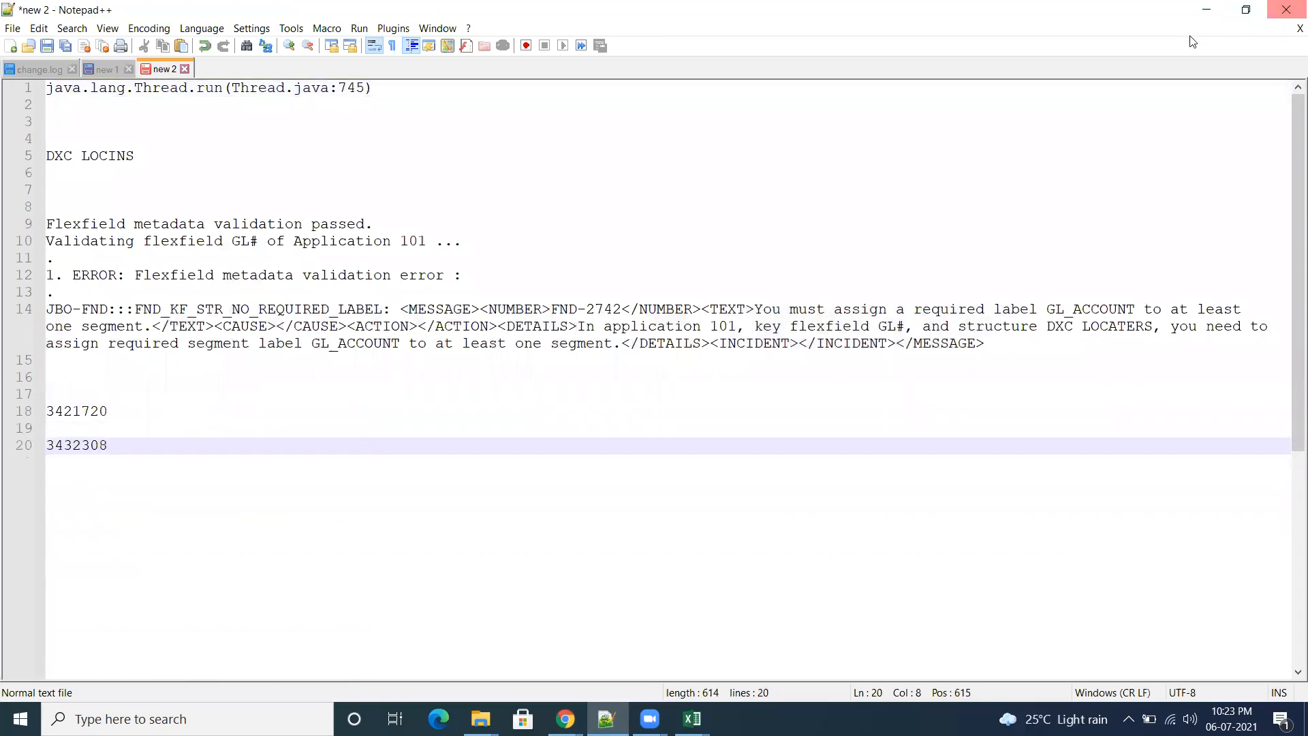
{"action": "left_click", "coordinate": [1206, 9]}
Step: Keep refreshing the scheduled processes until the upload process and its child jobs finish
{"action": "left_click", "coordinate": [674, 381]}
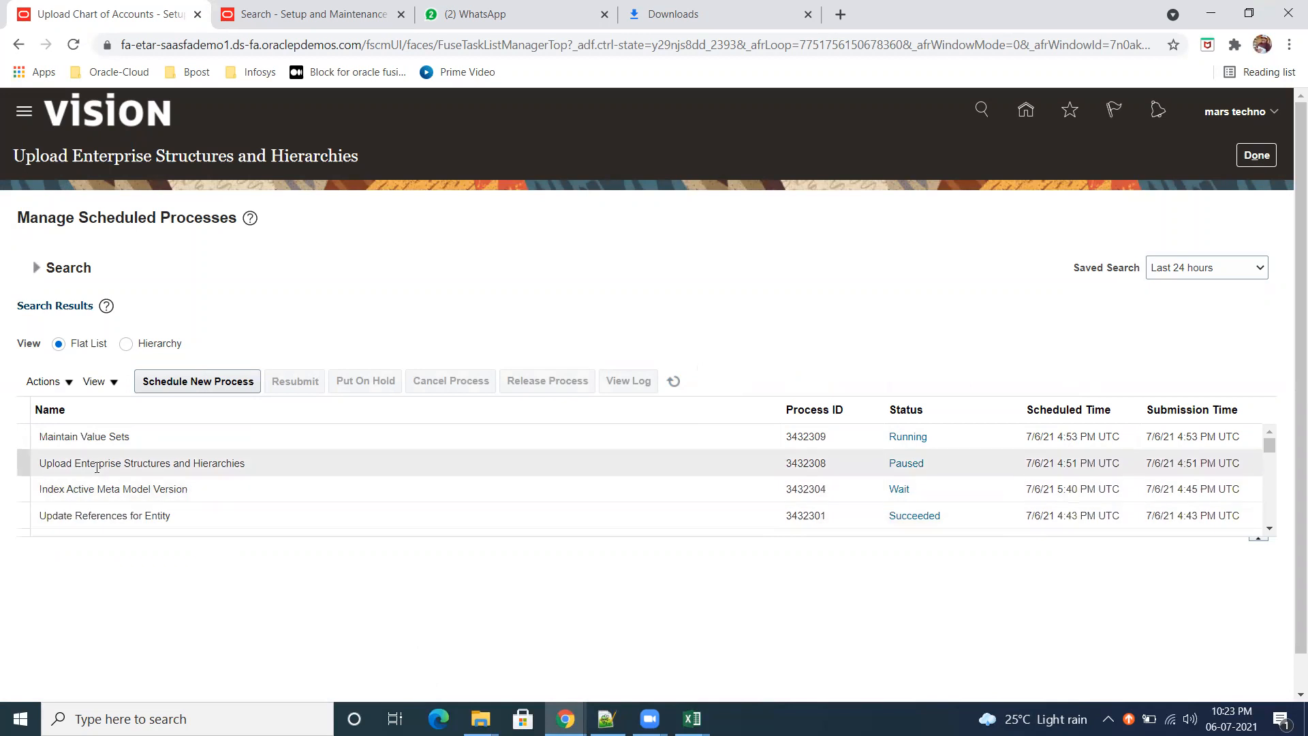
{"action": "left_click", "coordinate": [674, 381]}
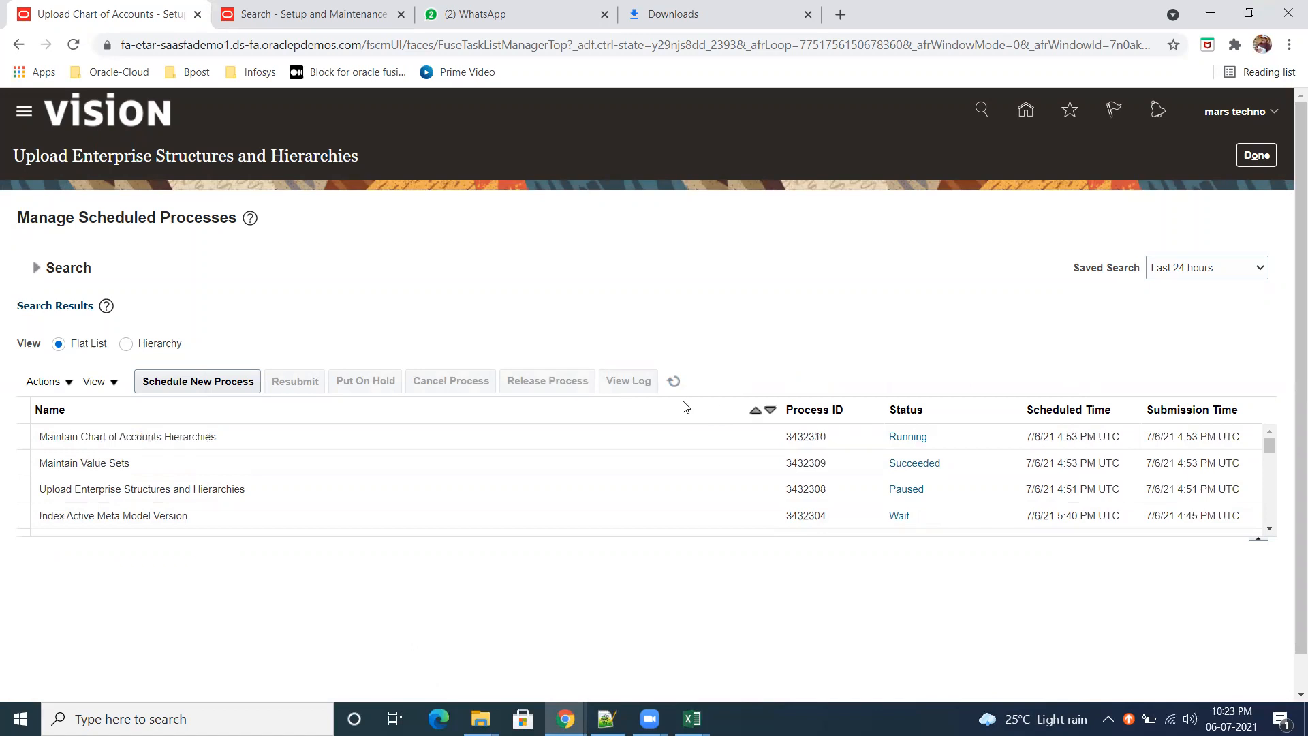
{"action": "left_click", "coordinate": [674, 381]}
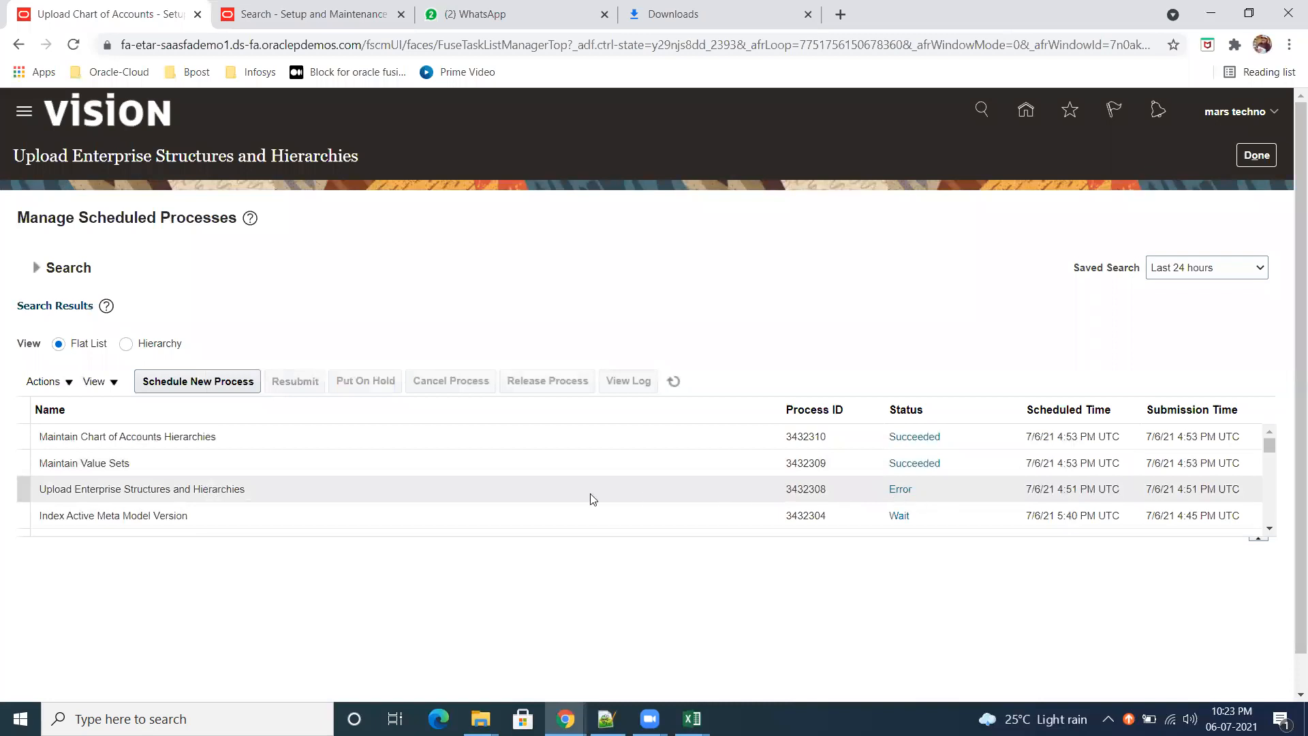
Step: Show the details of the Upload Enterprise Structures and Hierarchies process and review its output attachment 3432308.txt
{"action": "left_click", "coordinate": [898, 490]}
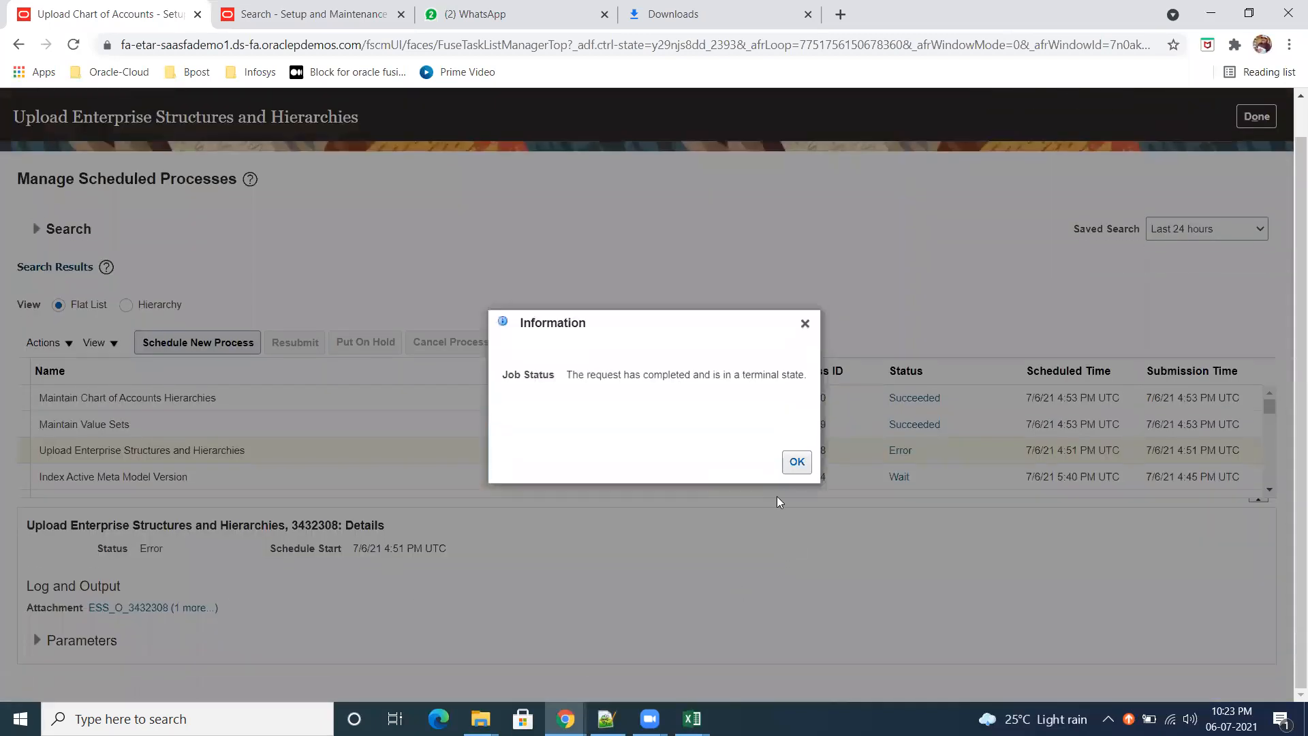
{"action": "left_click", "coordinate": [796, 461]}
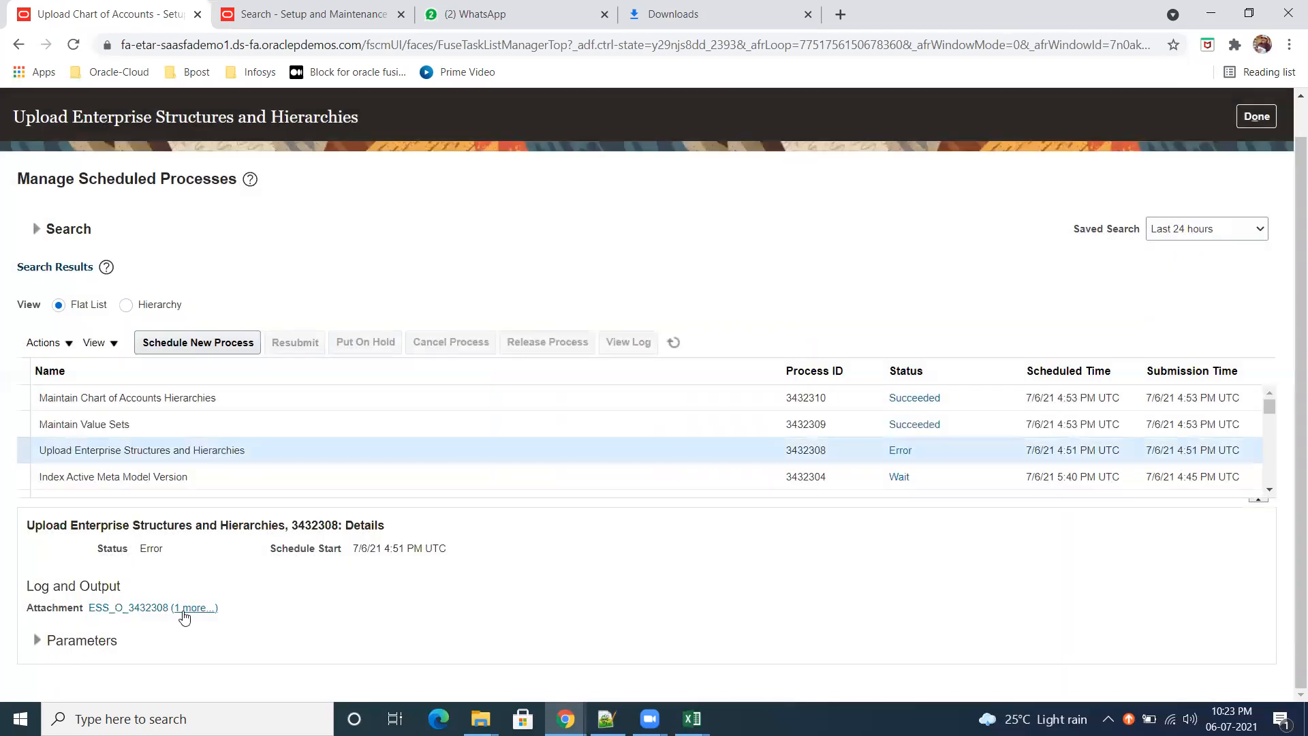
{"action": "left_click", "coordinate": [188, 607]}
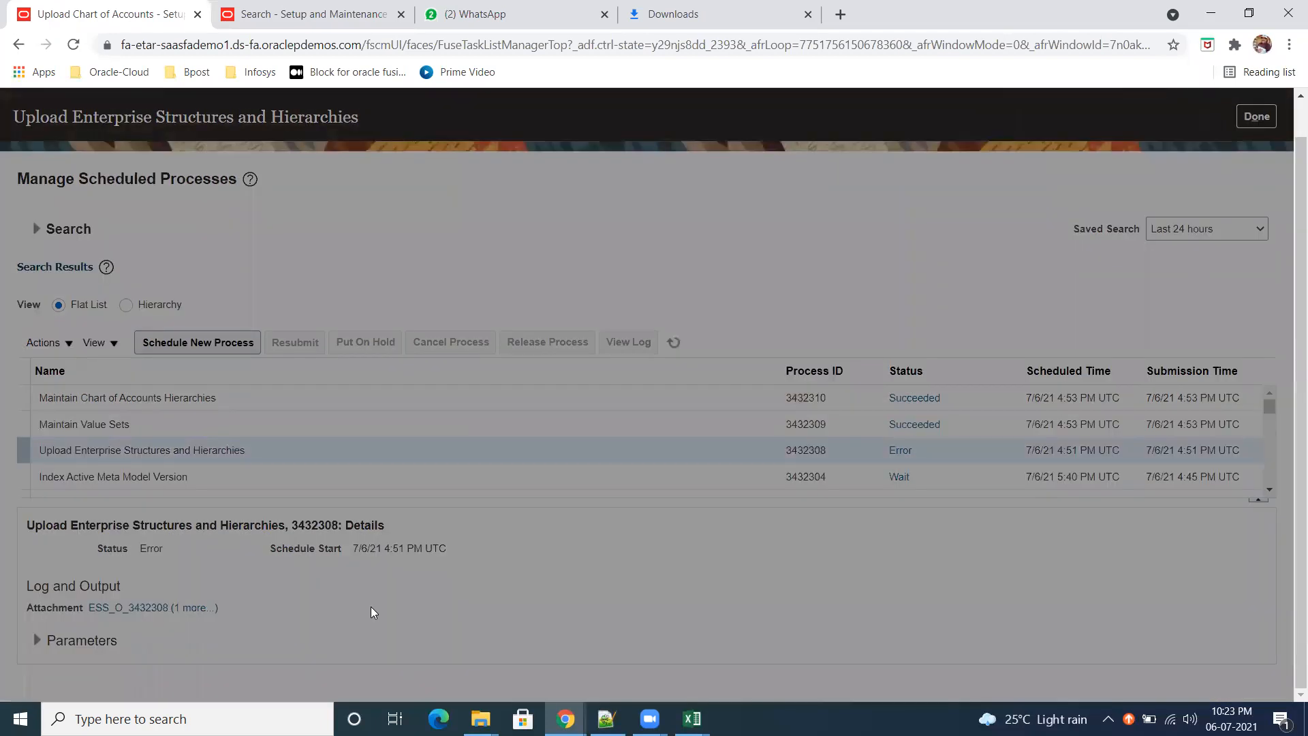
{"action": "left_click", "coordinate": [485, 379]}
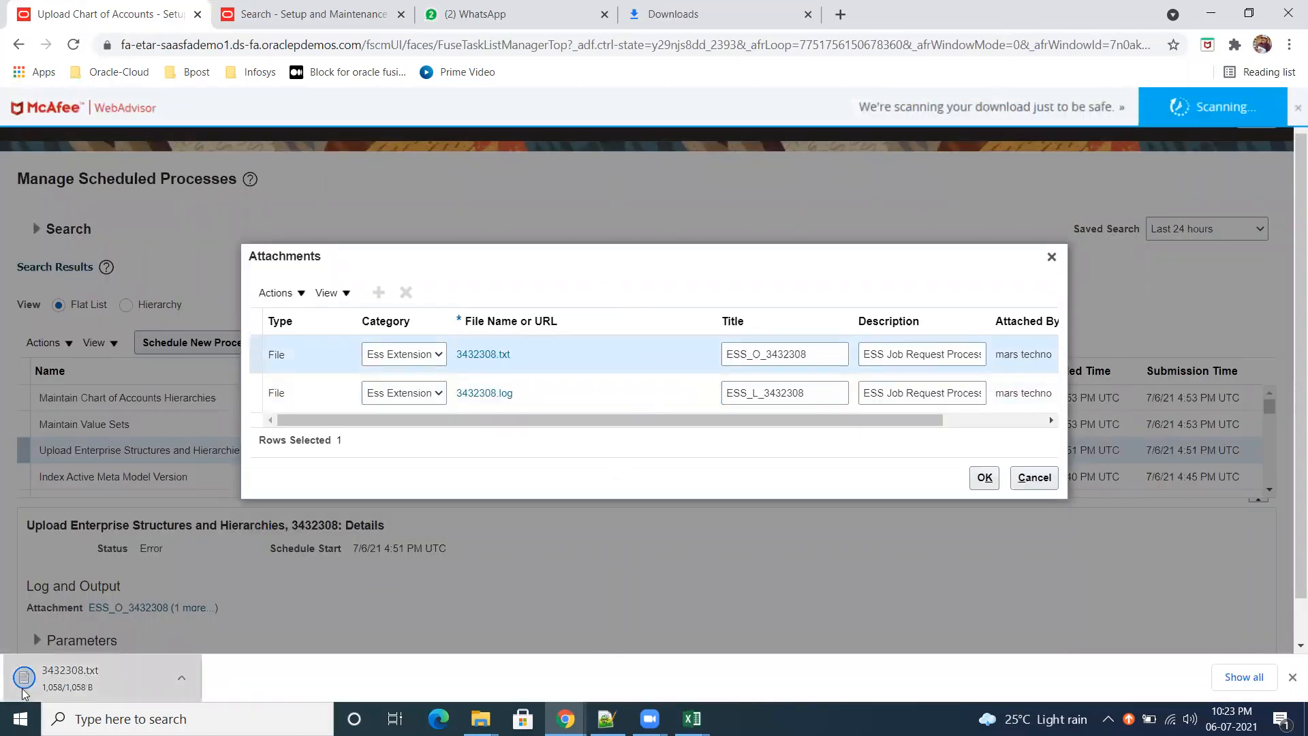
{"action": "left_click", "coordinate": [1052, 261]}
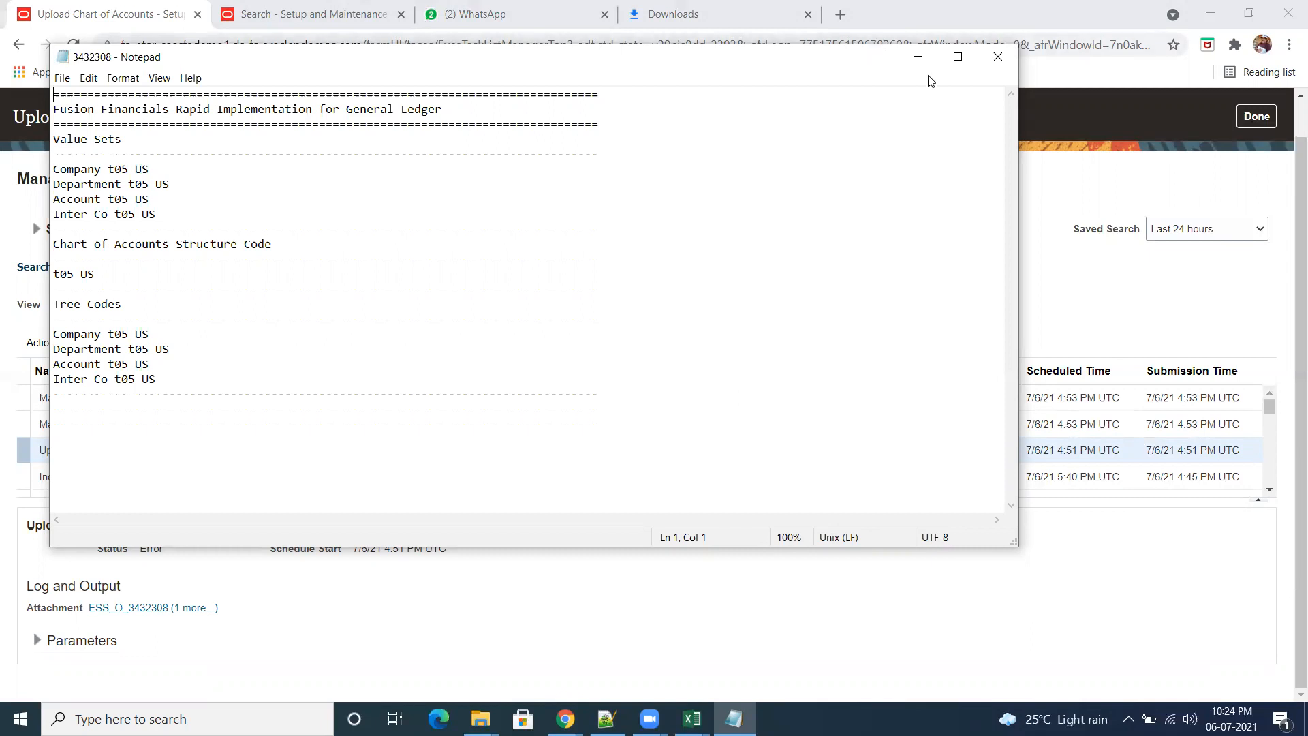
{"action": "left_click", "coordinate": [998, 56]}
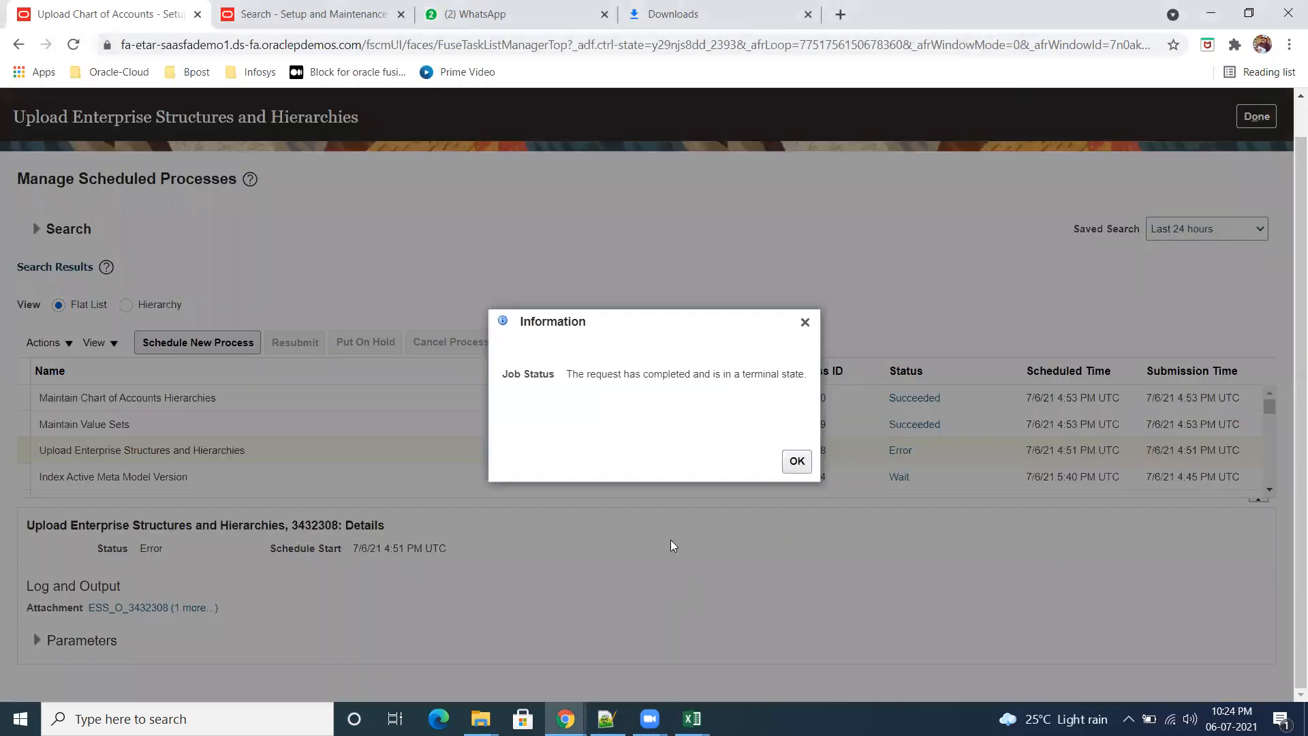
Step: Open the process's log attachment 3432308.log and examine it from the value set processing through to the final status
{"action": "left_click", "coordinate": [796, 460]}
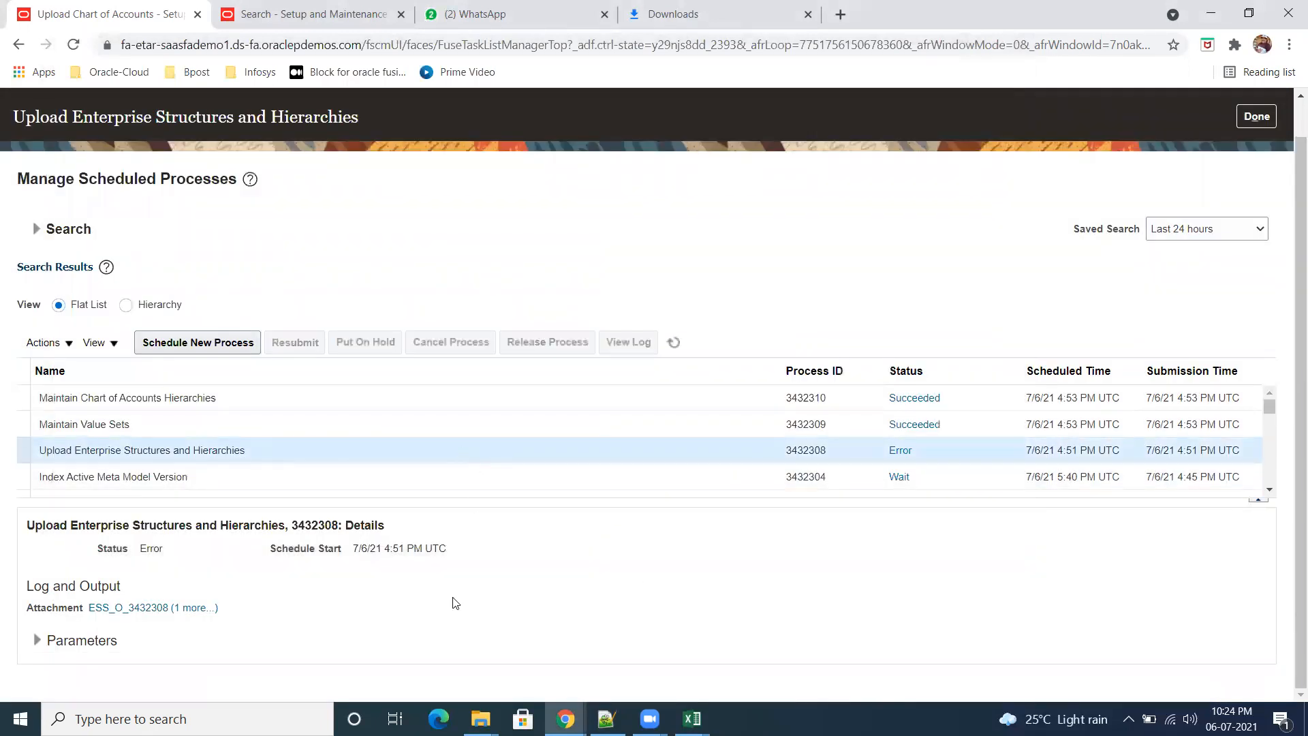
{"action": "left_click", "coordinate": [195, 607]}
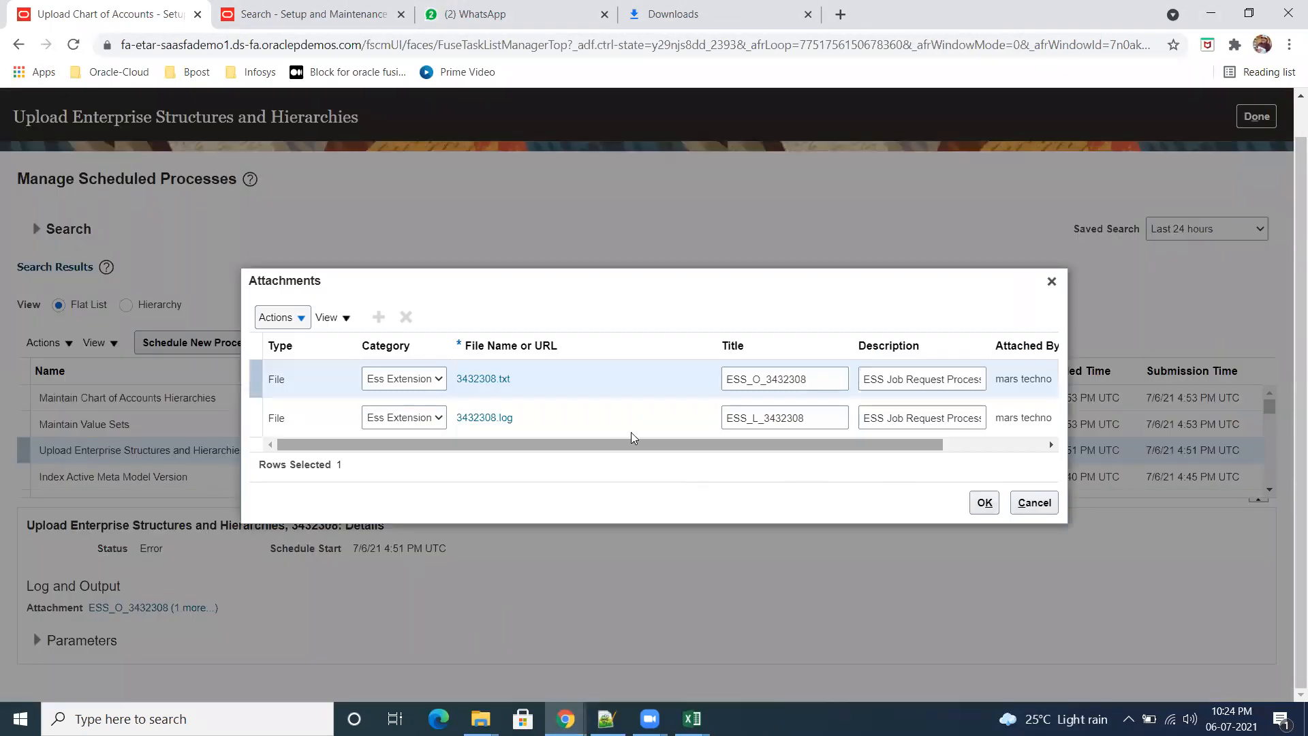
{"action": "left_click", "coordinate": [499, 420]}
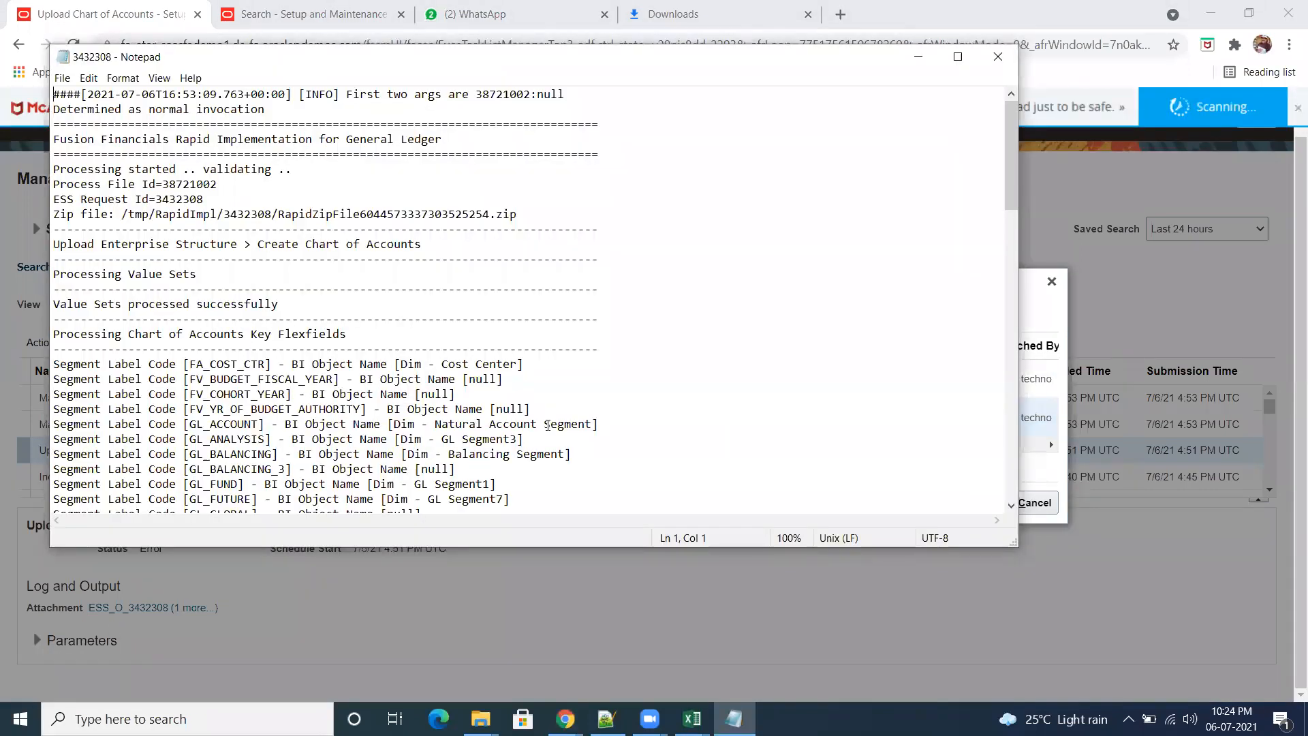
{"action": "left_click_drag", "start_coordinate": [128, 304], "coordinate": [327, 301]}
{"action": "left_click_drag", "start_coordinate": [1011, 184], "coordinate": [1047, 487]}
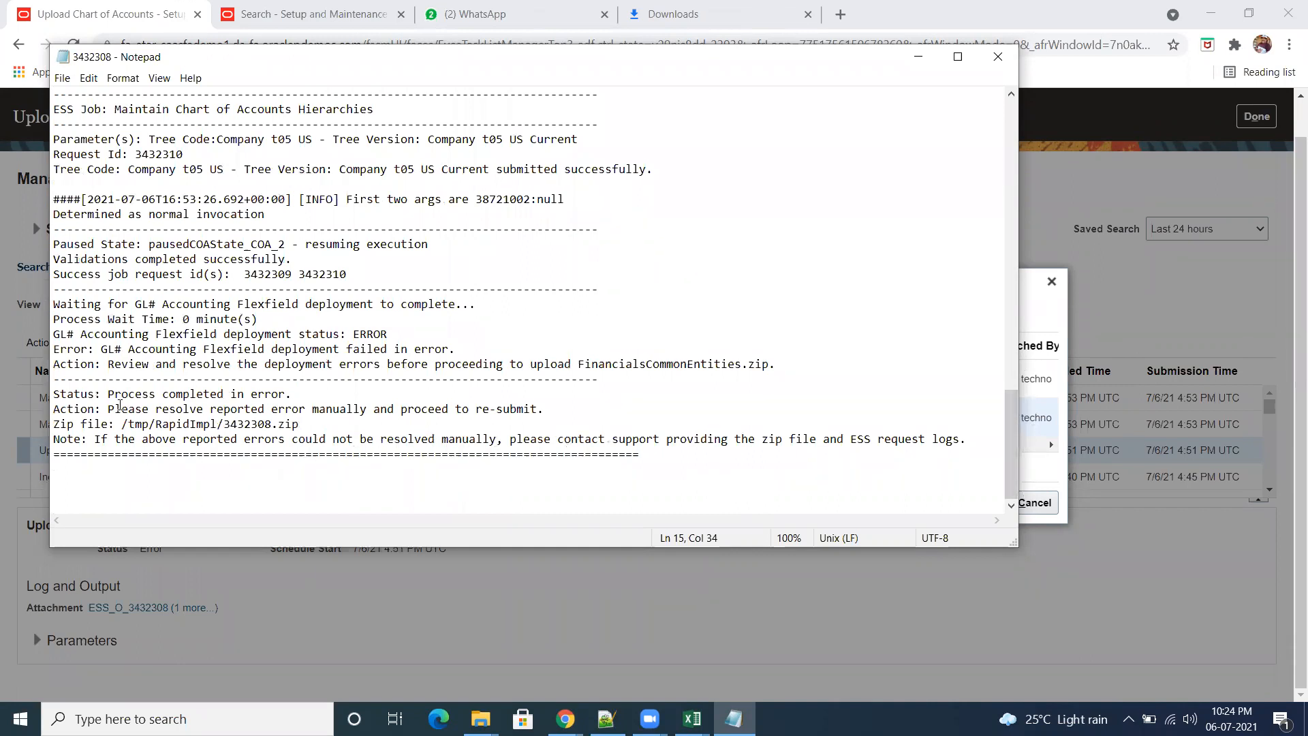
Step: Examine the log's final status, the GL# Accounting Flexfield deployment messages and the preceding job entries, and close the log and the attachments list
{"action": "left_click_drag", "start_coordinate": [109, 398], "coordinate": [324, 398]}
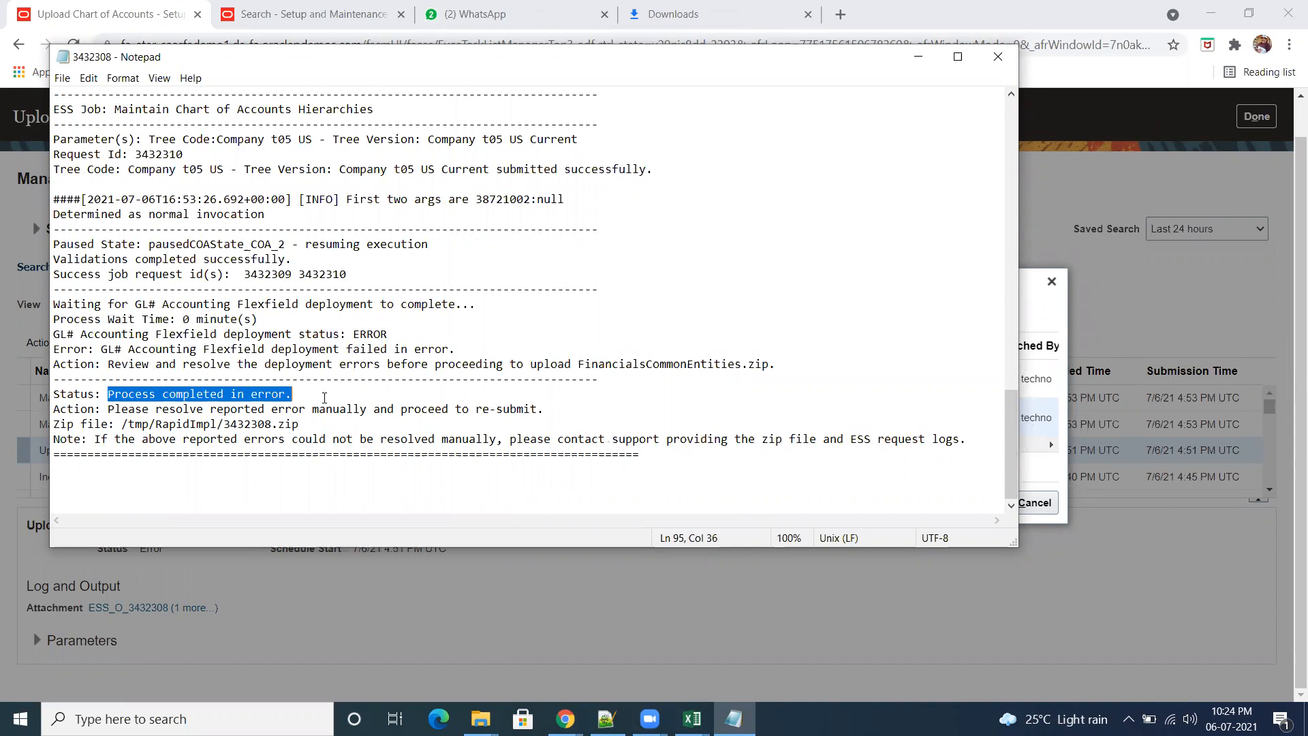
{"action": "left_click_drag", "start_coordinate": [115, 351], "coordinate": [413, 363]}
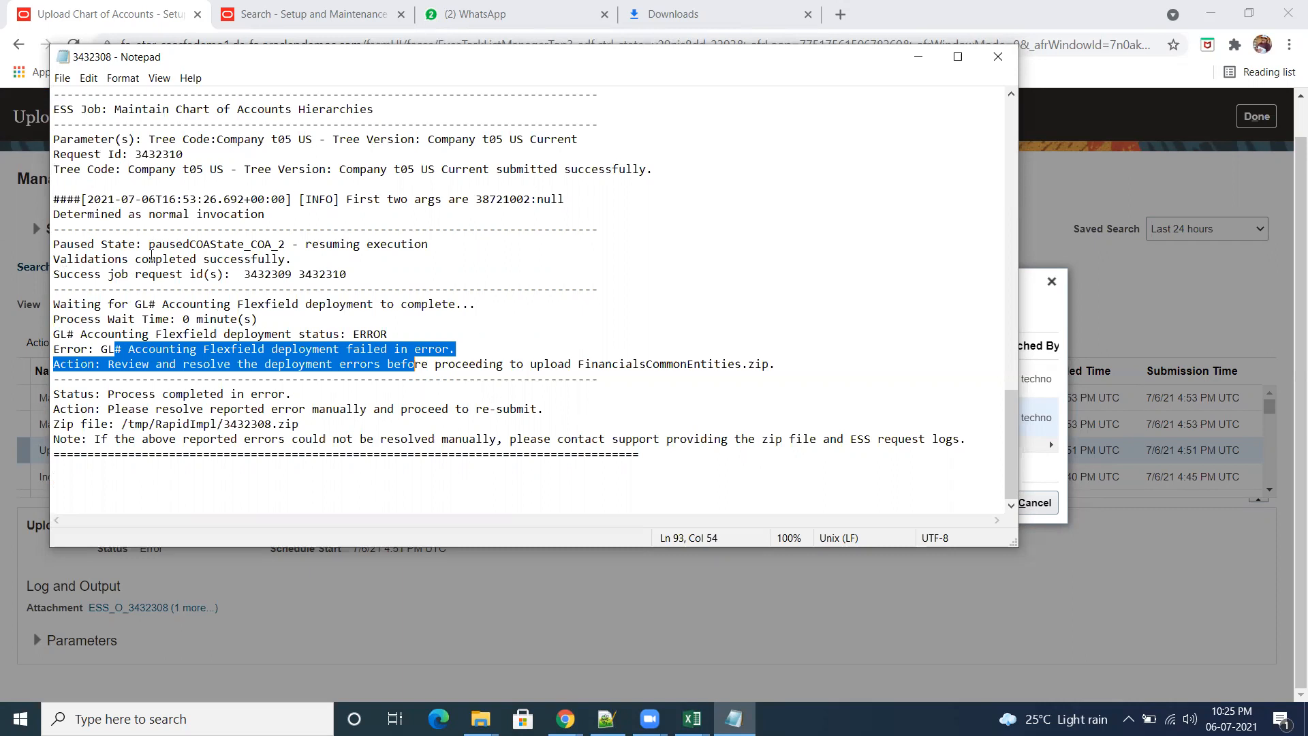
{"action": "left_click_drag", "start_coordinate": [150, 245], "coordinate": [791, 460]}
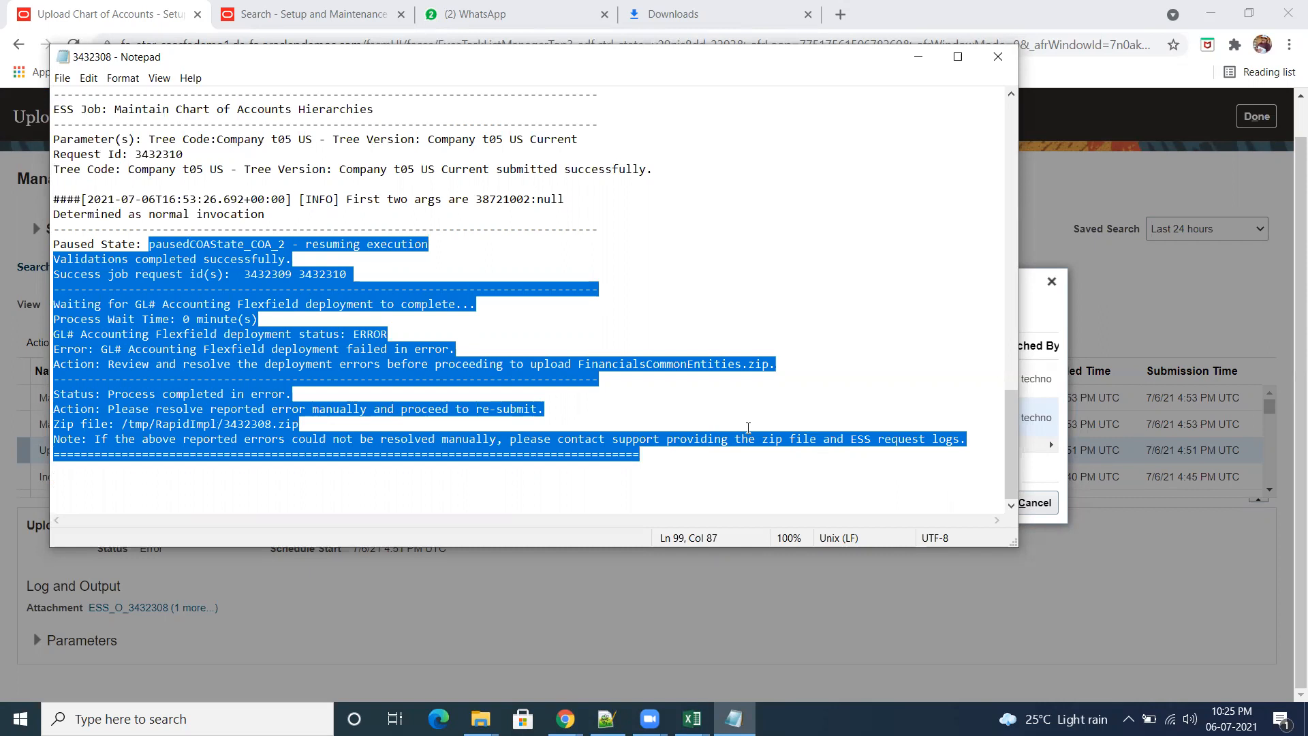
{"action": "left_click", "coordinate": [901, 361]}
{"action": "left_click_drag", "start_coordinate": [980, 447], "coordinate": [51, 121]}
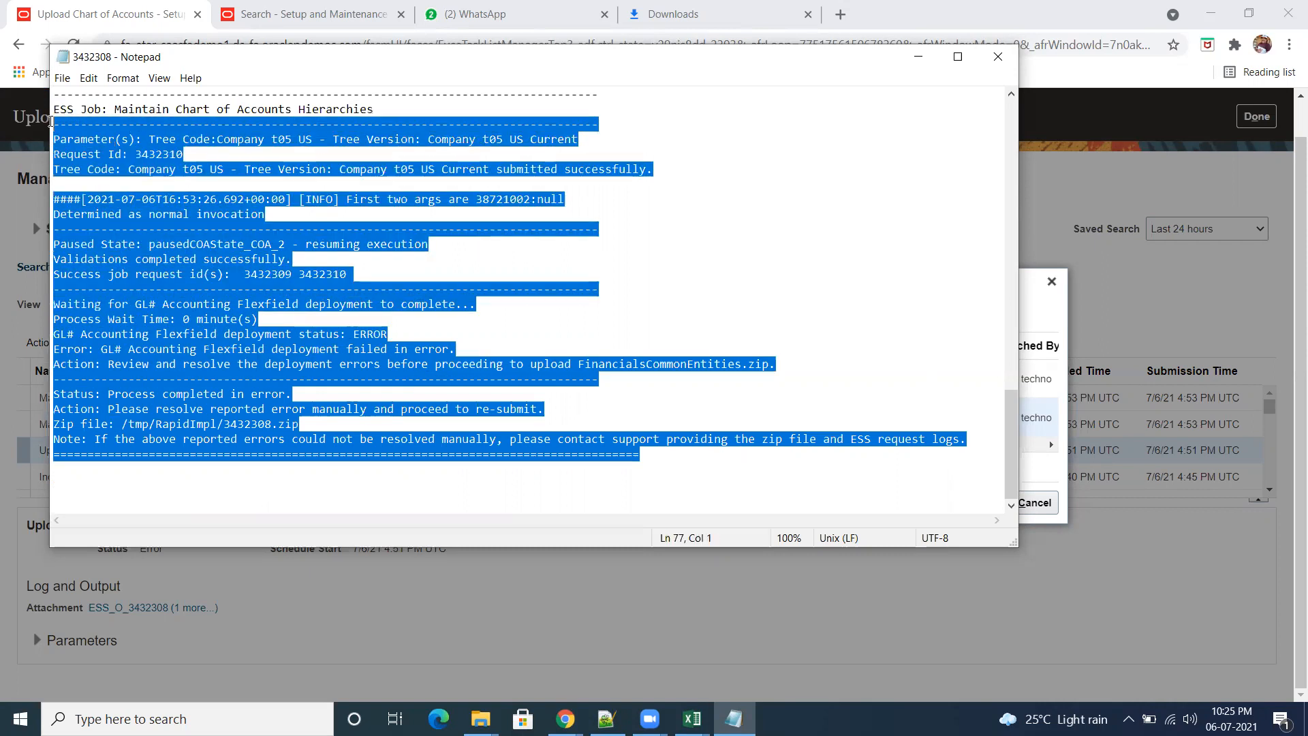
{"action": "scroll", "coordinate": [644, 270], "scroll_direction": "up", "scroll_amount": 5}
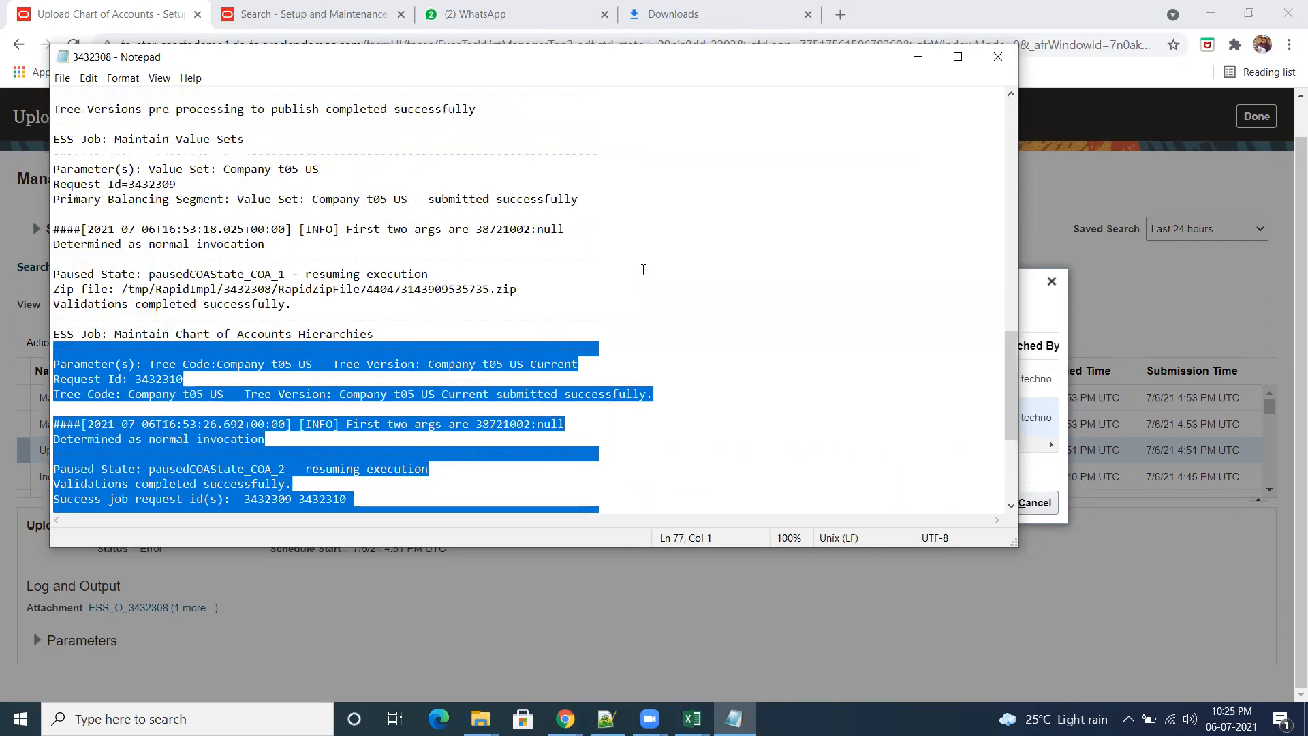
{"action": "scroll", "coordinate": [643, 270], "scroll_direction": "up", "scroll_amount": 3}
{"action": "scroll", "coordinate": [658, 287], "scroll_direction": "down", "scroll_amount": 5}
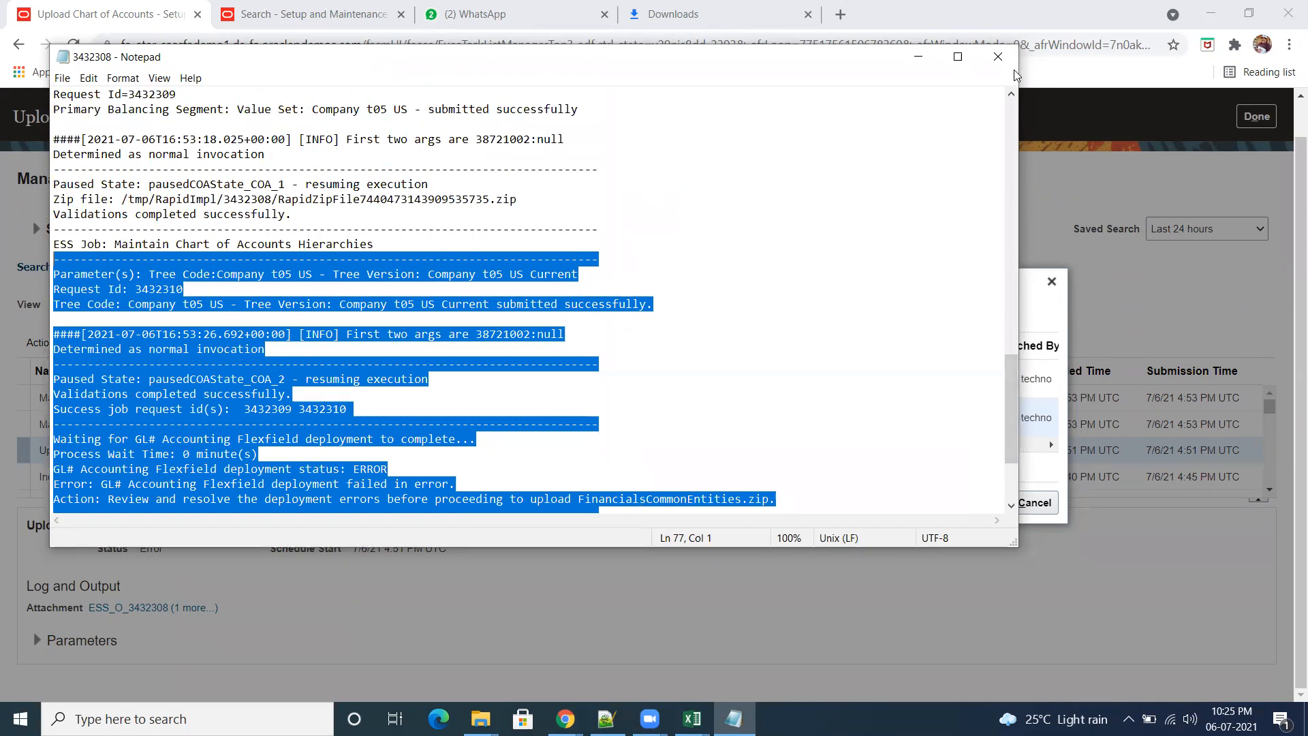
{"action": "left_click", "coordinate": [999, 56]}
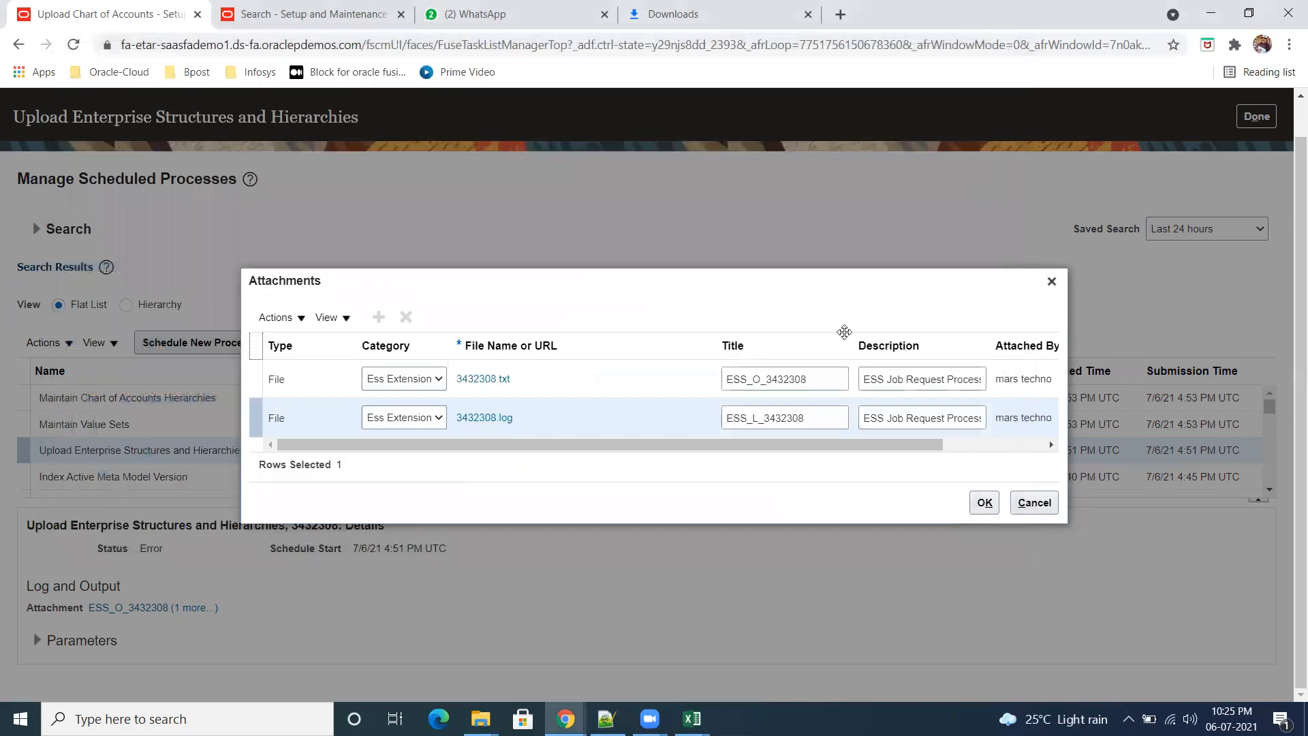
{"action": "left_click", "coordinate": [1052, 282]}
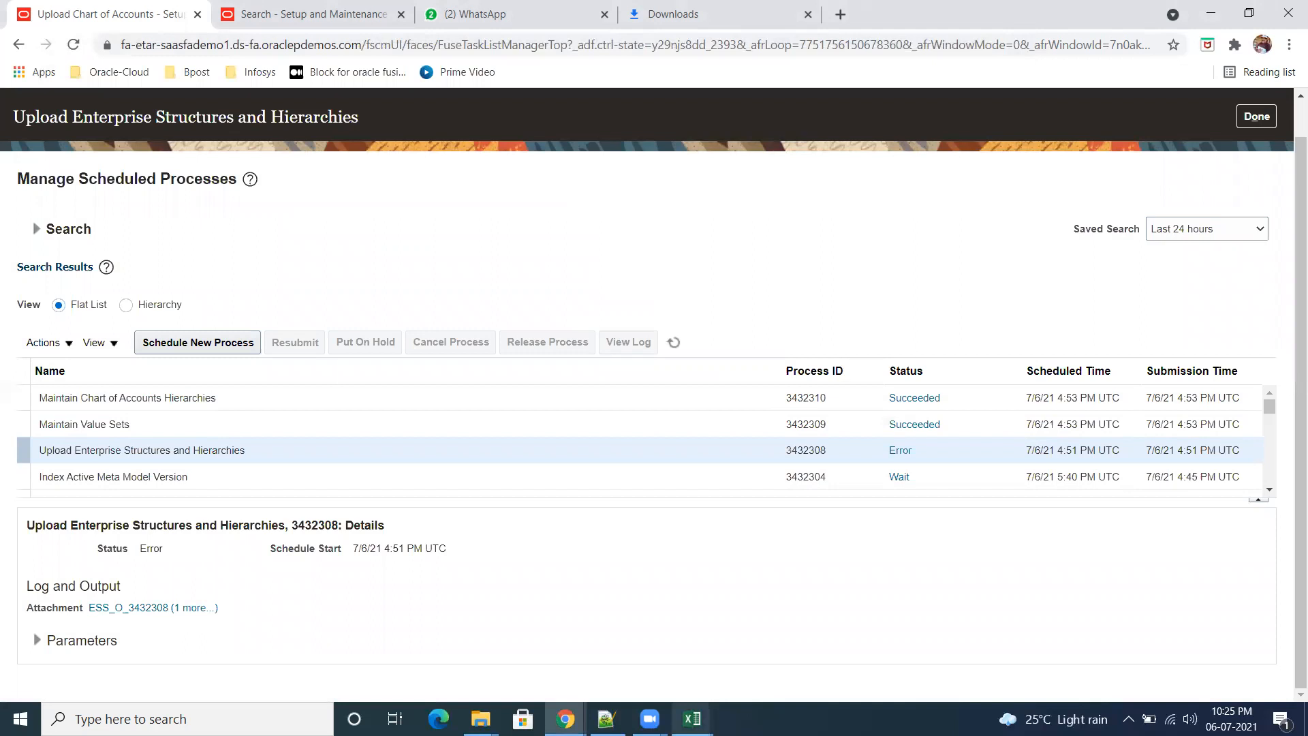
Step: Switch to the Fusion OM Worksheet in Excel, select the row 7 task name "Upload Ledger, Legal Entities, and Business Units", and return to the browser
{"action": "mouse_move", "coordinate": [693, 719]}
{"action": "left_click", "coordinate": [777, 667]}
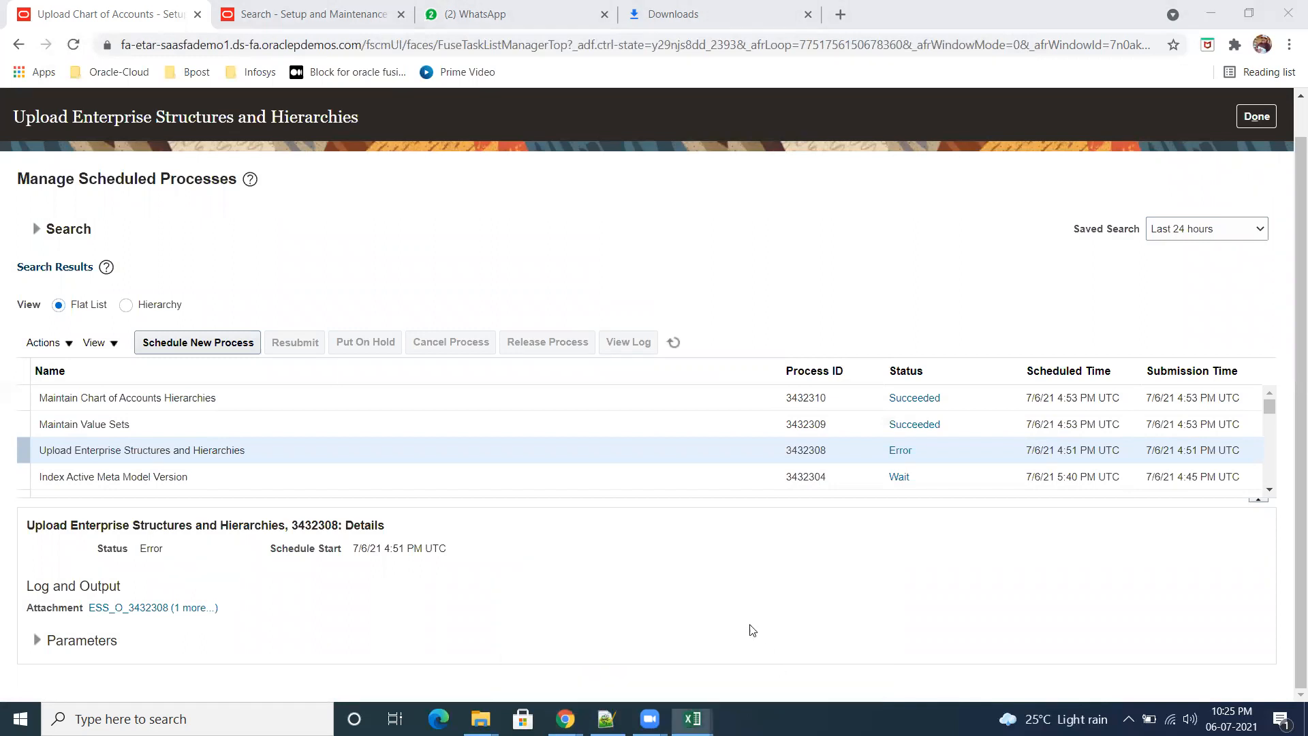
{"action": "left_click", "coordinate": [689, 361]}
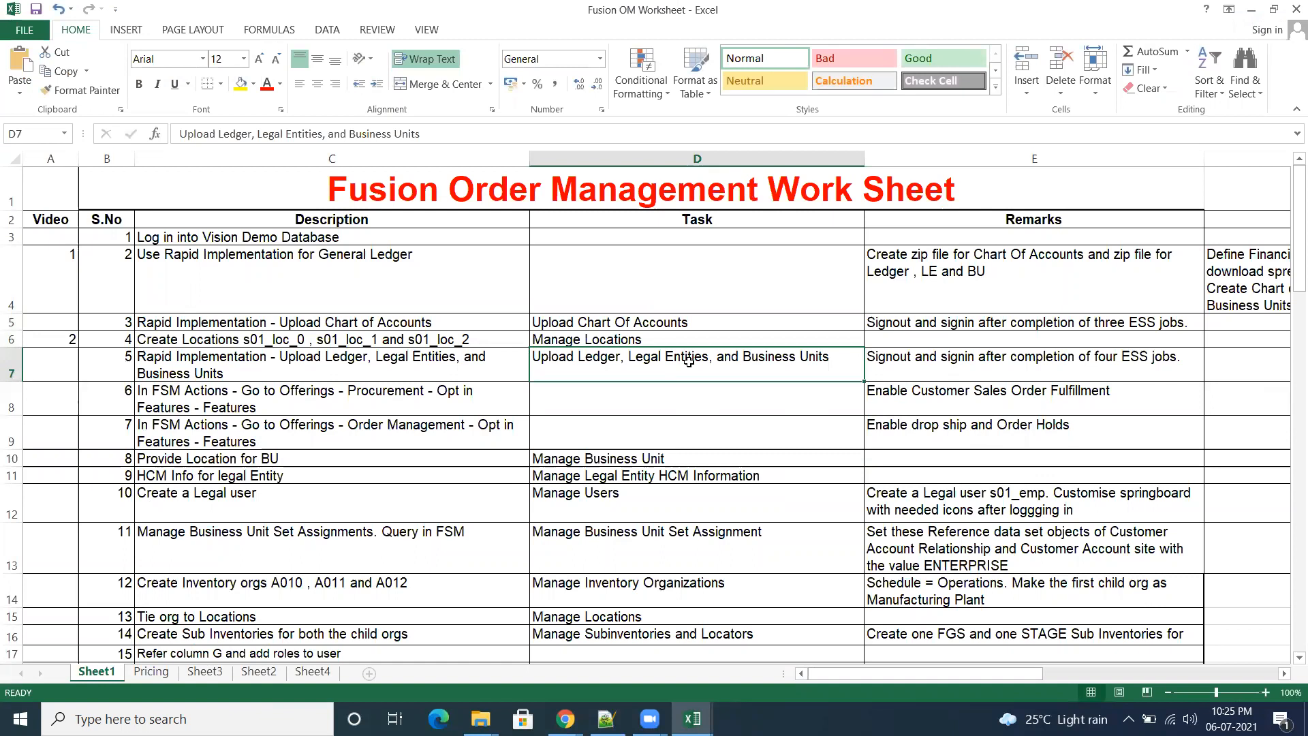
{"action": "left_click_drag", "start_coordinate": [429, 134], "coordinate": [160, 131]}
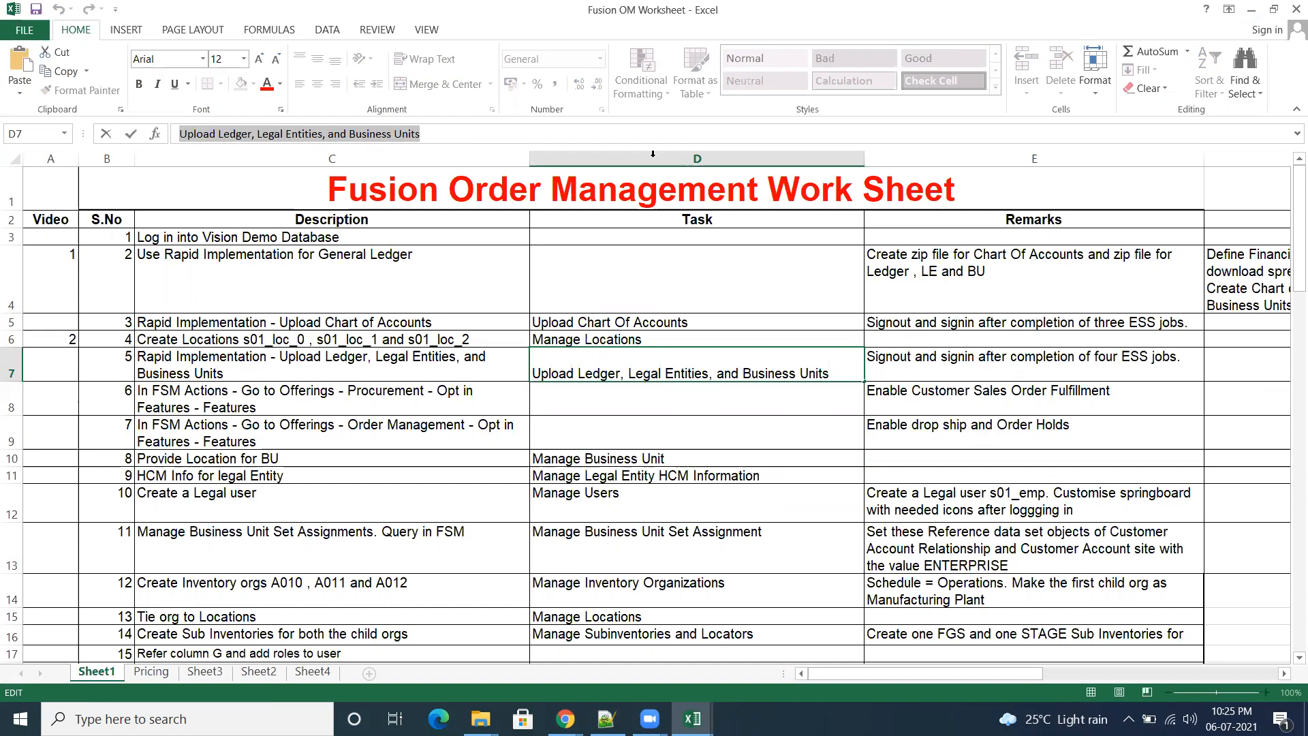
{"action": "left_click", "coordinate": [1256, 9]}
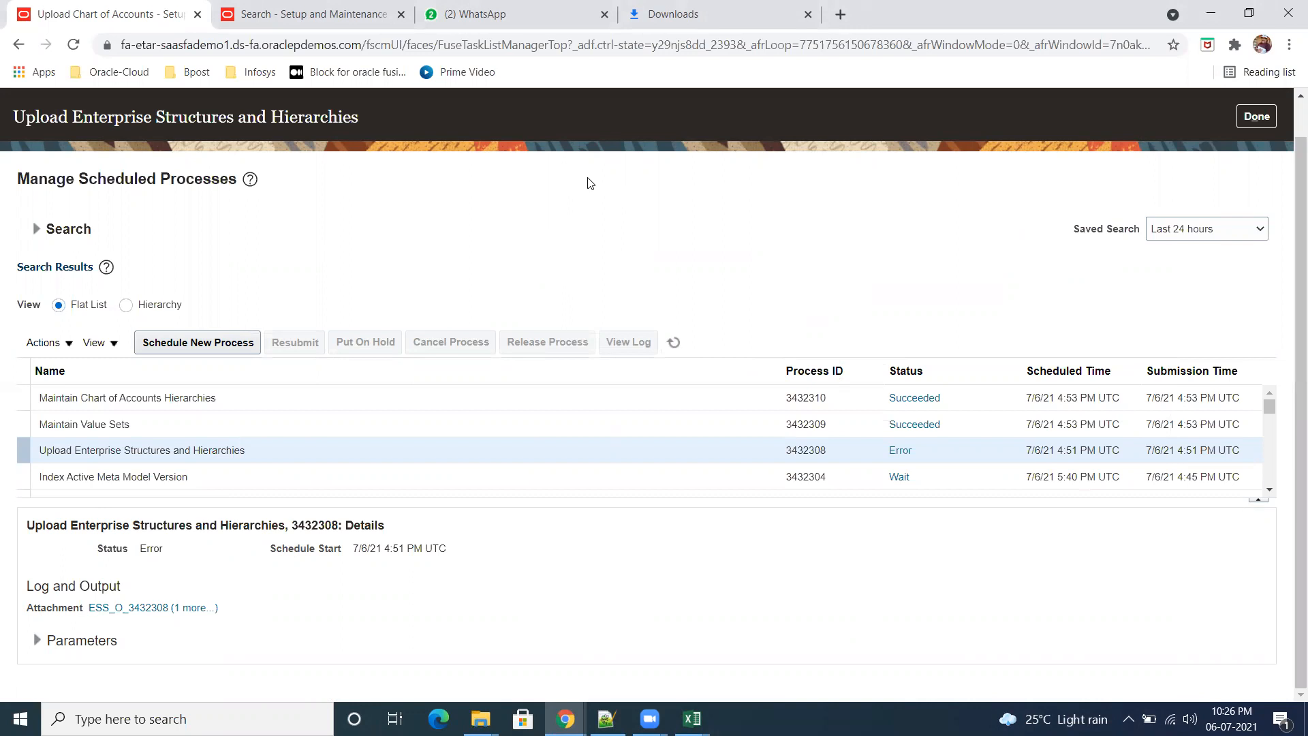
Step: Switch back to the open Excel workbooks
{"action": "mouse_move", "coordinate": [692, 719]}
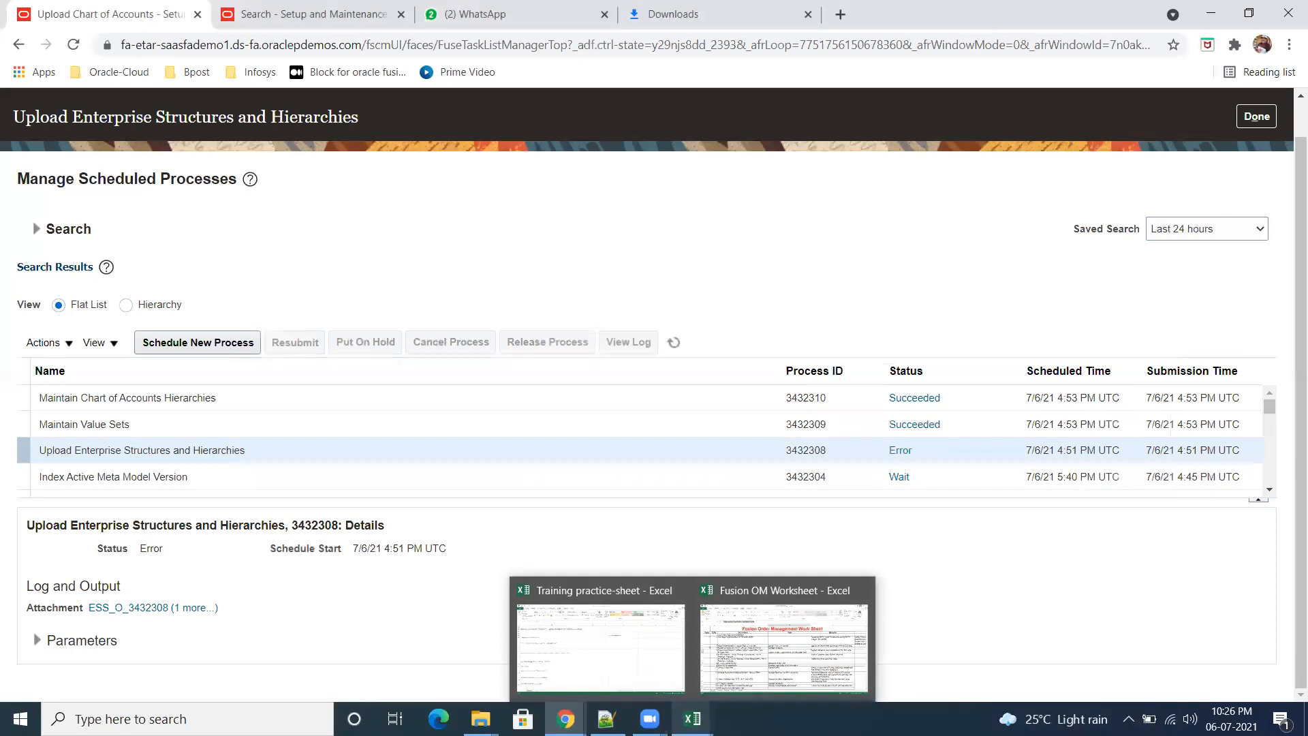